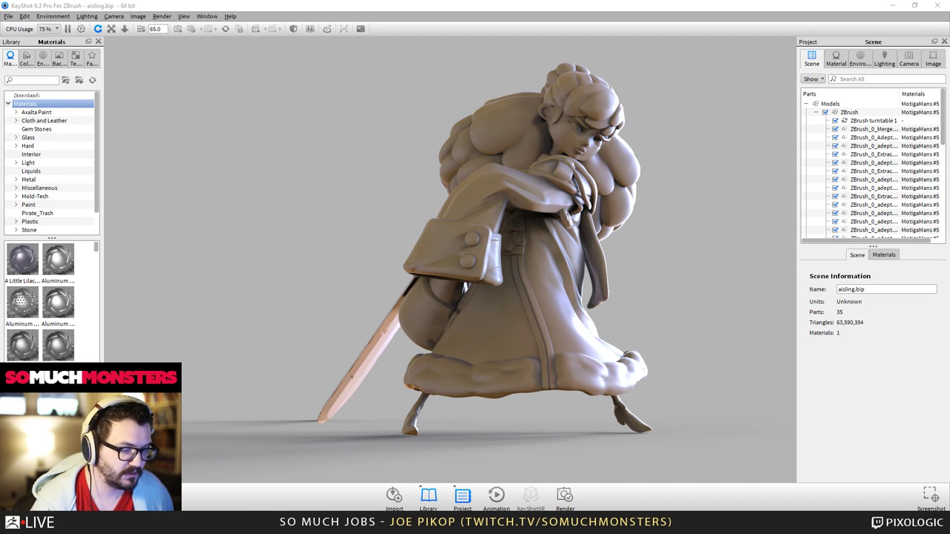
# - Clear the Discord chat window off the screen and switch to the character model in ZBrush
pyautogui.hotkey('alt', 'Tab')
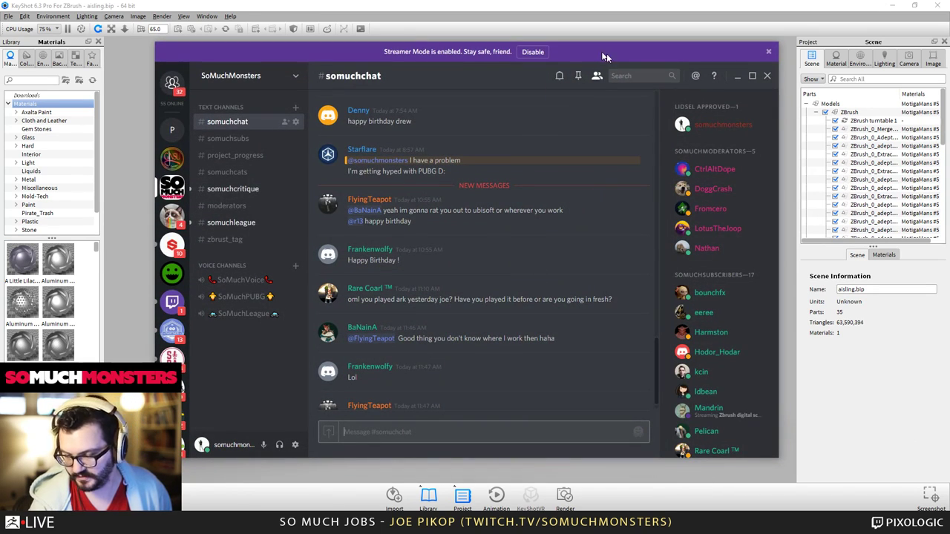
pyautogui.moveTo(605, 54); pyautogui.dragTo(949, 52)
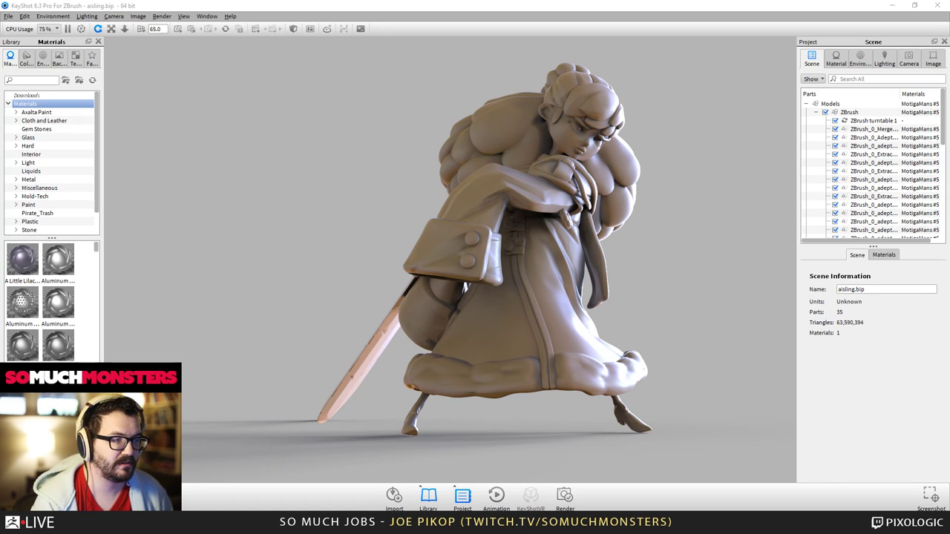
pyautogui.hotkey('alt', 'Tab')
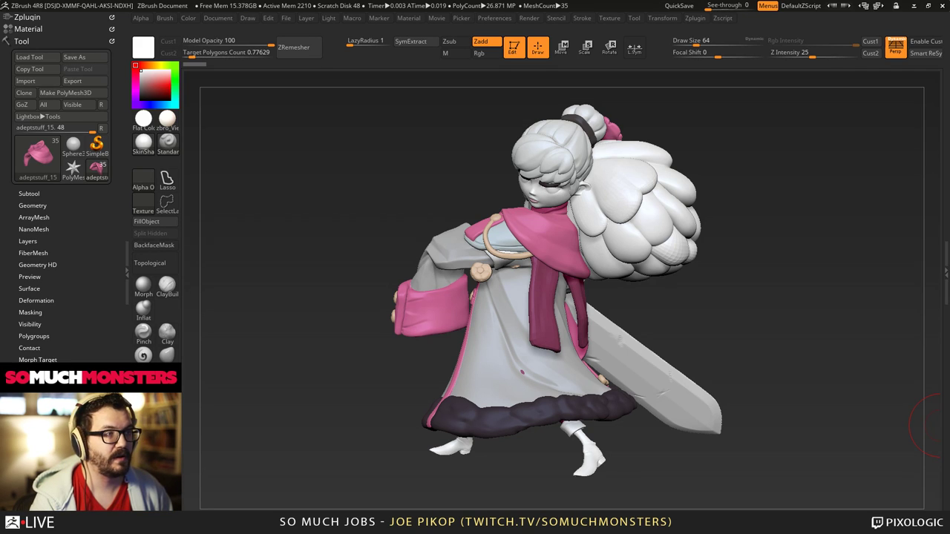
# - Bring the kitten_o.jpg and charro14_o.jpg images on screen in Chrome and view the kitten_o.jpg creature render at full size
pyautogui.moveTo(949, 94); pyautogui.dragTo(539, 2)
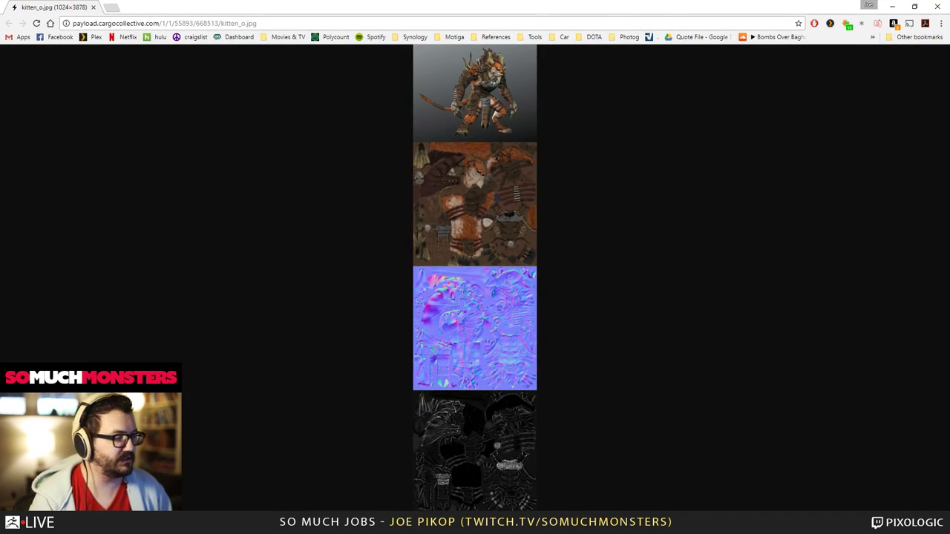
pyautogui.moveTo(949, 3); pyautogui.dragTo(576, 3)
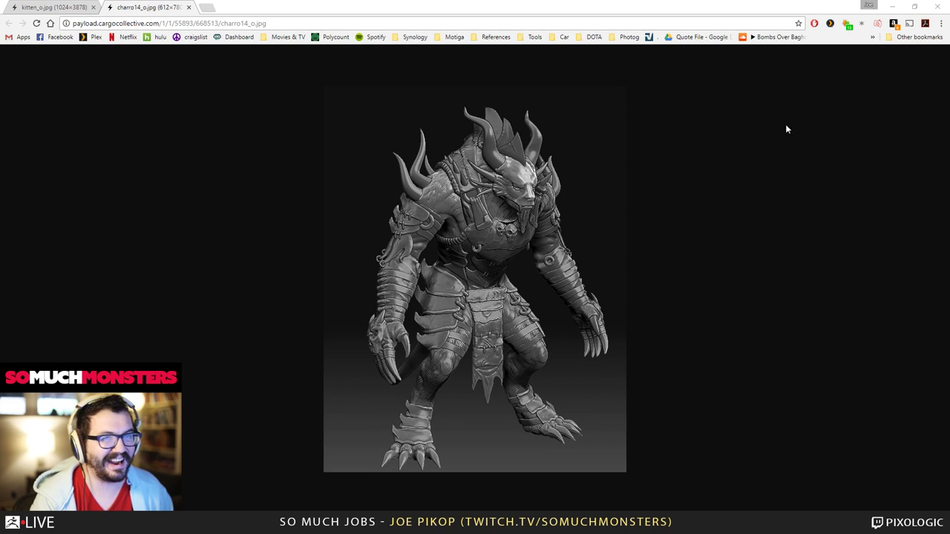
pyautogui.click(75, 7)
pyautogui.click(469, 254)
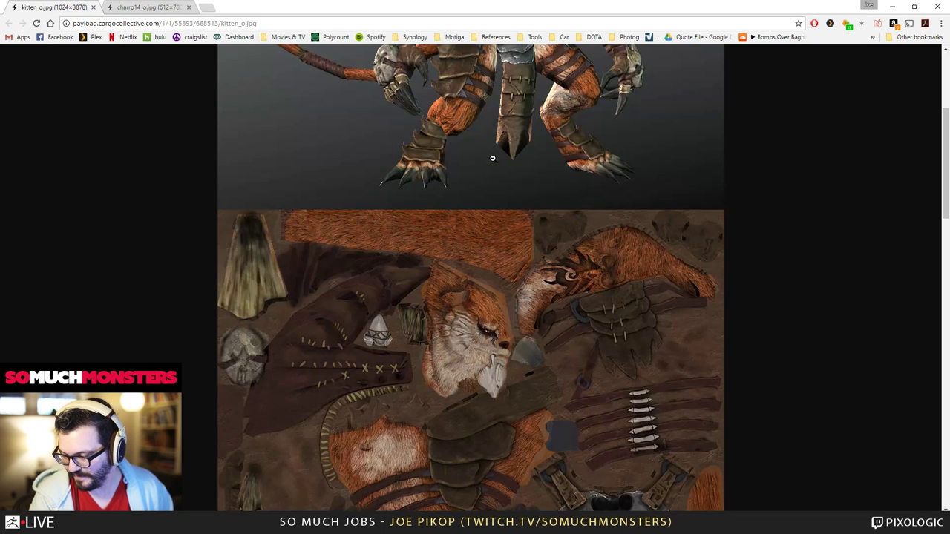
pyautogui.scroll(3, 463, 252)
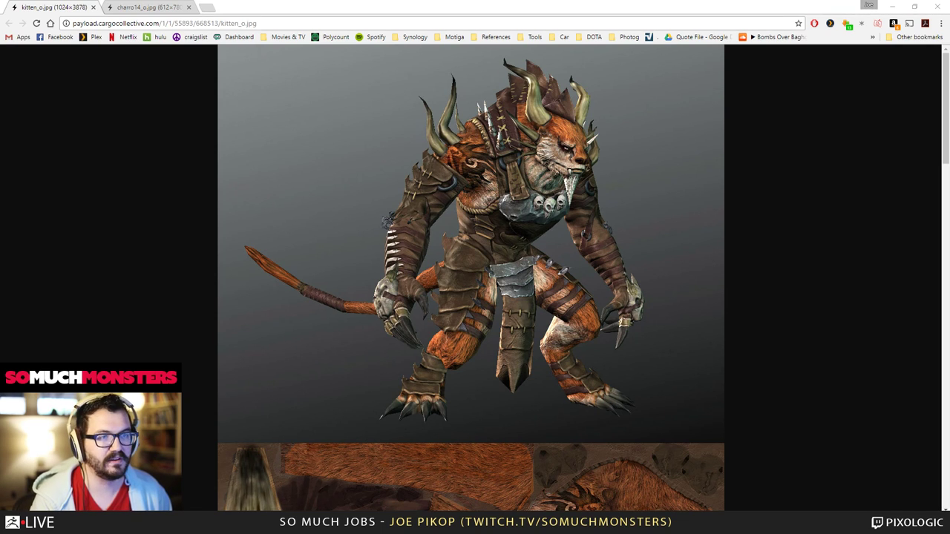
# - Bring up the Google image results for "arena net art test" and browse the character submissions
pyautogui.moveTo(519, 86); pyautogui.dragTo(239, 7)
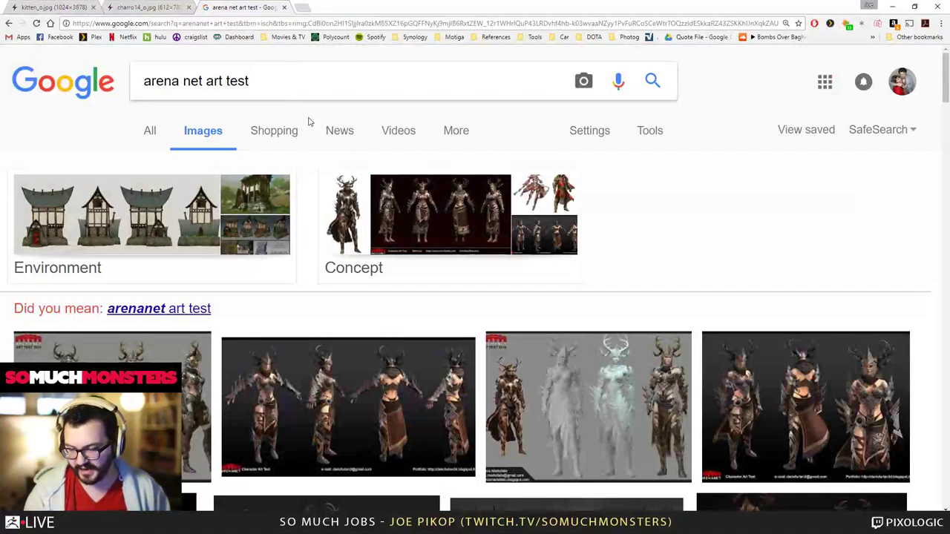
pyautogui.scroll(-3, 356, 215)
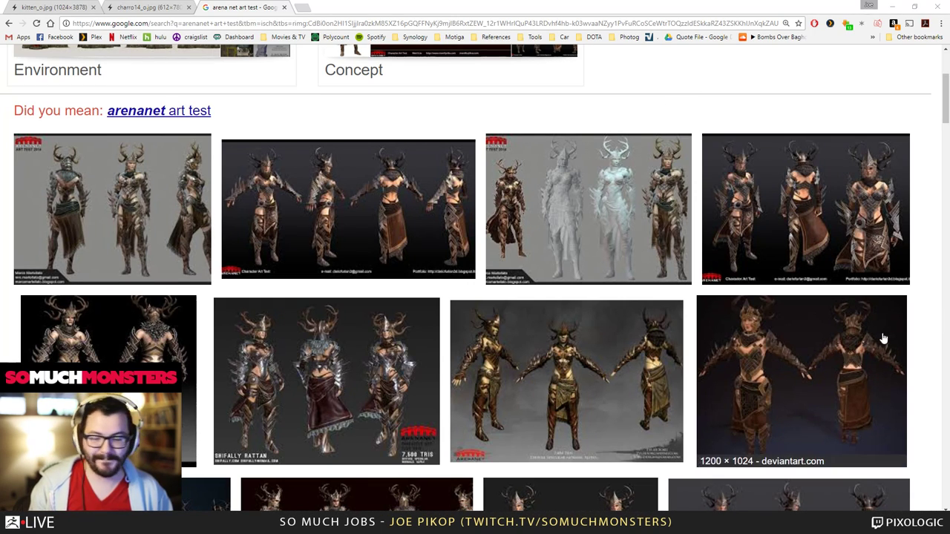
pyautogui.scroll(-2, 526, 289)
pyautogui.scroll(-4, 523, 303)
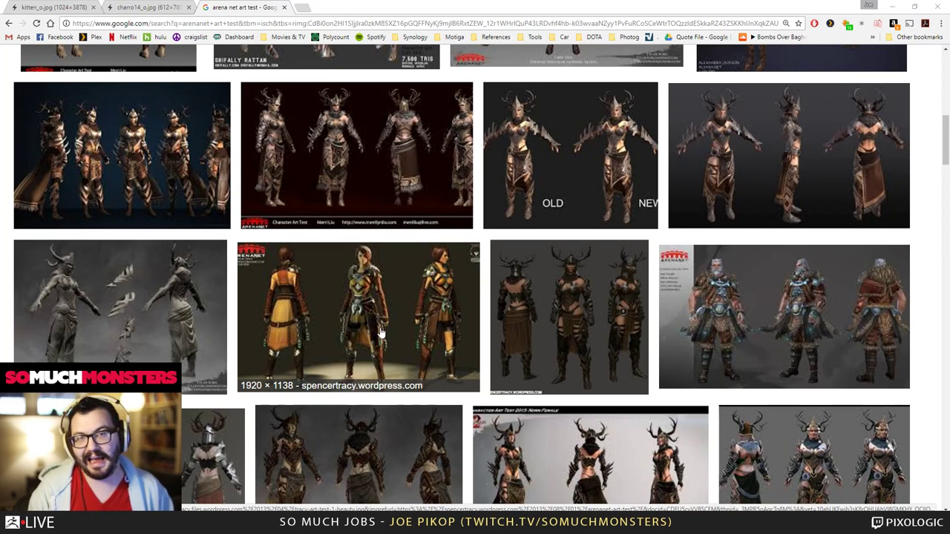
pyautogui.scroll(1, 382, 348)
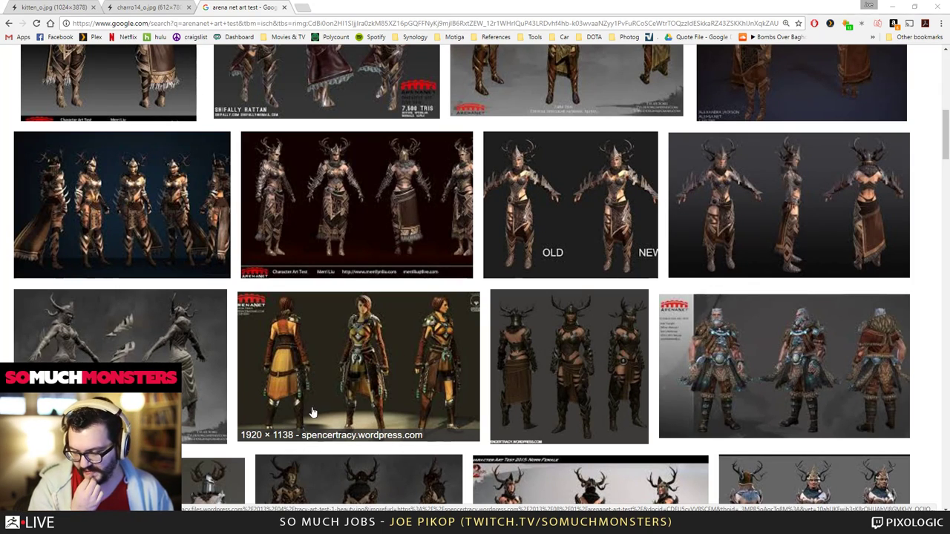
pyautogui.scroll(4, 381, 450)
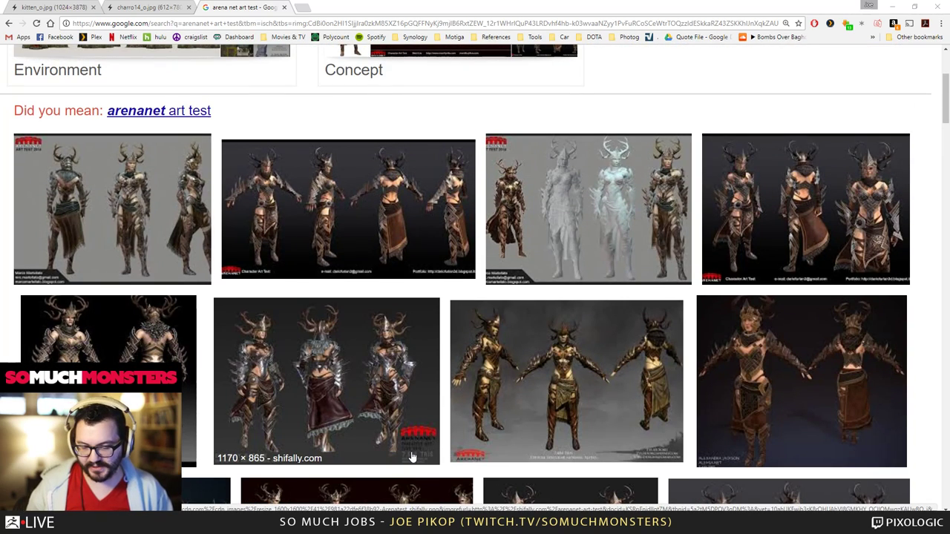
pyautogui.scroll(-1, 412, 457)
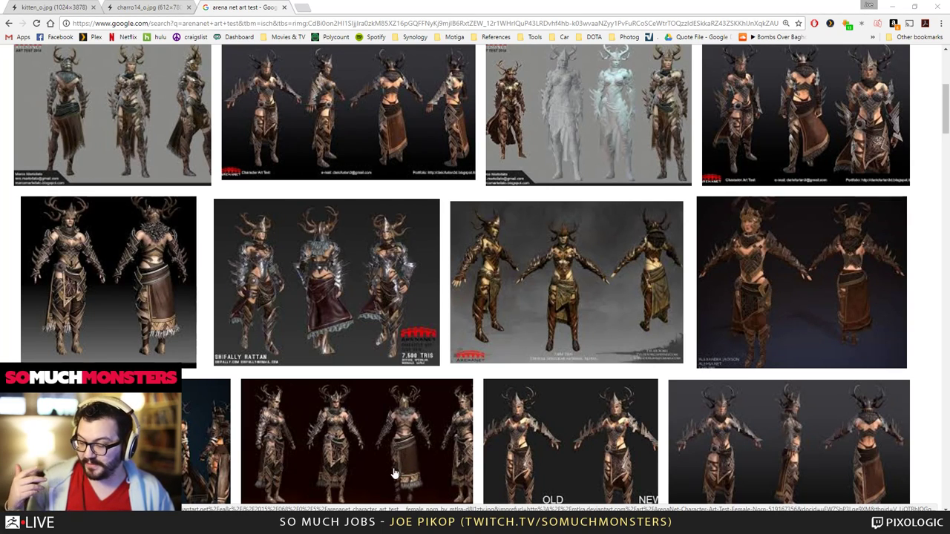
# - Preview the four-view "Arenanet art test 2014" image from Polycount enlarged and close the preview
pyautogui.click(323, 134)
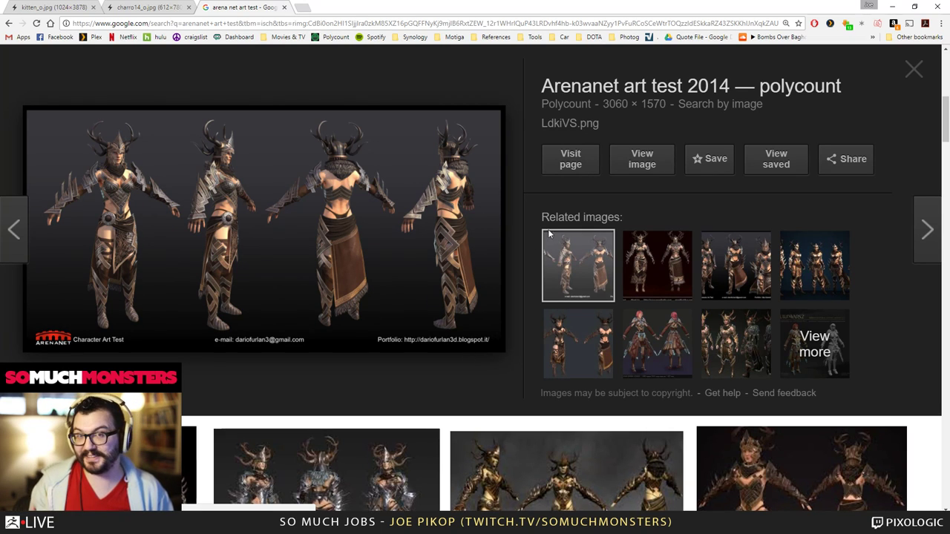
pyautogui.click(906, 77)
pyautogui.scroll(-1, 607, 250)
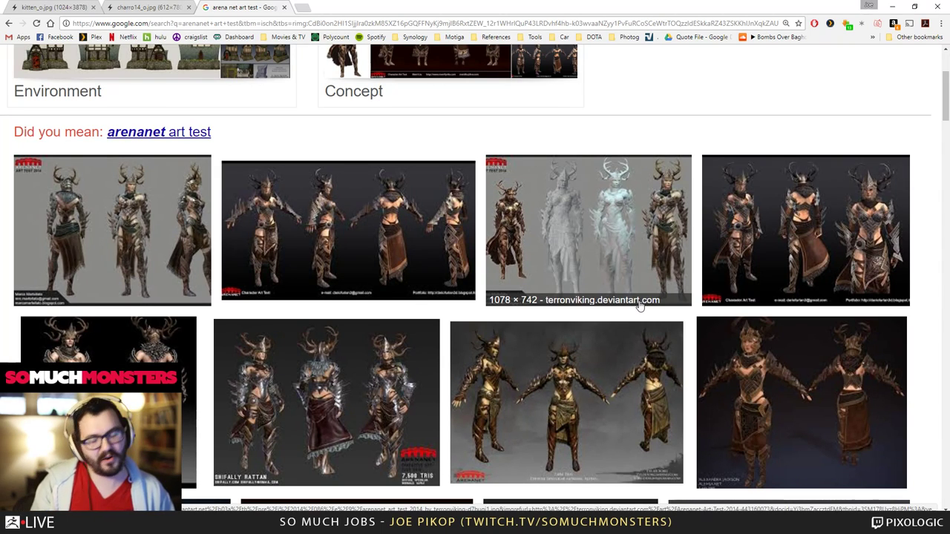
# - Preview the dark-armoured three-view "ArenaNet Art Test 2014" image from WordPress and return to the surrounding results
pyautogui.scroll(-2, 638, 310)
pyautogui.scroll(-6, 636, 313)
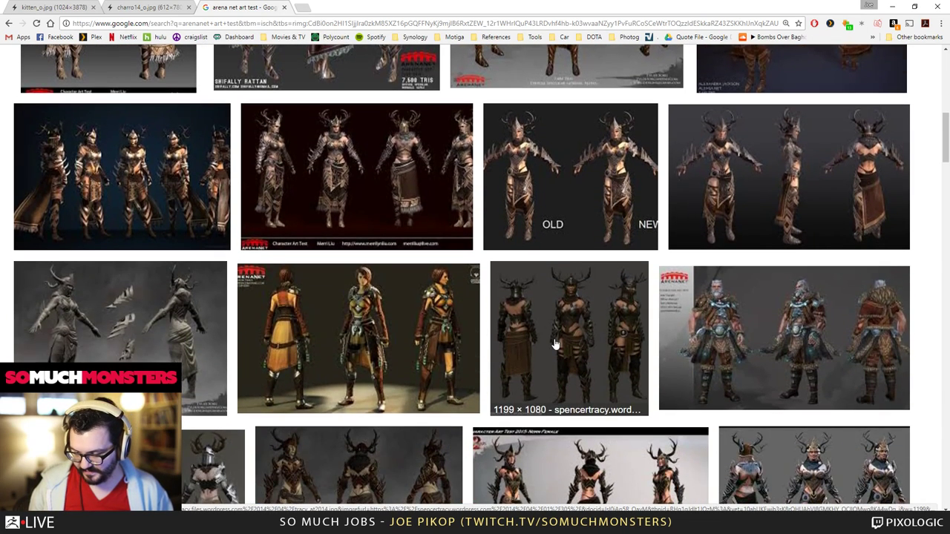
pyautogui.click(555, 344)
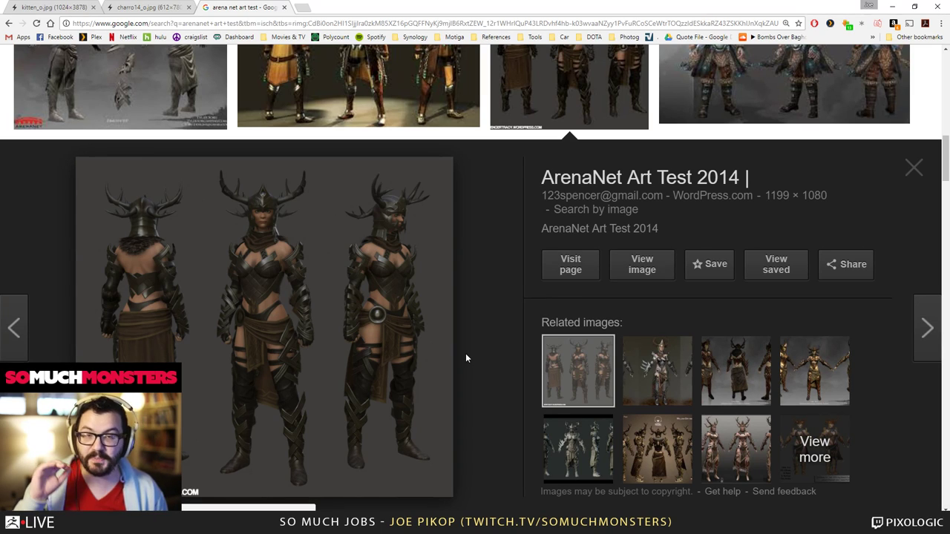
pyautogui.scroll(2, 568, 332)
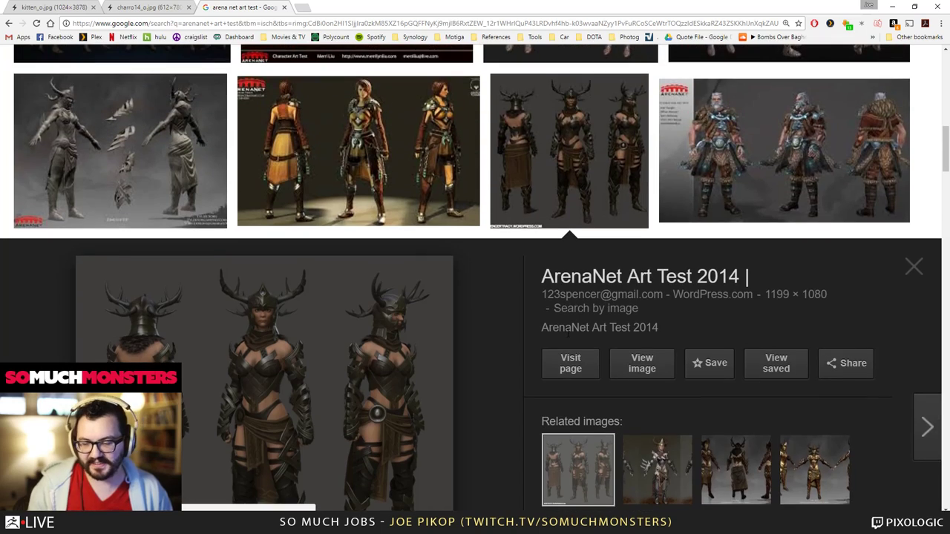
pyautogui.scroll(4, 566, 340)
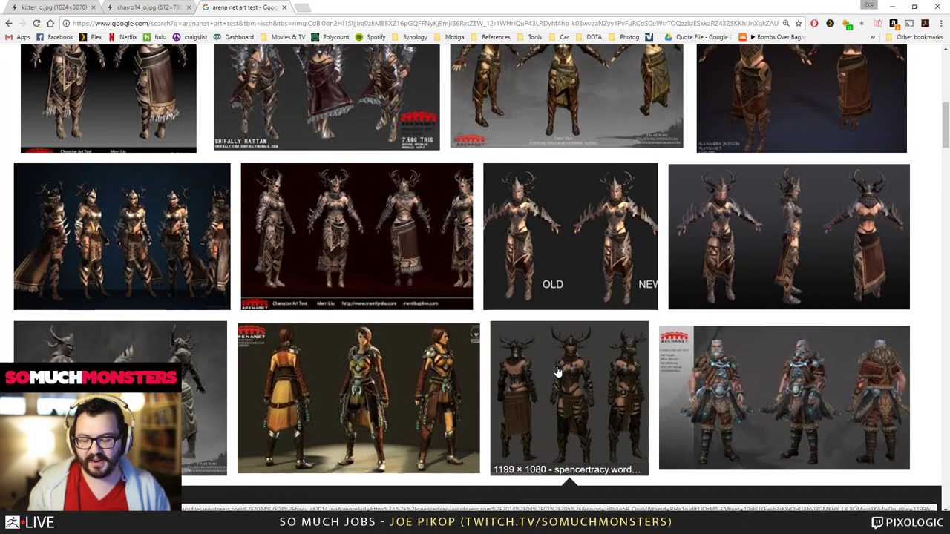
pyautogui.click(885, 405)
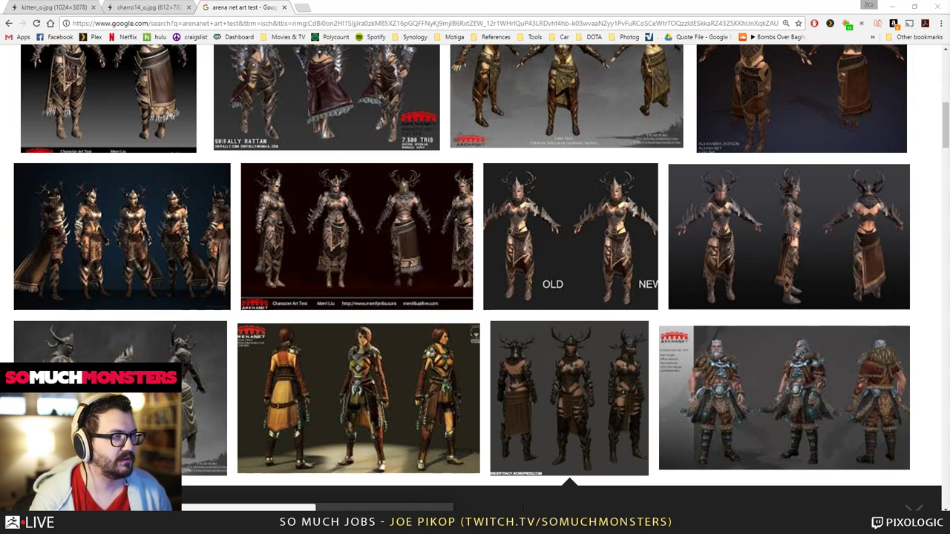
# - Show the _pyreconcept.jpg creature and the HEAD.psd helmet concept in IrfanView, putting each away after viewing
pyautogui.moveTo(949, 119); pyautogui.dragTo(556, 1)
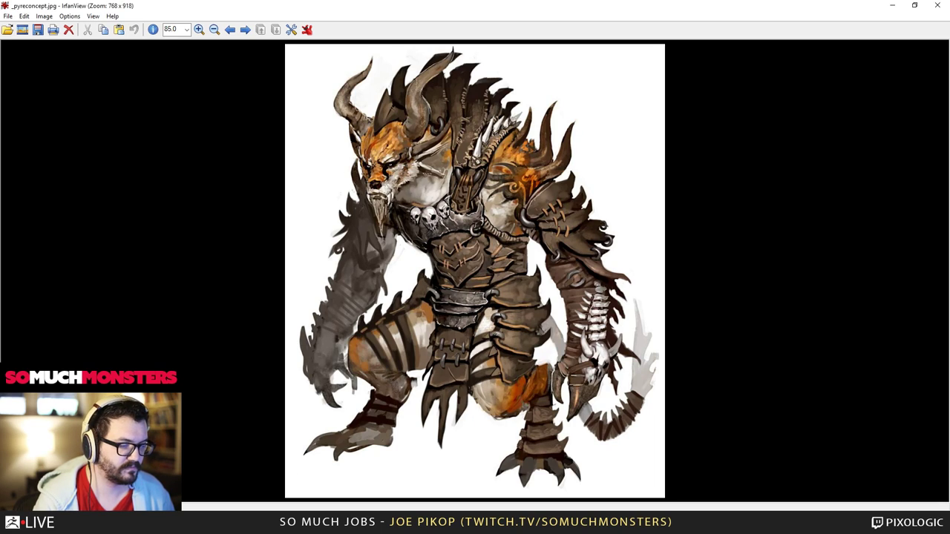
pyautogui.moveTo(661, 6); pyautogui.dragTo(949, 8)
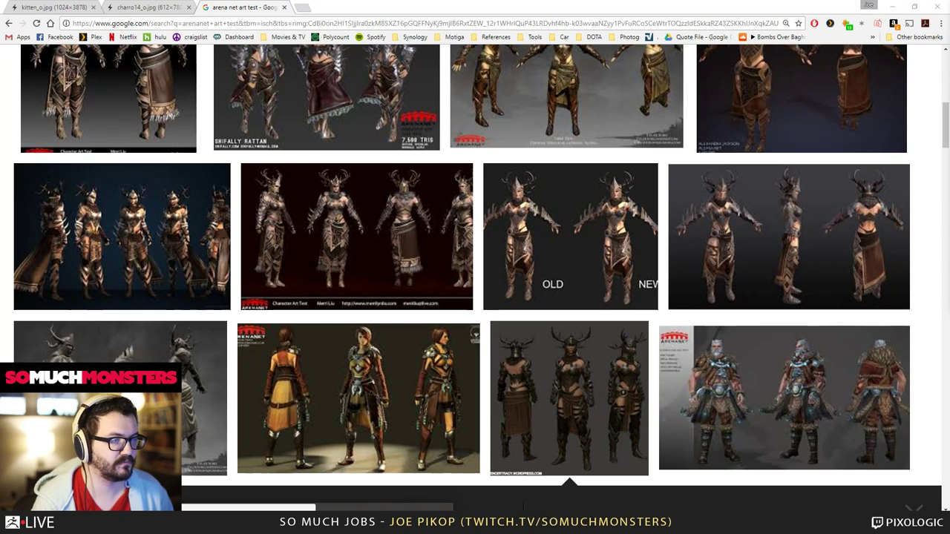
pyautogui.hotkey('alt', 'Tab')
pyautogui.moveTo(949, 147); pyautogui.dragTo(493, 41)
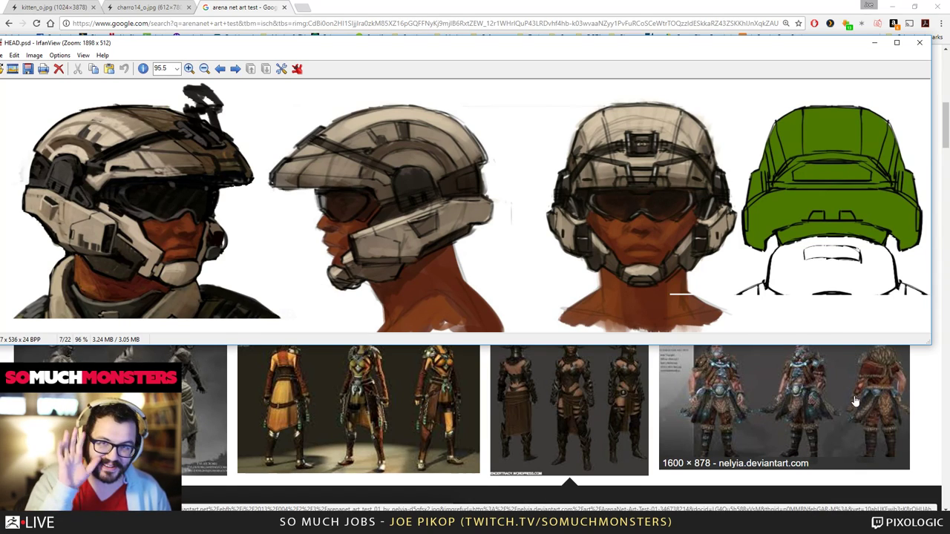
pyautogui.click(919, 43)
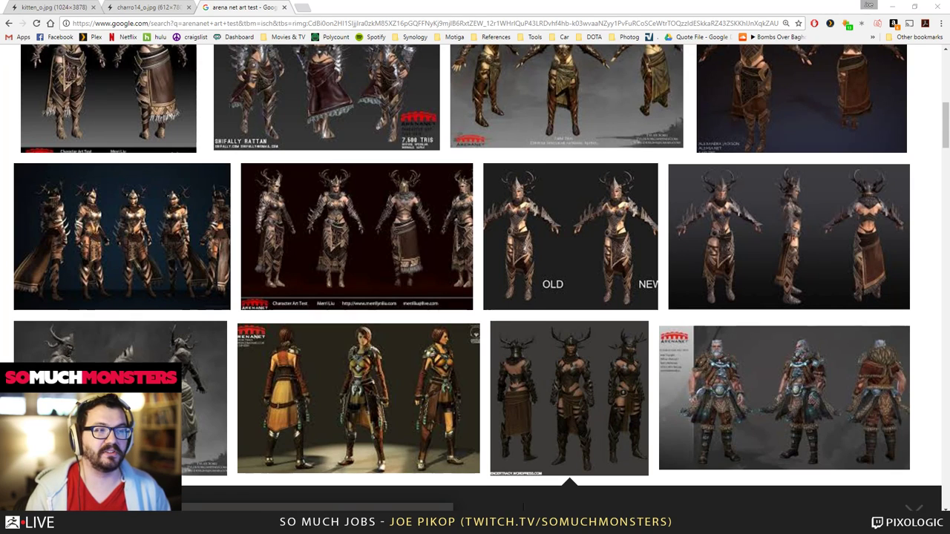
# - Arrange _pyreconcept.jpg and Charr_concept_art_2.jpg side by side in IrfanView and frame the horned head in _pyreconcept.jpg
pyautogui.hotkey('alt', 'Tab')
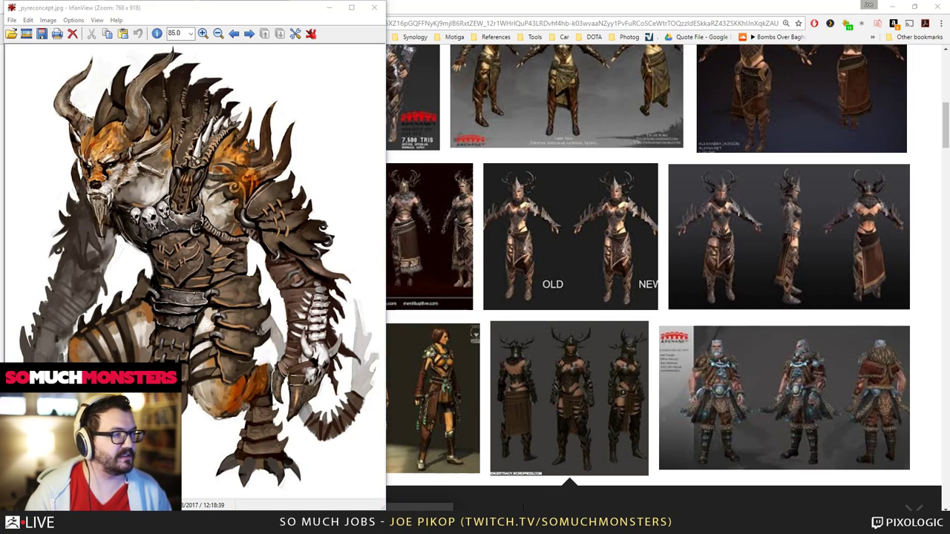
pyautogui.press('Right')
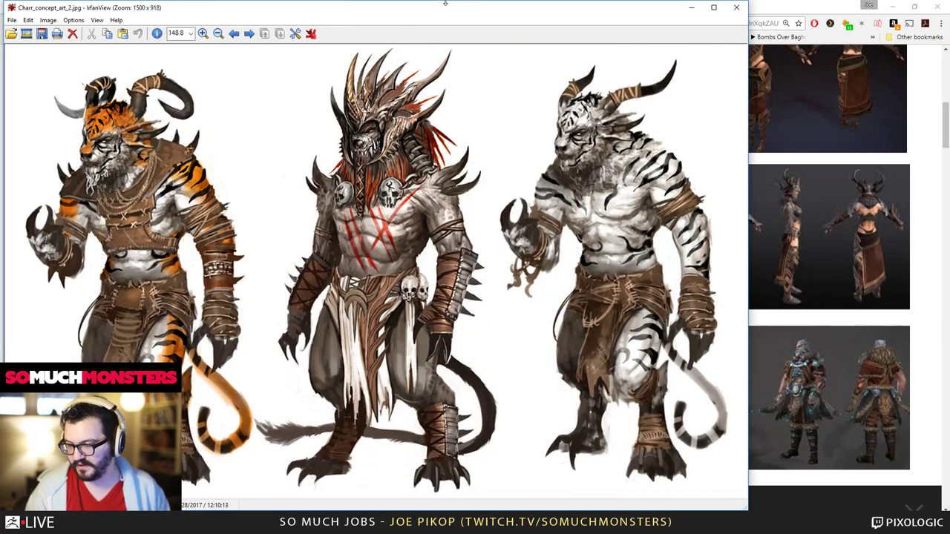
pyautogui.moveTo(436, 14); pyautogui.dragTo(682, 25)
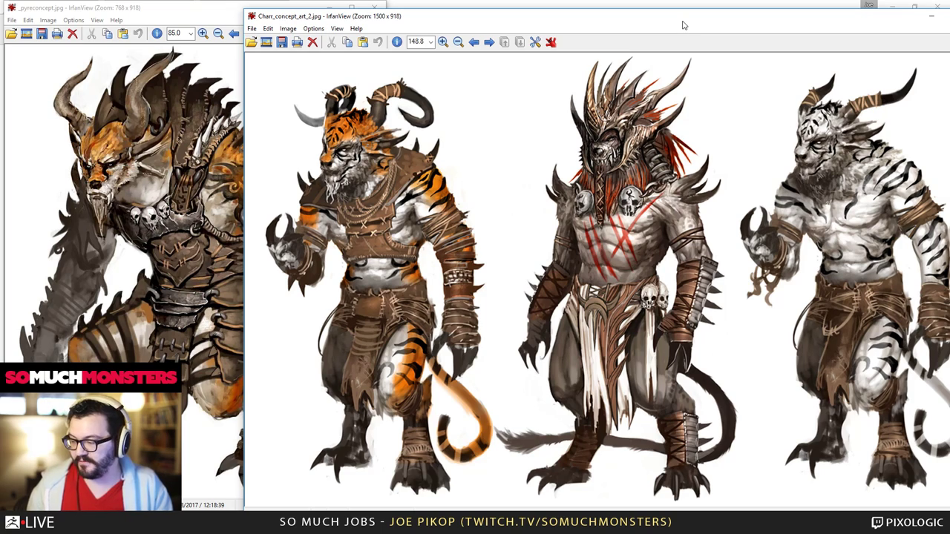
pyautogui.moveTo(37, 100); pyautogui.dragTo(172, 231)
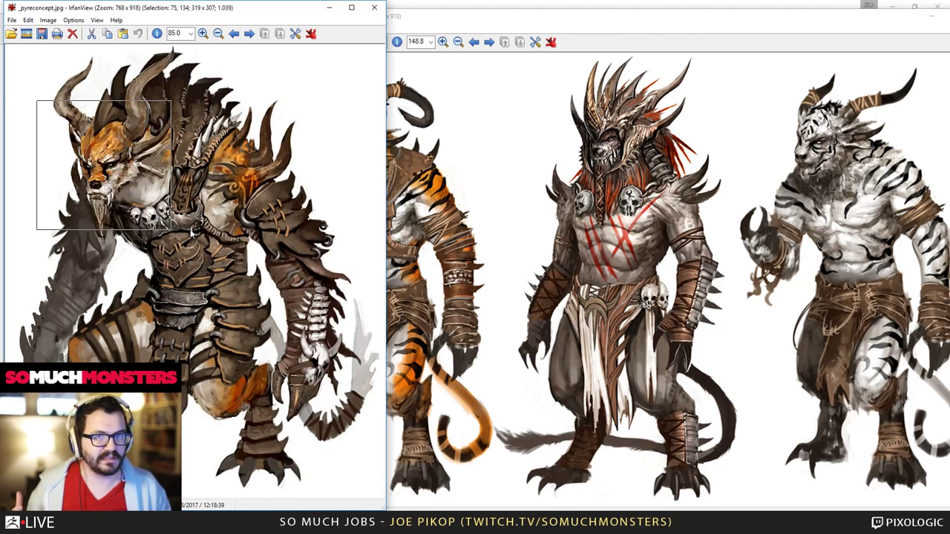
# - Bring Charr_concept_art_2.jpg to the front and close both it and _pyreconcept.jpg
pyautogui.click(590, 266)
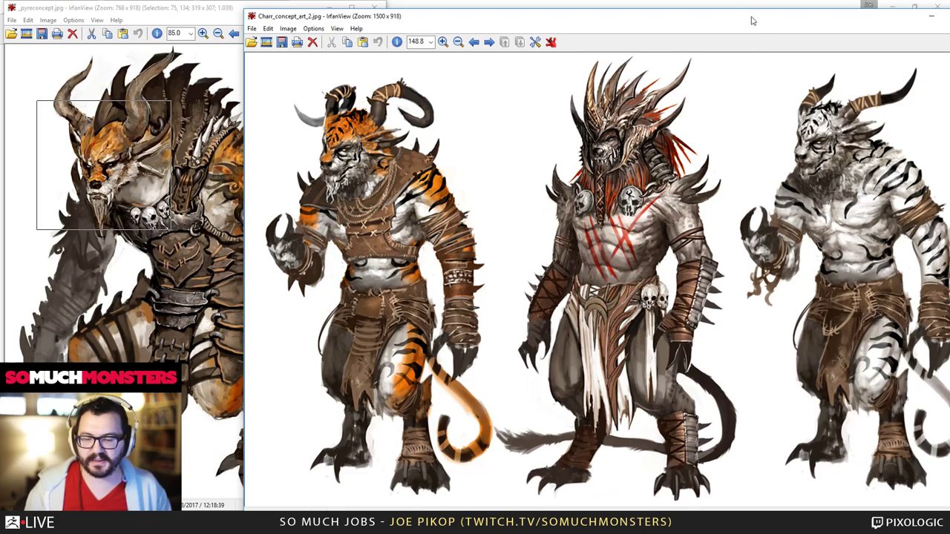
pyautogui.moveTo(750, 22); pyautogui.dragTo(569, 46)
pyautogui.click(791, 40)
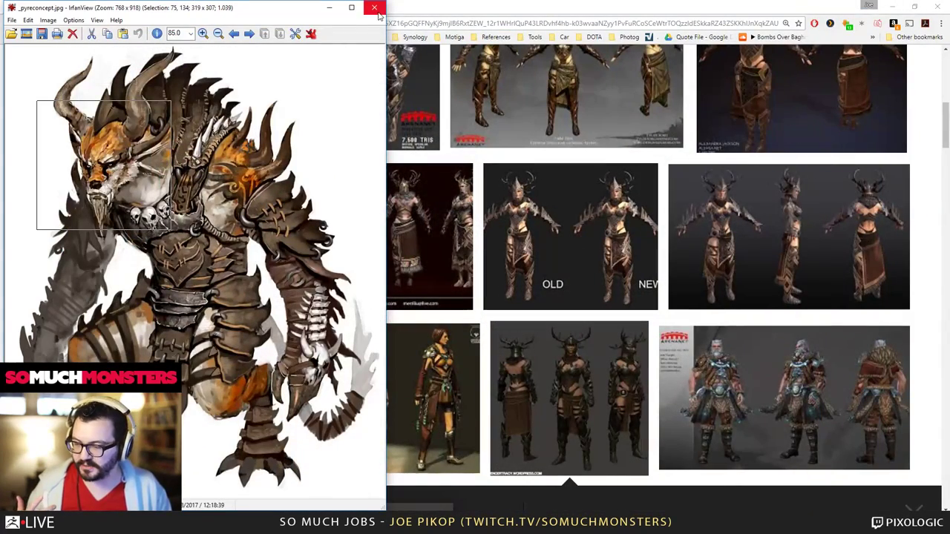
pyautogui.click(374, 7)
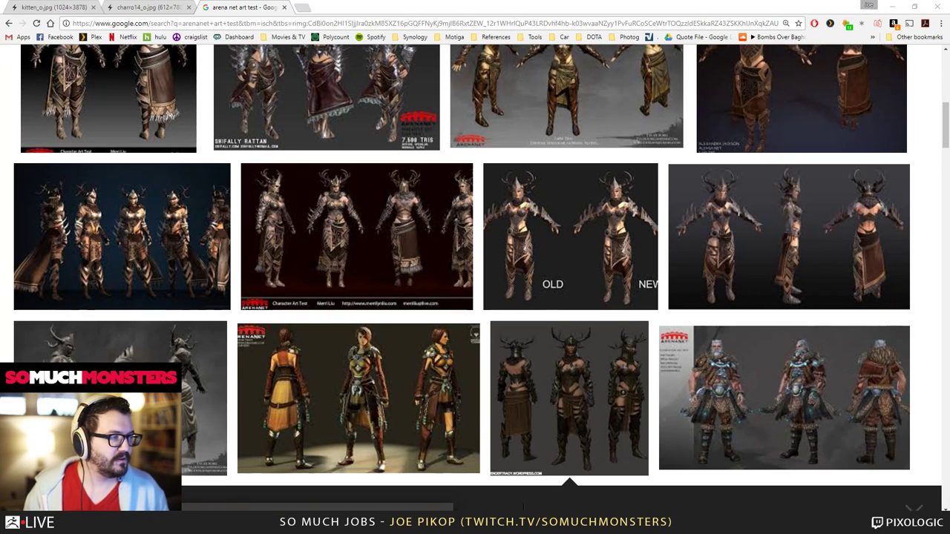
# - Show charr-01.jpg and Charr_concept_art_2.jpg in IrfanView and frame the white-striped, orange-striped and masked creatures in turn with selection boxes
pyautogui.hotkey('alt', 'Tab')
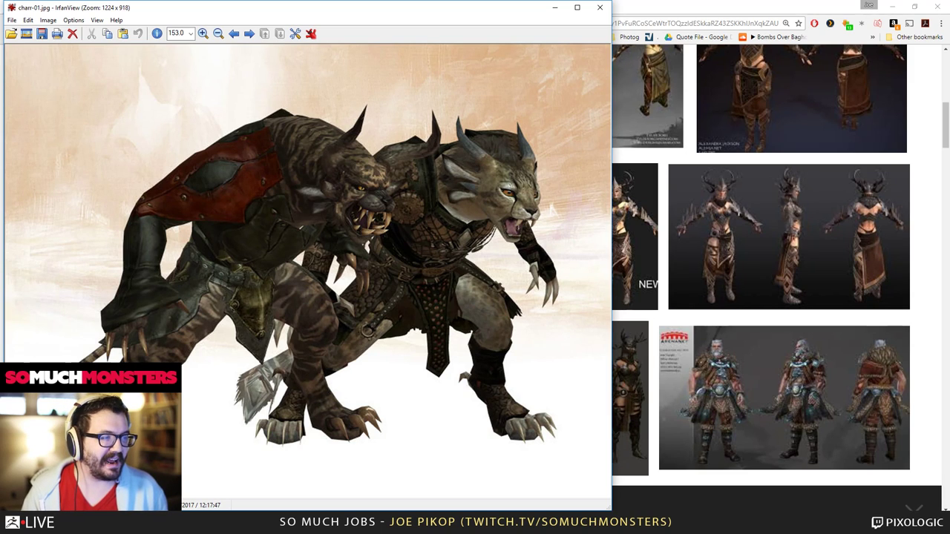
pyautogui.press('Right')
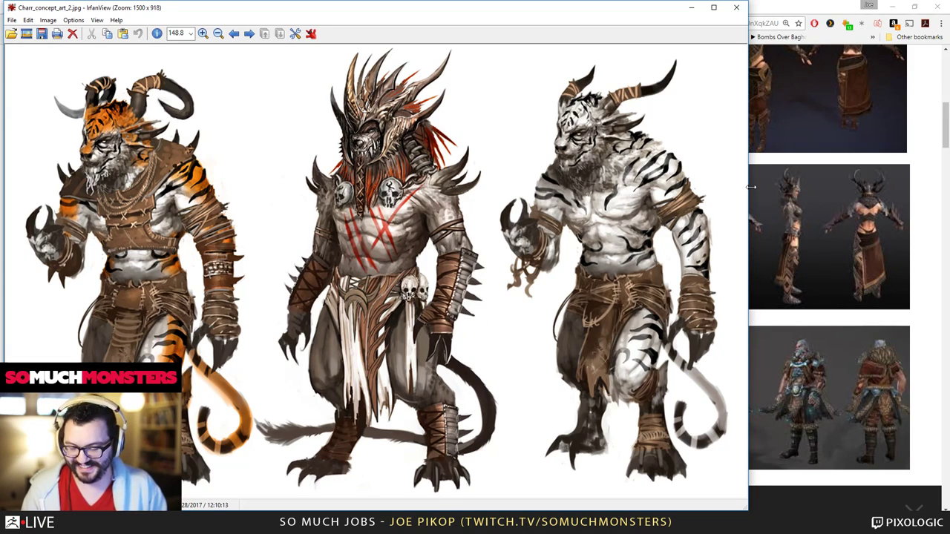
pyautogui.moveTo(500, 89); pyautogui.dragTo(732, 499)
pyautogui.click(339, 182)
pyautogui.moveTo(368, 127); pyautogui.dragTo(63, 418)
pyautogui.click(445, 432)
pyautogui.moveTo(401, 355); pyautogui.dragTo(256, 55)
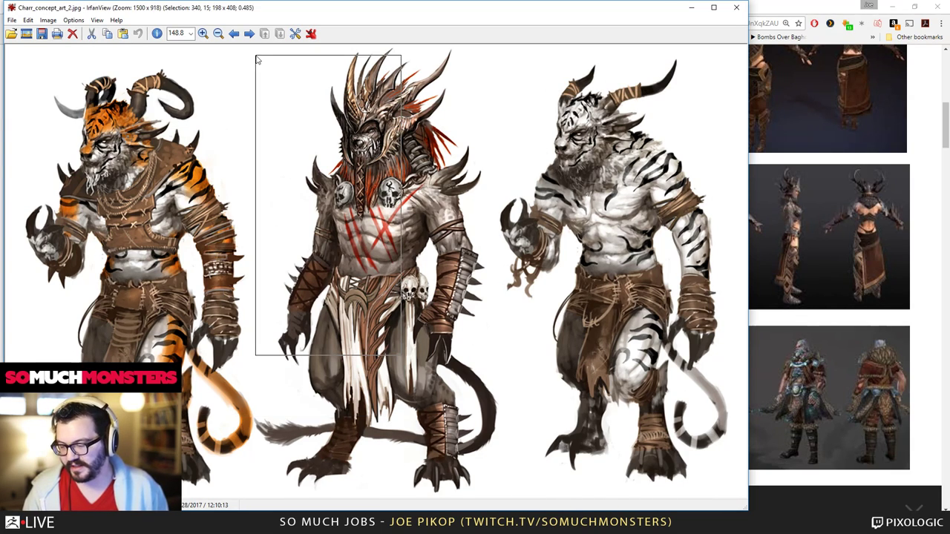
# - Frame the masked creature's horned head, followed by the orange-striped creature's upper body, in Charr_concept_art_2.jpg
pyautogui.click(431, 173)
pyautogui.moveTo(465, 54); pyautogui.dragTo(282, 186)
pyautogui.click(252, 210)
pyautogui.moveTo(186, 146); pyautogui.dragTo(9, 272)
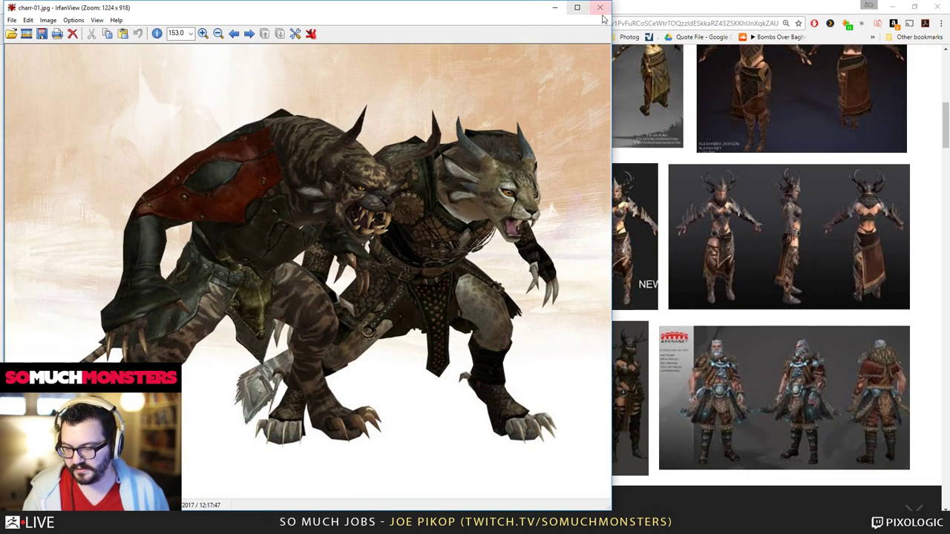
# - Show the Pyre Fierceshot images in IrfanView and place _pyreconcept.jpg beside Pyre_Fierceshot_Deldrimor_armor.jpg for comparison
pyautogui.click(869, 4)
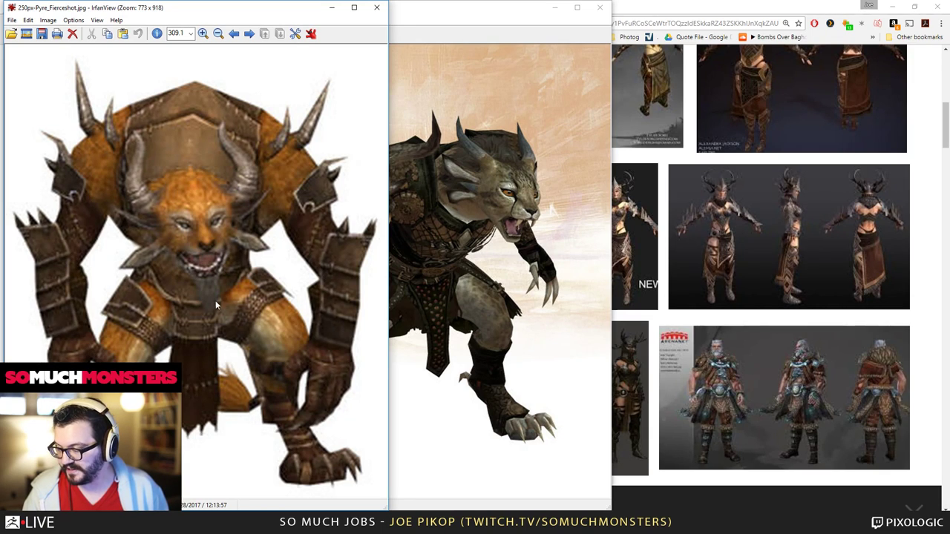
pyautogui.press('Right')
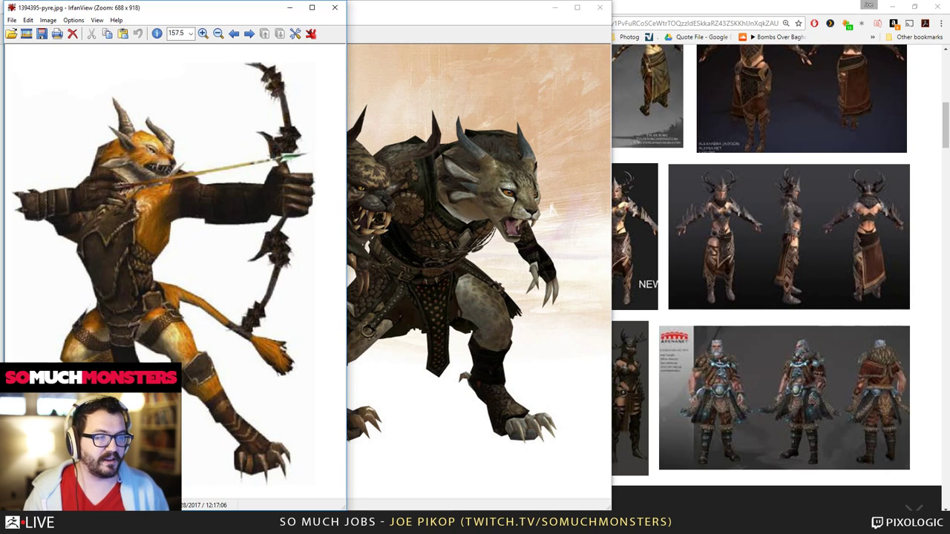
pyautogui.press('Left')
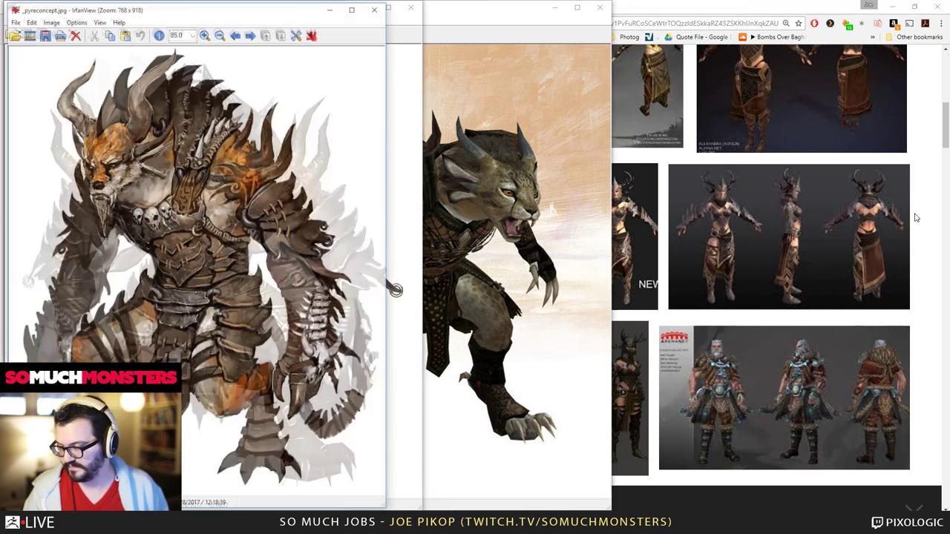
pyautogui.moveTo(244, 15); pyautogui.dragTo(607, 31)
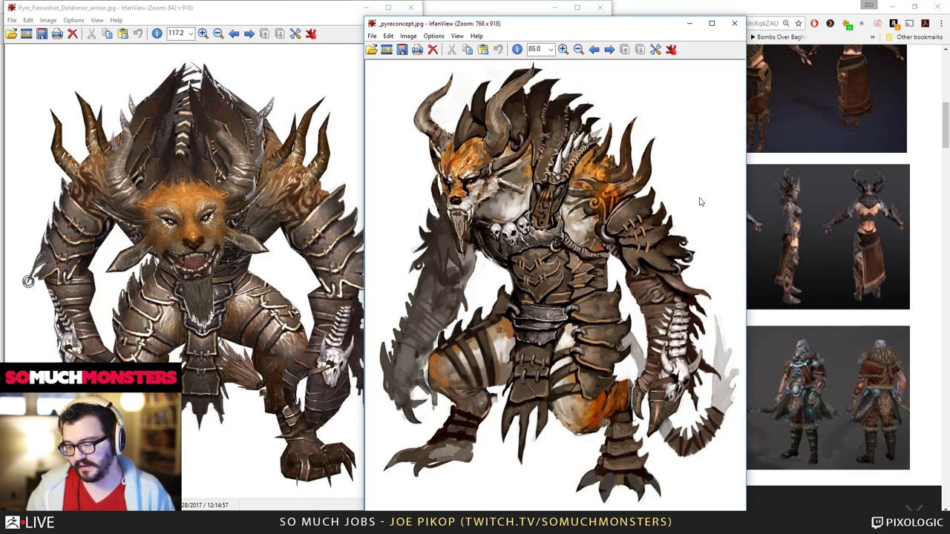
# - Frame the whole creature in _pyreconcept.jpg with a selection box and clear the selection
pyautogui.hotkey('alt', 'Tab')
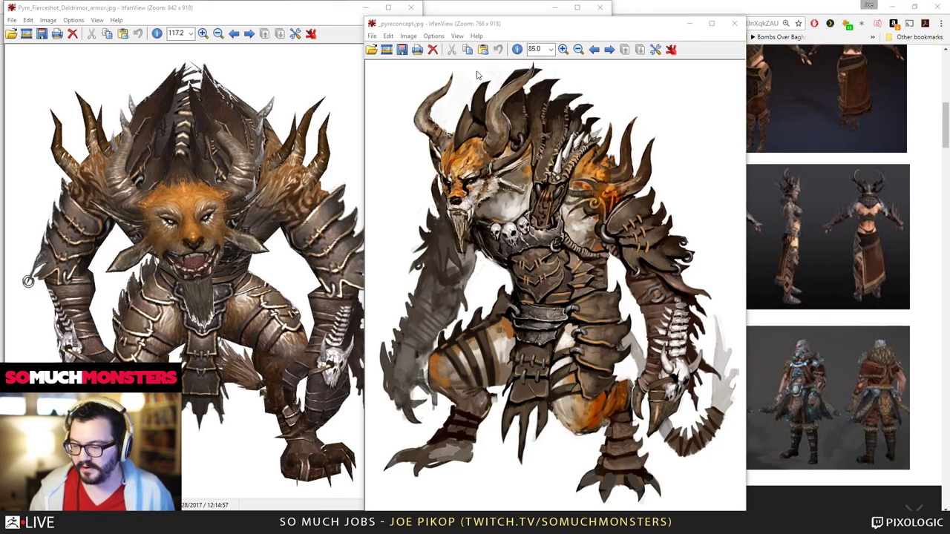
pyautogui.moveTo(452, 90); pyautogui.dragTo(699, 484)
pyautogui.click(408, 171)
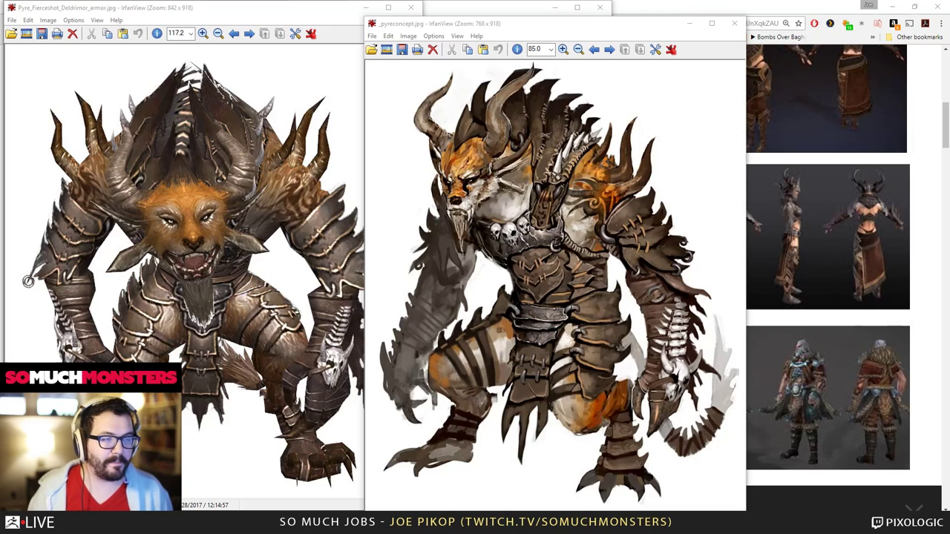
# - Show Pyre_Fierceshot_Armor_Charr_Back.jpg, and close it along with _pyreconcept.jpg and the Deldrimor armor image
pyautogui.scroll(1, 28, 281)
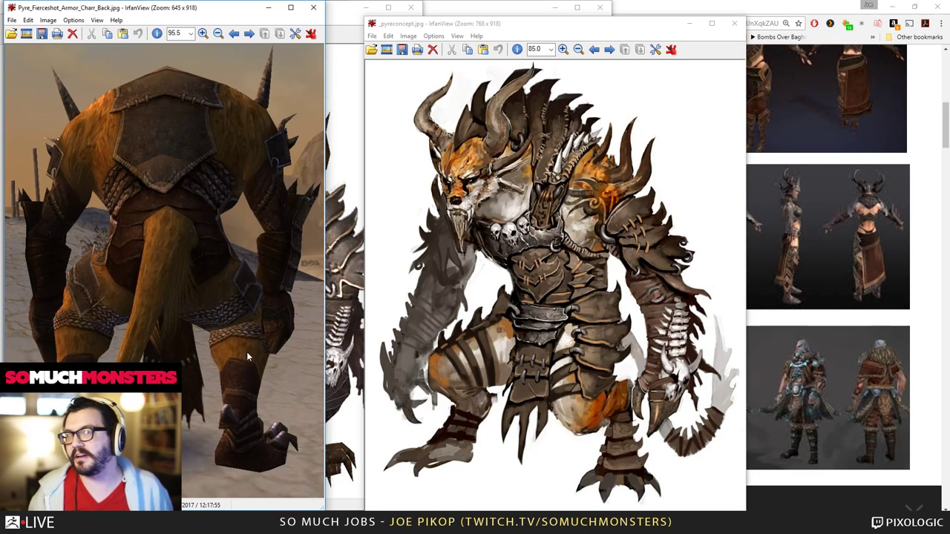
pyautogui.click(314, 7)
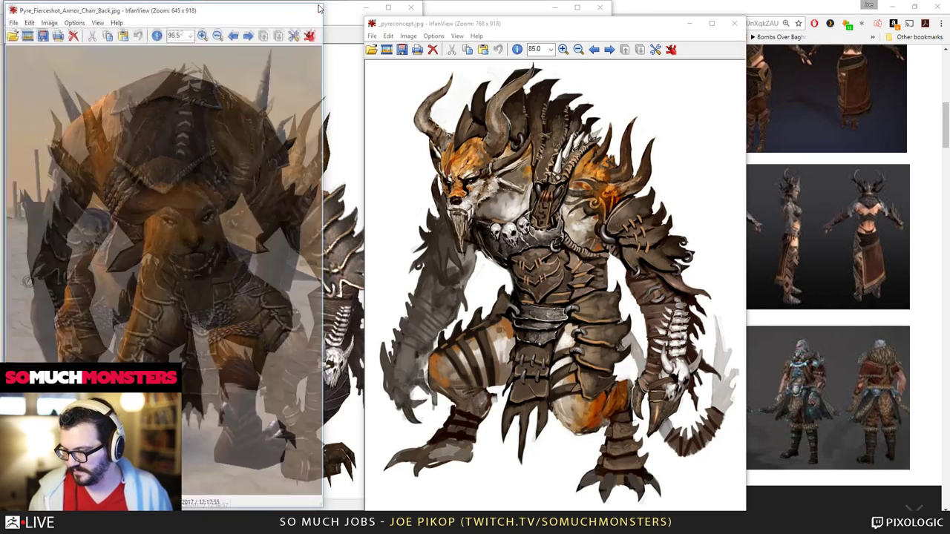
pyautogui.click(734, 25)
pyautogui.click(412, 9)
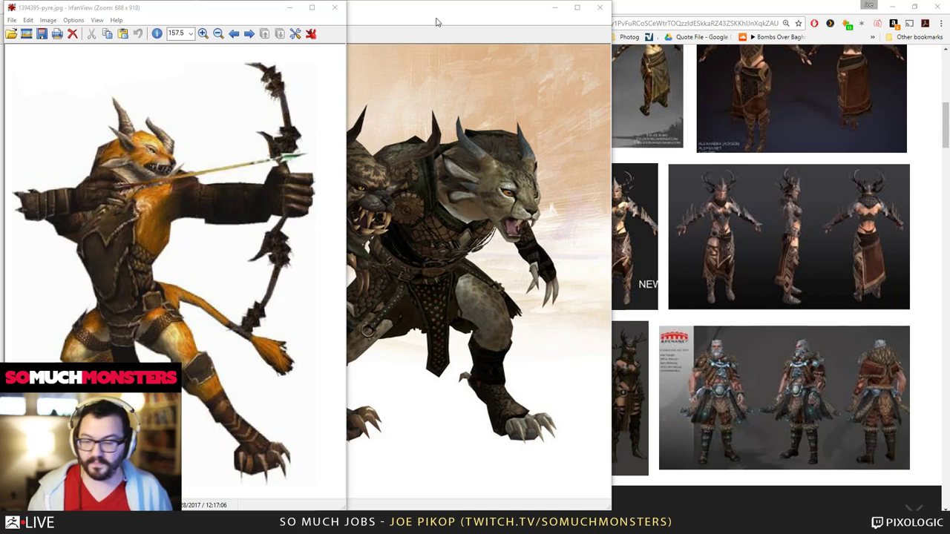
# - Move the charr-01.jpg window aside and show Charr warriors.png, Charr_concept_art_2.jpg and charr-01.jpg in turn
pyautogui.moveTo(560, 14); pyautogui.dragTo(558, 172)
pyautogui.moveTo(485, 14); pyautogui.dragTo(400, 0)
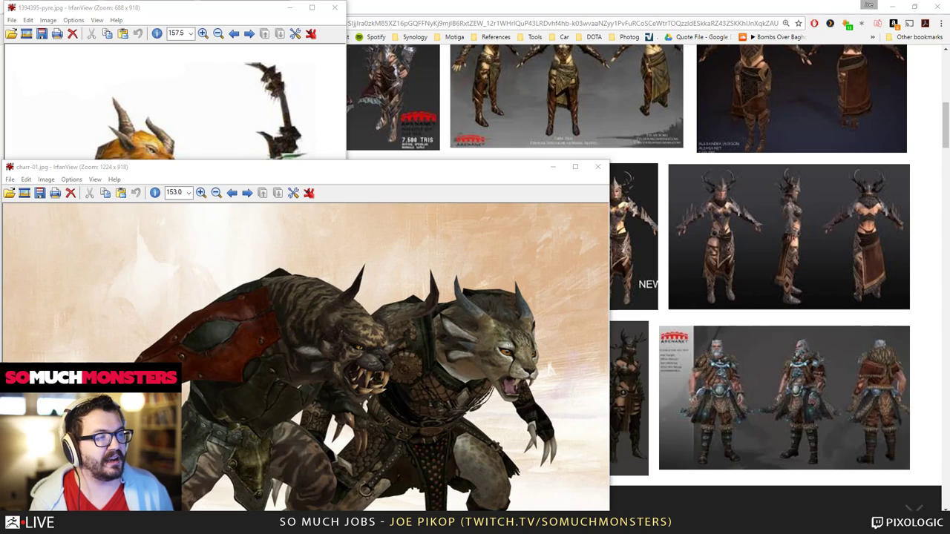
pyautogui.press('space')
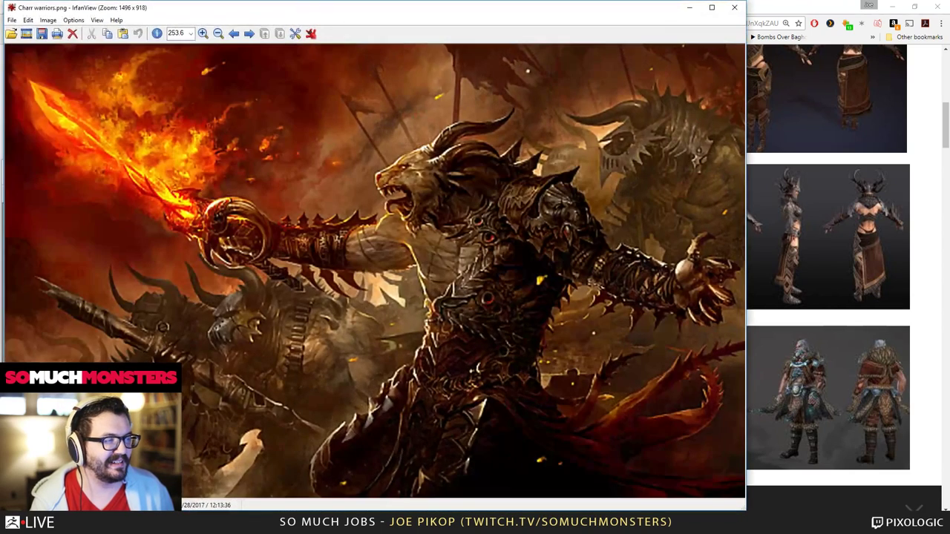
pyautogui.press('space')
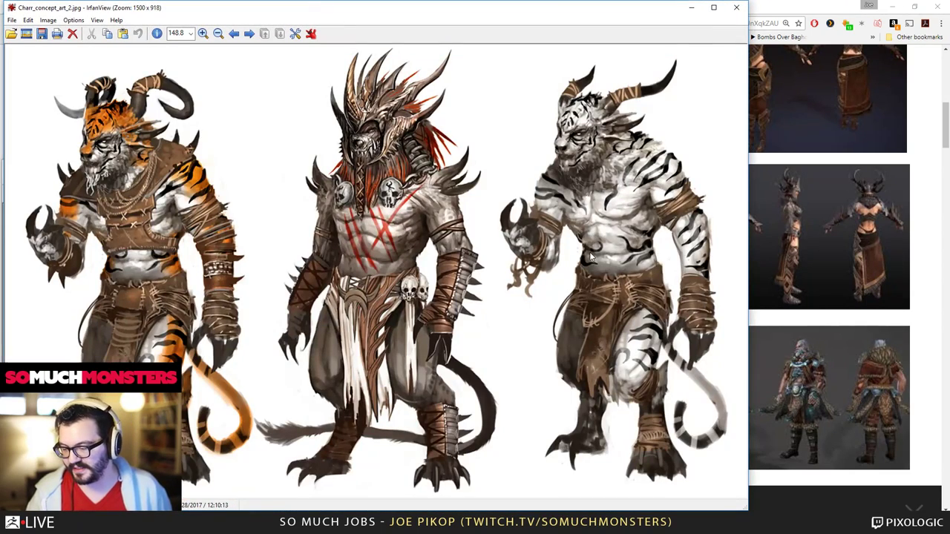
pyautogui.press('space')
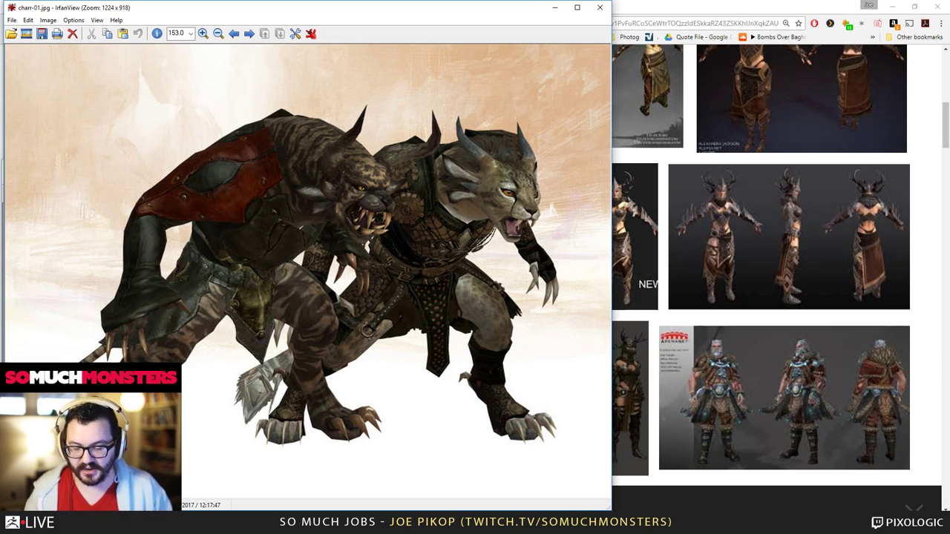
# - Preview the 2560 × 1440 Arenanet art test image from Polycount and close charr-01.jpg and 1394395-pyre.jpg
pyautogui.click(705, 286)
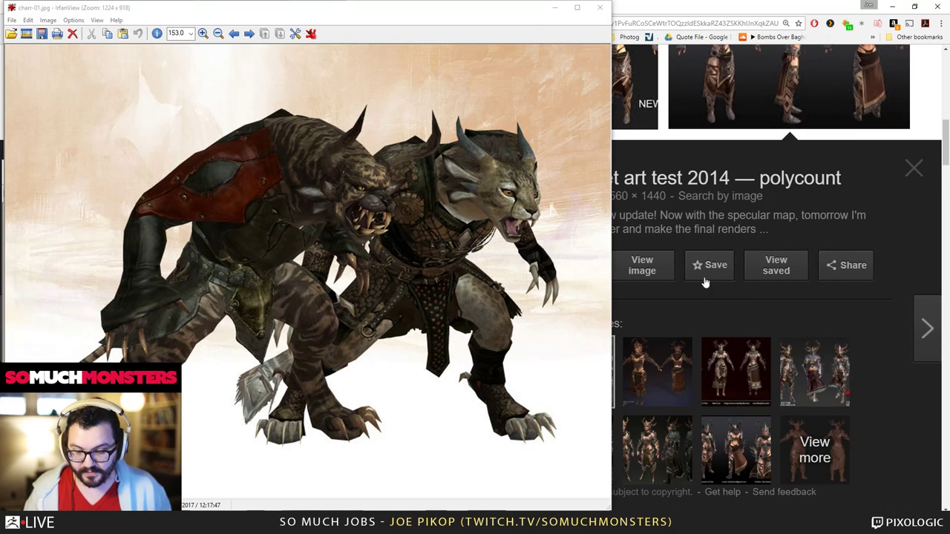
pyautogui.click(599, 8)
pyautogui.click(592, 168)
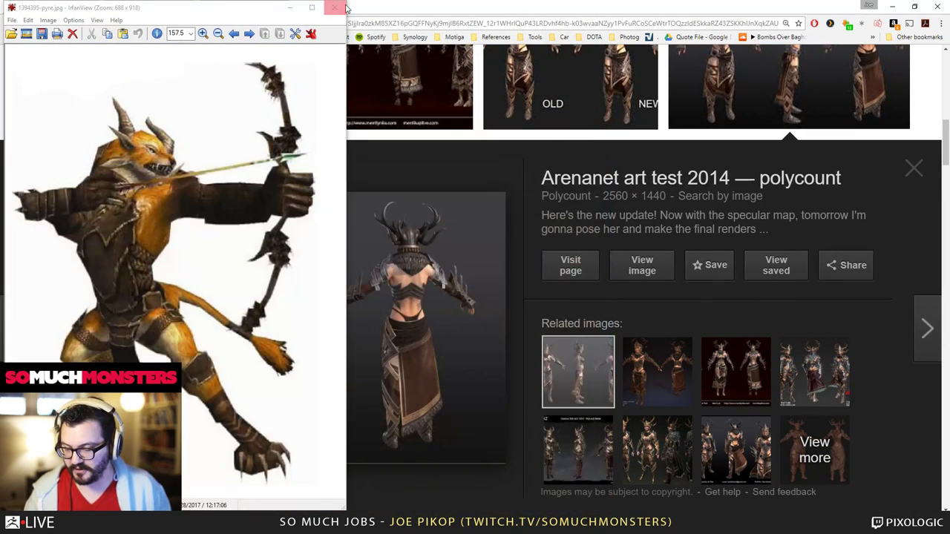
pyautogui.click(345, 7)
# - Preview the 3060 × 1570 Polycount art test image, followed by the 1280 × 881 Pinterest one
pyautogui.scroll(4, 503, 210)
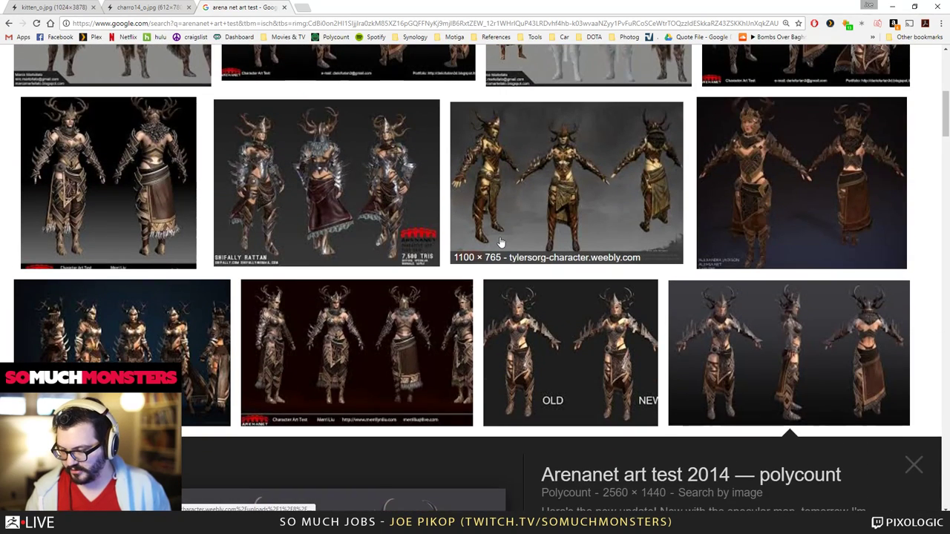
pyautogui.scroll(3, 341, 182)
pyautogui.click(330, 201)
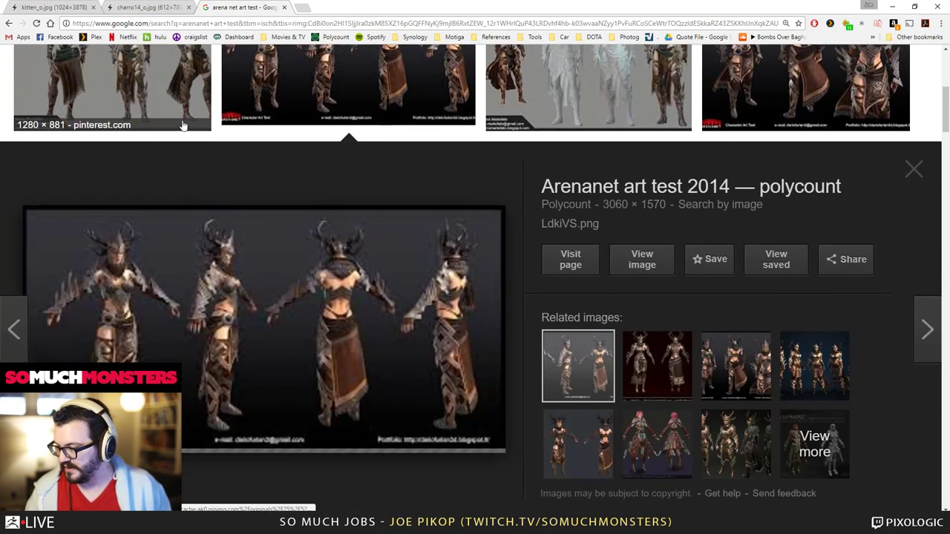
pyautogui.click(184, 126)
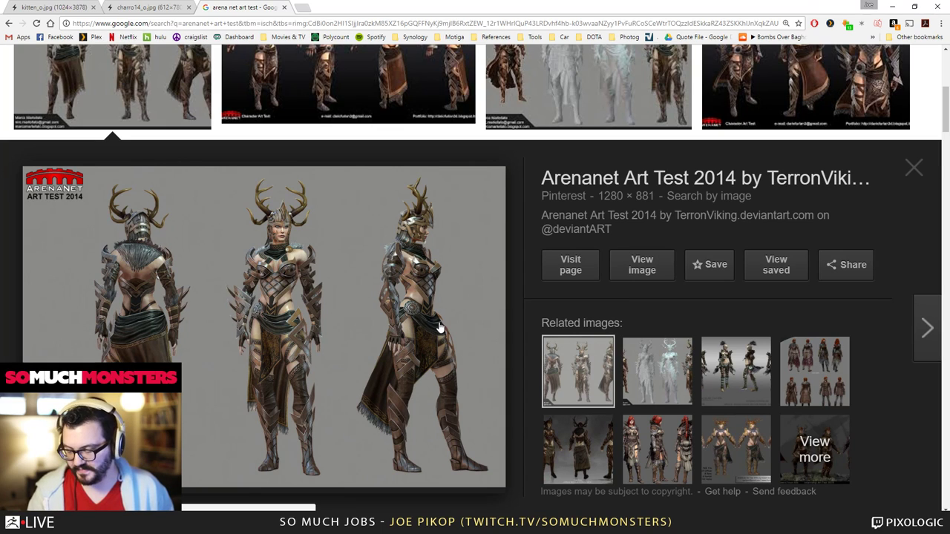
# - Search Google for "norn heavy cultural armor" in a new tab
pyautogui.hotkey('ctrl', 't')
pyautogui.write('norn gh')
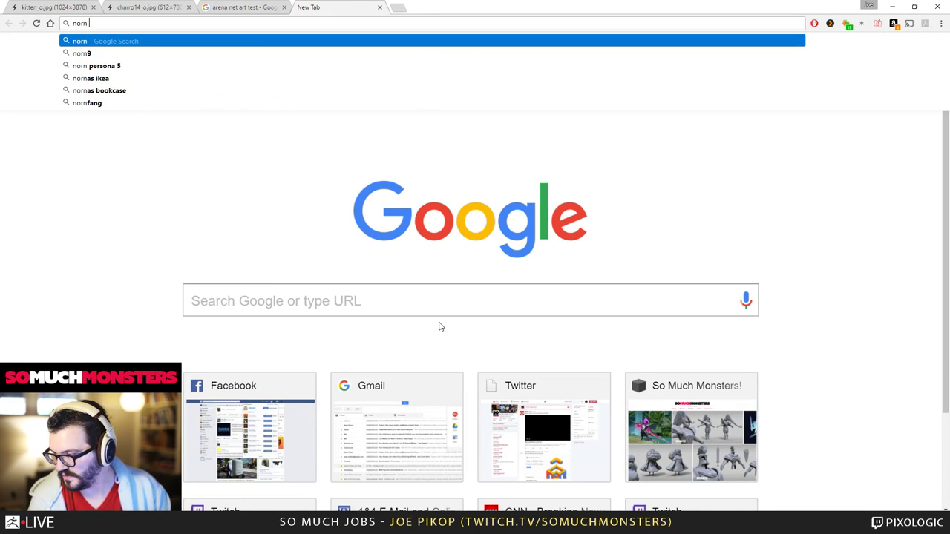
pyautogui.press('BackSpace')
pyautogui.press('BackSpace')
pyautogui.write('heavy c')
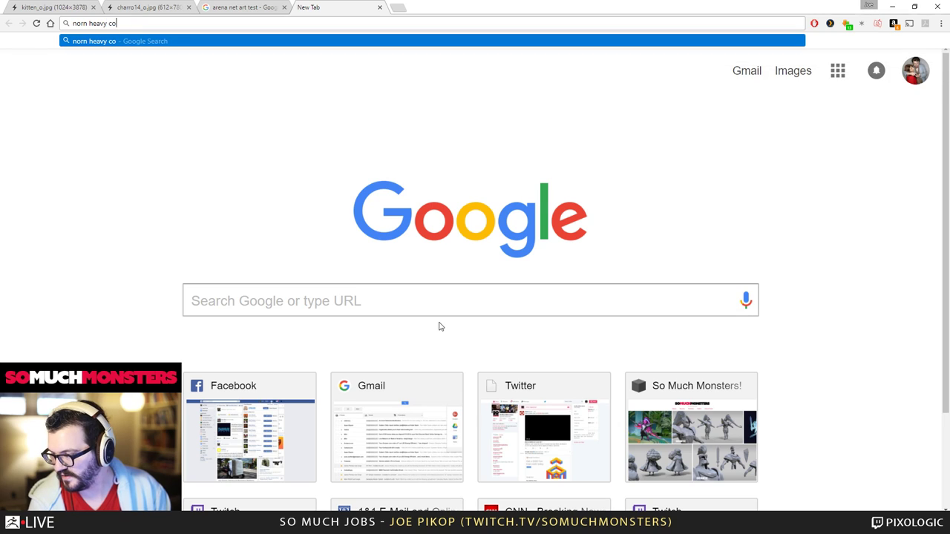
pyautogui.write('ultural')
pyautogui.press('Return')
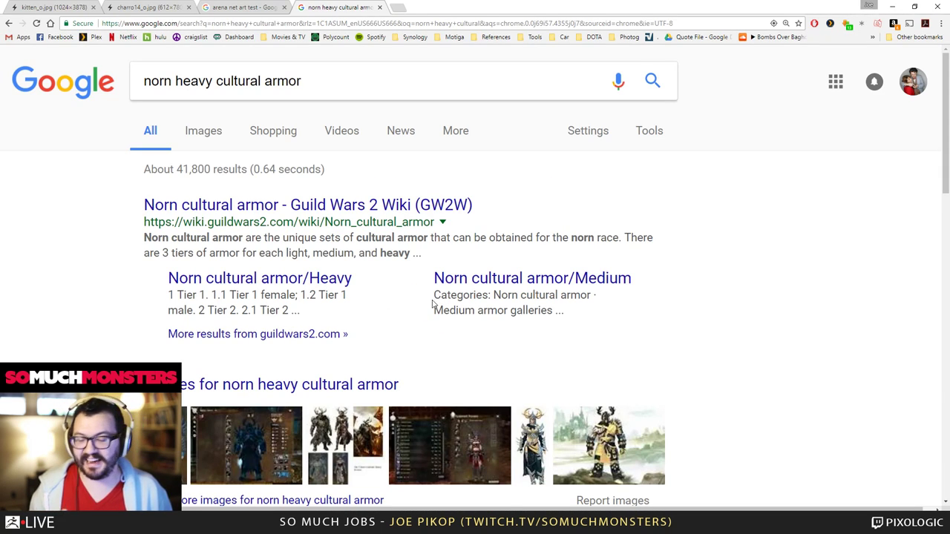
# - Open the image results and preview the blue-horned norn armor and the Guild Wars 2 Wiki's Norn cultural armor picture
pyautogui.scroll(-1, 375, 354)
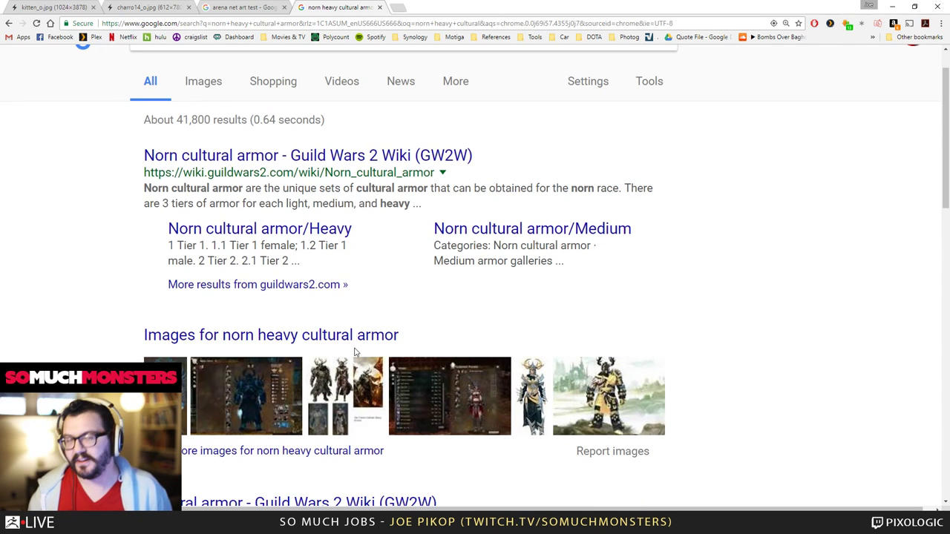
pyautogui.click(184, 391)
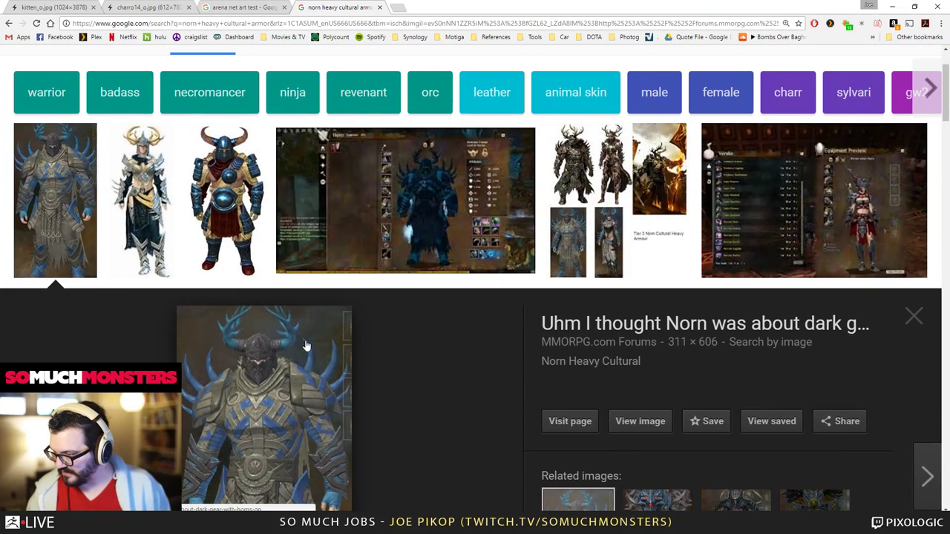
pyautogui.click(143, 193)
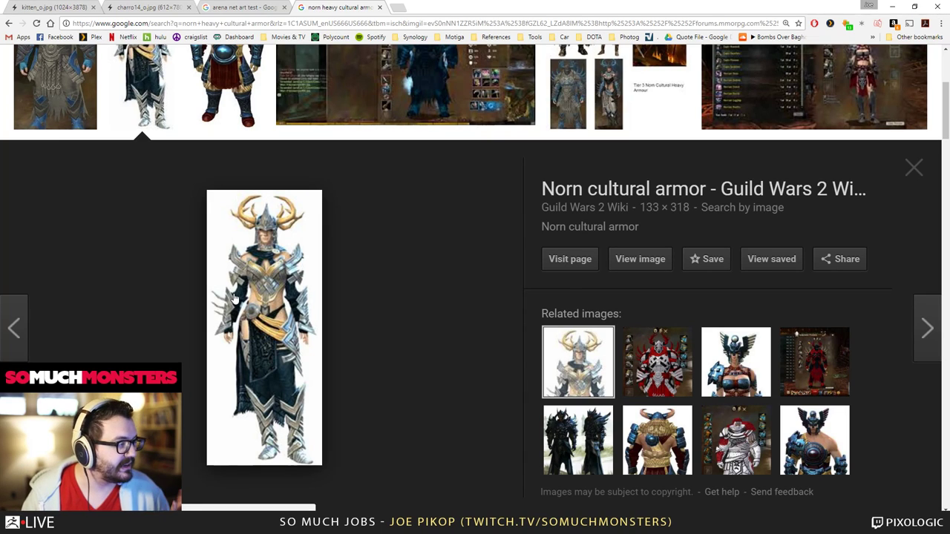
pyautogui.scroll(2, 579, 191)
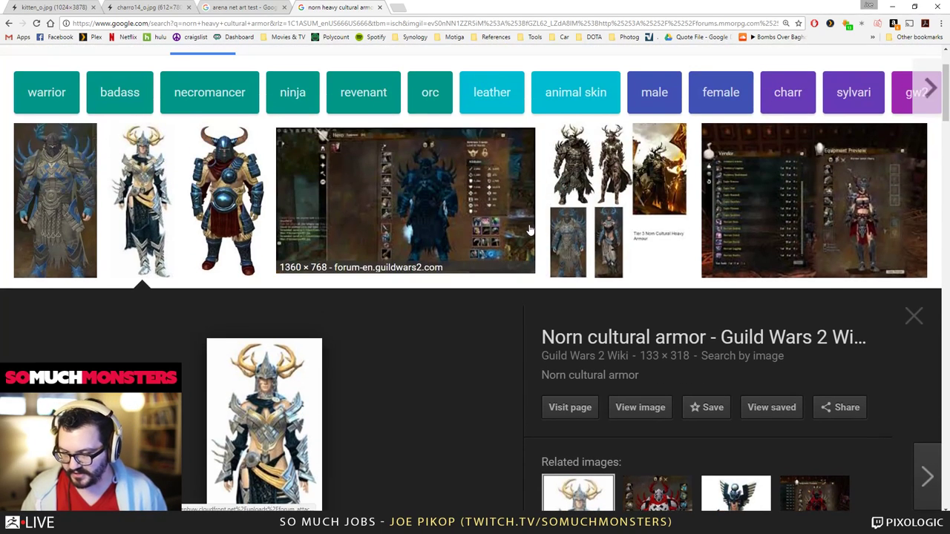
# - Preview the Tier 3 Norn Cultural Heavy Armour image and its related male norn and Arabic armor concepts, and close the search tab
pyautogui.click(578, 190)
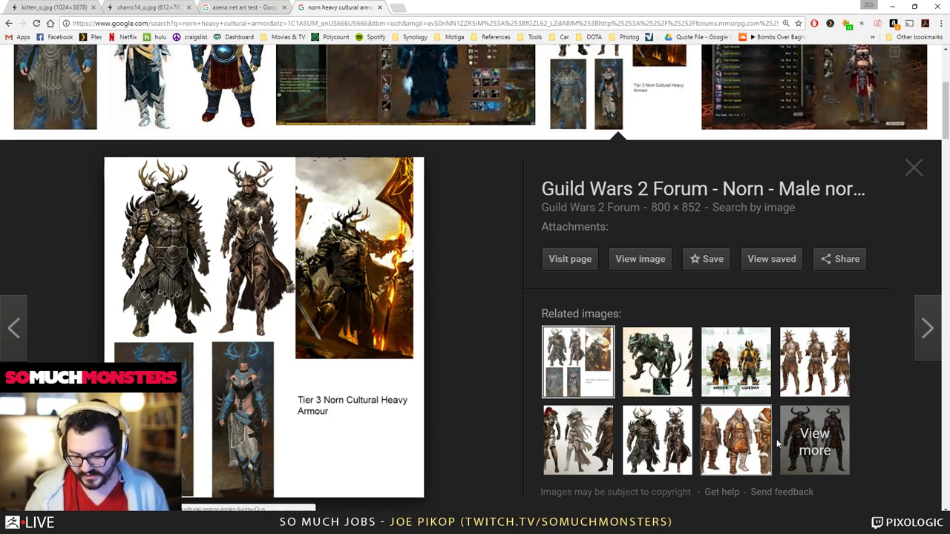
pyautogui.click(719, 426)
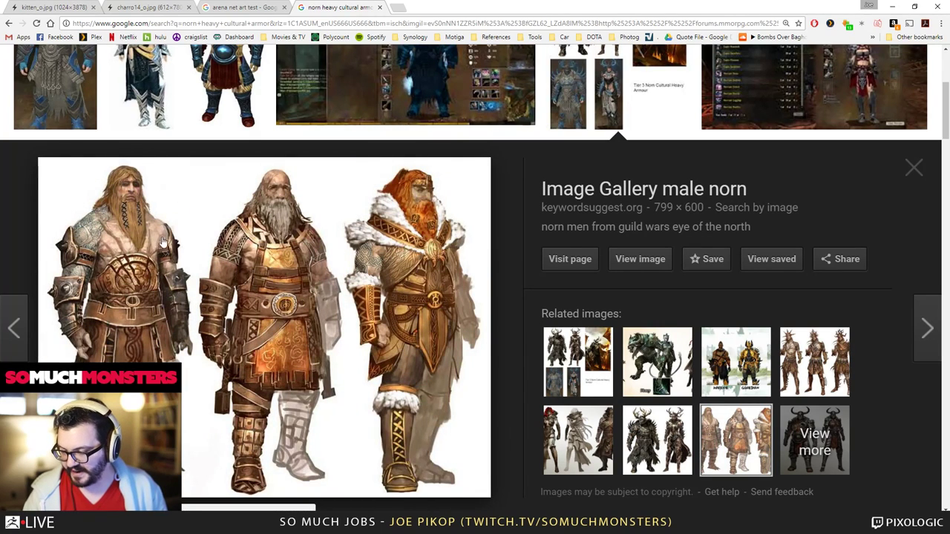
pyautogui.click(814, 353)
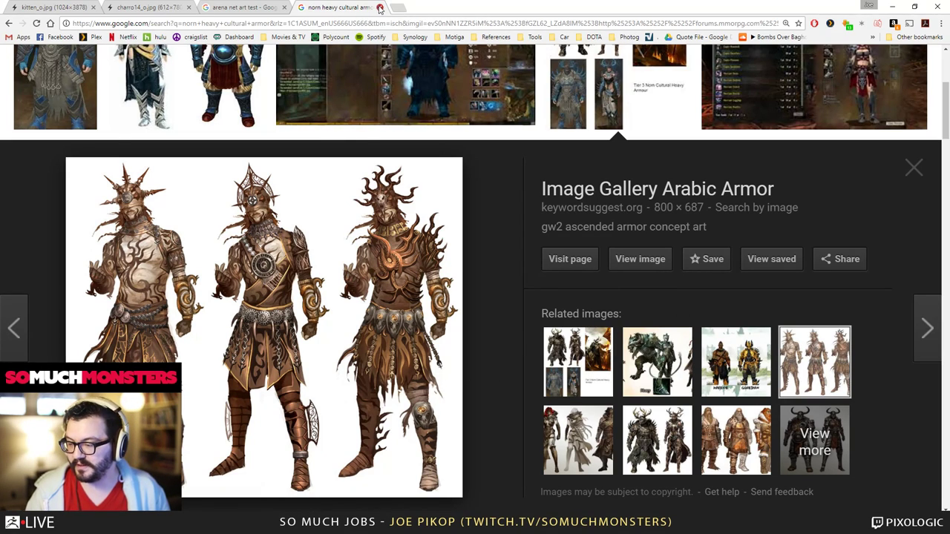
pyautogui.click(379, 8)
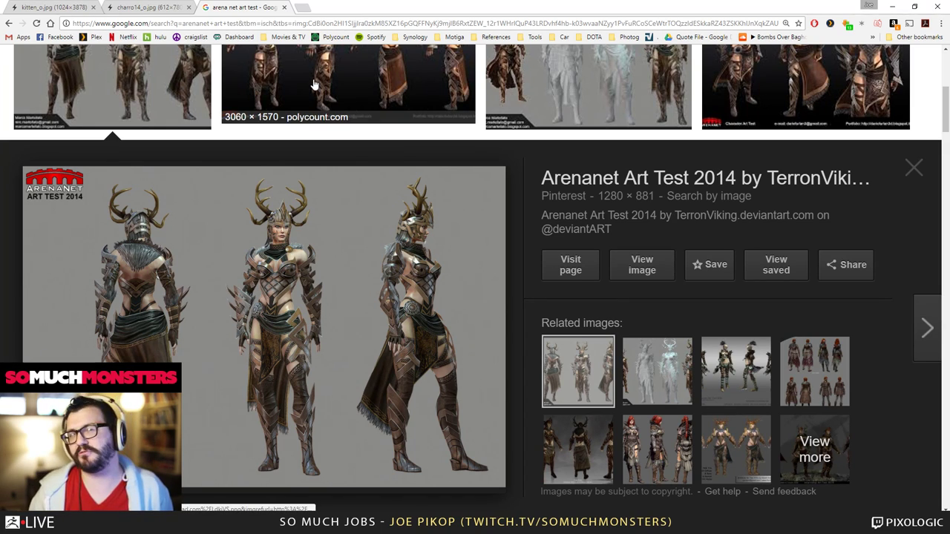
# - Switch to Photoshop and move the floating Layers panel over the History area
pyautogui.moveTo(330, 11); pyautogui.dragTo(949, 30)
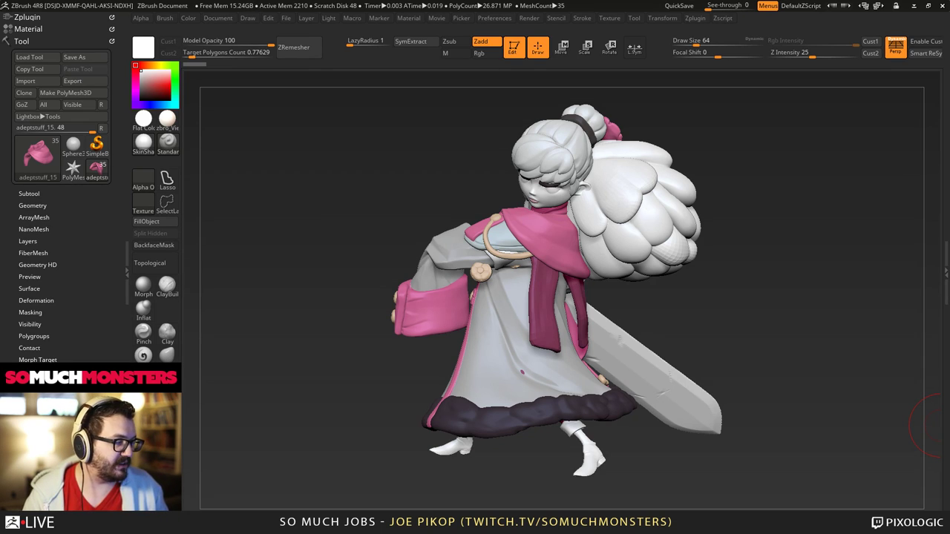
pyautogui.hotkey('alt', 'Tab')
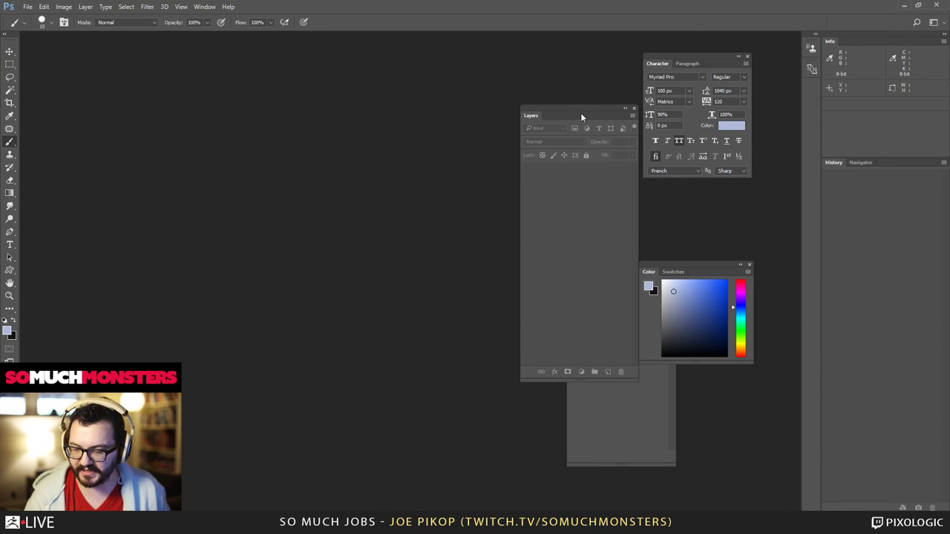
pyautogui.moveTo(581, 112); pyautogui.dragTo(856, 216)
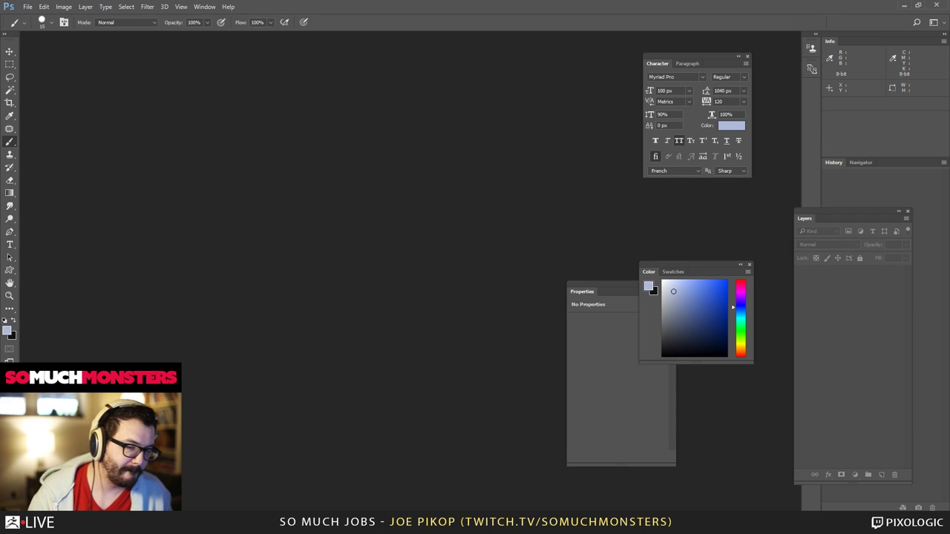
# - Open _pyreconcept.jpg in a floating window in the empty workspace and change the foreground color to pink
pyautogui.moveTo(505, 332); pyautogui.dragTo(508, 317)
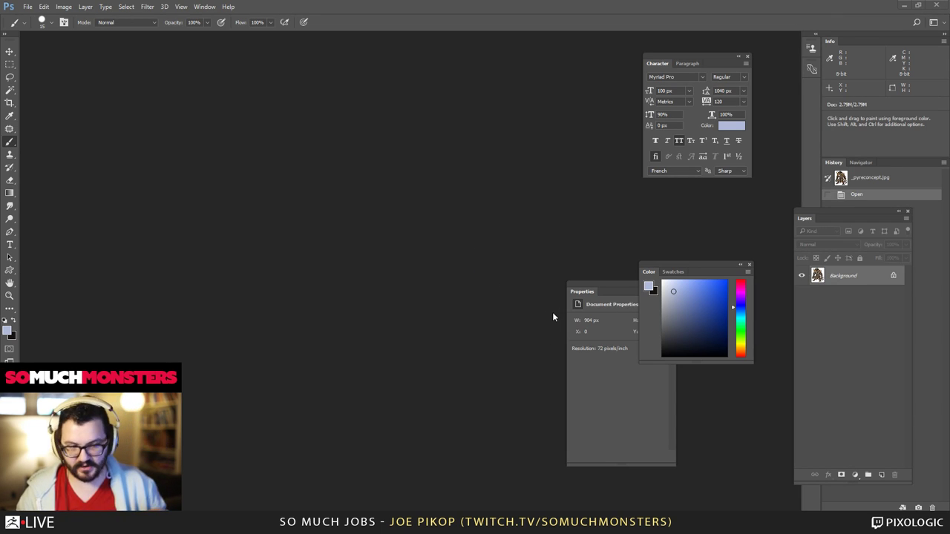
pyautogui.moveTo(949, 40); pyautogui.dragTo(355, 60)
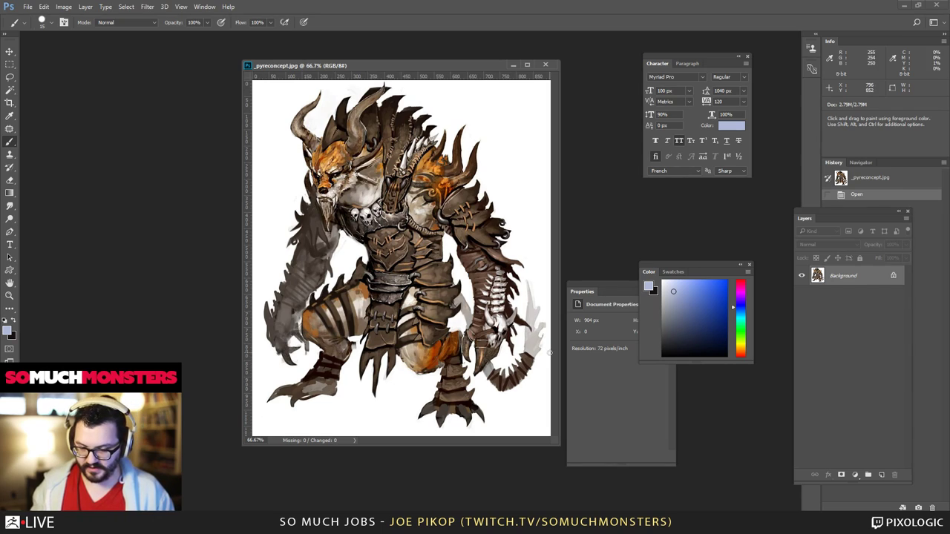
pyautogui.click(745, 282)
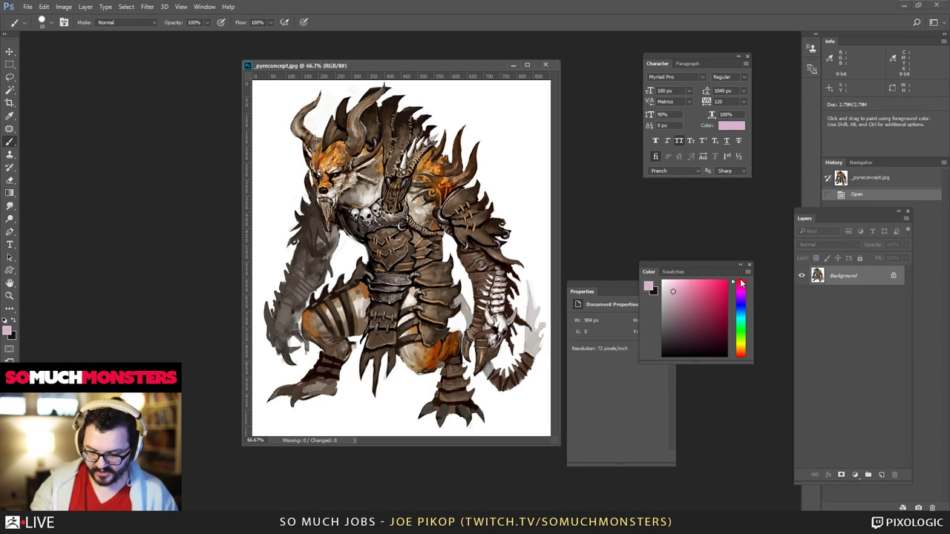
# - Set the foreground color to bright red and enlarge the floating Swatches panel to show the full set of swatches
pyautogui.click(713, 288)
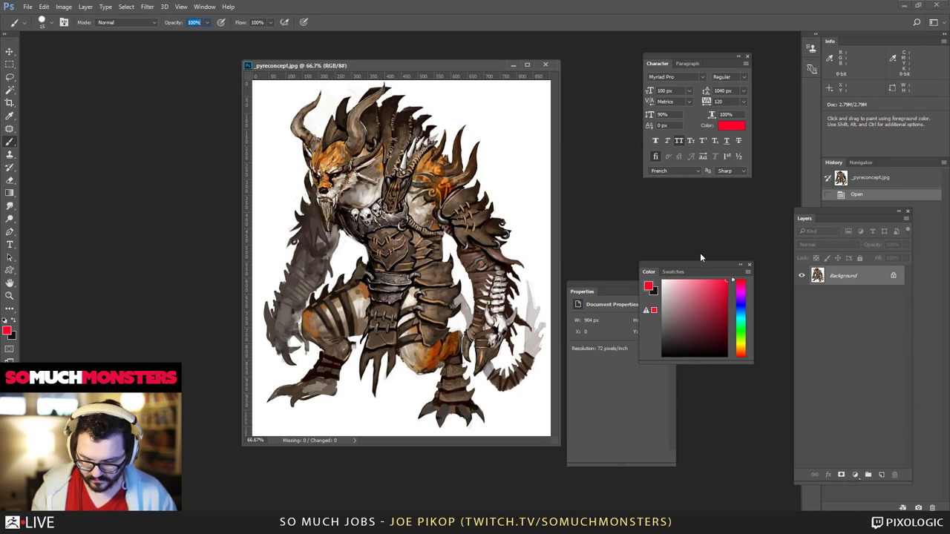
pyautogui.click(673, 272)
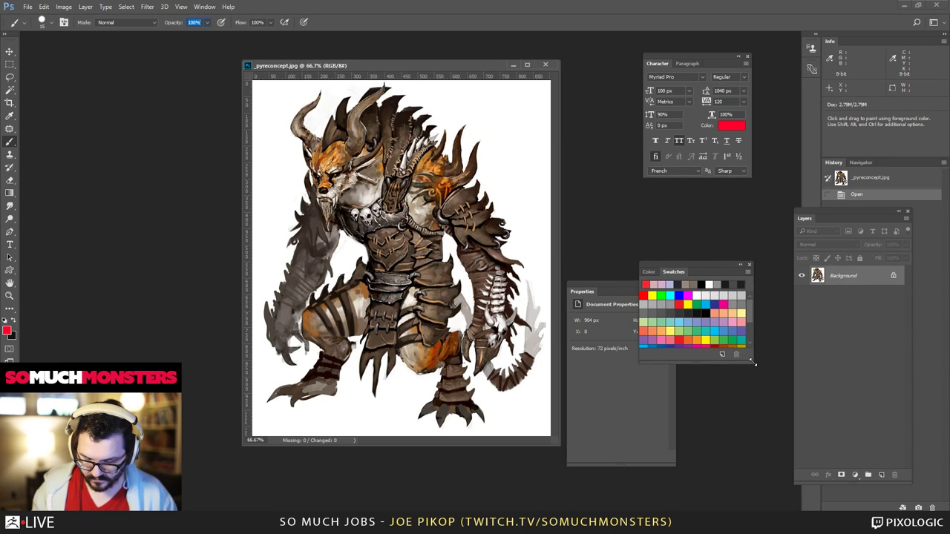
pyautogui.moveTo(752, 362); pyautogui.dragTo(772, 399)
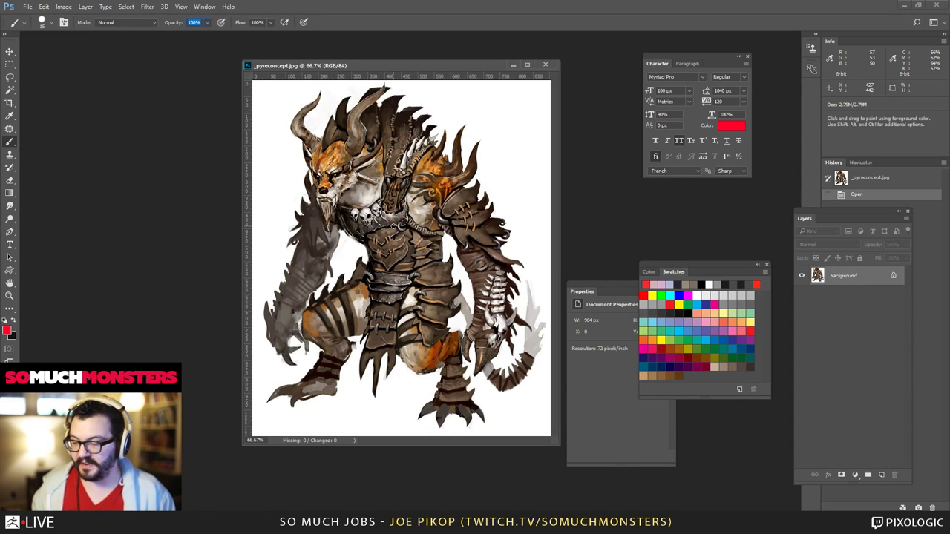
# - Circle the horned creature's face in red and place the IrfanView window with download.jpg beside the concept for comparison
pyautogui.moveTo(349, 143)
pyautogui.mouseDown()
pyautogui.moveTo(316, 167)
pyautogui.moveTo(366, 175)
pyautogui.mouseUp()
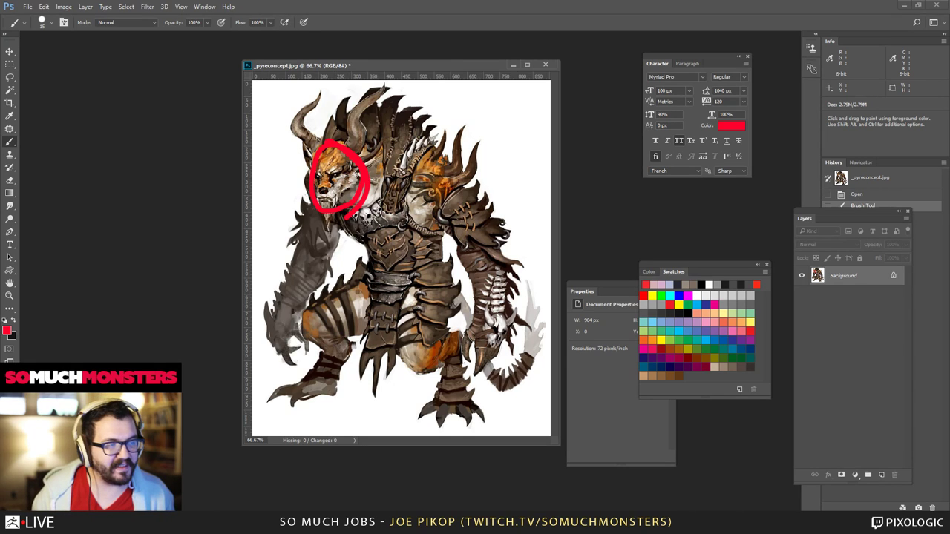
pyautogui.hotkey('alt', 'Tab')
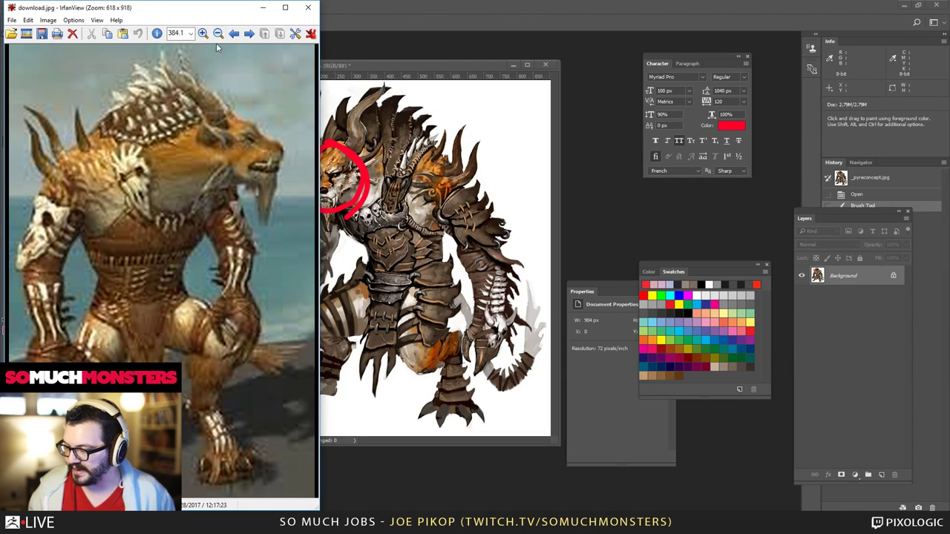
pyautogui.moveTo(178, 12); pyautogui.dragTo(607, 66)
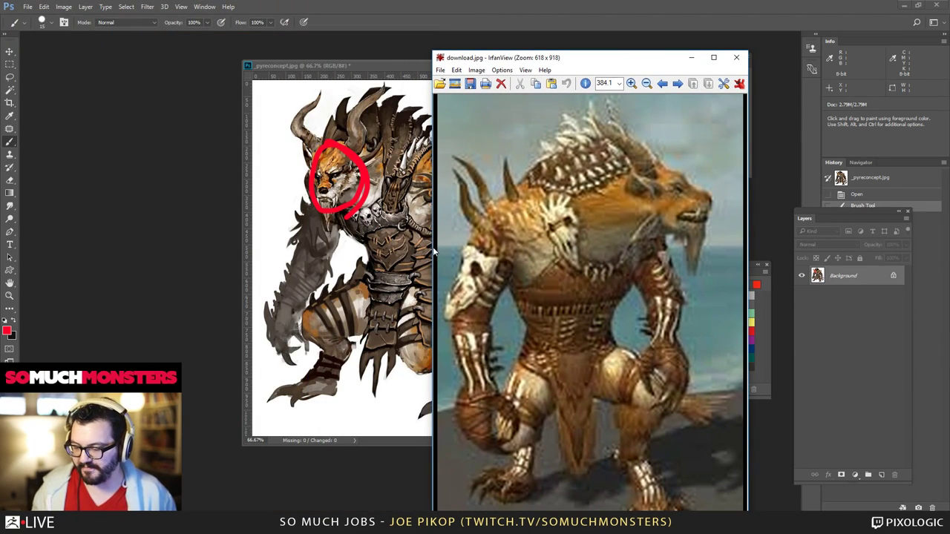
# - Mark the creature's snout with a red dab and undo all red brush marks on the face
pyautogui.click(323, 178)
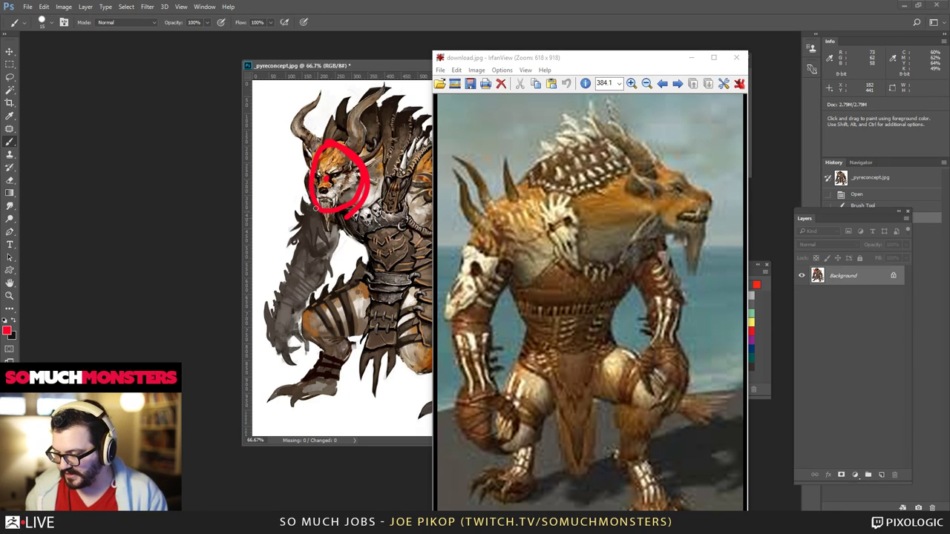
pyautogui.hotkey('ctrl', 'alt', 'z')
pyautogui.click(289, 199)
pyautogui.hotkey('ctrl', 'alt', 'z')
pyautogui.hotkey('ctrl', 'alt', 'z')
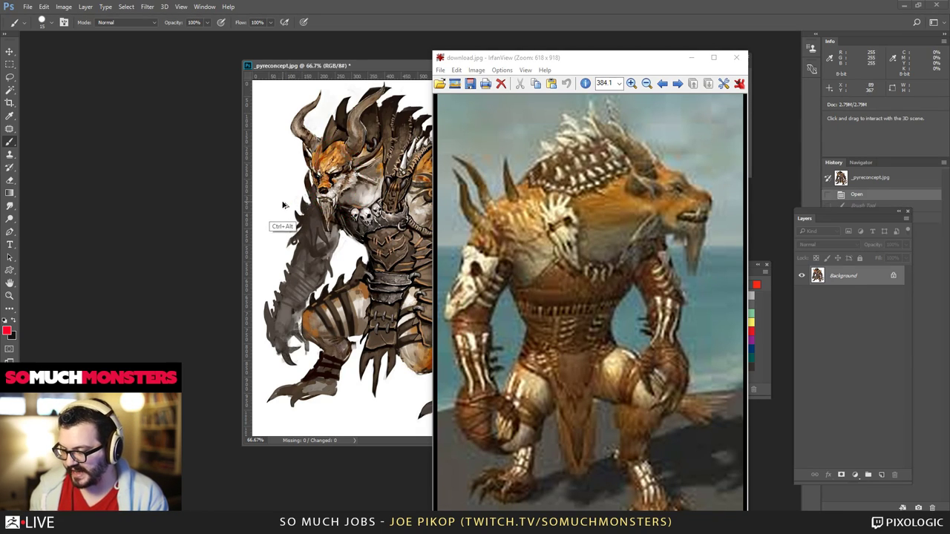
# - Enlarge _pyreconcept.jpg to 200% around the creature's face and reduce the brush size
pyautogui.hotkey('ctrl', '+')
pyautogui.moveTo(285, 200); pyautogui.dragTo(347, 256)
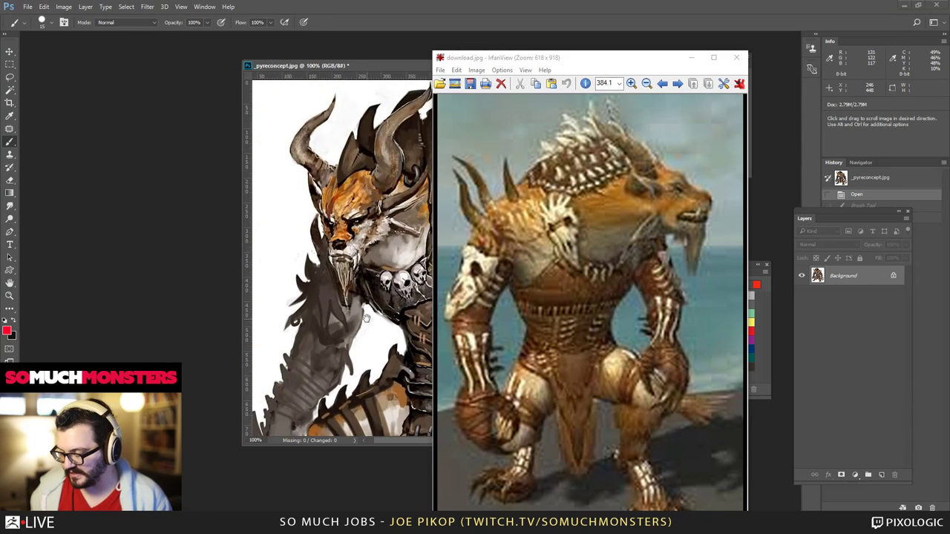
pyautogui.hotkey('ctrl', '+')
pyautogui.moveTo(278, 162)
pyautogui.mouseDown()
pyautogui.moveTo(374, 246)
pyautogui.moveTo(383, 287)
pyautogui.moveTo(295, 283)
pyautogui.mouseUp()
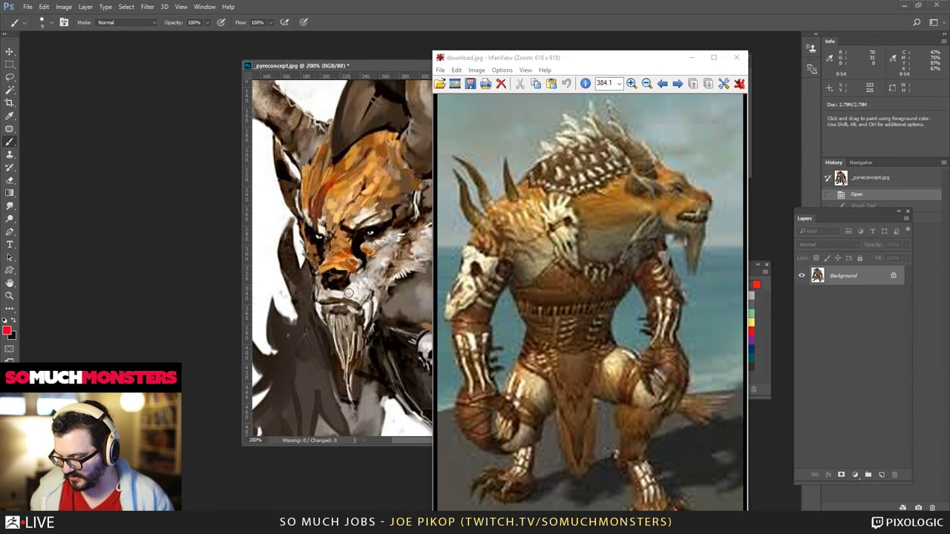
pyautogui.press('[')
pyautogui.press('[')
pyautogui.press('[')
pyautogui.press('[')
# - Move the download.jpg window clear of the concept and paint a red dot beside the creature's jaw
pyautogui.moveTo(498, 60); pyautogui.dragTo(717, 65)
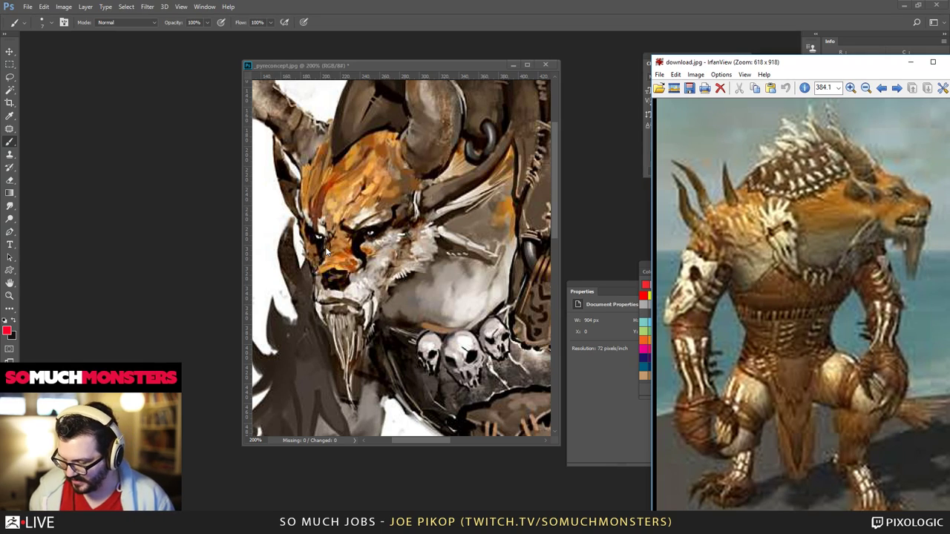
pyautogui.click(304, 223)
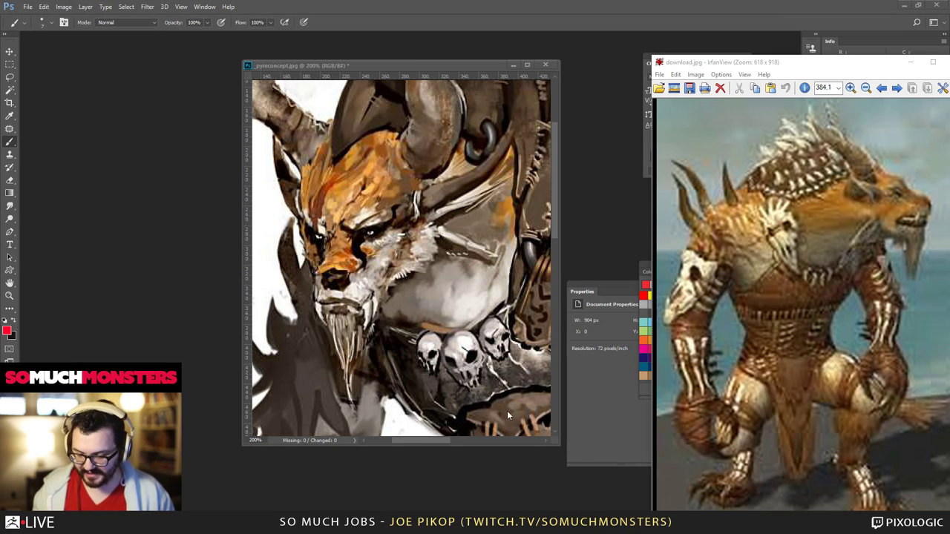
pyautogui.click(390, 299)
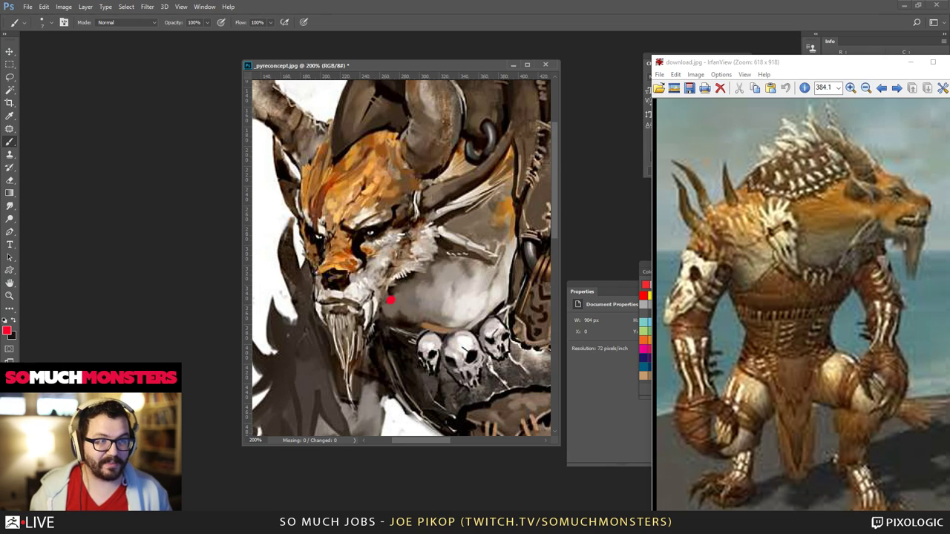
# - Show the screen annotation tools and make a thick yellow pencil stroke across the creature's nose
pyautogui.moveTo(949, 215); pyautogui.dragTo(879, 291)
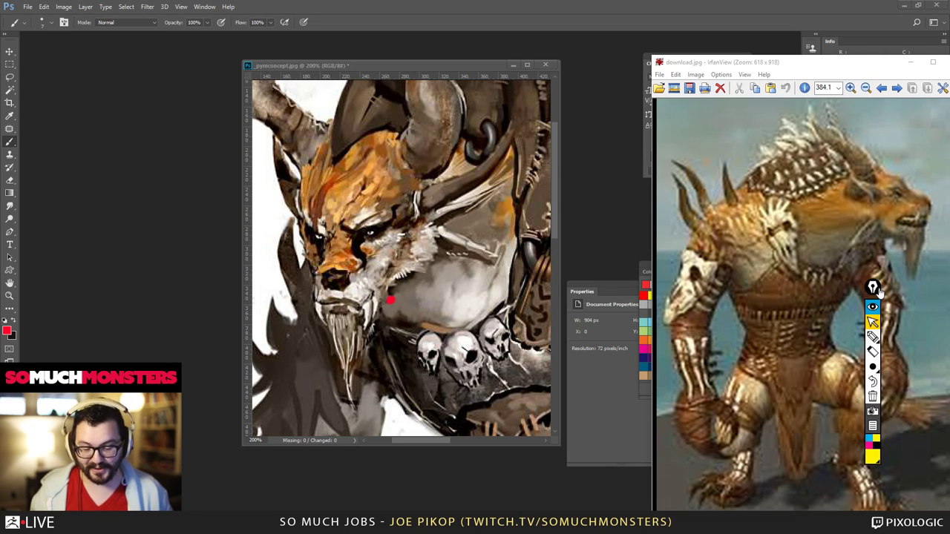
pyautogui.click(873, 337)
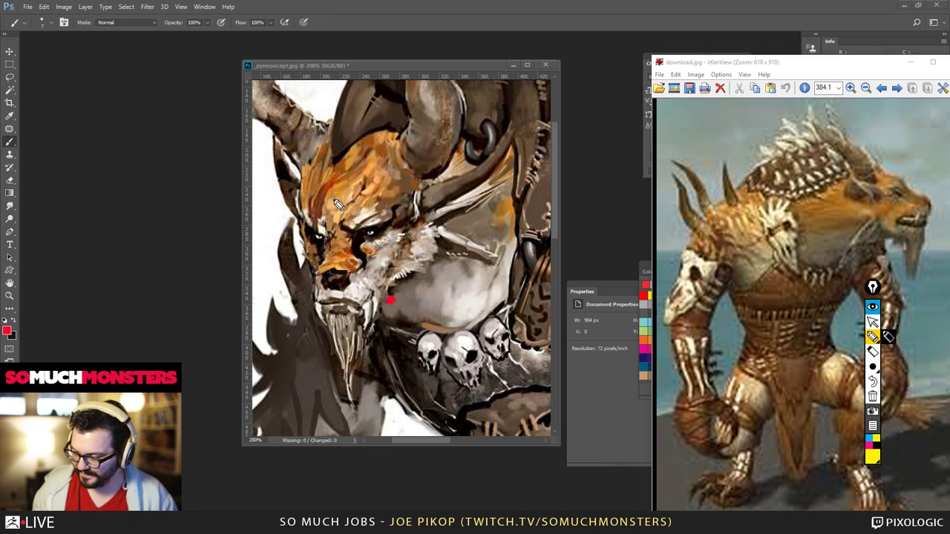
pyautogui.moveTo(362, 268); pyautogui.dragTo(344, 259)
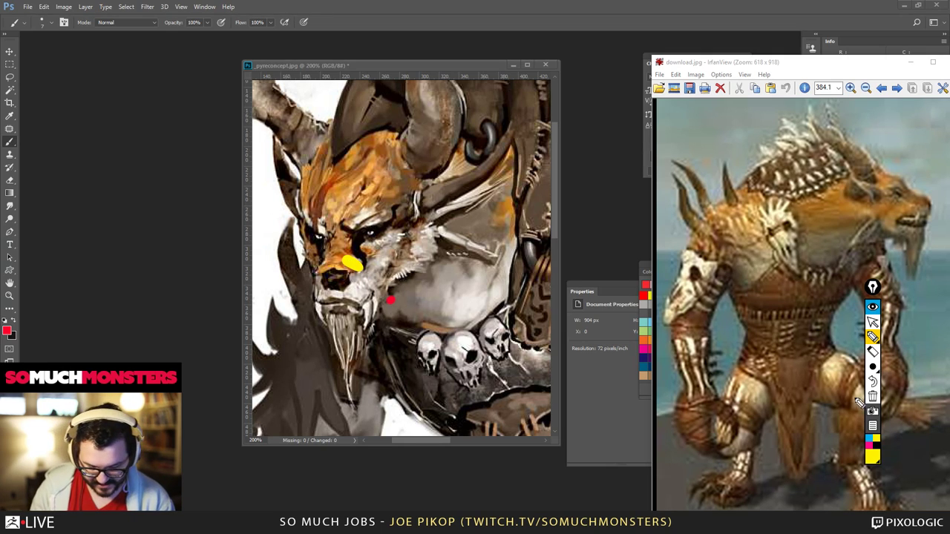
# - Set the annotation pencil to a darker yellow and the smallest stroke size
pyautogui.click(878, 465)
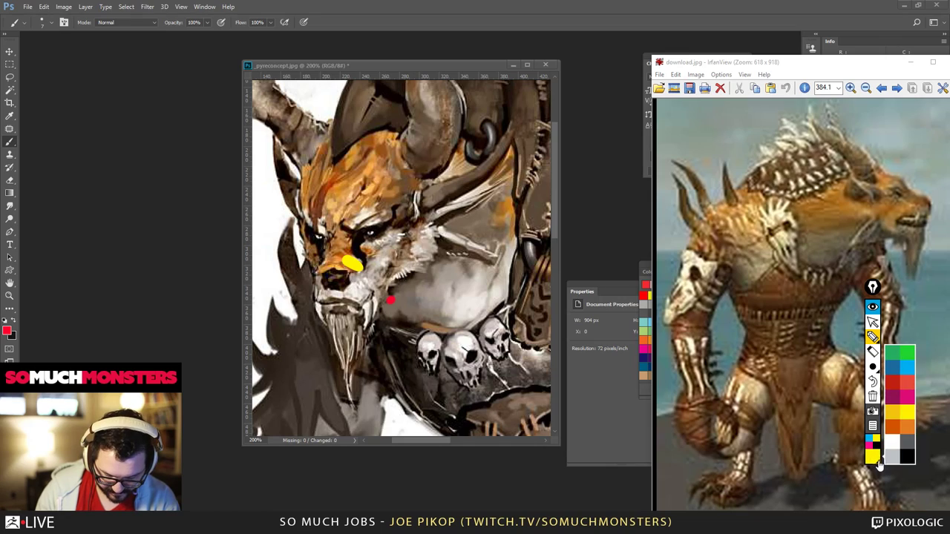
pyautogui.click(895, 431)
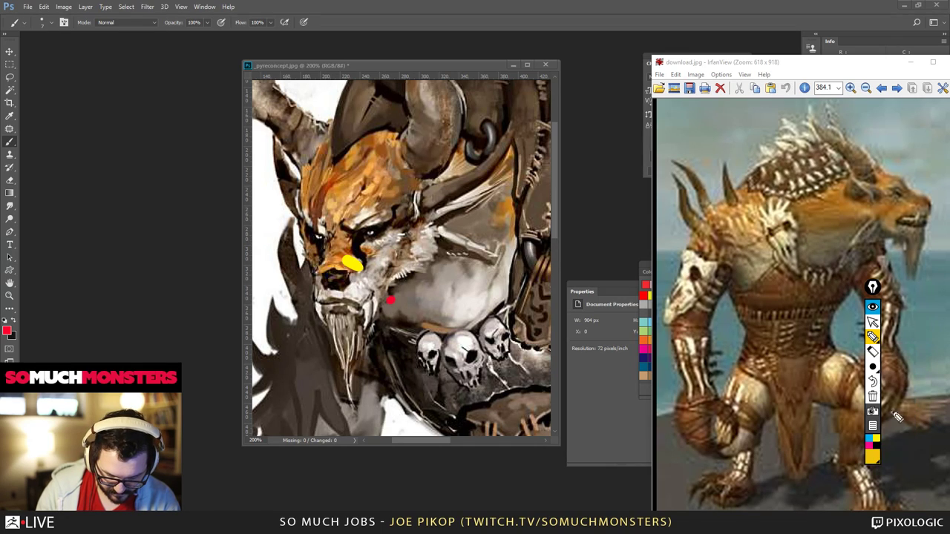
pyautogui.click(873, 367)
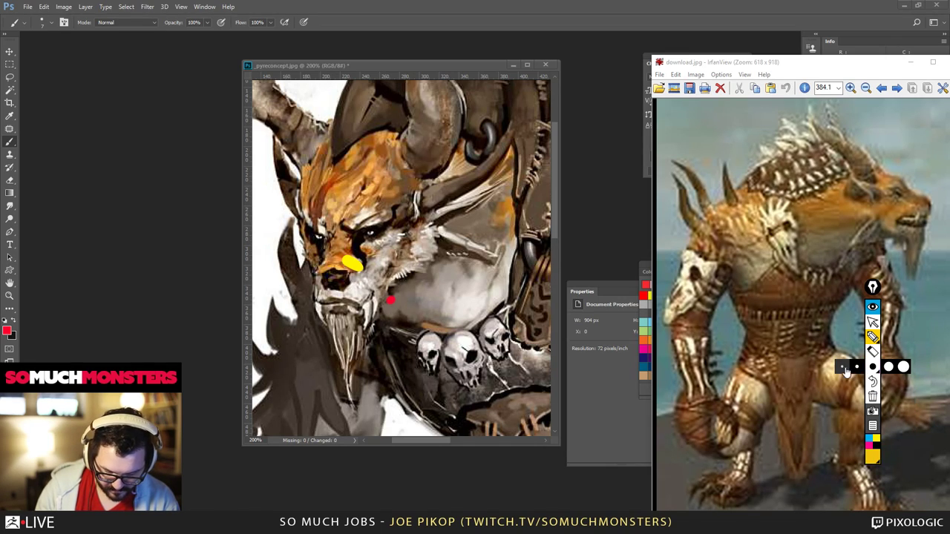
pyautogui.click(842, 367)
# - Draw thin yellow annotation lines beside the creature's snout and large loops and diagonals across the screen
pyautogui.moveTo(304, 245); pyautogui.dragTo(305, 300)
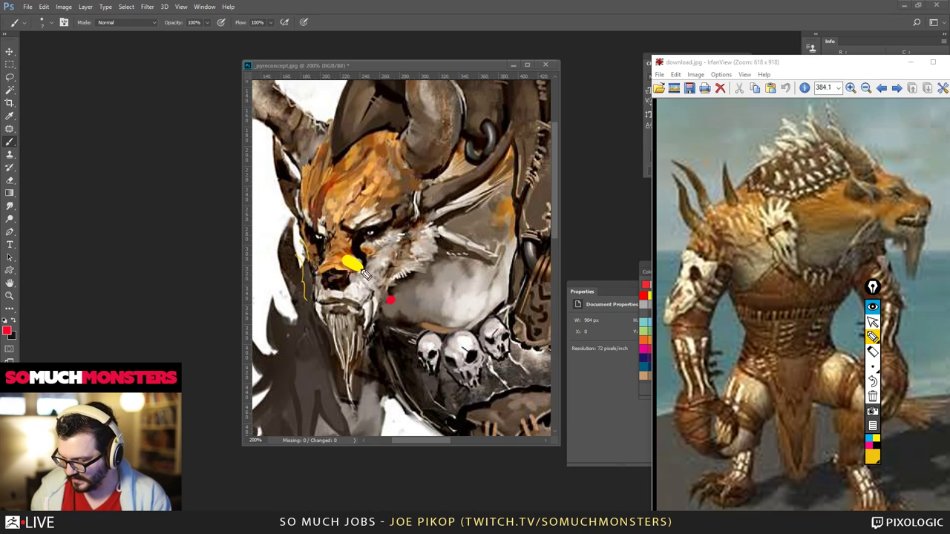
pyautogui.moveTo(427, 375)
pyautogui.mouseDown()
pyautogui.moveTo(443, 237)
pyautogui.moveTo(186, 475)
pyautogui.moveTo(425, 408)
pyautogui.moveTo(396, 391)
pyautogui.mouseUp()
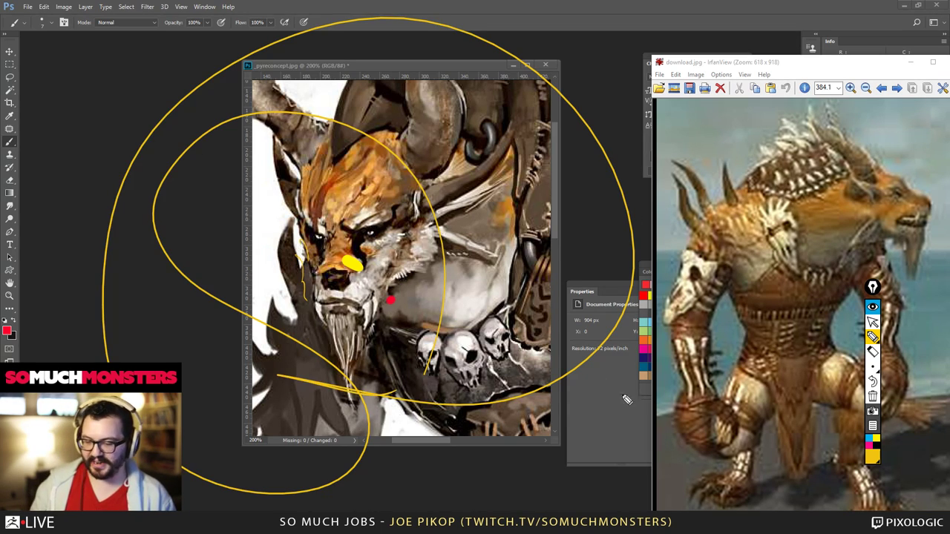
pyautogui.moveTo(510, 392)
pyautogui.mouseDown()
pyautogui.moveTo(392, 229)
pyautogui.moveTo(604, 443)
pyautogui.mouseUp()
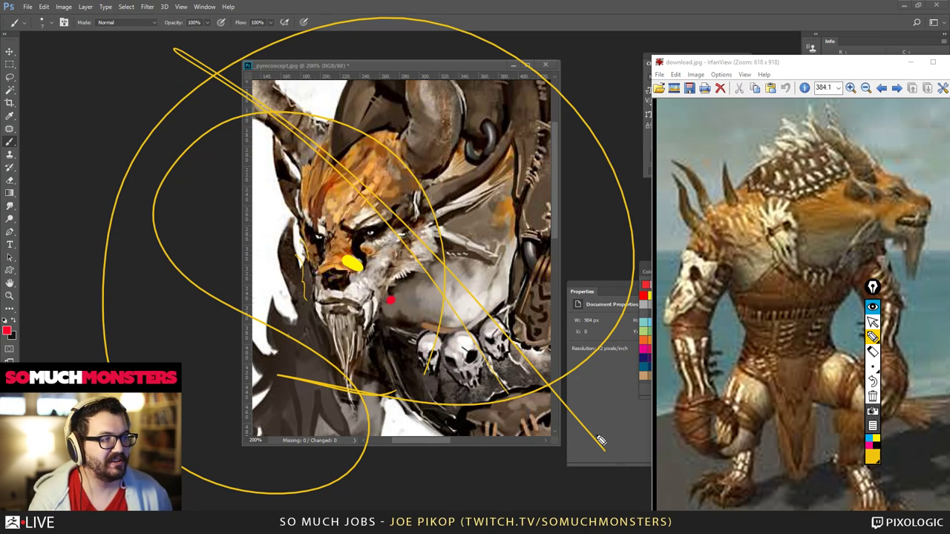
# - Switch to KeyShot, draw yellow annotation lines over the figure's coat, and clear all annotations
pyautogui.hotkey('alt', 'Tab')
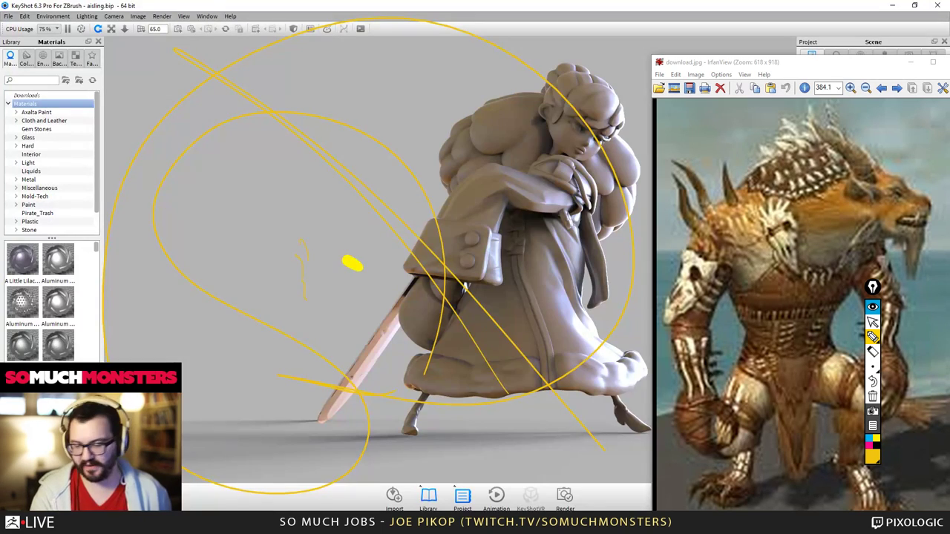
pyautogui.moveTo(524, 213)
pyautogui.mouseDown()
pyautogui.moveTo(575, 323)
pyautogui.moveTo(633, 367)
pyautogui.mouseUp()
pyautogui.moveTo(594, 327)
pyautogui.mouseDown()
pyautogui.moveTo(536, 206)
pyautogui.moveTo(585, 250)
pyautogui.mouseUp()
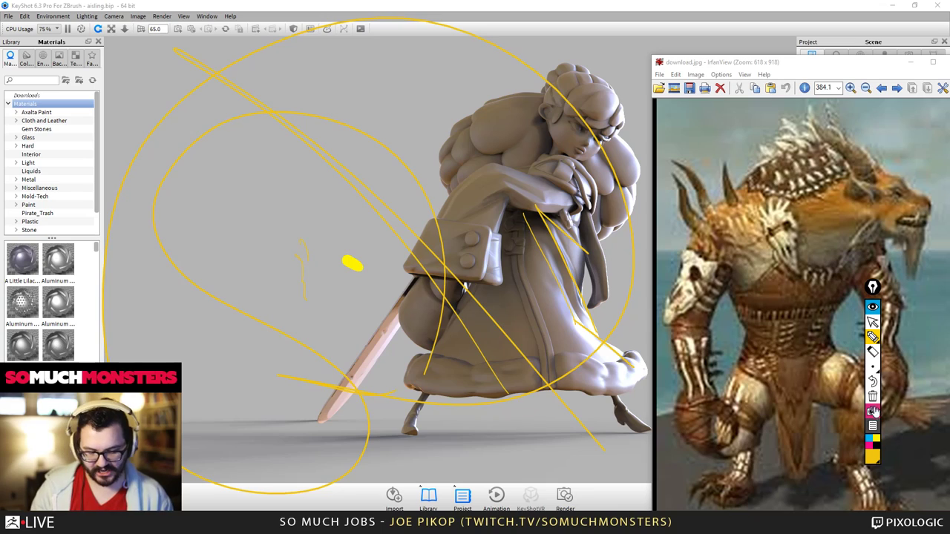
pyautogui.click(873, 396)
# - Trace the figure's sleeve cuff in yellow, clear the annotation, hide the annotation tools, and return to Photoshop
pyautogui.moveTo(495, 284); pyautogui.dragTo(410, 269)
pyautogui.moveTo(488, 284); pyautogui.dragTo(493, 213)
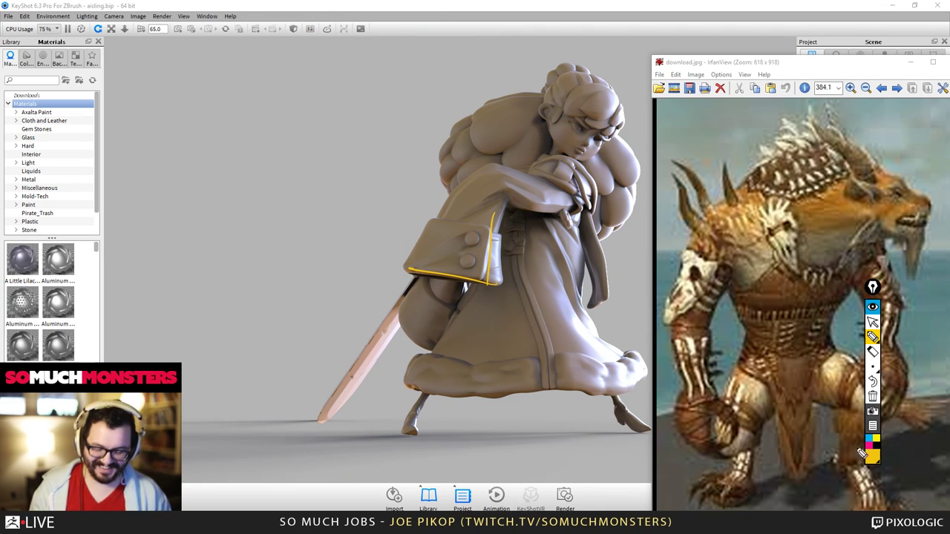
pyautogui.click(872, 399)
pyautogui.click(873, 289)
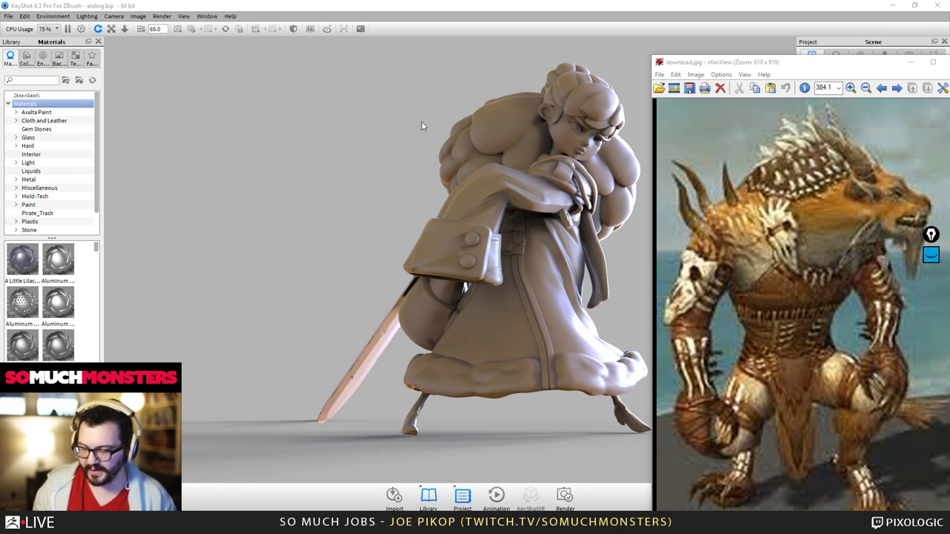
pyautogui.hotkey('alt', 'Tab')
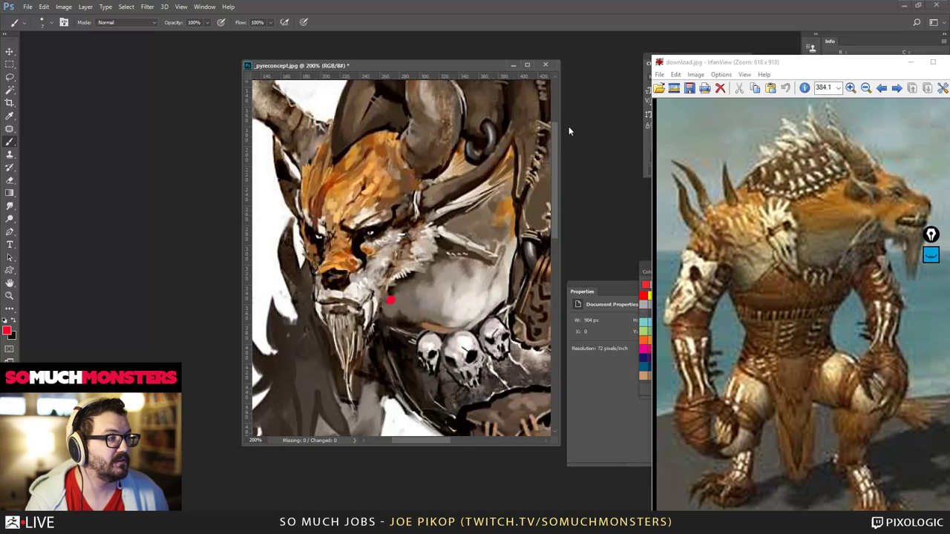
# - Undo a red stroke made under the creature's eye and draw a thick red line from the nearest skull toward the jaw dot
pyautogui.moveTo(348, 240); pyautogui.dragTo(361, 245)
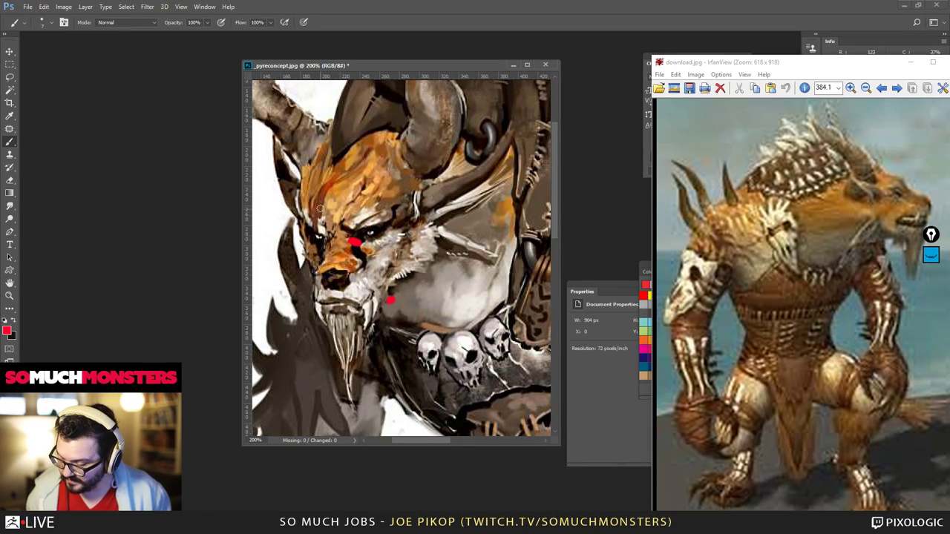
pyautogui.hotkey('ctrl', 'z')
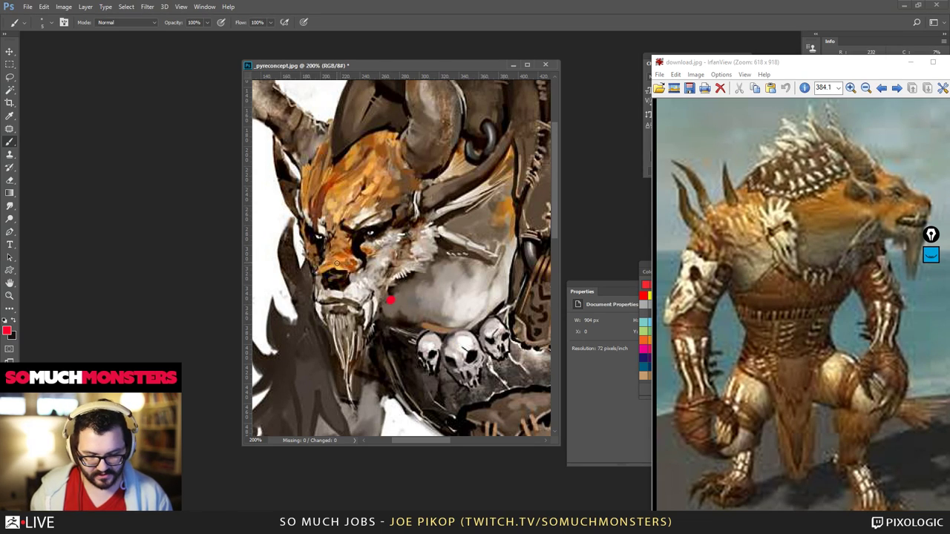
pyautogui.press('shift')
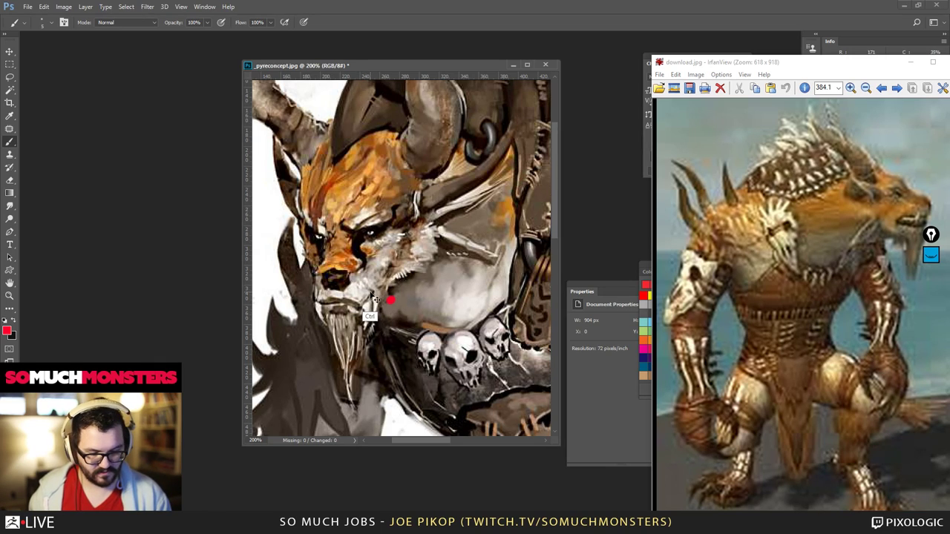
pyautogui.moveTo(429, 340); pyautogui.dragTo(392, 311)
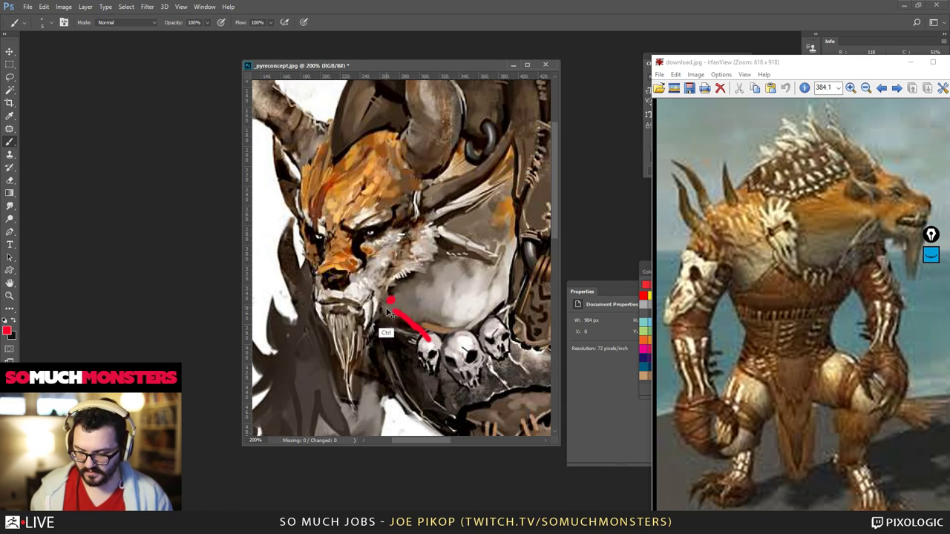
# - Show the annotation tools again and review their hotkeys in the settings
pyautogui.click(931, 254)
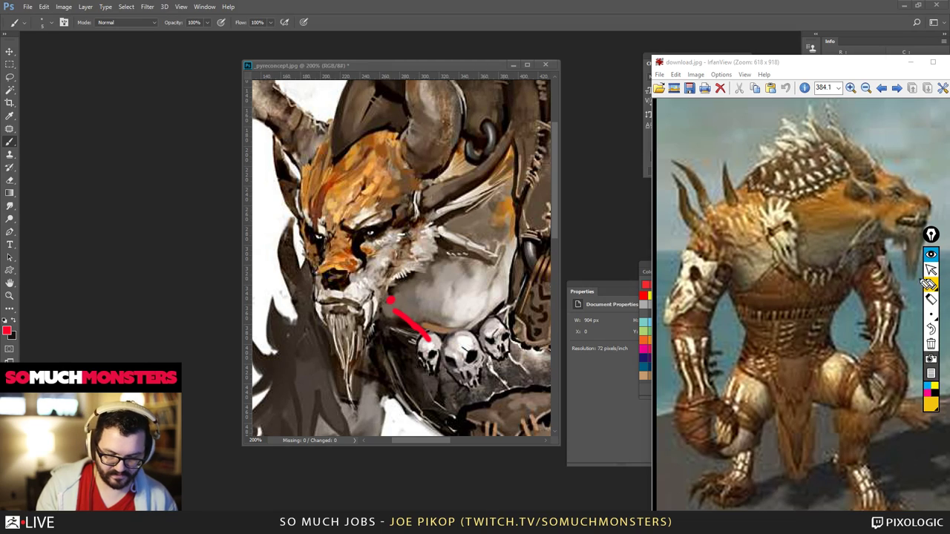
pyautogui.click(931, 375)
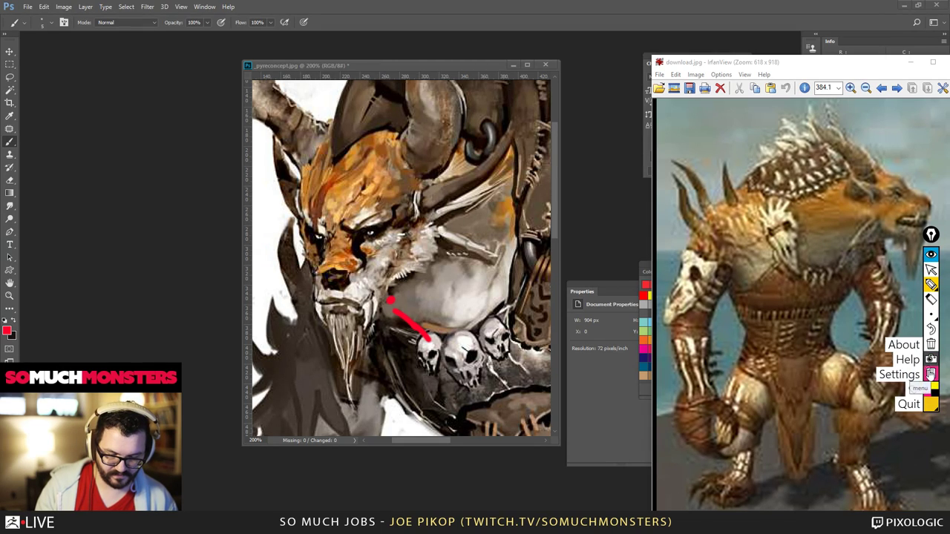
pyautogui.click(897, 372)
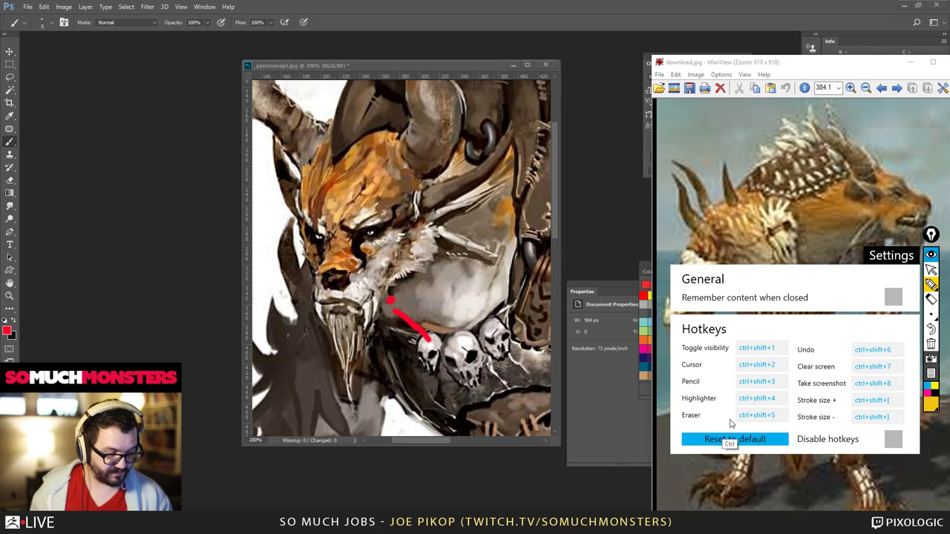
pyautogui.click(931, 373)
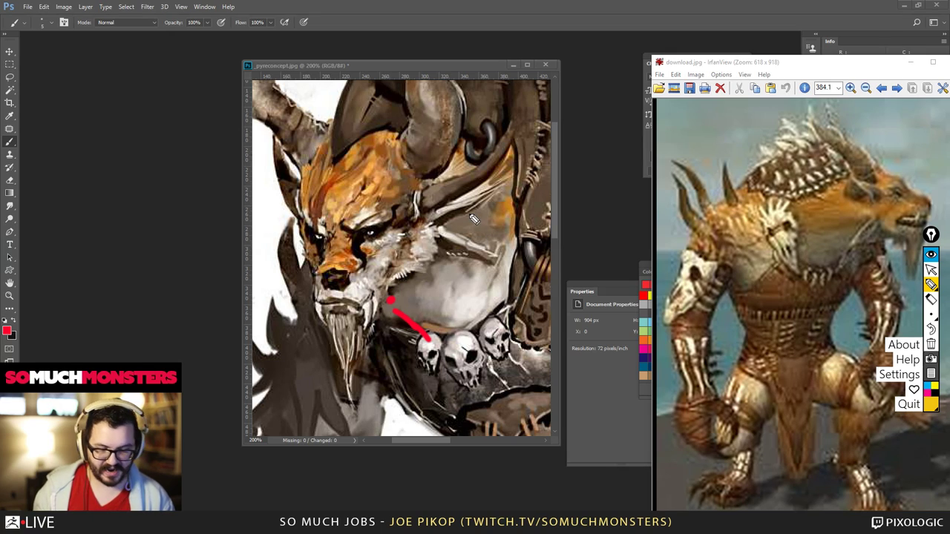
# - Change the annotation tool's toggle-visibility hotkey to Ctrl+] and close its settings
pyautogui.click(794, 305)
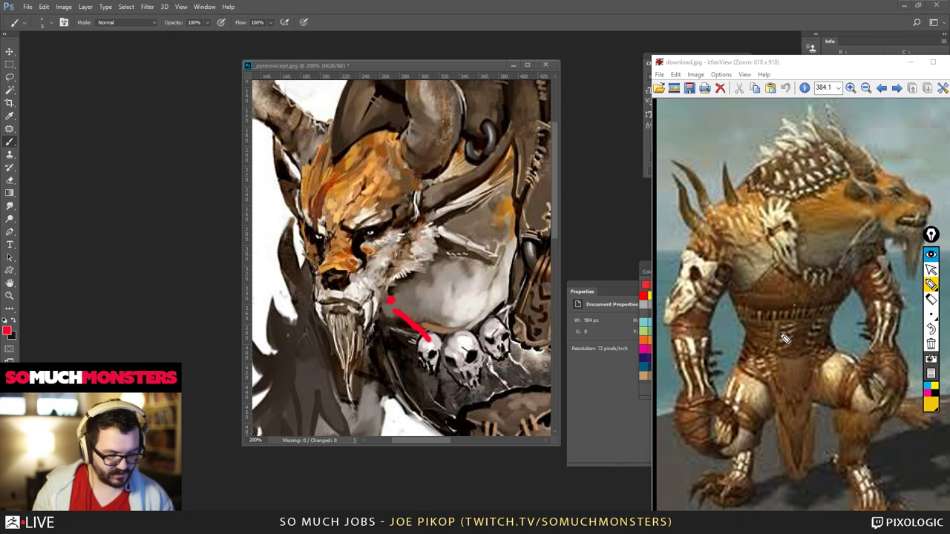
pyautogui.press('shift')
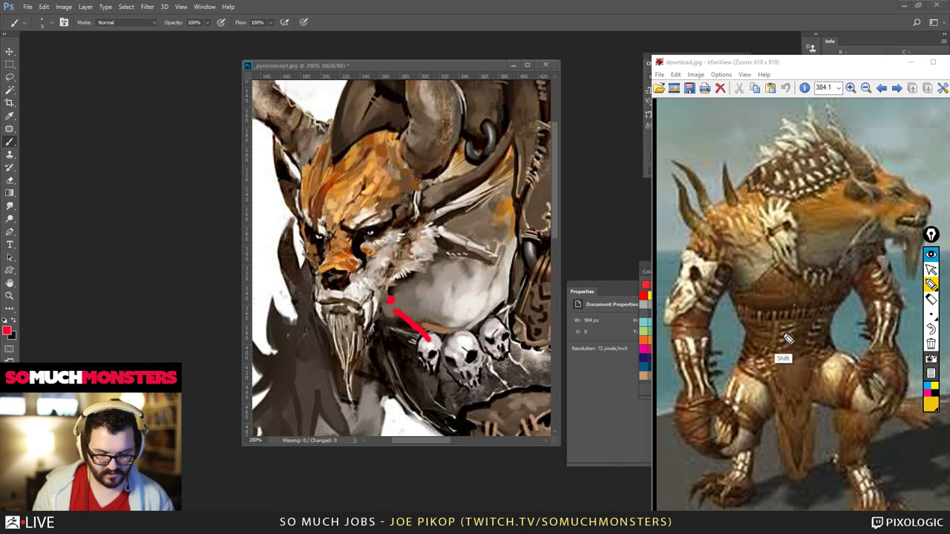
pyautogui.click(931, 373)
pyautogui.click(902, 375)
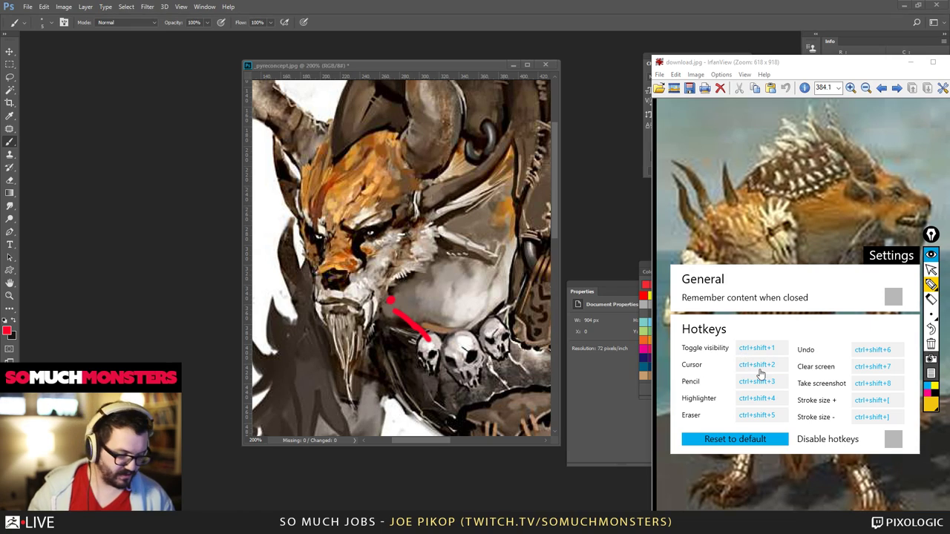
pyautogui.click(744, 350)
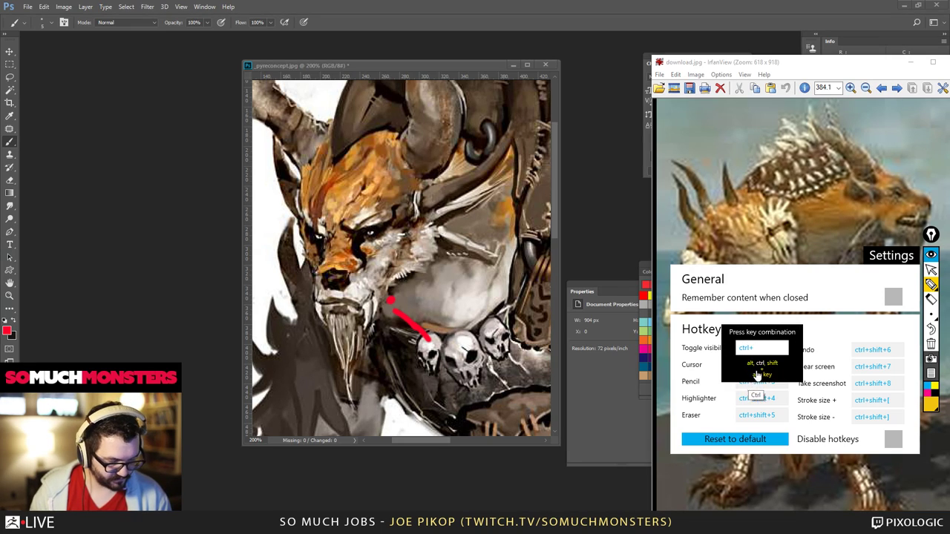
pyautogui.hotkey('ctrl', ']')
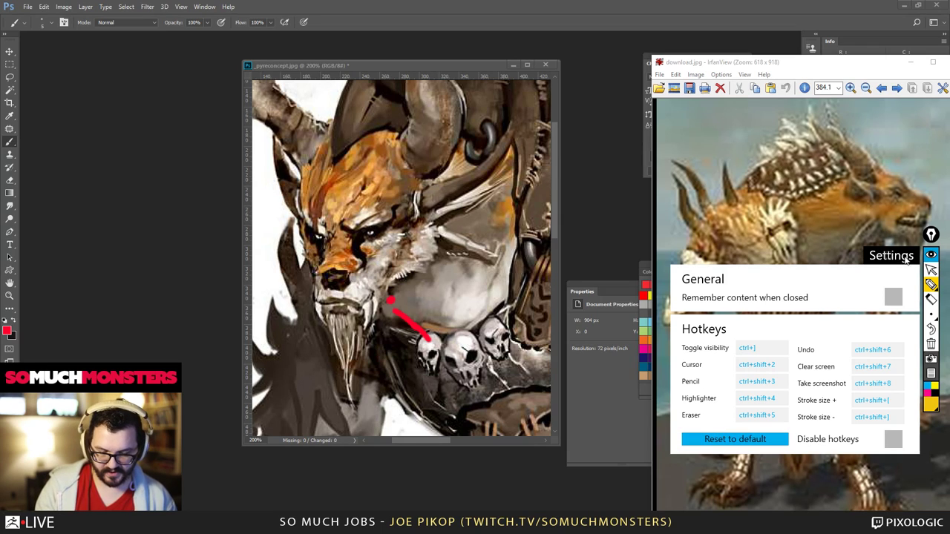
pyautogui.hotkey('ctrl', ']')
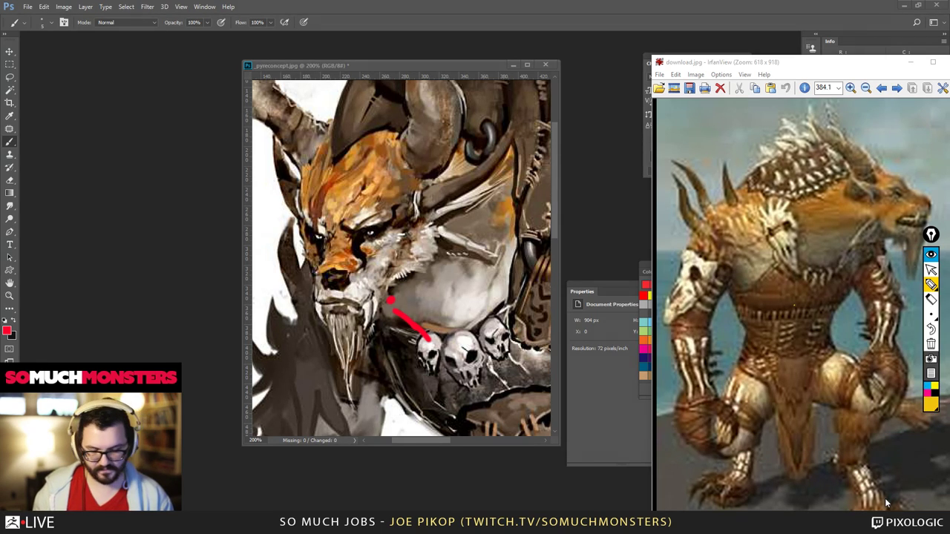
# - Draw yellow edge-flow lines around the creature's eyes, cheek, jaw, muzzle and brow, and hide the annotations
pyautogui.click(331, 236)
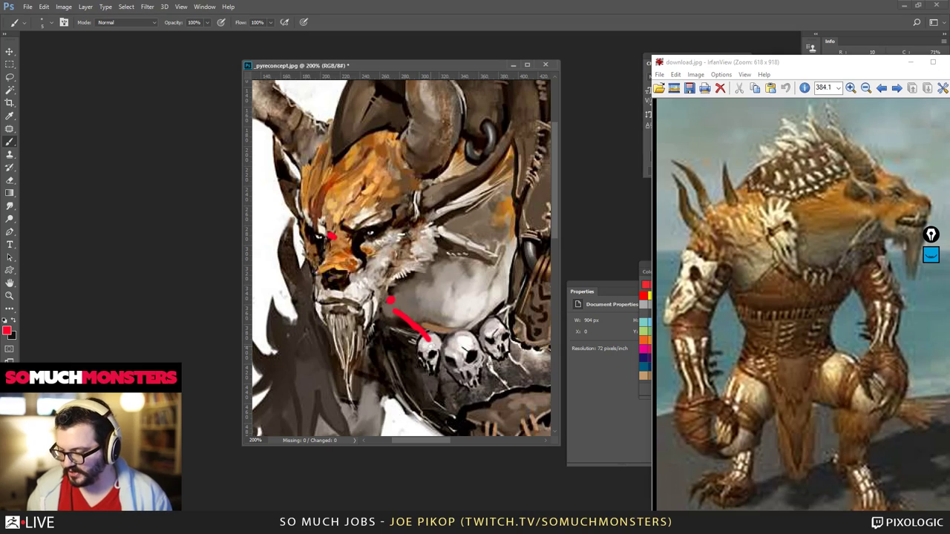
pyautogui.hotkey('ctrl', ']')
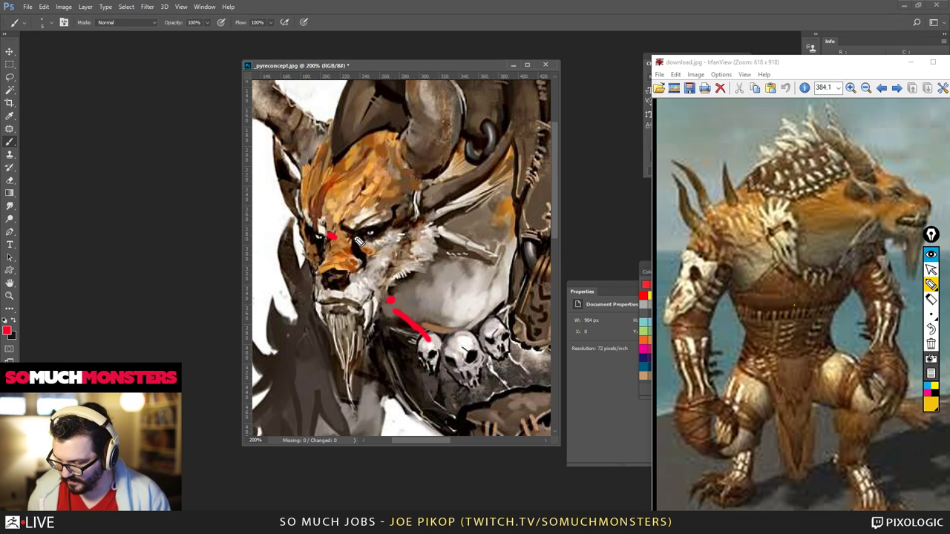
pyautogui.moveTo(354, 236)
pyautogui.mouseDown()
pyautogui.moveTo(392, 227)
pyautogui.moveTo(356, 238)
pyautogui.moveTo(393, 244)
pyautogui.mouseUp()
pyautogui.moveTo(399, 241); pyautogui.dragTo(401, 227)
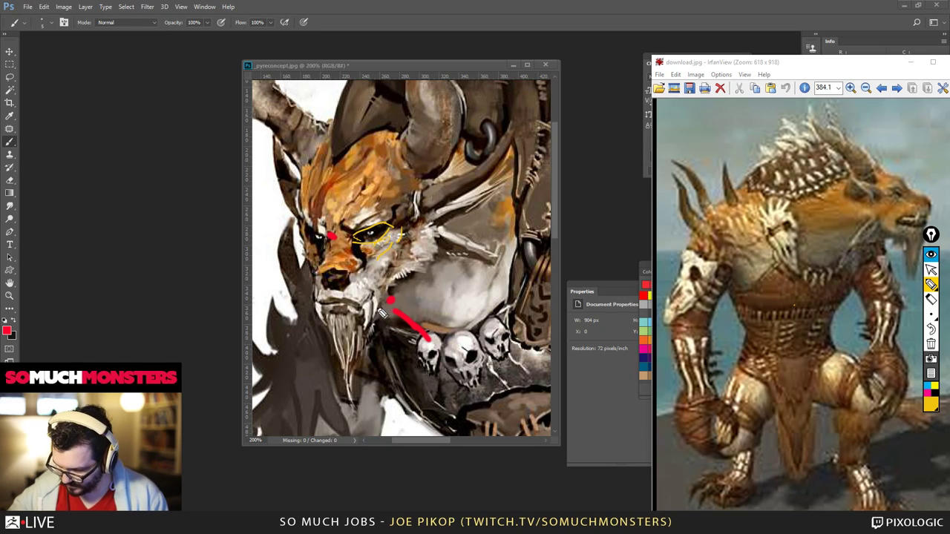
pyautogui.moveTo(383, 300)
pyautogui.mouseDown()
pyautogui.moveTo(424, 252)
pyautogui.moveTo(424, 222)
pyautogui.mouseUp()
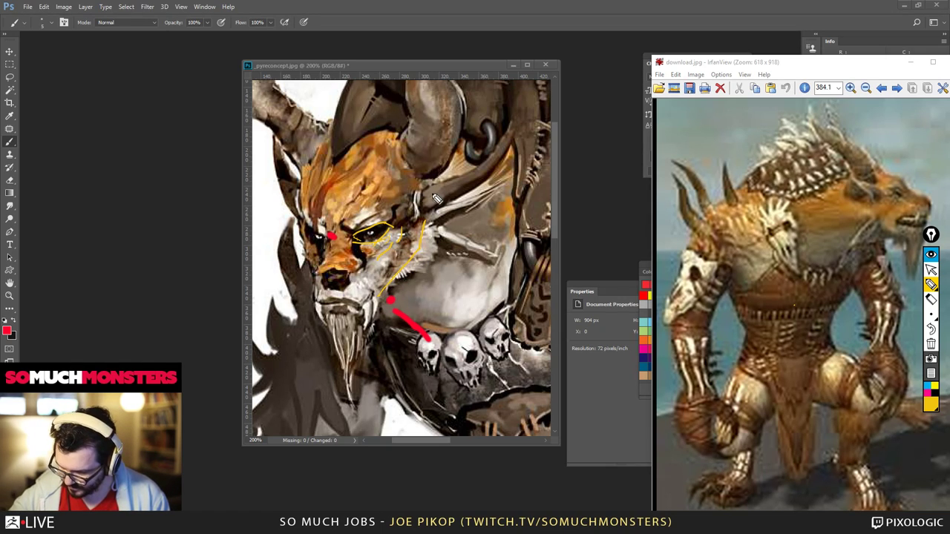
pyautogui.moveTo(394, 310); pyautogui.dragTo(369, 343)
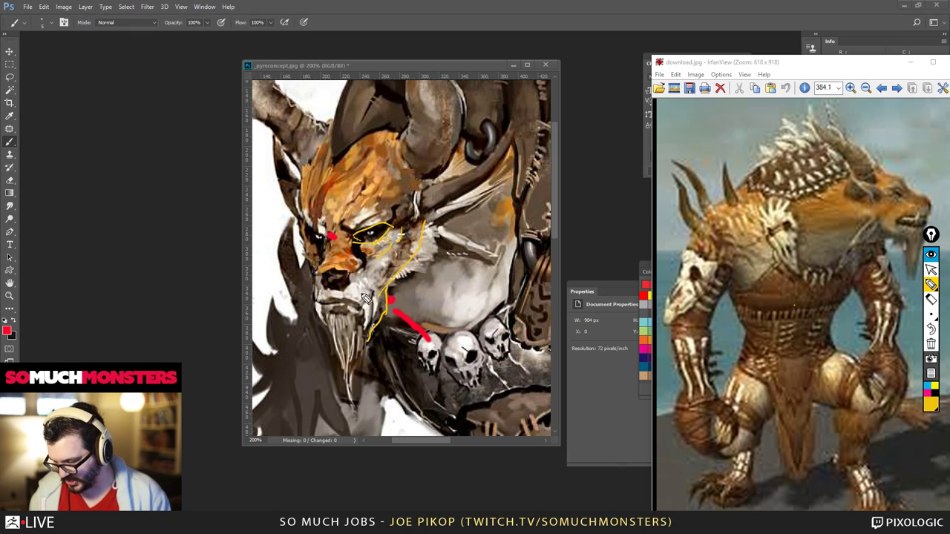
pyautogui.moveTo(385, 294)
pyautogui.mouseDown()
pyautogui.moveTo(362, 332)
pyautogui.moveTo(341, 332)
pyautogui.moveTo(319, 311)
pyautogui.moveTo(335, 305)
pyautogui.moveTo(317, 276)
pyautogui.moveTo(365, 271)
pyautogui.mouseUp()
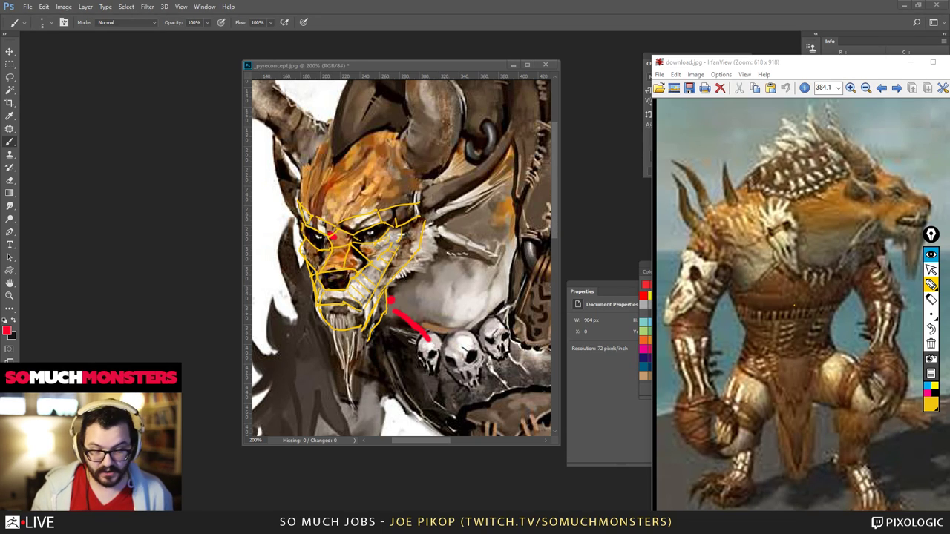
pyautogui.hotkey('ctrl', 'shift', '1')
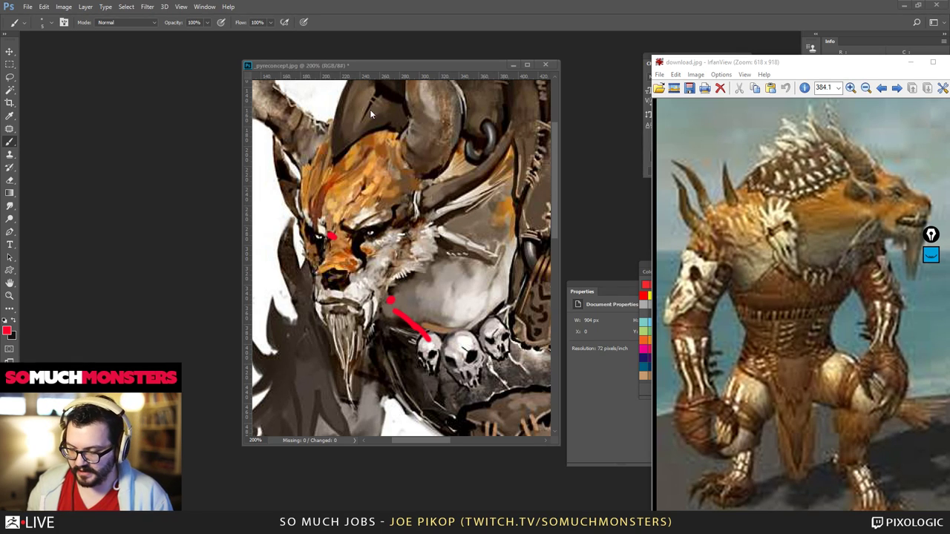
# - Scribble red strokes over the chest armour below the skulls and over the belt of the full-figure concept
pyautogui.click(401, 62)
pyautogui.hotkey('ctrl', '0')
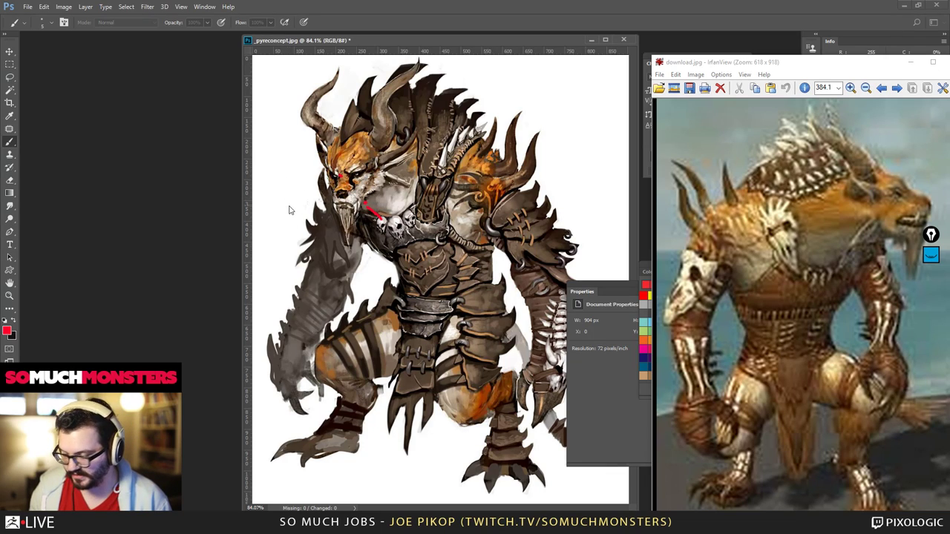
pyautogui.click(316, 237)
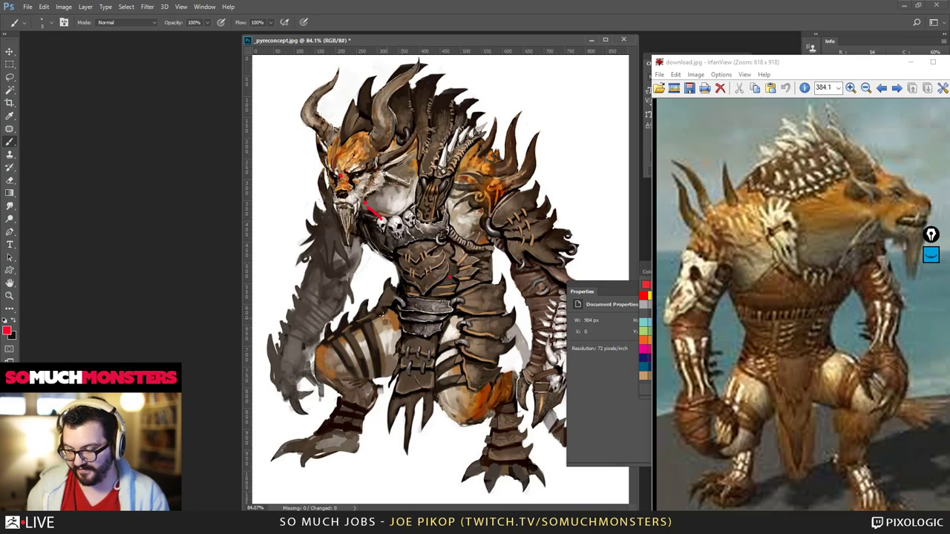
pyautogui.moveTo(375, 239); pyautogui.dragTo(450, 227)
pyautogui.moveTo(446, 301)
pyautogui.mouseDown()
pyautogui.moveTo(429, 310)
pyautogui.moveTo(409, 302)
pyautogui.moveTo(421, 314)
pyautogui.moveTo(405, 316)
pyautogui.moveTo(434, 332)
pyautogui.moveTo(411, 330)
pyautogui.mouseUp()
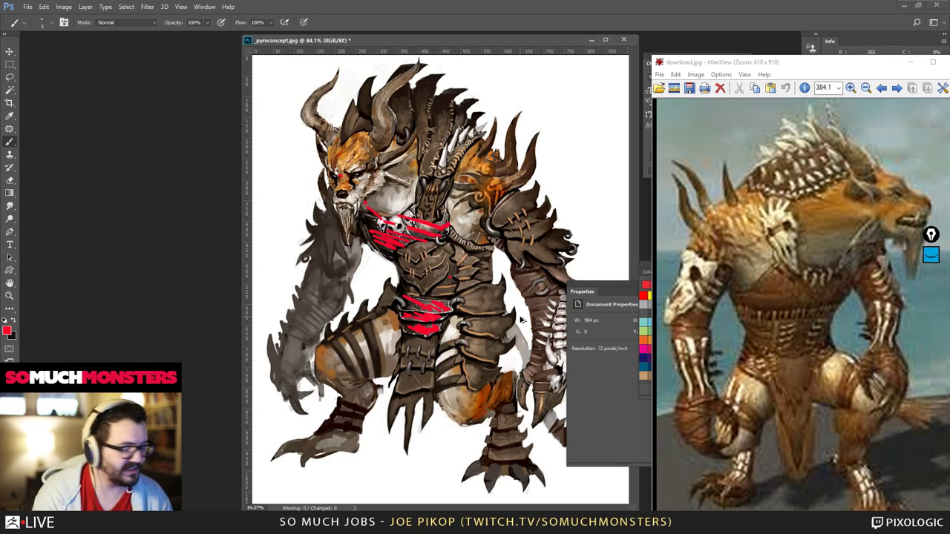
# - Undo the red scribbles over the chest armour and belt
pyautogui.hotkey('ctrl', 'alt', 'z')
pyautogui.hotkey('ctrl', 'alt', 'z')
pyautogui.hotkey('ctrl', 'alt', 'z')
pyautogui.hotkey('ctrl', 'alt', 'z')
pyautogui.hotkey('ctrl', 'alt', 'z')
pyautogui.hotkey('ctrl', 'alt', 'z')
pyautogui.hotkey('ctrl', 'alt', 'z')
pyautogui.hotkey('ctrl', 'alt', 'z')
pyautogui.hotkey('ctrl', 'alt', 'z')
pyautogui.hotkey('ctrl', 'alt', 'z')
pyautogui.hotkey('ctrl', 'alt', 'z')
pyautogui.hotkey('ctrl', 'alt', 'z')
pyautogui.hotkey('ctrl', 'alt', 'z')
pyautogui.hotkey('ctrl', 'alt', 'z')
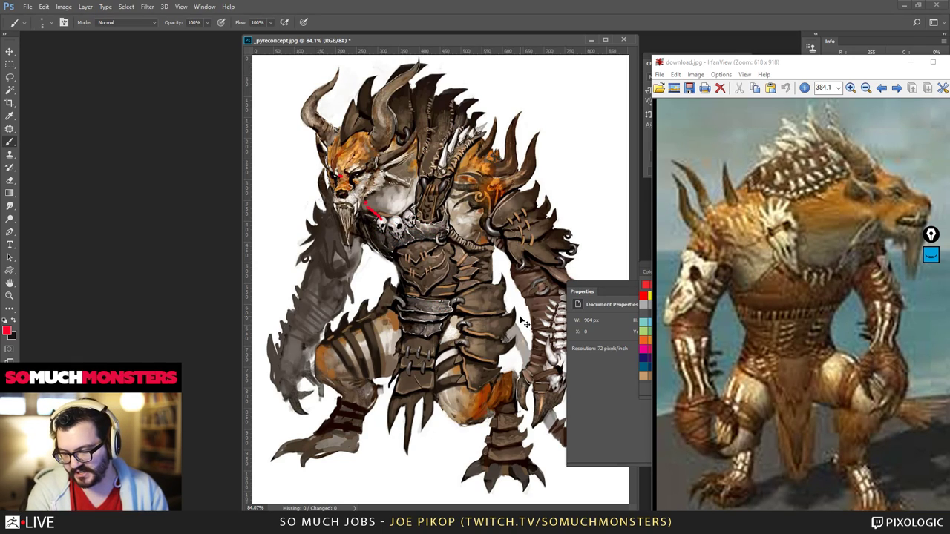
# - Apply a Levels adjustment that darkens the concept image and deepens its contrast
pyautogui.press('i')
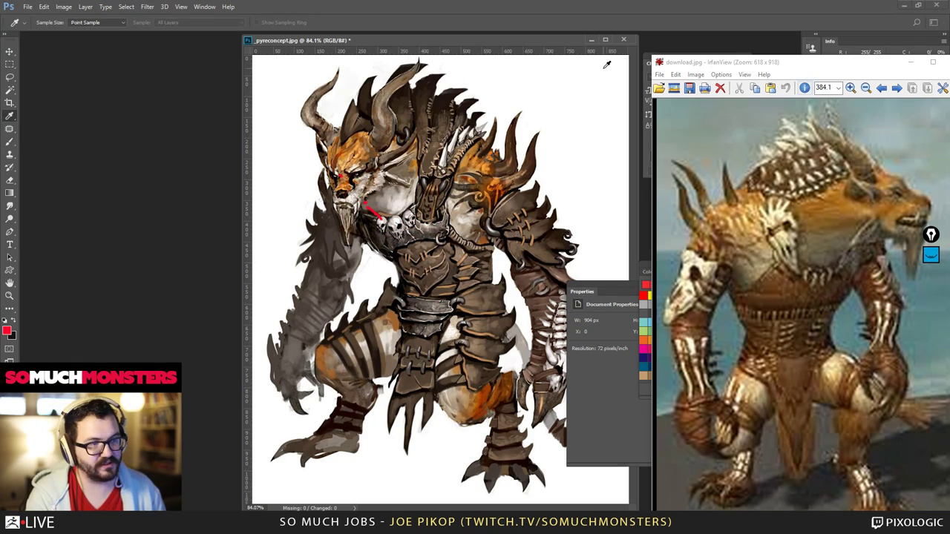
pyautogui.hotkey('ctrl', 'l')
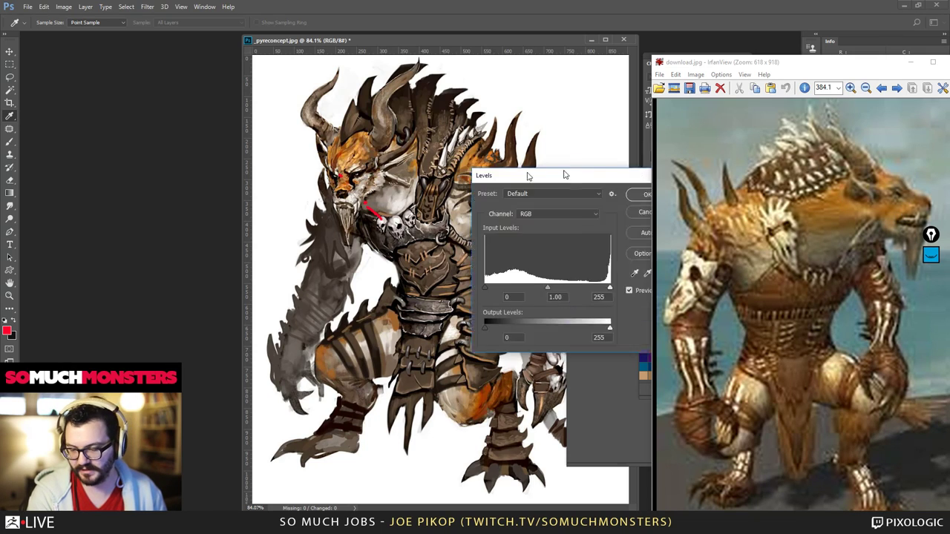
pyautogui.moveTo(562, 174); pyautogui.dragTo(557, 34)
pyautogui.moveTo(543, 153)
pyautogui.mouseDown()
pyautogui.moveTo(600, 150)
pyautogui.moveTo(553, 148)
pyautogui.moveTo(551, 139)
pyautogui.mouseUp()
pyautogui.press('Return')
pyautogui.press('b')
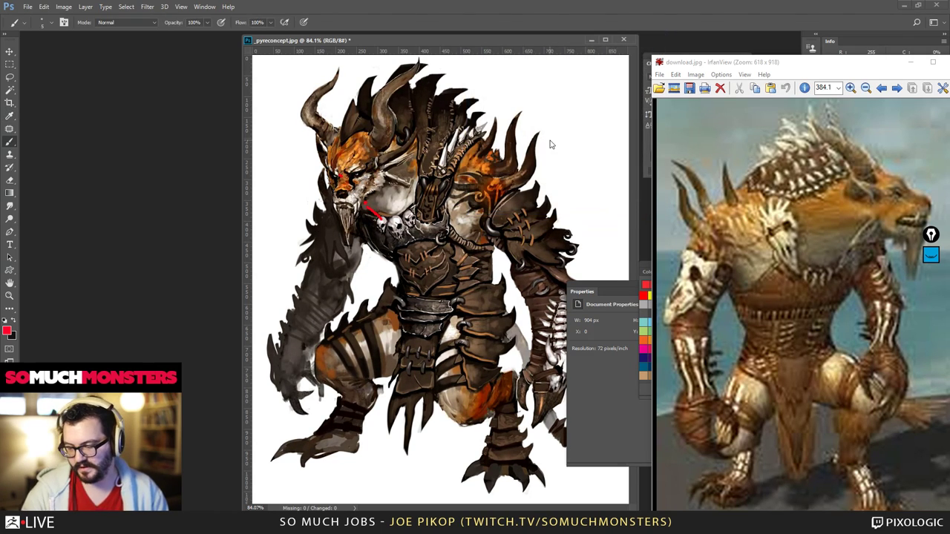
pyautogui.hotkey('ctrl', '+')
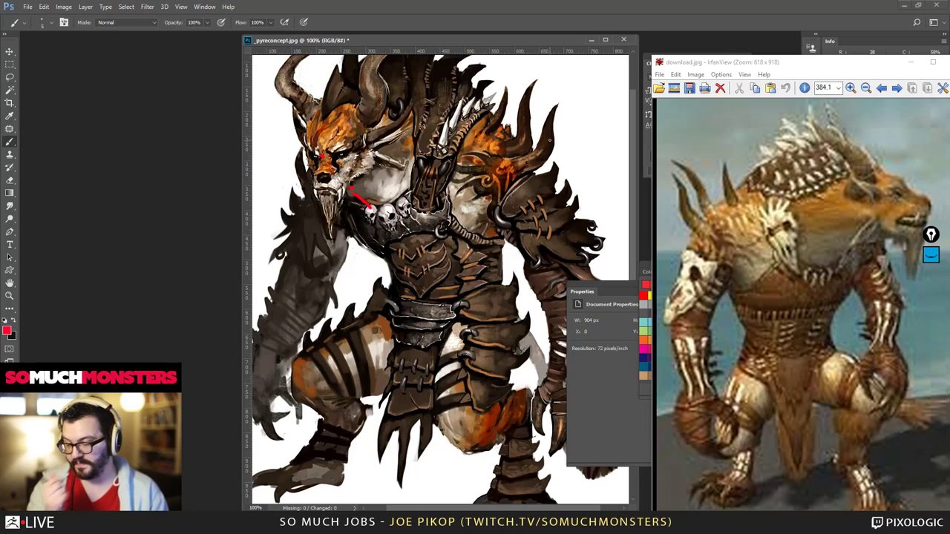
pyautogui.hotkey('ctrl', '-')
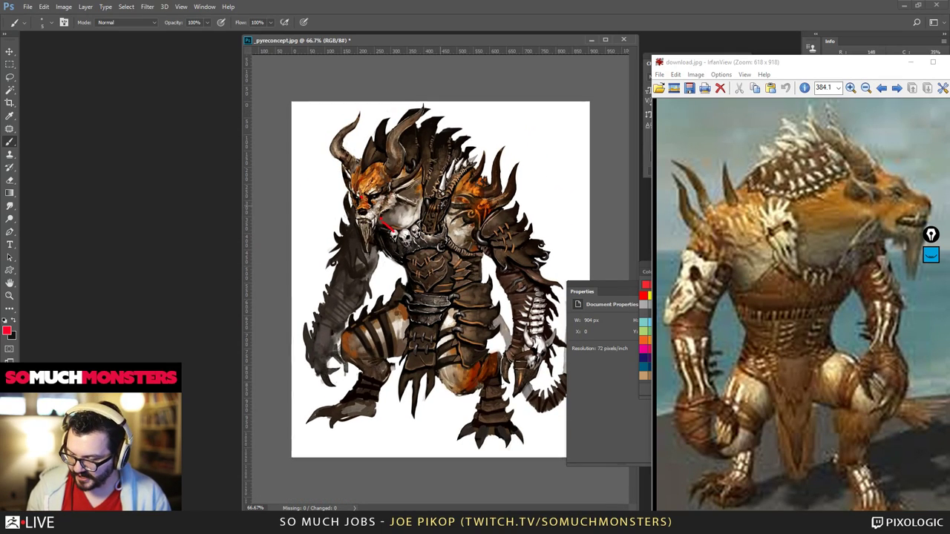
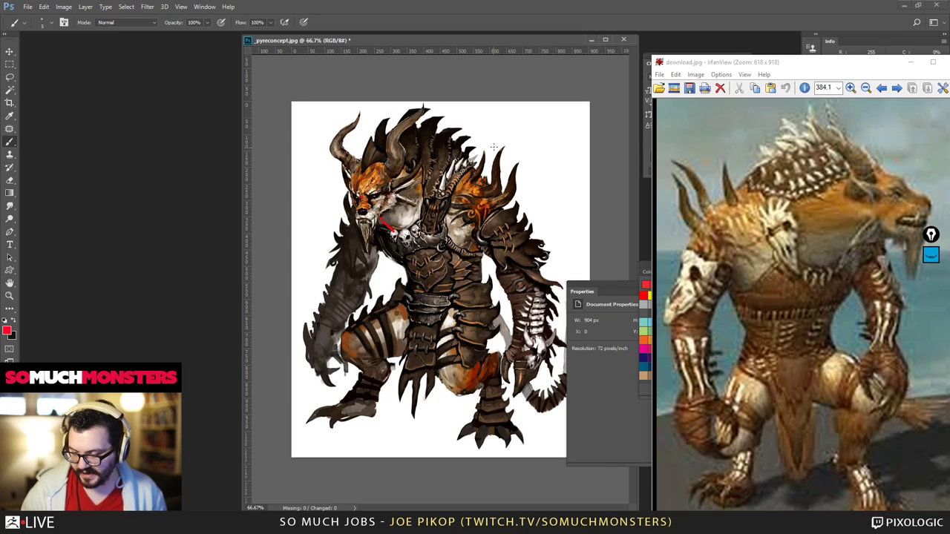
# - Draw a red curve from the forearm across the thigh to the belt and a short line on the chest plate, and undo both
pyautogui.hotkey('ctrl', '1')
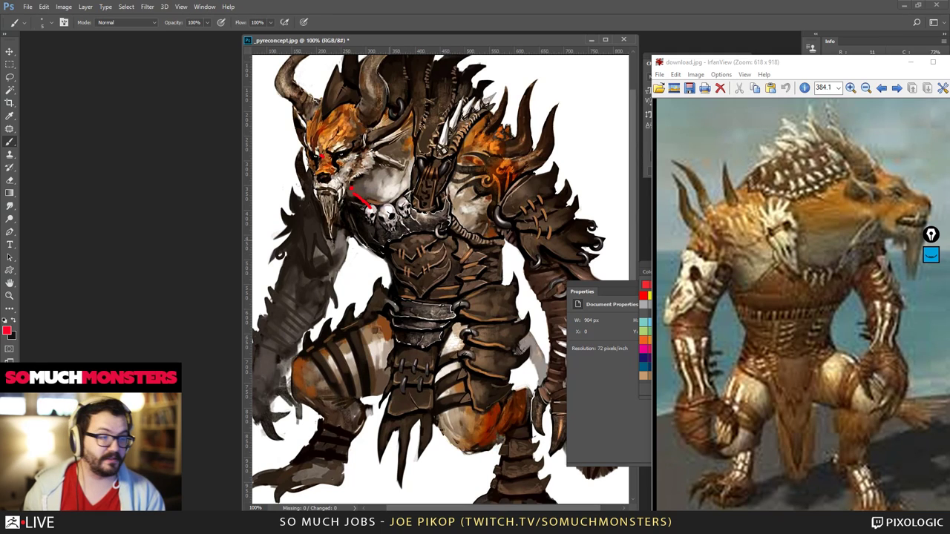
pyautogui.moveTo(321, 304); pyautogui.dragTo(412, 336)
pyautogui.hotkey('ctrl', '+')
pyautogui.moveTo(363, 224); pyautogui.dragTo(400, 276)
pyautogui.hotkey('ctrl', '-')
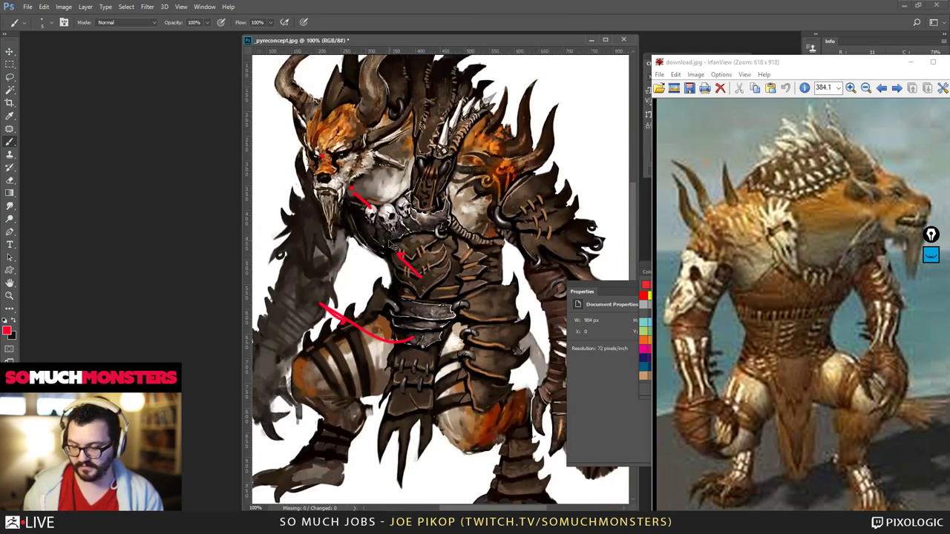
pyautogui.hotkey('ctrl', '-')
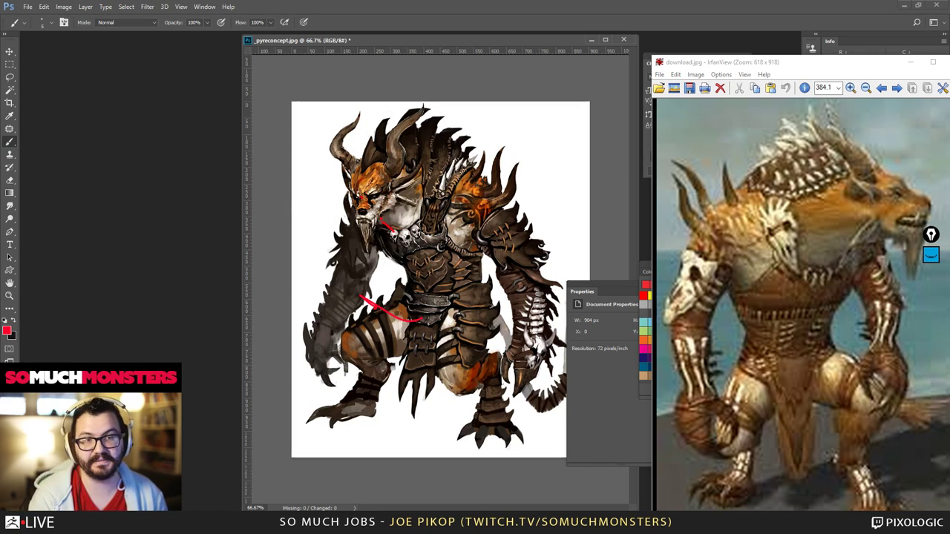
pyautogui.hotkey('ctrl', 'z')
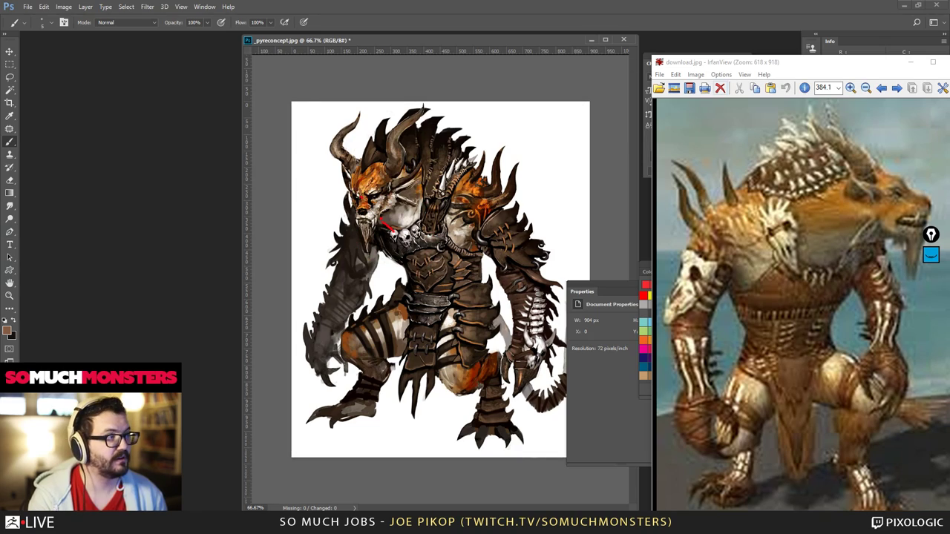
# - Look over the open windows, return to the concept, draw a black curve across the chest, and undo it
pyautogui.press('super+Tab')
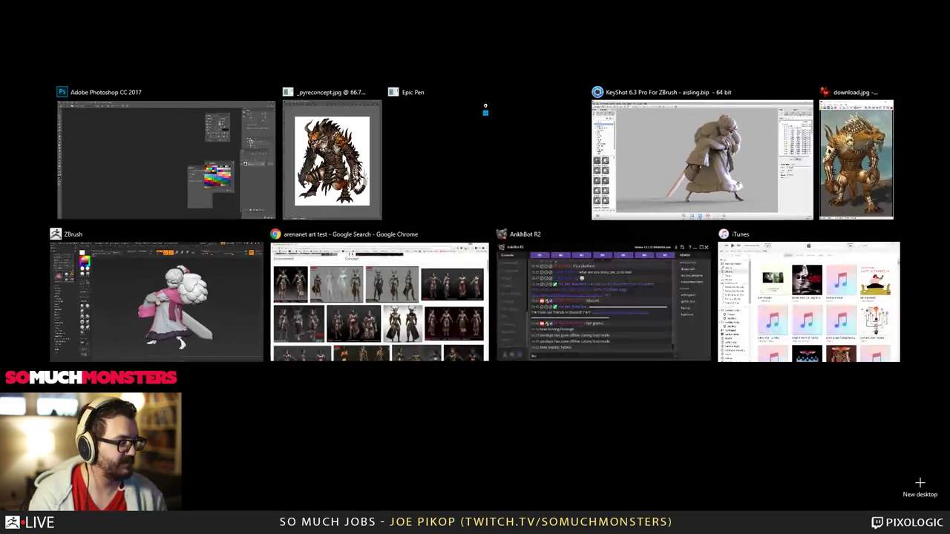
pyautogui.click(380, 219)
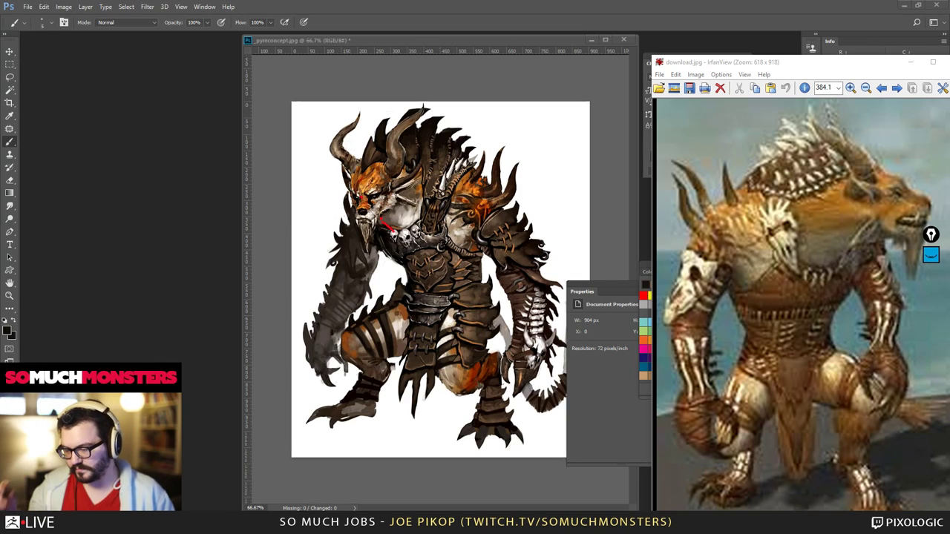
pyautogui.moveTo(353, 231); pyautogui.dragTo(462, 261)
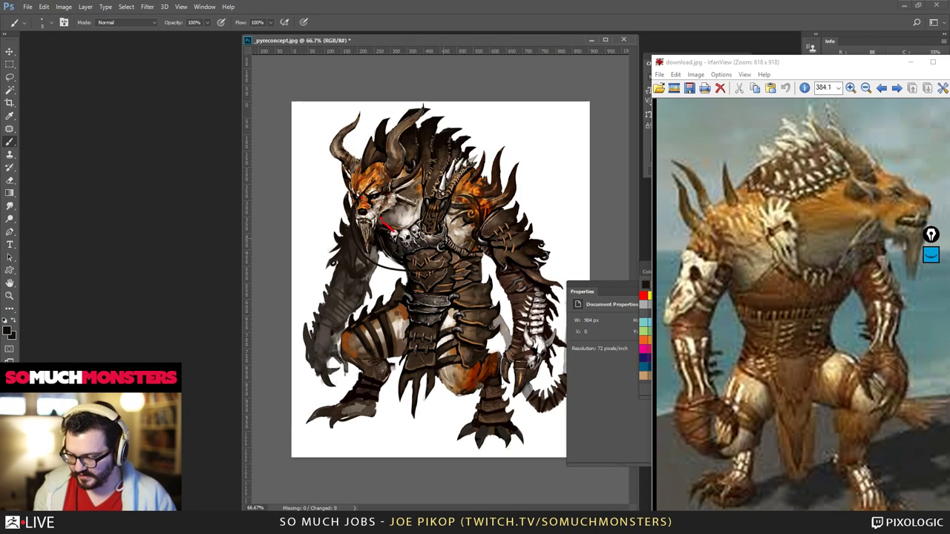
pyautogui.hotkey('ctrl', 'z')
# - Set the brush colour to red and trace the spikes rising from the creature's shoulder
pyautogui.click(644, 295)
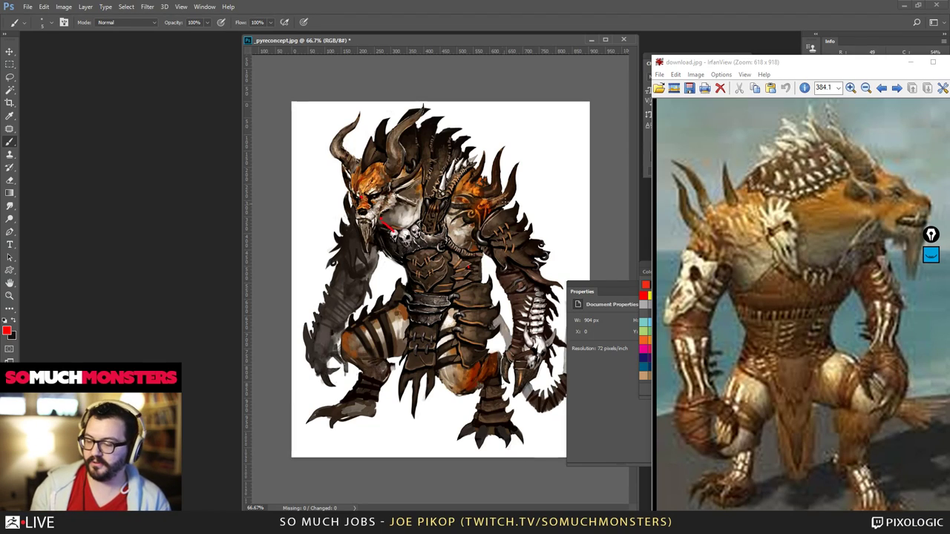
pyautogui.moveTo(502, 153); pyautogui.dragTo(489, 203)
pyautogui.moveTo(494, 146)
pyautogui.mouseDown()
pyautogui.moveTo(485, 193)
pyautogui.moveTo(481, 167)
pyautogui.mouseUp()
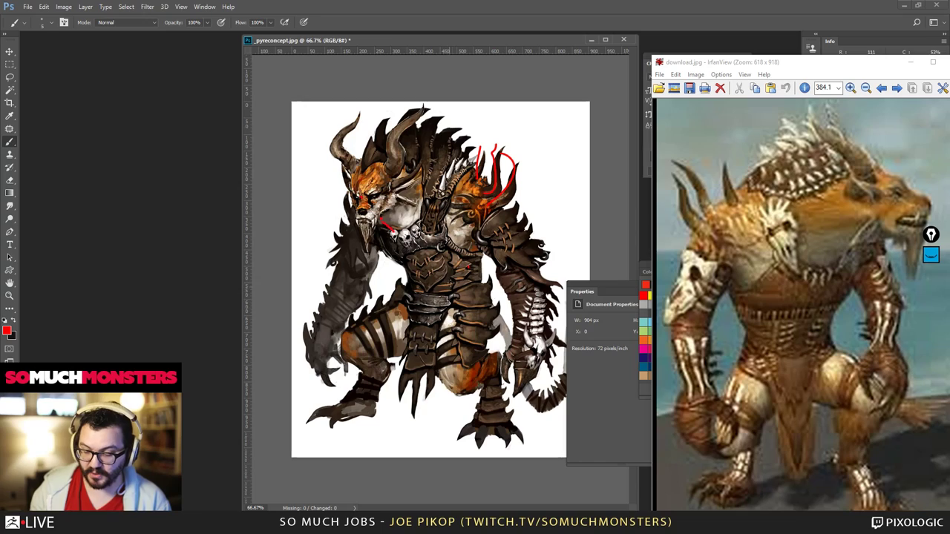
# - Outline the torso armour, thigh, hip plates, lower leg, armoured arm and mane in red to separate the design's major parts
pyautogui.moveTo(417, 291)
pyautogui.mouseDown()
pyautogui.moveTo(383, 247)
pyautogui.moveTo(481, 260)
pyautogui.moveTo(427, 294)
pyautogui.moveTo(459, 331)
pyautogui.moveTo(487, 276)
pyautogui.mouseUp()
pyautogui.moveTo(412, 301); pyautogui.dragTo(345, 336)
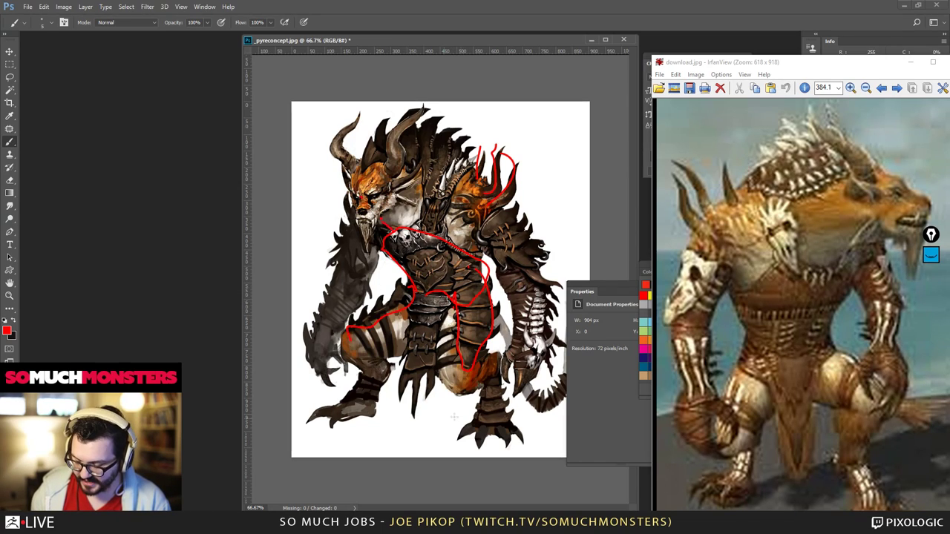
pyautogui.moveTo(491, 371)
pyautogui.mouseDown()
pyautogui.moveTo(511, 423)
pyautogui.moveTo(490, 375)
pyautogui.mouseUp()
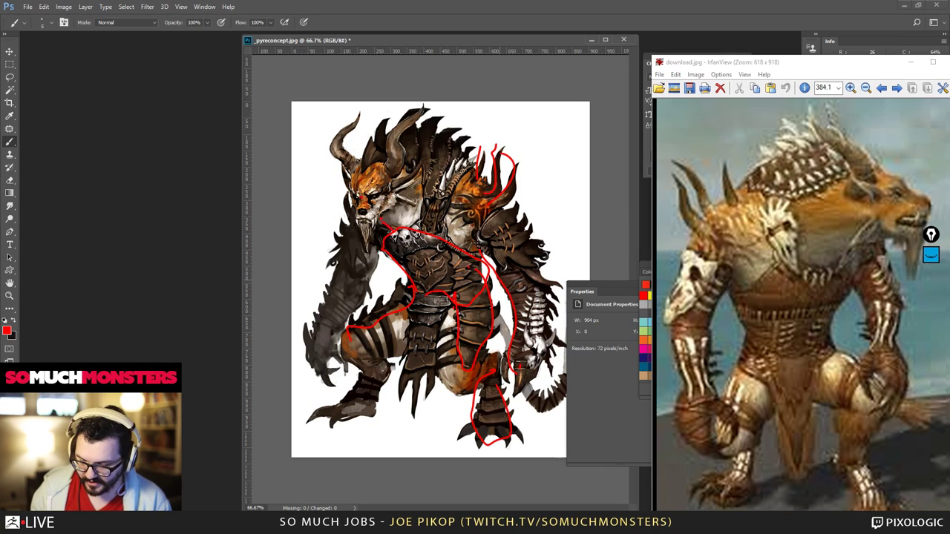
pyautogui.moveTo(479, 245)
pyautogui.mouseDown()
pyautogui.moveTo(553, 289)
pyautogui.moveTo(519, 371)
pyautogui.mouseUp()
pyautogui.moveTo(403, 176)
pyautogui.mouseDown()
pyautogui.moveTo(365, 162)
pyautogui.moveTo(472, 139)
pyautogui.moveTo(431, 245)
pyautogui.moveTo(363, 163)
pyautogui.mouseUp()
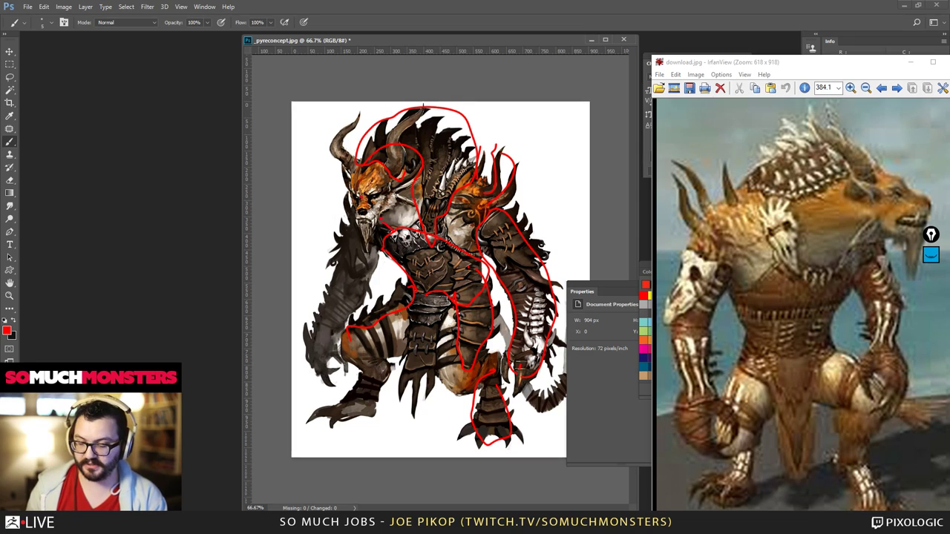
# - Outline the creature's shadowed arm and the central torso armour with its hanging loincloth in red
pyautogui.moveTo(342, 213)
pyautogui.mouseDown()
pyautogui.moveTo(324, 376)
pyautogui.moveTo(379, 252)
pyautogui.mouseUp()
pyautogui.moveTo(341, 229)
pyautogui.mouseDown()
pyautogui.moveTo(346, 190)
pyautogui.moveTo(362, 221)
pyautogui.mouseUp()
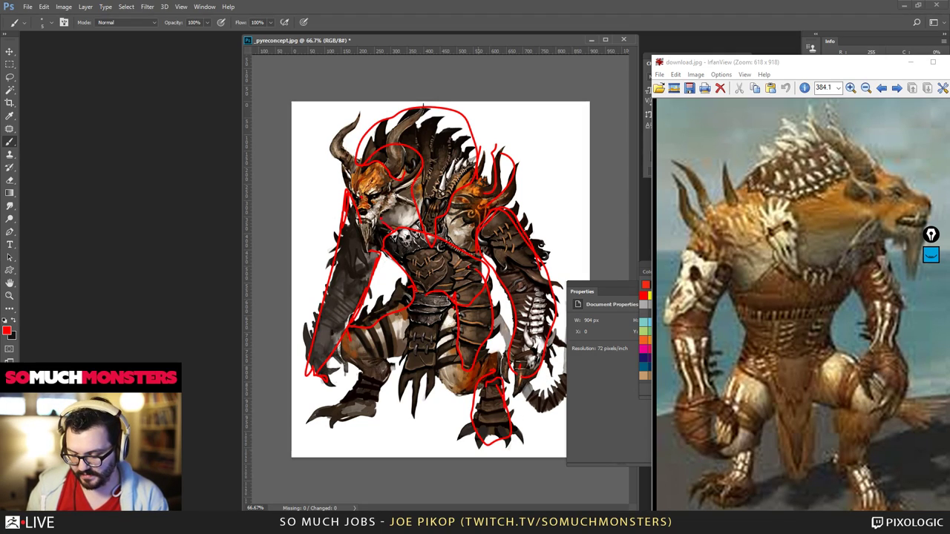
pyautogui.rightClick(486, 384)
pyautogui.click(477, 421)
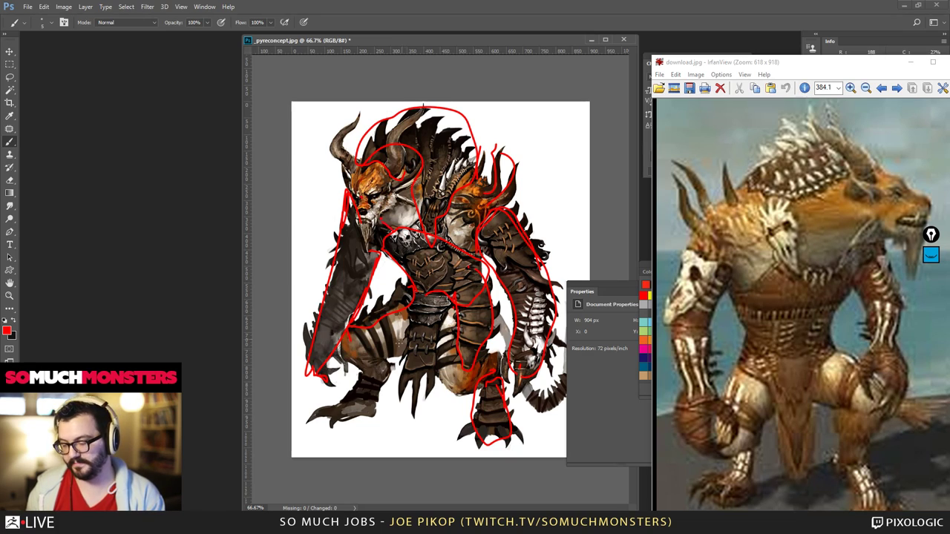
pyautogui.moveTo(418, 296)
pyautogui.mouseDown()
pyautogui.moveTo(403, 394)
pyautogui.moveTo(441, 322)
pyautogui.moveTo(412, 284)
pyautogui.mouseUp()
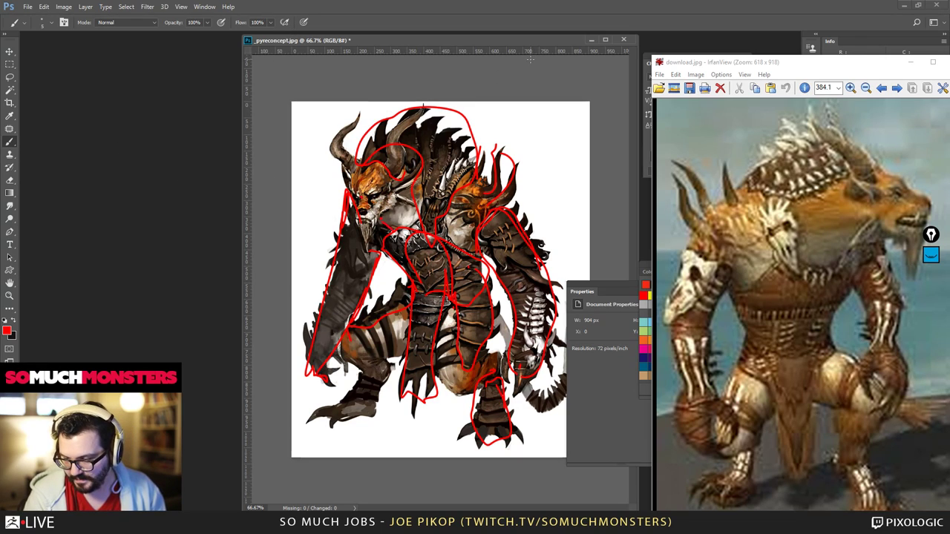
# - Undo the red outlines drawn over the creature and move the download.jpg viewer off the Photoshop workspace
pyautogui.hotkey('ctrl', 'z')
pyautogui.hotkey('ctrl', 'alt', 'z')
pyautogui.hotkey('ctrl', 'alt', 'z')
pyautogui.hotkey('ctrl', 'alt', 'z')
pyautogui.hotkey('ctrl', 'alt', 'z')
pyautogui.hotkey('ctrl', 'alt', 'z')
pyautogui.hotkey('ctrl', 'alt', 'z')
pyautogui.hotkey('ctrl', 'alt', 'z')
pyautogui.hotkey('ctrl', 'alt', 'z')
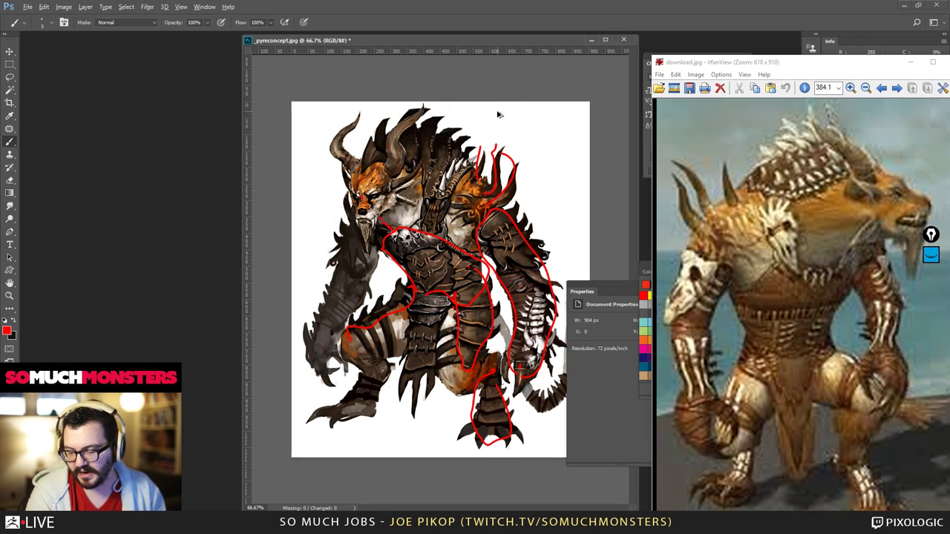
pyautogui.hotkey('ctrl', 'alt', 'z')
pyautogui.hotkey('ctrl', 'alt', 'z')
pyautogui.hotkey('ctrl', 'alt', 'z')
pyautogui.hotkey('ctrl', 'alt', 'z')
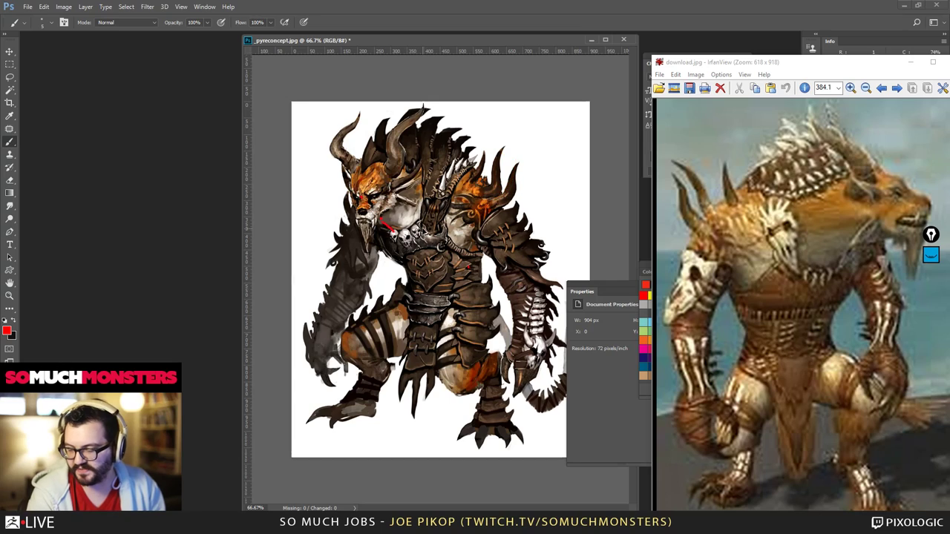
pyautogui.moveTo(715, 64); pyautogui.dragTo(949, 67)
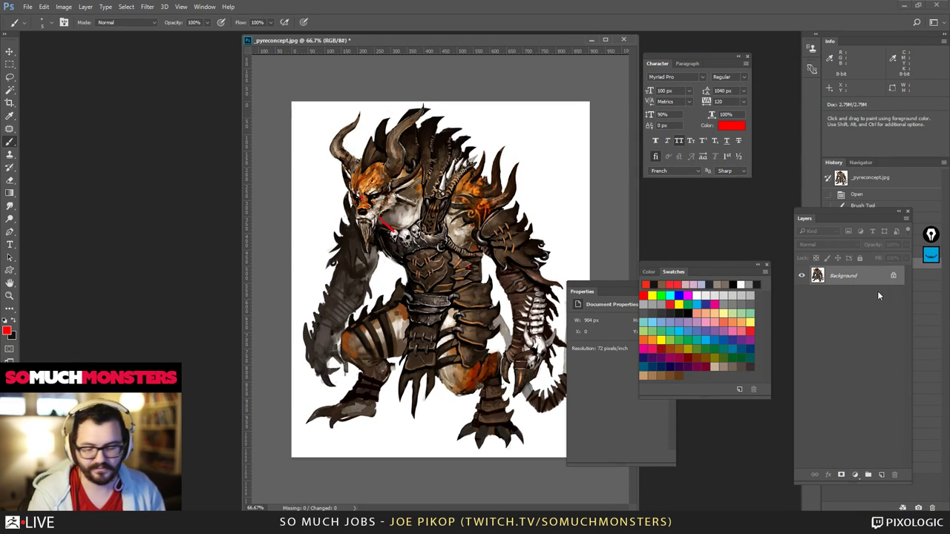
# - Try to select the white background with the Magic Wand, first contiguously and once more with Contiguous turned off
pyautogui.click(563, 169)
pyautogui.press('w')
pyautogui.click(553, 214)
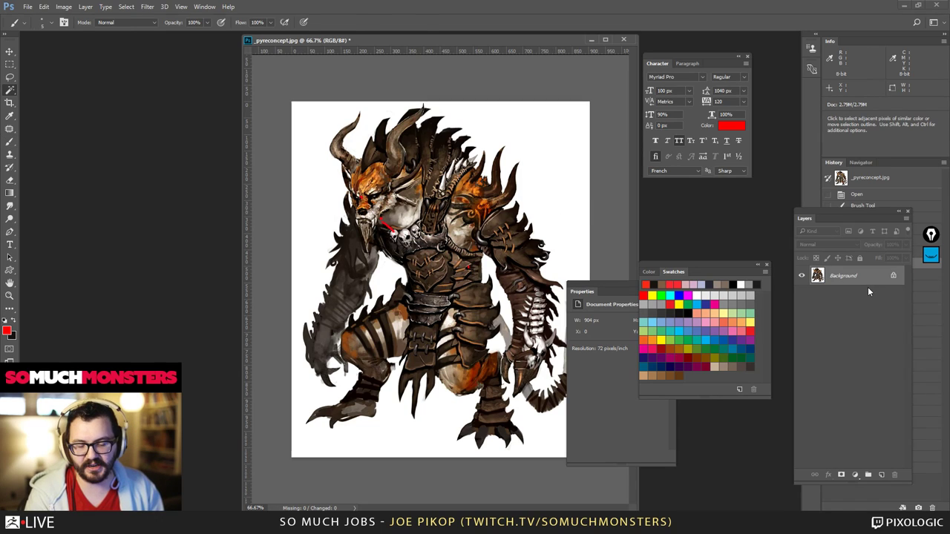
pyautogui.hotkey('ctrl', 'd')
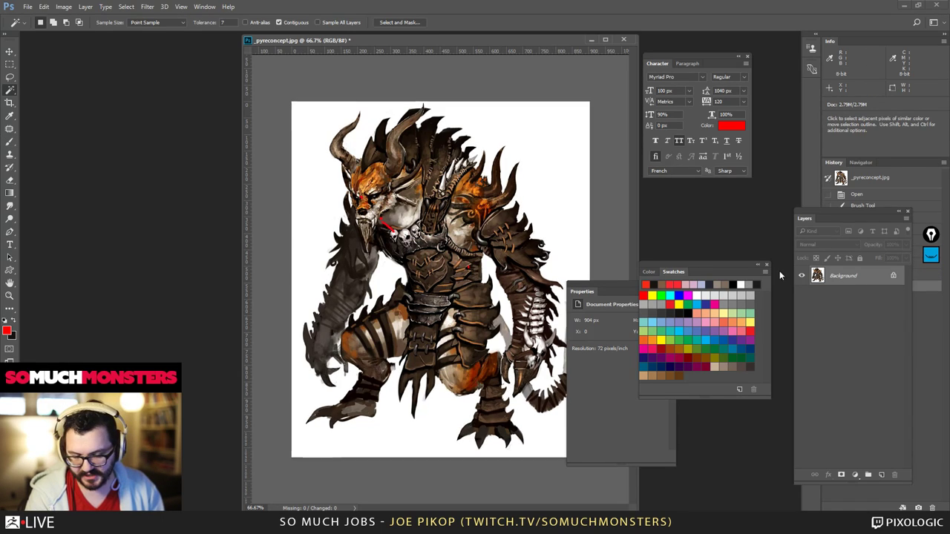
pyautogui.click(573, 234)
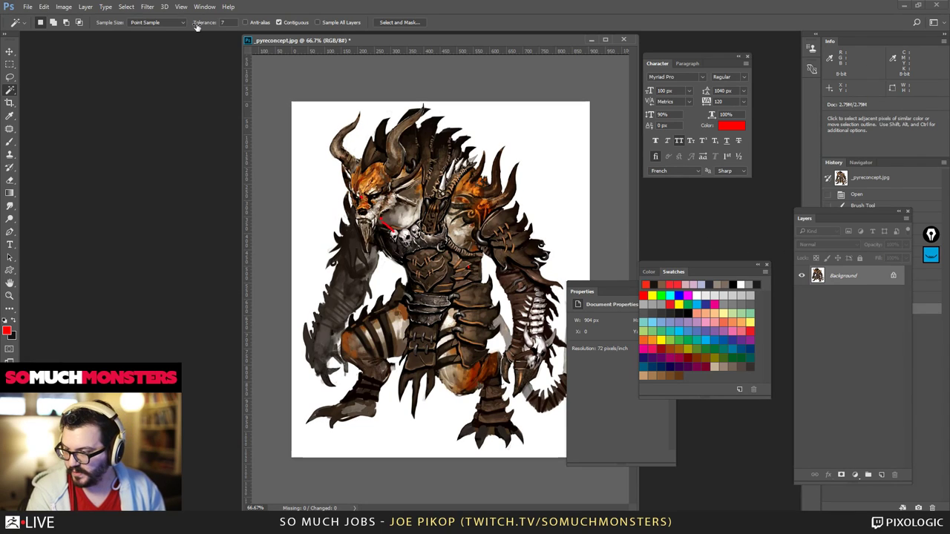
pyautogui.hotkey('ctrl', 'd')
pyautogui.click(281, 24)
pyautogui.click(524, 121)
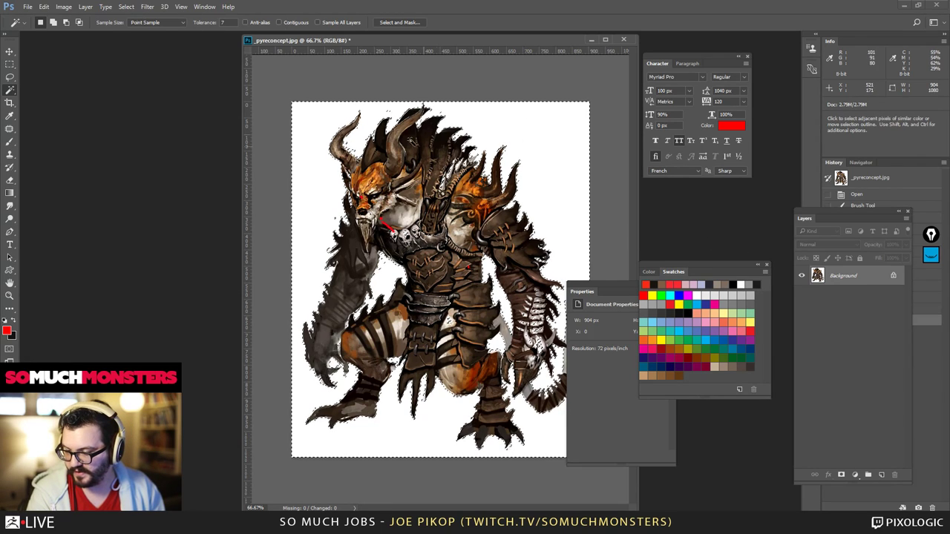
# - Select the white background around the creature with the Magic Wand, Contiguous on and Tolerance set to 31
pyautogui.click(293, 23)
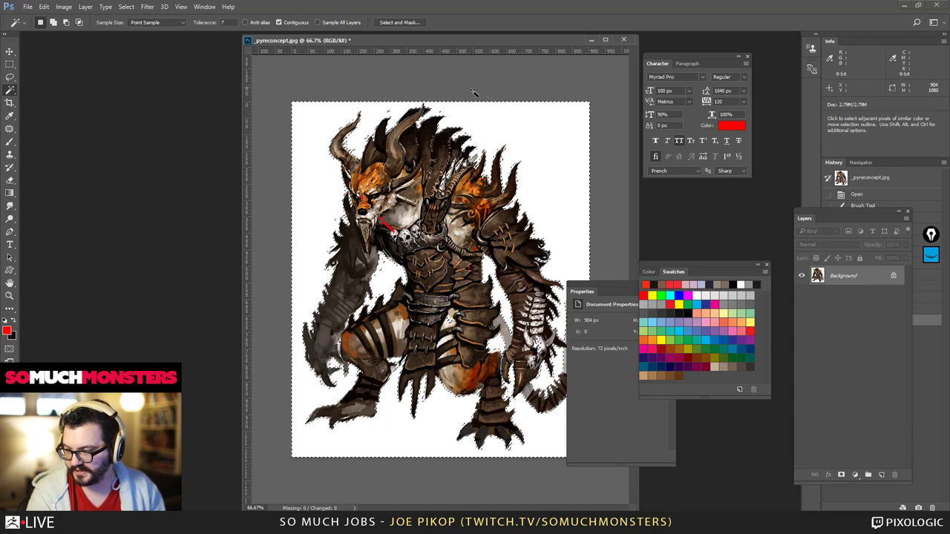
pyautogui.click(509, 127)
pyautogui.doubleClick(223, 22)
pyautogui.write('31')
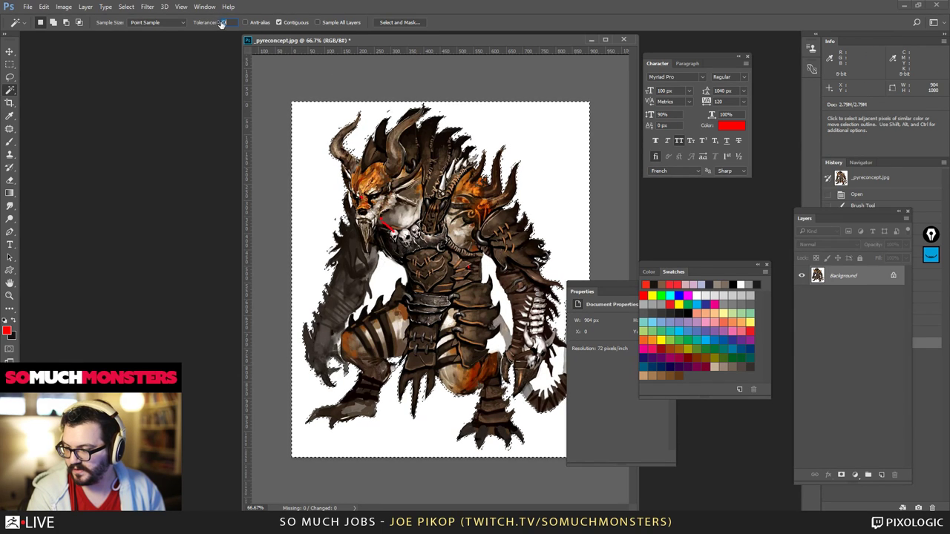
pyautogui.click(550, 131)
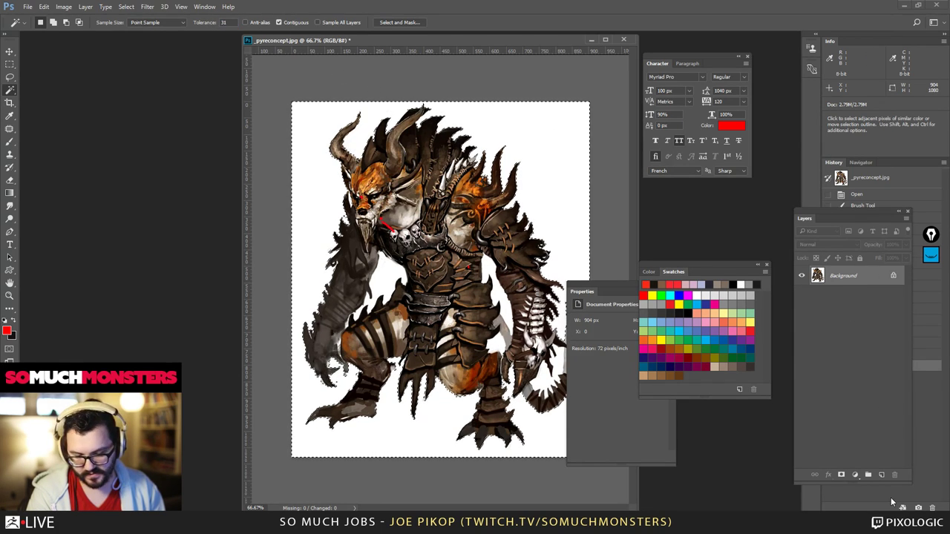
# - Darken the selected background to grey with a Curves adjustment layer and feather its mask to 3.4 px
pyautogui.click(855, 476)
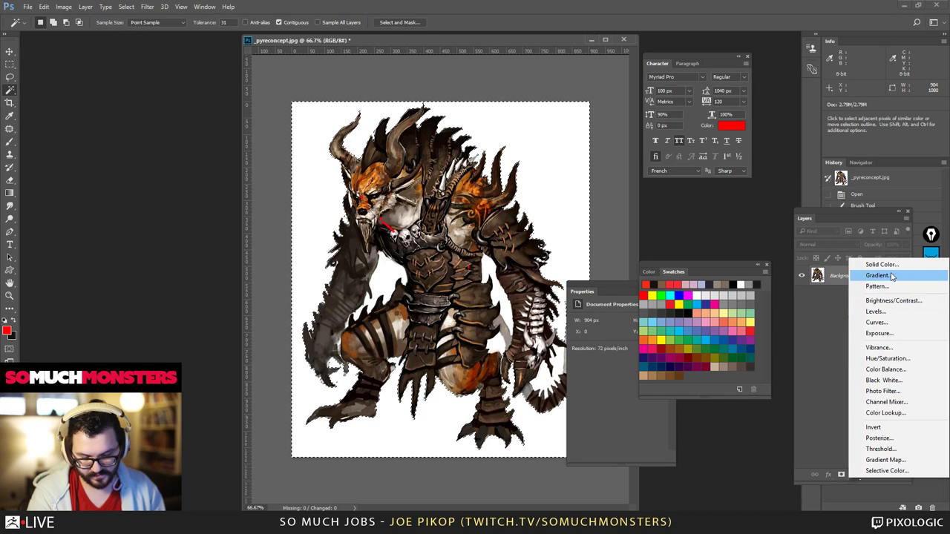
pyautogui.click(890, 322)
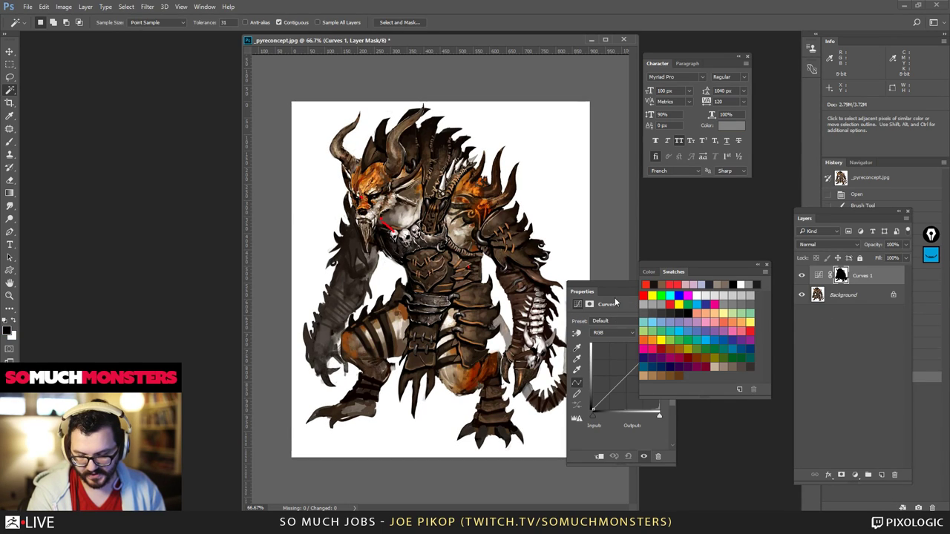
pyautogui.moveTo(622, 291); pyautogui.dragTo(123, 162)
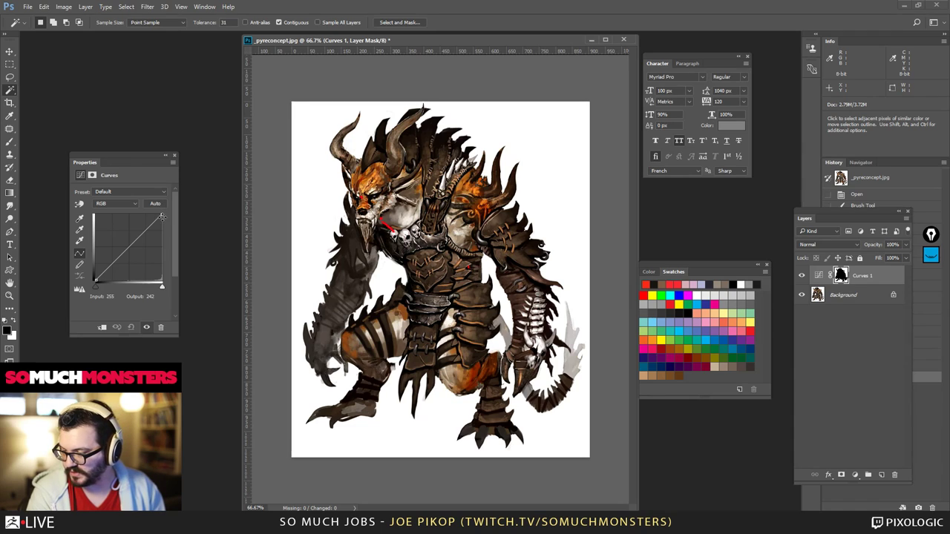
pyautogui.moveTo(162, 215); pyautogui.dragTo(183, 258)
pyautogui.click(841, 276)
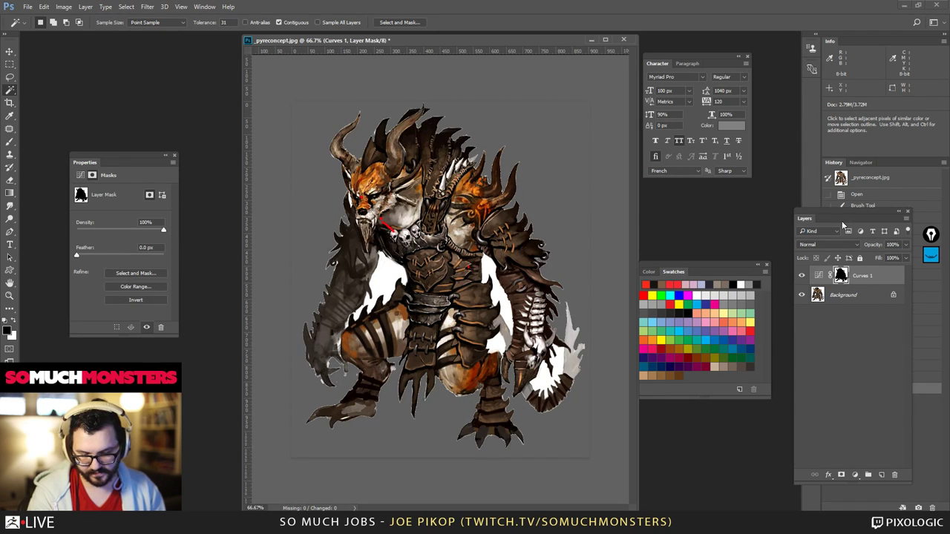
pyautogui.moveTo(77, 256)
pyautogui.mouseDown()
pyautogui.moveTo(100, 259)
pyautogui.moveTo(92, 256)
pyautogui.mouseUp()
# - Add the enclosed white gaps beside the arms, torso and tail to the Curves mask and set its feather to 4.3 px
pyautogui.click(399, 281)
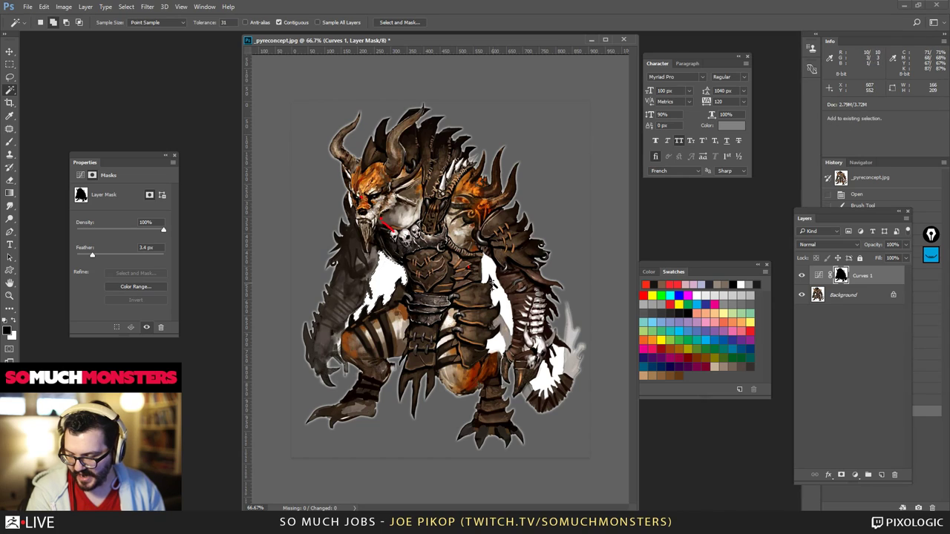
pyautogui.keyDown('shift'); pyautogui.click(497, 290); pyautogui.keyUp('shift')
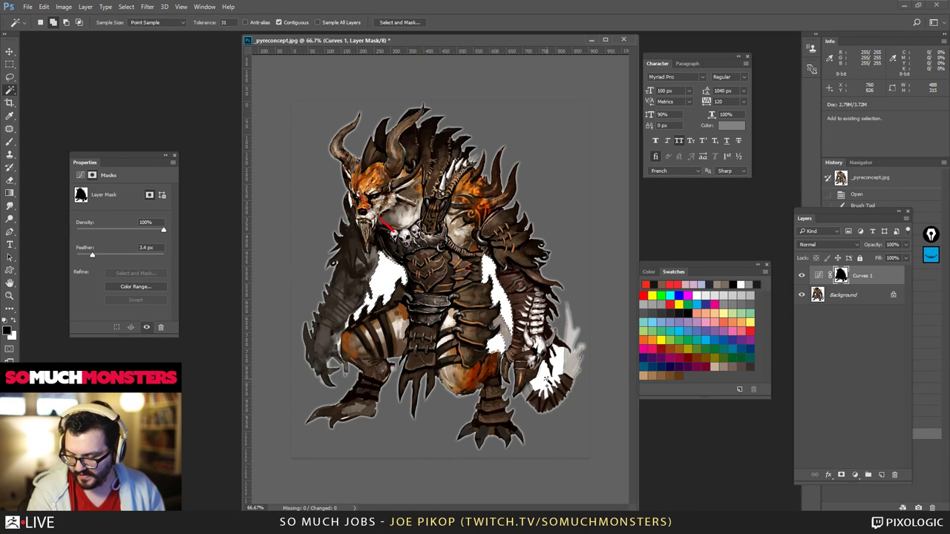
pyautogui.keyDown('shift'); pyautogui.click(546, 360); pyautogui.keyUp('shift')
pyautogui.hotkey('ctrl', 'BackSpace')
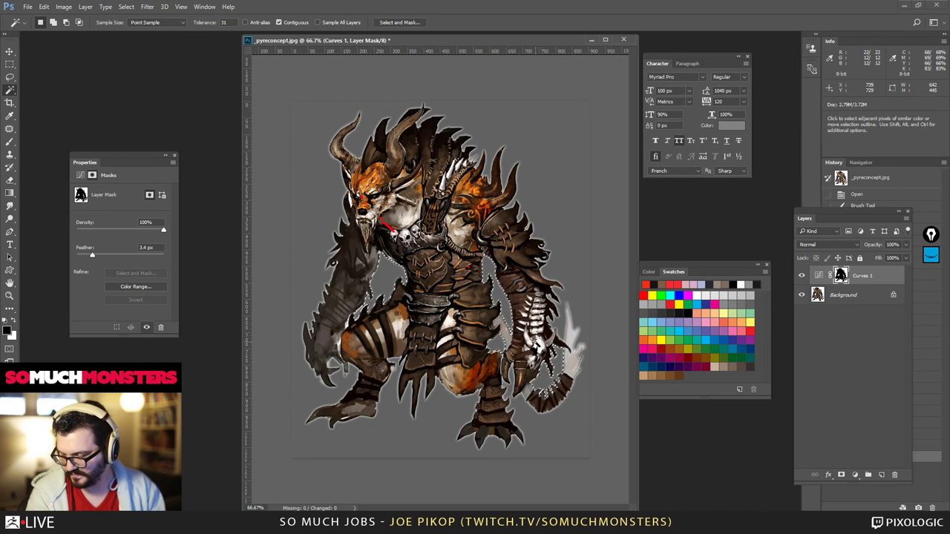
pyautogui.hotkey('ctrl', 'd')
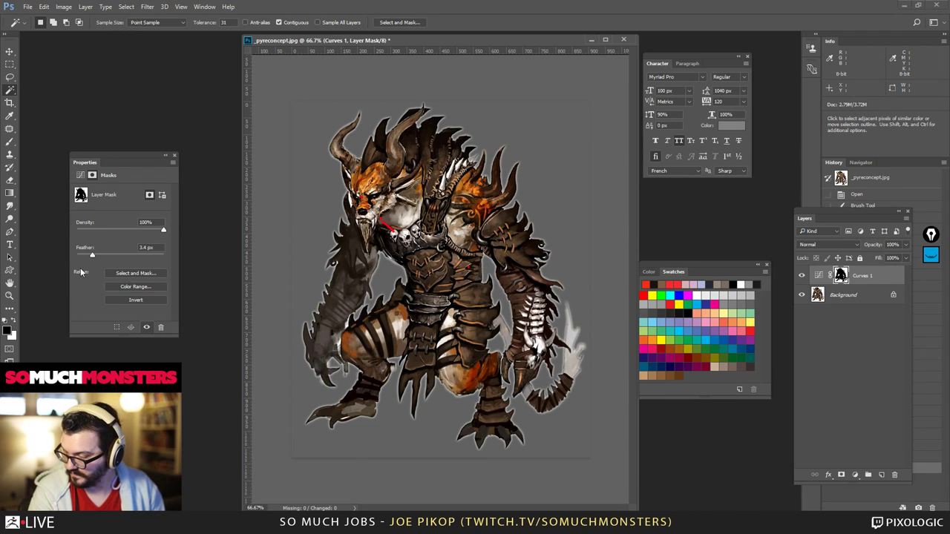
pyautogui.moveTo(163, 230)
pyautogui.mouseDown()
pyautogui.moveTo(148, 233)
pyautogui.moveTo(168, 239)
pyautogui.mouseUp()
pyautogui.moveTo(90, 256); pyautogui.dragTo(97, 256)
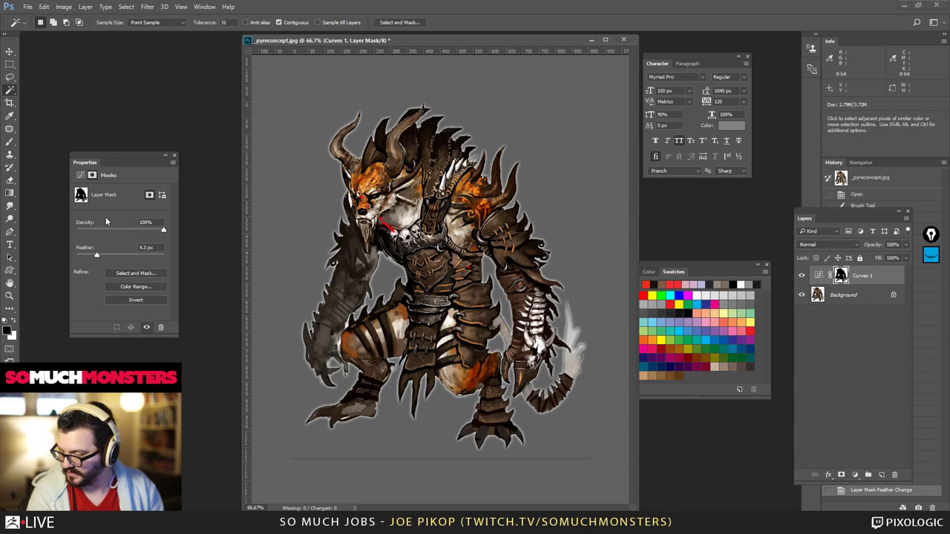
# - Try to redefine the Curves mask with Color Range, sampling the white background at a Fuzziness of 23
pyautogui.click(135, 286)
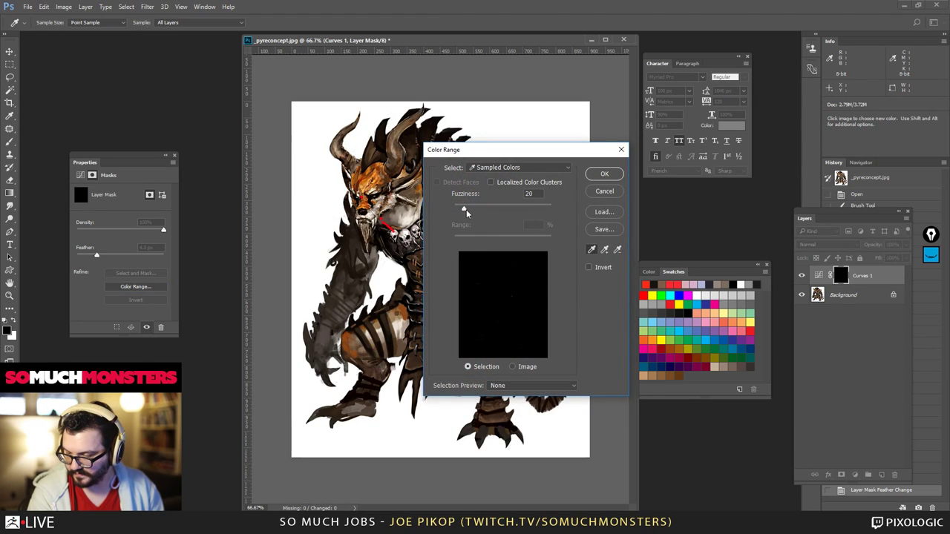
pyautogui.moveTo(463, 209)
pyautogui.mouseDown()
pyautogui.moveTo(475, 210)
pyautogui.moveTo(466, 210)
pyautogui.mouseUp()
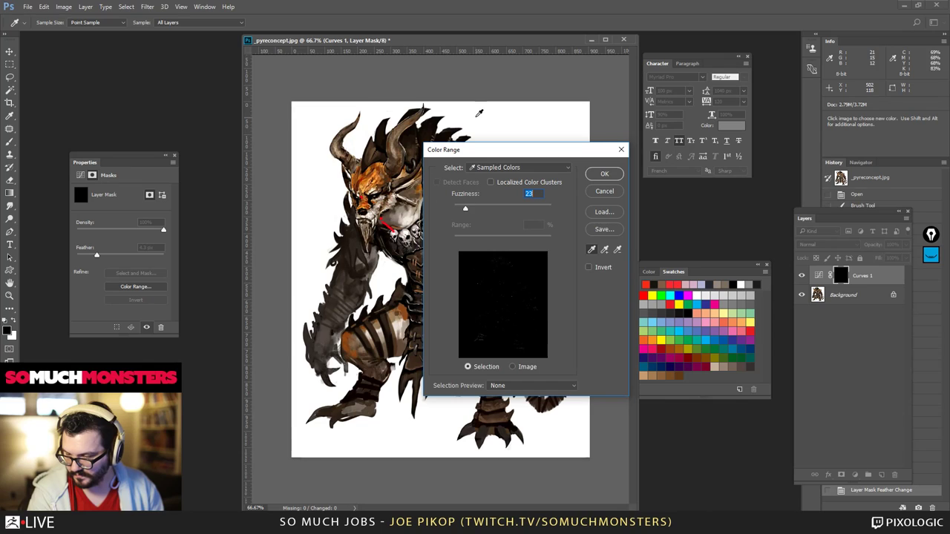
pyautogui.click(479, 112)
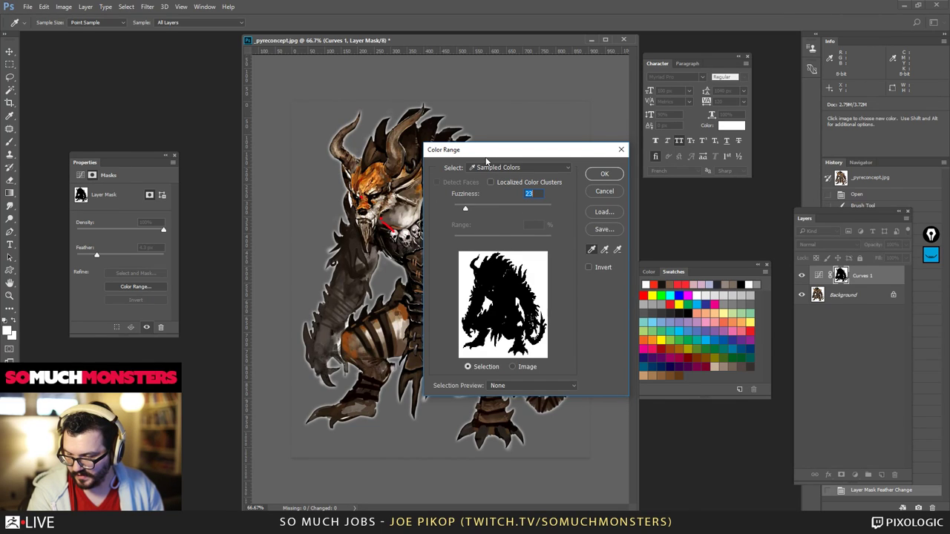
pyautogui.moveTo(486, 160); pyautogui.dragTo(561, 170)
pyautogui.click(679, 185)
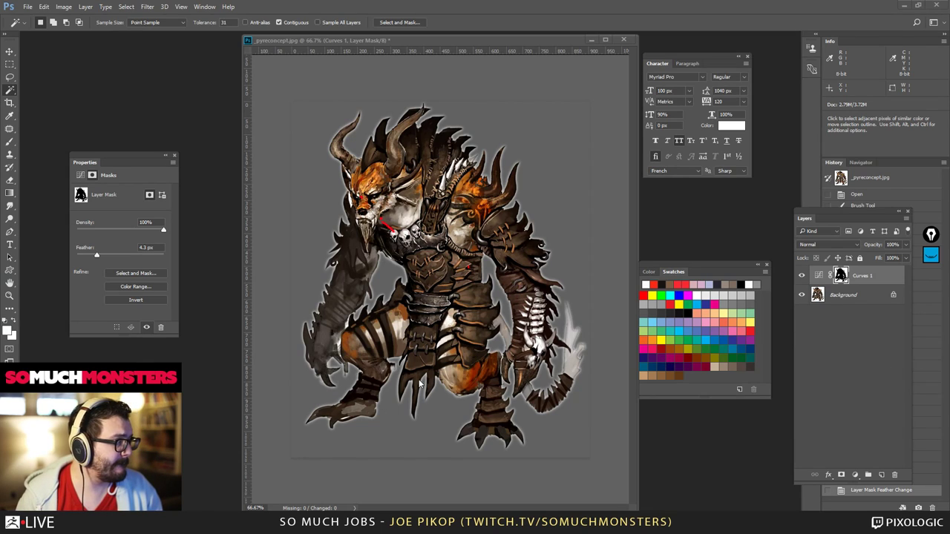
# - Lower the Curves adjustment layer's opacity to 55% to lighten the grey background
pyautogui.click(823, 277)
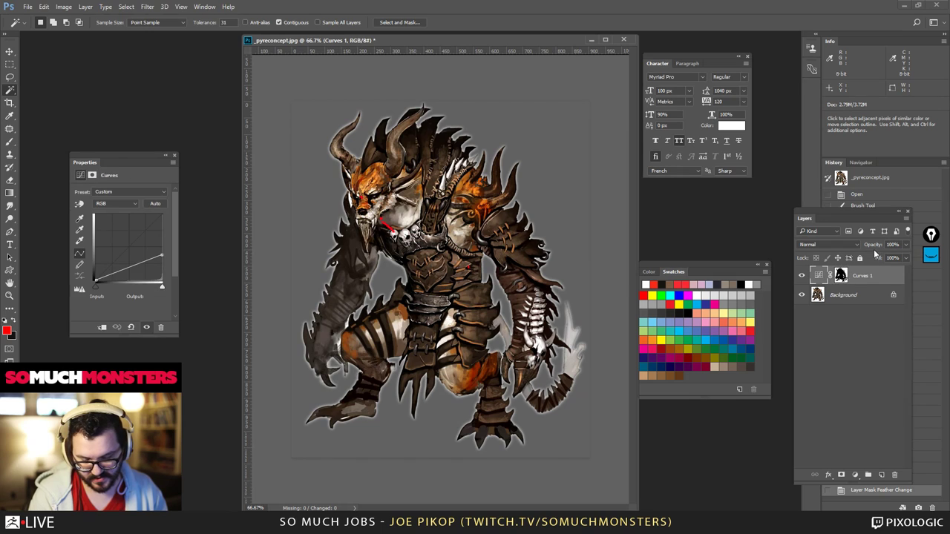
pyautogui.moveTo(874, 245); pyautogui.dragTo(855, 245)
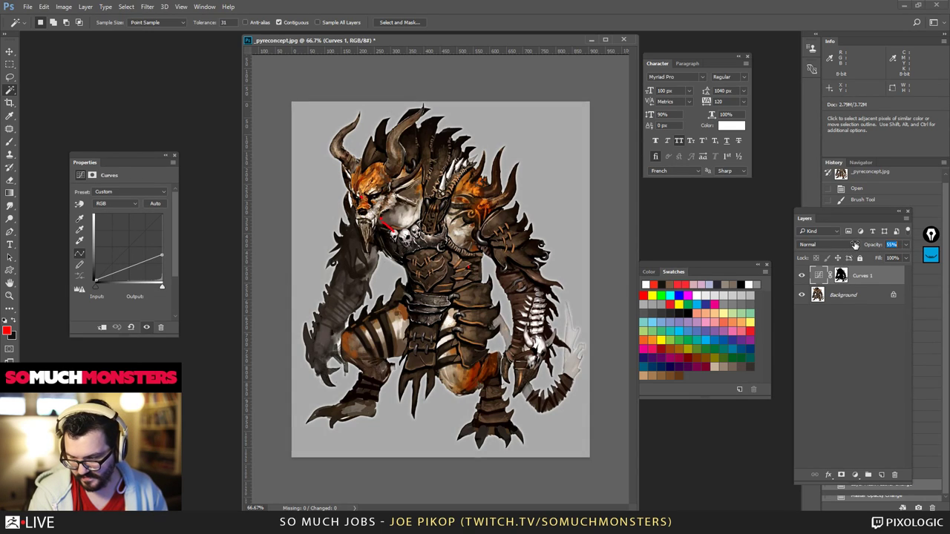
# - Save a JPEG copy of the concept as _pyreBG in the Charr Ref folder
pyautogui.hotkey('ctrl', 'shift', 's')
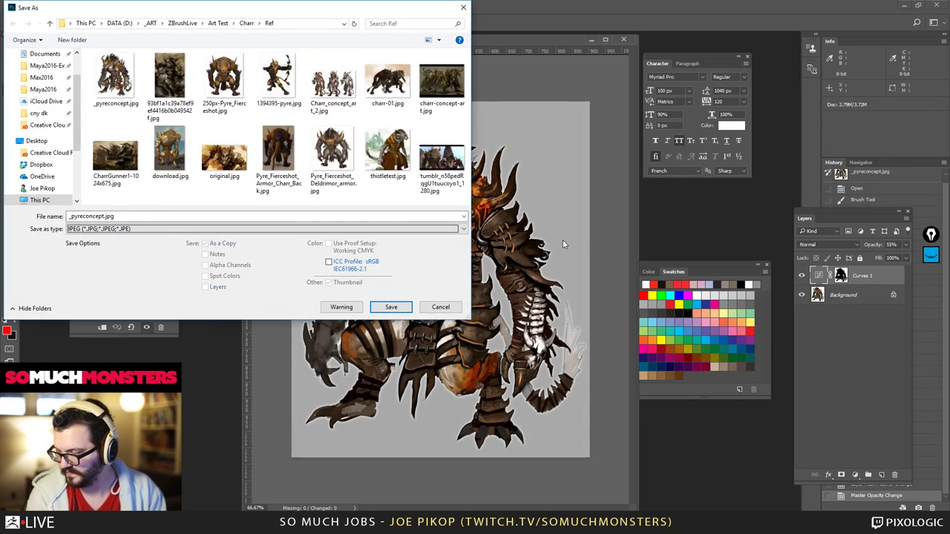
pyautogui.write('py')
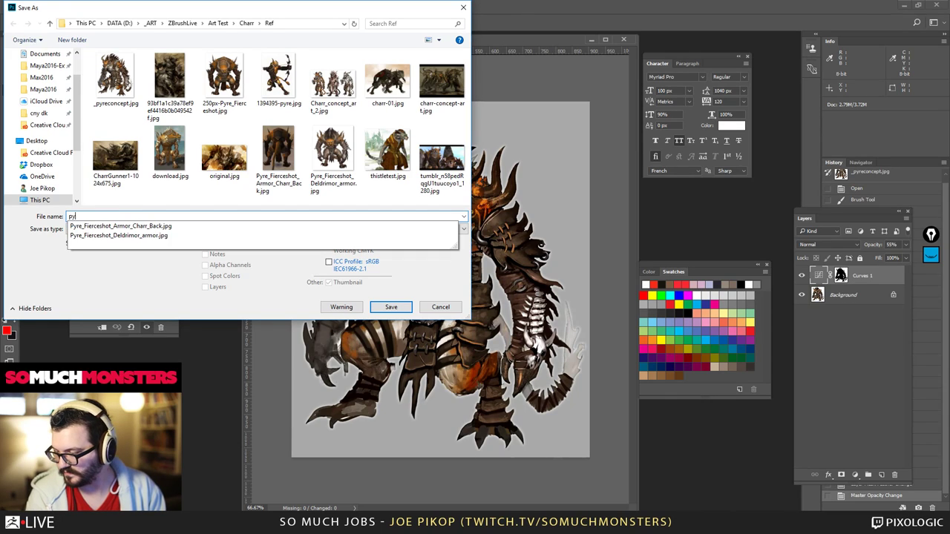
pyautogui.press('BackSpace')
pyautogui.press('BackSpace')
pyautogui.write('_p')
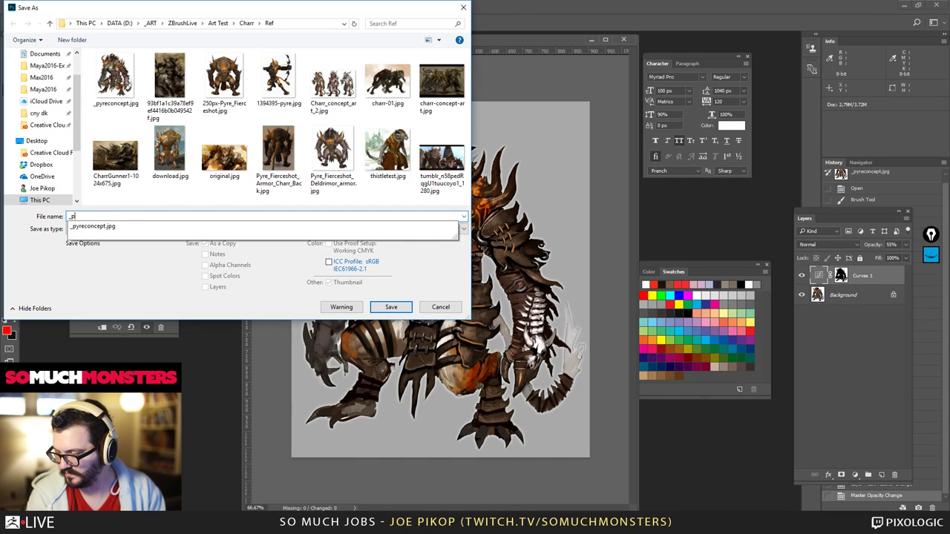
pyautogui.write('ra')
pyautogui.press('BackSpace')
pyautogui.write('yreBG')
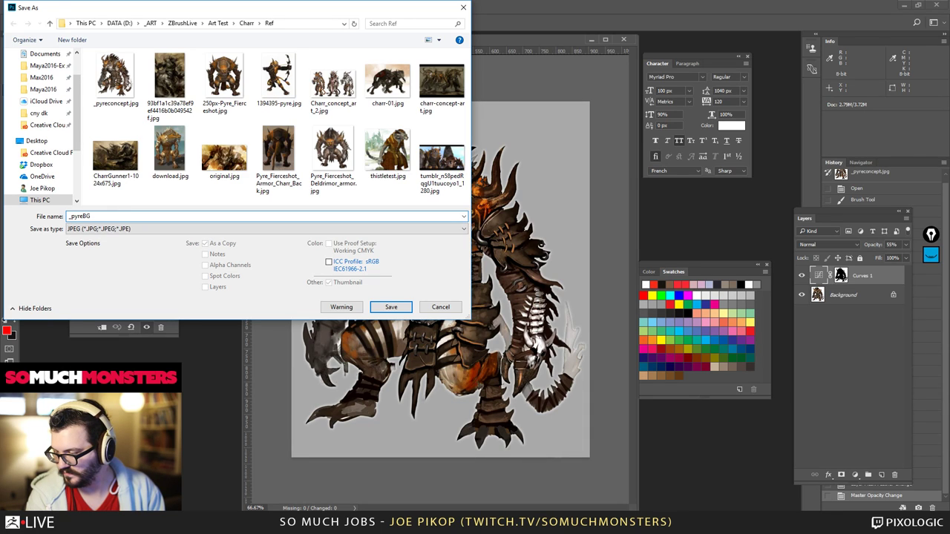
pyautogui.press('Return')
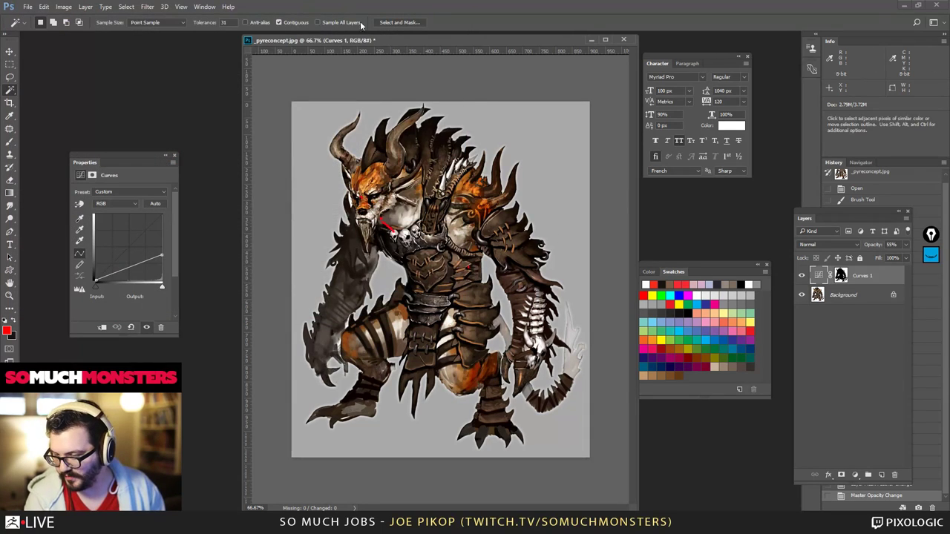
# - Increase the concept's canvas height to 1200 pixels, extending it equally above and below the artwork
pyautogui.rightClick(403, 43)
pyautogui.click(429, 67)
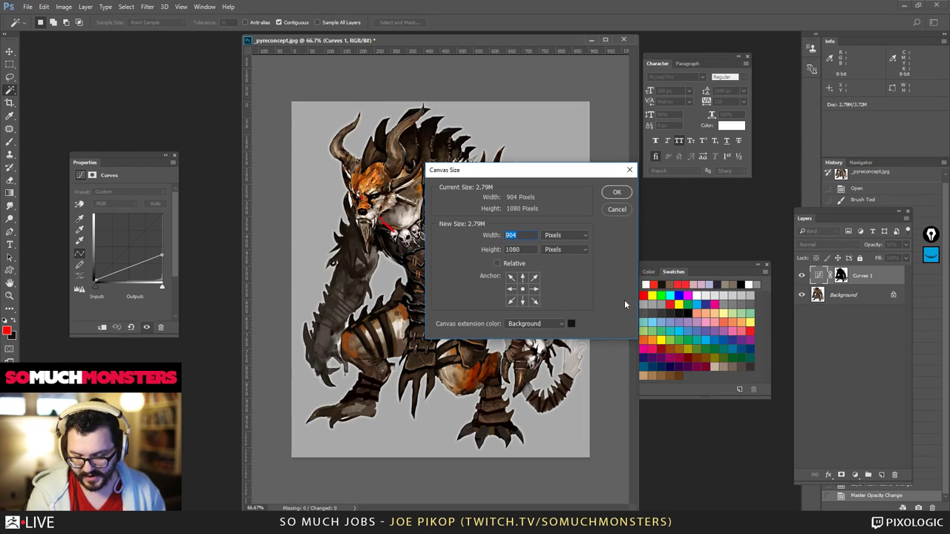
pyautogui.press('Tab')
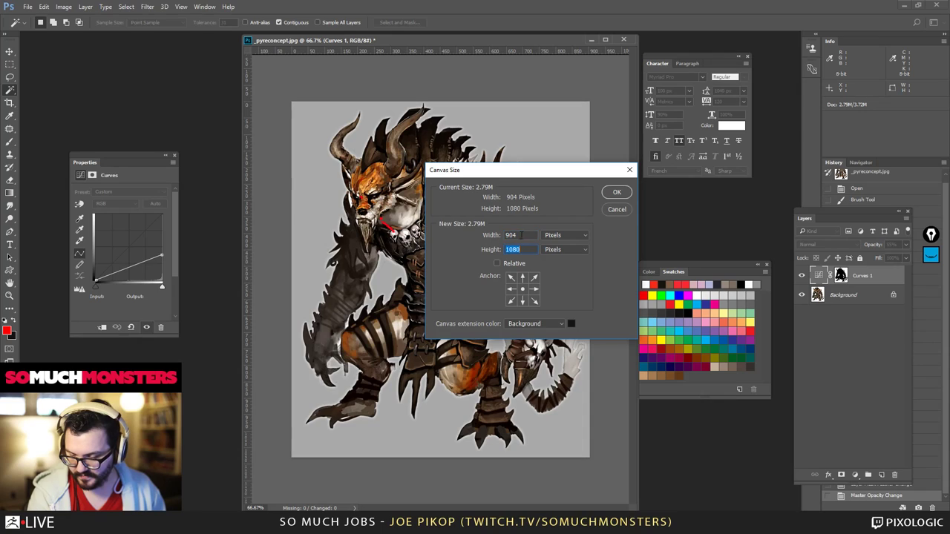
pyautogui.write('1200')
pyautogui.press('Return')
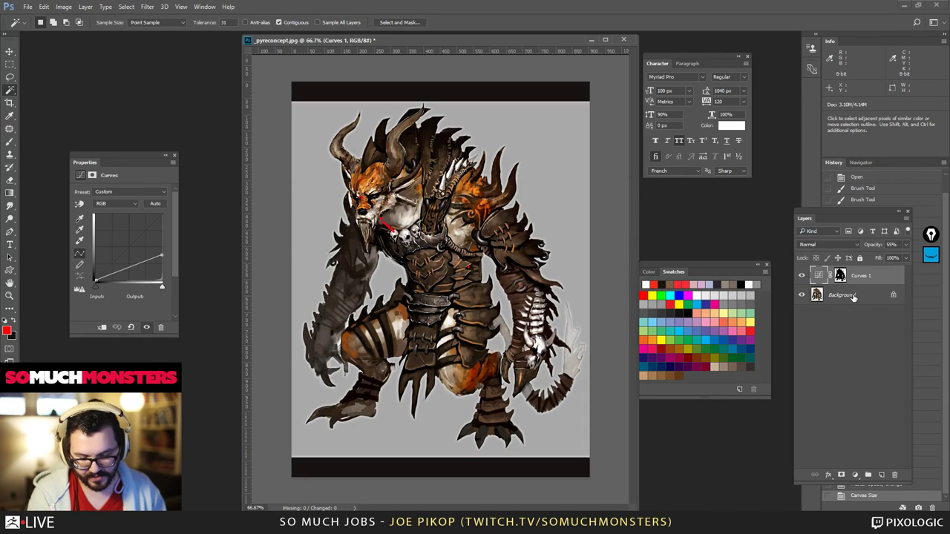
# - Fill the added strips above and below the artwork with white on the Background layer and in the Curves mask
pyautogui.click(841, 294)
pyautogui.click(537, 92)
pyautogui.keyDown('shift'); pyautogui.click(476, 468); pyautogui.keyUp('shift')
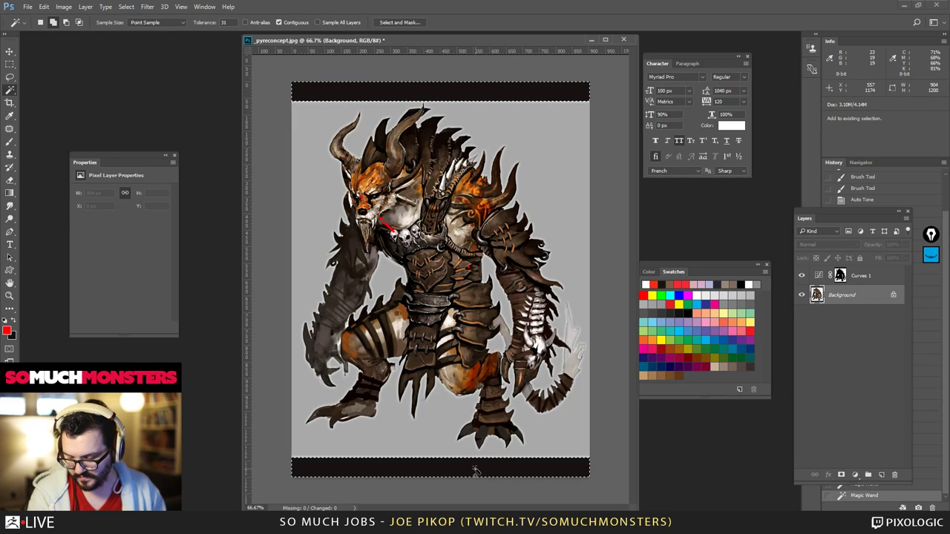
pyautogui.press('e')
pyautogui.press('x')
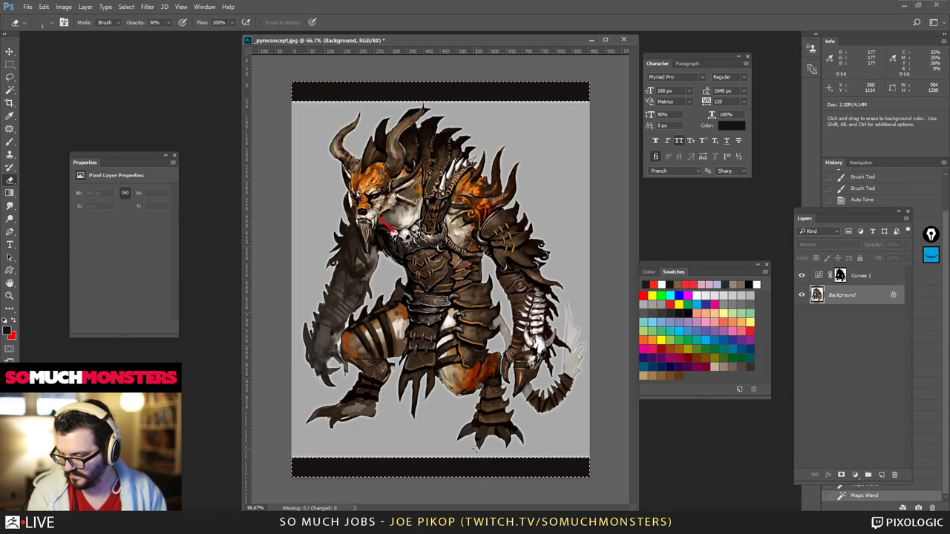
pyautogui.press('d')
pyautogui.press('x')
pyautogui.press('x')
pyautogui.hotkey('ctrl', 'BackSpace')
pyautogui.hotkey('ctrl', 'd')
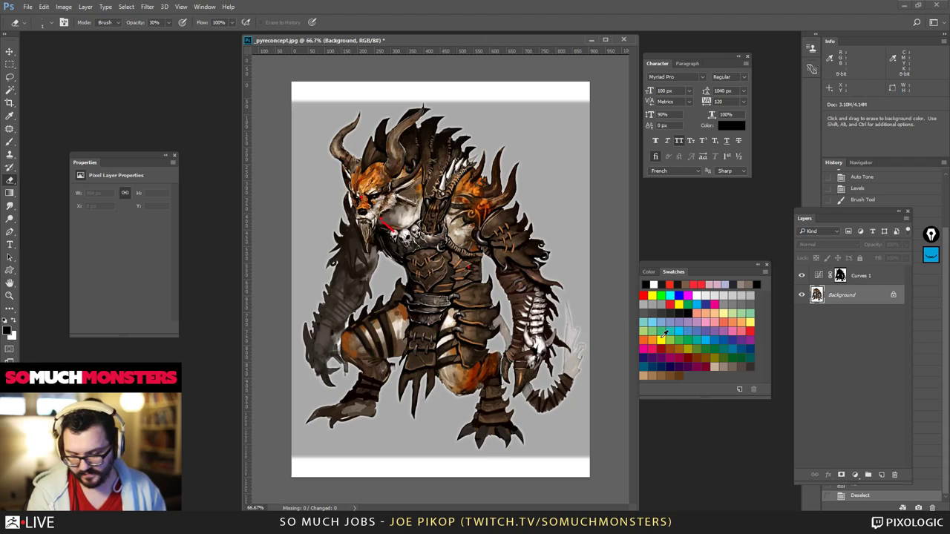
pyautogui.click(841, 276)
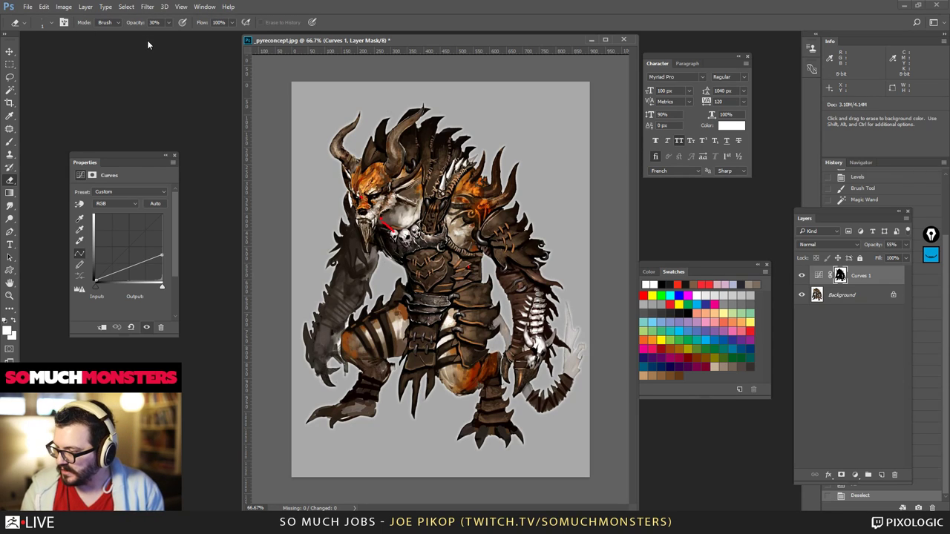
# - Save a JPEG copy of the extended concept as _pyreconceptgrey in the Charr Ref folder
pyautogui.hotkey('ctrl', 'shift', 's')
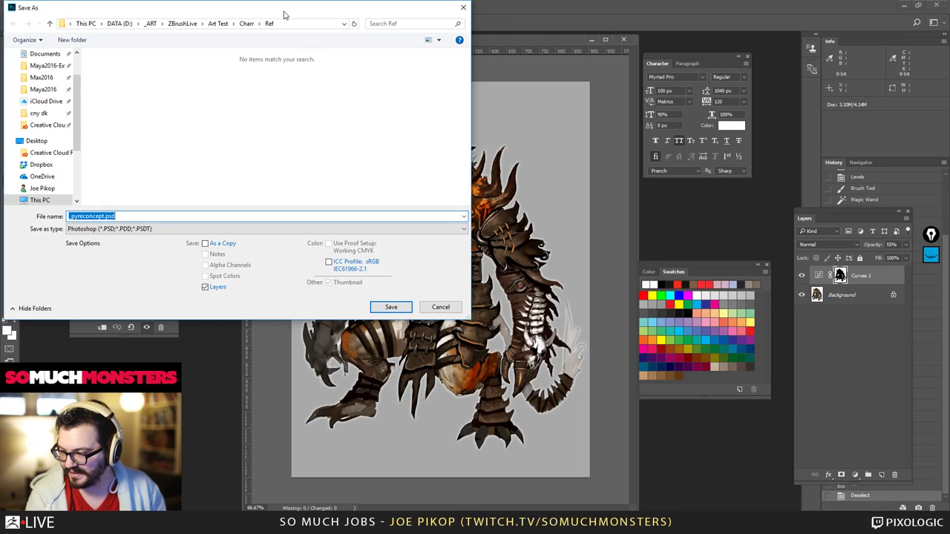
pyautogui.moveTo(285, 14); pyautogui.dragTo(682, 127)
pyautogui.click(678, 342)
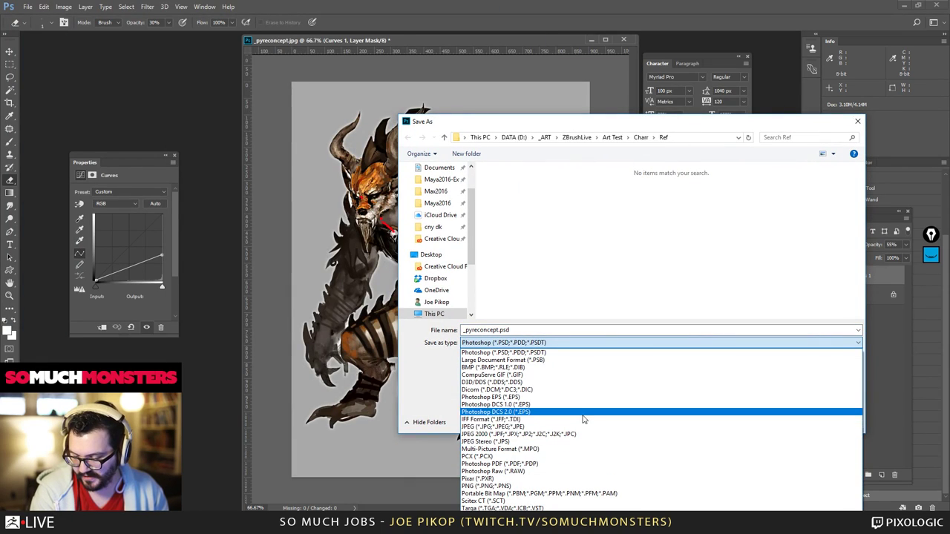
pyautogui.click(602, 427)
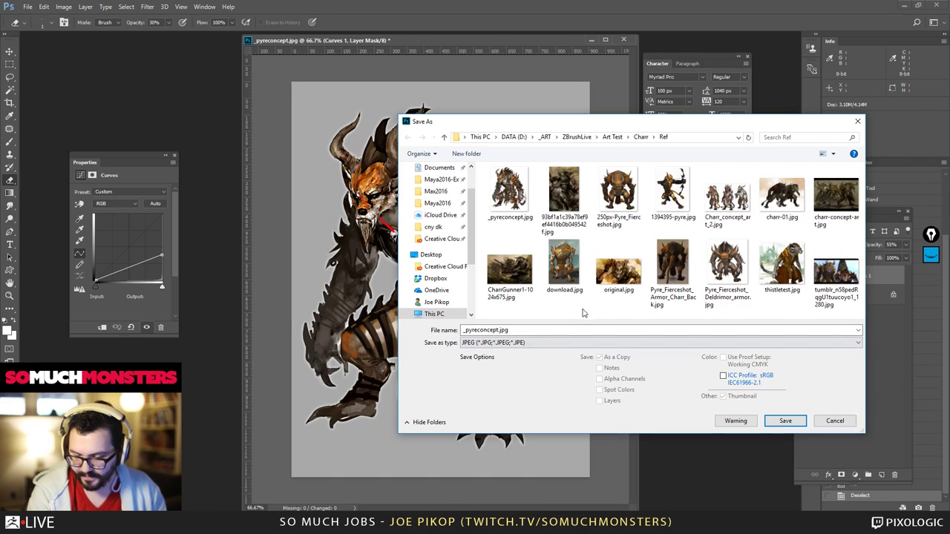
pyautogui.click(496, 335)
pyautogui.click(498, 331)
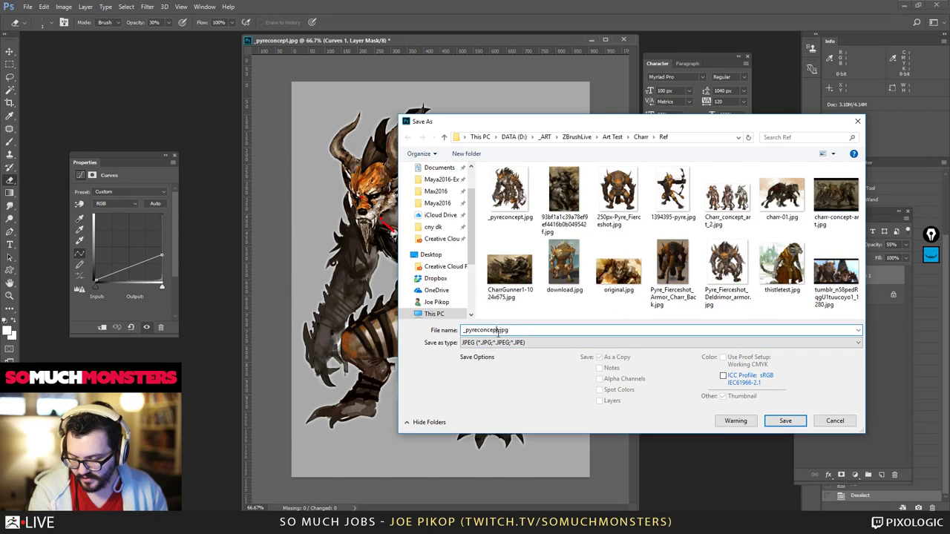
pyautogui.press('Return')
pyautogui.press('space')
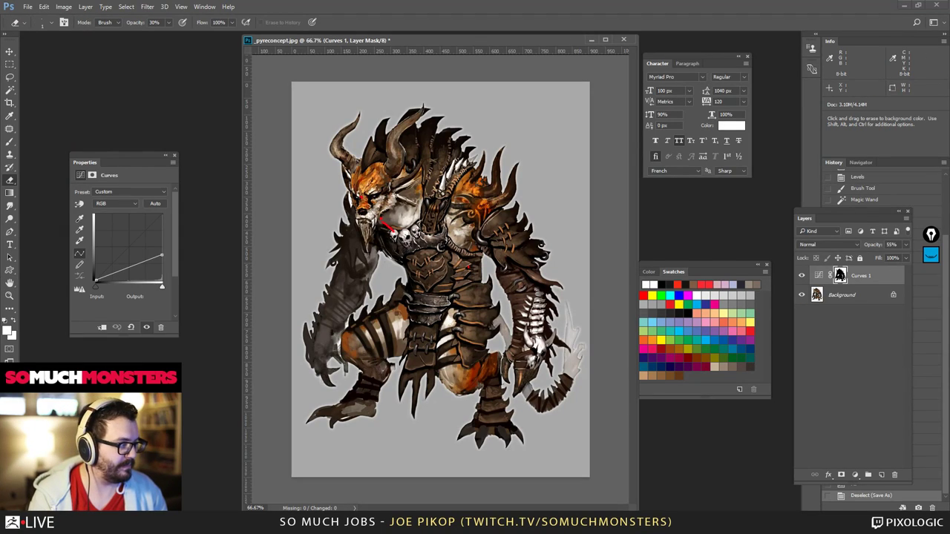
# - Switch to ZBrush and open the DynaMesh_Sphere_128 project from the project library without saving the current character
pyautogui.hotkey('alt', 'Tab')
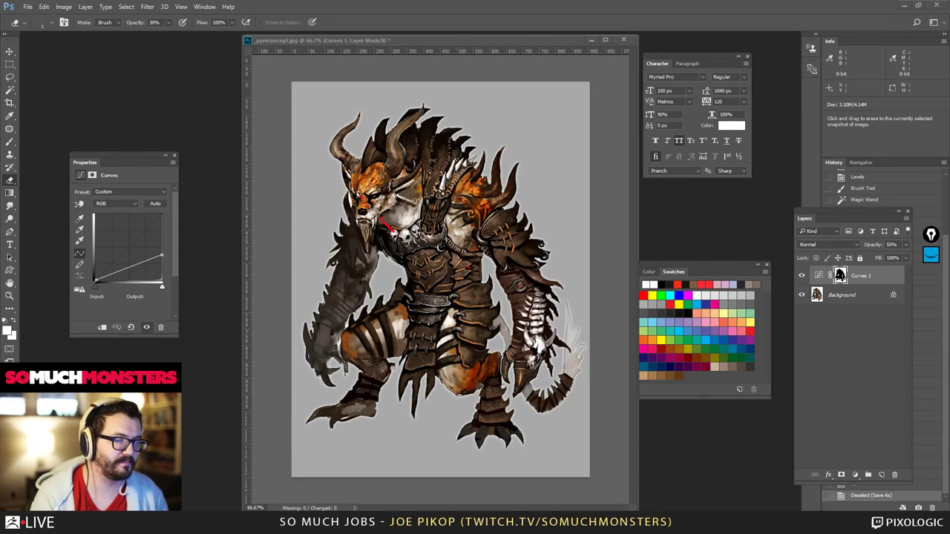
pyautogui.hotkey('alt', 'Tab')
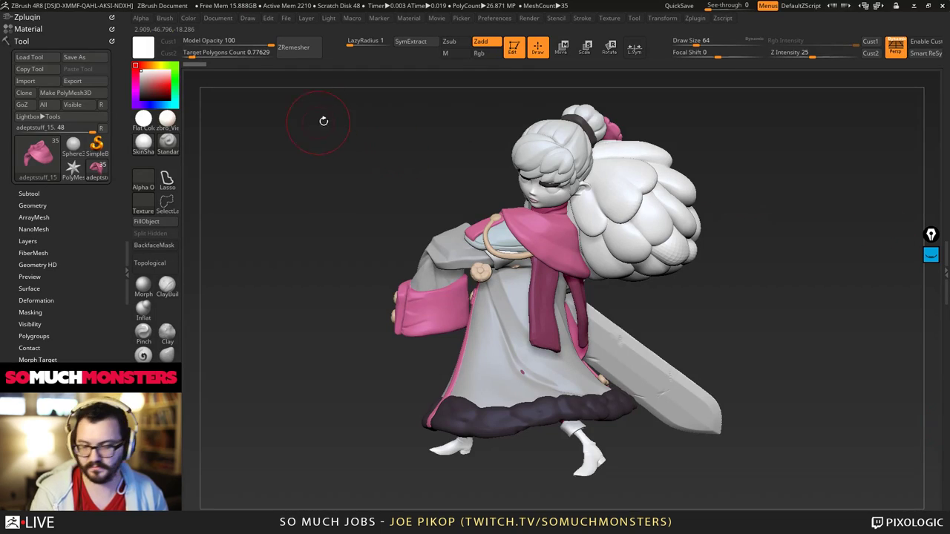
pyautogui.press(',')
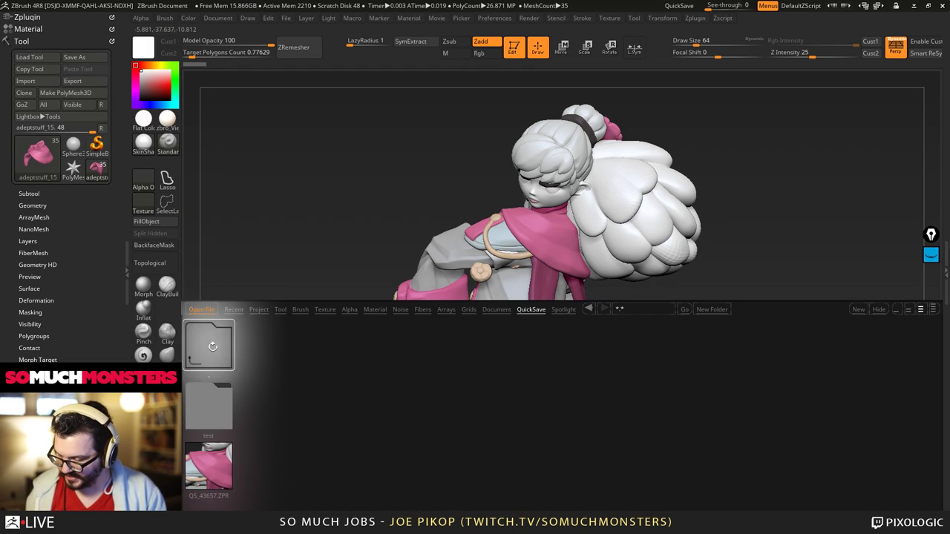
pyautogui.click(258, 310)
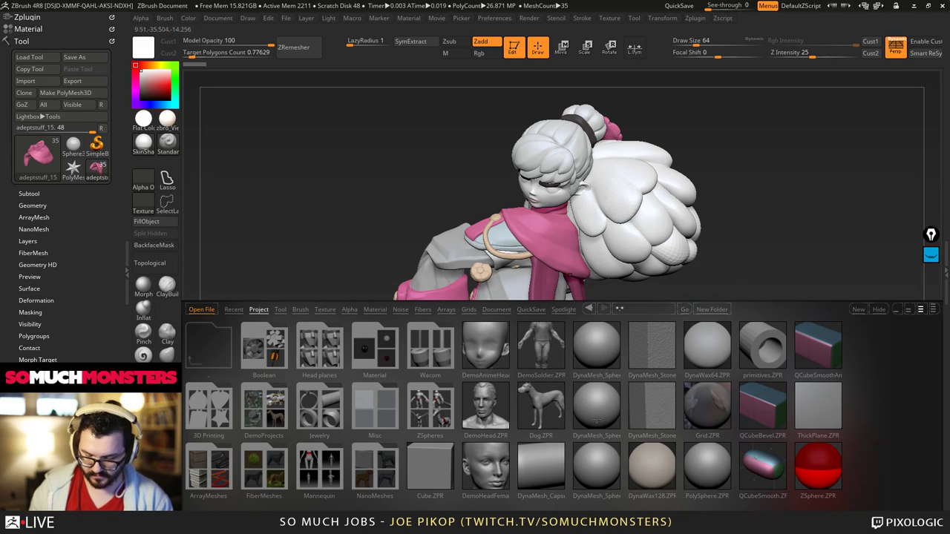
pyautogui.moveTo(589, 357); pyautogui.dragTo(578, 407)
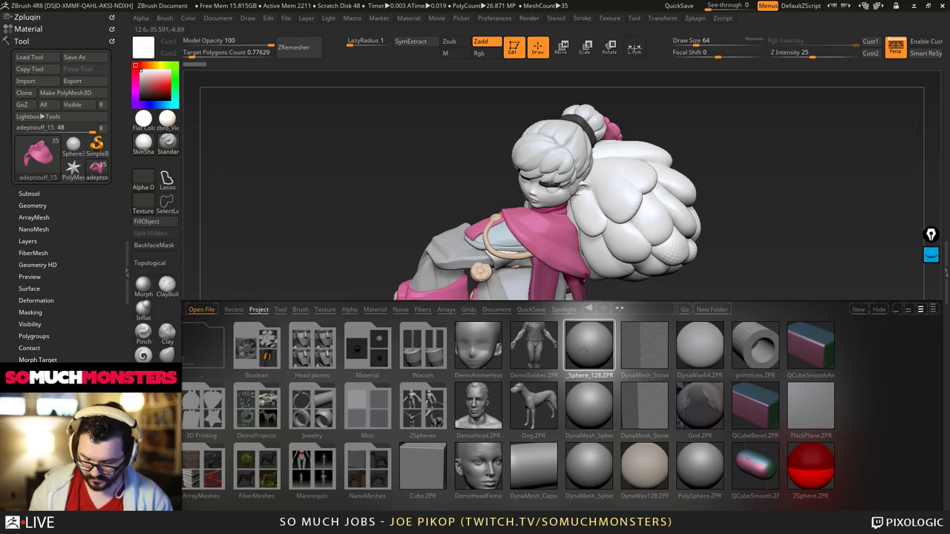
pyautogui.doubleClick(583, 355)
pyautogui.click(499, 297)
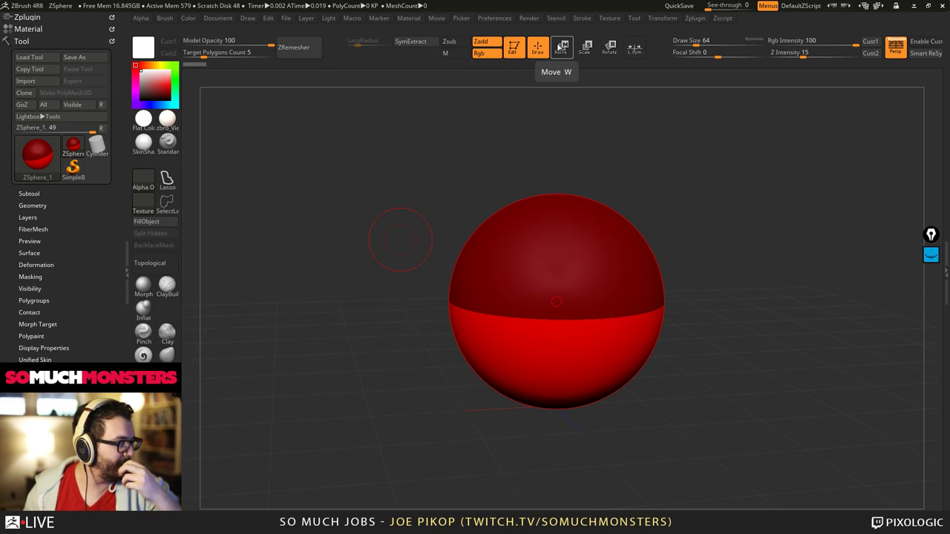
# - Open the ZSphere_CaveTroll sample project from the ZSpheres folder without saving changes and inspect the figure from other angles
pyautogui.moveTo(705, 297); pyautogui.dragTo(536, 288)
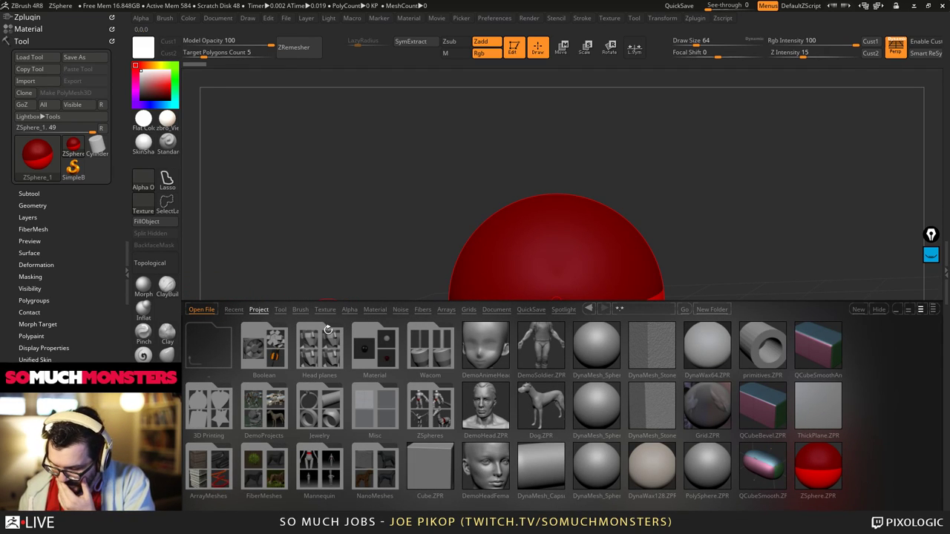
pyautogui.click(413, 418)
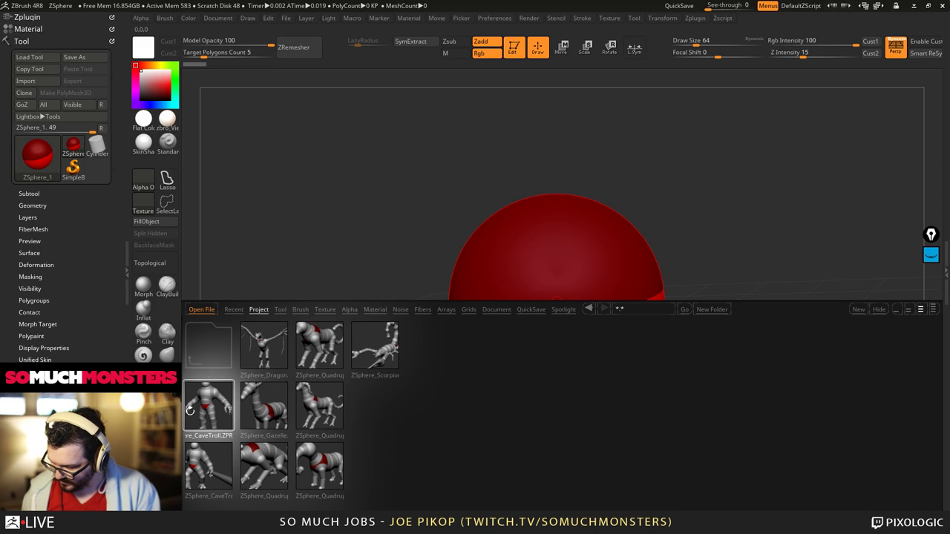
pyautogui.doubleClick(209, 414)
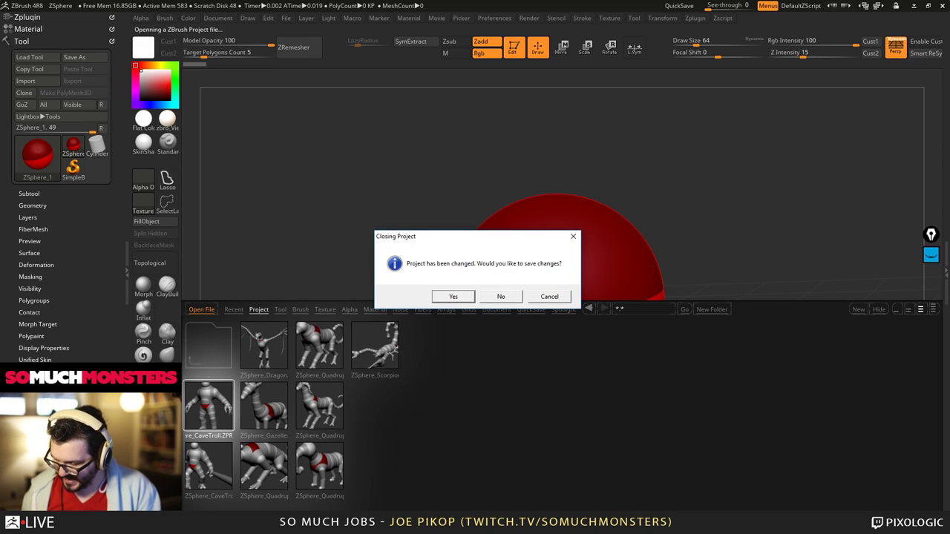
pyautogui.click(496, 297)
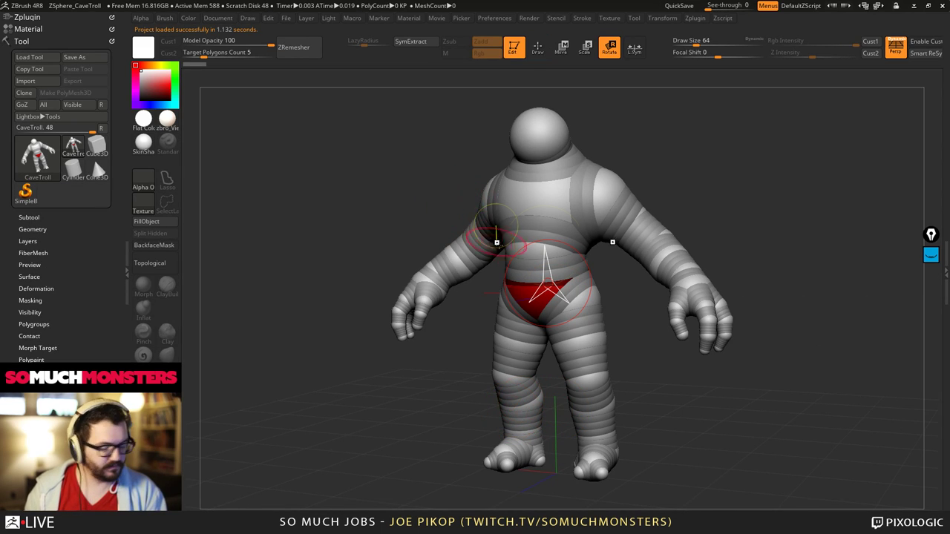
pyautogui.moveTo(508, 259); pyautogui.dragTo(423, 269, button='right')
pyautogui.moveTo(423, 269); pyautogui.dragTo(470, 273, button='right')
pyautogui.moveTo(471, 273); pyautogui.dragTo(452, 326)
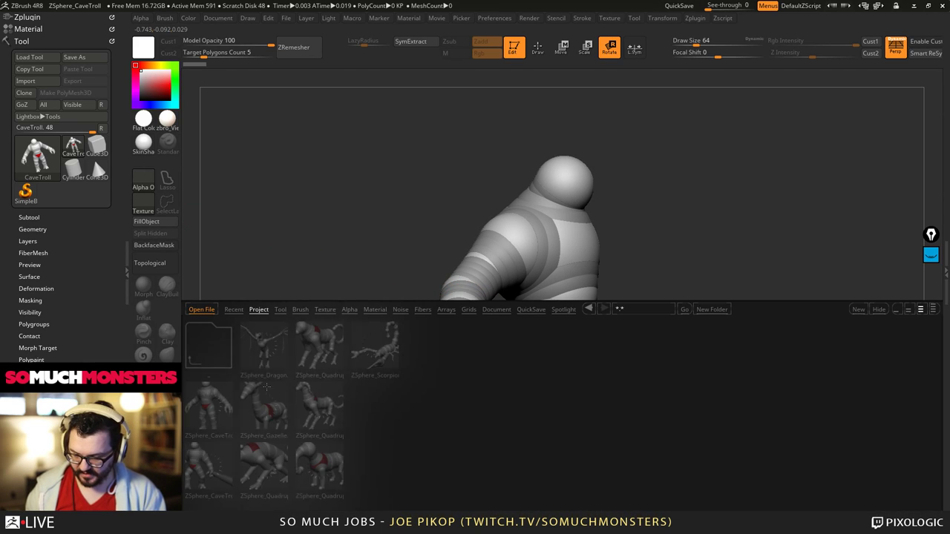
# - Go back to the main project library and open the ZSphere project, discarding the cave troll changes
pyautogui.doubleClick(201, 353)
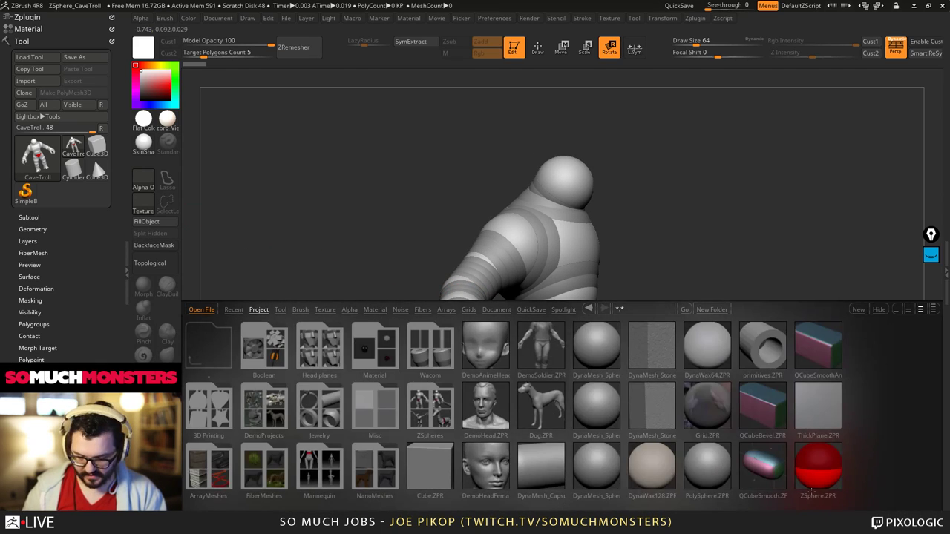
pyautogui.doubleClick(817, 479)
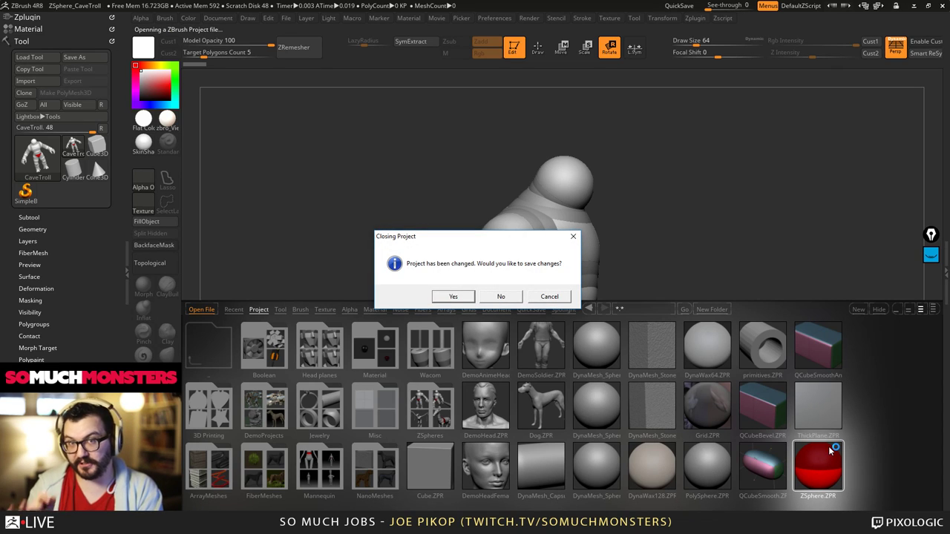
pyautogui.click(501, 297)
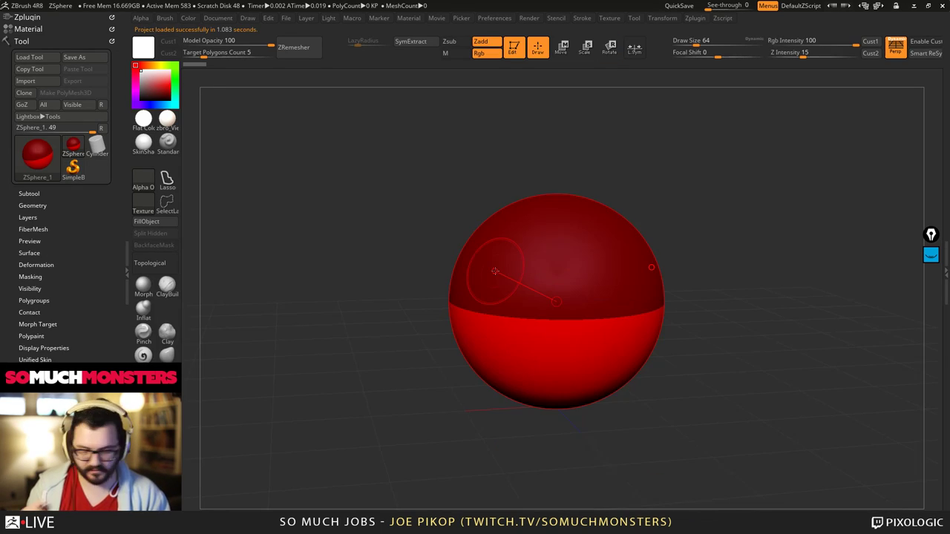
# - Start loading an image plane and browse to the folder D:\_ART\ZBrushLive\Art Test\Charr\Ref
pyautogui.click(609, 18)
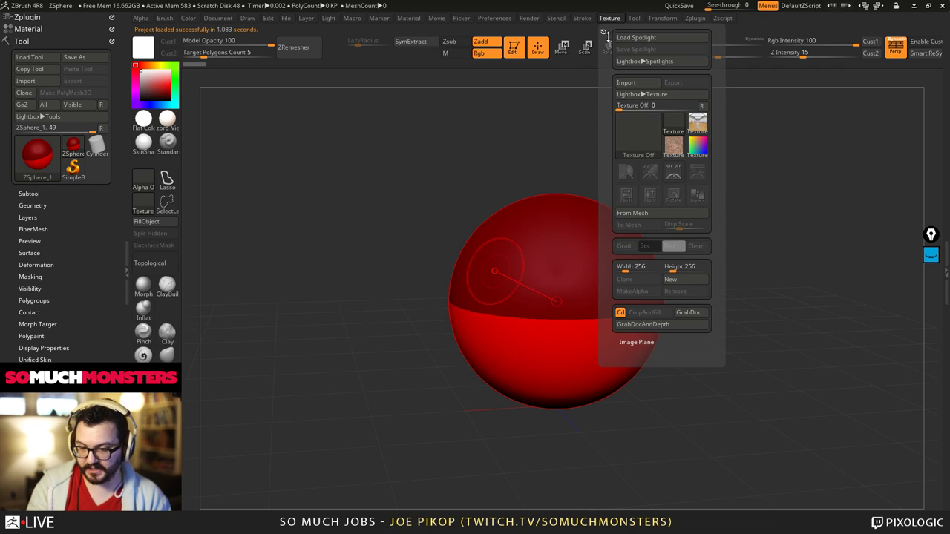
pyautogui.click(627, 348)
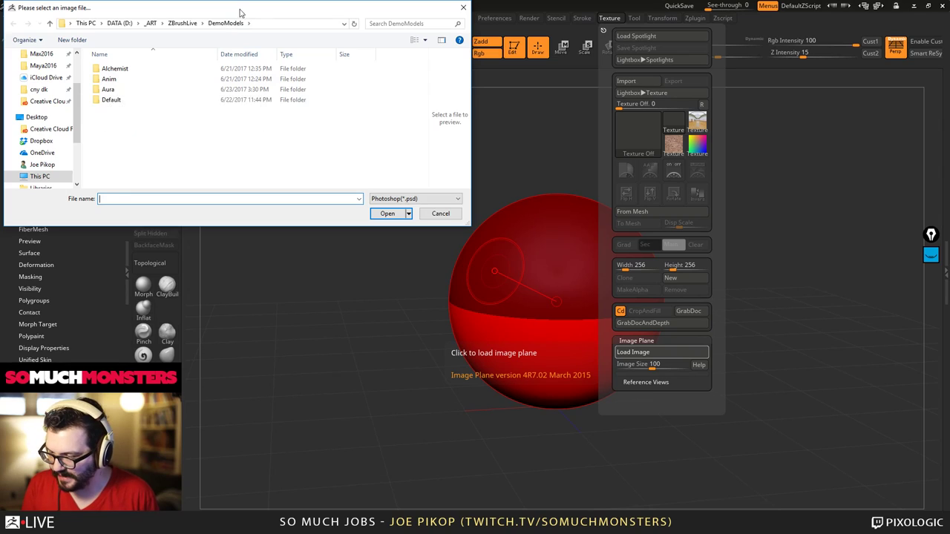
pyautogui.moveTo(240, 12); pyautogui.dragTo(366, 62)
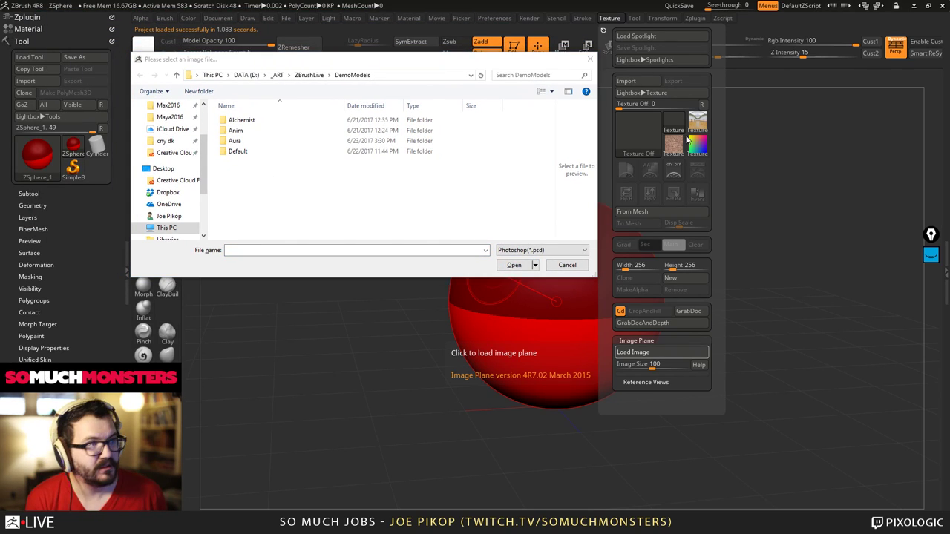
pyautogui.click(426, 250)
pyautogui.write('D:\\_ART\\ZBrushLive\\Art Test\\Charr\\Ref')
pyautogui.press('Return')
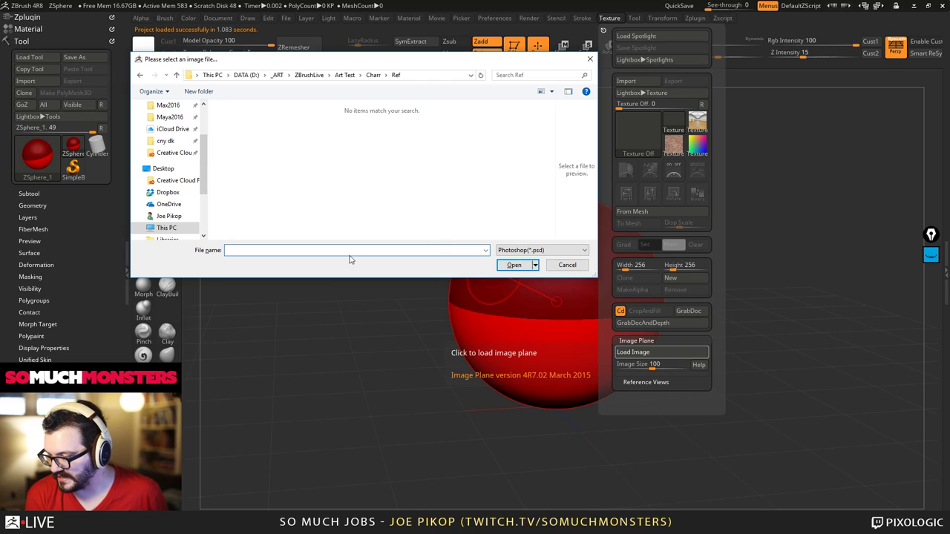
# - Set the file type to JPG and load _pyreconceptgrey.jpg as the image plane
pyautogui.click(538, 250)
pyautogui.click(517, 264)
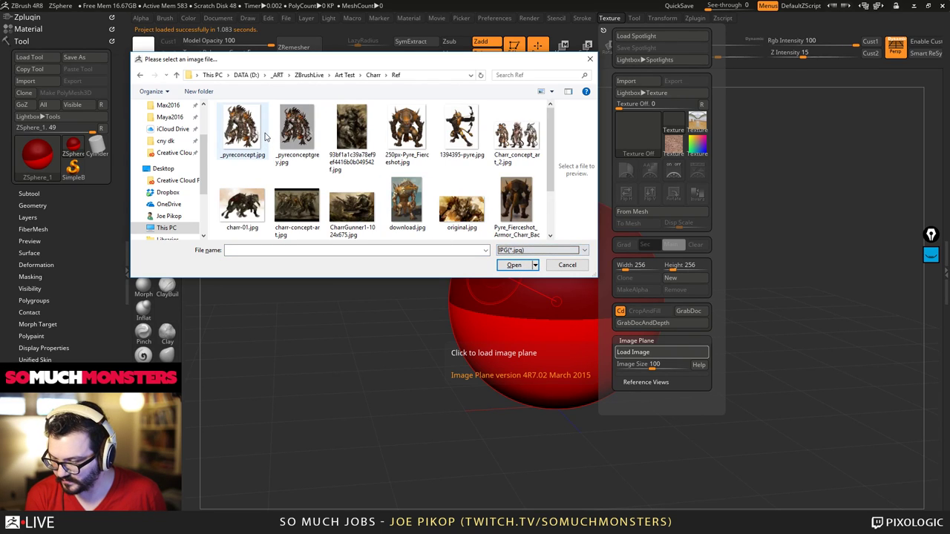
pyautogui.click(246, 131)
pyautogui.doubleClick(300, 127)
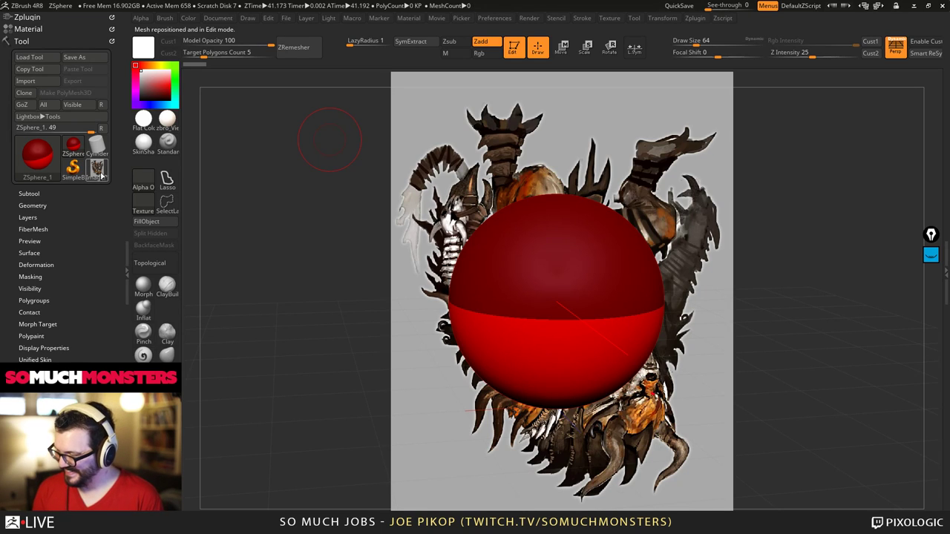
# - Select the concept's image plane as the active tool, open the Reference Views options and snap the plane to a straight view
pyautogui.click(96, 167)
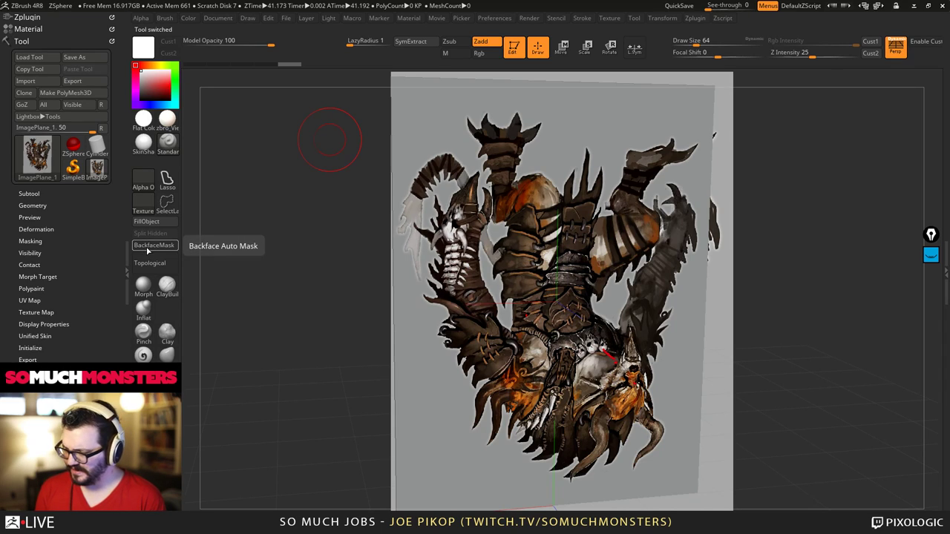
pyautogui.click(610, 18)
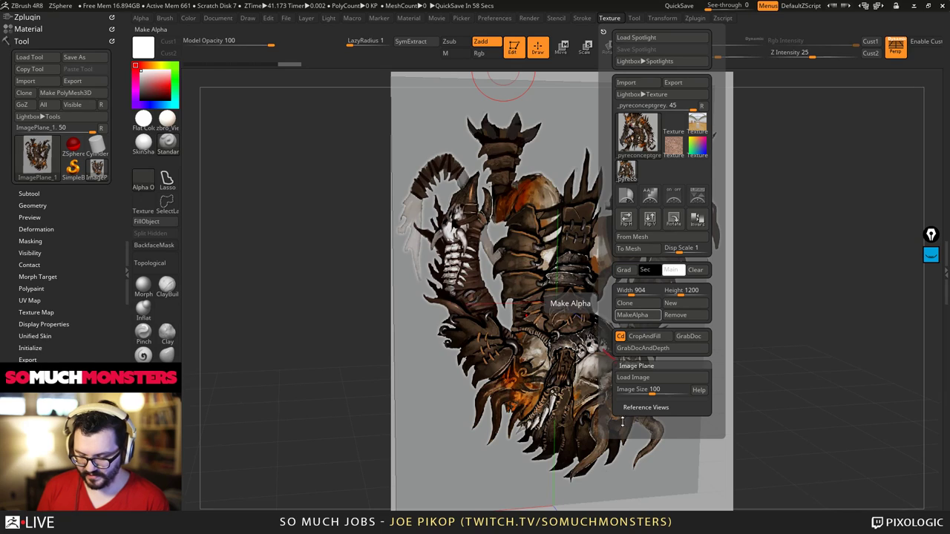
pyautogui.click(645, 408)
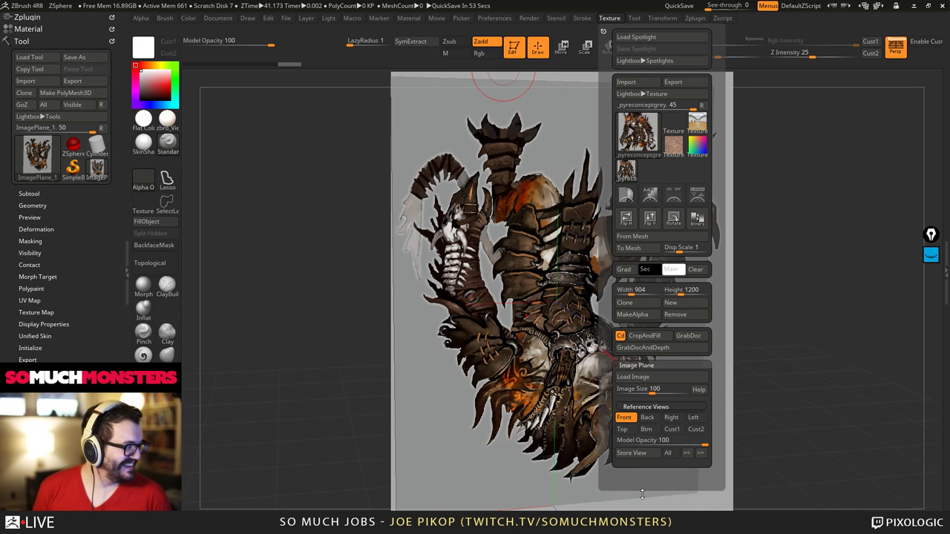
pyautogui.keyDown('shift'); pyautogui.moveTo(348, 229); pyautogui.dragTo(335, 225); pyautogui.keyUp('shift')
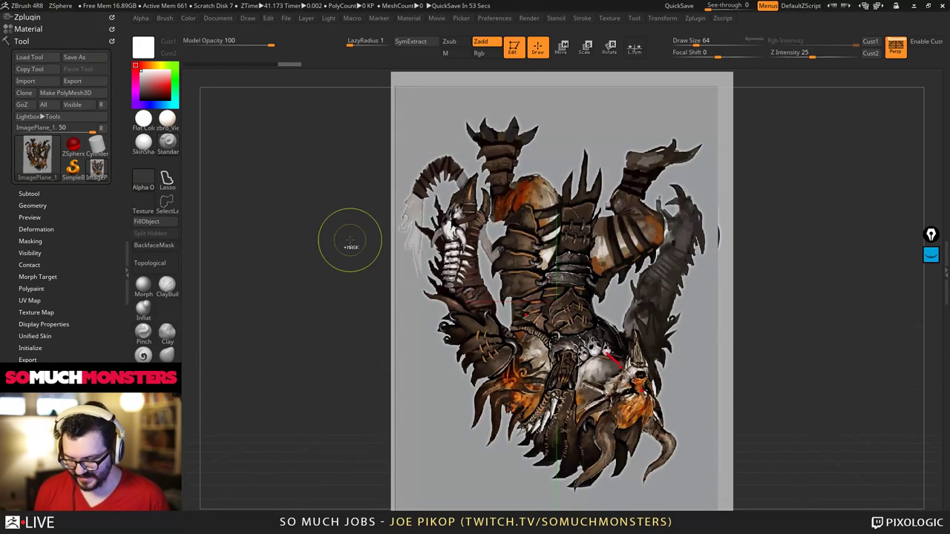
# - Clear the canvas, return to the ZSphere and load the existing _pyreconceptgrey texture as the image plane behind it
pyautogui.hotkey('ctrl', 'n')
pyautogui.click(73, 144)
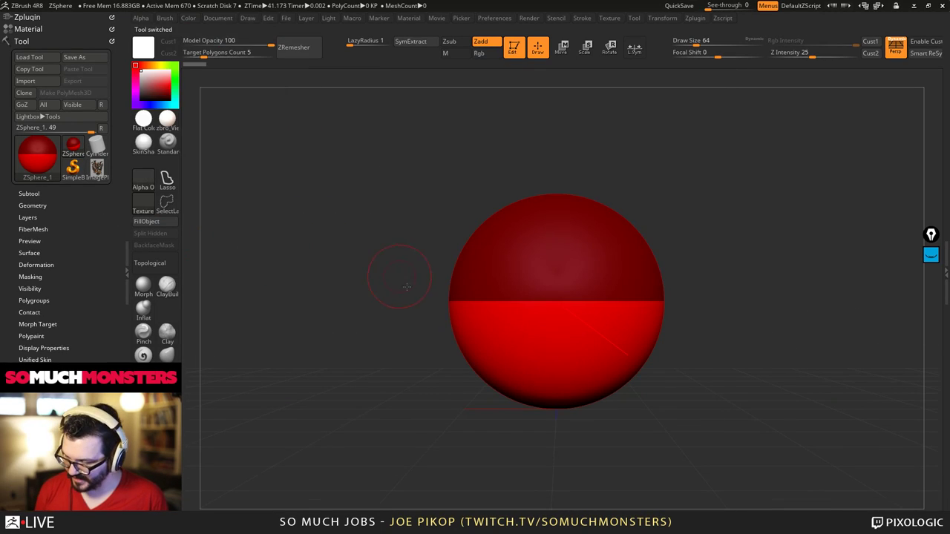
pyautogui.click(609, 18)
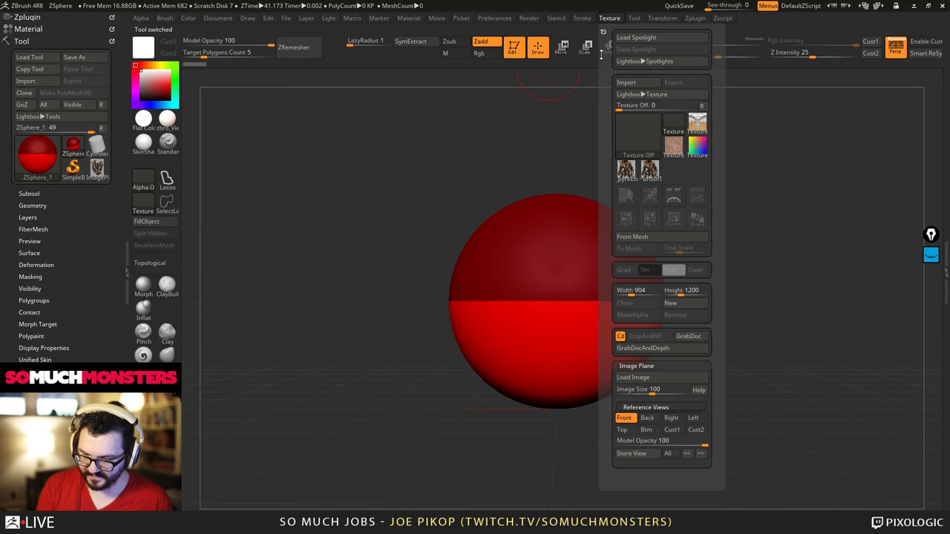
pyautogui.click(635, 180)
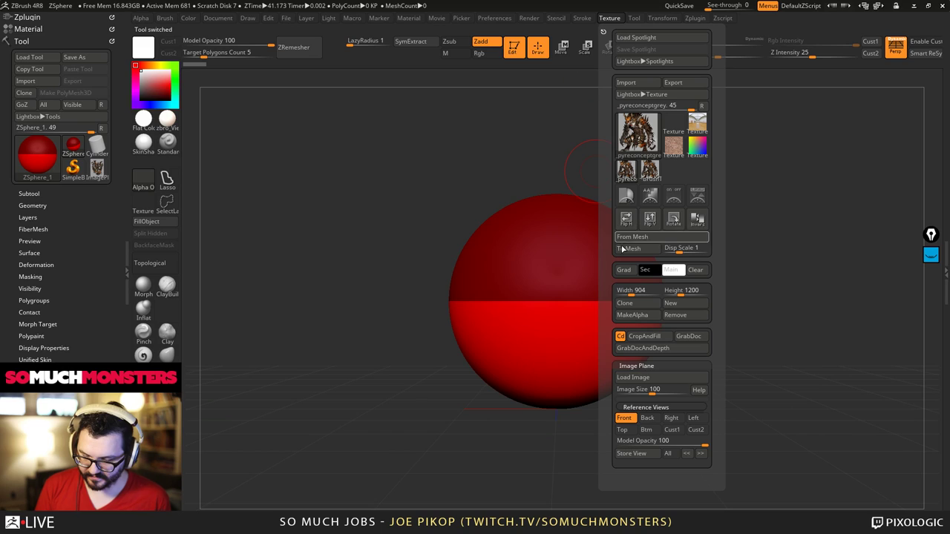
pyautogui.click(632, 378)
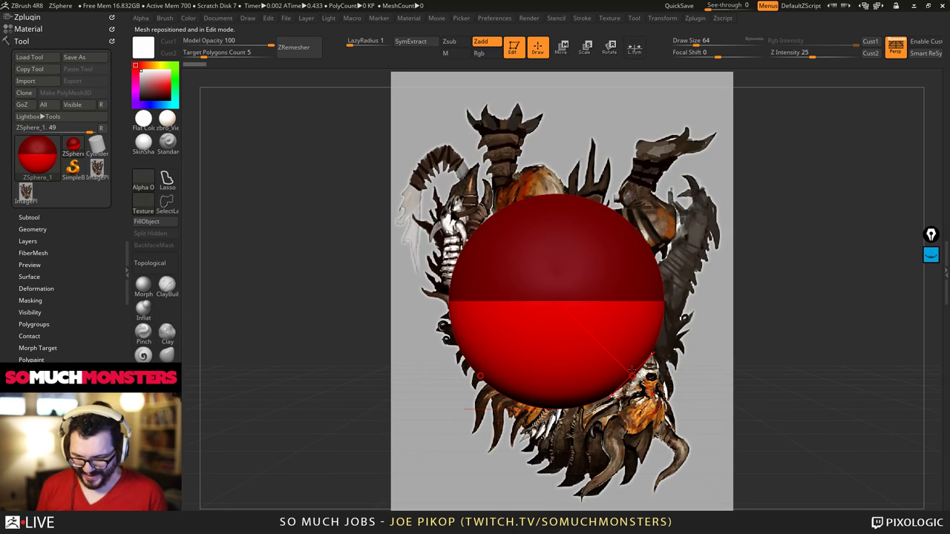
pyautogui.moveTo(416, 386)
pyautogui.mouseDown()
pyautogui.moveTo(422, 450)
pyautogui.moveTo(469, 475)
pyautogui.moveTo(482, 508)
pyautogui.moveTo(470, 499)
pyautogui.moveTo(511, 490)
pyautogui.mouseUp()
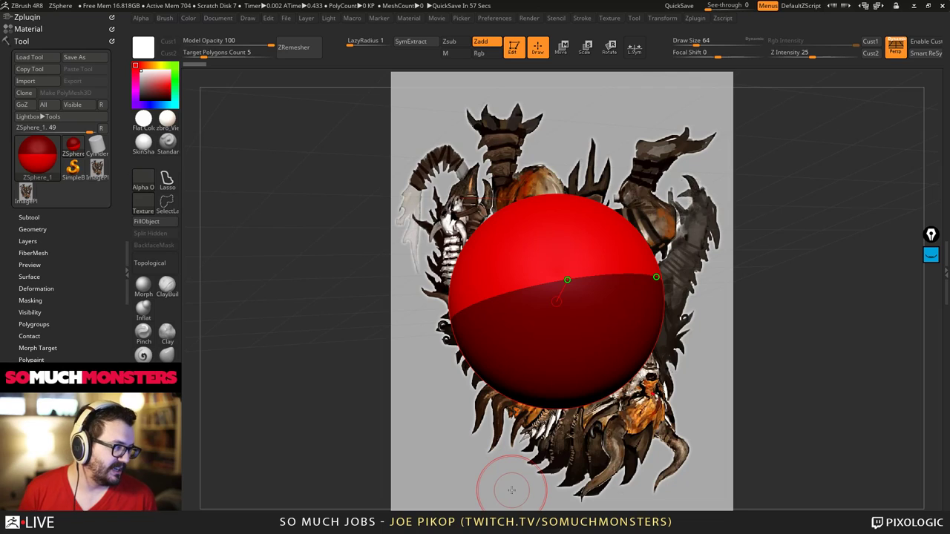
pyautogui.moveTo(572, 377); pyautogui.dragTo(586, 267, button='right')
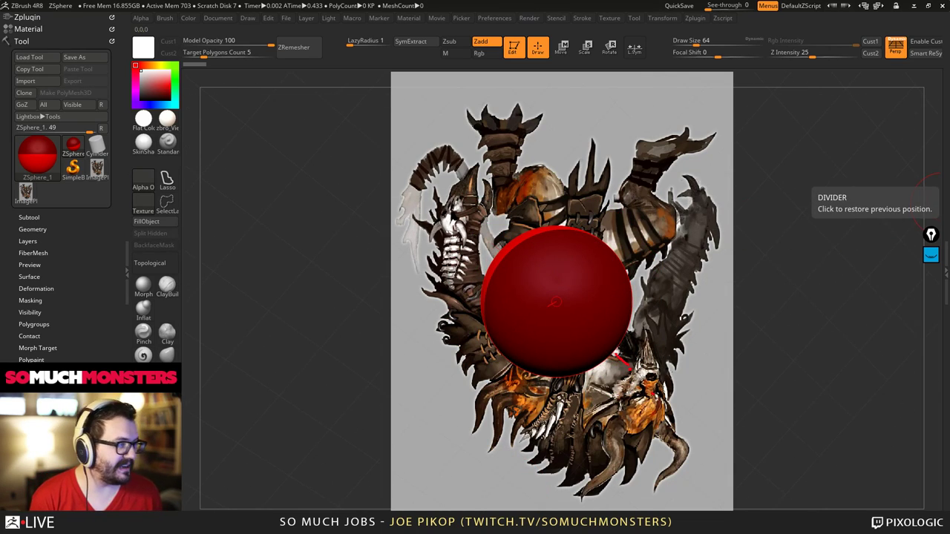
# - Switch to Photoshop and rotate the concept image's canvas by 180°
pyautogui.hotkey('alt', 'Tab')
pyautogui.click(69, 7)
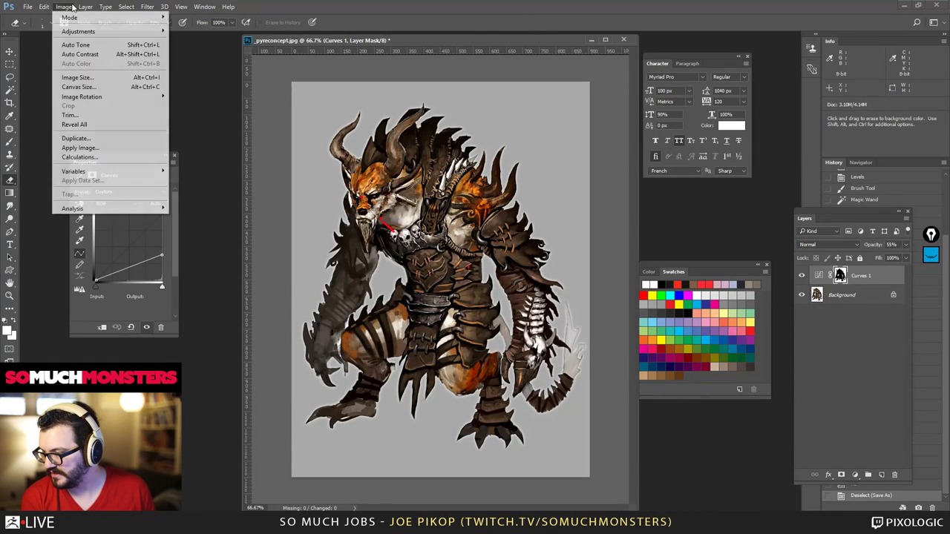
pyautogui.click(110, 141)
pyautogui.hotkey('alt', 'Tab')
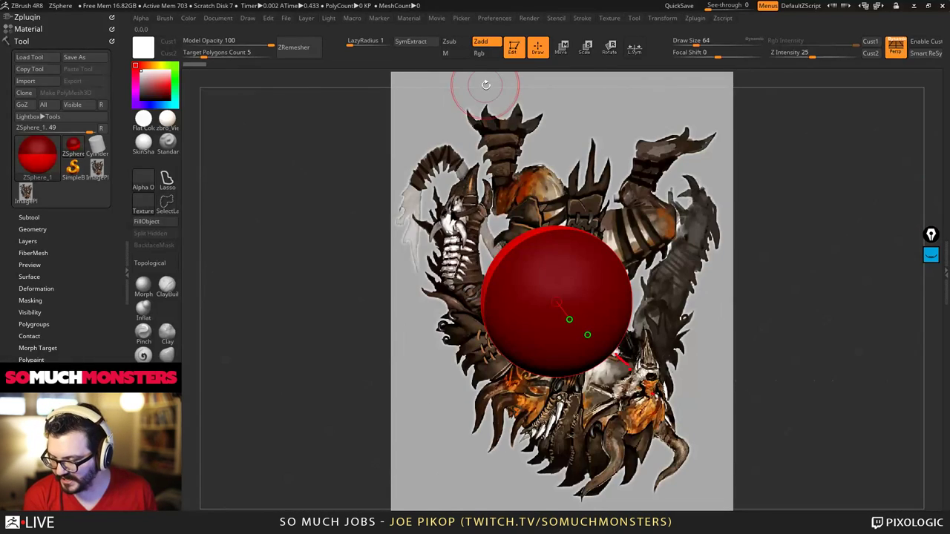
pyautogui.hotkey('alt', 'Tab')
pyautogui.press('super+Down')
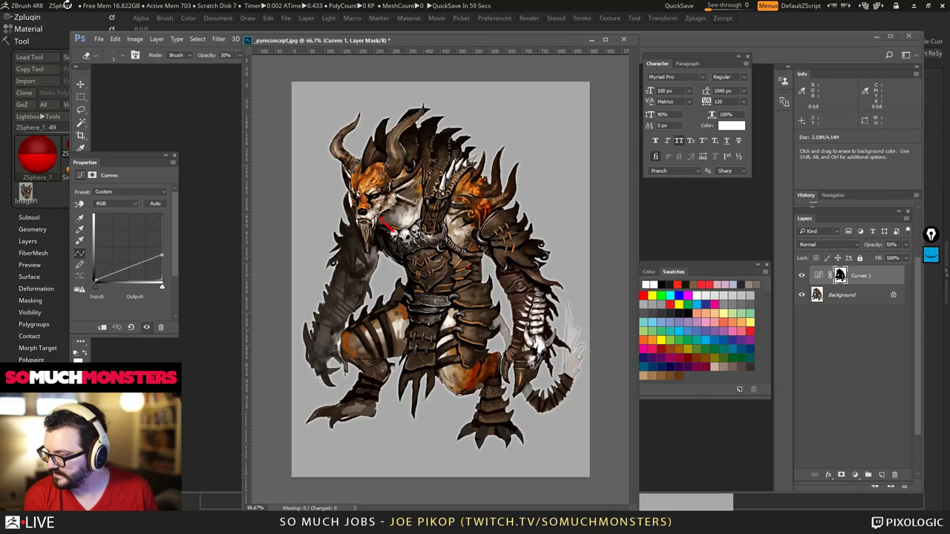
pyautogui.press('super+Up')
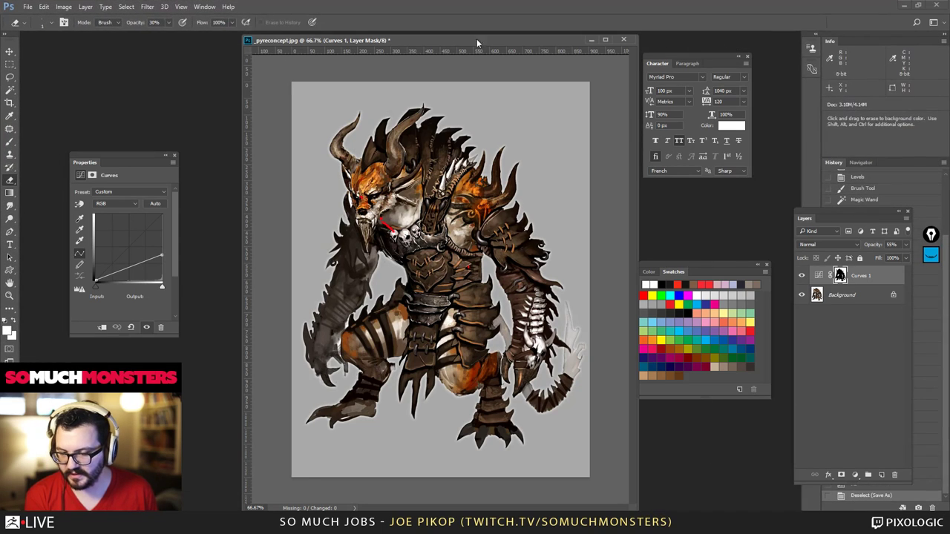
pyautogui.click(63, 8)
pyautogui.moveTo(78, 7)
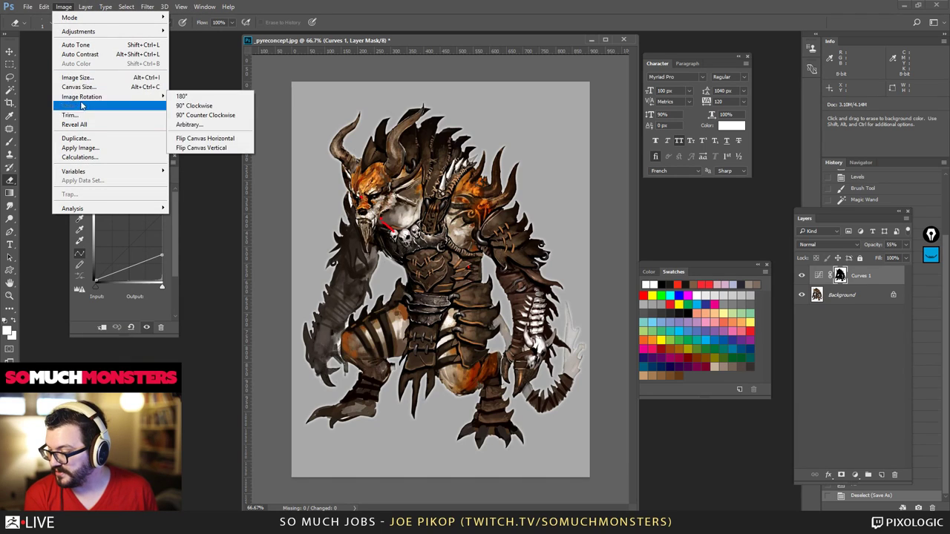
pyautogui.moveTo(83, 100)
pyautogui.click(204, 97)
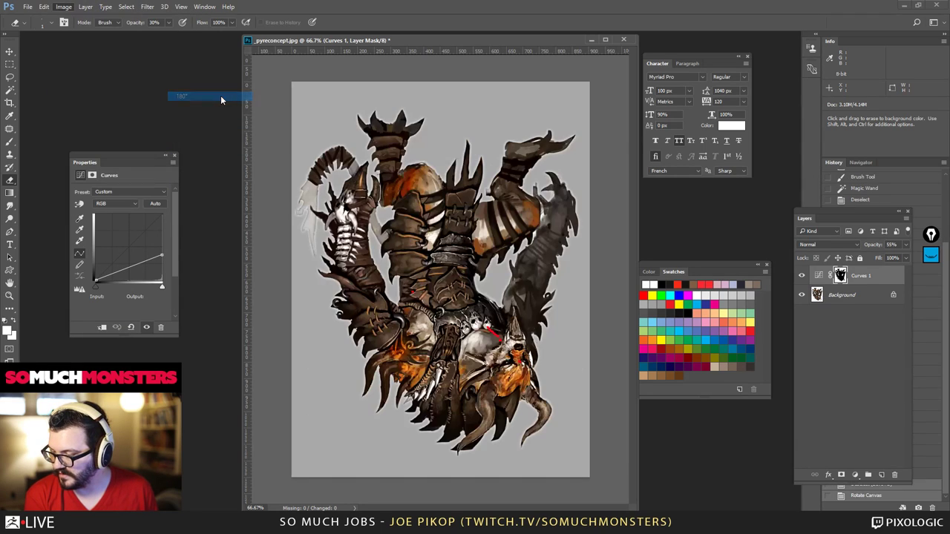
# - Save the rotated concept as a JPEG, replacing _pyreconceptgrey.jpg and leaving _pyreconcept.jpg intact
pyautogui.hotkey('ctrl', 'shift', 's')
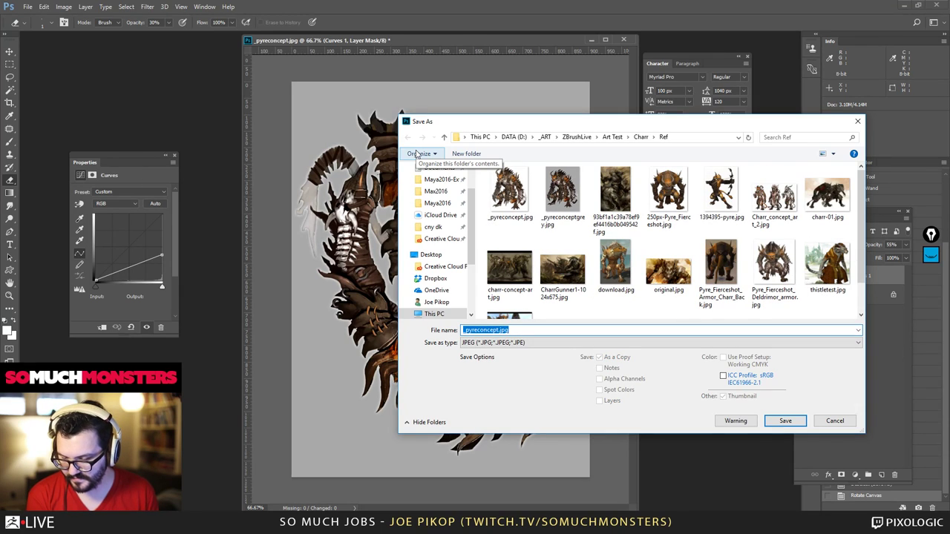
pyautogui.press('Return')
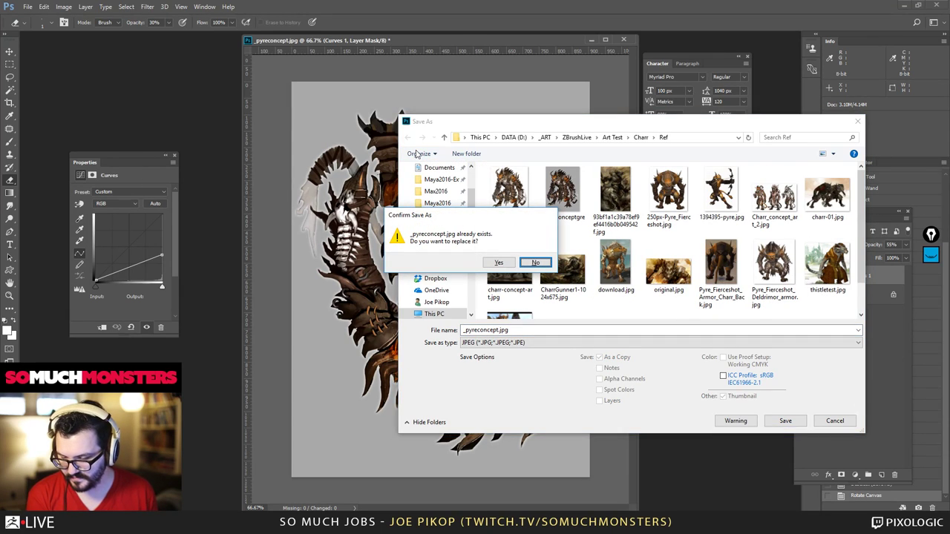
pyautogui.click(535, 262)
pyautogui.press('Return')
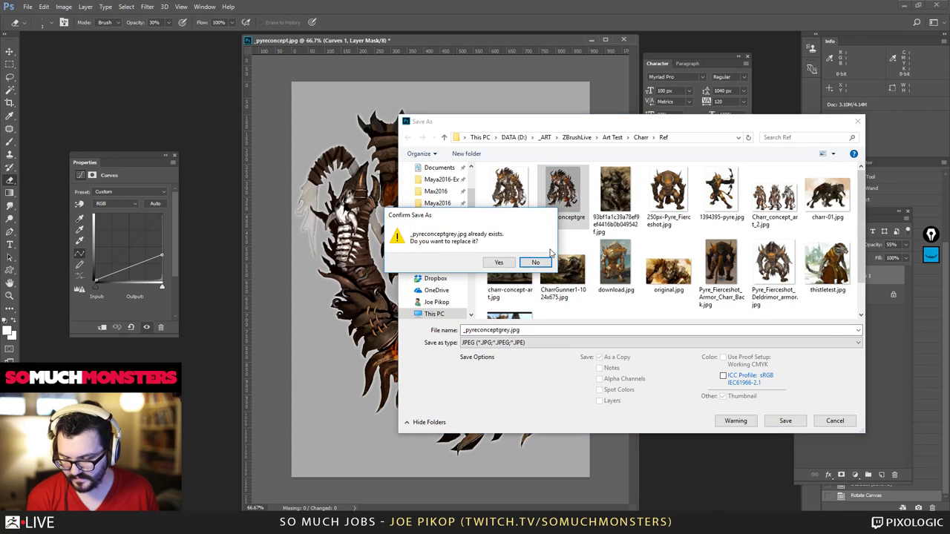
pyautogui.click(499, 262)
pyautogui.press('h')
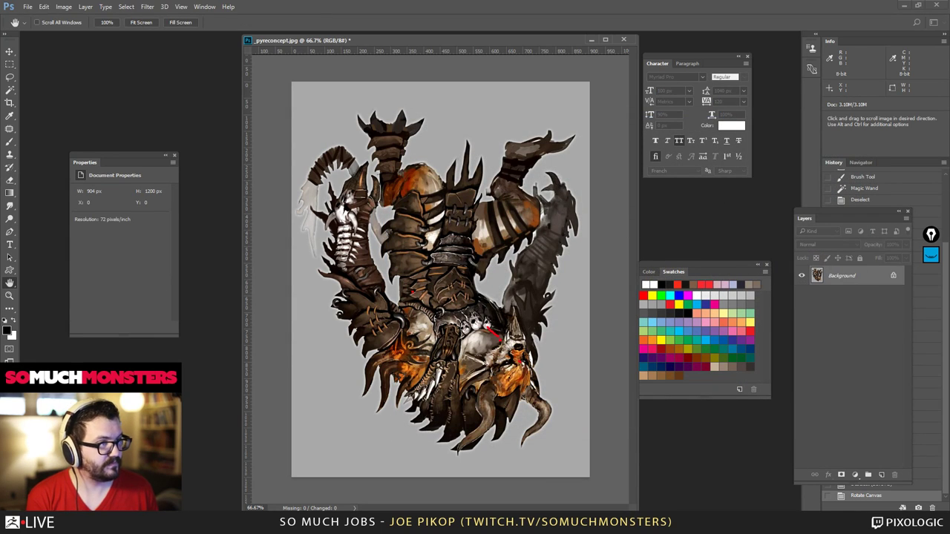
pyautogui.hotkey('ctrl', 'z')
# - Switch back to ZBrush and set the current texture to Texture Off
pyautogui.hotkey('alt', 'Tab')
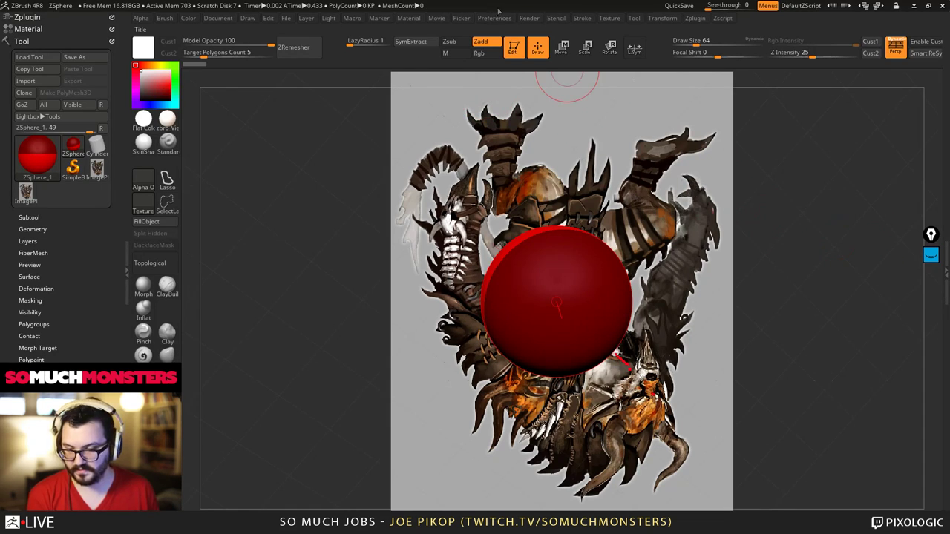
pyautogui.click(609, 18)
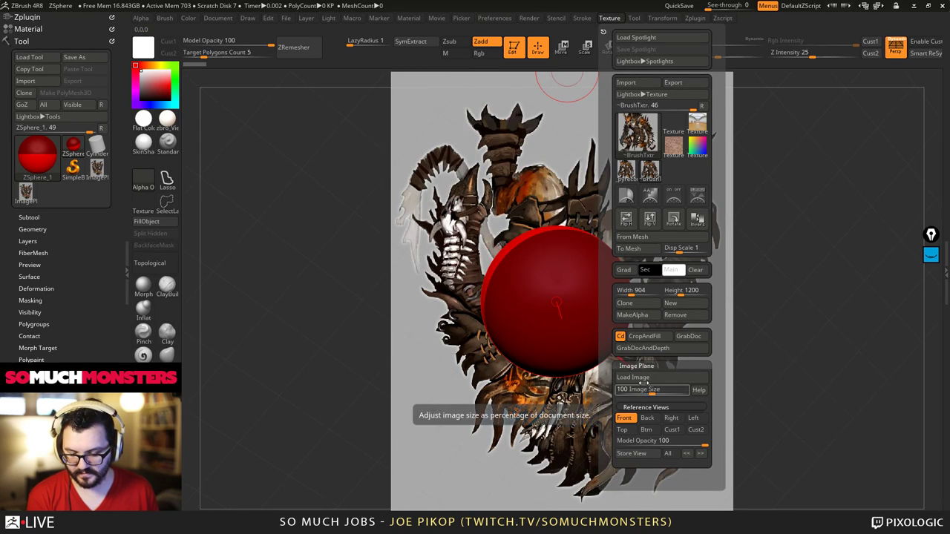
pyautogui.click(673, 120)
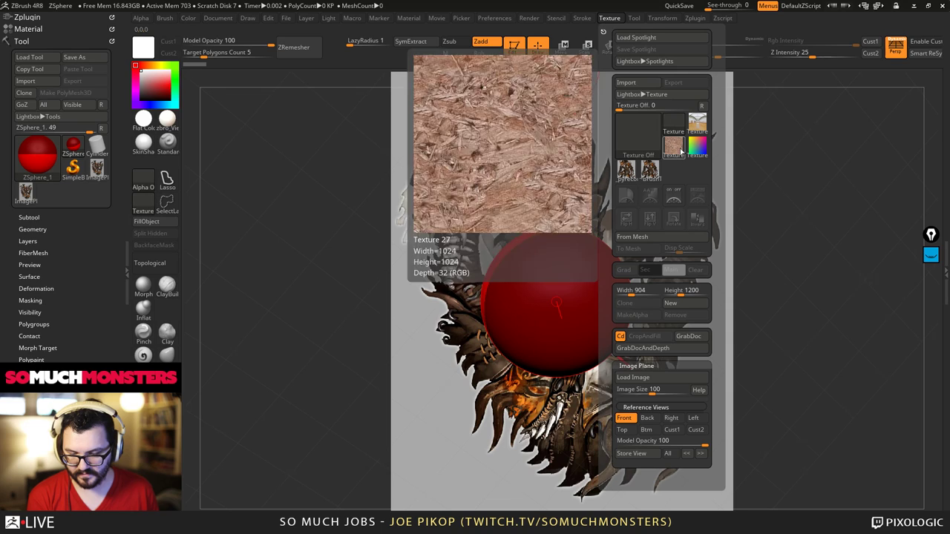
pyautogui.click(656, 369)
pyautogui.click(656, 366)
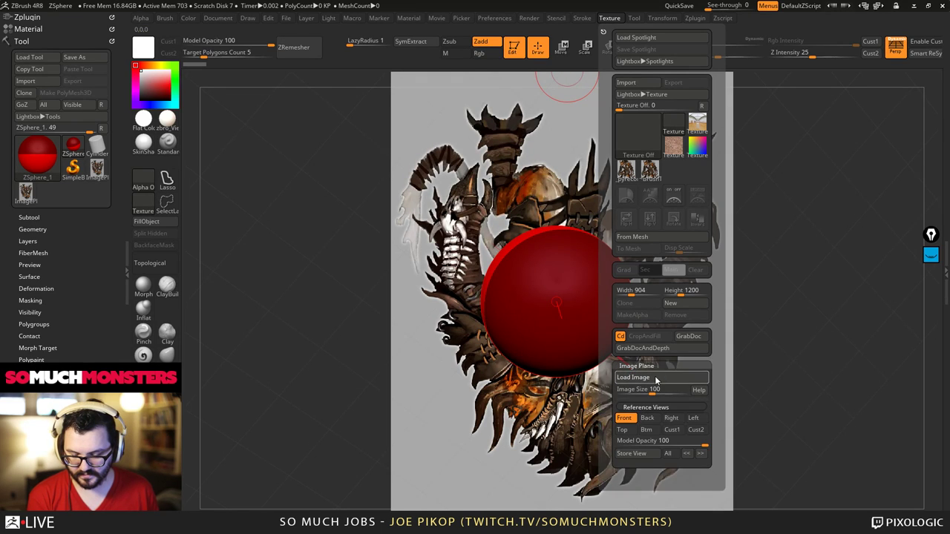
# - Set the file type to JPG and load the rotated _pyreconceptgrey.jpg from the Ref folder as the image plane
pyautogui.click(646, 377)
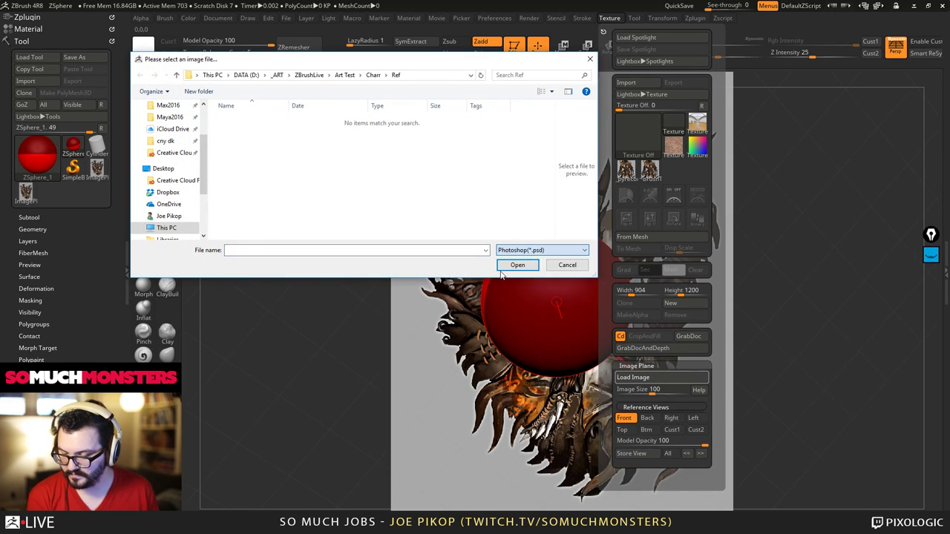
pyautogui.click(519, 250)
pyautogui.click(511, 269)
pyautogui.click(256, 131)
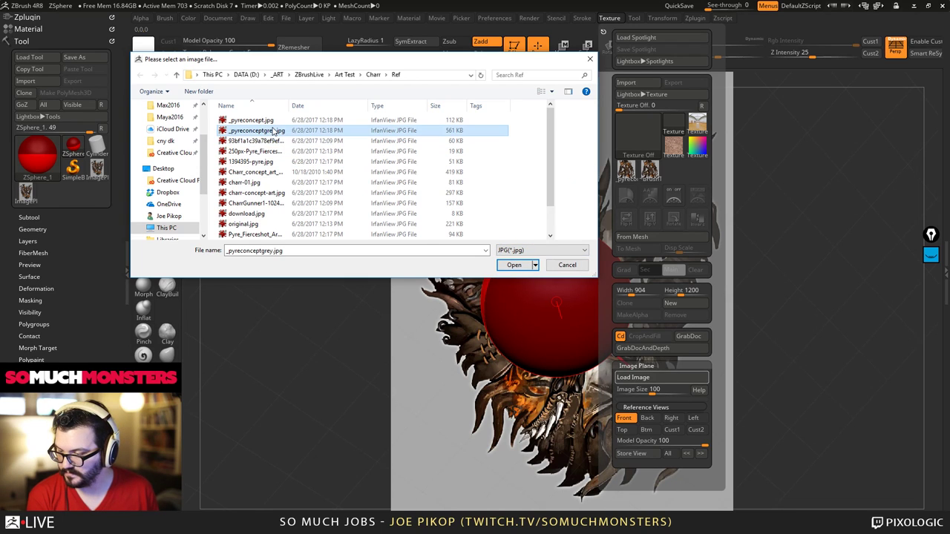
pyautogui.click(251, 120)
pyautogui.doubleClick(271, 130)
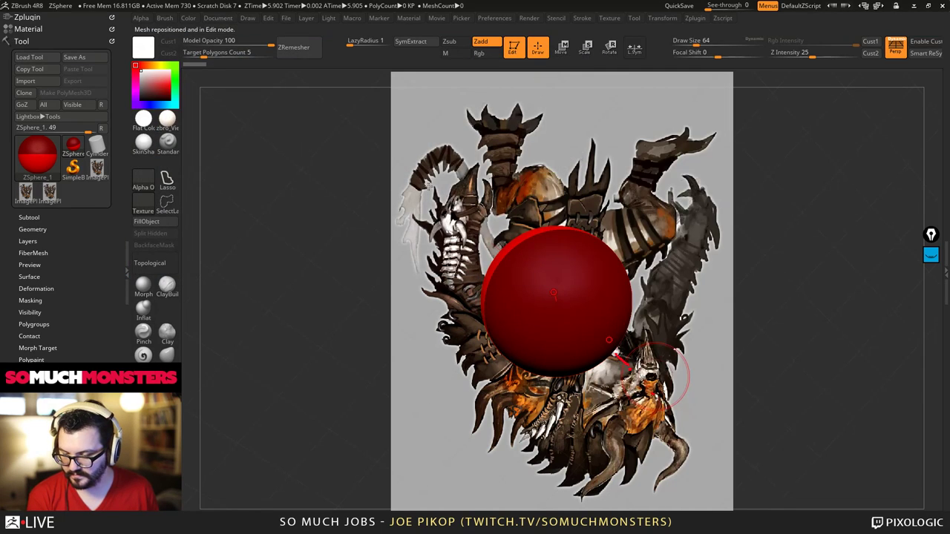
pyautogui.moveTo(583, 178); pyautogui.dragTo(928, 193)
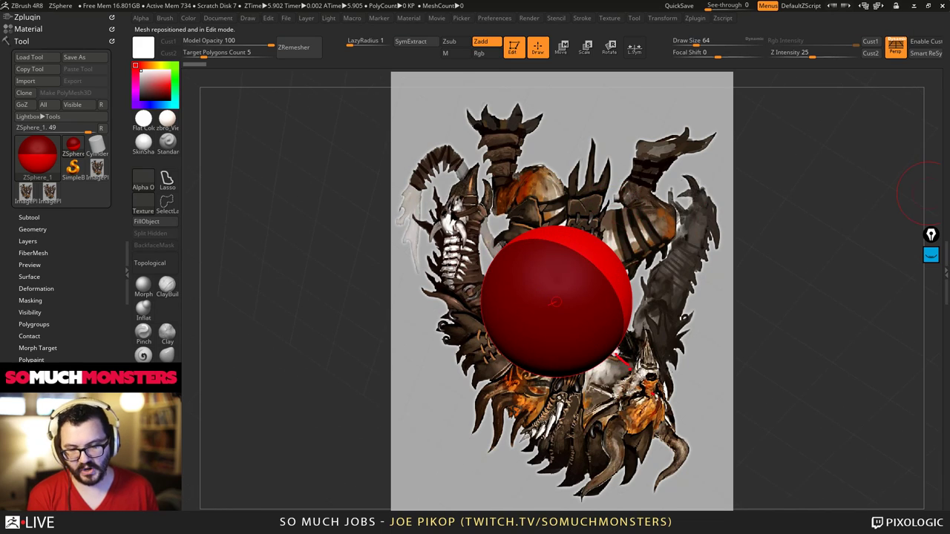
# - Restart ZBrush without saving the project and open the ZSphere project from the project library
pyautogui.click(941, 5)
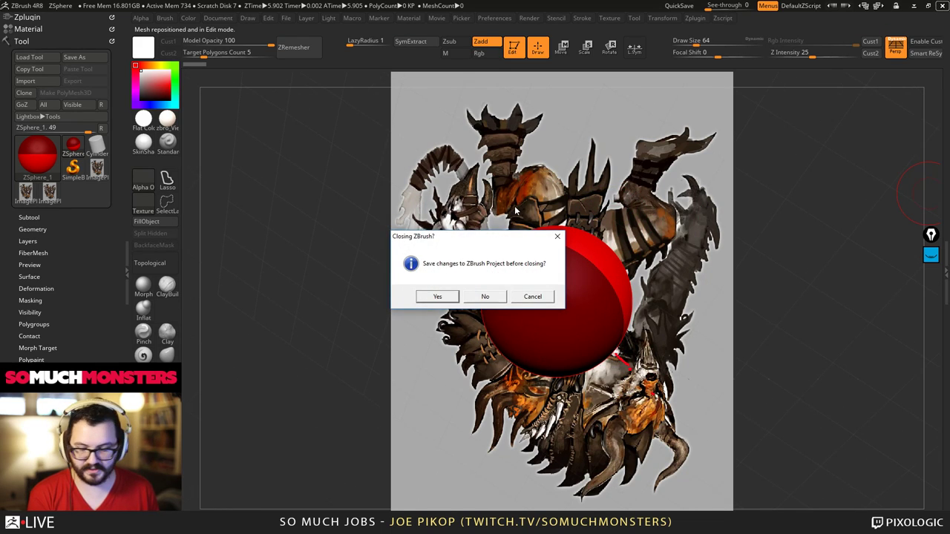
pyautogui.click(484, 296)
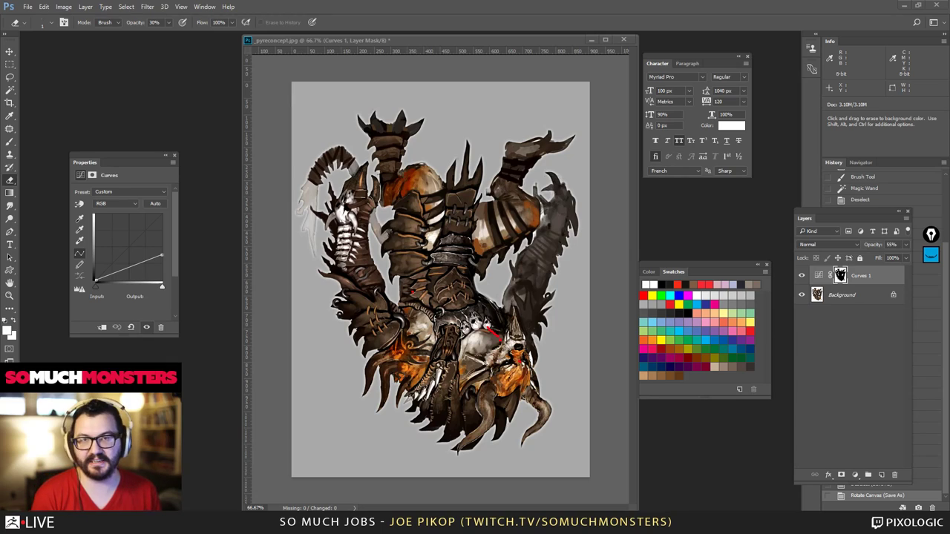
pyautogui.press('alt')
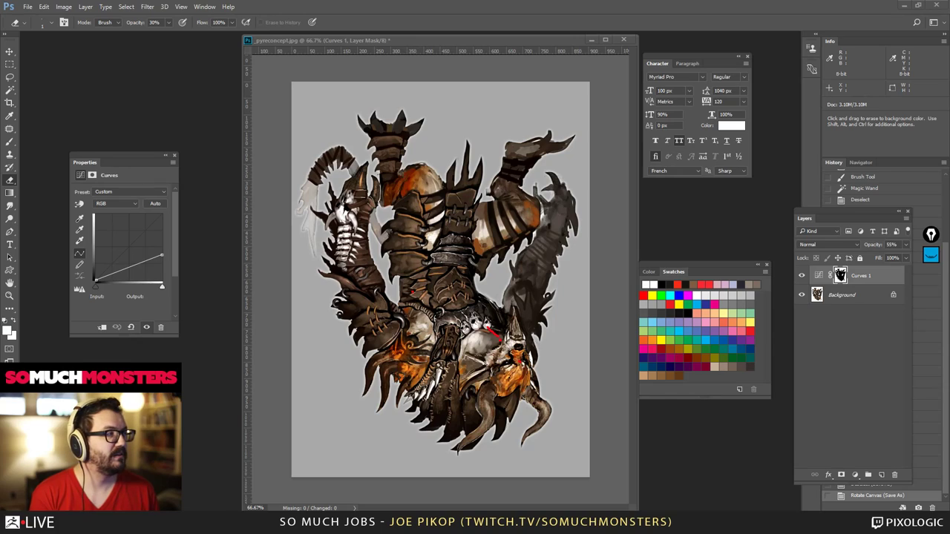
pyautogui.press('alt')
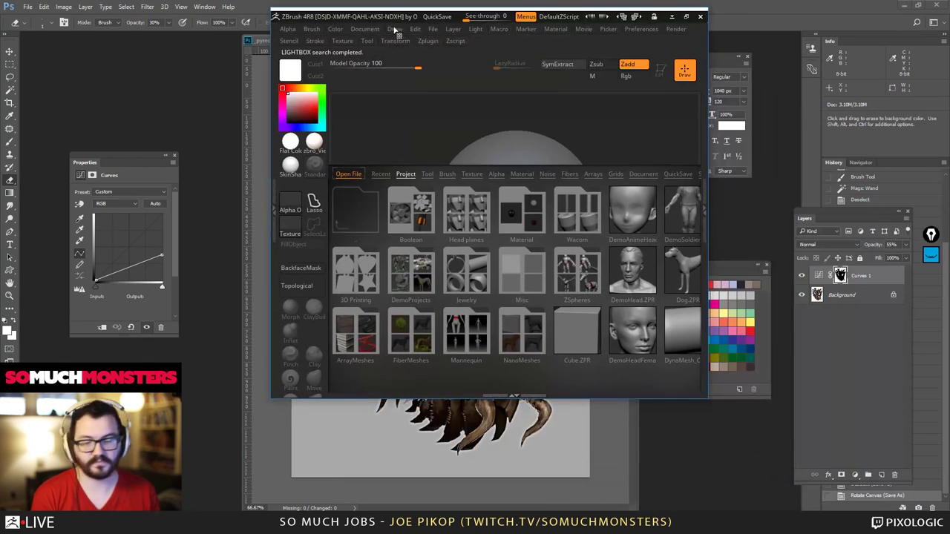
pyautogui.click(684, 17)
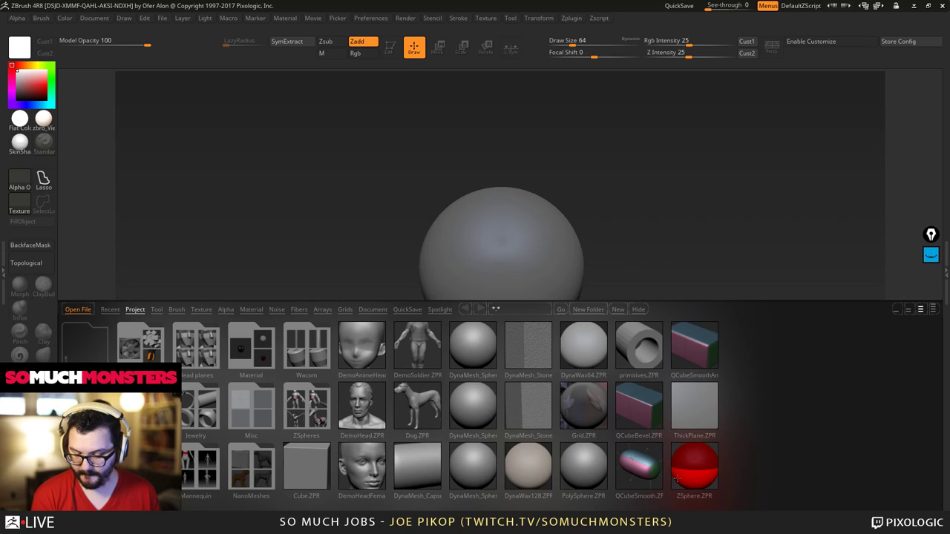
pyautogui.doubleClick(677, 479)
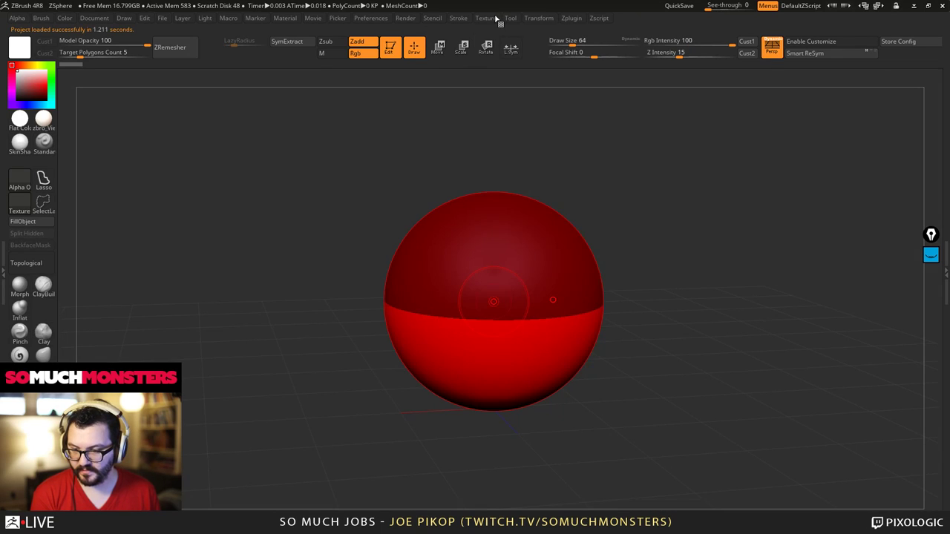
# - Load _pyreconceptgrey.jpg from D:\_ART\ZBrushLive\Art Test\Charr\Ref as the image plane behind the ZSphere
pyautogui.click(490, 17)
pyautogui.click(510, 341)
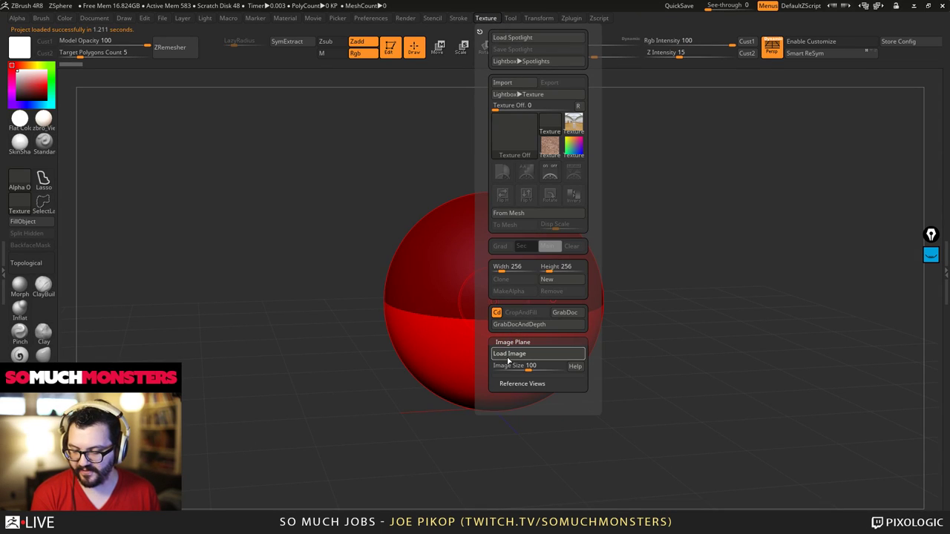
pyautogui.click(511, 353)
pyautogui.click(537, 253)
pyautogui.click(511, 267)
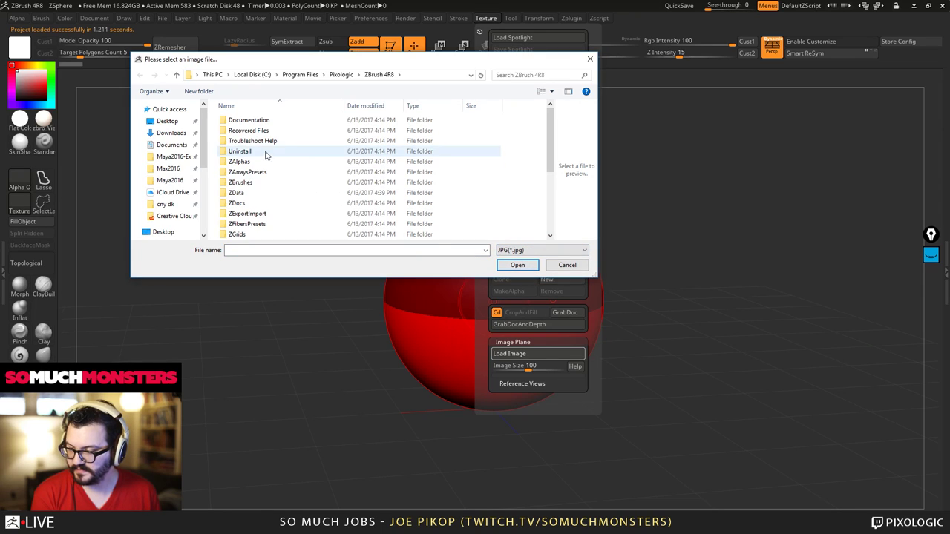
pyautogui.click(507, 249)
pyautogui.click(507, 250)
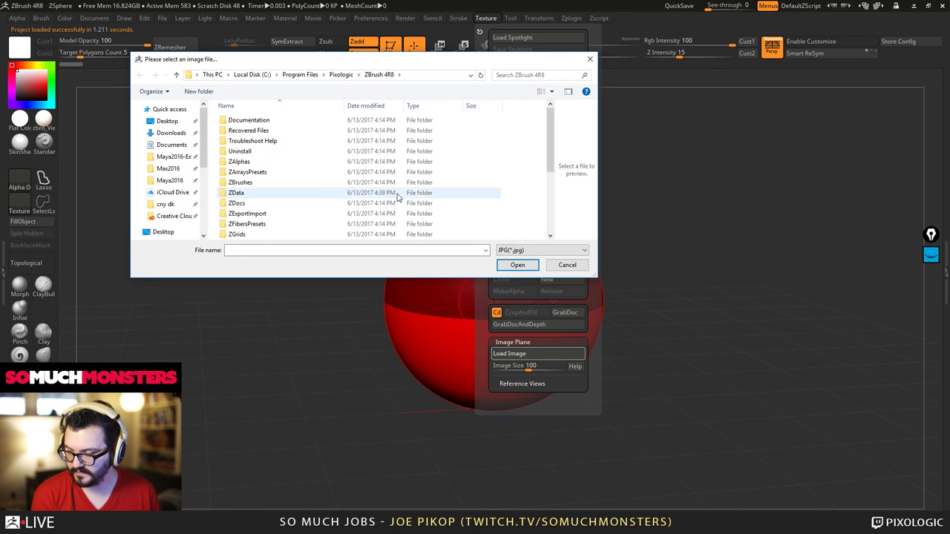
pyautogui.click(368, 250)
pyautogui.write('D:\\_ART\\ZBrushLive\\Art Test\\Charr\\Ref')
pyautogui.press('Return')
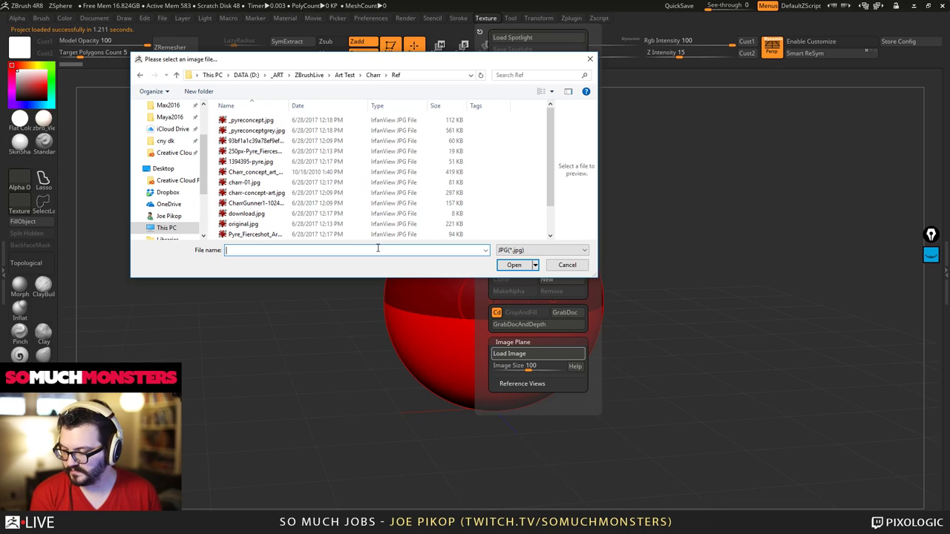
pyautogui.doubleClick(275, 131)
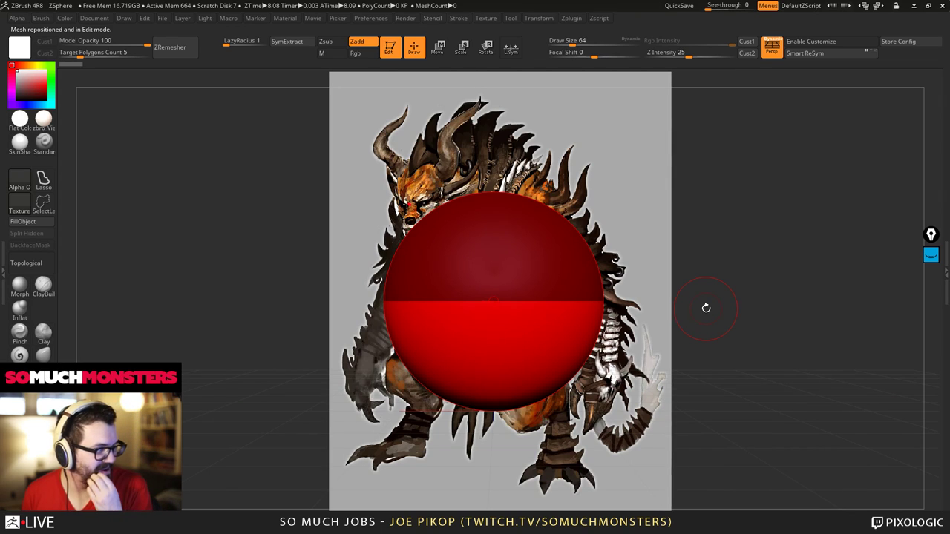
# - Scale the root ZSphere's view down over the concept's torso and grow a head ZSphere from its upper side
pyautogui.moveTo(460, 321)
pyautogui.mouseDown(button='right')
pyautogui.moveTo(442, 311)
pyautogui.moveTo(466, 331)
pyautogui.mouseUp(button='right')
pyautogui.moveTo(466, 330); pyautogui.dragTo(431, 300)
pyautogui.keyDown('ctrl'); pyautogui.moveTo(430, 298); pyautogui.dragTo(469, 279, button='right'); pyautogui.keyUp('ctrl')
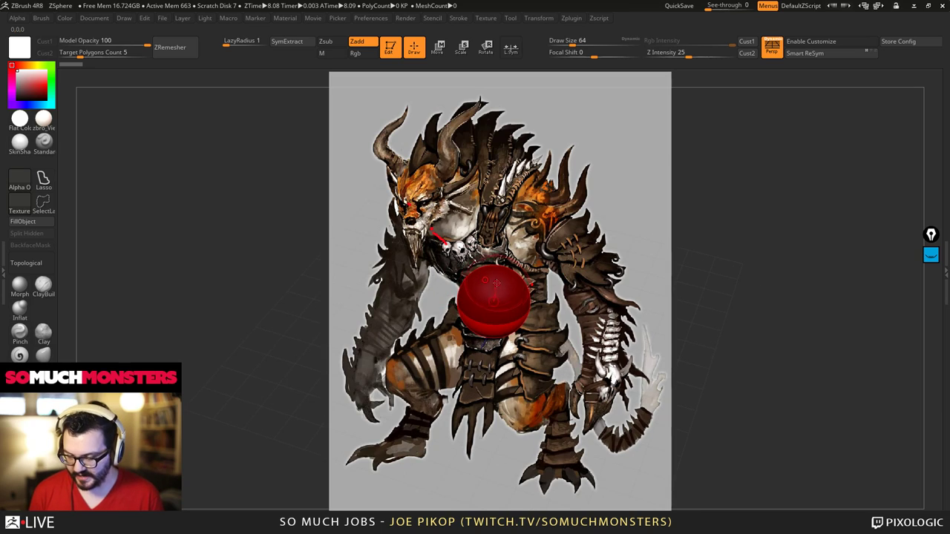
pyautogui.moveTo(496, 293)
pyautogui.mouseDown()
pyautogui.moveTo(502, 300)
pyautogui.moveTo(478, 279)
pyautogui.moveTo(493, 280)
pyautogui.mouseUp()
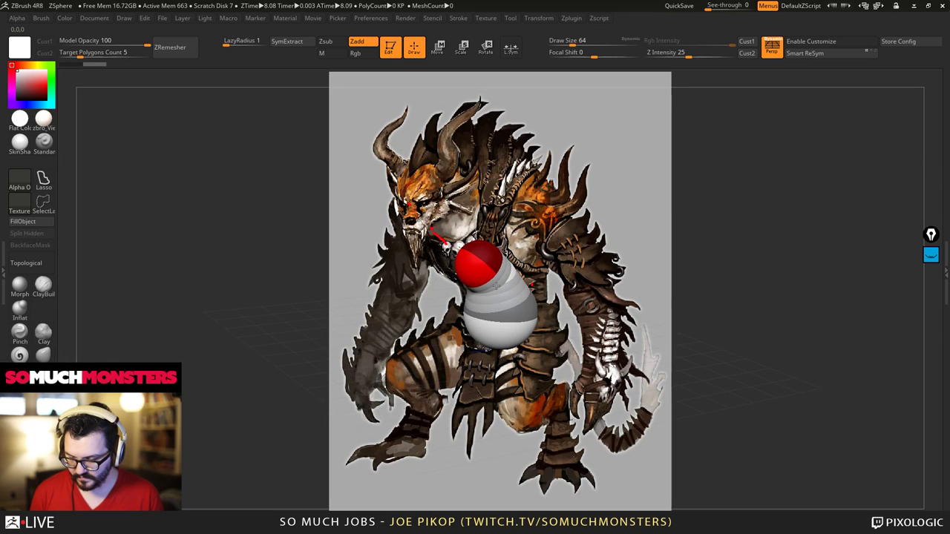
pyautogui.moveTo(497, 287); pyautogui.dragTo(522, 322, button='right')
pyautogui.moveTo(438, 276); pyautogui.dragTo(510, 278, button='right')
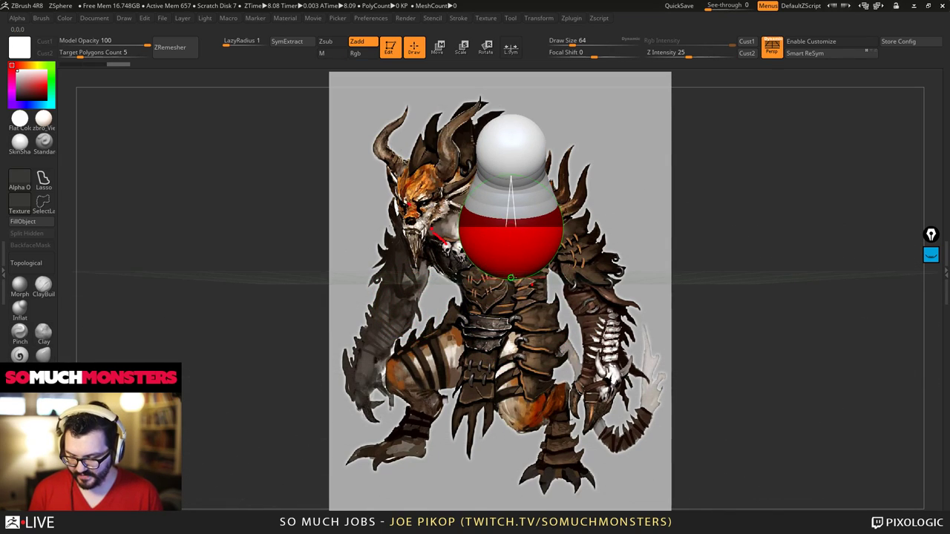
# - Add a pelvis ZSphere with mirrored hip spheres below the chest and a mirrored pair of shoulder spheres beside it
pyautogui.moveTo(511, 278)
pyautogui.mouseDown()
pyautogui.moveTo(519, 314)
pyautogui.moveTo(484, 307)
pyautogui.mouseUp()
pyautogui.hotkey('ctrl', 'z')
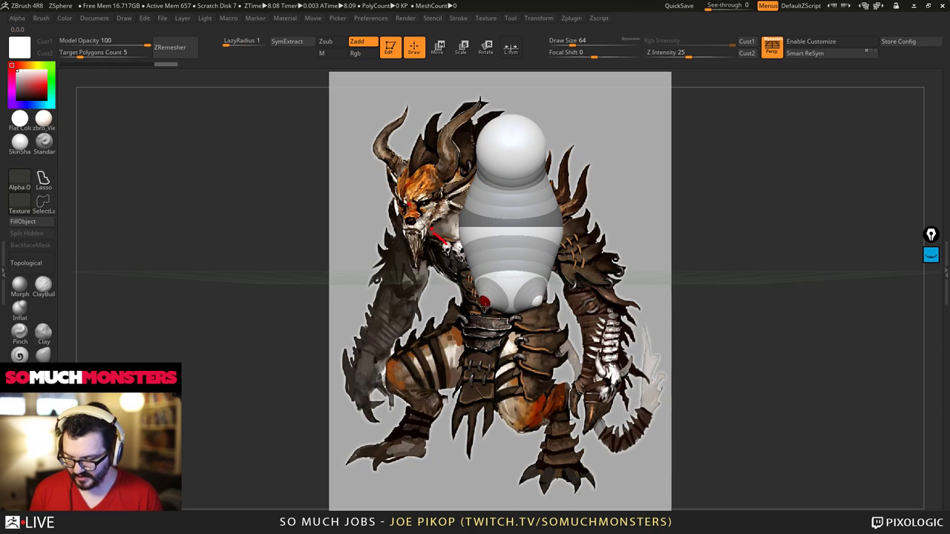
pyautogui.moveTo(430, 221)
pyautogui.mouseDown()
pyautogui.moveTo(475, 218)
pyautogui.moveTo(480, 224)
pyautogui.moveTo(457, 223)
pyautogui.moveTo(457, 250)
pyautogui.mouseUp()
pyautogui.moveTo(668, 236); pyautogui.dragTo(611, 233)
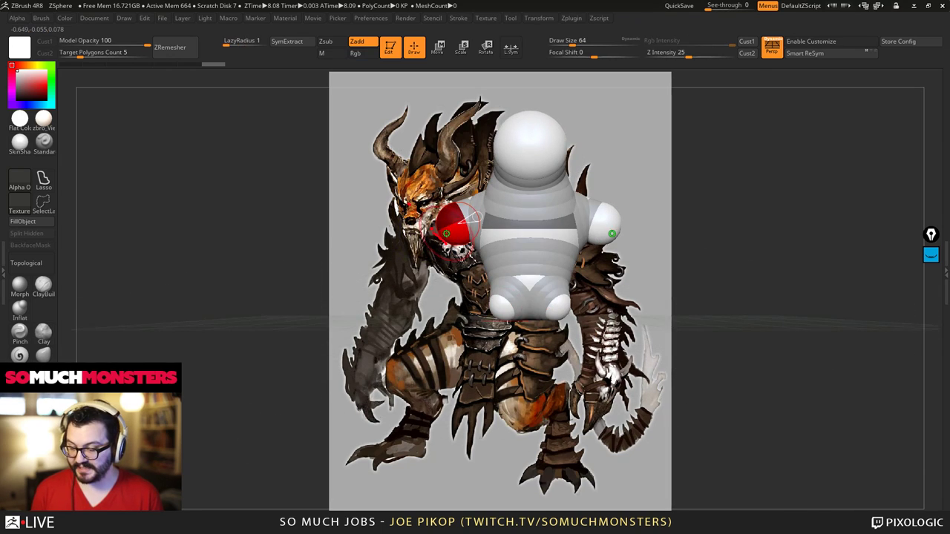
# - Extend mirrored arms downward from the shoulder ZSpheres and lengthen the torso by lowering the pelvis
pyautogui.moveTo(449, 225)
pyautogui.mouseDown()
pyautogui.moveTo(411, 226)
pyautogui.moveTo(423, 275)
pyautogui.moveTo(376, 339)
pyautogui.moveTo(369, 379)
pyautogui.mouseUp()
pyautogui.hotkey('ctrl', 'z')
pyautogui.press('w')
pyautogui.keyDown('shift'); pyautogui.moveTo(445, 334); pyautogui.dragTo(420, 286); pyautogui.keyUp('shift')
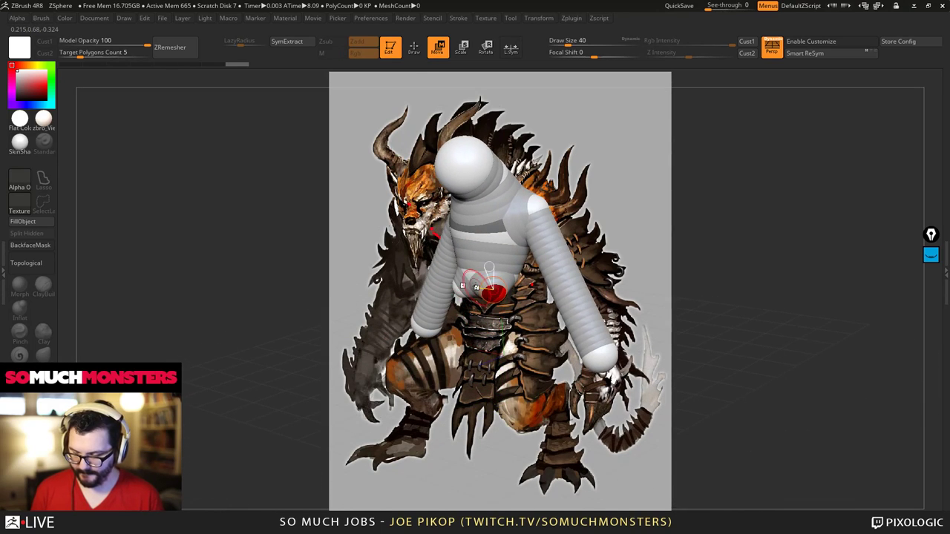
pyautogui.moveTo(511, 293); pyautogui.dragTo(530, 343)
pyautogui.moveTo(545, 338); pyautogui.dragTo(568, 373, button='right')
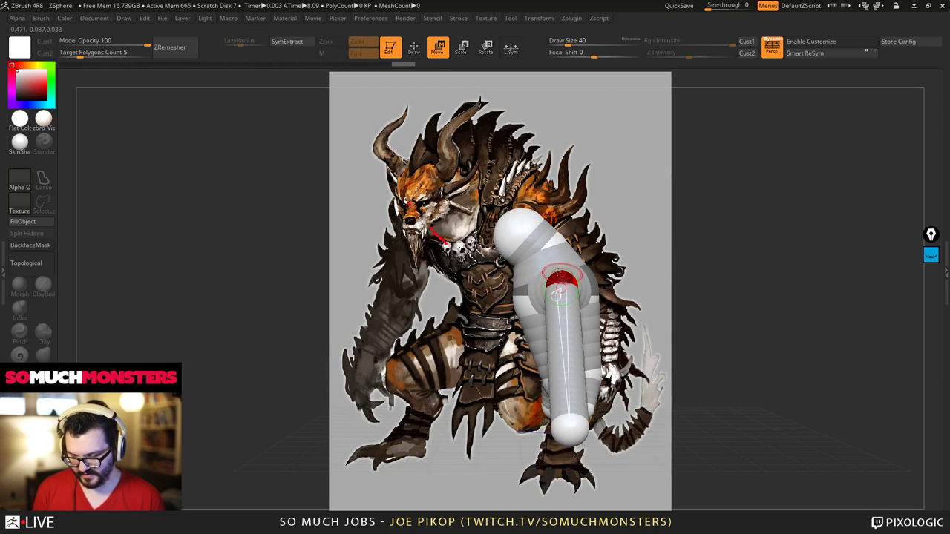
pyautogui.keyDown('ctrl'); pyautogui.moveTo(552, 250); pyautogui.dragTo(434, 250, button='right'); pyautogui.keyUp('ctrl')
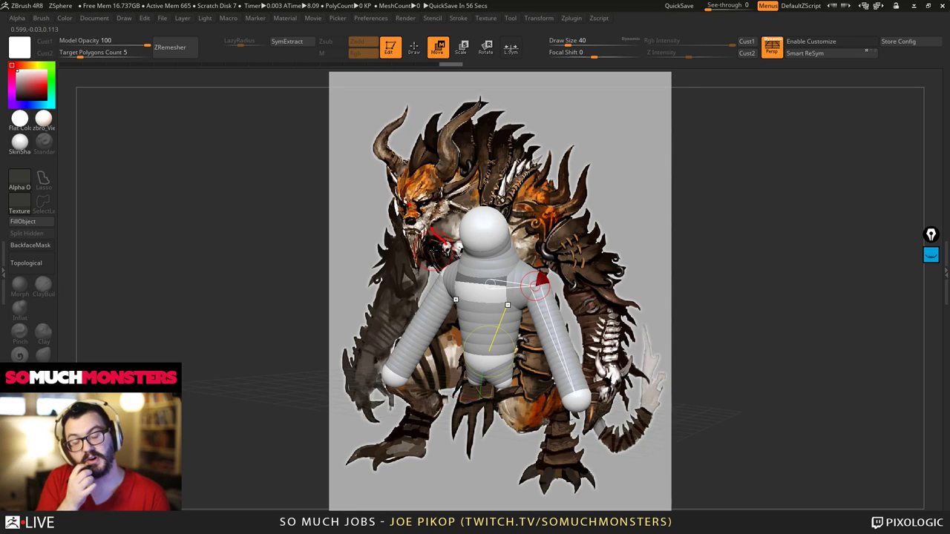
# - Preview the adaptive skin of the ZSphere figure and return to the ZSphere display
pyautogui.press('a')
pyautogui.moveTo(434, 250); pyautogui.dragTo(568, 332, button='right')
pyautogui.press('a')
# - Undo recent ZSphere moves and readjust the shoulder ZSpheres on the torso
pyautogui.hotkey('ctrl', 'z')
pyautogui.hotkey('ctrl', 'z')
pyautogui.hotkey('ctrl', 'z')
pyautogui.hotkey('ctrl', 'z')
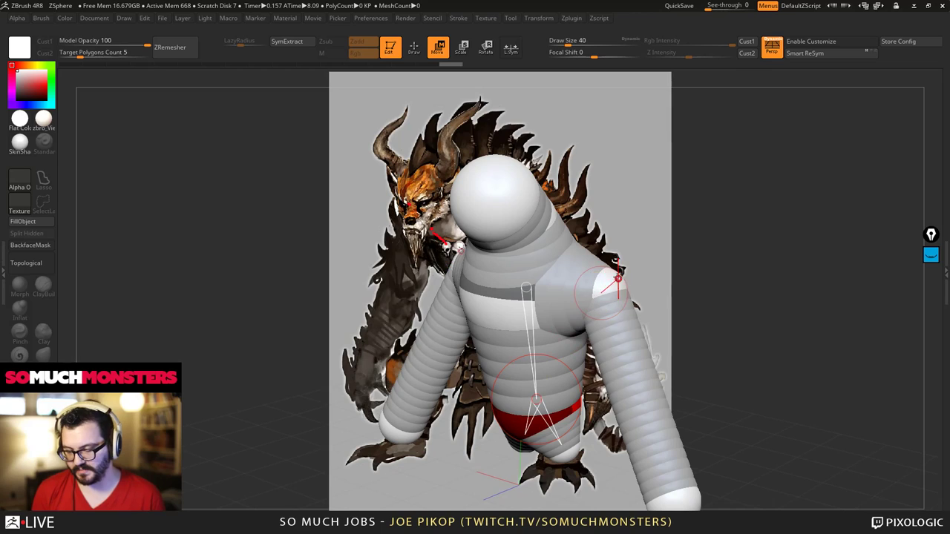
pyautogui.hotkey('ctrl', 'z')
pyautogui.hotkey('ctrl', 'z')
pyautogui.hotkey('ctrl', 'z')
pyautogui.hotkey('ctrl', 'z')
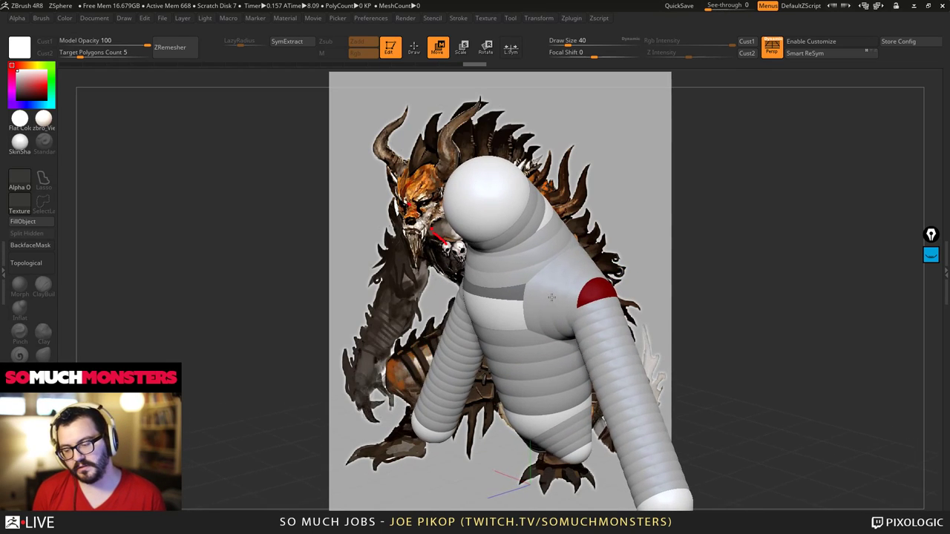
pyautogui.hotkey('ctrl', 'z')
pyautogui.hotkey('ctrl', 'z')
pyautogui.hotkey('ctrl', 'z')
pyautogui.hotkey('ctrl', 'z')
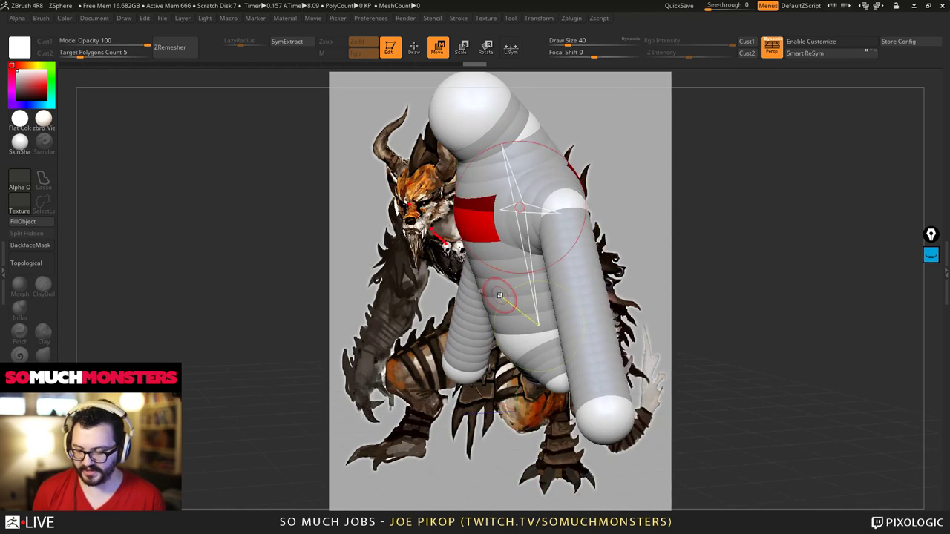
pyautogui.hotkey('ctrl', 'z')
pyautogui.hotkey('ctrl', 'z')
# - Extend two straight mirrored legs downward from the hip ZSpheres
pyautogui.press('q')
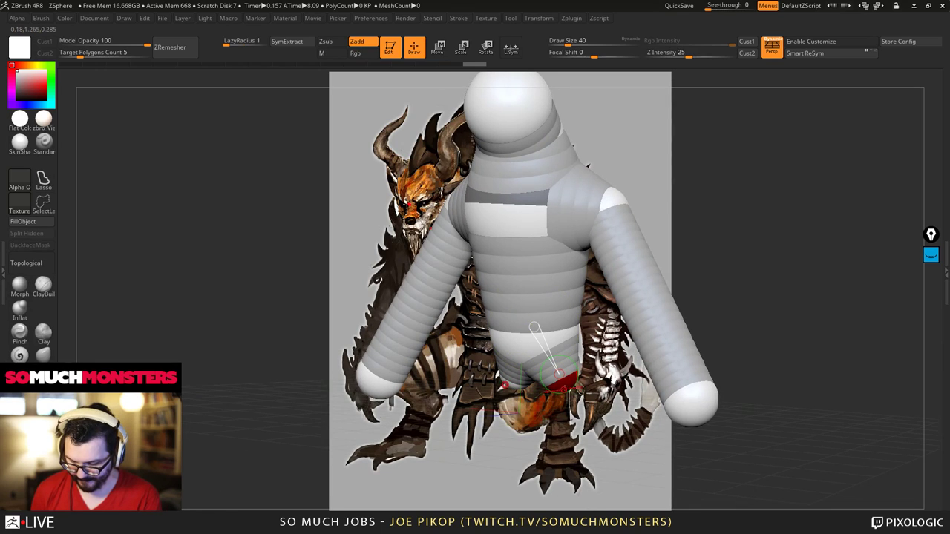
pyautogui.press('w')
pyautogui.moveTo(564, 393); pyautogui.dragTo(600, 498)
pyautogui.keyDown('shift'); pyautogui.moveTo(600, 499); pyautogui.dragTo(505, 380, button='right'); pyautogui.keyUp('shift')
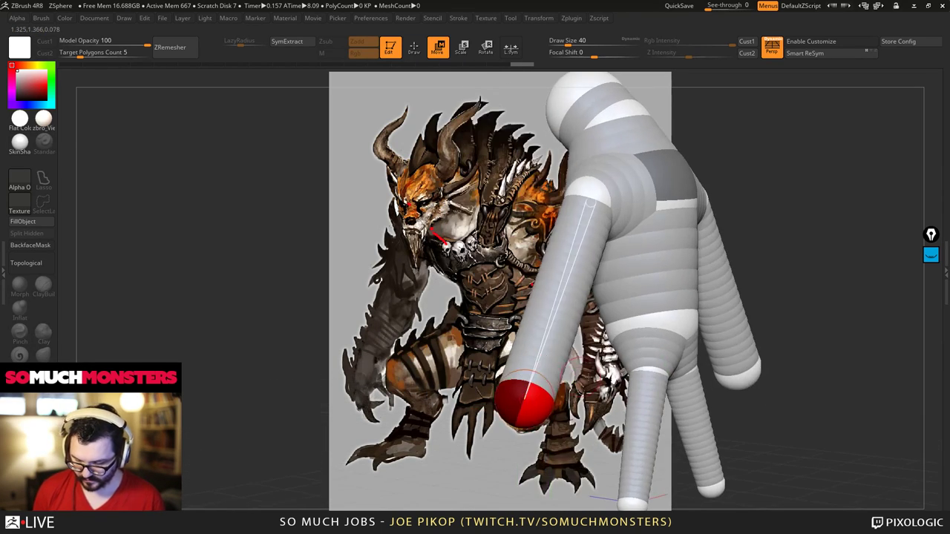
pyautogui.moveTo(650, 364); pyautogui.dragTo(631, 334)
pyautogui.moveTo(631, 334); pyautogui.dragTo(654, 319, button='right')
pyautogui.keyDown('ctrl'); pyautogui.moveTo(631, 371); pyautogui.dragTo(569, 414, button='right'); pyautogui.keyUp('ctrl')
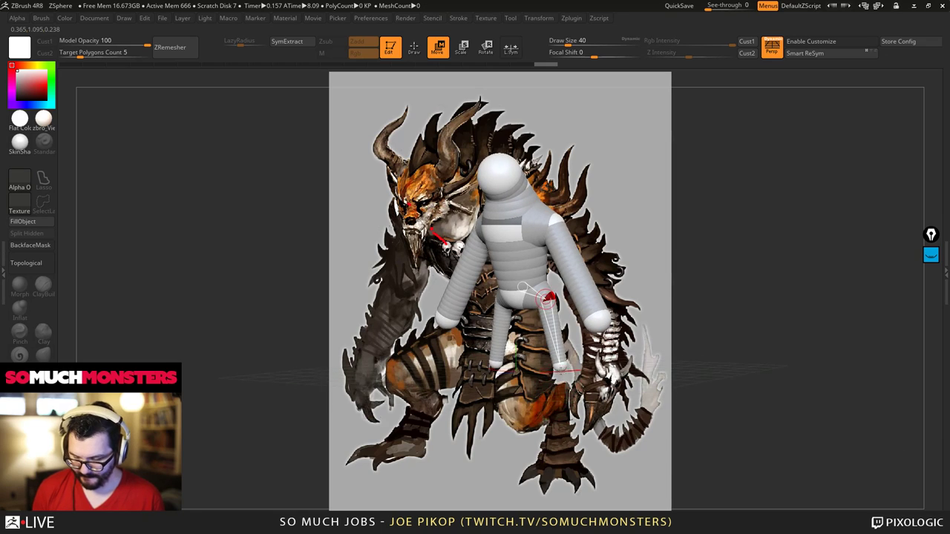
# - Lengthen both legs and insert a knee ZSphere midway along each one
pyautogui.moveTo(559, 365); pyautogui.dragTo(568, 424)
pyautogui.press('q')
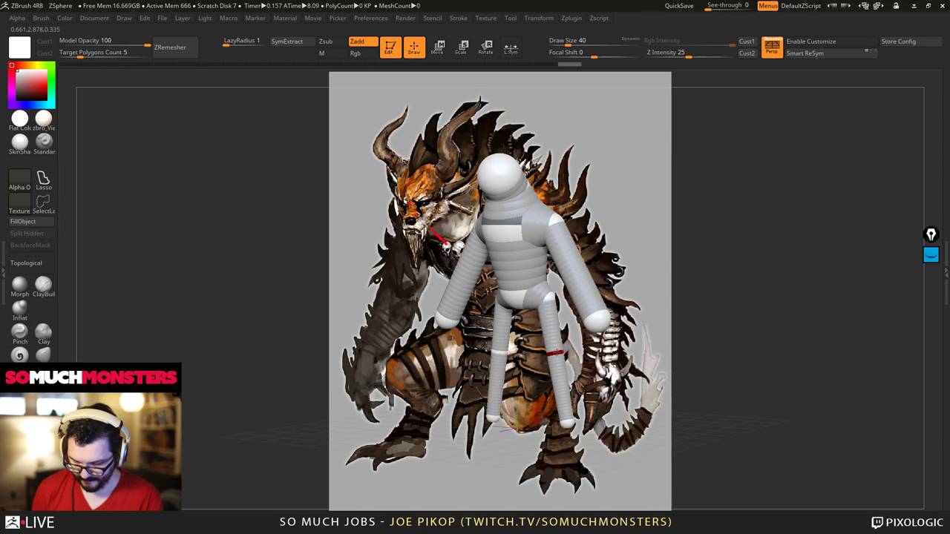
pyautogui.hotkey('ctrl', 'z')
pyautogui.hotkey('ctrl', 'z')
pyautogui.hotkey('ctrl', 'z')
pyautogui.hotkey('ctrl', 'z')
# - Bend the knees forward, insert hock ZSpheres in the lower legs and pull them backward for a digitigrade stance
pyautogui.press('w')
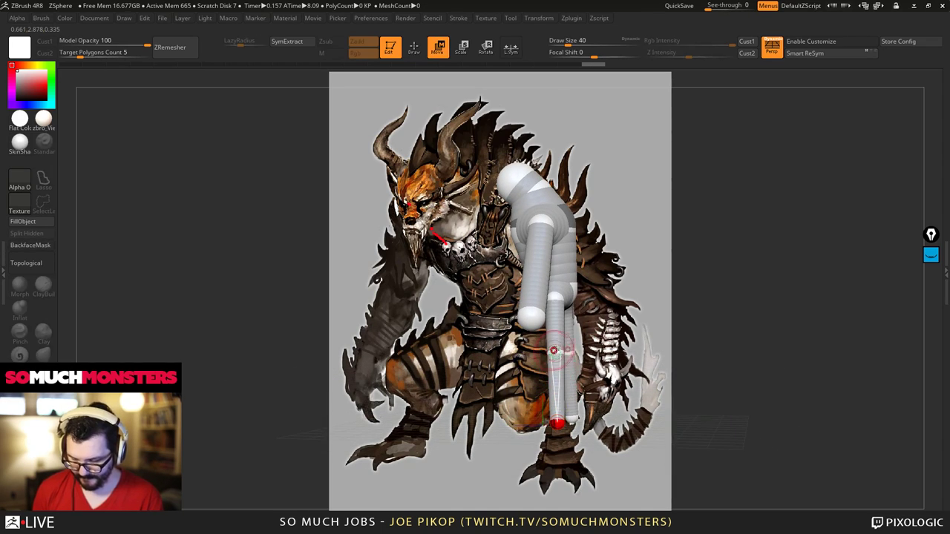
pyautogui.press('q')
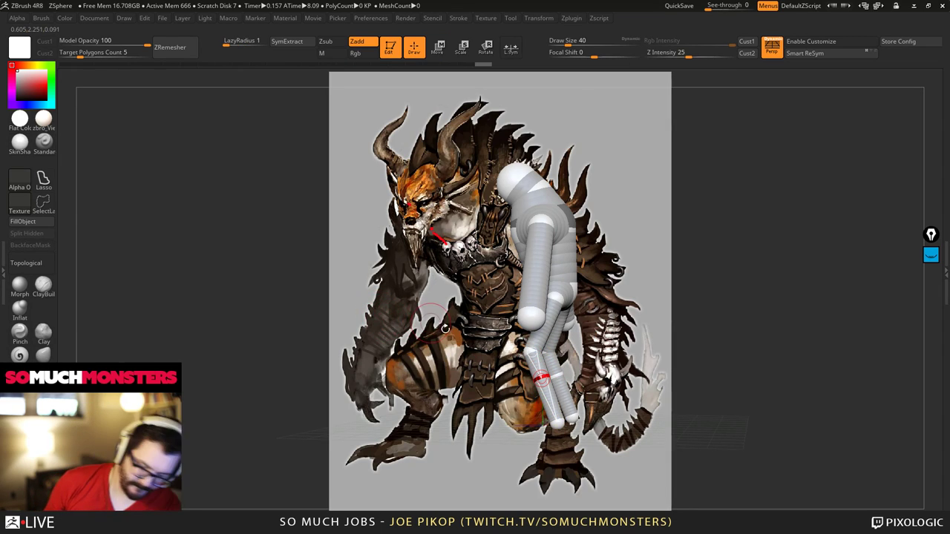
pyautogui.press('w')
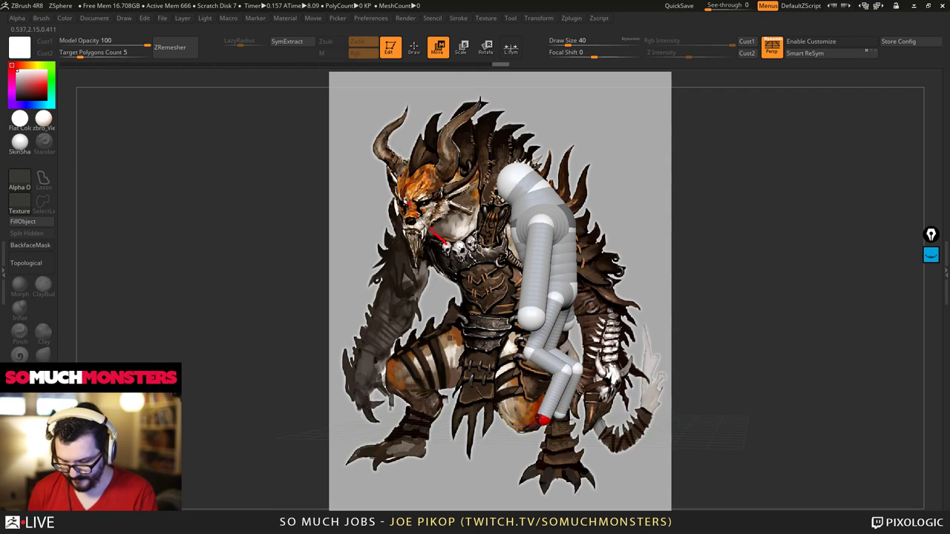
# - Shift the pelvis ZSphere backward and the head ZSphere forward and down to hunch the figure's spine
pyautogui.moveTo(527, 404); pyautogui.dragTo(660, 392)
pyautogui.keyDown('alt'); pyautogui.moveTo(516, 371); pyautogui.dragTo(505, 332); pyautogui.keyUp('alt')
pyautogui.press('f')
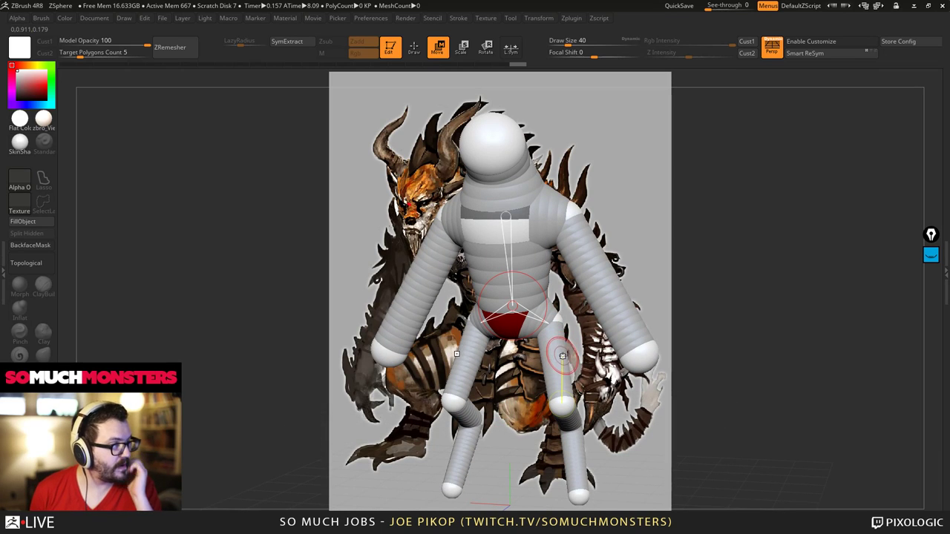
pyautogui.moveTo(566, 360); pyautogui.dragTo(568, 328, button='right')
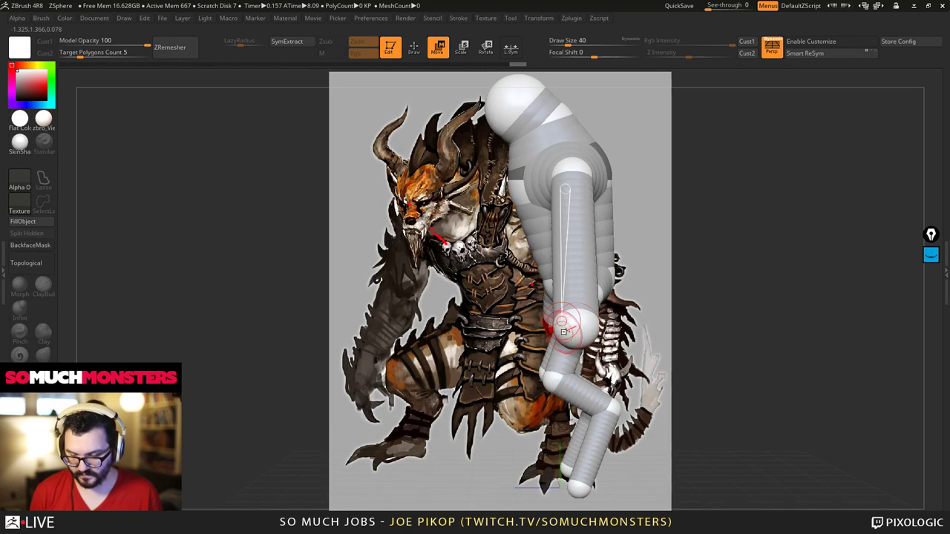
pyautogui.moveTo(598, 270); pyautogui.dragTo(622, 276)
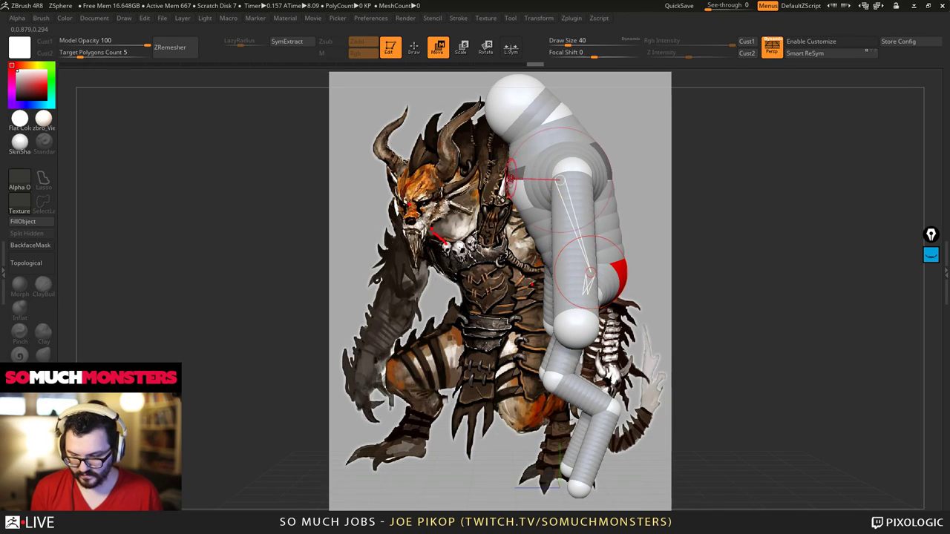
pyautogui.moveTo(518, 192); pyautogui.dragTo(514, 193)
pyautogui.moveTo(543, 108); pyautogui.dragTo(479, 160)
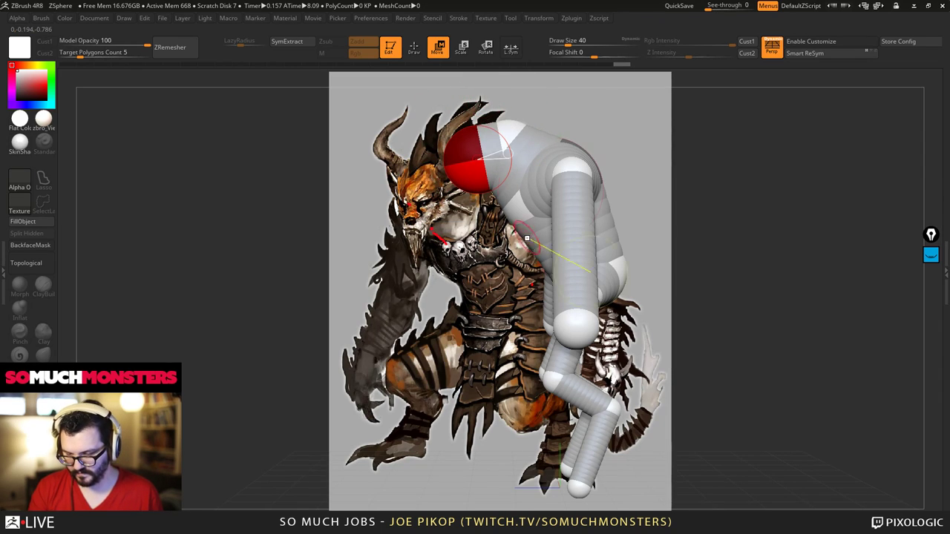
# - Insert an elbow ZSphere midway along each arm and bend the arms with the elbows back and hands forward
pyautogui.press('q')
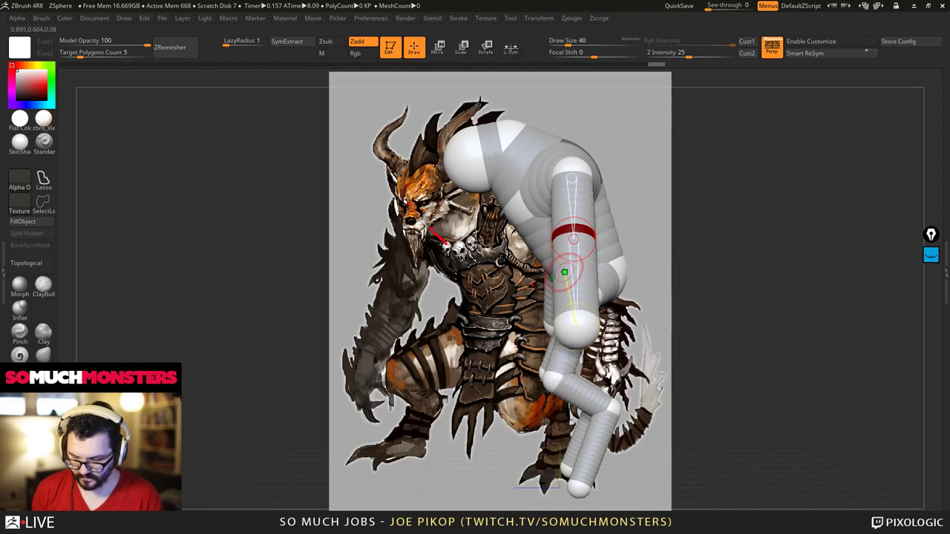
pyautogui.press('w')
pyautogui.press('e')
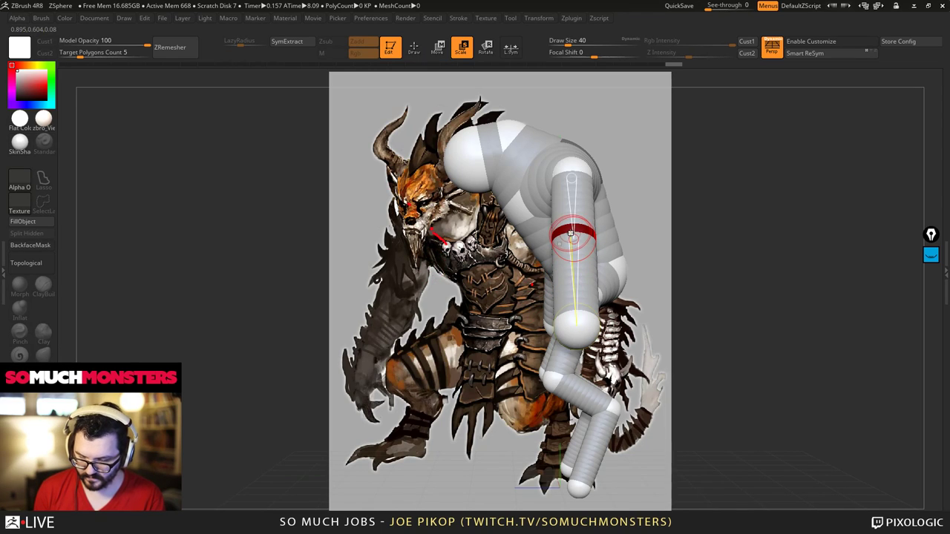
pyautogui.press('r')
pyautogui.press('e')
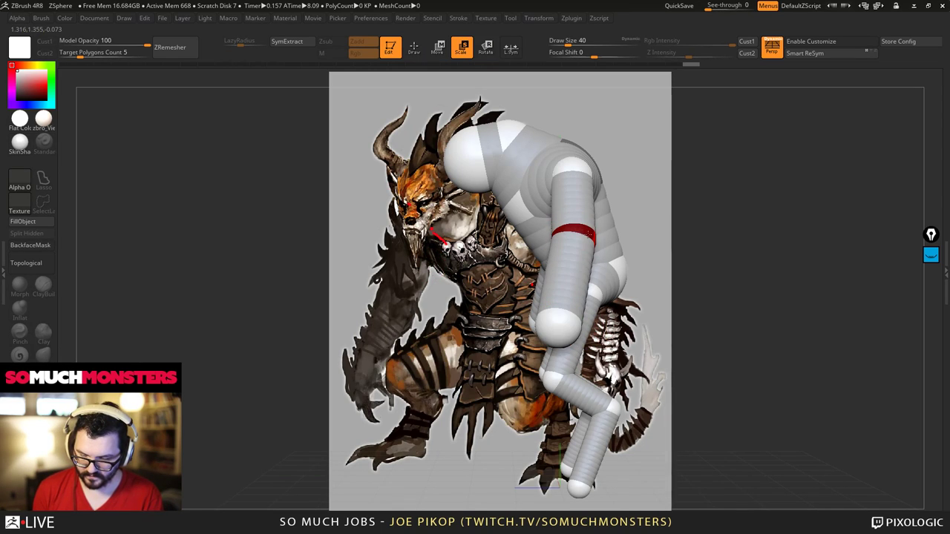
pyautogui.press('w')
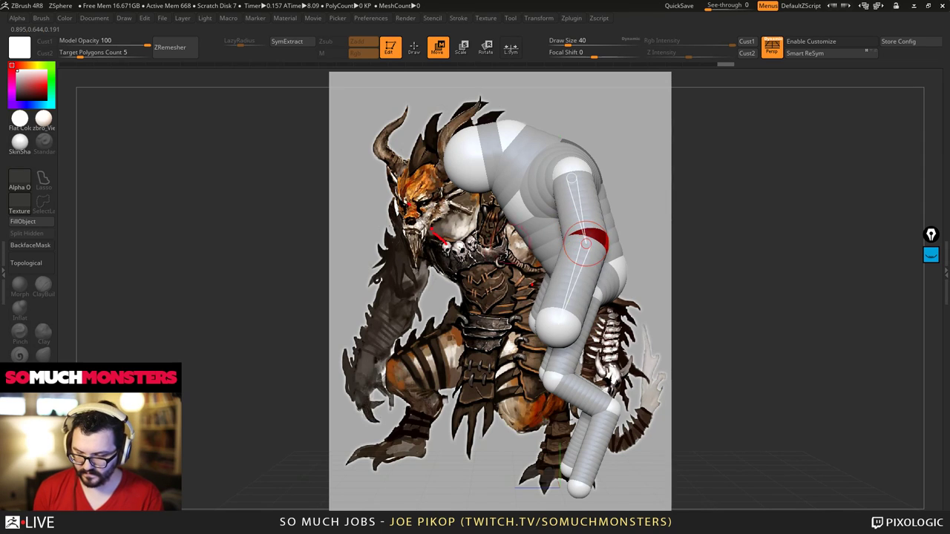
# - Compare the ZSphere figure's pose and proportions with the Charr concept from the front and three-quarter views
pyautogui.keyDown('shift'); pyautogui.moveTo(223, 208); pyautogui.dragTo(331, 196); pyautogui.keyUp('shift')
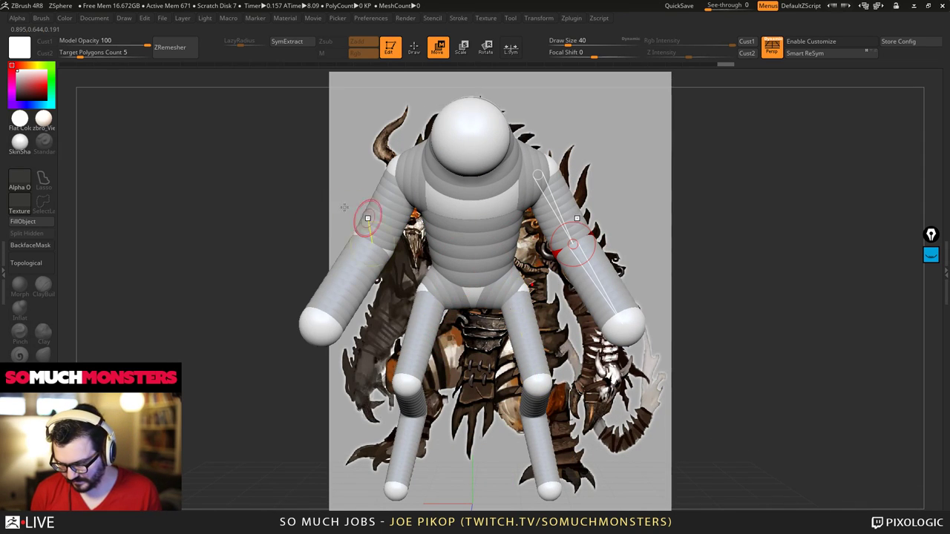
pyautogui.moveTo(471, 290); pyautogui.dragTo(516, 245, button='right')
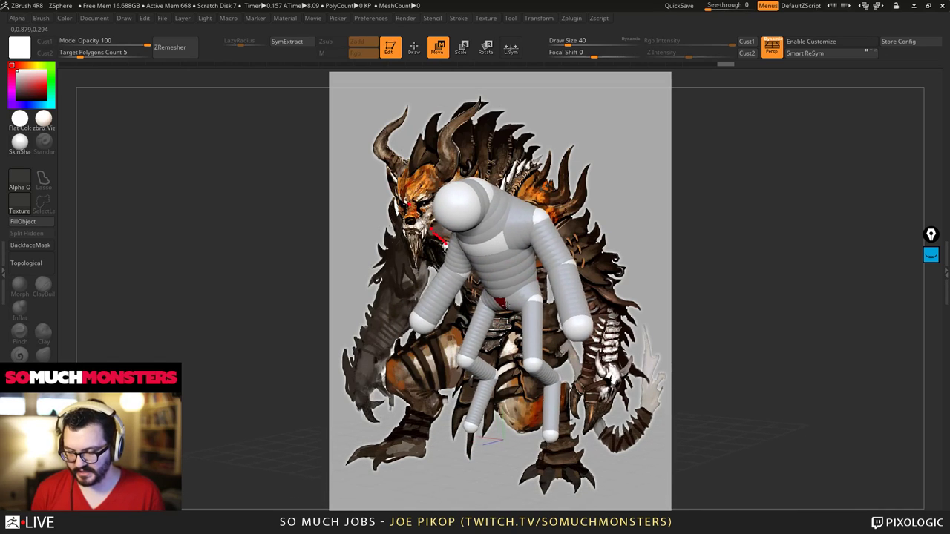
pyautogui.keyDown('ctrl'); pyautogui.moveTo(505, 304); pyautogui.dragTo(506, 307, button='right'); pyautogui.keyUp('ctrl')
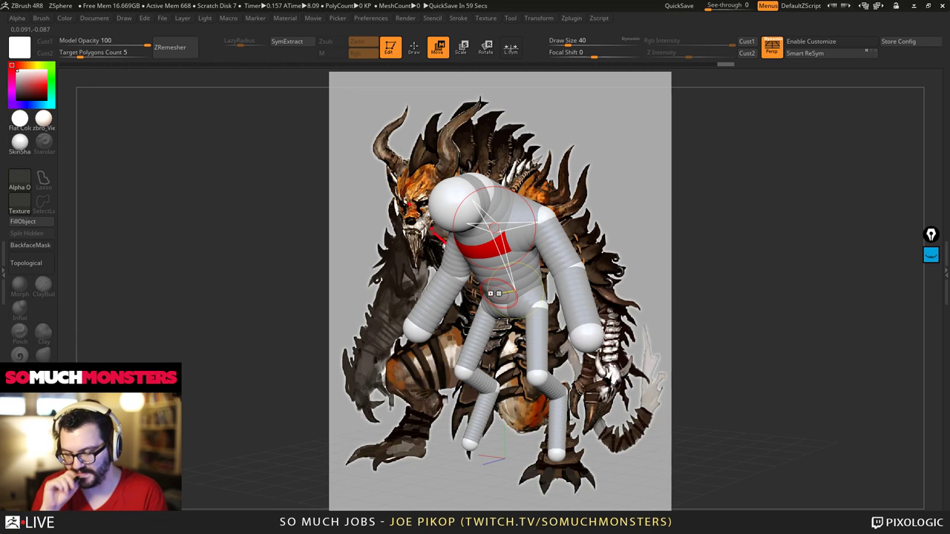
pyautogui.keyDown('alt'); pyautogui.moveTo(508, 301); pyautogui.dragTo(490, 159, button='right'); pyautogui.keyUp('alt')
pyautogui.keyDown('alt'); pyautogui.moveTo(496, 267); pyautogui.dragTo(488, 317, button='right'); pyautogui.keyUp('alt')
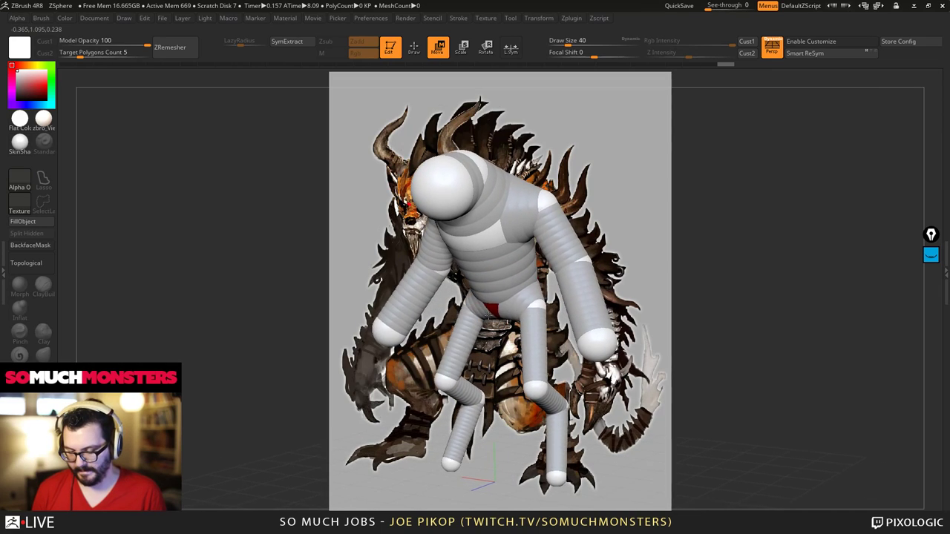
# - Line up the three-quarter view of the figure with the Charr concept and examine the document's custom view options
pyautogui.moveTo(490, 315); pyautogui.dragTo(489, 312)
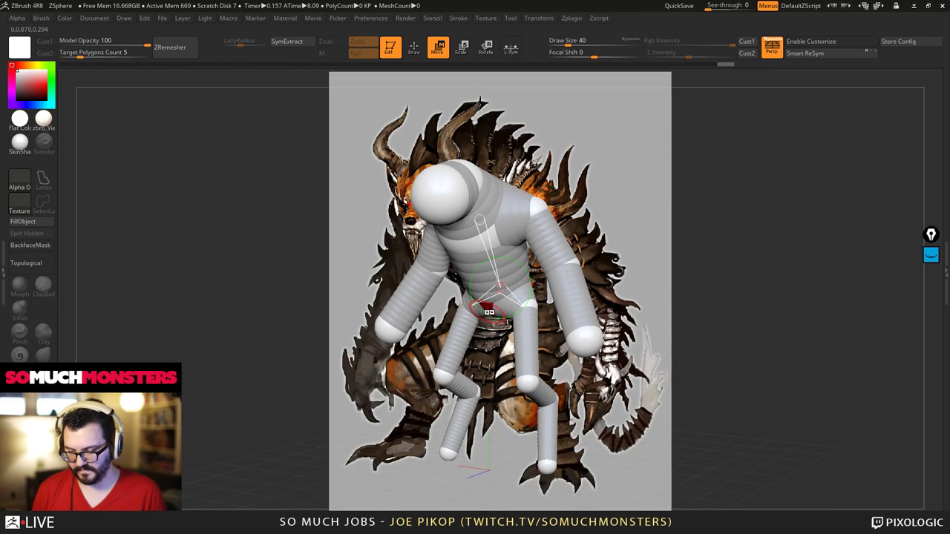
pyautogui.keyDown('alt'); pyautogui.moveTo(489, 311); pyautogui.dragTo(490, 310, button='right'); pyautogui.keyUp('alt')
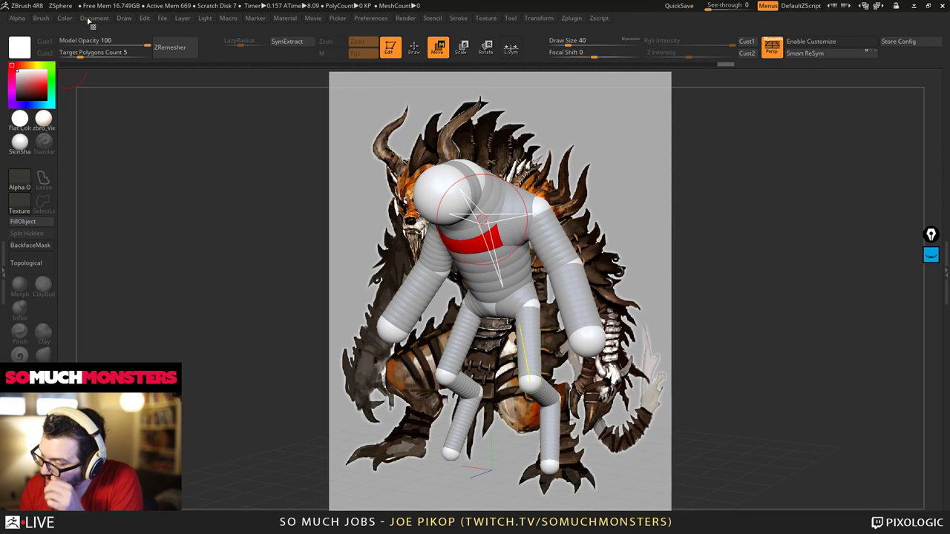
pyautogui.click(65, 18)
pyautogui.click(94, 18)
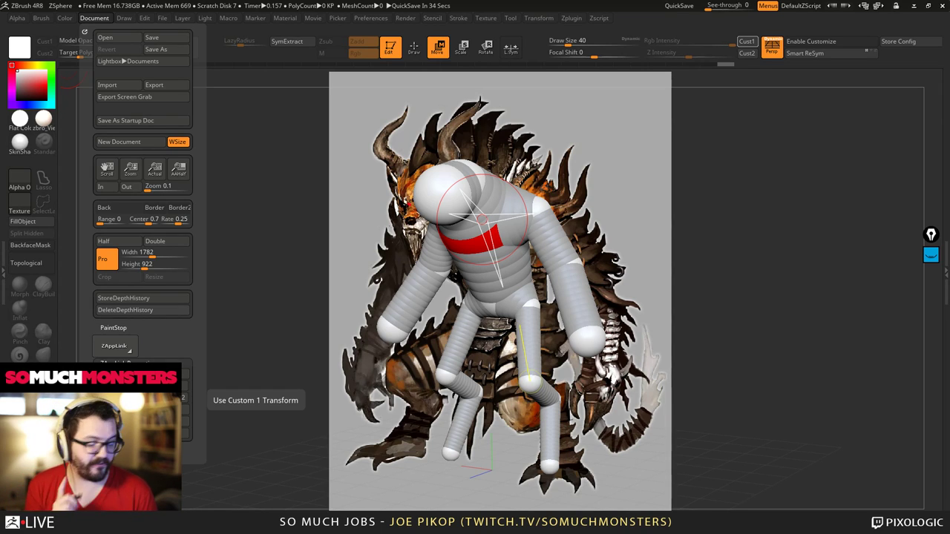
# - Lower the hands, widen the elbows and shoulders, and raise the chest, head and neck ZSpheres to match the concept's hunched upper body
pyautogui.click(585, 339)
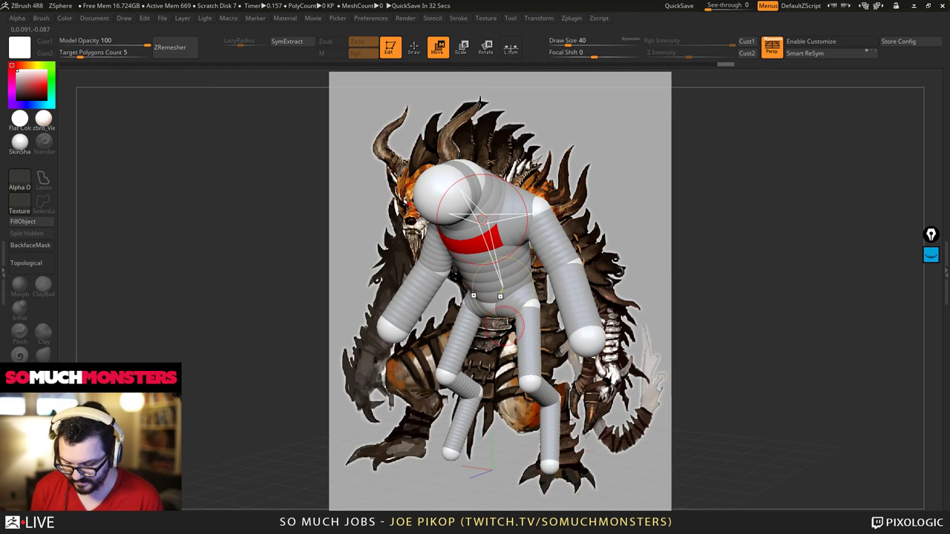
pyautogui.moveTo(585, 340); pyautogui.dragTo(593, 381)
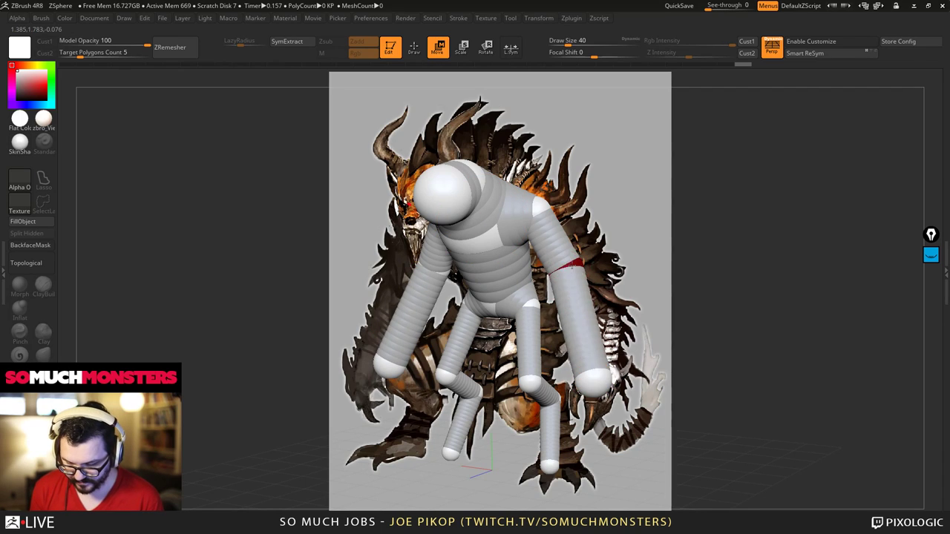
pyautogui.moveTo(568, 265); pyautogui.dragTo(589, 276)
pyautogui.moveTo(542, 208); pyautogui.dragTo(548, 214)
pyautogui.moveTo(470, 235); pyautogui.dragTo(486, 222)
pyautogui.moveTo(438, 200); pyautogui.dragTo(426, 196)
pyautogui.moveTo(472, 174); pyautogui.dragTo(472, 165)
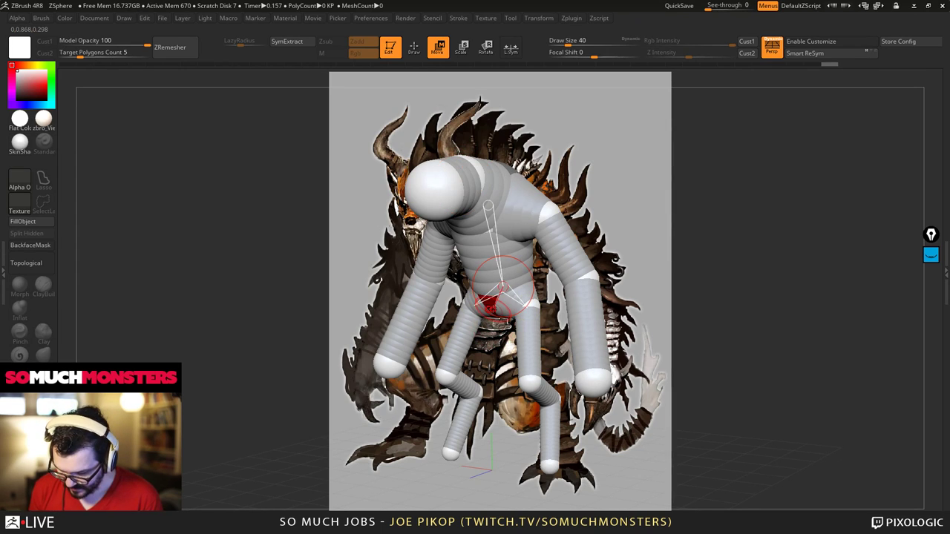
# - Lower the pelvis and hips, drop the knees, and shift the hocks and feet outward for a deeper crouch
pyautogui.moveTo(491, 311); pyautogui.dragTo(536, 322)
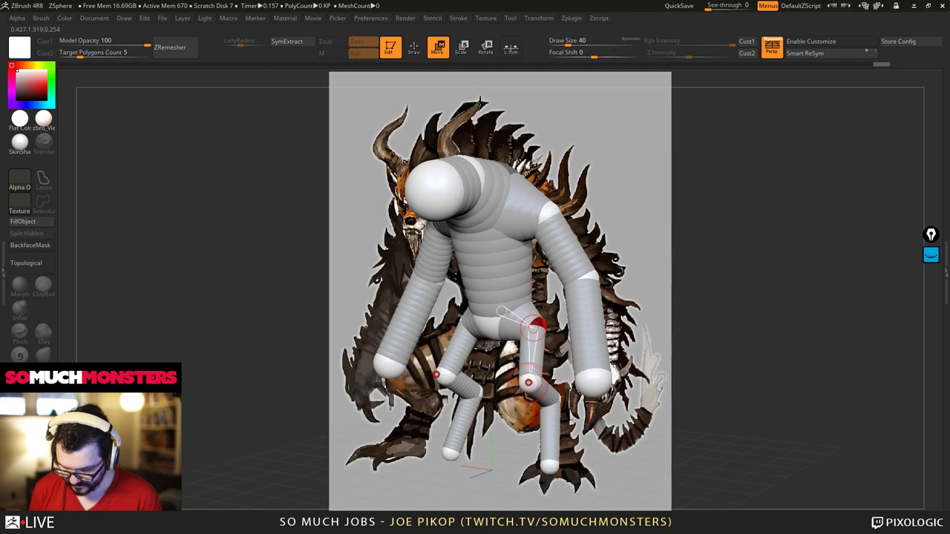
pyautogui.moveTo(529, 382); pyautogui.dragTo(562, 390)
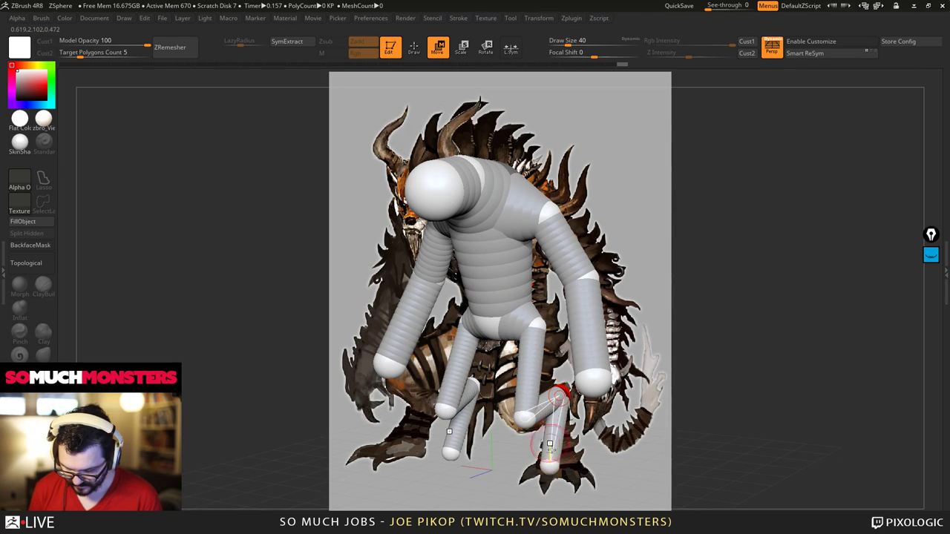
pyautogui.moveTo(549, 466)
pyautogui.mouseDown()
pyautogui.moveTo(564, 467)
pyautogui.moveTo(556, 471)
pyautogui.mouseUp()
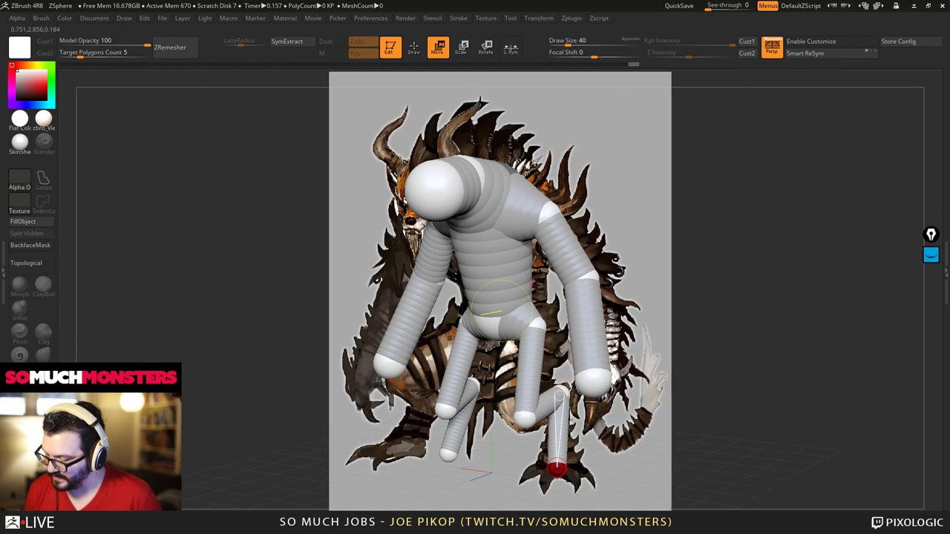
# - Store the current view as Cust1 and replace the Cust1 and Cust2 view buttons on the top shelf with fresh copies
pyautogui.click(103, 19)
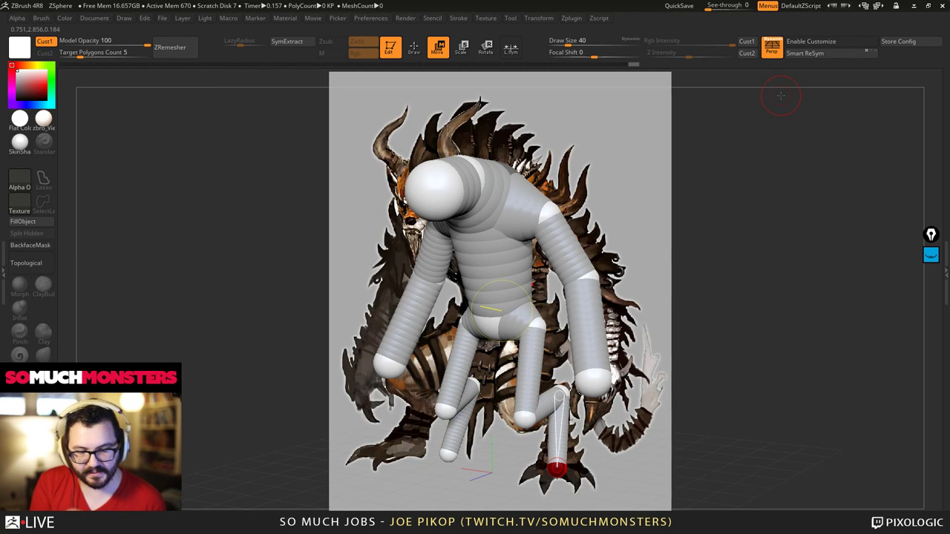
pyautogui.click(806, 42)
pyautogui.keyDown('ctrl'); pyautogui.keyDown('alt'); pyautogui.moveTo(747, 61); pyautogui.dragTo(763, 134); pyautogui.keyUp('alt'); pyautogui.keyUp('ctrl')
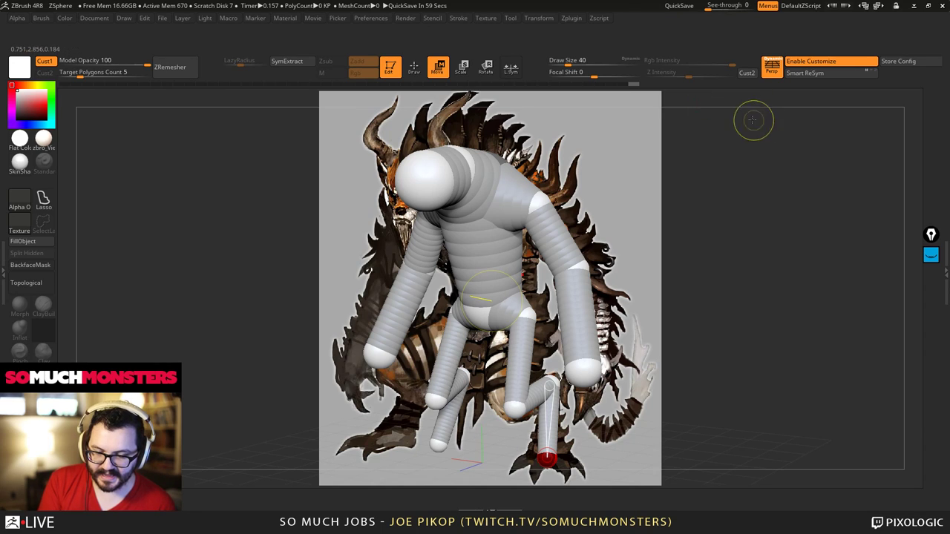
pyautogui.click(93, 17)
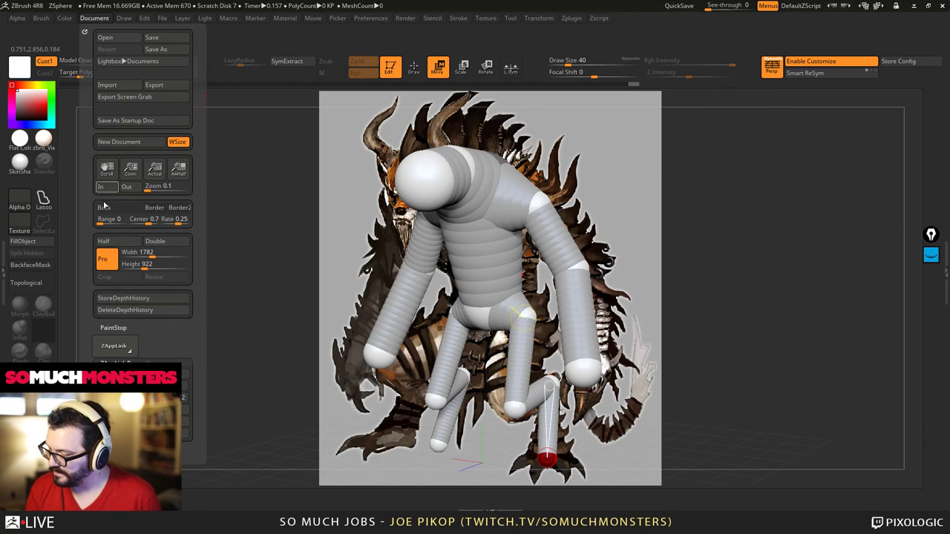
pyautogui.keyDown('ctrl'); pyautogui.keyDown('alt'); pyautogui.moveTo(482, 275); pyautogui.dragTo(757, 60); pyautogui.keyUp('alt'); pyautogui.keyUp('ctrl')
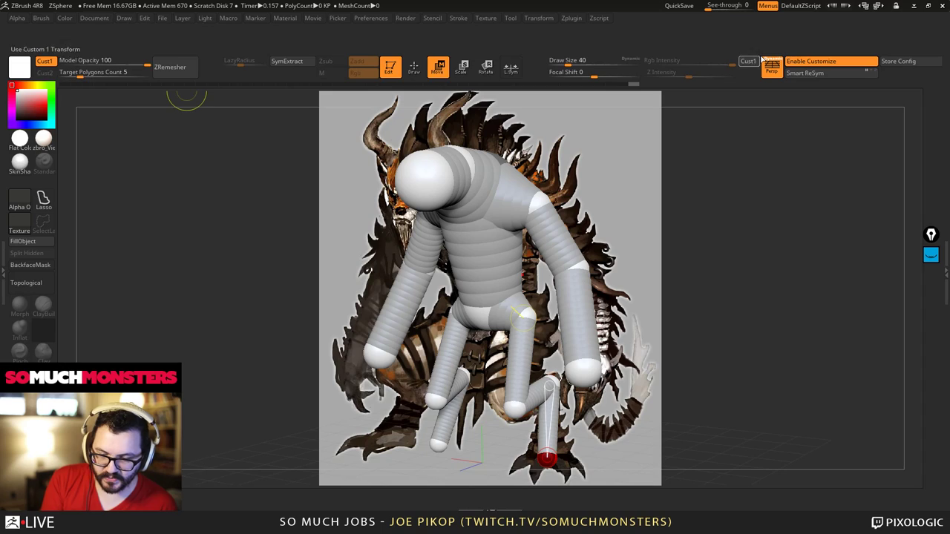
pyautogui.click(65, 18)
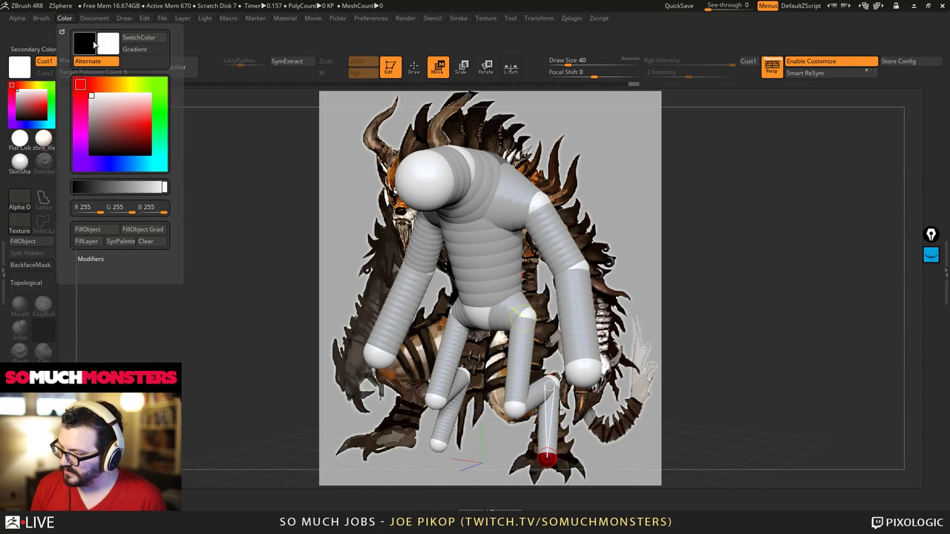
pyautogui.click(94, 18)
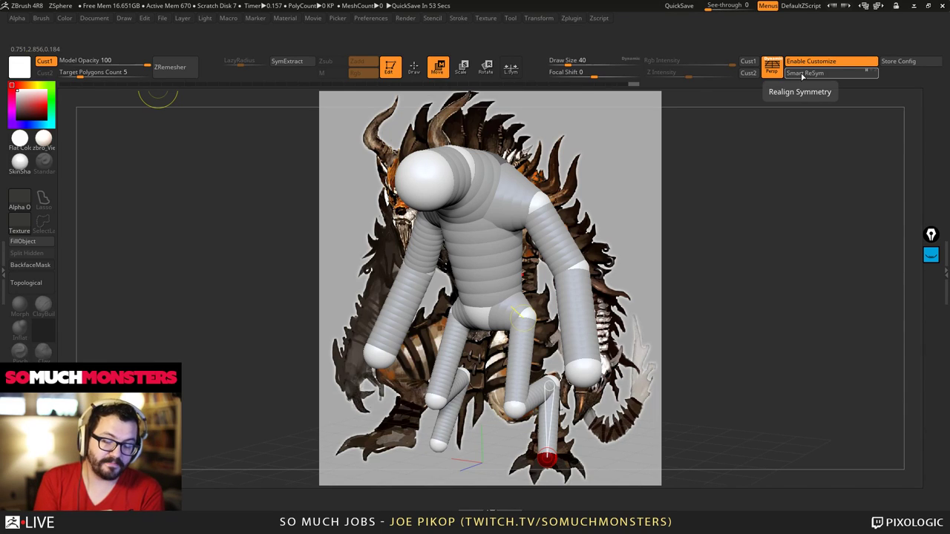
# - Turn off interface customization and store the interface configuration
pyautogui.click(811, 60)
pyautogui.click(898, 42)
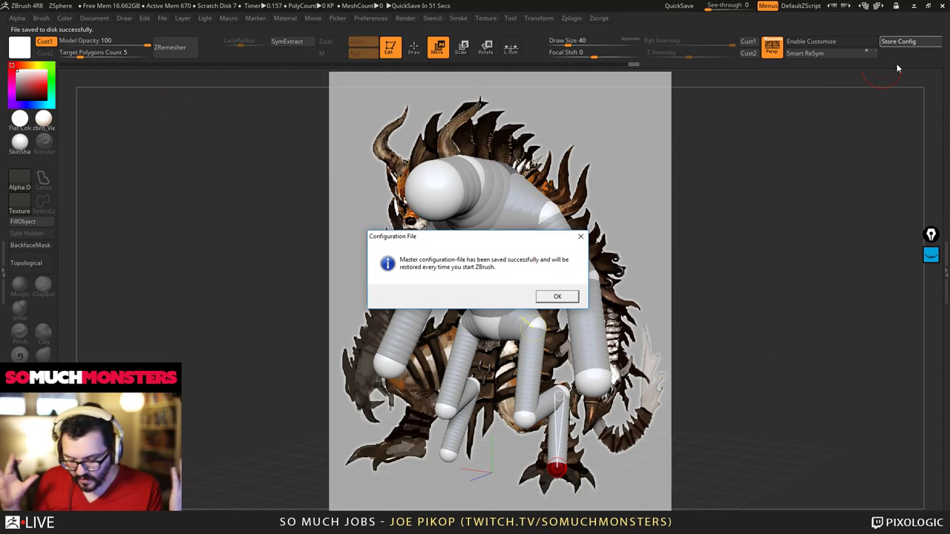
pyautogui.click(557, 296)
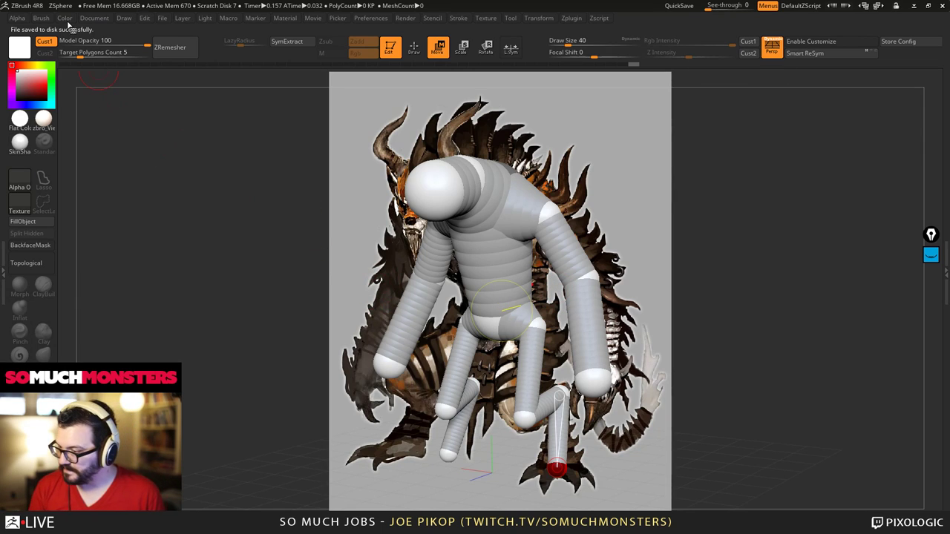
# - Enable interface customization and remove the Cust1 and Cust2 view buttons from the top shelf
pyautogui.click(92, 20)
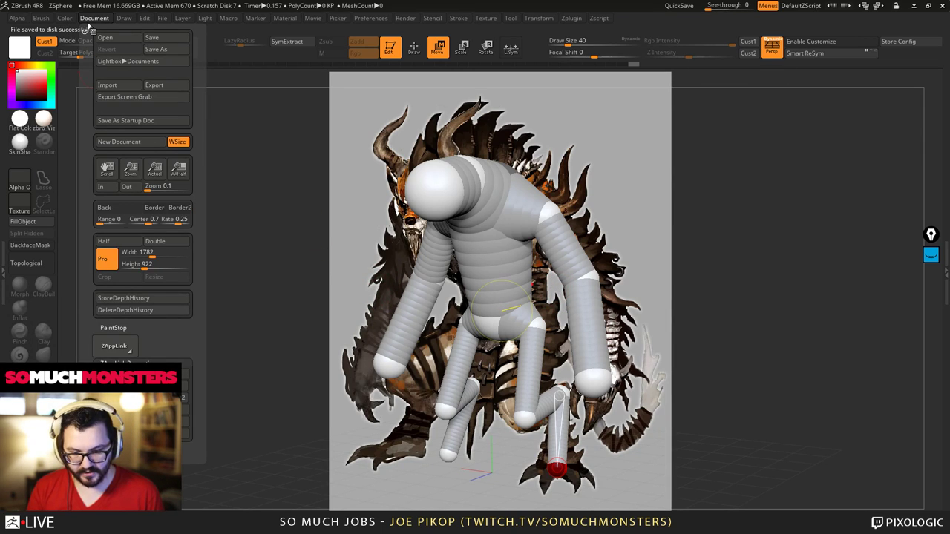
pyautogui.click(811, 41)
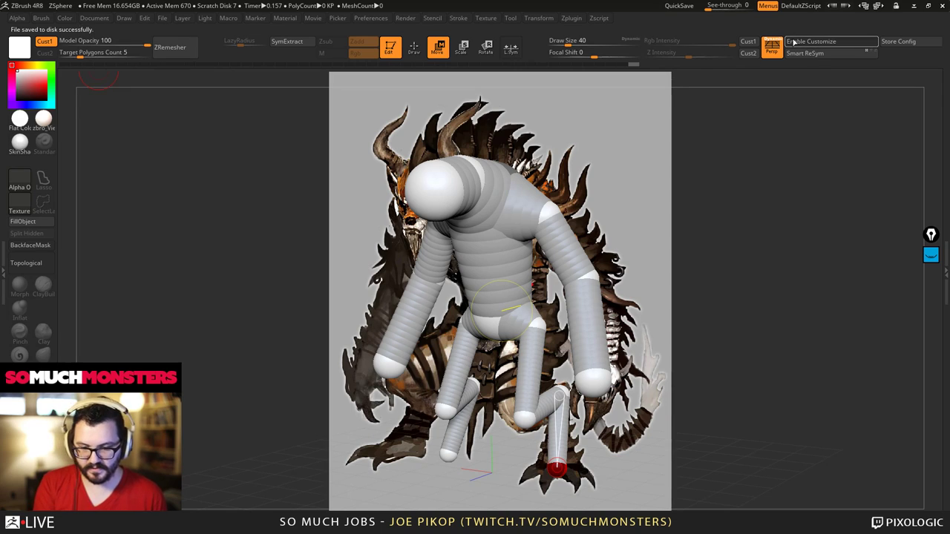
pyautogui.keyDown('ctrl'); pyautogui.keyDown('alt'); pyautogui.moveTo(725, 33); pyautogui.dragTo(743, 113); pyautogui.keyUp('alt'); pyautogui.keyUp('ctrl')
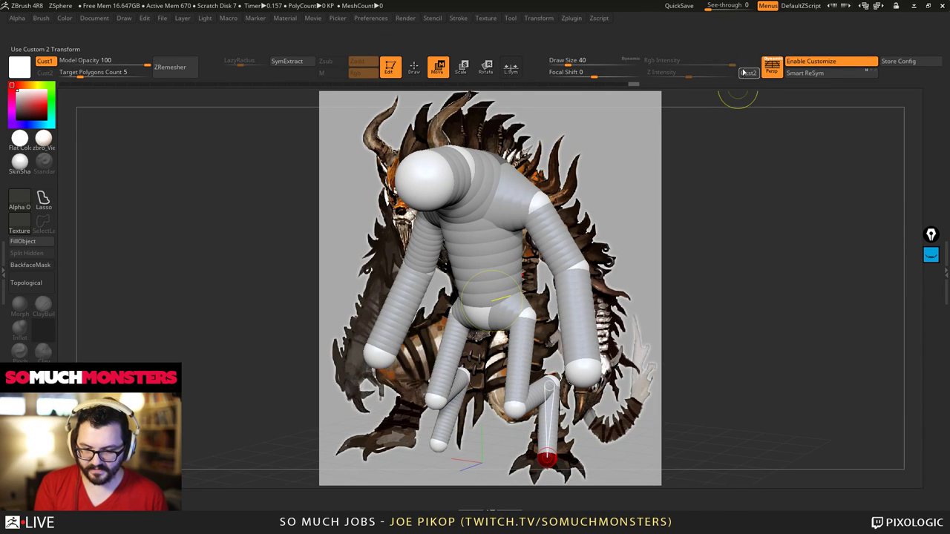
pyautogui.keyDown('ctrl'); pyautogui.keyDown('alt'); pyautogui.moveTo(744, 68); pyautogui.dragTo(656, 163); pyautogui.keyUp('alt'); pyautogui.keyUp('ctrl')
# - Clear all stored ZAppLink views
pyautogui.click(65, 19)
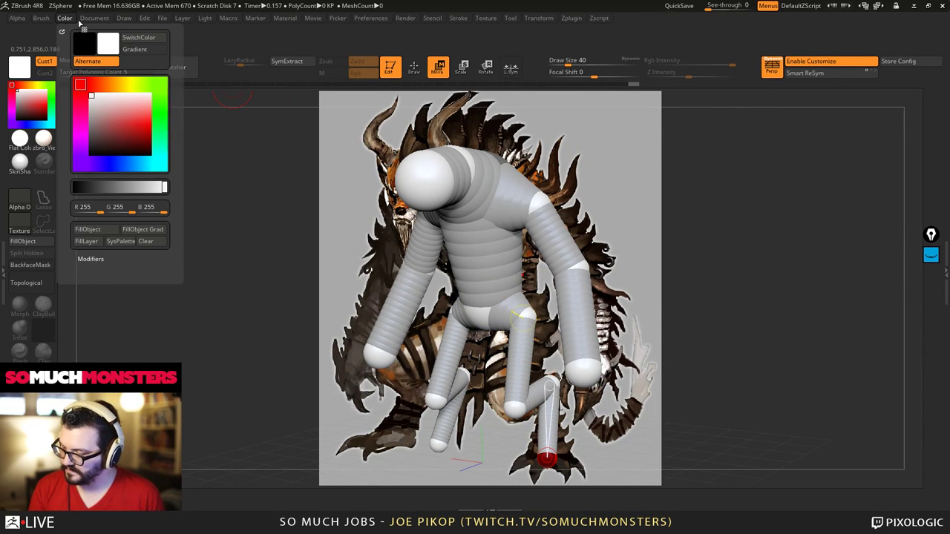
pyautogui.click(83, 19)
pyautogui.click(164, 410)
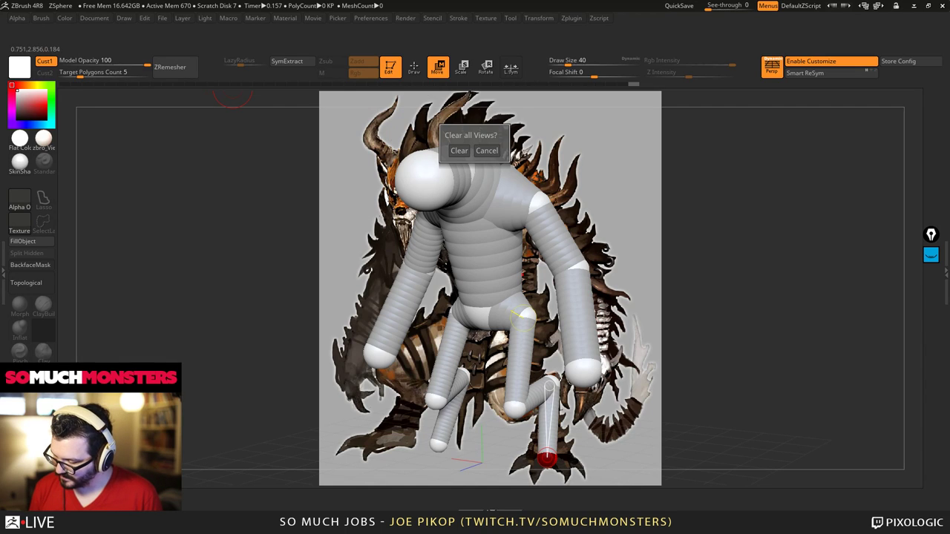
pyautogui.click(455, 151)
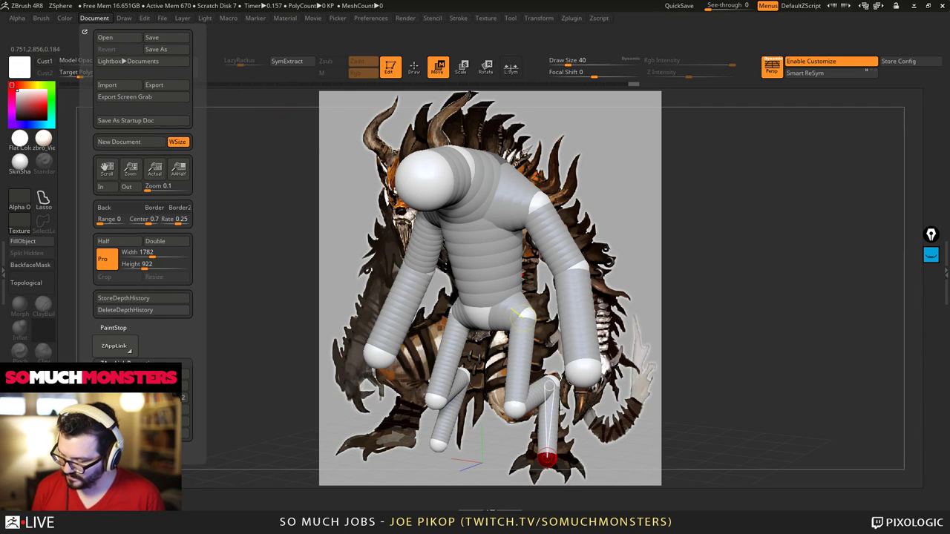
# - Add the Cust1 and Cust2 view buttons to the top shelf again and store the interface configuration with customization off
pyautogui.moveTo(401, 295); pyautogui.dragTo(759, 63)
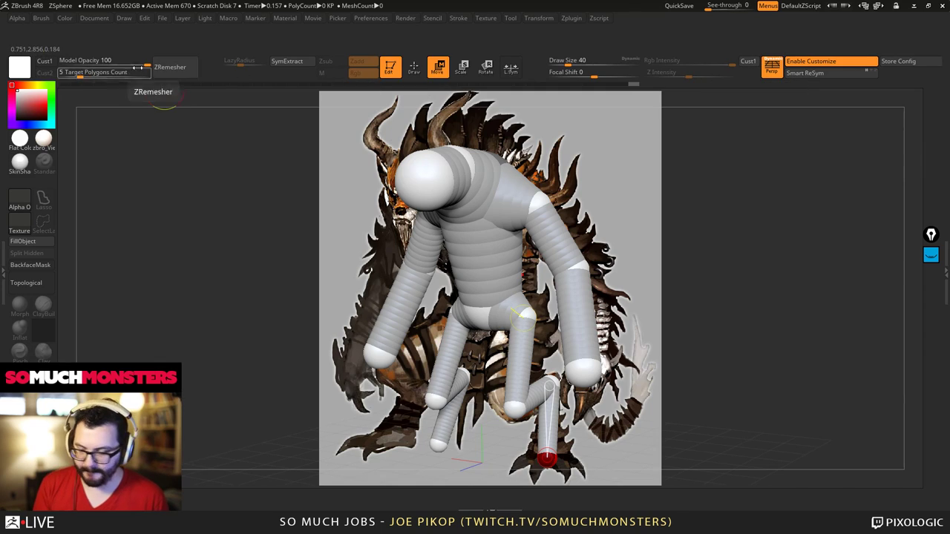
pyautogui.click(95, 17)
pyautogui.keyDown('ctrl'); pyautogui.keyDown('alt'); pyautogui.moveTo(416, 302); pyautogui.dragTo(750, 70); pyautogui.keyUp('alt'); pyautogui.keyUp('ctrl')
pyautogui.click(811, 63)
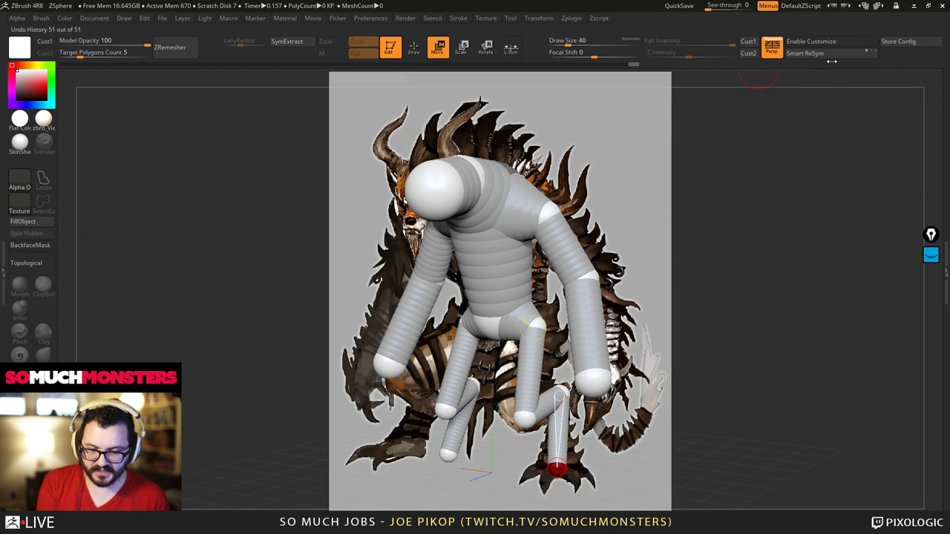
pyautogui.click(898, 42)
pyautogui.click(557, 296)
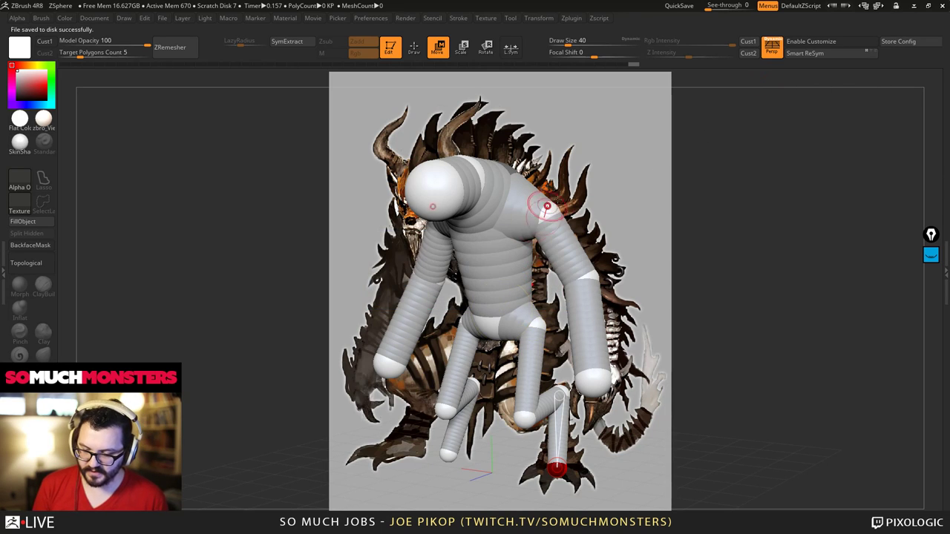
# - Store the three-quarter view aligned with the concept as the Cust1 view
pyautogui.click(750, 42)
pyautogui.click(754, 44)
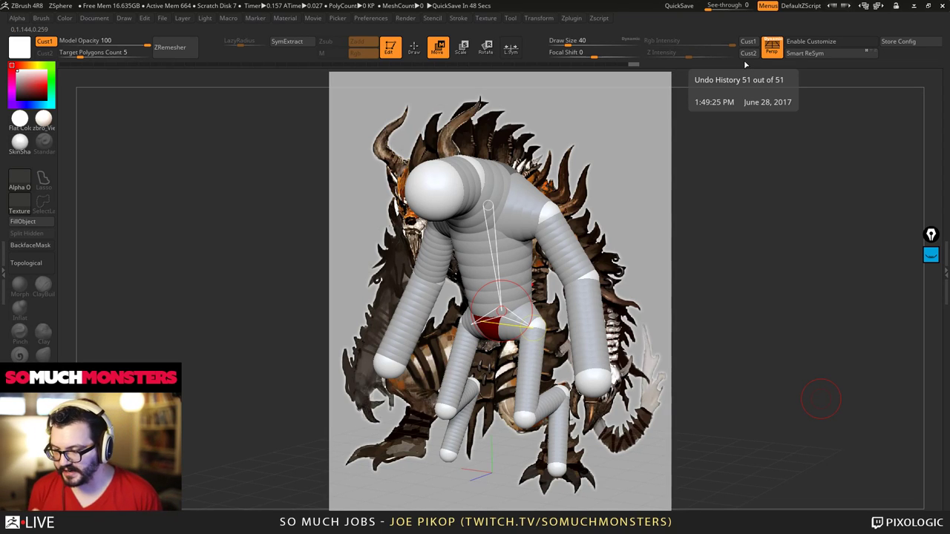
pyautogui.click(95, 18)
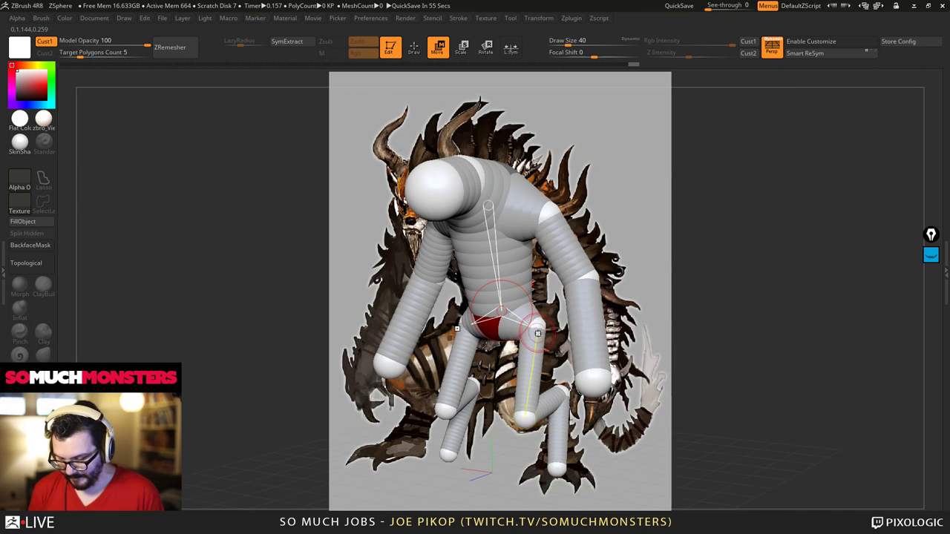
# - Nudge the hip ZSpheres outward and enlarge the hips and knees to thicken both thighs
pyautogui.moveTo(531, 327); pyautogui.dragTo(539, 328)
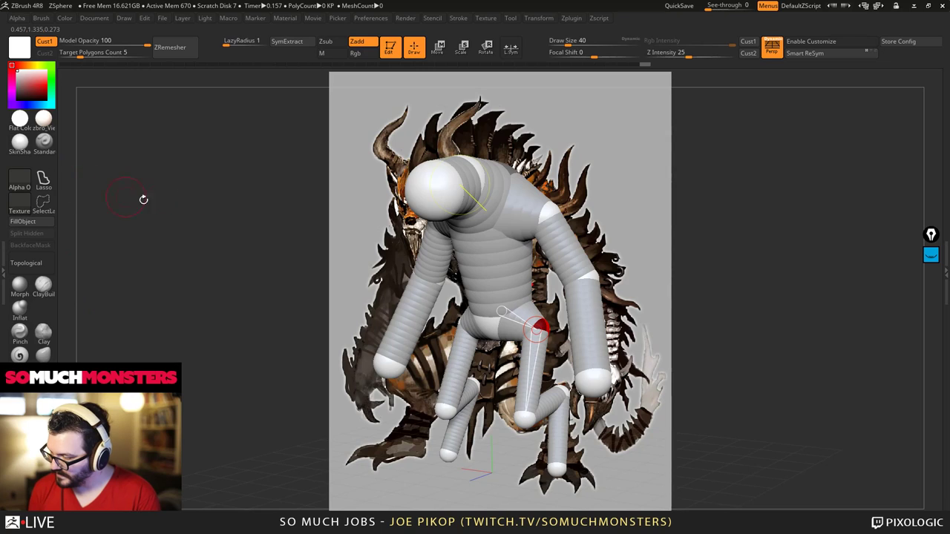
pyautogui.press('e')
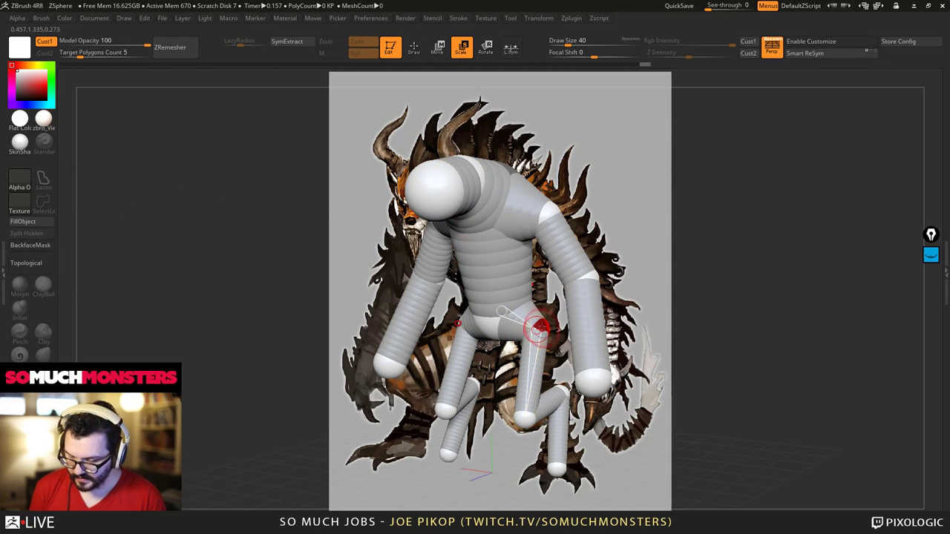
pyautogui.moveTo(524, 425); pyautogui.dragTo(566, 485)
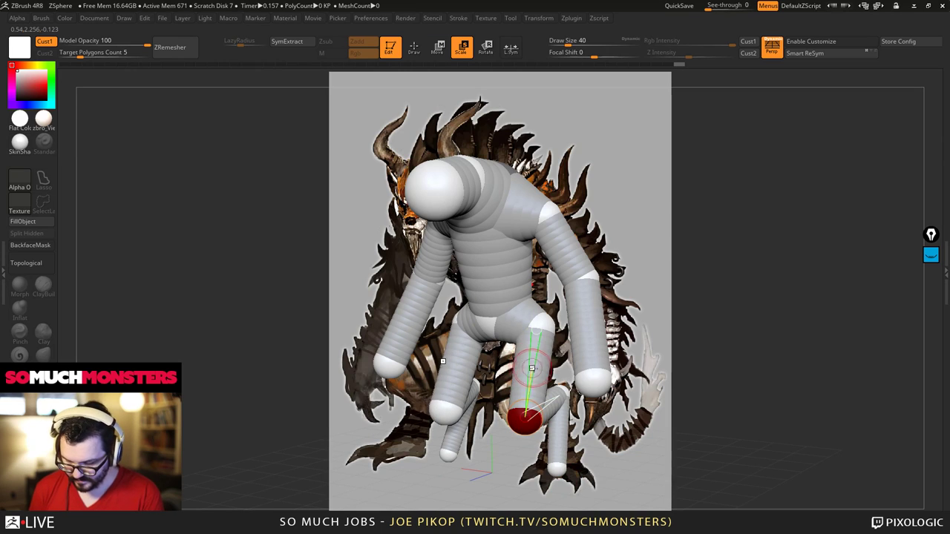
# - Insert a ZSphere midway along each thigh
pyautogui.press('w')
pyautogui.press('q')
pyautogui.press('e')
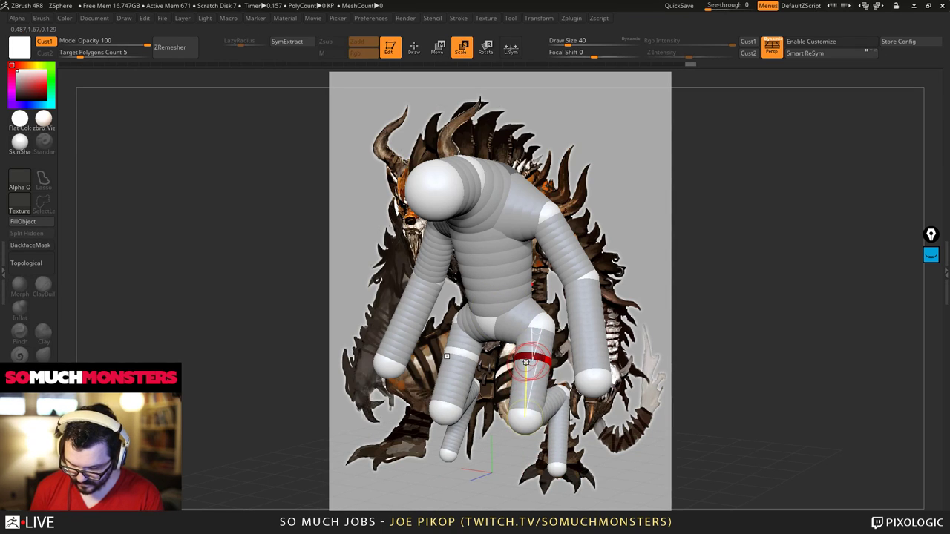
# - Undo the insertion of the mid-thigh ZSpheres
pyautogui.press('r')
pyautogui.press('y')
pyautogui.press('q')
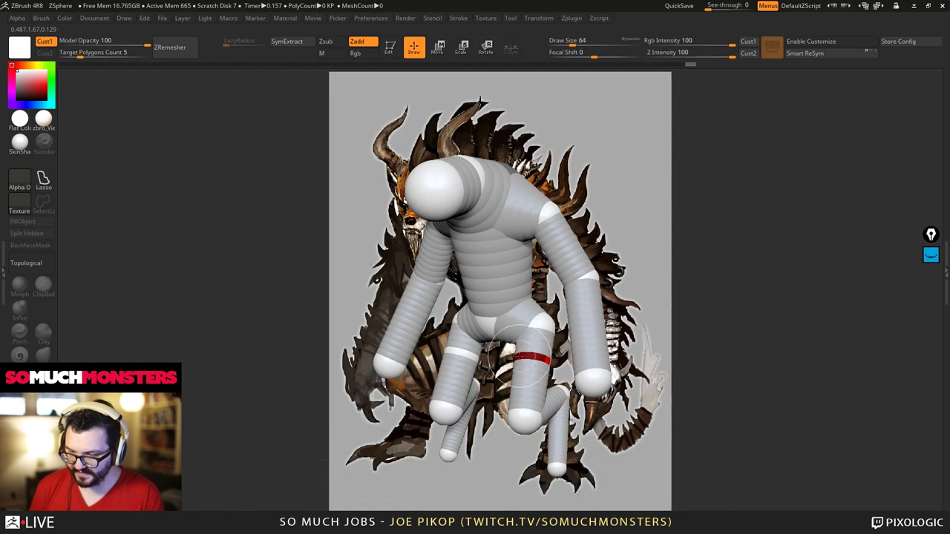
pyautogui.press('r')
pyautogui.press('e')
pyautogui.press('r')
pyautogui.press('q')
pyautogui.press('r')
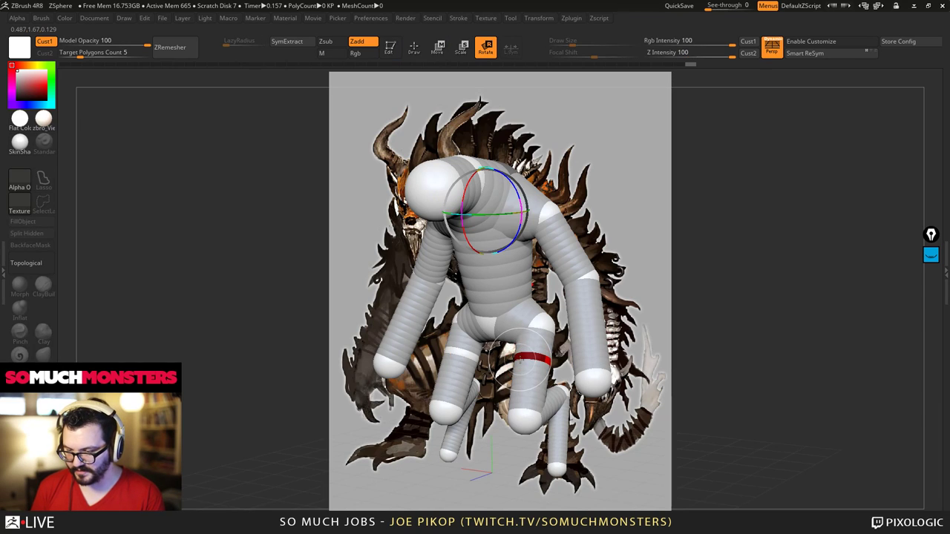
pyautogui.press('e')
pyautogui.hotkey('ctrl', 'z')
pyautogui.hotkey('ctrl', 'z')
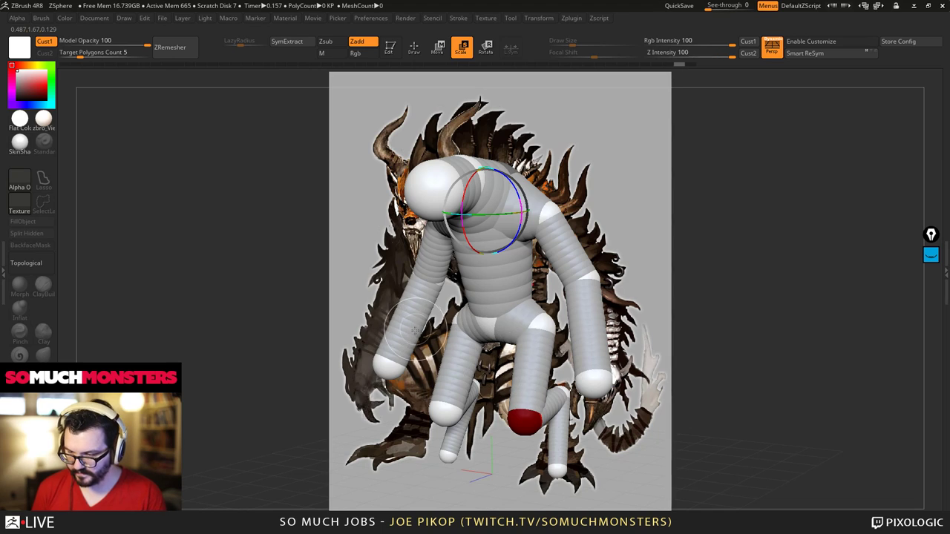
# - Return the ZSphere figure to edit mode in the stored Cust1 view and reload the concept image as the backdrop
pyautogui.press('q')
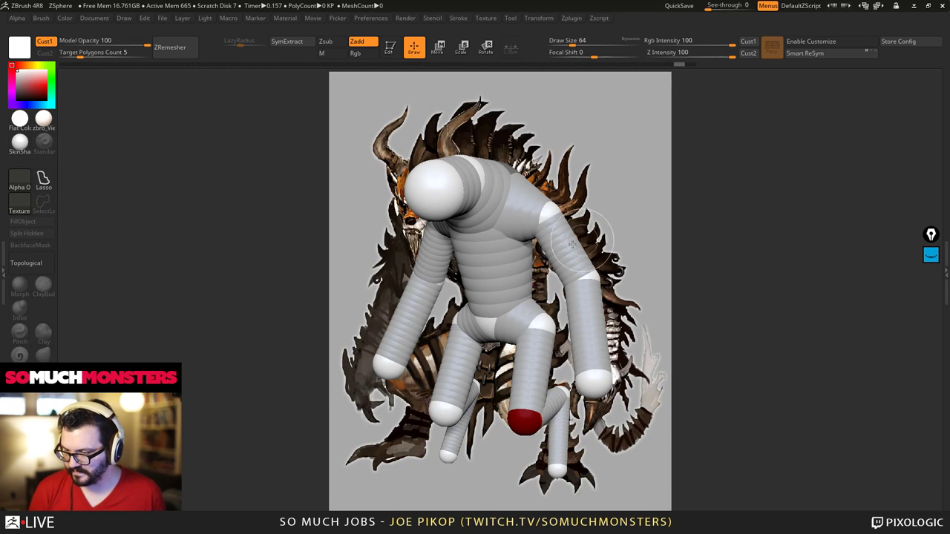
pyautogui.press('t')
pyautogui.moveTo(330, 311); pyautogui.dragTo(297, 315)
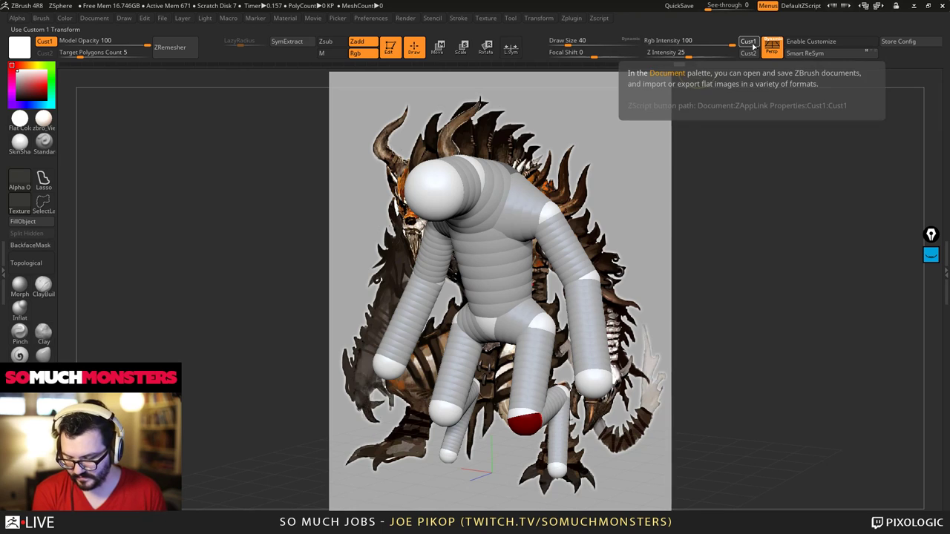
pyautogui.click(749, 41)
pyautogui.click(486, 18)
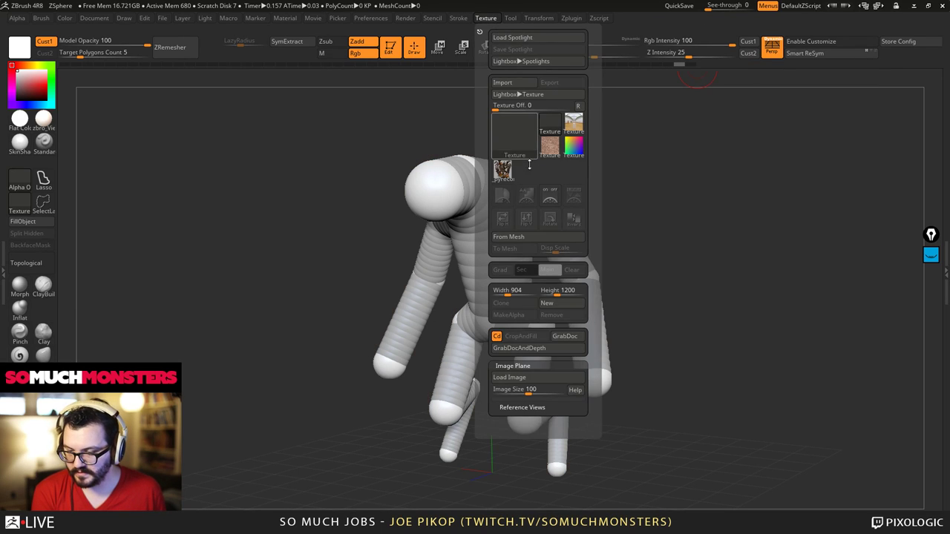
pyautogui.click(509, 377)
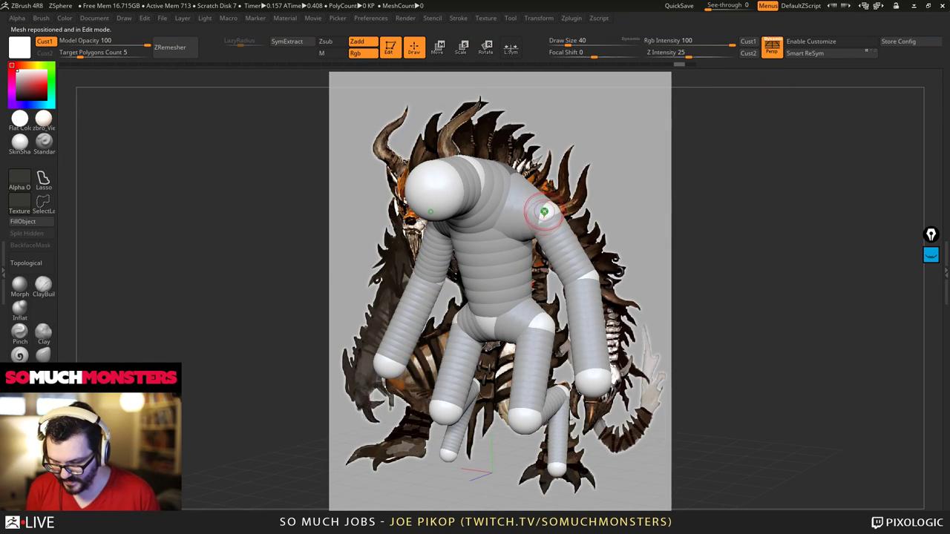
# - Set the model opacity to 46 to see the concept through the ZSphere figure
pyautogui.click(461, 46)
pyautogui.moveTo(587, 316); pyautogui.dragTo(544, 217)
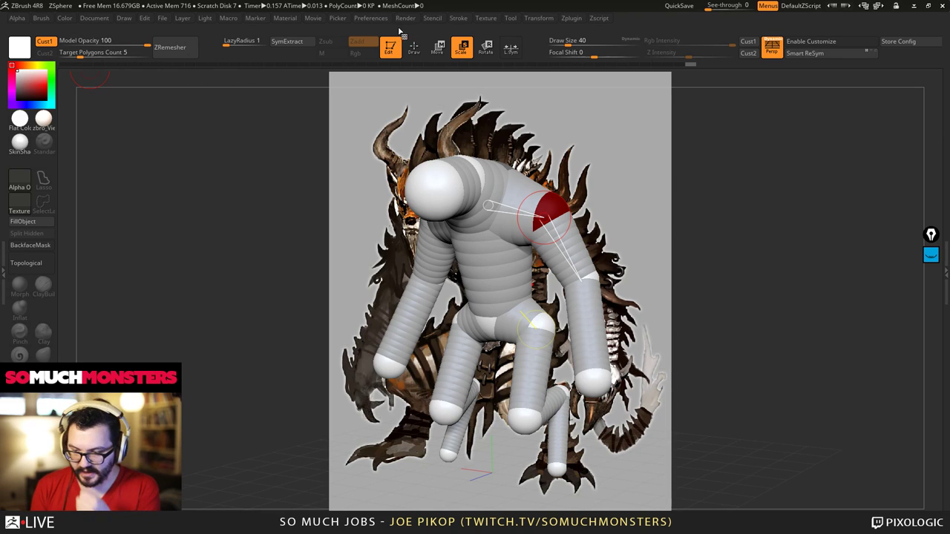
pyautogui.click(485, 18)
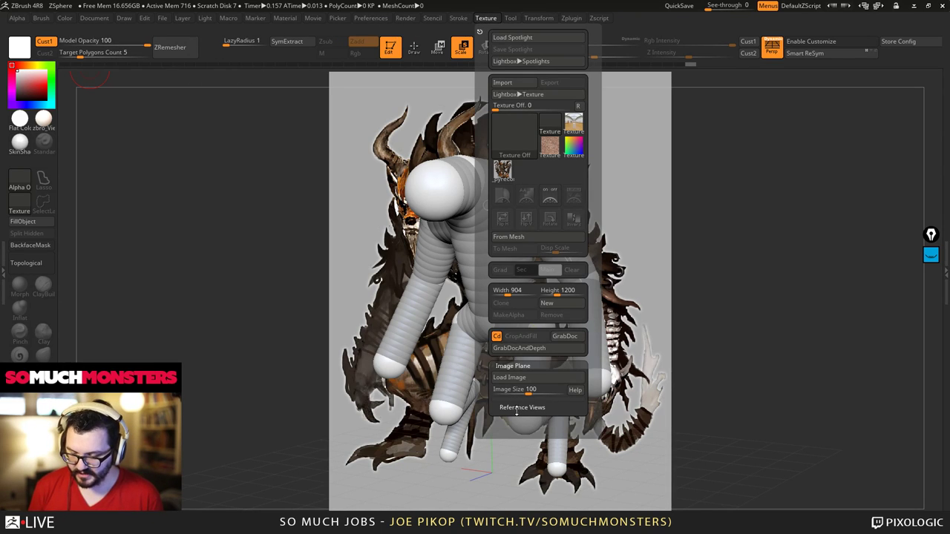
pyautogui.click(487, 19)
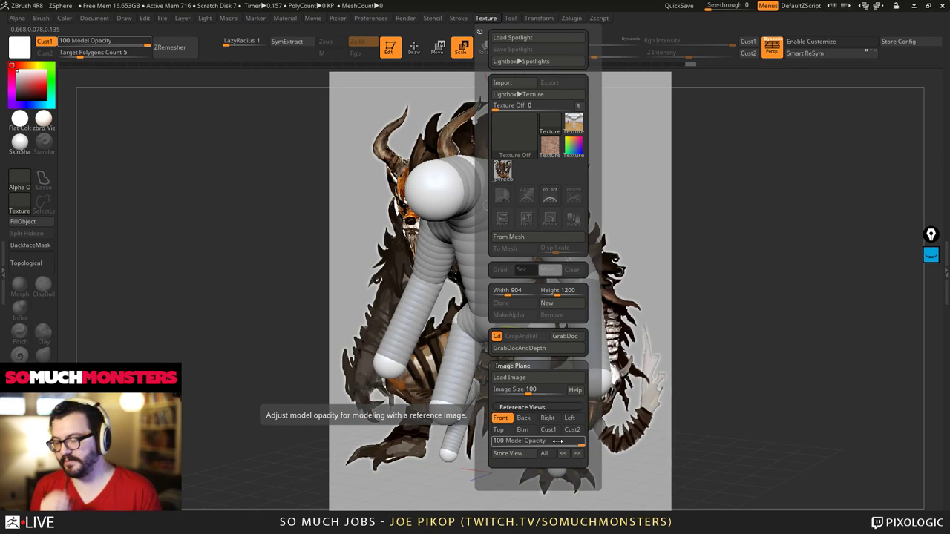
pyautogui.click(101, 42)
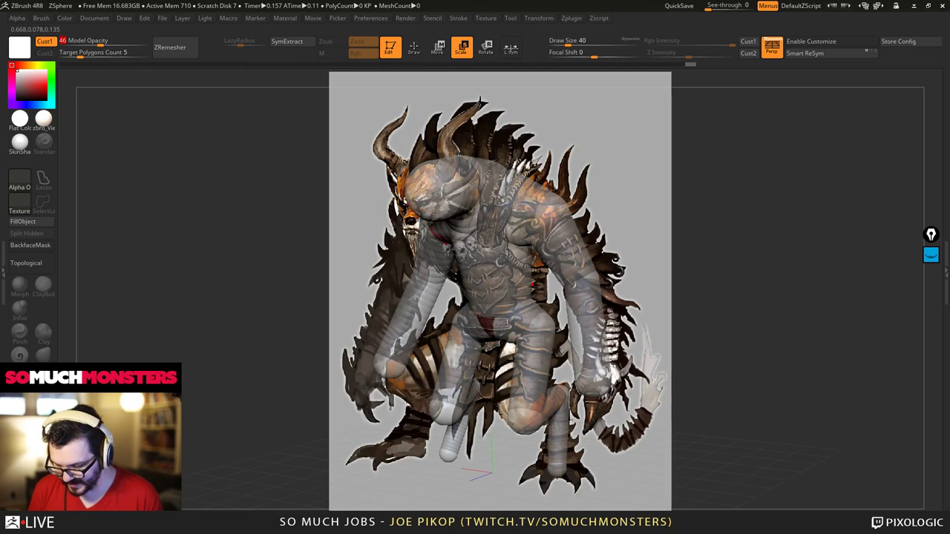
# - Enlarge the pelvis ZSphere to thicken the waist and nudge the body into line with the concept
pyautogui.click(487, 326)
pyautogui.moveTo(494, 331)
pyautogui.mouseDown()
pyautogui.moveTo(512, 331)
pyautogui.moveTo(503, 331)
pyautogui.mouseUp()
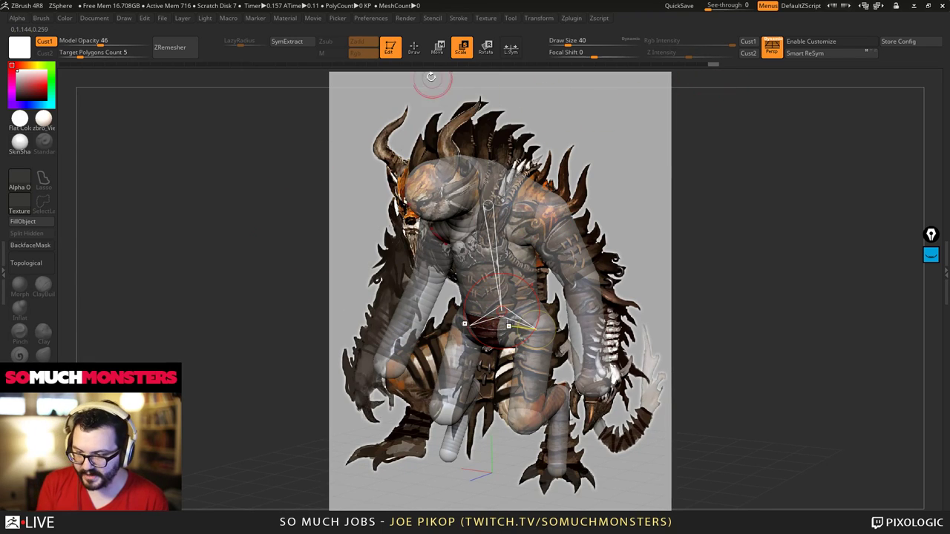
pyautogui.click(438, 47)
pyautogui.moveTo(512, 197)
pyautogui.mouseDown(button='right')
pyautogui.moveTo(432, 228)
pyautogui.moveTo(487, 272)
pyautogui.mouseUp(button='right')
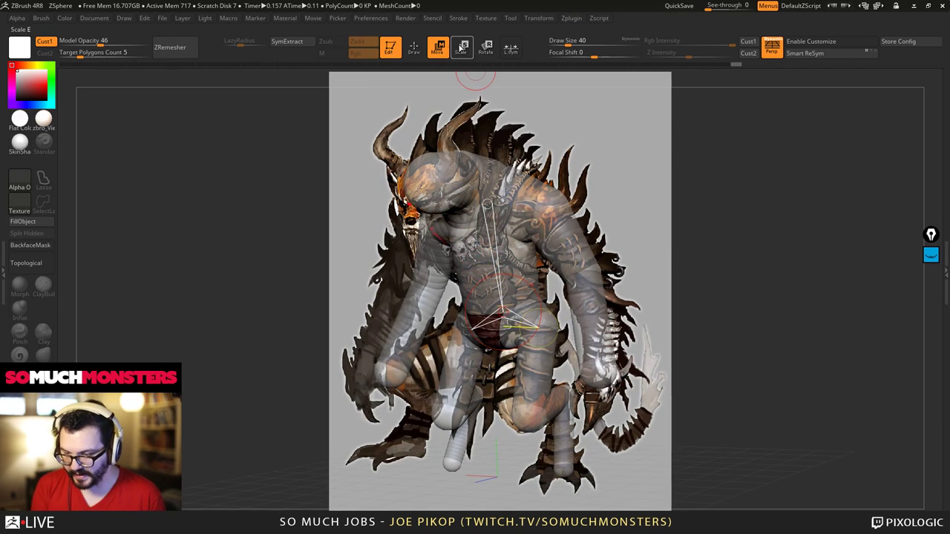
# - Insert a ZSphere halfway along the spine and another midway along each forearm
pyautogui.click(413, 47)
pyautogui.moveTo(491, 261); pyautogui.dragTo(453, 254, button='right')
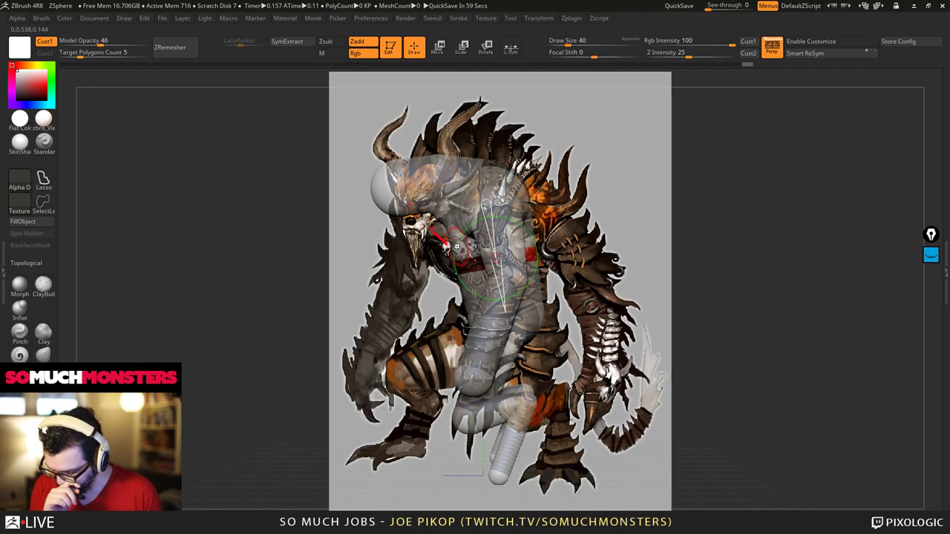
pyautogui.hotkey('ctrl', 'shift', 'z')
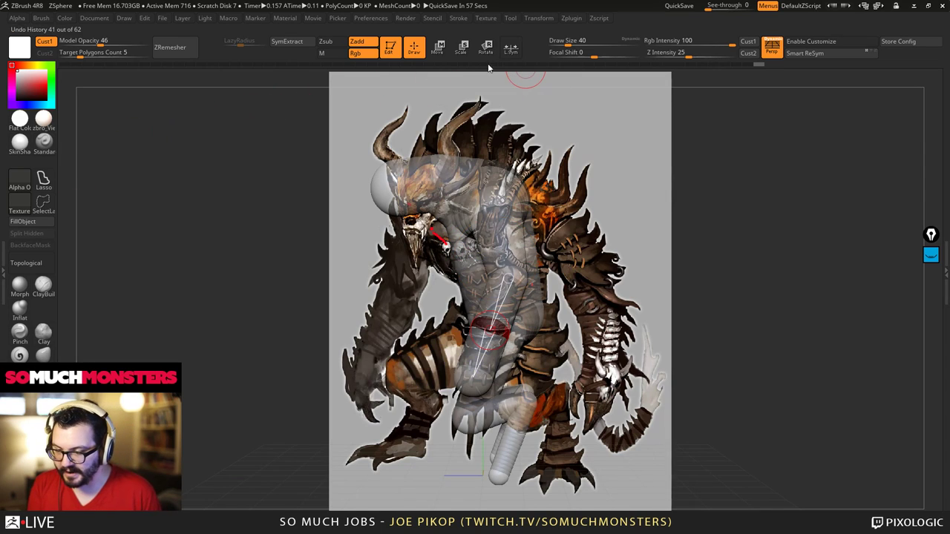
# - Pull the mid-spine and upper-chest ZSpheres backward in side view to round the hunched back
pyautogui.click(438, 48)
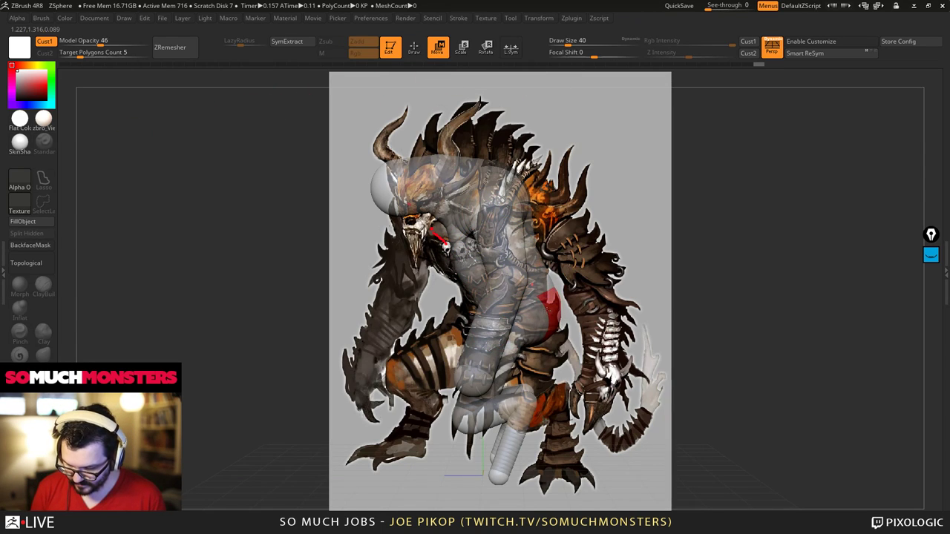
pyautogui.hotkey('ctrl', 'z')
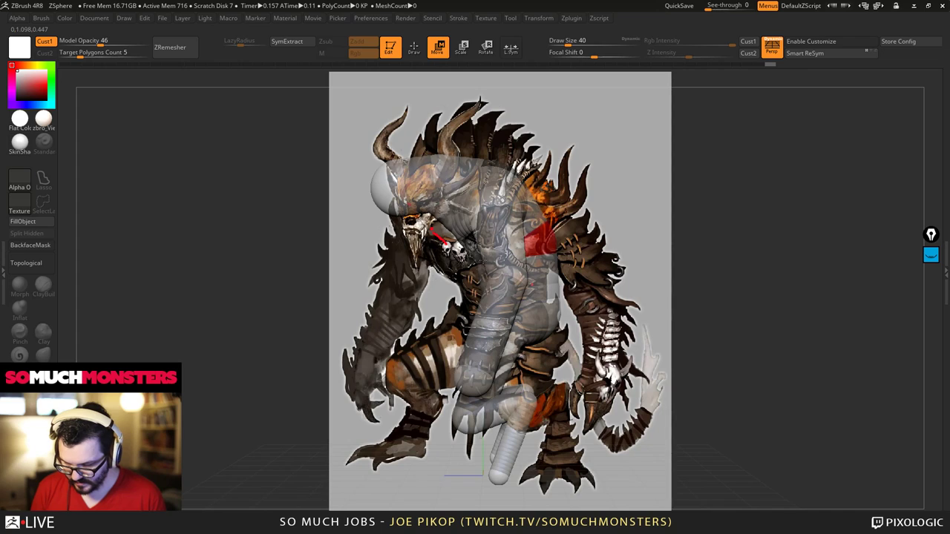
pyautogui.moveTo(540, 234); pyautogui.dragTo(497, 219)
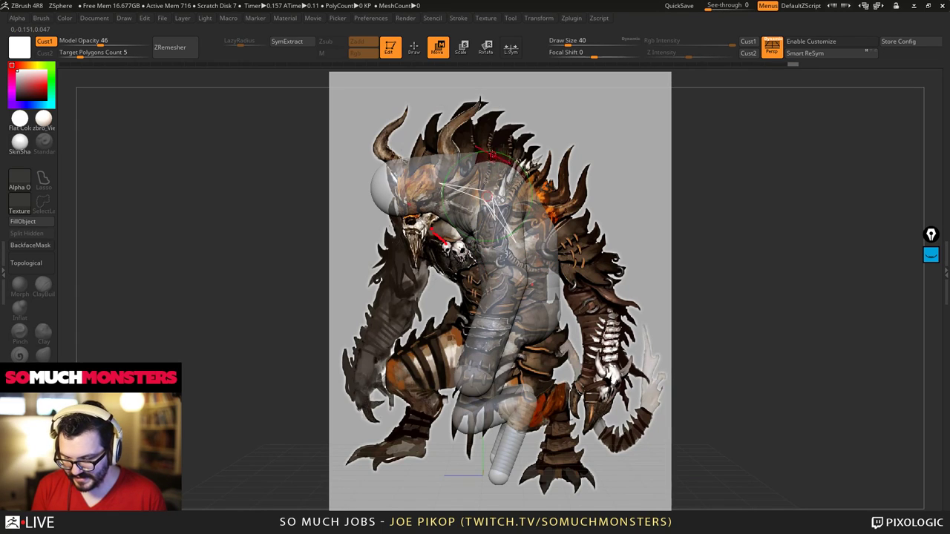
pyautogui.moveTo(712, 297); pyautogui.dragTo(750, 297)
pyautogui.moveTo(455, 225); pyautogui.dragTo(493, 226, button='right')
pyautogui.moveTo(496, 199); pyautogui.dragTo(505, 196)
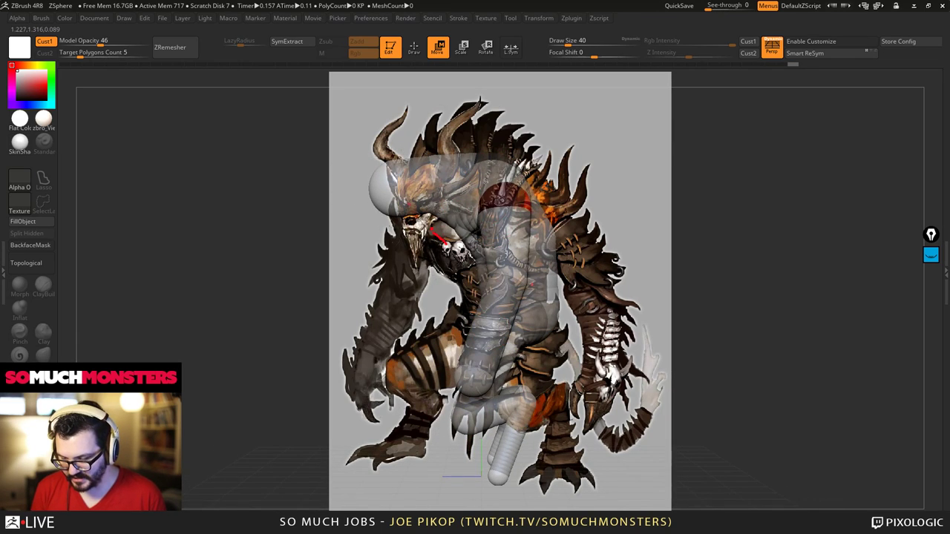
# - Nudge the mid-forearm and elbow ZSpheres slightly backward to refine the bend of both arms
pyautogui.moveTo(493, 324); pyautogui.dragTo(498, 330)
pyautogui.moveTo(509, 276); pyautogui.dragTo(519, 273)
pyautogui.moveTo(509, 215); pyautogui.dragTo(555, 293, button='right')
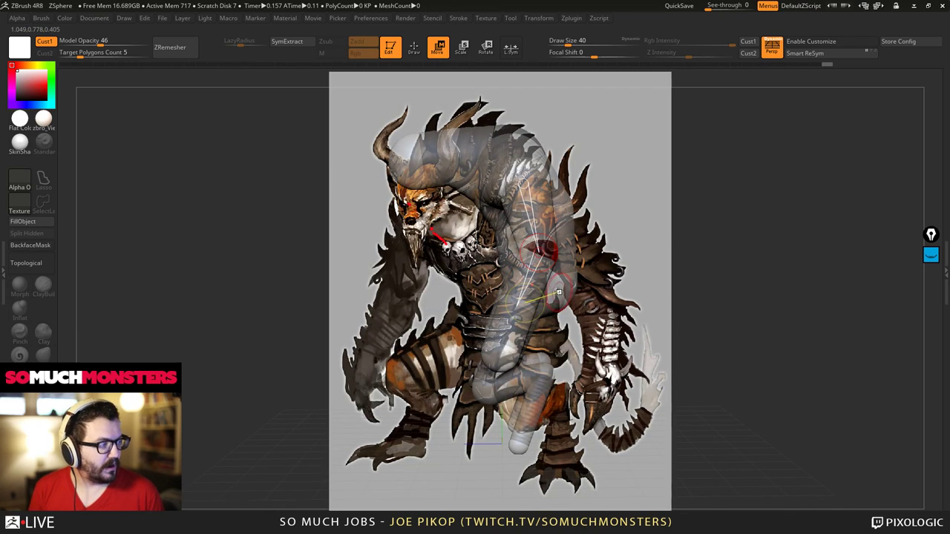
pyautogui.hotkey('ctrl', 'z')
pyautogui.hotkey('ctrl', 'z')
pyautogui.hotkey('ctrl', 'z')
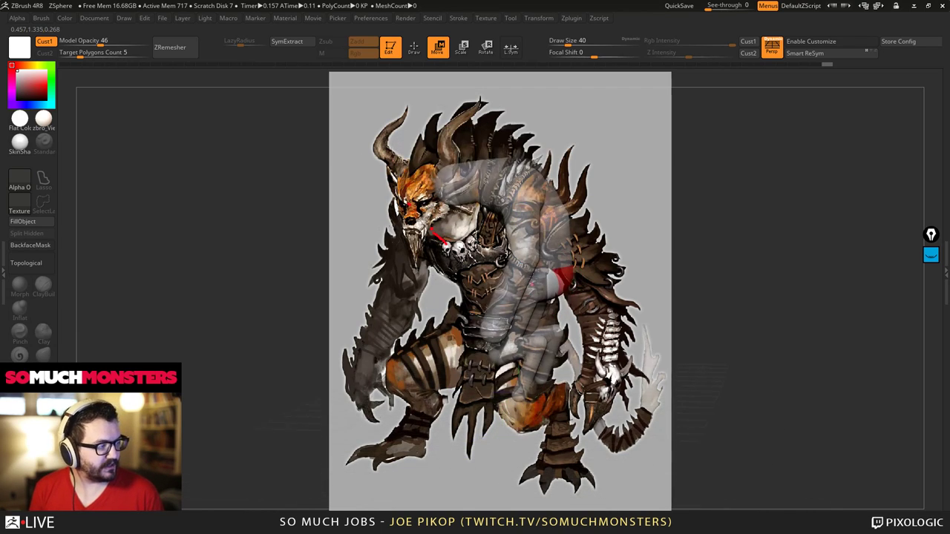
pyautogui.hotkey('ctrl', 'z')
pyautogui.hotkey('ctrl', 'z')
pyautogui.hotkey('ctrl', 'z')
pyautogui.hotkey('ctrl', 'z')
pyautogui.hotkey('ctrl', 'z')
pyautogui.hotkey('ctrl', 'z')
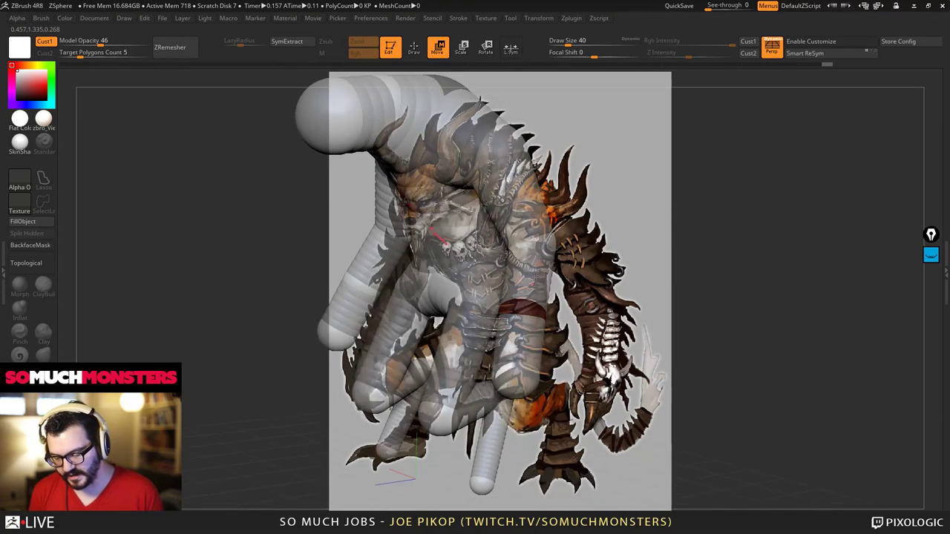
pyautogui.hotkey('ctrl', 'z')
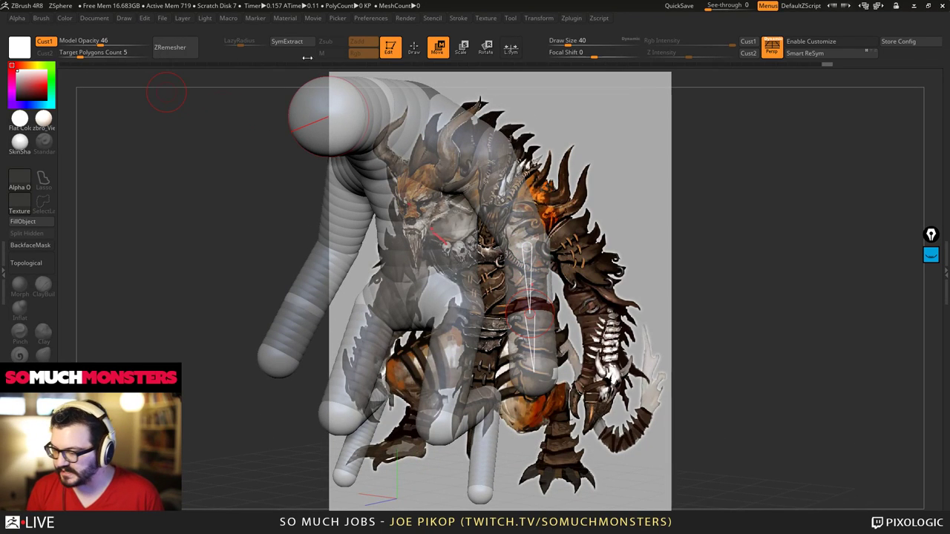
# - Recall the Cust1 view, raise the upper-back ZSphere slightly, and lower the head ZSphere onto the concept's face
pyautogui.click(748, 41)
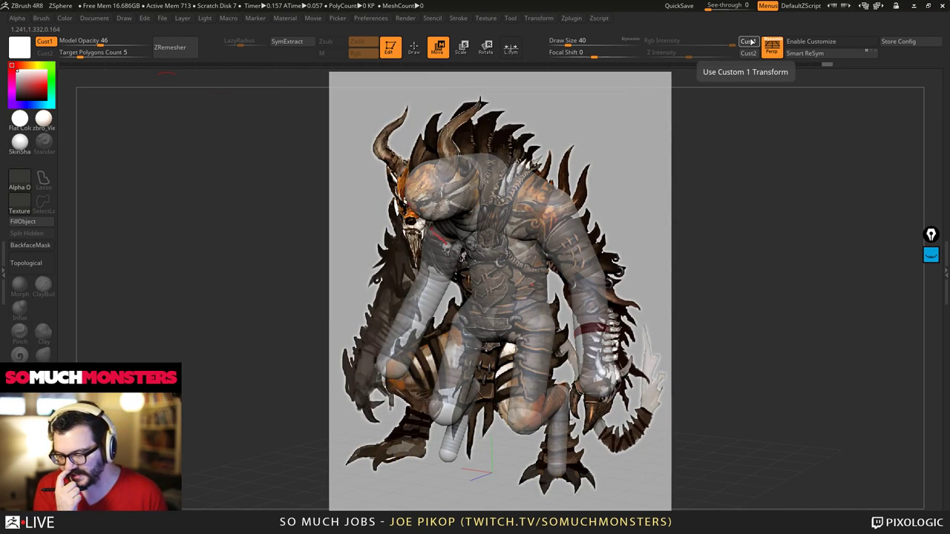
pyautogui.moveTo(507, 158); pyautogui.dragTo(509, 150)
pyautogui.moveTo(438, 178); pyautogui.dragTo(433, 209)
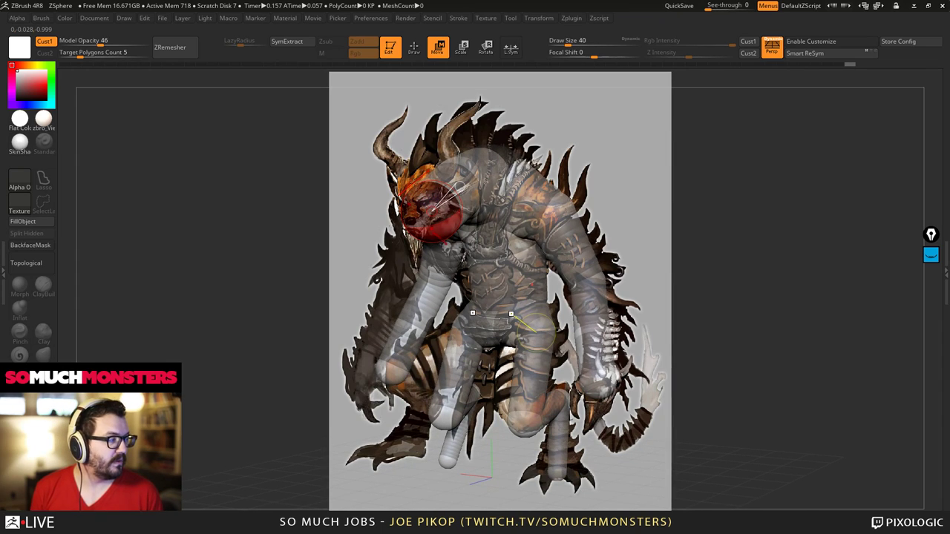
pyautogui.hotkey('ctrl', 'z')
pyautogui.hotkey('ctrl', 'z')
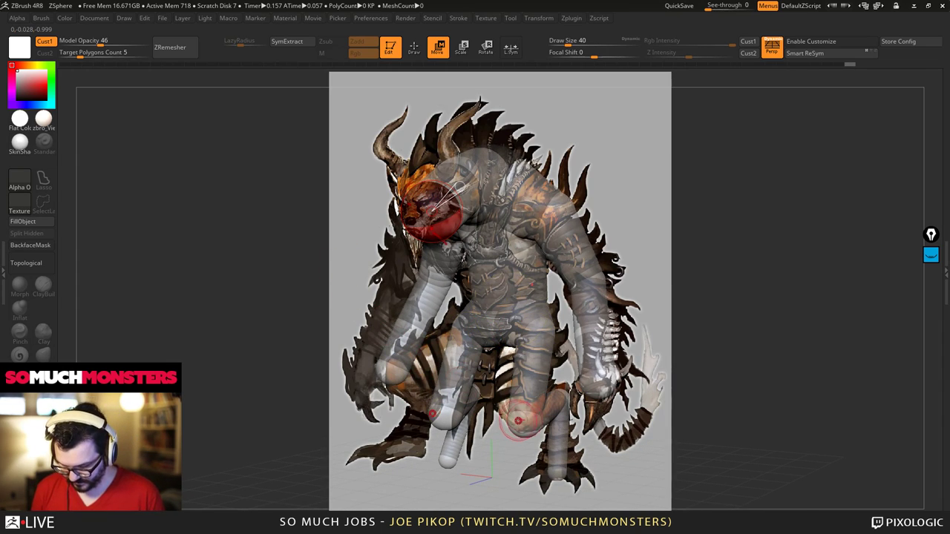
# - Nudge the knee ZSpheres slightly upward to match the concept's bent knee
pyautogui.hotkey('ctrl', 'z')
pyautogui.moveTo(518, 419); pyautogui.dragTo(517, 415)
pyautogui.hotkey('ctrl', 'z')
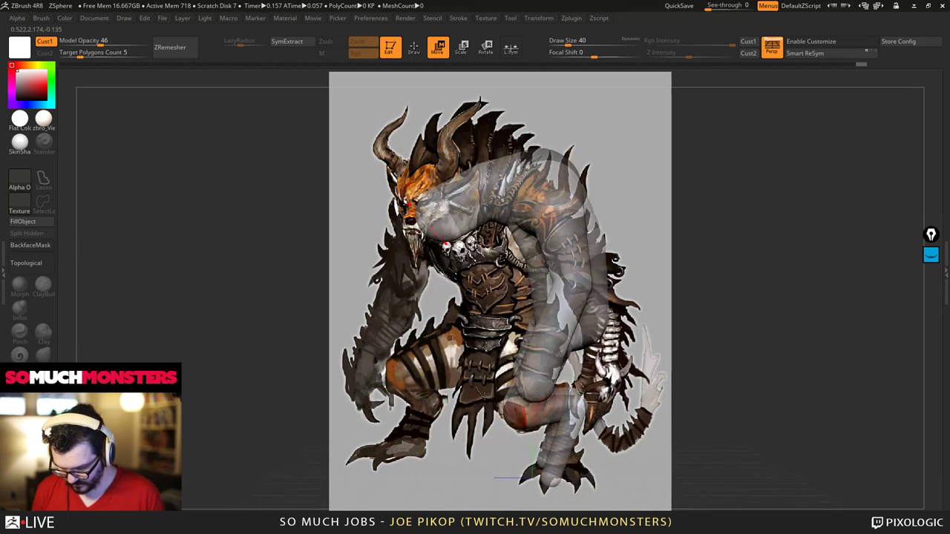
# - Reposition the heel and foot ZSpheres over the concept's planted hind leg and scale them to match its thickness
pyautogui.moveTo(575, 406); pyautogui.dragTo(593, 403)
pyautogui.moveTo(547, 484); pyautogui.dragTo(553, 472)
pyautogui.click(461, 47)
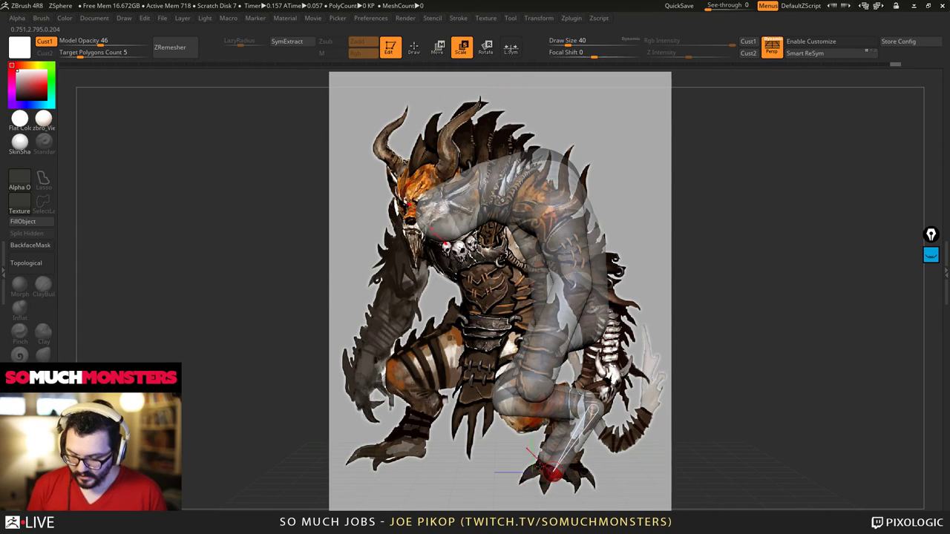
pyautogui.moveTo(549, 479)
pyautogui.mouseDown()
pyautogui.moveTo(557, 489)
pyautogui.moveTo(555, 473)
pyautogui.mouseUp()
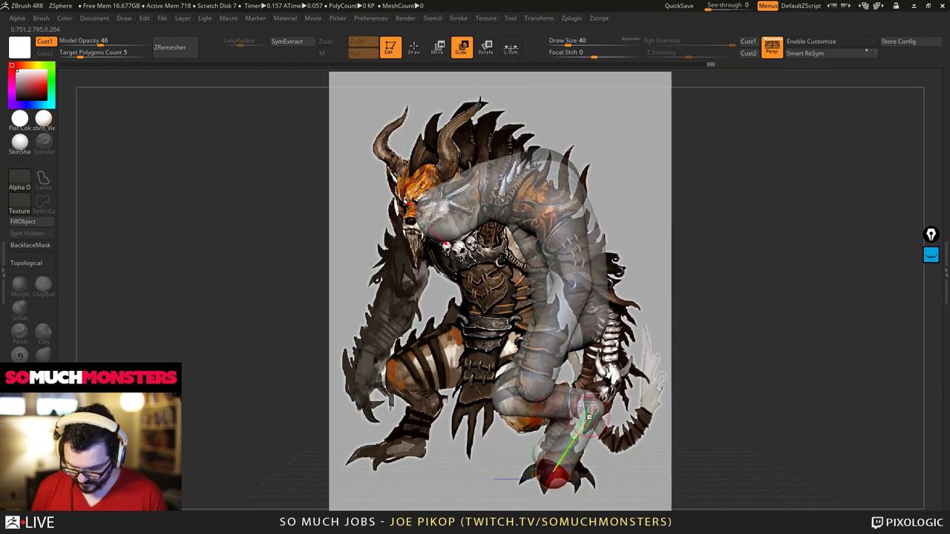
pyautogui.moveTo(597, 409); pyautogui.dragTo(598, 411)
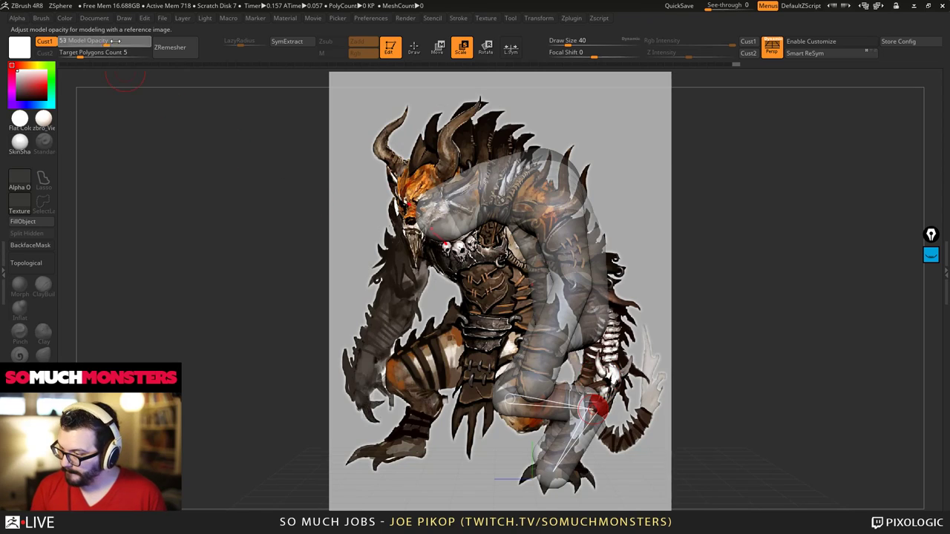
# - Set the model opacity to 100 and insert a ZSphere partway down each thigh
pyautogui.moveTo(130, 43); pyautogui.dragTo(152, 42)
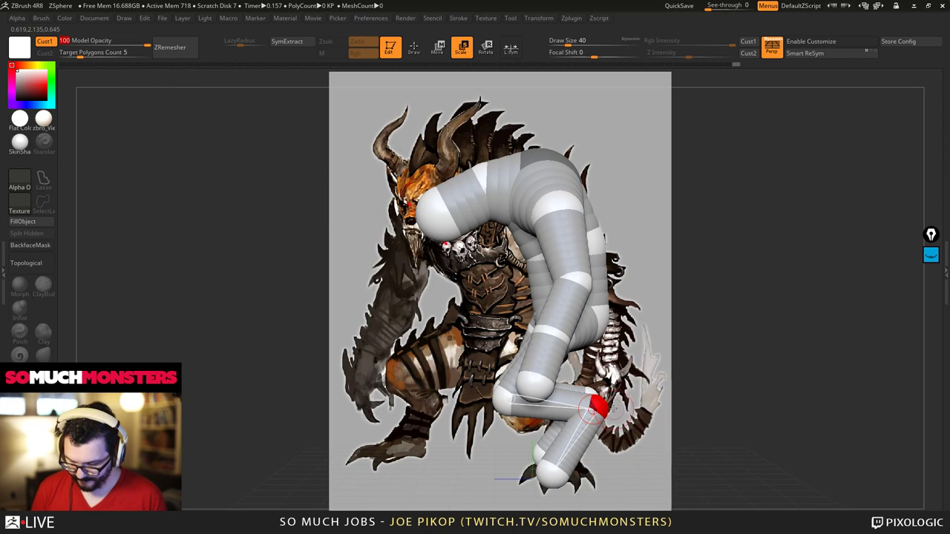
pyautogui.moveTo(491, 382); pyautogui.dragTo(522, 353)
pyautogui.press('q')
pyautogui.click(524, 362)
pyautogui.moveTo(445, 250)
pyautogui.mouseDown(button='right')
pyautogui.moveTo(460, 250)
pyautogui.moveTo(492, 334)
pyautogui.mouseUp(button='right')
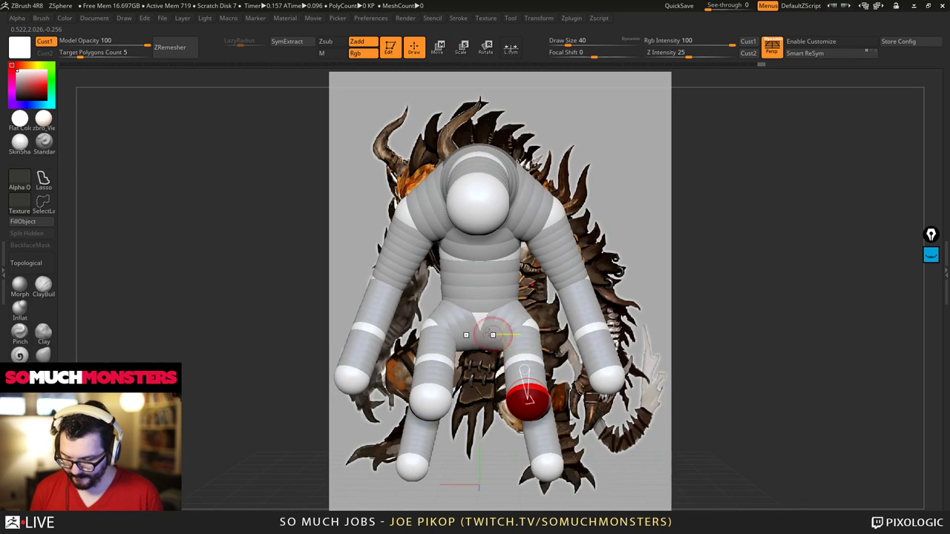
# - Scale the hip ZSpheres and reposition the mid-thigh ZSpheres to shape the upper legs
pyautogui.click(462, 49)
pyautogui.moveTo(483, 211); pyautogui.dragTo(475, 274, button='right')
pyautogui.moveTo(534, 332); pyautogui.dragTo(605, 454)
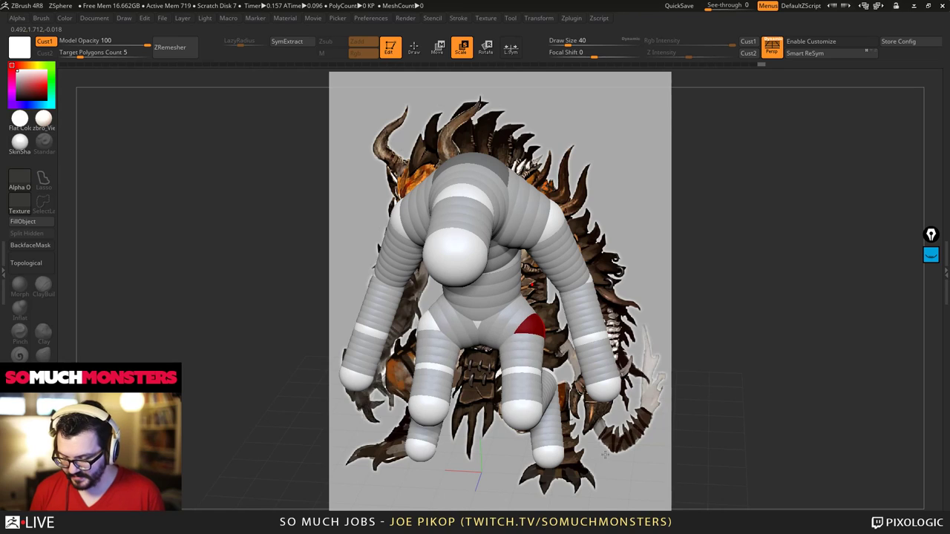
pyautogui.click(438, 47)
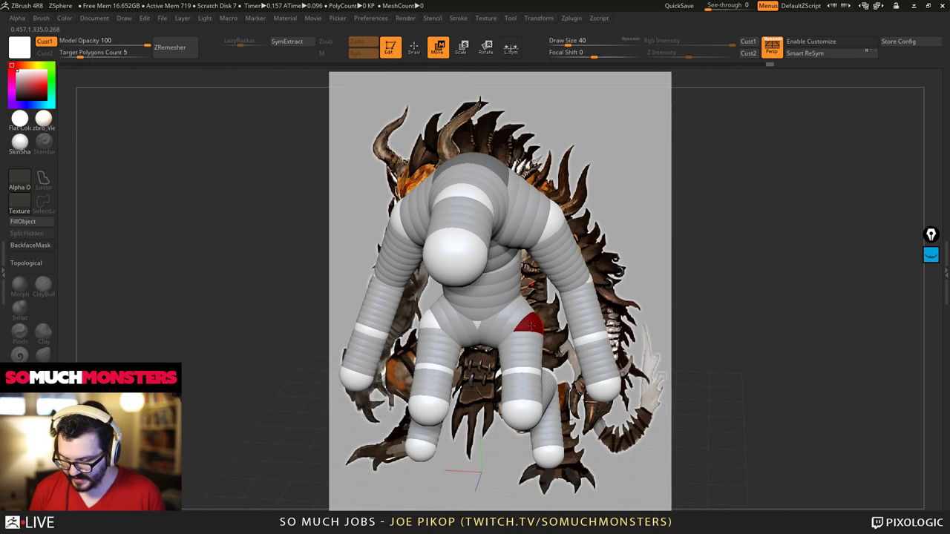
pyautogui.moveTo(513, 344); pyautogui.dragTo(465, 345, button='right')
pyautogui.moveTo(501, 366); pyautogui.dragTo(495, 364)
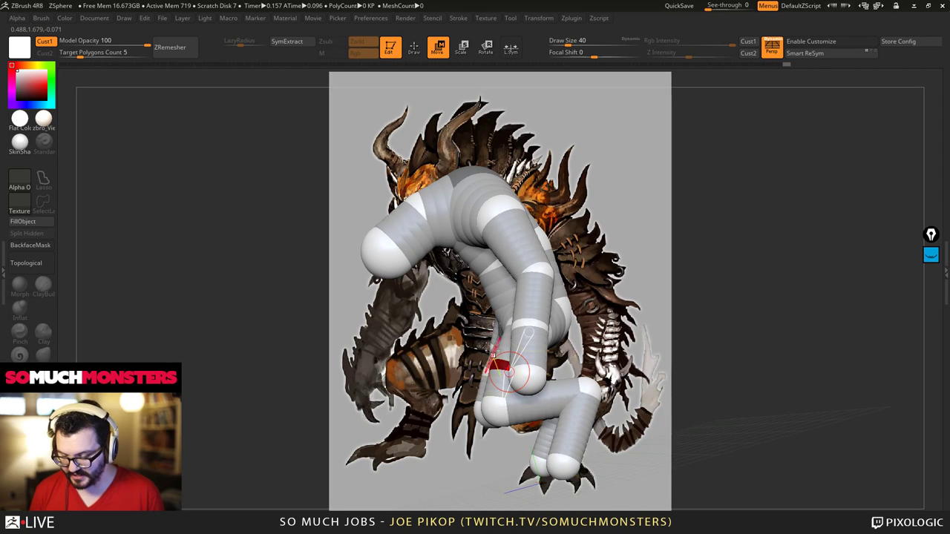
# - Enlarge the mid-thigh ZSpheres to make the thighs bulkier
pyautogui.click(461, 47)
pyautogui.moveTo(473, 300); pyautogui.dragTo(511, 307, button='right')
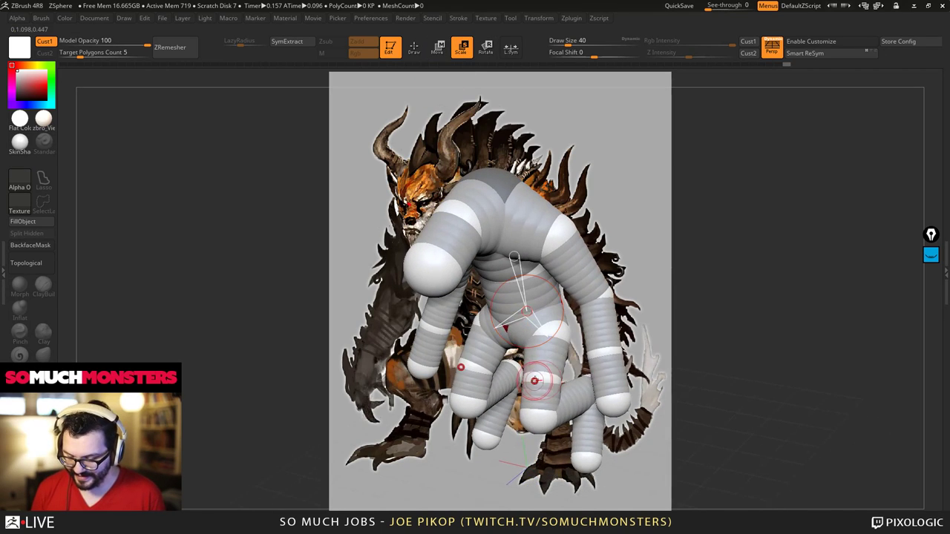
pyautogui.moveTo(535, 382); pyautogui.dragTo(540, 396)
pyautogui.moveTo(541, 395); pyautogui.dragTo(552, 376, button='right')
pyautogui.moveTo(551, 376); pyautogui.dragTo(565, 423)
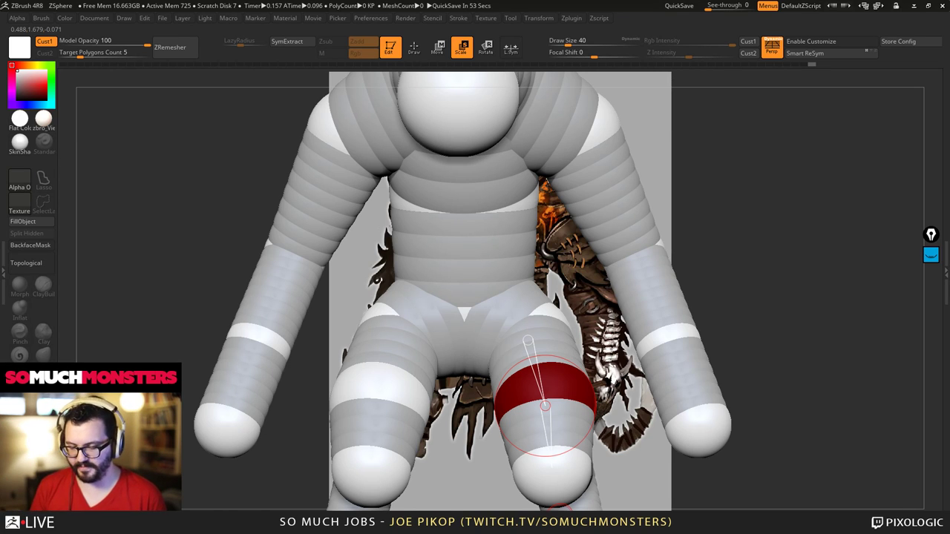
# - Scale the mid-upper-arm, mid-torso and upper-back ZSpheres to adjust the body's mass
pyautogui.keyDown('ctrl'); pyautogui.moveTo(506, 261); pyautogui.dragTo(453, 234, button='right'); pyautogui.keyUp('ctrl')
pyautogui.moveTo(551, 221); pyautogui.dragTo(575, 224)
pyautogui.moveTo(705, 293); pyautogui.dragTo(631, 298, button='right')
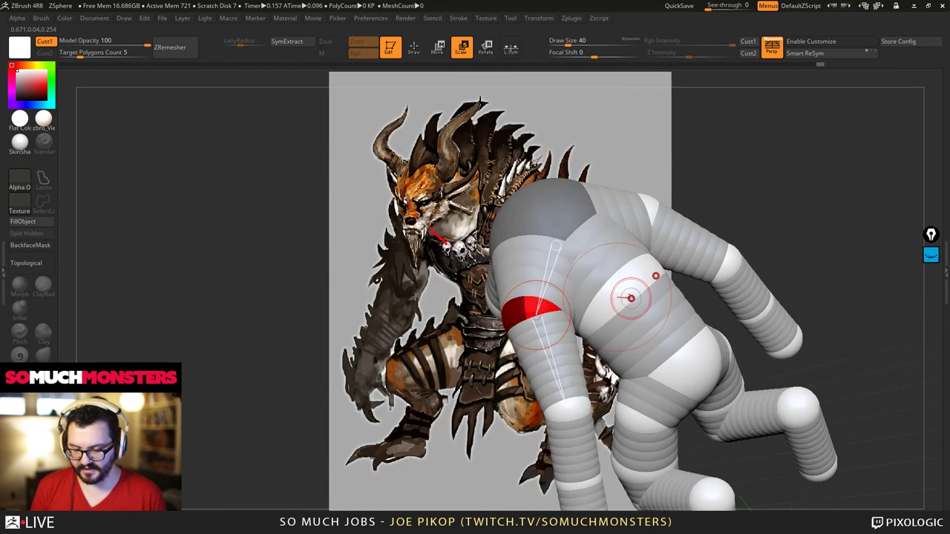
pyautogui.moveTo(630, 299); pyautogui.dragTo(586, 262)
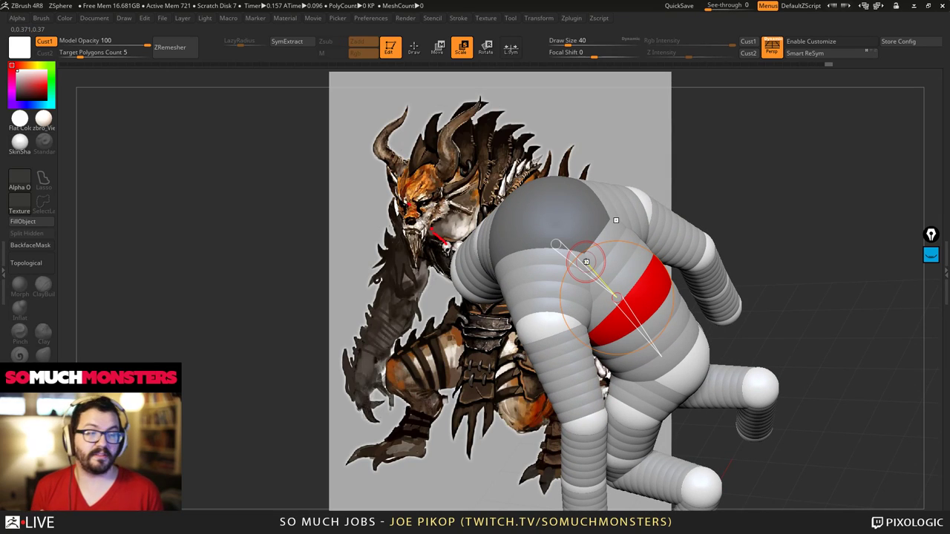
pyautogui.moveTo(586, 261); pyautogui.dragTo(620, 327)
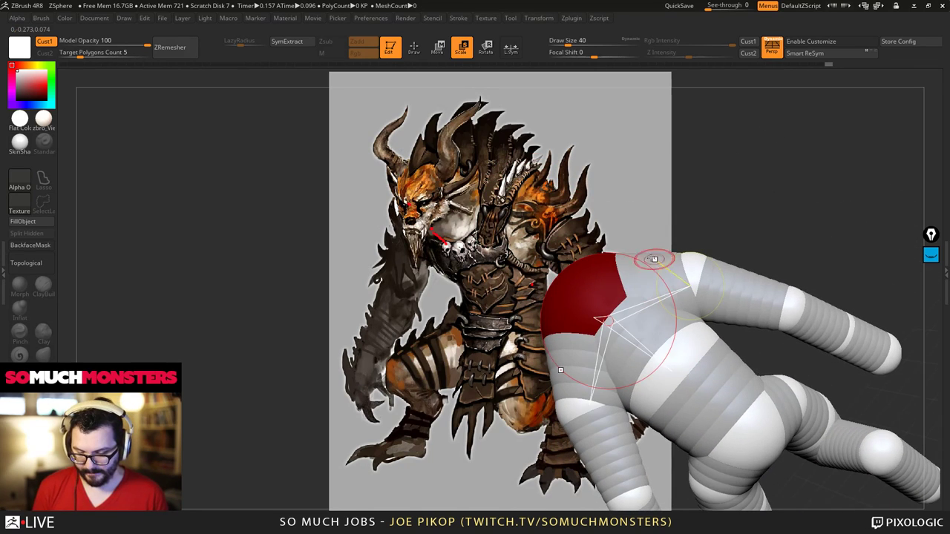
pyautogui.moveTo(653, 249); pyautogui.dragTo(731, 253)
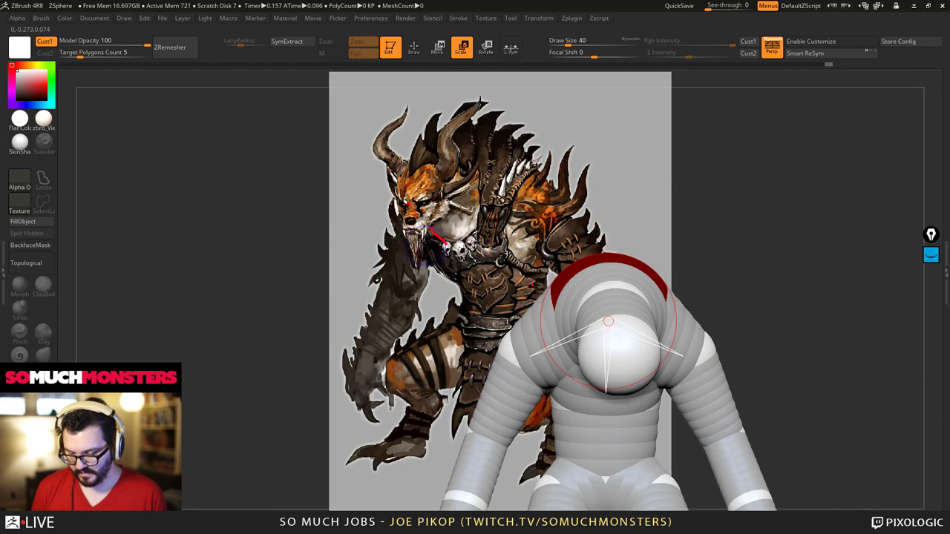
# - Restore the reference-aligned view at model opacity 43 and move the shoulder, hand and upper-arm ZSpheres to fit the concept's arm
pyautogui.click(748, 42)
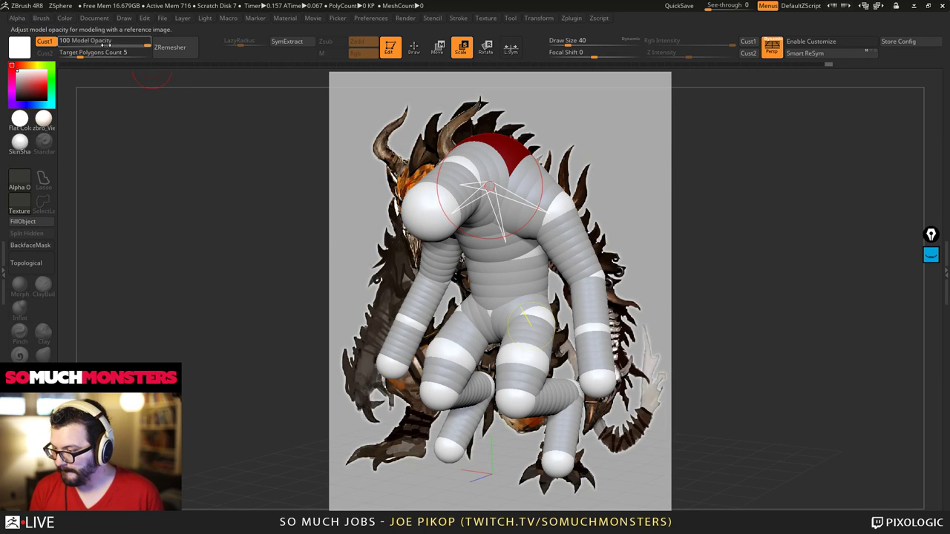
pyautogui.click(97, 41)
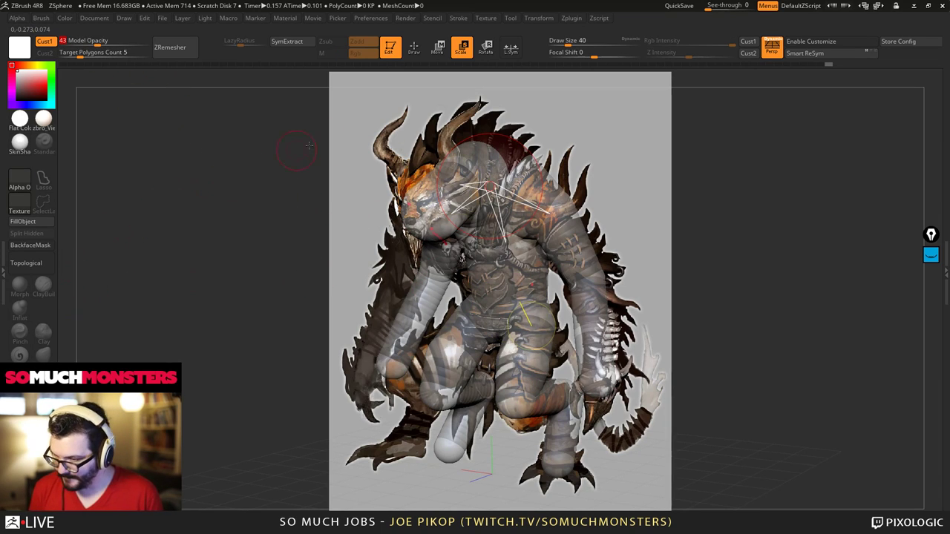
pyautogui.click(438, 47)
pyautogui.moveTo(554, 217); pyautogui.dragTo(551, 227)
pyautogui.moveTo(592, 286); pyautogui.dragTo(600, 377)
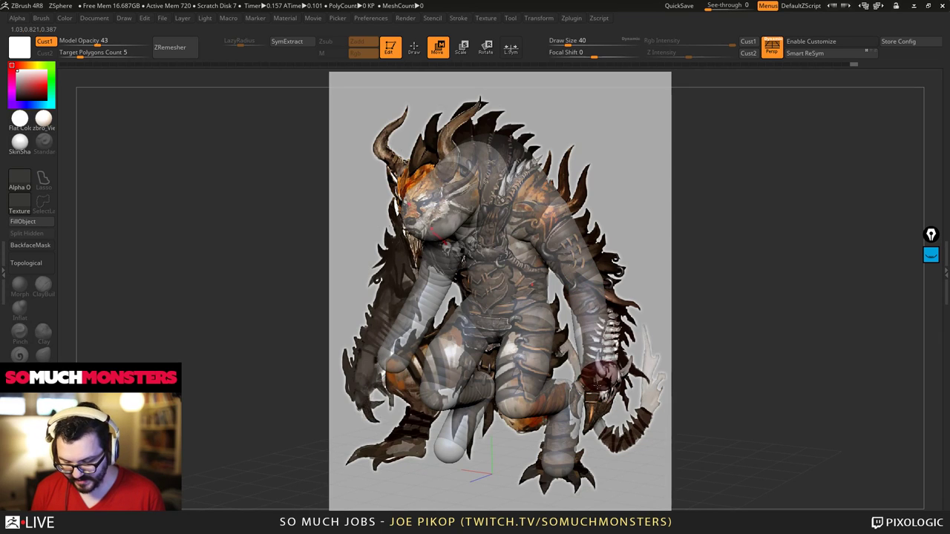
pyautogui.moveTo(599, 377); pyautogui.dragTo(560, 363, button='right')
pyautogui.moveTo(600, 374); pyautogui.dragTo(609, 218)
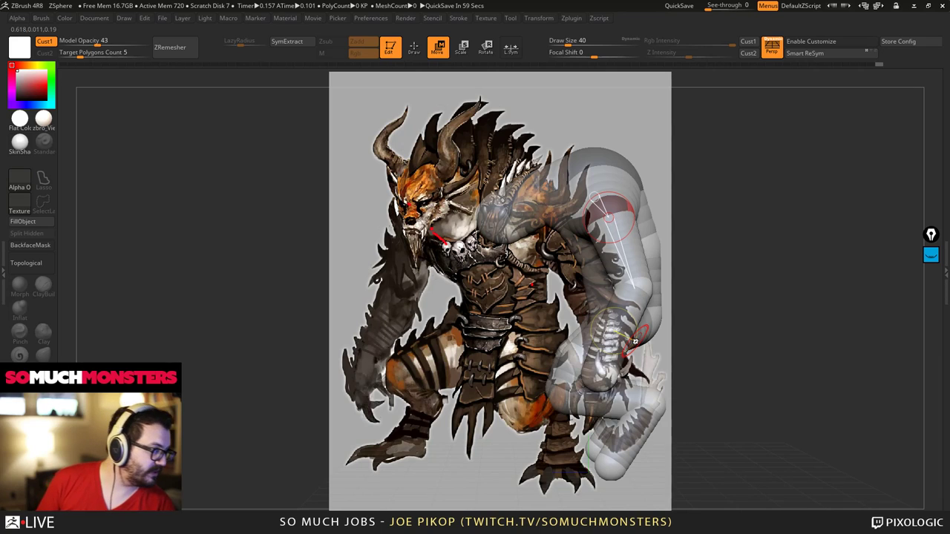
pyautogui.moveTo(562, 281); pyautogui.dragTo(606, 305, button='right')
pyautogui.moveTo(605, 302); pyautogui.dragTo(596, 307)
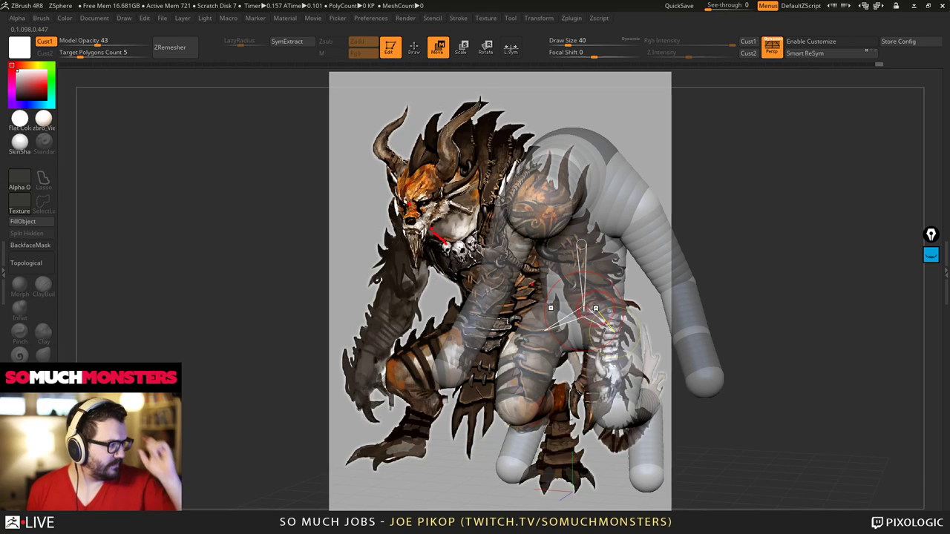
pyautogui.moveTo(593, 307); pyautogui.dragTo(605, 316)
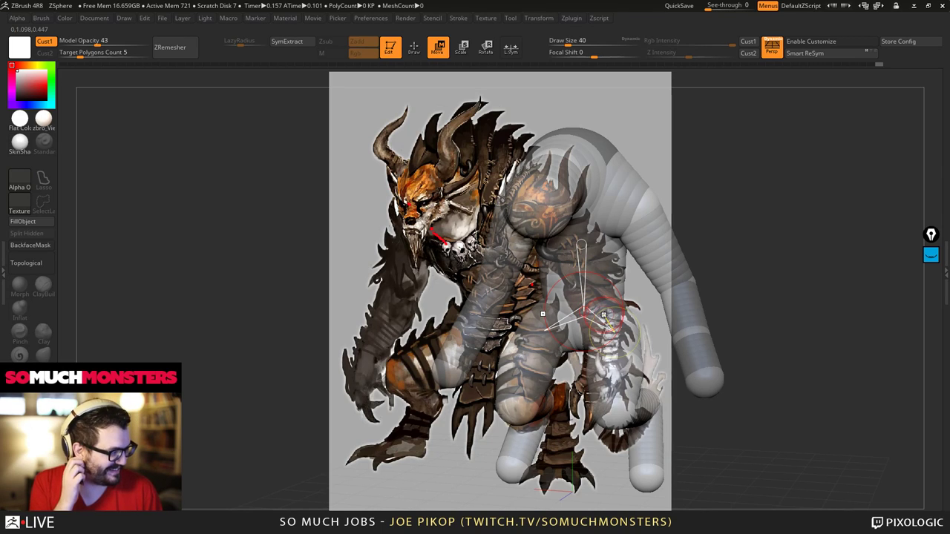
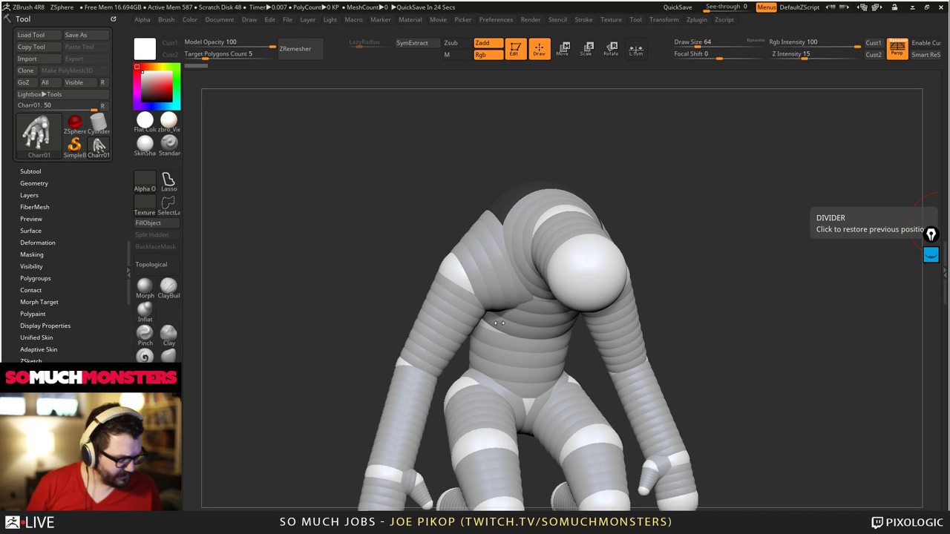
pyautogui.click(612, 20)
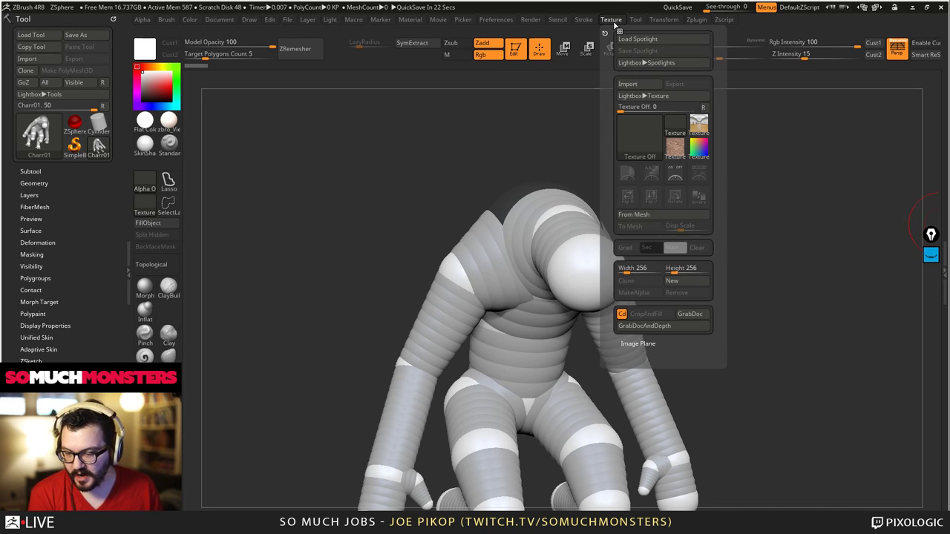
pyautogui.click(220, 20)
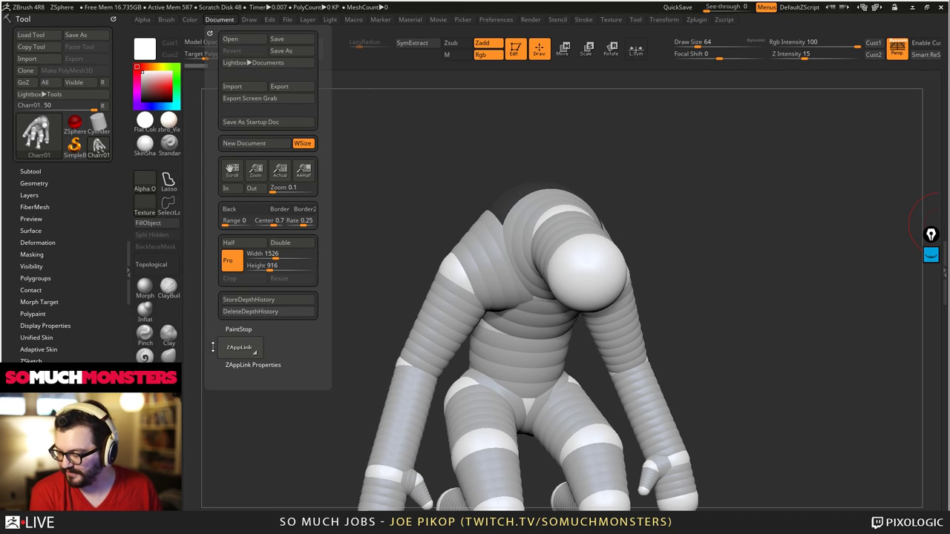
pyautogui.click(262, 364)
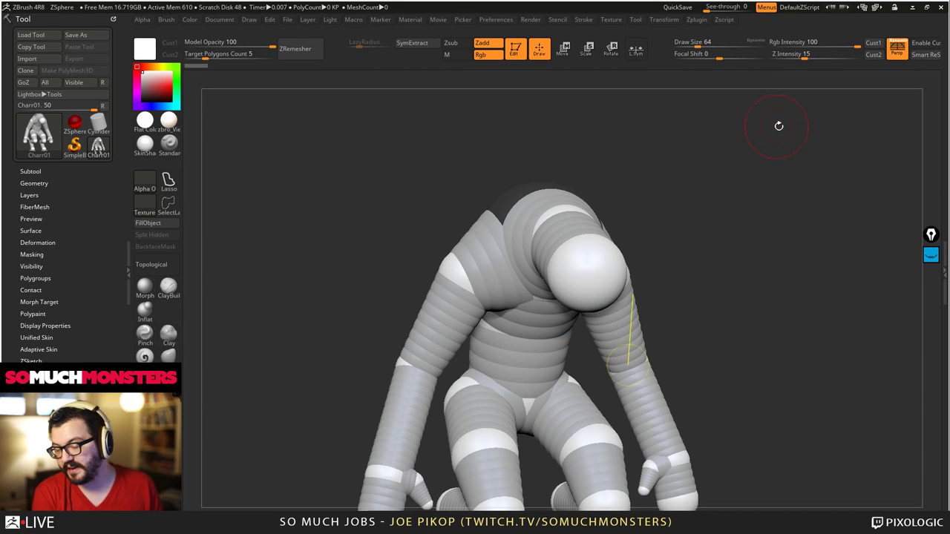
pyautogui.moveTo(601, 127); pyautogui.dragTo(520, 128)
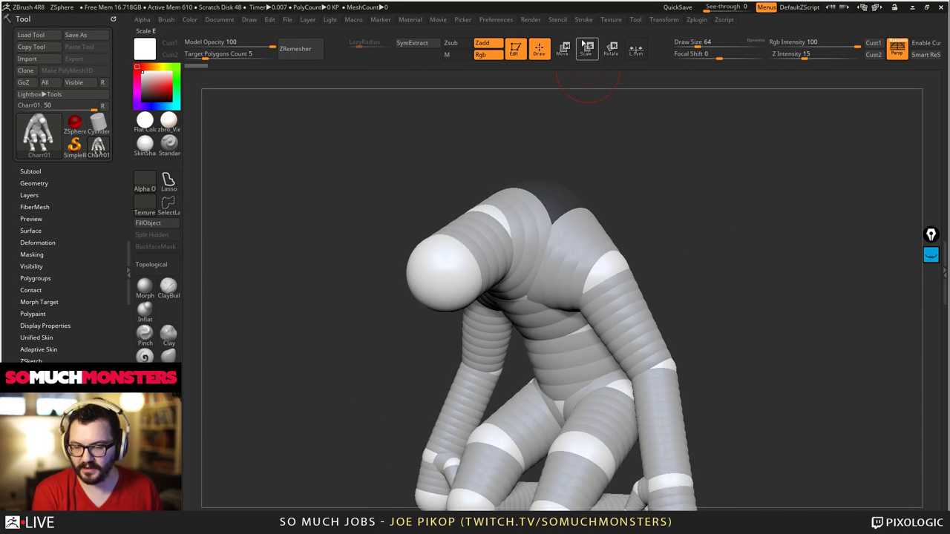
# - Load the JPG reference _pyreconcept.jpg from the Charr project's Ref folder as an image plane
pyautogui.click(610, 19)
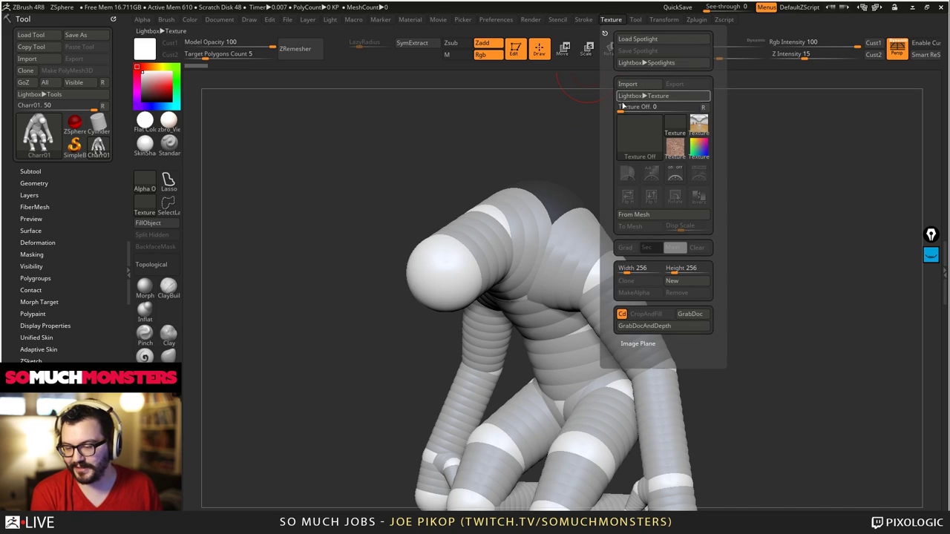
pyautogui.click(638, 343)
pyautogui.click(635, 355)
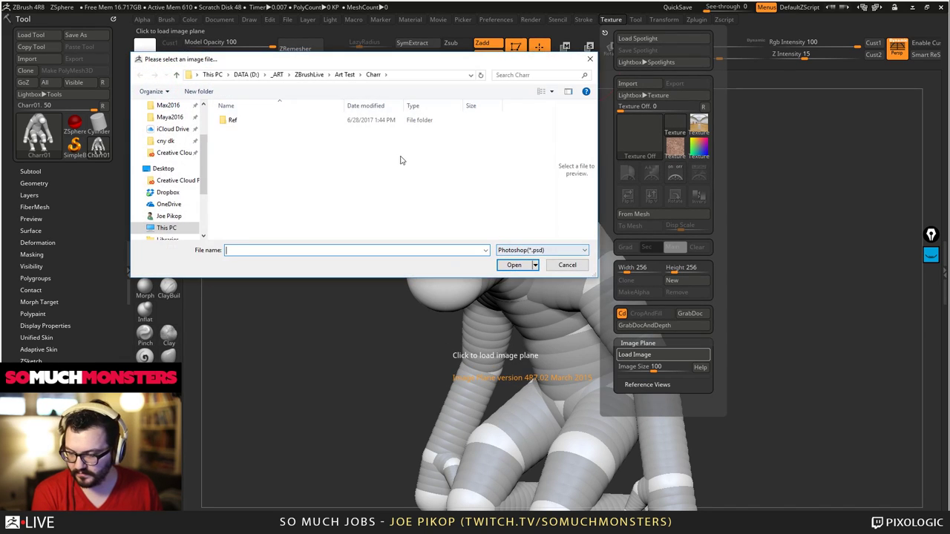
pyautogui.click(542, 250)
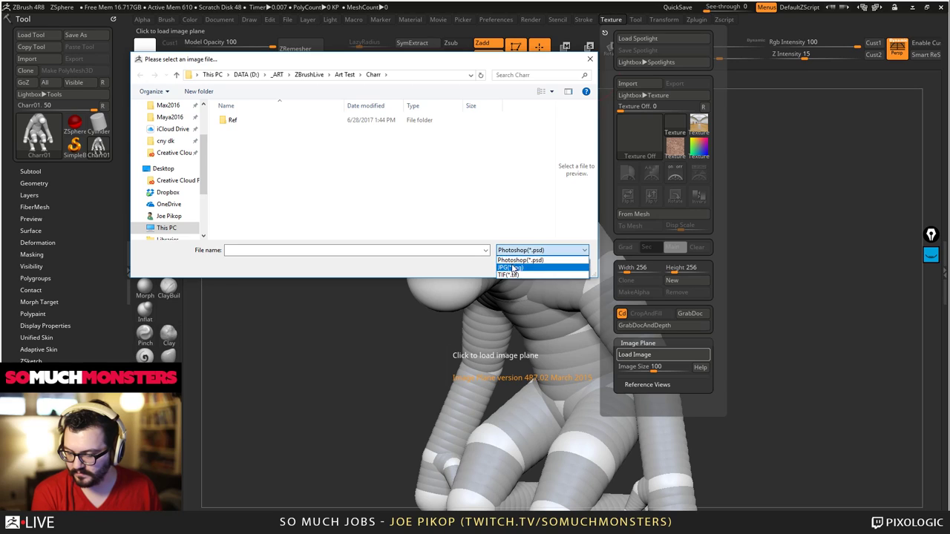
pyautogui.click(520, 261)
pyautogui.click(245, 121)
pyautogui.doubleClick(247, 121)
pyautogui.click(247, 122)
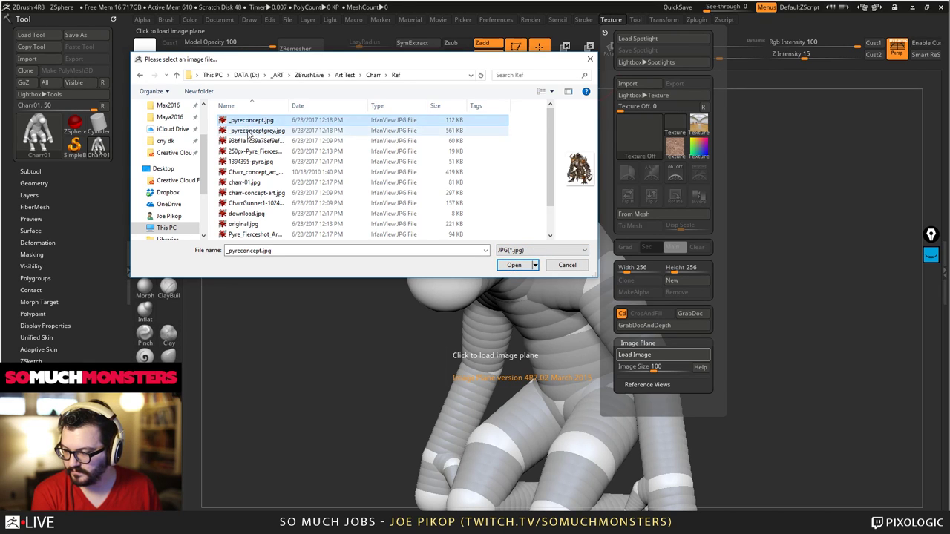
pyautogui.doubleClick(248, 121)
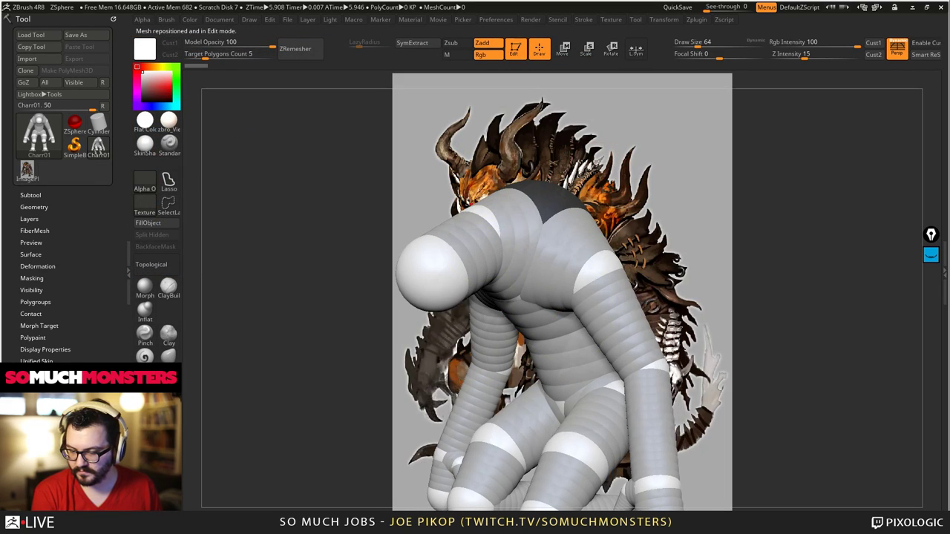
# - Frame and orbit the ZSphere figure so it overlays the crouching creature in the concept image
pyautogui.keyDown('alt'); pyautogui.moveTo(589, 314); pyautogui.dragTo(568, 314, button='right'); pyautogui.keyUp('alt')
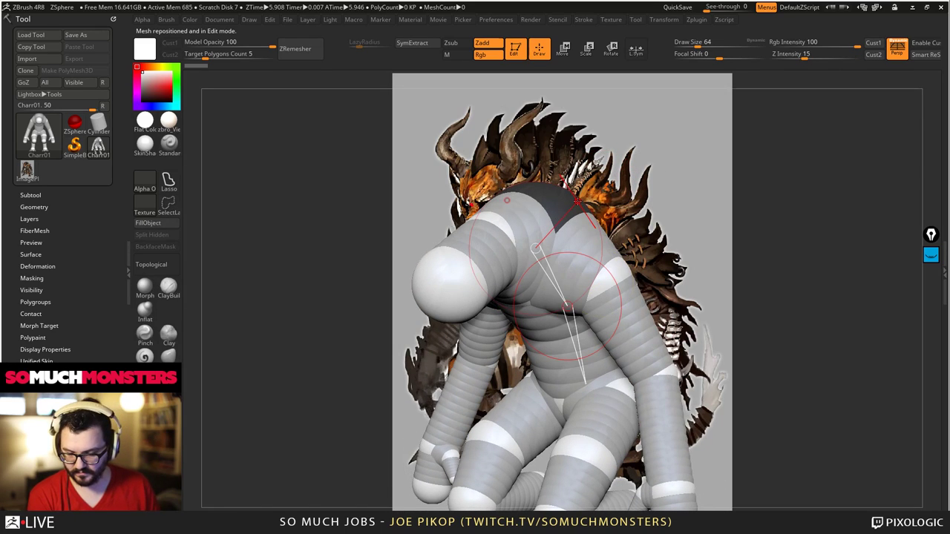
pyautogui.keyDown('alt'); pyautogui.moveTo(593, 222); pyautogui.dragTo(603, 100, button='right'); pyautogui.keyUp('alt')
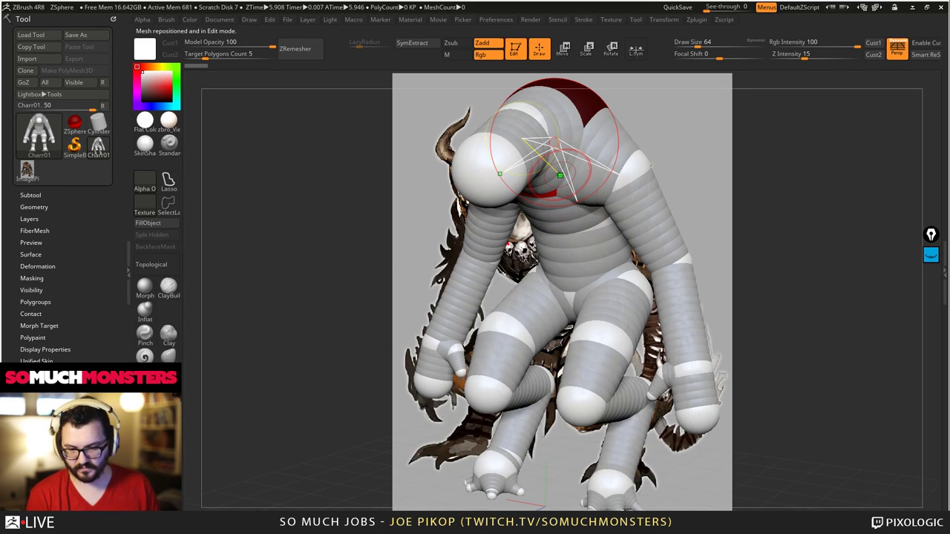
pyautogui.moveTo(561, 175); pyautogui.dragTo(749, 377, button='right')
pyautogui.keyDown('alt'); pyautogui.moveTo(439, 359); pyautogui.dragTo(489, 389, button='right'); pyautogui.keyUp('alt')
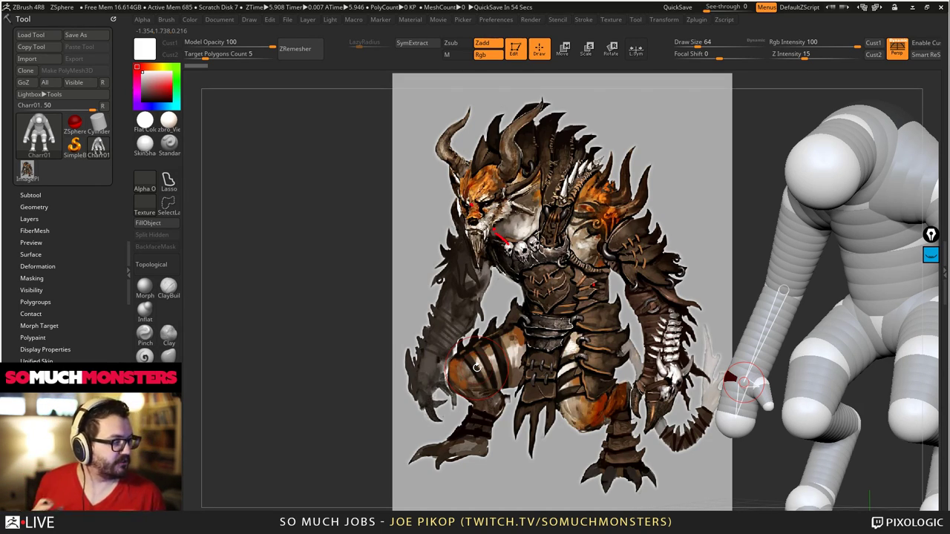
pyautogui.moveTo(477, 367); pyautogui.dragTo(499, 285)
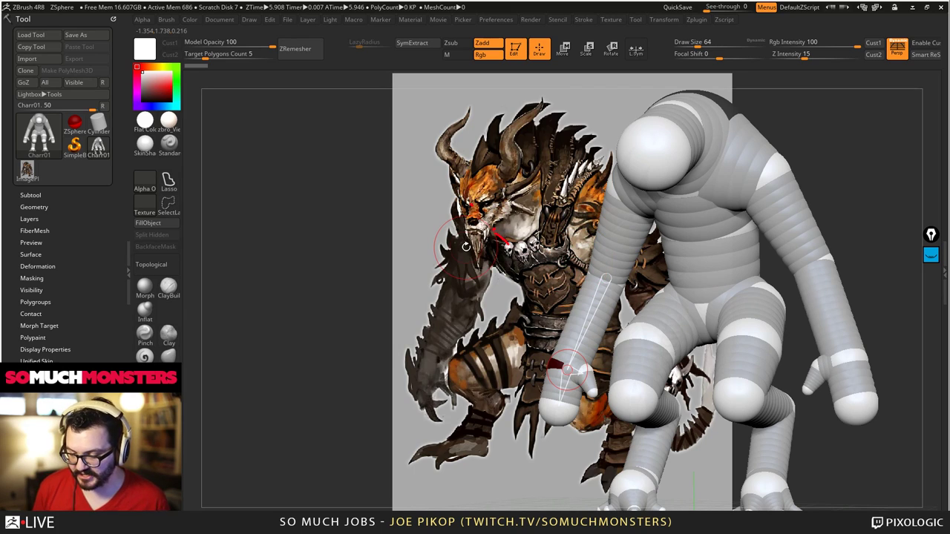
pyautogui.moveTo(492, 300); pyautogui.dragTo(456, 298)
pyautogui.moveTo(601, 307)
pyautogui.keyDown('alt'); pyautogui.mouseDown()
pyautogui.moveTo(574, 334)
pyautogui.moveTo(508, 343)
pyautogui.moveTo(432, 333)
pyautogui.moveTo(424, 297)
pyautogui.moveTo(453, 293)
pyautogui.moveTo(481, 308)
pyautogui.moveTo(504, 361)
pyautogui.mouseUp(); pyautogui.keyUp('alt')
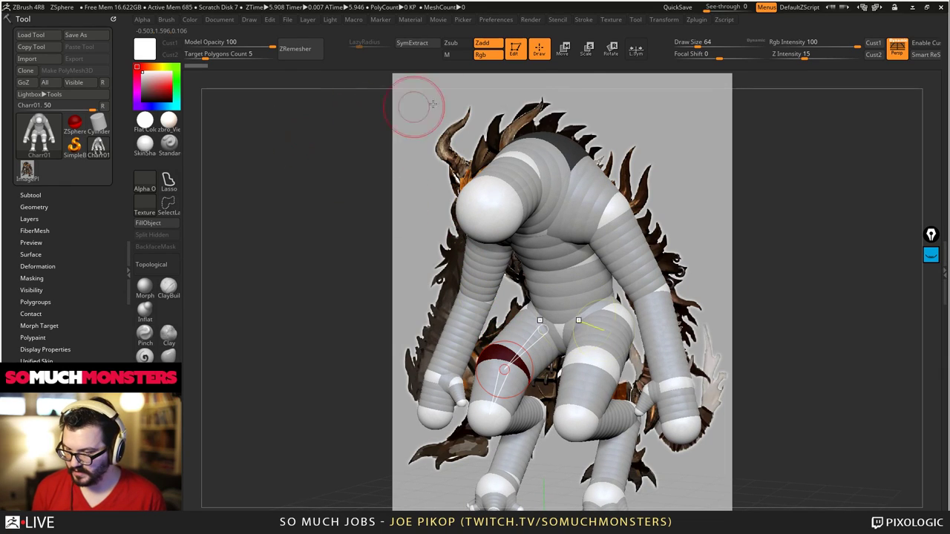
# - Shrink and raise the head ZSphere, and enlarge the chest ZSphere to bulk up the upper torso
pyautogui.click(587, 49)
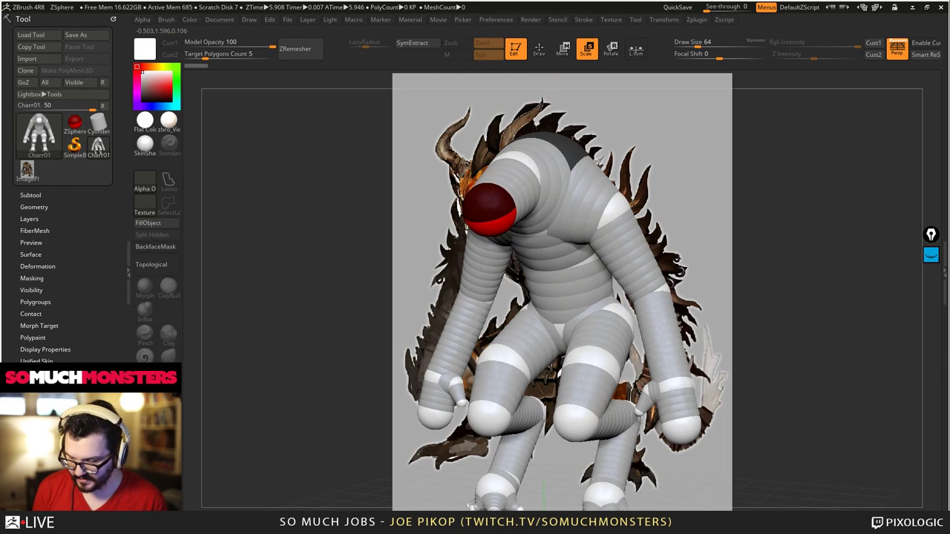
pyautogui.moveTo(443, 189)
pyautogui.mouseDown()
pyautogui.moveTo(511, 213)
pyautogui.moveTo(469, 200)
pyautogui.mouseUp()
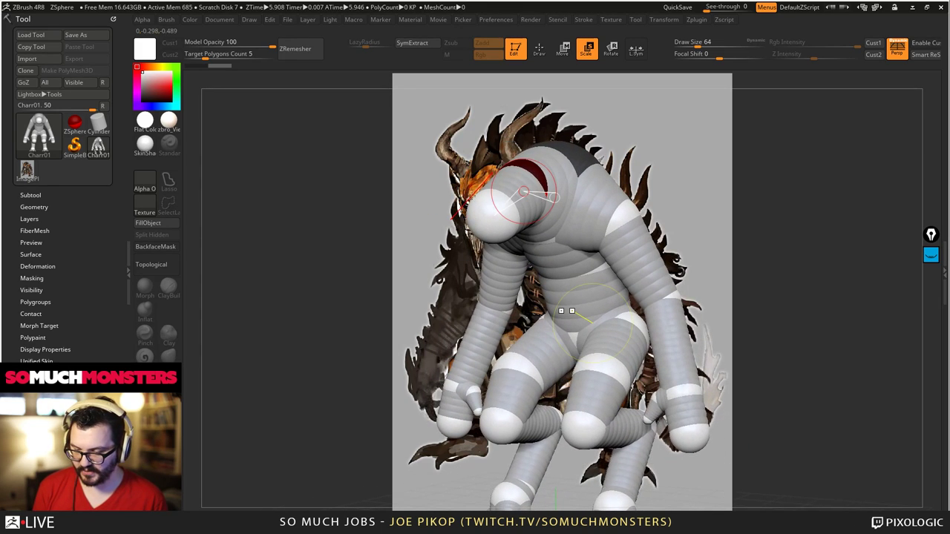
pyautogui.press('w')
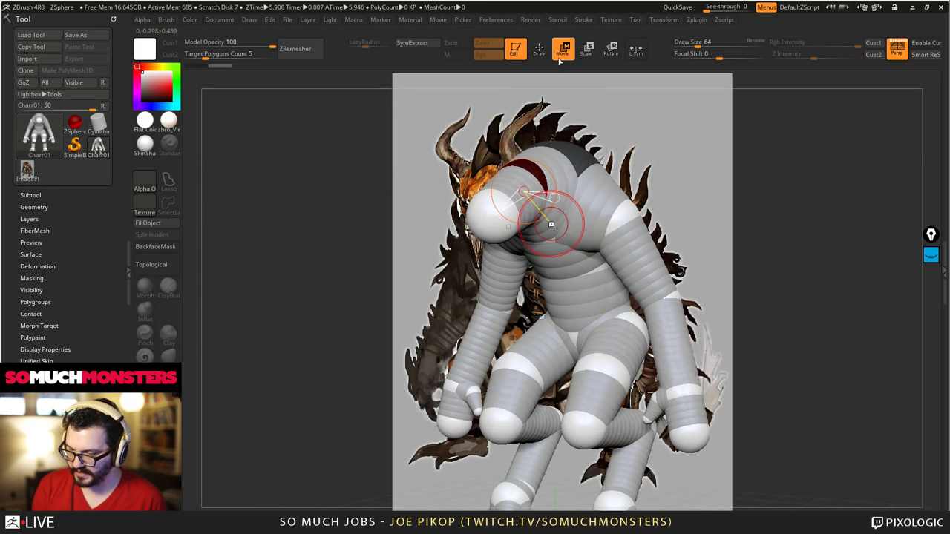
pyautogui.moveTo(496, 190); pyautogui.dragTo(520, 205)
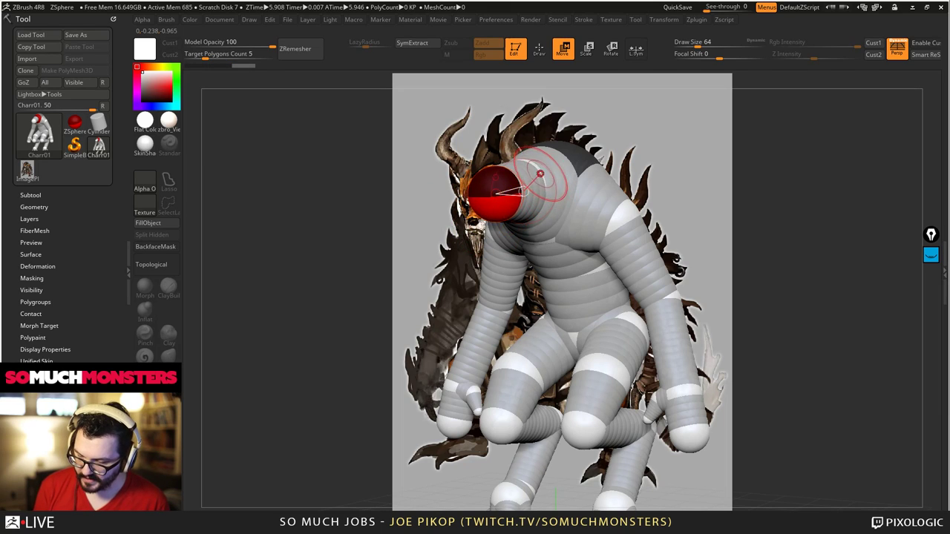
pyautogui.moveTo(539, 167); pyautogui.dragTo(613, 208)
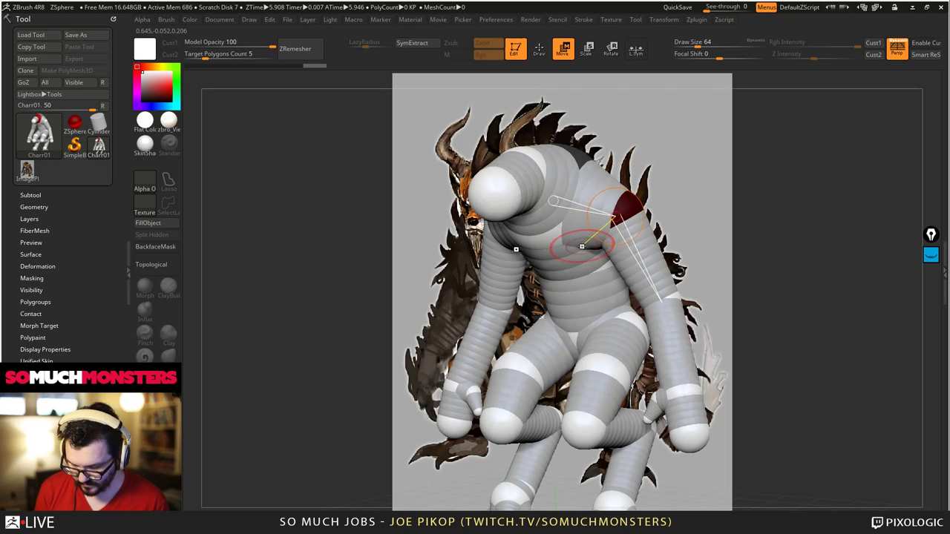
pyautogui.click(587, 49)
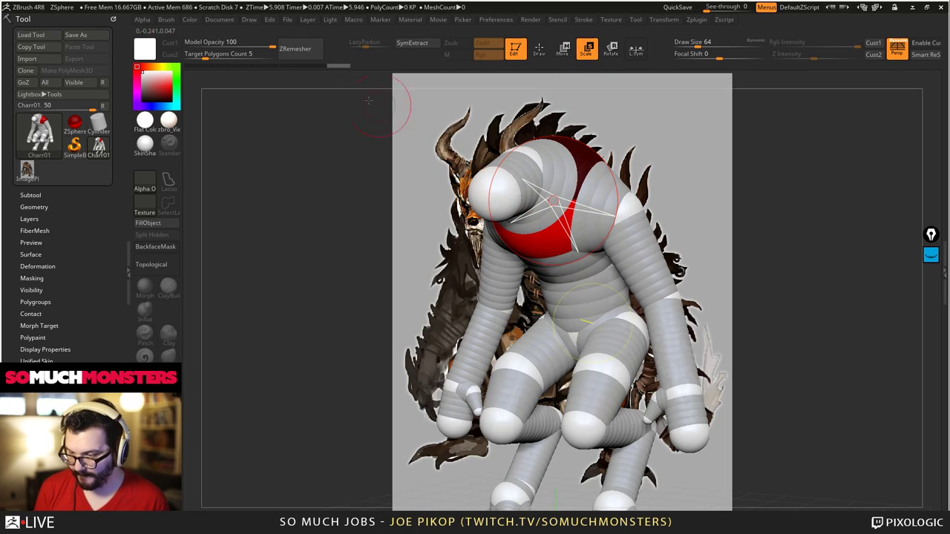
# - Set the model opacity to 47, realign the figure with the concept and shift the shoulder and elbow ZSpheres onto the concept's arm
pyautogui.moveTo(271, 47); pyautogui.dragTo(225, 47)
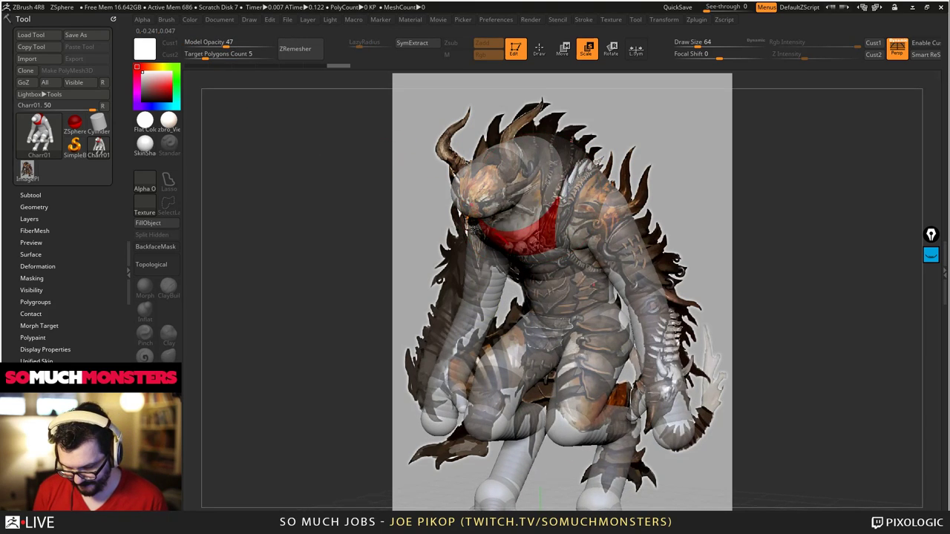
pyautogui.moveTo(460, 227)
pyautogui.mouseDown(button='right')
pyautogui.moveTo(504, 233)
pyautogui.moveTo(474, 234)
pyautogui.moveTo(485, 234)
pyautogui.mouseUp(button='right')
pyautogui.click(611, 234)
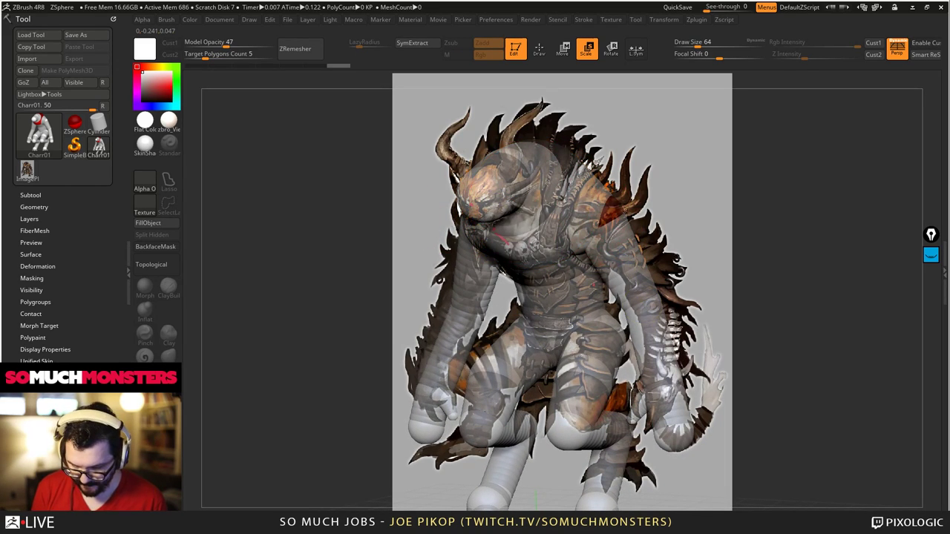
pyautogui.moveTo(612, 235); pyautogui.dragTo(682, 241)
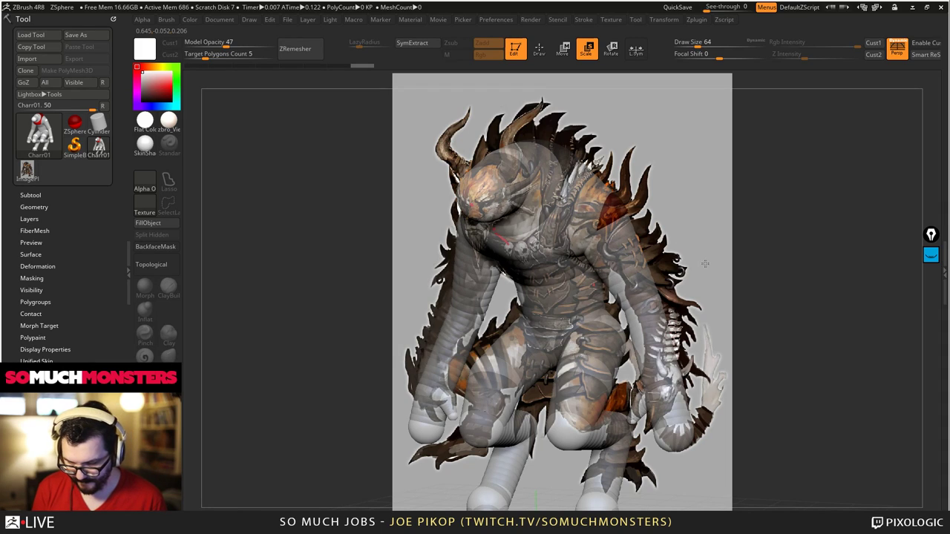
pyautogui.press('w')
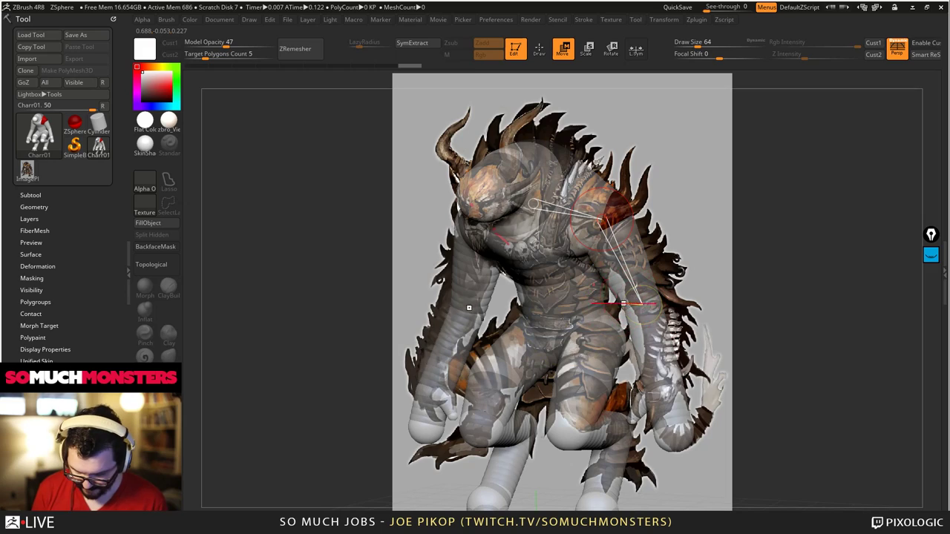
pyautogui.moveTo(633, 302); pyautogui.dragTo(650, 303)
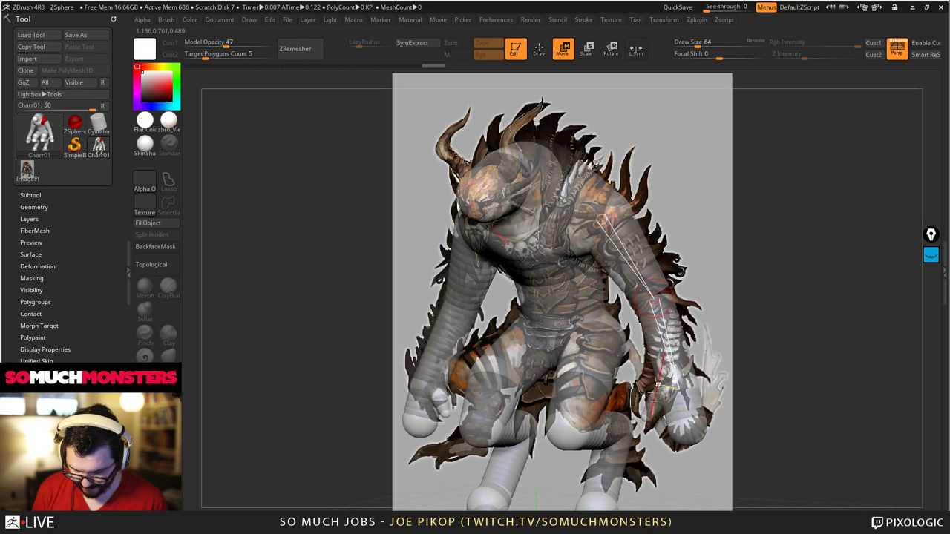
# - Reposition the wrist, hand-end and thumb ZSpheres so the hand fits the concept's fist
pyautogui.moveTo(659, 380); pyautogui.dragTo(666, 376)
pyautogui.moveTo(680, 429); pyautogui.dragTo(639, 384)
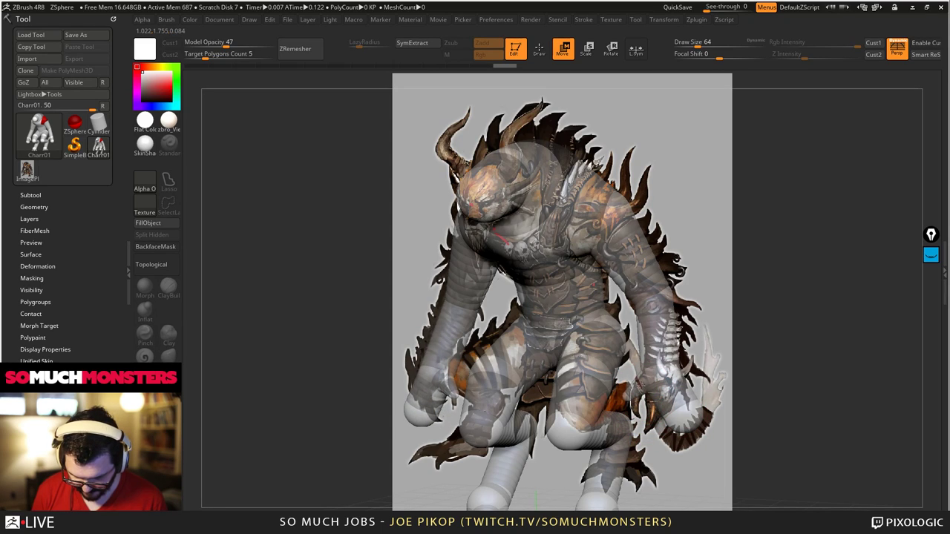
pyautogui.moveTo(564, 321); pyautogui.dragTo(567, 326)
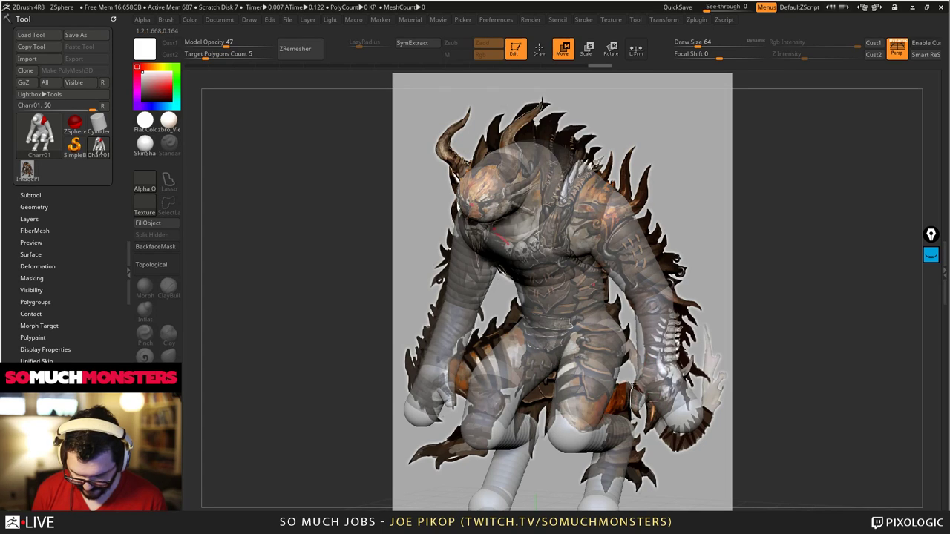
pyautogui.moveTo(441, 386); pyautogui.dragTo(641, 386)
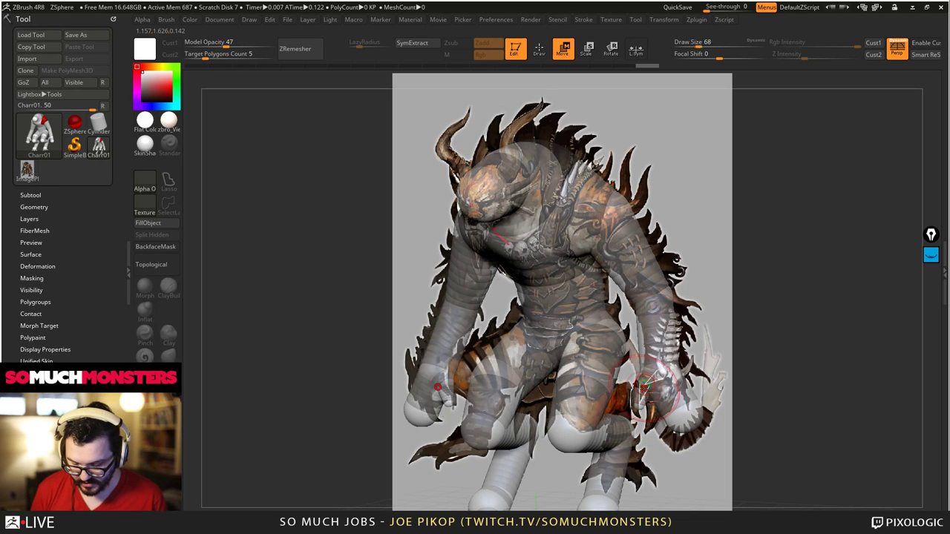
pyautogui.press(']')
pyautogui.moveTo(639, 385)
pyautogui.mouseDown()
pyautogui.moveTo(655, 370)
pyautogui.moveTo(671, 382)
pyautogui.moveTo(729, 297)
pyautogui.moveTo(654, 115)
pyautogui.moveTo(614, 421)
pyautogui.moveTo(821, 295)
pyautogui.moveTo(299, 195)
pyautogui.moveTo(403, 236)
pyautogui.moveTo(643, 387)
pyautogui.mouseUp()
pyautogui.moveTo(685, 417); pyautogui.dragTo(662, 417)
# - Reduce the draw size to 10 and fine-tune the wrist and elbow ZSpheres against the concept
pyautogui.press('[')
pyautogui.press('[')
pyautogui.press('[')
pyautogui.press('e')
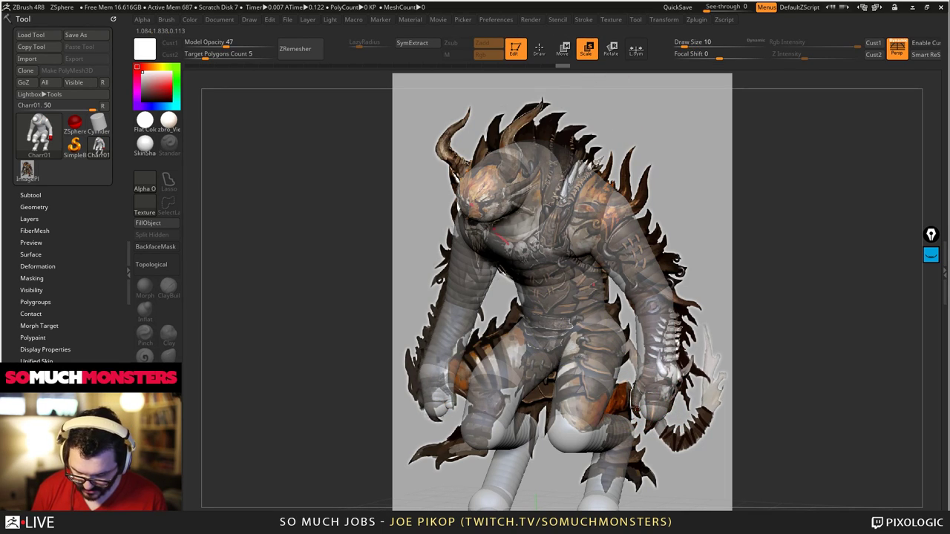
pyautogui.click(563, 48)
pyautogui.press('y')
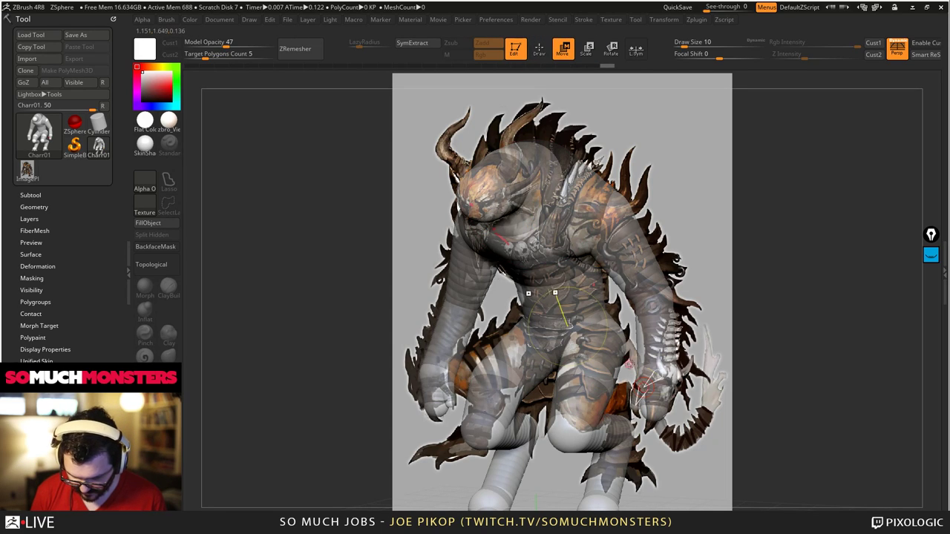
pyautogui.moveTo(656, 367); pyautogui.dragTo(661, 372)
pyautogui.moveTo(657, 293); pyautogui.dragTo(653, 292)
pyautogui.moveTo(653, 293); pyautogui.dragTo(616, 278, button='right')
pyautogui.moveTo(649, 293); pyautogui.dragTo(660, 274)
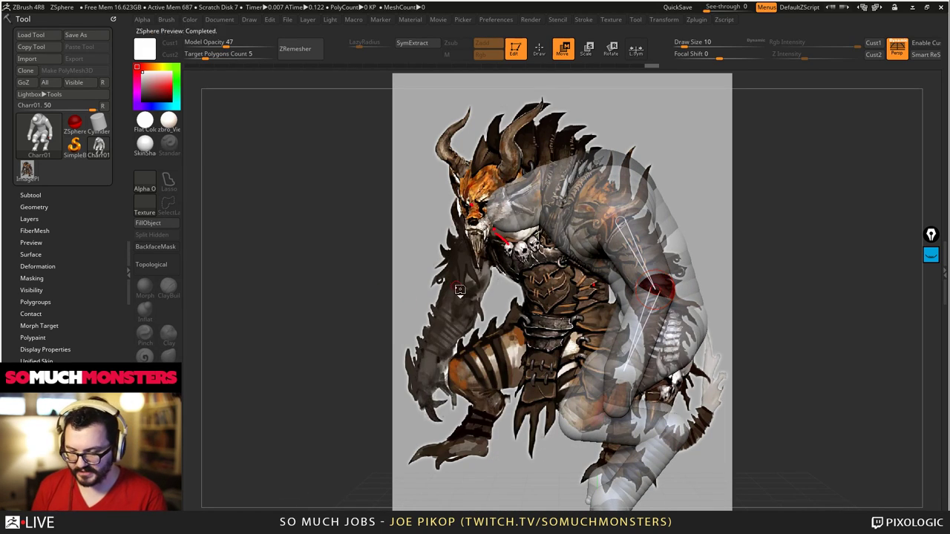
# - Preview the figure's adaptive skin at model opacity 100 and check its topology with the polyframe
pyautogui.press('a')
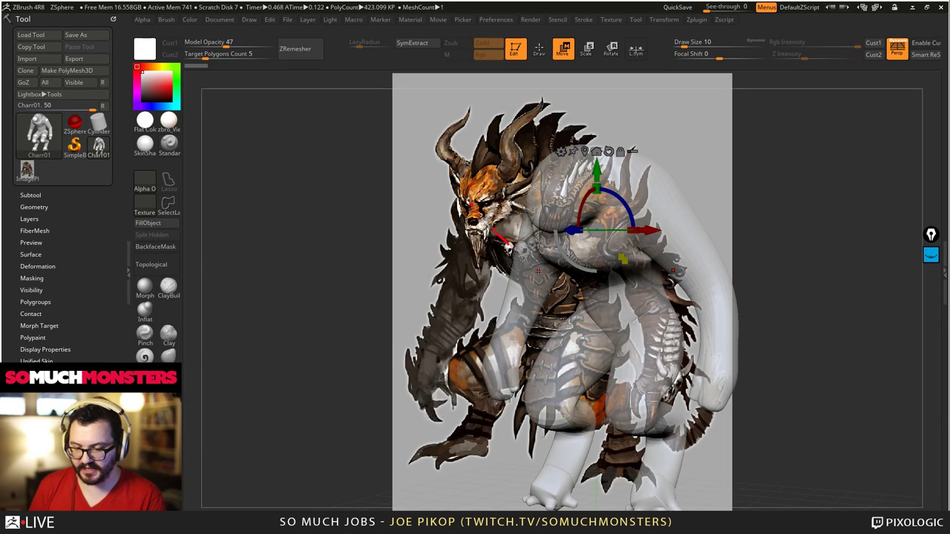
pyautogui.press('q')
pyautogui.moveTo(253, 42); pyautogui.dragTo(276, 41)
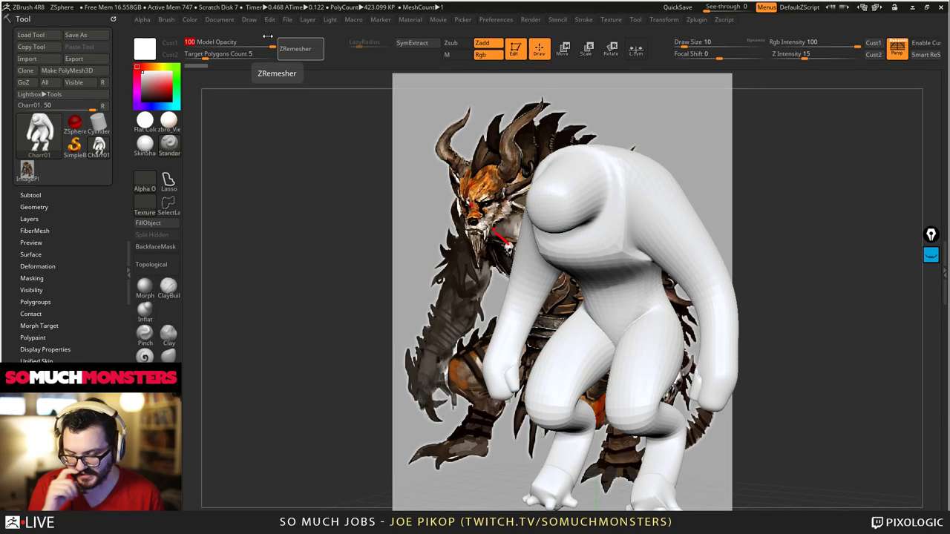
pyautogui.moveTo(211, 295); pyautogui.dragTo(507, 344)
pyautogui.hotkey('shift', 'f')
pyautogui.moveTo(468, 322); pyautogui.dragTo(423, 315, button='right')
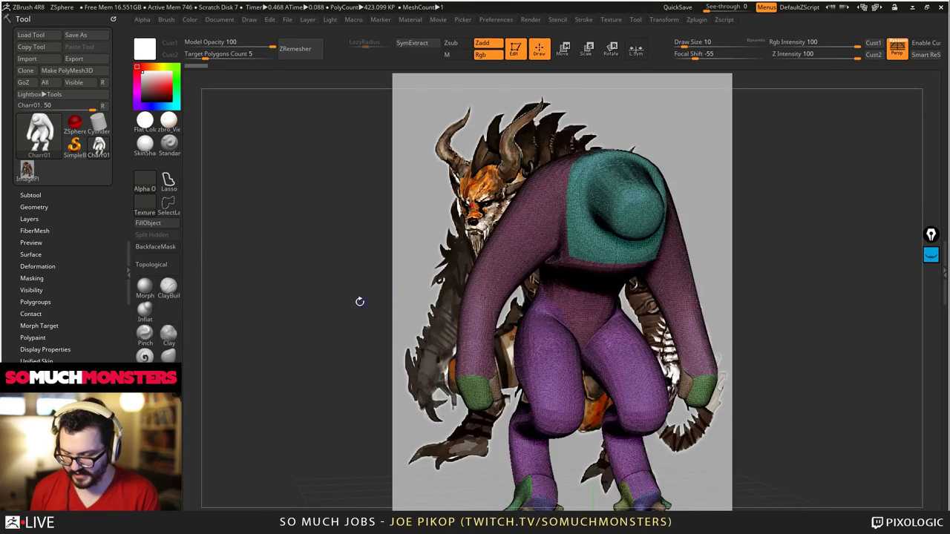
pyautogui.hotkey('shift', 'f')
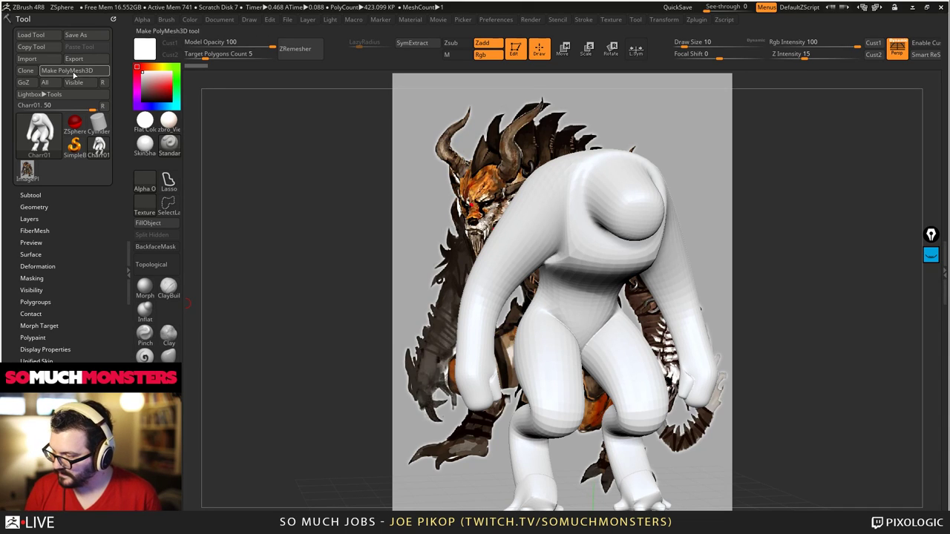
# - Convert the previewed skin to a PolyMesh3D and orbit the new mesh into the concept's viewing angle
pyautogui.click(74, 72)
pyautogui.moveTo(409, 250); pyautogui.dragTo(437, 281, button='right')
pyautogui.moveTo(434, 280); pyautogui.dragTo(422, 302)
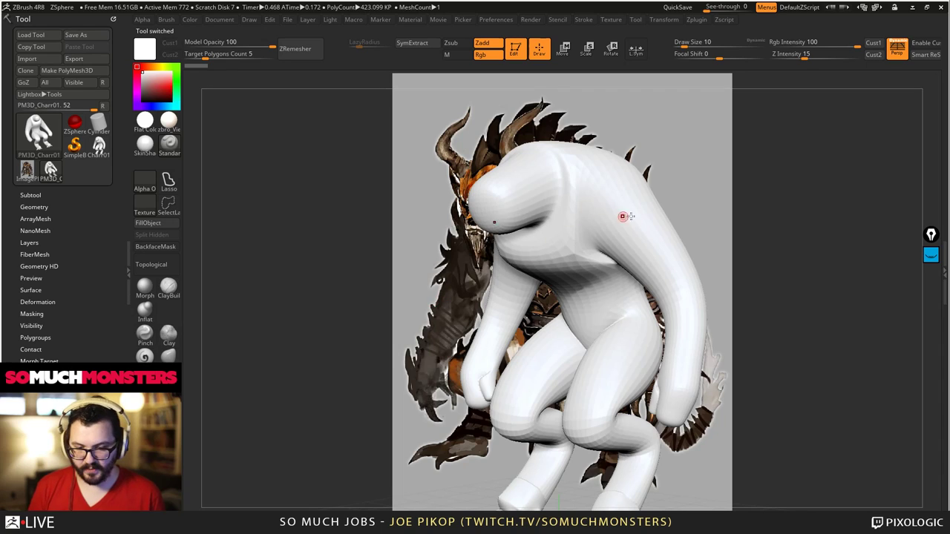
pyautogui.moveTo(618, 219); pyautogui.dragTo(545, 218, button='right')
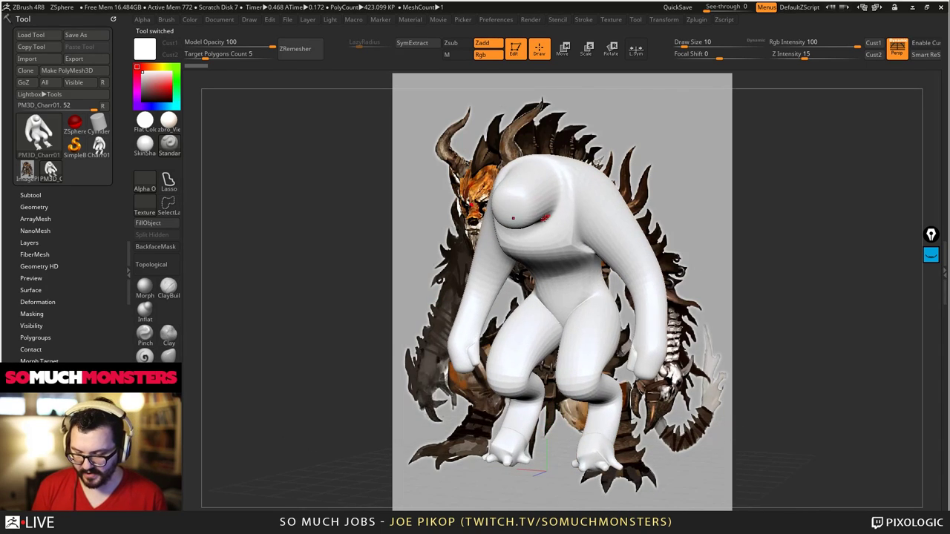
pyautogui.moveTo(545, 217); pyautogui.dragTo(516, 269)
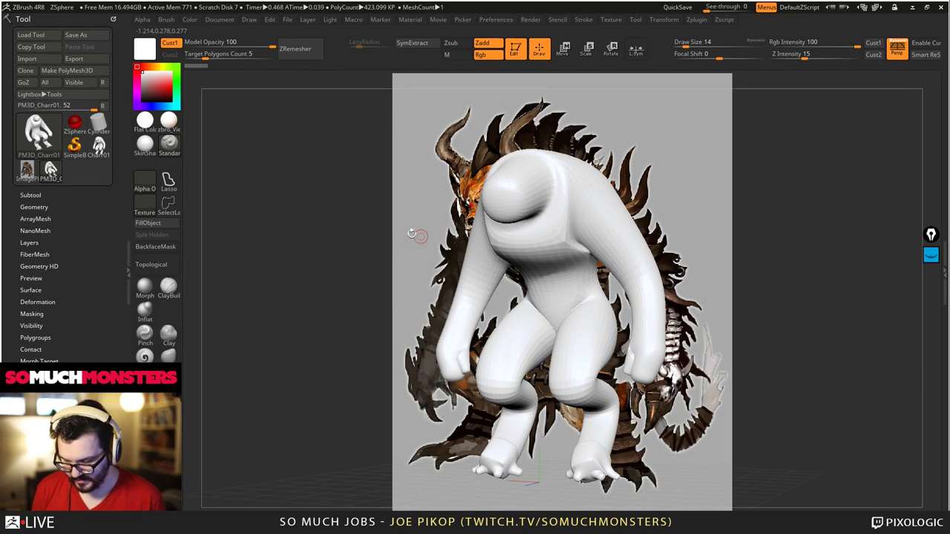
# - Push the shoulders outward and pull the hands down with the Move brush, then reduce the draw size to 82
pyautogui.click(168, 355)
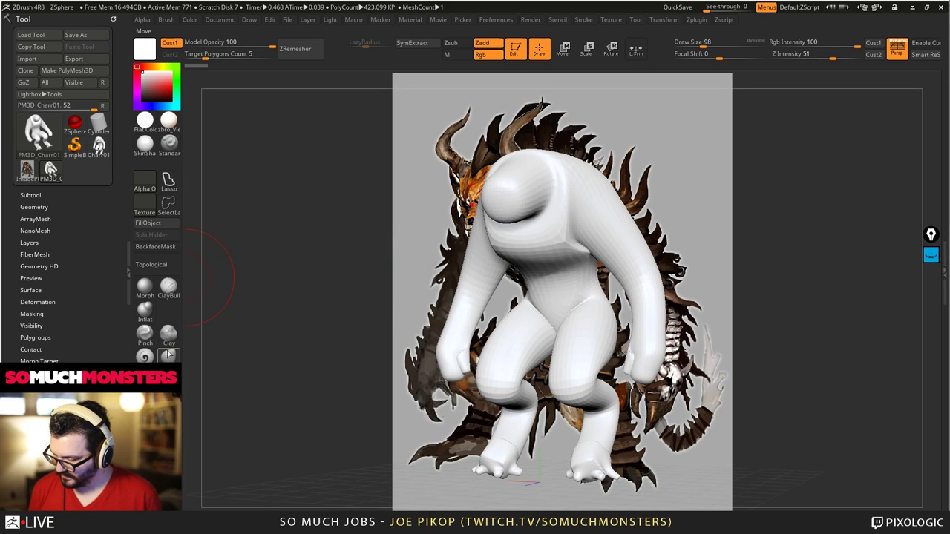
pyautogui.moveTo(609, 196)
pyautogui.mouseDown()
pyautogui.moveTo(604, 185)
pyautogui.moveTo(623, 248)
pyautogui.mouseUp()
pyautogui.moveTo(649, 356)
pyautogui.mouseDown()
pyautogui.moveTo(643, 376)
pyautogui.moveTo(653, 397)
pyautogui.moveTo(668, 393)
pyautogui.mouseUp()
pyautogui.press('[')
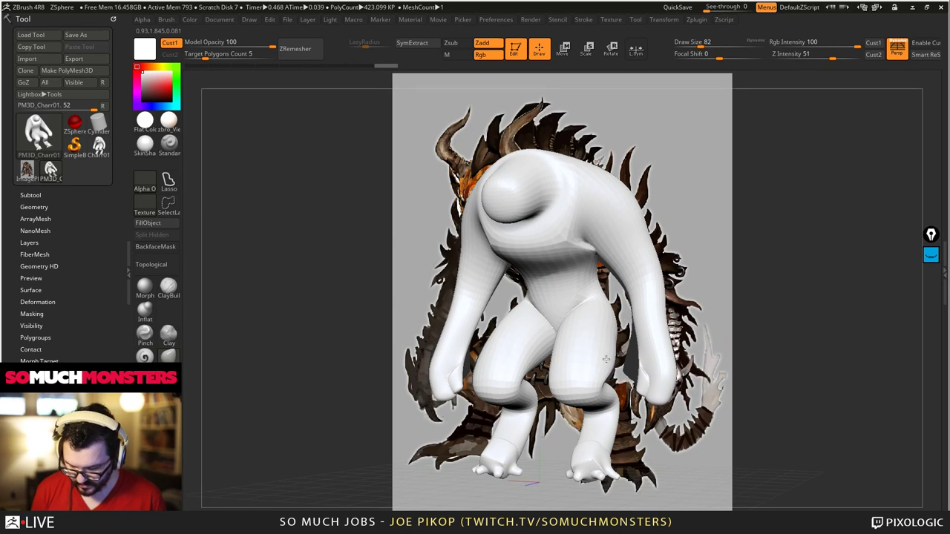
# - Browse the Deformation options, open the Geometry settings and check the mesh with the polyframe
pyautogui.click(33, 302)
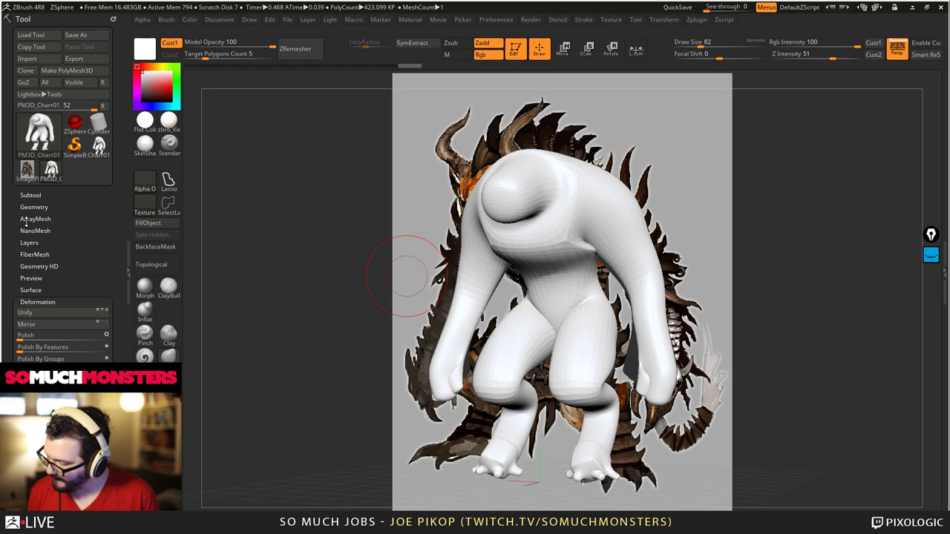
pyautogui.moveTo(12, 291); pyautogui.dragTo(15, 265)
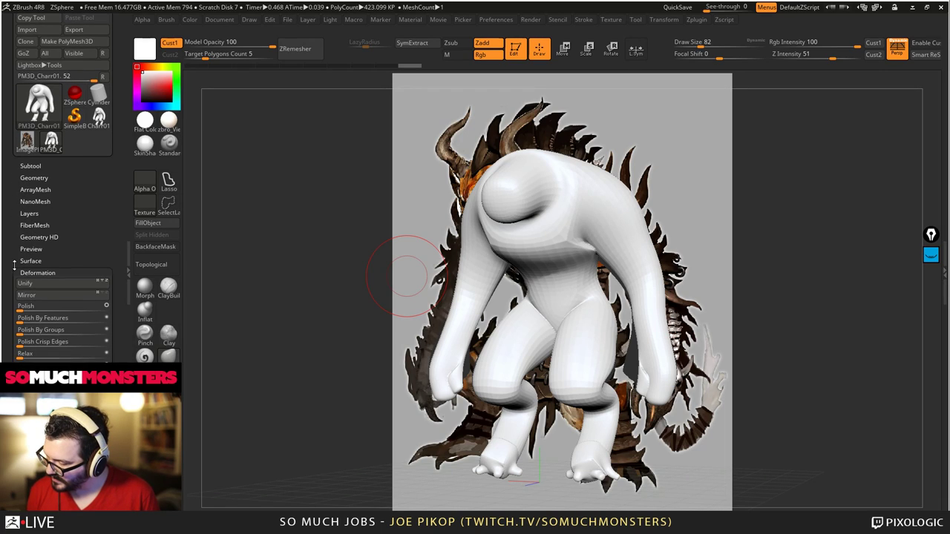
pyautogui.click(25, 273)
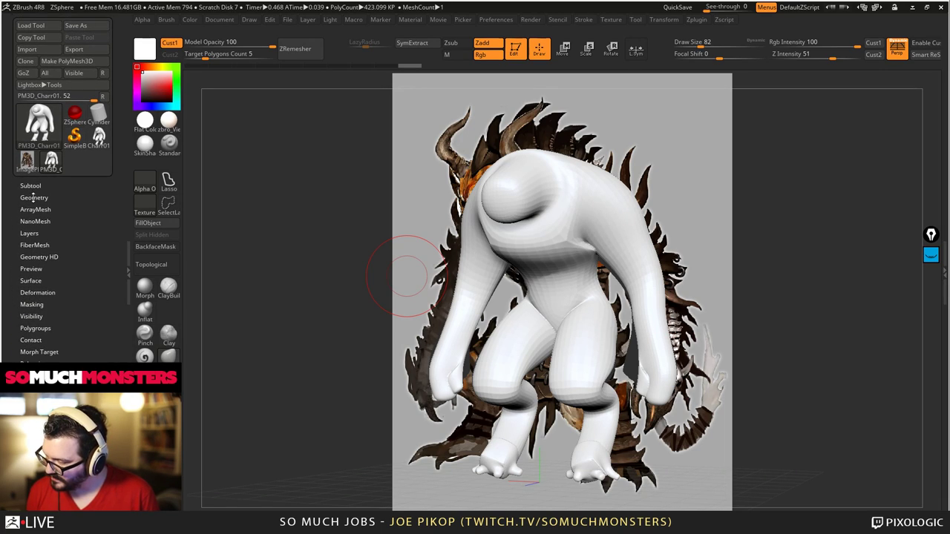
pyautogui.click(33, 197)
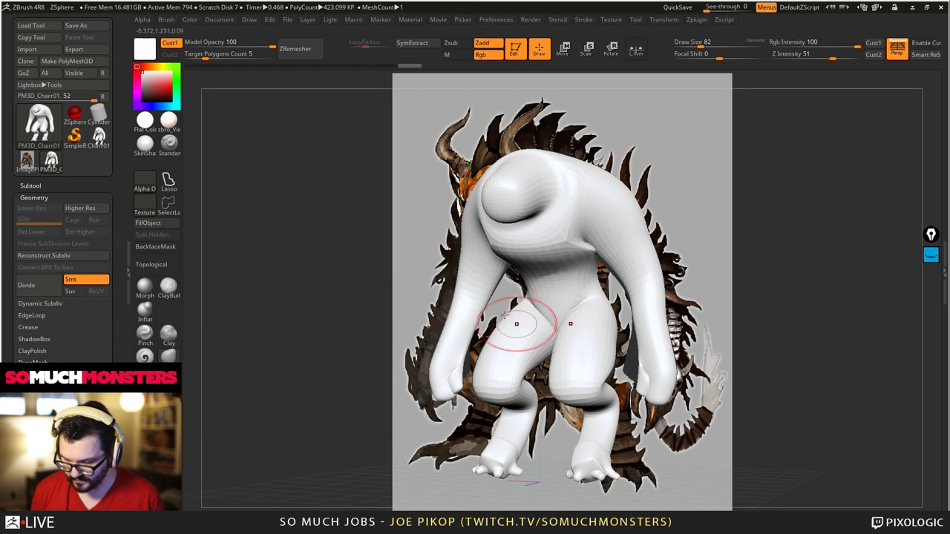
pyautogui.hotkey('shift', 'f')
pyautogui.hotkey('shift', 'f')
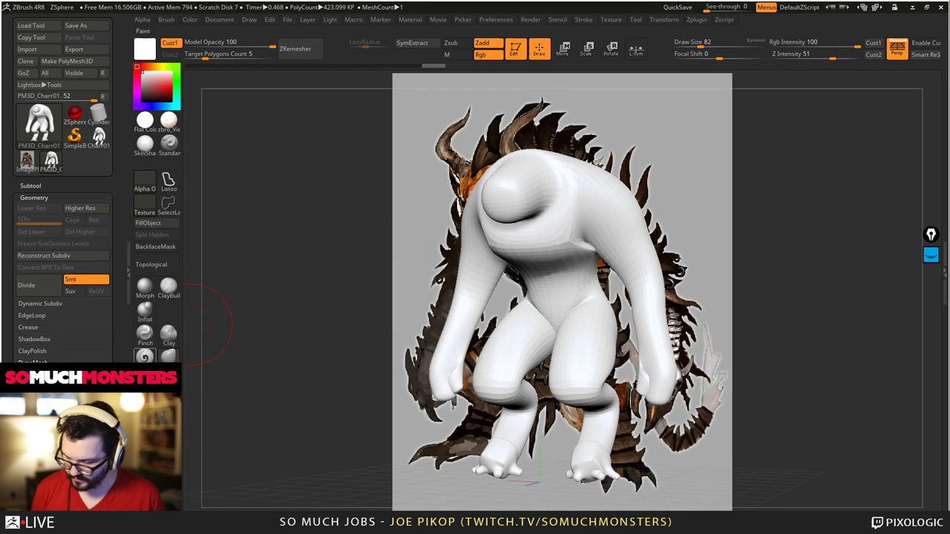
# - Sculpt a short ClayBuildup stroke on the chest and inspect it up close with the polyframe shown
pyautogui.click(168, 290)
pyautogui.moveTo(559, 248); pyautogui.dragTo(548, 236)
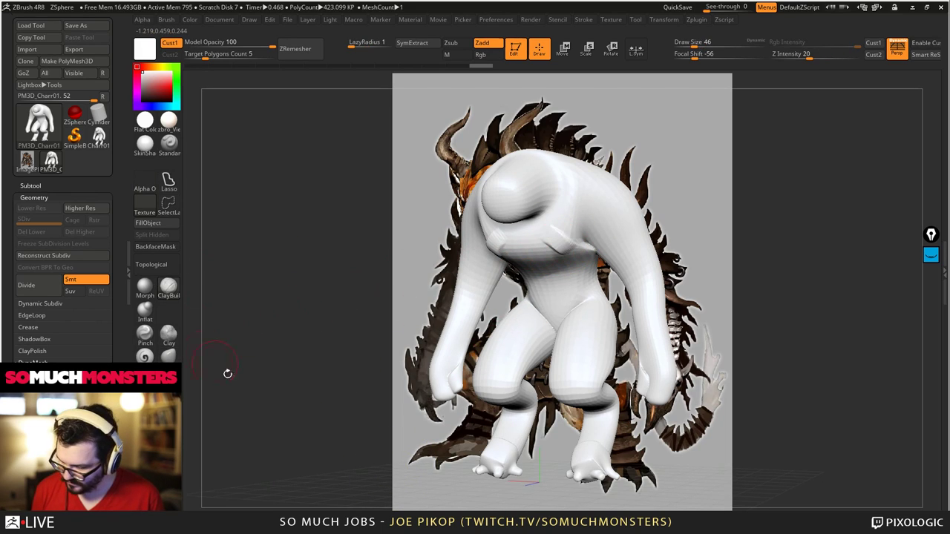
pyautogui.hotkey('shift', 'f')
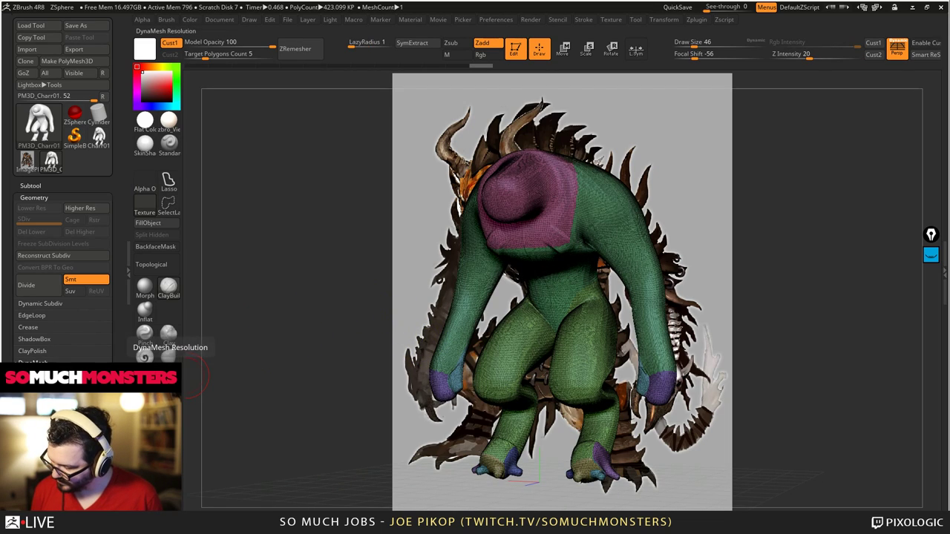
pyautogui.press('ctrl')
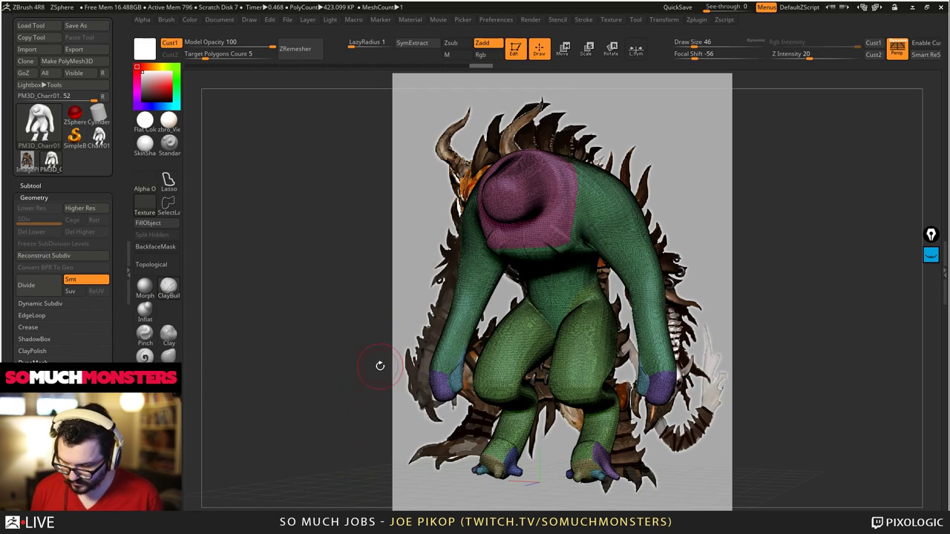
pyautogui.moveTo(333, 289)
pyautogui.keyDown('ctrl'); pyautogui.mouseDown()
pyautogui.moveTo(343, 320)
pyautogui.moveTo(364, 333)
pyautogui.moveTo(434, 316)
pyautogui.moveTo(540, 251)
pyautogui.mouseUp(); pyautogui.keyUp('ctrl')
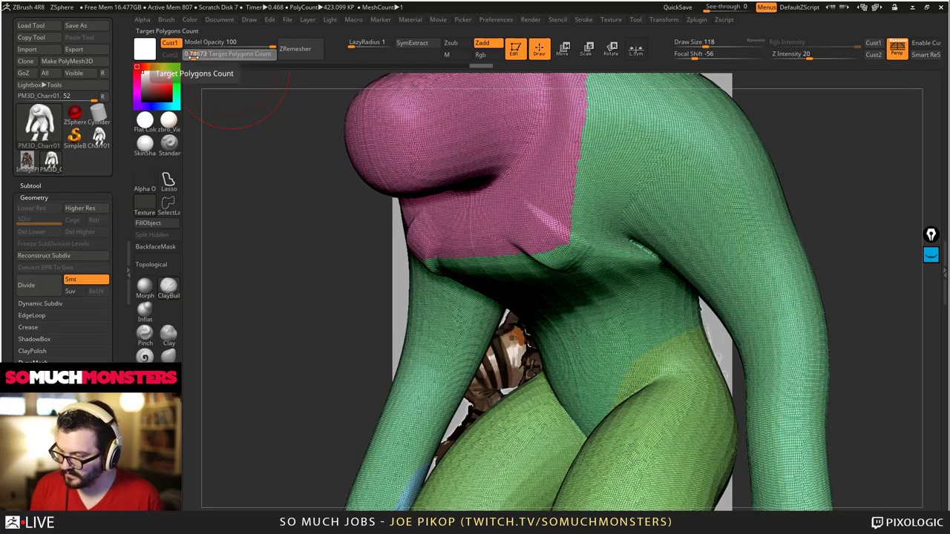
# - ZRemesh the creature mesh with a target polygons count of 1.84551, then divide it once to subdivision level 2
pyautogui.click(197, 54)
pyautogui.click(310, 53)
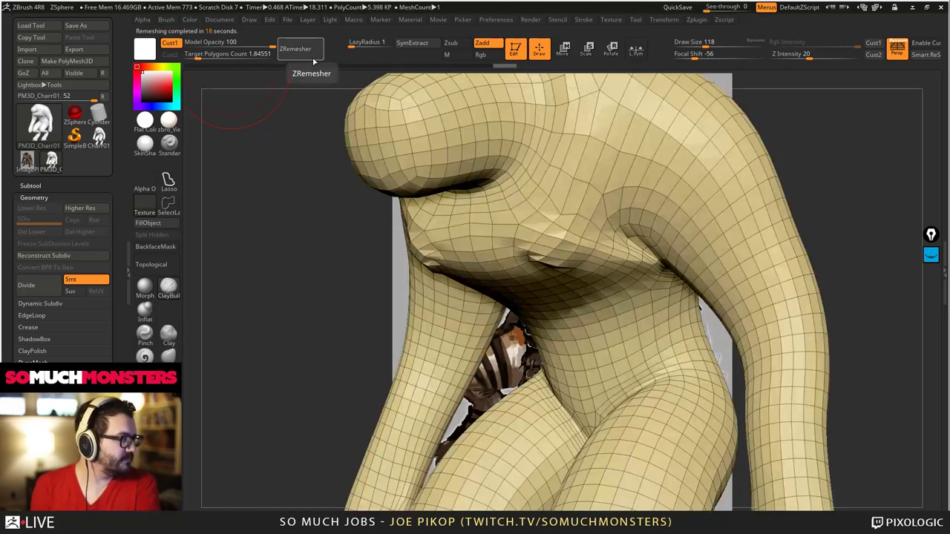
pyautogui.moveTo(505, 311); pyautogui.dragTo(598, 318, button='right')
pyautogui.moveTo(631, 286)
pyautogui.keyDown('shift'); pyautogui.mouseDown()
pyautogui.moveTo(642, 310)
pyautogui.moveTo(636, 279)
pyautogui.moveTo(640, 297)
pyautogui.mouseUp(); pyautogui.keyUp('shift')
pyautogui.moveTo(640, 297)
pyautogui.mouseDown(button='right')
pyautogui.moveTo(579, 319)
pyautogui.moveTo(640, 325)
pyautogui.moveTo(608, 245)
pyautogui.moveTo(527, 337)
pyautogui.mouseUp(button='right')
pyautogui.moveTo(341, 342)
pyautogui.mouseDown(button='right')
pyautogui.moveTo(424, 343)
pyautogui.moveTo(342, 334)
pyautogui.mouseUp(button='right')
pyautogui.hotkey('ctrl', 'd')
# - Choose the ClayBuildup brush at draw size 98, build up the front of the head and turn off the polyframe
pyautogui.click(170, 288)
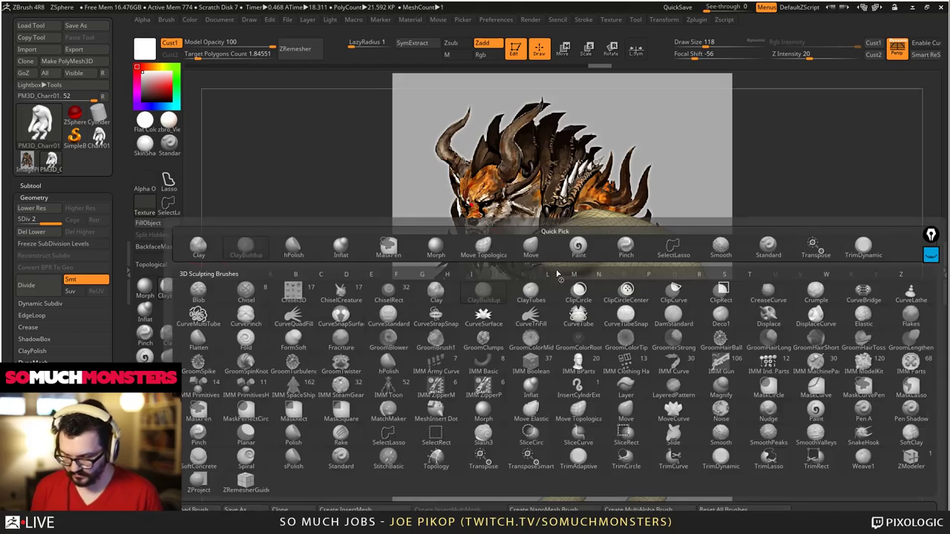
pyautogui.moveTo(492, 213)
pyautogui.keyDown('ctrl'); pyautogui.mouseDown(button='right')
pyautogui.moveTo(553, 252)
pyautogui.moveTo(569, 281)
pyautogui.moveTo(555, 273)
pyautogui.mouseUp(button='right'); pyautogui.keyUp('ctrl')
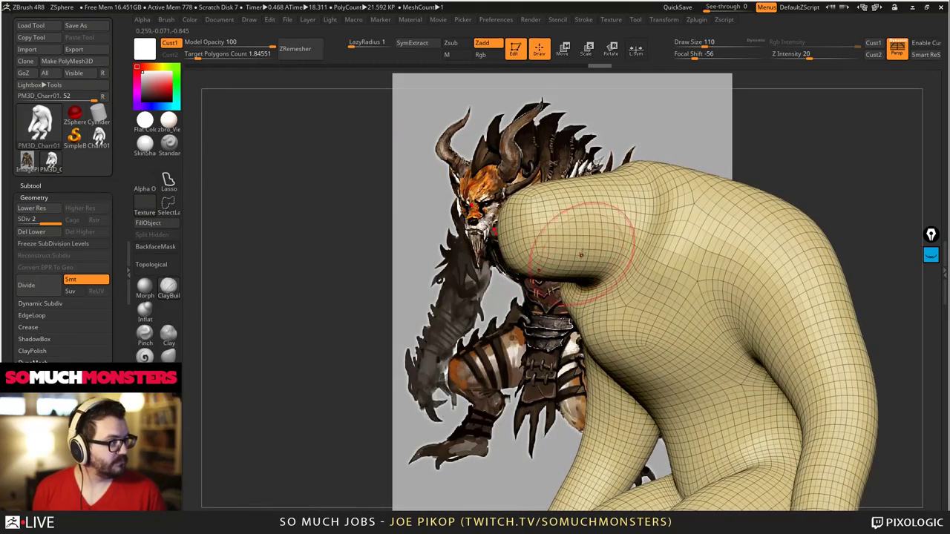
pyautogui.press('[')
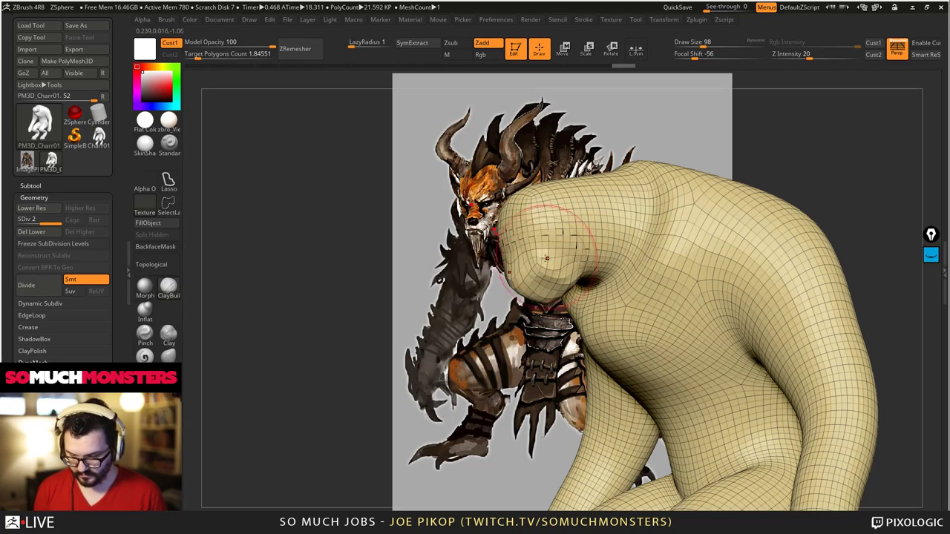
pyautogui.moveTo(547, 258); pyautogui.dragTo(548, 230)
pyautogui.moveTo(551, 227)
pyautogui.mouseDown(button='right')
pyautogui.moveTo(577, 246)
pyautogui.moveTo(524, 241)
pyautogui.moveTo(575, 271)
pyautogui.mouseUp(button='right')
pyautogui.hotkey('shift', 'f')
pyautogui.moveTo(574, 271); pyautogui.dragTo(608, 242)
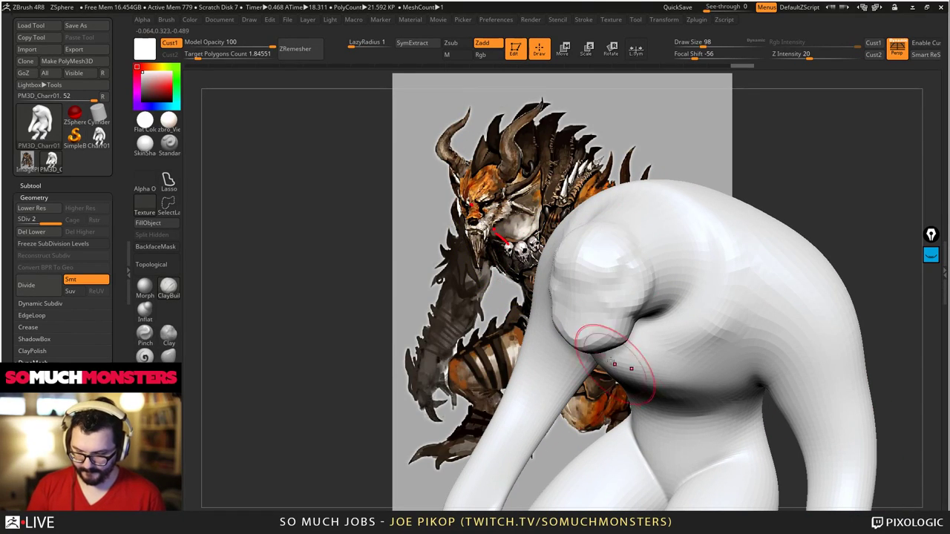
# - Build up the chest, shoulders and upper back with ClayBuildup strokes
pyautogui.moveTo(614, 364); pyautogui.dragTo(646, 315)
pyautogui.moveTo(671, 250); pyautogui.dragTo(692, 363)
pyautogui.moveTo(651, 248)
pyautogui.keyDown('alt'); pyautogui.mouseDown(button='right')
pyautogui.moveTo(636, 350)
pyautogui.moveTo(628, 297)
pyautogui.mouseUp(button='right'); pyautogui.keyUp('alt')
pyautogui.moveTo(628, 297); pyautogui.dragTo(728, 287)
pyautogui.moveTo(728, 287)
pyautogui.keyDown('alt'); pyautogui.mouseDown(button='right')
pyautogui.moveTo(821, 276)
pyautogui.moveTo(435, 246)
pyautogui.moveTo(590, 274)
pyautogui.moveTo(475, 319)
pyautogui.moveTo(646, 369)
pyautogui.moveTo(607, 303)
pyautogui.mouseUp(button='right'); pyautogui.keyUp('alt')
pyautogui.moveTo(566, 248); pyautogui.dragTo(595, 276)
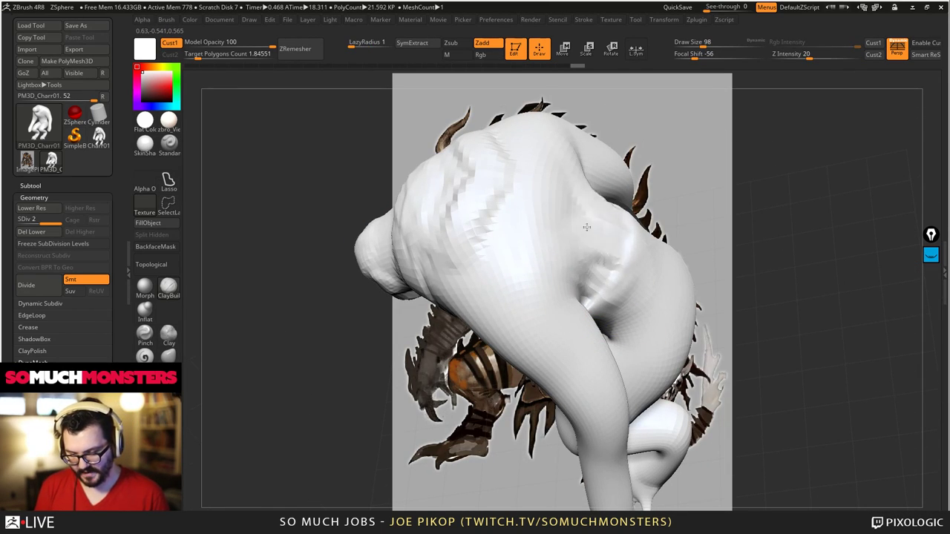
# - Smooth the upper back, then sculpt ClayBuildup muscle strokes along the flank and behind the armpit
pyautogui.moveTo(586, 227)
pyautogui.mouseDown(button='right')
pyautogui.moveTo(559, 226)
pyautogui.moveTo(556, 263)
pyautogui.moveTo(581, 270)
pyautogui.mouseUp(button='right')
pyautogui.keyDown('shift'); pyautogui.moveTo(492, 216); pyautogui.dragTo(587, 188); pyautogui.keyUp('shift')
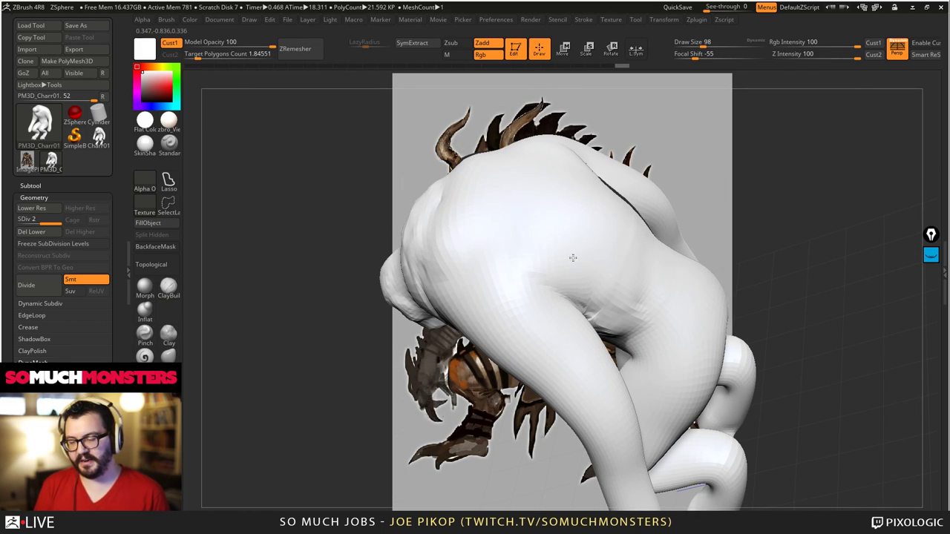
pyautogui.moveTo(573, 257); pyautogui.dragTo(479, 212, button='right')
pyautogui.moveTo(479, 212)
pyautogui.mouseDown()
pyautogui.moveTo(719, 272)
pyautogui.moveTo(635, 159)
pyautogui.mouseUp()
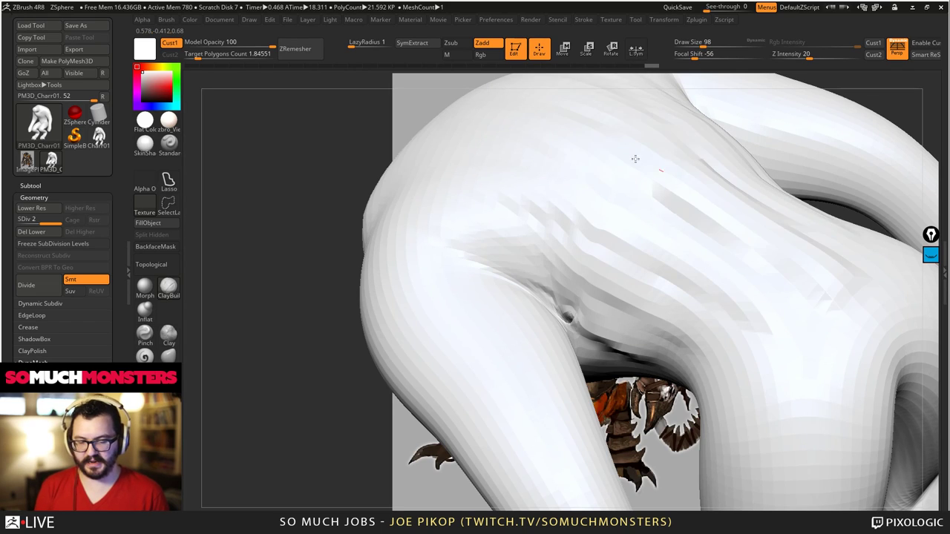
pyautogui.press('f')
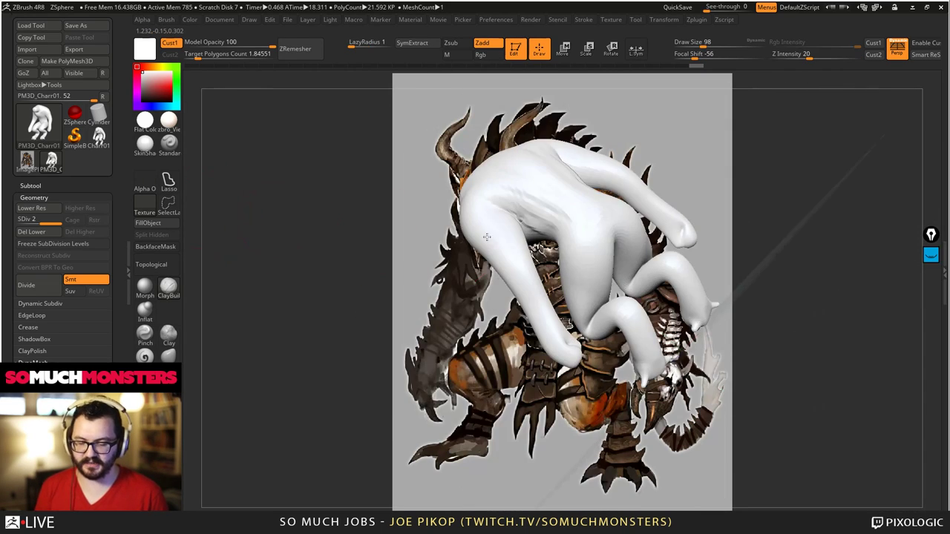
# - Smooth the back of the thigh, then build up the hips and lower back with ClayBuildup
pyautogui.moveTo(487, 238)
pyautogui.keyDown('ctrl'); pyautogui.mouseDown(button='right')
pyautogui.moveTo(438, 223)
pyautogui.moveTo(584, 314)
pyautogui.moveTo(645, 303)
pyautogui.mouseUp(button='right'); pyautogui.keyUp('ctrl')
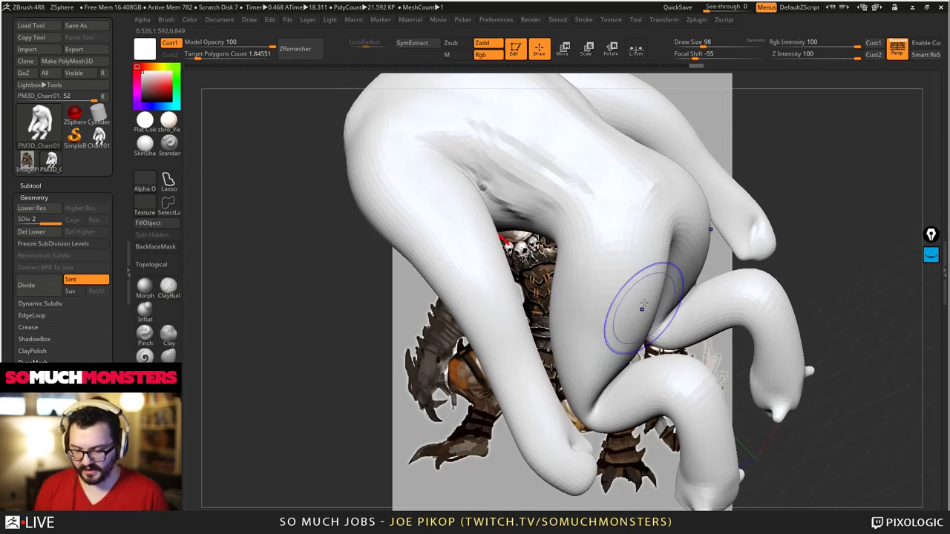
pyautogui.keyDown('shift'); pyautogui.moveTo(645, 304); pyautogui.dragTo(659, 227); pyautogui.keyUp('shift')
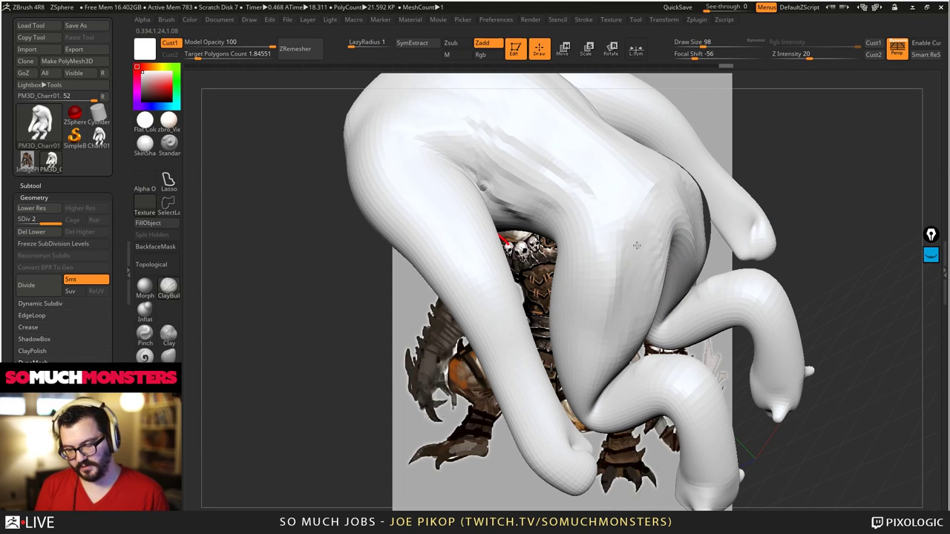
pyautogui.press('f')
pyautogui.keyDown('ctrl'); pyautogui.moveTo(581, 220); pyautogui.dragTo(683, 240, button='right'); pyautogui.keyUp('ctrl')
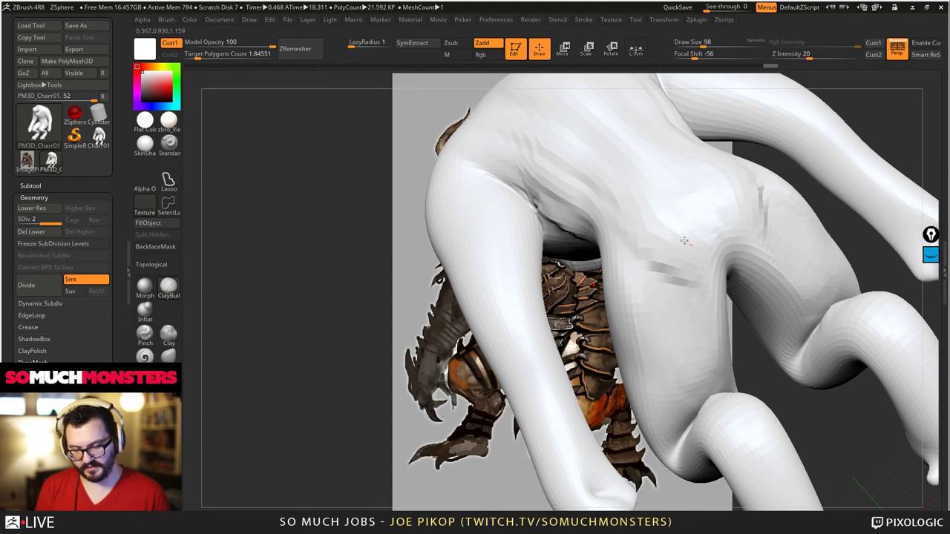
pyautogui.click(865, 39)
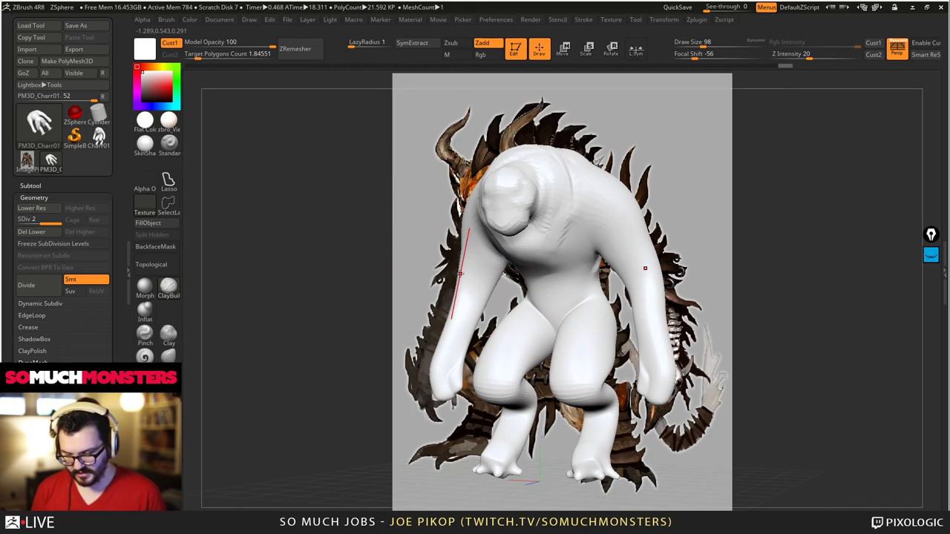
# - Reshape the feet, hands, thumbs and arms with the Move brush, varying the draw size from 46 to 138
pyautogui.click(169, 356)
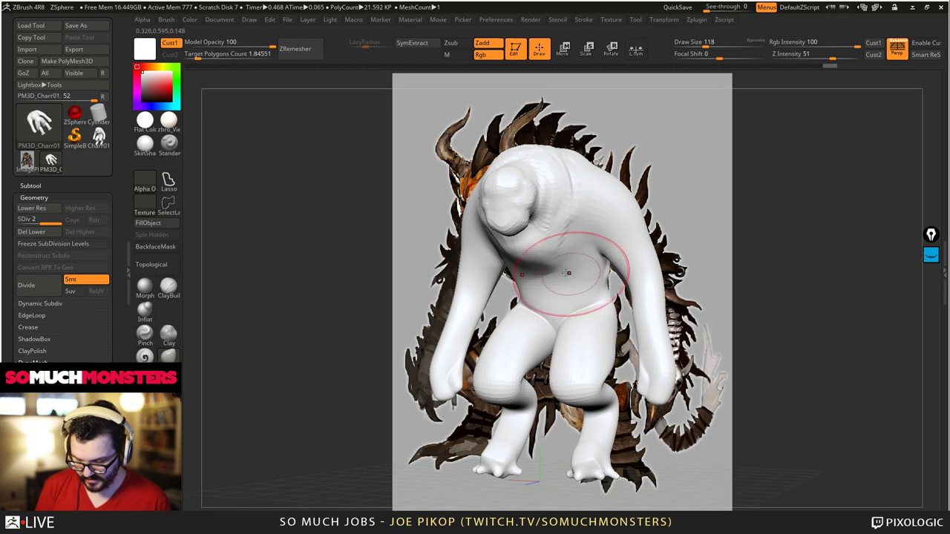
pyautogui.moveTo(593, 473)
pyautogui.mouseDown()
pyautogui.moveTo(625, 474)
pyautogui.moveTo(593, 472)
pyautogui.moveTo(622, 472)
pyautogui.moveTo(613, 469)
pyautogui.mouseUp()
pyautogui.moveTo(654, 405)
pyautogui.mouseDown()
pyautogui.moveTo(691, 404)
pyautogui.moveTo(672, 419)
pyautogui.moveTo(653, 395)
pyautogui.mouseUp()
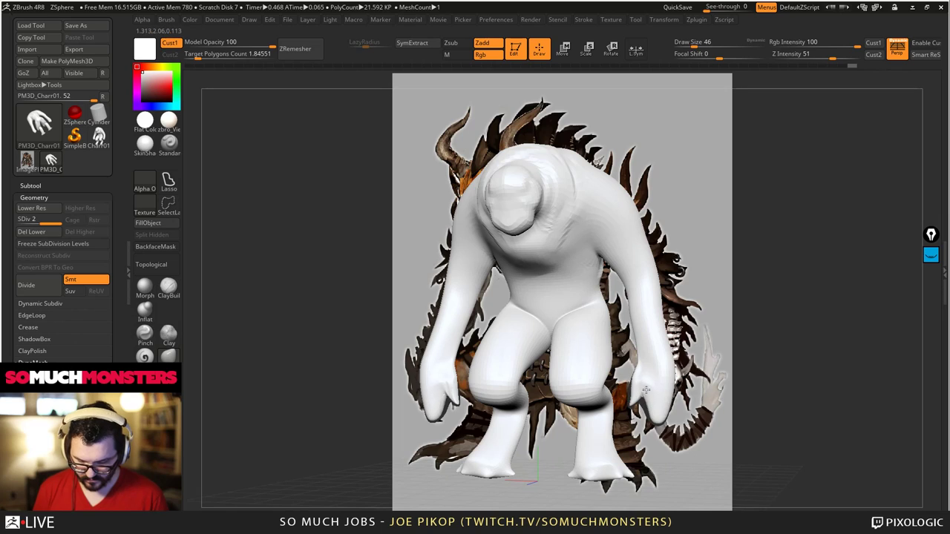
pyautogui.moveTo(666, 305); pyautogui.dragTo(653, 335)
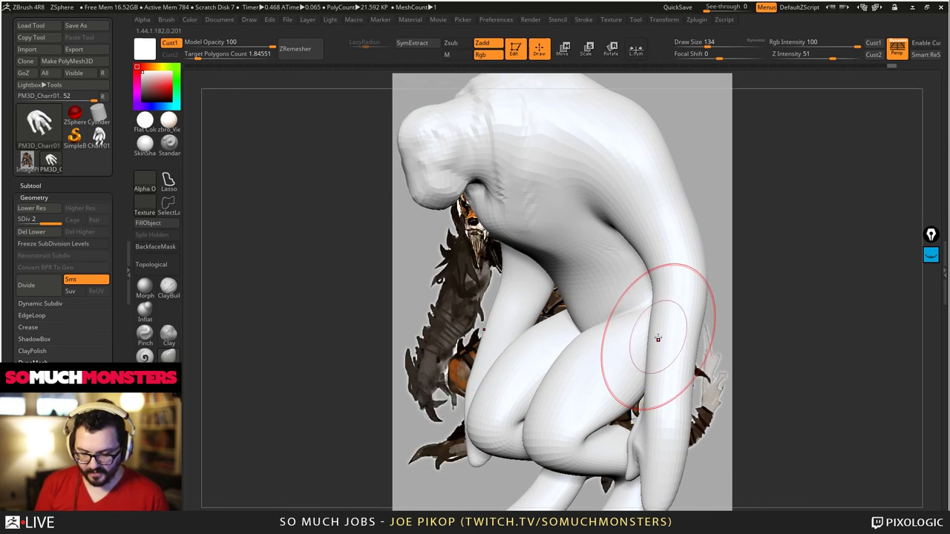
pyautogui.hotkey('ctrl', 'z')
pyautogui.hotkey('ctrl', 'z')
pyautogui.hotkey('ctrl', 'z')
pyautogui.hotkey('ctrl', 'z')
pyautogui.hotkey('ctrl', 'z')
pyautogui.hotkey('ctrl', 'z')
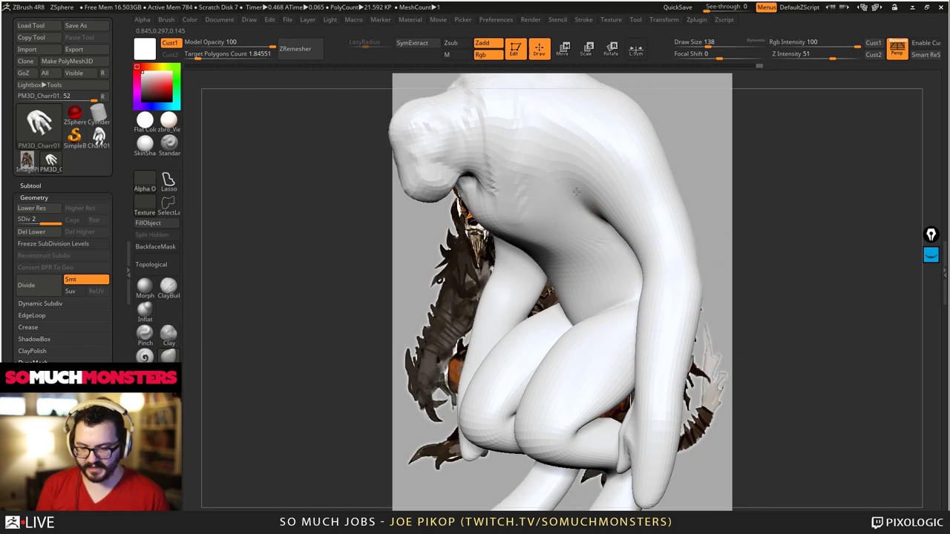
# - Adjust the torso silhouette with the Move brush at draw size 142 and smooth the side of the back
pyautogui.moveTo(576, 192)
pyautogui.keyDown('ctrl'); pyautogui.mouseDown(button='right')
pyautogui.moveTo(576, 149)
pyautogui.moveTo(593, 245)
pyautogui.moveTo(627, 254)
pyautogui.mouseUp(button='right'); pyautogui.keyUp('ctrl')
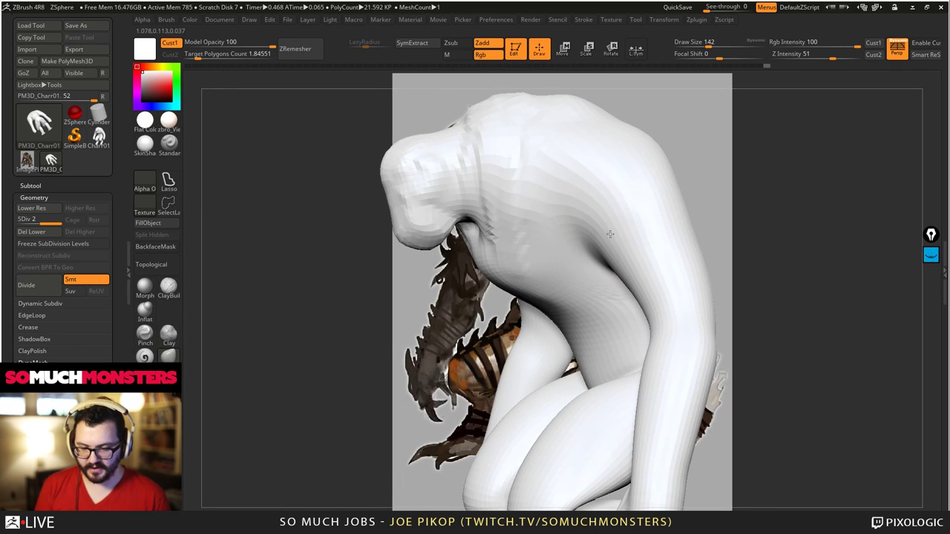
pyautogui.keyDown('alt'); pyautogui.moveTo(595, 205); pyautogui.dragTo(607, 353, button='right'); pyautogui.keyUp('alt')
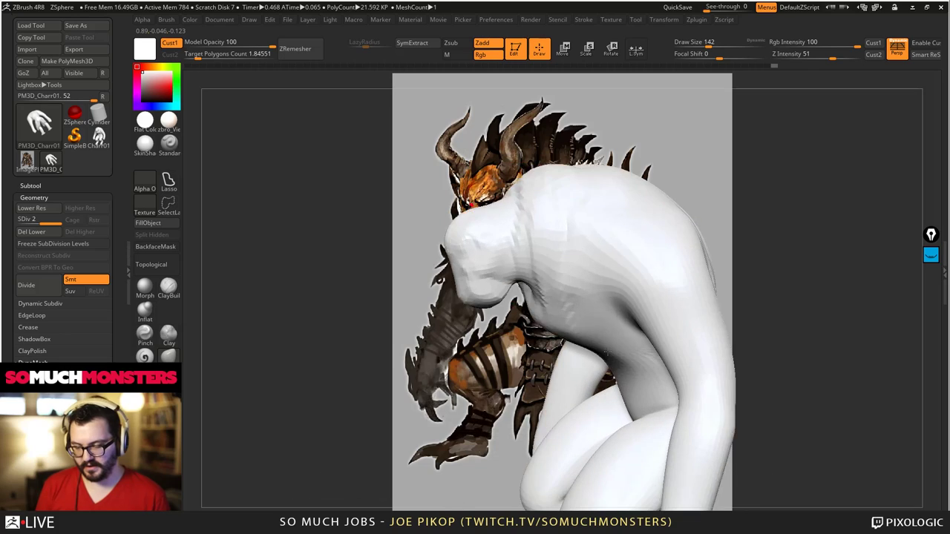
pyautogui.moveTo(607, 353)
pyautogui.mouseDown()
pyautogui.moveTo(492, 188)
pyautogui.moveTo(550, 232)
pyautogui.moveTo(631, 210)
pyautogui.mouseUp()
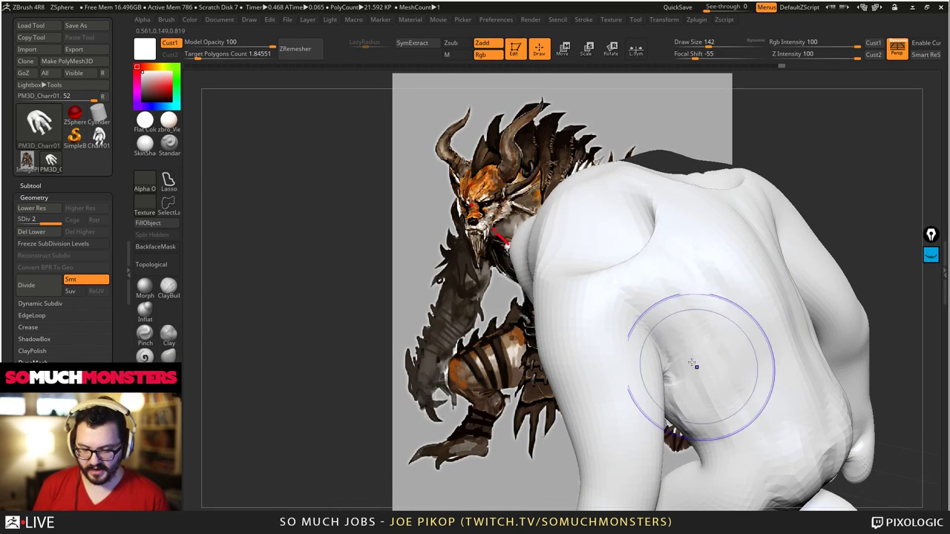
pyautogui.hotkey('ctrl', 'z')
pyautogui.keyDown('shift'); pyautogui.moveTo(658, 292); pyautogui.dragTo(777, 352); pyautogui.keyUp('shift')
pyautogui.moveTo(717, 407)
pyautogui.keyDown('alt'); pyautogui.mouseDown(button='right')
pyautogui.moveTo(642, 338)
pyautogui.moveTo(446, 249)
pyautogui.mouseUp(button='right'); pyautogui.keyUp('alt')
pyautogui.moveTo(480, 275); pyautogui.dragTo(528, 279, button='right')
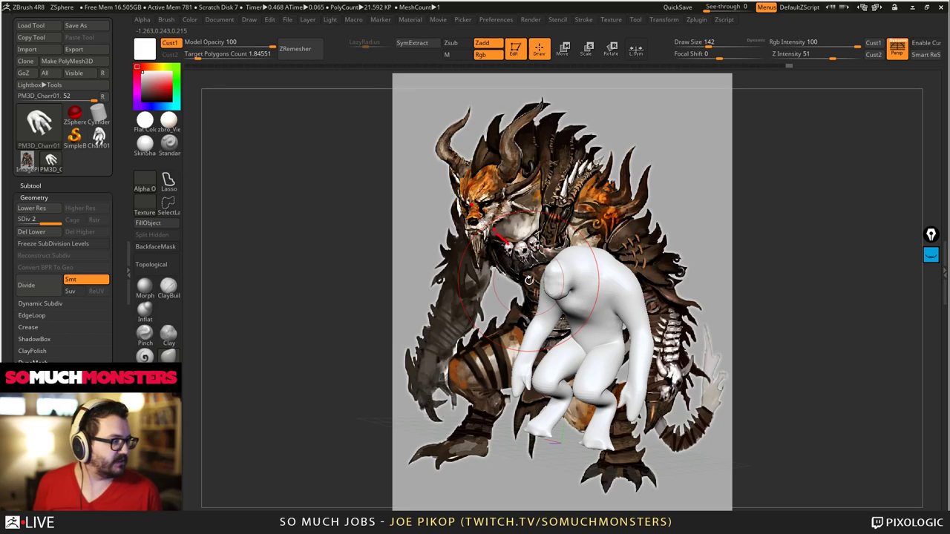
pyautogui.moveTo(528, 280)
pyautogui.mouseDown(button='right')
pyautogui.moveTo(557, 283)
pyautogui.moveTo(570, 296)
pyautogui.moveTo(614, 257)
pyautogui.moveTo(616, 312)
pyautogui.moveTo(656, 345)
pyautogui.mouseUp(button='right')
pyautogui.moveTo(734, 324)
pyautogui.mouseDown()
pyautogui.moveTo(711, 328)
pyautogui.moveTo(702, 317)
pyautogui.moveTo(722, 345)
pyautogui.mouseUp()
# - Switch to ClayBuildup at draw size 102 and build up the chest and ribcage
pyautogui.click(168, 291)
pyautogui.press('[')
pyautogui.press('[')
pyautogui.press('[')
pyautogui.press('[')
pyautogui.moveTo(693, 323); pyautogui.dragTo(685, 322, button='right')
pyautogui.hotkey('ctrl', 'z')
pyautogui.hotkey('ctrl', 'z')
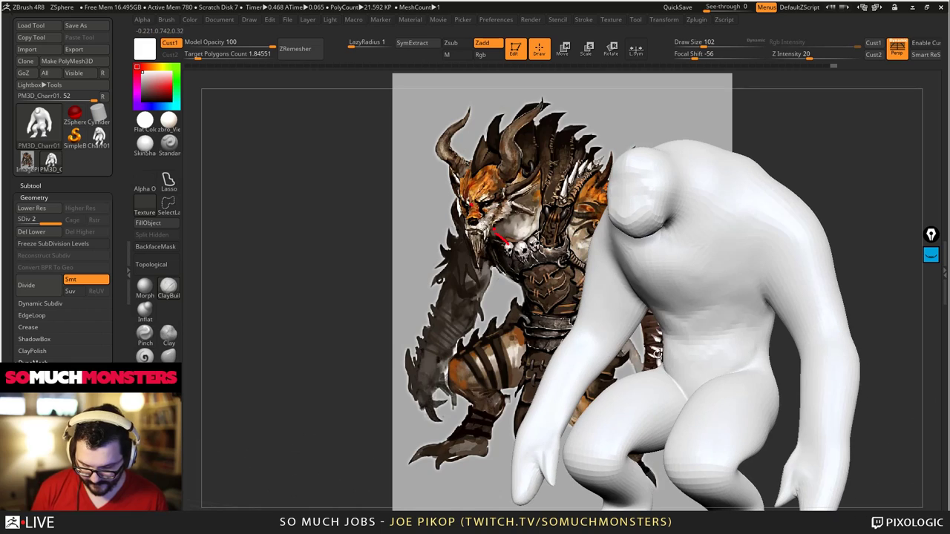
pyautogui.moveTo(696, 224)
pyautogui.mouseDown(button='right')
pyautogui.moveTo(679, 285)
pyautogui.moveTo(657, 285)
pyautogui.mouseUp(button='right')
pyautogui.moveTo(656, 284)
pyautogui.mouseDown()
pyautogui.moveTo(646, 263)
pyautogui.moveTo(655, 246)
pyautogui.mouseUp()
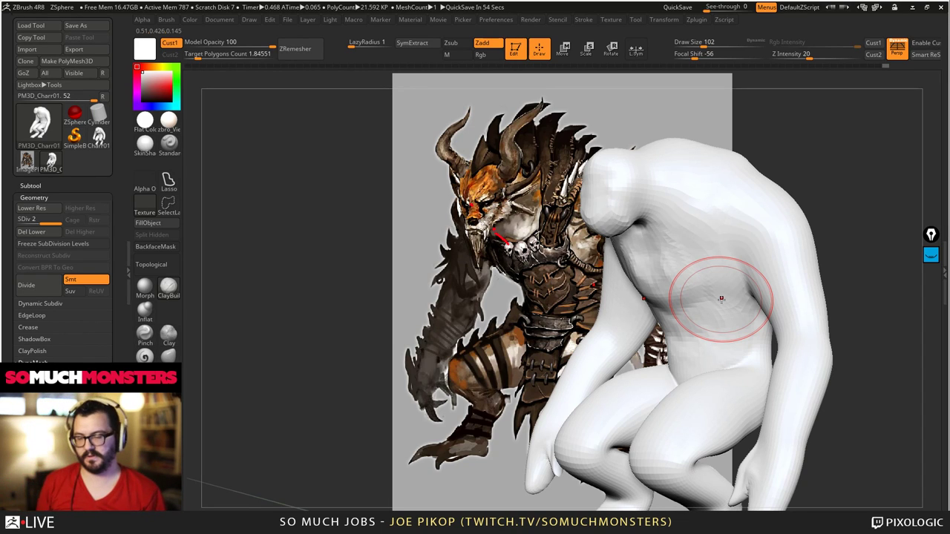
# - Build up the pectoral and the front of the shoulder with ClayBuildup strokes
pyautogui.moveTo(490, 282)
pyautogui.mouseDown()
pyautogui.moveTo(616, 282)
pyautogui.moveTo(592, 329)
pyautogui.mouseUp()
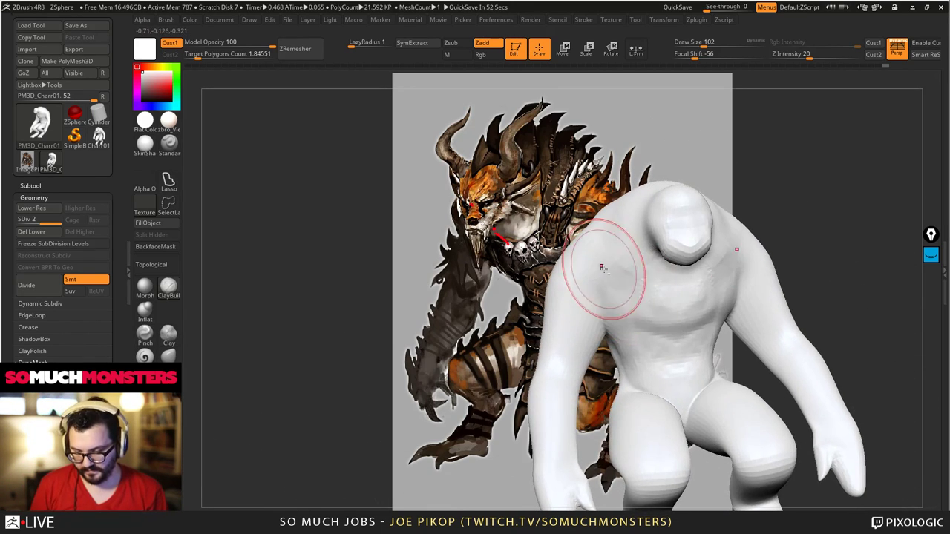
pyautogui.moveTo(602, 265); pyautogui.dragTo(634, 276)
pyautogui.moveTo(644, 244); pyautogui.dragTo(671, 247, button='right')
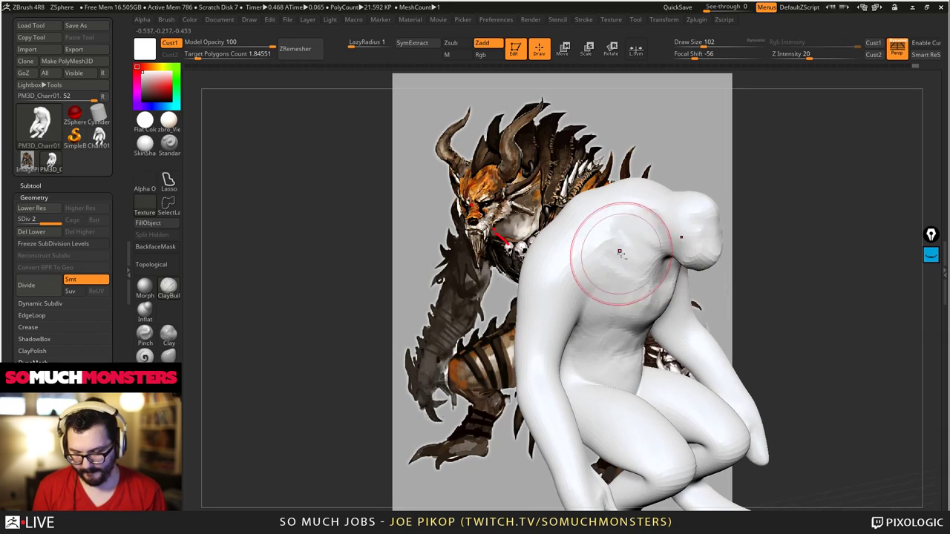
pyautogui.hotkey('ctrl', 'z')
pyautogui.hotkey('ctrl', 'z')
pyautogui.hotkey('ctrl', 'z')
pyautogui.hotkey('ctrl', 'z')
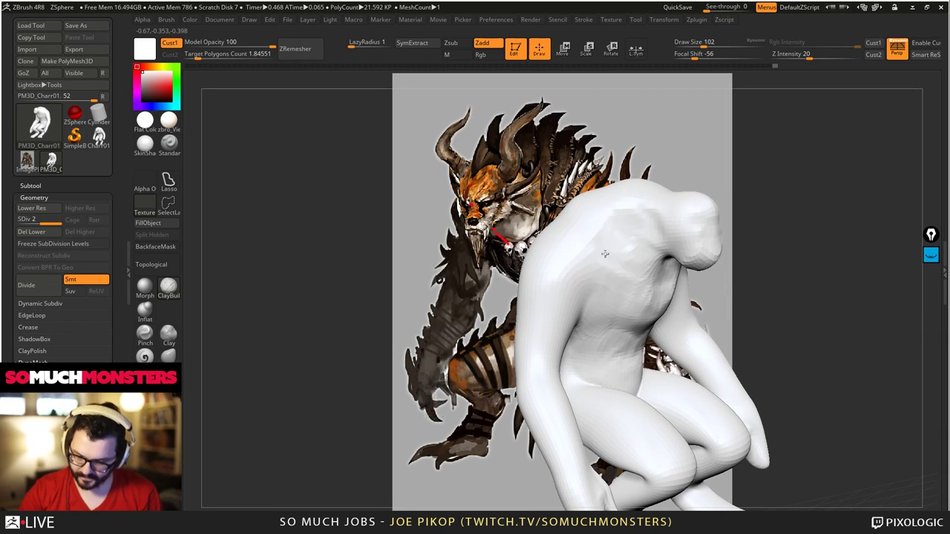
# - Set the draw size to 86 and shape the head with ClayBuildup, forming the eye sockets, brow and muzzle
pyautogui.moveTo(664, 239)
pyautogui.mouseDown()
pyautogui.moveTo(635, 265)
pyautogui.moveTo(630, 286)
pyautogui.moveTo(651, 318)
pyautogui.mouseUp()
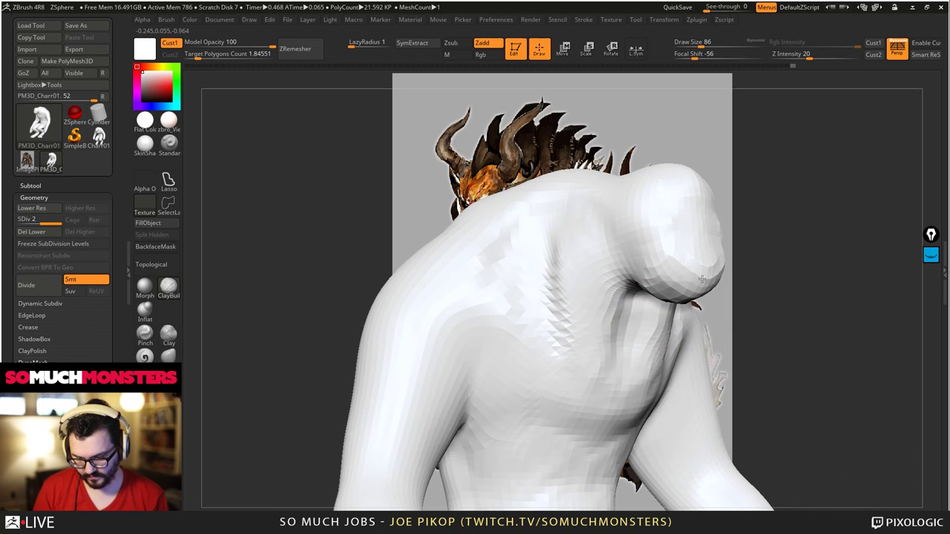
pyautogui.moveTo(689, 276); pyautogui.dragTo(675, 238)
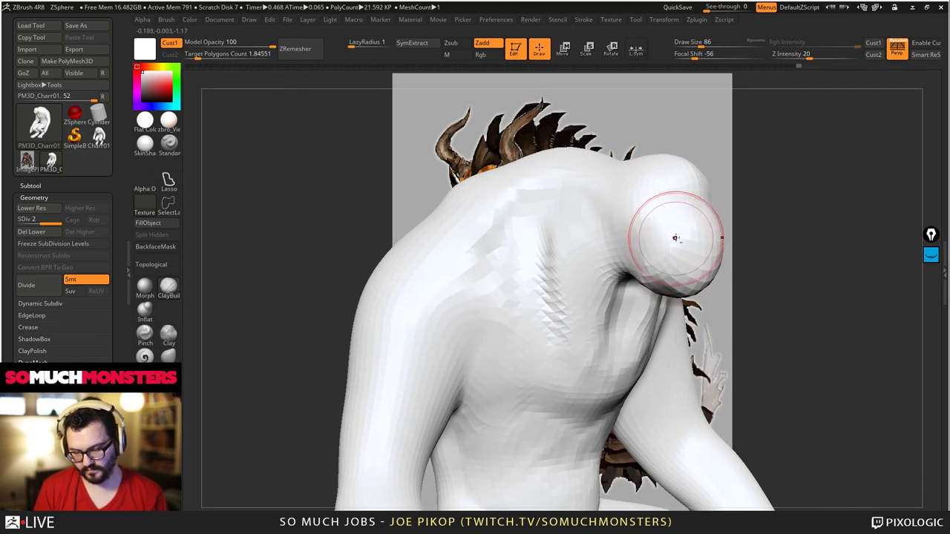
pyautogui.moveTo(648, 198); pyautogui.dragTo(690, 339)
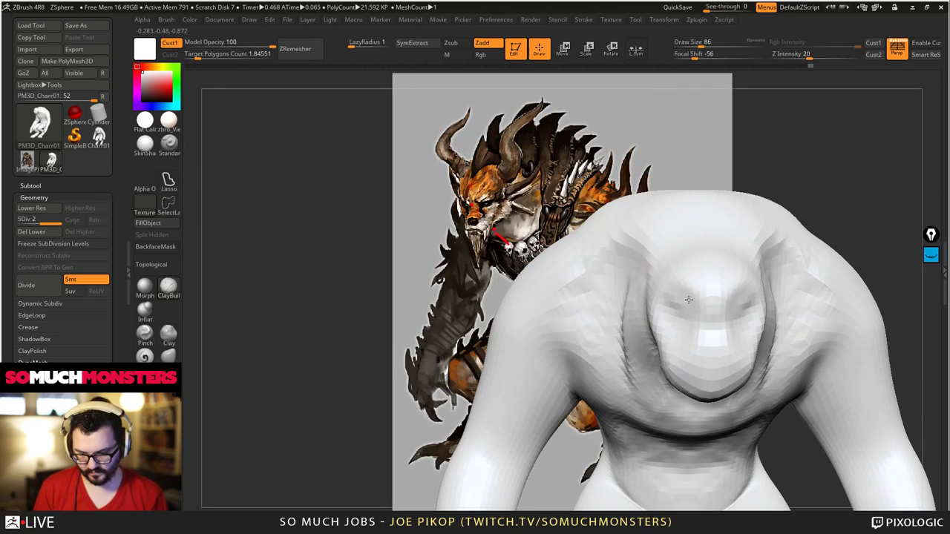
pyautogui.moveTo(648, 235)
pyautogui.mouseDown(button='right')
pyautogui.moveTo(691, 282)
pyautogui.moveTo(691, 223)
pyautogui.moveTo(695, 324)
pyautogui.mouseUp(button='right')
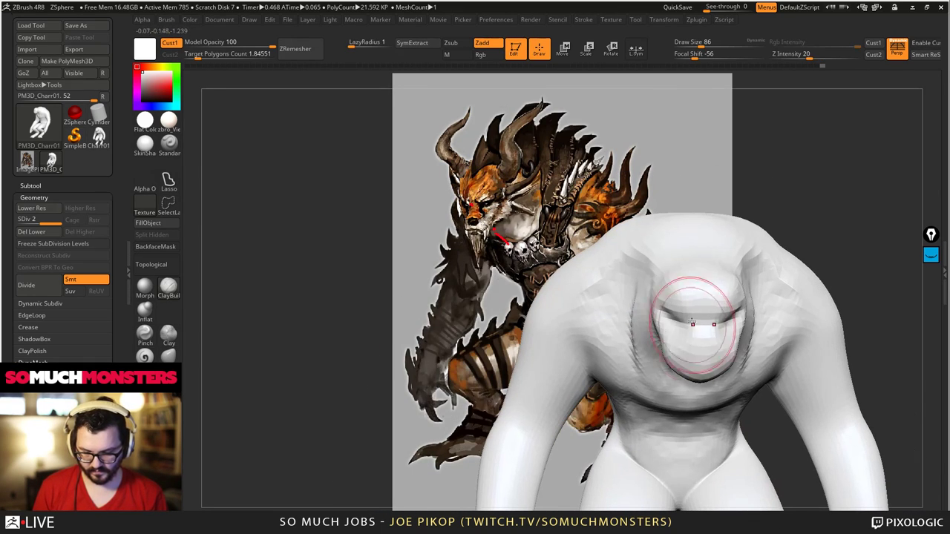
pyautogui.moveTo(663, 270)
pyautogui.mouseDown(button='right')
pyautogui.moveTo(695, 272)
pyautogui.moveTo(683, 319)
pyautogui.moveTo(691, 325)
pyautogui.mouseUp(button='right')
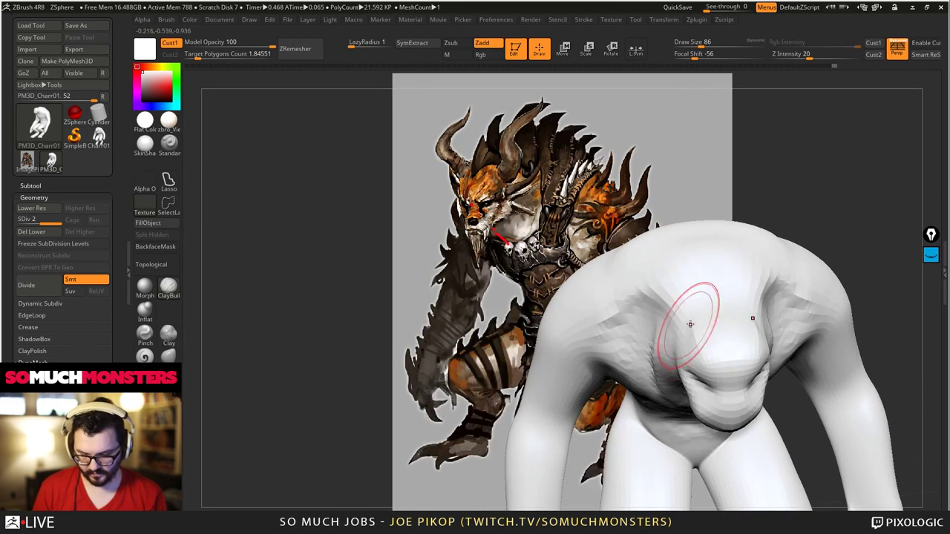
# - Build up the top of the head, then smooth it into the neck at draw size 82
pyautogui.moveTo(712, 269); pyautogui.dragTo(706, 266)
pyautogui.keyDown('shift'); pyautogui.moveTo(640, 215); pyautogui.dragTo(705, 274); pyautogui.keyUp('shift')
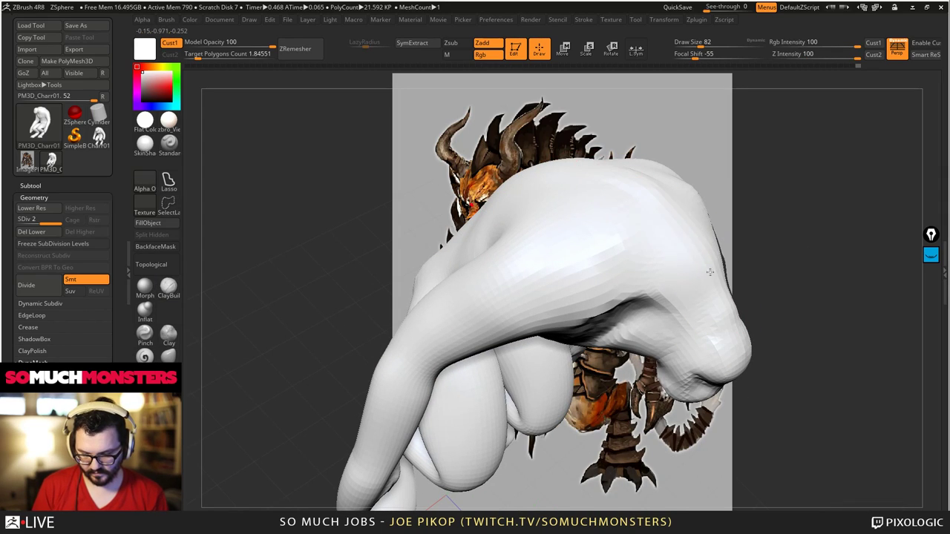
pyautogui.moveTo(608, 180); pyautogui.dragTo(578, 182, button='right')
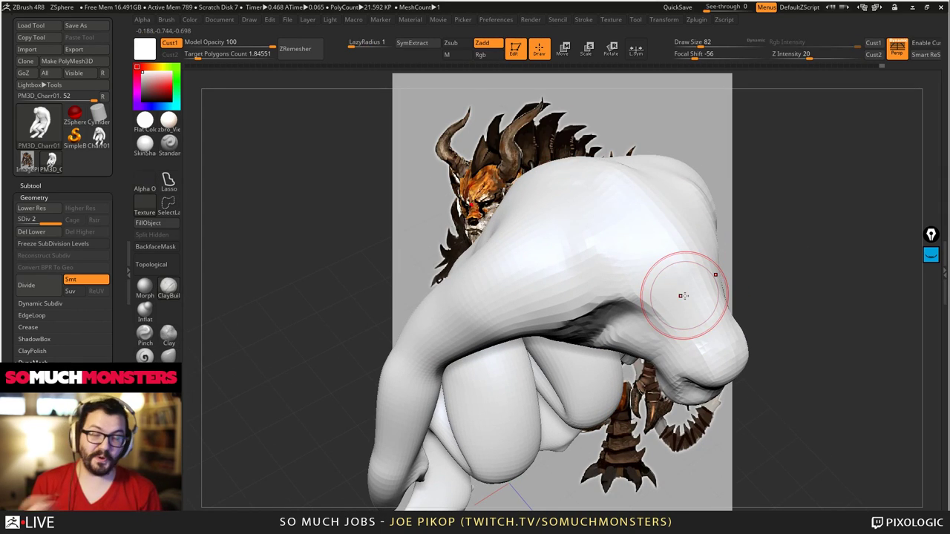
# - Sculpt the collarbone area and upper chest beneath the head with ClayBuildup
pyautogui.moveTo(637, 280)
pyautogui.keyDown('ctrl'); pyautogui.mouseDown(button='right')
pyautogui.moveTo(503, 254)
pyautogui.moveTo(642, 294)
pyautogui.moveTo(615, 256)
pyautogui.mouseUp(button='right'); pyautogui.keyUp('ctrl')
pyautogui.moveTo(658, 396); pyautogui.dragTo(524, 237, button='right')
pyautogui.keyDown('ctrl'); pyautogui.moveTo(523, 238); pyautogui.dragTo(592, 290, button='right'); pyautogui.keyUp('ctrl')
pyautogui.keyDown('ctrl'); pyautogui.moveTo(497, 216); pyautogui.dragTo(704, 422, button='right'); pyautogui.keyUp('ctrl')
pyautogui.moveTo(647, 347); pyautogui.dragTo(572, 312)
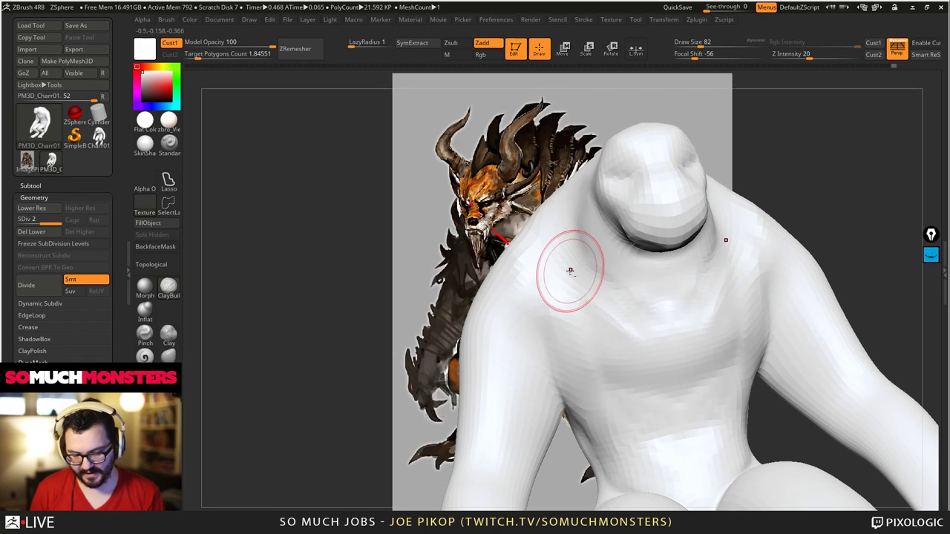
pyautogui.moveTo(616, 265); pyautogui.dragTo(636, 314)
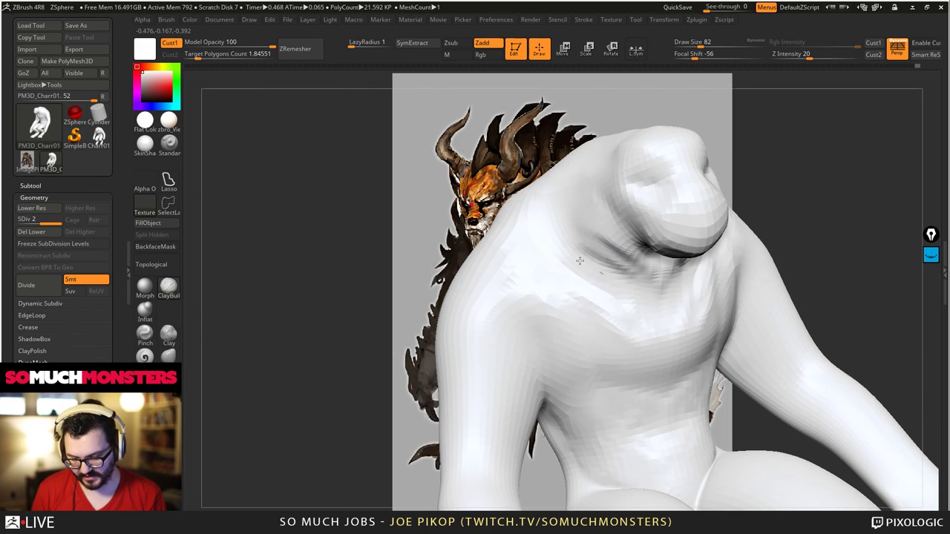
# - Build up the chest and the lower edge of the pectoral with ClayBuildup, and smooth the pectoral surface
pyautogui.moveTo(531, 316); pyautogui.dragTo(518, 367)
pyautogui.keyDown('ctrl'); pyautogui.moveTo(582, 357); pyautogui.dragTo(587, 290, button='right'); pyautogui.keyUp('ctrl')
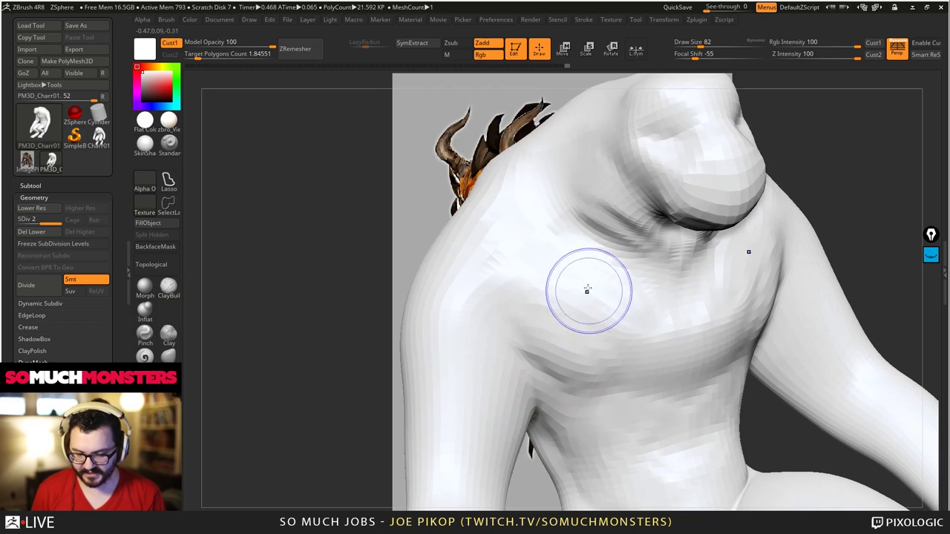
pyautogui.keyDown('shift'); pyautogui.moveTo(587, 290); pyautogui.dragTo(624, 308); pyautogui.keyUp('shift')
pyautogui.moveTo(683, 326); pyautogui.dragTo(672, 375)
# - Sculpt the ribcage and abdomen below the pectorals with ClayBuildup strokes at draw size 82
pyautogui.keyDown('alt'); pyautogui.moveTo(629, 471); pyautogui.dragTo(681, 404, button='right'); pyautogui.keyUp('alt')
pyautogui.moveTo(689, 363)
pyautogui.mouseDown()
pyautogui.moveTo(672, 352)
pyautogui.moveTo(636, 374)
pyautogui.mouseUp()
pyautogui.moveTo(668, 349); pyautogui.dragTo(651, 344, button='right')
pyautogui.moveTo(672, 352); pyautogui.dragTo(627, 395)
pyautogui.keyDown('alt'); pyautogui.moveTo(661, 404); pyautogui.dragTo(668, 319, button='right'); pyautogui.keyUp('alt')
pyautogui.moveTo(717, 292)
pyautogui.mouseDown()
pyautogui.moveTo(696, 313)
pyautogui.moveTo(721, 358)
pyautogui.mouseUp()
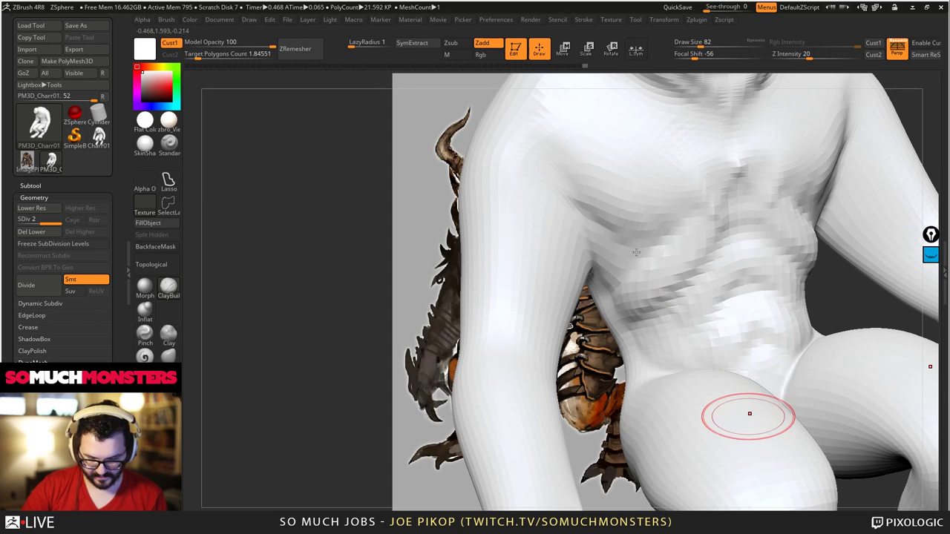
# - Build up the shoulder and upper arm with ClayBuildup, then smooth the inner upper arm at draw size 130
pyautogui.moveTo(636, 253); pyautogui.dragTo(581, 248, button='right')
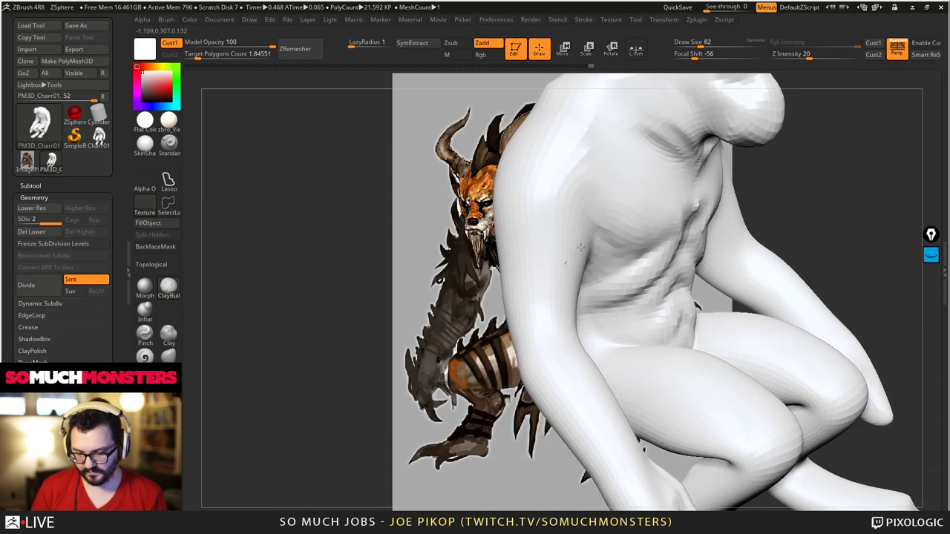
pyautogui.press('f')
pyautogui.moveTo(438, 248)
pyautogui.keyDown('alt'); pyautogui.mouseDown(button='right')
pyautogui.moveTo(486, 271)
pyautogui.moveTo(478, 227)
pyautogui.mouseUp(button='right'); pyautogui.keyUp('alt')
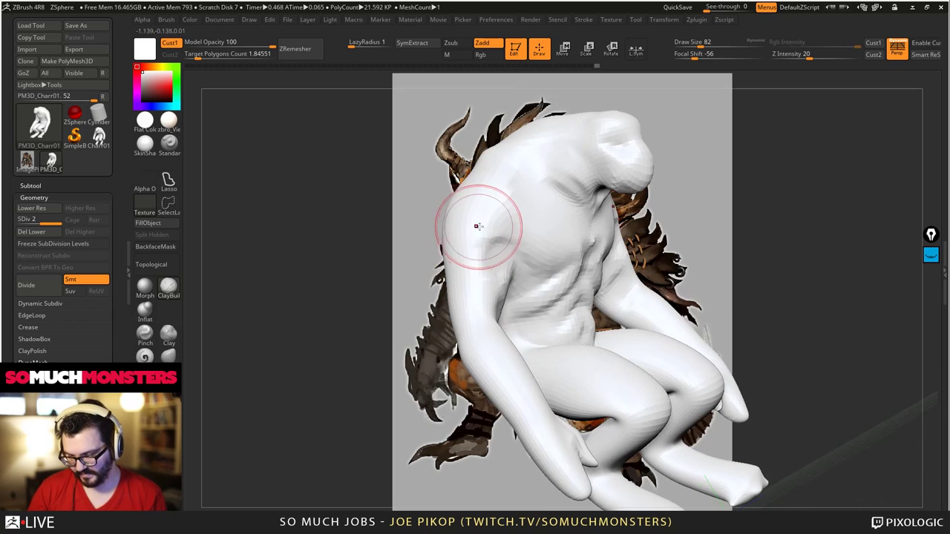
pyautogui.moveTo(465, 270); pyautogui.dragTo(505, 244, button='right')
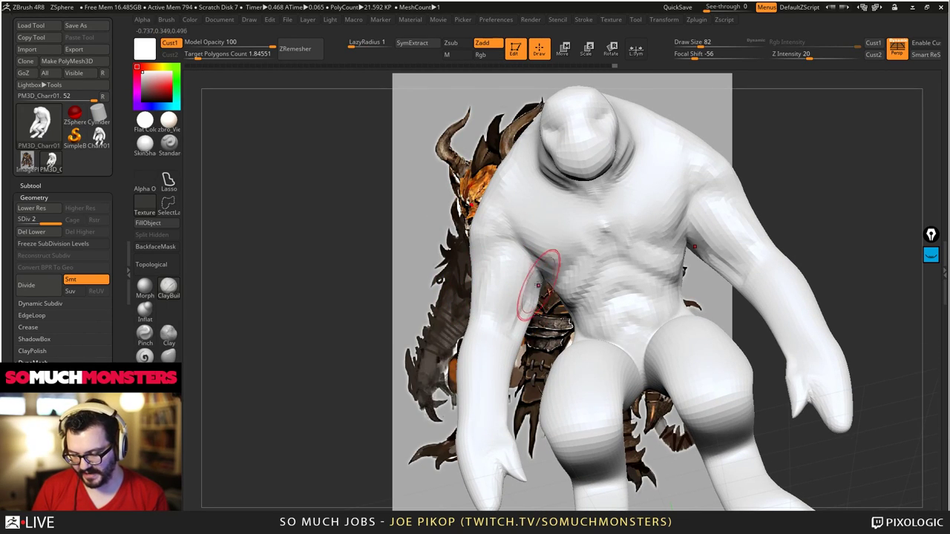
pyautogui.moveTo(538, 285)
pyautogui.mouseDown(button='right')
pyautogui.moveTo(553, 286)
pyautogui.moveTo(532, 304)
pyautogui.moveTo(539, 273)
pyautogui.moveTo(496, 230)
pyautogui.moveTo(524, 303)
pyautogui.mouseUp(button='right')
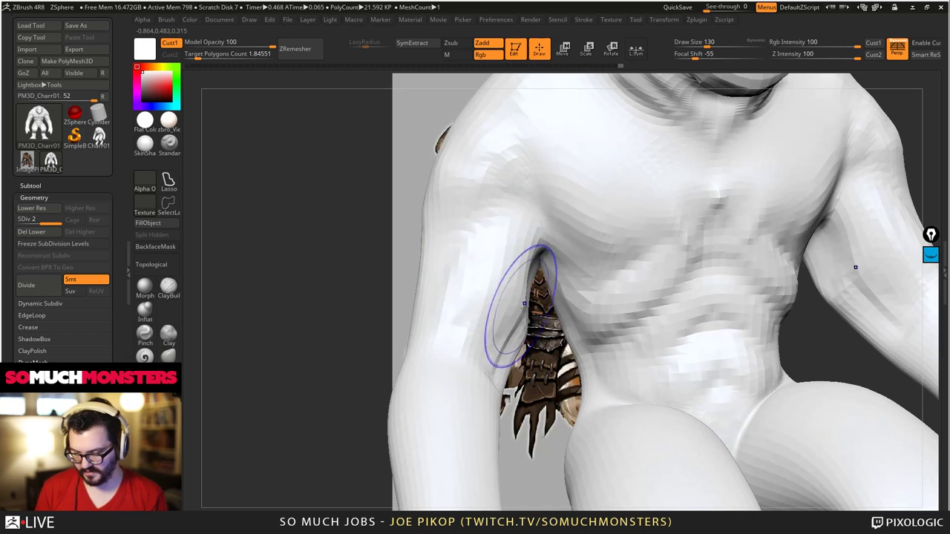
pyautogui.keyDown('shift'); pyautogui.moveTo(520, 316); pyautogui.dragTo(495, 372); pyautogui.keyUp('shift')
# - Restore the stored view over the concept image and shift the head toward the concept's head with the Move brush
pyautogui.press('f')
pyautogui.keyDown('shift'); pyautogui.moveTo(351, 216); pyautogui.dragTo(632, 312, button='right'); pyautogui.keyUp('shift')
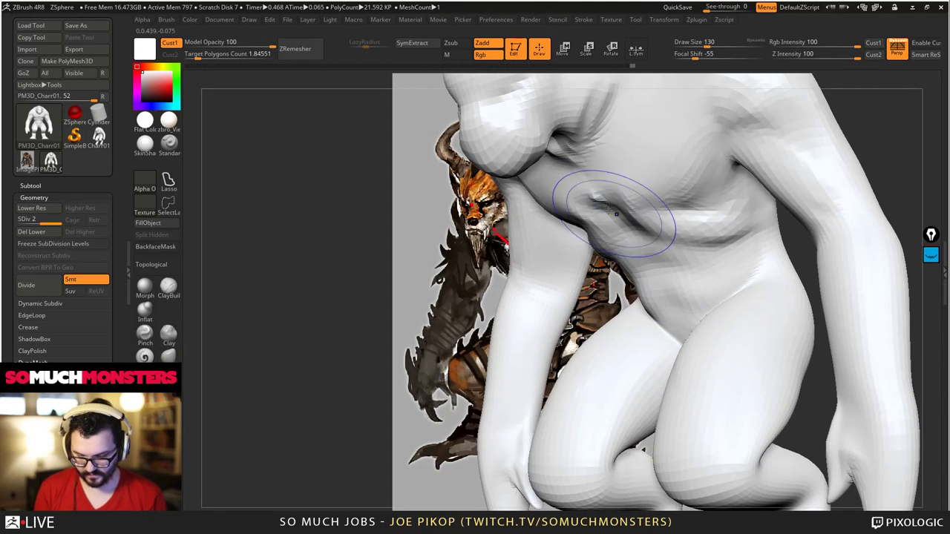
pyautogui.keyDown('ctrl'); pyautogui.moveTo(788, 334); pyautogui.dragTo(515, 286, button='right'); pyautogui.keyUp('ctrl')
pyautogui.click(873, 43)
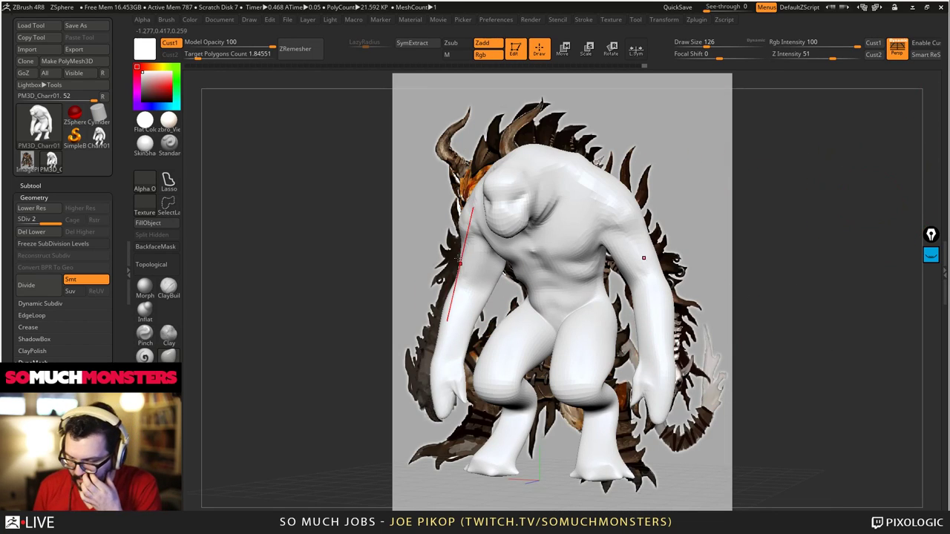
pyautogui.moveTo(460, 260)
pyautogui.mouseDown(button='right')
pyautogui.moveTo(438, 215)
pyautogui.moveTo(502, 207)
pyautogui.mouseUp(button='right')
pyautogui.click(873, 42)
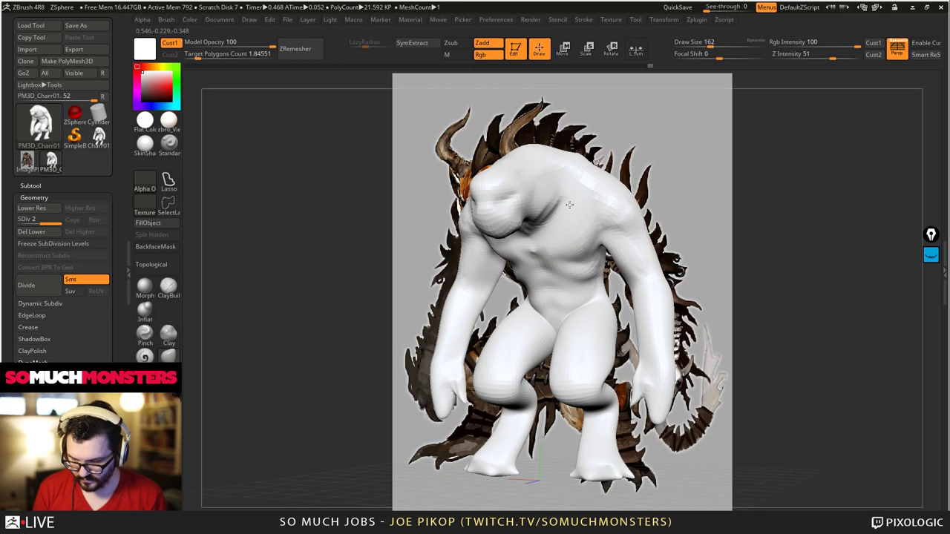
pyautogui.moveTo(570, 205); pyautogui.dragTo(570, 200)
pyautogui.moveTo(569, 199); pyautogui.dragTo(559, 209)
pyautogui.press('[')
pyautogui.press('[')
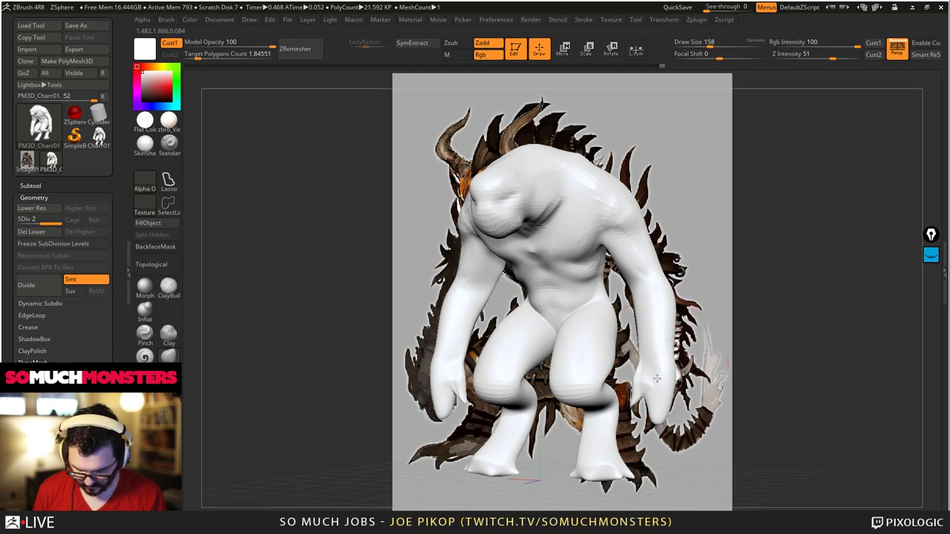
# - Adjust the hand, then lower the mesh to subdivision level 1 and reshape the outer thighs at draw size 82
pyautogui.moveTo(657, 379); pyautogui.dragTo(653, 370)
pyautogui.press('[')
pyautogui.press('[')
pyautogui.press('[')
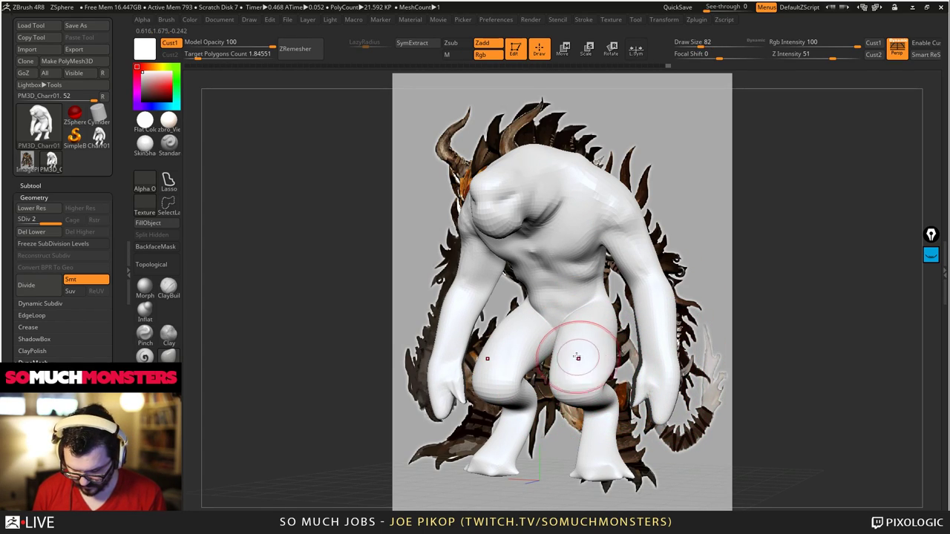
pyautogui.hotkey('shift', 'd')
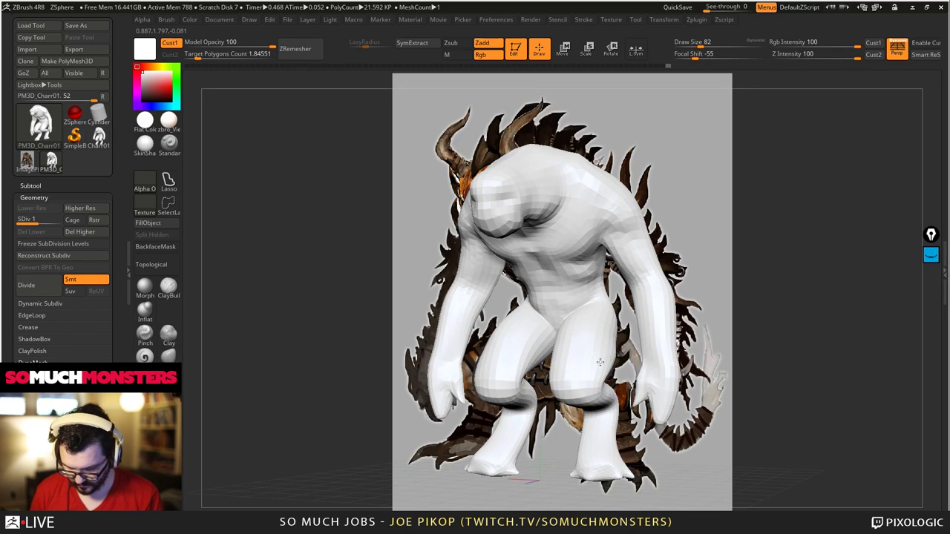
pyautogui.moveTo(600, 362)
pyautogui.keyDown('shift'); pyautogui.mouseDown()
pyautogui.moveTo(579, 314)
pyautogui.moveTo(618, 371)
pyautogui.mouseUp(); pyautogui.keyUp('shift')
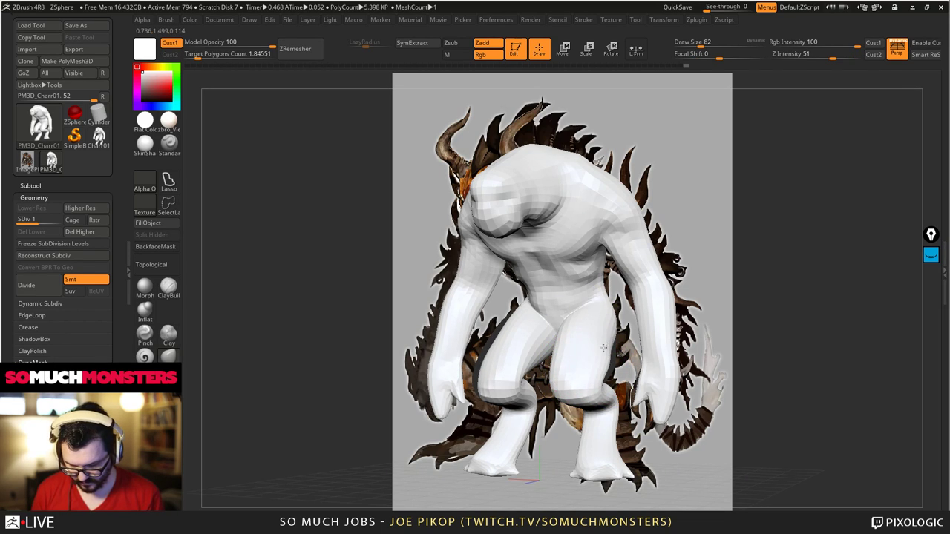
# - Pull a short tail stub out of the lower back with the Move brush and refine its shape
pyautogui.moveTo(586, 323)
pyautogui.mouseDown(button='right')
pyautogui.moveTo(536, 327)
pyautogui.moveTo(556, 328)
pyautogui.moveTo(486, 258)
pyautogui.mouseUp(button='right')
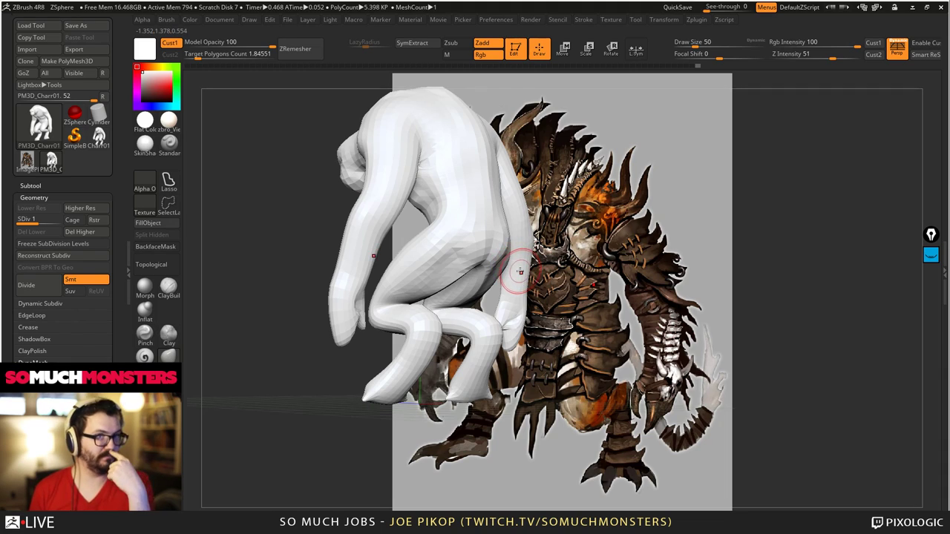
pyautogui.moveTo(507, 254); pyautogui.dragTo(519, 245, button='right')
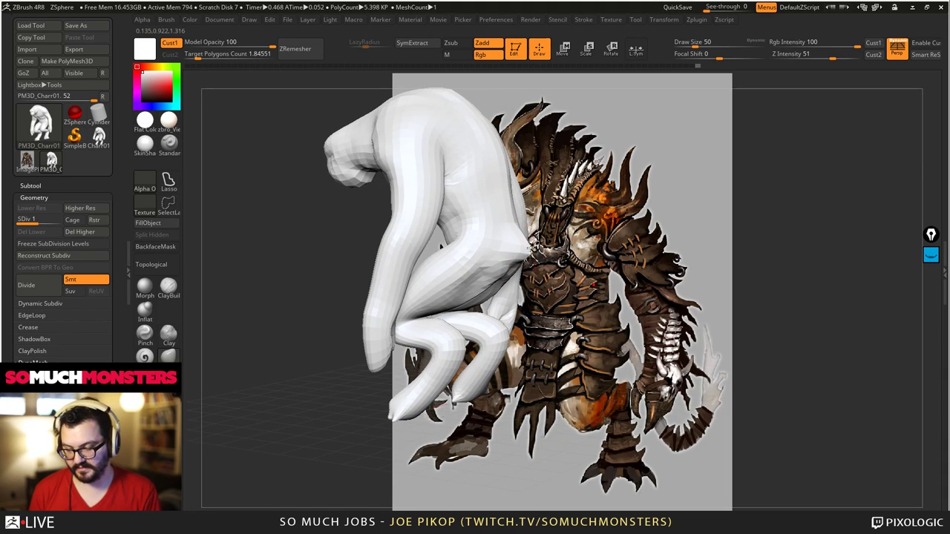
pyautogui.moveTo(535, 283); pyautogui.dragTo(456, 315, button='right')
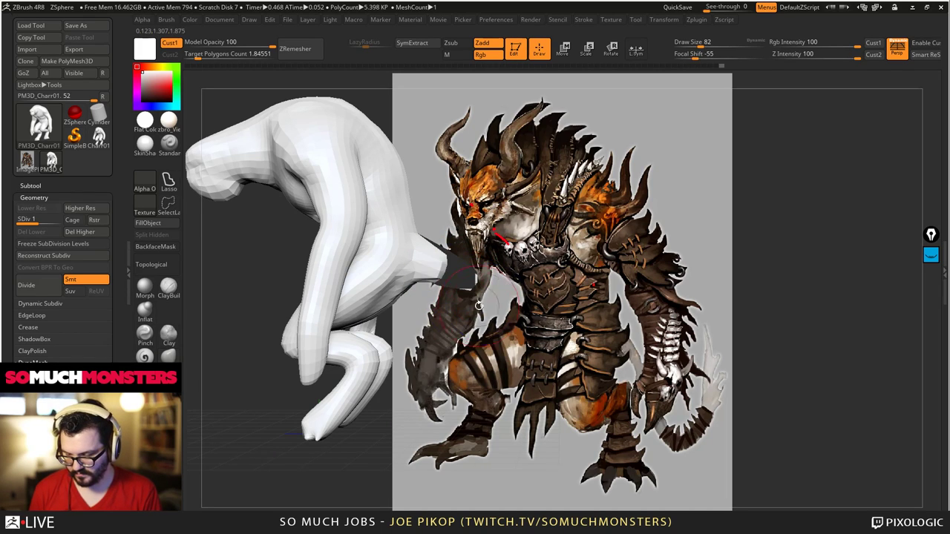
pyautogui.moveTo(434, 276)
pyautogui.mouseDown(button='right')
pyautogui.moveTo(418, 265)
pyautogui.moveTo(380, 275)
pyautogui.mouseUp(button='right')
pyautogui.moveTo(388, 259); pyautogui.dragTo(414, 275)
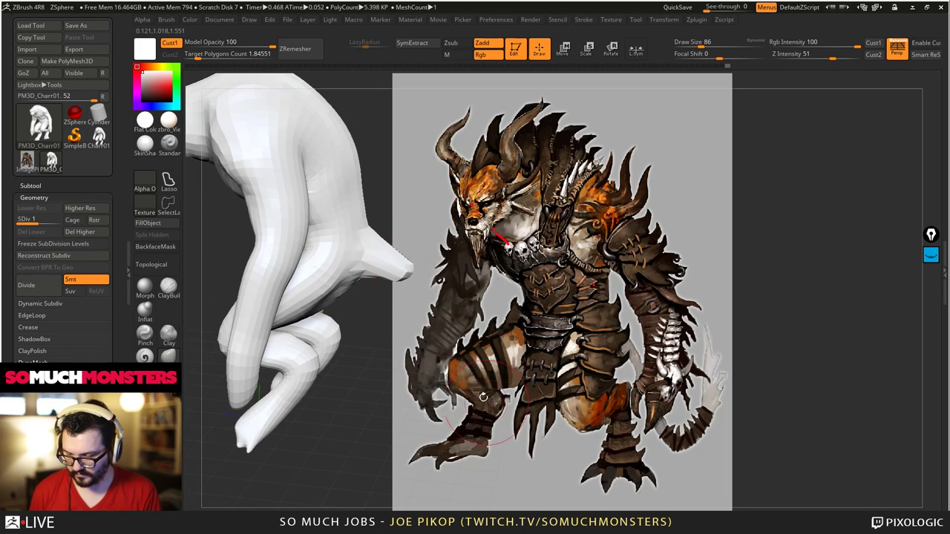
pyautogui.moveTo(413, 275)
pyautogui.keyDown('ctrl'); pyautogui.mouseDown(button='right')
pyautogui.moveTo(413, 256)
pyautogui.moveTo(413, 304)
pyautogui.moveTo(356, 304)
pyautogui.moveTo(386, 326)
pyautogui.mouseUp(button='right'); pyautogui.keyUp('ctrl')
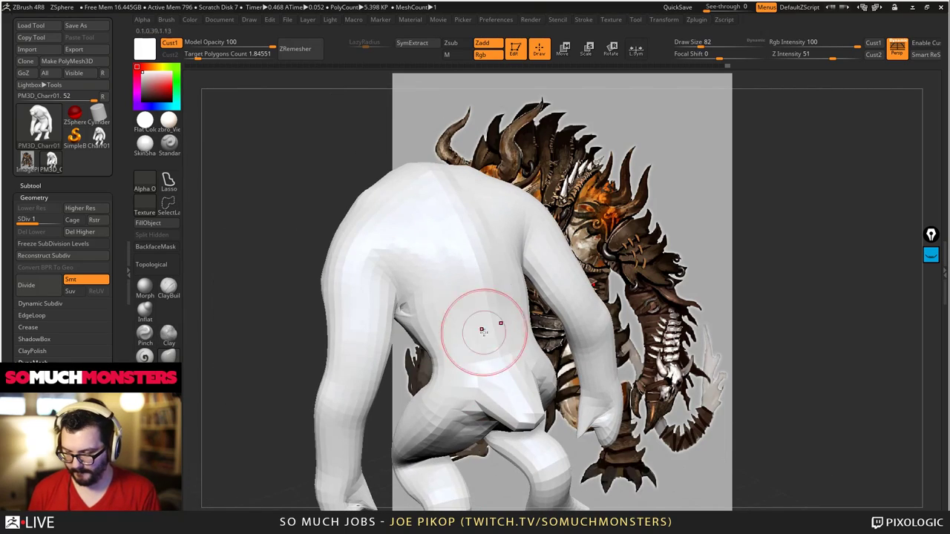
# - Mask a strip along the spine at draw size 54 and extract it as a separate subtool
pyautogui.press('[')
pyautogui.press('[')
pyautogui.press('[')
pyautogui.press('[')
pyautogui.keyDown('ctrl'); pyautogui.moveTo(505, 357); pyautogui.dragTo(430, 189); pyautogui.keyUp('ctrl')
pyautogui.moveTo(434, 269); pyautogui.dragTo(420, 216, button='right')
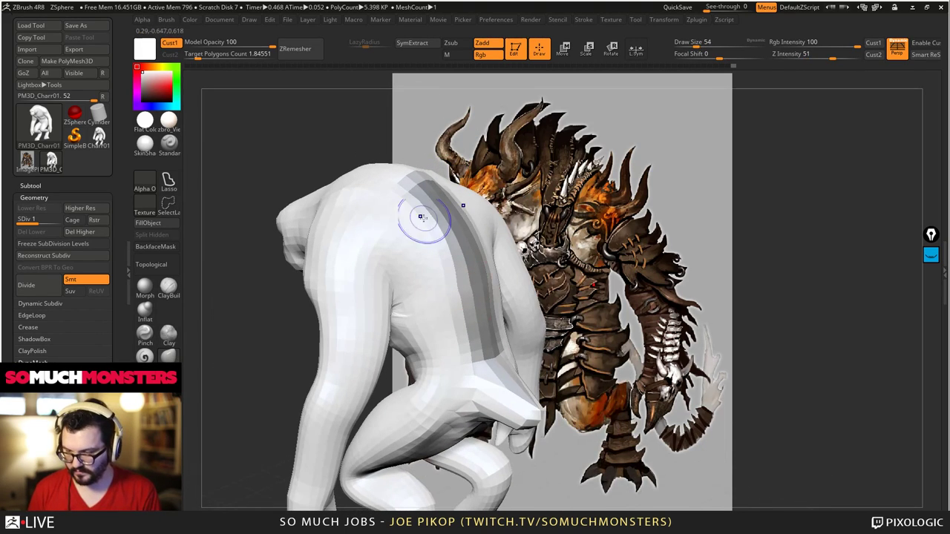
pyautogui.click(418, 42)
pyautogui.keyDown('ctrl'); pyautogui.moveTo(462, 322); pyautogui.dragTo(303, 302, button='right'); pyautogui.keyUp('ctrl')
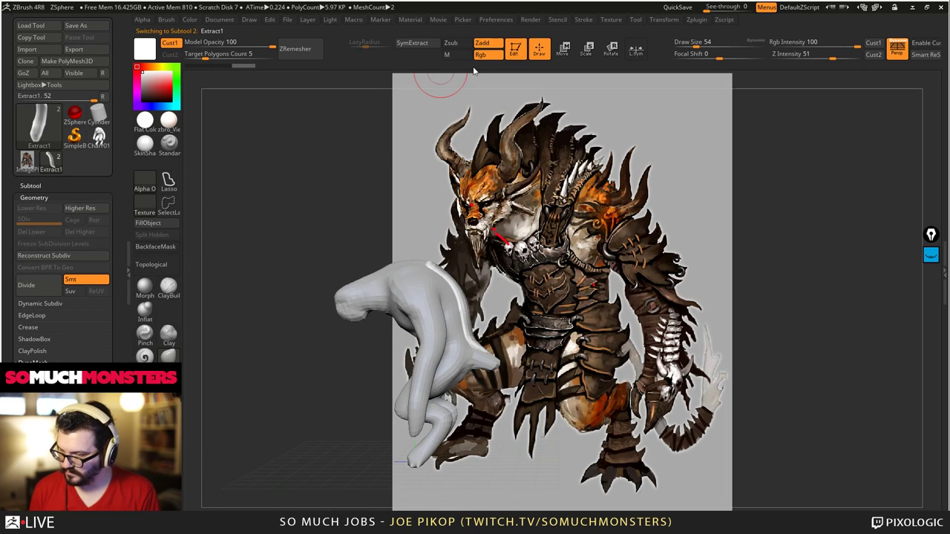
# - Move the extracted strip off the back so that its upper end sits behind the tail stub
pyautogui.click(564, 49)
pyautogui.moveTo(357, 309); pyautogui.dragTo(434, 308)
pyautogui.hotkey('ctrl', 'z')
pyautogui.moveTo(356, 309); pyautogui.dragTo(432, 308)
pyautogui.moveTo(483, 254); pyautogui.dragTo(482, 341)
pyautogui.moveTo(516, 425); pyautogui.dragTo(516, 429)
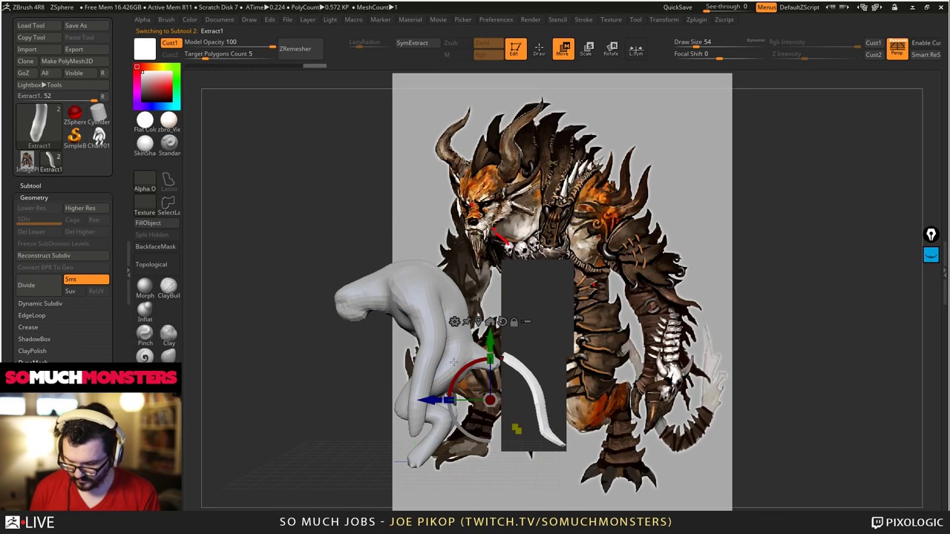
pyautogui.moveTo(432, 401); pyautogui.dragTo(316, 389)
pyautogui.press('q')
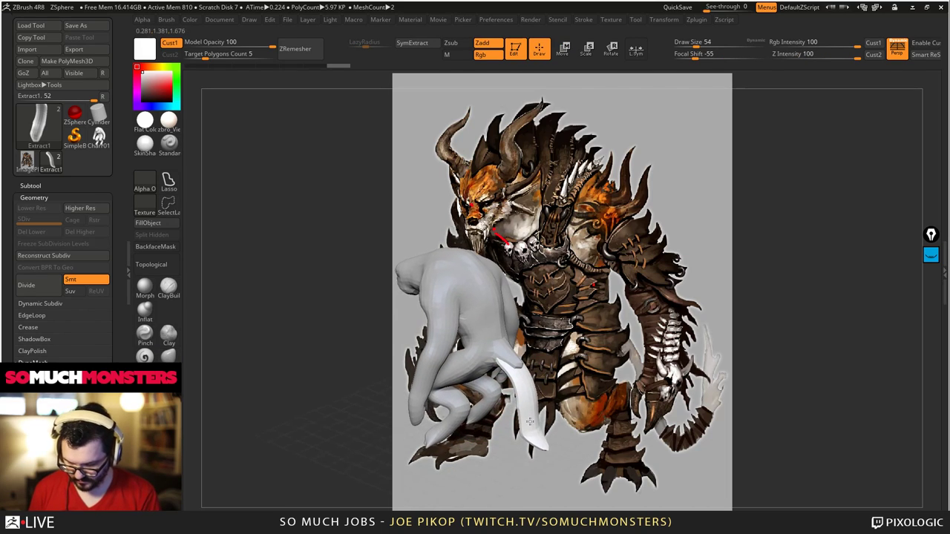
# - Stretch the extracted strip into a long tail curving out behind the body, using draw size 126
pyautogui.moveTo(547, 463); pyautogui.dragTo(557, 441)
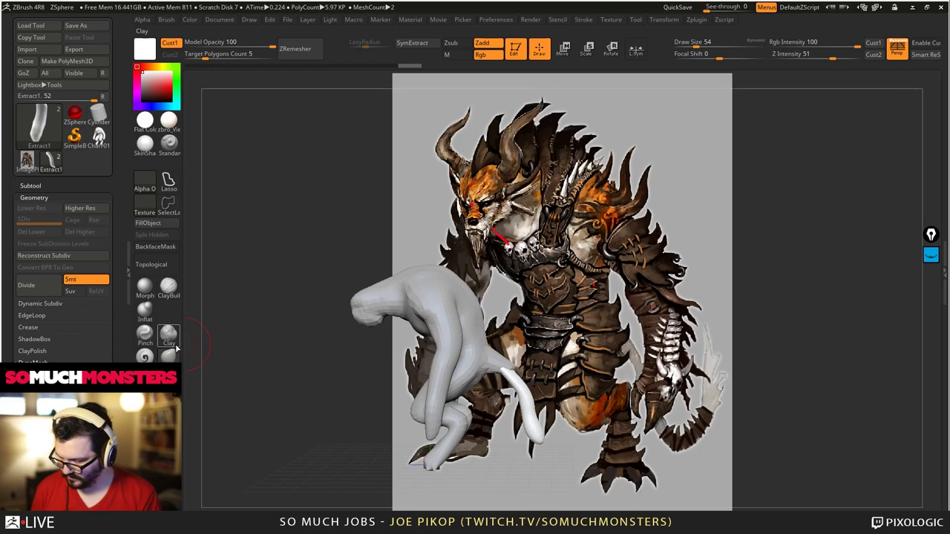
pyautogui.press('b')
pyautogui.press('c')
pyautogui.press('b')
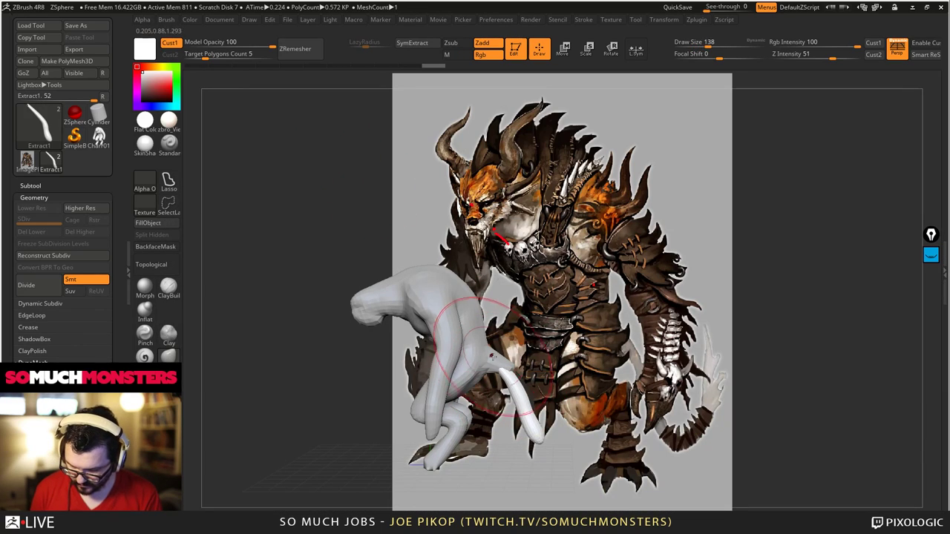
pyautogui.moveTo(538, 436); pyautogui.dragTo(615, 466)
pyautogui.moveTo(564, 427); pyautogui.dragTo(532, 394)
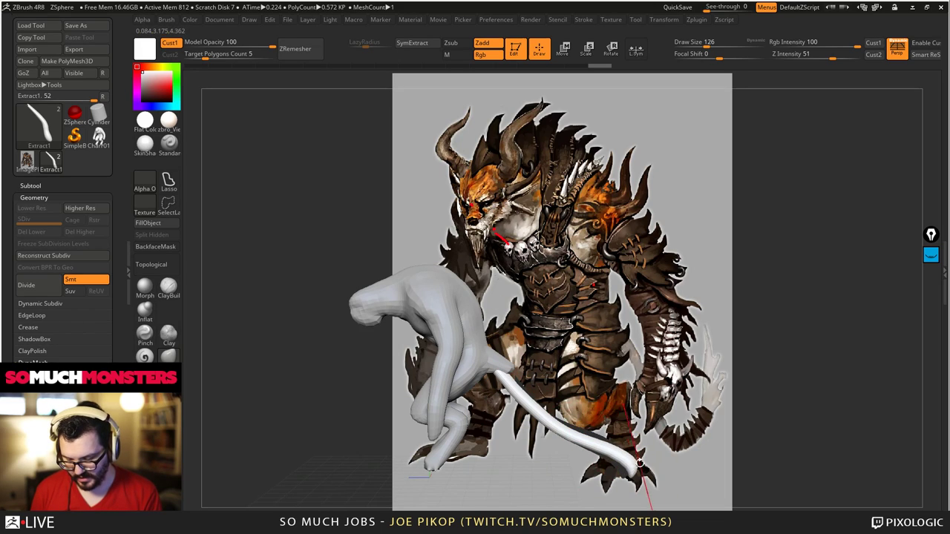
pyautogui.moveTo(640, 463); pyautogui.dragTo(538, 457)
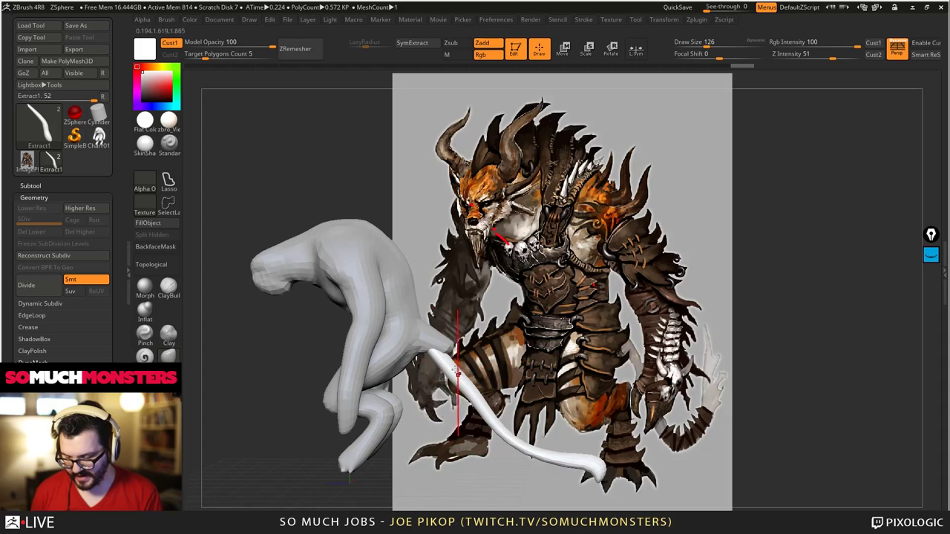
# - Make the body the active subtool and return to the stored view over the concept image
pyautogui.keyDown('alt'); pyautogui.click(441, 341); pyautogui.keyUp('alt')
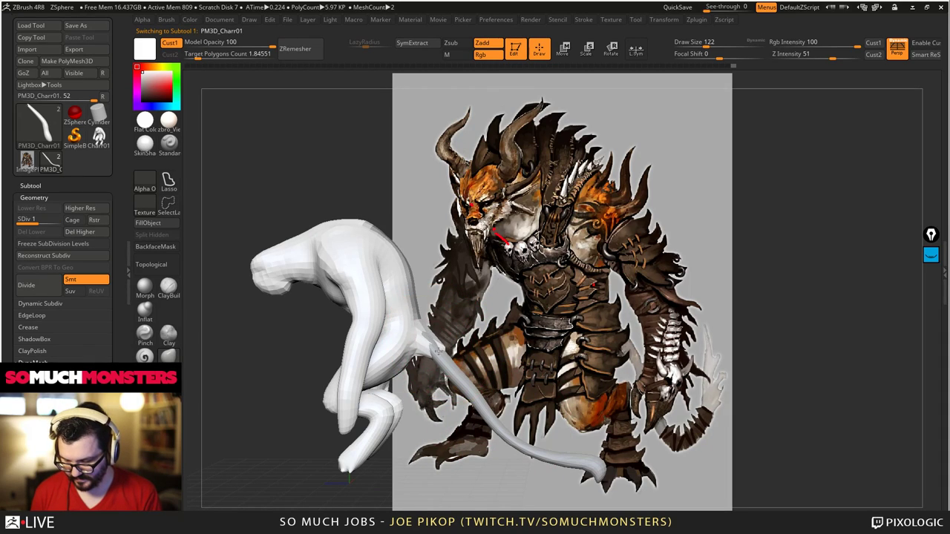
pyautogui.moveTo(439, 351); pyautogui.dragTo(277, 306, button='right')
pyautogui.moveTo(276, 305)
pyautogui.keyDown('alt'); pyautogui.mouseDown()
pyautogui.moveTo(455, 325)
pyautogui.moveTo(424, 319)
pyautogui.moveTo(445, 271)
pyautogui.moveTo(424, 223)
pyautogui.moveTo(474, 252)
pyautogui.moveTo(501, 230)
pyautogui.mouseUp(); pyautogui.keyUp('alt')
pyautogui.moveTo(524, 312)
pyautogui.mouseDown()
pyautogui.moveTo(553, 286)
pyautogui.moveTo(560, 263)
pyautogui.moveTo(524, 313)
pyautogui.mouseUp()
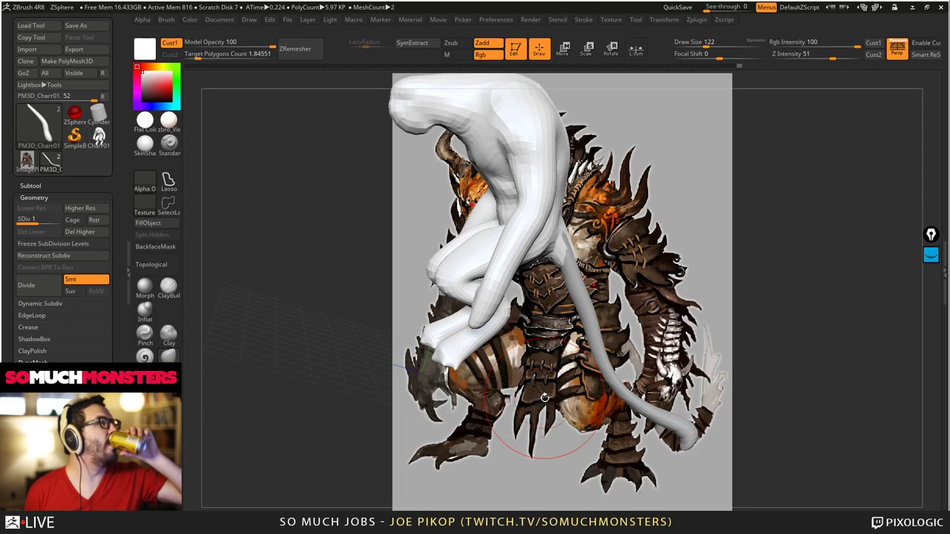
pyautogui.moveTo(549, 306)
pyautogui.mouseDown(button='right')
pyautogui.moveTo(557, 302)
pyautogui.moveTo(525, 324)
pyautogui.moveTo(586, 397)
pyautogui.moveTo(613, 333)
pyautogui.moveTo(638, 345)
pyautogui.moveTo(637, 375)
pyautogui.moveTo(656, 393)
pyautogui.moveTo(600, 264)
pyautogui.moveTo(571, 236)
pyautogui.moveTo(633, 187)
pyautogui.mouseUp(button='right')
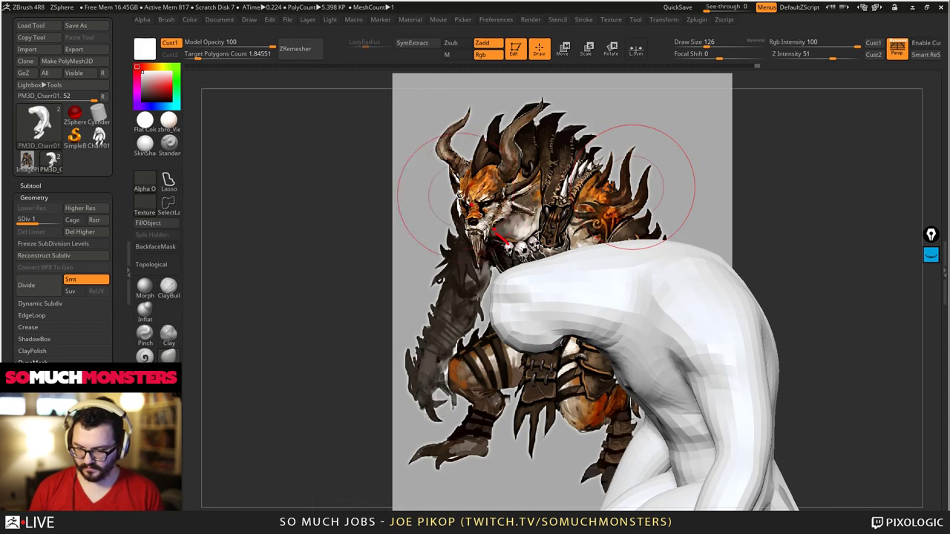
pyautogui.moveTo(475, 195)
pyautogui.mouseDown(button='right')
pyautogui.moveTo(500, 278)
pyautogui.moveTo(511, 284)
pyautogui.moveTo(413, 179)
pyautogui.mouseUp(button='right')
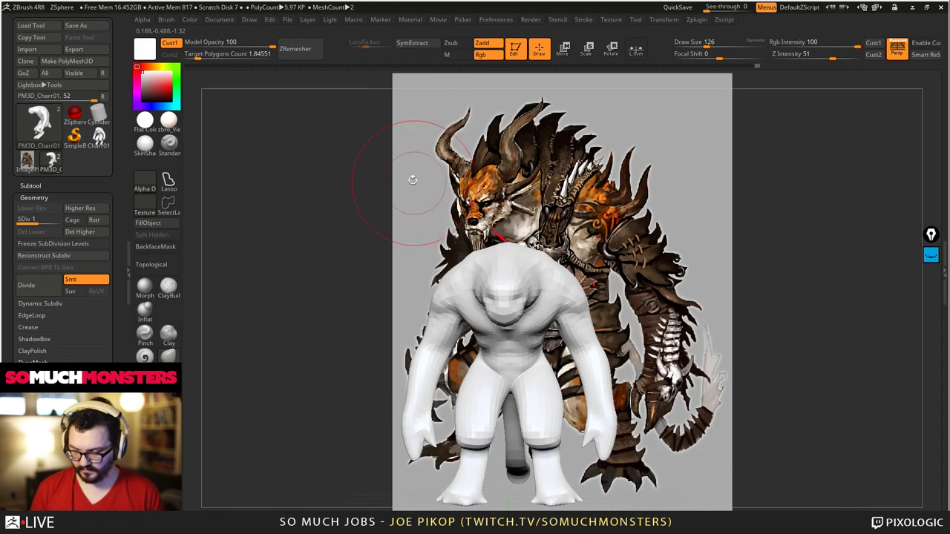
pyautogui.click(873, 42)
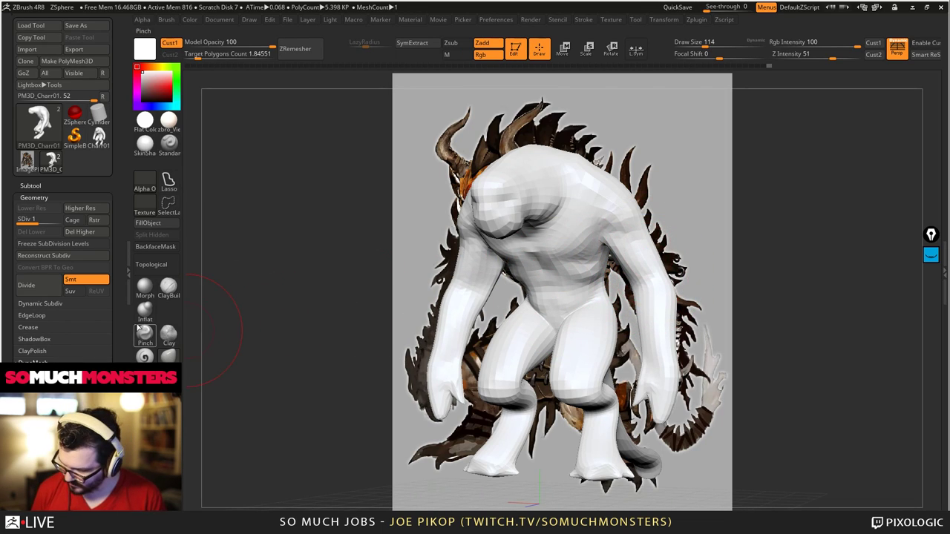
# - Thicken the shoulders and arms with the Inflat brush at draw size 150 and Z intensity 10
pyautogui.click(141, 331)
pyautogui.moveTo(659, 264); pyautogui.dragTo(594, 259, button='right')
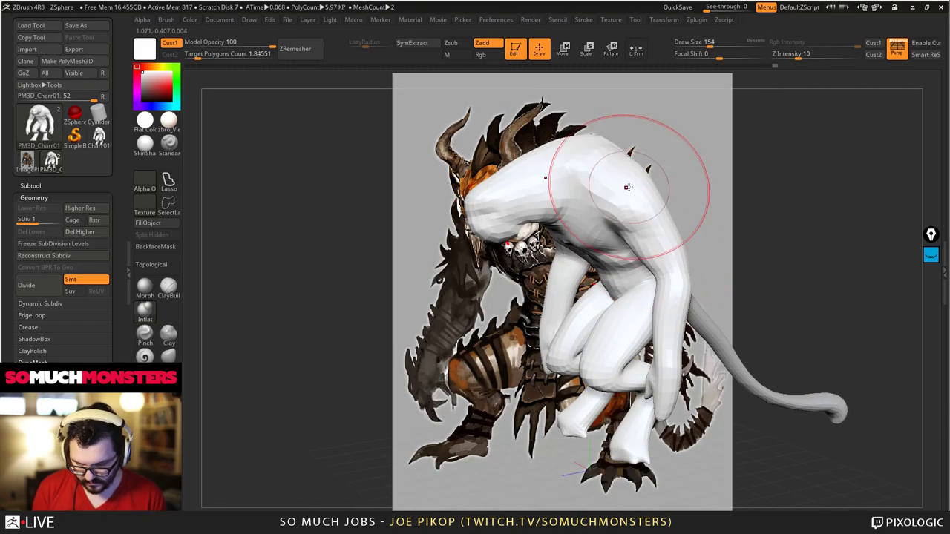
pyautogui.moveTo(626, 186)
pyautogui.mouseDown(button='right')
pyautogui.moveTo(665, 225)
pyautogui.moveTo(647, 209)
pyautogui.mouseUp(button='right')
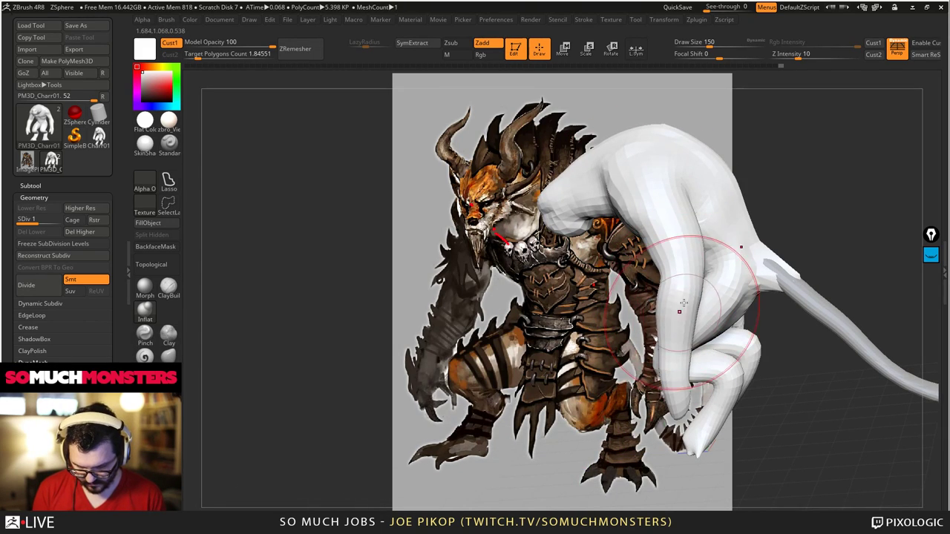
pyautogui.moveTo(717, 259); pyautogui.dragTo(723, 216, button='right')
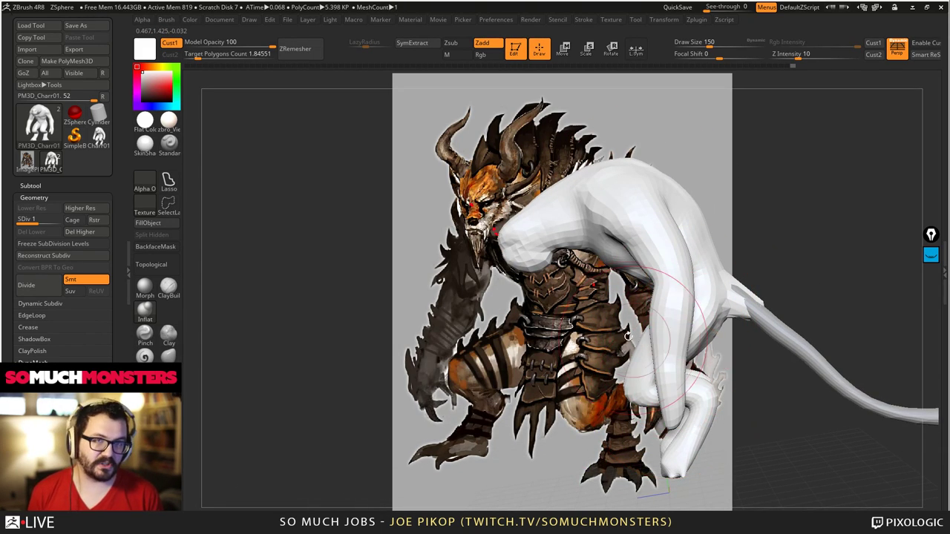
pyautogui.moveTo(627, 336)
pyautogui.mouseDown(button='right')
pyautogui.moveTo(590, 281)
pyautogui.moveTo(594, 327)
pyautogui.moveTo(602, 289)
pyautogui.moveTo(587, 311)
pyautogui.moveTo(611, 375)
pyautogui.moveTo(602, 344)
pyautogui.moveTo(630, 297)
pyautogui.moveTo(538, 273)
pyautogui.moveTo(445, 278)
pyautogui.mouseUp(button='right')
pyautogui.click(169, 355)
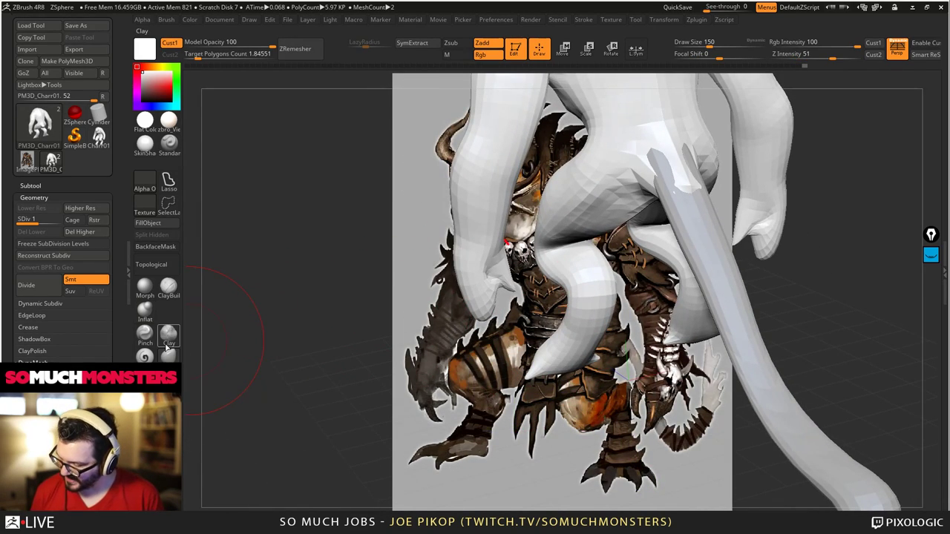
# - Reshape the backs of the lower legs with the Move brush at draw size 142
pyautogui.moveTo(616, 288); pyautogui.dragTo(554, 284, button='right')
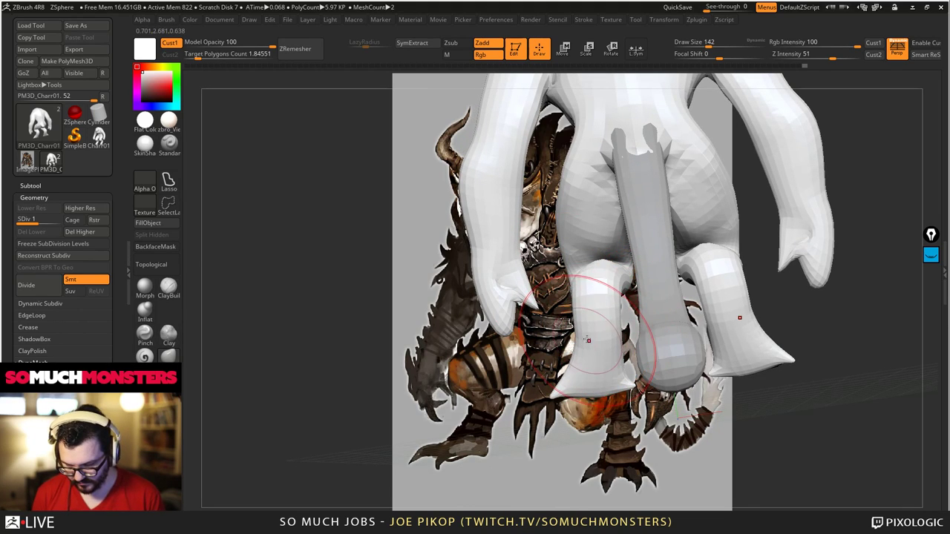
pyautogui.moveTo(588, 339)
pyautogui.mouseDown(button='right')
pyautogui.moveTo(583, 353)
pyautogui.moveTo(562, 337)
pyautogui.moveTo(530, 348)
pyautogui.mouseUp(button='right')
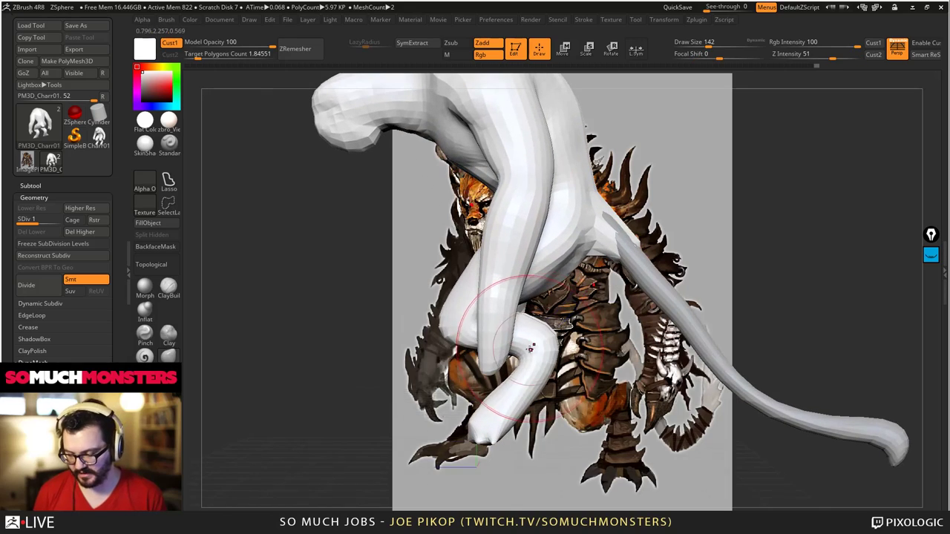
pyautogui.moveTo(548, 356); pyautogui.dragTo(551, 357)
# - Pull two pointed toes out of the front edge of each foot using draw size 58
pyautogui.moveTo(479, 438)
pyautogui.keyDown('alt'); pyautogui.mouseDown(button='right')
pyautogui.moveTo(519, 401)
pyautogui.moveTo(513, 453)
pyautogui.moveTo(464, 471)
pyautogui.moveTo(510, 487)
pyautogui.mouseUp(button='right'); pyautogui.keyUp('alt')
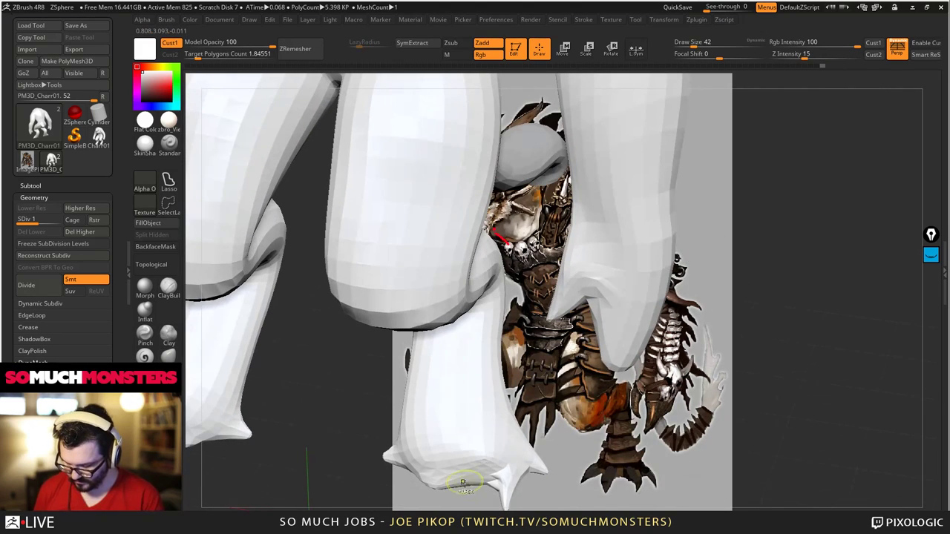
pyautogui.moveTo(466, 462)
pyautogui.keyDown('alt'); pyautogui.mouseDown(button='right')
pyautogui.moveTo(481, 354)
pyautogui.moveTo(488, 359)
pyautogui.mouseUp(button='right'); pyautogui.keyUp('alt')
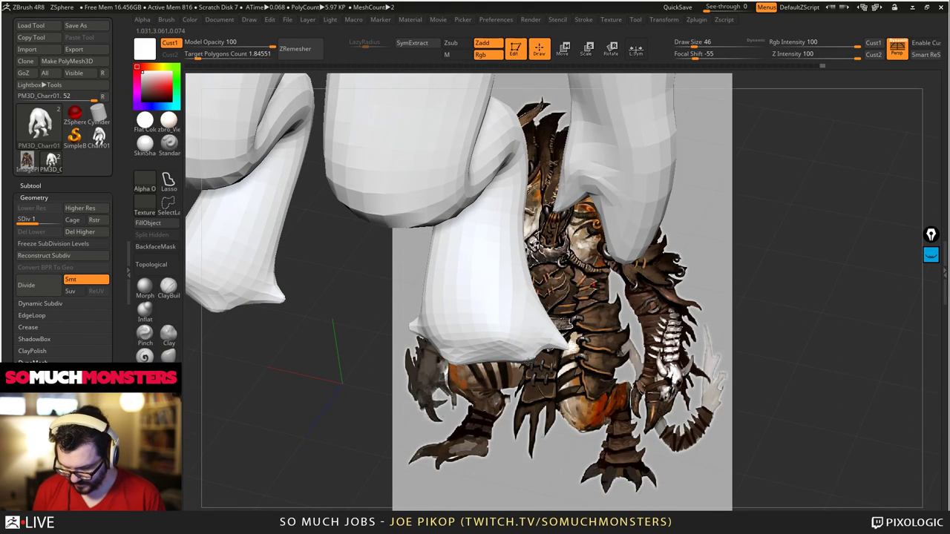
pyautogui.moveTo(519, 354); pyautogui.dragTo(521, 368)
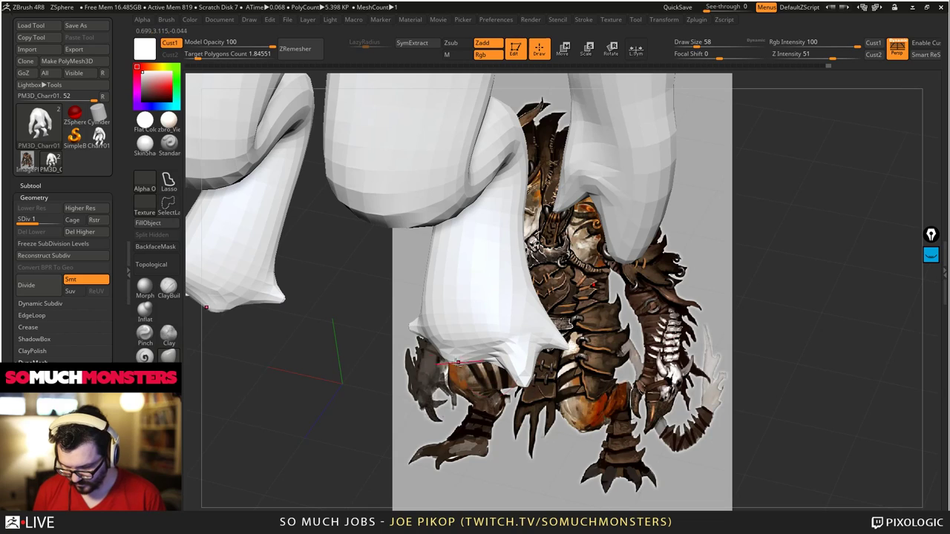
pyautogui.moveTo(457, 363); pyautogui.dragTo(434, 385)
pyautogui.keyDown('alt'); pyautogui.moveTo(569, 345); pyautogui.dragTo(415, 345, button='right'); pyautogui.keyUp('alt')
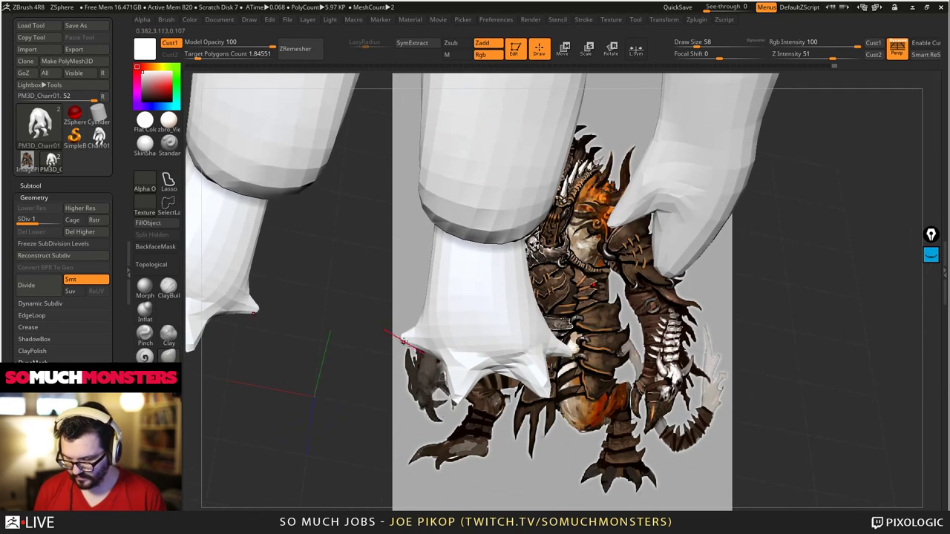
# - Reshape the outermost toe on each foot so that it sticks out to the side
pyautogui.moveTo(435, 352); pyautogui.dragTo(441, 354)
pyautogui.moveTo(445, 352); pyautogui.dragTo(420, 344, button='right')
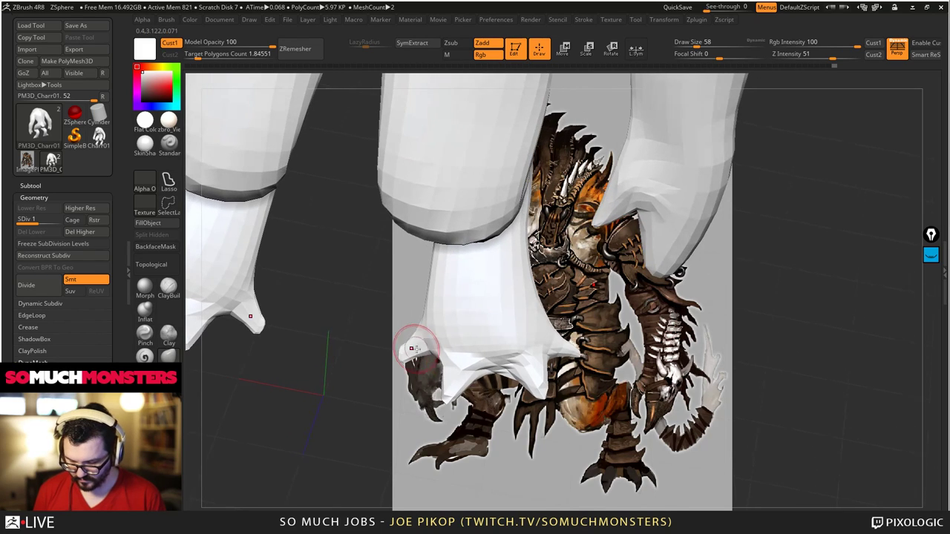
pyautogui.press(']')
pyautogui.moveTo(429, 342)
pyautogui.mouseDown()
pyautogui.moveTo(438, 347)
pyautogui.moveTo(438, 334)
pyautogui.mouseUp()
# - Adjust the lower legs with the Move brush at draw sizes of about 134 to 142
pyautogui.moveTo(435, 314)
pyautogui.mouseDown(button='right')
pyautogui.moveTo(424, 297)
pyautogui.moveTo(497, 279)
pyautogui.mouseUp(button='right')
pyautogui.moveTo(504, 289); pyautogui.dragTo(530, 295)
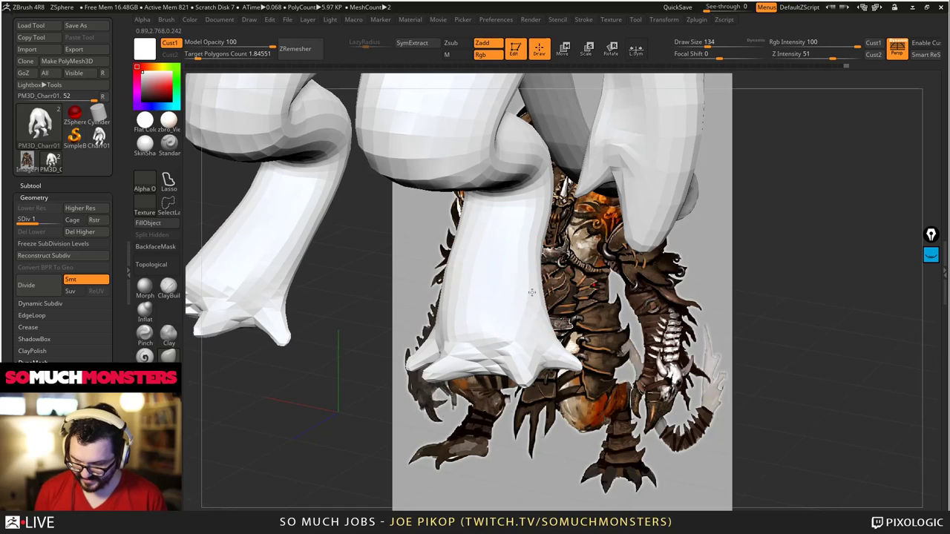
pyautogui.press(']')
pyautogui.press(']')
pyautogui.moveTo(530, 294)
pyautogui.mouseDown(button='right')
pyautogui.moveTo(490, 251)
pyautogui.moveTo(452, 251)
pyautogui.moveTo(532, 203)
pyautogui.mouseUp(button='right')
pyautogui.moveTo(472, 183); pyautogui.dragTo(424, 119, button='right')
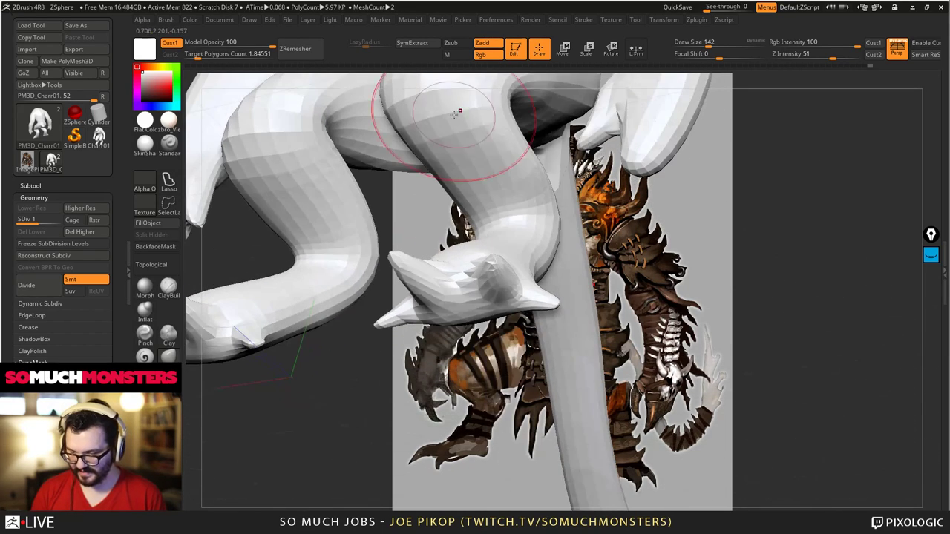
pyautogui.moveTo(500, 145); pyautogui.dragTo(511, 243, button='right')
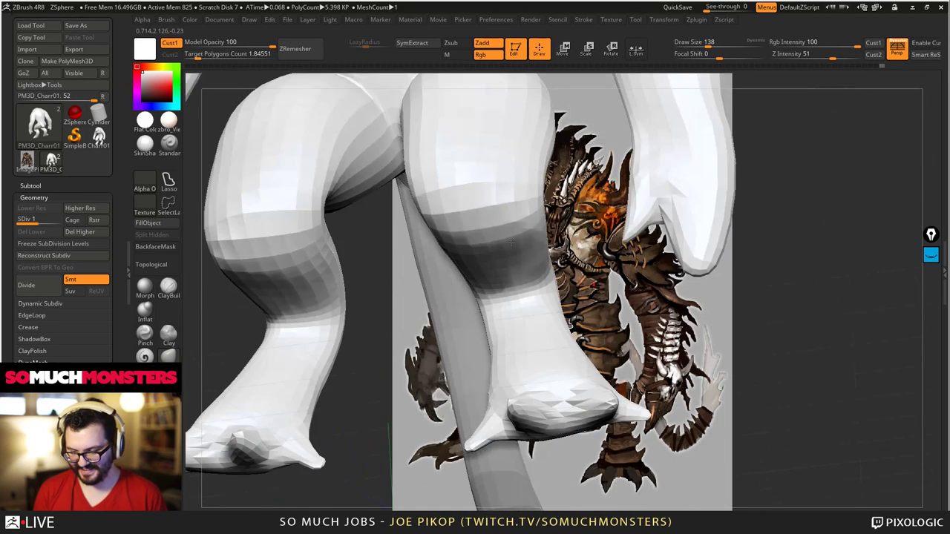
# - Build up the fronts of the thighs with the ClayBuildup brush at draw size 138 and Z intensity 20
pyautogui.click(168, 288)
pyautogui.keyDown('alt'); pyautogui.moveTo(461, 223); pyautogui.dragTo(540, 337, button='right'); pyautogui.keyUp('alt')
pyautogui.moveTo(573, 199); pyautogui.dragTo(562, 405)
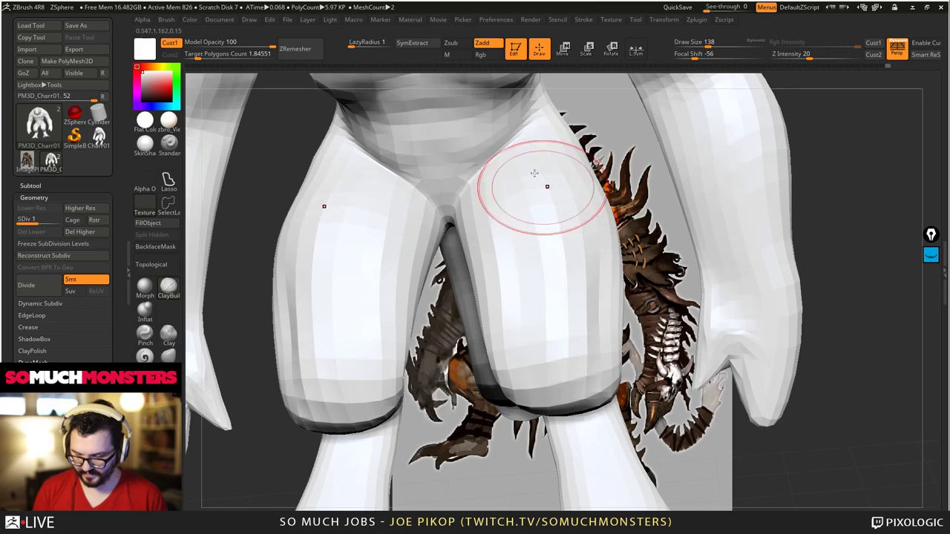
pyautogui.moveTo(547, 187)
pyautogui.mouseDown()
pyautogui.moveTo(573, 319)
pyautogui.moveTo(561, 508)
pyautogui.mouseUp()
pyautogui.moveTo(512, 297)
pyautogui.mouseDown(button='right')
pyautogui.moveTo(500, 272)
pyautogui.moveTo(572, 208)
pyautogui.moveTo(569, 221)
pyautogui.moveTo(479, 195)
pyautogui.moveTo(479, 207)
pyautogui.mouseUp(button='right')
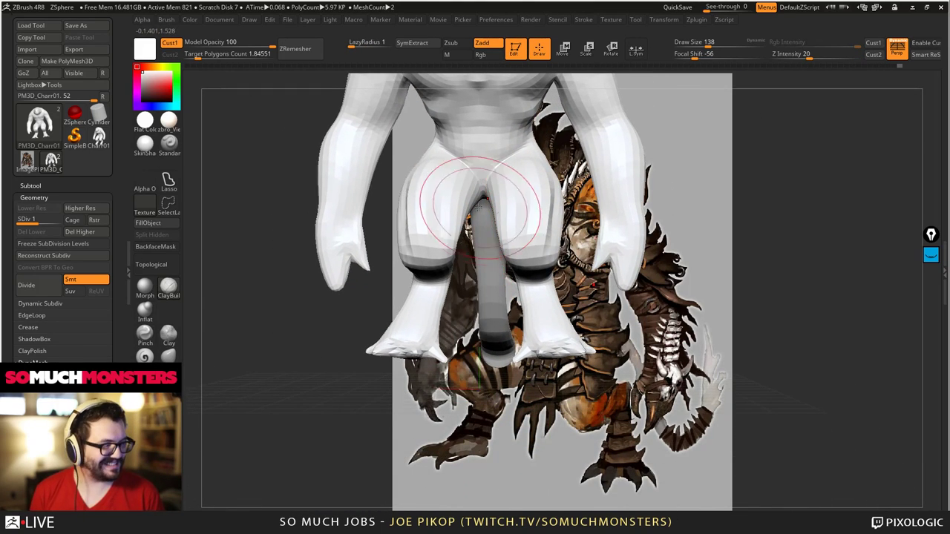
pyautogui.moveTo(510, 307); pyautogui.dragTo(496, 226, button='right')
pyautogui.moveTo(496, 226)
pyautogui.keyDown('ctrl'); pyautogui.mouseDown(button='right')
pyautogui.moveTo(499, 260)
pyautogui.moveTo(517, 254)
pyautogui.moveTo(511, 291)
pyautogui.moveTo(453, 200)
pyautogui.moveTo(503, 219)
pyautogui.moveTo(529, 273)
pyautogui.moveTo(552, 217)
pyautogui.moveTo(581, 271)
pyautogui.moveTo(568, 268)
pyautogui.mouseUp(button='right'); pyautogui.keyUp('ctrl')
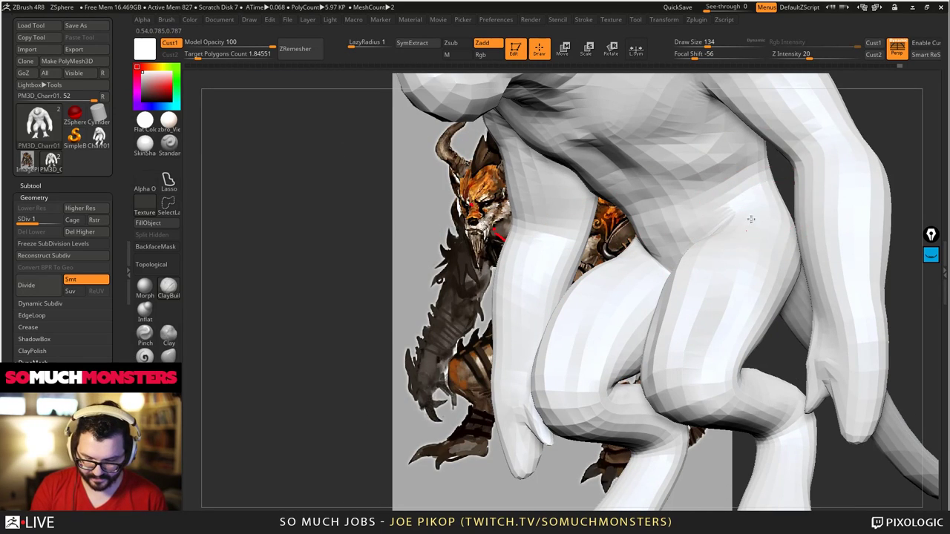
# - Build up the upper back muscles beside the spine with ClayBuildup, reducing the draw size to 98
pyautogui.moveTo(755, 209)
pyautogui.mouseDown(button='right')
pyautogui.moveTo(751, 262)
pyautogui.moveTo(679, 233)
pyautogui.moveTo(705, 290)
pyautogui.mouseUp(button='right')
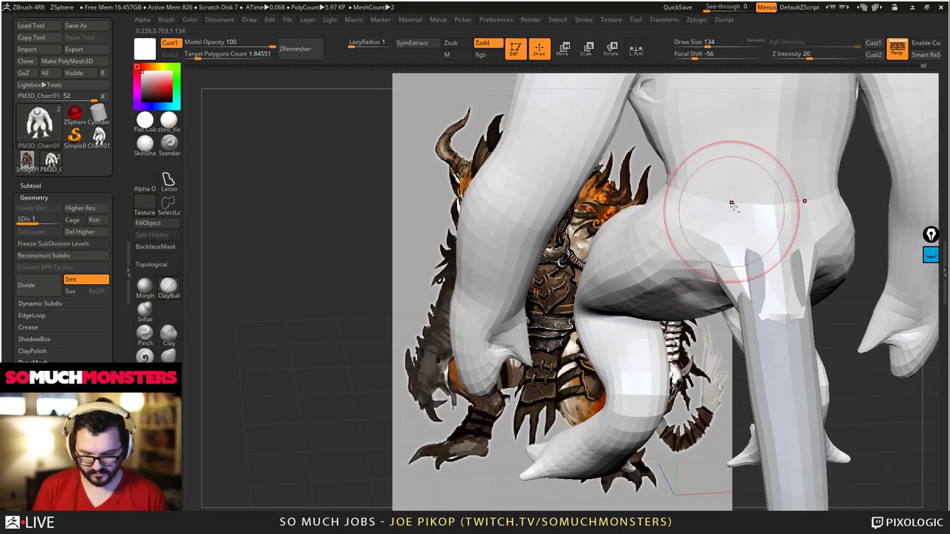
pyautogui.moveTo(732, 204)
pyautogui.mouseDown(button='right')
pyautogui.moveTo(706, 288)
pyautogui.moveTo(659, 273)
pyautogui.moveTo(644, 247)
pyautogui.moveTo(652, 262)
pyautogui.moveTo(653, 226)
pyautogui.moveTo(655, 236)
pyautogui.mouseUp(button='right')
pyautogui.press('[')
pyautogui.press('[')
pyautogui.moveTo(654, 236); pyautogui.dragTo(656, 174)
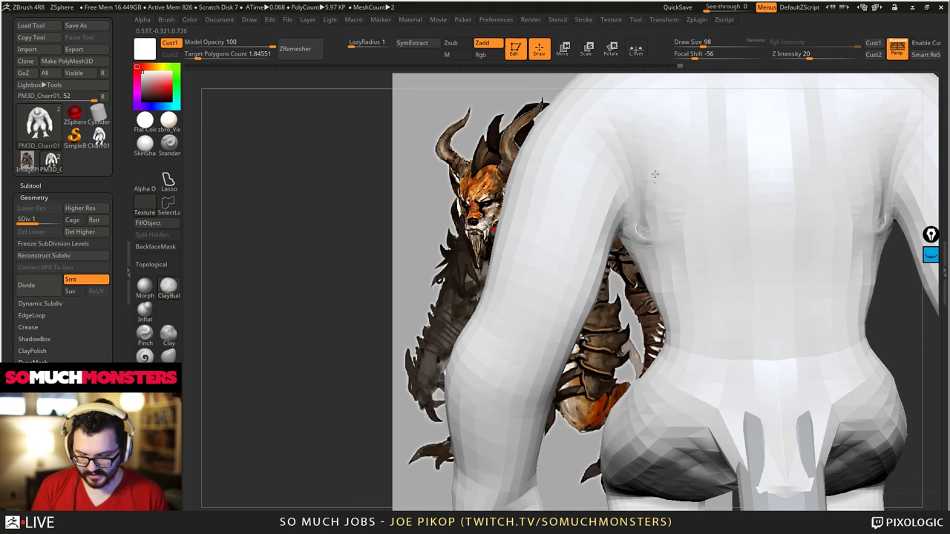
pyautogui.moveTo(660, 260); pyautogui.dragTo(643, 213, button='right')
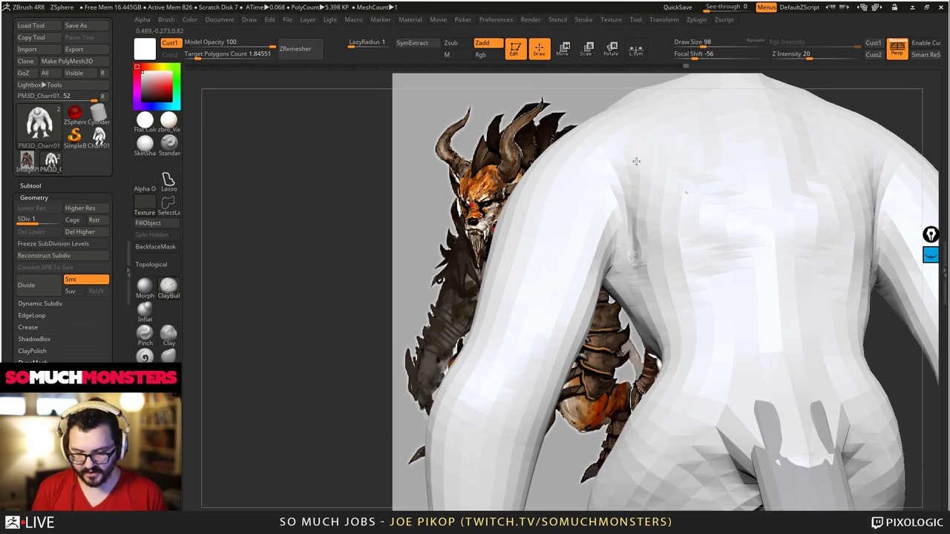
# - Add volume around the shoulder blades and the backs of the shoulders, and smooth the transition into the upper arms
pyautogui.moveTo(650, 306); pyautogui.dragTo(640, 297, button='right')
pyautogui.moveTo(645, 144); pyautogui.dragTo(733, 230, button='right')
pyautogui.moveTo(712, 269)
pyautogui.mouseDown(button='right')
pyautogui.moveTo(697, 303)
pyautogui.moveTo(675, 212)
pyautogui.moveTo(726, 271)
pyautogui.moveTo(706, 174)
pyautogui.mouseUp(button='right')
pyautogui.moveTo(751, 135)
pyautogui.keyDown('alt'); pyautogui.mouseDown(button='right')
pyautogui.moveTo(713, 261)
pyautogui.moveTo(720, 307)
pyautogui.moveTo(679, 302)
pyautogui.moveTo(731, 278)
pyautogui.moveTo(750, 231)
pyautogui.moveTo(724, 193)
pyautogui.mouseUp(button='right'); pyautogui.keyUp('alt')
pyautogui.moveTo(723, 193)
pyautogui.mouseDown(button='right')
pyautogui.moveTo(698, 208)
pyautogui.moveTo(707, 298)
pyautogui.moveTo(736, 301)
pyautogui.mouseUp(button='right')
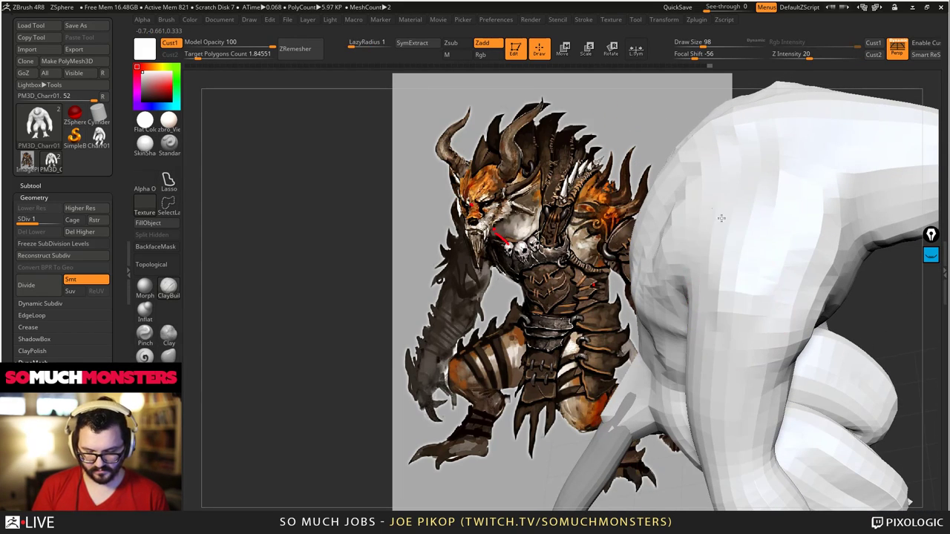
pyautogui.keyDown('shift'); pyautogui.moveTo(721, 219); pyautogui.dragTo(740, 250); pyautogui.keyUp('shift')
pyautogui.moveTo(740, 250)
pyautogui.keyDown('ctrl'); pyautogui.mouseDown(button='right')
pyautogui.moveTo(709, 185)
pyautogui.moveTo(663, 276)
pyautogui.moveTo(609, 271)
pyautogui.mouseUp(button='right'); pyautogui.keyUp('ctrl')
pyautogui.moveTo(609, 271)
pyautogui.keyDown('ctrl'); pyautogui.mouseDown(button='right')
pyautogui.moveTo(586, 149)
pyautogui.moveTo(557, 186)
pyautogui.mouseUp(button='right'); pyautogui.keyUp('ctrl')
pyautogui.keyDown('ctrl'); pyautogui.moveTo(556, 186); pyautogui.dragTo(630, 317, button='right'); pyautogui.keyUp('ctrl')
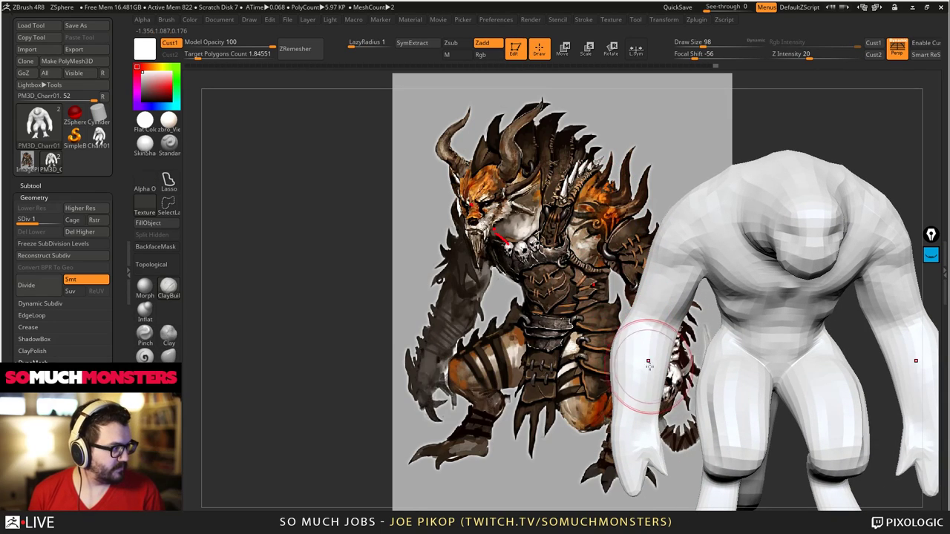
pyautogui.moveTo(649, 360)
pyautogui.keyDown('alt'); pyautogui.mouseDown(button='right')
pyautogui.moveTo(537, 320)
pyautogui.moveTo(579, 275)
pyautogui.moveTo(570, 315)
pyautogui.moveTo(613, 256)
pyautogui.moveTo(519, 290)
pyautogui.moveTo(526, 244)
pyautogui.moveTo(519, 276)
pyautogui.moveTo(549, 207)
pyautogui.moveTo(561, 244)
pyautogui.mouseUp(button='right'); pyautogui.keyUp('alt')
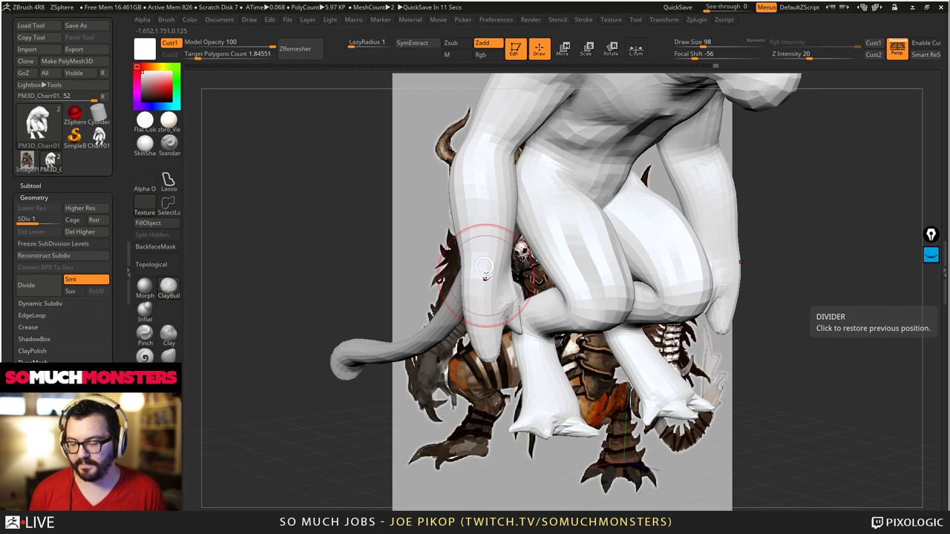
# - Build up the outer forearms just above the hands with the ClayBuildup brush
pyautogui.moveTo(486, 277)
pyautogui.mouseDown(button='right')
pyautogui.moveTo(564, 274)
pyautogui.moveTo(478, 275)
pyautogui.moveTo(445, 252)
pyautogui.mouseUp(button='right')
pyautogui.press(']')
pyautogui.press(']')
pyautogui.press(']')
pyautogui.moveTo(482, 291); pyautogui.dragTo(476, 271)
pyautogui.press('[')
pyautogui.press('[')
# - Add clay around the elbows and down the upper arms with ClayBuildup at draw size 106
pyautogui.moveTo(465, 251)
pyautogui.keyDown('ctrl'); pyautogui.mouseDown(button='right')
pyautogui.moveTo(490, 272)
pyautogui.moveTo(499, 267)
pyautogui.moveTo(473, 282)
pyautogui.mouseUp(button='right'); pyautogui.keyUp('ctrl')
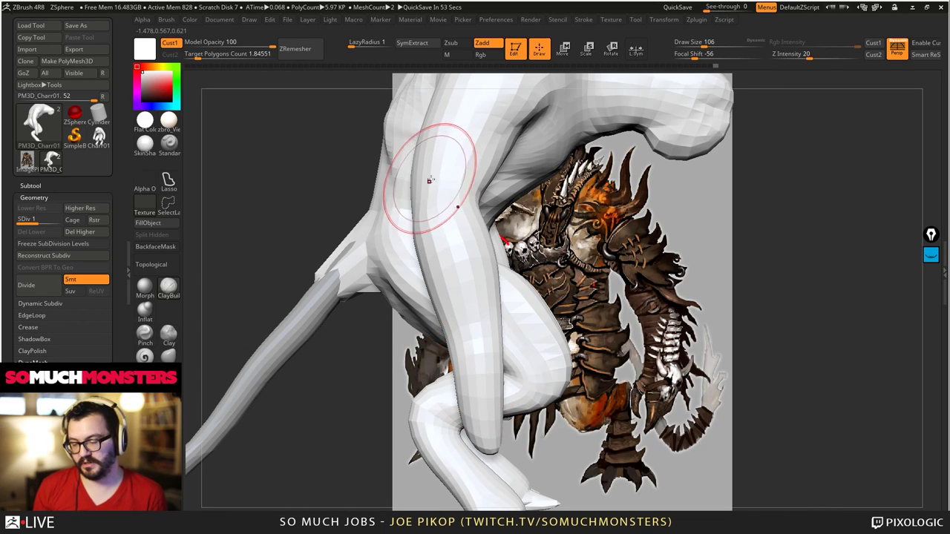
pyautogui.moveTo(428, 181)
pyautogui.mouseDown(button='right')
pyautogui.moveTo(430, 198)
pyautogui.moveTo(448, 203)
pyautogui.mouseUp(button='right')
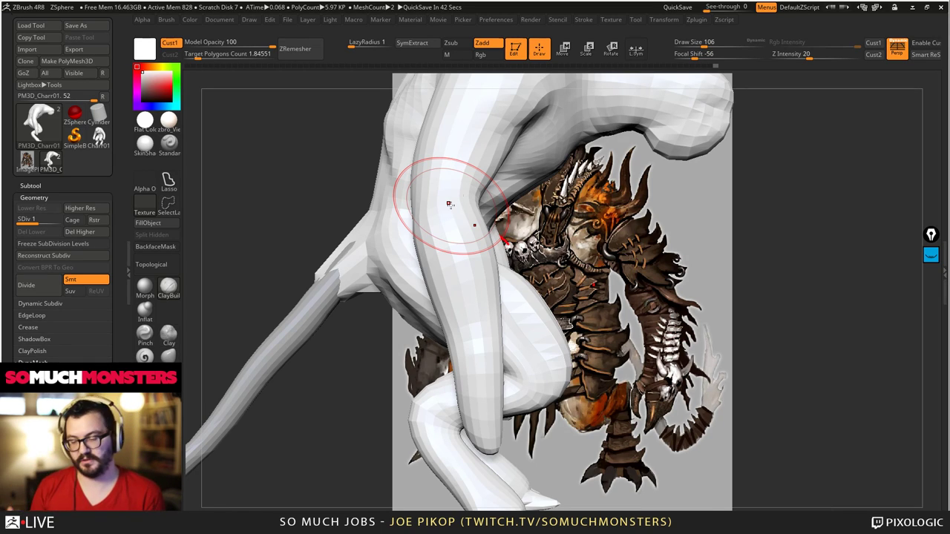
pyautogui.moveTo(467, 208)
pyautogui.mouseDown()
pyautogui.moveTo(477, 203)
pyautogui.moveTo(486, 221)
pyautogui.mouseUp()
pyautogui.moveTo(434, 180); pyautogui.dragTo(424, 196, button='right')
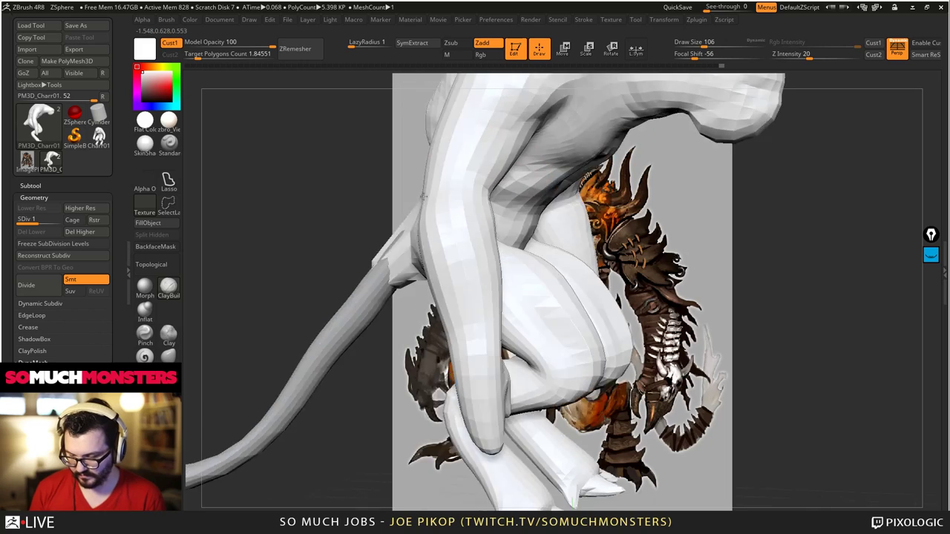
pyautogui.moveTo(423, 197); pyautogui.dragTo(475, 329)
# - Reshape the forearms, wrists and hands with the Move brush at draw size 110
pyautogui.press('b')
pyautogui.press('m')
pyautogui.press('v')
pyautogui.moveTo(496, 279); pyautogui.dragTo(491, 275)
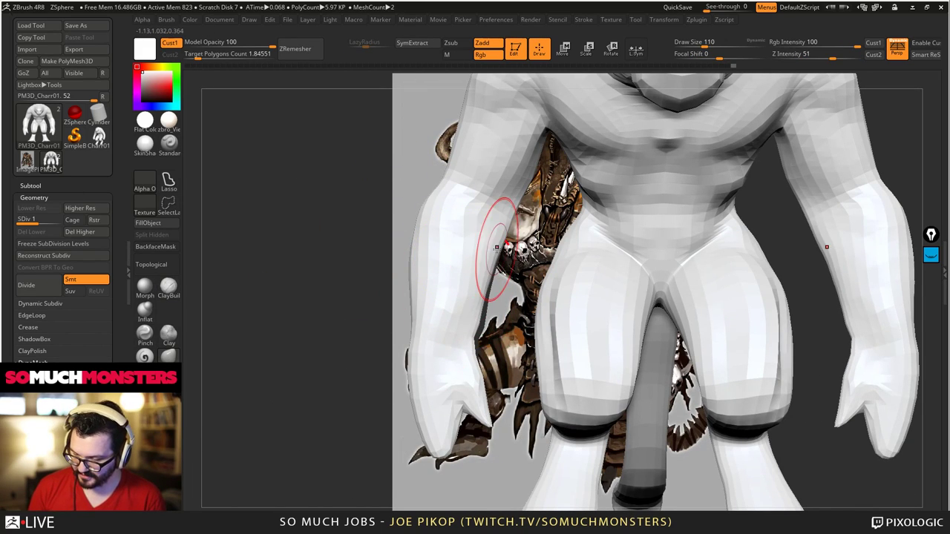
pyautogui.moveTo(496, 247)
pyautogui.keyDown('ctrl'); pyautogui.mouseDown(button='right')
pyautogui.moveTo(416, 201)
pyautogui.moveTo(461, 342)
pyautogui.mouseUp(button='right'); pyautogui.keyUp('ctrl')
pyautogui.moveTo(469, 407); pyautogui.dragTo(459, 369)
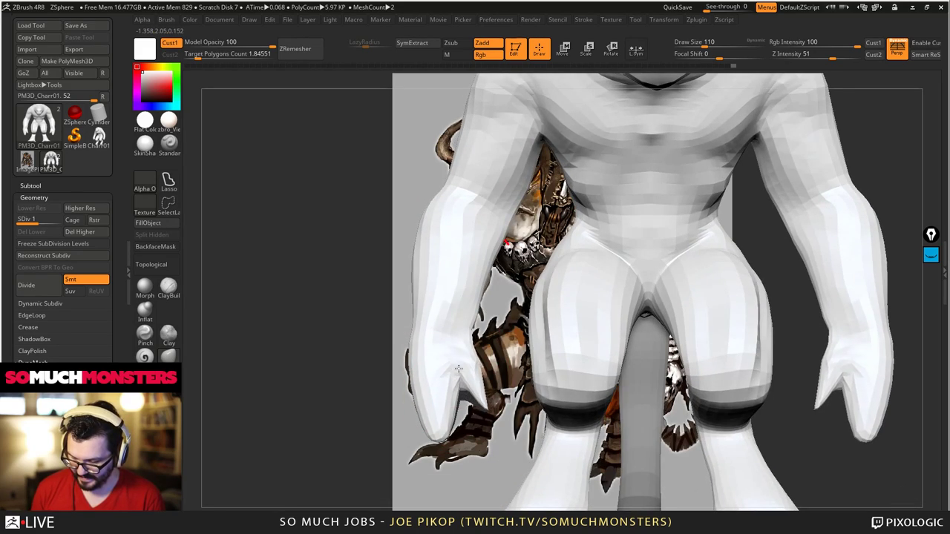
pyautogui.moveTo(459, 369); pyautogui.dragTo(499, 292, button='right')
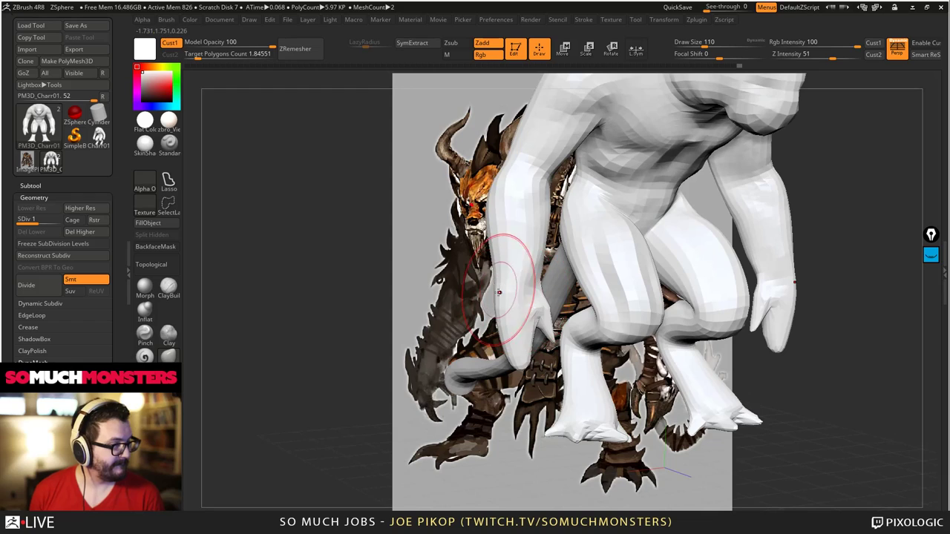
pyautogui.moveTo(498, 292)
pyautogui.mouseDown()
pyautogui.moveTo(540, 299)
pyautogui.moveTo(494, 282)
pyautogui.moveTo(530, 359)
pyautogui.mouseUp()
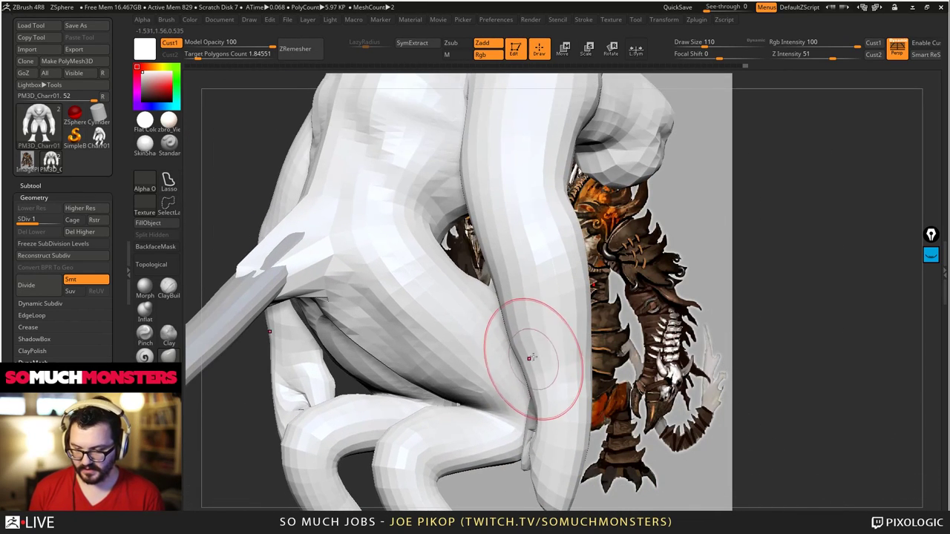
# - Adjust the arm silhouette around the elbows and forearms from behind with the Move brush at draw size 146
pyautogui.moveTo(542, 360); pyautogui.dragTo(517, 289, button='right')
pyautogui.press('f')
pyautogui.keyDown('shift'); pyautogui.moveTo(453, 289); pyautogui.dragTo(513, 285, button='right'); pyautogui.keyUp('shift')
pyautogui.moveTo(513, 284); pyautogui.dragTo(603, 321)
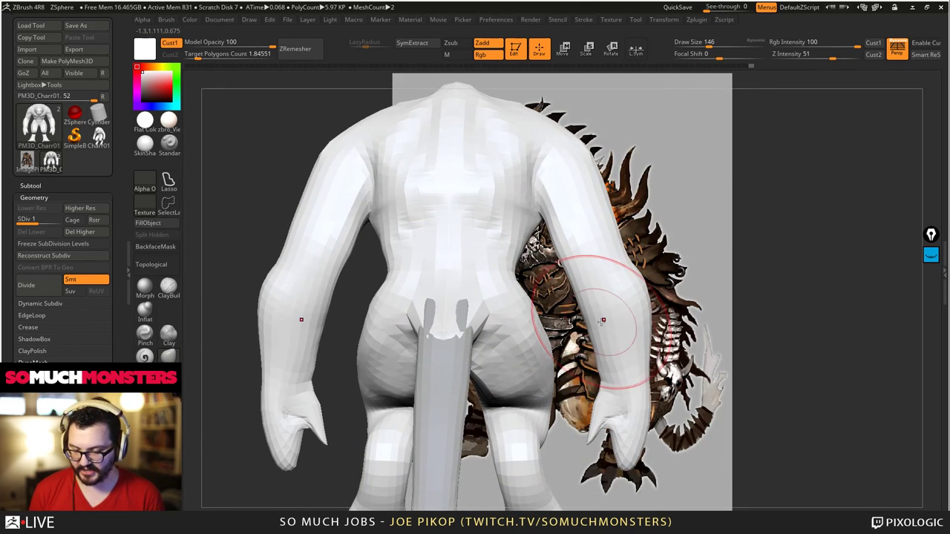
pyautogui.moveTo(623, 291)
pyautogui.mouseDown()
pyautogui.moveTo(610, 290)
pyautogui.moveTo(603, 265)
pyautogui.moveTo(566, 261)
pyautogui.mouseUp()
pyautogui.keyDown('ctrl'); pyautogui.moveTo(572, 264); pyautogui.dragTo(585, 280, button='right'); pyautogui.keyUp('ctrl')
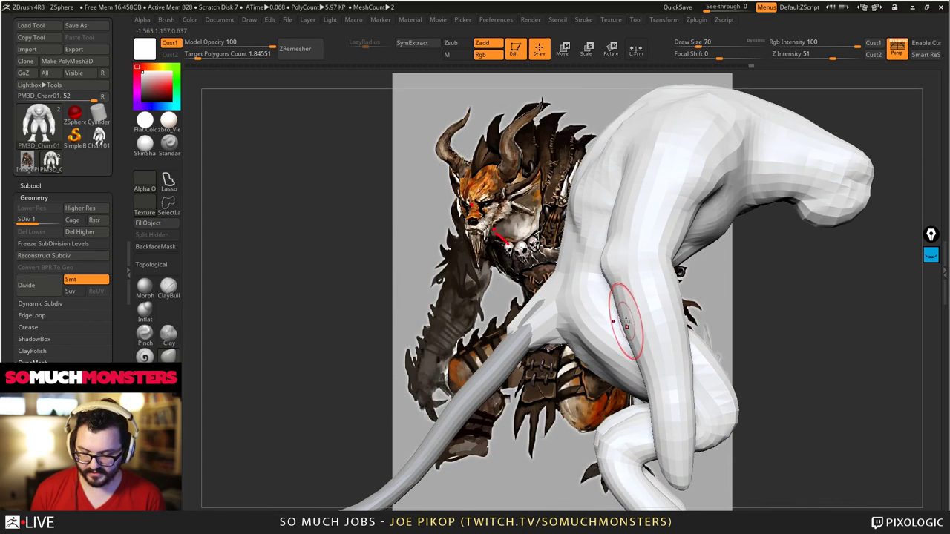
# - Refine the contours of the upper arms, forearms and hands with the Move brush at draw sizes 70 and 106
pyautogui.press('s')
pyautogui.moveTo(627, 321); pyautogui.dragTo(634, 335)
pyautogui.moveTo(629, 330); pyautogui.dragTo(688, 314, button='right')
pyautogui.moveTo(689, 314)
pyautogui.mouseDown()
pyautogui.moveTo(655, 313)
pyautogui.moveTo(674, 367)
pyautogui.mouseUp()
pyautogui.moveTo(692, 318); pyautogui.dragTo(702, 321, button='right')
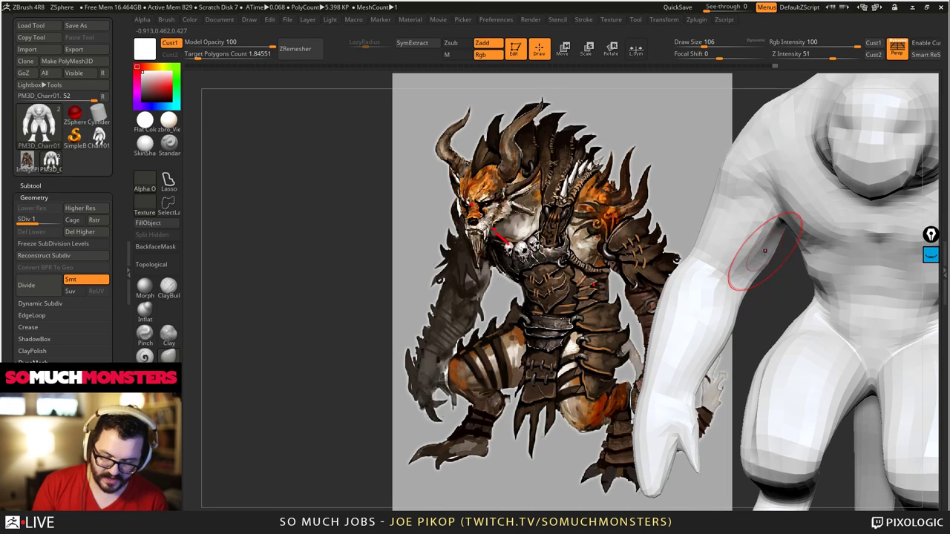
pyautogui.moveTo(763, 235)
pyautogui.mouseDown(button='right')
pyautogui.moveTo(781, 260)
pyautogui.moveTo(773, 251)
pyautogui.mouseUp(button='right')
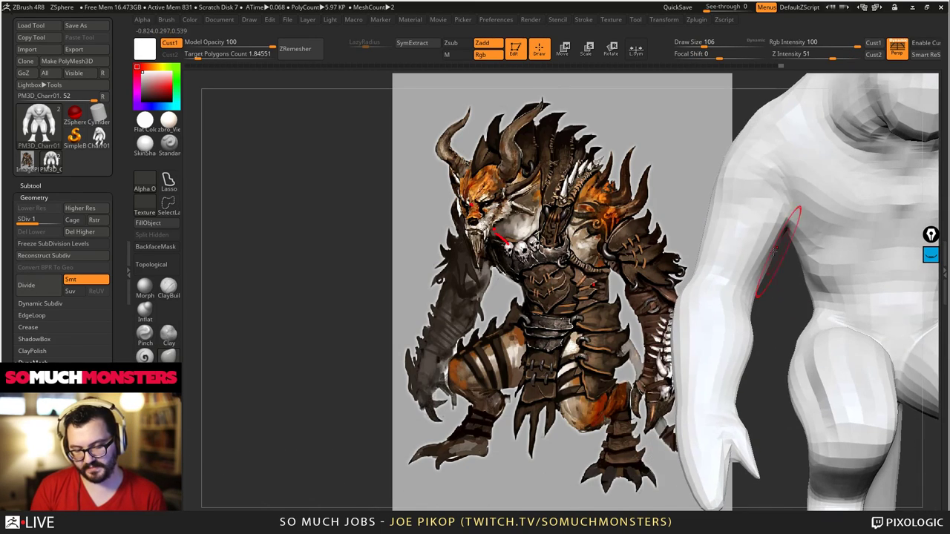
pyautogui.keyDown('ctrl'); pyautogui.moveTo(717, 258); pyautogui.dragTo(650, 341, button='right'); pyautogui.keyUp('ctrl')
pyautogui.moveTo(650, 342); pyautogui.dragTo(662, 360)
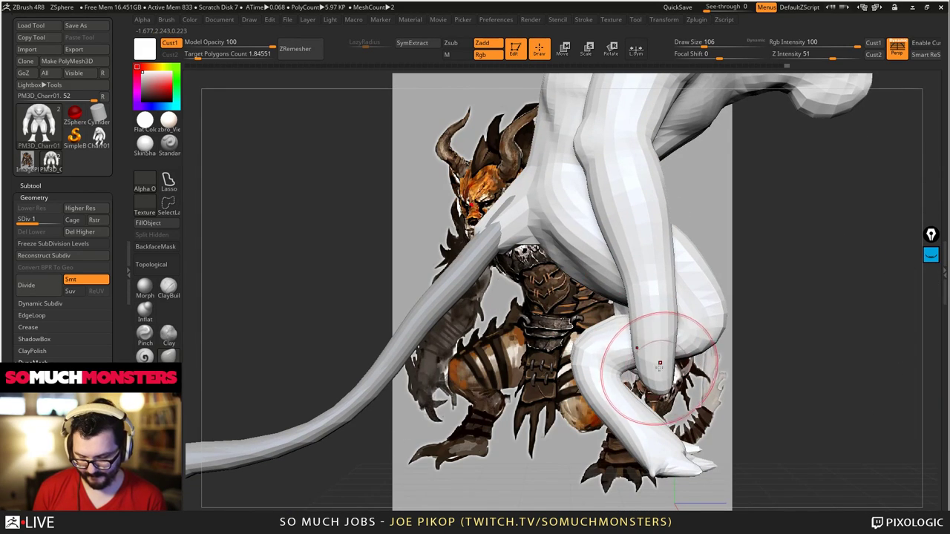
pyautogui.moveTo(660, 367); pyautogui.dragTo(593, 321, button='right')
# - Switch the body to subdivision level 2
pyautogui.press('d')
pyautogui.hotkey('shift', 'd')
pyautogui.hotkey('ctrl', 'd')
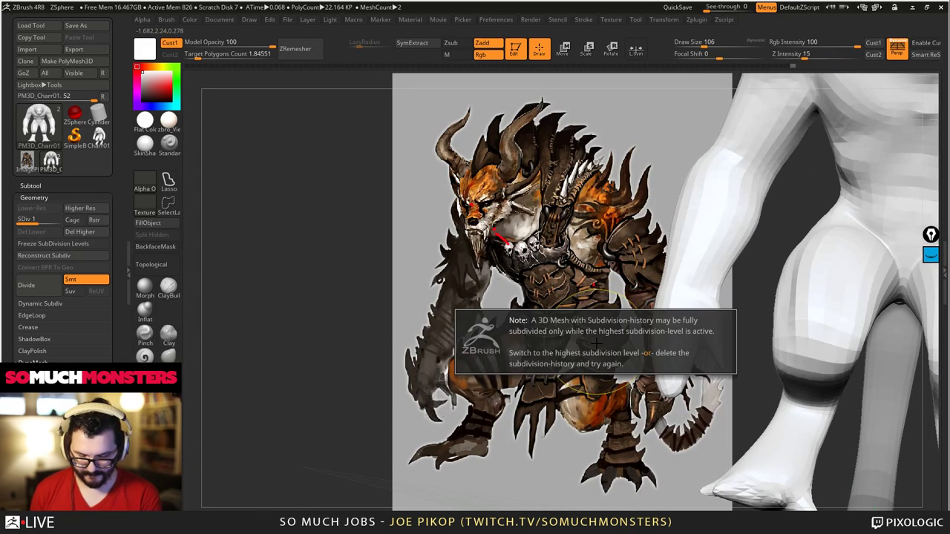
pyautogui.press('d')
pyautogui.moveTo(584, 343)
pyautogui.mouseDown(button='right')
pyautogui.moveTo(652, 360)
pyautogui.moveTo(700, 342)
pyautogui.mouseUp(button='right')
# - Build up the backs of the hands and the forearms with ClayBuildup at draw size 106 and Z intensity 20
pyautogui.click(169, 289)
pyautogui.moveTo(689, 320); pyautogui.dragTo(702, 334)
pyautogui.moveTo(703, 335)
pyautogui.mouseDown(button='right')
pyautogui.moveTo(667, 327)
pyautogui.moveTo(709, 343)
pyautogui.mouseUp(button='right')
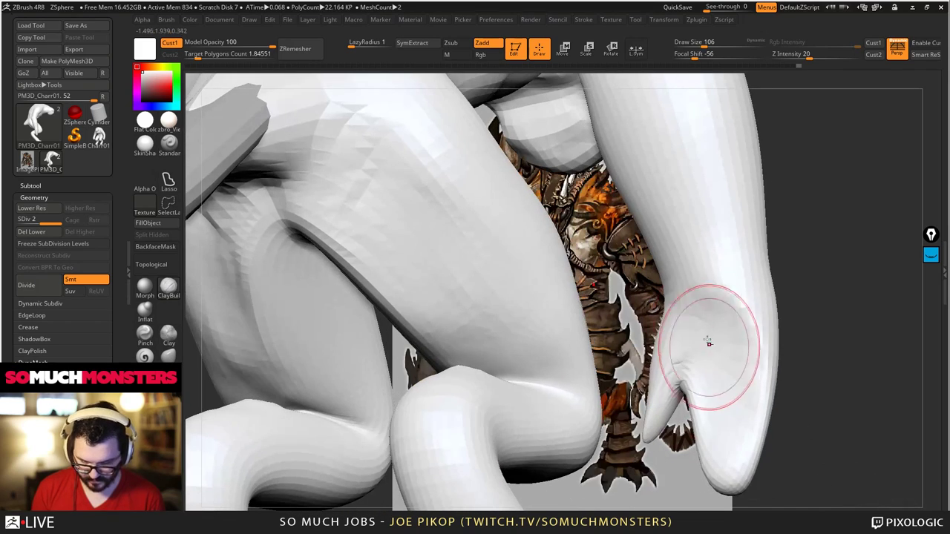
pyautogui.moveTo(722, 327); pyautogui.dragTo(671, 178)
pyautogui.moveTo(676, 163)
pyautogui.keyDown('ctrl'); pyautogui.mouseDown(button='right')
pyautogui.moveTo(586, 126)
pyautogui.moveTo(772, 297)
pyautogui.moveTo(672, 312)
pyautogui.mouseUp(button='right'); pyautogui.keyUp('ctrl')
pyautogui.keyDown('ctrl'); pyautogui.moveTo(672, 312); pyautogui.dragTo(698, 371, button='right'); pyautogui.keyUp('ctrl')
pyautogui.moveTo(882, 355)
pyautogui.mouseDown()
pyautogui.moveTo(844, 242)
pyautogui.moveTo(854, 235)
pyautogui.mouseUp()
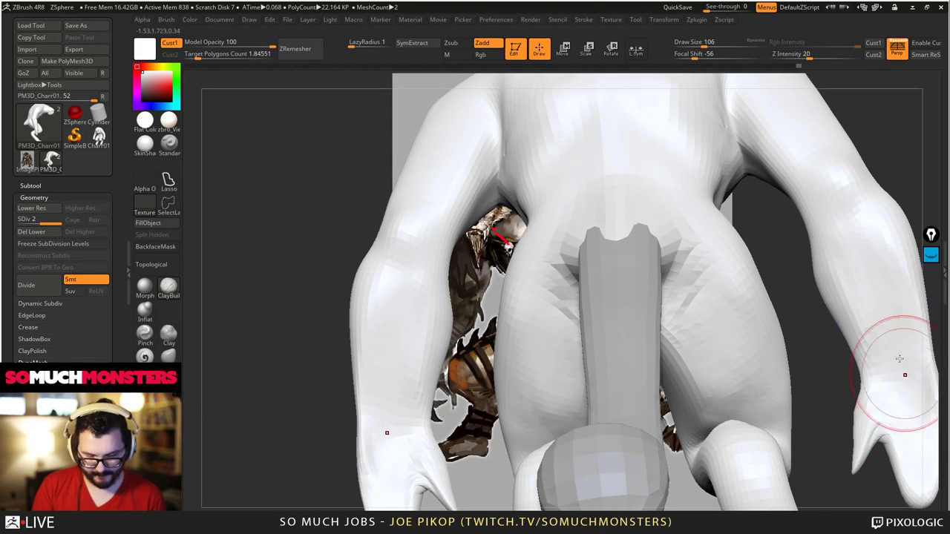
# - Continue shaping the forearms above the wrists and smooth the added clay
pyautogui.press('shift')
pyautogui.moveTo(891, 354); pyautogui.dragTo(791, 286)
pyautogui.moveTo(791, 286); pyautogui.dragTo(762, 253, button='right')
pyautogui.moveTo(763, 255)
pyautogui.keyDown('shift'); pyautogui.mouseDown()
pyautogui.moveTo(782, 292)
pyautogui.moveTo(812, 247)
pyautogui.mouseUp(); pyautogui.keyUp('shift')
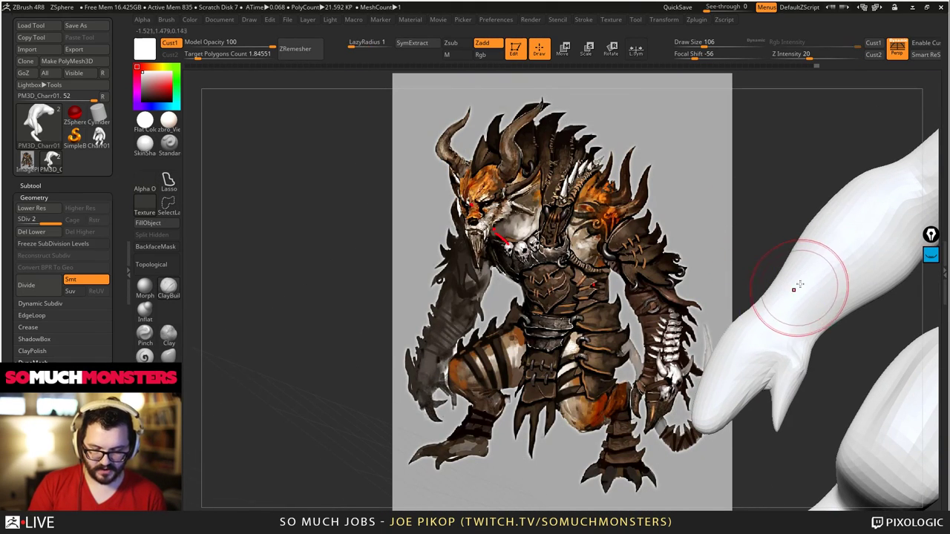
# - Build up the palm and thumb base with ClayBuildup at draw size 106 and Z intensity 20
pyautogui.keyDown('alt'); pyautogui.moveTo(797, 285); pyautogui.dragTo(698, 331, button='right'); pyautogui.keyUp('alt')
pyautogui.moveTo(651, 372); pyautogui.dragTo(680, 363, button='right')
pyautogui.moveTo(679, 363)
pyautogui.mouseDown()
pyautogui.moveTo(679, 371)
pyautogui.moveTo(600, 261)
pyautogui.mouseUp()
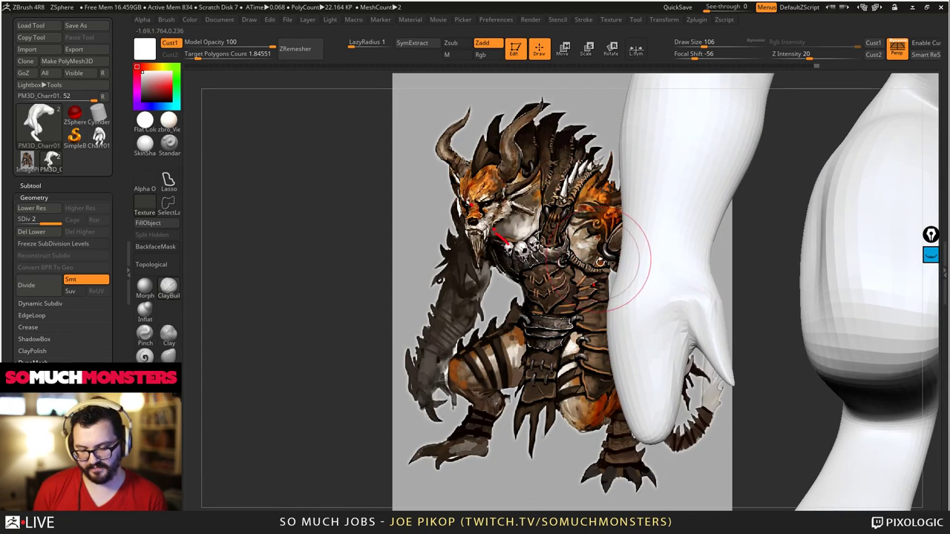
pyautogui.moveTo(656, 306); pyautogui.dragTo(670, 338)
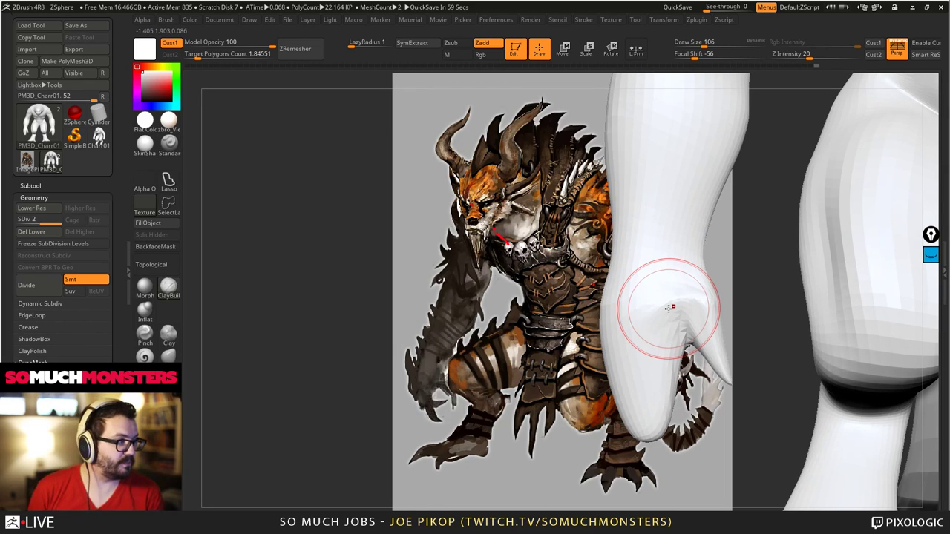
pyautogui.moveTo(670, 307); pyautogui.dragTo(698, 343)
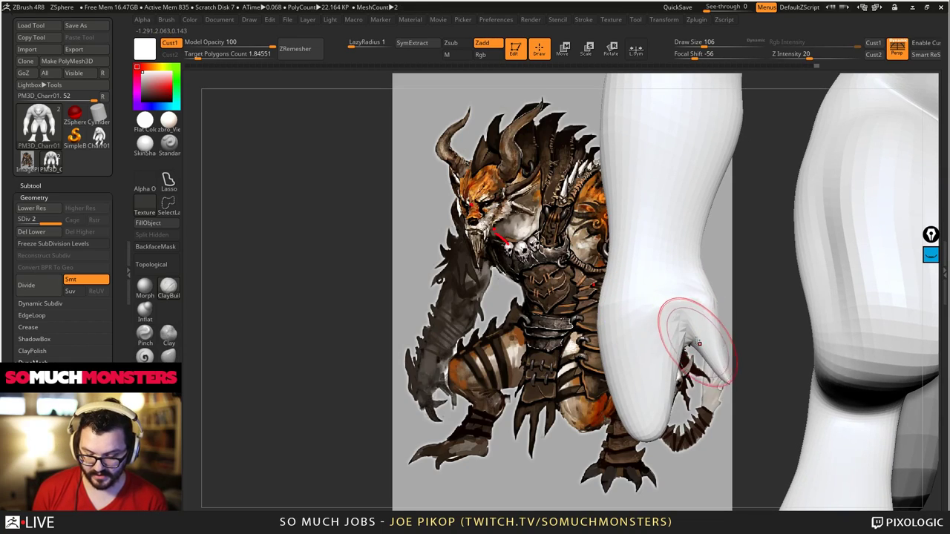
# - Refine the thumb and finger mass of the hands with the Move brush at draw sizes around 100
pyautogui.click(167, 355)
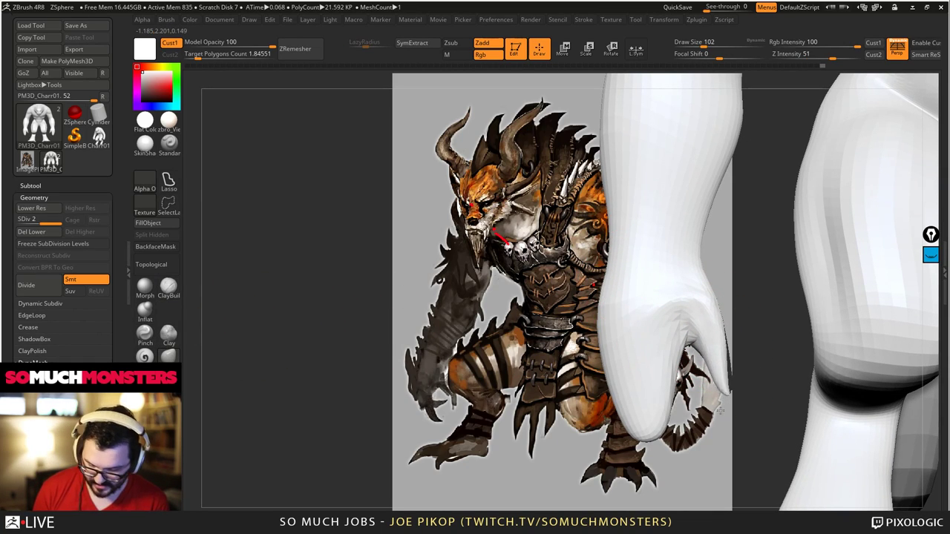
pyautogui.moveTo(656, 414); pyautogui.dragTo(661, 360, button='right')
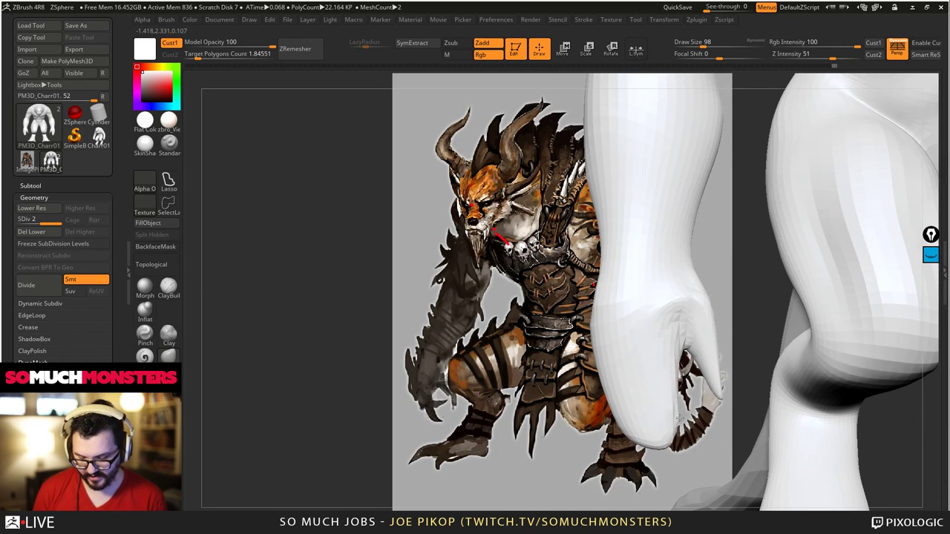
pyautogui.moveTo(680, 418); pyautogui.dragTo(632, 386, button='right')
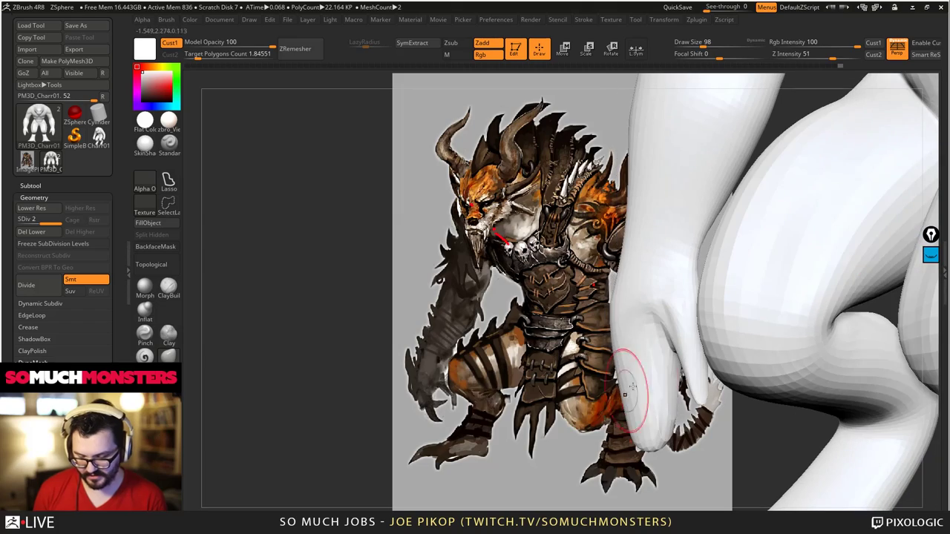
pyautogui.moveTo(662, 350)
pyautogui.mouseDown(button='right')
pyautogui.moveTo(610, 347)
pyautogui.moveTo(631, 359)
pyautogui.moveTo(659, 343)
pyautogui.moveTo(636, 322)
pyautogui.moveTo(668, 334)
pyautogui.mouseUp(button='right')
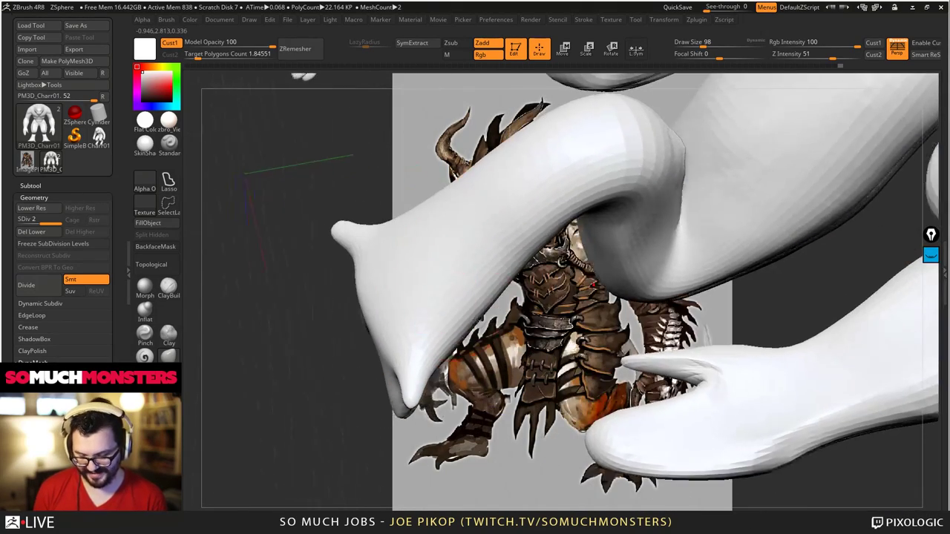
# - Reposition and lengthen the toes of the feet with the Move brush at draw sizes 94 to 110
pyautogui.moveTo(695, 292)
pyautogui.mouseDown()
pyautogui.moveTo(601, 369)
pyautogui.moveTo(568, 355)
pyautogui.mouseUp()
pyautogui.moveTo(555, 349); pyautogui.dragTo(549, 397, button='right')
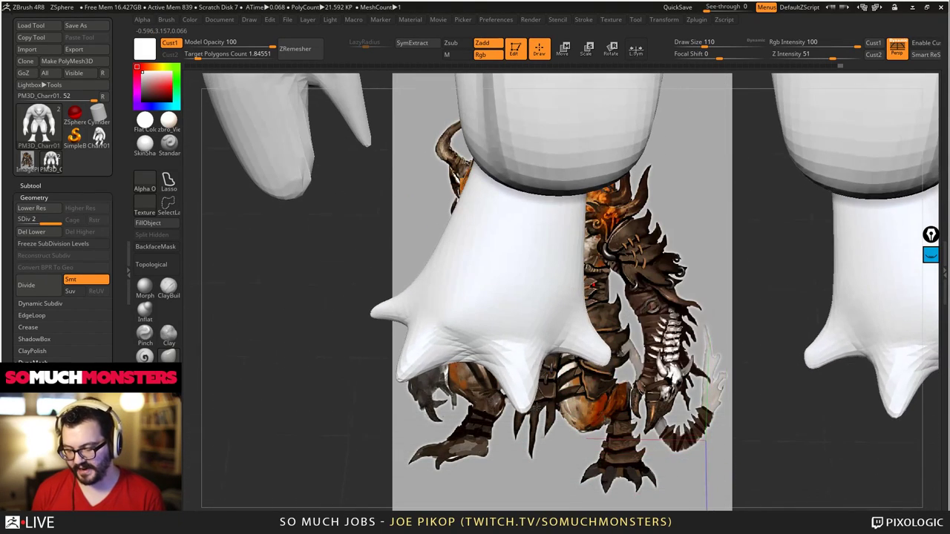
pyautogui.moveTo(518, 382); pyautogui.dragTo(519, 406)
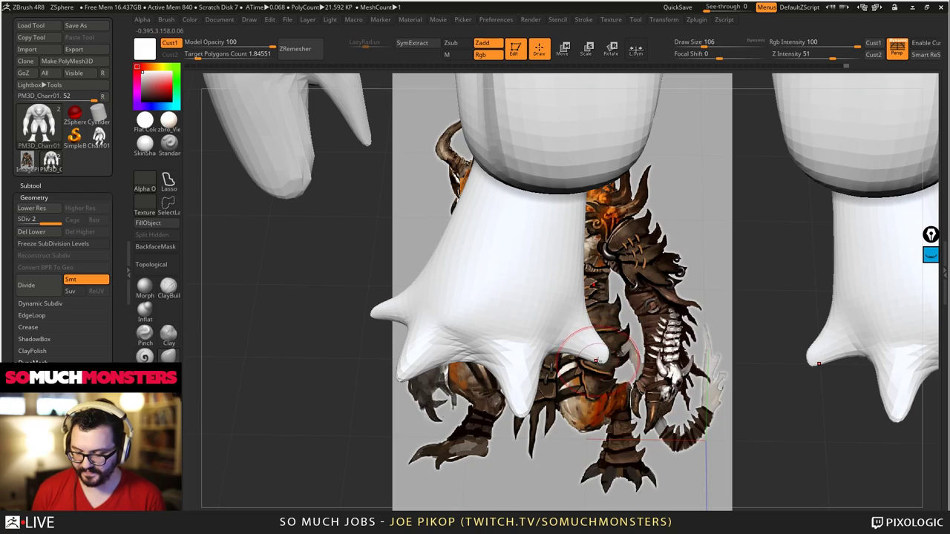
pyautogui.moveTo(553, 383); pyautogui.dragTo(535, 385, button='right')
pyautogui.moveTo(626, 356); pyautogui.dragTo(624, 345)
pyautogui.moveTo(624, 347); pyautogui.dragTo(528, 348, button='right')
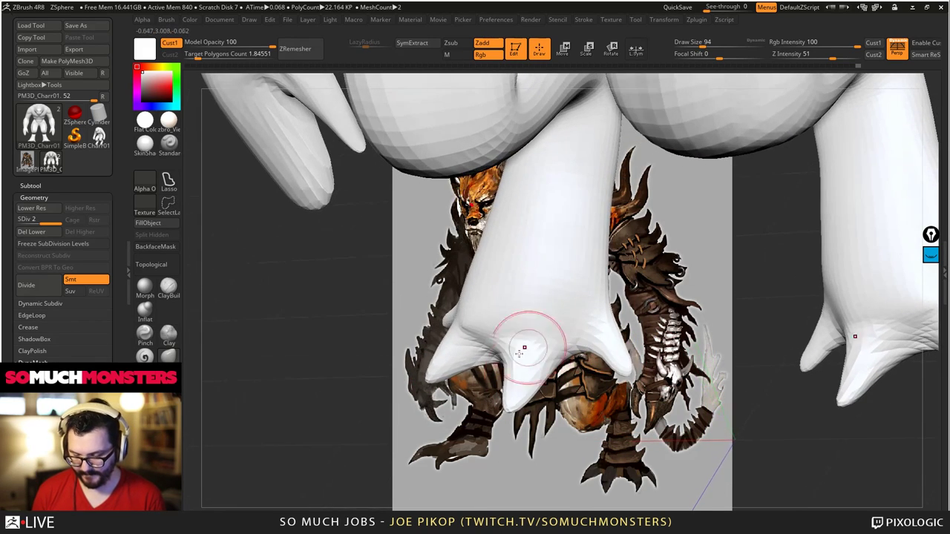
pyautogui.moveTo(529, 423)
pyautogui.mouseDown()
pyautogui.moveTo(513, 391)
pyautogui.moveTo(531, 371)
pyautogui.moveTo(510, 398)
pyautogui.mouseUp()
# - Adjust the spread of the toes and the shape of the feet with the Move brush at draw size 146
pyautogui.press(']')
pyautogui.press(']')
pyautogui.moveTo(505, 411); pyautogui.dragTo(450, 365, button='right')
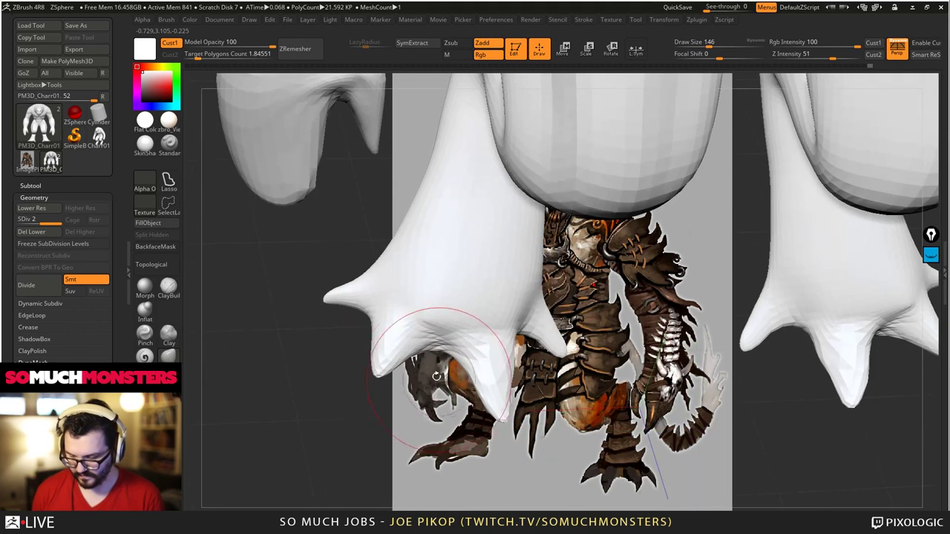
pyautogui.moveTo(409, 339); pyautogui.dragTo(382, 366)
pyautogui.moveTo(381, 367); pyautogui.dragTo(436, 383, button='right')
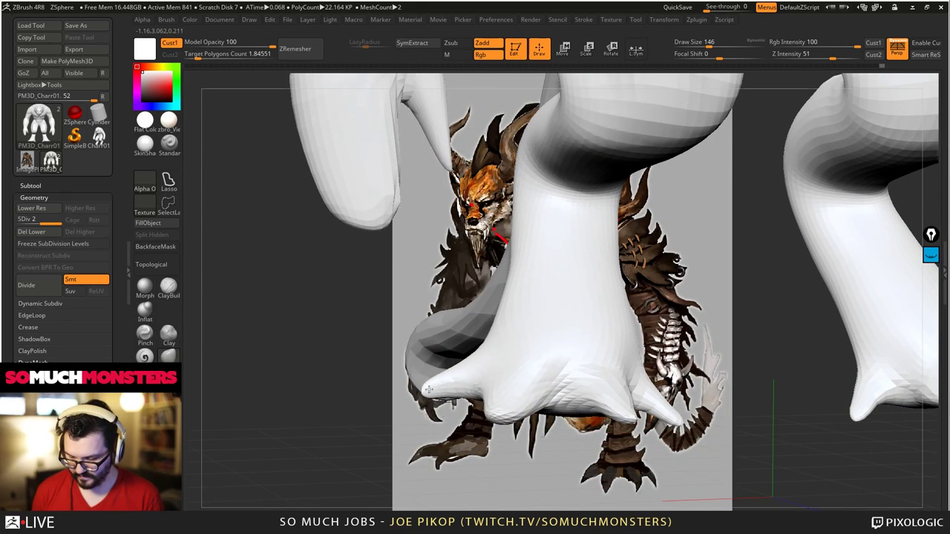
pyautogui.moveTo(463, 379); pyautogui.dragTo(446, 347)
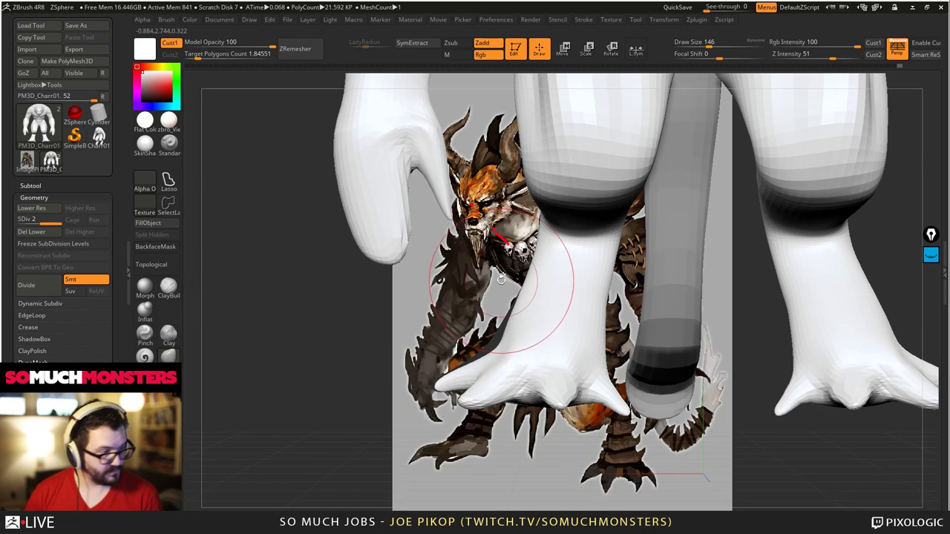
pyautogui.moveTo(532, 362)
pyautogui.keyDown('ctrl'); pyautogui.mouseDown(button='right')
pyautogui.moveTo(583, 374)
pyautogui.moveTo(558, 318)
pyautogui.moveTo(564, 343)
pyautogui.mouseUp(button='right'); pyautogui.keyUp('ctrl')
pyautogui.moveTo(566, 341); pyautogui.dragTo(557, 324)
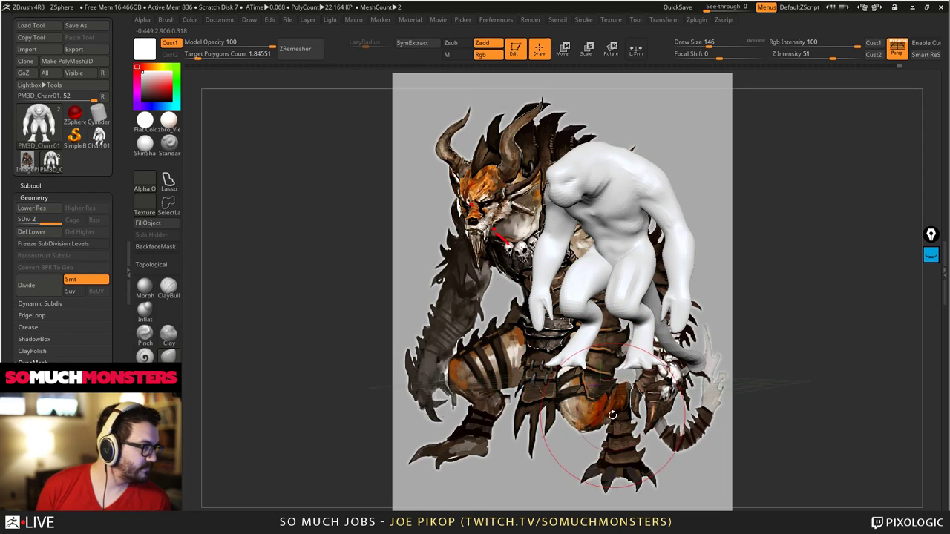
# - Reshape the elbows and the backs of the upper arms with the Move brush at draw sizes 98 and 106
pyautogui.moveTo(613, 415)
pyautogui.mouseDown()
pyautogui.moveTo(640, 410)
pyautogui.moveTo(520, 404)
pyautogui.mouseUp()
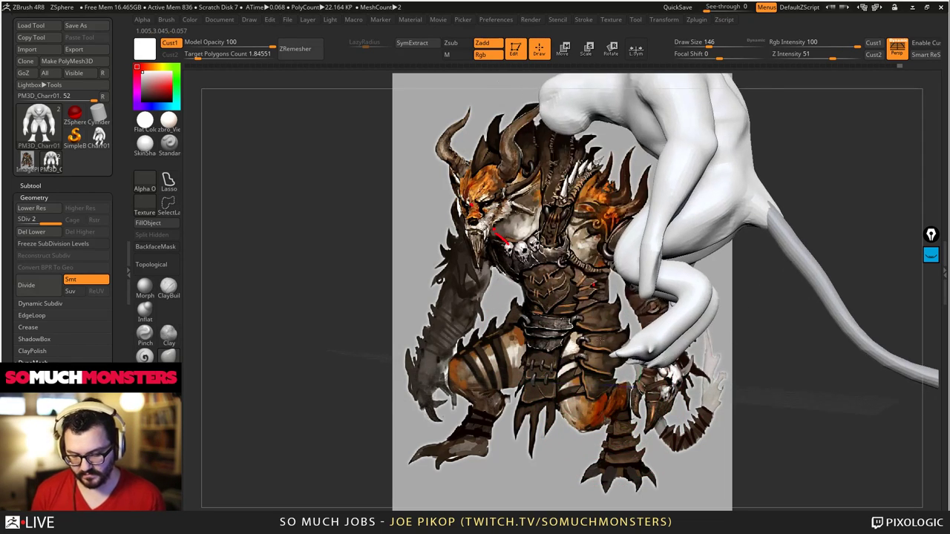
pyautogui.keyDown('alt'); pyautogui.moveTo(634, 259); pyautogui.dragTo(567, 292, button='right'); pyautogui.keyUp('alt')
pyautogui.moveTo(570, 275)
pyautogui.mouseDown()
pyautogui.moveTo(594, 376)
pyautogui.moveTo(522, 390)
pyautogui.mouseUp()
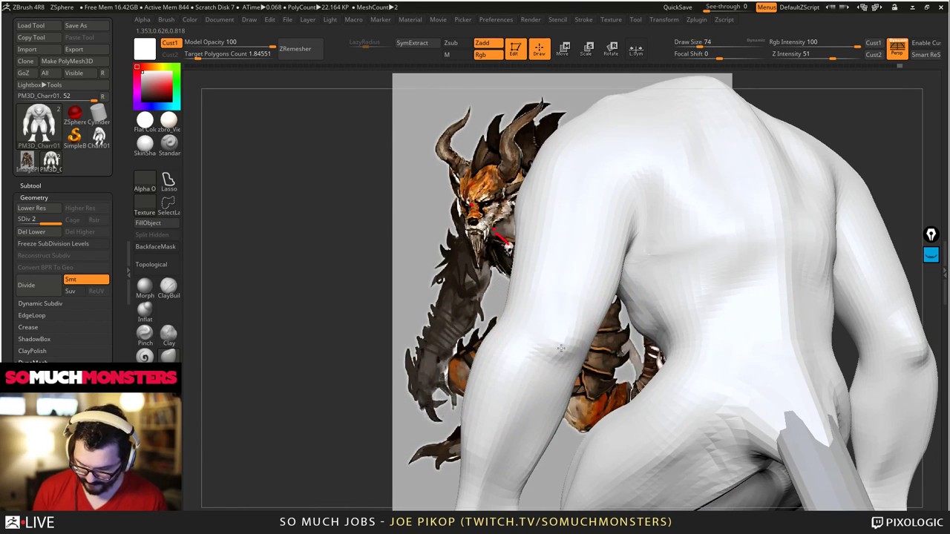
pyautogui.moveTo(561, 348); pyautogui.dragTo(595, 300)
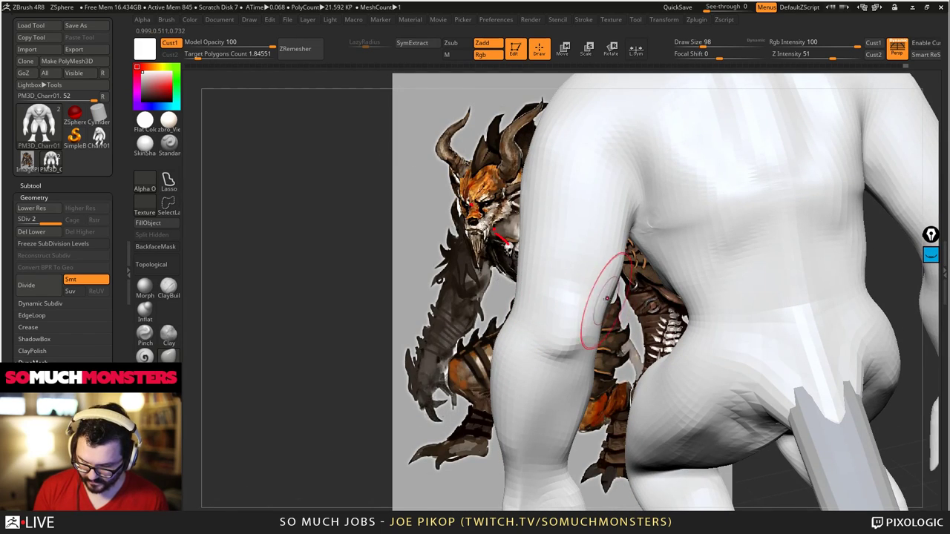
pyautogui.moveTo(578, 247)
pyautogui.mouseDown()
pyautogui.moveTo(557, 222)
pyautogui.moveTo(484, 215)
pyautogui.moveTo(606, 245)
pyautogui.mouseUp()
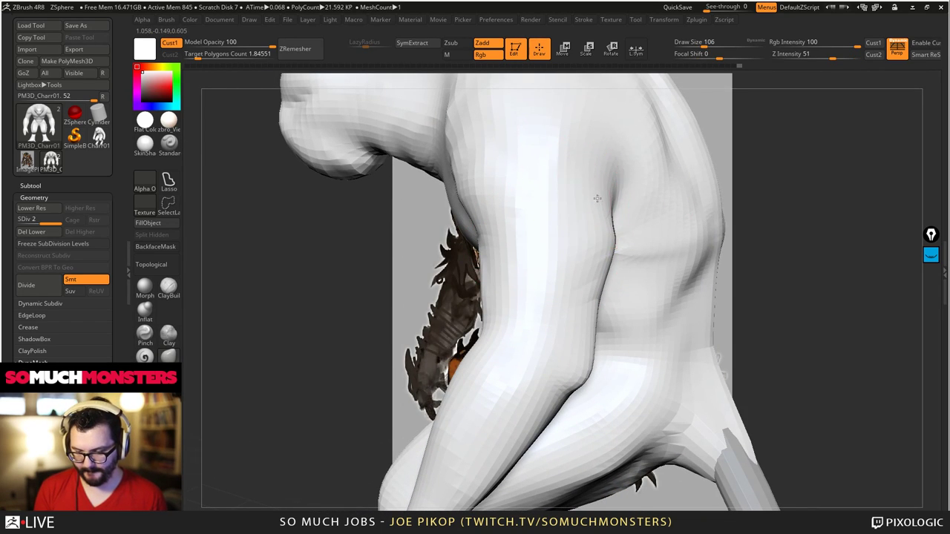
# - Build up the shoulder and upper arm muscles with ClayBuildup at draw size 110 and Z intensity 20
pyautogui.click(168, 287)
pyautogui.moveTo(593, 250)
pyautogui.mouseDown(button='right')
pyautogui.moveTo(528, 263)
pyautogui.moveTo(594, 251)
pyautogui.mouseUp(button='right')
pyautogui.moveTo(488, 168); pyautogui.dragTo(499, 215)
pyautogui.keyDown('ctrl'); pyautogui.moveTo(624, 110); pyautogui.dragTo(559, 226, button='right'); pyautogui.keyUp('ctrl')
pyautogui.moveTo(340, 213)
pyautogui.keyDown('alt'); pyautogui.mouseDown(button='right')
pyautogui.moveTo(416, 169)
pyautogui.moveTo(408, 293)
pyautogui.moveTo(460, 312)
pyautogui.mouseUp(button='right'); pyautogui.keyUp('alt')
pyautogui.moveTo(494, 340); pyautogui.dragTo(441, 301)
pyautogui.moveTo(441, 301); pyautogui.dragTo(492, 321, button='right')
pyautogui.moveTo(425, 327); pyautogui.dragTo(506, 339)
pyautogui.moveTo(506, 340); pyautogui.dragTo(472, 321, button='right')
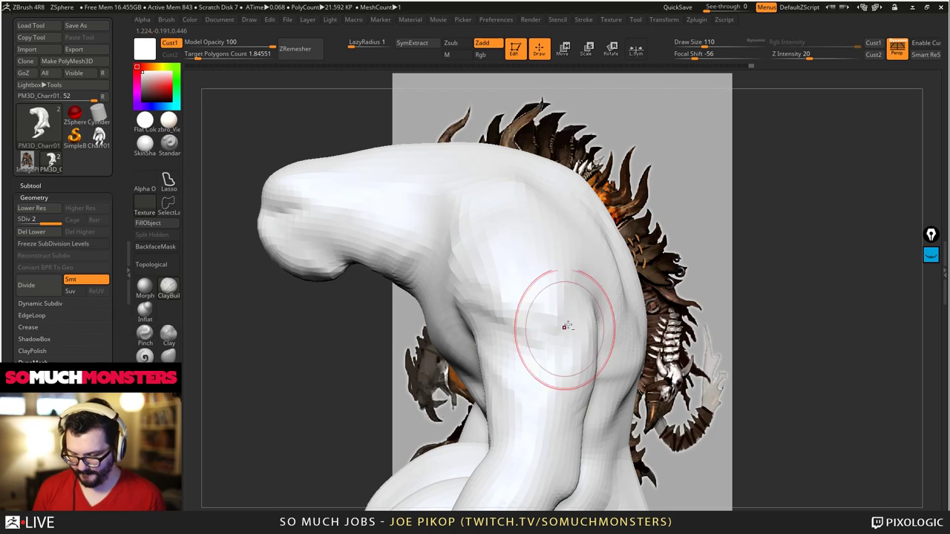
pyautogui.moveTo(547, 361); pyautogui.dragTo(497, 324)
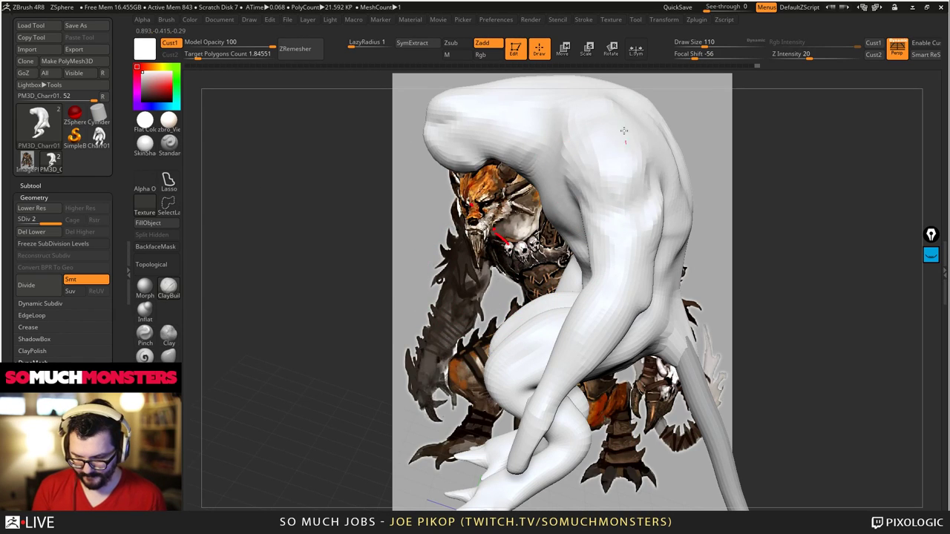
# - Add clay to the rear shoulders, shoulder blades and upper back with ClayBuildup at draw size 110
pyautogui.moveTo(624, 131)
pyautogui.mouseDown(button='right')
pyautogui.moveTo(630, 136)
pyautogui.moveTo(455, 121)
pyautogui.moveTo(592, 169)
pyautogui.mouseUp(button='right')
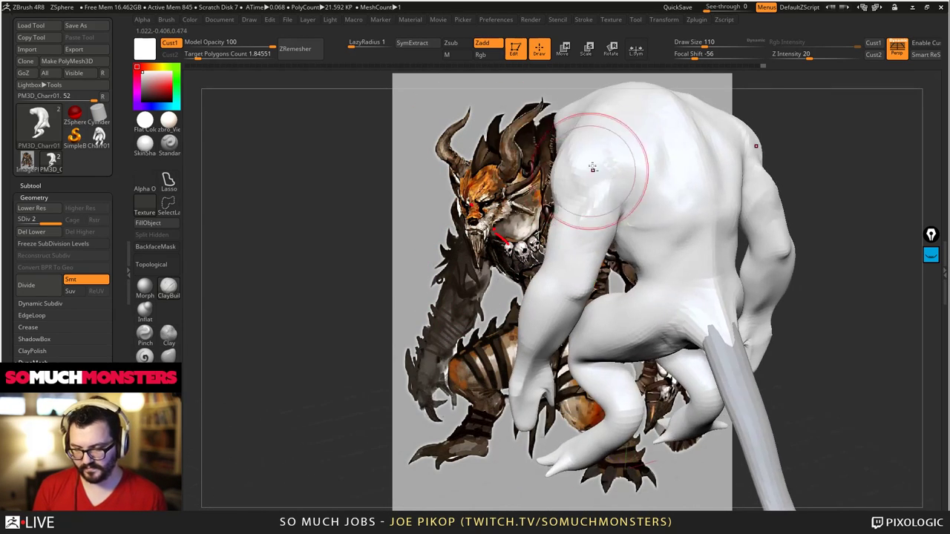
pyautogui.moveTo(592, 168); pyautogui.dragTo(630, 245)
pyautogui.moveTo(676, 272); pyautogui.dragTo(653, 230)
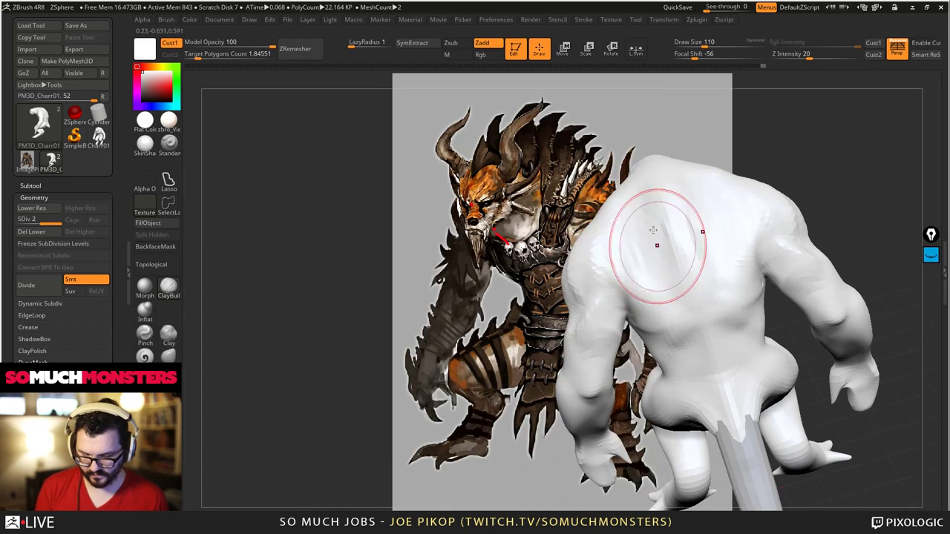
pyautogui.moveTo(658, 266); pyautogui.dragTo(628, 280)
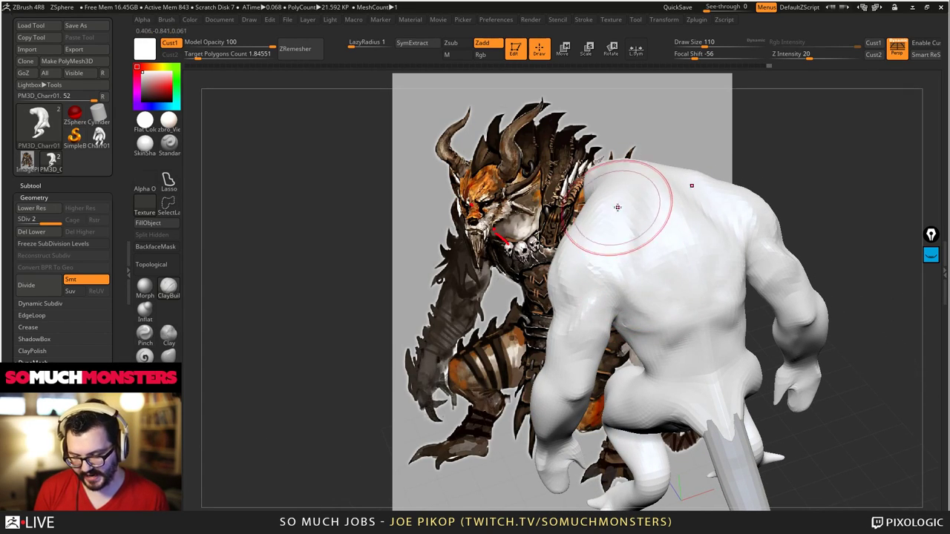
pyautogui.moveTo(617, 207)
pyautogui.mouseDown()
pyautogui.moveTo(604, 238)
pyautogui.moveTo(639, 292)
pyautogui.moveTo(628, 305)
pyautogui.moveTo(615, 262)
pyautogui.moveTo(654, 286)
pyautogui.moveTo(700, 276)
pyautogui.moveTo(679, 223)
pyautogui.moveTo(584, 236)
pyautogui.moveTo(601, 249)
pyautogui.moveTo(586, 242)
pyautogui.moveTo(642, 329)
pyautogui.mouseUp()
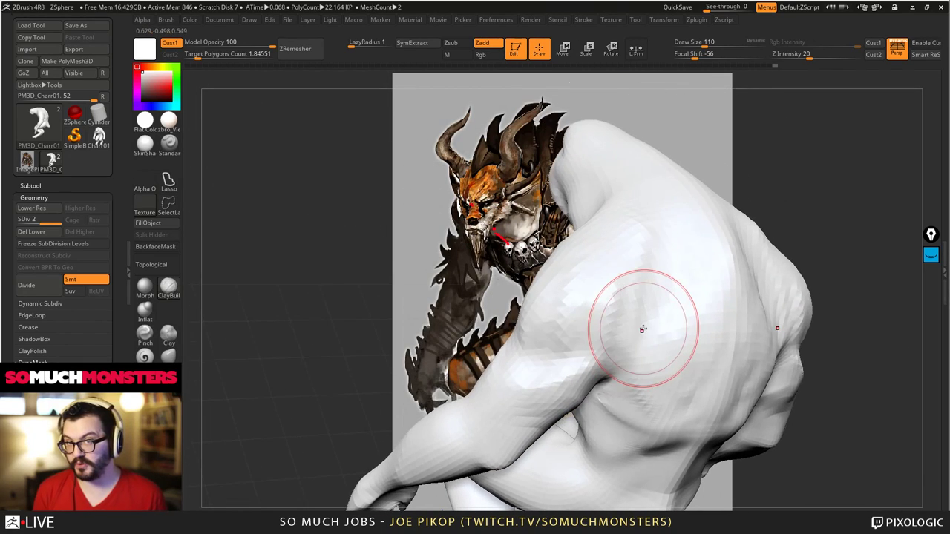
pyautogui.moveTo(642, 328)
pyautogui.mouseDown(button='right')
pyautogui.moveTo(617, 304)
pyautogui.moveTo(628, 310)
pyautogui.mouseUp(button='right')
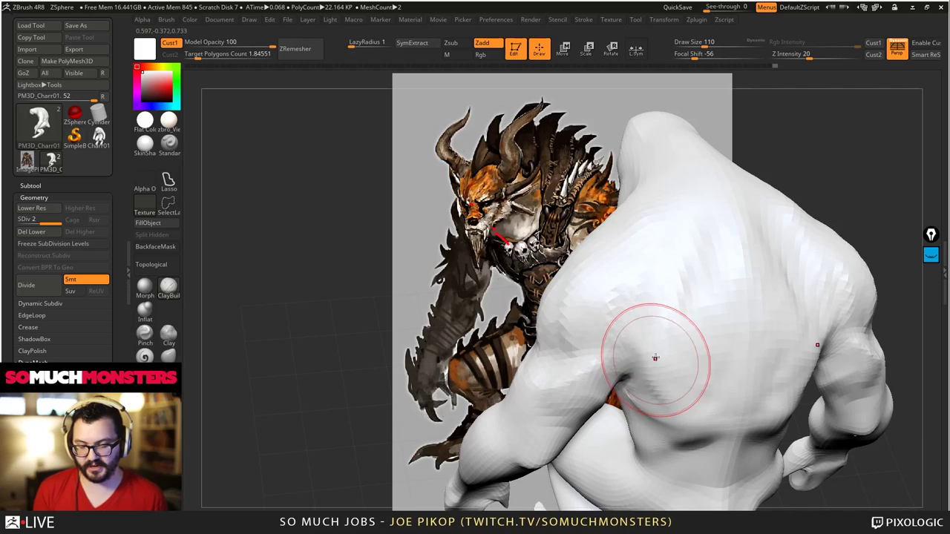
pyautogui.moveTo(656, 357)
pyautogui.mouseDown()
pyautogui.moveTo(667, 297)
pyautogui.moveTo(600, 218)
pyautogui.moveTo(695, 111)
pyautogui.mouseUp()
# - Compare the pose with the concept from the saved camera view and reshape the head with the Move brush at draw sizes 90 and 98
pyautogui.click(876, 43)
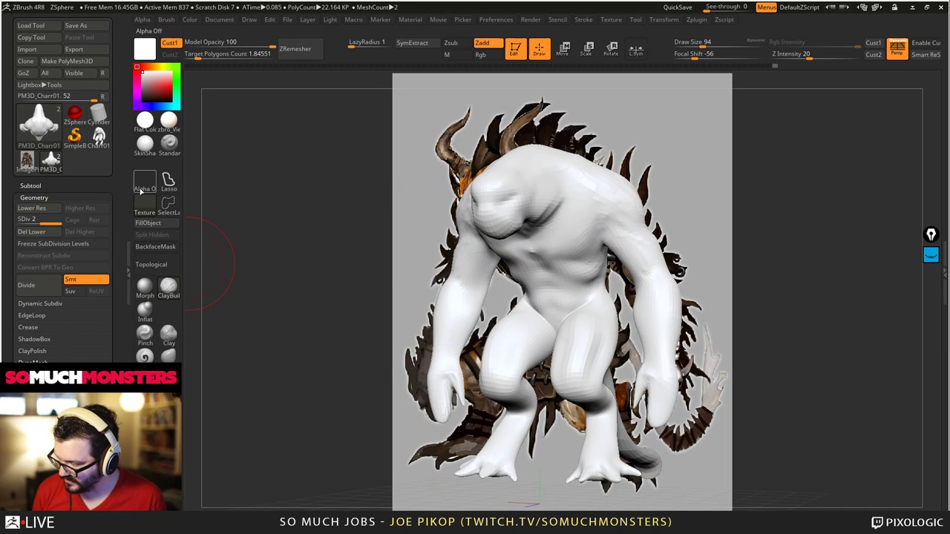
pyautogui.keyDown('shift'); pyautogui.moveTo(493, 221); pyautogui.dragTo(509, 225); pyautogui.keyUp('shift')
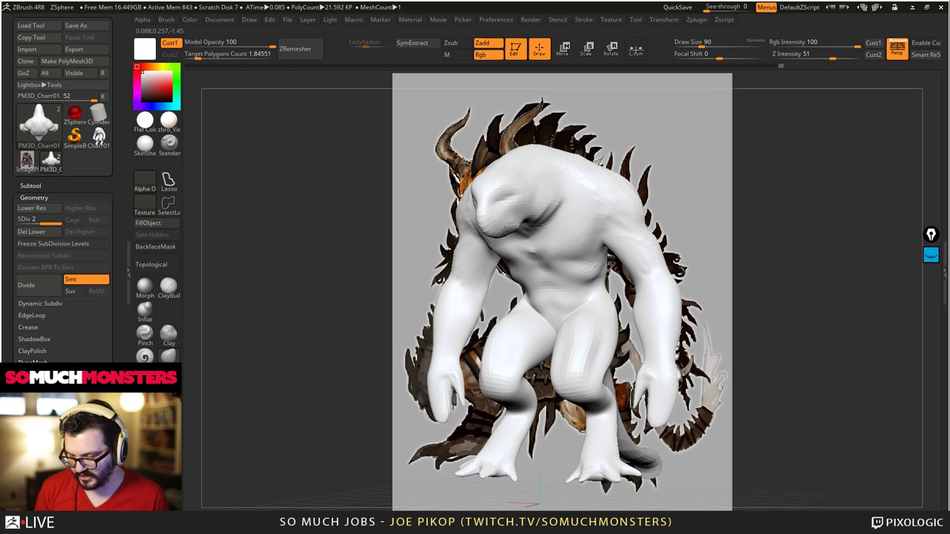
pyautogui.moveTo(496, 230); pyautogui.dragTo(447, 222, button='right')
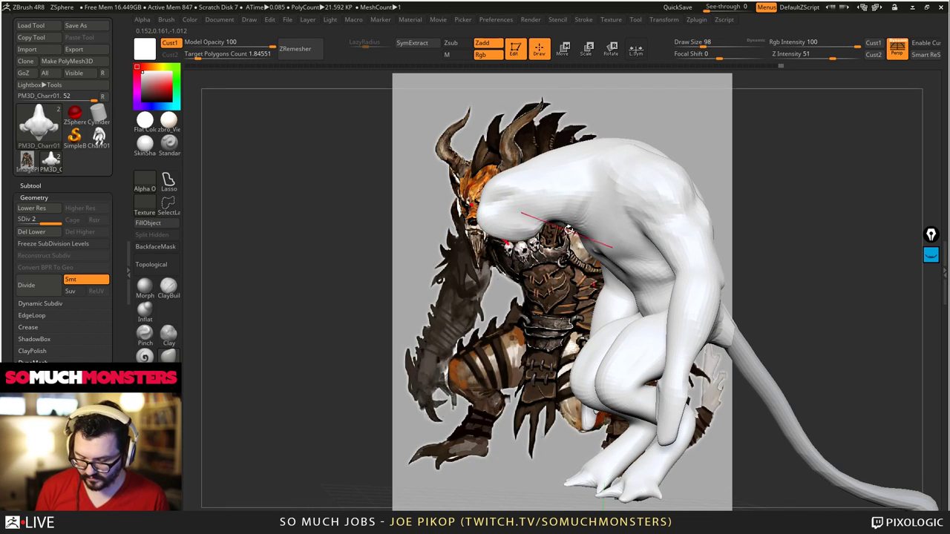
pyautogui.moveTo(587, 239)
pyautogui.mouseDown(button='right')
pyautogui.moveTo(698, 311)
pyautogui.moveTo(672, 304)
pyautogui.mouseUp(button='right')
pyautogui.moveTo(729, 303)
pyautogui.mouseDown(button='right')
pyautogui.moveTo(694, 334)
pyautogui.moveTo(780, 320)
pyautogui.mouseUp(button='right')
pyautogui.moveTo(649, 306)
pyautogui.keyDown('ctrl'); pyautogui.mouseDown(button='right')
pyautogui.moveTo(624, 245)
pyautogui.moveTo(578, 260)
pyautogui.mouseUp(button='right'); pyautogui.keyUp('ctrl')
pyautogui.click(868, 43)
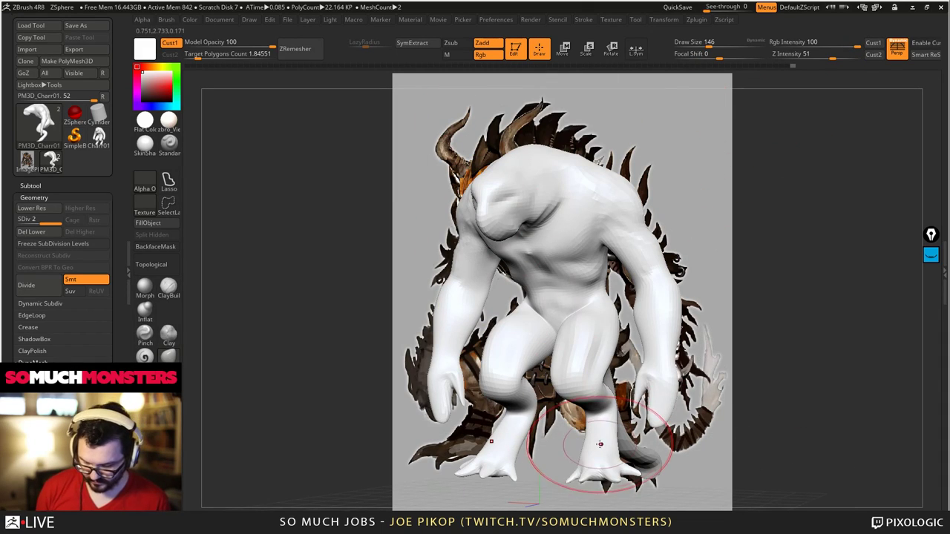
# - Adjust the lower legs, heels and feet with the Move brush at draw sizes 146 to 158
pyautogui.moveTo(581, 398)
pyautogui.mouseDown()
pyautogui.moveTo(583, 383)
pyautogui.moveTo(565, 377)
pyautogui.mouseUp()
pyautogui.keyDown('shift'); pyautogui.moveTo(484, 449); pyautogui.dragTo(416, 445, button='right'); pyautogui.keyUp('shift')
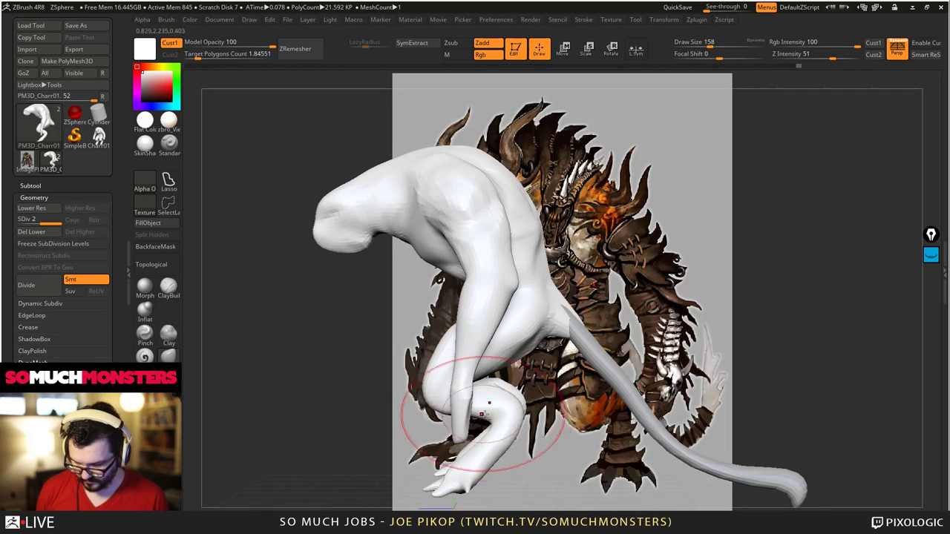
pyautogui.keyDown('alt'); pyautogui.moveTo(488, 403); pyautogui.dragTo(505, 400, button='right'); pyautogui.keyUp('alt')
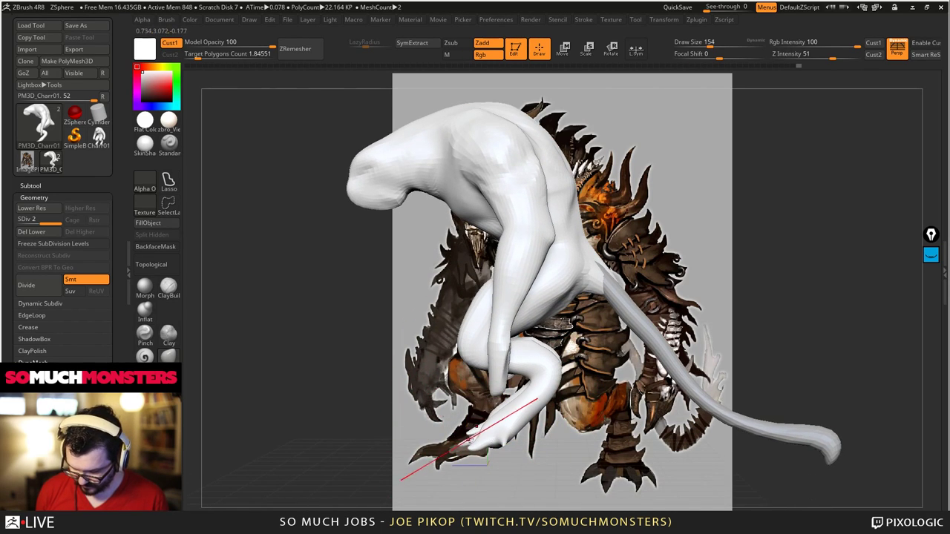
pyautogui.press('[')
pyautogui.moveTo(475, 440); pyautogui.dragTo(456, 438)
pyautogui.moveTo(513, 428); pyautogui.dragTo(506, 441)
pyautogui.moveTo(483, 362)
pyautogui.keyDown('alt'); pyautogui.mouseDown(button='right')
pyautogui.moveTo(452, 327)
pyautogui.moveTo(509, 386)
pyautogui.mouseUp(button='right'); pyautogui.keyUp('alt')
# - Reshape the thighs, knees and hocks in profile with the Move brush, using draw size 182 for the knees
pyautogui.press(']')
pyautogui.moveTo(458, 329); pyautogui.dragTo(472, 319)
pyautogui.moveTo(540, 358); pyautogui.dragTo(556, 370)
pyautogui.keyDown('alt'); pyautogui.moveTo(546, 353); pyautogui.dragTo(593, 390, button='right'); pyautogui.keyUp('alt')
pyautogui.press(']')
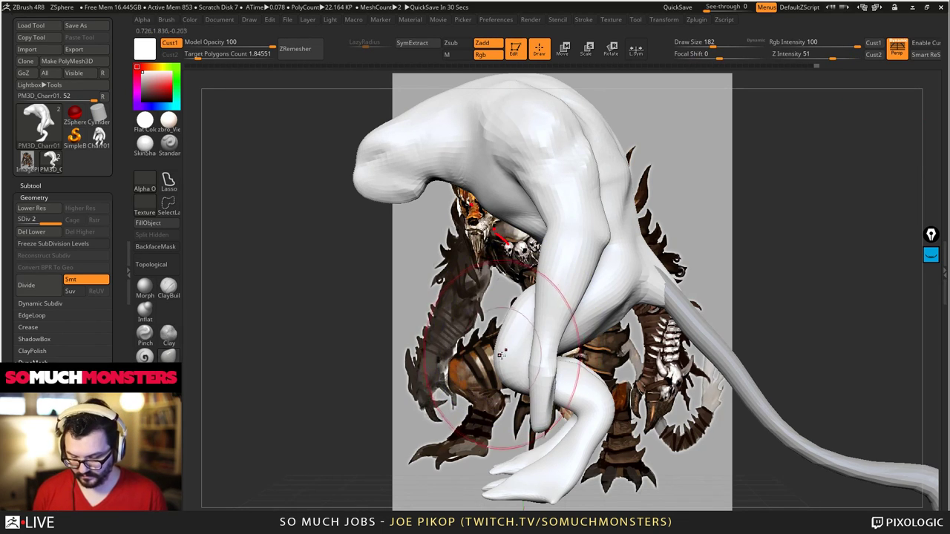
pyautogui.moveTo(509, 352)
pyautogui.mouseDown()
pyautogui.moveTo(594, 409)
pyautogui.moveTo(510, 348)
pyautogui.mouseUp()
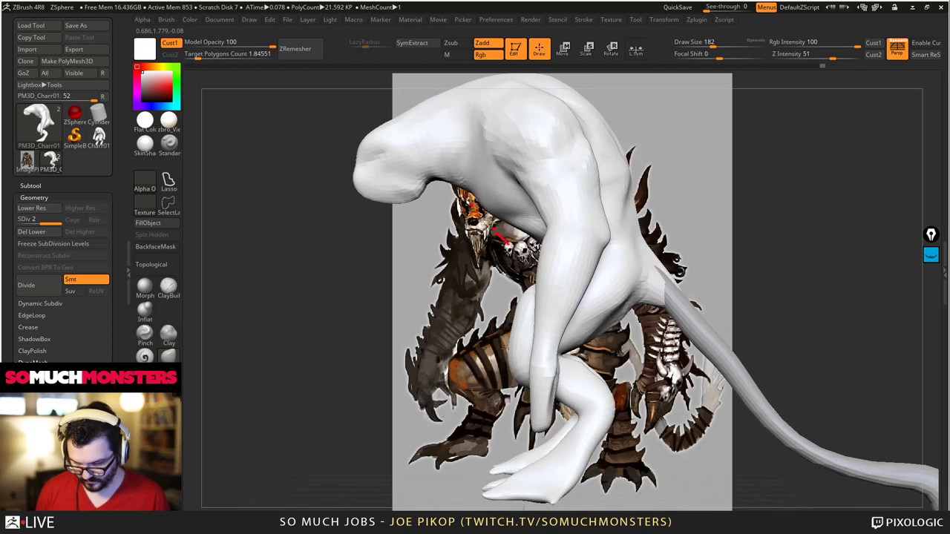
pyautogui.moveTo(566, 474); pyautogui.dragTo(578, 475)
# - Adjust the neck and the underside of the jaw in profile with the Move brush from draw size 154
pyautogui.moveTo(731, 405)
pyautogui.mouseDown()
pyautogui.moveTo(583, 398)
pyautogui.moveTo(652, 383)
pyautogui.mouseUp()
pyautogui.keyDown('shift'); pyautogui.moveTo(634, 327); pyautogui.dragTo(642, 296); pyautogui.keyUp('shift')
pyautogui.moveTo(326, 245)
pyautogui.mouseDown()
pyautogui.moveTo(496, 238)
pyautogui.moveTo(569, 298)
pyautogui.mouseUp()
pyautogui.keyDown('alt'); pyautogui.moveTo(570, 297); pyautogui.dragTo(619, 371, button='right'); pyautogui.keyUp('alt')
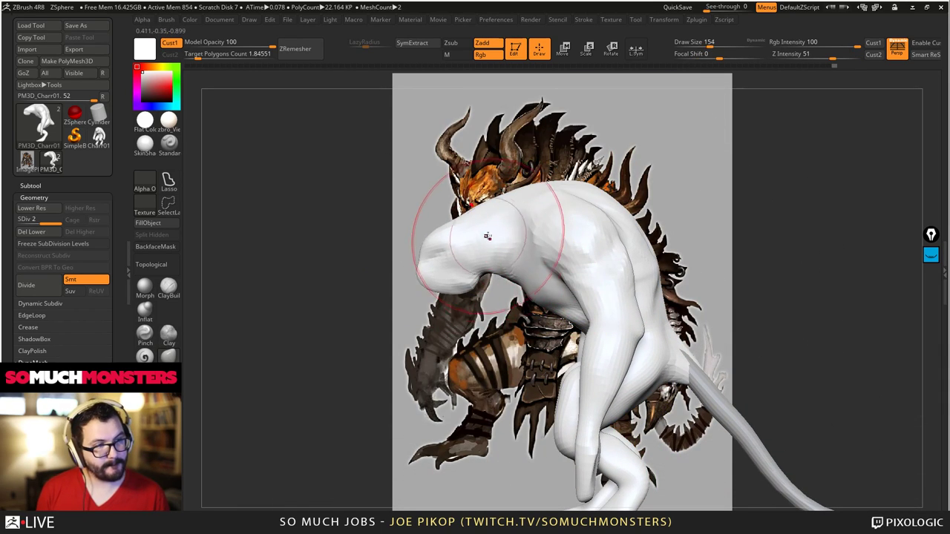
pyautogui.press(']')
pyautogui.press(']')
pyautogui.press(']')
pyautogui.press(']')
pyautogui.press(']')
pyautogui.press(']')
pyautogui.press(']')
pyautogui.press(']')
pyautogui.moveTo(519, 280); pyautogui.dragTo(532, 276)
# - Pull the bridge of the muzzle up and forward in profile with the Move brush
pyautogui.press('[')
pyautogui.press('[')
pyautogui.press('[')
pyautogui.press('[')
pyautogui.press('[')
pyautogui.press('[')
pyautogui.press('[')
pyautogui.press('[')
pyautogui.press('[')
pyautogui.press('[')
pyautogui.press('[')
pyautogui.press('[')
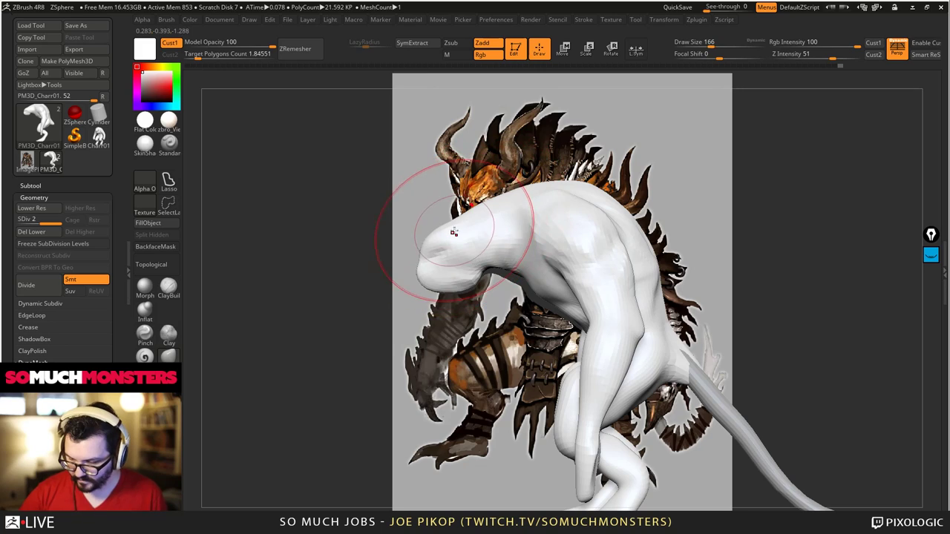
pyautogui.moveTo(454, 233)
pyautogui.mouseDown()
pyautogui.moveTo(455, 219)
pyautogui.moveTo(442, 219)
pyautogui.mouseUp()
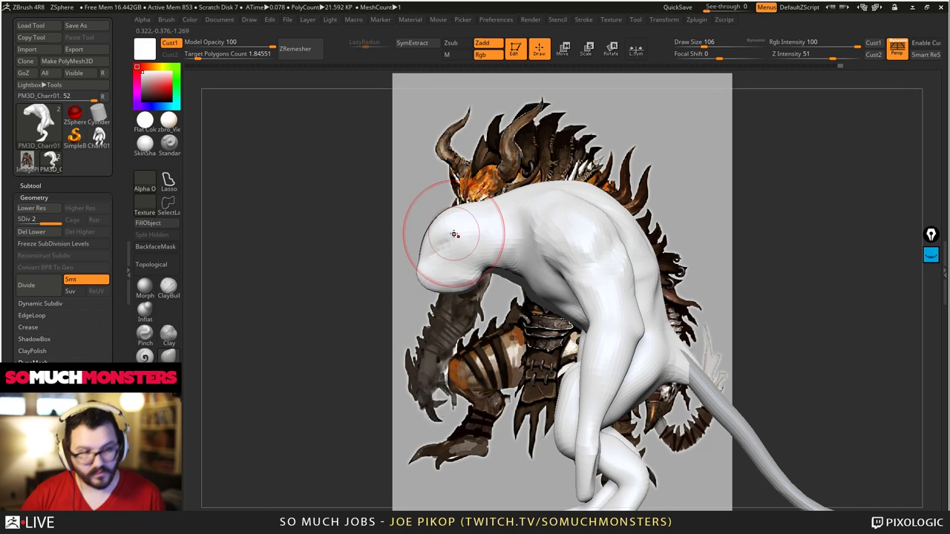
# - Shape the chin, forehead and throat from the opposite side with the Move brush at draw sizes 70 to 90
pyautogui.moveTo(486, 304); pyautogui.dragTo(691, 311, button='right')
pyautogui.moveTo(690, 311); pyautogui.dragTo(637, 314)
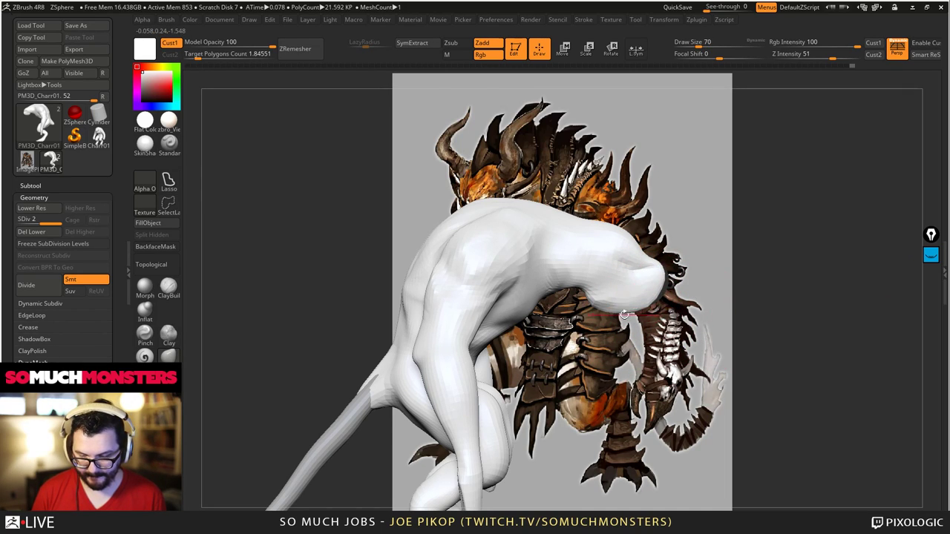
pyautogui.moveTo(624, 315); pyautogui.dragTo(635, 319)
pyautogui.press(']')
pyautogui.press(']')
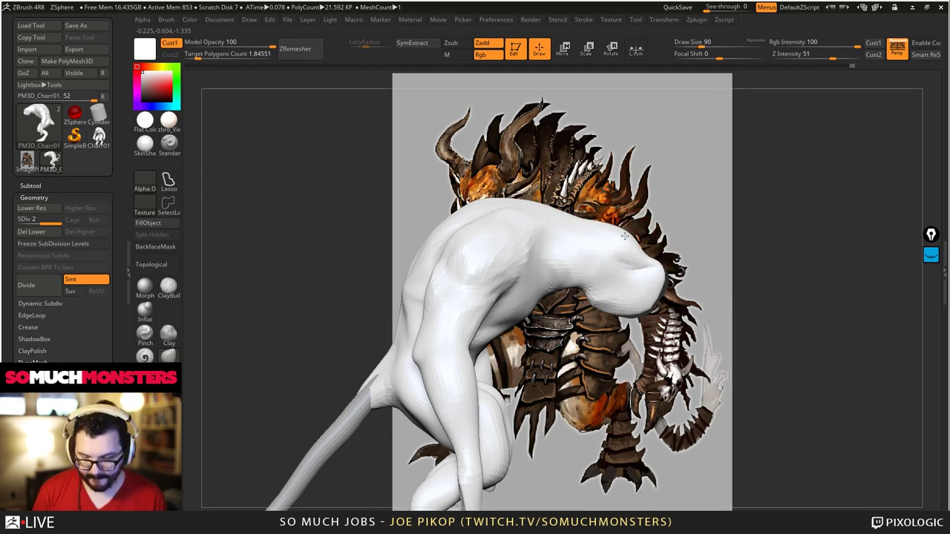
pyautogui.press('[')
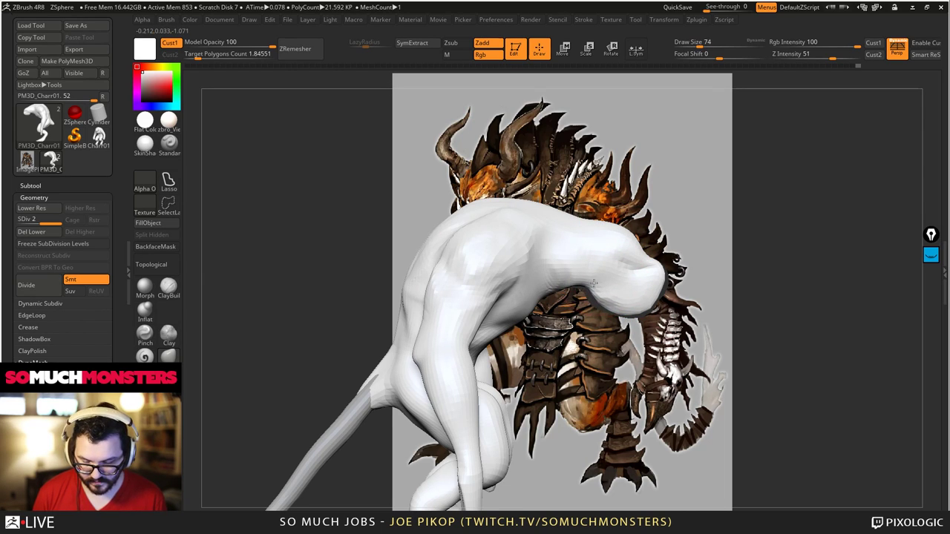
pyautogui.moveTo(644, 321); pyautogui.dragTo(622, 328)
pyautogui.moveTo(623, 327); pyautogui.dragTo(621, 305, button='right')
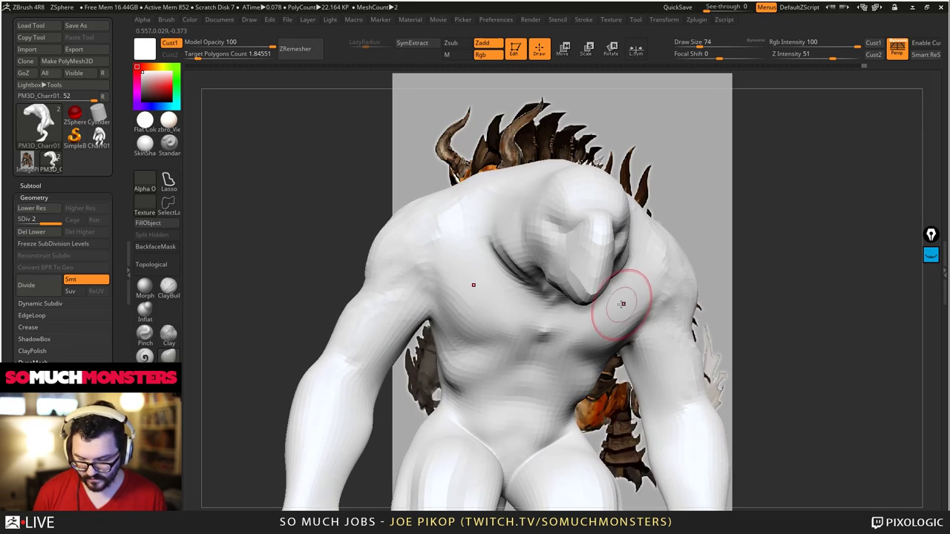
# - Reshape the muzzle and cheeks from the front and three-quarter views with the Move brush at draw size 114
pyautogui.press(']')
pyautogui.press(']')
pyautogui.press(']')
pyautogui.press(']')
pyautogui.moveTo(570, 285); pyautogui.dragTo(552, 278)
pyautogui.moveTo(552, 277)
pyautogui.mouseDown(button='right')
pyautogui.moveTo(577, 280)
pyautogui.moveTo(556, 284)
pyautogui.moveTo(572, 265)
pyautogui.moveTo(556, 297)
pyautogui.moveTo(524, 244)
pyautogui.mouseUp(button='right')
pyautogui.moveTo(607, 344); pyautogui.dragTo(573, 248, button='right')
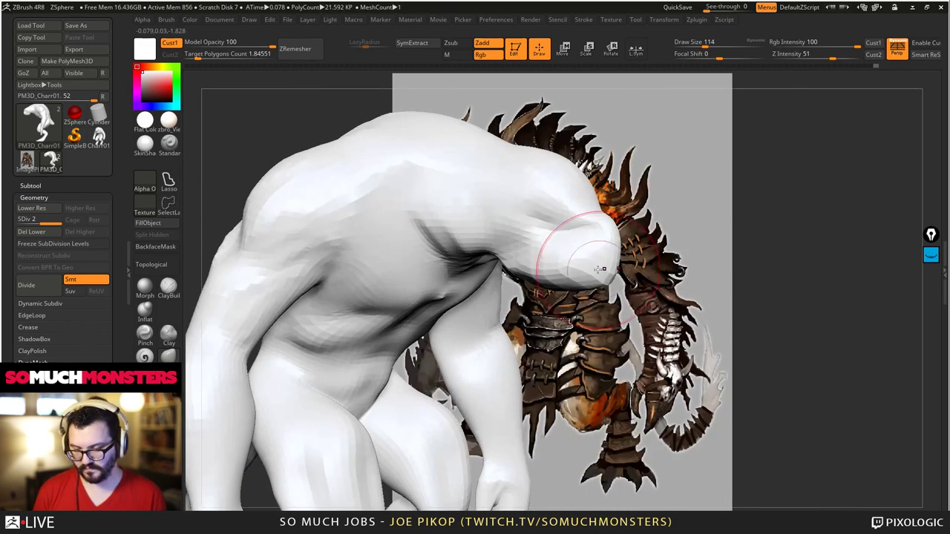
# - Raise the mesh to subdivision level 3 and sculpt the muzzle, cheeks and brow ridge with ClayBuildup at draw size 34
pyautogui.press('d')
pyautogui.moveTo(496, 218); pyautogui.dragTo(466, 239, button='right')
pyautogui.click(167, 286)
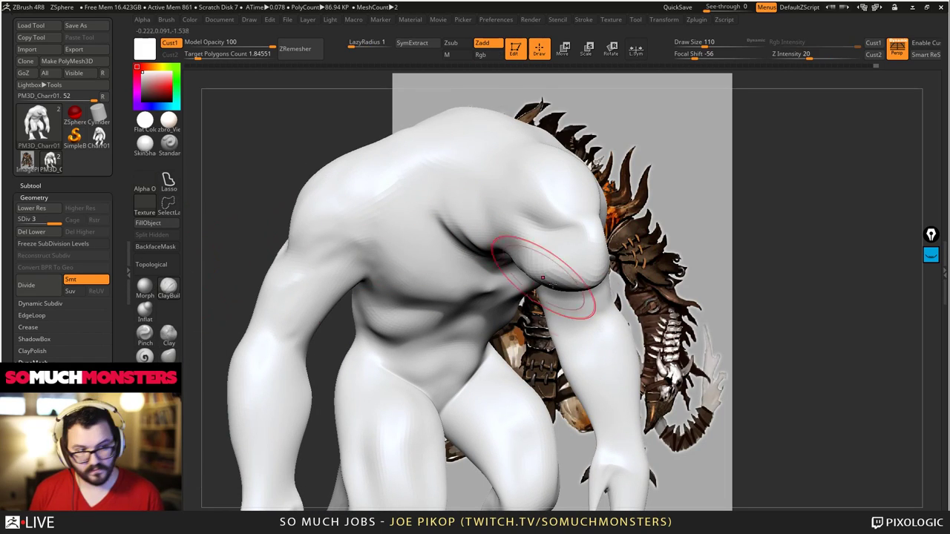
pyautogui.press('[')
pyautogui.moveTo(553, 222)
pyautogui.mouseDown()
pyautogui.moveTo(534, 228)
pyautogui.moveTo(577, 239)
pyautogui.moveTo(564, 220)
pyautogui.moveTo(570, 252)
pyautogui.moveTo(597, 249)
pyautogui.moveTo(582, 262)
pyautogui.moveTo(573, 255)
pyautogui.mouseUp()
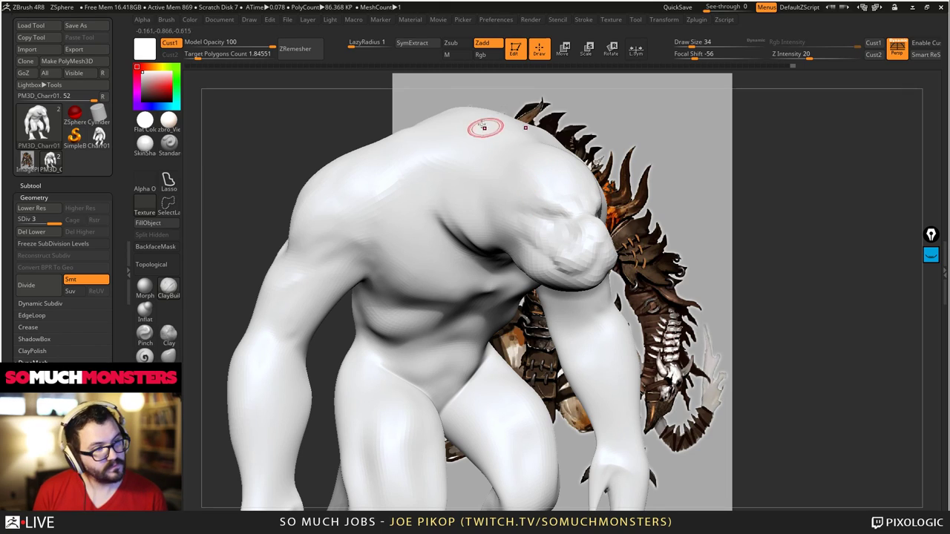
pyautogui.moveTo(504, 198)
pyautogui.mouseDown()
pyautogui.moveTo(509, 186)
pyautogui.moveTo(491, 180)
pyautogui.mouseUp()
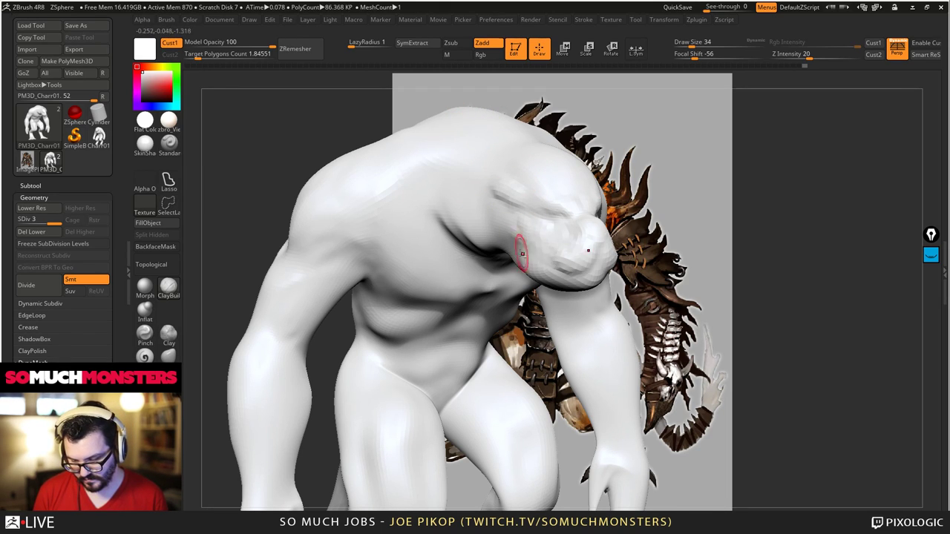
pyautogui.press('f')
# - Build up the underside of the jaw and the throat with ClayBuildup at draw size 34 and smooth the strokes
pyautogui.moveTo(547, 277)
pyautogui.keyDown('alt'); pyautogui.mouseDown(button='right')
pyautogui.moveTo(452, 297)
pyautogui.moveTo(541, 277)
pyautogui.moveTo(586, 215)
pyautogui.mouseUp(button='right'); pyautogui.keyUp('alt')
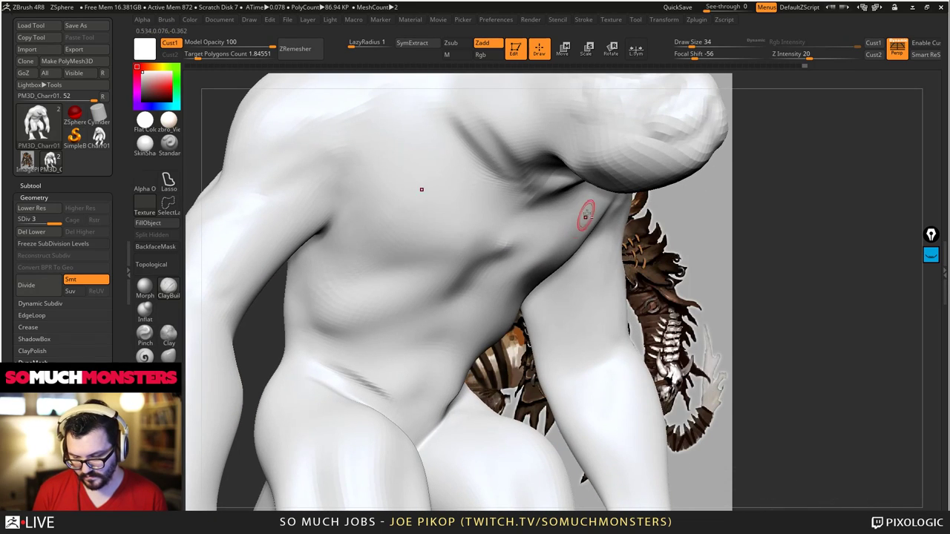
pyautogui.moveTo(573, 134)
pyautogui.mouseDown()
pyautogui.moveTo(640, 159)
pyautogui.moveTo(623, 151)
pyautogui.mouseUp()
pyautogui.moveTo(623, 150)
pyautogui.keyDown('alt'); pyautogui.mouseDown(button='right')
pyautogui.moveTo(570, 273)
pyautogui.moveTo(534, 289)
pyautogui.mouseUp(button='right'); pyautogui.keyUp('alt')
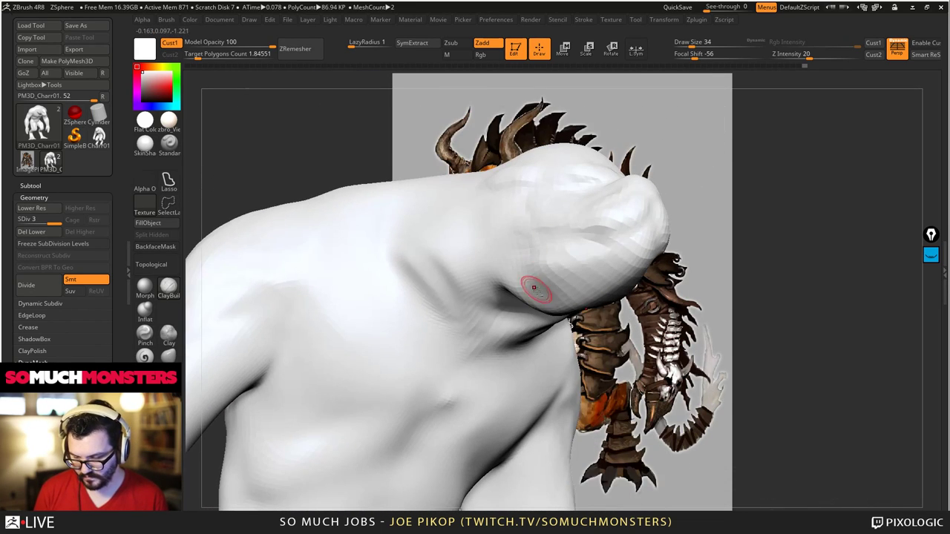
pyautogui.moveTo(534, 288)
pyautogui.mouseDown()
pyautogui.moveTo(575, 282)
pyautogui.moveTo(528, 276)
pyautogui.moveTo(521, 303)
pyautogui.moveTo(524, 271)
pyautogui.moveTo(582, 272)
pyautogui.mouseUp()
pyautogui.moveTo(581, 273); pyautogui.dragTo(587, 288, button='right')
pyautogui.moveTo(587, 289)
pyautogui.keyDown('shift'); pyautogui.mouseDown()
pyautogui.moveTo(552, 309)
pyautogui.moveTo(517, 312)
pyautogui.moveTo(560, 308)
pyautogui.moveTo(525, 319)
pyautogui.mouseUp(); pyautogui.keyUp('shift')
pyautogui.moveTo(525, 319); pyautogui.dragTo(488, 304, button='right')
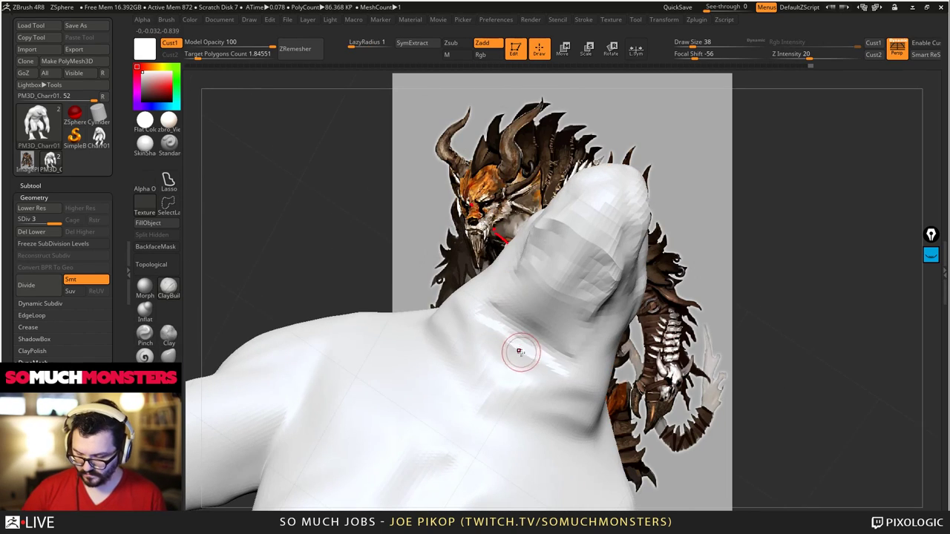
# - Sculpt neck muscles running from the jaw to the upper chest with ClayBuildup at draw sizes 38 and 66
pyautogui.moveTo(552, 276); pyautogui.dragTo(483, 416)
pyautogui.moveTo(554, 293); pyautogui.dragTo(452, 453)
pyautogui.moveTo(540, 307); pyautogui.dragTo(438, 483)
pyautogui.moveTo(475, 372); pyautogui.dragTo(492, 412, button='right')
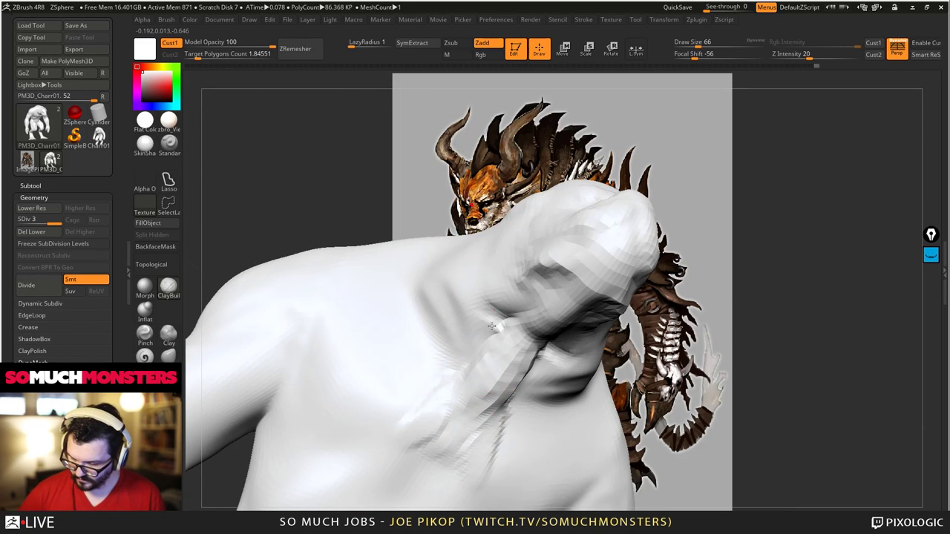
pyautogui.moveTo(573, 351); pyautogui.dragTo(460, 438)
pyautogui.moveTo(415, 419); pyautogui.dragTo(422, 316)
pyautogui.moveTo(423, 316); pyautogui.dragTo(431, 398, button='right')
pyautogui.moveTo(430, 399)
pyautogui.mouseDown()
pyautogui.moveTo(490, 364)
pyautogui.moveTo(420, 445)
pyautogui.mouseUp()
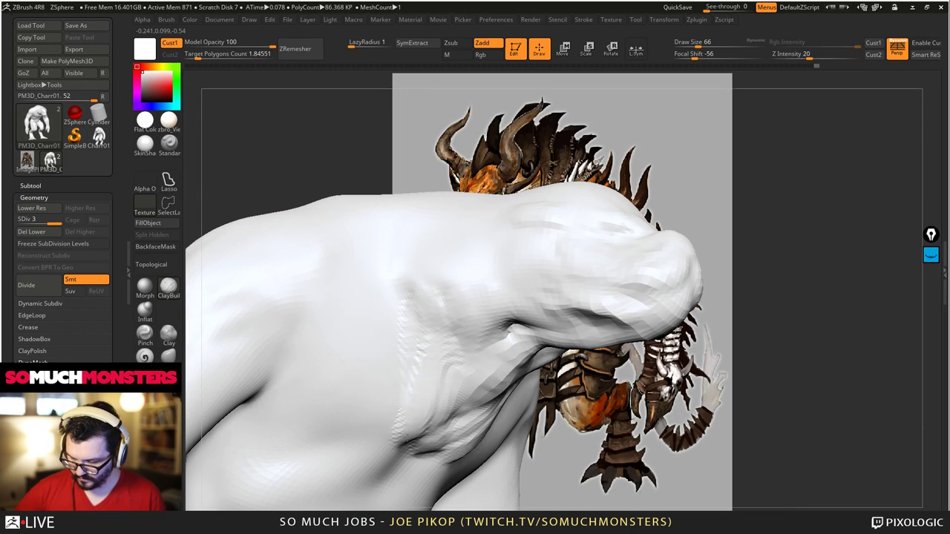
pyautogui.moveTo(504, 393); pyautogui.dragTo(445, 463)
# - Smooth the clay strokes on the neck, throat and upper chest at draw size 66
pyautogui.moveTo(371, 296); pyautogui.dragTo(431, 259, button='right')
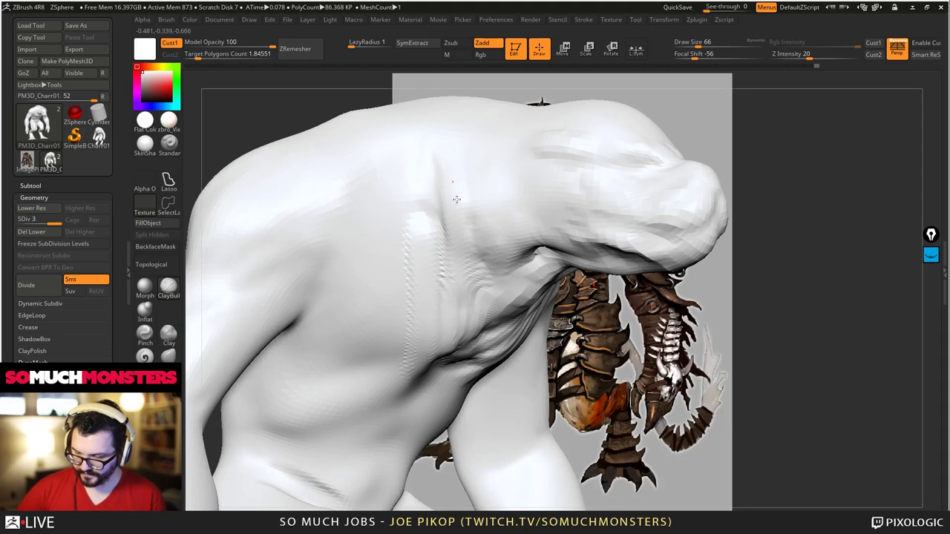
pyautogui.keyDown('shift'); pyautogui.moveTo(503, 270); pyautogui.dragTo(508, 293); pyautogui.keyUp('shift')
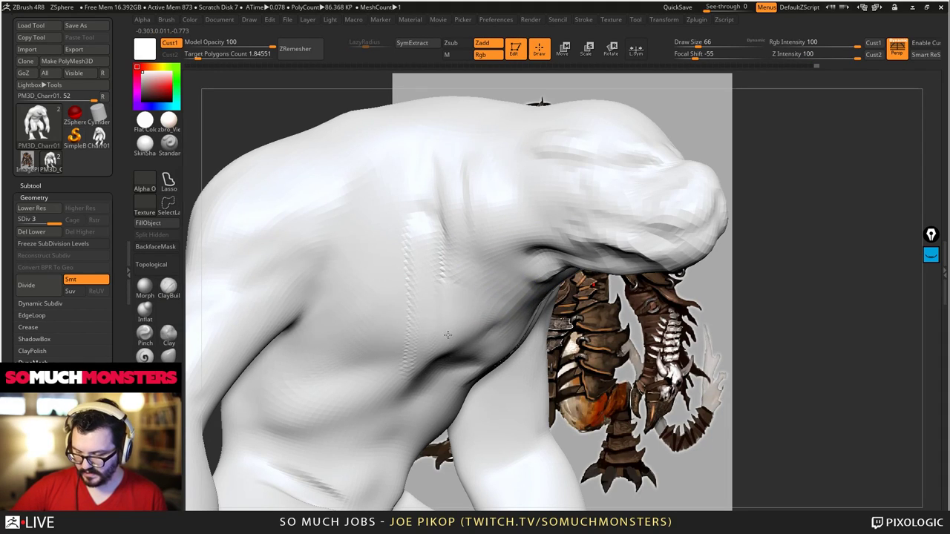
pyautogui.moveTo(511, 275); pyautogui.dragTo(461, 364, button='right')
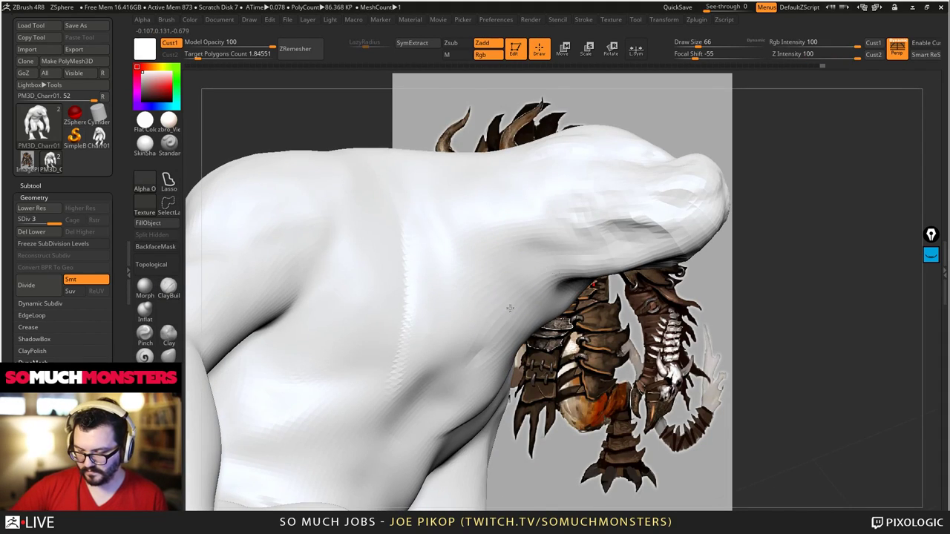
# - Define the brow, eye sockets and nose bridge with ClayBuildup at draw size 30
pyautogui.moveTo(429, 437)
pyautogui.mouseDown(button='right')
pyautogui.moveTo(562, 253)
pyautogui.moveTo(579, 293)
pyautogui.moveTo(615, 304)
pyautogui.moveTo(601, 278)
pyautogui.moveTo(593, 320)
pyautogui.moveTo(569, 349)
pyautogui.moveTo(651, 272)
pyautogui.moveTo(604, 344)
pyautogui.mouseUp(button='right')
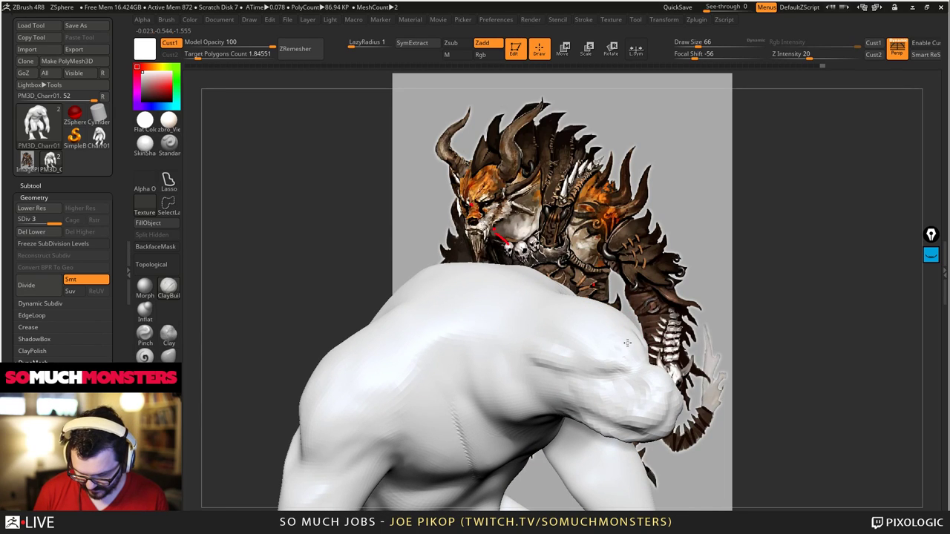
pyautogui.moveTo(570, 340)
pyautogui.mouseDown(button='right')
pyautogui.moveTo(616, 331)
pyautogui.moveTo(593, 348)
pyautogui.moveTo(653, 360)
pyautogui.moveTo(573, 348)
pyautogui.mouseUp(button='right')
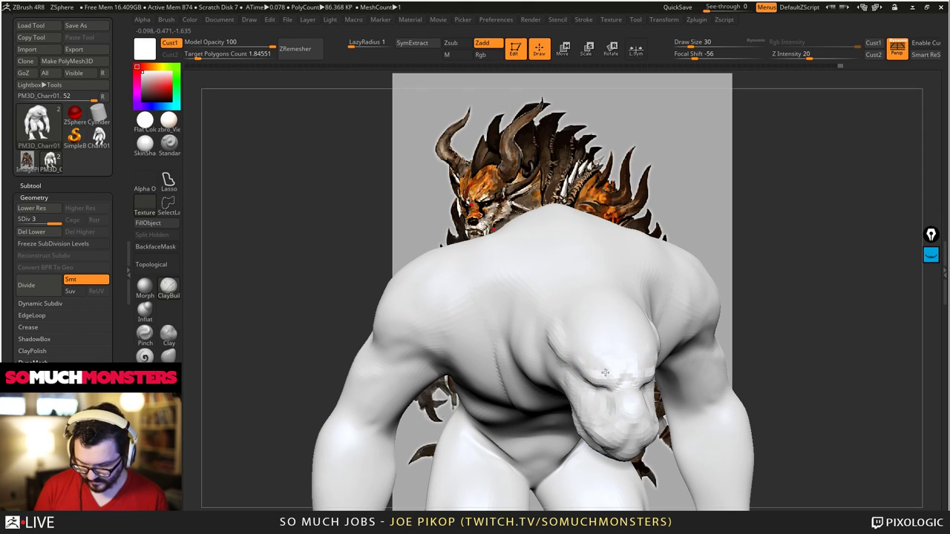
pyautogui.moveTo(575, 340)
pyautogui.mouseDown(button='right')
pyautogui.moveTo(609, 349)
pyautogui.moveTo(566, 371)
pyautogui.moveTo(560, 345)
pyautogui.moveTo(542, 371)
pyautogui.moveTo(565, 343)
pyautogui.moveTo(541, 349)
pyautogui.moveTo(516, 334)
pyautogui.mouseUp(button='right')
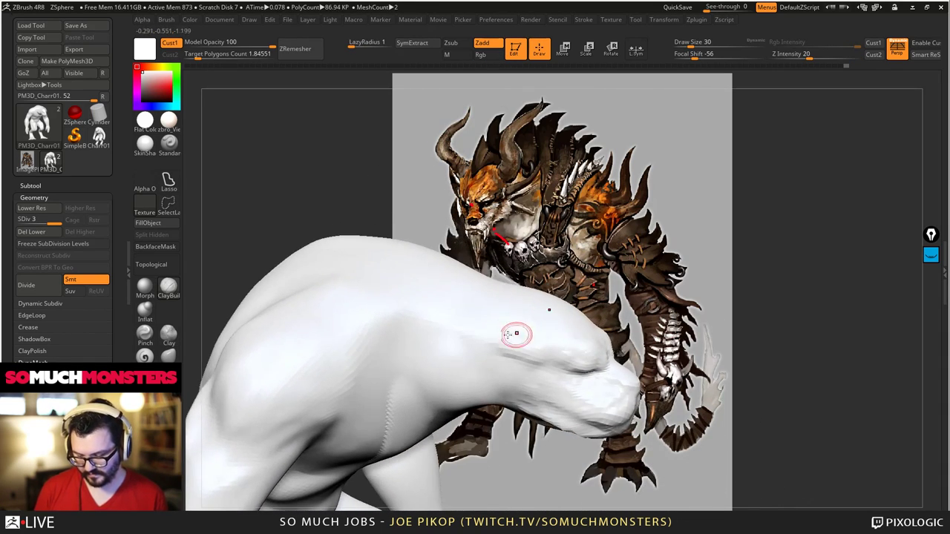
# - Reshape the front of the muzzle and the nose in profile with the Move brush at draw sizes 70 and 54
pyautogui.click(168, 355)
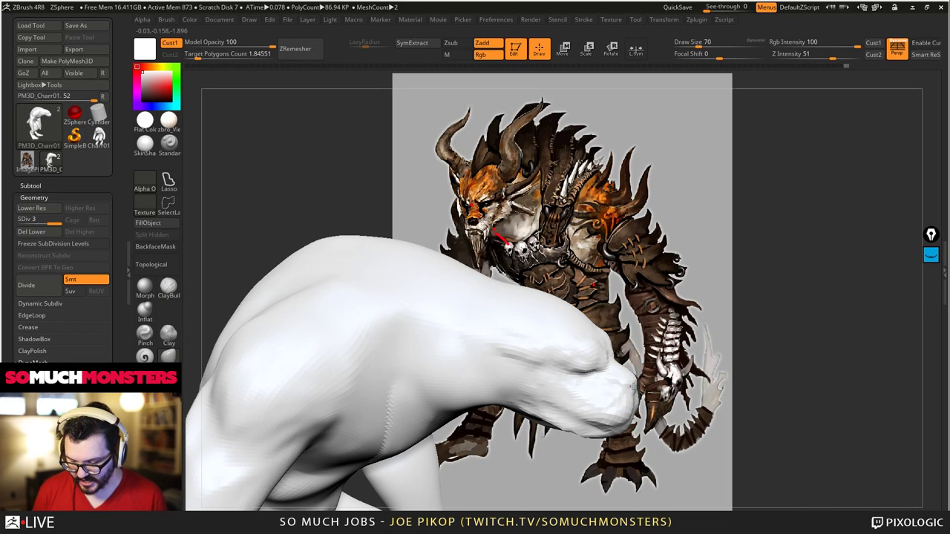
pyautogui.moveTo(615, 398)
pyautogui.mouseDown(button='right')
pyautogui.moveTo(554, 412)
pyautogui.moveTo(611, 306)
pyautogui.moveTo(597, 349)
pyautogui.moveTo(632, 339)
pyautogui.mouseUp(button='right')
pyautogui.keyDown('shift'); pyautogui.moveTo(636, 290); pyautogui.dragTo(668, 277); pyautogui.keyUp('shift')
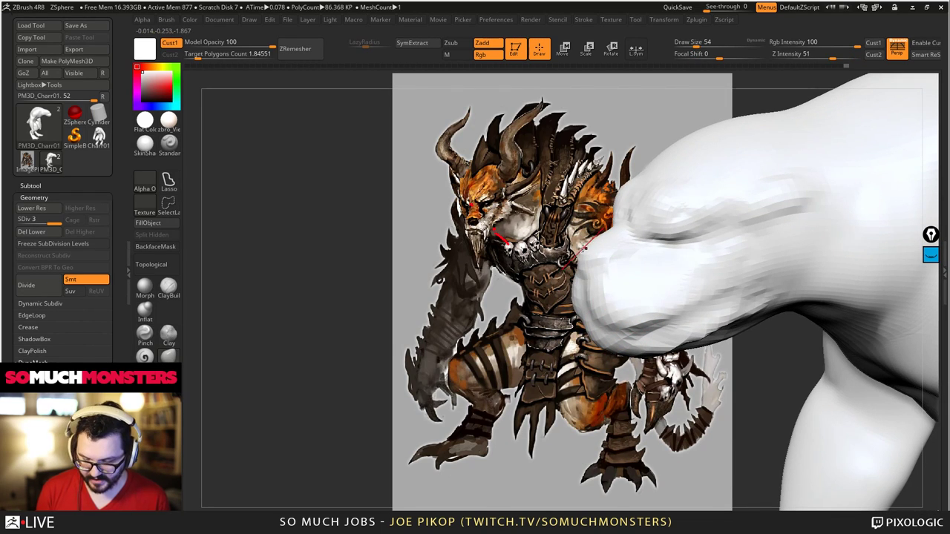
# - Build up the nose, cheek and mouth corner with ClayBuildup at draw size 50
pyautogui.moveTo(575, 256)
pyautogui.mouseDown(button='right')
pyautogui.moveTo(623, 289)
pyautogui.moveTo(656, 280)
pyautogui.mouseUp(button='right')
pyautogui.click(169, 289)
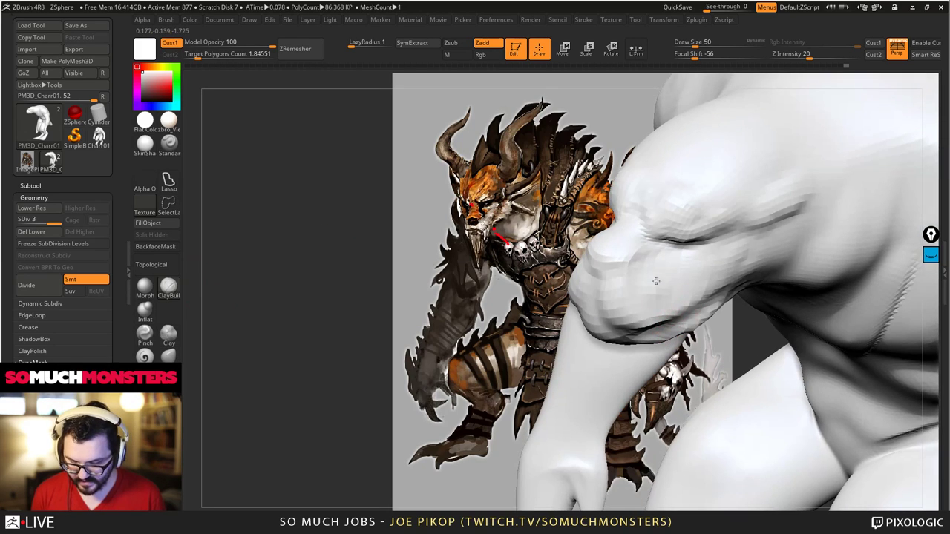
pyautogui.moveTo(641, 212); pyautogui.dragTo(661, 219, button='right')
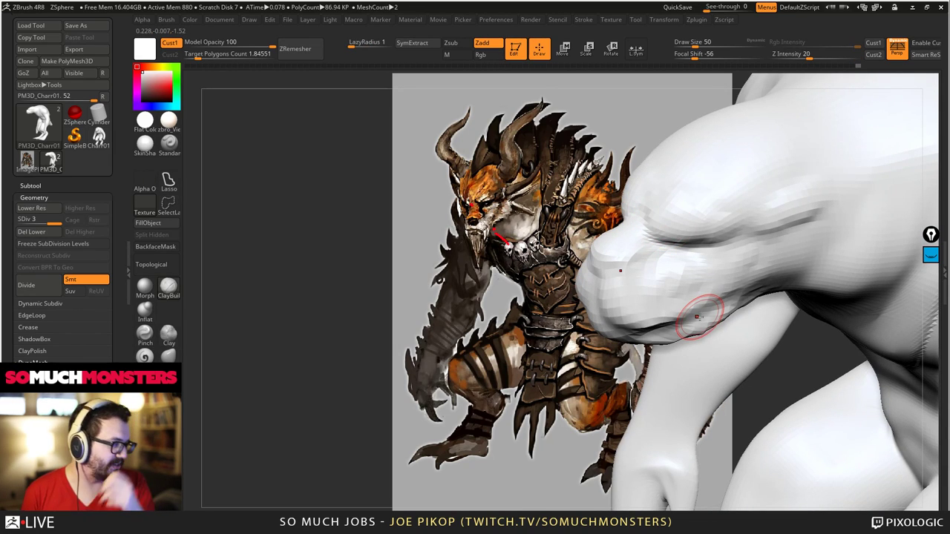
pyautogui.moveTo(697, 327); pyautogui.dragTo(664, 287, button='right')
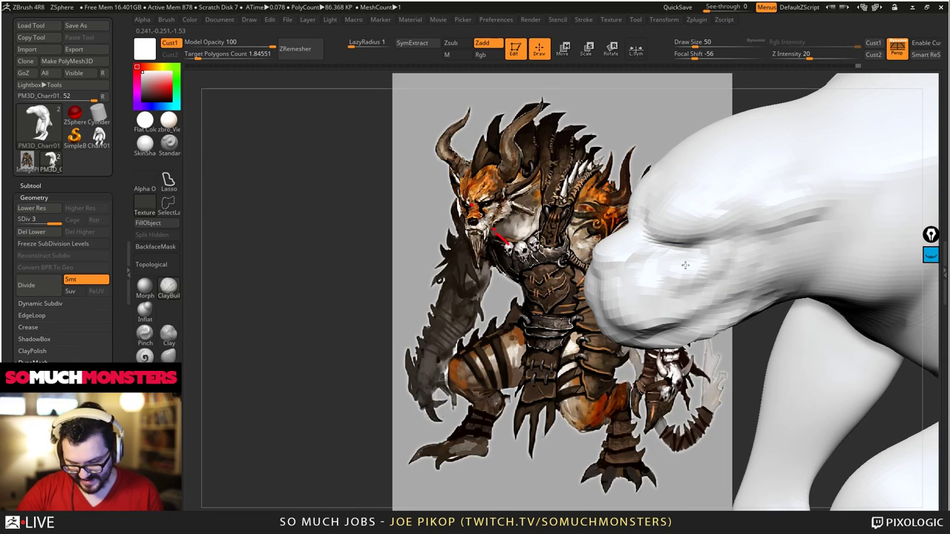
pyautogui.moveTo(685, 265)
pyautogui.mouseDown()
pyautogui.moveTo(693, 278)
pyautogui.moveTo(673, 273)
pyautogui.moveTo(666, 315)
pyautogui.mouseUp()
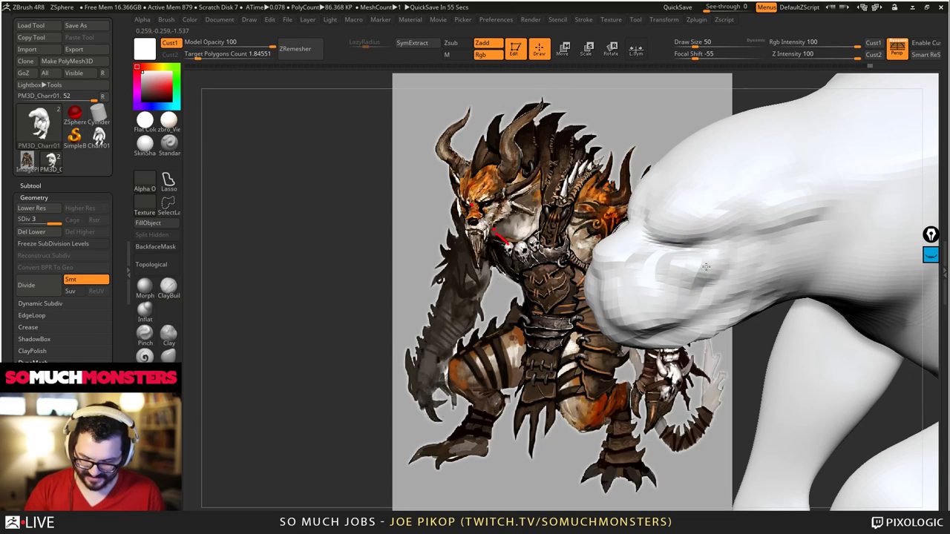
# - Review the full figure and smooth the brow and forehead above the eye at draw size 50
pyautogui.press('f')
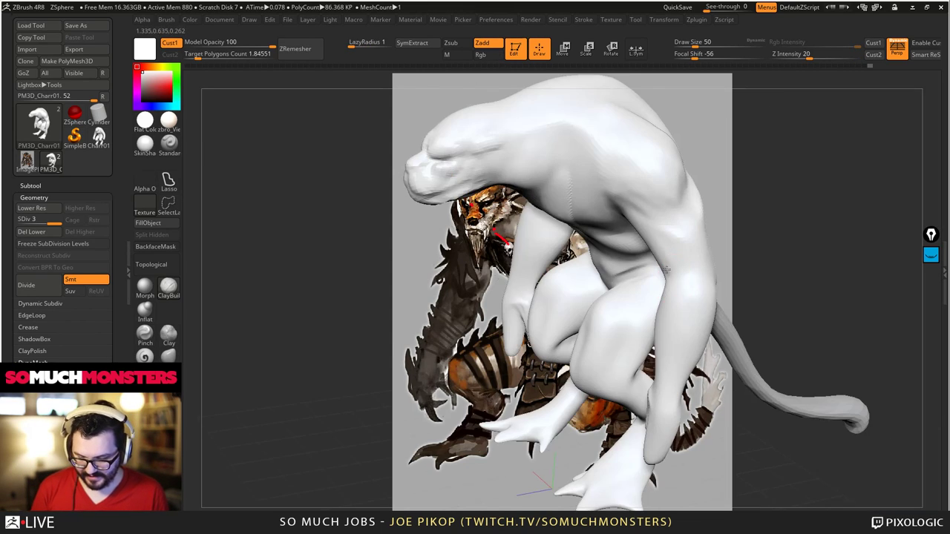
pyautogui.keyDown('alt'); pyautogui.moveTo(589, 269); pyautogui.dragTo(580, 288, button='right'); pyautogui.keyUp('alt')
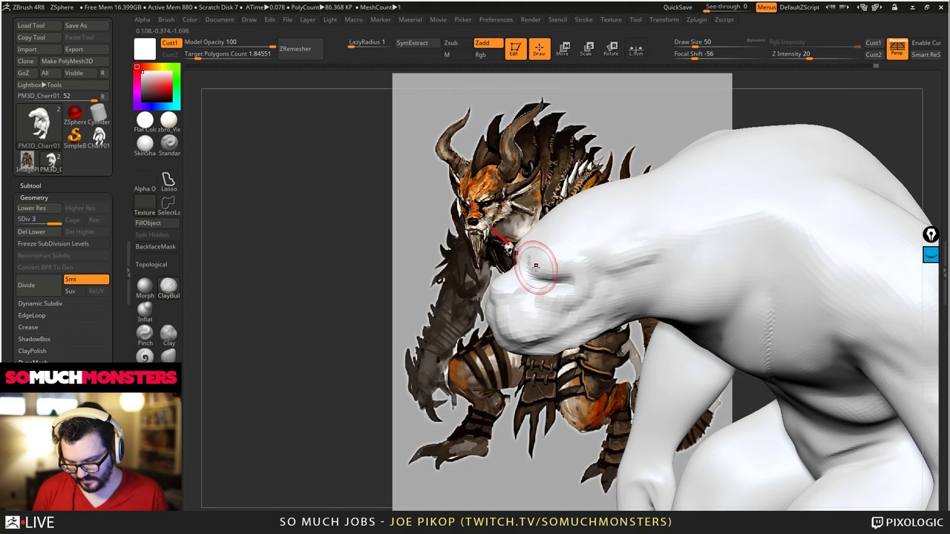
pyautogui.moveTo(537, 265); pyautogui.dragTo(532, 259, button='right')
pyautogui.moveTo(538, 241); pyautogui.dragTo(552, 244)
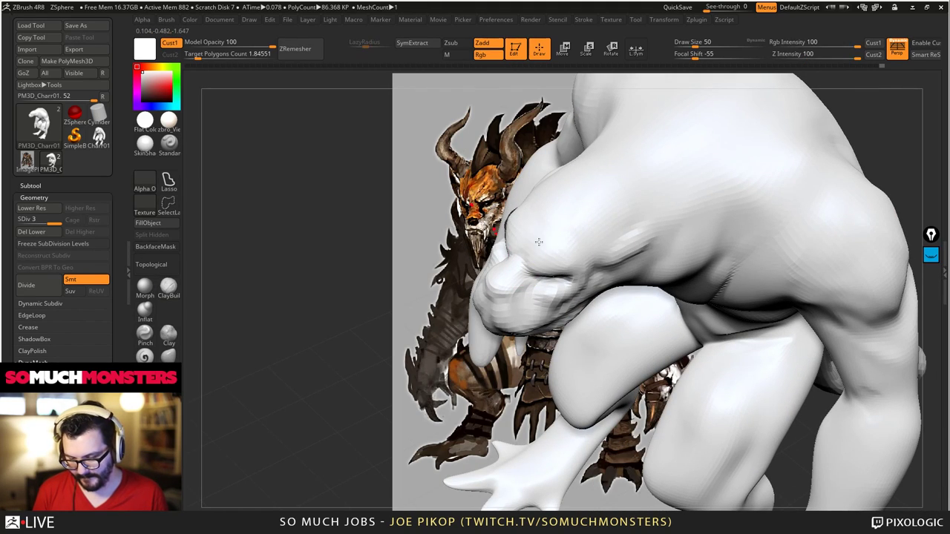
pyautogui.moveTo(530, 225)
pyautogui.keyDown('alt'); pyautogui.mouseDown(button='right')
pyautogui.moveTo(585, 230)
pyautogui.moveTo(607, 266)
pyautogui.mouseUp(button='right'); pyautogui.keyUp('alt')
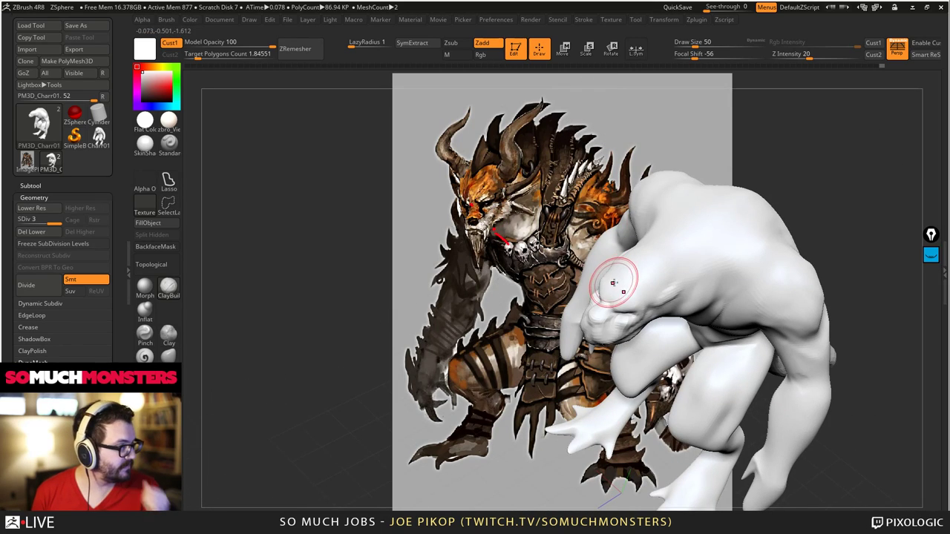
# - Compare the creature's head and crouching pose with the concept image from several angles
pyautogui.moveTo(619, 318); pyautogui.dragTo(626, 278, button='right')
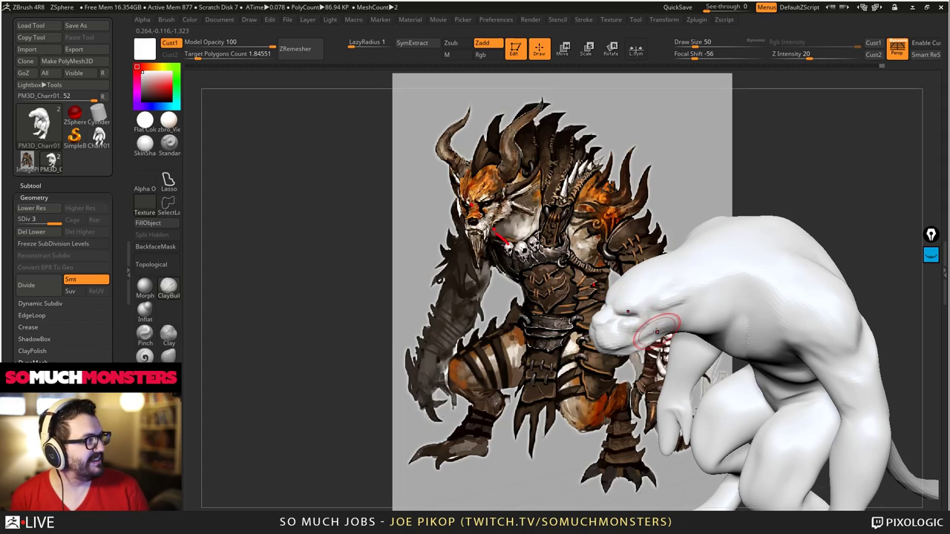
pyautogui.moveTo(655, 329); pyautogui.dragTo(597, 259, button='right')
pyautogui.keyDown('alt'); pyautogui.moveTo(610, 295); pyautogui.dragTo(606, 289, button='right'); pyautogui.keyUp('alt')
pyautogui.moveTo(606, 290); pyautogui.dragTo(624, 317)
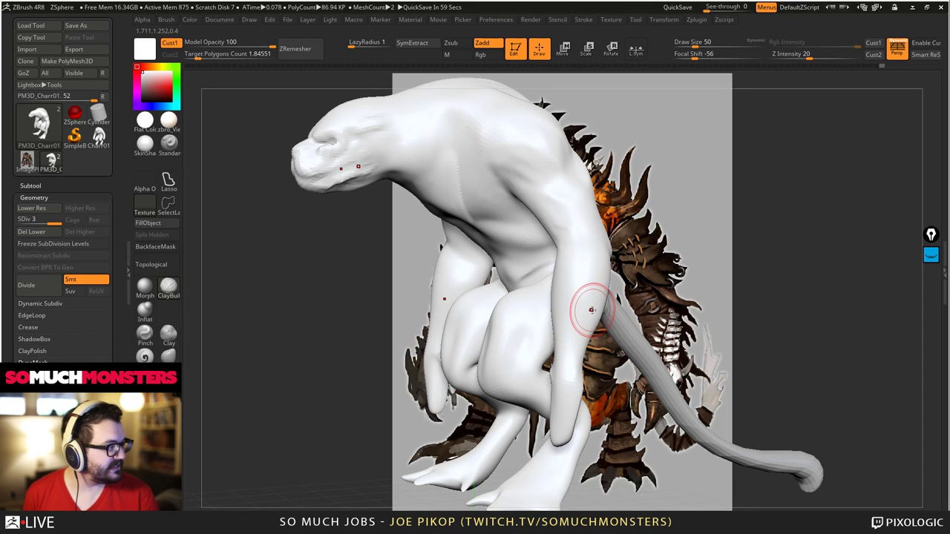
pyautogui.keyDown('alt'); pyautogui.moveTo(482, 296); pyautogui.dragTo(582, 299, button='right'); pyautogui.keyUp('alt')
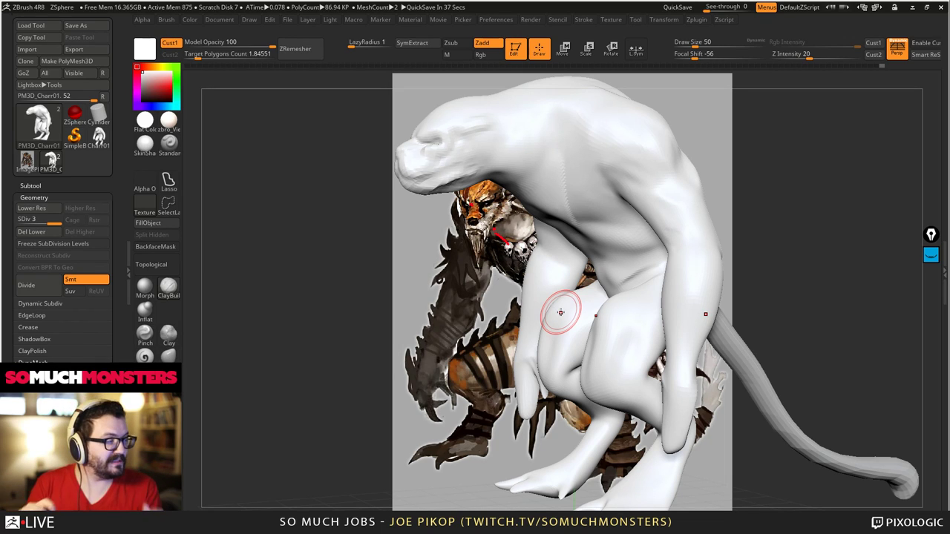
# - Build up the side of the neck and the back of the head with ClayBuildup, starting at draw size 50
pyautogui.moveTo(560, 312)
pyautogui.mouseDown(button='right')
pyautogui.moveTo(512, 311)
pyautogui.moveTo(498, 287)
pyautogui.moveTo(543, 233)
pyautogui.moveTo(572, 236)
pyautogui.moveTo(647, 329)
pyautogui.moveTo(592, 365)
pyautogui.moveTo(632, 275)
pyautogui.moveTo(605, 237)
pyautogui.moveTo(615, 216)
pyautogui.moveTo(649, 291)
pyautogui.mouseUp(button='right')
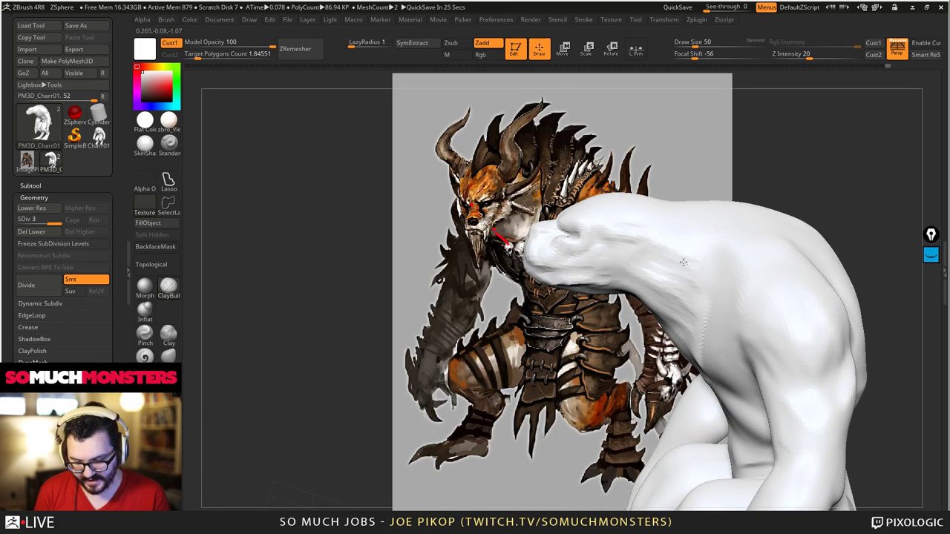
pyautogui.moveTo(683, 262)
pyautogui.mouseDown(button='right')
pyautogui.moveTo(670, 278)
pyautogui.moveTo(690, 361)
pyautogui.moveTo(651, 296)
pyautogui.mouseUp(button='right')
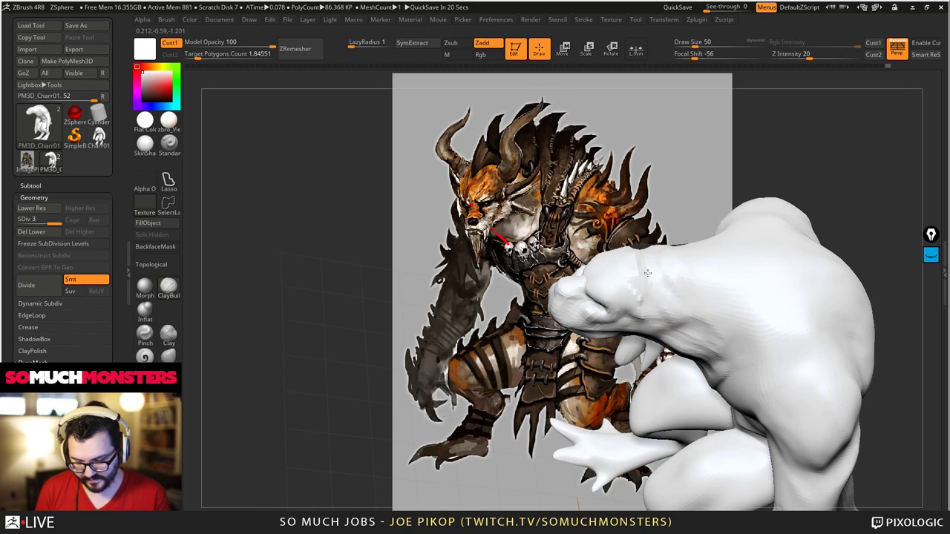
pyautogui.moveTo(647, 273)
pyautogui.mouseDown()
pyautogui.moveTo(665, 276)
pyautogui.moveTo(714, 333)
pyautogui.mouseUp()
pyautogui.moveTo(714, 332); pyautogui.dragTo(700, 318, button='right')
pyautogui.moveTo(700, 318)
pyautogui.mouseDown()
pyautogui.moveTo(741, 325)
pyautogui.moveTo(772, 310)
pyautogui.mouseUp()
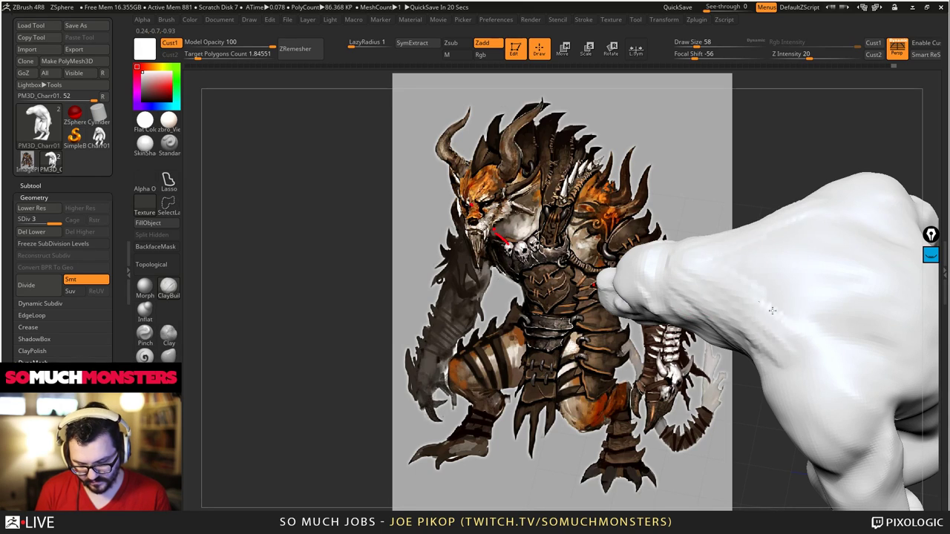
# - Smooth the throat and the underside of the jaw at draw size 62
pyautogui.moveTo(772, 311)
pyautogui.mouseDown(button='right')
pyautogui.moveTo(622, 359)
pyautogui.moveTo(628, 304)
pyautogui.moveTo(628, 346)
pyautogui.moveTo(565, 346)
pyautogui.mouseUp(button='right')
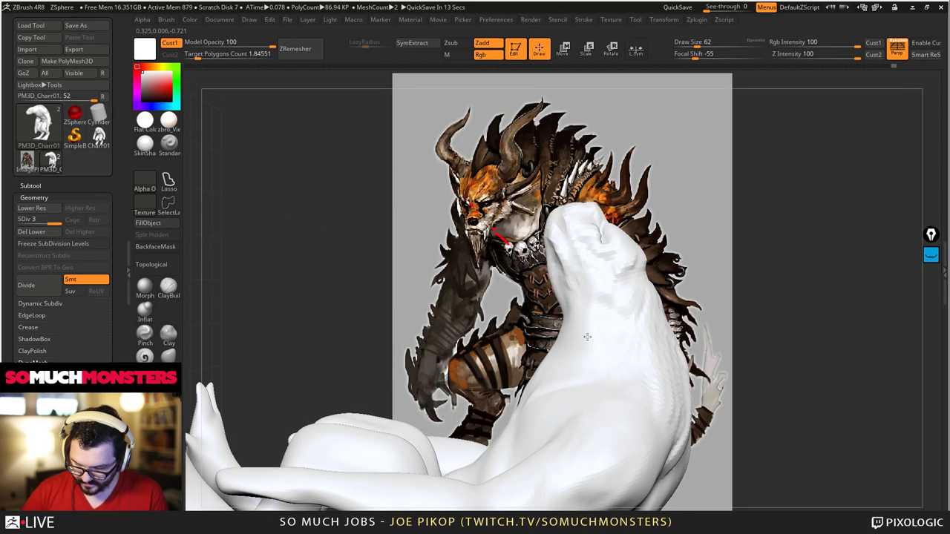
pyautogui.moveTo(587, 337)
pyautogui.mouseDown()
pyautogui.moveTo(561, 338)
pyautogui.moveTo(565, 326)
pyautogui.mouseUp()
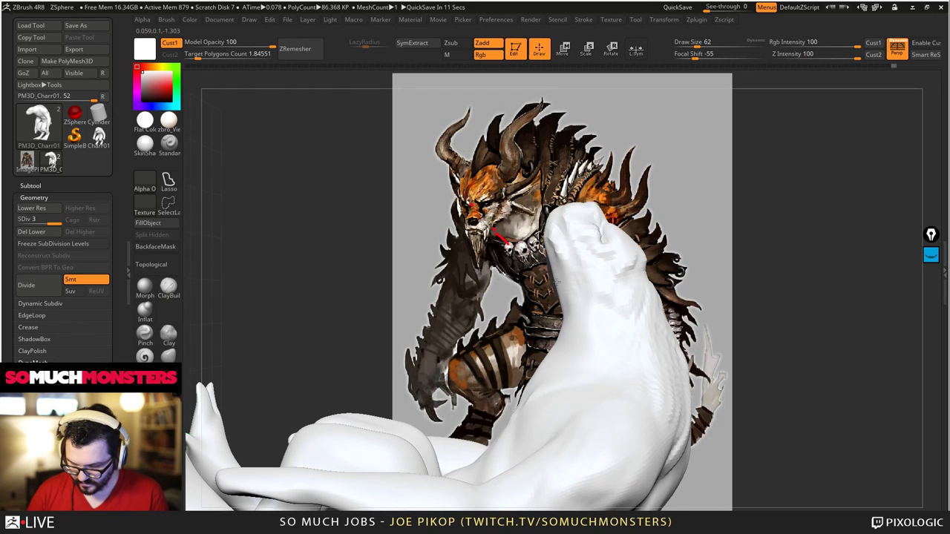
pyautogui.moveTo(557, 282)
pyautogui.mouseDown(button='right')
pyautogui.moveTo(583, 307)
pyautogui.moveTo(613, 316)
pyautogui.mouseUp(button='right')
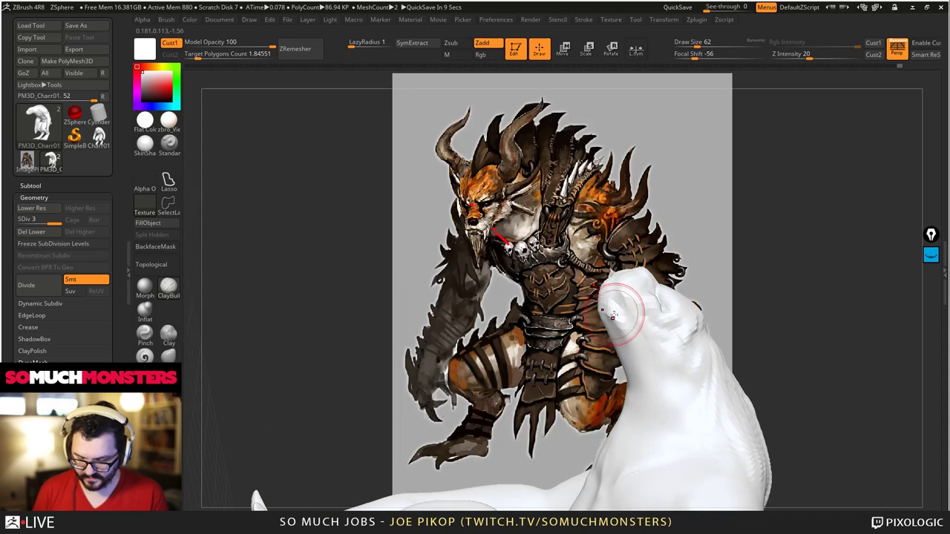
# - Smooth the upper chest at draw size 110 and subdivide the body mesh to level 4
pyautogui.moveTo(636, 388)
pyautogui.mouseDown(button='right')
pyautogui.moveTo(482, 279)
pyautogui.moveTo(364, 229)
pyautogui.moveTo(339, 297)
pyautogui.mouseUp(button='right')
pyautogui.keyDown('shift'); pyautogui.moveTo(390, 385); pyautogui.dragTo(388, 367); pyautogui.keyUp('shift')
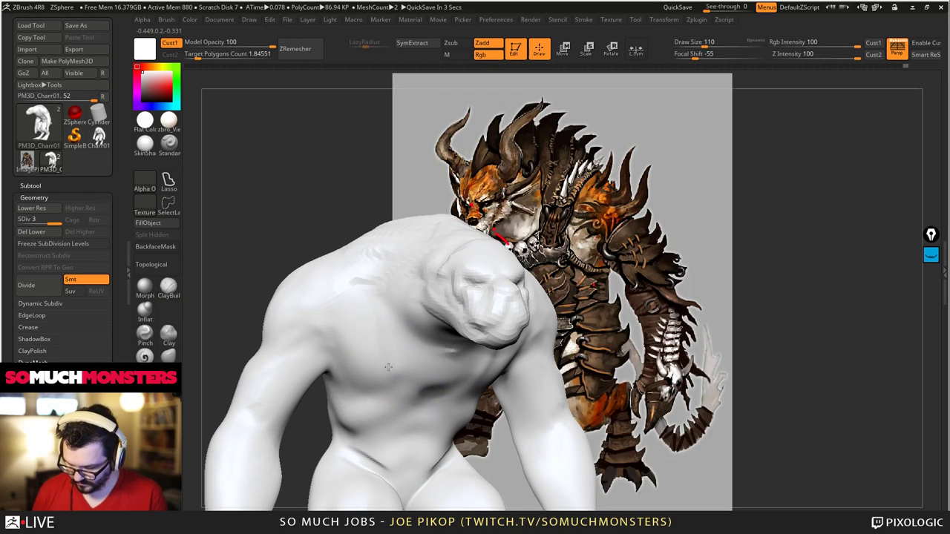
pyautogui.hotkey('shift', 'd')
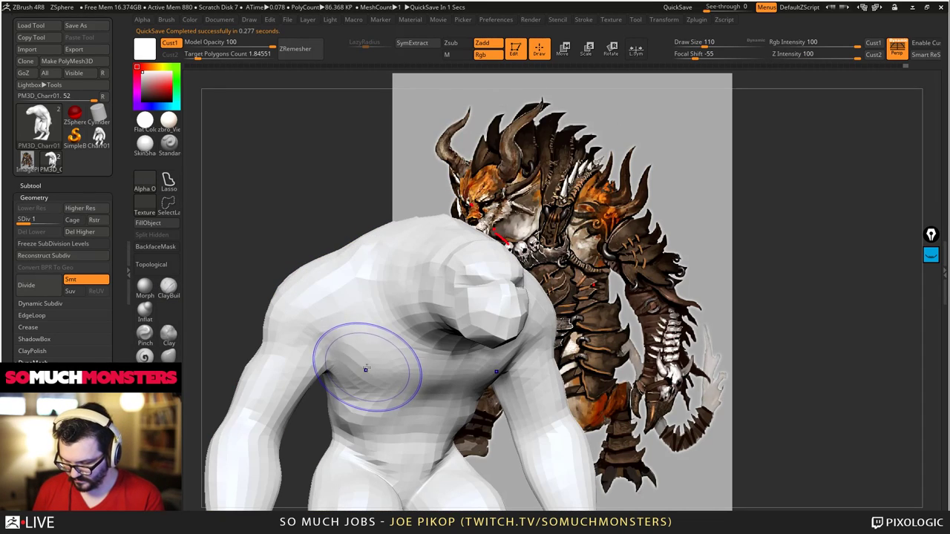
pyautogui.press('d')
pyautogui.moveTo(372, 373)
pyautogui.mouseDown(button='right')
pyautogui.moveTo(456, 287)
pyautogui.moveTo(302, 339)
pyautogui.mouseUp(button='right')
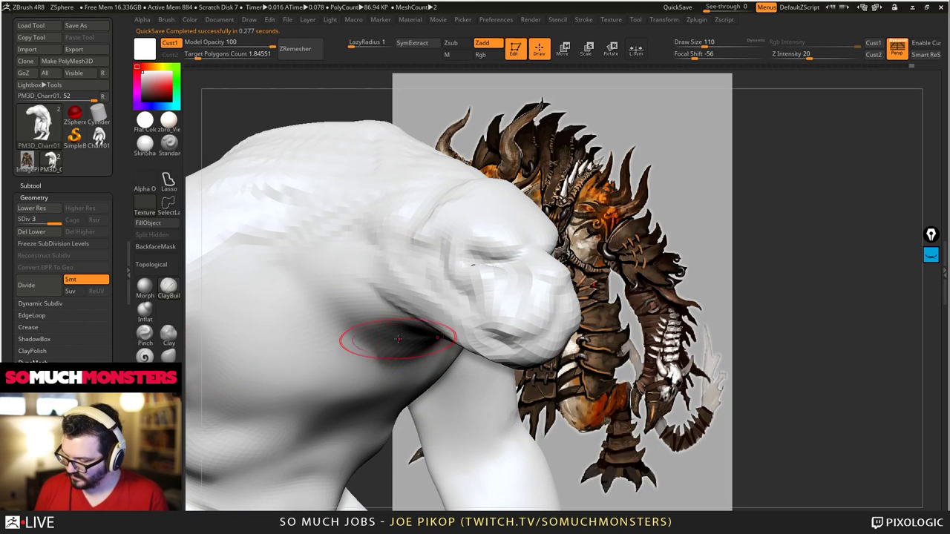
pyautogui.moveTo(475, 379); pyautogui.dragTo(501, 322, button='right')
pyautogui.press('d')
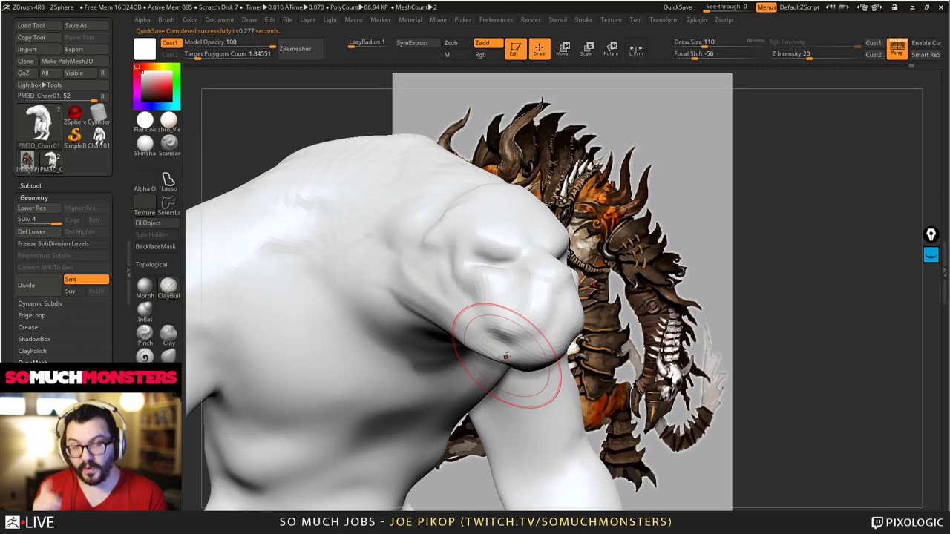
# - Carve the eye sockets and eyeball outlines with the DamStandard brush at draw size 34
pyautogui.click(144, 311)
pyautogui.press('b')
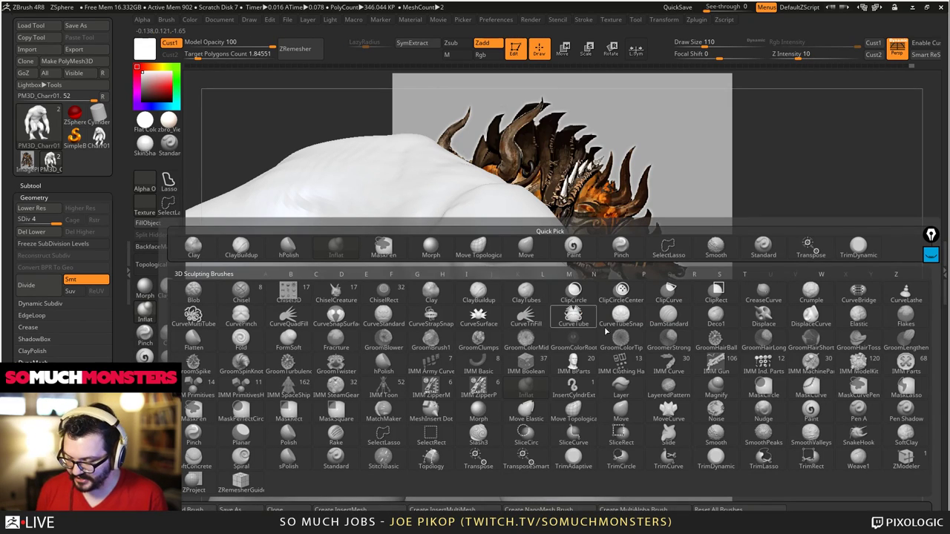
pyautogui.click(673, 320)
pyautogui.moveTo(564, 326)
pyautogui.mouseDown(button='right')
pyautogui.moveTo(490, 272)
pyautogui.moveTo(630, 362)
pyautogui.moveTo(632, 294)
pyautogui.moveTo(631, 311)
pyautogui.mouseUp(button='right')
pyautogui.press('[')
pyautogui.press('[')
pyautogui.press('[')
pyautogui.press('[')
pyautogui.press('[')
pyautogui.press('[')
pyautogui.press('[')
pyautogui.press('[')
pyautogui.press(']')
pyautogui.moveTo(605, 304); pyautogui.dragTo(631, 311)
pyautogui.press('[')
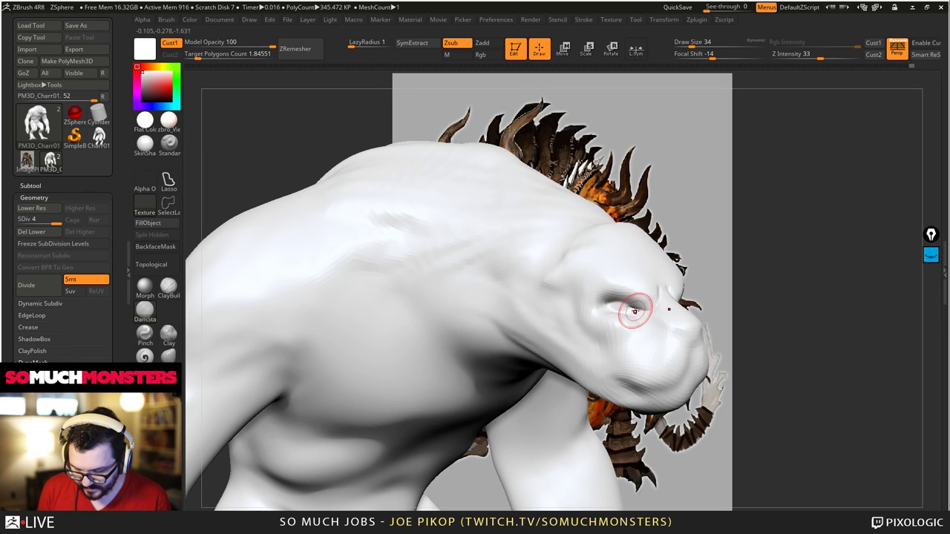
pyautogui.moveTo(636, 314); pyautogui.dragTo(613, 331, button='right')
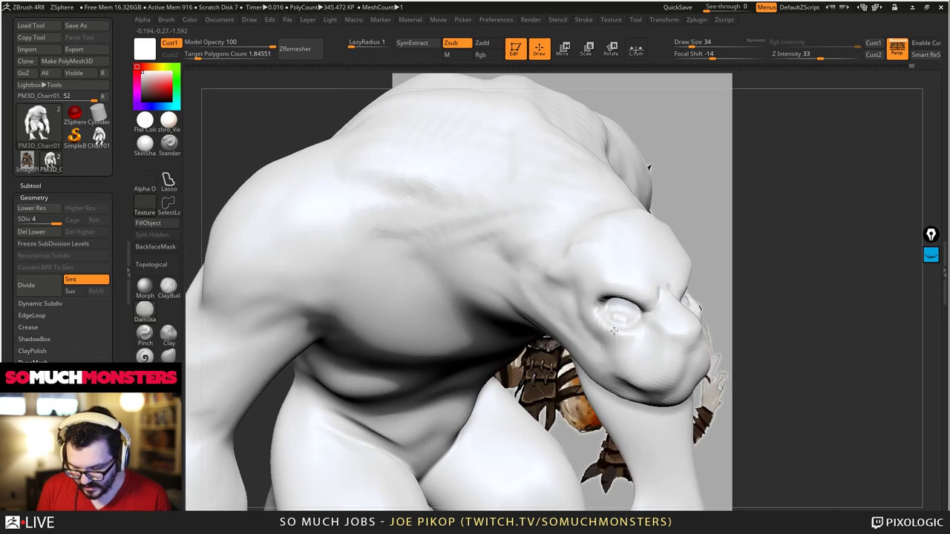
# - Carve the cheek, mouth and muzzle creases with DamStandard, and subdivide the mesh to level 5
pyautogui.moveTo(592, 293)
pyautogui.mouseDown(button='right')
pyautogui.moveTo(602, 331)
pyautogui.moveTo(435, 379)
pyautogui.moveTo(455, 403)
pyautogui.moveTo(468, 390)
pyautogui.moveTo(437, 369)
pyautogui.moveTo(438, 397)
pyautogui.mouseUp(button='right')
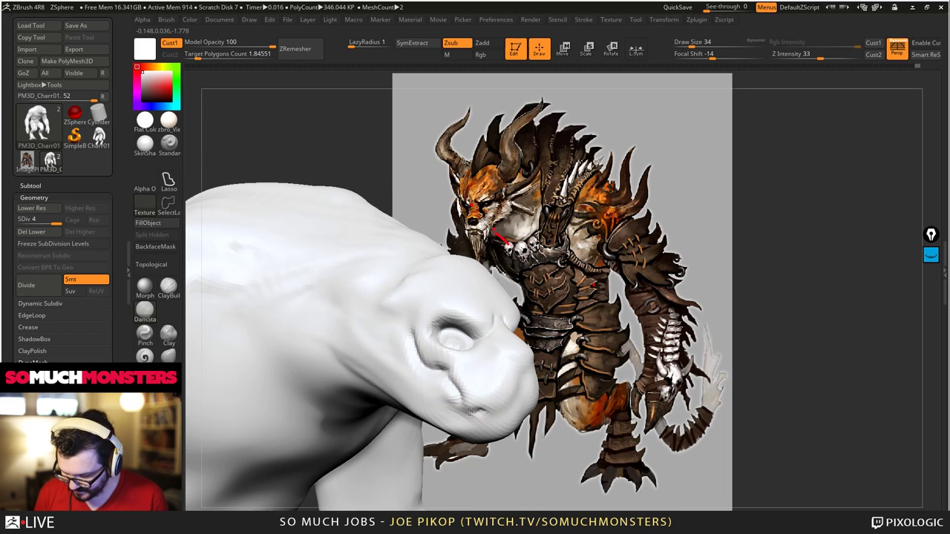
pyautogui.moveTo(388, 361); pyautogui.dragTo(475, 403, button='right')
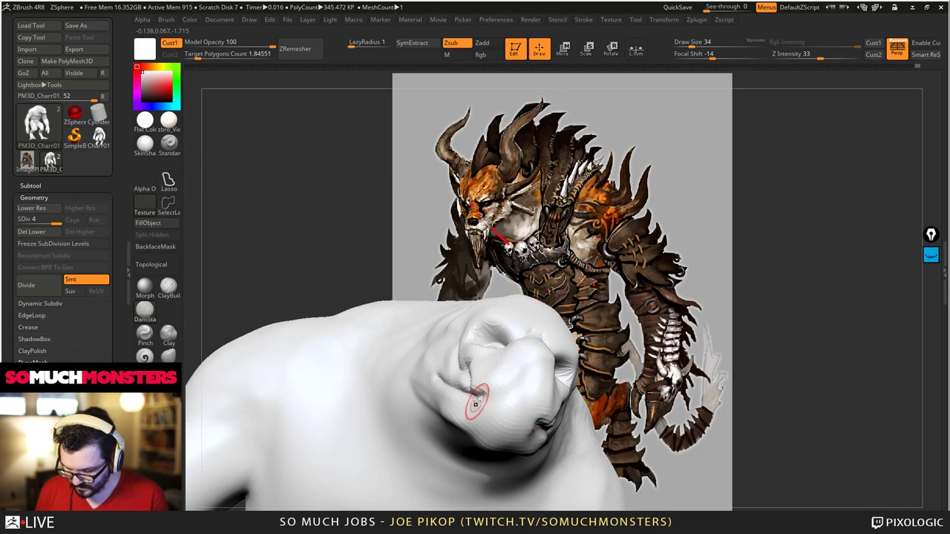
pyautogui.moveTo(518, 376)
pyautogui.mouseDown(button='right')
pyautogui.moveTo(523, 354)
pyautogui.moveTo(535, 368)
pyautogui.moveTo(531, 348)
pyautogui.mouseUp(button='right')
pyautogui.hotkey('ctrl', 'd')
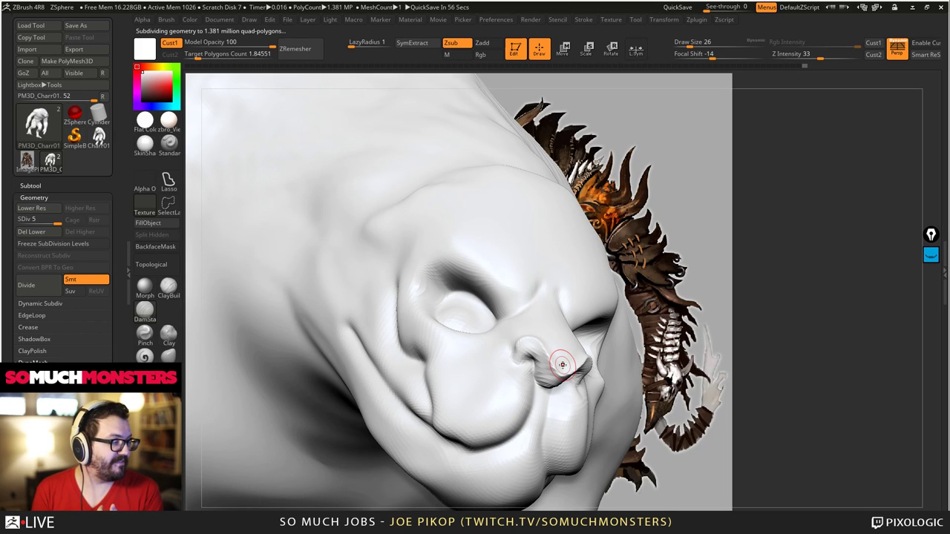
# - Sharpen the nose bridge and the split below the nose with DamStandard at draw size 26
pyautogui.moveTo(563, 365)
pyautogui.mouseDown(button='right')
pyautogui.moveTo(577, 292)
pyautogui.moveTo(623, 333)
pyautogui.mouseUp(button='right')
pyautogui.moveTo(644, 303)
pyautogui.mouseDown(button='right')
pyautogui.moveTo(641, 317)
pyautogui.moveTo(627, 298)
pyautogui.moveTo(632, 312)
pyautogui.moveTo(627, 297)
pyautogui.moveTo(660, 298)
pyautogui.mouseUp(button='right')
pyautogui.moveTo(656, 275); pyautogui.dragTo(663, 308)
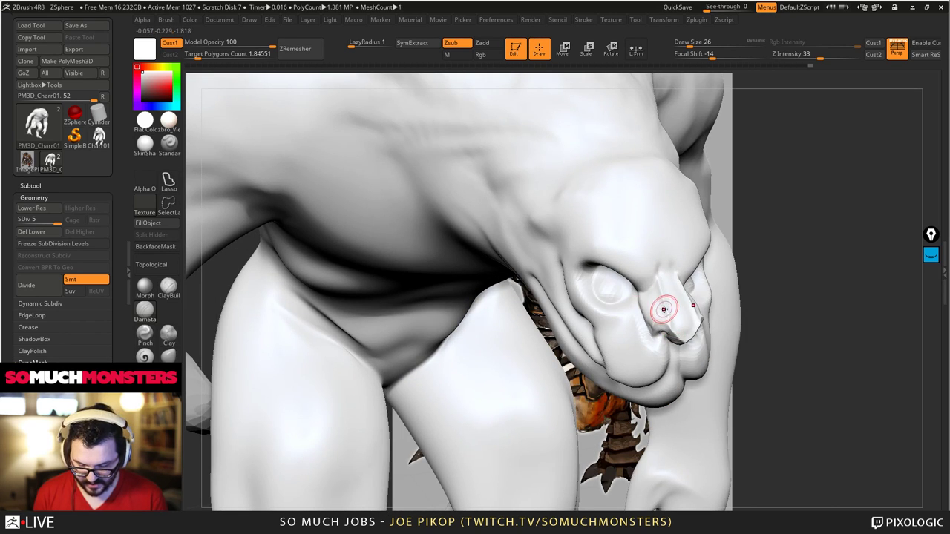
pyautogui.keyDown('ctrl'); pyautogui.moveTo(600, 216); pyautogui.dragTo(631, 294, button='right'); pyautogui.keyUp('ctrl')
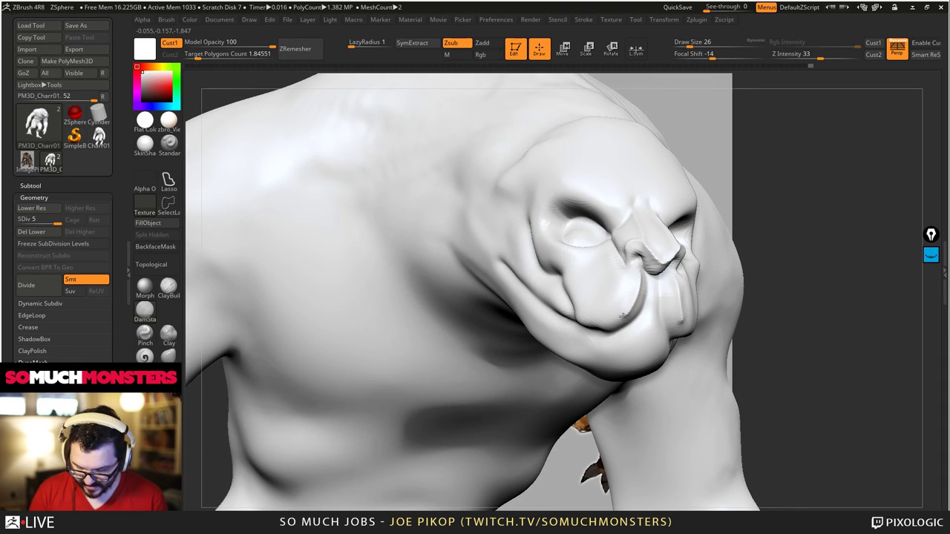
# - Carve a long lip line along the lower jaw toward the chin with DamStandard at draw size 30
pyautogui.moveTo(570, 276); pyautogui.dragTo(554, 337, button='right')
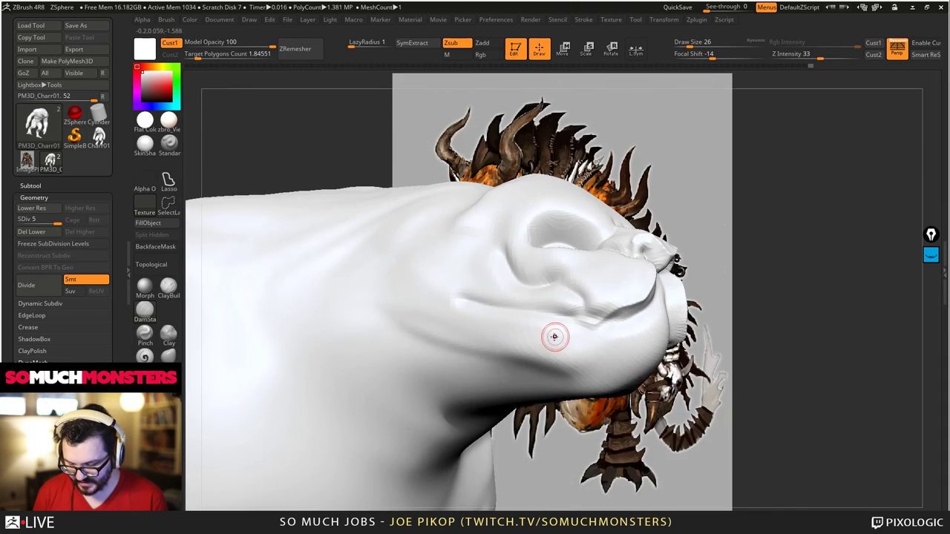
pyautogui.moveTo(456, 339); pyautogui.dragTo(668, 350)
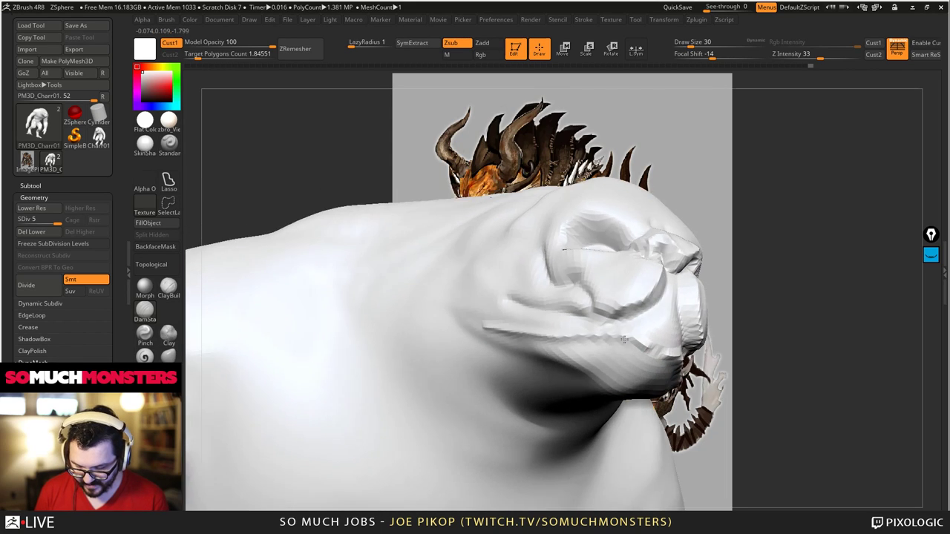
pyautogui.moveTo(588, 393); pyautogui.dragTo(578, 388, button='right')
# - Shape the underside of the jaw and the throat with a broader brush at draw size 90
pyautogui.click(145, 356)
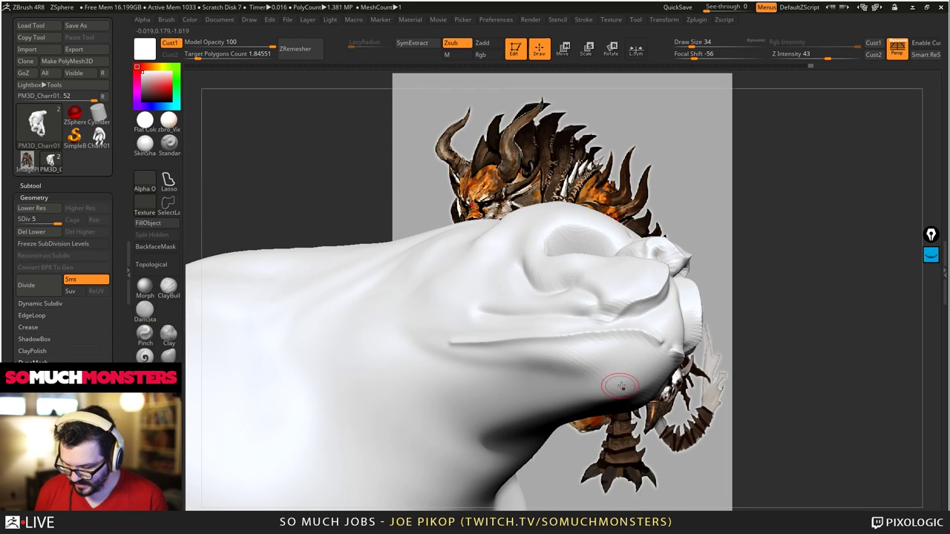
pyautogui.press(']')
pyautogui.press(']')
pyautogui.press(']')
pyautogui.press(']')
pyautogui.press(']')
pyautogui.press(']')
pyautogui.moveTo(610, 373)
pyautogui.mouseDown()
pyautogui.moveTo(623, 377)
pyautogui.moveTo(600, 361)
pyautogui.moveTo(556, 366)
pyautogui.mouseUp()
pyautogui.moveTo(555, 366); pyautogui.dragTo(486, 246, button='right')
pyautogui.moveTo(485, 246)
pyautogui.mouseDown()
pyautogui.moveTo(513, 204)
pyautogui.moveTo(497, 211)
pyautogui.mouseUp()
pyautogui.moveTo(497, 210)
pyautogui.mouseDown(button='right')
pyautogui.moveTo(507, 280)
pyautogui.moveTo(278, 262)
pyautogui.moveTo(501, 272)
pyautogui.moveTo(187, 303)
pyautogui.mouseUp(button='right')
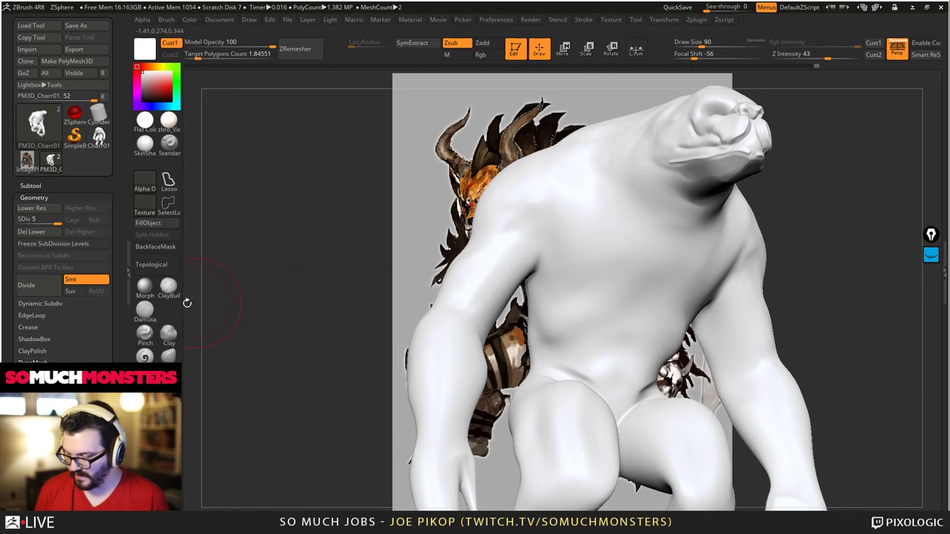
# - Carve the crease under the pectorals with DamStandard at draw size 90 and undo the last strokes
pyautogui.click(145, 310)
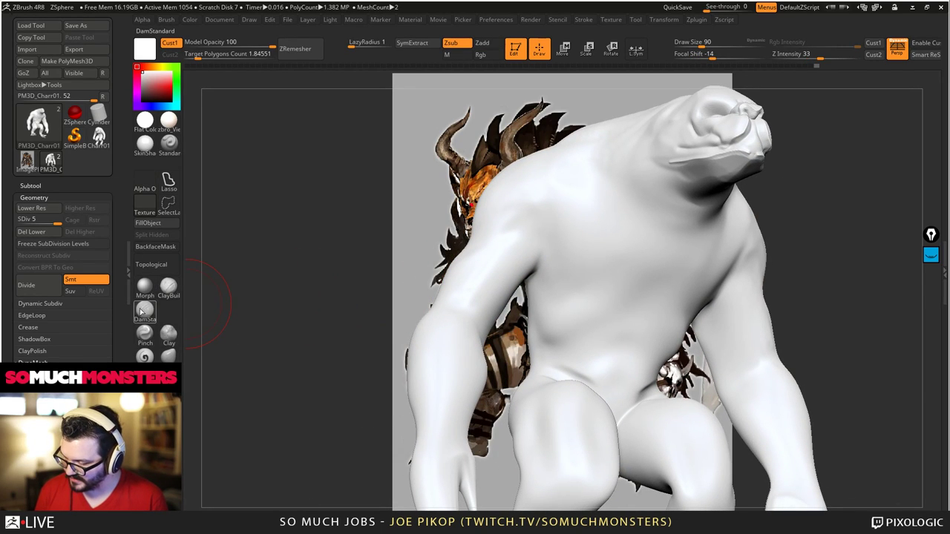
pyautogui.moveTo(539, 307); pyautogui.dragTo(509, 269, button='right')
pyautogui.moveTo(519, 236); pyautogui.dragTo(573, 269)
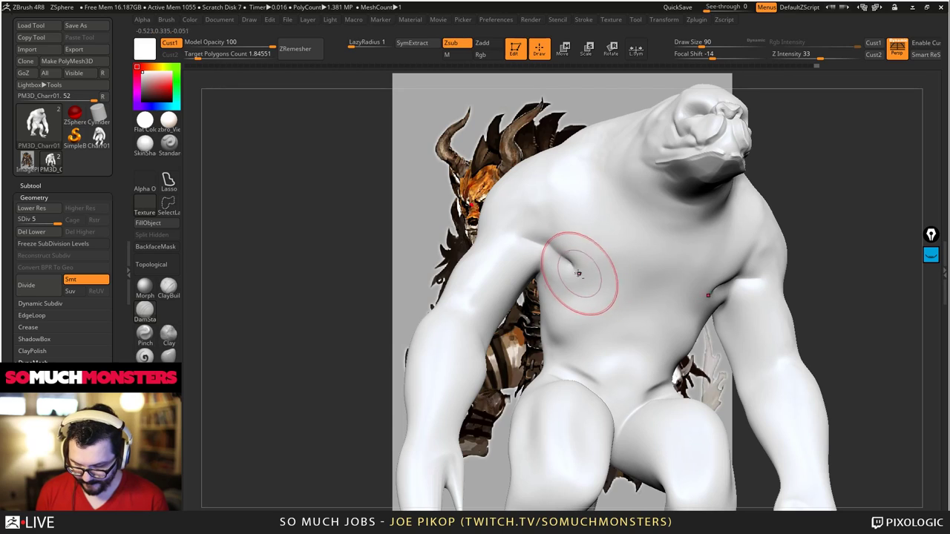
pyautogui.moveTo(577, 271); pyautogui.dragTo(615, 297, button='right')
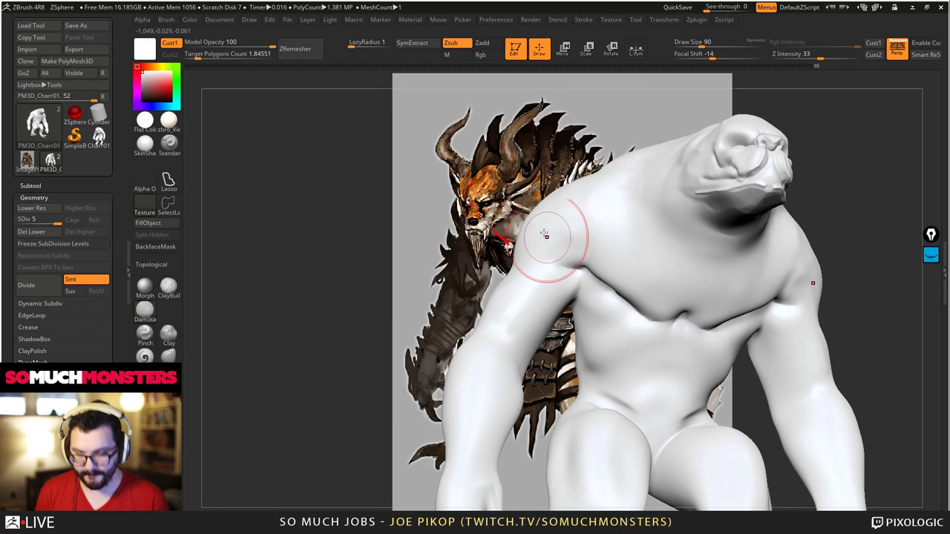
pyautogui.hotkey('ctrl', 'z')
pyautogui.hotkey('ctrl', 'z')
pyautogui.hotkey('ctrl', 'z')
# - Carve the pectoral outlines, the chest's centre line and the rib cage arch with DamStandard at draw size 90
pyautogui.moveTo(585, 270)
pyautogui.mouseDown()
pyautogui.moveTo(634, 311)
pyautogui.moveTo(689, 323)
pyautogui.moveTo(709, 247)
pyautogui.mouseUp()
pyautogui.moveTo(661, 220); pyautogui.dragTo(691, 257, button='right')
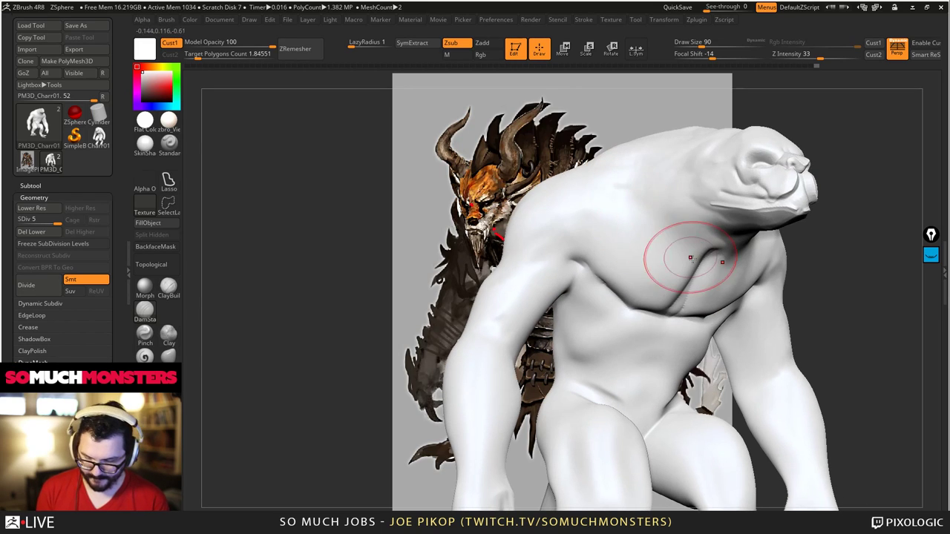
pyautogui.moveTo(693, 257); pyautogui.dragTo(623, 196)
pyautogui.moveTo(573, 208); pyautogui.dragTo(582, 257, button='right')
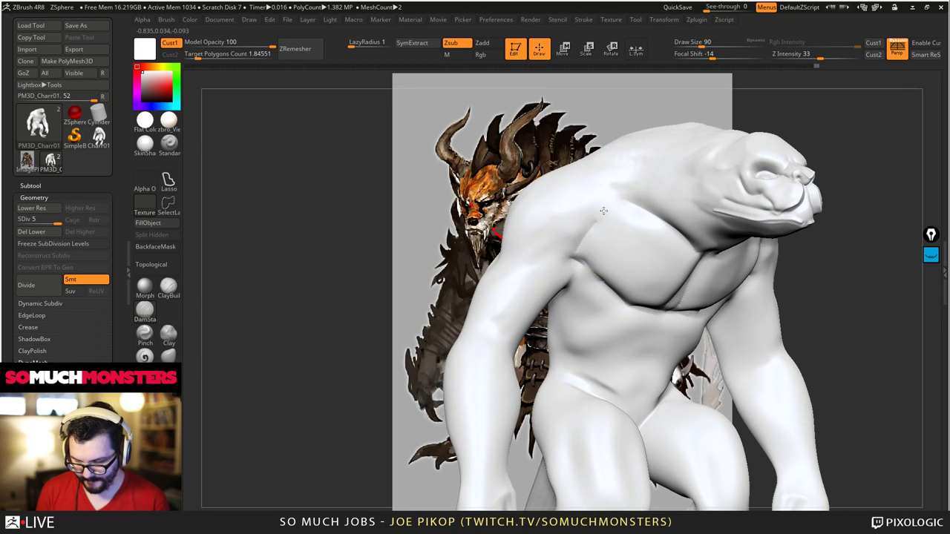
pyautogui.moveTo(604, 210)
pyautogui.mouseDown(button='right')
pyautogui.moveTo(492, 271)
pyautogui.moveTo(500, 248)
pyautogui.moveTo(440, 201)
pyautogui.moveTo(569, 308)
pyautogui.moveTo(529, 312)
pyautogui.moveTo(509, 299)
pyautogui.moveTo(520, 275)
pyautogui.moveTo(487, 222)
pyautogui.moveTo(502, 273)
pyautogui.moveTo(483, 282)
pyautogui.mouseUp(button='right')
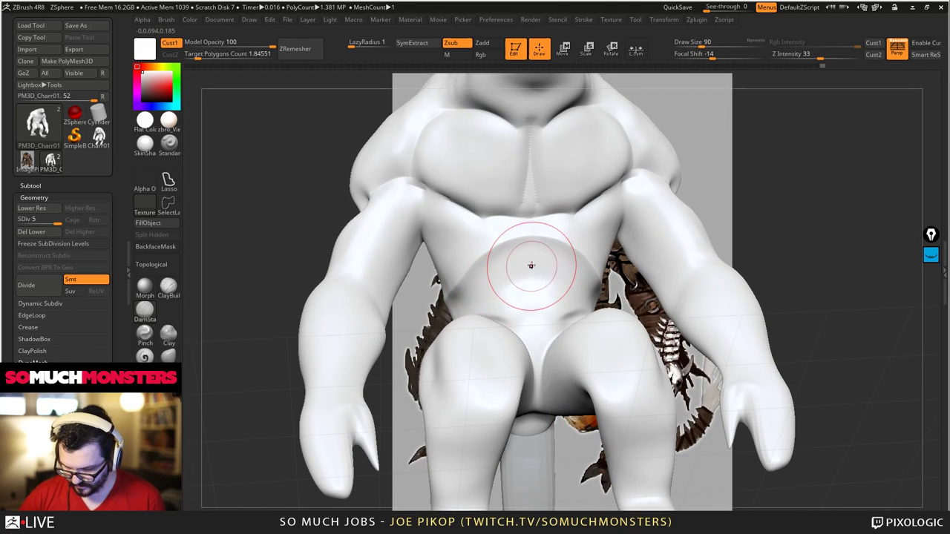
# - Remesh the body with ZRemesher at a target polygon count of 1.41985, and subdivide the result to level 2
pyautogui.moveTo(488, 333)
pyautogui.mouseDown(button='right')
pyautogui.moveTo(488, 276)
pyautogui.moveTo(481, 316)
pyautogui.moveTo(304, 266)
pyautogui.mouseUp(button='right')
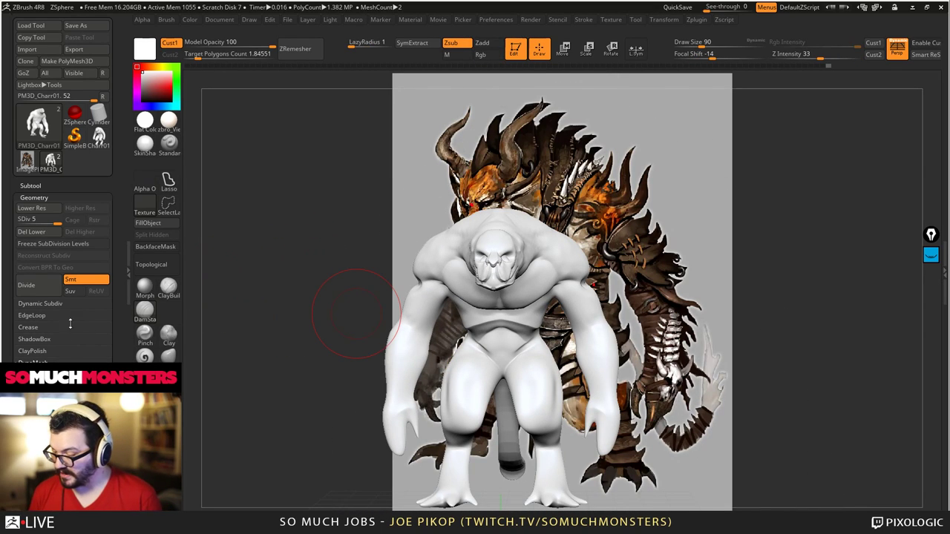
pyautogui.moveTo(197, 57); pyautogui.dragTo(196, 57)
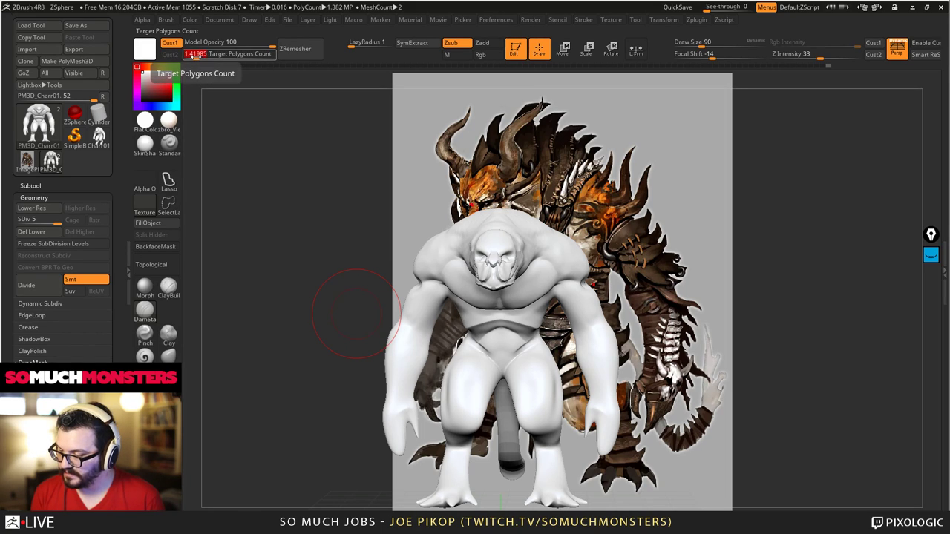
pyautogui.click(296, 49)
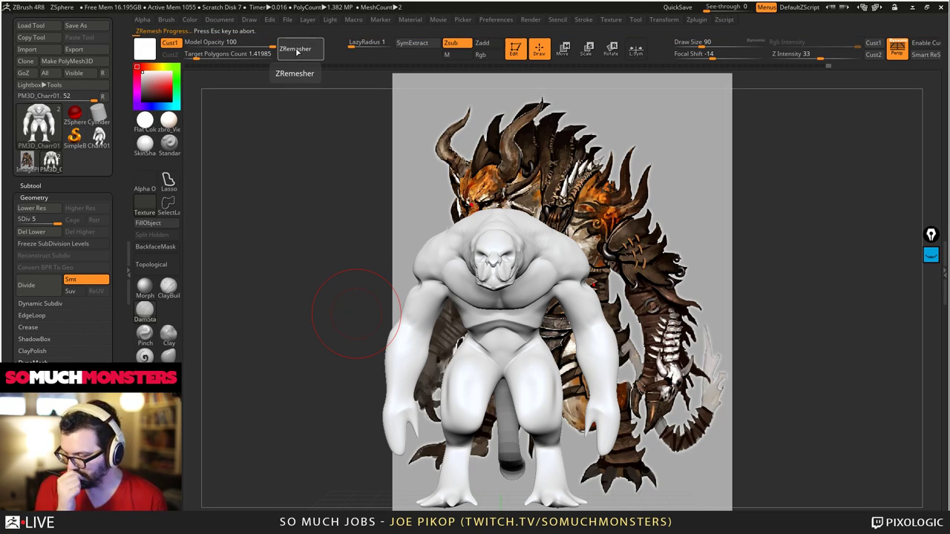
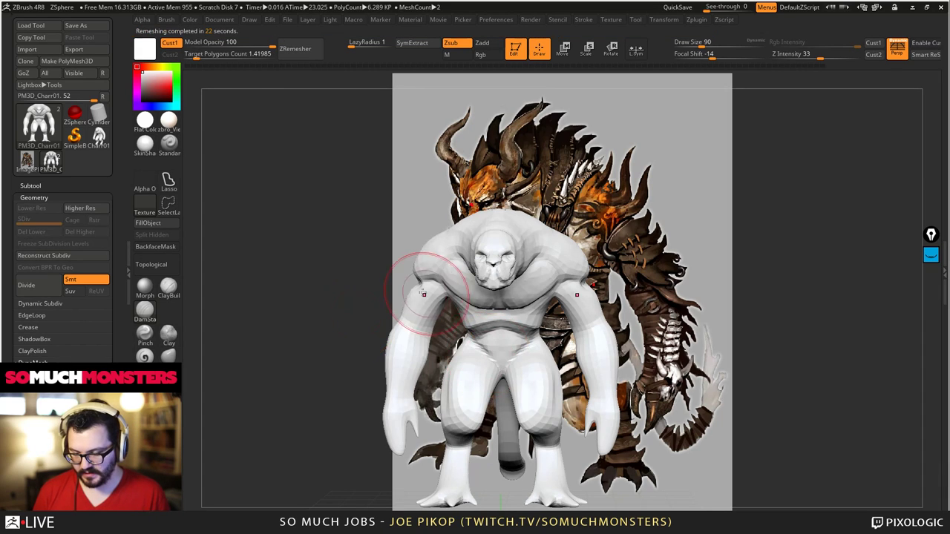
pyautogui.moveTo(426, 288)
pyautogui.mouseDown(button='right')
pyautogui.moveTo(482, 290)
pyautogui.moveTo(409, 301)
pyautogui.moveTo(425, 253)
pyautogui.moveTo(385, 143)
pyautogui.mouseUp(button='right')
pyautogui.hotkey('ctrl', 'd')
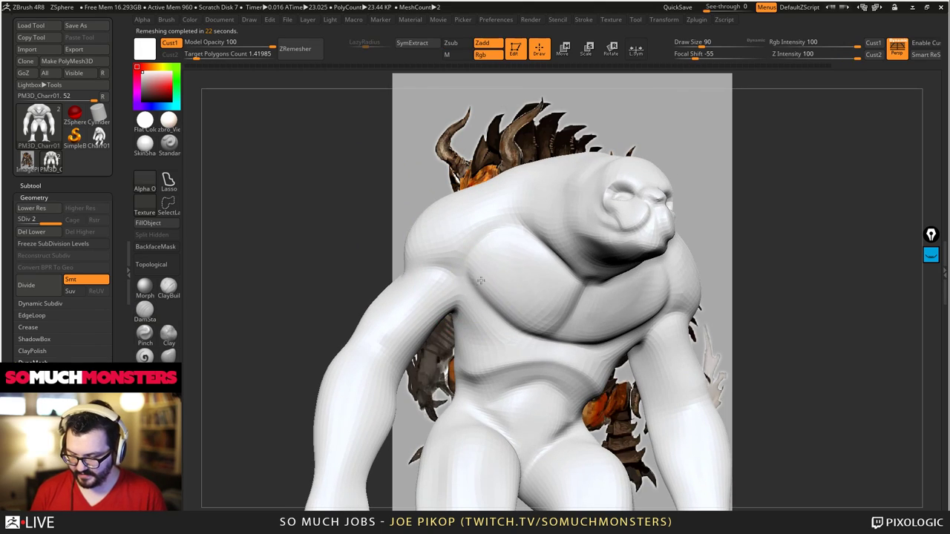
# - Display the polyframe and inspect the remeshed body's topology from several angles
pyautogui.moveTo(491, 276); pyautogui.dragTo(575, 297, button='right')
pyautogui.keyDown('ctrl'); pyautogui.moveTo(584, 352); pyautogui.dragTo(609, 336, button='right'); pyautogui.keyUp('ctrl')
pyautogui.keyDown('shift'); pyautogui.moveTo(660, 326); pyautogui.dragTo(714, 251); pyautogui.keyUp('shift')
pyautogui.moveTo(805, 245); pyautogui.dragTo(697, 256)
pyautogui.moveTo(722, 247)
pyautogui.mouseDown(button='right')
pyautogui.moveTo(674, 265)
pyautogui.moveTo(616, 235)
pyautogui.moveTo(640, 304)
pyautogui.moveTo(616, 282)
pyautogui.moveTo(620, 253)
pyautogui.moveTo(550, 270)
pyautogui.mouseUp(button='right')
pyautogui.hotkey('shift', 'f')
pyautogui.moveTo(550, 269); pyautogui.dragTo(555, 250)
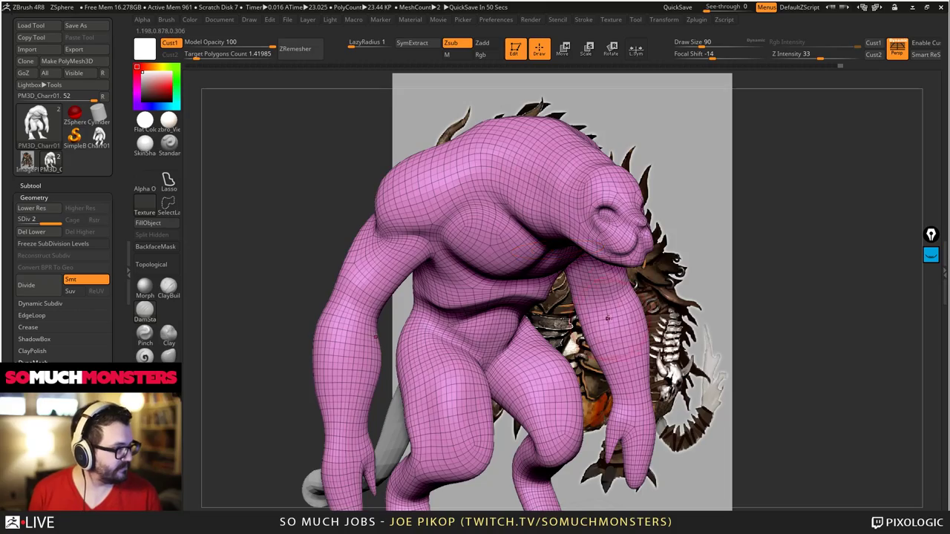
pyautogui.moveTo(608, 319)
pyautogui.mouseDown(button='right')
pyautogui.moveTo(713, 312)
pyautogui.moveTo(505, 311)
pyautogui.moveTo(535, 140)
pyautogui.moveTo(506, 145)
pyautogui.moveTo(529, 142)
pyautogui.moveTo(519, 193)
pyautogui.moveTo(495, 231)
pyautogui.moveTo(400, 241)
pyautogui.moveTo(486, 297)
pyautogui.moveTo(438, 299)
pyautogui.mouseUp(button='right')
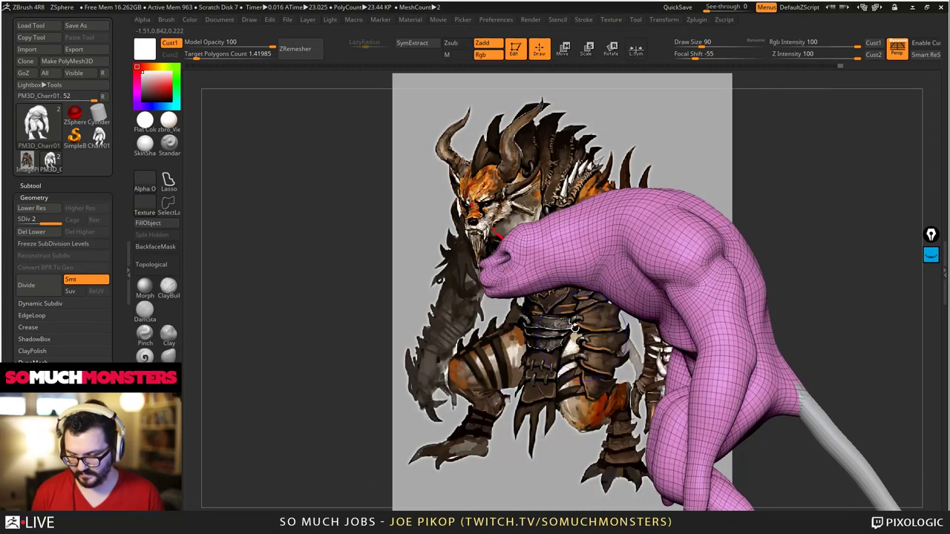
# - Push the muzzle back toward the neck with the Move brush at draw size 190
pyautogui.click(151, 344)
pyautogui.press(']')
pyautogui.press(']')
pyautogui.press(']')
pyautogui.press(']')
pyautogui.press(']')
pyautogui.press(']')
pyautogui.press(']')
pyautogui.press(']')
pyautogui.moveTo(507, 260); pyautogui.dragTo(529, 249)
# - Drop the body to subdivision level 1, hide the polyframe and check the head from the side and front
pyautogui.hotkey('shift', 'd')
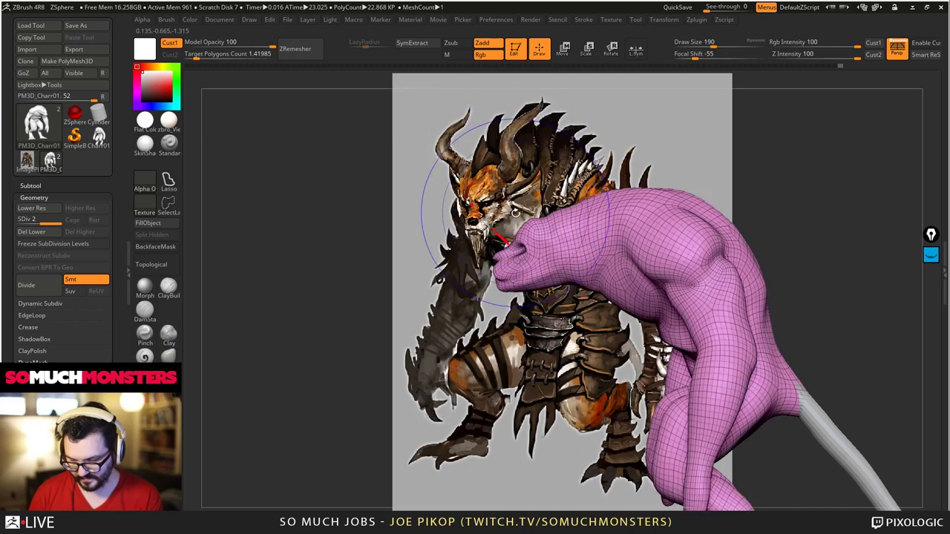
pyautogui.hotkey('shift', 'f')
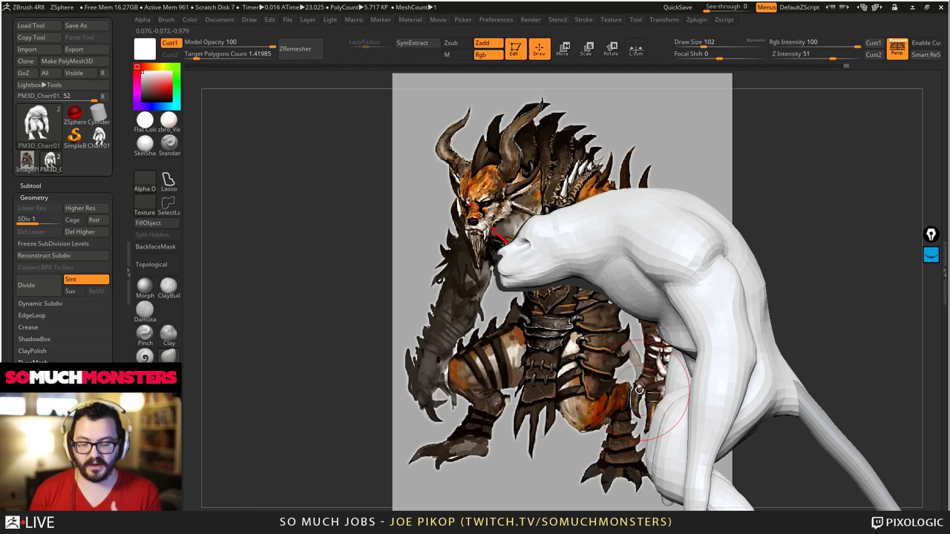
pyautogui.keyDown('ctrl'); pyautogui.moveTo(560, 298); pyautogui.dragTo(572, 316, button='right'); pyautogui.keyUp('ctrl')
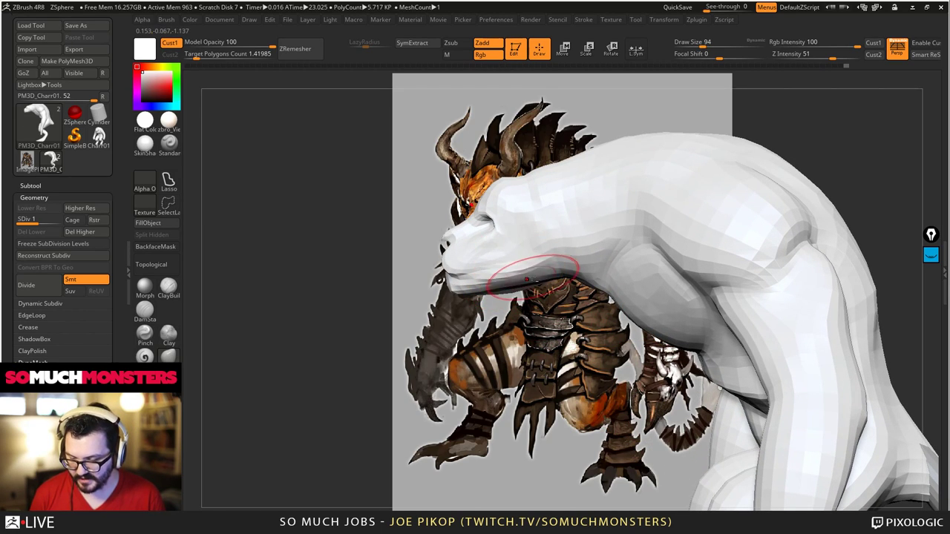
pyautogui.keyDown('alt'); pyautogui.moveTo(528, 280); pyautogui.dragTo(633, 349, button='right'); pyautogui.keyUp('alt')
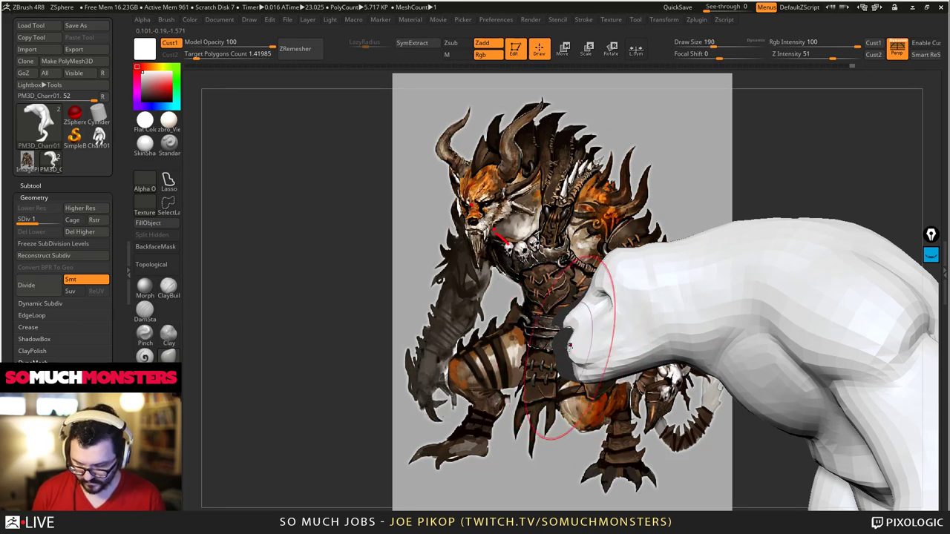
pyautogui.moveTo(561, 330)
pyautogui.keyDown('ctrl'); pyautogui.mouseDown(button='right')
pyautogui.moveTo(559, 354)
pyautogui.moveTo(530, 307)
pyautogui.moveTo(576, 352)
pyautogui.moveTo(556, 347)
pyautogui.moveTo(526, 310)
pyautogui.moveTo(532, 315)
pyautogui.moveTo(570, 275)
pyautogui.moveTo(586, 360)
pyautogui.mouseUp(button='right'); pyautogui.keyUp('ctrl')
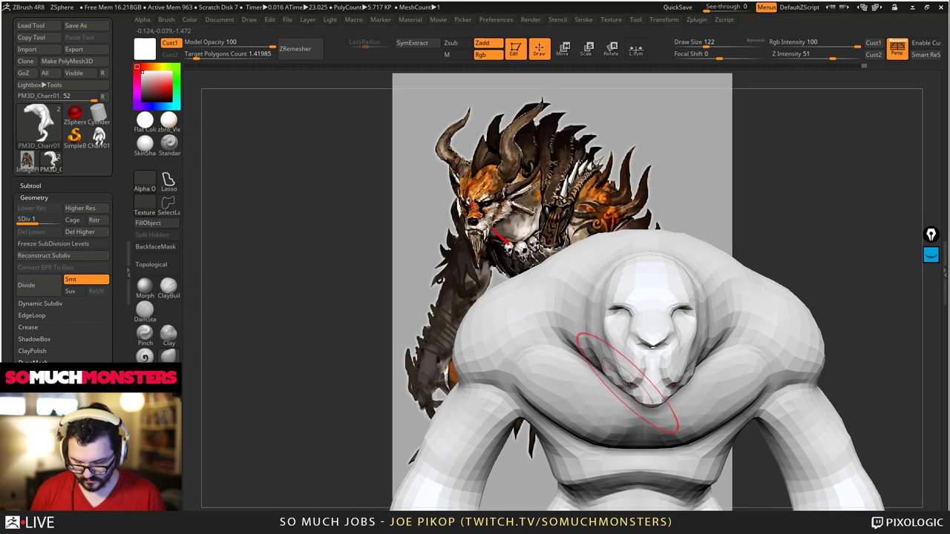
pyautogui.moveTo(619, 371); pyautogui.dragTo(627, 376, button='right')
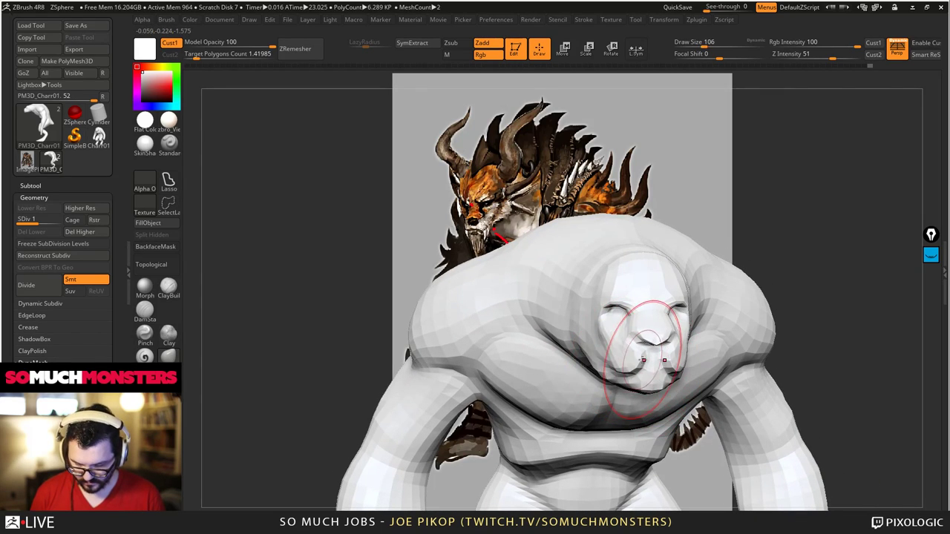
# - Raise the body to subdivision level 2 and carve the mouth, cheek and eye creases with DamStandard at draw size 38
pyautogui.press('d')
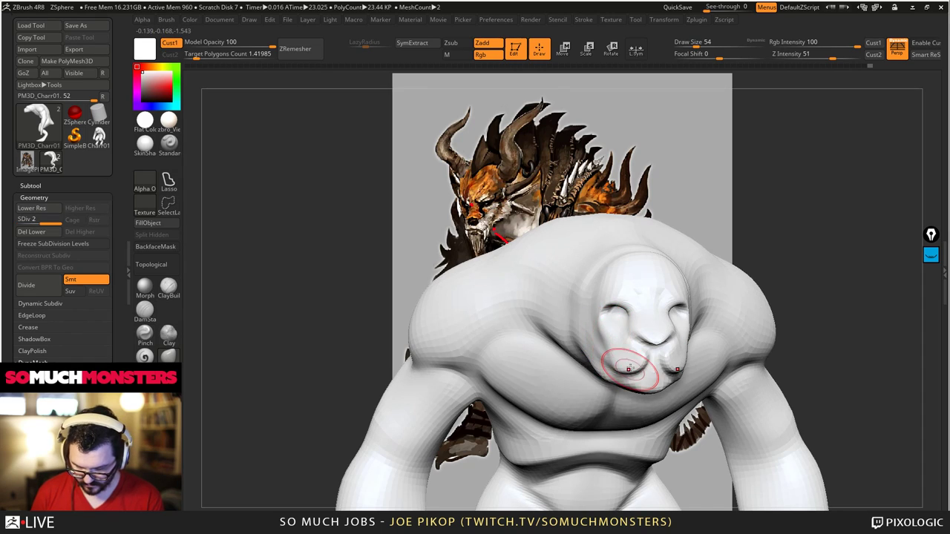
pyautogui.moveTo(629, 368)
pyautogui.mouseDown(button='right')
pyautogui.moveTo(636, 365)
pyautogui.moveTo(599, 354)
pyautogui.mouseUp(button='right')
pyautogui.click(146, 315)
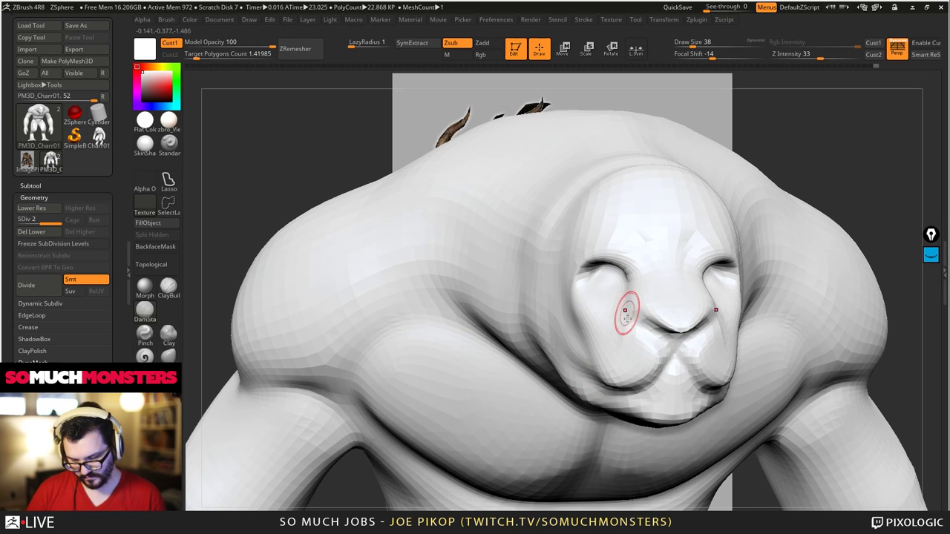
pyautogui.moveTo(642, 331); pyautogui.dragTo(653, 339, button='right')
pyautogui.moveTo(582, 293)
pyautogui.mouseDown(button='right')
pyautogui.moveTo(556, 282)
pyautogui.moveTo(562, 296)
pyautogui.moveTo(550, 291)
pyautogui.mouseUp(button='right')
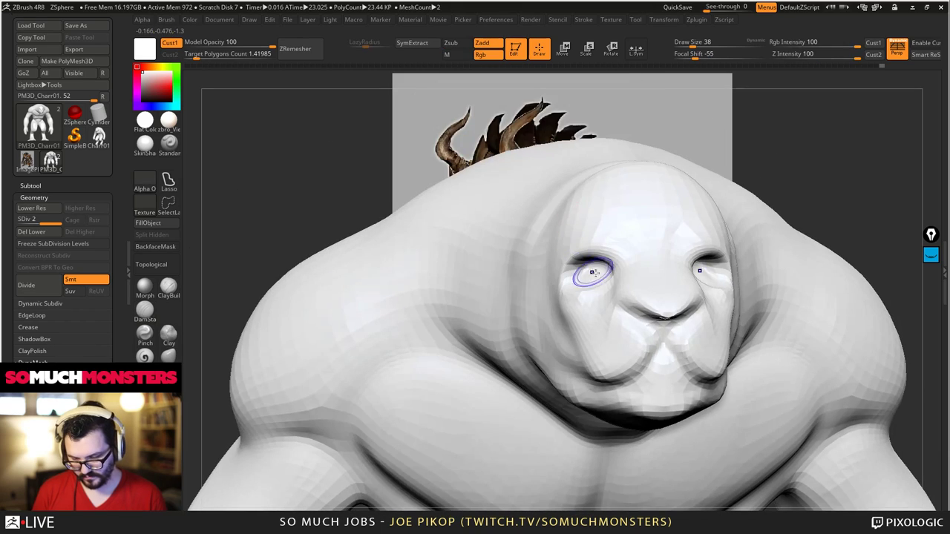
# - Smooth the eye sockets and build up the brow ridges with ClayBuildup at draw size 38
pyautogui.moveTo(605, 269)
pyautogui.keyDown('shift'); pyautogui.mouseDown()
pyautogui.moveTo(574, 270)
pyautogui.moveTo(586, 282)
pyautogui.mouseUp(); pyautogui.keyUp('shift')
pyautogui.click(168, 289)
pyautogui.moveTo(586, 282)
pyautogui.mouseDown(button='right')
pyautogui.moveTo(547, 279)
pyautogui.moveTo(606, 307)
pyautogui.mouseUp(button='right')
pyautogui.moveTo(575, 249); pyautogui.dragTo(609, 231)
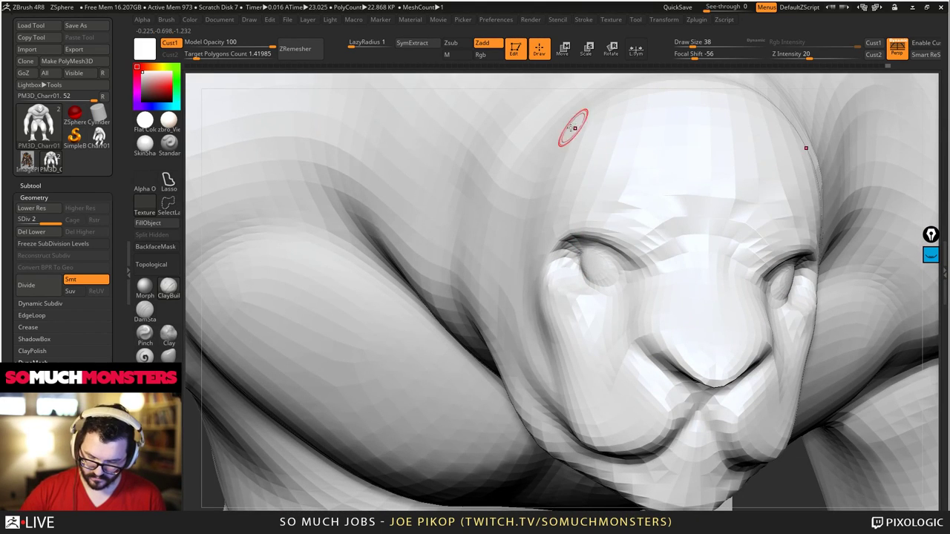
# - Raise the body to subdivision level 3 and build up the frowning brow, inner eye corners and nose with ClayBuildup
pyautogui.press('d')
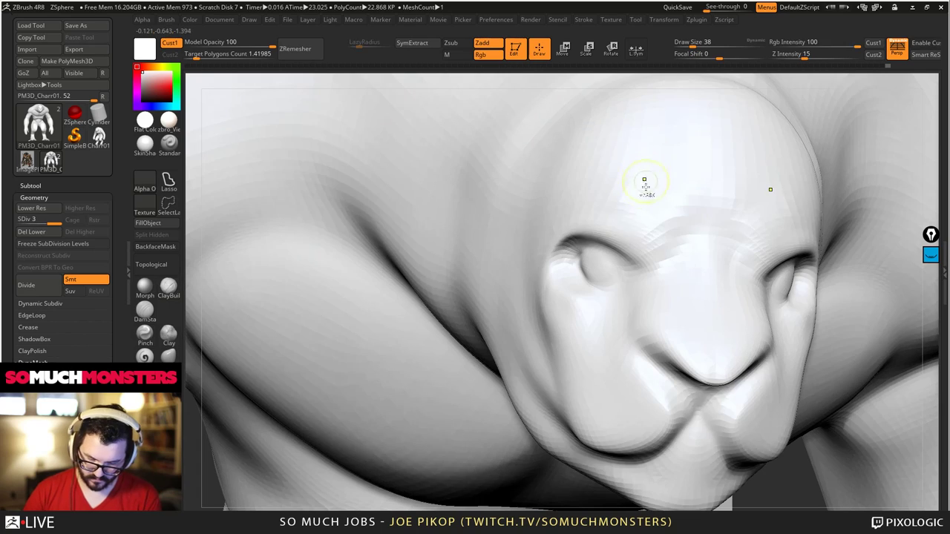
pyautogui.moveTo(651, 257); pyautogui.dragTo(629, 188)
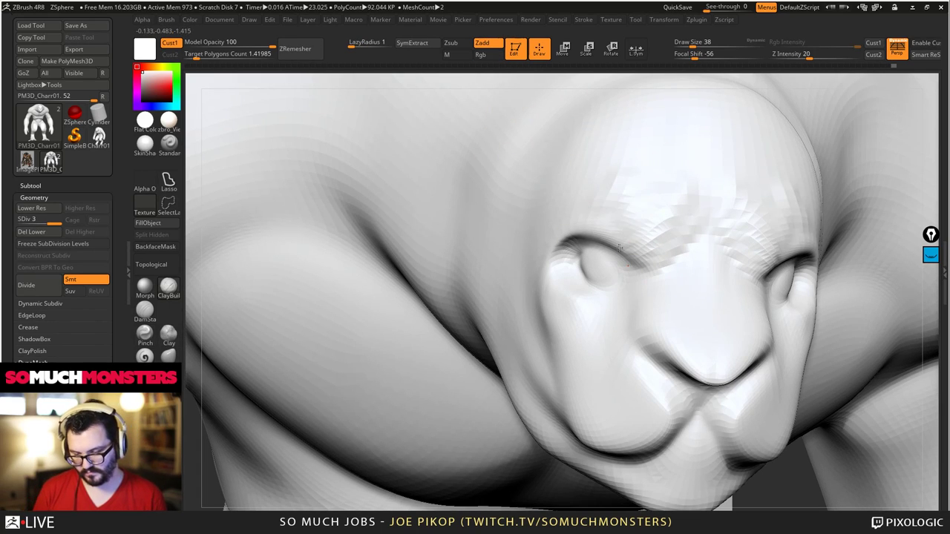
pyautogui.moveTo(619, 248)
pyautogui.mouseDown()
pyautogui.moveTo(568, 210)
pyautogui.moveTo(631, 213)
pyautogui.moveTo(608, 261)
pyautogui.mouseUp()
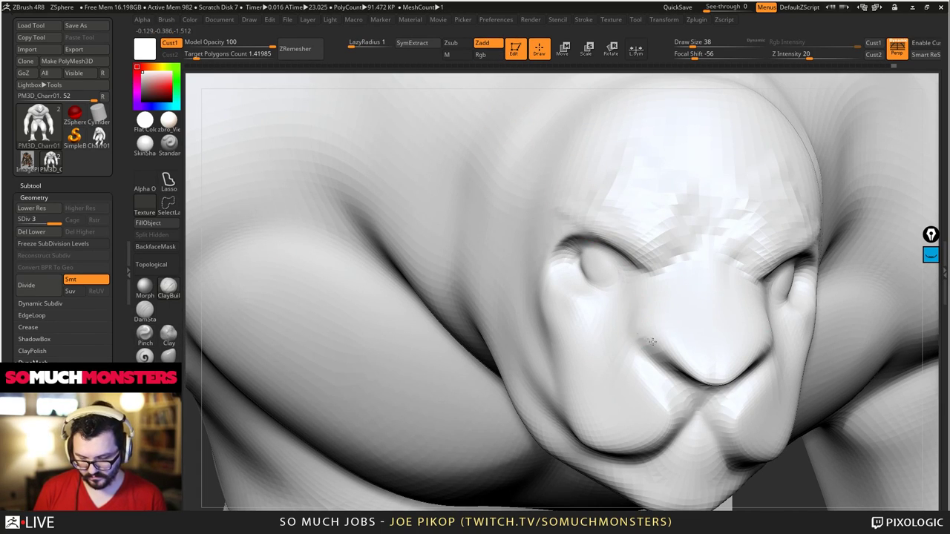
pyautogui.moveTo(656, 363)
pyautogui.mouseDown()
pyautogui.moveTo(647, 349)
pyautogui.moveTo(685, 354)
pyautogui.moveTo(683, 365)
pyautogui.mouseUp()
pyautogui.moveTo(682, 378)
pyautogui.mouseDown(button='right')
pyautogui.moveTo(668, 362)
pyautogui.moveTo(697, 354)
pyautogui.moveTo(701, 327)
pyautogui.mouseUp(button='right')
pyautogui.moveTo(698, 371)
pyautogui.mouseDown()
pyautogui.moveTo(689, 389)
pyautogui.moveTo(704, 377)
pyautogui.mouseUp()
pyautogui.moveTo(704, 365)
pyautogui.keyDown('ctrl'); pyautogui.mouseDown(button='right')
pyautogui.moveTo(493, 236)
pyautogui.moveTo(543, 247)
pyautogui.moveTo(624, 322)
pyautogui.moveTo(602, 305)
pyautogui.moveTo(646, 327)
pyautogui.moveTo(689, 321)
pyautogui.mouseUp(button='right'); pyautogui.keyUp('ctrl')
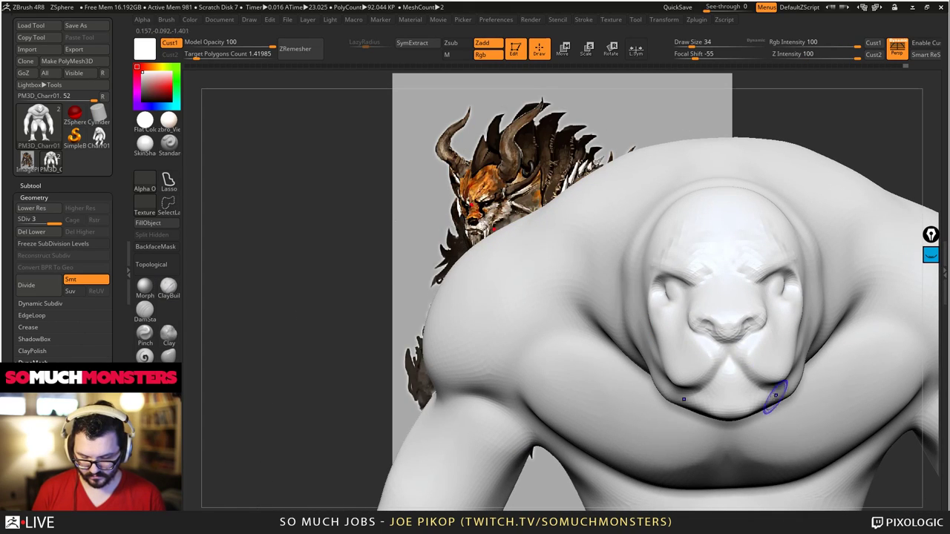
# - Compare the full figure with the concept, and push the sides of the waist inward with the Move brush at draw size 186
pyautogui.keyDown('ctrl'); pyautogui.moveTo(775, 395); pyautogui.dragTo(519, 316, button='right'); pyautogui.keyUp('ctrl')
pyautogui.moveTo(520, 315)
pyautogui.keyDown('ctrl'); pyautogui.mouseDown(button='right')
pyautogui.moveTo(542, 341)
pyautogui.moveTo(514, 356)
pyautogui.moveTo(557, 319)
pyautogui.moveTo(530, 297)
pyautogui.moveTo(556, 269)
pyautogui.moveTo(643, 272)
pyautogui.mouseUp(button='right'); pyautogui.keyUp('ctrl')
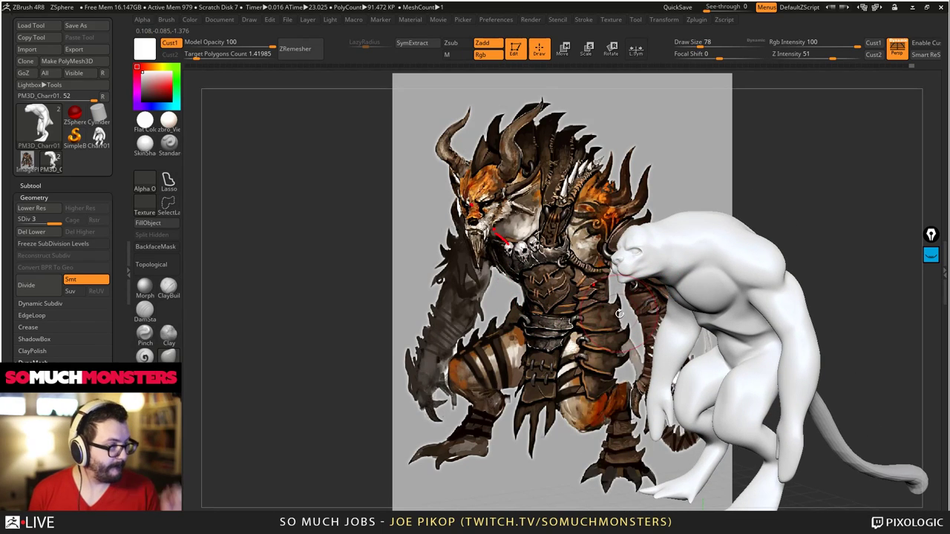
pyautogui.moveTo(608, 305)
pyautogui.mouseDown(button='right')
pyautogui.moveTo(621, 340)
pyautogui.moveTo(605, 280)
pyautogui.moveTo(609, 307)
pyautogui.moveTo(592, 296)
pyautogui.mouseUp(button='right')
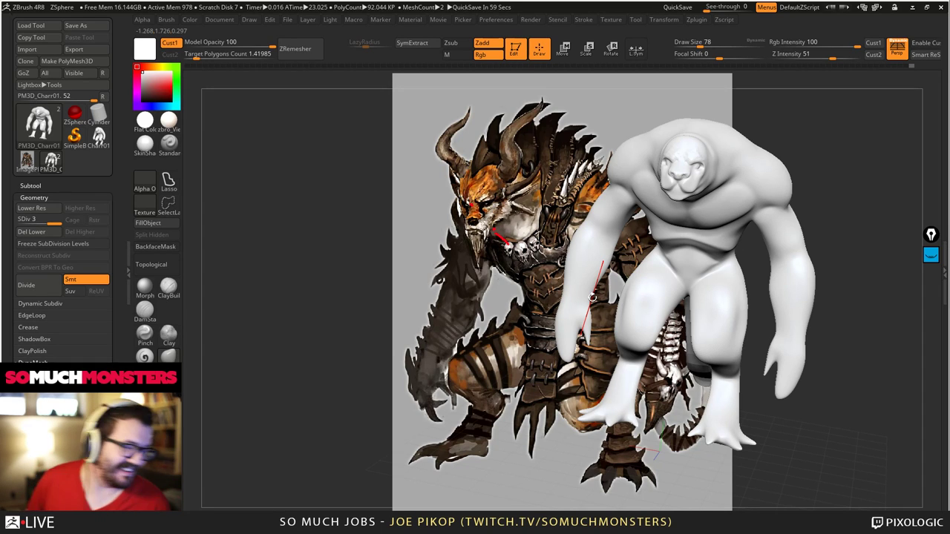
pyautogui.moveTo(592, 297); pyautogui.dragTo(558, 259, button='right')
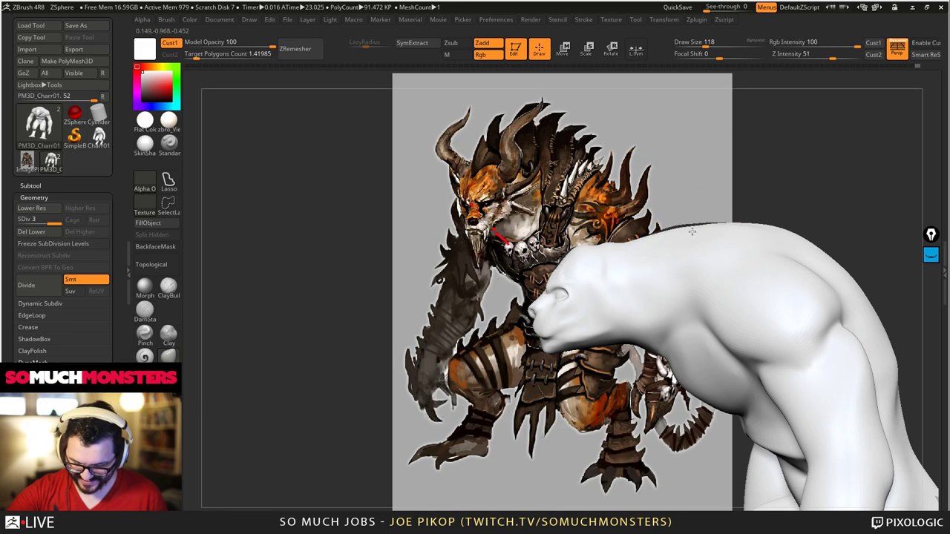
pyautogui.moveTo(692, 232); pyautogui.dragTo(453, 186, button='right')
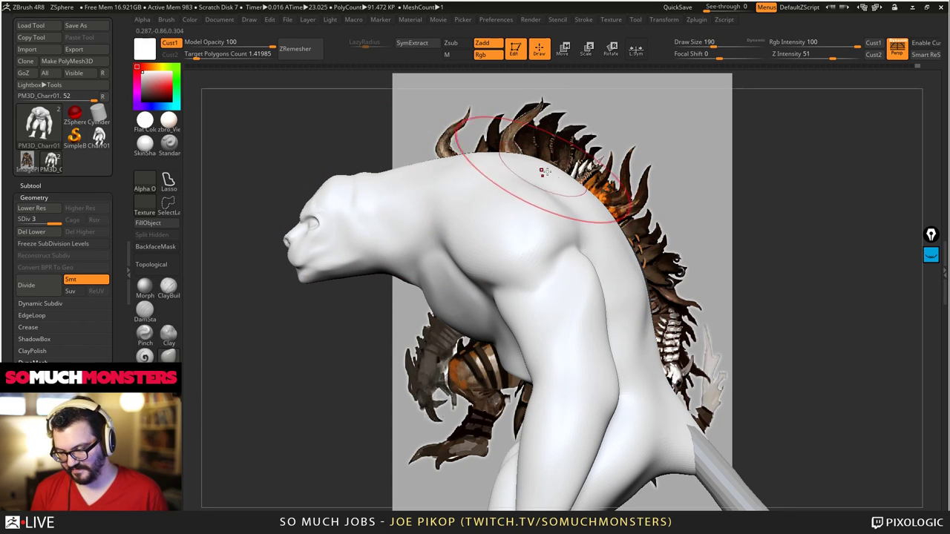
pyautogui.moveTo(646, 249)
pyautogui.mouseDown(button='right')
pyautogui.moveTo(599, 280)
pyautogui.moveTo(619, 223)
pyautogui.moveTo(584, 184)
pyautogui.moveTo(435, 144)
pyautogui.moveTo(541, 263)
pyautogui.moveTo(536, 365)
pyautogui.moveTo(564, 333)
pyautogui.mouseUp(button='right')
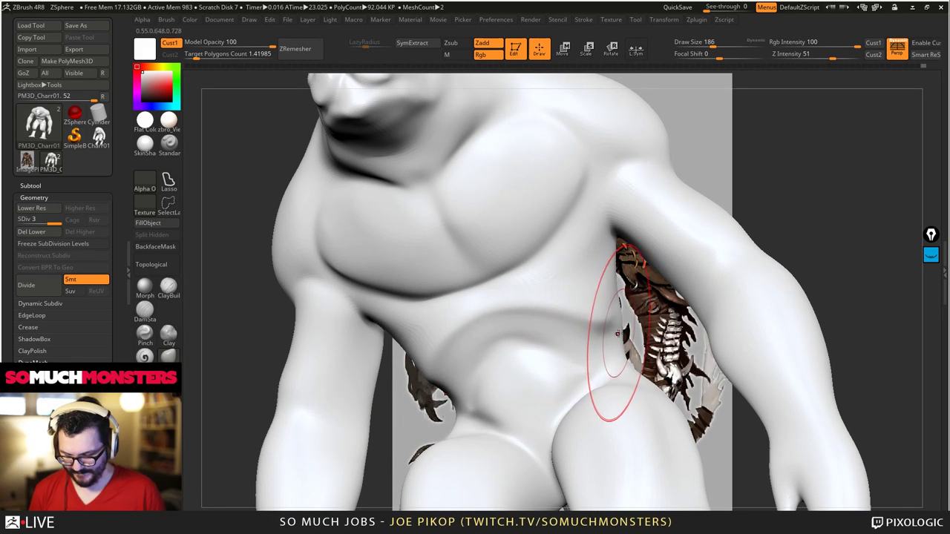
pyautogui.moveTo(619, 334); pyautogui.dragTo(616, 302)
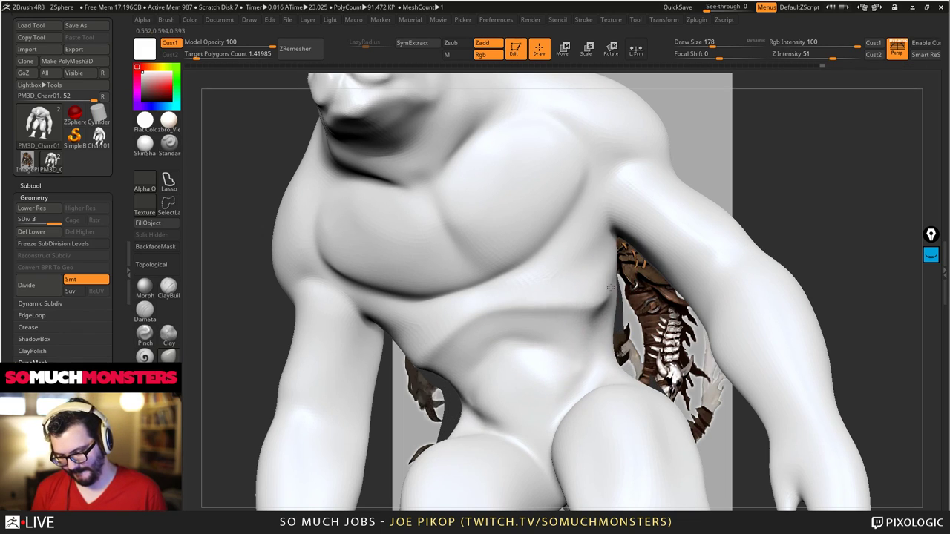
# - Return to subdivision level 1, smooth the side of the abdomen and nudge the shoulder area at draw size 126
pyautogui.press('f')
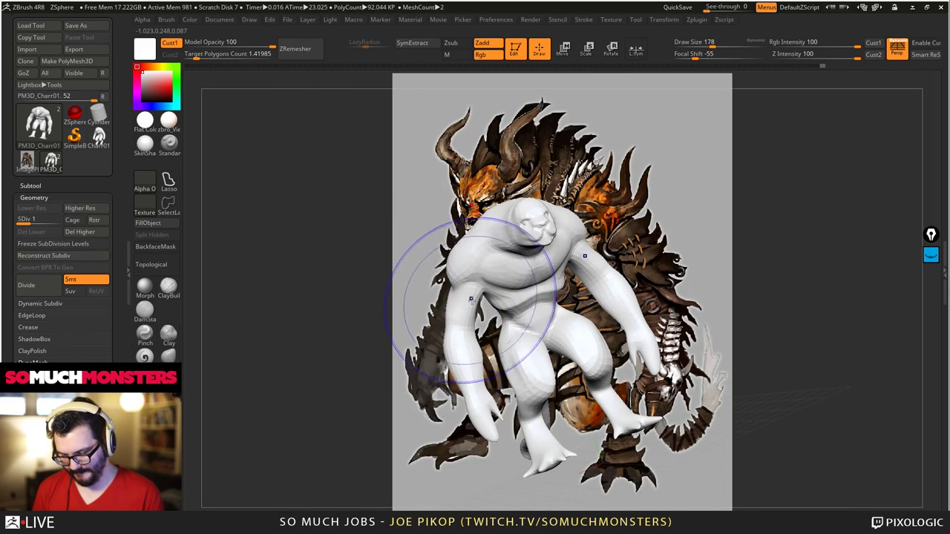
pyautogui.moveTo(471, 300); pyautogui.dragTo(445, 271, button='right')
pyautogui.press('space')
pyautogui.moveTo(484, 302); pyautogui.dragTo(479, 302)
pyautogui.keyDown('ctrl'); pyautogui.moveTo(475, 293); pyautogui.dragTo(475, 325, button='right'); pyautogui.keyUp('ctrl')
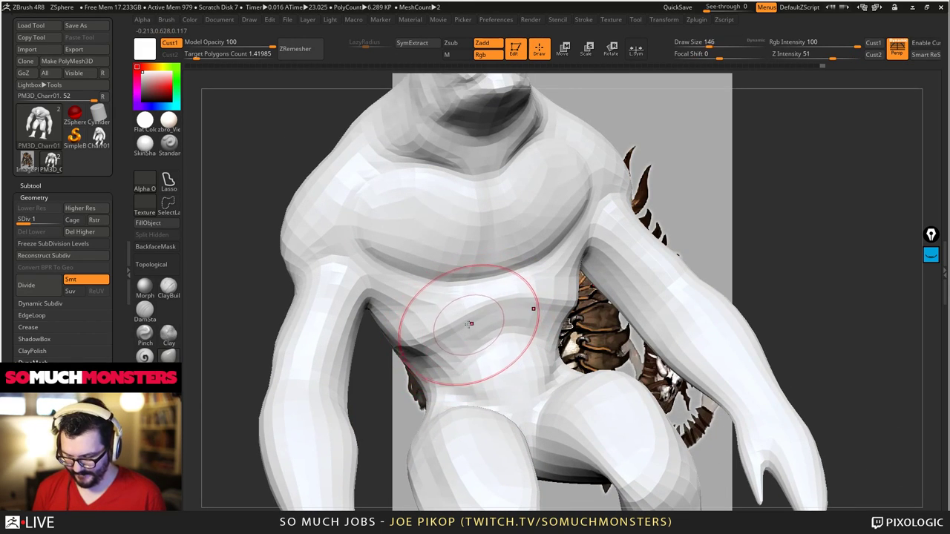
pyautogui.press('[')
pyautogui.press('[')
pyautogui.keyDown('shift'); pyautogui.moveTo(431, 338); pyautogui.dragTo(392, 359); pyautogui.keyUp('shift')
pyautogui.moveTo(392, 359)
pyautogui.mouseDown(button='right')
pyautogui.moveTo(404, 327)
pyautogui.moveTo(418, 334)
pyautogui.moveTo(455, 285)
pyautogui.moveTo(416, 275)
pyautogui.moveTo(386, 231)
pyautogui.mouseUp(button='right')
pyautogui.moveTo(386, 231)
pyautogui.mouseDown()
pyautogui.moveTo(398, 231)
pyautogui.moveTo(386, 227)
pyautogui.mouseUp()
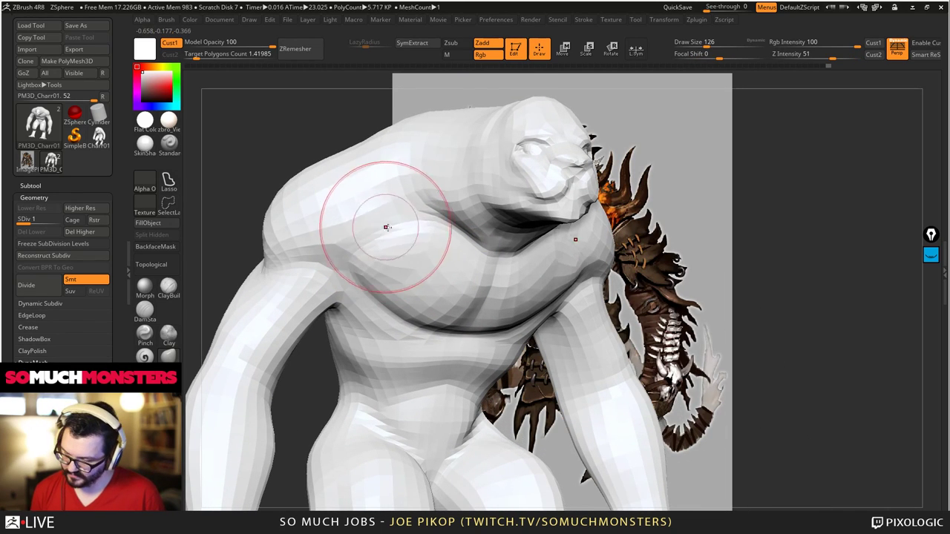
# - Widen the forearm and hand with the Move brush at draw size 126
pyautogui.moveTo(386, 227)
pyautogui.mouseDown(button='right')
pyautogui.moveTo(443, 219)
pyautogui.moveTo(506, 178)
pyautogui.moveTo(433, 188)
pyautogui.moveTo(513, 290)
pyautogui.moveTo(509, 263)
pyautogui.moveTo(446, 218)
pyautogui.moveTo(470, 265)
pyautogui.moveTo(465, 247)
pyautogui.moveTo(601, 329)
pyautogui.moveTo(595, 348)
pyautogui.moveTo(519, 317)
pyautogui.mouseUp(button='right')
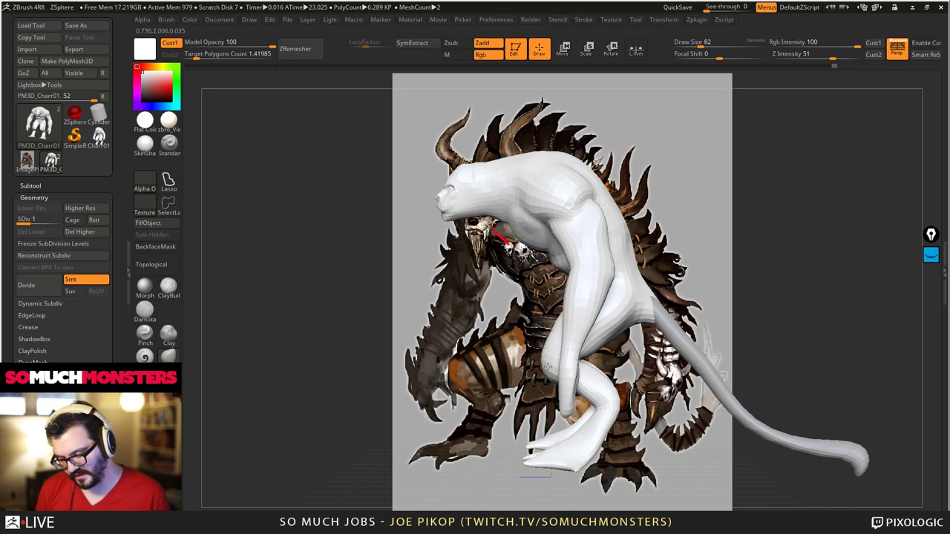
pyautogui.moveTo(619, 319)
pyautogui.mouseDown(button='right')
pyautogui.moveTo(598, 296)
pyautogui.moveTo(585, 337)
pyautogui.moveTo(664, 279)
pyautogui.moveTo(579, 283)
pyautogui.moveTo(611, 243)
pyautogui.moveTo(610, 202)
pyautogui.moveTo(583, 148)
pyautogui.moveTo(534, 186)
pyautogui.moveTo(505, 230)
pyautogui.moveTo(646, 278)
pyautogui.mouseUp(button='right')
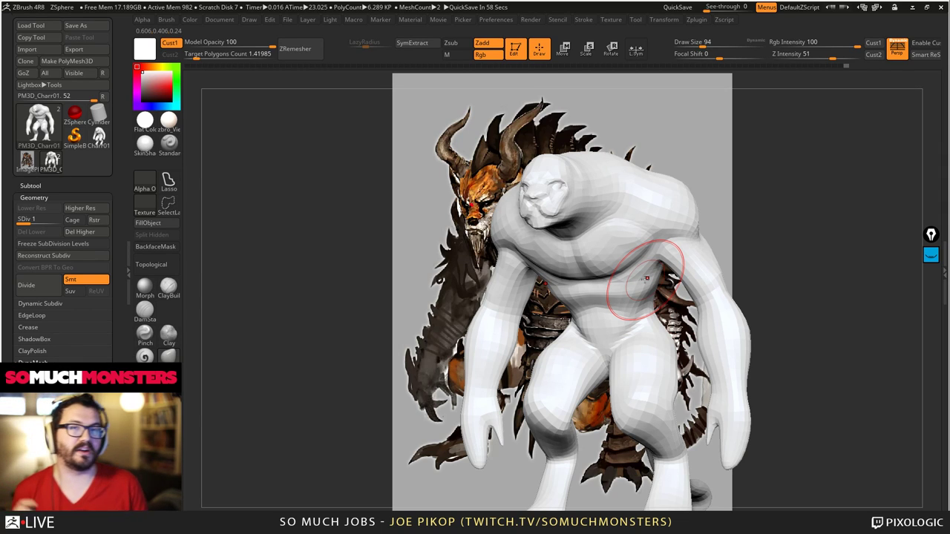
pyautogui.moveTo(647, 279)
pyautogui.mouseDown(button='right')
pyautogui.moveTo(578, 245)
pyautogui.moveTo(636, 297)
pyautogui.moveTo(602, 282)
pyautogui.moveTo(617, 285)
pyautogui.moveTo(658, 262)
pyautogui.moveTo(670, 296)
pyautogui.moveTo(710, 318)
pyautogui.moveTo(616, 116)
pyautogui.moveTo(630, 193)
pyautogui.moveTo(633, 321)
pyautogui.mouseUp(button='right')
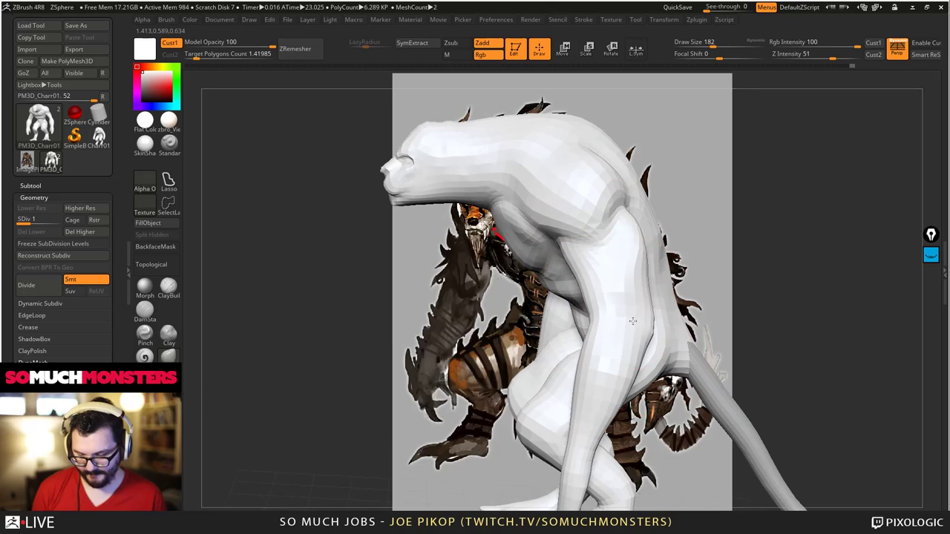
pyautogui.press('[')
pyautogui.press('[')
pyautogui.press('[')
pyautogui.press('[')
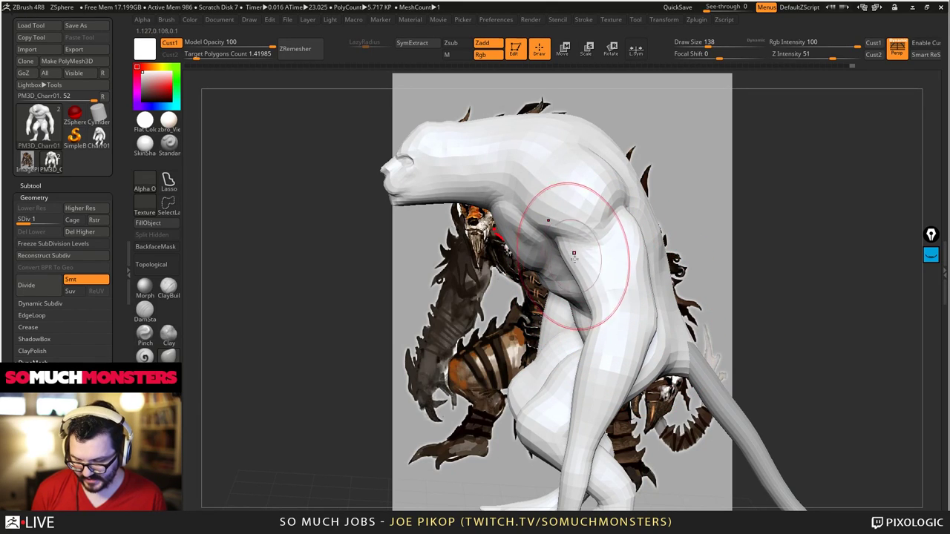
pyautogui.moveTo(605, 309)
pyautogui.mouseDown(button='right')
pyautogui.moveTo(616, 346)
pyautogui.moveTo(594, 382)
pyautogui.moveTo(604, 329)
pyautogui.moveTo(519, 281)
pyautogui.moveTo(577, 327)
pyautogui.mouseUp(button='right')
pyautogui.moveTo(603, 375); pyautogui.dragTo(616, 383)
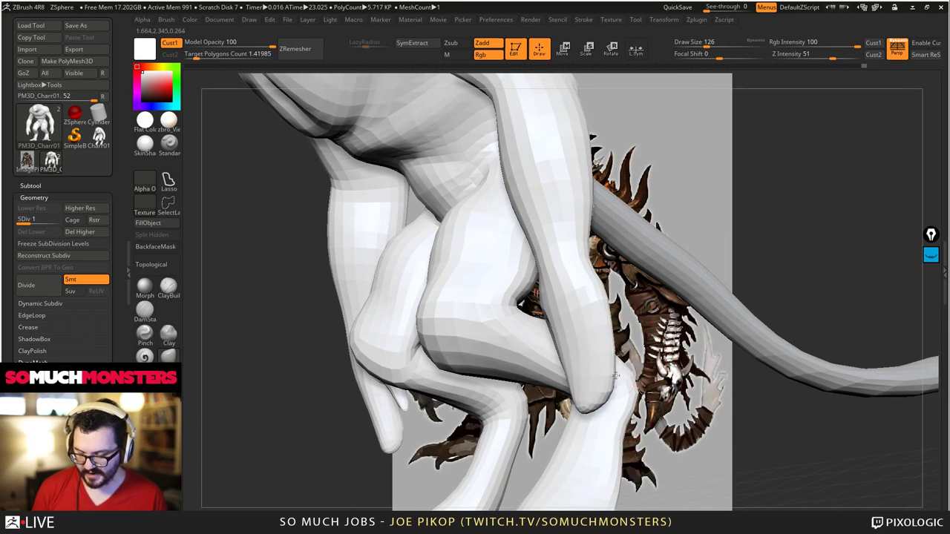
pyautogui.moveTo(559, 315); pyautogui.dragTo(540, 302)
pyautogui.moveTo(616, 371); pyautogui.dragTo(624, 394)
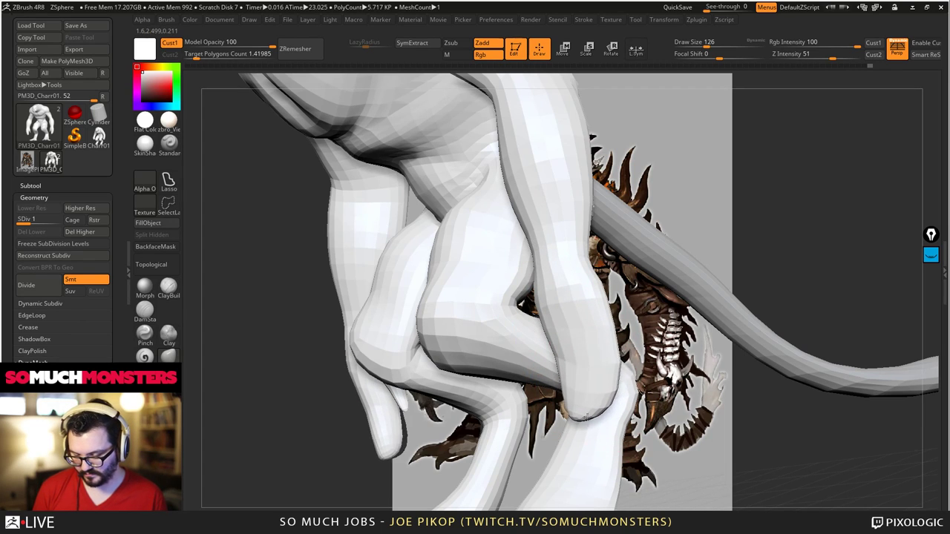
pyautogui.moveTo(593, 356); pyautogui.dragTo(616, 371)
# - Refine the shape of the hand and fingers from several angles with the Move brush
pyautogui.moveTo(475, 297)
pyautogui.mouseDown(button='right')
pyautogui.moveTo(549, 296)
pyautogui.moveTo(487, 242)
pyautogui.moveTo(531, 248)
pyautogui.moveTo(573, 378)
pyautogui.mouseUp(button='right')
pyautogui.moveTo(560, 382)
pyautogui.mouseDown()
pyautogui.moveTo(564, 427)
pyautogui.moveTo(594, 477)
pyautogui.mouseUp()
pyautogui.moveTo(560, 423)
pyautogui.mouseDown()
pyautogui.moveTo(555, 379)
pyautogui.moveTo(566, 439)
pyautogui.mouseUp()
pyautogui.moveTo(567, 439)
pyautogui.mouseDown(button='right')
pyautogui.moveTo(564, 359)
pyautogui.moveTo(482, 334)
pyautogui.moveTo(541, 191)
pyautogui.moveTo(537, 257)
pyautogui.mouseUp(button='right')
pyautogui.moveTo(537, 256)
pyautogui.mouseDown()
pyautogui.moveTo(481, 274)
pyautogui.moveTo(535, 207)
pyautogui.mouseUp()
# - Add volume to the hand with ClayBuildup at draw size 122
pyautogui.moveTo(535, 206)
pyautogui.mouseDown(button='right')
pyautogui.moveTo(541, 256)
pyautogui.moveTo(513, 233)
pyautogui.moveTo(426, 259)
pyautogui.mouseUp(button='right')
pyautogui.click(169, 288)
pyautogui.moveTo(420, 253); pyautogui.dragTo(431, 297)
pyautogui.moveTo(430, 264)
pyautogui.mouseDown(button='right')
pyautogui.moveTo(427, 342)
pyautogui.moveTo(420, 296)
pyautogui.moveTo(371, 305)
pyautogui.moveTo(501, 211)
pyautogui.moveTo(559, 311)
pyautogui.mouseUp(button='right')
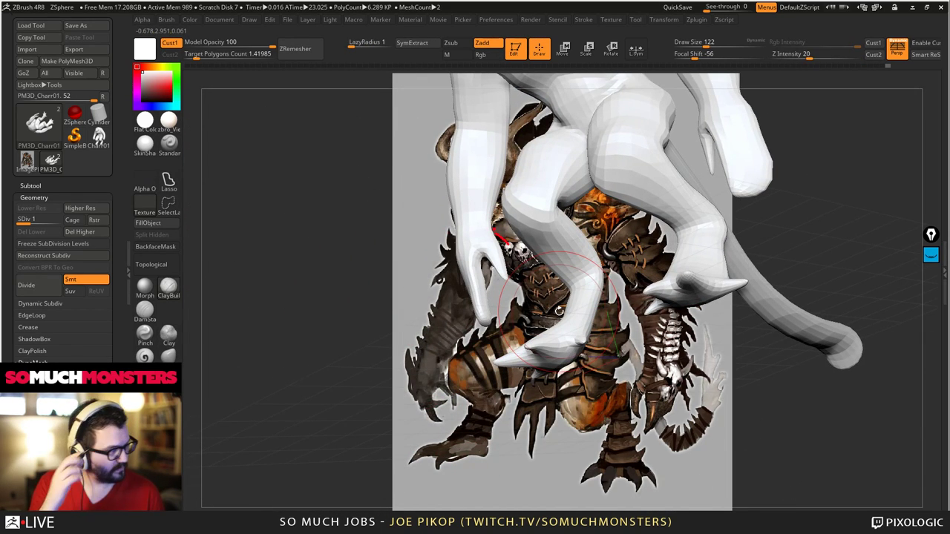
pyautogui.moveTo(558, 310)
pyautogui.mouseDown()
pyautogui.moveTo(611, 295)
pyautogui.moveTo(662, 313)
pyautogui.moveTo(709, 299)
pyautogui.moveTo(714, 279)
pyautogui.moveTo(739, 273)
pyautogui.moveTo(687, 256)
pyautogui.moveTo(683, 236)
pyautogui.moveTo(636, 239)
pyautogui.mouseUp()
# - Switch back to the Move brush and reshape the armpit and upper arm from the front and side
pyautogui.click(169, 356)
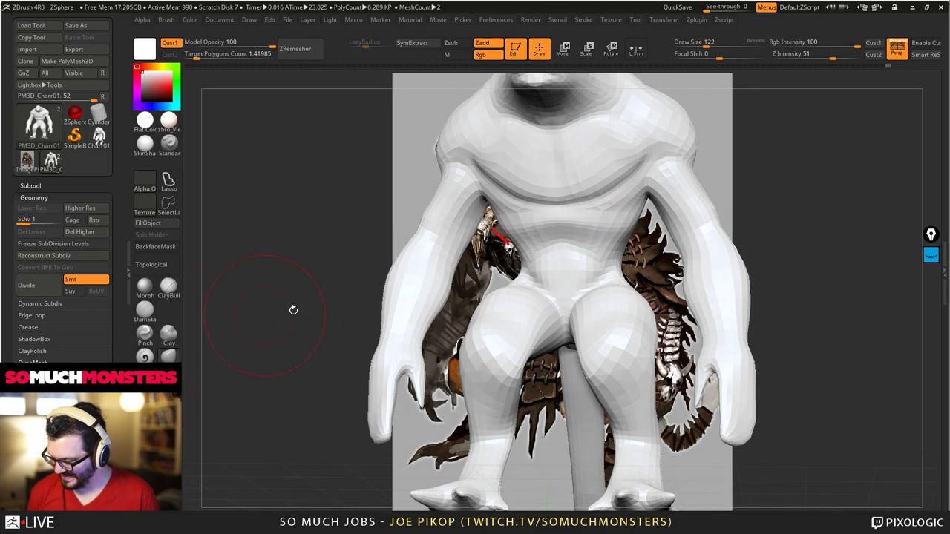
pyautogui.moveTo(750, 223)
pyautogui.mouseDown()
pyautogui.moveTo(665, 216)
pyautogui.moveTo(713, 212)
pyautogui.moveTo(670, 232)
pyautogui.mouseUp()
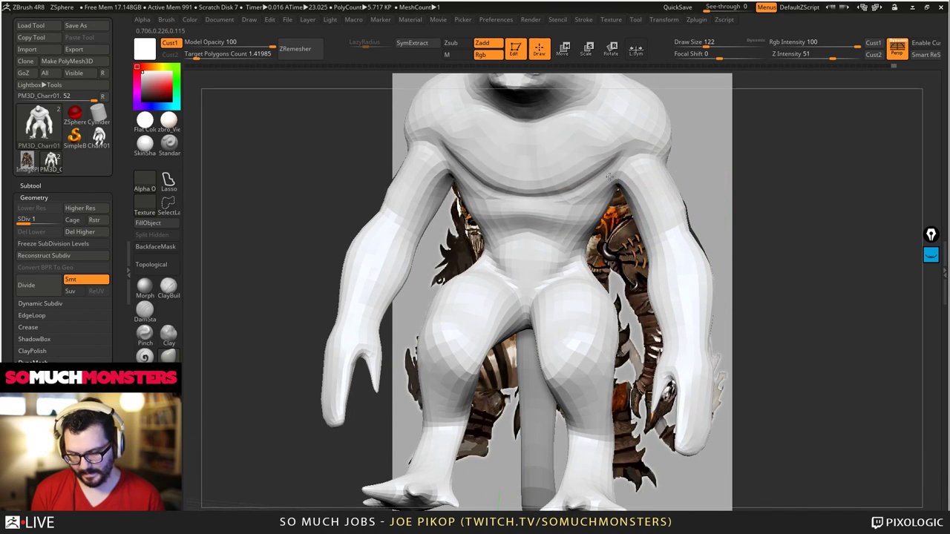
pyautogui.moveTo(608, 176); pyautogui.dragTo(644, 196)
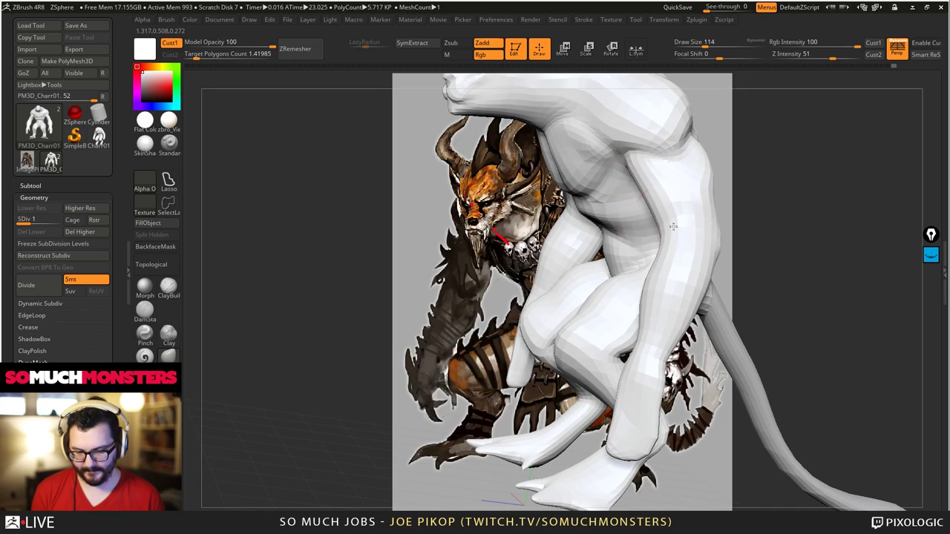
pyautogui.keyDown('alt'); pyautogui.moveTo(660, 207); pyautogui.dragTo(584, 333, button='right'); pyautogui.keyUp('alt')
pyautogui.moveTo(584, 331); pyautogui.dragTo(596, 202)
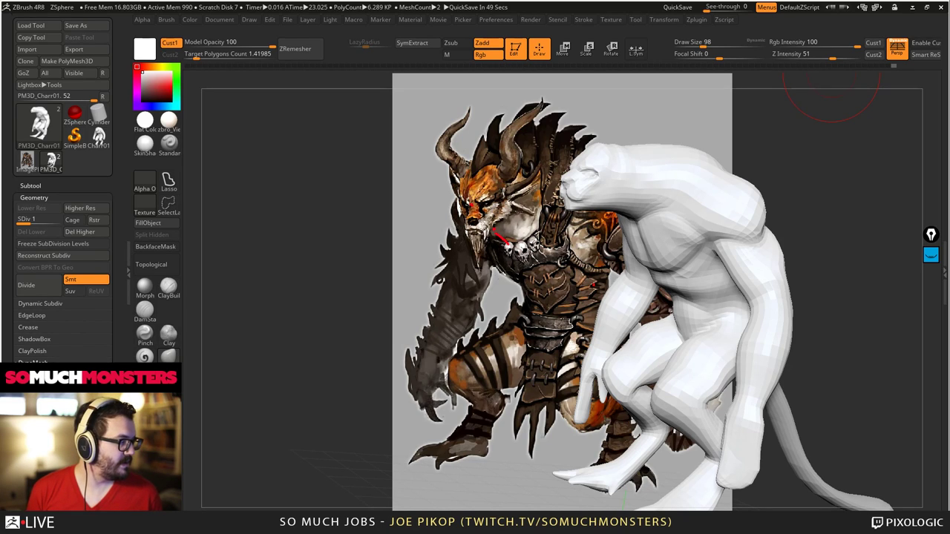
# - Reshape the head, jaw and neck at the lowest subdivision level with the Move brush at a draw size around 100
pyautogui.keyDown('ctrl'); pyautogui.moveTo(619, 267); pyautogui.dragTo(657, 221, button='right'); pyautogui.keyUp('ctrl')
pyautogui.moveTo(589, 239); pyautogui.dragTo(598, 296, button='right')
pyautogui.keyDown('alt'); pyautogui.moveTo(551, 221); pyautogui.dragTo(585, 272, button='right'); pyautogui.keyUp('alt')
pyautogui.keyDown('alt'); pyautogui.moveTo(548, 211); pyautogui.dragTo(629, 291, button='right'); pyautogui.keyUp('alt')
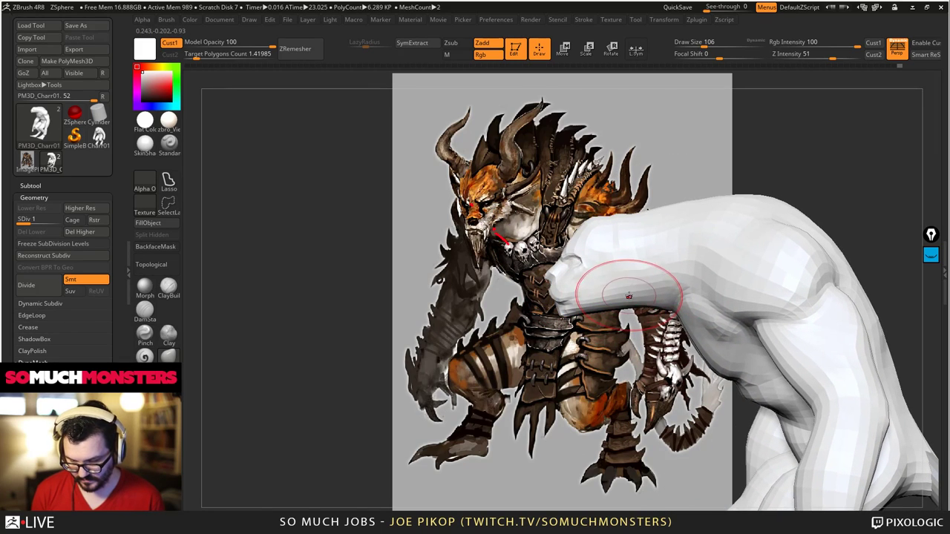
pyautogui.moveTo(423, 262); pyautogui.dragTo(468, 261, button='right')
pyautogui.moveTo(504, 239); pyautogui.dragTo(617, 312)
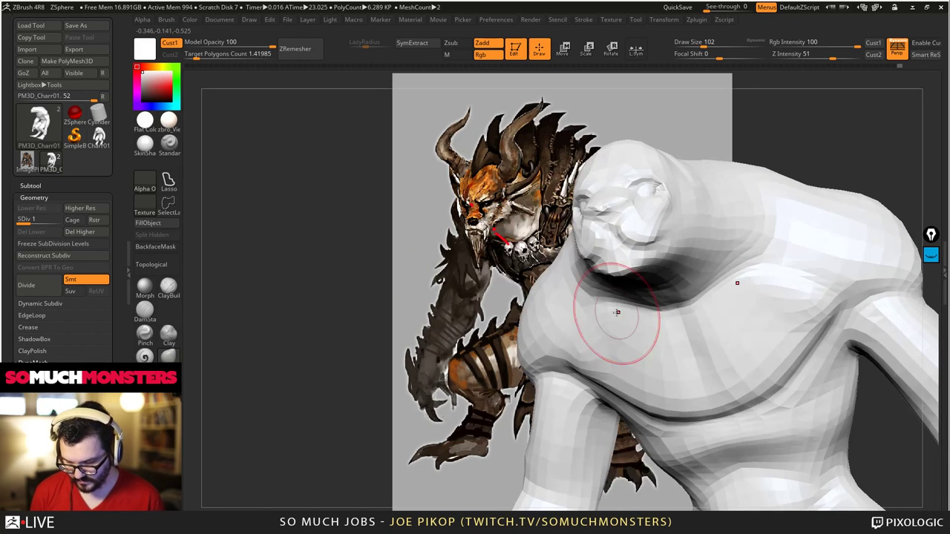
pyautogui.moveTo(677, 253); pyautogui.dragTo(693, 259)
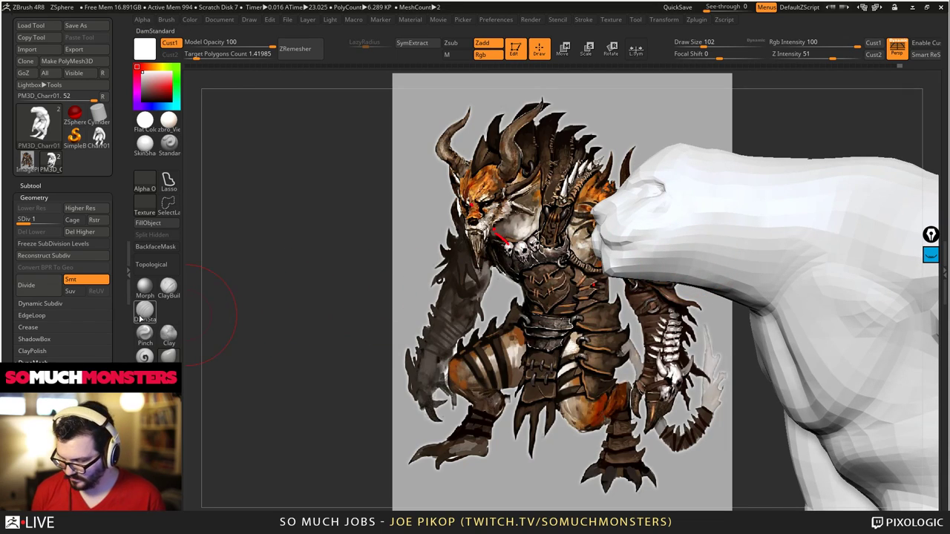
# - Build up the cheek and jaw behind the eye with ClayBuildup at subdivision level 2 and draw size 34, and smooth the area
pyautogui.click(168, 288)
pyautogui.moveTo(654, 253)
pyautogui.mouseDown(button='right')
pyautogui.moveTo(661, 223)
pyautogui.moveTo(646, 237)
pyautogui.moveTo(657, 216)
pyautogui.mouseUp(button='right')
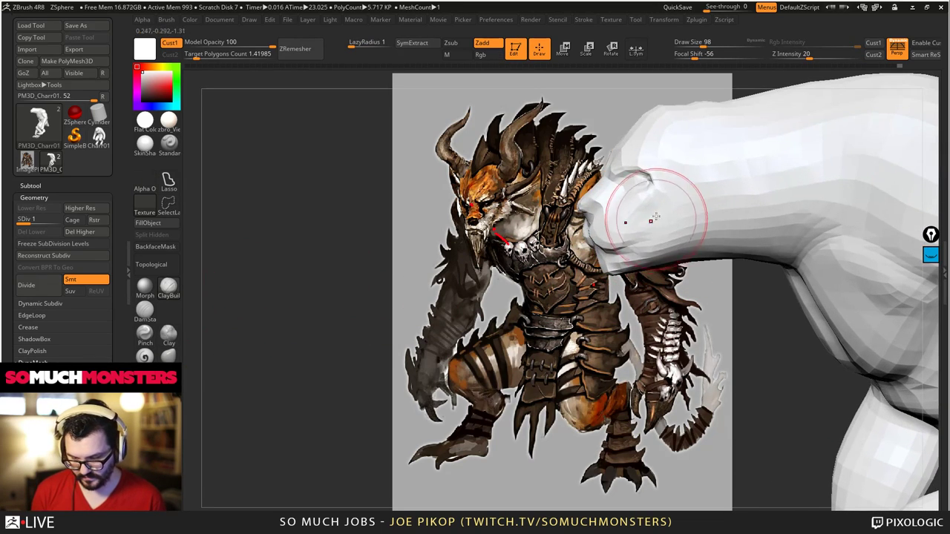
pyautogui.press('d')
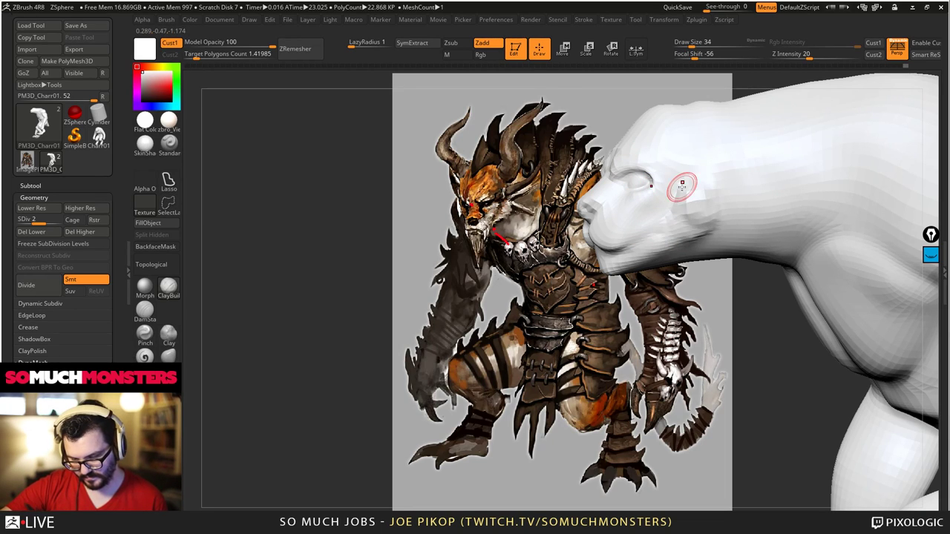
pyautogui.moveTo(650, 189); pyautogui.dragTo(681, 225, button='right')
pyautogui.keyDown('shift'); pyautogui.moveTo(677, 175); pyautogui.dragTo(692, 199); pyautogui.keyUp('shift')
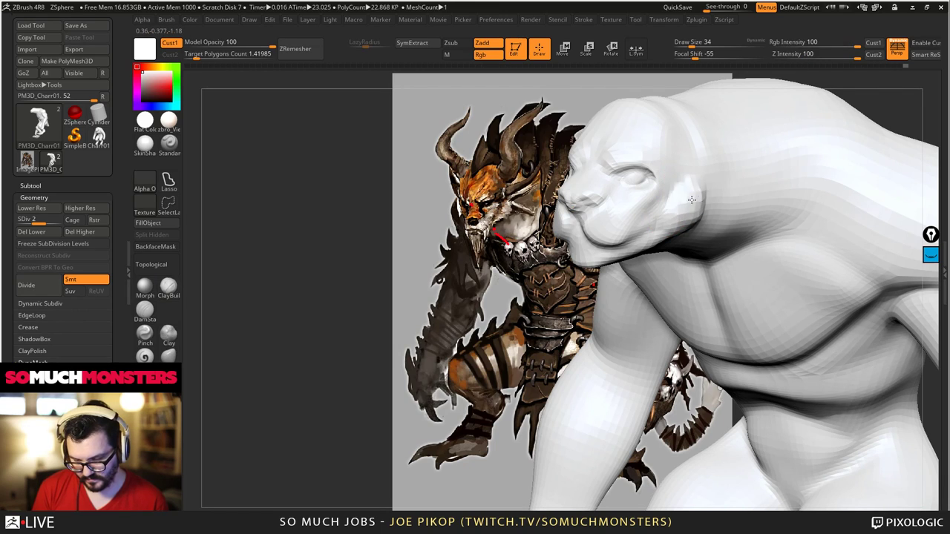
# - Mask patches for the horn bases on the side and crown of the head at draw size 22
pyautogui.moveTo(684, 199)
pyautogui.mouseDown(button='right')
pyautogui.moveTo(672, 195)
pyautogui.moveTo(717, 257)
pyautogui.moveTo(721, 281)
pyautogui.mouseUp(button='right')
pyautogui.moveTo(720, 281); pyautogui.dragTo(729, 216)
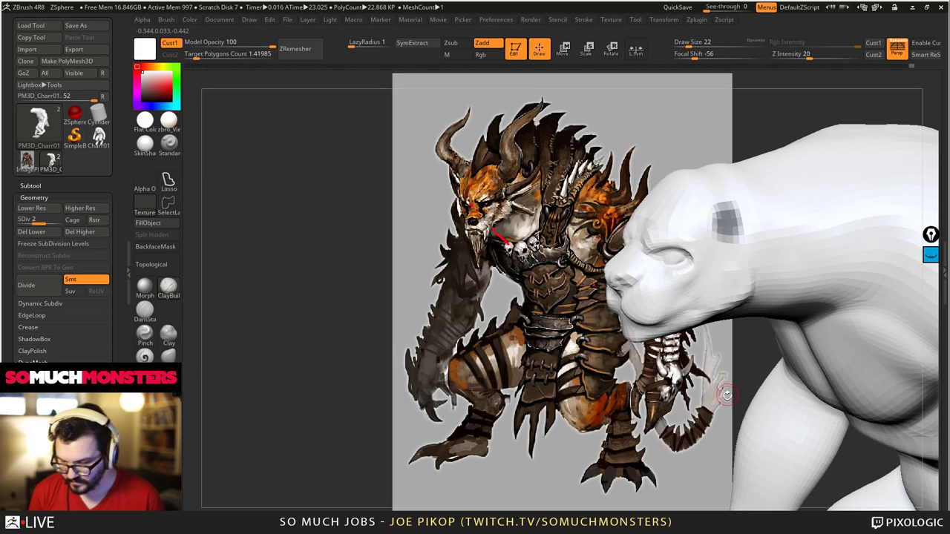
pyautogui.moveTo(694, 178); pyautogui.dragTo(703, 212, button='right')
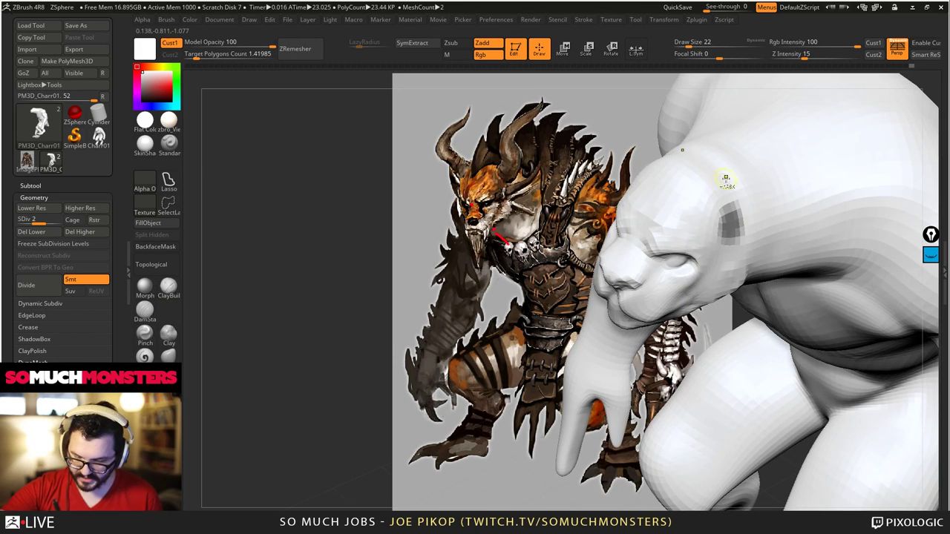
pyautogui.moveTo(724, 181)
pyautogui.keyDown('ctrl'); pyautogui.mouseDown()
pyautogui.moveTo(708, 171)
pyautogui.moveTo(731, 160)
pyautogui.mouseUp(); pyautogui.keyUp('ctrl')
pyautogui.moveTo(732, 160)
pyautogui.keyDown('ctrl'); pyautogui.mouseDown(button='right')
pyautogui.moveTo(441, 119)
pyautogui.moveTo(409, 171)
pyautogui.mouseUp(button='right'); pyautogui.keyUp('ctrl')
pyautogui.click(413, 42)
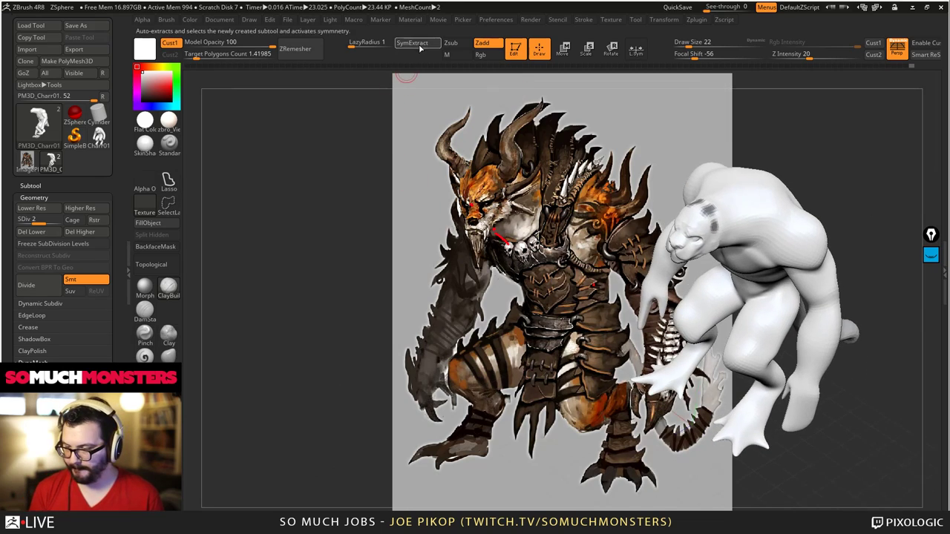
pyautogui.moveTo(666, 232); pyautogui.dragTo(637, 224)
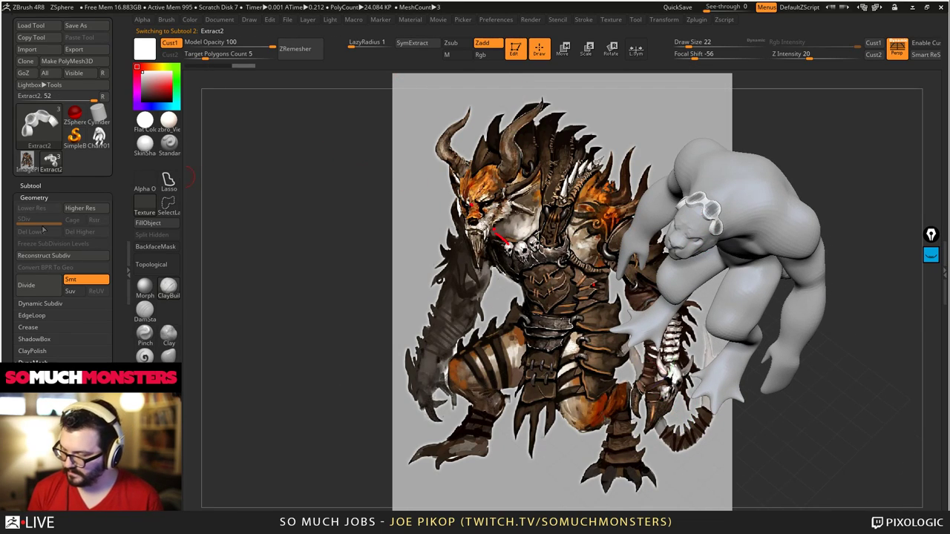
pyautogui.click(32, 186)
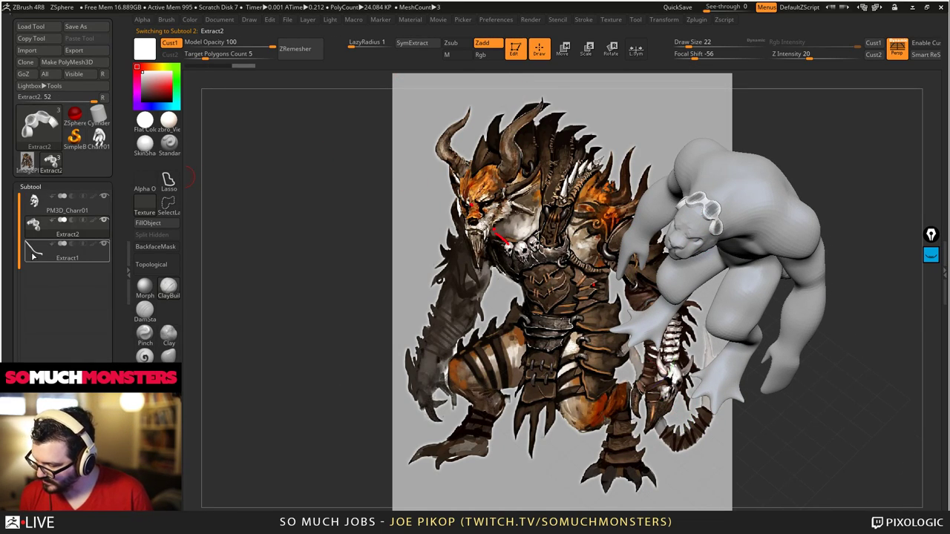
pyautogui.moveTo(37, 254)
pyautogui.moveTo(92, 231)
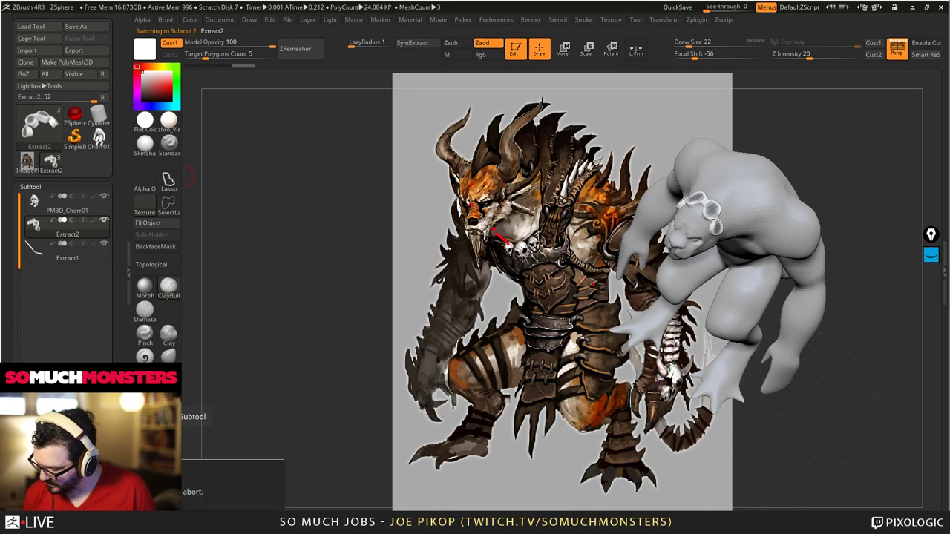
pyautogui.press('Return')
# - Select the body subtool PM3D_Charr01 and refine the masks on the head into clearly separated patches
pyautogui.moveTo(660, 192); pyautogui.dragTo(628, 276, button='right')
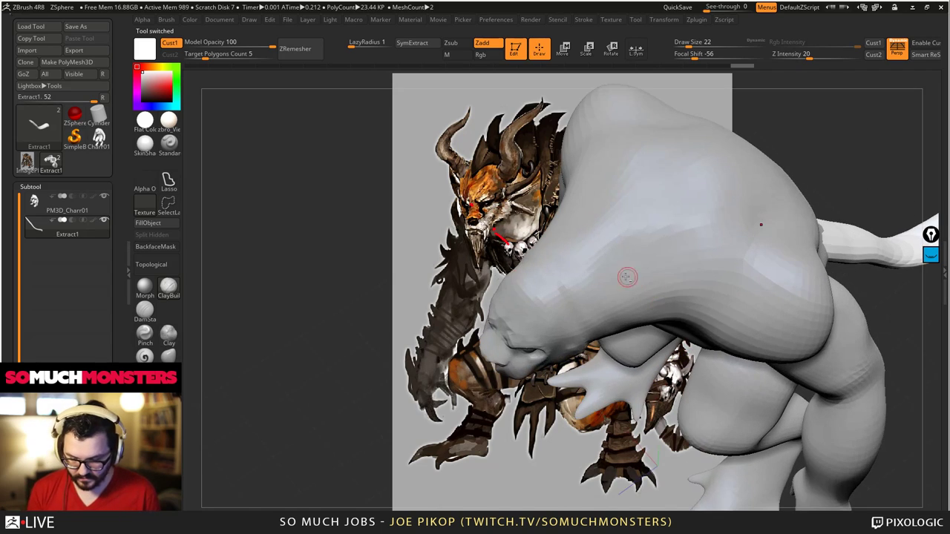
pyautogui.keyDown('alt'); pyautogui.click(634, 277); pyautogui.keyUp('alt')
pyautogui.moveTo(634, 276); pyautogui.dragTo(582, 242)
pyautogui.keyDown('ctrl'); pyautogui.moveTo(581, 243); pyautogui.dragTo(598, 256, button='right'); pyautogui.keyUp('ctrl')
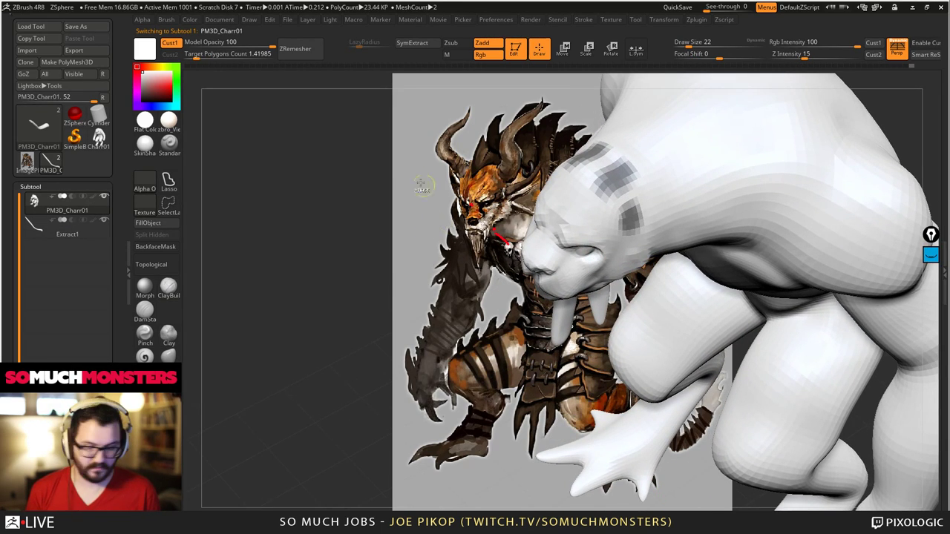
pyautogui.moveTo(420, 185); pyautogui.dragTo(634, 215)
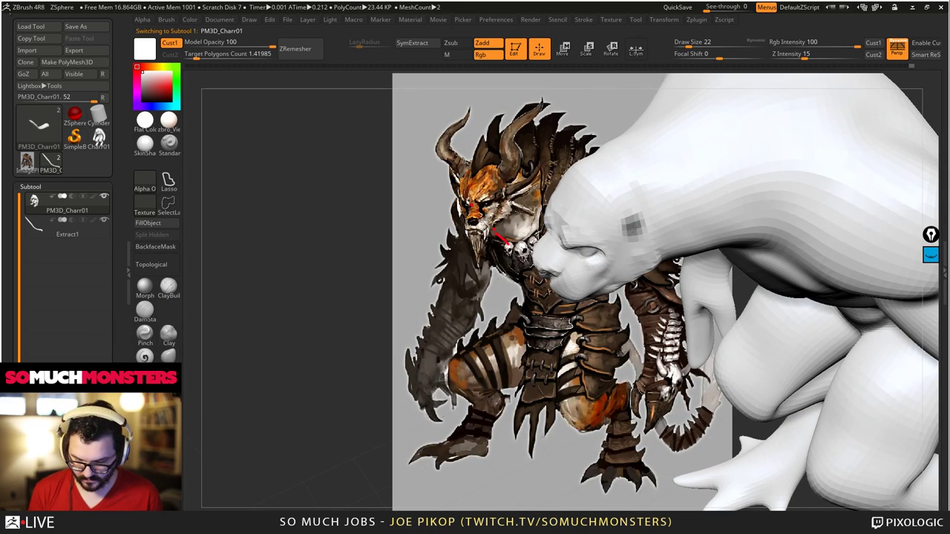
pyautogui.moveTo(371, 190)
pyautogui.keyDown('alt'); pyautogui.mouseDown()
pyautogui.moveTo(305, 191)
pyautogui.moveTo(373, 133)
pyautogui.mouseUp(); pyautogui.keyUp('alt')
# - Extract the separated head masks as a new symmetrical subtool with SymExtract
pyautogui.click(404, 43)
pyautogui.moveTo(564, 215); pyautogui.dragTo(549, 241, button='right')
pyautogui.moveTo(549, 241); pyautogui.dragTo(361, 280)
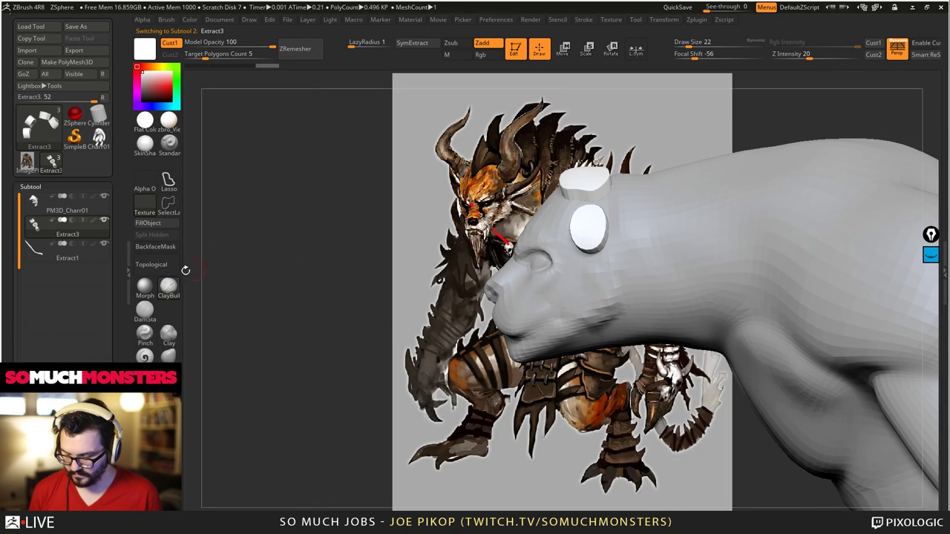
# - Isolate the extracted horn base pieces by hiding the other subtools, and turn on Lasso selection for working on them
pyautogui.moveTo(248, 302); pyautogui.dragTo(503, 276)
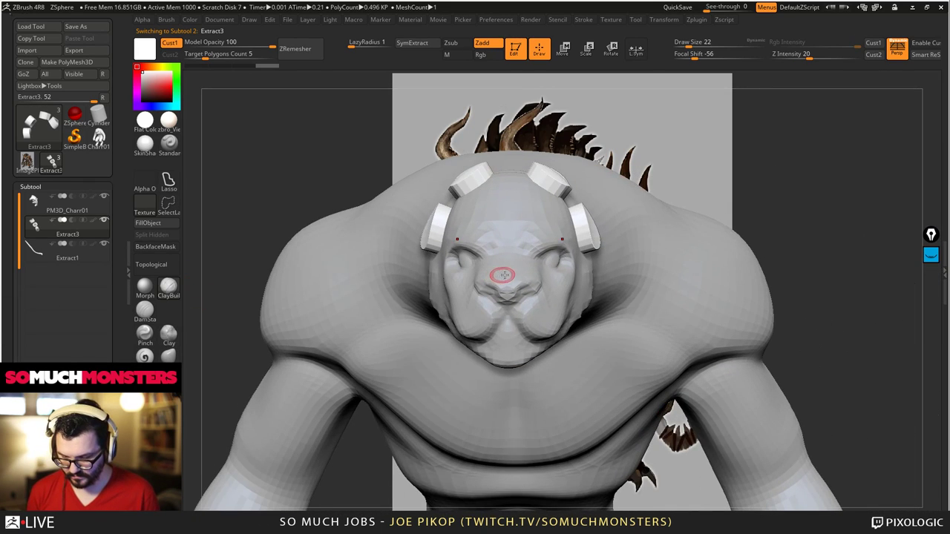
pyautogui.click(103, 221)
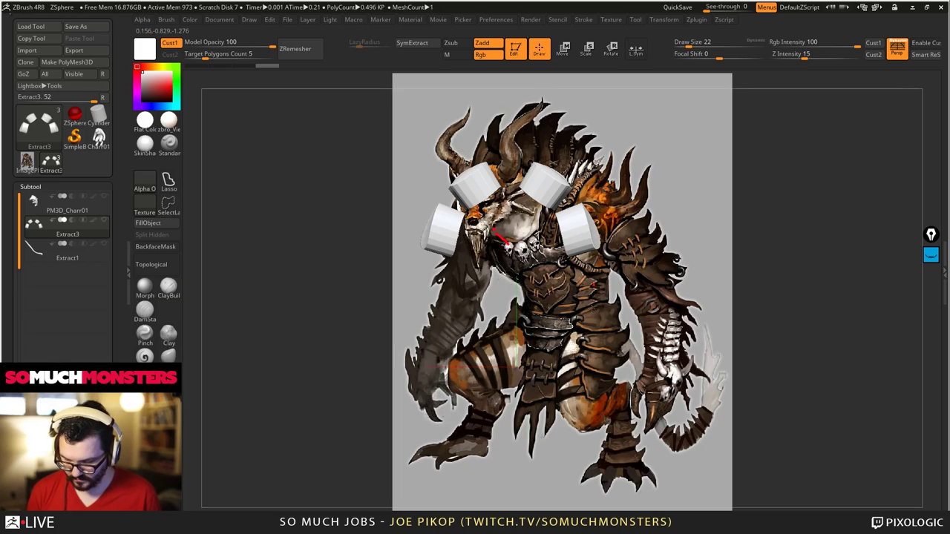
pyautogui.click(166, 182)
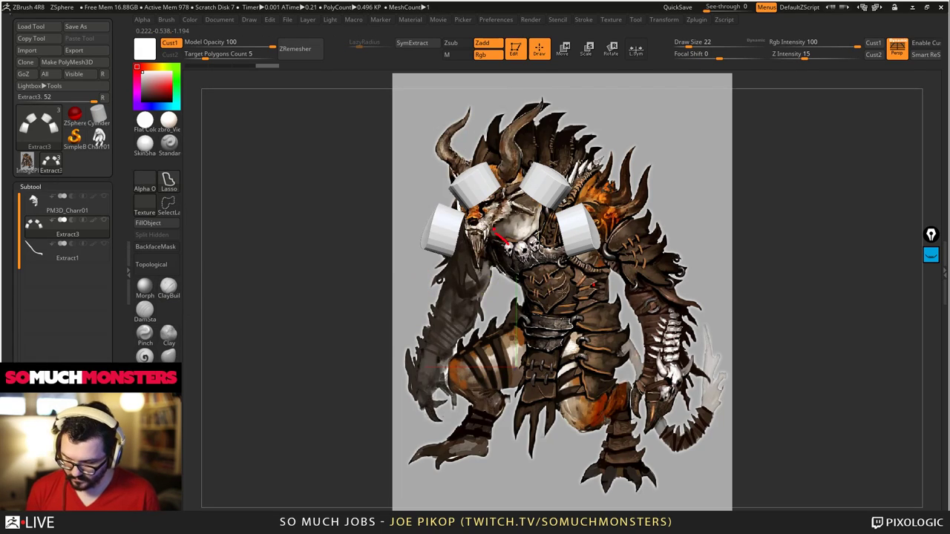
pyautogui.moveTo(573, 274)
pyautogui.keyDown('ctrl'); pyautogui.mouseDown()
pyautogui.moveTo(564, 212)
pyautogui.moveTo(512, 182)
pyautogui.moveTo(466, 189)
pyautogui.moveTo(441, 256)
pyautogui.moveTo(504, 319)
pyautogui.moveTo(520, 350)
pyautogui.mouseUp(); pyautogui.keyUp('ctrl')
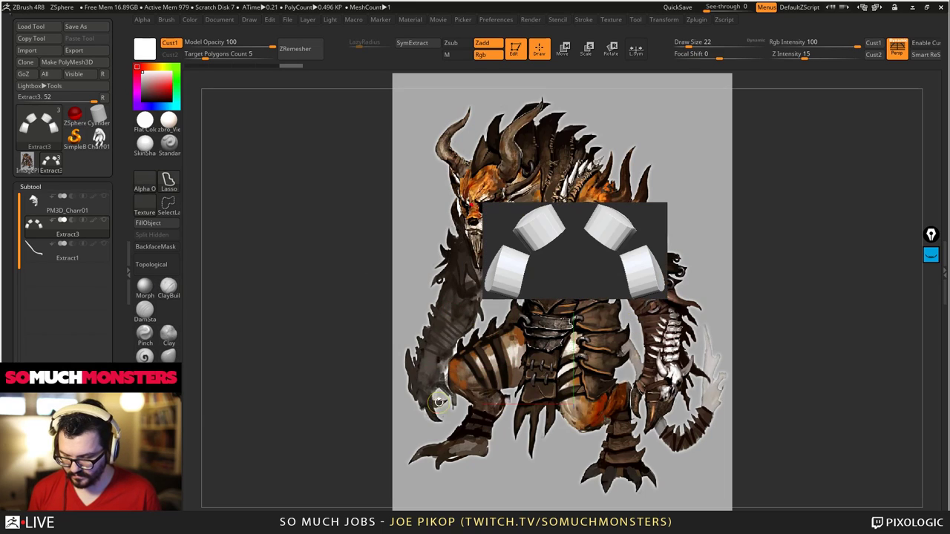
# - Convert the four extracted head pieces into a DynaMesh at resolution 128 and soften their blocky forms
pyautogui.moveTo(119, 327); pyautogui.dragTo(119, 202)
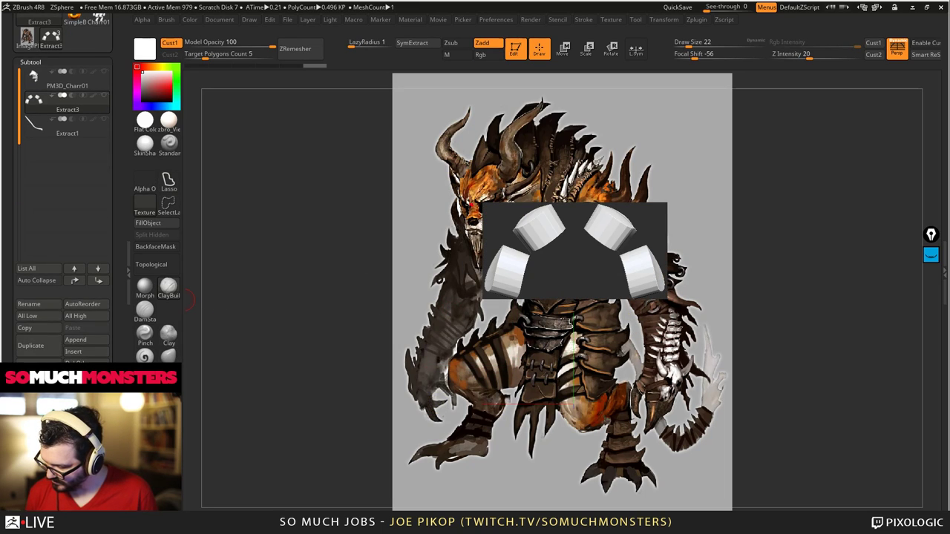
pyautogui.scroll(-5, 20, 193)
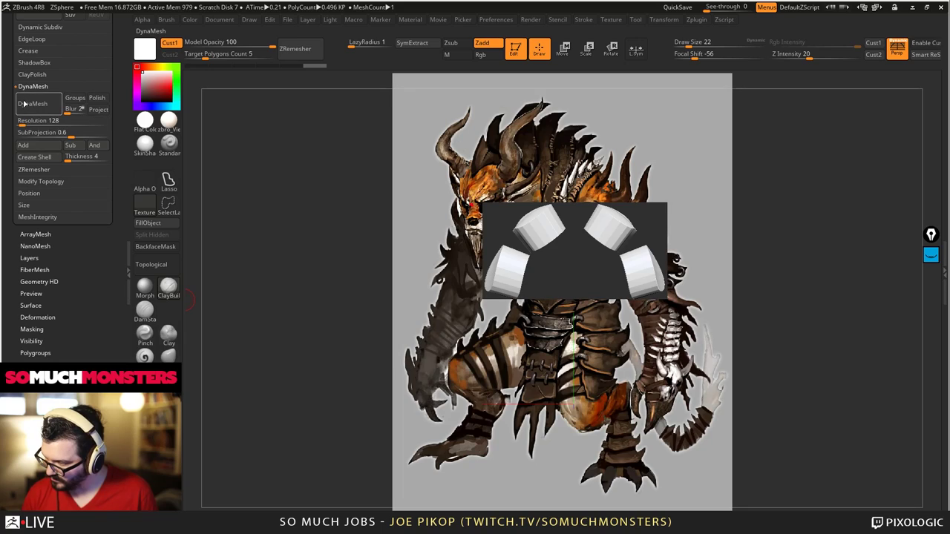
pyautogui.click(24, 104)
pyautogui.press('ctrl')
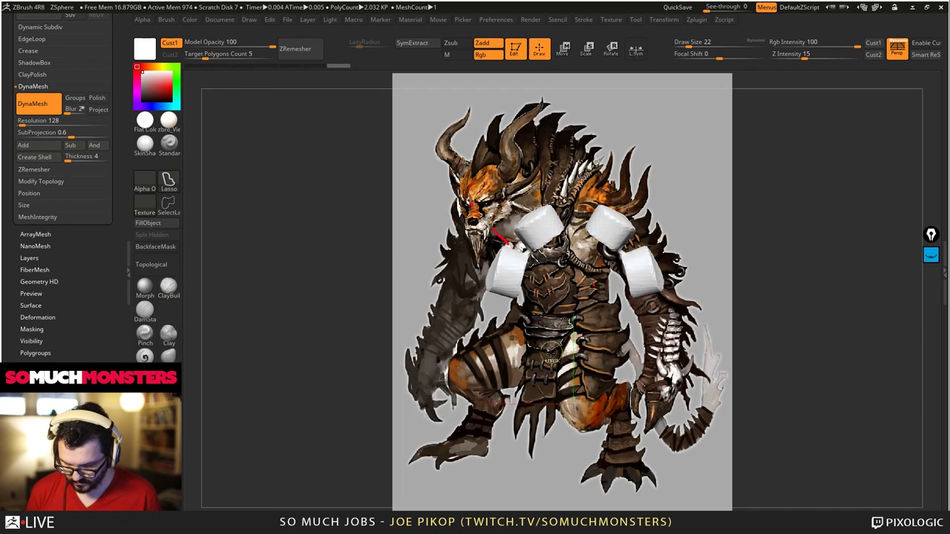
pyautogui.moveTo(522, 259)
pyautogui.keyDown('ctrl'); pyautogui.mouseDown()
pyautogui.moveTo(536, 227)
pyautogui.moveTo(580, 220)
pyautogui.moveTo(635, 262)
pyautogui.moveTo(624, 349)
pyautogui.mouseUp(); pyautogui.keyUp('ctrl')
pyautogui.moveTo(583, 295)
pyautogui.mouseDown()
pyautogui.moveTo(602, 297)
pyautogui.moveTo(557, 291)
pyautogui.moveTo(502, 266)
pyautogui.mouseUp()
pyautogui.hotkey('ctrl', 'z')
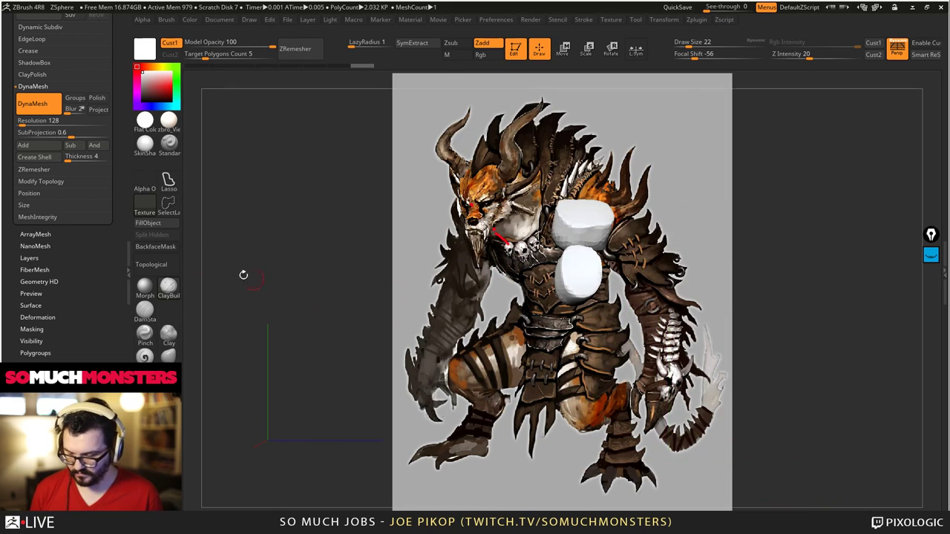
# - Make the hidden creature body visible again alongside the extracted head pieces
pyautogui.moveTo(5, 134); pyautogui.dragTo(4, 419)
pyautogui.click(31, 195)
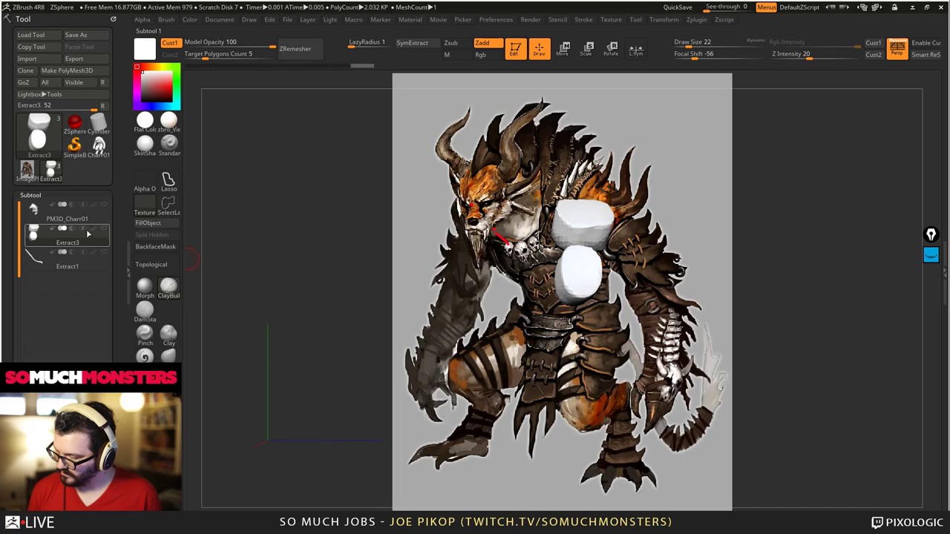
pyautogui.keyDown('shift'); pyautogui.click(103, 228); pyautogui.keyUp('shift')
pyautogui.click(167, 357)
pyautogui.click(167, 360)
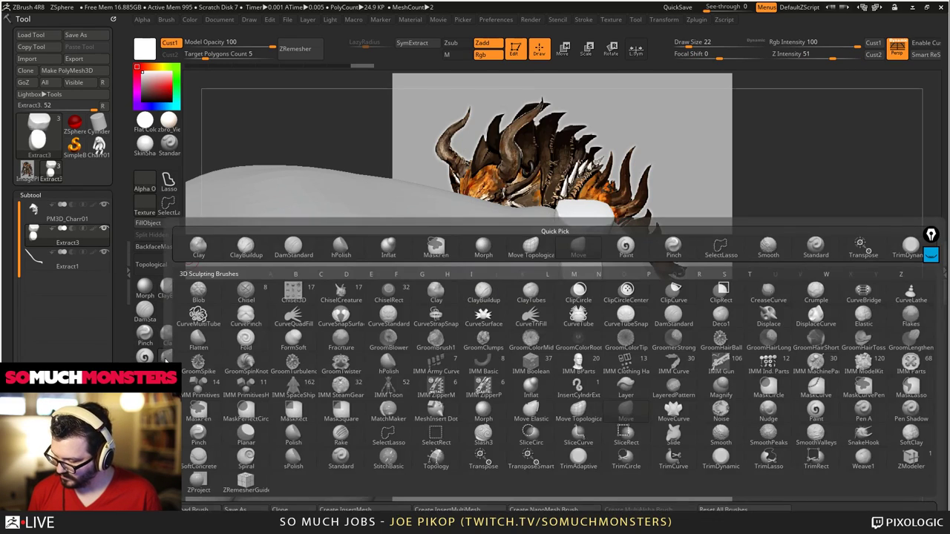
pyautogui.press('m')
pyautogui.press('t')
pyautogui.press('b')
pyautogui.press('h')
pyautogui.press('p')
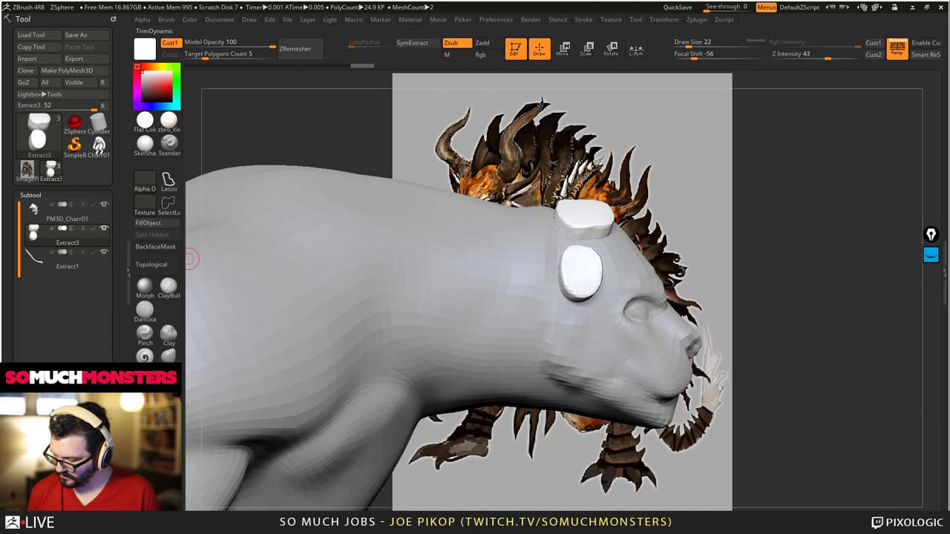
# - Choose the SnakeHook brush and enlarge its draw size to 142 for pulling the horn pieces on the head
pyautogui.press('b')
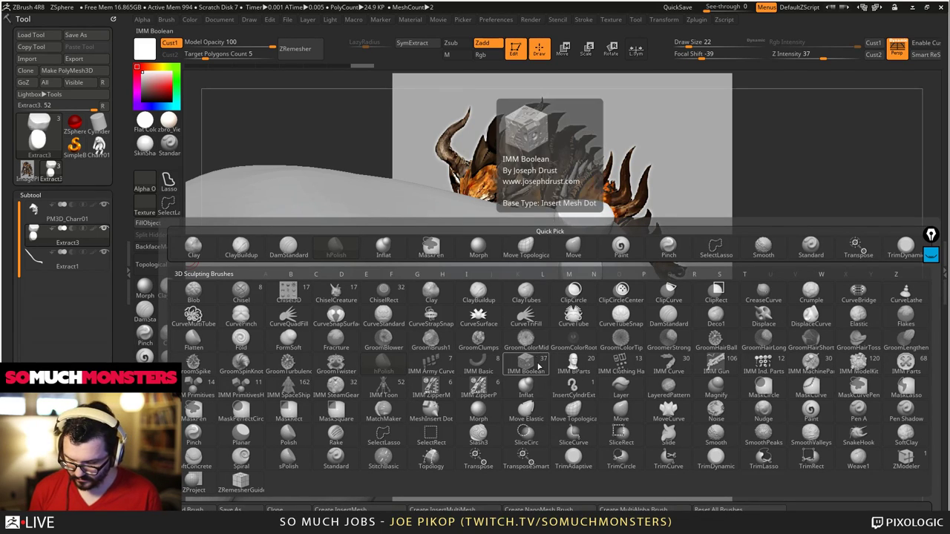
pyautogui.press('s')
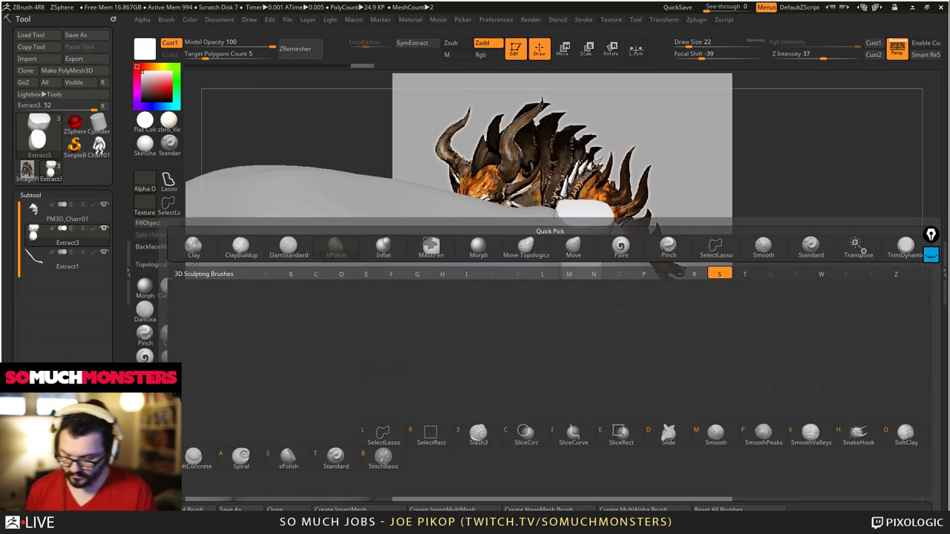
pyautogui.click(858, 434)
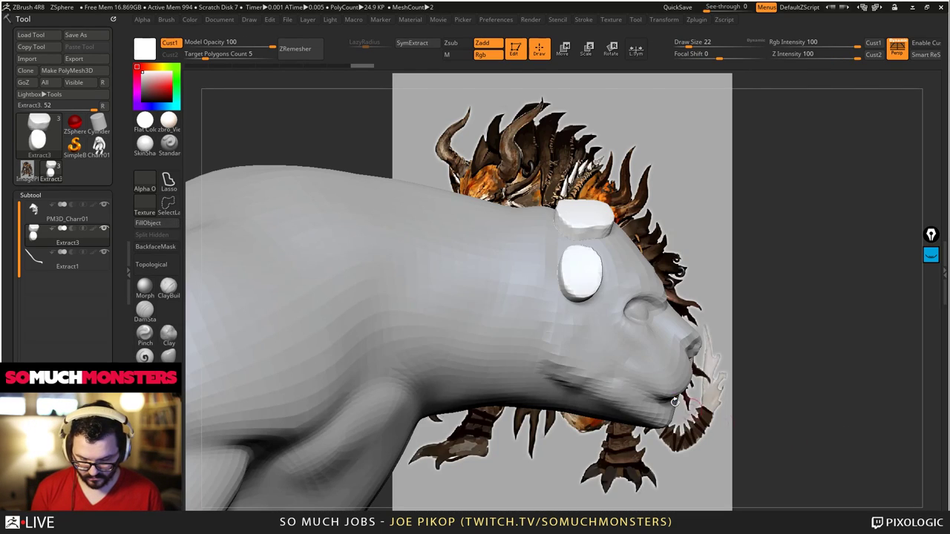
pyautogui.keyDown('alt'); pyautogui.moveTo(547, 321); pyautogui.dragTo(516, 386, button='right'); pyautogui.keyUp('alt')
pyautogui.press(']')
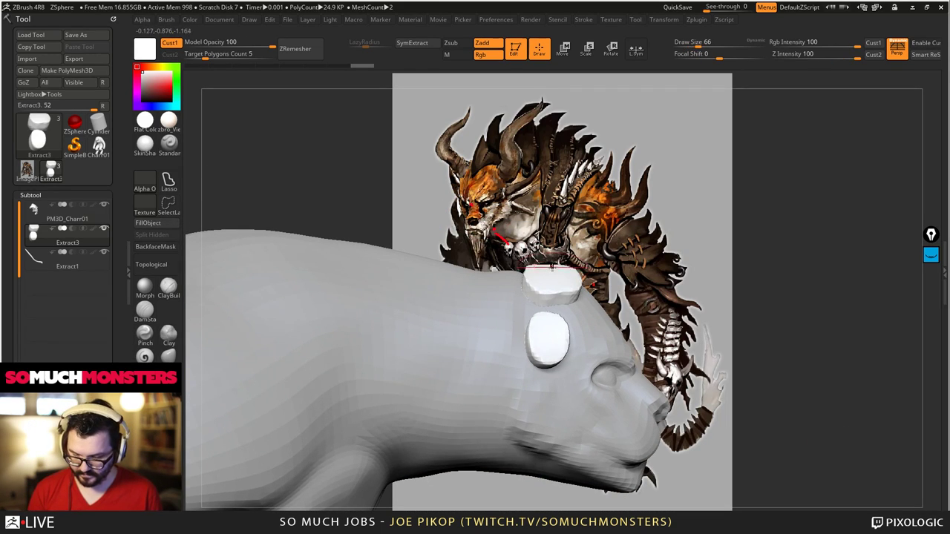
pyautogui.press(']')
pyautogui.press(']')
pyautogui.press(']')
pyautogui.press(']')
pyautogui.press(']')
pyautogui.press(']')
pyautogui.press(']')
pyautogui.press(']')
pyautogui.moveTo(581, 238)
pyautogui.mouseDown()
pyautogui.moveTo(507, 208)
pyautogui.moveTo(423, 231)
pyautogui.mouseUp()
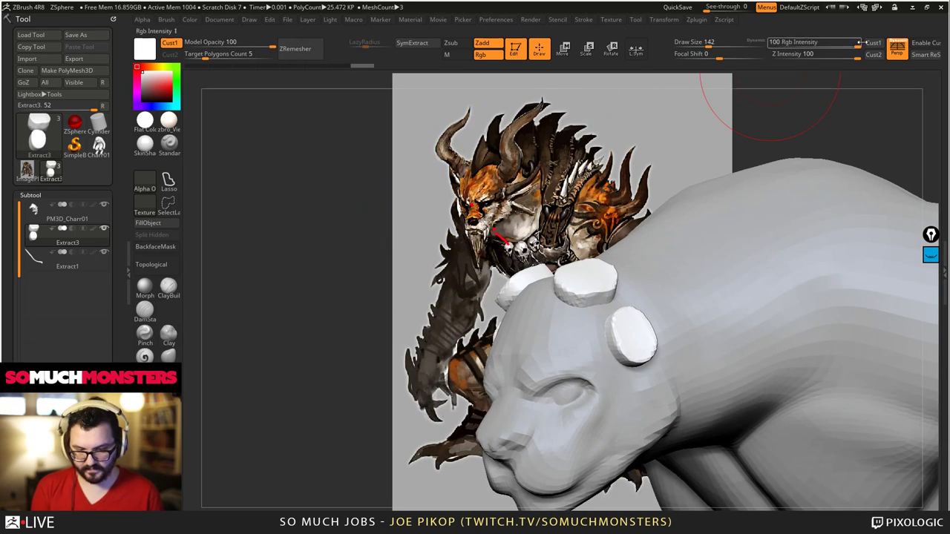
pyautogui.click(873, 43)
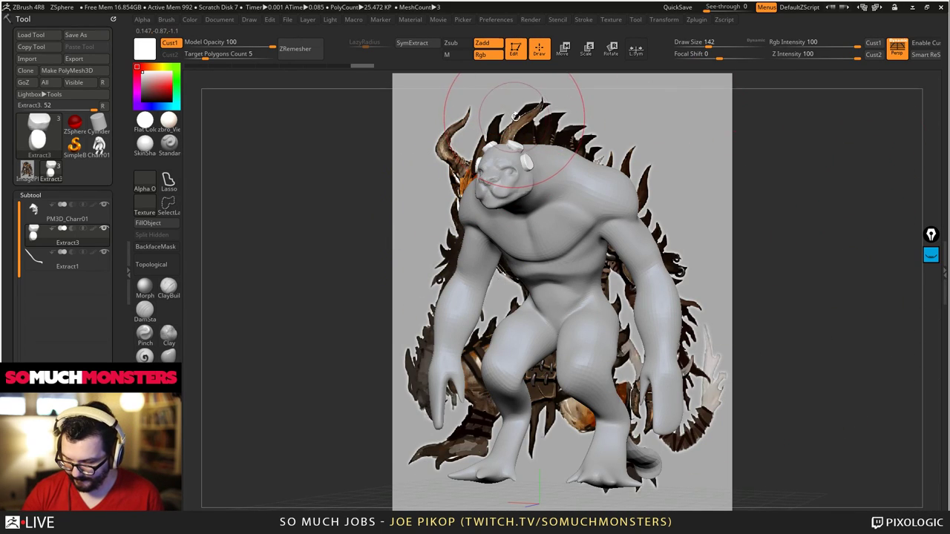
# - Pull the two upper head pieces upward into a pair of long, curved horns with the SnakeHook brush
pyautogui.keyDown('alt'); pyautogui.moveTo(517, 122); pyautogui.dragTo(502, 165); pyautogui.keyUp('alt')
pyautogui.moveTo(498, 175); pyautogui.dragTo(496, 181, button='right')
pyautogui.moveTo(498, 182); pyautogui.dragTo(509, 133)
pyautogui.moveTo(503, 110)
pyautogui.mouseDown(button='right')
pyautogui.moveTo(487, 121)
pyautogui.moveTo(530, 268)
pyautogui.mouseUp(button='right')
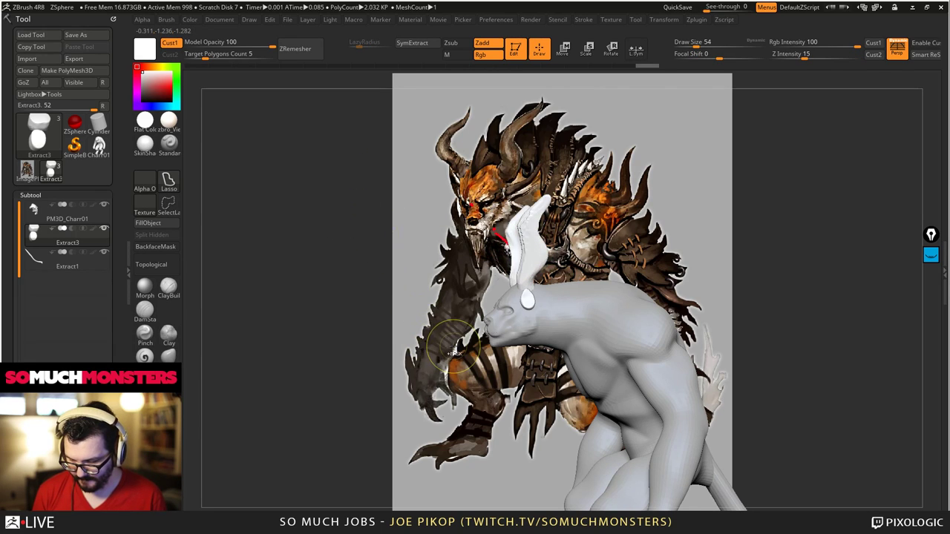
pyautogui.moveTo(374, 228)
pyautogui.mouseDown()
pyautogui.moveTo(530, 239)
pyautogui.moveTo(504, 222)
pyautogui.mouseUp()
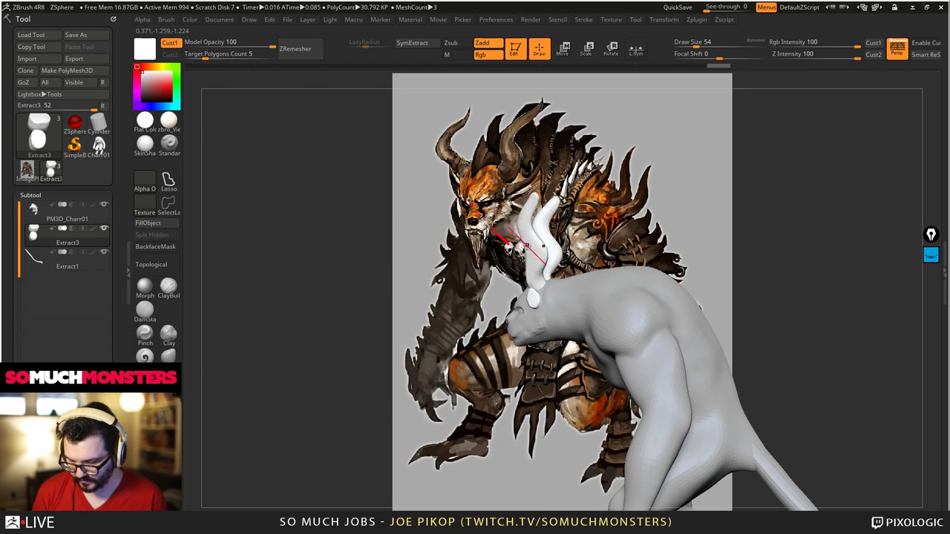
pyautogui.moveTo(533, 237)
pyautogui.mouseDown(button='right')
pyautogui.moveTo(513, 312)
pyautogui.moveTo(541, 314)
pyautogui.moveTo(541, 287)
pyautogui.moveTo(546, 305)
pyautogui.mouseUp(button='right')
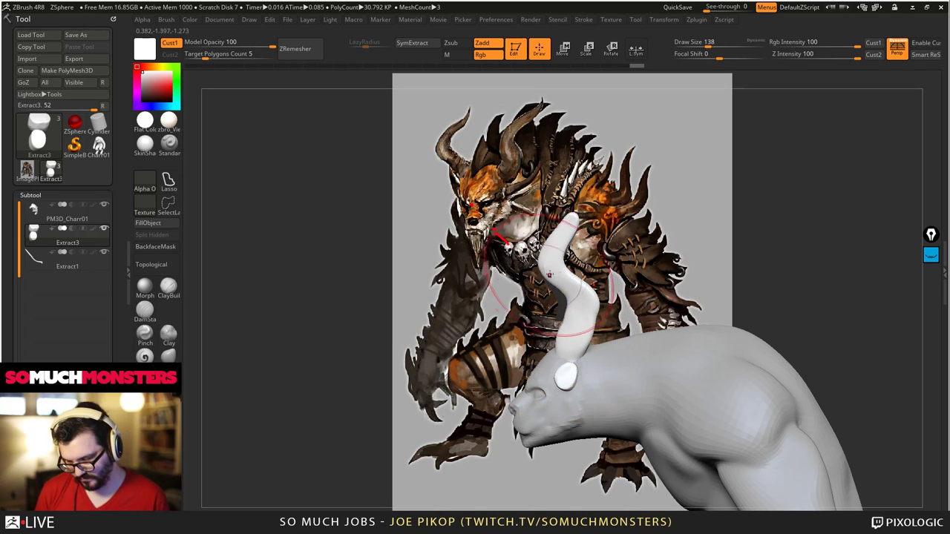
# - Refine the S-shaped bend of both horns from the side and front, curving the tips upward
pyautogui.moveTo(568, 327)
pyautogui.mouseDown(button='right')
pyautogui.moveTo(597, 300)
pyautogui.moveTo(563, 295)
pyautogui.moveTo(549, 273)
pyautogui.moveTo(497, 334)
pyautogui.moveTo(482, 327)
pyautogui.mouseUp(button='right')
pyautogui.moveTo(438, 304)
pyautogui.mouseDown(button='right')
pyautogui.moveTo(492, 343)
pyautogui.moveTo(491, 296)
pyautogui.mouseUp(button='right')
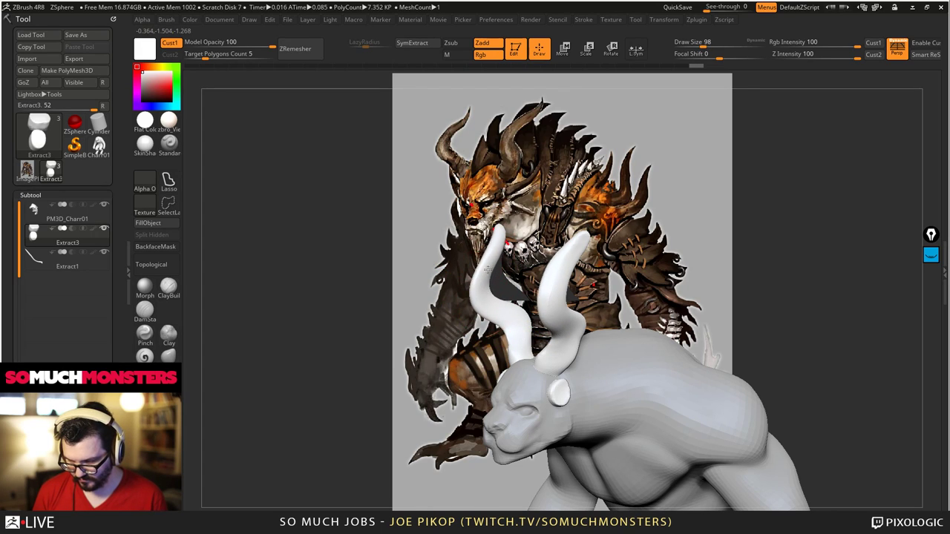
pyautogui.moveTo(482, 265); pyautogui.dragTo(483, 245, button='right')
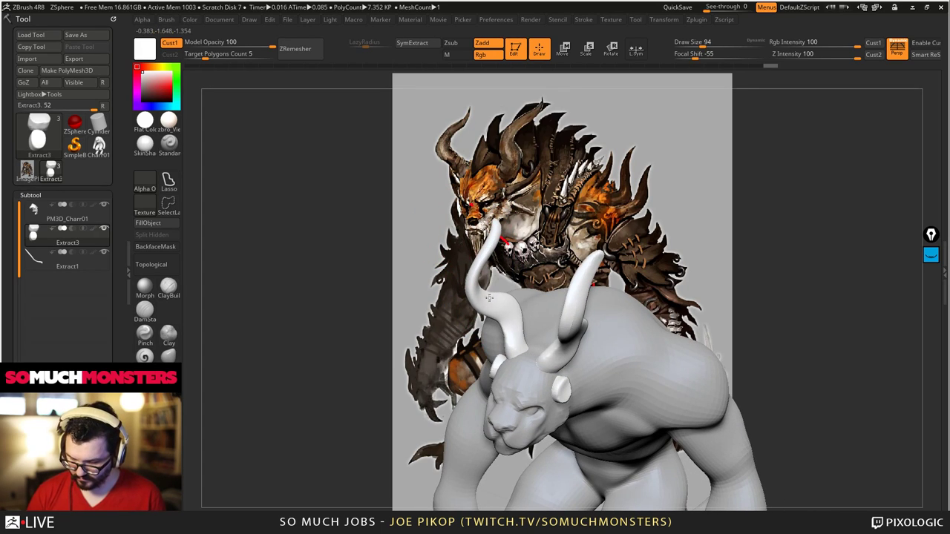
pyautogui.moveTo(489, 298); pyautogui.dragTo(503, 328, button='right')
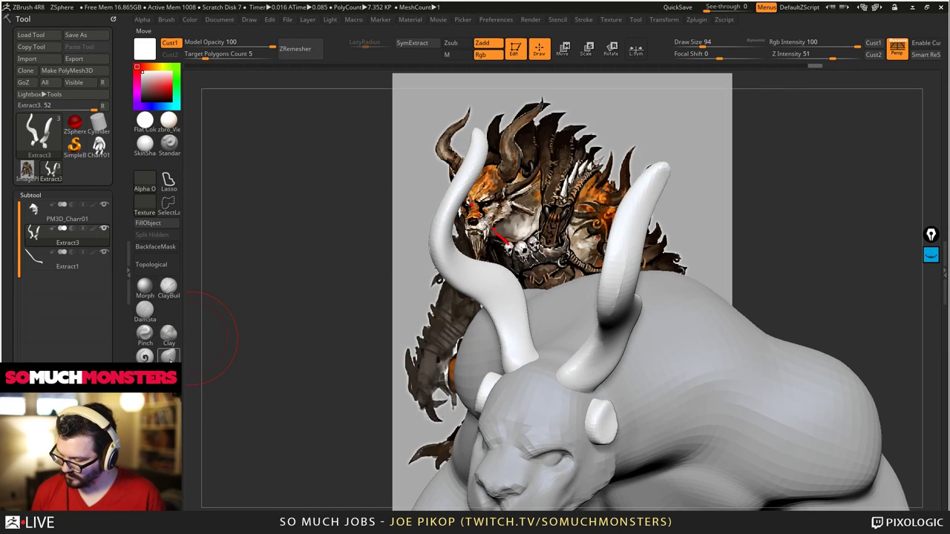
# - Thicken both horns from their bases up through the bends with the Inflat brush
pyautogui.press('b')
pyautogui.press('i')
pyautogui.click(531, 389)
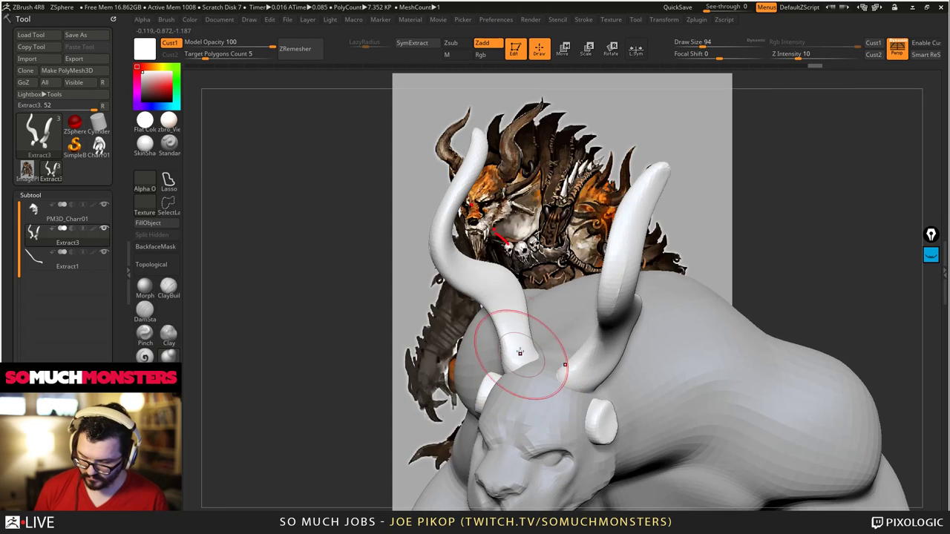
pyautogui.moveTo(491, 278)
pyautogui.mouseDown()
pyautogui.moveTo(522, 363)
pyautogui.moveTo(499, 293)
pyautogui.mouseUp()
pyautogui.moveTo(475, 334); pyautogui.dragTo(520, 338, button='right')
pyautogui.moveTo(517, 342)
pyautogui.mouseDown()
pyautogui.moveTo(512, 361)
pyautogui.moveTo(472, 268)
pyautogui.moveTo(478, 245)
pyautogui.mouseUp()
pyautogui.moveTo(478, 252); pyautogui.dragTo(438, 258, button='right')
pyautogui.moveTo(487, 239)
pyautogui.keyDown('shift'); pyautogui.mouseDown()
pyautogui.moveTo(487, 296)
pyautogui.moveTo(497, 282)
pyautogui.mouseUp(); pyautogui.keyUp('shift')
pyautogui.moveTo(489, 297); pyautogui.dragTo(455, 223)
pyautogui.moveTo(456, 223); pyautogui.dragTo(423, 230, button='right')
pyautogui.moveTo(483, 286); pyautogui.dragTo(482, 215)
pyautogui.moveTo(445, 235); pyautogui.dragTo(475, 235, button='right')
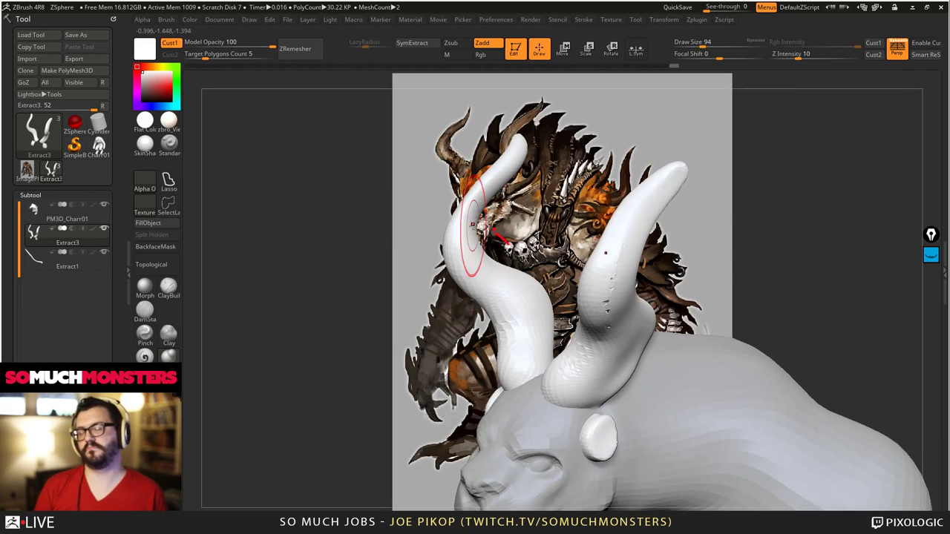
# - Even out the thickness of both horns and smooth the rough patches along their bends
pyautogui.moveTo(475, 234)
pyautogui.mouseDown()
pyautogui.moveTo(473, 214)
pyautogui.moveTo(494, 284)
pyautogui.mouseUp()
pyautogui.moveTo(409, 428)
pyautogui.mouseDown()
pyautogui.moveTo(314, 290)
pyautogui.moveTo(281, 312)
pyautogui.moveTo(371, 339)
pyautogui.moveTo(621, 309)
pyautogui.mouseUp()
pyautogui.moveTo(520, 304); pyautogui.dragTo(458, 290)
pyautogui.moveTo(458, 291); pyautogui.dragTo(477, 306)
pyautogui.moveTo(564, 289); pyautogui.dragTo(518, 362)
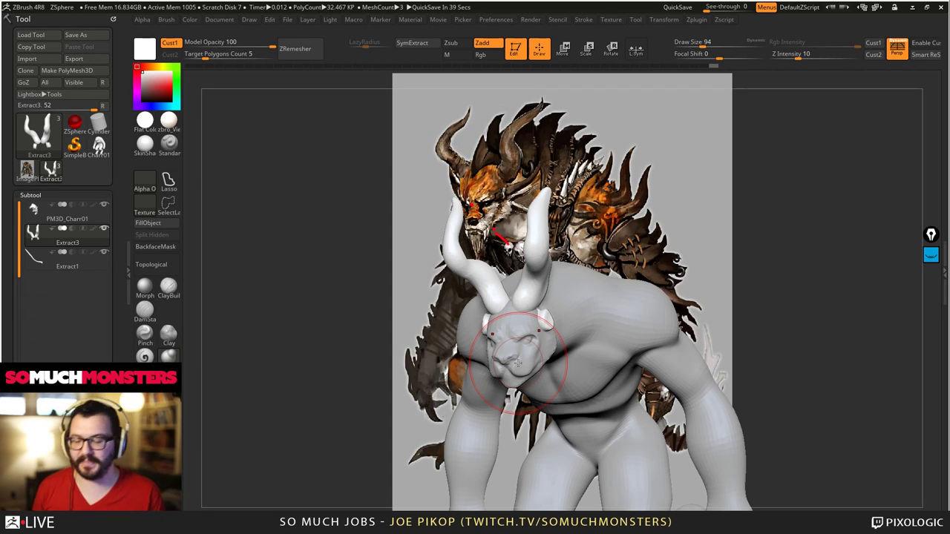
pyautogui.moveTo(518, 363)
pyautogui.mouseDown(button='right')
pyautogui.moveTo(557, 348)
pyautogui.moveTo(495, 300)
pyautogui.moveTo(528, 333)
pyautogui.moveTo(570, 301)
pyautogui.mouseUp(button='right')
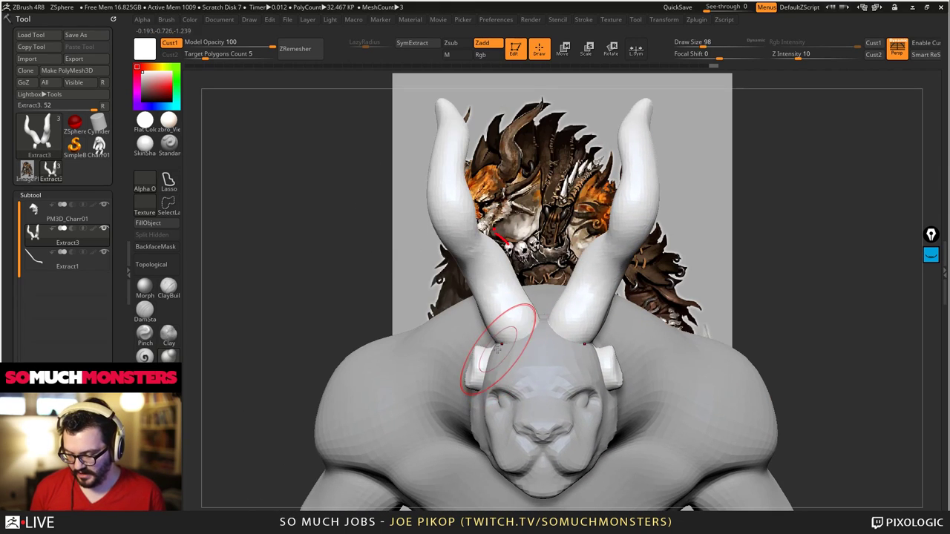
# - Try to inflate the horn bases with the brush enlarged to draw size 126
pyautogui.press(']')
pyautogui.press(']')
pyautogui.press(']')
pyautogui.moveTo(520, 334); pyautogui.dragTo(513, 329)
pyautogui.hotkey('ctrl', 'z')
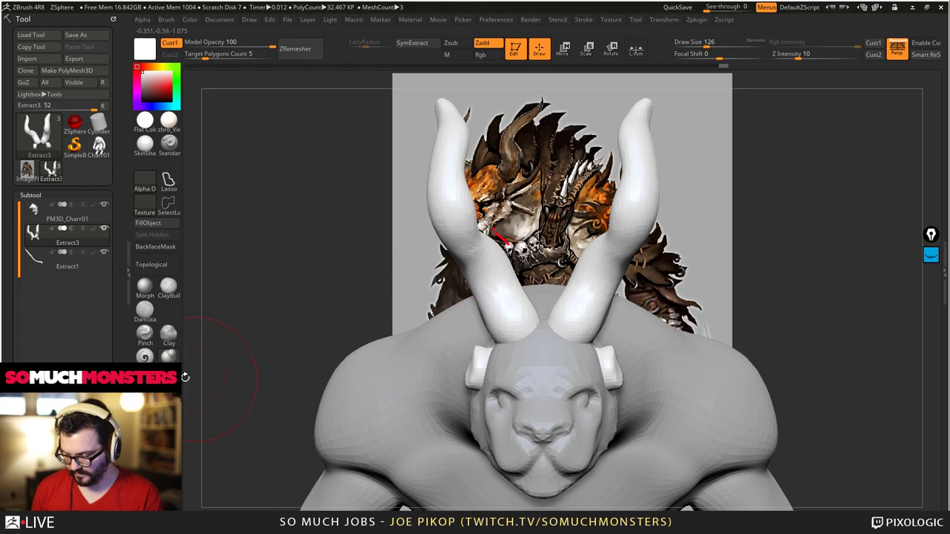
# - Reshape the horns with the Move brush, pushing their lower sections and bends outward from the head
pyautogui.press('b')
pyautogui.press('t')
pyautogui.press('d')
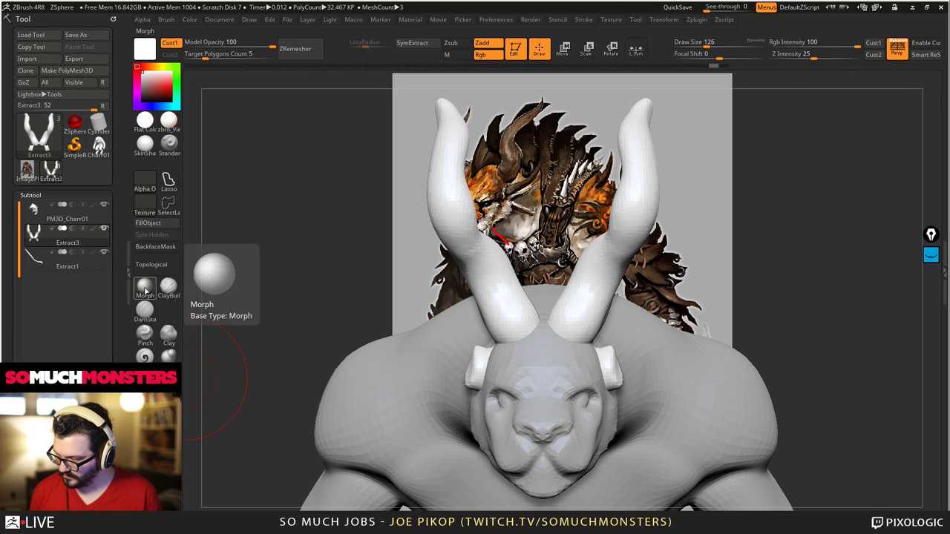
pyautogui.press('b')
pyautogui.press('m')
pyautogui.click(620, 410)
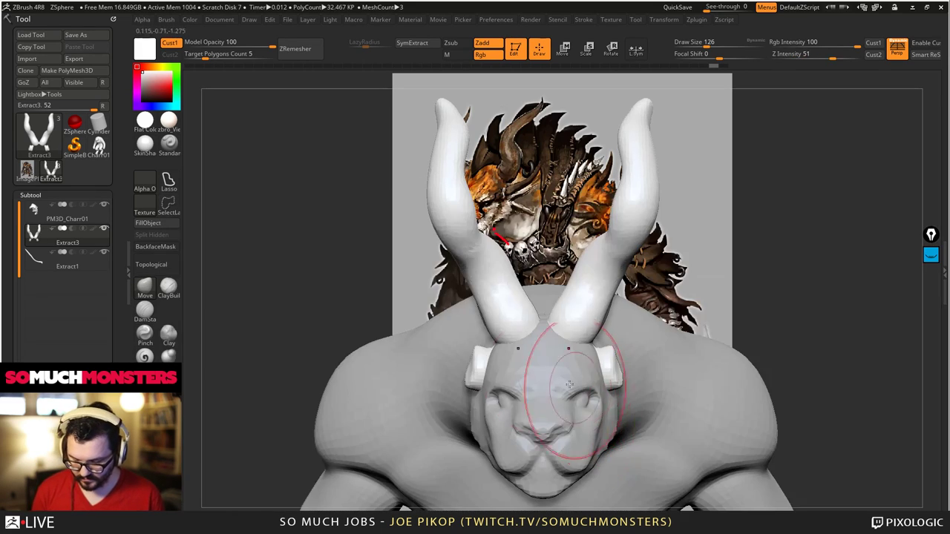
pyautogui.moveTo(503, 323)
pyautogui.mouseDown()
pyautogui.moveTo(495, 334)
pyautogui.moveTo(464, 232)
pyautogui.moveTo(454, 228)
pyautogui.moveTo(463, 244)
pyautogui.mouseUp()
pyautogui.moveTo(463, 245); pyautogui.dragTo(418, 210, button='right')
pyautogui.moveTo(503, 242); pyautogui.dragTo(471, 239)
pyautogui.keyDown('ctrl'); pyautogui.moveTo(472, 239); pyautogui.dragTo(475, 194, button='right'); pyautogui.keyUp('ctrl')
pyautogui.moveTo(594, 245)
pyautogui.mouseDown(button='right')
pyautogui.moveTo(556, 245)
pyautogui.moveTo(583, 276)
pyautogui.mouseUp(button='right')
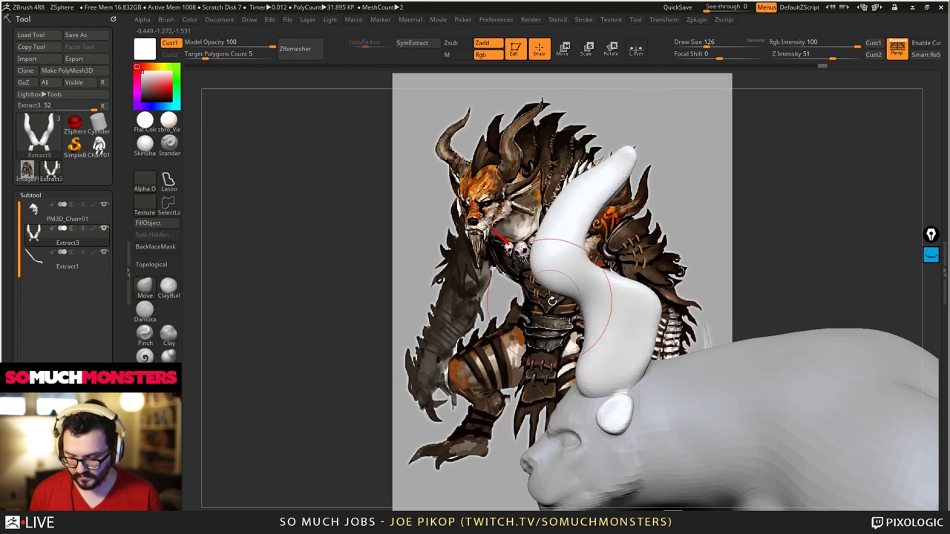
# - Exaggerate the horns' middle curve in side view and smooth them toward tapered tips
pyautogui.moveTo(575, 295)
pyautogui.mouseDown()
pyautogui.moveTo(591, 299)
pyautogui.moveTo(570, 303)
pyautogui.moveTo(553, 269)
pyautogui.mouseUp()
pyautogui.keyDown('alt'); pyautogui.moveTo(553, 245); pyautogui.dragTo(569, 305, button='right'); pyautogui.keyUp('alt')
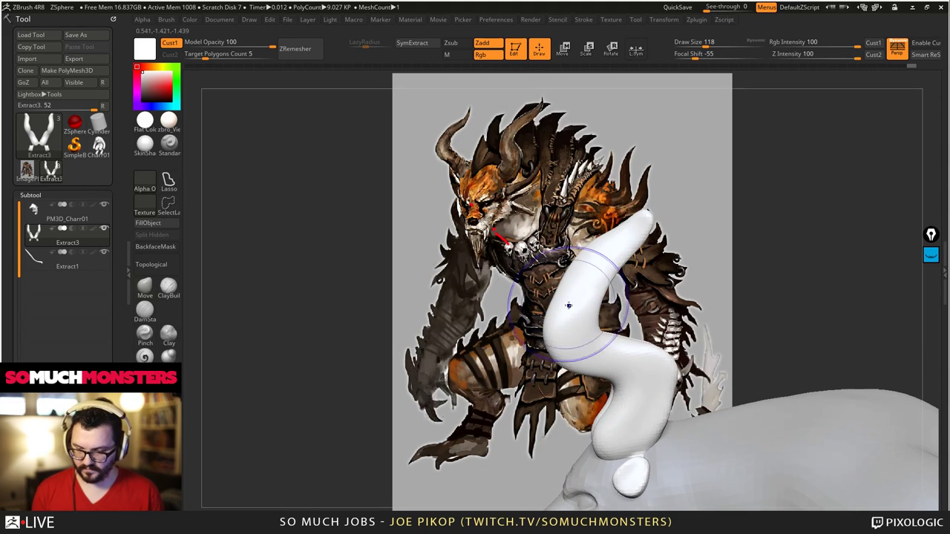
pyautogui.keyDown('shift'); pyautogui.moveTo(586, 294); pyautogui.dragTo(619, 225); pyautogui.keyUp('shift')
pyautogui.moveTo(619, 225); pyautogui.dragTo(602, 279, button='right')
pyautogui.moveTo(602, 279)
pyautogui.keyDown('shift'); pyautogui.mouseDown()
pyautogui.moveTo(627, 248)
pyautogui.moveTo(600, 312)
pyautogui.mouseUp(); pyautogui.keyUp('shift')
pyautogui.moveTo(600, 312)
pyautogui.keyDown('ctrl'); pyautogui.mouseDown(button='right')
pyautogui.moveTo(550, 260)
pyautogui.moveTo(456, 223)
pyautogui.mouseUp(button='right'); pyautogui.keyUp('ctrl')
pyautogui.moveTo(620, 253); pyautogui.dragTo(637, 426)
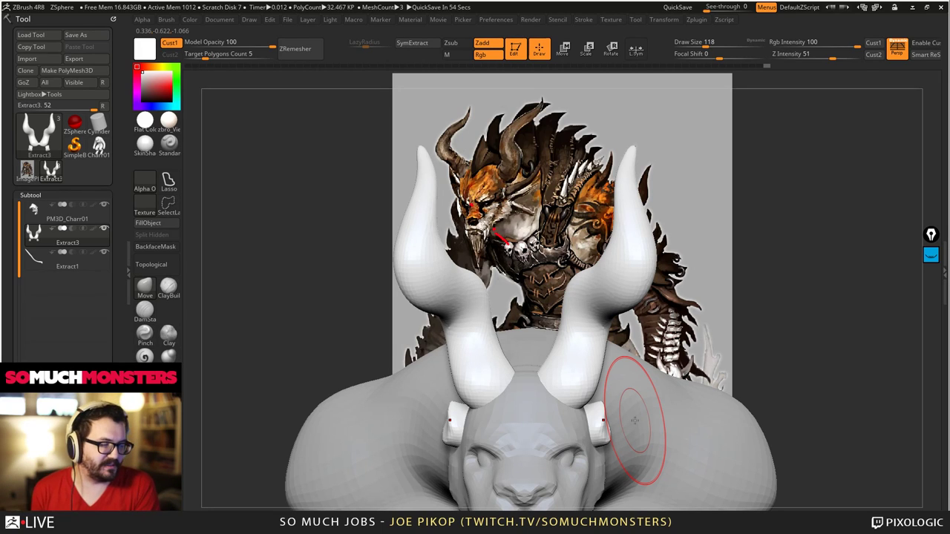
# - Adjust the horns' outer curves and inner lower edges to refine their silhouette in front view
pyautogui.keyDown('shift'); pyautogui.moveTo(602, 297); pyautogui.dragTo(625, 272); pyautogui.keyUp('shift')
pyautogui.moveTo(690, 282)
pyautogui.mouseDown()
pyautogui.moveTo(631, 282)
pyautogui.moveTo(661, 256)
pyautogui.mouseUp()
pyautogui.moveTo(622, 216); pyautogui.dragTo(635, 215)
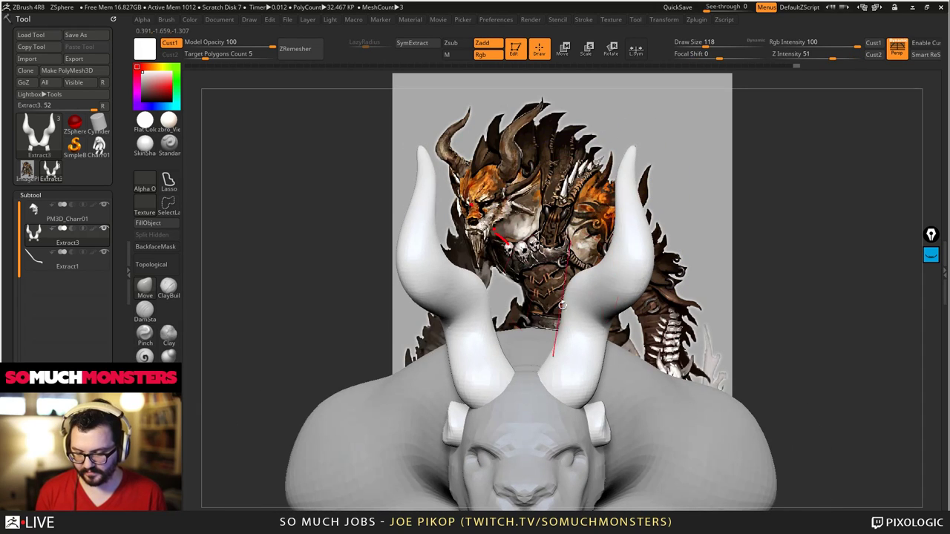
pyautogui.moveTo(575, 327); pyautogui.dragTo(560, 335)
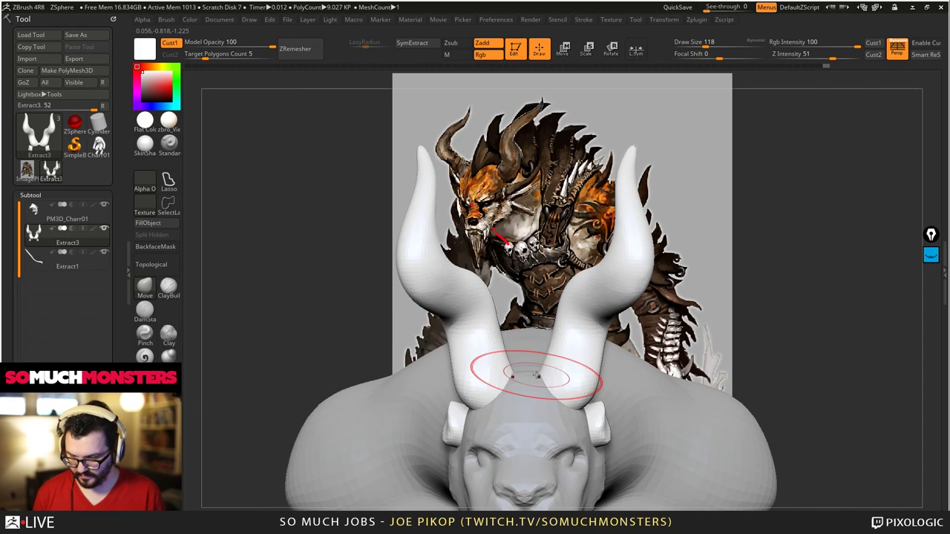
pyautogui.moveTo(564, 349)
pyautogui.mouseDown(button='right')
pyautogui.moveTo(513, 367)
pyautogui.moveTo(526, 392)
pyautogui.mouseUp(button='right')
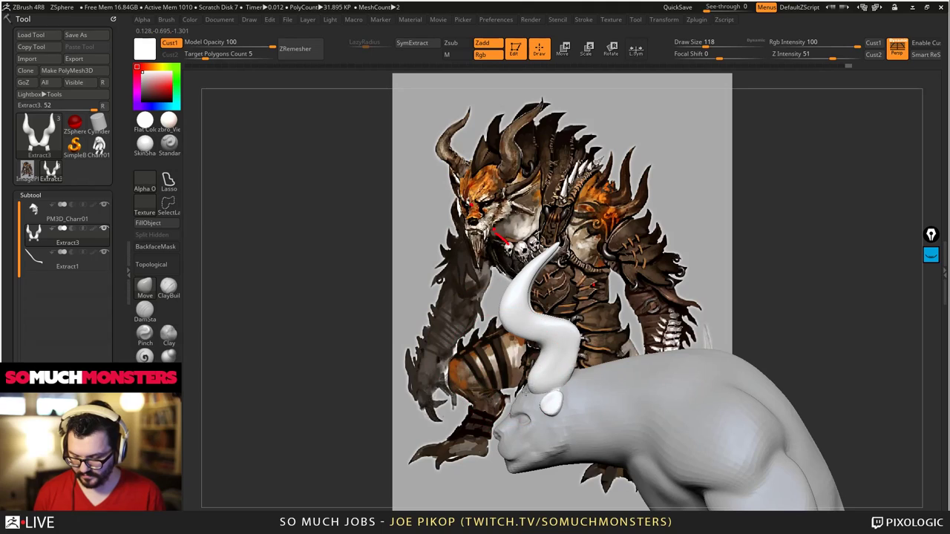
# - Pull the two small side pieces below the horns outward into pointed ears using a smaller Move brush
pyautogui.moveTo(532, 376); pyautogui.dragTo(552, 413)
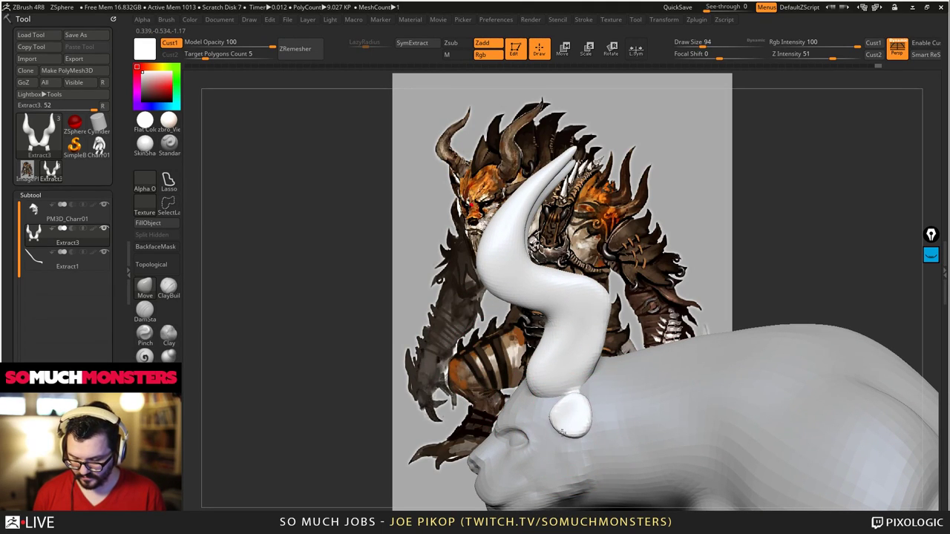
pyautogui.moveTo(561, 433)
pyautogui.mouseDown(button='right')
pyautogui.moveTo(570, 426)
pyautogui.moveTo(545, 378)
pyautogui.mouseUp(button='right')
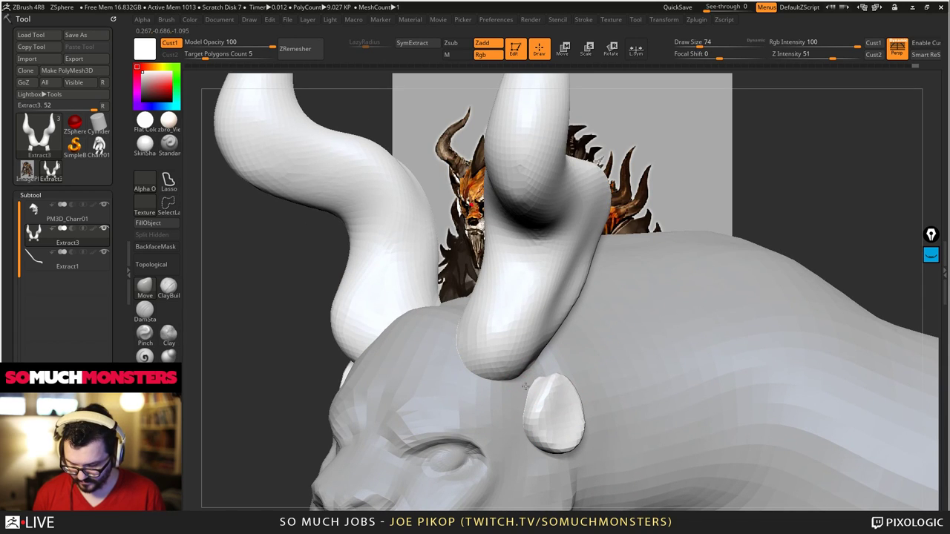
pyautogui.moveTo(534, 396); pyautogui.dragTo(553, 417)
pyautogui.moveTo(544, 426); pyautogui.dragTo(587, 383, button='right')
pyautogui.moveTo(544, 405)
pyautogui.mouseDown()
pyautogui.moveTo(585, 375)
pyautogui.moveTo(620, 285)
pyautogui.mouseUp()
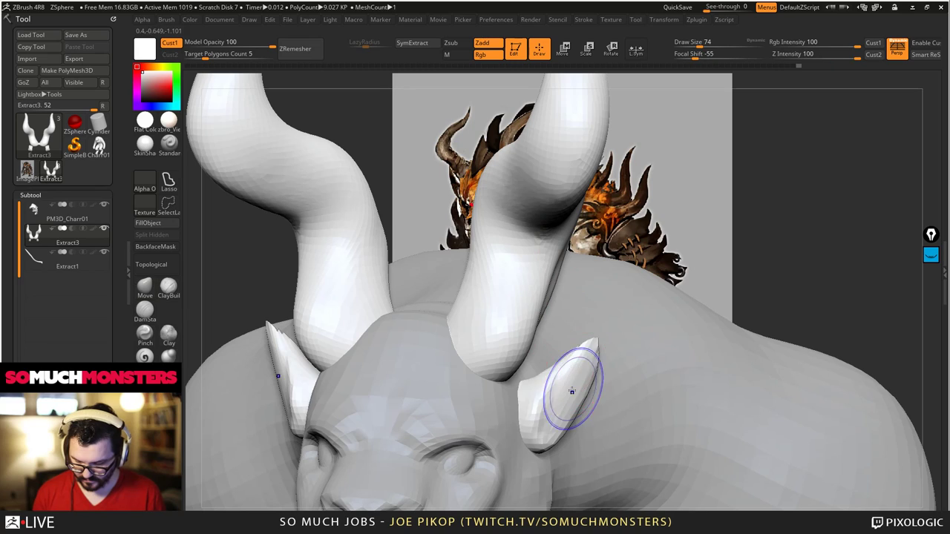
# - Smooth the ears and stretch their tips up and back into longer points in side view
pyautogui.keyDown('shift'); pyautogui.moveTo(571, 391); pyautogui.dragTo(553, 388); pyautogui.keyUp('shift')
pyautogui.moveTo(554, 388)
pyautogui.keyDown('ctrl'); pyautogui.mouseDown(button='right')
pyautogui.moveTo(512, 297)
pyautogui.moveTo(435, 267)
pyautogui.moveTo(492, 250)
pyautogui.moveTo(465, 351)
pyautogui.mouseUp(button='right'); pyautogui.keyUp('ctrl')
pyautogui.moveTo(558, 301); pyautogui.dragTo(717, 106)
pyautogui.keyDown('shift'); pyautogui.moveTo(609, 249); pyautogui.dragTo(544, 329); pyautogui.keyUp('shift')
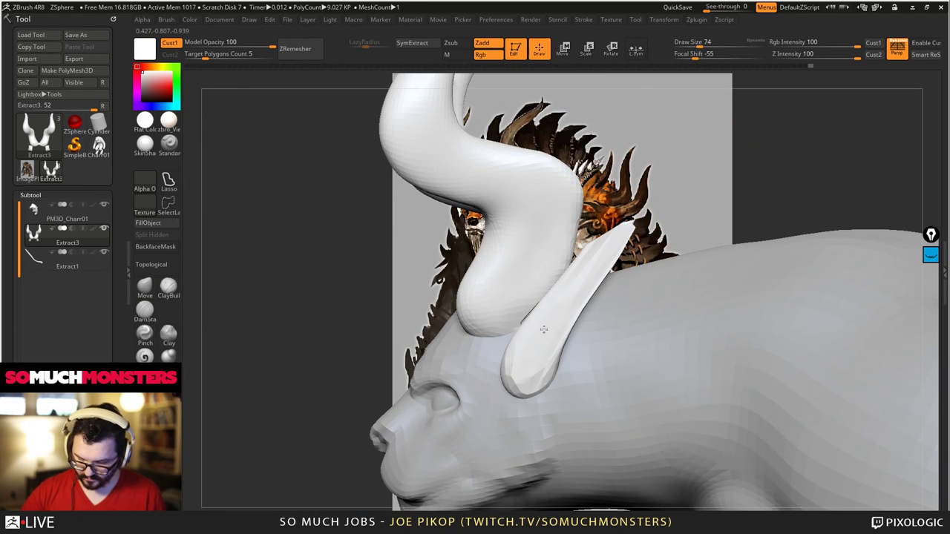
pyautogui.moveTo(592, 254); pyautogui.dragTo(659, 207, button='right')
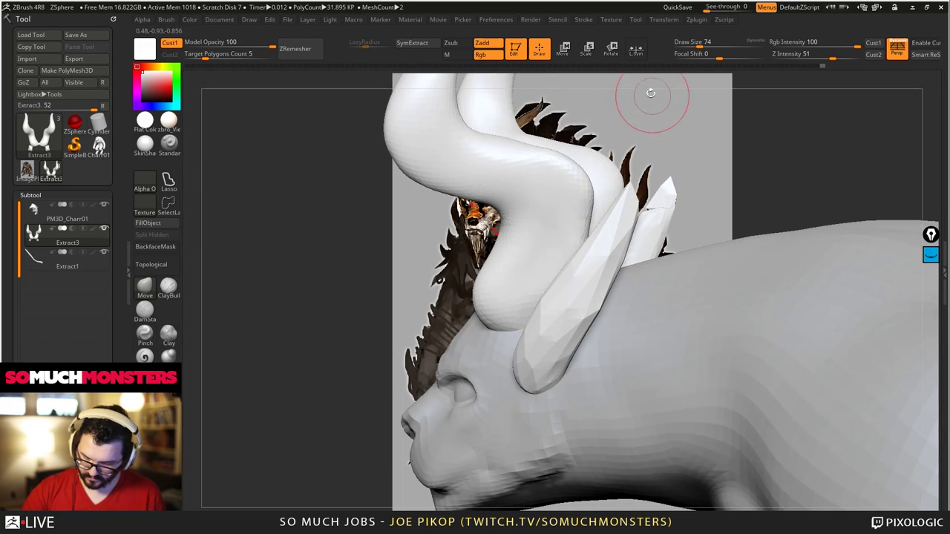
pyautogui.moveTo(651, 92)
pyautogui.mouseDown(button='right')
pyautogui.moveTo(576, 187)
pyautogui.moveTo(393, 194)
pyautogui.moveTo(519, 215)
pyautogui.moveTo(579, 256)
pyautogui.mouseUp(button='right')
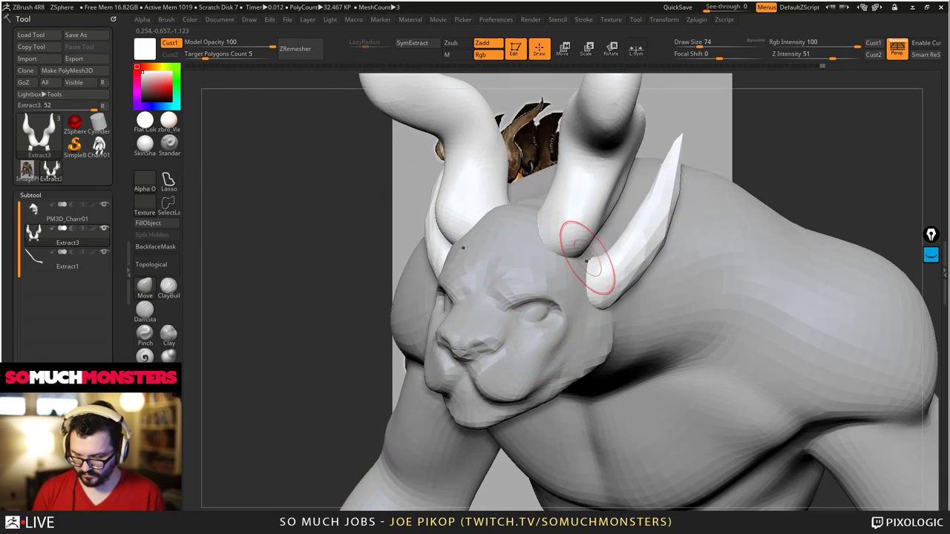
# - Reposition and slim the ears with a larger Move brush, smoothing their surfaces into clean tapered shapes
pyautogui.press(']')
pyautogui.press(']')
pyautogui.press(']')
pyautogui.press(']')
pyautogui.press(']')
pyautogui.press(']')
pyautogui.moveTo(647, 244)
pyautogui.mouseDown()
pyautogui.moveTo(658, 178)
pyautogui.moveTo(661, 186)
pyautogui.mouseUp()
pyautogui.moveTo(661, 186); pyautogui.dragTo(616, 219, button='right')
pyautogui.keyDown('shift'); pyautogui.moveTo(616, 218); pyautogui.dragTo(624, 203); pyautogui.keyUp('shift')
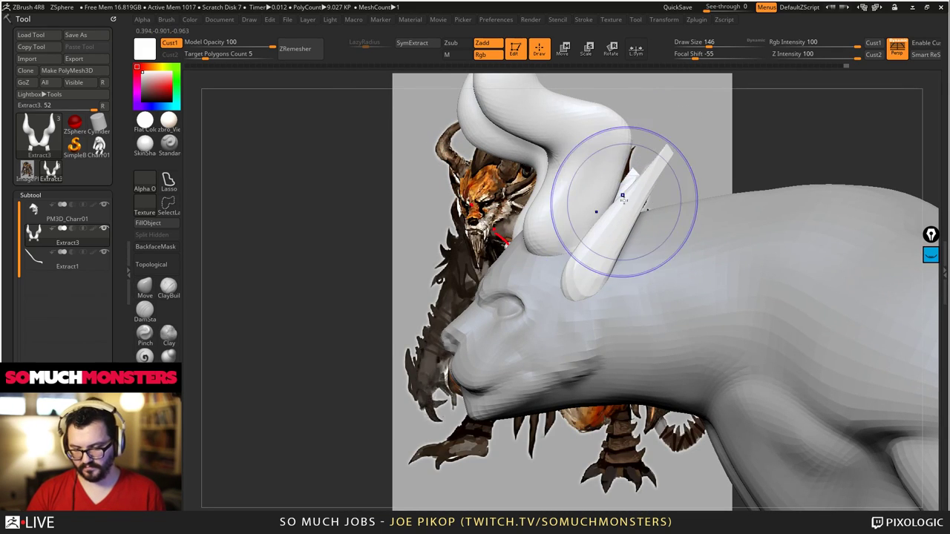
pyautogui.moveTo(597, 308); pyautogui.dragTo(625, 220)
pyautogui.moveTo(612, 186); pyautogui.dragTo(616, 211, button='right')
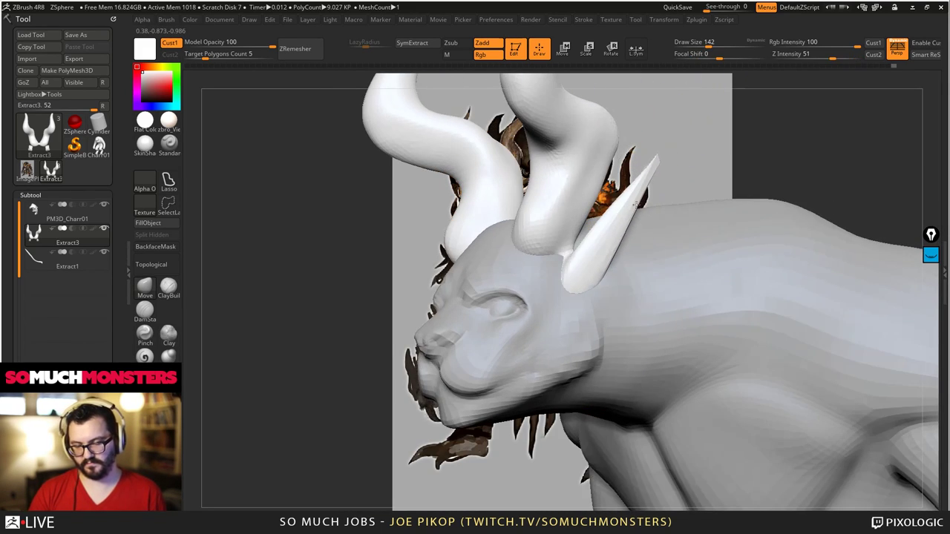
# - Compare the head, horns and ears with the concept art from several angles
pyautogui.keyDown('ctrl'); pyautogui.moveTo(507, 97); pyautogui.dragTo(358, 361, button='right'); pyautogui.keyUp('ctrl')
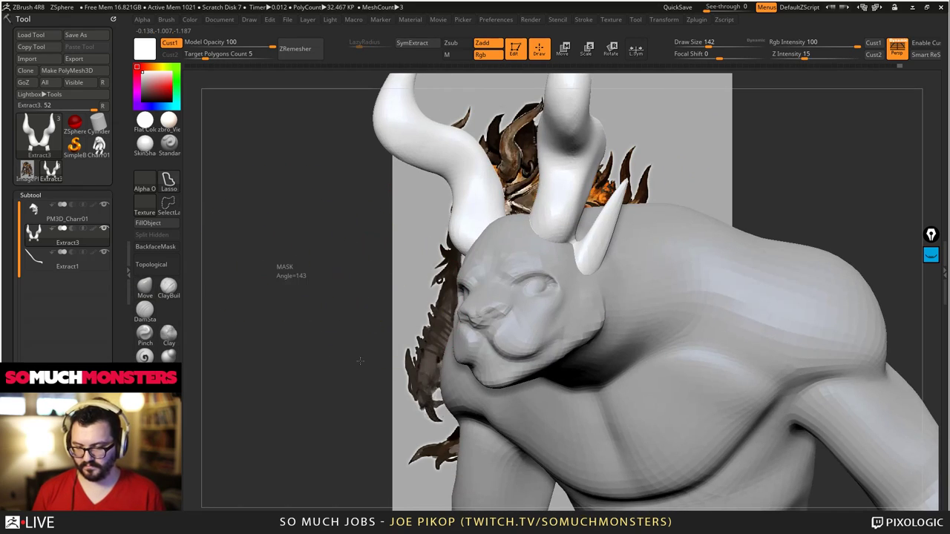
pyautogui.moveTo(551, 239); pyautogui.dragTo(544, 227, button='right')
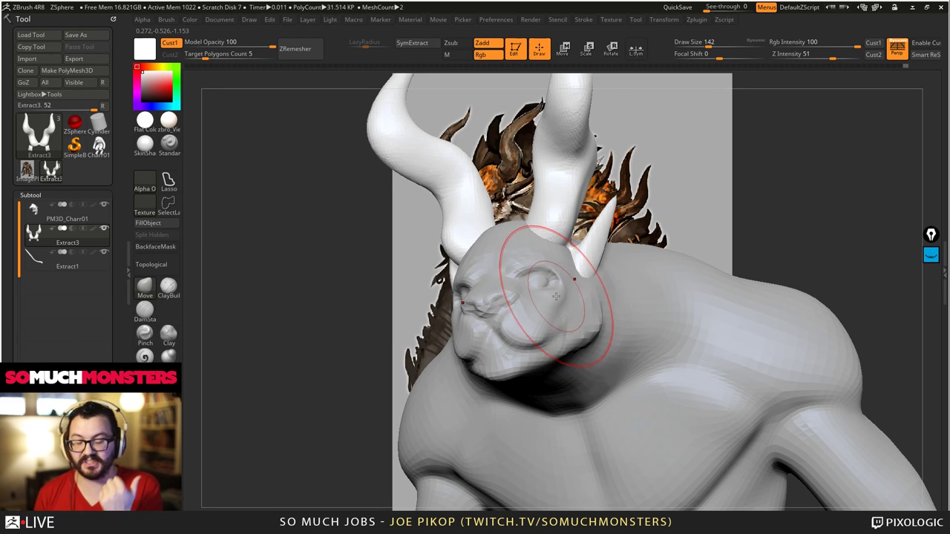
pyautogui.moveTo(566, 295); pyautogui.dragTo(749, 274, button='right')
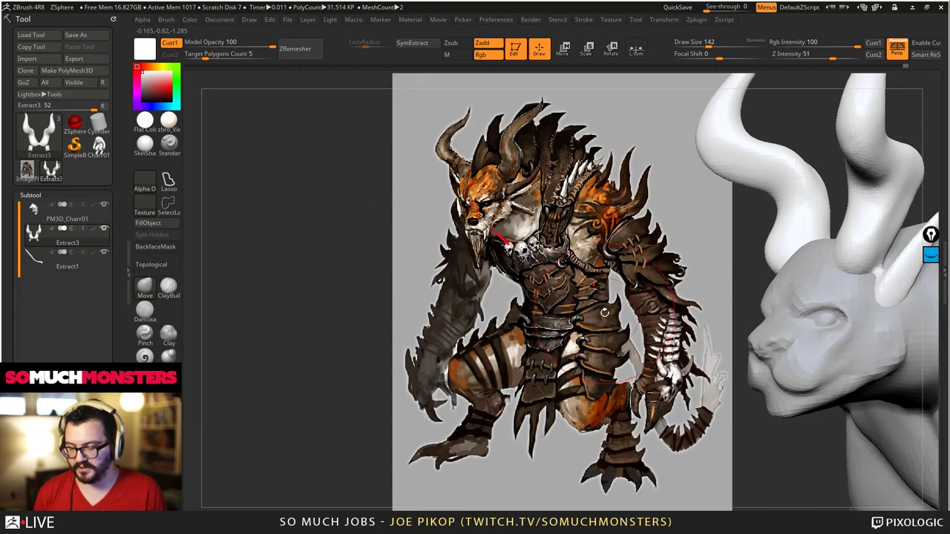
pyautogui.moveTo(568, 334); pyautogui.dragTo(628, 331, button='right')
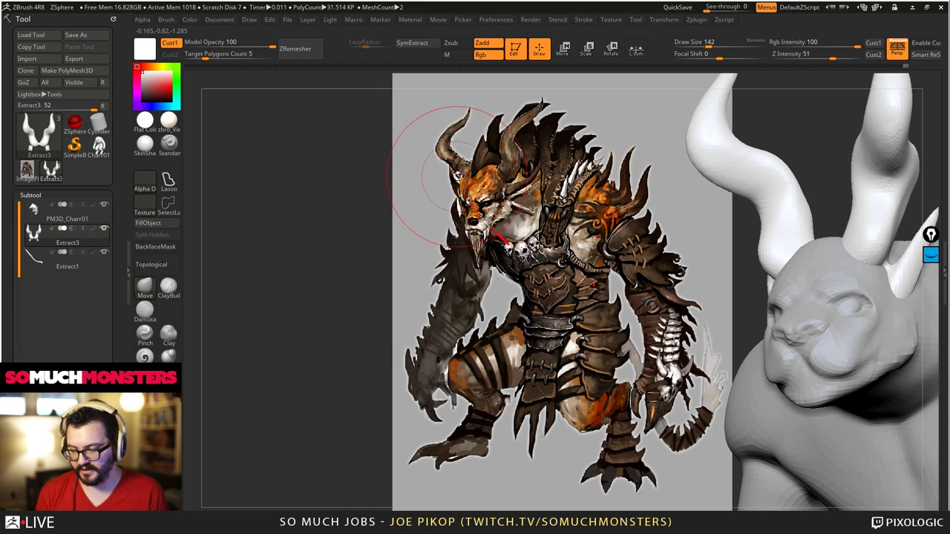
pyautogui.moveTo(444, 153); pyautogui.dragTo(454, 129, button='right')
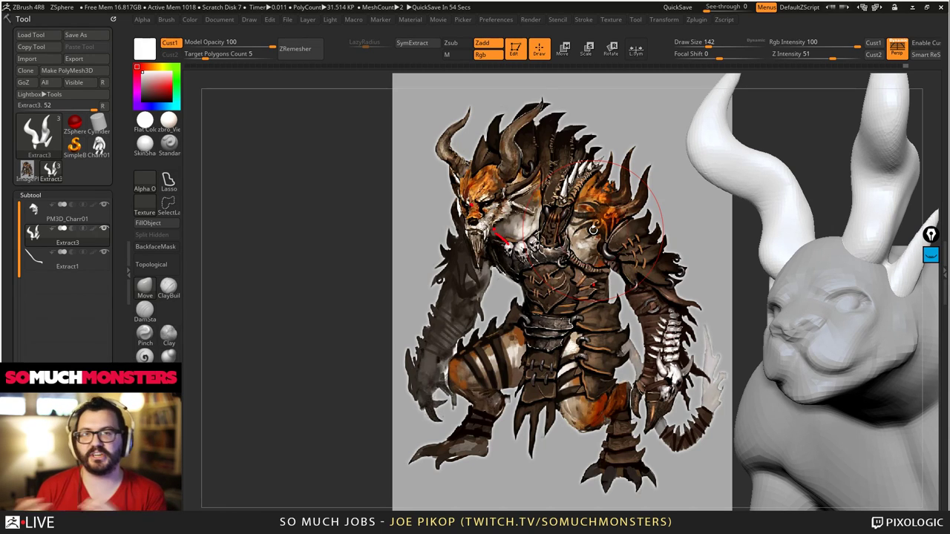
pyautogui.moveTo(593, 229); pyautogui.dragTo(645, 327)
pyautogui.moveTo(584, 370); pyautogui.dragTo(371, 276)
pyautogui.keyDown('ctrl'); pyautogui.moveTo(655, 306); pyautogui.dragTo(659, 323, button='right'); pyautogui.keyUp('ctrl')
pyautogui.moveTo(659, 321); pyautogui.dragTo(514, 299)
pyautogui.keyDown('alt'); pyautogui.moveTo(516, 299); pyautogui.dragTo(611, 341, button='right'); pyautogui.keyUp('alt')
# - Mask the chin area on the PM3D_Charr01 body, extract it as a separate symmetrical piece and clear the mask
pyautogui.keyDown('alt'); pyautogui.click(576, 366); pyautogui.keyUp('alt')
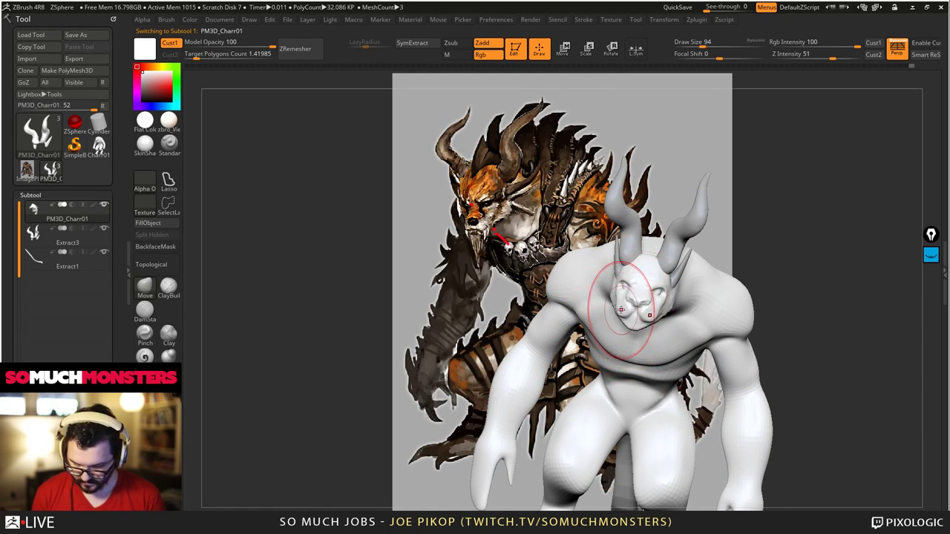
pyautogui.moveTo(620, 307)
pyautogui.keyDown('ctrl'); pyautogui.mouseDown(button='right')
pyautogui.moveTo(631, 382)
pyautogui.moveTo(636, 344)
pyautogui.moveTo(639, 371)
pyautogui.mouseUp(button='right'); pyautogui.keyUp('ctrl')
pyautogui.press(']')
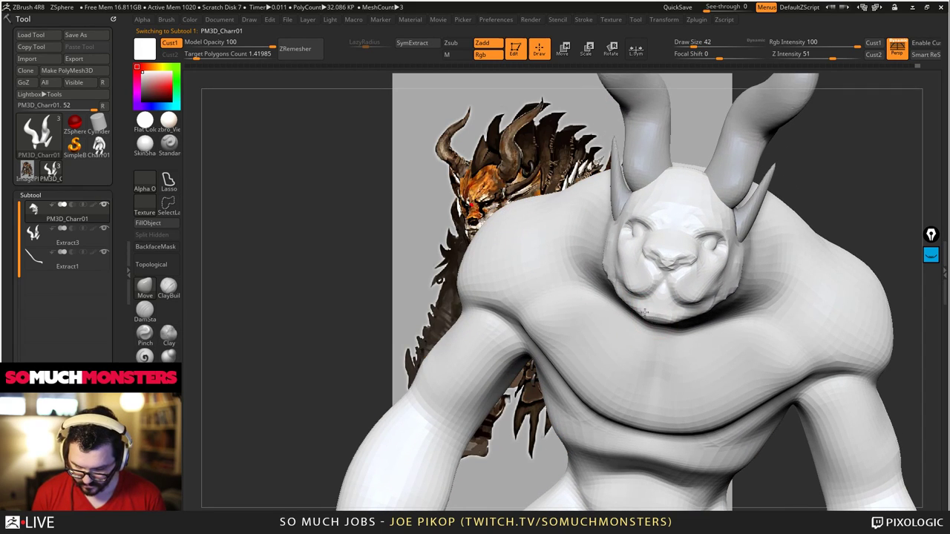
pyautogui.moveTo(657, 314); pyautogui.dragTo(651, 325, button='right')
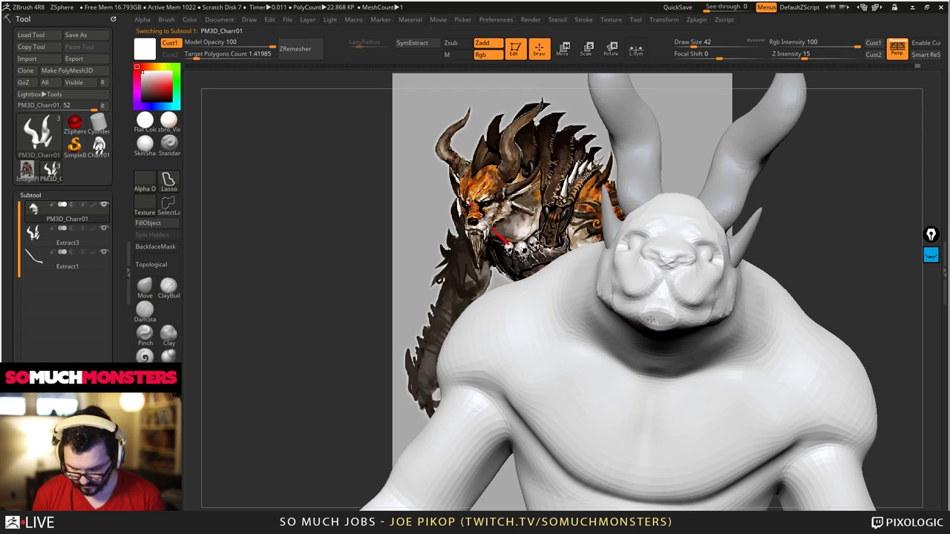
pyautogui.moveTo(652, 327); pyautogui.dragTo(730, 381)
pyautogui.keyDown('ctrl'); pyautogui.moveTo(644, 343); pyautogui.dragTo(607, 334); pyautogui.keyUp('ctrl')
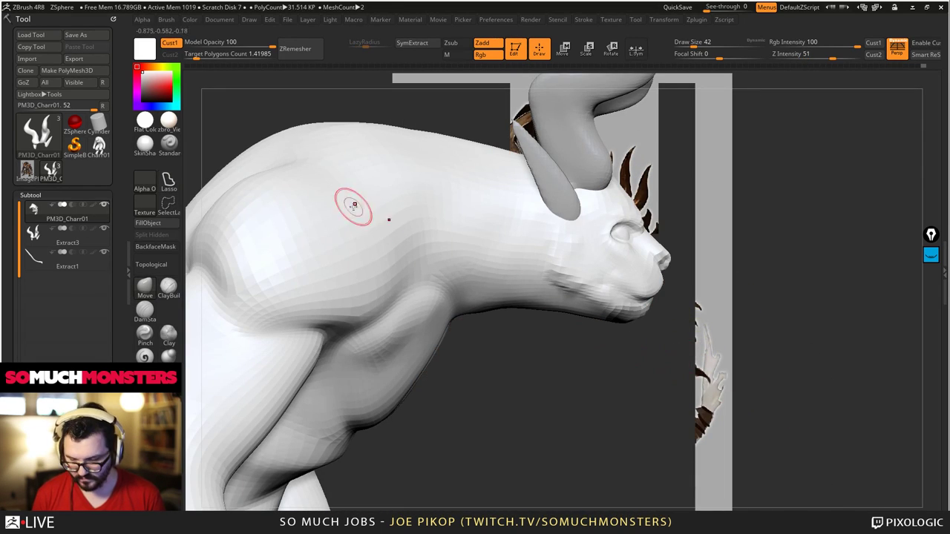
pyautogui.click(418, 43)
pyautogui.keyDown('shift'); pyautogui.moveTo(779, 282); pyautogui.dragTo(541, 308); pyautogui.keyUp('shift')
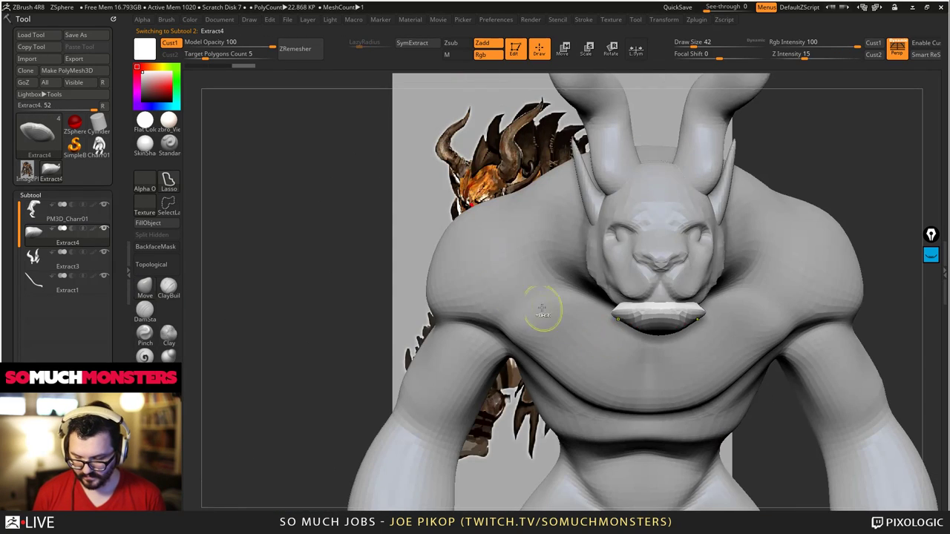
pyautogui.keyDown('ctrl'); pyautogui.moveTo(320, 371); pyautogui.dragTo(292, 352); pyautogui.keyUp('ctrl')
# - Enable interface customization and add the DynaMesh Resolution slider to the top shelf below LazyRadius
pyautogui.moveTo(10, 519); pyautogui.dragTo(11, 291)
pyautogui.moveTo(10, 370); pyautogui.dragTo(9, 340)
pyautogui.scroll(-10, 19, 297)
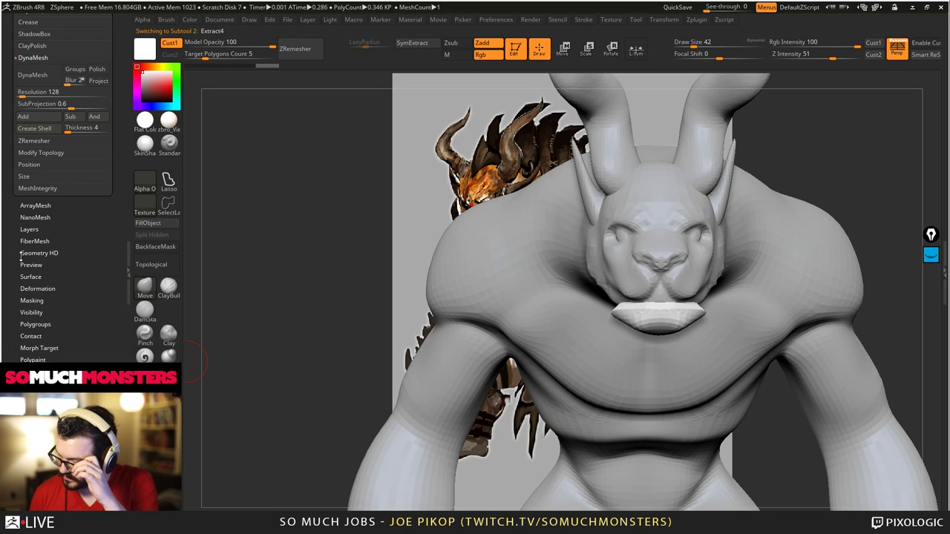
pyautogui.click(34, 288)
pyautogui.scroll(-5, 8, 349)
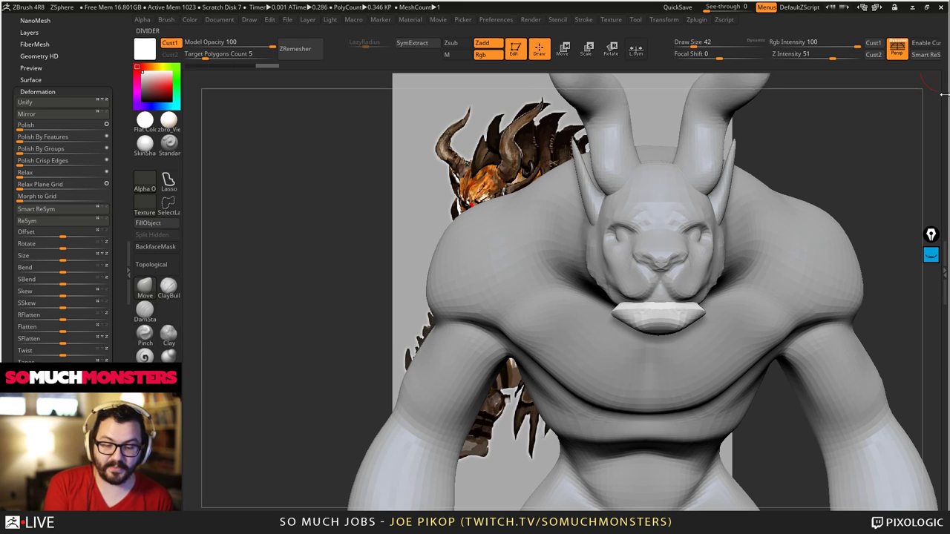
pyautogui.scroll(5, 12, 191)
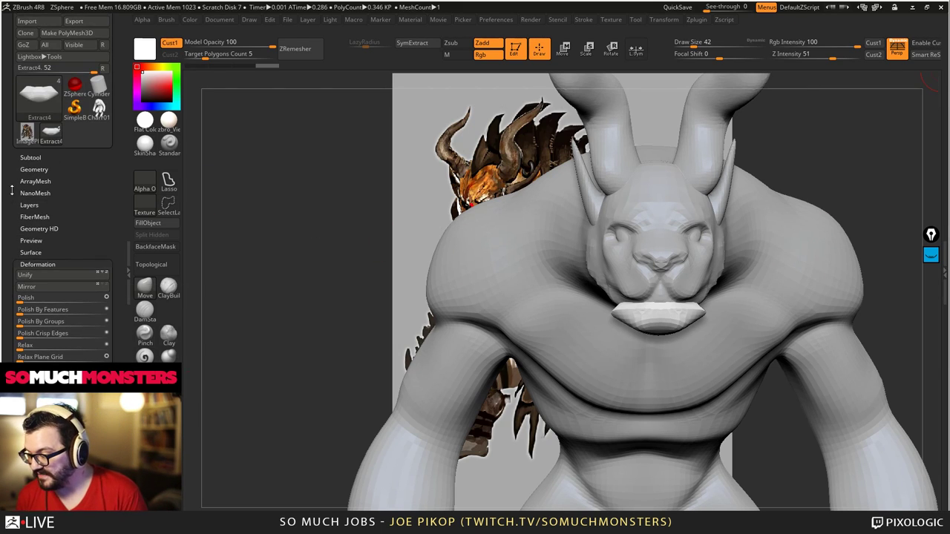
pyautogui.scroll(1, 8, 199)
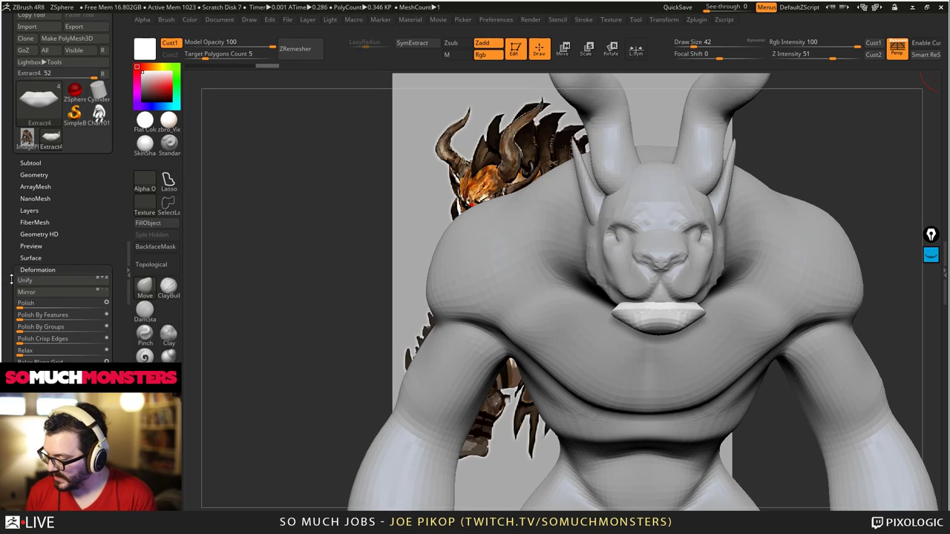
pyautogui.scroll(-5, 11, 279)
pyautogui.scroll(5, 14, 358)
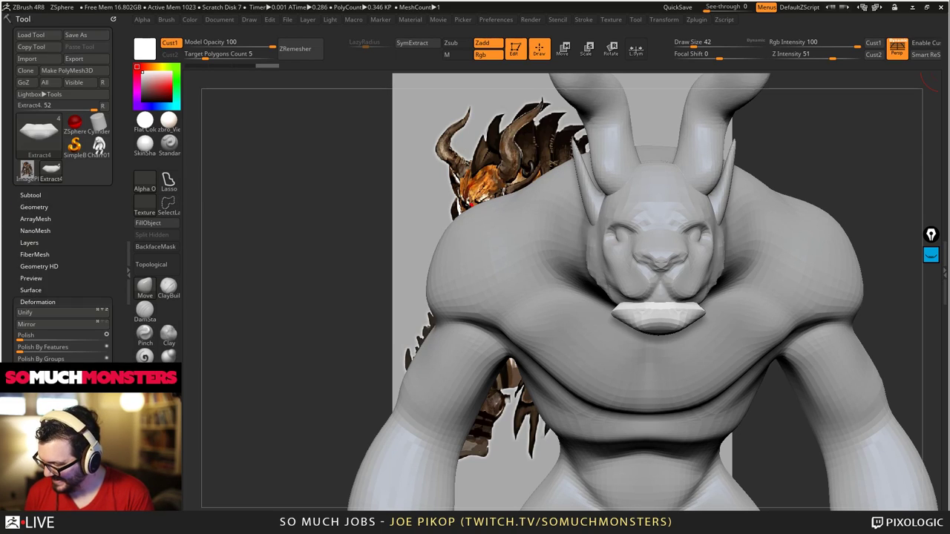
pyautogui.click(27, 207)
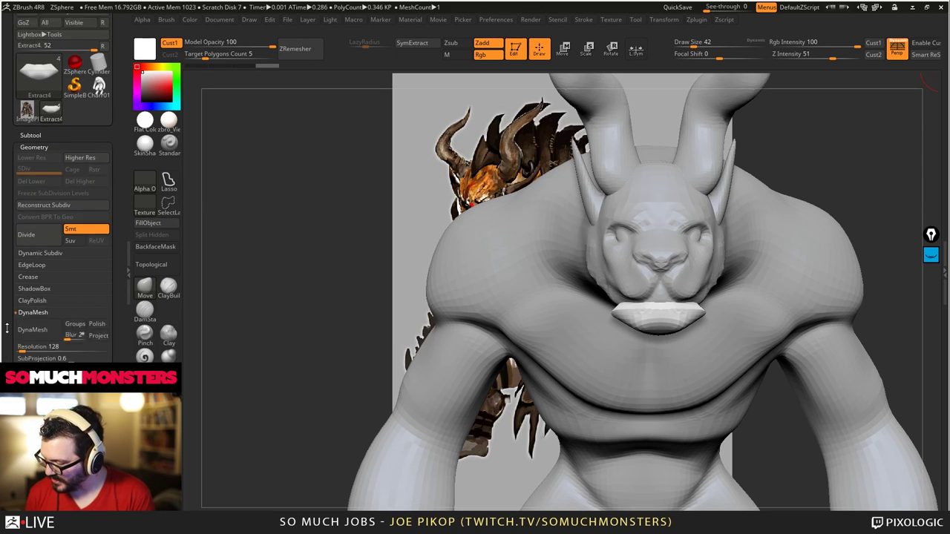
pyautogui.click(921, 46)
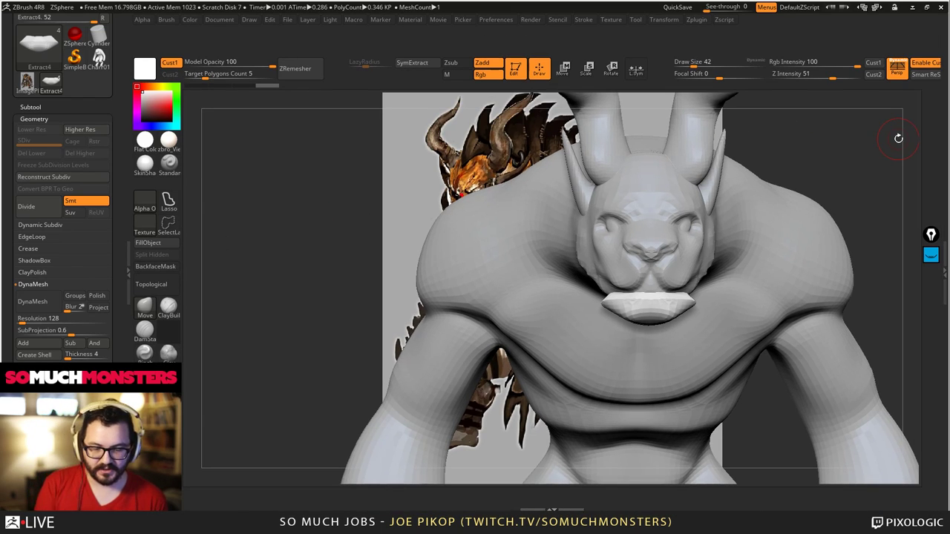
pyautogui.keyDown('ctrl'); pyautogui.keyDown('alt'); pyautogui.moveTo(46, 319); pyautogui.dragTo(97, 299); pyautogui.keyUp('alt'); pyautogui.keyUp('ctrl')
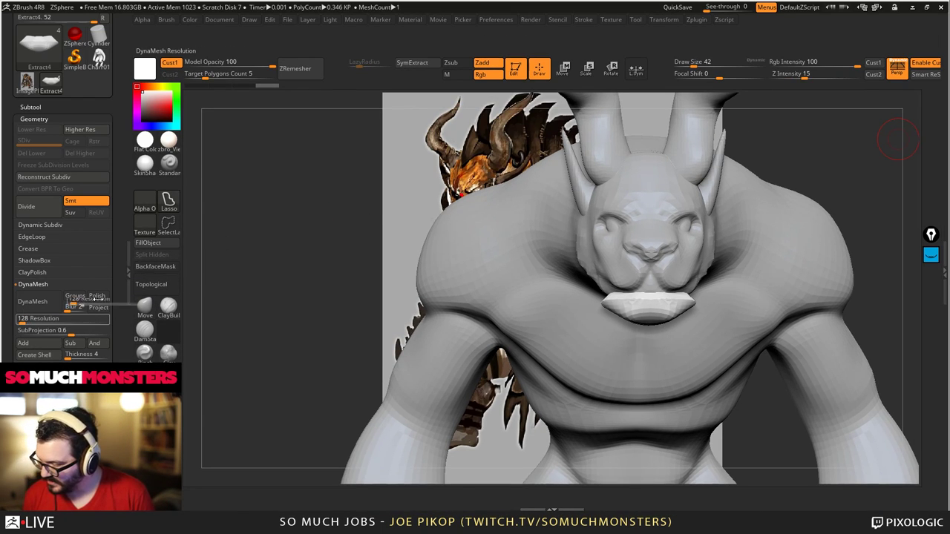
pyautogui.moveTo(357, 82)
pyautogui.keyDown('ctrl'); pyautogui.keyDown('alt'); pyautogui.mouseDown()
pyautogui.moveTo(430, 74)
pyautogui.moveTo(370, 74)
pyautogui.mouseUp(); pyautogui.keyUp('alt'); pyautogui.keyUp('ctrl')
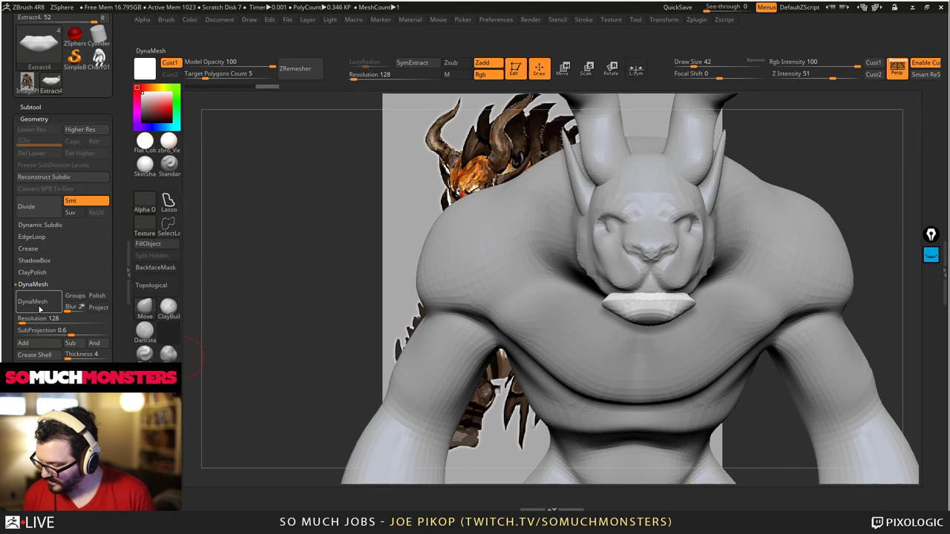
# - Remove the L.Sym button from the top shelf and add the Transp button beside the Draw Size slider
pyautogui.press('ctrl')
pyautogui.press('ctrl')
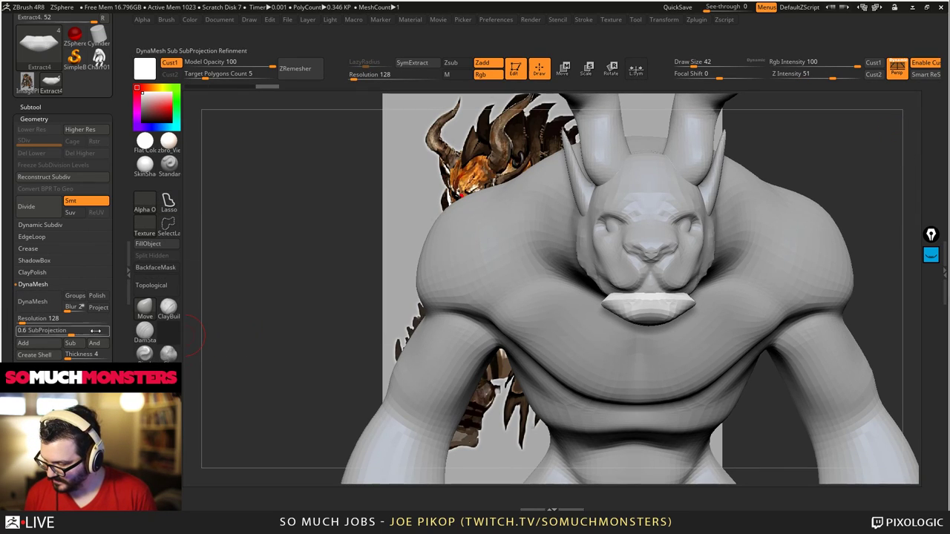
pyautogui.keyDown('ctrl'); pyautogui.keyDown('alt'); pyautogui.moveTo(95, 330); pyautogui.dragTo(57, 295); pyautogui.keyUp('alt'); pyautogui.keyUp('ctrl')
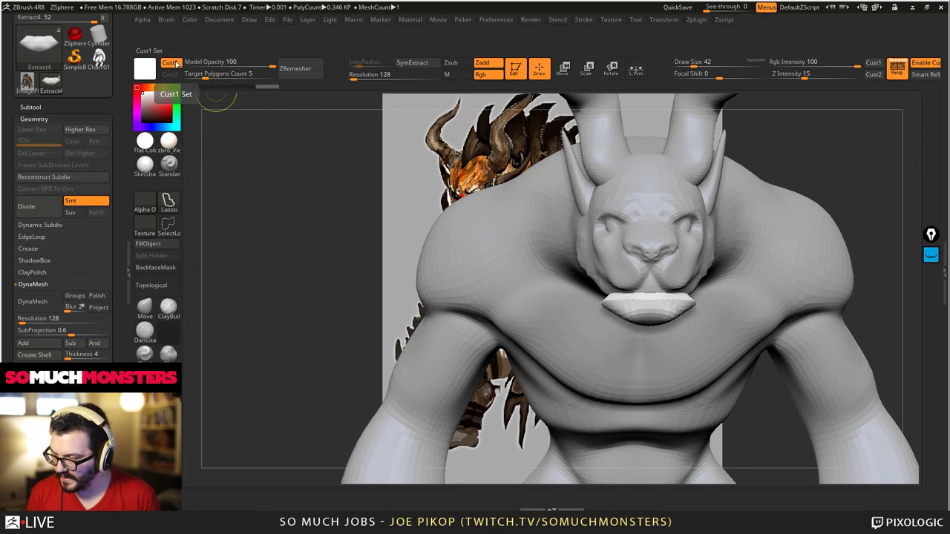
pyautogui.press('ctrl')
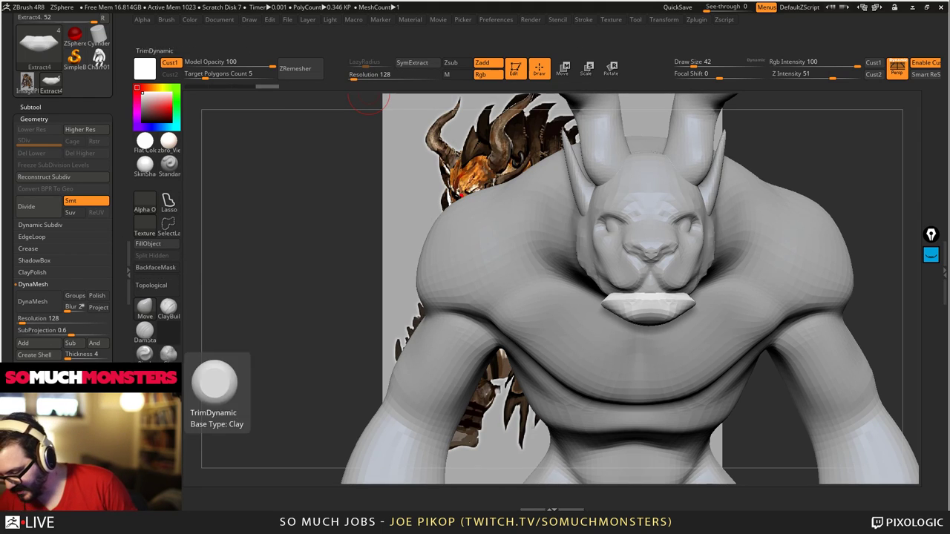
pyautogui.click(129, 273)
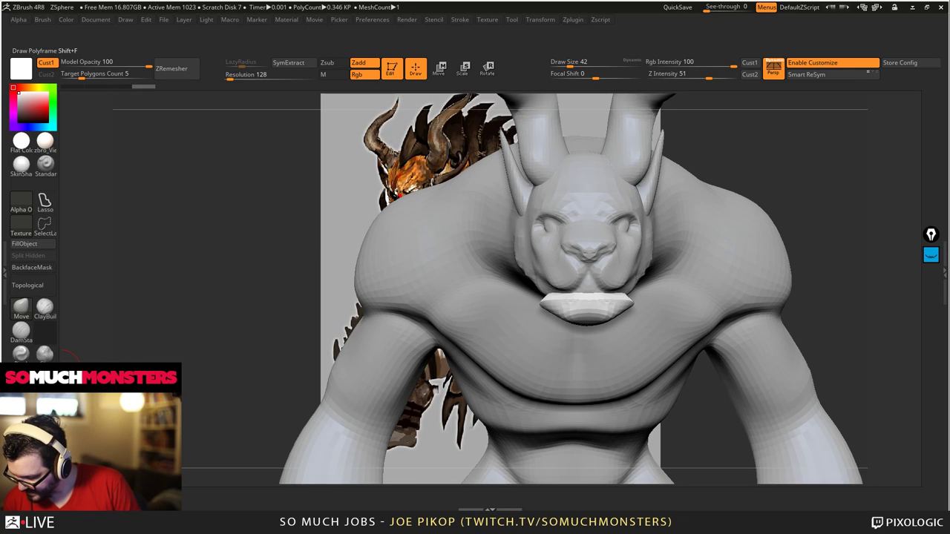
pyautogui.press('b')
pyautogui.press('m')
pyautogui.press('v')
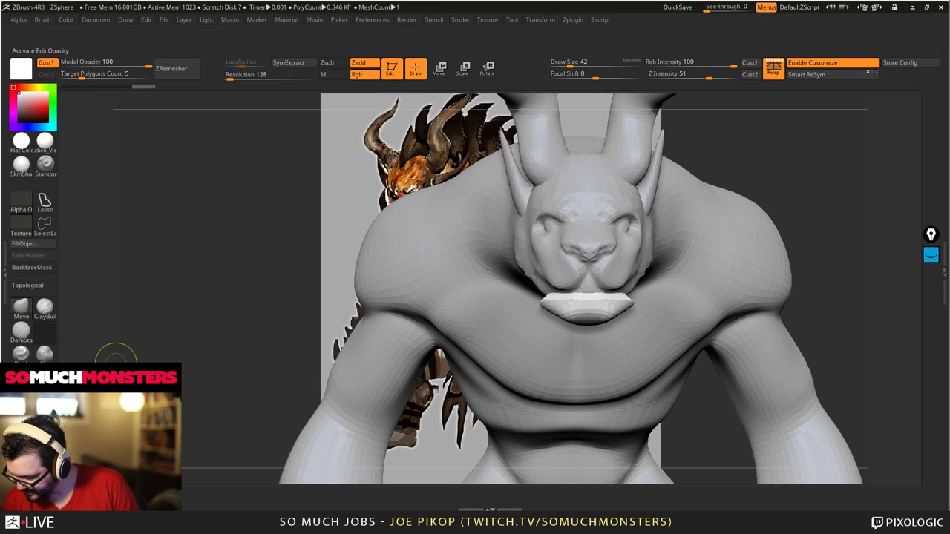
pyautogui.press('ctrl')
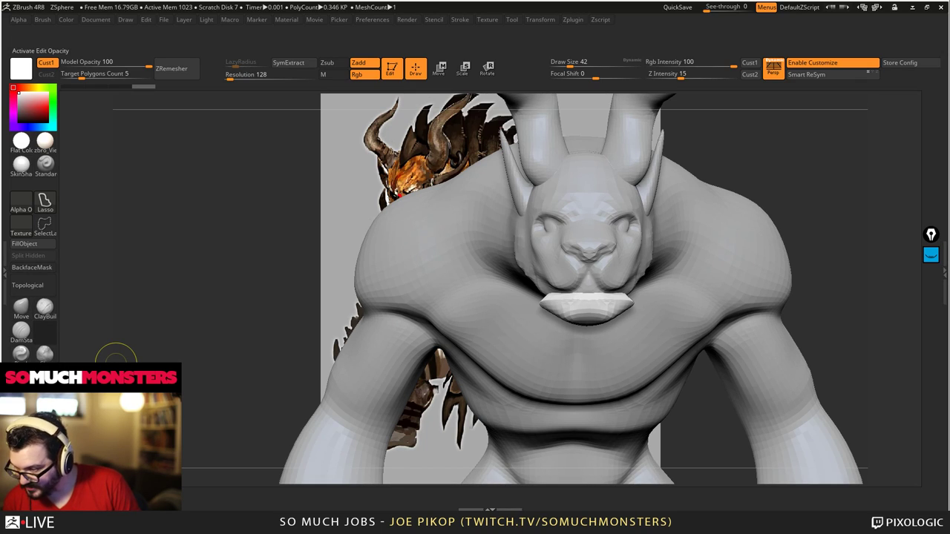
pyautogui.keyDown('ctrl'); pyautogui.keyDown('alt'); pyautogui.moveTo(445, 202); pyautogui.dragTo(535, 69); pyautogui.keyUp('alt'); pyautogui.keyUp('ctrl')
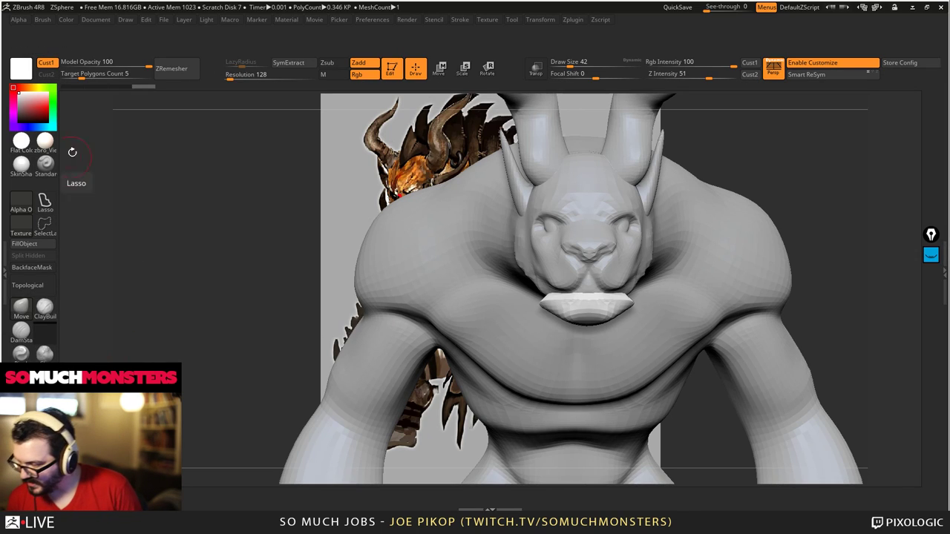
pyautogui.click(5, 101)
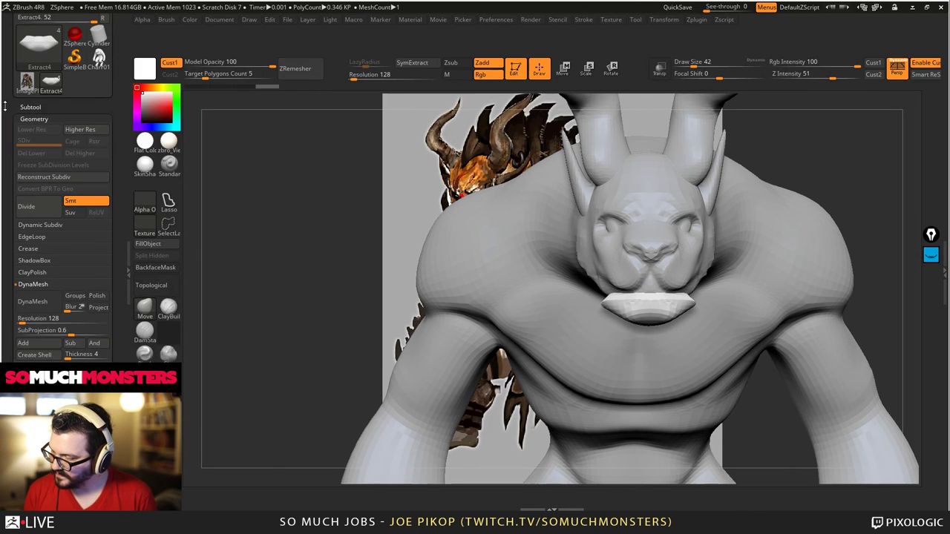
pyautogui.moveTo(34, 303)
pyautogui.keyDown('ctrl'); pyautogui.keyDown('alt'); pyautogui.mouseDown()
pyautogui.moveTo(73, 343)
pyautogui.moveTo(156, 379)
pyautogui.moveTo(175, 438)
pyautogui.mouseUp(); pyautogui.keyUp('alt'); pyautogui.keyUp('ctrl')
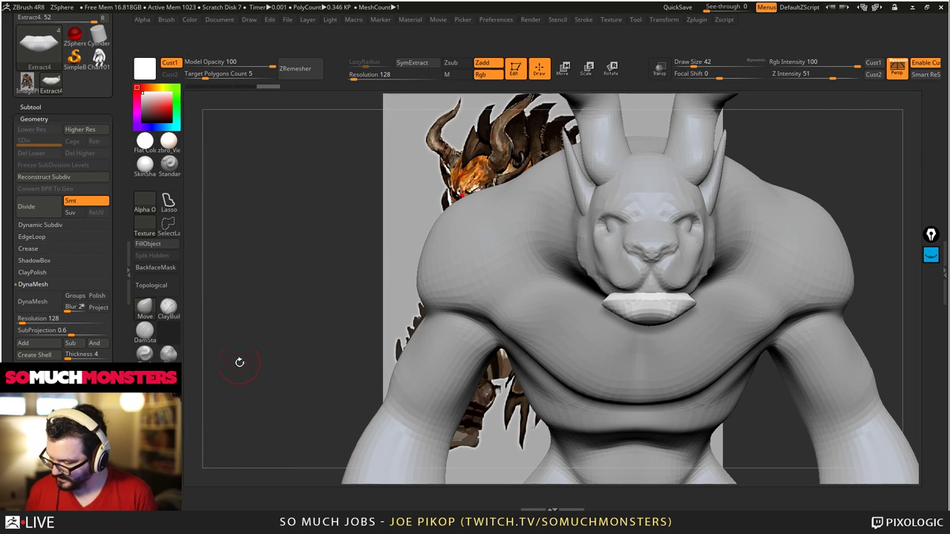
# - Remesh the extracted chin piece with DynaMesh at a resolution of 32 and smooth its surface
pyautogui.moveTo(240, 362); pyautogui.dragTo(271, 362)
pyautogui.click(371, 71)
pyautogui.write('288')
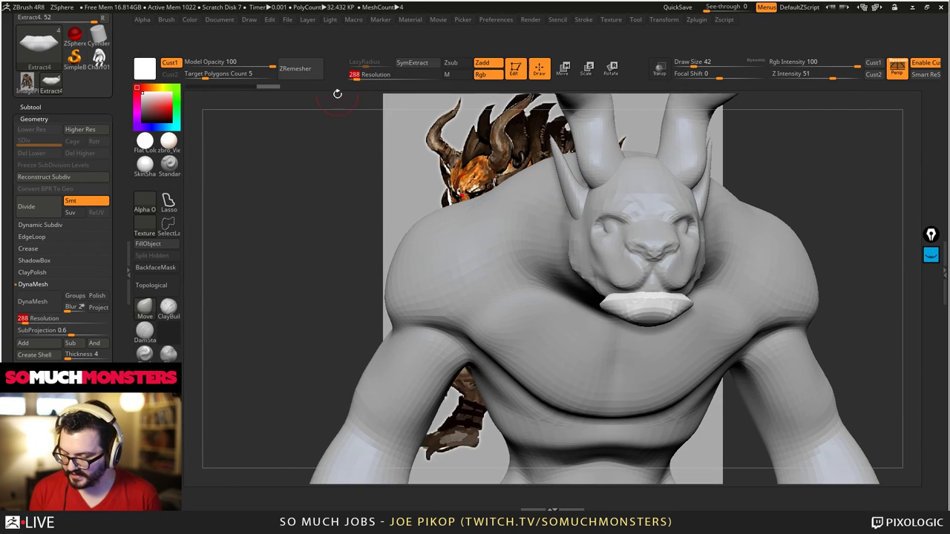
pyautogui.click(371, 75)
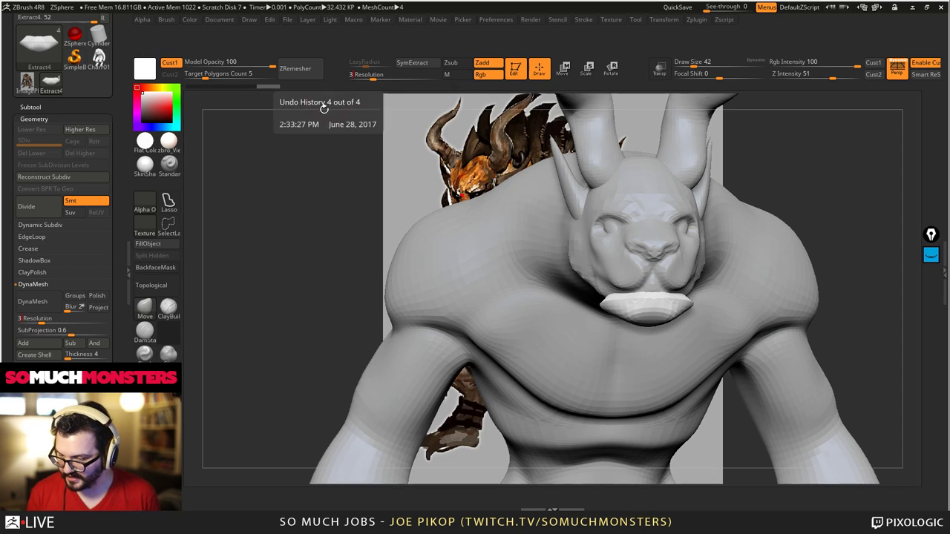
pyautogui.write('32')
pyautogui.click(39, 302)
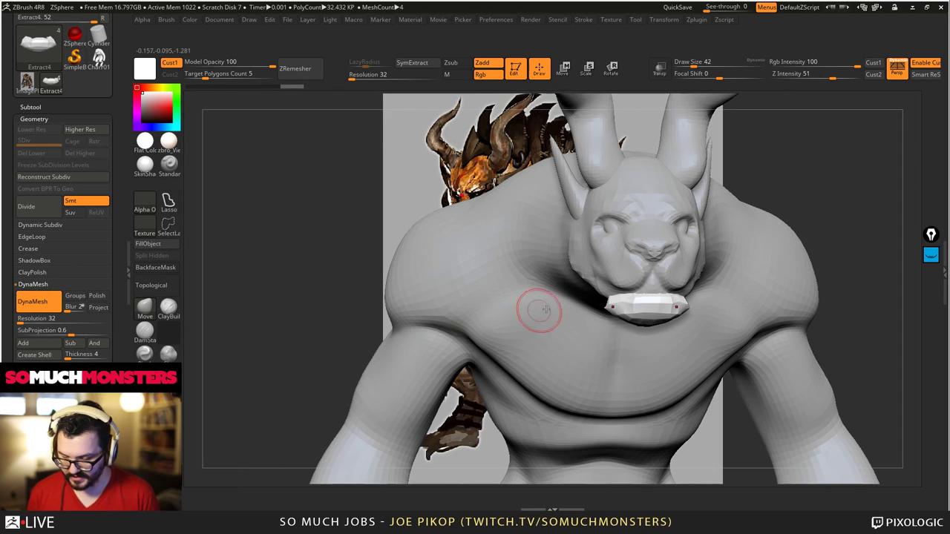
pyautogui.keyDown('shift'); pyautogui.moveTo(539, 311); pyautogui.dragTo(520, 326, button='right'); pyautogui.keyUp('shift')
pyautogui.keyDown('shift'); pyautogui.moveTo(632, 307); pyautogui.dragTo(608, 308); pyautogui.keyUp('shift')
pyautogui.moveTo(245, 386); pyautogui.dragTo(379, 449, button='right')
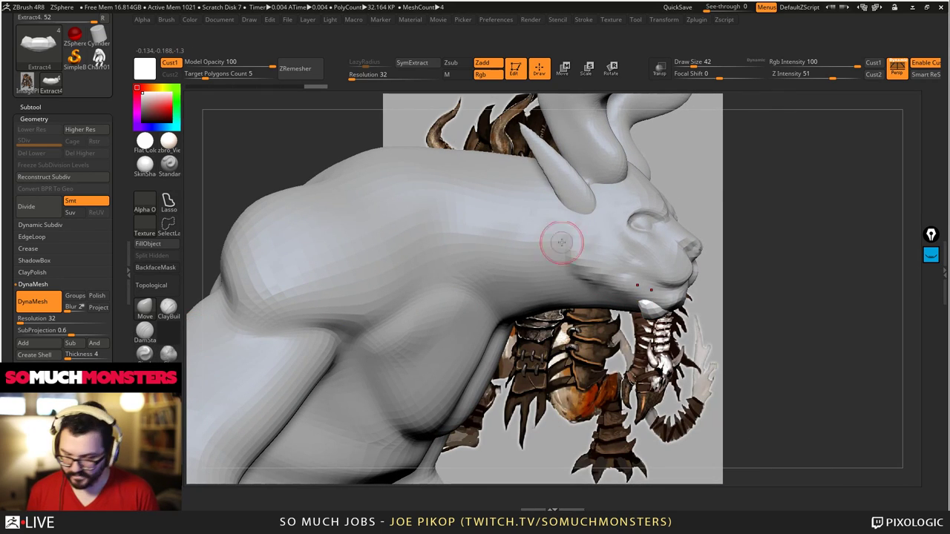
# - Turn off interface customization, collapse the side trays and store the interface configuration
pyautogui.click(925, 64)
pyautogui.click(943, 114)
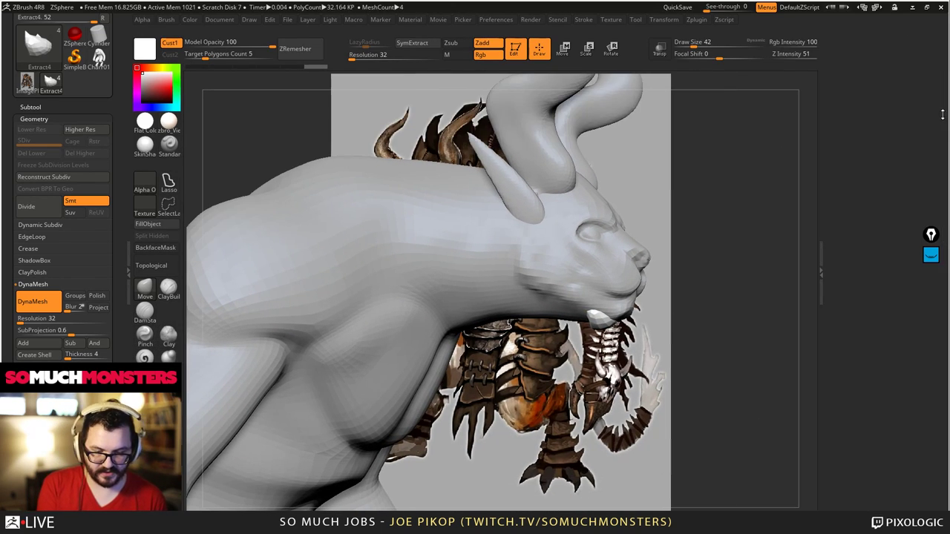
pyautogui.click(824, 232)
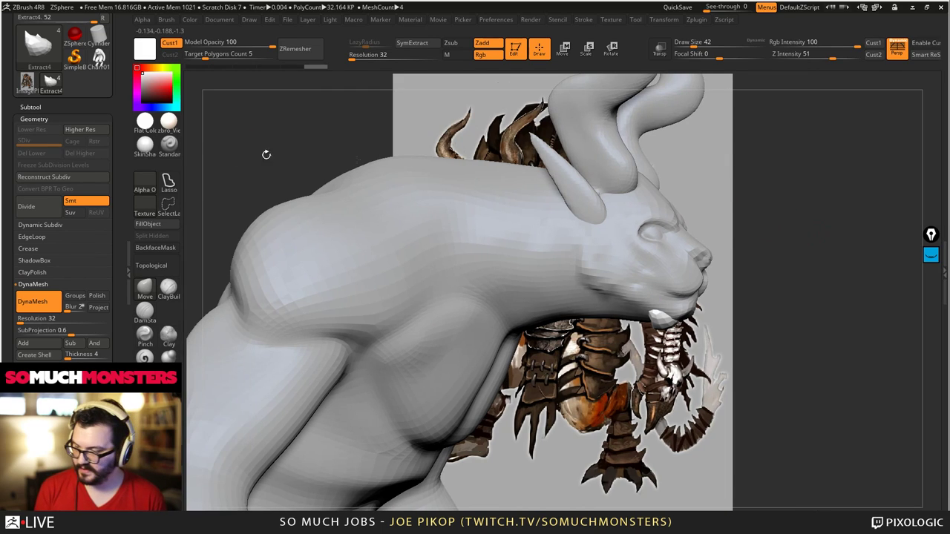
pyautogui.click(124, 234)
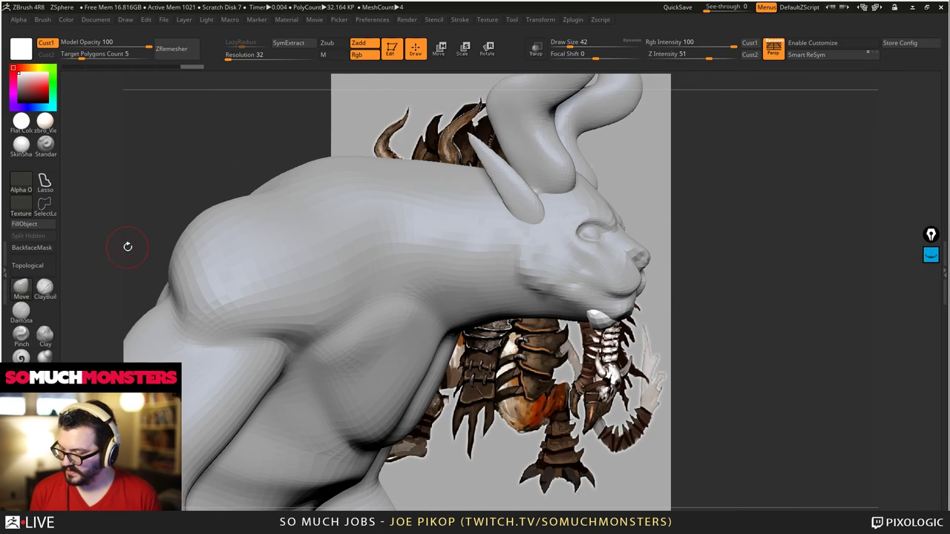
pyautogui.click(900, 43)
pyautogui.press('Return')
# - Examine the head and the chin piece from several angles against the beard in the concept art
pyautogui.moveTo(477, 320)
pyautogui.keyDown('alt'); pyautogui.mouseDown()
pyautogui.moveTo(519, 275)
pyautogui.moveTo(489, 285)
pyautogui.moveTo(613, 341)
pyautogui.mouseUp(); pyautogui.keyUp('alt')
pyautogui.moveTo(613, 340)
pyautogui.mouseDown(button='right')
pyautogui.moveTo(620, 338)
pyautogui.moveTo(600, 340)
pyautogui.moveTo(613, 341)
pyautogui.mouseUp(button='right')
pyautogui.moveTo(613, 341); pyautogui.dragTo(607, 259)
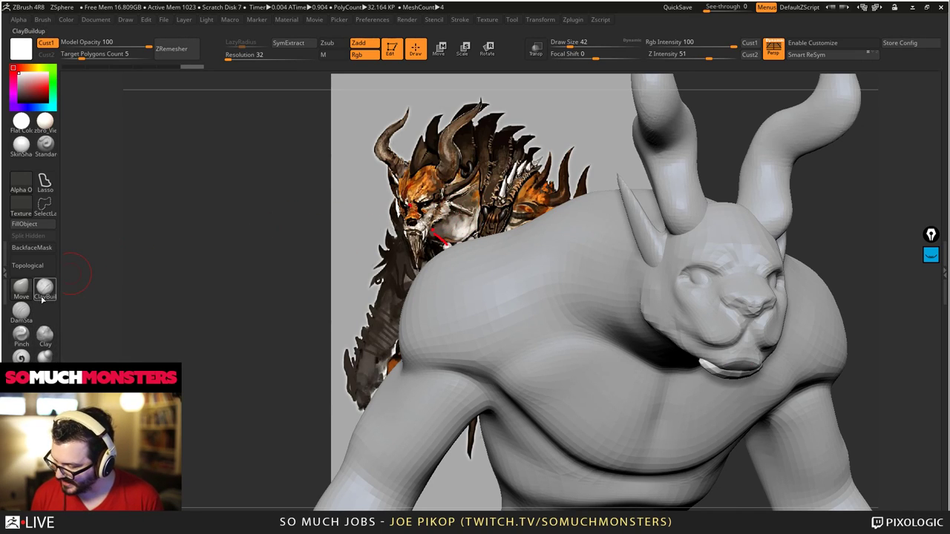
pyautogui.click(42, 299)
pyautogui.moveTo(314, 289); pyautogui.dragTo(446, 289)
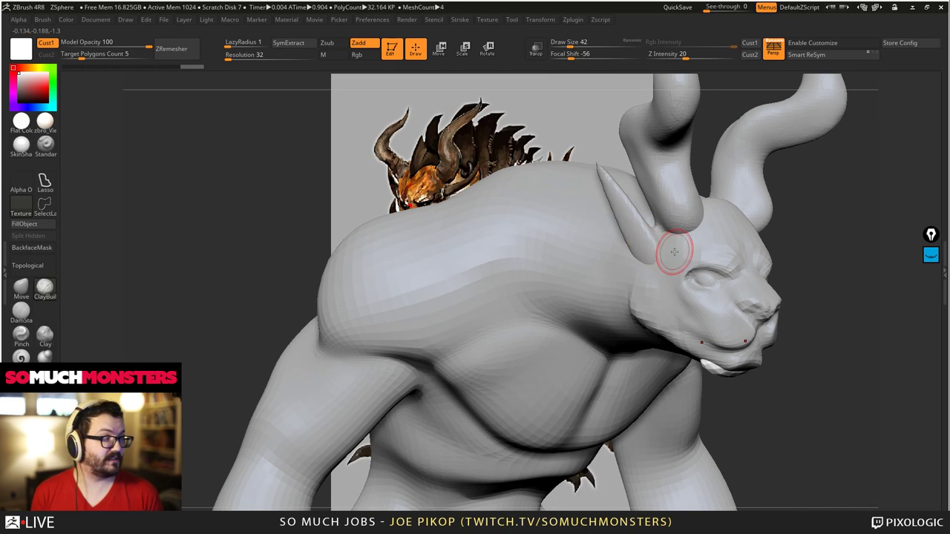
pyautogui.keyDown('ctrl'); pyautogui.moveTo(656, 242); pyautogui.dragTo(645, 225, button='right'); pyautogui.keyUp('ctrl')
pyautogui.moveTo(651, 368); pyautogui.dragTo(621, 320, button='right')
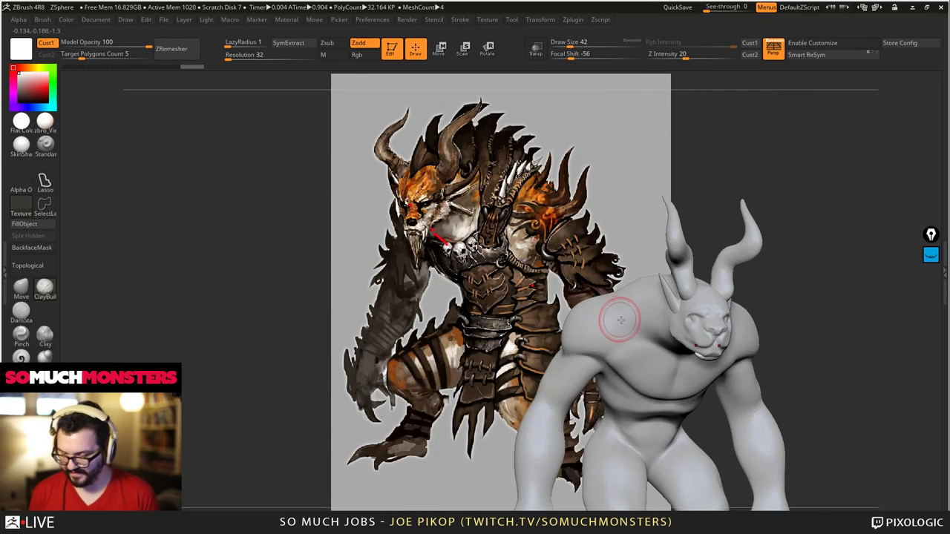
pyautogui.moveTo(676, 338); pyautogui.dragTo(625, 315, button='right')
pyautogui.moveTo(624, 315); pyautogui.dragTo(256, 288)
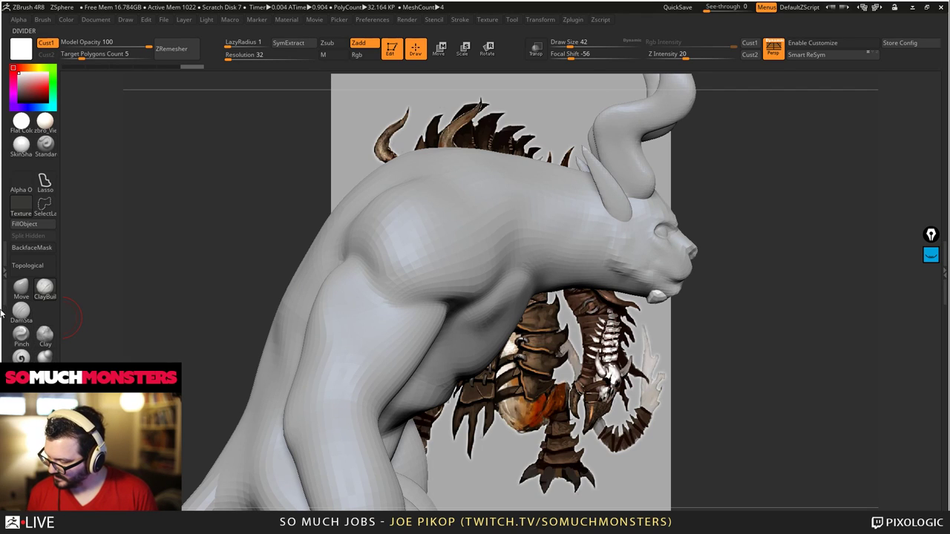
# - Pull the chin piece down with the Move brush into a long pointed goatee below the jaw
pyautogui.click(22, 290)
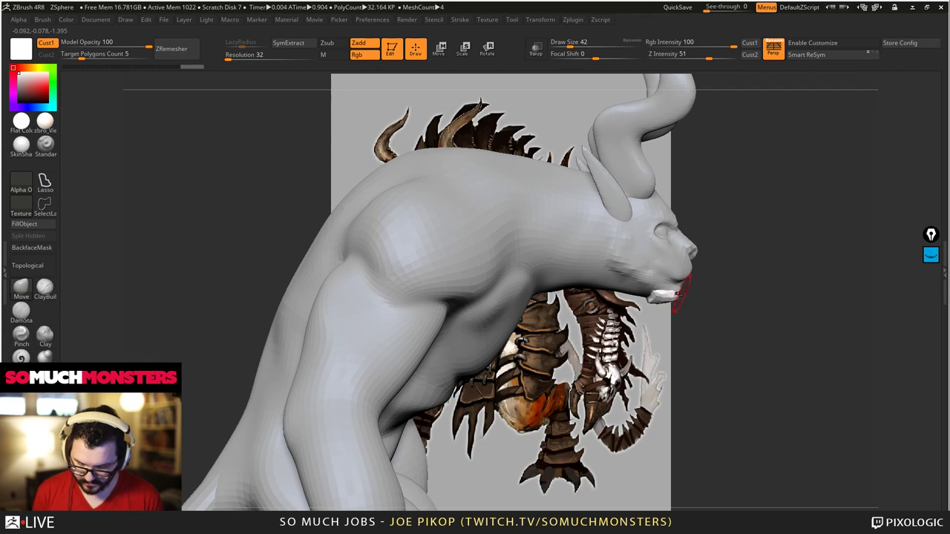
pyautogui.moveTo(678, 295); pyautogui.dragTo(670, 298, button='right')
pyautogui.moveTo(671, 298); pyautogui.dragTo(668, 293)
pyautogui.moveTo(668, 293)
pyautogui.mouseDown(button='right')
pyautogui.moveTo(653, 327)
pyautogui.moveTo(623, 323)
pyautogui.mouseUp(button='right')
pyautogui.moveTo(668, 304); pyautogui.dragTo(665, 312)
pyautogui.moveTo(631, 311); pyautogui.dragTo(672, 301, button='right')
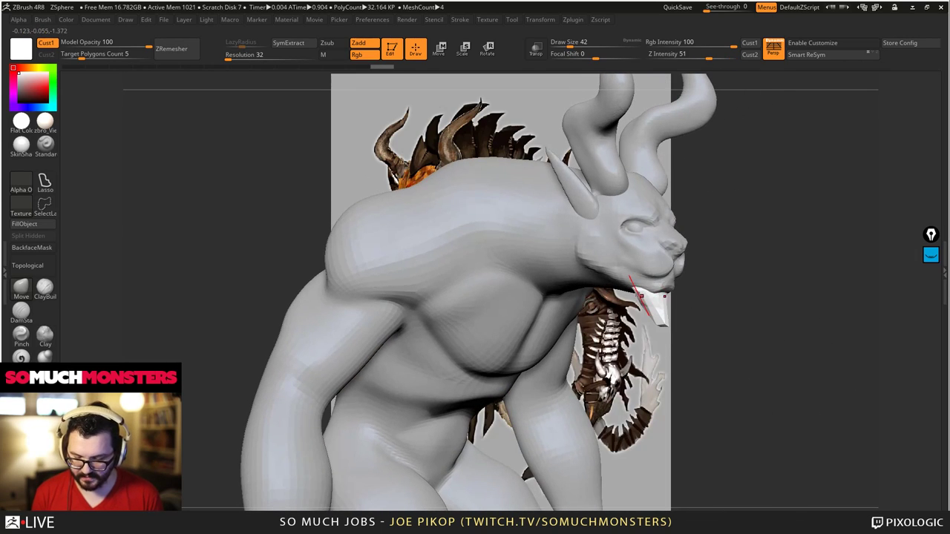
pyautogui.keyDown('alt'); pyautogui.click(657, 290); pyautogui.keyUp('alt')
pyautogui.moveTo(666, 324); pyautogui.dragTo(647, 294)
pyautogui.moveTo(647, 294); pyautogui.dragTo(656, 259, button='right')
pyautogui.moveTo(656, 258)
pyautogui.mouseDown()
pyautogui.moveTo(646, 276)
pyautogui.moveTo(653, 328)
pyautogui.mouseUp()
# - Select the horns on Extract3 and adjust their curvature with an enlarged Move brush to match the concept art
pyautogui.keyDown('alt'); pyautogui.click(611, 255); pyautogui.keyUp('alt')
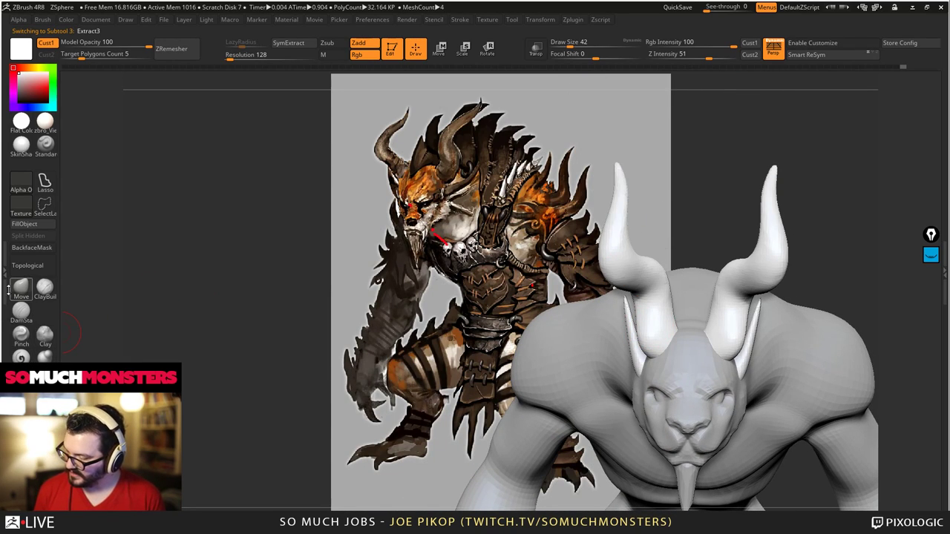
pyautogui.press(']')
pyautogui.press(']')
pyautogui.press(']')
pyautogui.moveTo(660, 325); pyautogui.dragTo(656, 332)
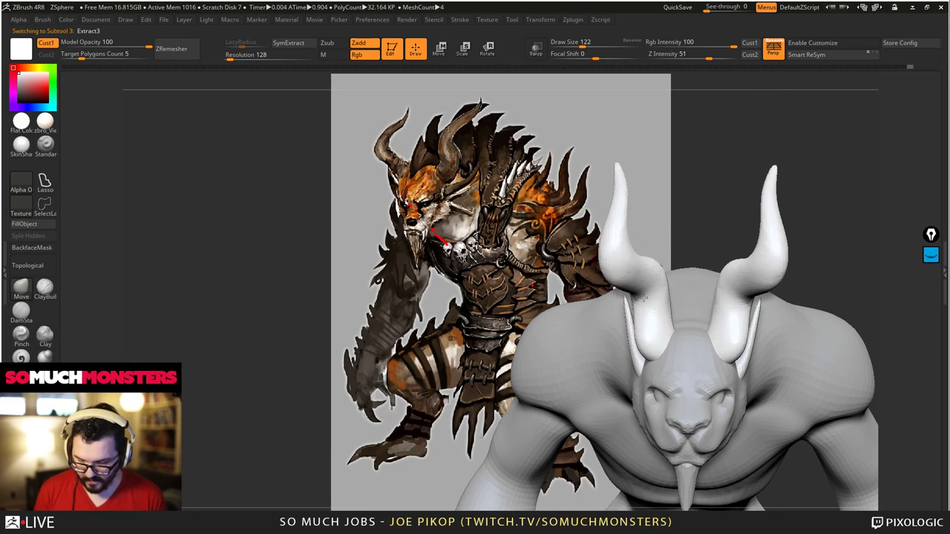
pyautogui.moveTo(644, 298)
pyautogui.mouseDown()
pyautogui.moveTo(600, 256)
pyautogui.moveTo(609, 262)
pyautogui.mouseUp()
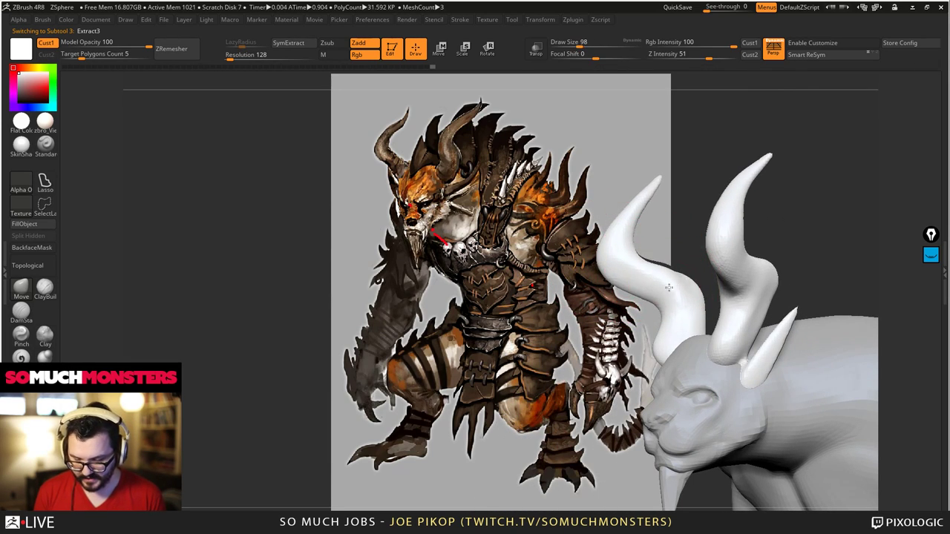
pyautogui.moveTo(669, 287)
pyautogui.mouseDown()
pyautogui.moveTo(679, 286)
pyautogui.moveTo(647, 317)
pyautogui.mouseUp()
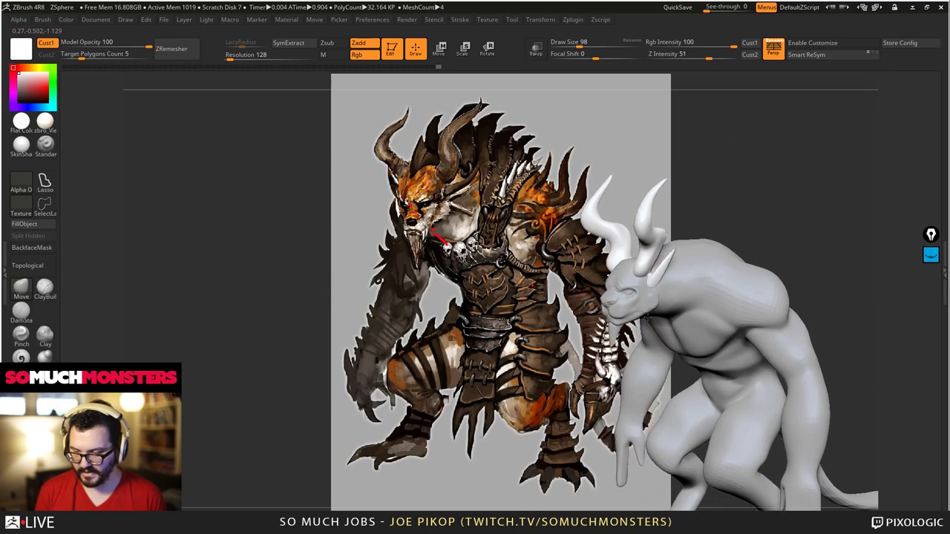
pyautogui.moveTo(647, 317); pyautogui.dragTo(661, 317, button='right')
# - Adjust the ears beside the horn bases on Extract3 with a brush size of 90
pyautogui.keyDown('alt'); pyautogui.click(603, 246); pyautogui.keyUp('alt')
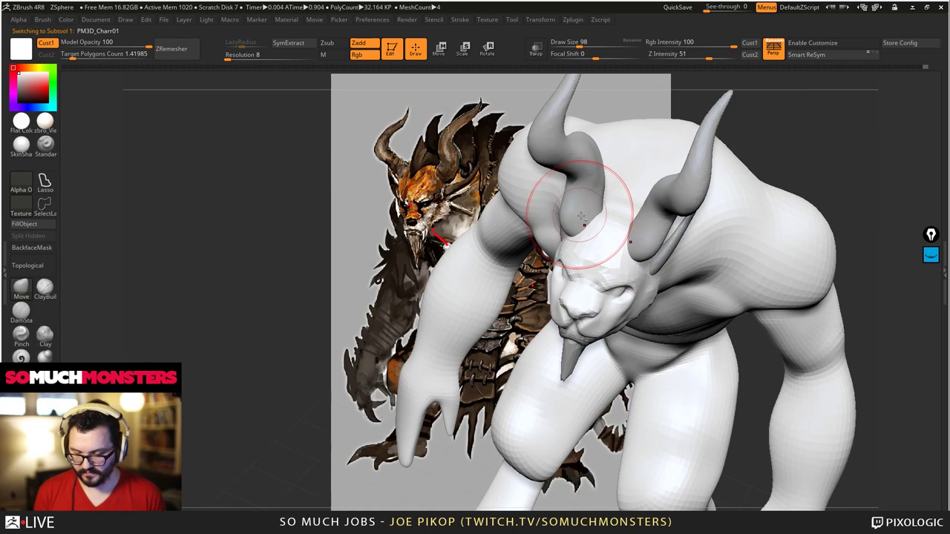
pyautogui.keyDown('alt'); pyautogui.click(579, 209); pyautogui.keyUp('alt')
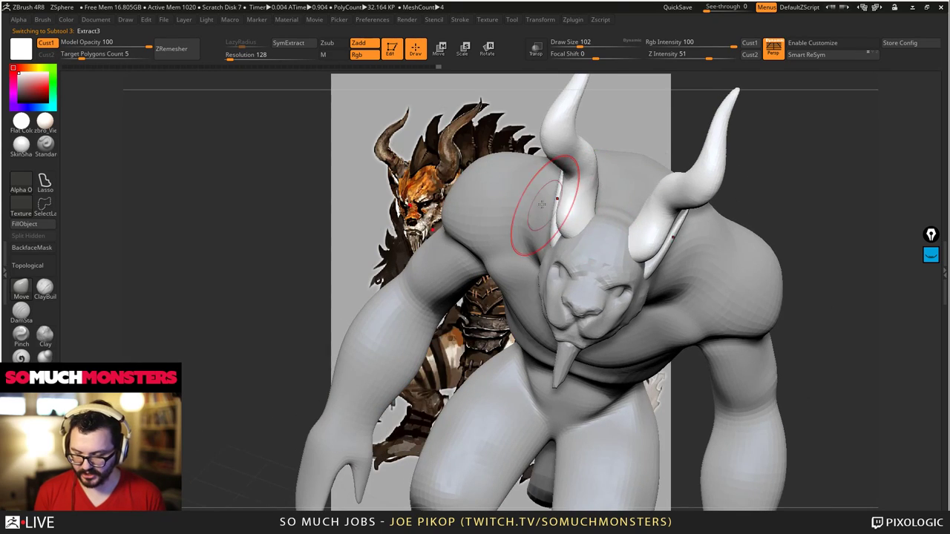
pyautogui.moveTo(541, 204)
pyautogui.mouseDown(button='right')
pyautogui.moveTo(560, 222)
pyautogui.moveTo(556, 214)
pyautogui.moveTo(576, 212)
pyautogui.mouseUp(button='right')
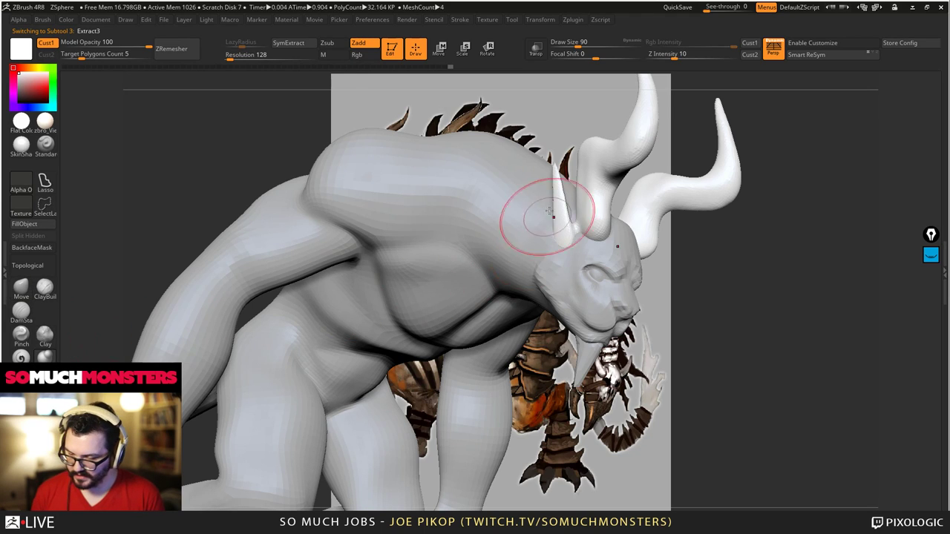
pyautogui.moveTo(557, 212); pyautogui.dragTo(546, 227)
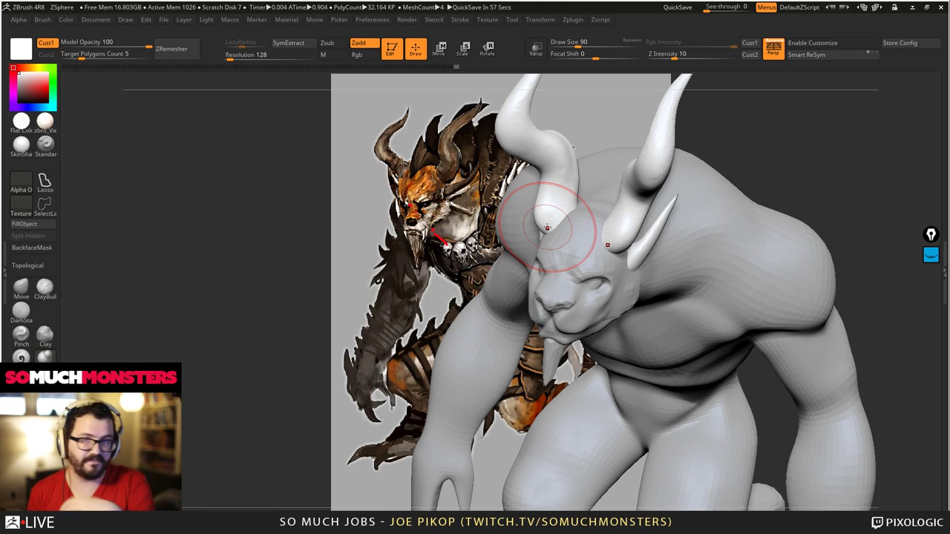
pyautogui.moveTo(547, 229)
pyautogui.mouseDown(button='right')
pyautogui.moveTo(520, 231)
pyautogui.moveTo(532, 286)
pyautogui.moveTo(494, 319)
pyautogui.moveTo(554, 284)
pyautogui.moveTo(533, 257)
pyautogui.mouseUp(button='right')
# - Mask two elongated patches behind the cheek on PM3D_Charr01, one below the ear and one along the jawline, at draw size 8
pyautogui.keyDown('alt'); pyautogui.click(554, 284); pyautogui.keyUp('alt')
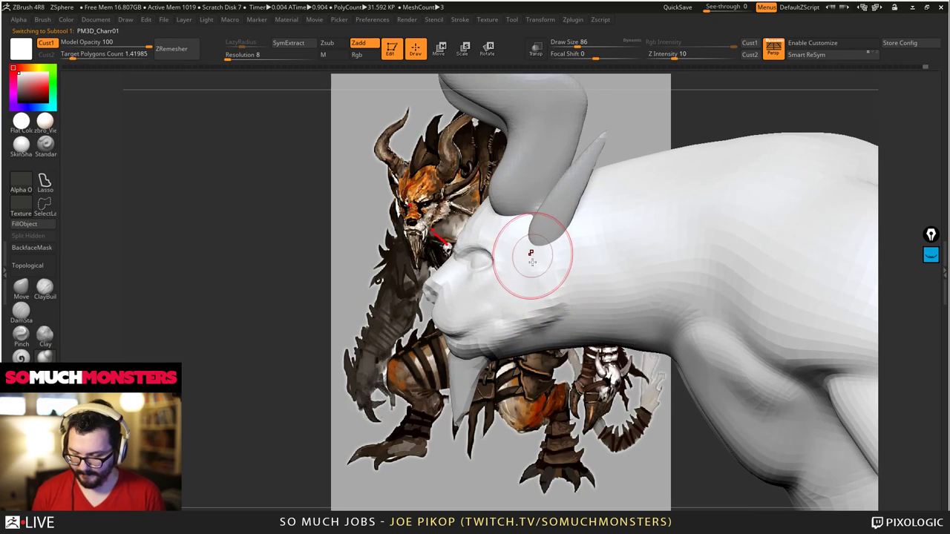
pyautogui.press('[')
pyautogui.press('[')
pyautogui.press('[')
pyautogui.press('[')
pyautogui.press('[')
pyautogui.press('[')
pyautogui.press('[')
pyautogui.press('[')
pyautogui.moveTo(576, 252)
pyautogui.keyDown('ctrl'); pyautogui.mouseDown()
pyautogui.moveTo(617, 223)
pyautogui.moveTo(609, 231)
pyautogui.mouseUp(); pyautogui.keyUp('ctrl')
pyautogui.moveTo(575, 301)
pyautogui.keyDown('ctrl'); pyautogui.mouseDown()
pyautogui.moveTo(657, 296)
pyautogui.moveTo(571, 313)
pyautogui.mouseUp(); pyautogui.keyUp('ctrl')
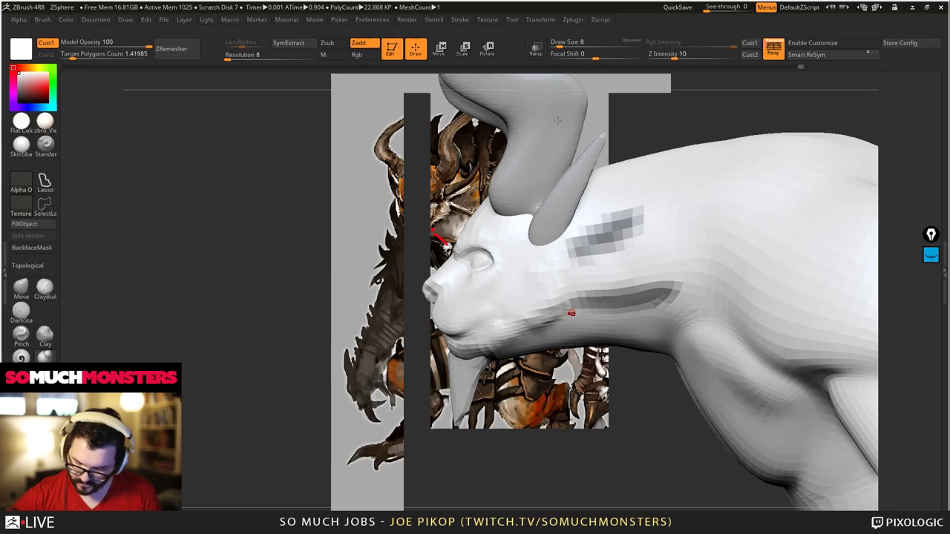
# - Try to extract the masked patches as a separate symmetrical piece and delete the extracted subtool
pyautogui.click(292, 43)
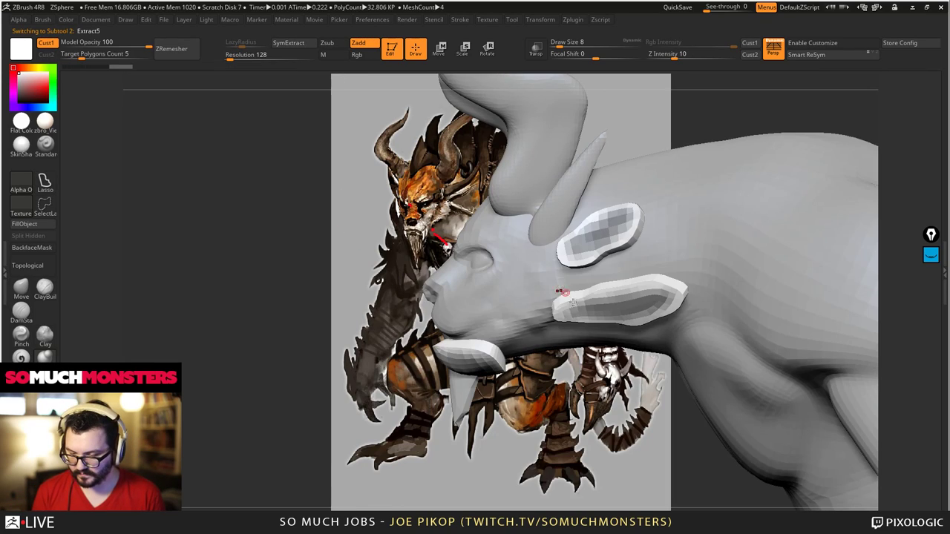
pyautogui.click(9, 223)
pyautogui.click(31, 108)
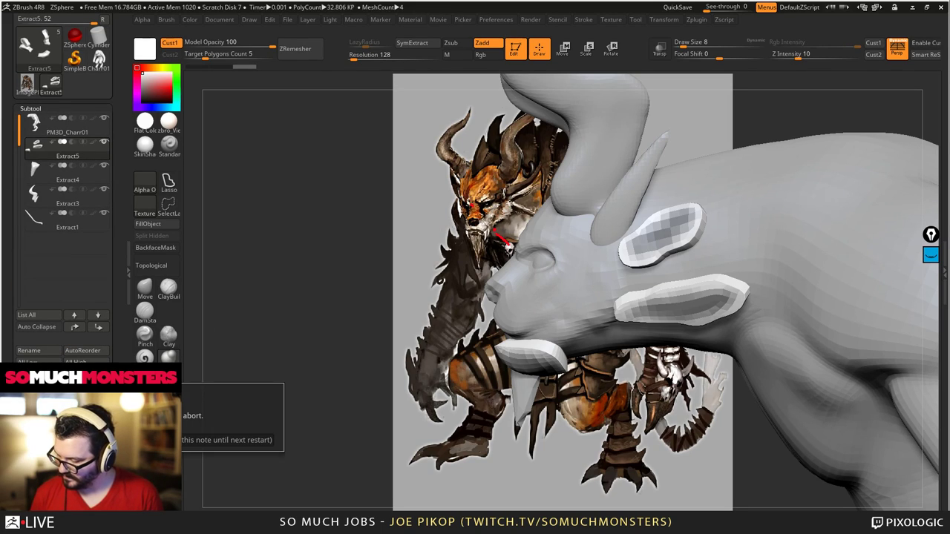
pyautogui.press('Return')
# - Remove the leftover chin mask from PM3D_Charr01 and extract the two side patches as a symmetrical piece with its mask cleared
pyautogui.keyDown('alt'); pyautogui.click(560, 304); pyautogui.keyUp('alt')
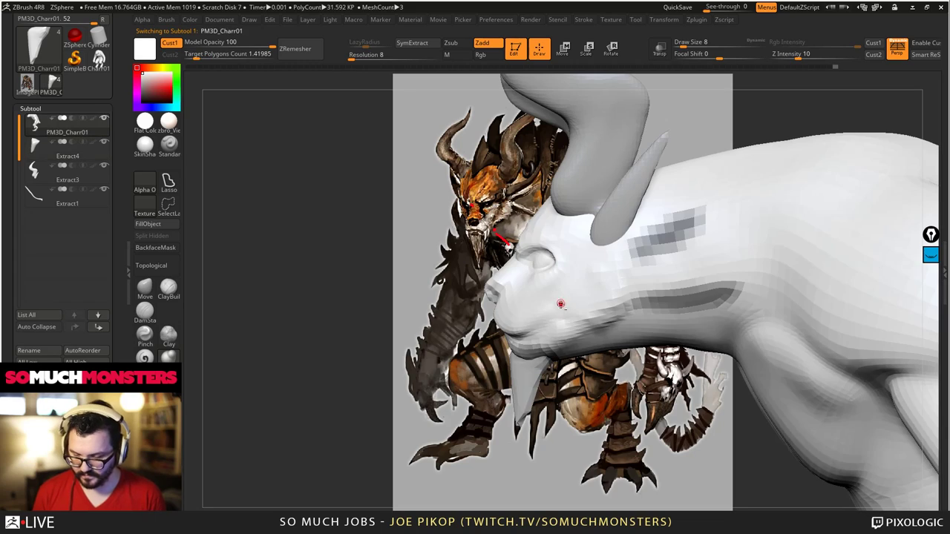
pyautogui.moveTo(386, 295)
pyautogui.keyDown('ctrl'); pyautogui.keyDown('alt'); pyautogui.mouseDown()
pyautogui.moveTo(624, 453)
pyautogui.moveTo(386, 256)
pyautogui.mouseUp(); pyautogui.keyUp('alt'); pyautogui.keyUp('ctrl')
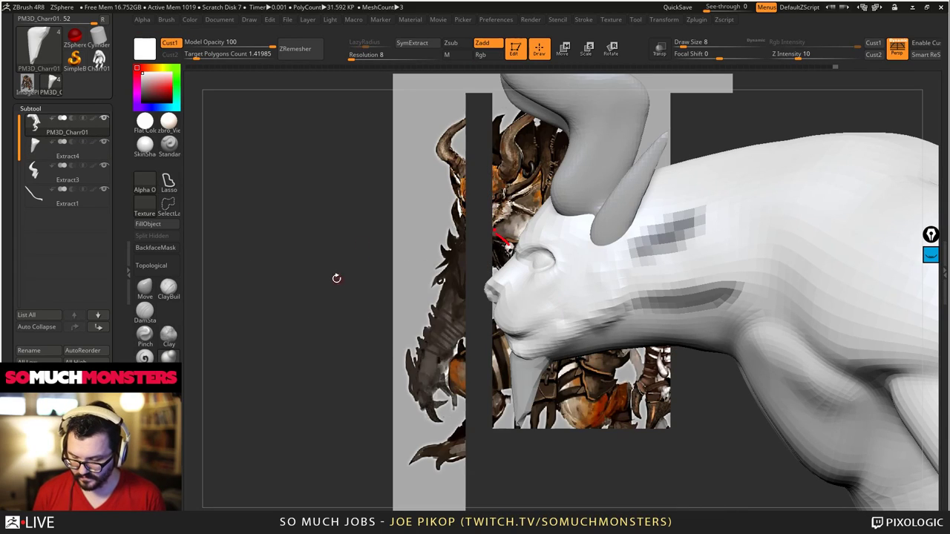
pyautogui.click(412, 42)
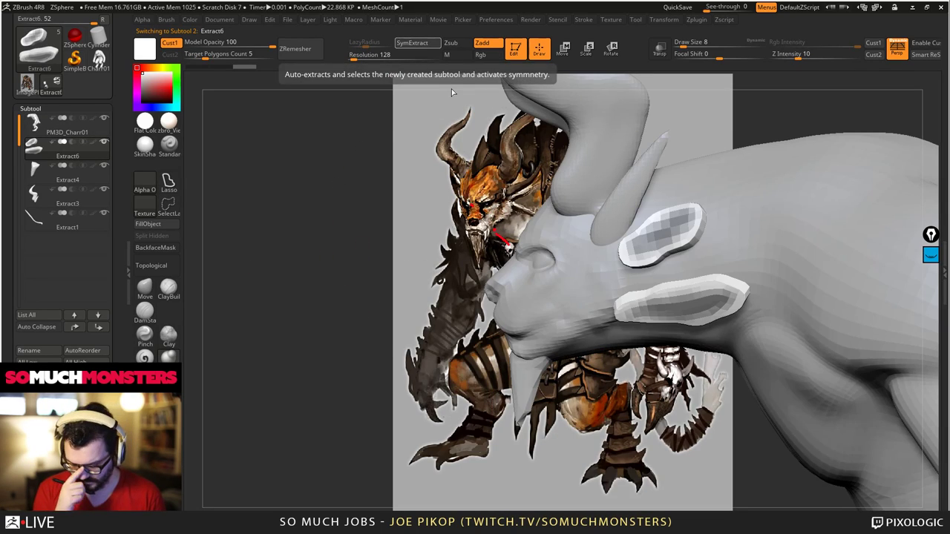
pyautogui.keyDown('ctrl'); pyautogui.moveTo(327, 255); pyautogui.dragTo(400, 415); pyautogui.keyUp('ctrl')
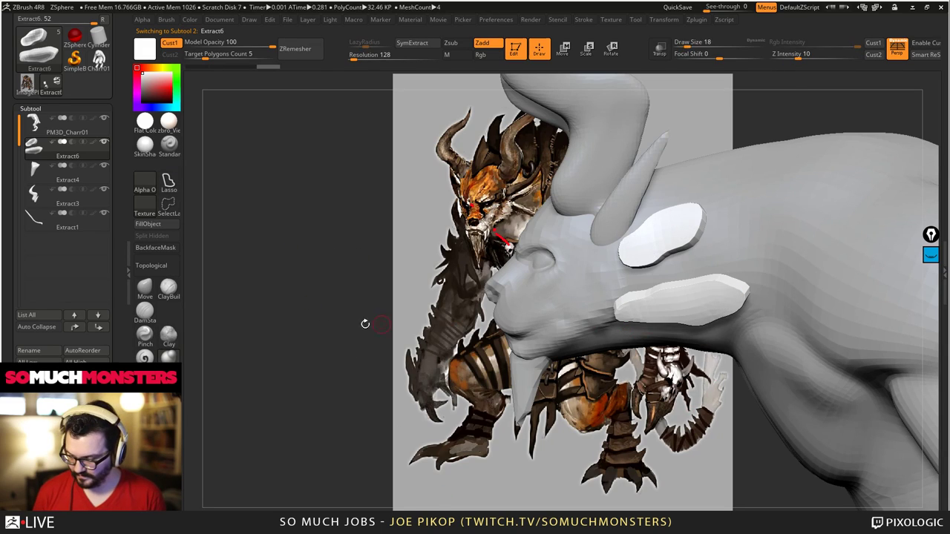
# - Smooth the extracted side patches and pull them into rounded protruding tufts with a brush size of 130
pyautogui.moveTo(672, 313)
pyautogui.keyDown('shift'); pyautogui.mouseDown()
pyautogui.moveTo(723, 297)
pyautogui.moveTo(653, 285)
pyautogui.moveTo(721, 250)
pyautogui.moveTo(668, 260)
pyautogui.moveTo(640, 277)
pyautogui.mouseUp(); pyautogui.keyUp('shift')
pyautogui.moveTo(641, 278); pyautogui.dragTo(595, 290, button='right')
pyautogui.moveTo(311, 342); pyautogui.dragTo(223, 304)
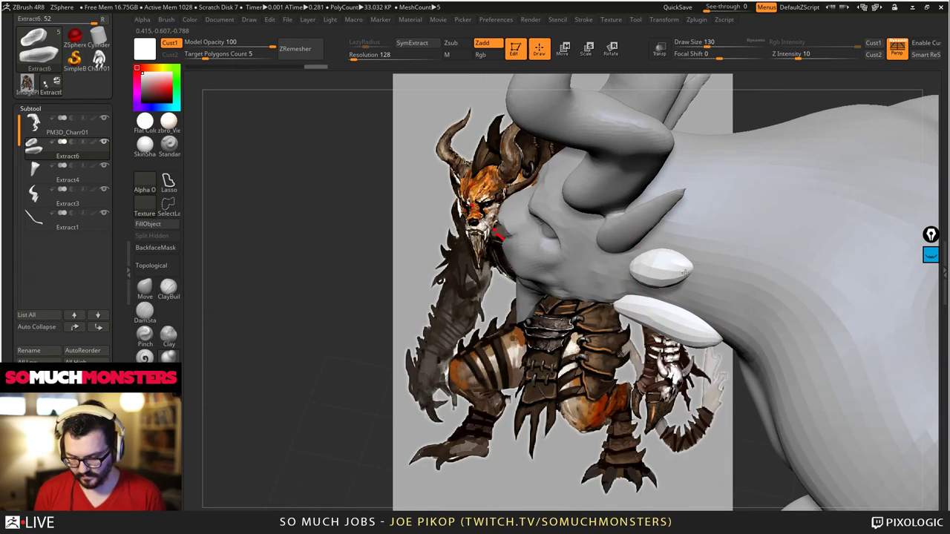
pyautogui.moveTo(672, 270); pyautogui.dragTo(694, 275)
pyautogui.moveTo(694, 275)
pyautogui.mouseDown(button='right')
pyautogui.moveTo(671, 285)
pyautogui.moveTo(651, 280)
pyautogui.moveTo(623, 307)
pyautogui.moveTo(526, 308)
pyautogui.mouseUp(button='right')
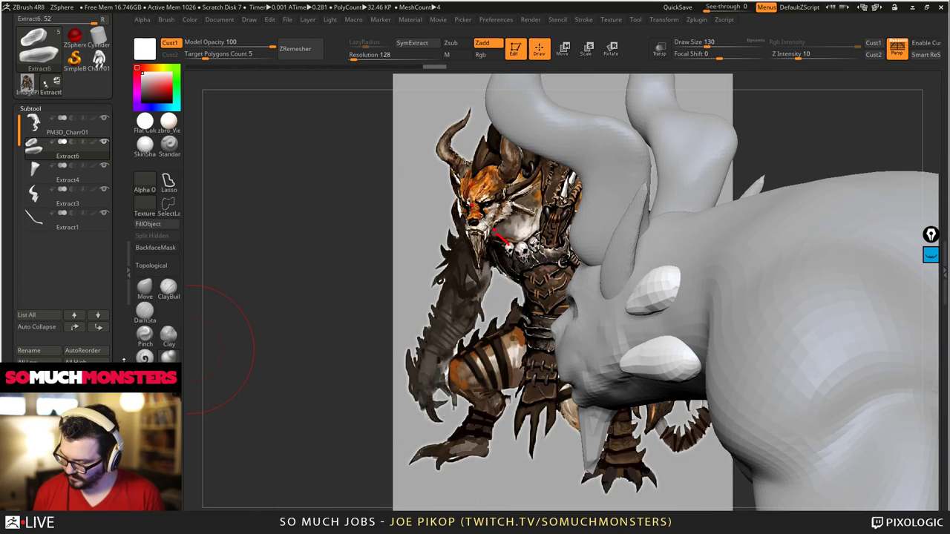
# - Rotate the side tufts outward from the neck using a transpose line laid along the lower tuft
pyautogui.click(611, 49)
pyautogui.keyDown('shift'); pyautogui.moveTo(644, 297); pyautogui.dragTo(628, 338, button='right'); pyautogui.keyUp('shift')
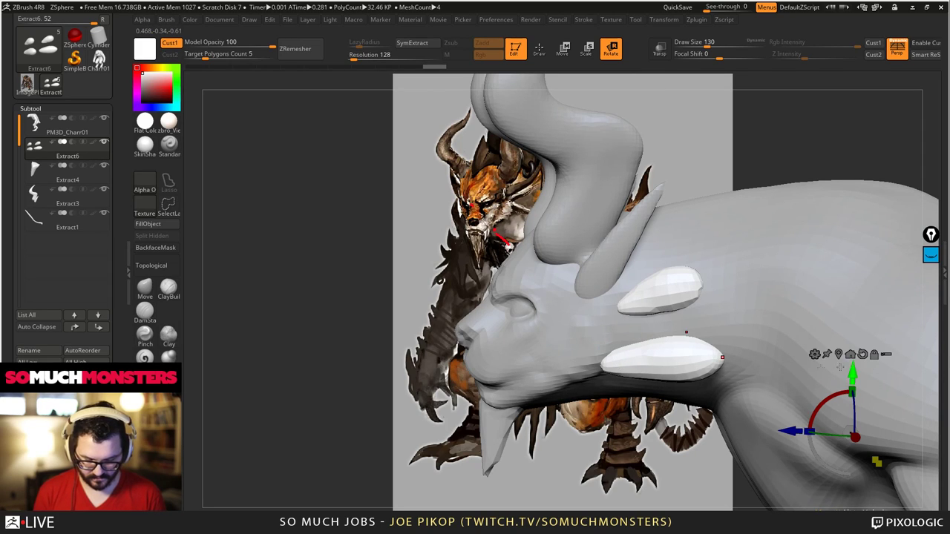
pyautogui.press('y')
pyautogui.moveTo(604, 364); pyautogui.dragTo(702, 361)
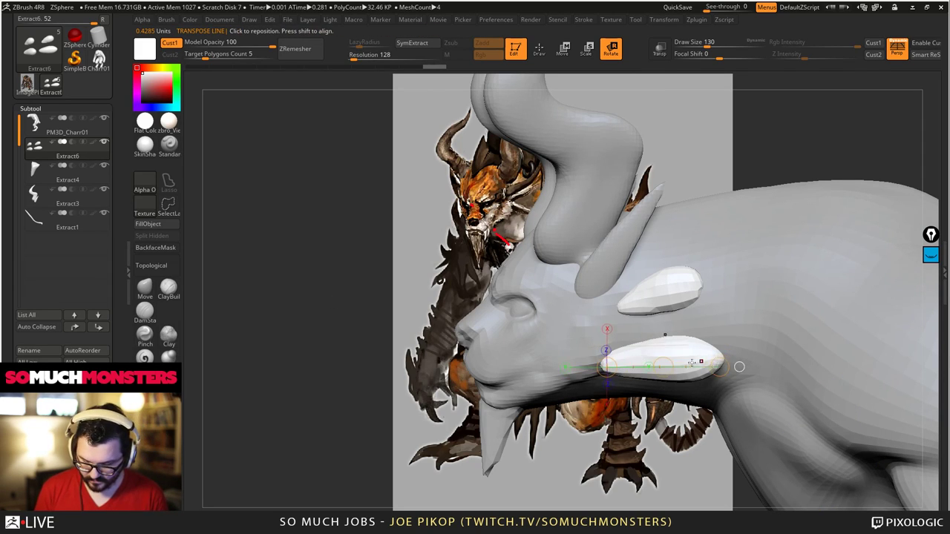
pyautogui.moveTo(738, 367)
pyautogui.mouseDown(button='right')
pyautogui.moveTo(668, 431)
pyautogui.moveTo(671, 475)
pyautogui.mouseUp(button='right')
pyautogui.moveTo(709, 404); pyautogui.dragTo(714, 368, button='right')
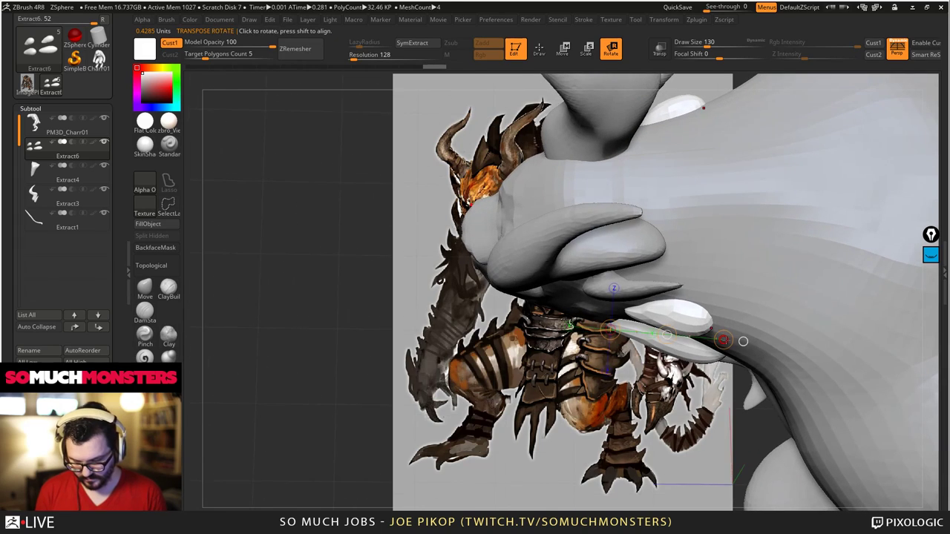
pyautogui.moveTo(666, 334); pyautogui.dragTo(652, 345)
pyautogui.press('q')
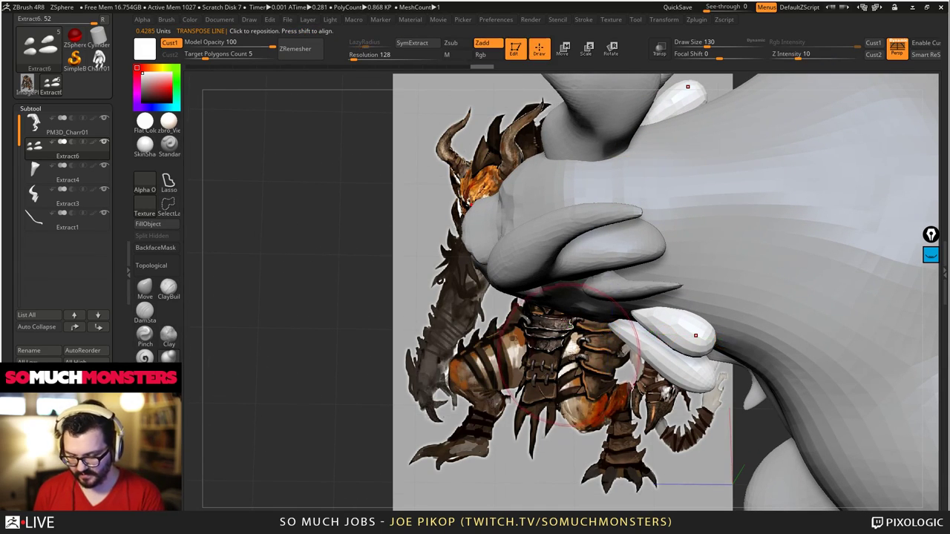
# - Reshape and smooth the side tufts along the beast's neck with the Move brush at a size of 122
pyautogui.moveTo(647, 353); pyautogui.dragTo(634, 407, button='right')
pyautogui.moveTo(590, 332)
pyautogui.mouseDown(button='right')
pyautogui.moveTo(607, 316)
pyautogui.moveTo(602, 304)
pyautogui.moveTo(625, 373)
pyautogui.mouseUp(button='right')
pyautogui.hotkey('ctrl', 'z')
pyautogui.click(145, 288)
pyautogui.moveTo(700, 339)
pyautogui.mouseDown(button='right')
pyautogui.moveTo(662, 345)
pyautogui.moveTo(643, 285)
pyautogui.moveTo(647, 312)
pyautogui.moveTo(665, 307)
pyautogui.moveTo(671, 345)
pyautogui.moveTo(696, 362)
pyautogui.moveTo(646, 296)
pyautogui.moveTo(663, 348)
pyautogui.moveTo(689, 319)
pyautogui.moveTo(649, 297)
pyautogui.mouseUp(button='right')
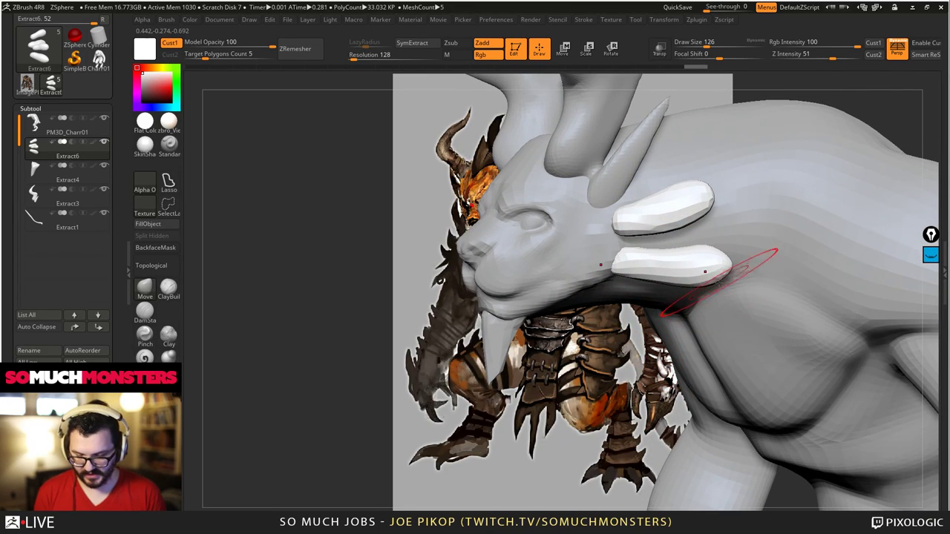
pyautogui.moveTo(697, 272)
pyautogui.mouseDown(button='right')
pyautogui.moveTo(690, 219)
pyautogui.moveTo(721, 339)
pyautogui.moveTo(710, 282)
pyautogui.moveTo(716, 384)
pyautogui.moveTo(670, 326)
pyautogui.moveTo(839, 342)
pyautogui.moveTo(685, 348)
pyautogui.mouseUp(button='right')
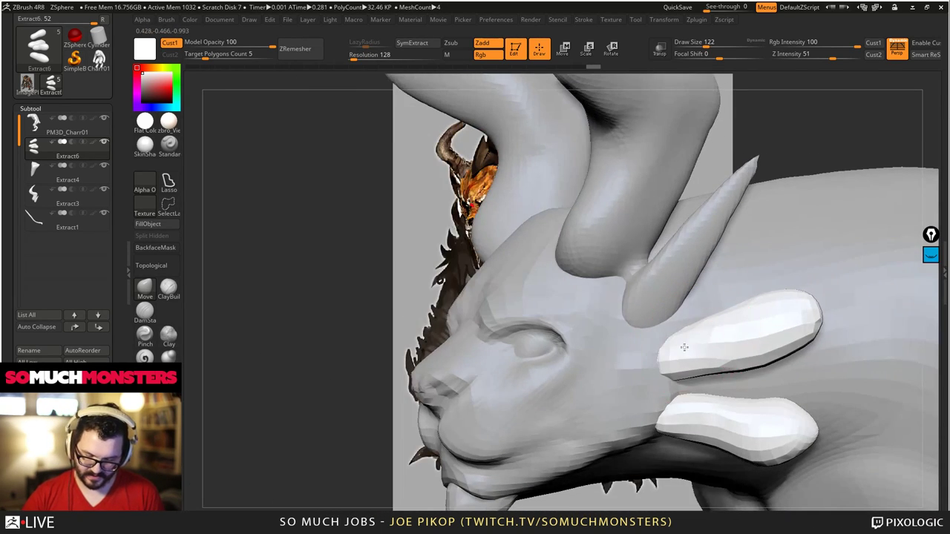
pyautogui.moveTo(749, 304); pyautogui.dragTo(725, 392, button='right')
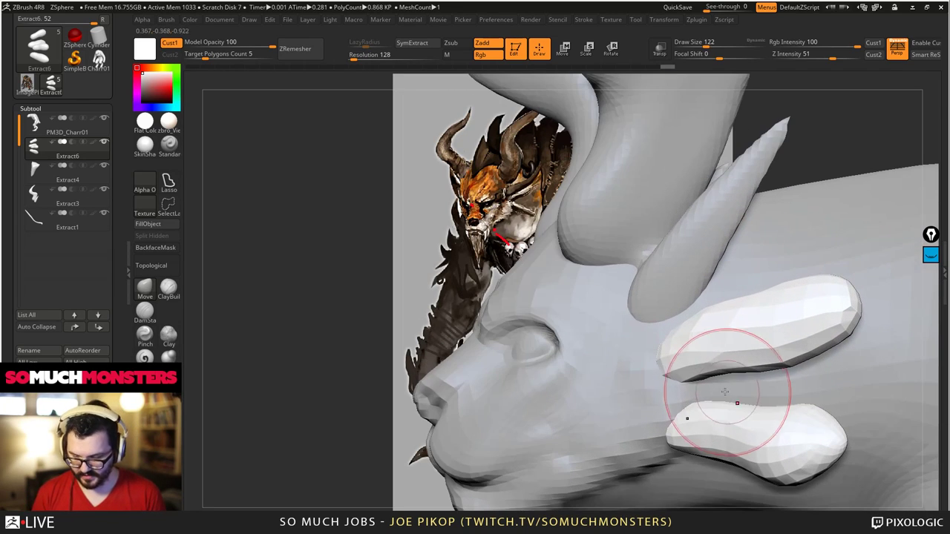
pyautogui.moveTo(799, 327); pyautogui.dragTo(788, 441, button='right')
pyautogui.keyDown('shift'); pyautogui.moveTo(789, 448); pyautogui.dragTo(702, 443); pyautogui.keyUp('shift')
pyautogui.moveTo(702, 443); pyautogui.dragTo(709, 329, button='right')
# - Try to push a hollow into the lower side tuft with the Move brush at a size of 62
pyautogui.moveTo(754, 362); pyautogui.dragTo(751, 363)
pyautogui.moveTo(753, 361); pyautogui.dragTo(747, 374, button='right')
pyautogui.moveTo(746, 373); pyautogui.dragTo(771, 356)
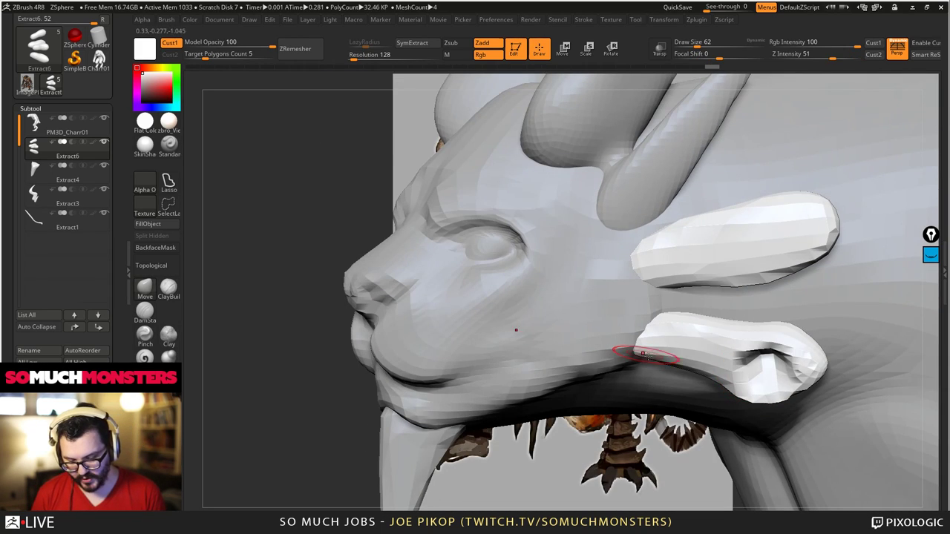
pyautogui.hotkey('ctrl', 'z')
# - Carve a lengthwise groove into the side tufts with the ClayBuildup brush at a size of 62
pyautogui.click(169, 289)
pyautogui.moveTo(685, 391); pyautogui.dragTo(728, 391, button='right')
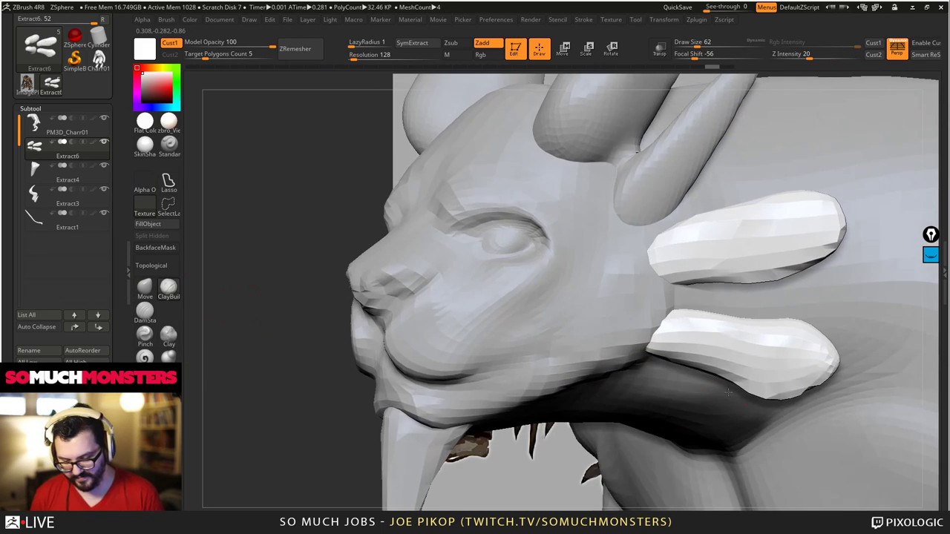
pyautogui.moveTo(673, 349); pyautogui.dragTo(699, 335, button='right')
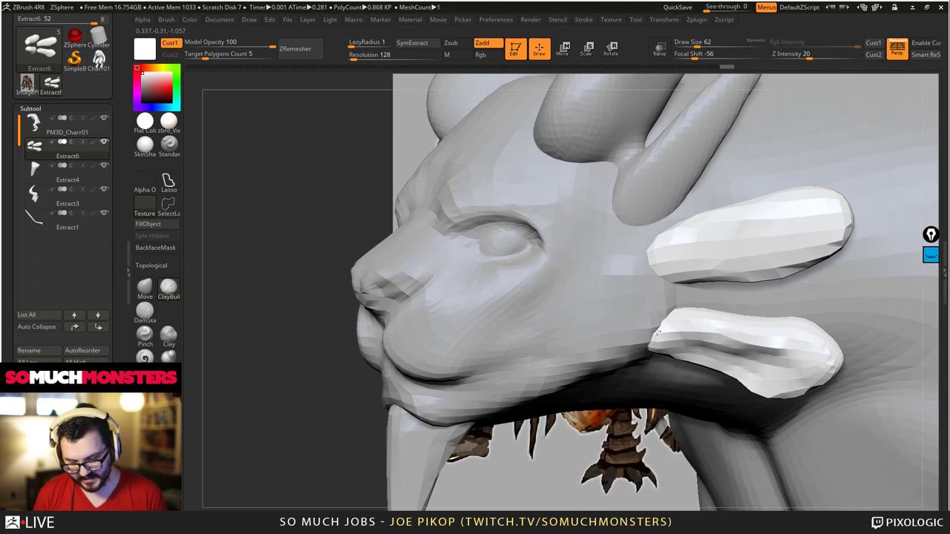
pyautogui.moveTo(740, 250)
pyautogui.keyDown('alt'); pyautogui.mouseDown()
pyautogui.moveTo(774, 226)
pyautogui.moveTo(763, 216)
pyautogui.mouseUp(); pyautogui.keyUp('alt')
pyautogui.moveTo(763, 216); pyautogui.dragTo(668, 289, button='right')
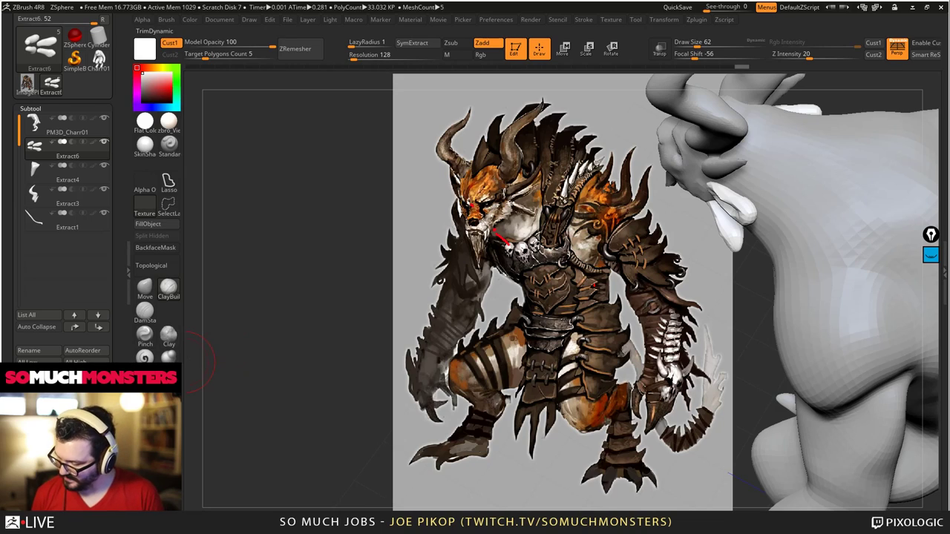
# - Reposition the lower tuft and reshape the tips of both side tufts with the Move brush at sizes 90 to 118
pyautogui.click(147, 312)
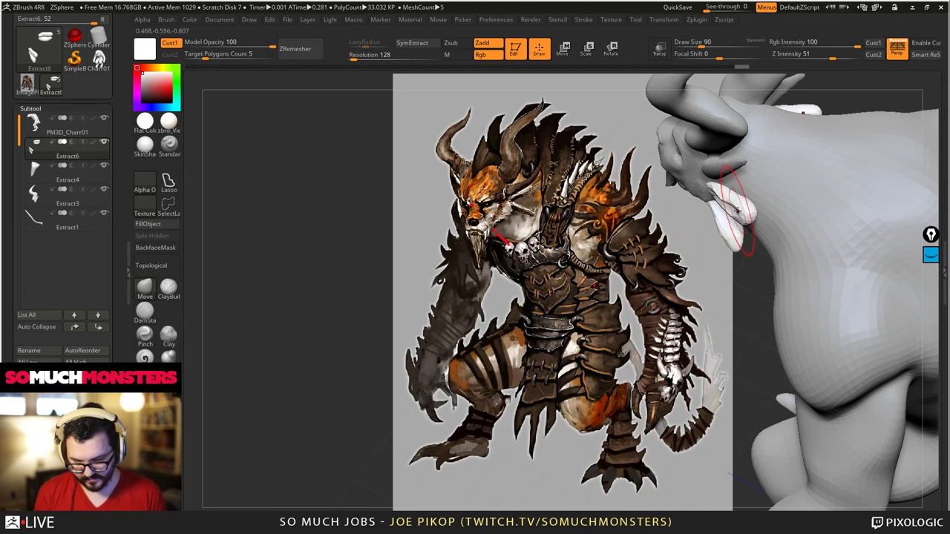
pyautogui.moveTo(739, 211); pyautogui.dragTo(711, 194)
pyautogui.moveTo(668, 253)
pyautogui.mouseDown(button='right')
pyautogui.moveTo(735, 256)
pyautogui.moveTo(671, 212)
pyautogui.mouseUp(button='right')
pyautogui.moveTo(690, 250); pyautogui.dragTo(696, 237)
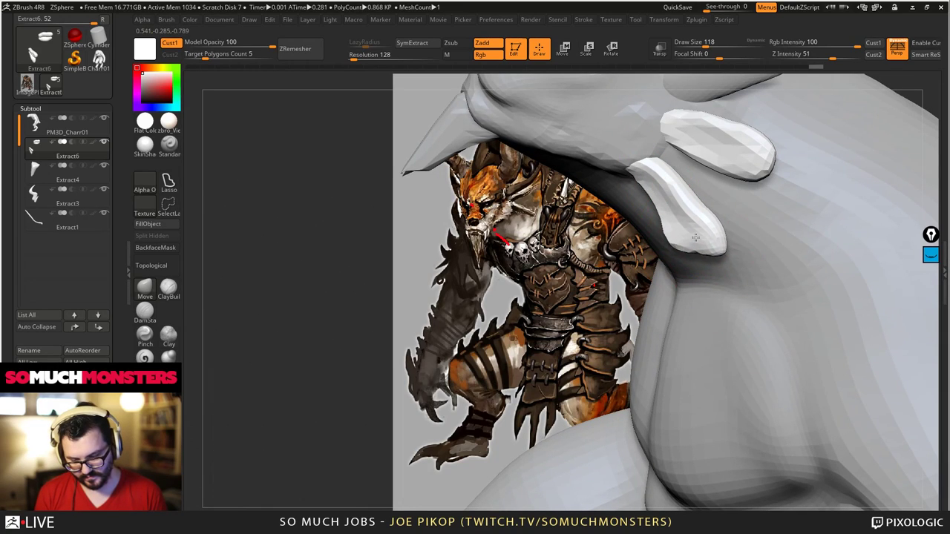
pyautogui.moveTo(696, 238)
pyautogui.mouseDown(button='right')
pyautogui.moveTo(732, 245)
pyautogui.moveTo(727, 261)
pyautogui.moveTo(748, 297)
pyautogui.mouseUp(button='right')
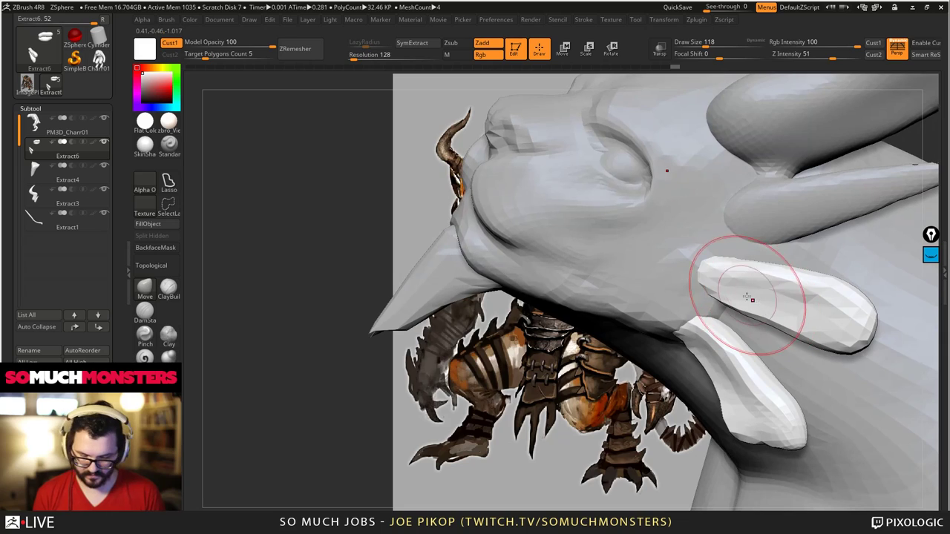
pyautogui.moveTo(748, 300); pyautogui.dragTo(766, 322)
pyautogui.moveTo(855, 340); pyautogui.dragTo(861, 314)
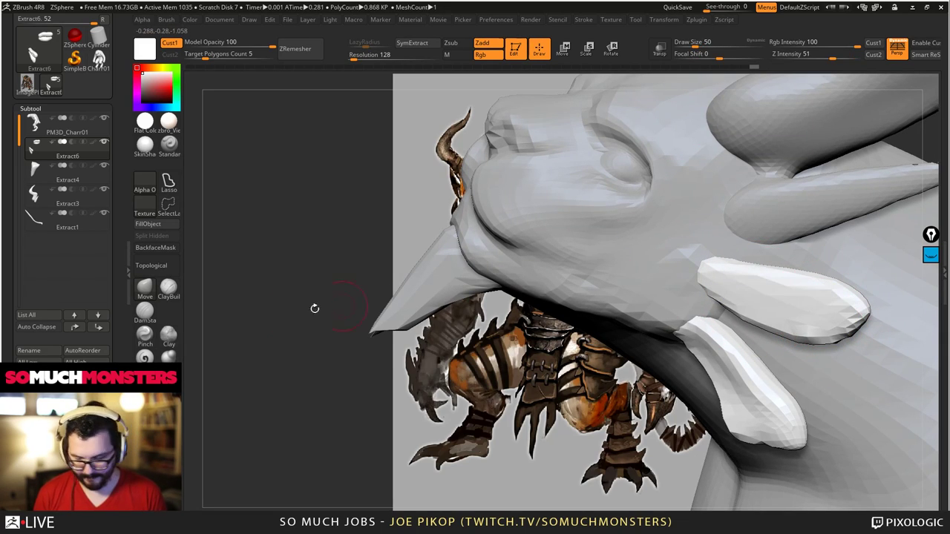
# - Deepen and smooth the inner hollows of both side tufts with the ClayBuildup brush at a size of 50
pyautogui.press('b')
pyautogui.press('c')
pyautogui.press('b')
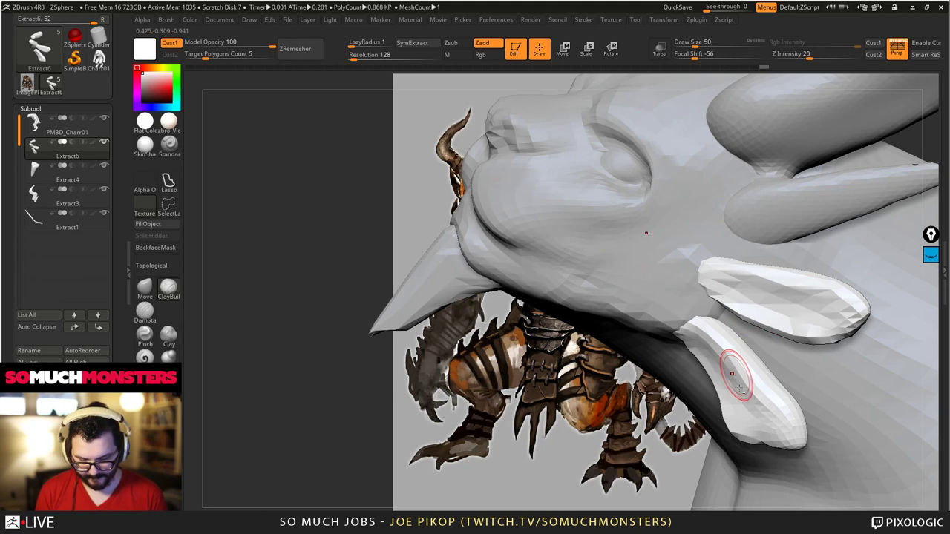
pyautogui.keyDown('shift'); pyautogui.moveTo(732, 373); pyautogui.dragTo(728, 394); pyautogui.keyUp('shift')
pyautogui.moveTo(695, 326); pyautogui.dragTo(734, 400, button='right')
pyautogui.moveTo(734, 400)
pyautogui.keyDown('shift'); pyautogui.mouseDown()
pyautogui.moveTo(742, 417)
pyautogui.moveTo(726, 387)
pyautogui.moveTo(741, 413)
pyautogui.mouseUp(); pyautogui.keyUp('shift')
pyautogui.keyDown('ctrl'); pyautogui.moveTo(741, 412); pyautogui.dragTo(685, 335, button='right'); pyautogui.keyUp('ctrl')
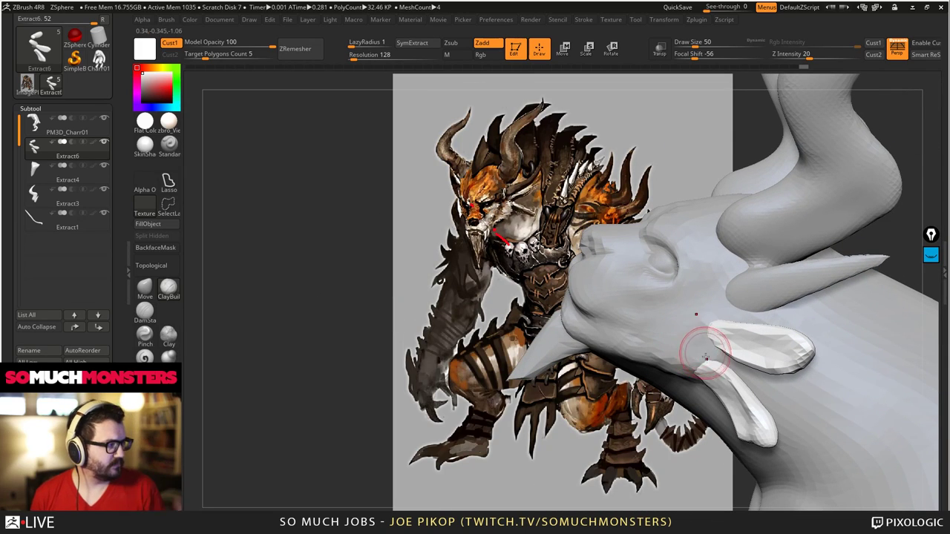
pyautogui.moveTo(706, 349)
pyautogui.mouseDown()
pyautogui.moveTo(689, 364)
pyautogui.moveTo(609, 263)
pyautogui.mouseUp()
pyautogui.moveTo(610, 263)
pyautogui.mouseDown(button='right')
pyautogui.moveTo(698, 326)
pyautogui.moveTo(565, 297)
pyautogui.moveTo(672, 300)
pyautogui.moveTo(618, 305)
pyautogui.moveTo(583, 245)
pyautogui.moveTo(553, 248)
pyautogui.moveTo(619, 300)
pyautogui.moveTo(614, 279)
pyautogui.mouseUp(button='right')
pyautogui.moveTo(608, 297); pyautogui.dragTo(607, 316)
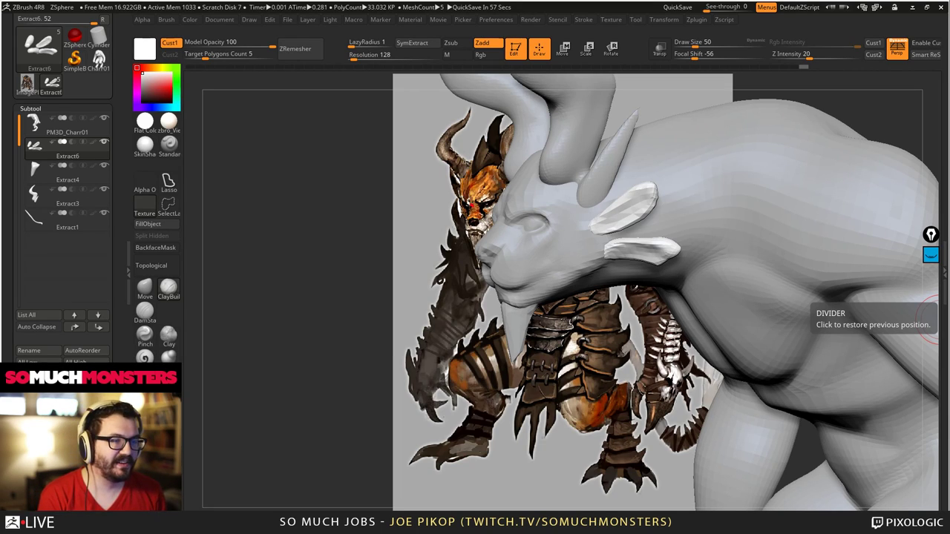
# - Switch to the browser's Google Images results for "arena net art test" and examine several horned character renders
pyautogui.moveTo(949, 142); pyautogui.dragTo(524, 78)
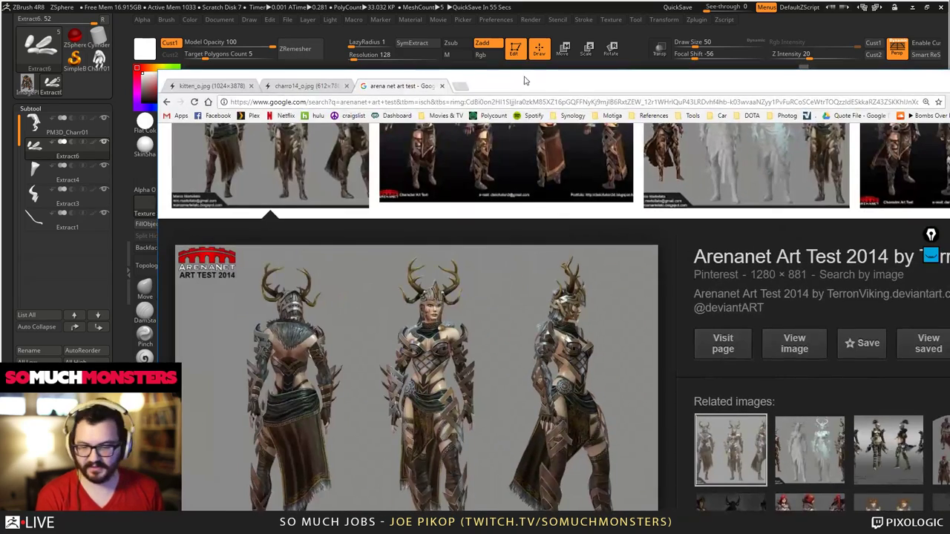
pyautogui.doubleClick(584, 79)
pyautogui.scroll(2, 532, 135)
pyautogui.scroll(3, 531, 134)
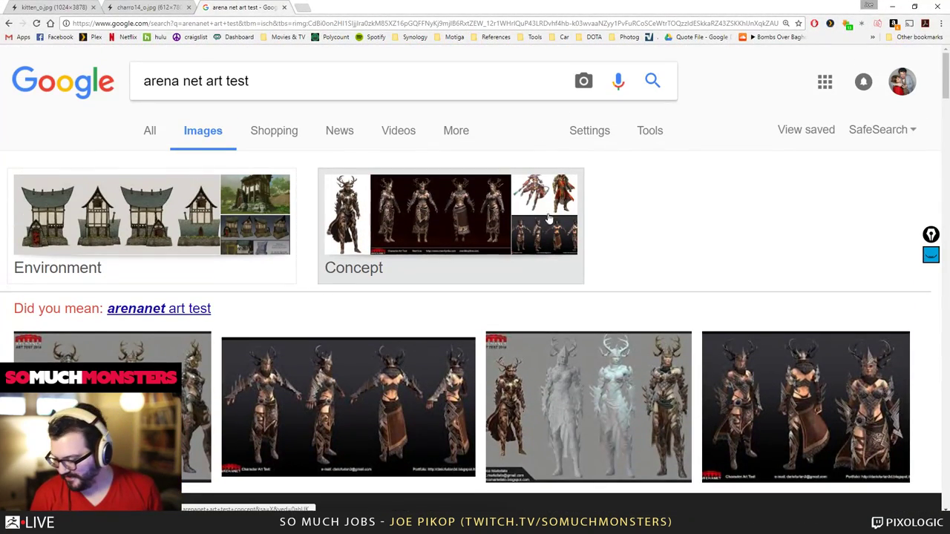
pyautogui.click(335, 380)
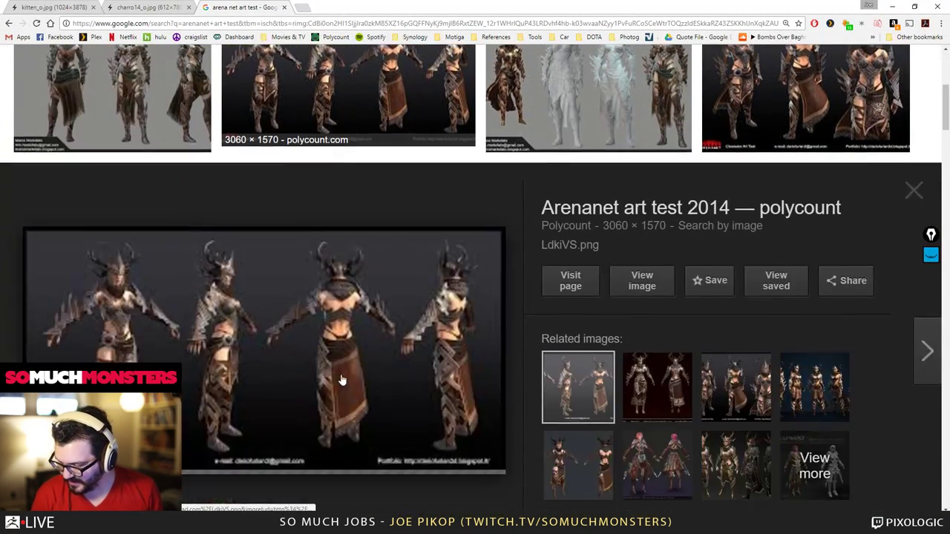
pyautogui.click(427, 106)
pyautogui.click(423, 98)
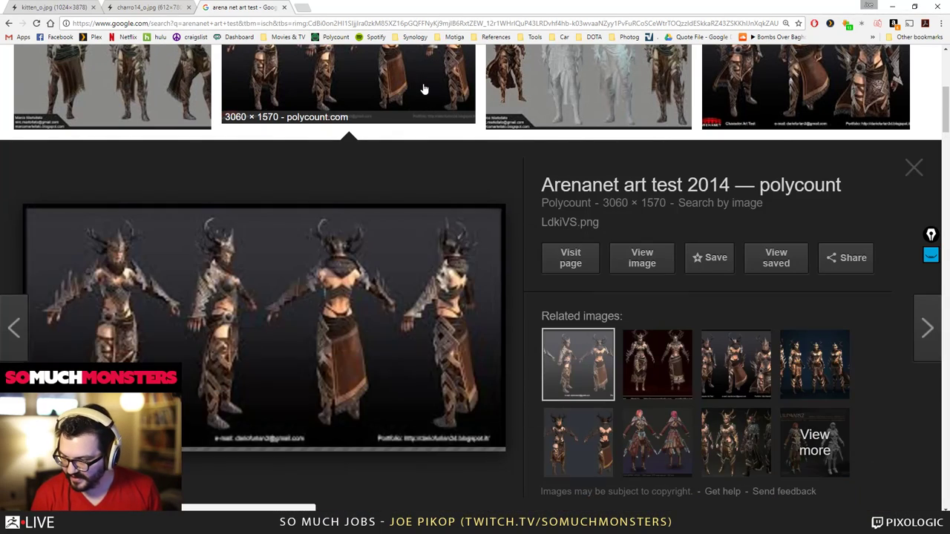
pyautogui.click(587, 90)
pyautogui.click(787, 87)
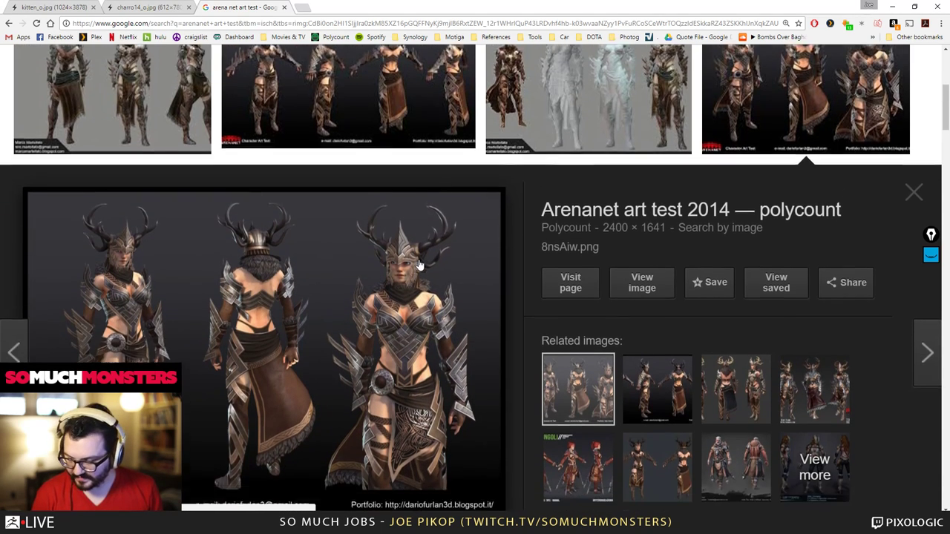
pyautogui.scroll(-2, 420, 257)
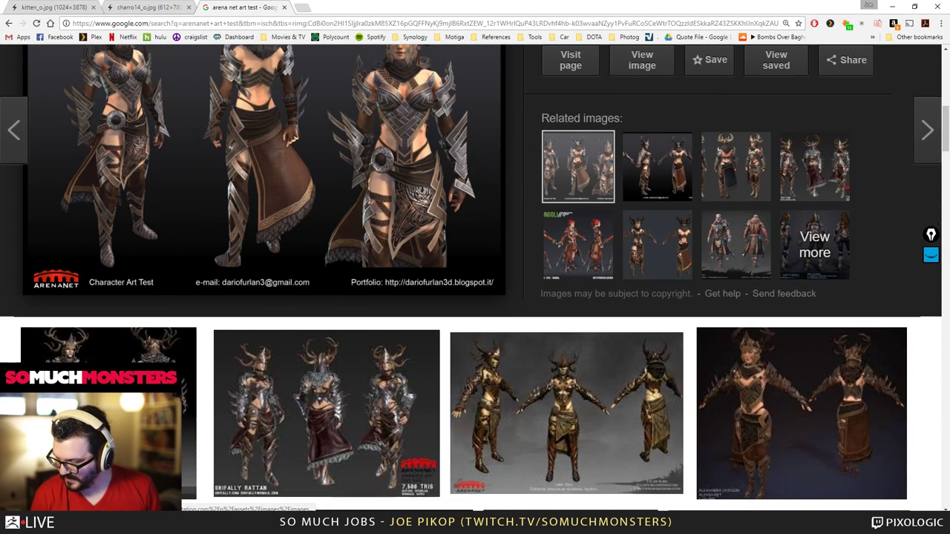
pyautogui.click(182, 355)
pyautogui.scroll(2, 262, 294)
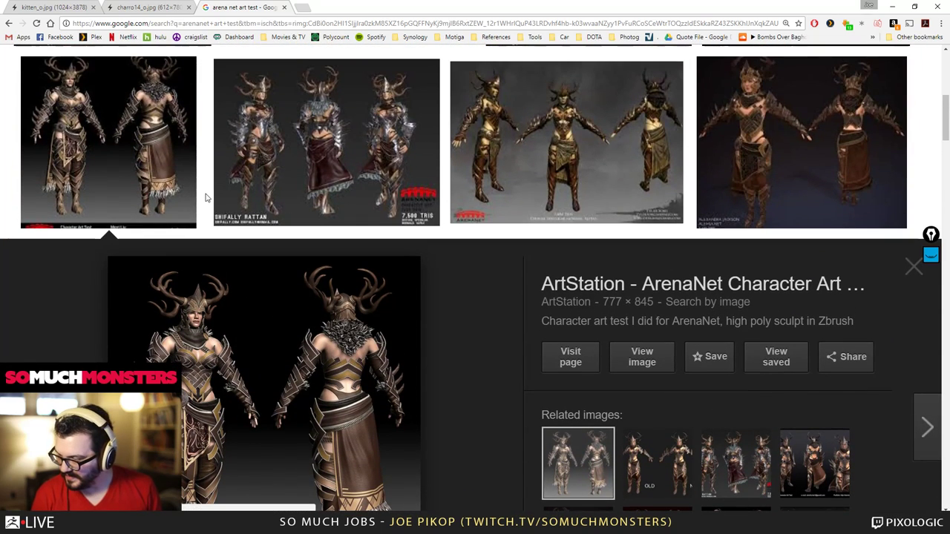
pyautogui.scroll(-3, 206, 197)
pyautogui.scroll(2, 227, 221)
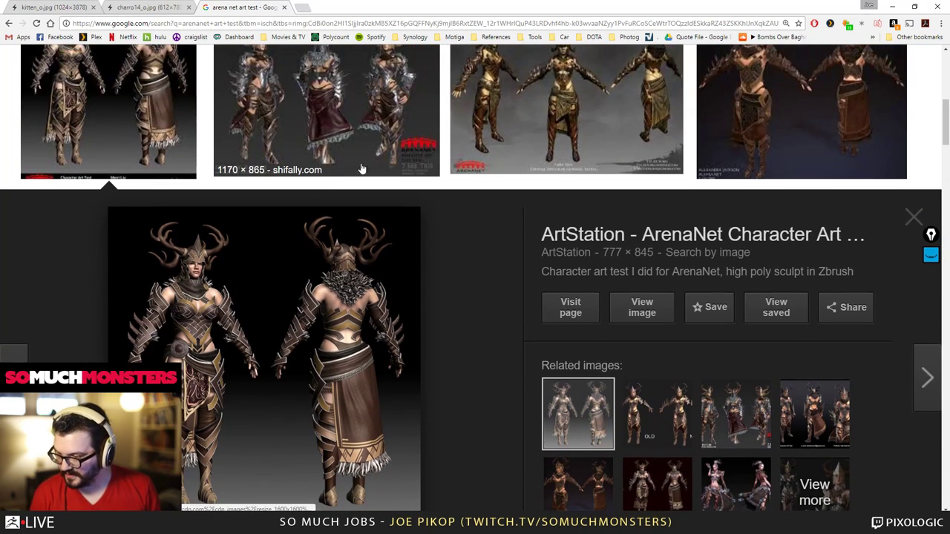
pyautogui.click(364, 165)
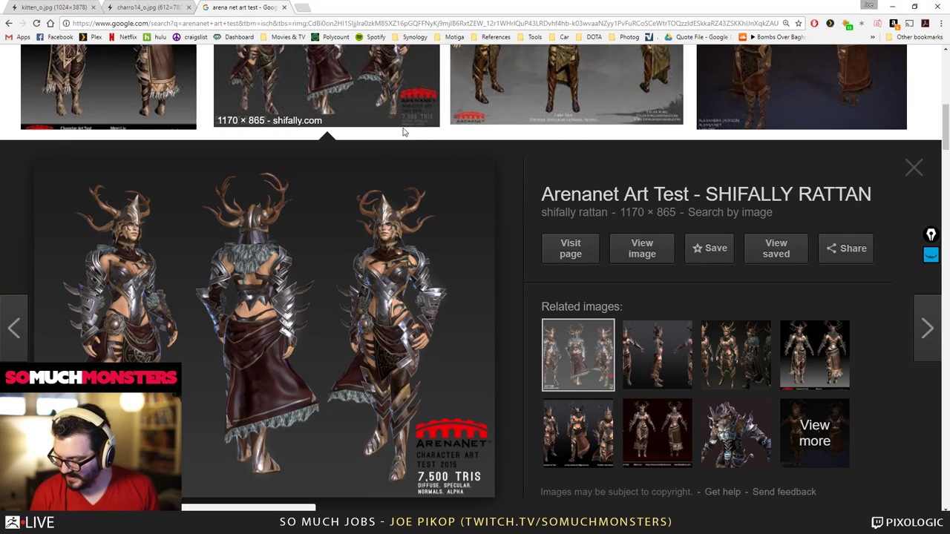
# - Page through further ArenaNet art test previews to compare the characters and return to ZBrush
pyautogui.press('Right')
pyautogui.press('Right')
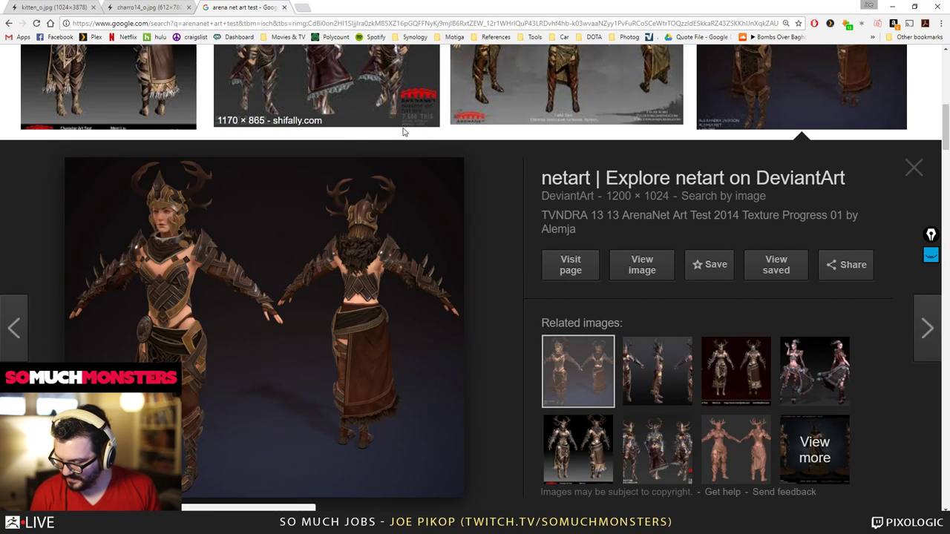
pyautogui.press('Right')
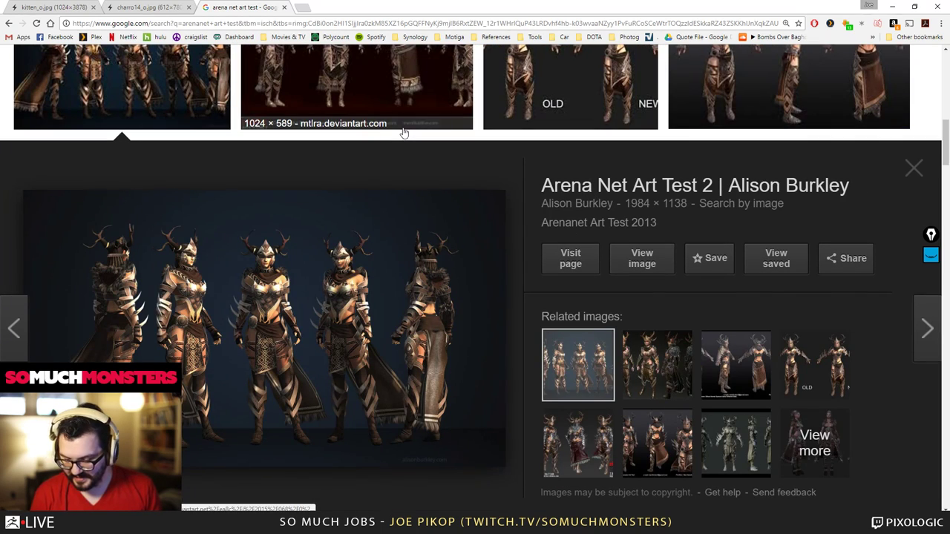
pyautogui.press('Right')
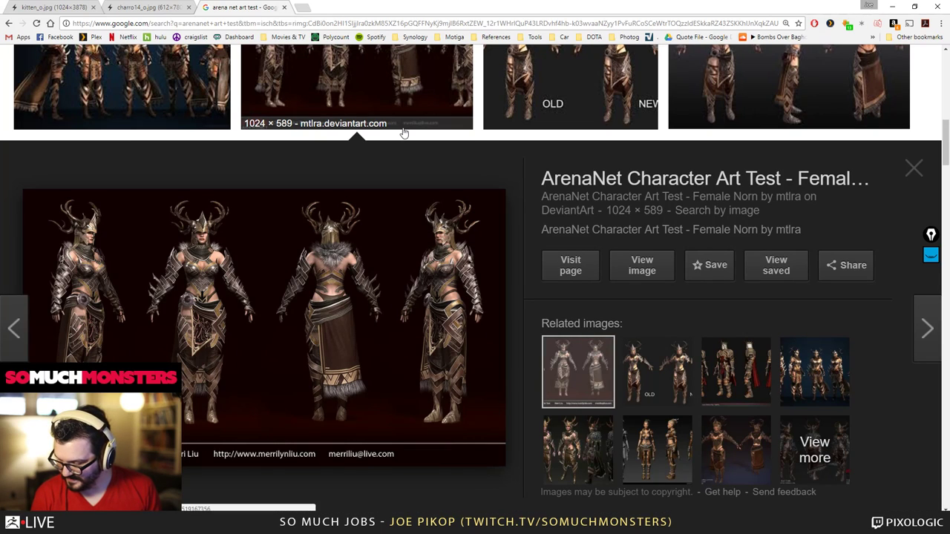
pyautogui.press('Right')
pyautogui.press('Right')
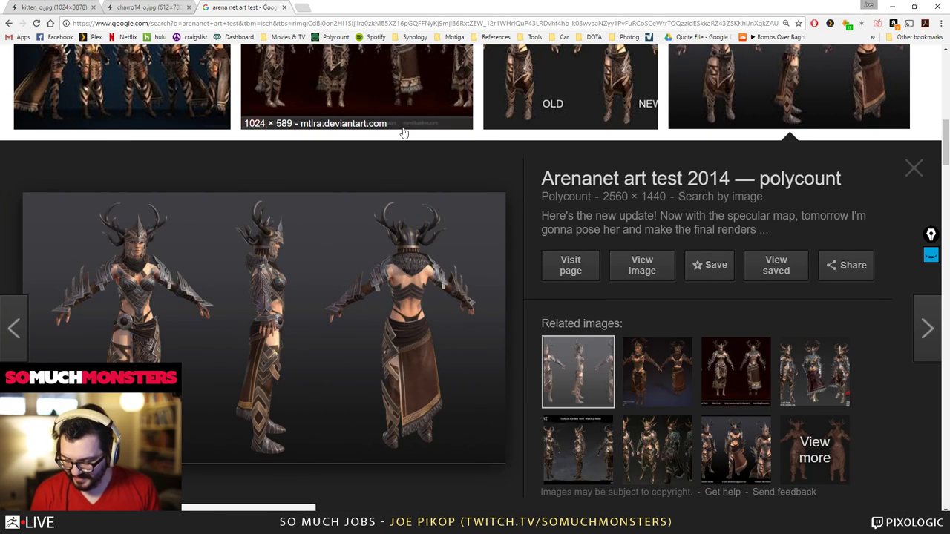
pyautogui.press('Right')
pyautogui.press('Right')
pyautogui.press('Right')
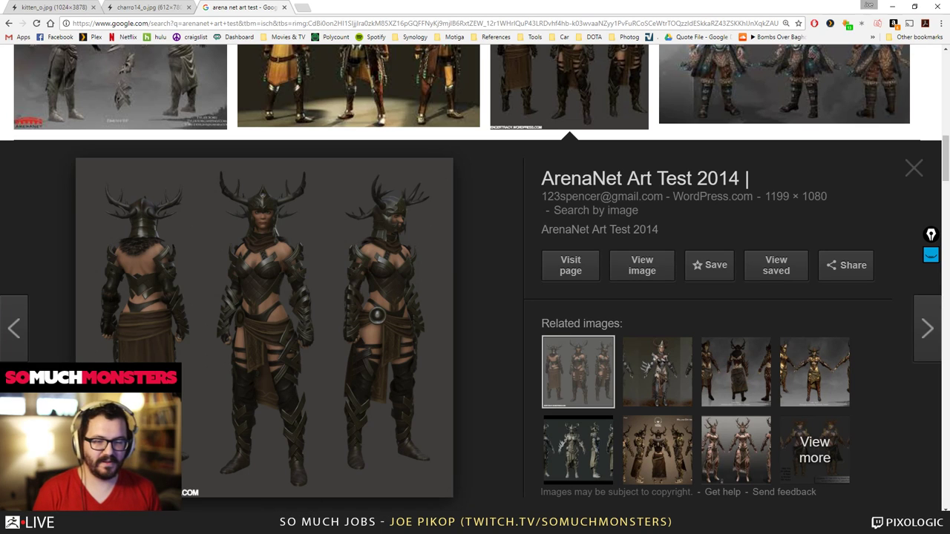
pyautogui.click(893, 8)
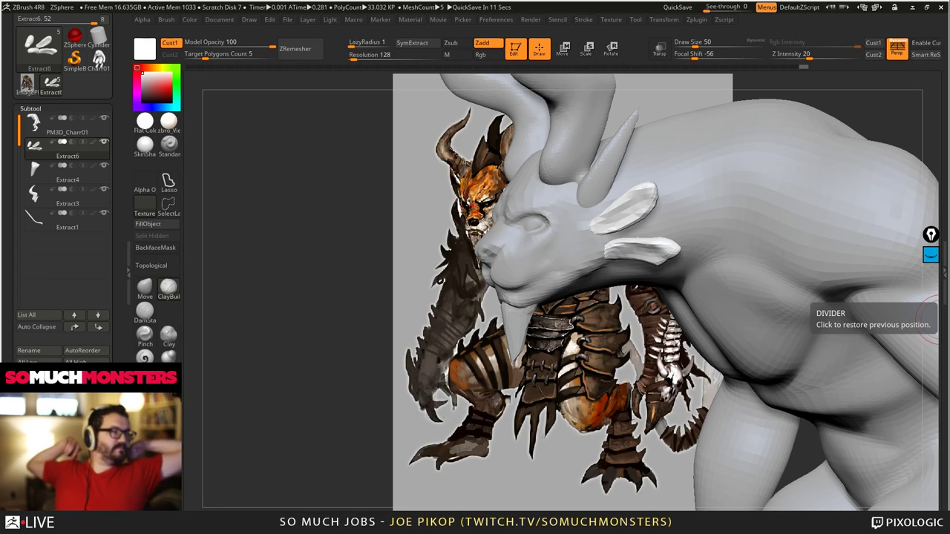
# - Inspect the Charr01 base model as a ZSphere armature with its skin preview off and return to the Extract6 tool
pyautogui.click(99, 59)
pyautogui.click(101, 64)
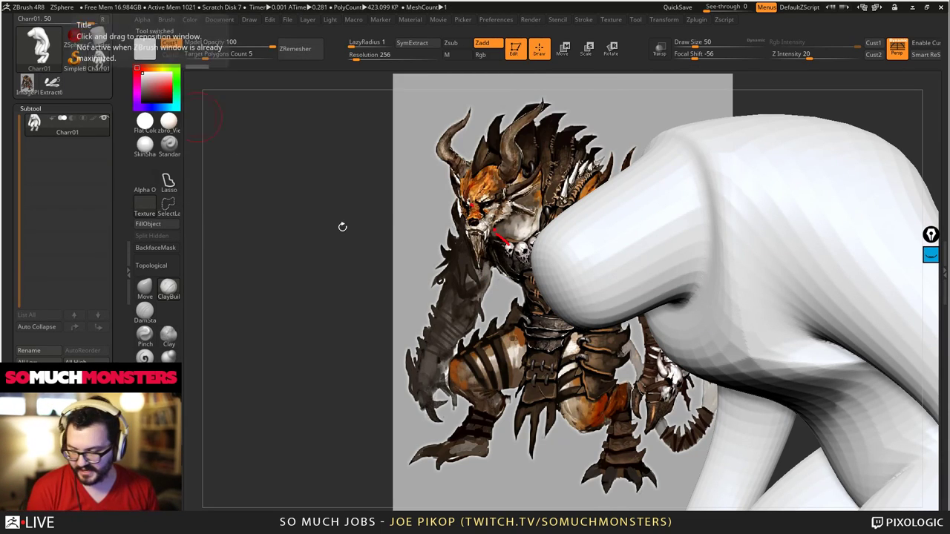
pyautogui.press('f')
pyautogui.press('a')
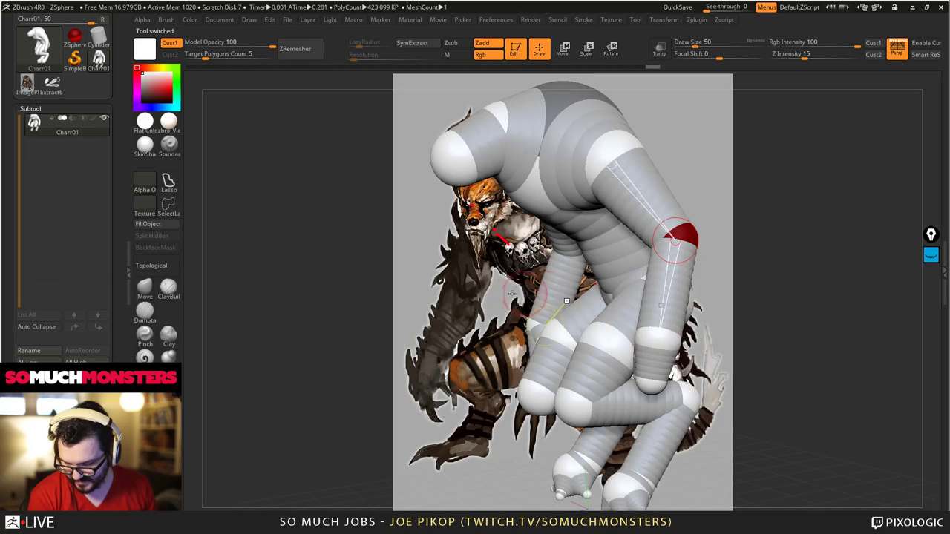
pyautogui.moveTo(364, 308); pyautogui.dragTo(391, 284)
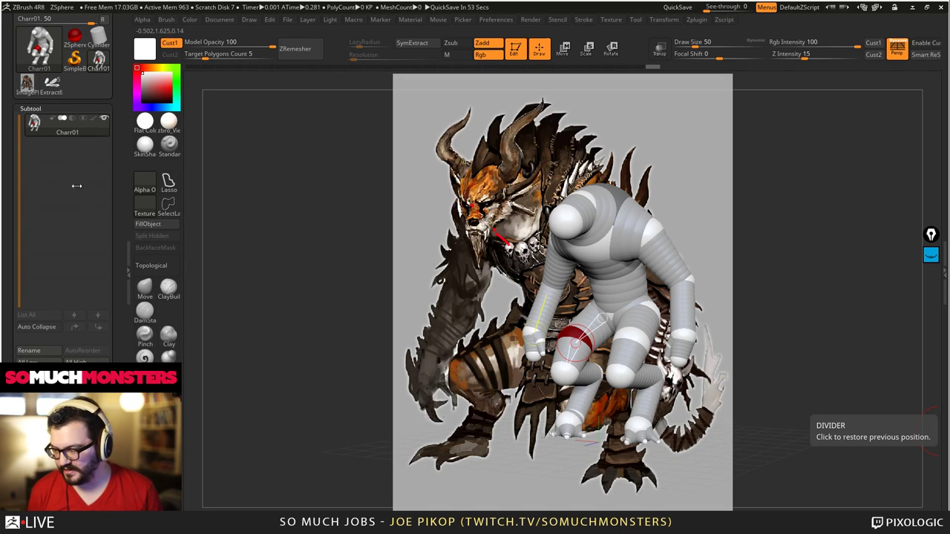
pyautogui.click(52, 83)
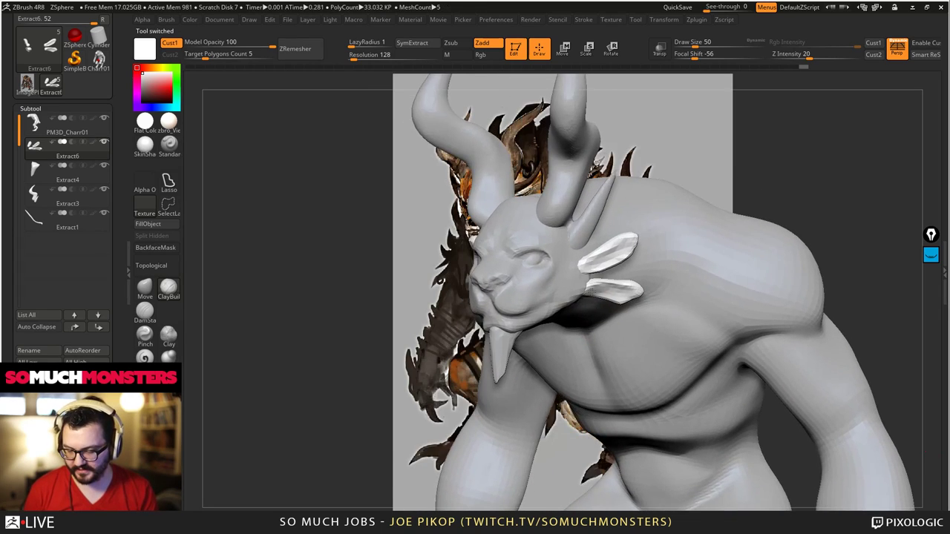
# - Reshape the upper side tuft's outer edge with the Move brush at a draw size of 54
pyautogui.moveTo(591, 292)
pyautogui.keyDown('alt'); pyautogui.mouseDown(button='right')
pyautogui.moveTo(678, 314)
pyautogui.moveTo(690, 278)
pyautogui.mouseUp(button='right'); pyautogui.keyUp('alt')
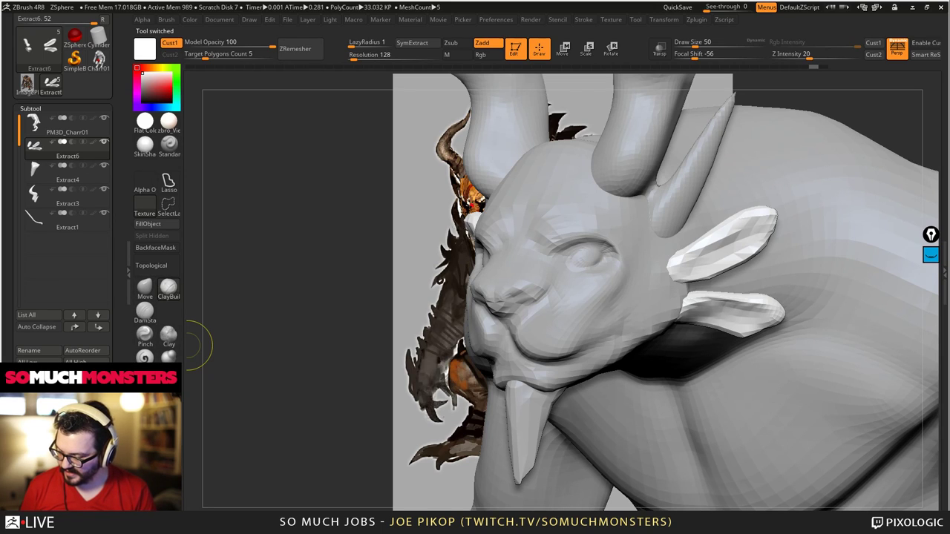
pyautogui.click(145, 288)
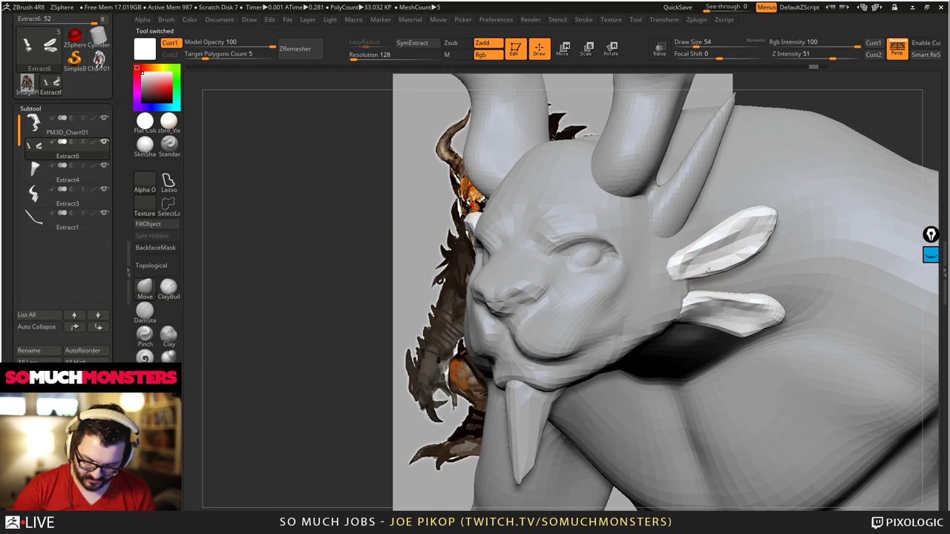
pyautogui.moveTo(766, 232); pyautogui.dragTo(765, 239)
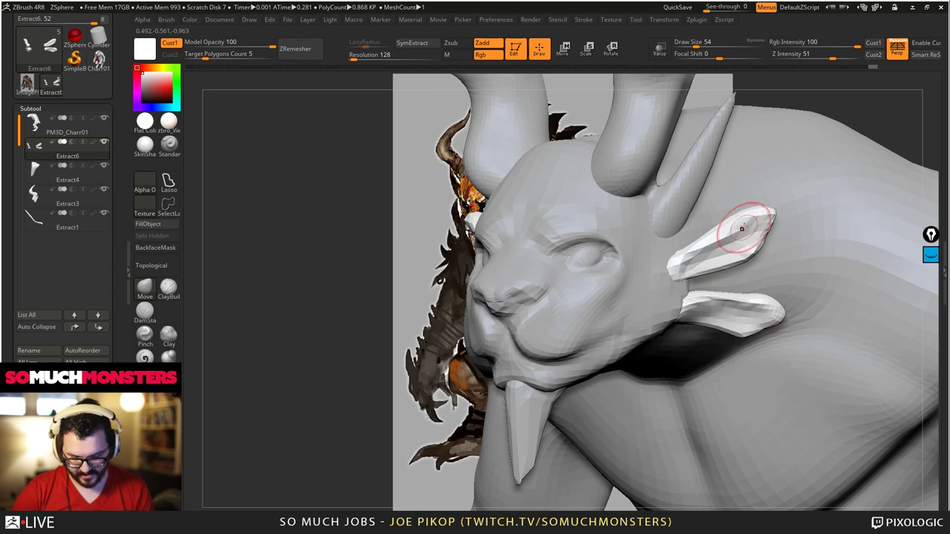
pyautogui.moveTo(753, 221)
pyautogui.keyDown('ctrl'); pyautogui.mouseDown(button='right')
pyautogui.moveTo(729, 113)
pyautogui.moveTo(653, 175)
pyautogui.mouseUp(button='right'); pyautogui.keyUp('ctrl')
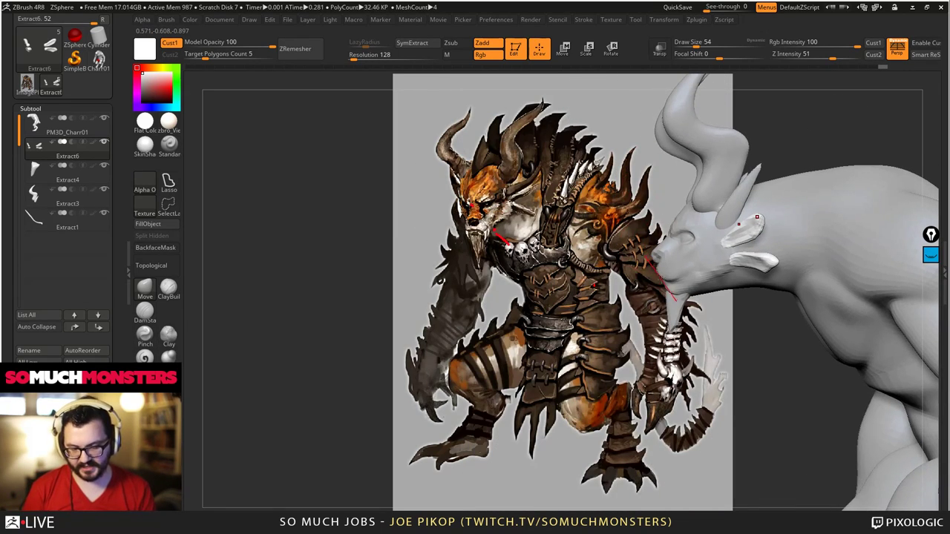
pyautogui.keyDown('ctrl'); pyautogui.moveTo(744, 286); pyautogui.dragTo(737, 362, button='right'); pyautogui.keyUp('ctrl')
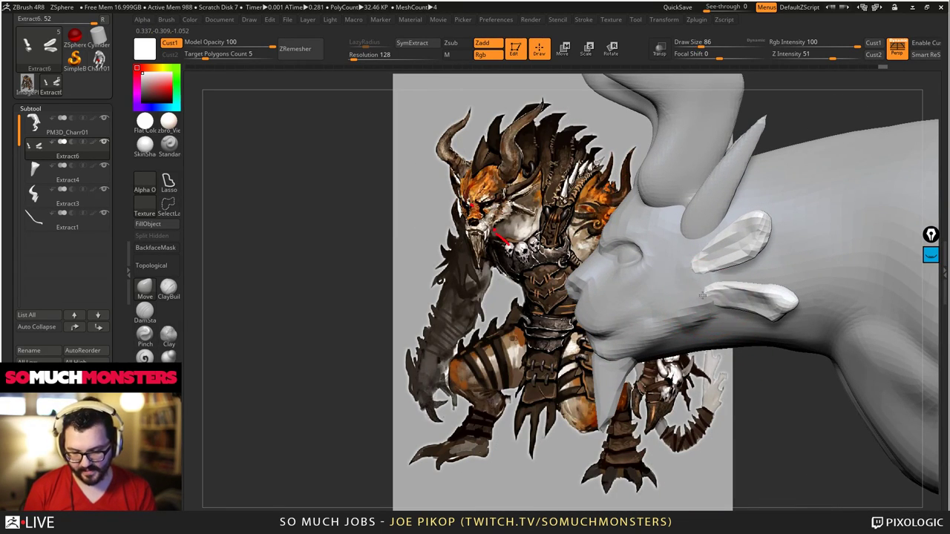
pyautogui.keyDown('ctrl'); pyautogui.moveTo(536, 434); pyautogui.dragTo(432, 292, button='right'); pyautogui.keyUp('ctrl')
# - Make the PM3D_Charr01 body active and adjust its forearms with the Move brush at a size of 202
pyautogui.keyDown('alt'); pyautogui.click(707, 247); pyautogui.keyUp('alt')
pyautogui.keyDown('alt'); pyautogui.moveTo(707, 247); pyautogui.dragTo(614, 294, button='right'); pyautogui.keyUp('alt')
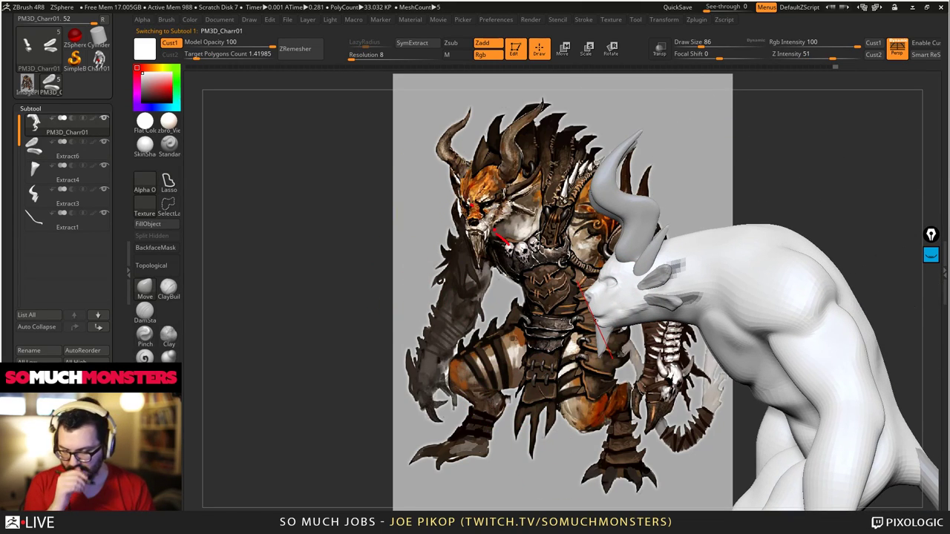
pyautogui.keyDown('ctrl'); pyautogui.moveTo(572, 441); pyautogui.dragTo(594, 285, button='right'); pyautogui.keyUp('ctrl')
pyautogui.moveTo(637, 323); pyautogui.dragTo(653, 312, button='right')
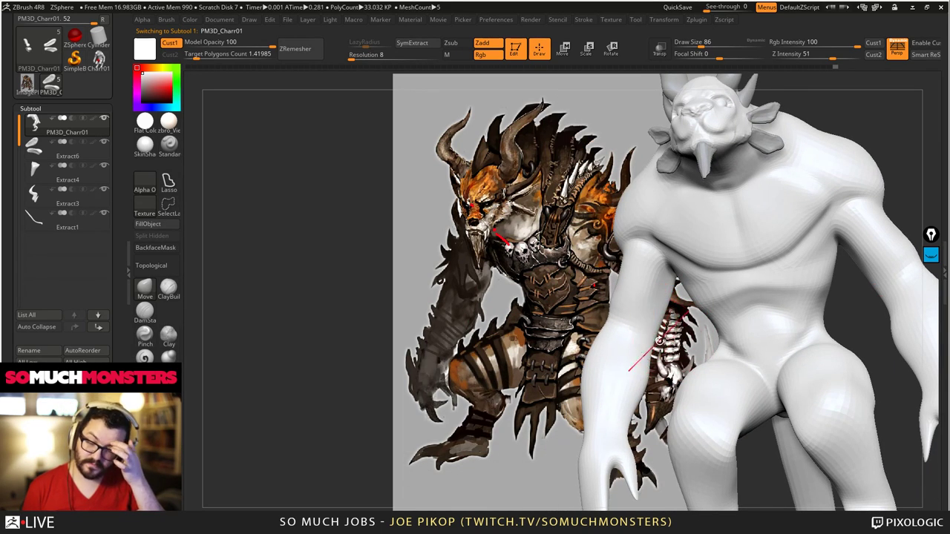
pyautogui.moveTo(650, 453)
pyautogui.keyDown('alt'); pyautogui.mouseDown(button='right')
pyautogui.moveTo(366, 335)
pyautogui.moveTo(713, 321)
pyautogui.moveTo(492, 324)
pyautogui.moveTo(434, 304)
pyautogui.mouseUp(button='right'); pyautogui.keyUp('alt')
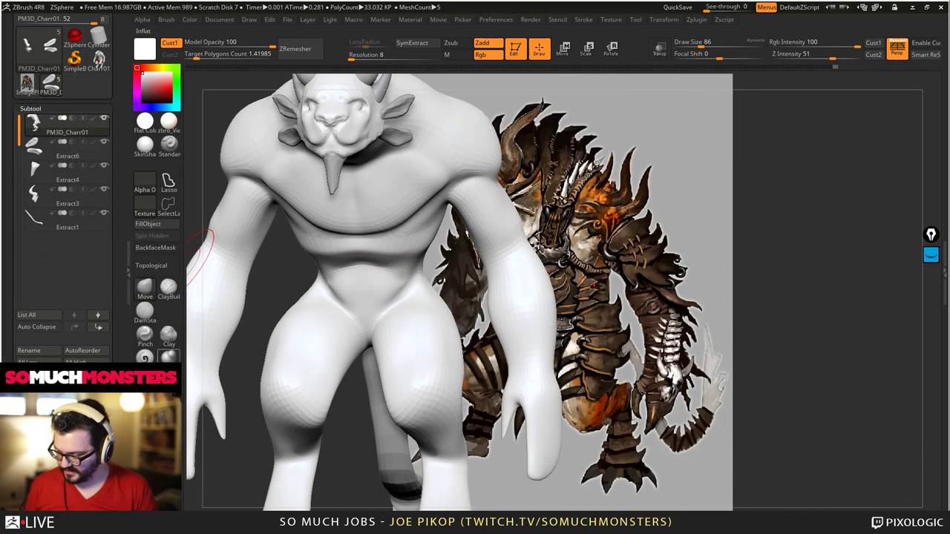
pyautogui.click(144, 289)
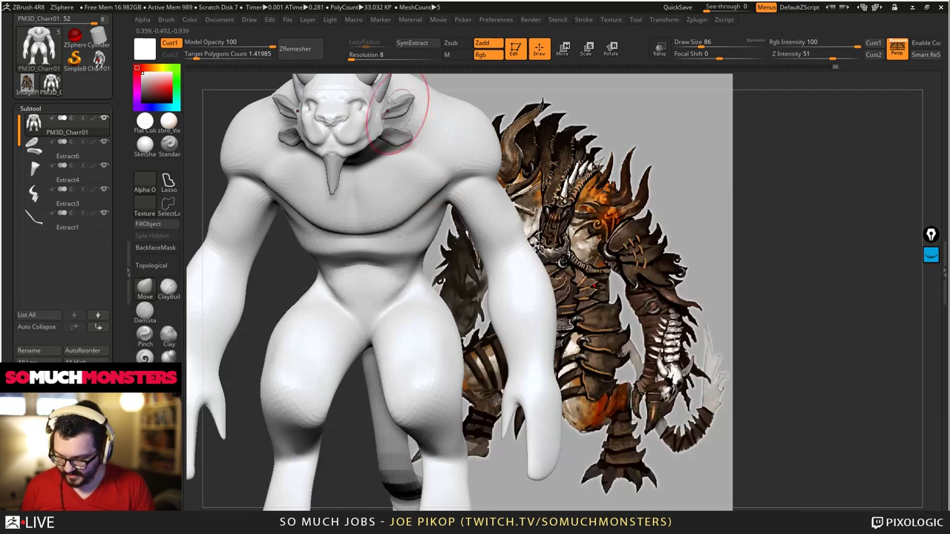
pyautogui.press(']')
pyautogui.moveTo(486, 235); pyautogui.dragTo(495, 248)
pyautogui.moveTo(536, 384); pyautogui.dragTo(542, 355)
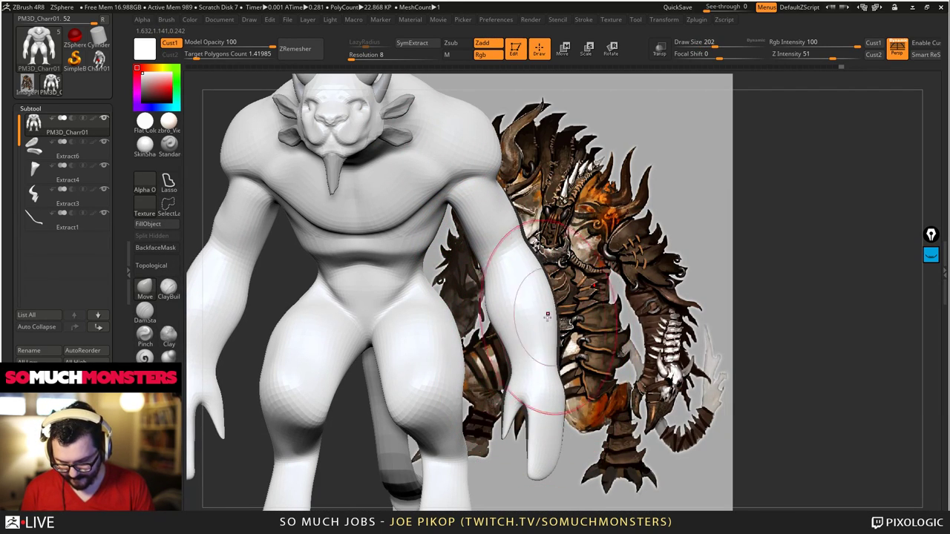
pyautogui.moveTo(544, 319); pyautogui.dragTo(530, 278)
pyautogui.press('[')
# - Reduce the draw size to 62 and lasso-mask the front of the torso across the chest and abdomen
pyautogui.moveTo(515, 264)
pyautogui.keyDown('alt'); pyautogui.mouseDown(button='right')
pyautogui.moveTo(518, 230)
pyautogui.moveTo(453, 223)
pyautogui.moveTo(475, 256)
pyautogui.moveTo(488, 208)
pyautogui.moveTo(602, 234)
pyautogui.moveTo(623, 227)
pyautogui.moveTo(598, 204)
pyautogui.moveTo(584, 236)
pyautogui.moveTo(483, 233)
pyautogui.moveTo(594, 275)
pyautogui.moveTo(613, 235)
pyautogui.moveTo(610, 252)
pyautogui.moveTo(609, 226)
pyautogui.moveTo(604, 263)
pyautogui.mouseUp(button='right'); pyautogui.keyUp('alt')
pyautogui.moveTo(595, 244)
pyautogui.keyDown('ctrl'); pyautogui.mouseDown(button='right')
pyautogui.moveTo(600, 226)
pyautogui.moveTo(602, 297)
pyautogui.mouseUp(button='right'); pyautogui.keyUp('ctrl')
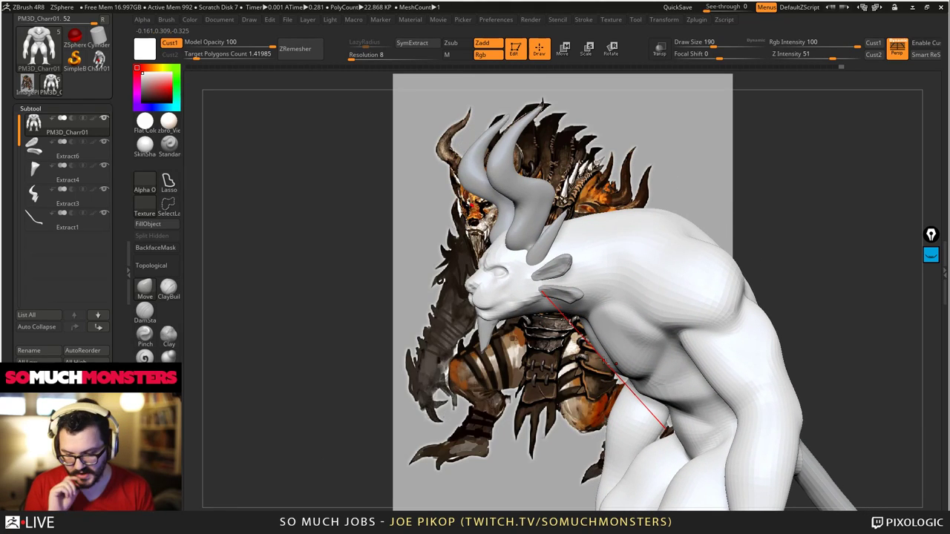
pyautogui.keyDown('alt'); pyautogui.moveTo(530, 258); pyautogui.dragTo(438, 282, button='right'); pyautogui.keyUp('alt')
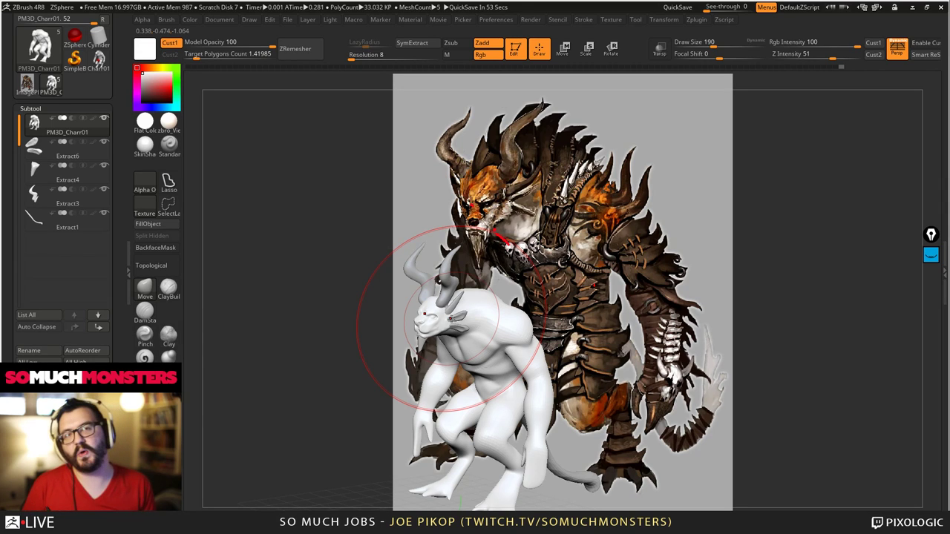
pyautogui.moveTo(472, 339)
pyautogui.mouseDown(button='right')
pyautogui.moveTo(501, 300)
pyautogui.moveTo(490, 290)
pyautogui.moveTo(285, 291)
pyautogui.moveTo(599, 300)
pyautogui.moveTo(590, 286)
pyautogui.moveTo(564, 334)
pyautogui.moveTo(508, 219)
pyautogui.mouseUp(button='right')
pyautogui.press('[')
pyautogui.press('[')
pyautogui.press('[')
pyautogui.press('[')
pyautogui.press('[')
pyautogui.press('[')
pyautogui.press('[')
pyautogui.press('[')
pyautogui.press('[')
pyautogui.press('[')
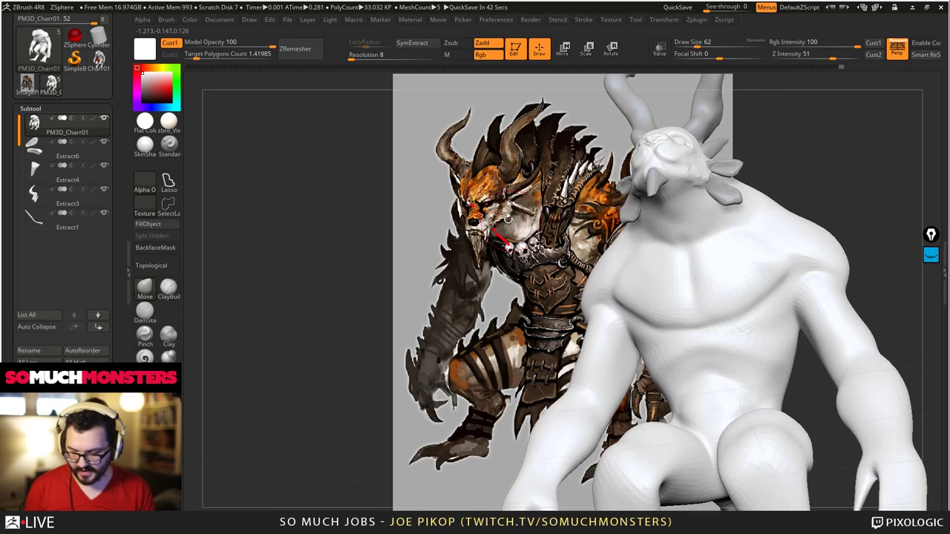
pyautogui.moveTo(551, 278); pyautogui.dragTo(551, 268, button='right')
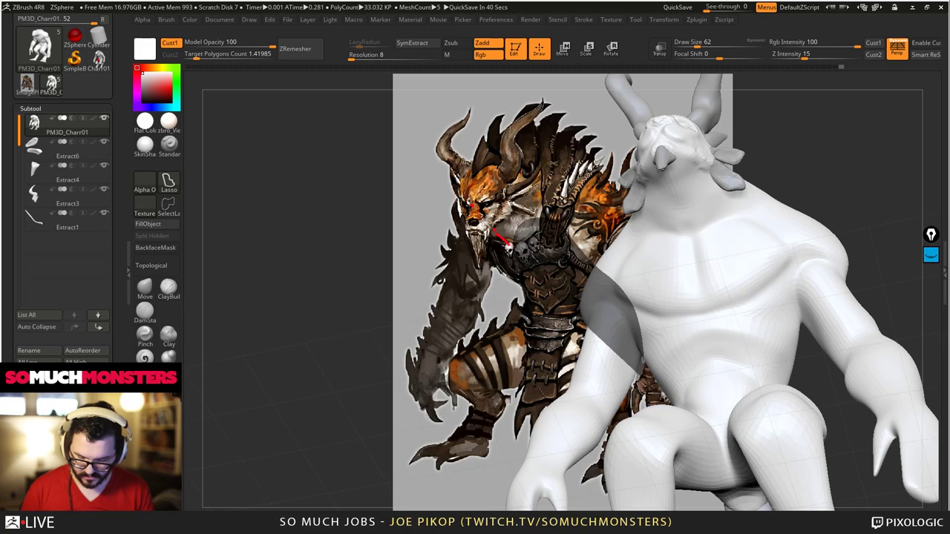
pyautogui.moveTo(640, 372)
pyautogui.keyDown('ctrl'); pyautogui.keyDown('shift'); pyautogui.mouseDown()
pyautogui.moveTo(705, 395)
pyautogui.moveTo(783, 364)
pyautogui.moveTo(705, 267)
pyautogui.mouseUp(); pyautogui.keyUp('shift'); pyautogui.keyUp('ctrl')
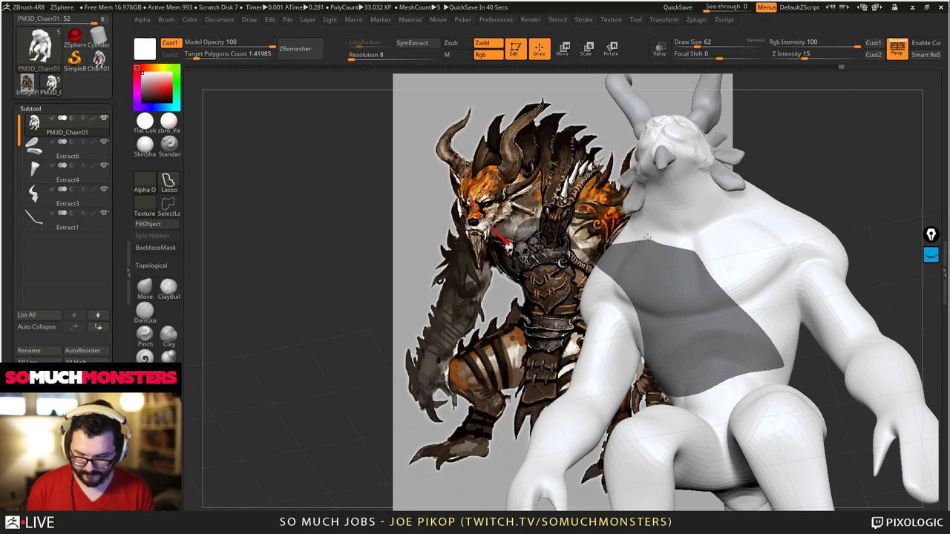
pyautogui.keyDown('ctrl'); pyautogui.moveTo(647, 238); pyautogui.dragTo(597, 215); pyautogui.keyUp('ctrl')
# - Refine the torso mask around the back of the shoulders and at the waist into a sleeveless vest shape
pyautogui.moveTo(297, 219)
pyautogui.mouseDown(button='right')
pyautogui.moveTo(464, 213)
pyautogui.moveTo(518, 271)
pyautogui.moveTo(644, 349)
pyautogui.mouseUp(button='right')
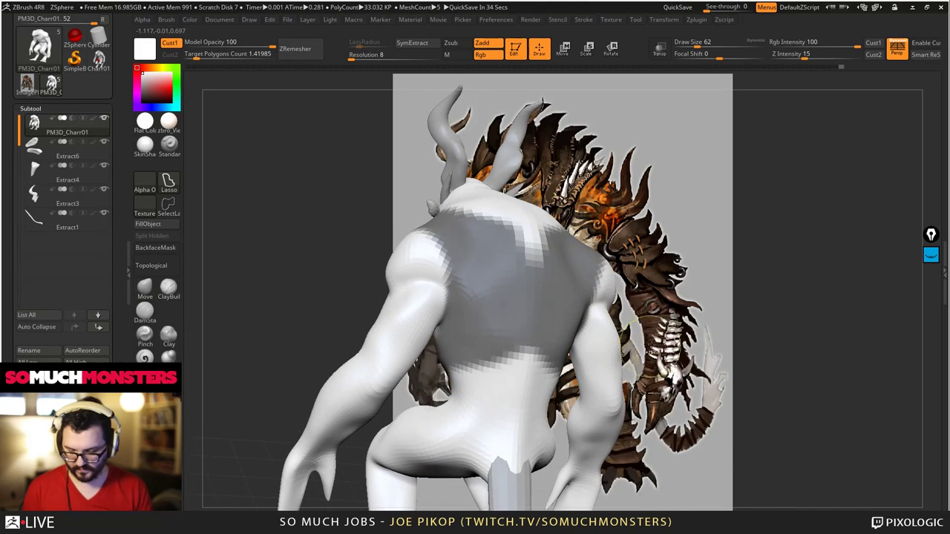
pyautogui.keyDown('ctrl'); pyautogui.moveTo(623, 218); pyautogui.dragTo(677, 276); pyautogui.keyUp('ctrl')
pyautogui.keyDown('ctrl'); pyautogui.keyDown('alt'); pyautogui.moveTo(579, 312); pyautogui.dragTo(595, 364); pyautogui.keyUp('alt'); pyautogui.keyUp('ctrl')
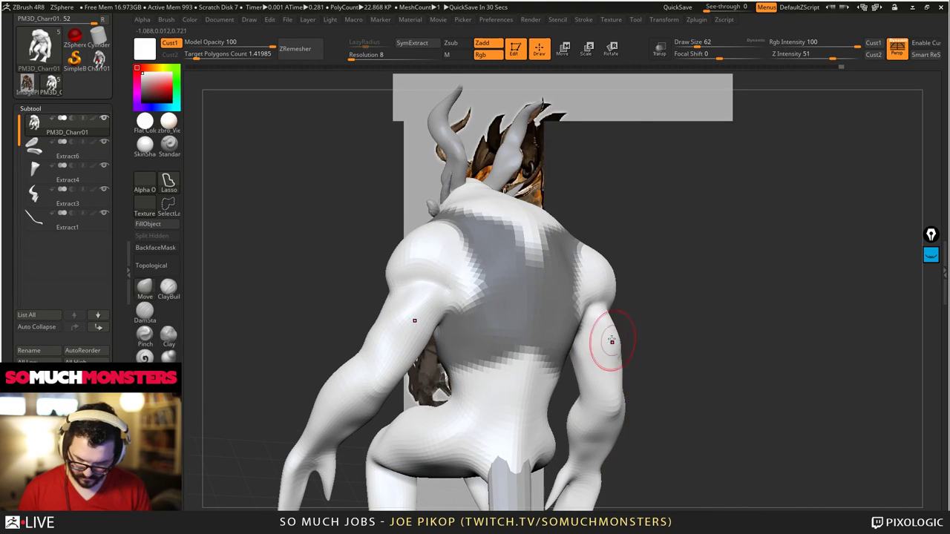
pyautogui.moveTo(613, 339)
pyautogui.mouseDown(button='right')
pyautogui.moveTo(551, 292)
pyautogui.moveTo(442, 246)
pyautogui.mouseUp(button='right')
pyautogui.moveTo(441, 245)
pyautogui.mouseDown()
pyautogui.moveTo(320, 214)
pyautogui.moveTo(418, 255)
pyautogui.moveTo(352, 221)
pyautogui.moveTo(433, 291)
pyautogui.moveTo(361, 206)
pyautogui.moveTo(423, 256)
pyautogui.moveTo(378, 275)
pyautogui.moveTo(343, 248)
pyautogui.moveTo(401, 286)
pyautogui.moveTo(361, 273)
pyautogui.mouseUp()
pyautogui.moveTo(424, 314); pyautogui.dragTo(454, 320)
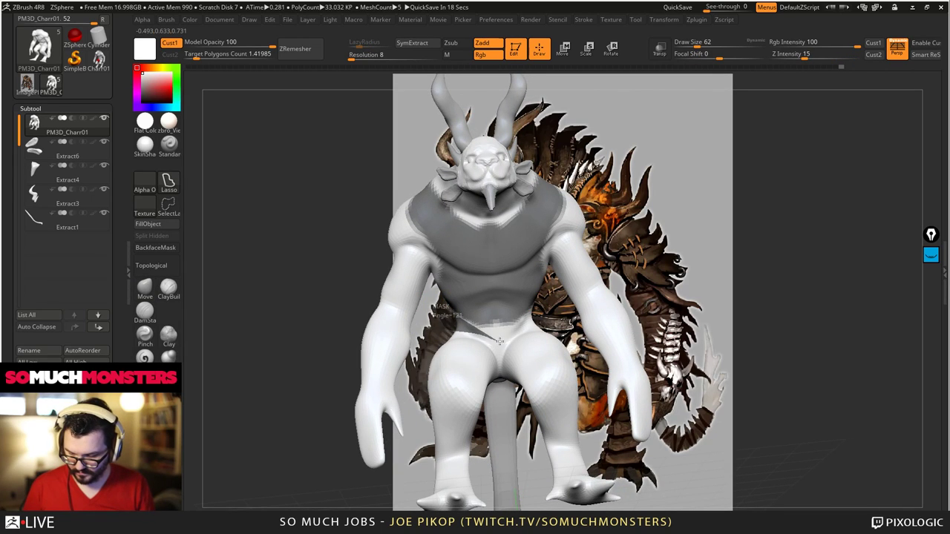
pyautogui.moveTo(513, 280)
pyautogui.mouseDown()
pyautogui.moveTo(486, 337)
pyautogui.moveTo(446, 336)
pyautogui.mouseUp()
pyautogui.keyDown('ctrl'); pyautogui.moveTo(515, 282); pyautogui.dragTo(458, 307); pyautogui.keyUp('ctrl')
# - Extract the masked torso area as a separate vest mesh
pyautogui.press('Left')
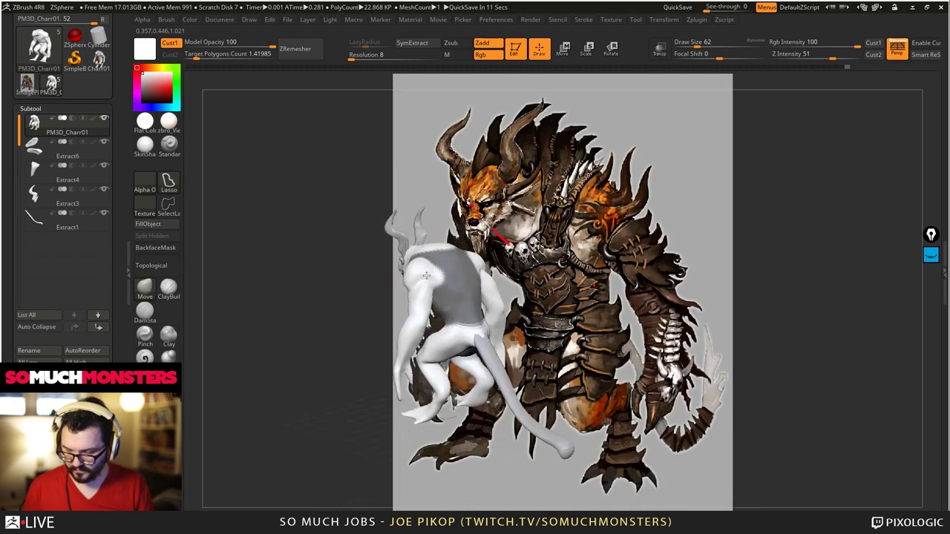
pyautogui.click(431, 46)
pyautogui.click(434, 51)
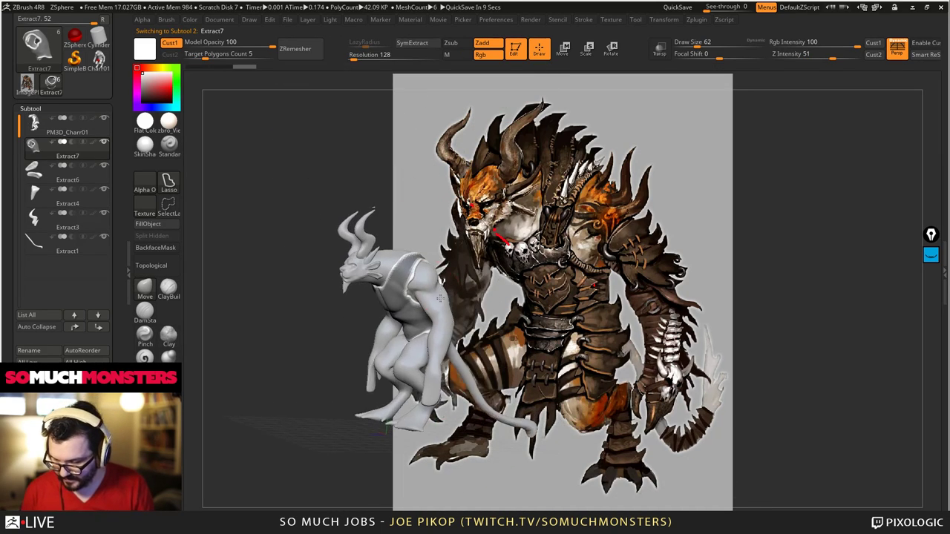
pyautogui.press('f')
pyautogui.keyDown('alt'); pyautogui.moveTo(320, 367); pyautogui.dragTo(475, 349, button='right'); pyautogui.keyUp('alt')
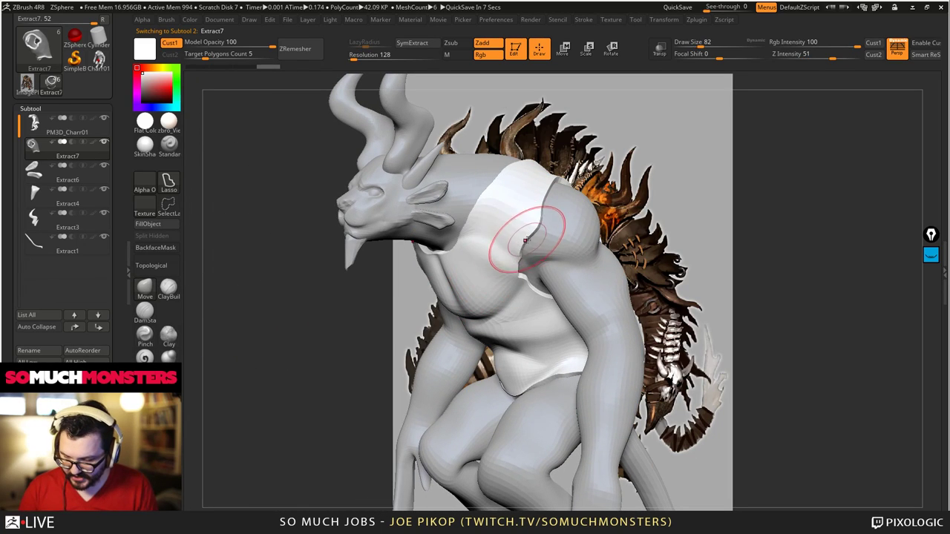
# - Even out the vest's back hem, armholes and neckline with Move and smoothing strokes at a size of 86
pyautogui.moveTo(535, 214)
pyautogui.mouseDown(button='right')
pyautogui.moveTo(519, 278)
pyautogui.moveTo(610, 194)
pyautogui.mouseUp(button='right')
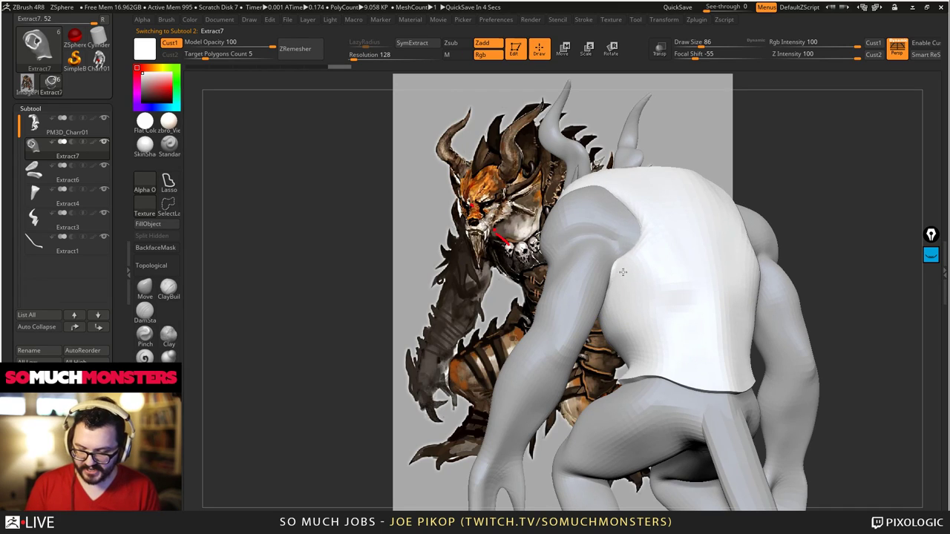
pyautogui.keyDown('shift'); pyautogui.moveTo(647, 262); pyautogui.dragTo(626, 314, button='right'); pyautogui.keyUp('shift')
pyautogui.moveTo(666, 417); pyautogui.dragTo(661, 397)
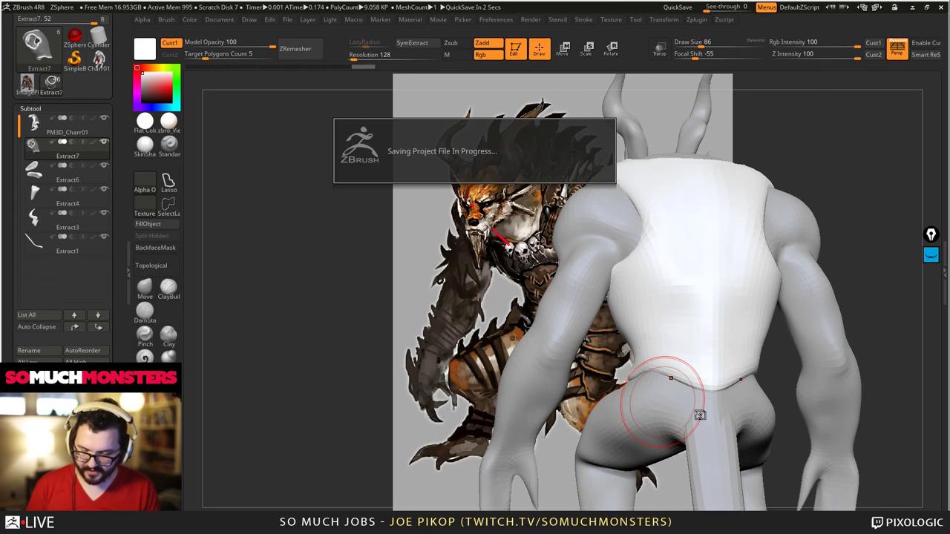
pyautogui.moveTo(700, 416)
pyautogui.mouseDown(button='right')
pyautogui.moveTo(594, 356)
pyautogui.moveTo(613, 377)
pyautogui.moveTo(569, 335)
pyautogui.mouseUp(button='right')
pyautogui.moveTo(541, 316)
pyautogui.mouseDown()
pyautogui.moveTo(531, 301)
pyautogui.moveTo(545, 293)
pyautogui.mouseUp()
pyautogui.moveTo(544, 293)
pyautogui.keyDown('ctrl'); pyautogui.mouseDown(button='right')
pyautogui.moveTo(514, 254)
pyautogui.moveTo(572, 314)
pyautogui.mouseUp(button='right'); pyautogui.keyUp('ctrl')
pyautogui.keyDown('shift'); pyautogui.moveTo(565, 261); pyautogui.dragTo(587, 249); pyautogui.keyUp('shift')
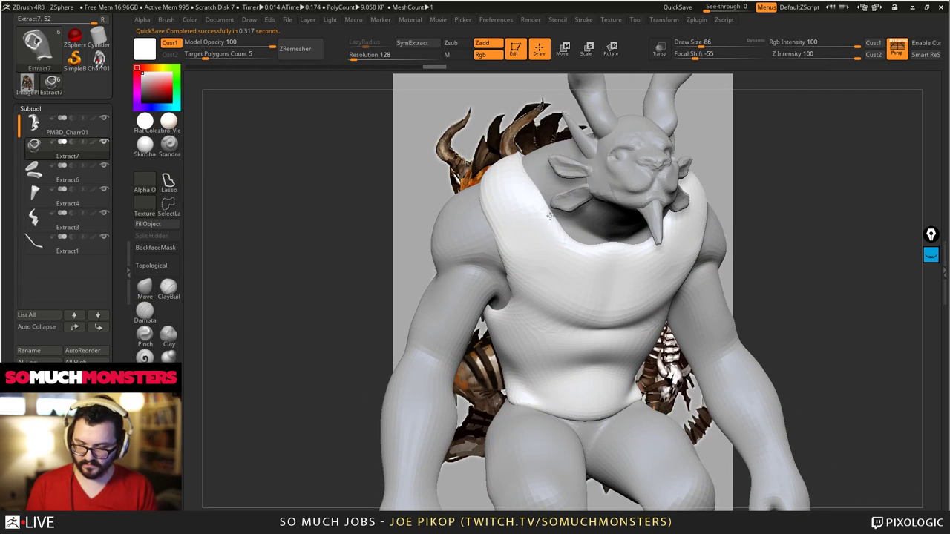
pyautogui.keyDown('shift'); pyautogui.moveTo(548, 225); pyautogui.dragTo(542, 215); pyautogui.keyUp('shift')
# - Adjust the vest's front neckline over the chest with the Move brush at a size of 90
pyautogui.moveTo(541, 215); pyautogui.dragTo(457, 253, button='right')
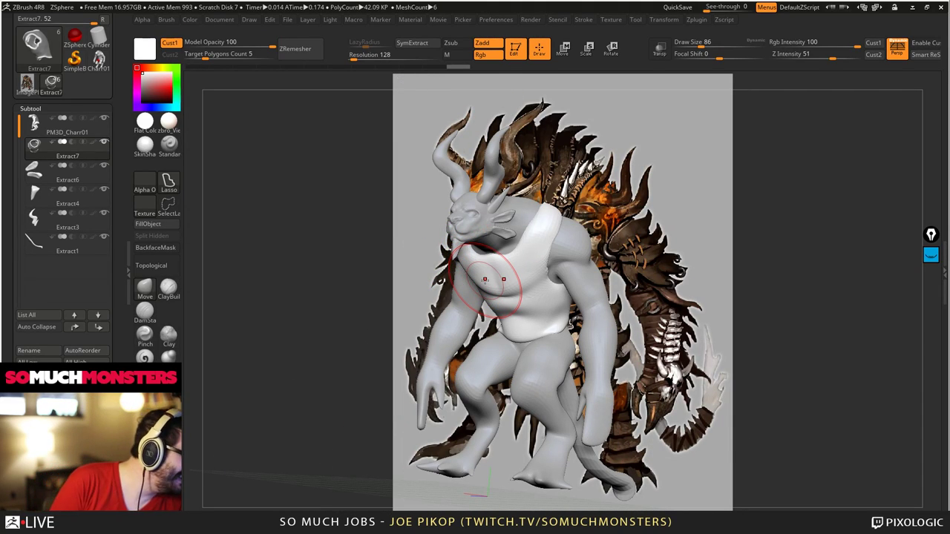
pyautogui.moveTo(485, 280)
pyautogui.mouseDown(button='right')
pyautogui.moveTo(542, 235)
pyautogui.moveTo(587, 251)
pyautogui.moveTo(526, 236)
pyautogui.moveTo(573, 262)
pyautogui.moveTo(536, 265)
pyautogui.moveTo(620, 356)
pyautogui.mouseUp(button='right')
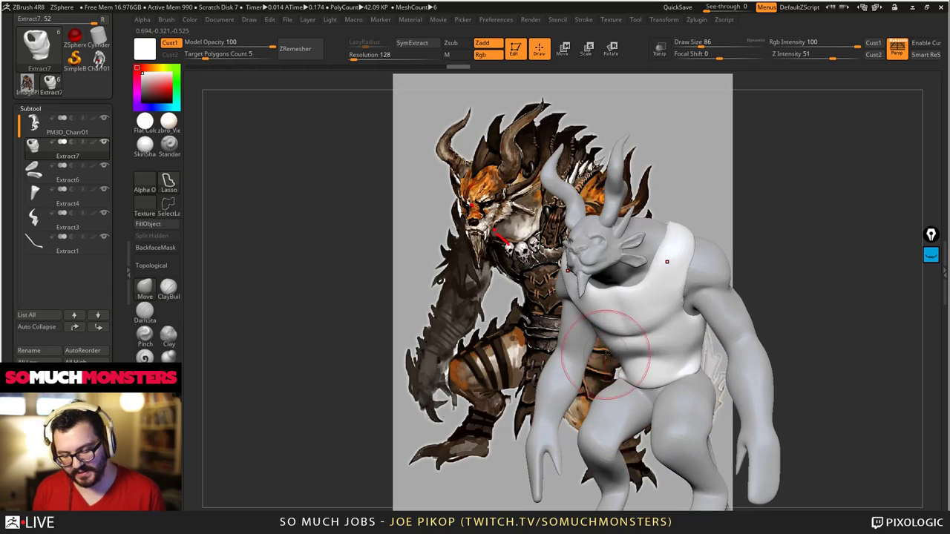
pyautogui.moveTo(620, 230)
pyautogui.keyDown('alt'); pyautogui.mouseDown(button='right')
pyautogui.moveTo(663, 319)
pyautogui.moveTo(577, 313)
pyautogui.moveTo(481, 289)
pyautogui.mouseUp(button='right'); pyautogui.keyUp('alt')
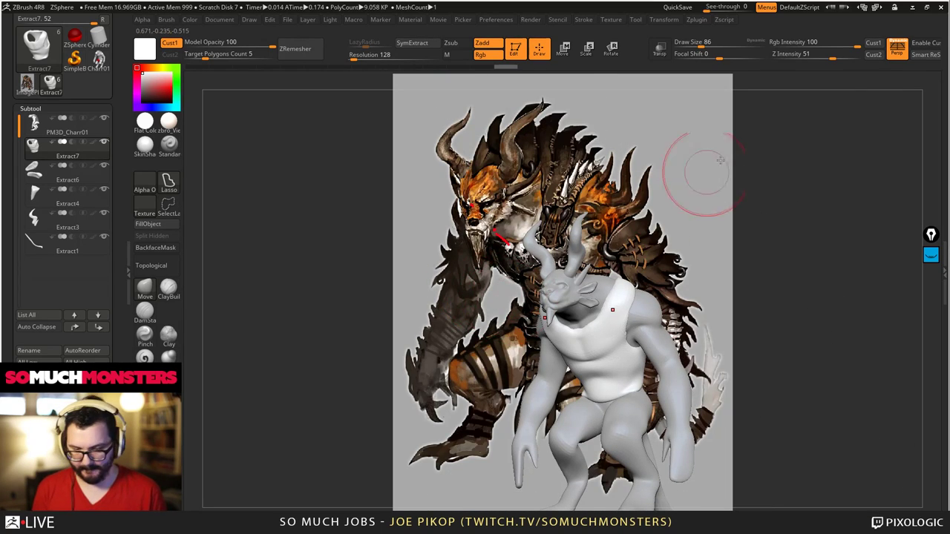
pyautogui.click(874, 43)
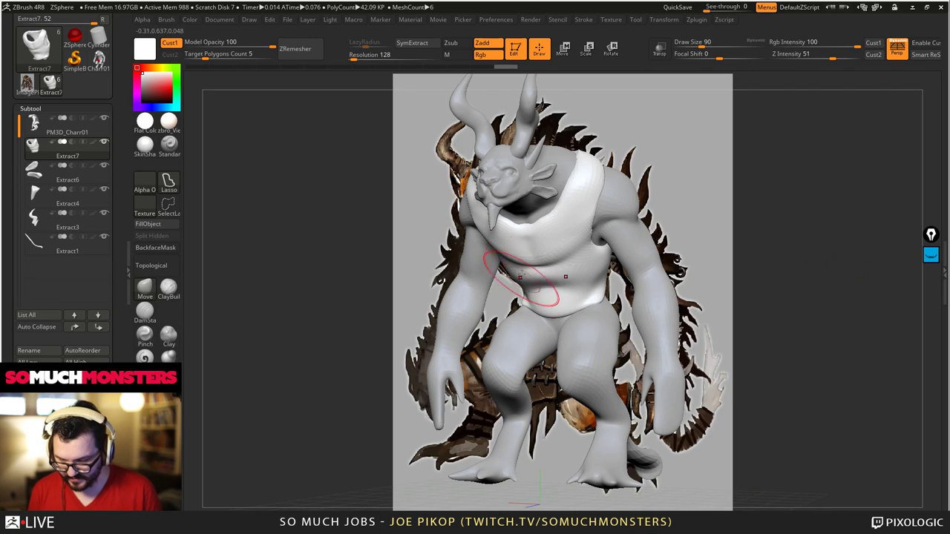
pyautogui.moveTo(525, 239); pyautogui.dragTo(527, 248)
pyautogui.keyDown('alt'); pyautogui.moveTo(526, 249); pyautogui.dragTo(693, 266, button='right'); pyautogui.keyUp('alt')
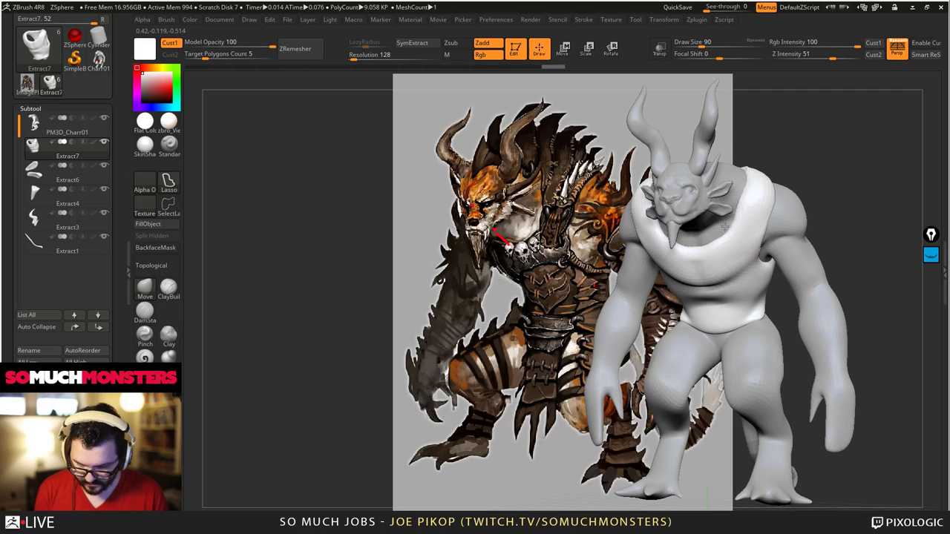
# - Smooth the vest's back collar and raise it behind the neck with the Move brush at a size of 130
pyautogui.moveTo(731, 200)
pyautogui.mouseDown(button='right')
pyautogui.moveTo(752, 341)
pyautogui.moveTo(764, 275)
pyautogui.mouseUp(button='right')
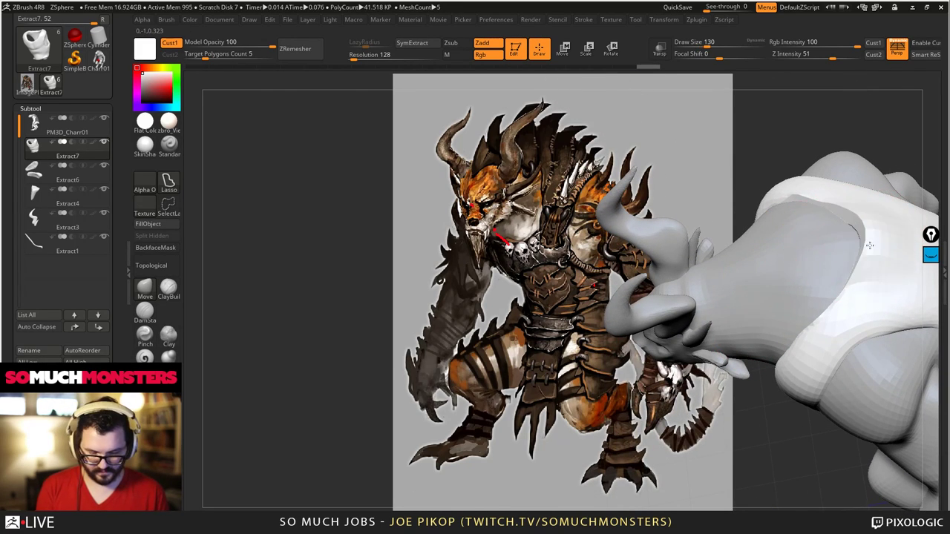
pyautogui.keyDown('shift'); pyautogui.moveTo(852, 273); pyautogui.dragTo(800, 181); pyautogui.keyUp('shift')
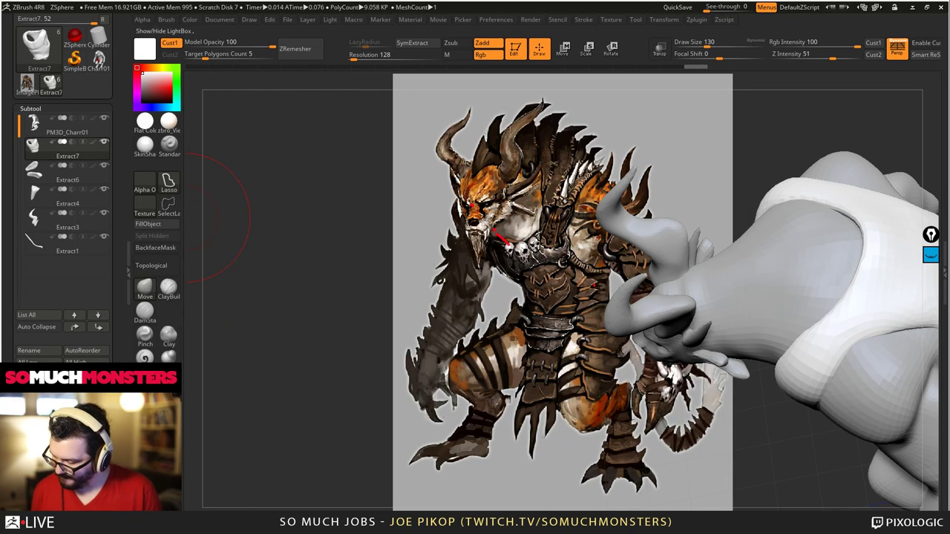
pyautogui.moveTo(644, 412)
pyautogui.mouseDown()
pyautogui.moveTo(512, 356)
pyautogui.moveTo(356, 308)
pyautogui.moveTo(390, 314)
pyautogui.mouseUp()
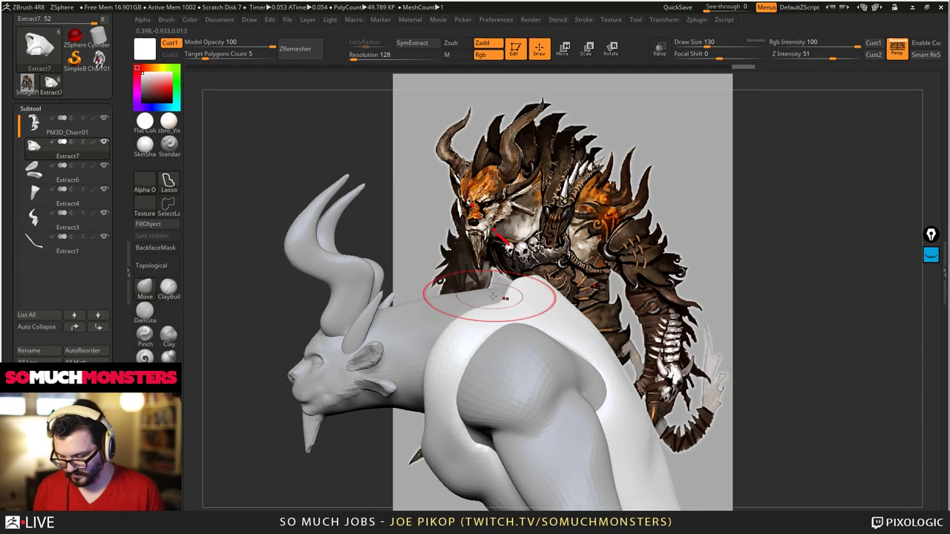
pyautogui.moveTo(490, 293)
pyautogui.mouseDown(button='right')
pyautogui.moveTo(425, 275)
pyautogui.moveTo(492, 296)
pyautogui.mouseUp(button='right')
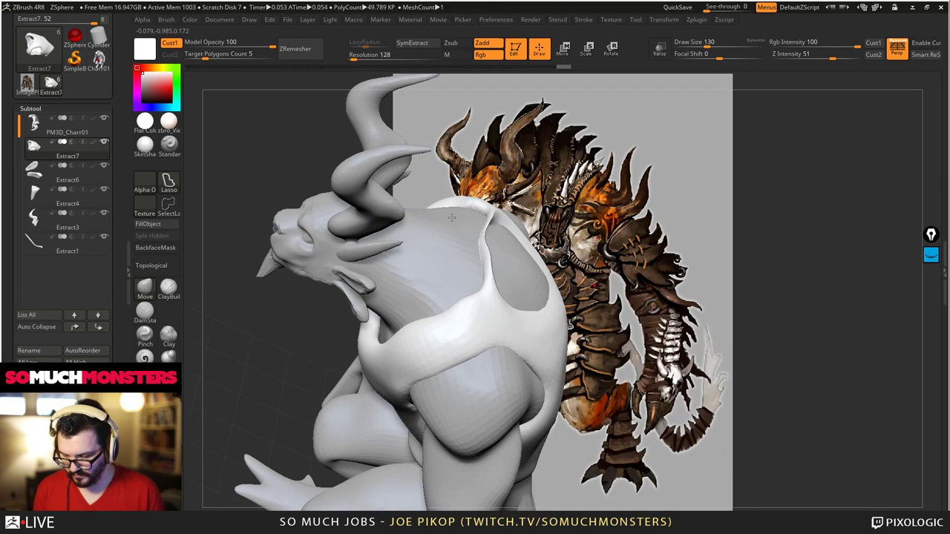
# - Undo the last strokes on the vest's back collar and pull the collar forward over the nape with the Move brush
pyautogui.moveTo(470, 223); pyautogui.dragTo(490, 253)
pyautogui.hotkey('ctrl', 'z')
pyautogui.hotkey('ctrl', 'z')
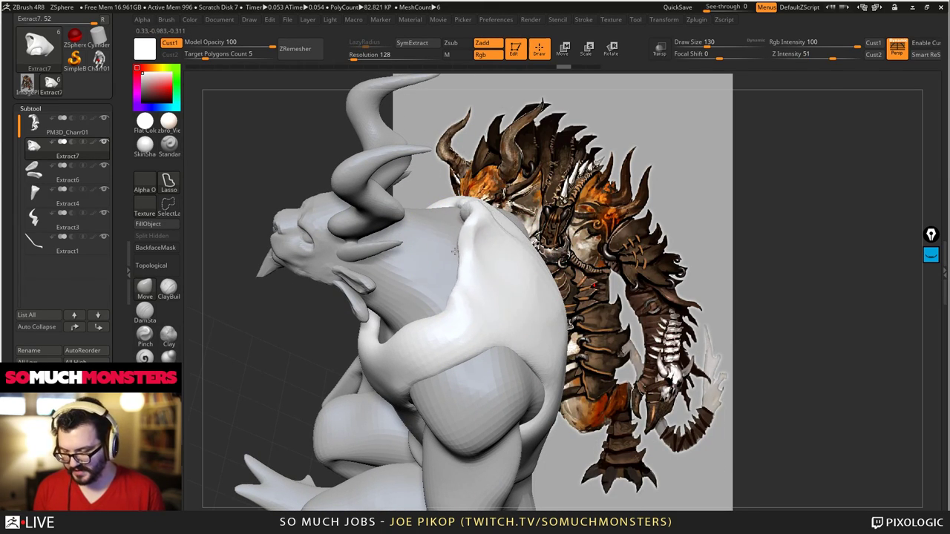
pyautogui.moveTo(455, 251)
pyautogui.mouseDown(button='right')
pyautogui.moveTo(477, 233)
pyautogui.moveTo(492, 252)
pyautogui.moveTo(450, 212)
pyautogui.moveTo(430, 215)
pyautogui.moveTo(573, 197)
pyautogui.mouseUp(button='right')
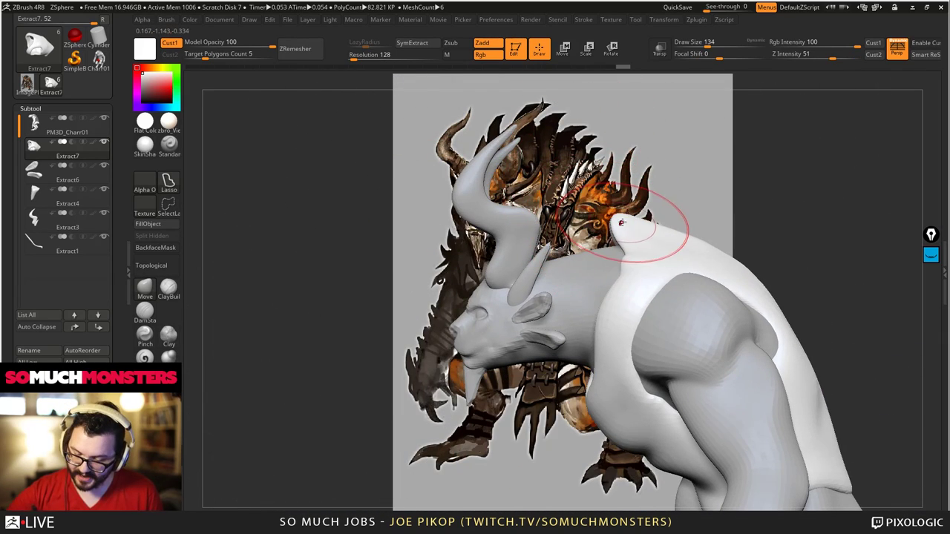
pyautogui.hotkey('ctrl', 'z')
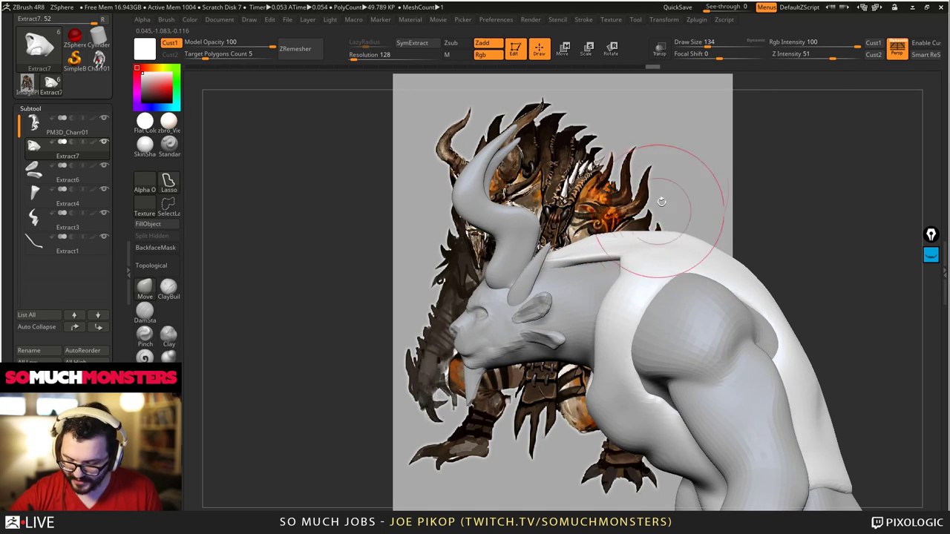
pyautogui.moveTo(642, 245)
pyautogui.mouseDown(button='right')
pyautogui.moveTo(613, 304)
pyautogui.moveTo(619, 337)
pyautogui.moveTo(608, 335)
pyautogui.moveTo(617, 327)
pyautogui.moveTo(609, 283)
pyautogui.moveTo(605, 337)
pyautogui.moveTo(529, 321)
pyautogui.moveTo(513, 308)
pyautogui.moveTo(528, 297)
pyautogui.mouseUp(button='right')
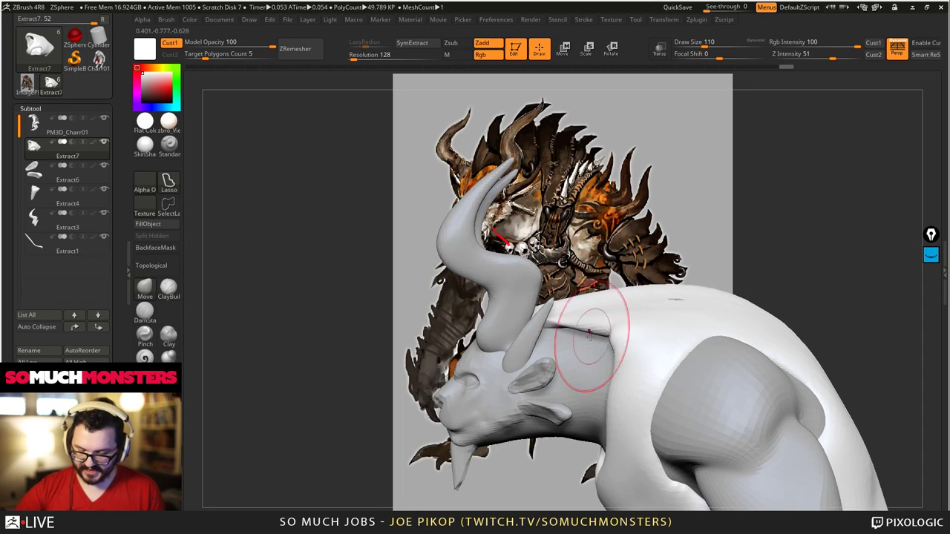
pyautogui.moveTo(589, 336)
pyautogui.mouseDown(button='right')
pyautogui.moveTo(635, 325)
pyautogui.moveTo(616, 307)
pyautogui.moveTo(555, 341)
pyautogui.moveTo(541, 297)
pyautogui.moveTo(482, 256)
pyautogui.moveTo(285, 257)
pyautogui.mouseUp(button='right')
pyautogui.keyDown('ctrl'); pyautogui.moveTo(315, 188); pyautogui.dragTo(564, 152, button='right'); pyautogui.keyUp('ctrl')
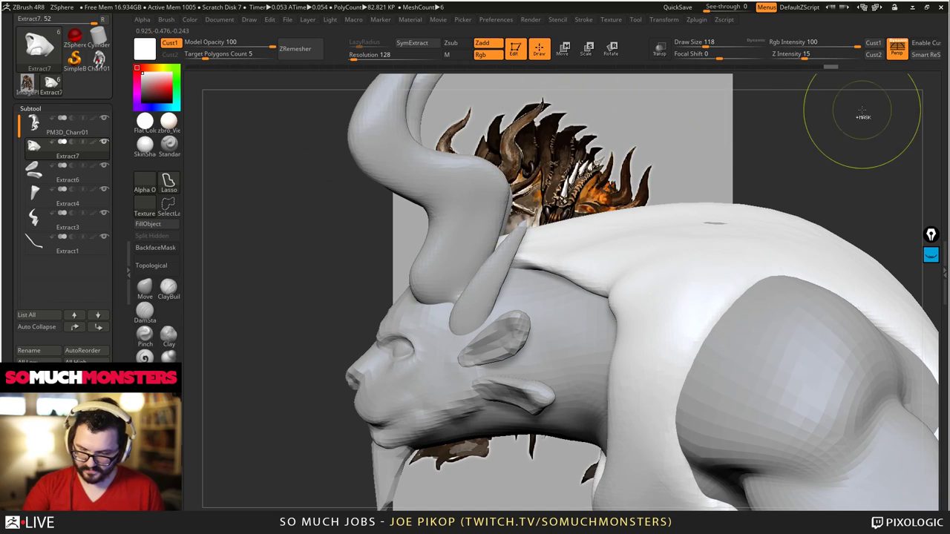
# - Round out the vest's collar and upper back in profile with the Move brush at a size of 234
pyautogui.press(']')
pyautogui.press(']')
pyautogui.press(']')
pyautogui.press(']')
pyautogui.press(']')
pyautogui.press(']')
pyautogui.press(']')
pyautogui.press(']')
pyautogui.press(']')
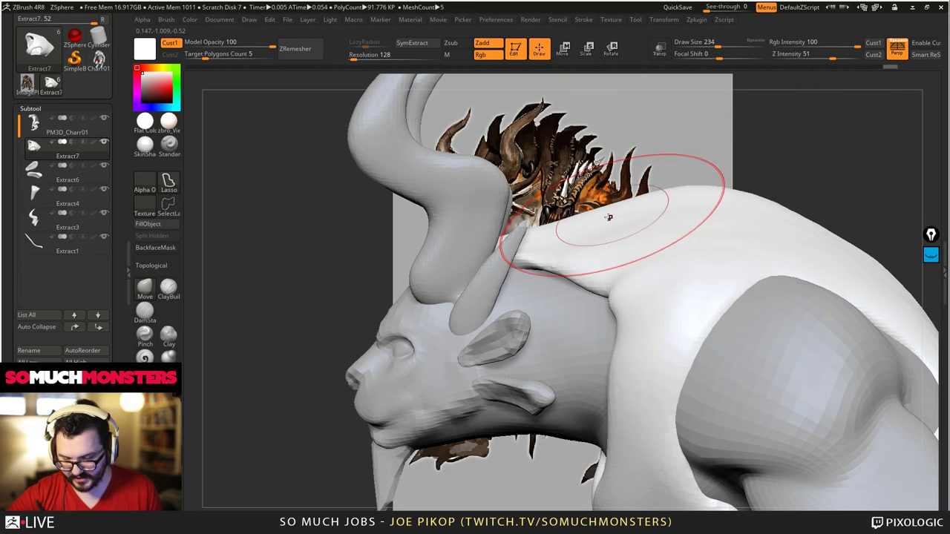
pyautogui.moveTo(720, 178)
pyautogui.mouseDown()
pyautogui.moveTo(587, 201)
pyautogui.moveTo(647, 175)
pyautogui.mouseUp()
pyautogui.keyDown('alt'); pyautogui.moveTo(746, 292); pyautogui.dragTo(519, 183); pyautogui.keyUp('alt')
pyautogui.press('f')
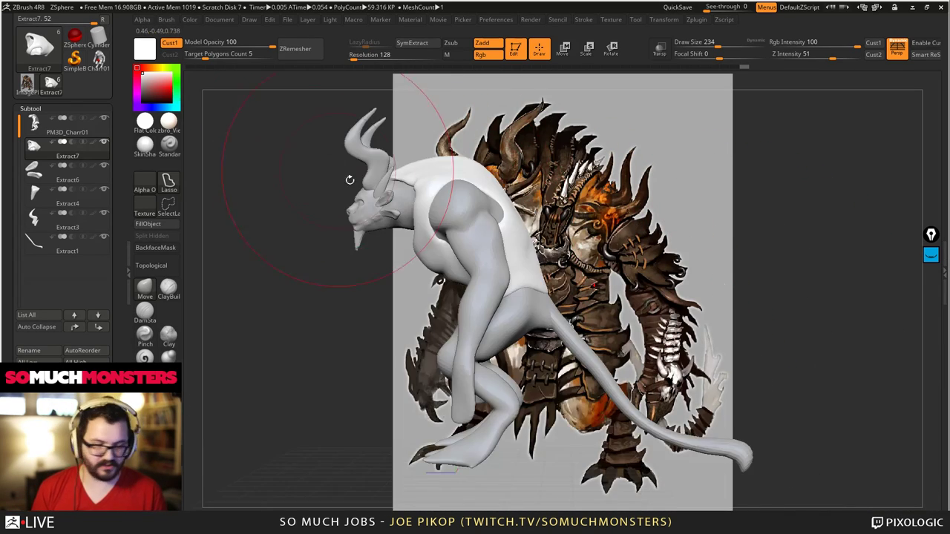
# - Reshape the vest's collar behind the horns and its shoulder strap with the Move brush at sizes of 150 and 110
pyautogui.moveTo(350, 181)
pyautogui.keyDown('alt'); pyautogui.mouseDown()
pyautogui.moveTo(541, 187)
pyautogui.moveTo(541, 119)
pyautogui.moveTo(541, 245)
pyautogui.moveTo(565, 252)
pyautogui.moveTo(543, 288)
pyautogui.moveTo(642, 301)
pyautogui.mouseUp(); pyautogui.keyUp('alt')
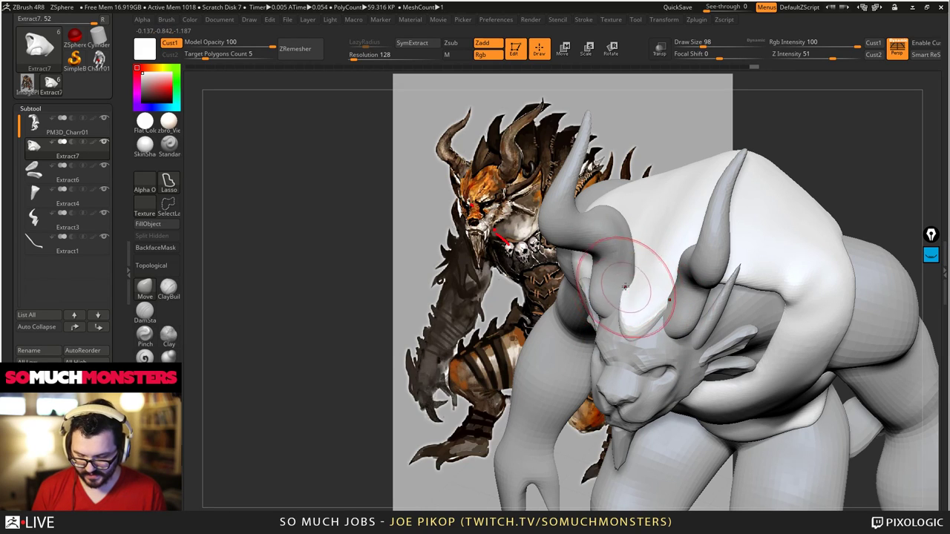
pyautogui.moveTo(625, 286); pyautogui.dragTo(608, 255, button='right')
pyautogui.keyDown('alt'); pyautogui.click(616, 275); pyautogui.keyUp('alt')
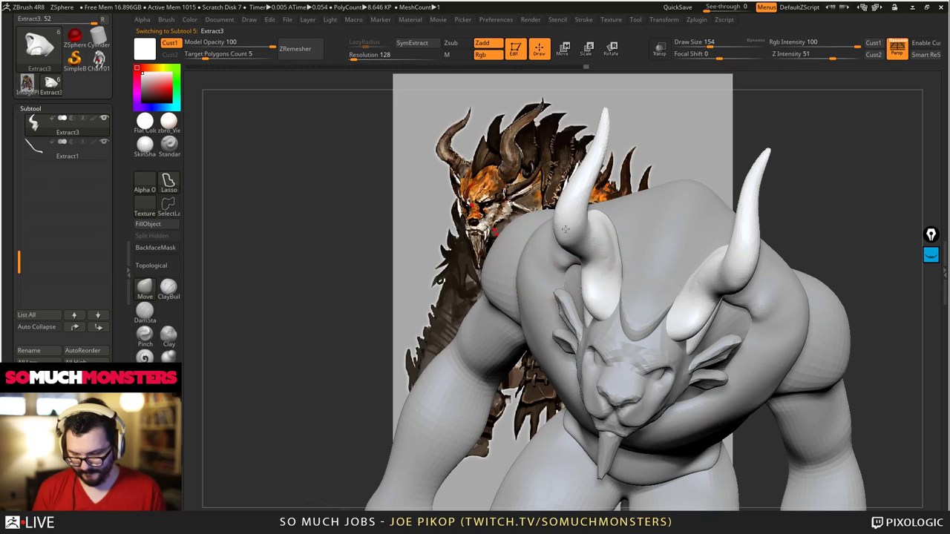
pyautogui.moveTo(565, 230); pyautogui.dragTo(661, 282, button='right')
pyautogui.keyDown('alt'); pyautogui.click(666, 357); pyautogui.keyUp('alt')
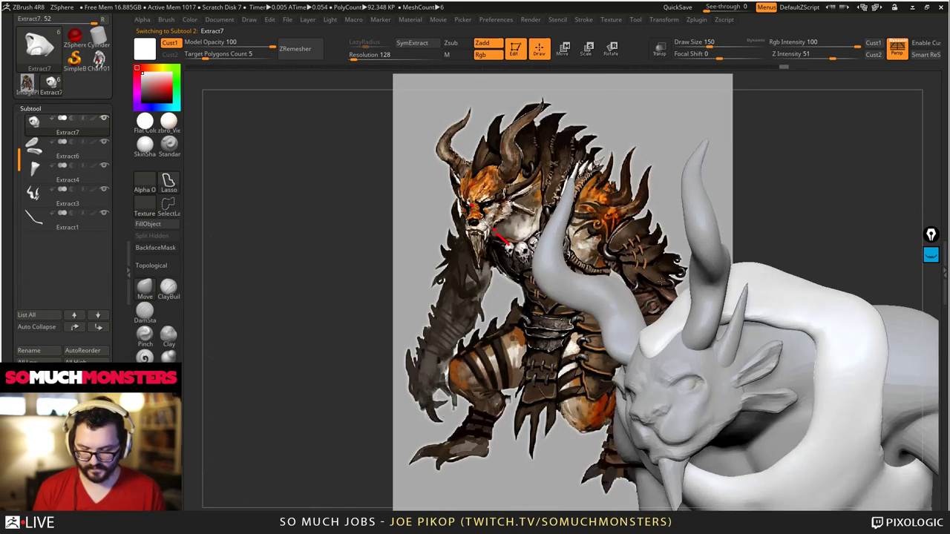
pyautogui.moveTo(663, 280)
pyautogui.mouseDown()
pyautogui.moveTo(618, 304)
pyautogui.moveTo(784, 297)
pyautogui.moveTo(806, 315)
pyautogui.moveTo(794, 321)
pyautogui.moveTo(789, 302)
pyautogui.moveTo(662, 263)
pyautogui.moveTo(717, 258)
pyautogui.moveTo(716, 272)
pyautogui.mouseUp()
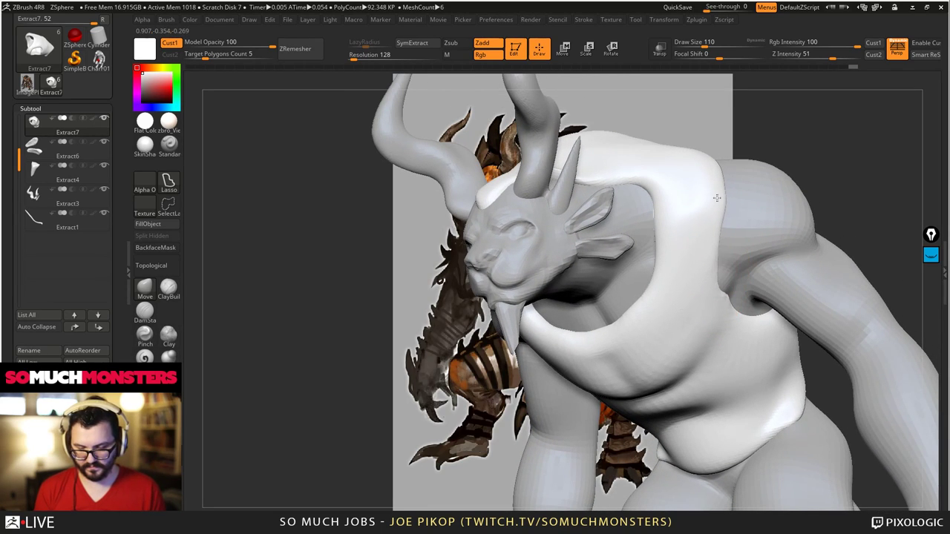
pyautogui.moveTo(705, 201)
pyautogui.mouseDown()
pyautogui.moveTo(740, 148)
pyautogui.moveTo(713, 223)
pyautogui.moveTo(617, 286)
pyautogui.mouseUp()
pyautogui.moveTo(223, 327)
pyautogui.keyDown('alt'); pyautogui.mouseDown()
pyautogui.moveTo(424, 286)
pyautogui.moveTo(486, 315)
pyautogui.mouseUp(); pyautogui.keyUp('alt')
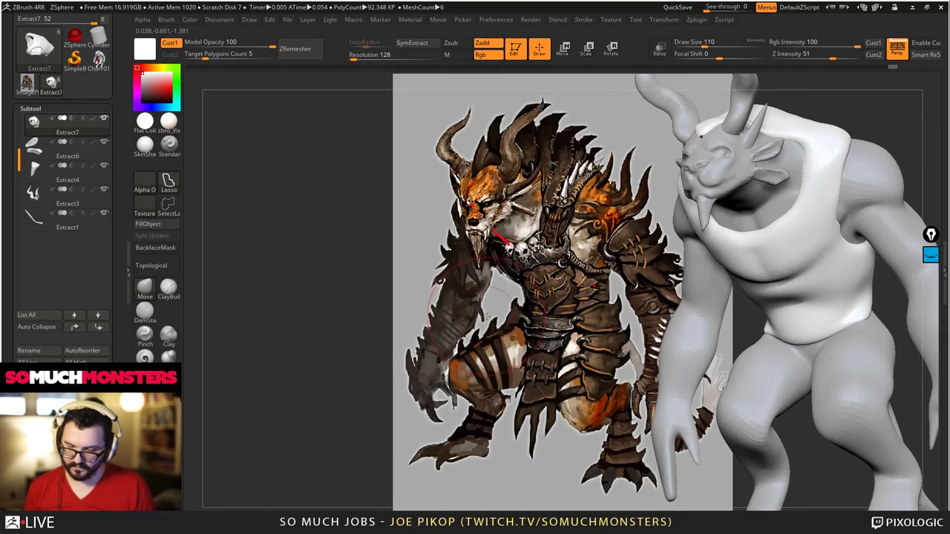
# - Select the body mesh and clear its mask
pyautogui.moveTo(473, 379)
pyautogui.mouseDown()
pyautogui.moveTo(534, 371)
pyautogui.moveTo(705, 398)
pyautogui.moveTo(585, 339)
pyautogui.mouseUp()
pyautogui.moveTo(721, 244)
pyautogui.mouseDown(button='right')
pyautogui.moveTo(746, 232)
pyautogui.moveTo(668, 227)
pyautogui.moveTo(741, 201)
pyautogui.mouseUp(button='right')
pyautogui.moveTo(740, 200); pyautogui.dragTo(746, 201)
pyautogui.keyDown('alt'); pyautogui.click(752, 201); pyautogui.keyUp('alt')
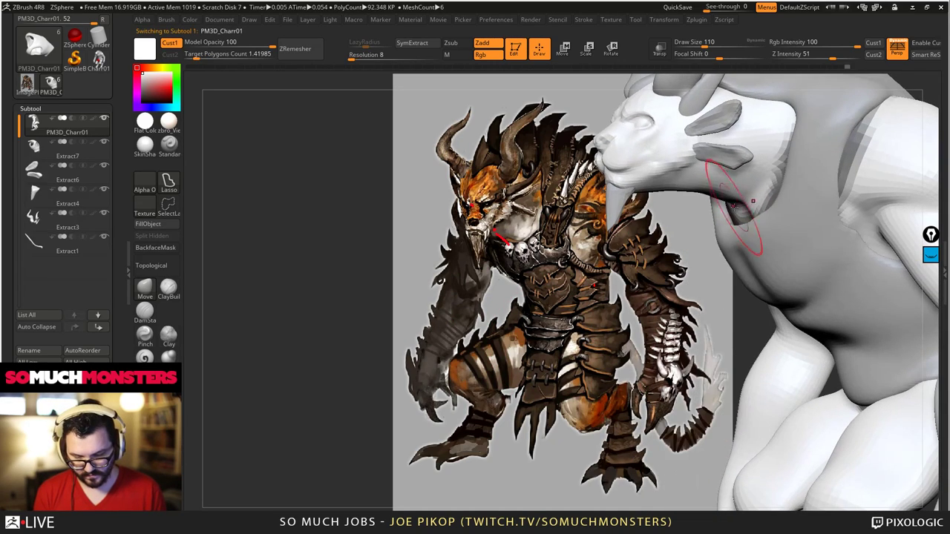
pyautogui.keyDown('ctrl'); pyautogui.moveTo(590, 270); pyautogui.dragTo(504, 509); pyautogui.keyUp('ctrl')
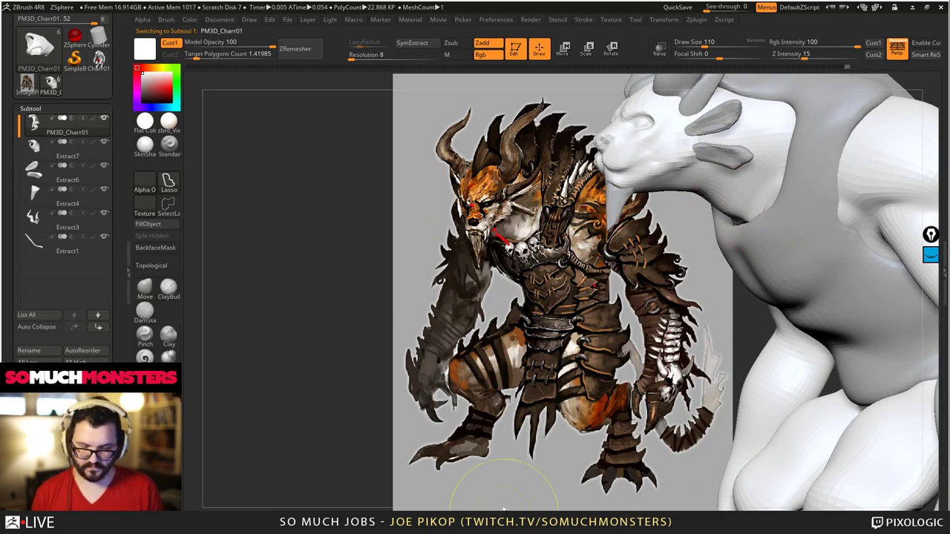
pyautogui.keyDown('ctrl'); pyautogui.moveTo(709, 195); pyautogui.dragTo(663, 254, button='right'); pyautogui.keyUp('ctrl')
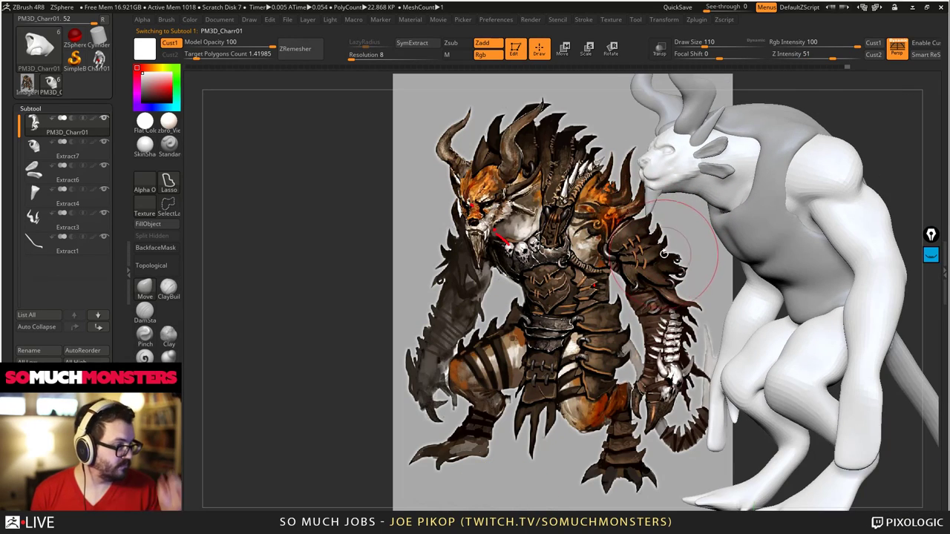
pyautogui.moveTo(555, 265); pyautogui.dragTo(508, 346, button='right')
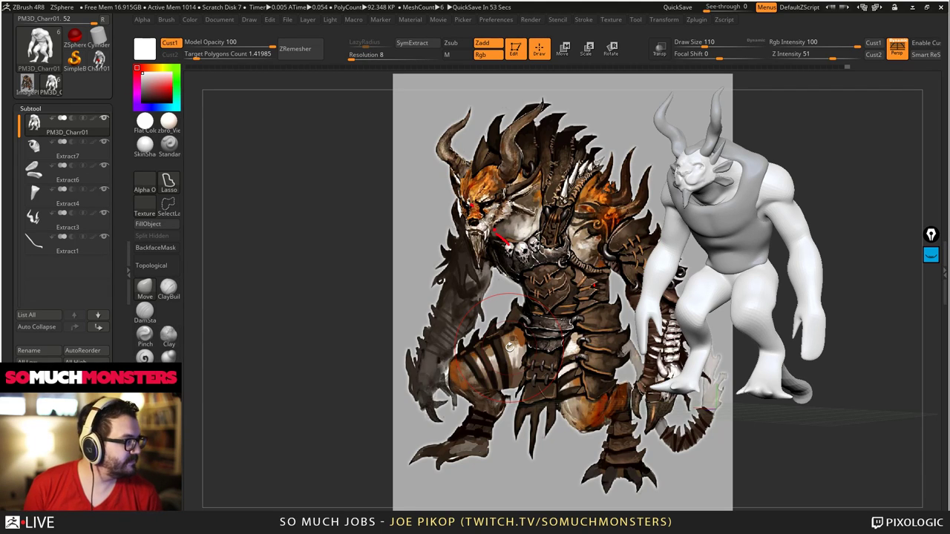
pyautogui.moveTo(598, 250); pyautogui.dragTo(581, 271)
pyautogui.keyDown('ctrl'); pyautogui.moveTo(581, 271); pyautogui.dragTo(606, 275, button='right'); pyautogui.keyUp('ctrl')
pyautogui.moveTo(606, 275); pyautogui.dragTo(650, 199)
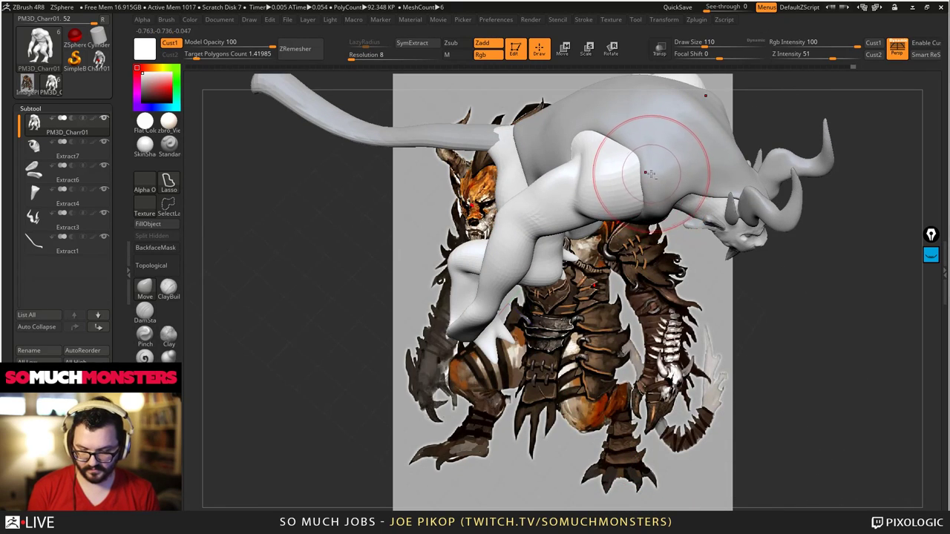
# - Select the vest mesh and build up rough folds across its chest with ClayBuildup at a size of 50, smoothing the centre
pyautogui.moveTo(651, 174); pyautogui.dragTo(667, 257, button='right')
pyautogui.keyDown('alt'); pyautogui.click(658, 195); pyautogui.keyUp('alt')
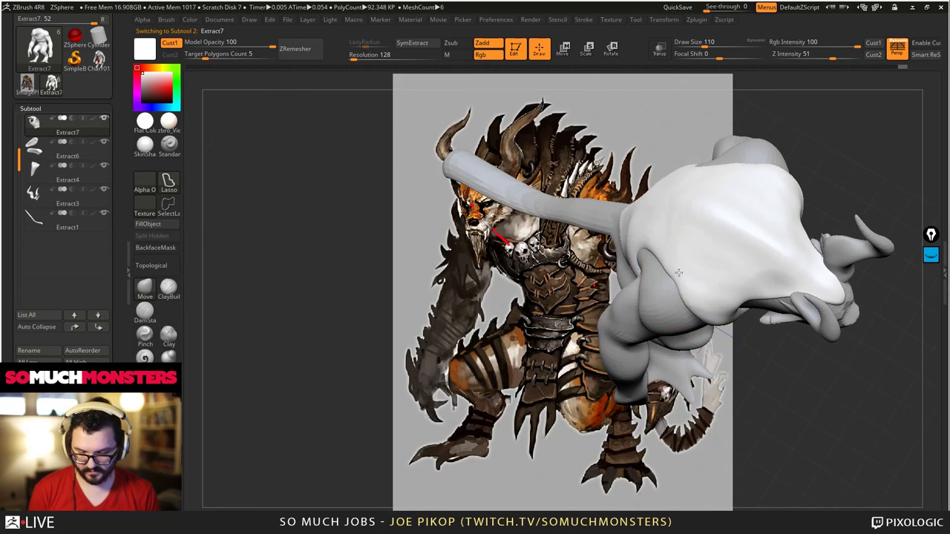
pyautogui.moveTo(679, 273); pyautogui.dragTo(614, 230)
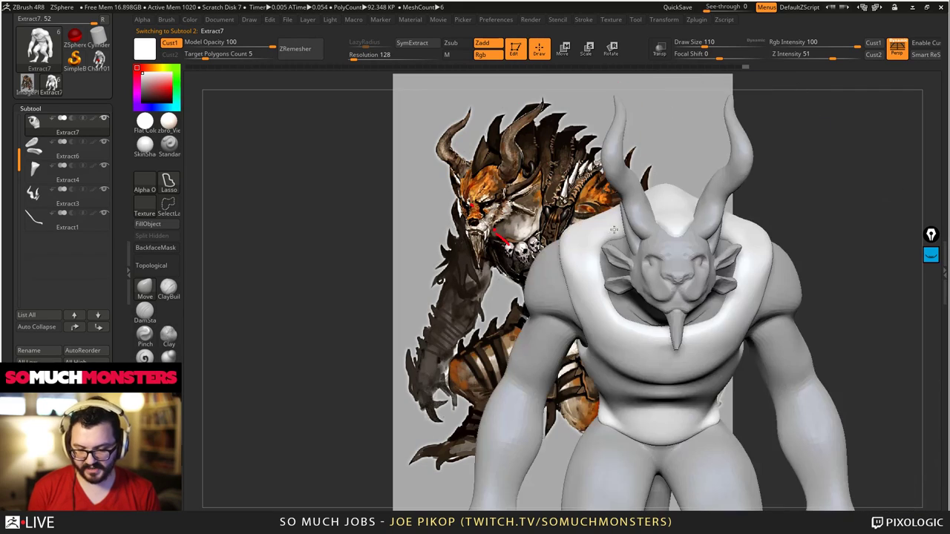
pyautogui.moveTo(614, 230)
pyautogui.keyDown('ctrl'); pyautogui.mouseDown(button='right')
pyautogui.moveTo(610, 194)
pyautogui.moveTo(631, 206)
pyautogui.moveTo(632, 245)
pyautogui.moveTo(625, 236)
pyautogui.mouseUp(button='right'); pyautogui.keyUp('ctrl')
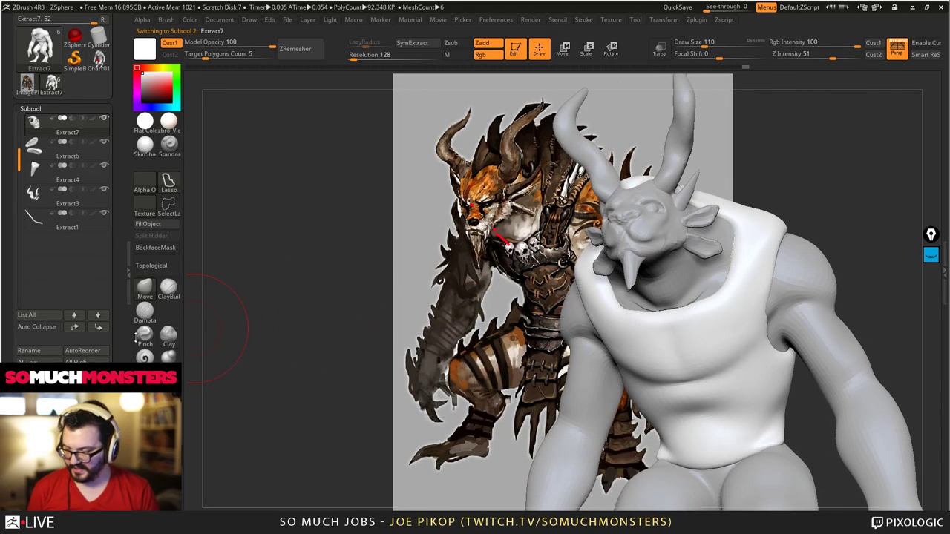
pyautogui.click(169, 290)
pyautogui.keyDown('alt'); pyautogui.moveTo(657, 330); pyautogui.dragTo(725, 314, button='right'); pyautogui.keyUp('alt')
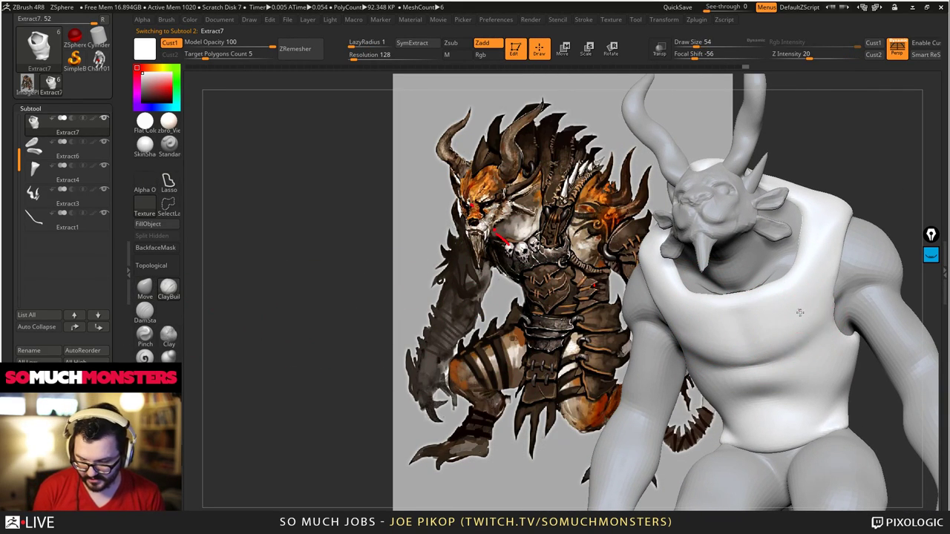
pyautogui.moveTo(800, 299)
pyautogui.mouseDown()
pyautogui.moveTo(794, 326)
pyautogui.moveTo(739, 348)
pyautogui.moveTo(746, 356)
pyautogui.moveTo(726, 377)
pyautogui.mouseUp()
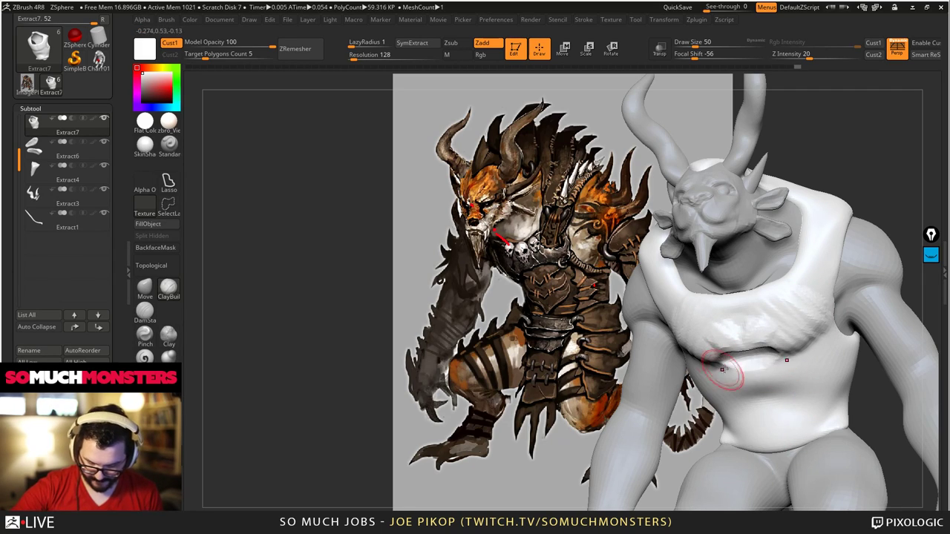
pyautogui.moveTo(726, 382); pyautogui.dragTo(725, 362, button='right')
pyautogui.moveTo(724, 362); pyautogui.dragTo(753, 350)
pyautogui.moveTo(753, 355); pyautogui.dragTo(734, 357, button='right')
pyautogui.keyDown('shift'); pyautogui.moveTo(738, 356); pyautogui.dragTo(765, 338); pyautogui.keyUp('shift')
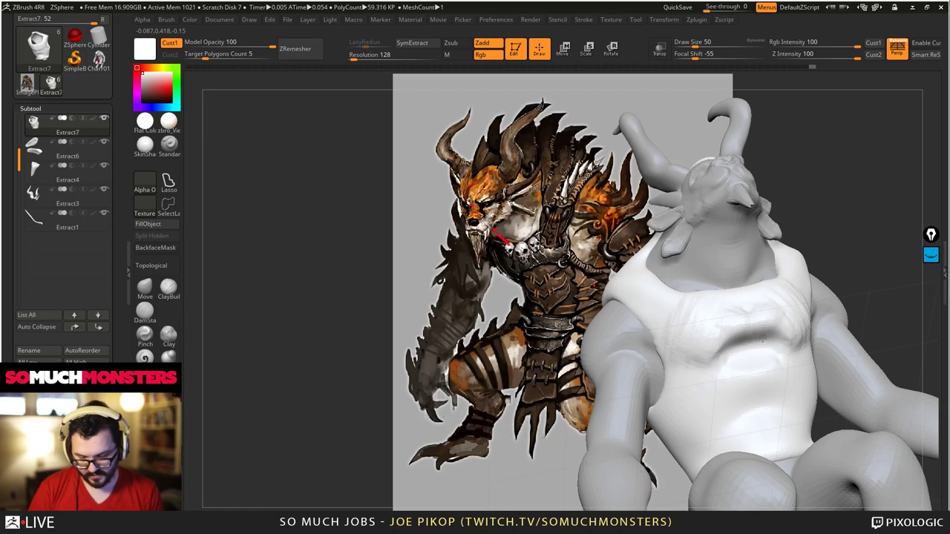
# - Build up angular raised forms on both sides of the vest's chest towards the armholes with ClayBuildup at a size of 50
pyautogui.moveTo(729, 382)
pyautogui.mouseDown(button='right')
pyautogui.moveTo(715, 438)
pyautogui.moveTo(643, 371)
pyautogui.mouseUp(button='right')
pyautogui.moveTo(640, 287); pyautogui.dragTo(645, 297, button='right')
pyautogui.moveTo(646, 296)
pyautogui.mouseDown()
pyautogui.moveTo(653, 273)
pyautogui.moveTo(631, 241)
pyautogui.mouseUp()
pyautogui.moveTo(635, 249); pyautogui.dragTo(648, 274, button='right')
pyautogui.moveTo(648, 276); pyautogui.dragTo(616, 301)
pyautogui.moveTo(610, 290); pyautogui.dragTo(624, 276, button='right')
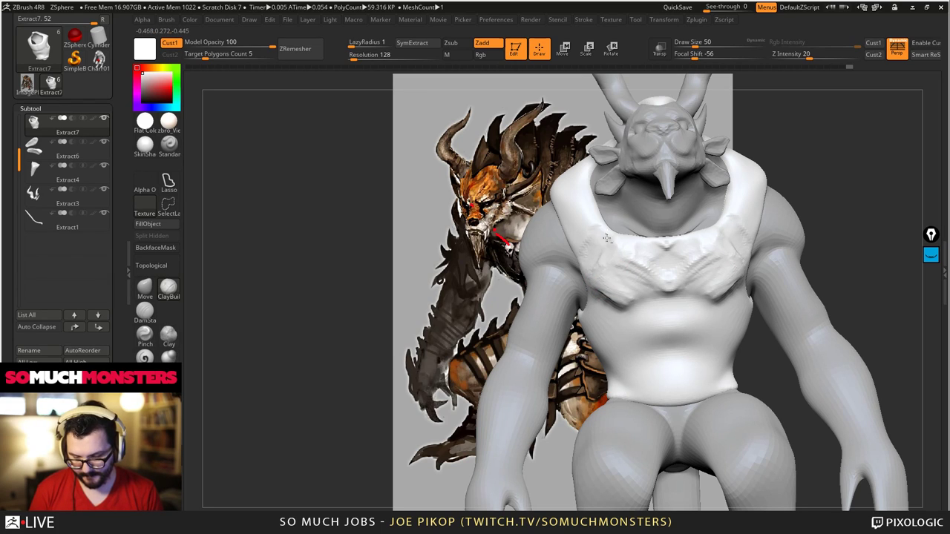
pyautogui.moveTo(642, 257); pyautogui.dragTo(604, 297)
pyautogui.moveTo(599, 295); pyautogui.dragTo(607, 279, button='right')
pyautogui.moveTo(603, 279)
pyautogui.mouseDown()
pyautogui.moveTo(592, 257)
pyautogui.moveTo(610, 274)
pyautogui.mouseUp()
# - Block in three rounded skull-like bulges at the centre of the vest's neckline with ClayBuildup at a size of 50
pyautogui.moveTo(620, 278)
pyautogui.keyDown('alt'); pyautogui.mouseDown(button='right')
pyautogui.moveTo(672, 327)
pyautogui.moveTo(653, 300)
pyautogui.moveTo(711, 318)
pyautogui.mouseUp(button='right'); pyautogui.keyUp('alt')
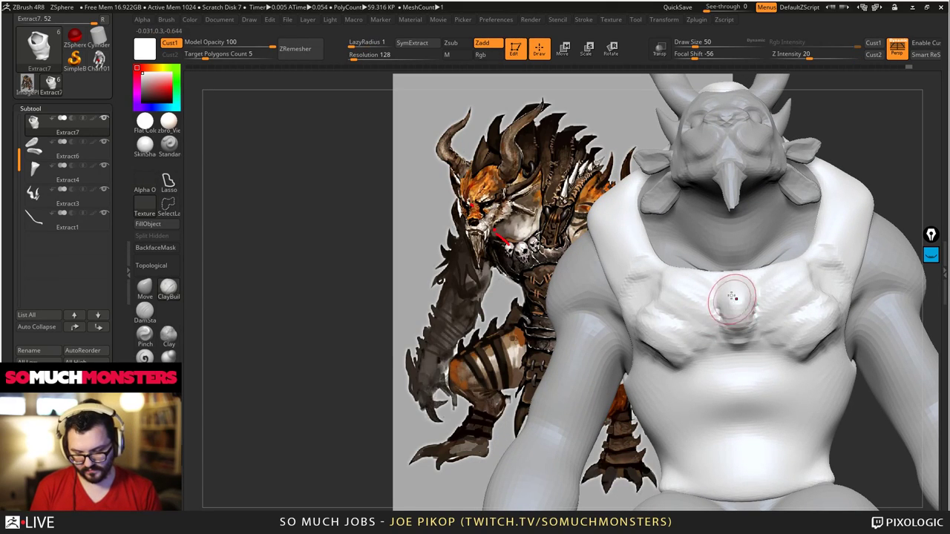
pyautogui.keyDown('shift'); pyautogui.moveTo(733, 323); pyautogui.dragTo(737, 294); pyautogui.keyUp('shift')
pyautogui.moveTo(738, 294)
pyautogui.mouseDown(button='right')
pyautogui.moveTo(776, 290)
pyautogui.moveTo(748, 293)
pyautogui.moveTo(768, 282)
pyautogui.mouseUp(button='right')
pyautogui.moveTo(692, 297); pyautogui.dragTo(701, 291)
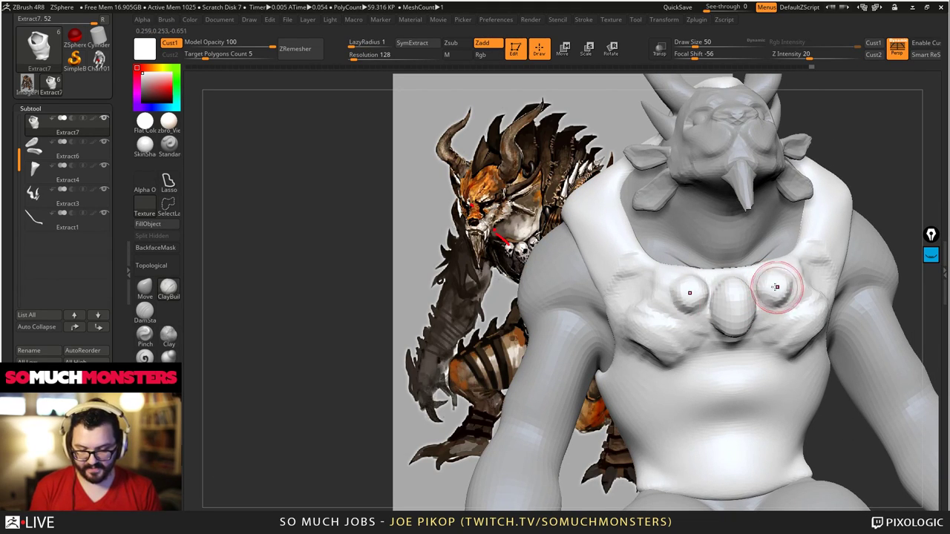
pyautogui.moveTo(776, 285)
pyautogui.keyDown('ctrl'); pyautogui.mouseDown(button='right')
pyautogui.moveTo(606, 193)
pyautogui.moveTo(703, 358)
pyautogui.moveTo(688, 340)
pyautogui.moveTo(554, 278)
pyautogui.moveTo(651, 346)
pyautogui.moveTo(717, 326)
pyautogui.mouseUp(button='right'); pyautogui.keyUp('ctrl')
pyautogui.press('f')
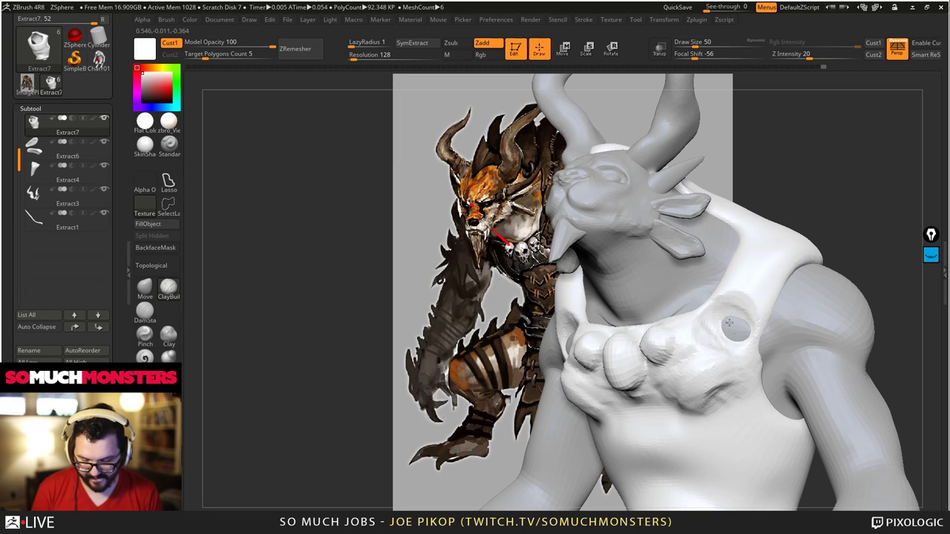
# - Sculpt a hollow with a raised rim where the shoulder strap meets the chest, using ClayBuildup at sizes of 46 and 34
pyautogui.moveTo(738, 329); pyautogui.dragTo(743, 336)
pyautogui.moveTo(749, 339)
pyautogui.keyDown('alt'); pyautogui.mouseDown(button='right')
pyautogui.moveTo(750, 365)
pyautogui.moveTo(794, 382)
pyautogui.mouseUp(button='right'); pyautogui.keyUp('alt')
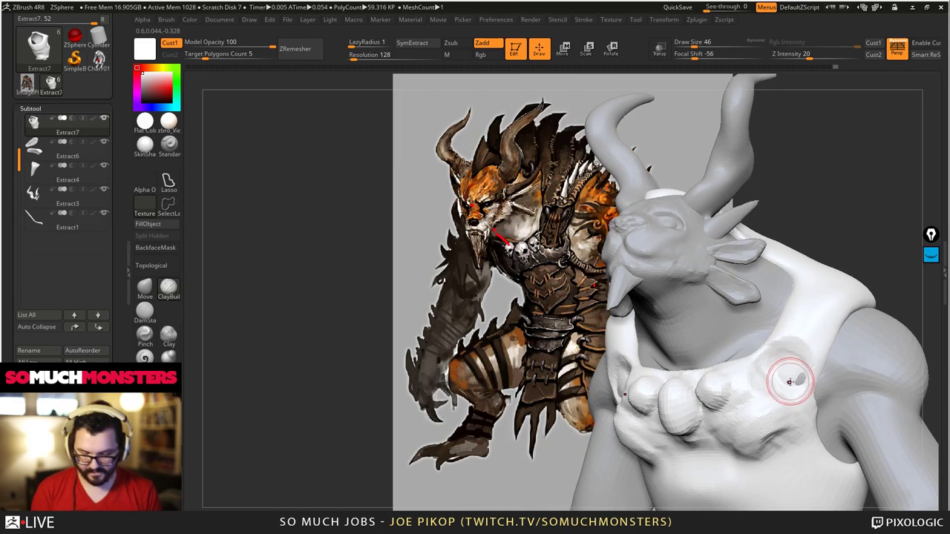
pyautogui.moveTo(793, 354); pyautogui.dragTo(783, 383)
pyautogui.moveTo(786, 367)
pyautogui.mouseDown(button='right')
pyautogui.moveTo(721, 349)
pyautogui.moveTo(733, 340)
pyautogui.mouseUp(button='right')
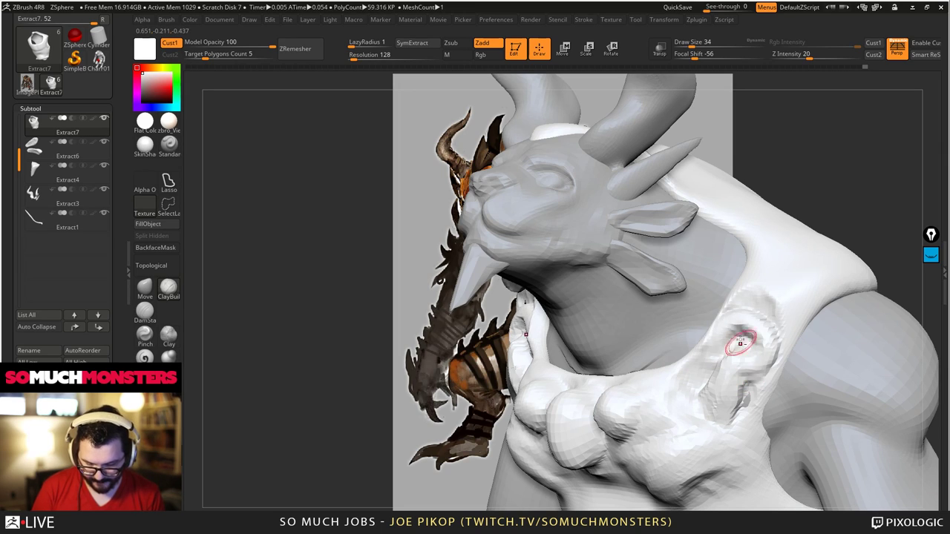
# - Refine the ring-shaped form at the base of the shoulder strap with ClayBuildup at a size of 26
pyautogui.moveTo(740, 343)
pyautogui.mouseDown(button='right')
pyautogui.moveTo(656, 334)
pyautogui.moveTo(707, 383)
pyautogui.mouseUp(button='right')
pyautogui.moveTo(693, 375)
pyautogui.mouseDown()
pyautogui.moveTo(706, 403)
pyautogui.moveTo(685, 402)
pyautogui.mouseUp()
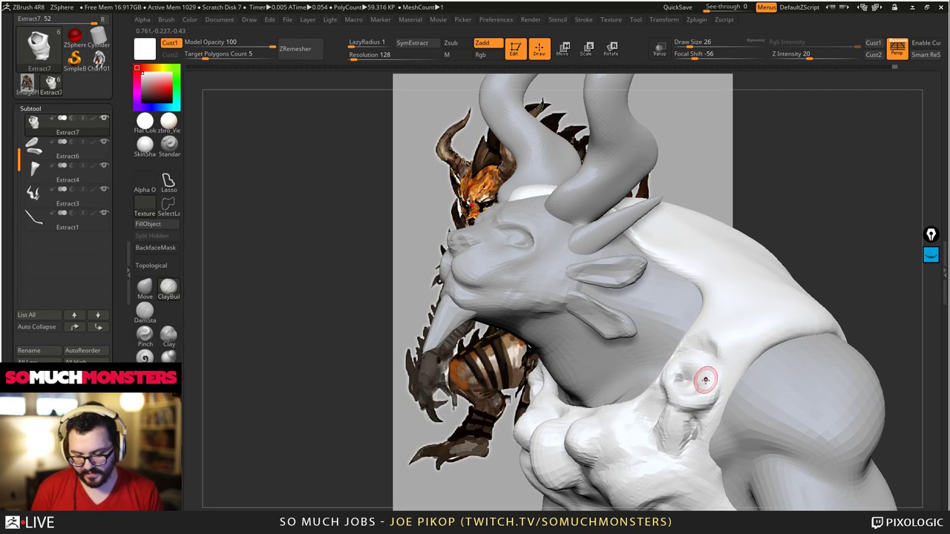
pyautogui.keyDown('alt'); pyautogui.moveTo(698, 377); pyautogui.dragTo(708, 394, button='right'); pyautogui.keyUp('alt')
pyautogui.moveTo(708, 395); pyautogui.dragTo(702, 401)
# - Build up bunched ridges along the shoulder strap above the ring form with ClayBuildup at a size of 26
pyautogui.moveTo(747, 408)
pyautogui.keyDown('alt'); pyautogui.mouseDown(button='right')
pyautogui.moveTo(794, 475)
pyautogui.moveTo(804, 458)
pyautogui.mouseUp(button='right'); pyautogui.keyUp('alt')
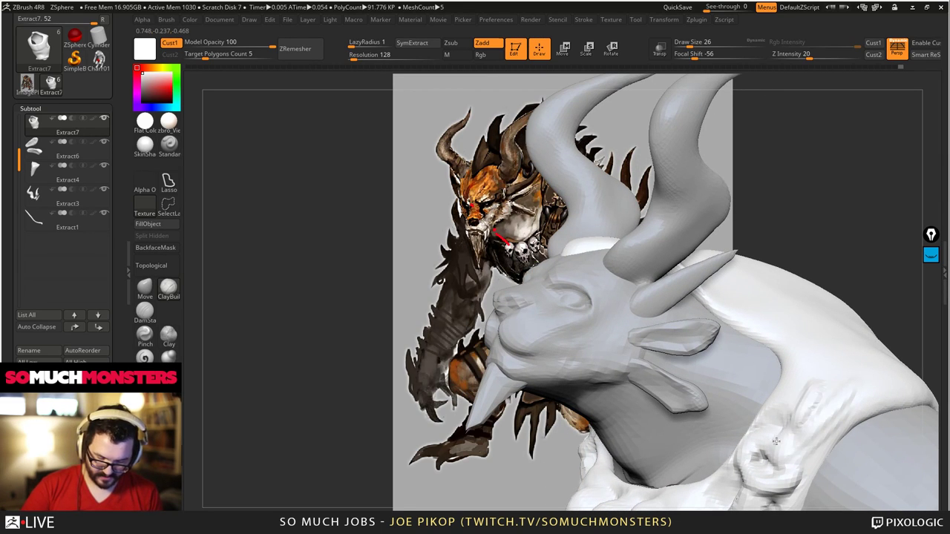
pyautogui.moveTo(777, 442); pyautogui.dragTo(791, 387)
pyautogui.moveTo(796, 371)
pyautogui.keyDown('alt'); pyautogui.mouseDown(button='right')
pyautogui.moveTo(767, 315)
pyautogui.moveTo(744, 313)
pyautogui.moveTo(715, 291)
pyautogui.moveTo(718, 303)
pyautogui.moveTo(750, 316)
pyautogui.moveTo(743, 286)
pyautogui.moveTo(745, 293)
pyautogui.mouseUp(button='right'); pyautogui.keyUp('alt')
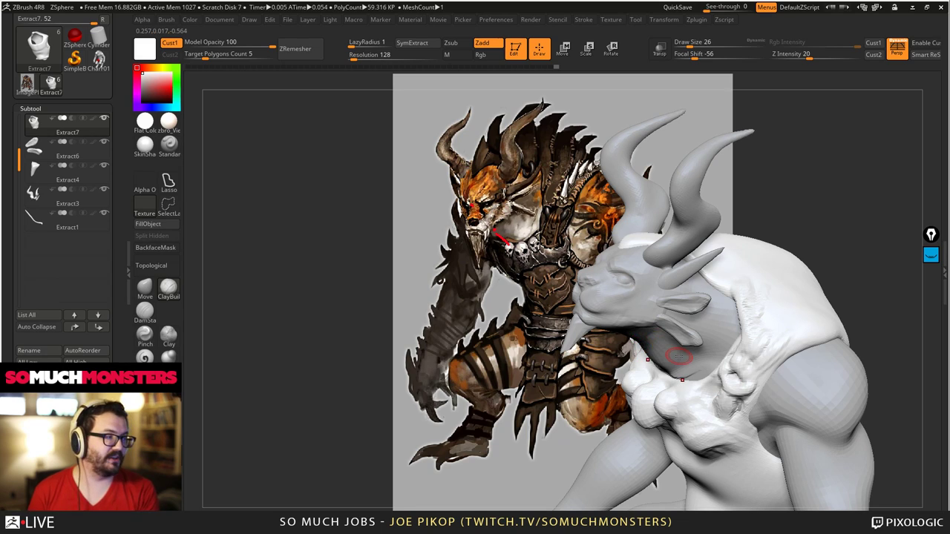
pyautogui.moveTo(679, 357)
pyautogui.mouseDown(button='right')
pyautogui.moveTo(659, 255)
pyautogui.moveTo(688, 275)
pyautogui.moveTo(684, 252)
pyautogui.moveTo(675, 255)
pyautogui.moveTo(682, 286)
pyautogui.moveTo(706, 285)
pyautogui.moveTo(711, 267)
pyautogui.moveTo(690, 276)
pyautogui.moveTo(686, 435)
pyautogui.mouseUp(button='right')
# - Restore the first custom view and compare the sculpted vest with the concept art
pyautogui.moveTo(705, 356)
pyautogui.mouseDown(button='right')
pyautogui.moveTo(712, 339)
pyautogui.moveTo(705, 356)
pyautogui.moveTo(675, 299)
pyautogui.moveTo(605, 339)
pyautogui.mouseUp(button='right')
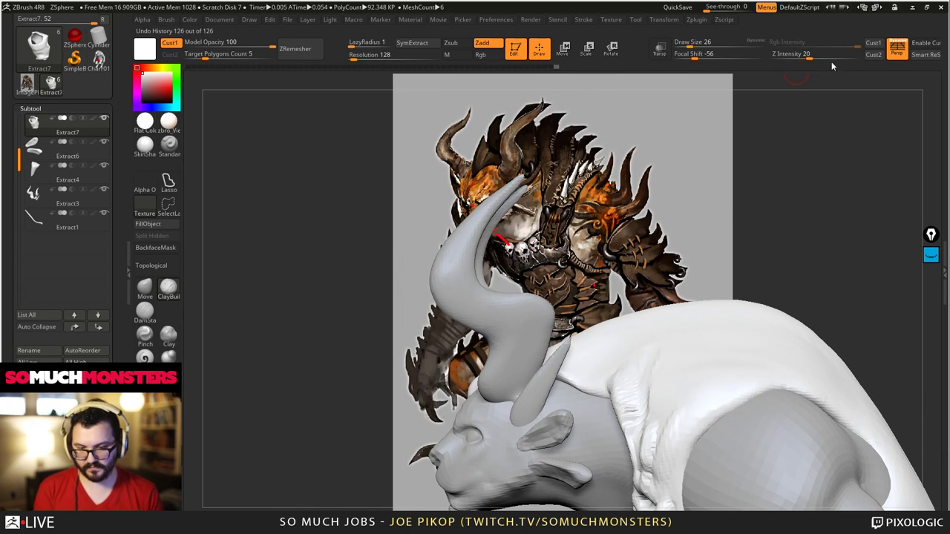
pyautogui.click(873, 42)
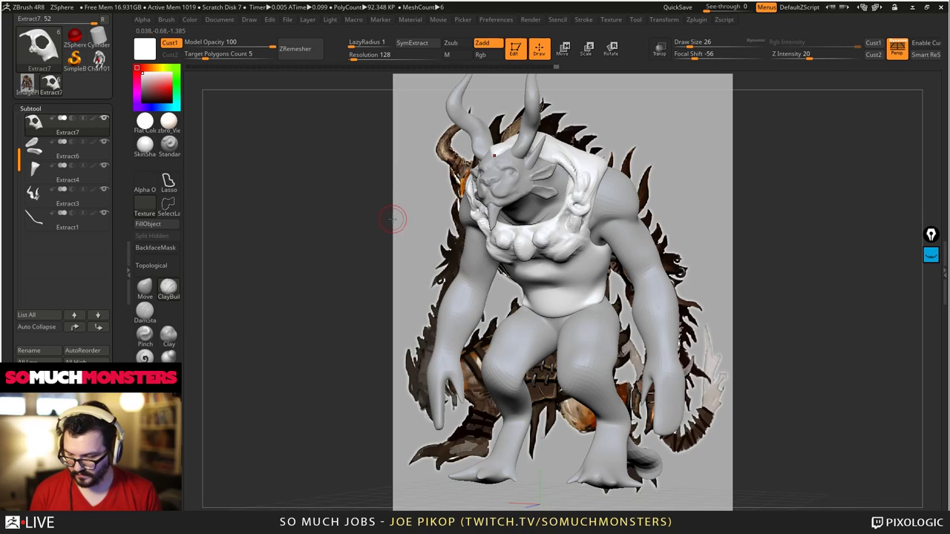
pyautogui.moveTo(393, 219)
pyautogui.mouseDown(button='right')
pyautogui.moveTo(382, 225)
pyautogui.moveTo(388, 233)
pyautogui.moveTo(379, 231)
pyautogui.moveTo(401, 233)
pyautogui.mouseUp(button='right')
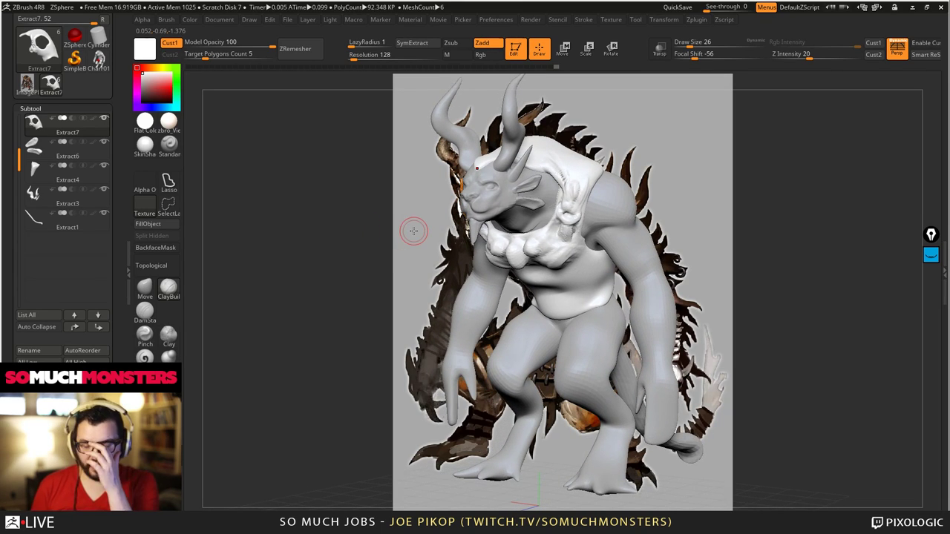
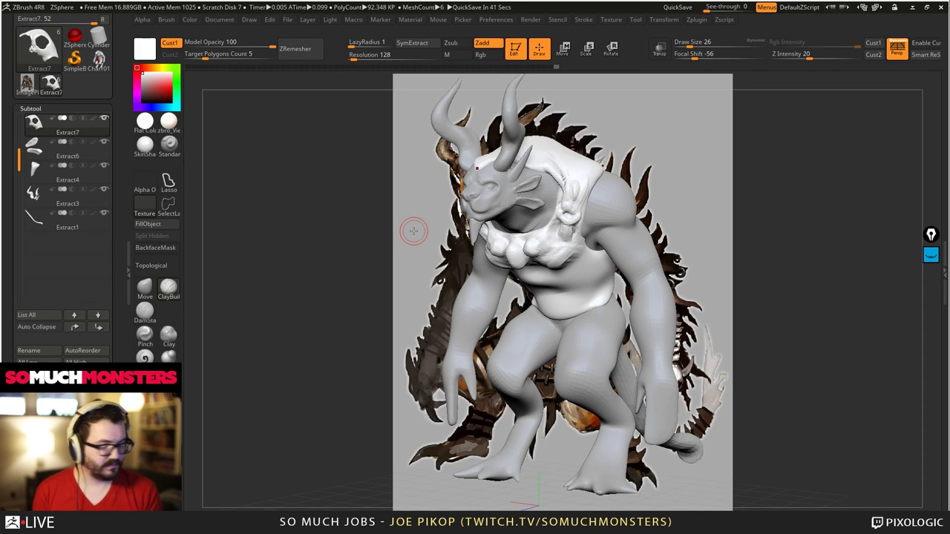
# - Set the masking brush's stroke type to FreeHand for painting masks on the vest's upper back
pyautogui.moveTo(558, 119); pyautogui.dragTo(492, 141, button='right')
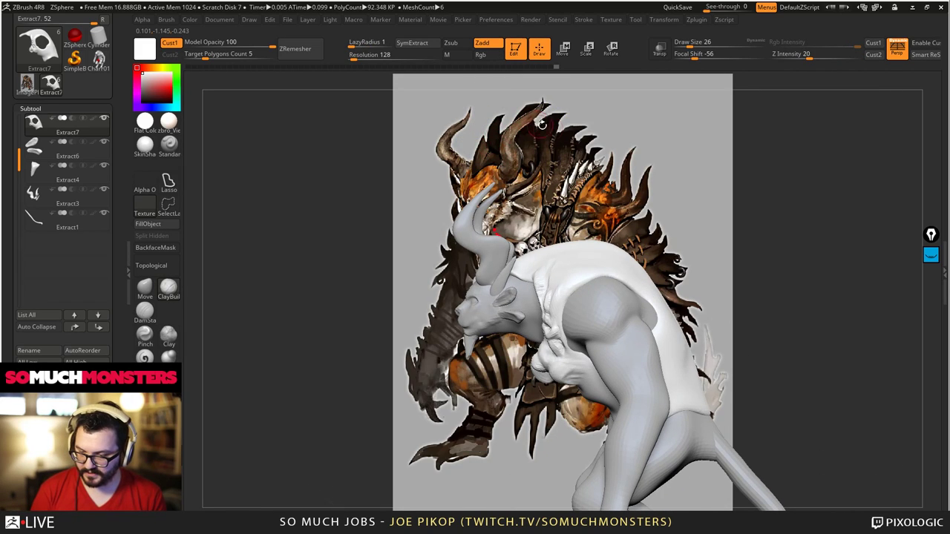
pyautogui.moveTo(597, 153)
pyautogui.mouseDown(button='right')
pyautogui.moveTo(555, 253)
pyautogui.moveTo(552, 367)
pyautogui.moveTo(544, 344)
pyautogui.moveTo(536, 348)
pyautogui.mouseUp(button='right')
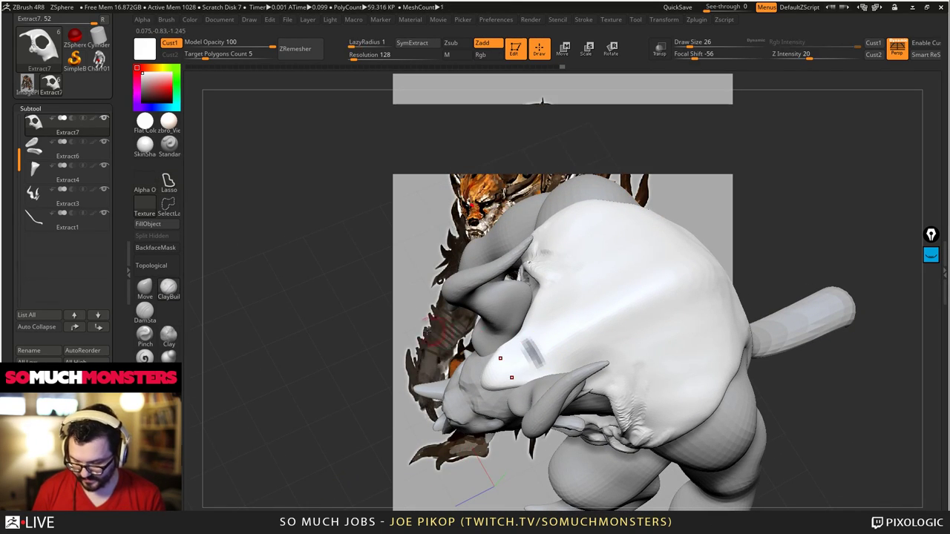
pyautogui.click(169, 181)
pyautogui.click(168, 181)
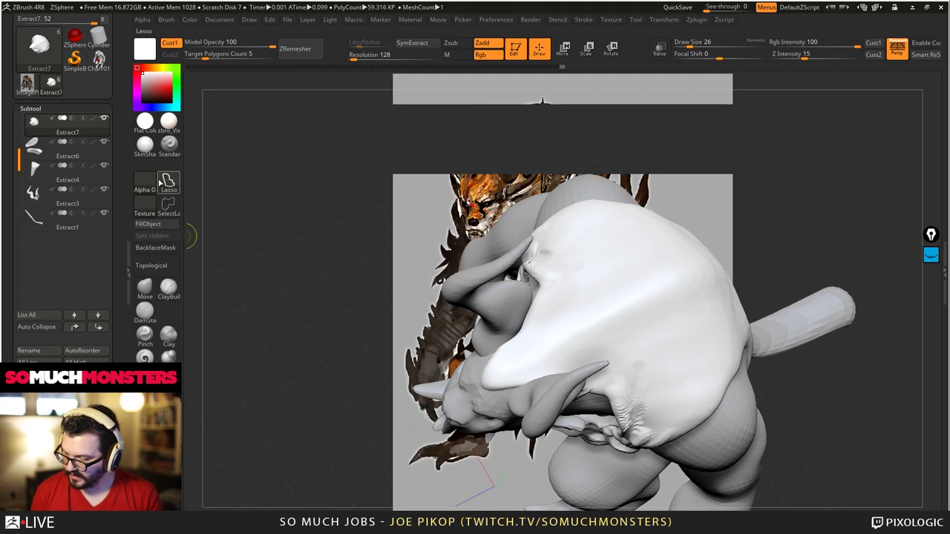
pyautogui.click(168, 186)
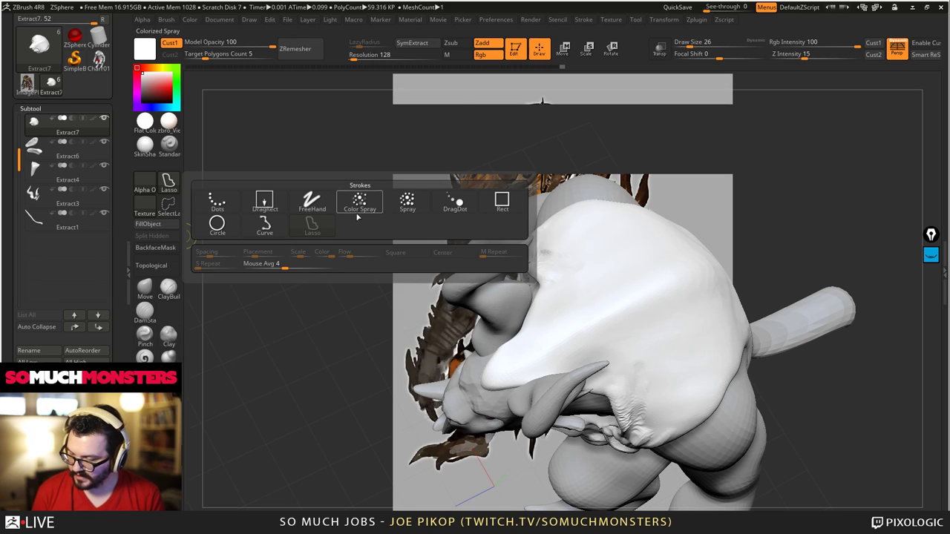
pyautogui.click(312, 201)
# - Paint a row of short mask patches along the spine from the neck onto the upper back at size 26
pyautogui.keyDown('ctrl'); pyautogui.moveTo(530, 346); pyautogui.dragTo(519, 342); pyautogui.keyUp('ctrl')
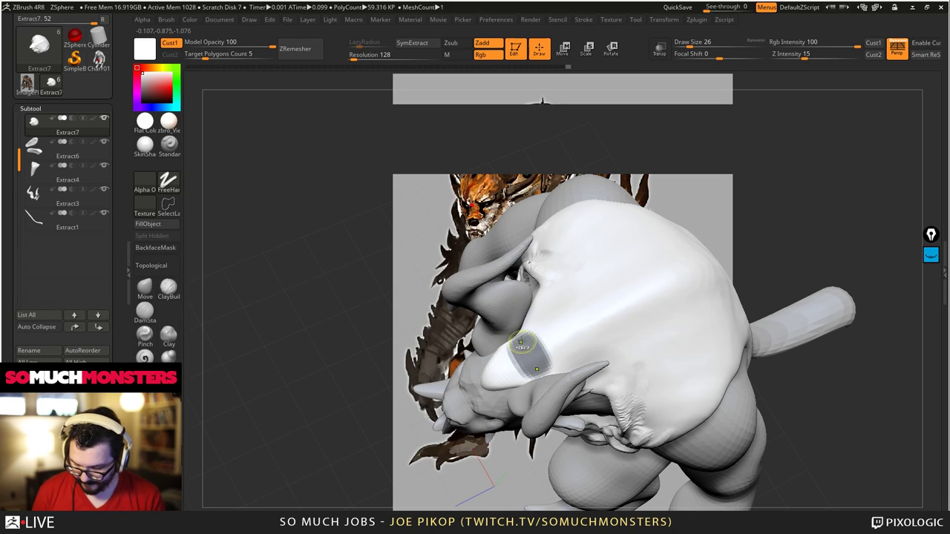
pyautogui.keyDown('ctrl'); pyautogui.moveTo(573, 316); pyautogui.dragTo(583, 347); pyautogui.keyUp('ctrl')
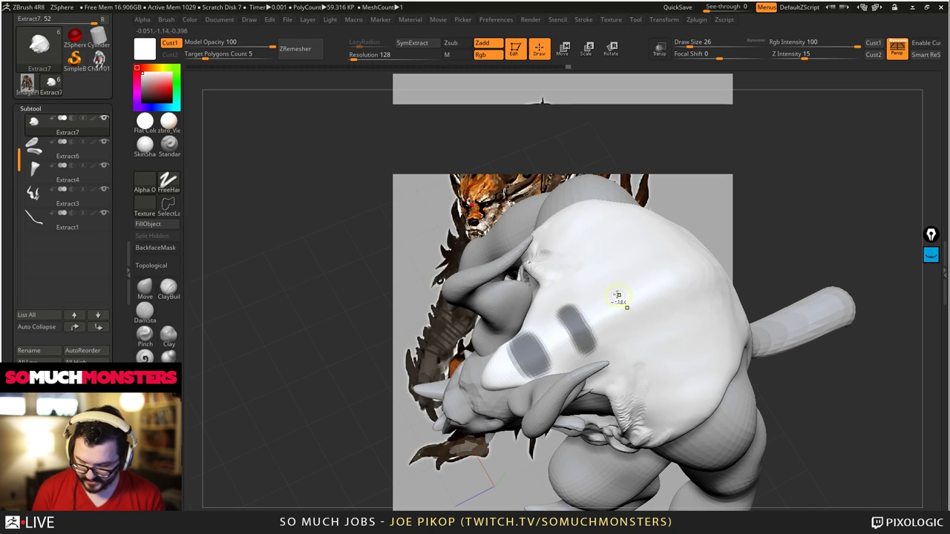
pyautogui.keyDown('ctrl'); pyautogui.moveTo(614, 292); pyautogui.dragTo(630, 324); pyautogui.keyUp('ctrl')
pyautogui.moveTo(630, 324); pyautogui.dragTo(657, 280, button='right')
pyautogui.moveTo(653, 262); pyautogui.dragTo(660, 293)
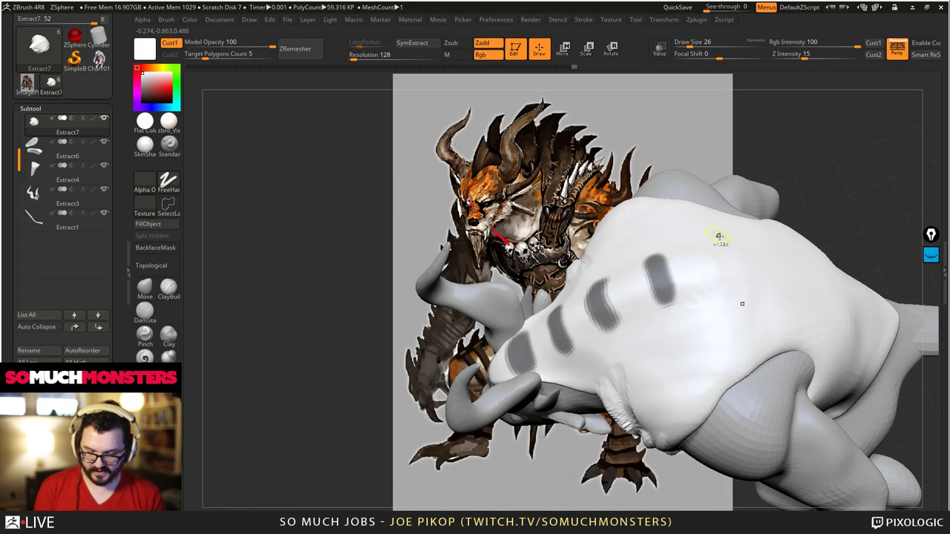
pyautogui.keyDown('ctrl'); pyautogui.moveTo(719, 237); pyautogui.dragTo(734, 297); pyautogui.keyUp('ctrl')
pyautogui.moveTo(733, 296); pyautogui.dragTo(780, 276, button='right')
pyautogui.keyDown('ctrl'); pyautogui.moveTo(777, 244); pyautogui.dragTo(781, 280); pyautogui.keyUp('ctrl')
pyautogui.moveTo(782, 279)
pyautogui.mouseDown(button='right')
pyautogui.moveTo(738, 276)
pyautogui.moveTo(593, 212)
pyautogui.mouseUp(button='right')
pyautogui.hotkey('ctrl', 'z')
pyautogui.hotkey('ctrl', 'z')
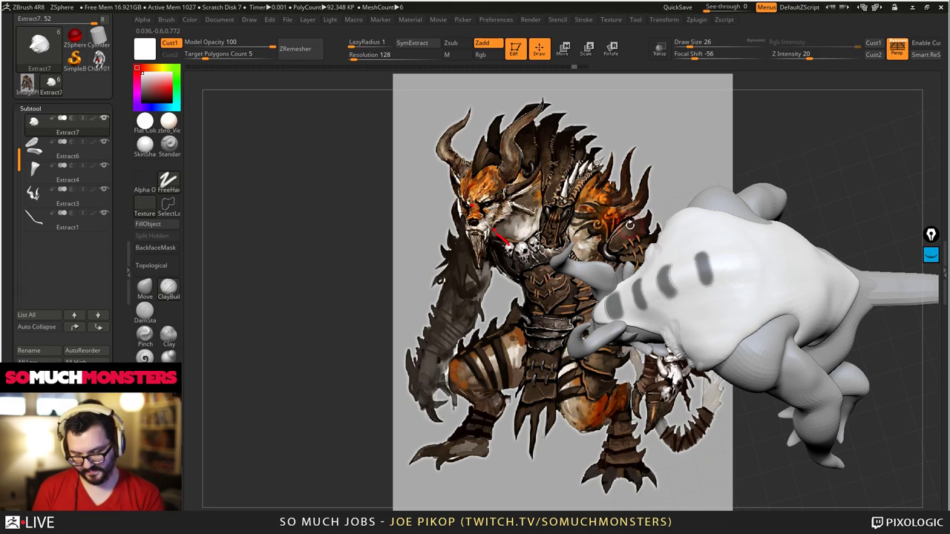
pyautogui.hotkey('ctrl', 'z')
# - Continue the row of mask patches down the spine over the vest's lower back at size 26
pyautogui.moveTo(696, 260)
pyautogui.keyDown('ctrl'); pyautogui.mouseDown()
pyautogui.moveTo(703, 279)
pyautogui.moveTo(738, 276)
pyautogui.mouseUp(); pyautogui.keyUp('ctrl')
pyautogui.moveTo(739, 271)
pyautogui.mouseDown(button='right')
pyautogui.moveTo(635, 224)
pyautogui.moveTo(592, 260)
pyautogui.moveTo(612, 262)
pyautogui.moveTo(584, 248)
pyautogui.moveTo(647, 245)
pyautogui.moveTo(616, 317)
pyautogui.moveTo(678, 307)
pyautogui.mouseUp(button='right')
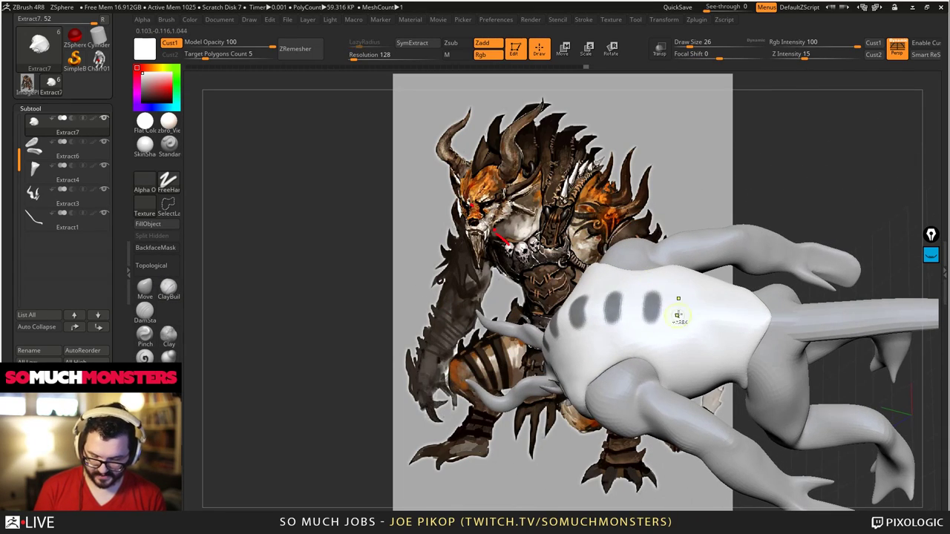
pyautogui.keyDown('ctrl'); pyautogui.moveTo(680, 312); pyautogui.dragTo(683, 295); pyautogui.keyUp('ctrl')
pyautogui.moveTo(668, 255)
pyautogui.mouseDown(button='right')
pyautogui.moveTo(489, 147)
pyautogui.moveTo(610, 343)
pyautogui.moveTo(565, 265)
pyautogui.moveTo(646, 260)
pyautogui.moveTo(713, 282)
pyautogui.moveTo(759, 240)
pyautogui.moveTo(835, 249)
pyautogui.mouseUp(button='right')
pyautogui.moveTo(520, 238)
pyautogui.mouseDown(button='right')
pyautogui.moveTo(517, 277)
pyautogui.moveTo(556, 195)
pyautogui.moveTo(616, 270)
pyautogui.mouseUp(button='right')
# - Mask long stripes running from the upper-back patches down the sides toward the shoulder, widening them at size 30
pyautogui.keyDown('ctrl'); pyautogui.moveTo(554, 148); pyautogui.dragTo(544, 263); pyautogui.keyUp('ctrl')
pyautogui.keyDown('alt'); pyautogui.moveTo(561, 282); pyautogui.dragTo(567, 392, button='right'); pyautogui.keyUp('alt')
pyautogui.keyDown('ctrl'); pyautogui.moveTo(651, 252); pyautogui.dragTo(630, 349); pyautogui.keyUp('ctrl')
pyautogui.moveTo(647, 327)
pyautogui.keyDown('alt'); pyautogui.mouseDown(button='right')
pyautogui.moveTo(627, 252)
pyautogui.moveTo(628, 275)
pyautogui.mouseUp(button='right'); pyautogui.keyUp('alt')
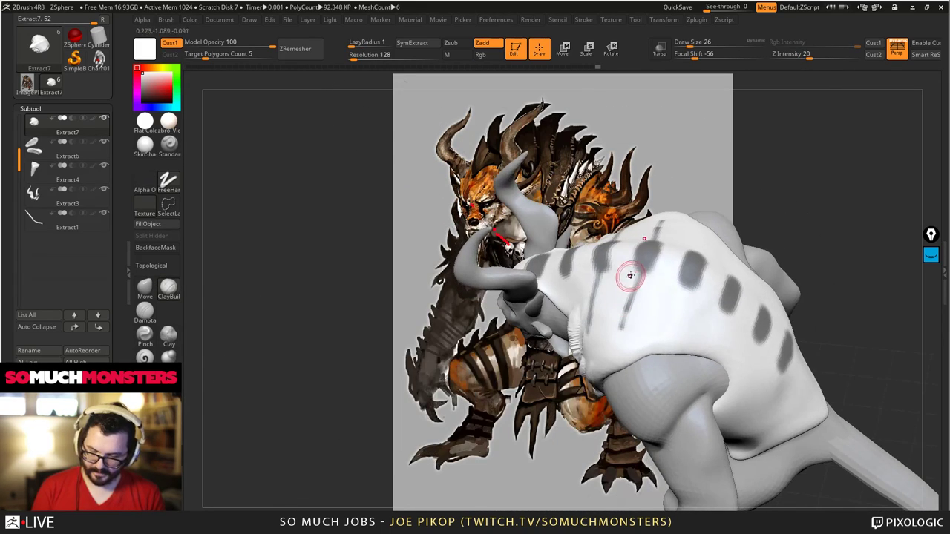
pyautogui.moveTo(653, 230)
pyautogui.keyDown('ctrl'); pyautogui.mouseDown()
pyautogui.moveTo(632, 314)
pyautogui.moveTo(664, 222)
pyautogui.mouseUp(); pyautogui.keyUp('ctrl')
pyautogui.moveTo(599, 299); pyautogui.dragTo(591, 262, button='right')
pyautogui.moveTo(591, 260); pyautogui.dragTo(585, 326)
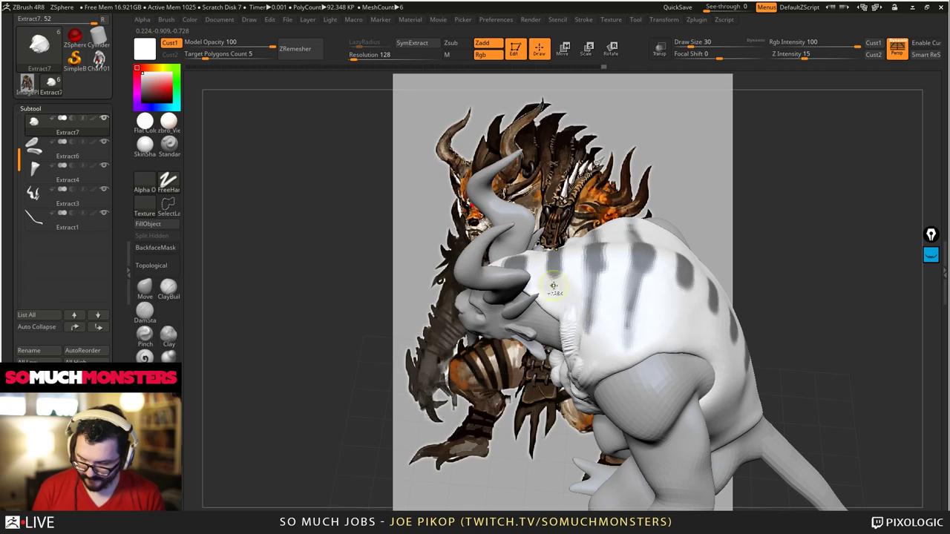
# - Extend the lower-back mask patches into curved stripes across the vest at size 30 and blur the mask
pyautogui.moveTo(555, 294); pyautogui.dragTo(625, 319, button='right')
pyautogui.moveTo(670, 286); pyautogui.dragTo(615, 360, button='right')
pyautogui.moveTo(669, 320); pyautogui.dragTo(714, 341, button='right')
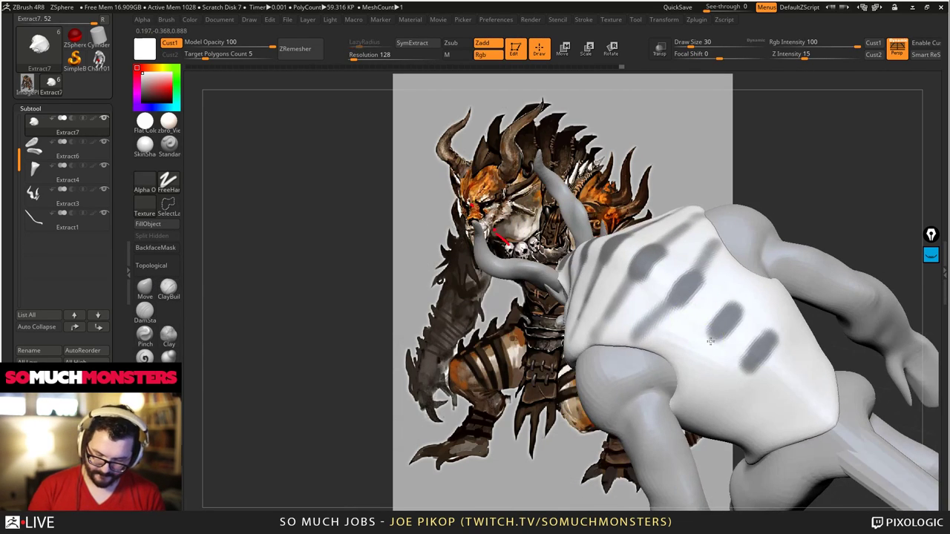
pyautogui.keyDown('ctrl'); pyautogui.click(737, 341); pyautogui.keyUp('ctrl')
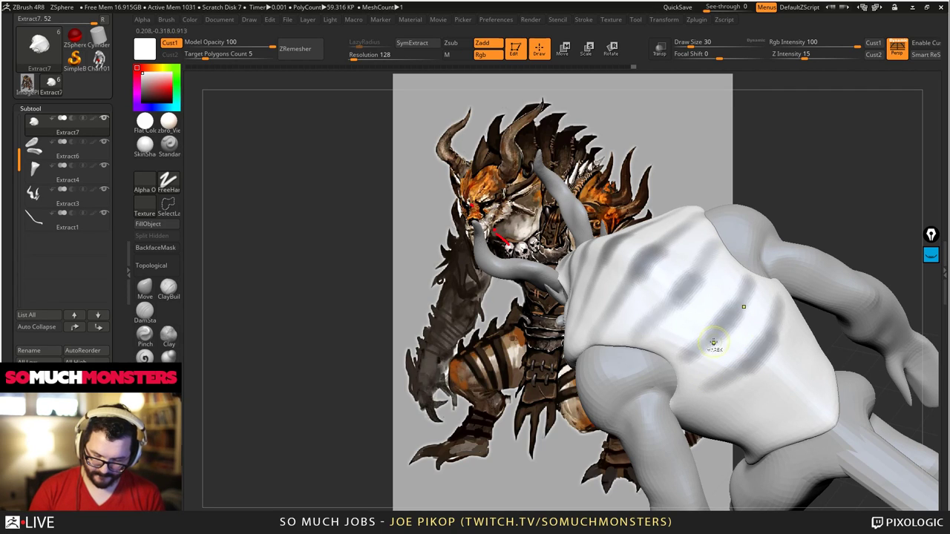
# - Invert the mask and pull the striped areas outward from the back into spikes with the Move transpose line
pyautogui.keyDown('ctrl'); pyautogui.click(556, 137); pyautogui.keyUp('ctrl')
pyautogui.moveTo(345, 236); pyautogui.dragTo(339, 224, button='right')
pyautogui.moveTo(338, 222); pyautogui.dragTo(257, 236)
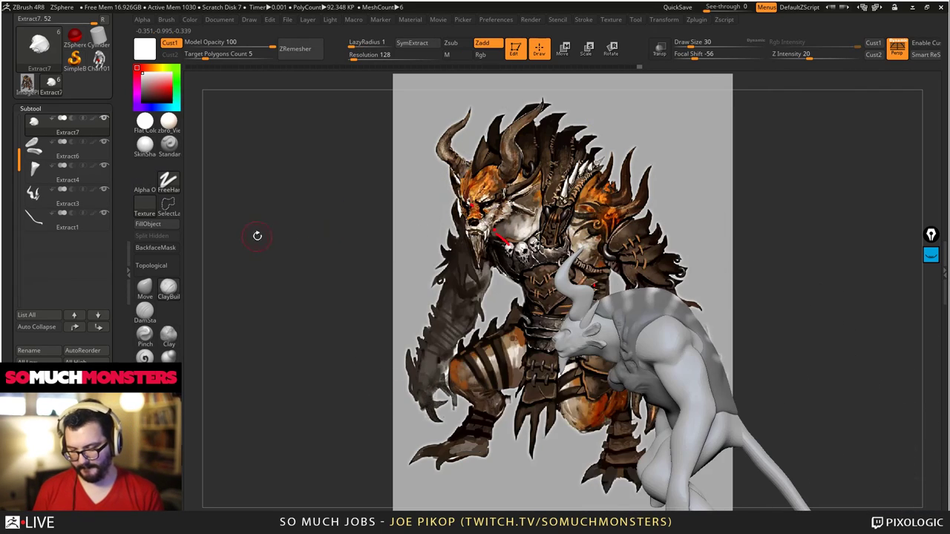
pyautogui.click(565, 54)
pyautogui.moveTo(713, 340)
pyautogui.mouseDown(button='right')
pyautogui.moveTo(638, 338)
pyautogui.moveTo(713, 339)
pyautogui.mouseUp(button='right')
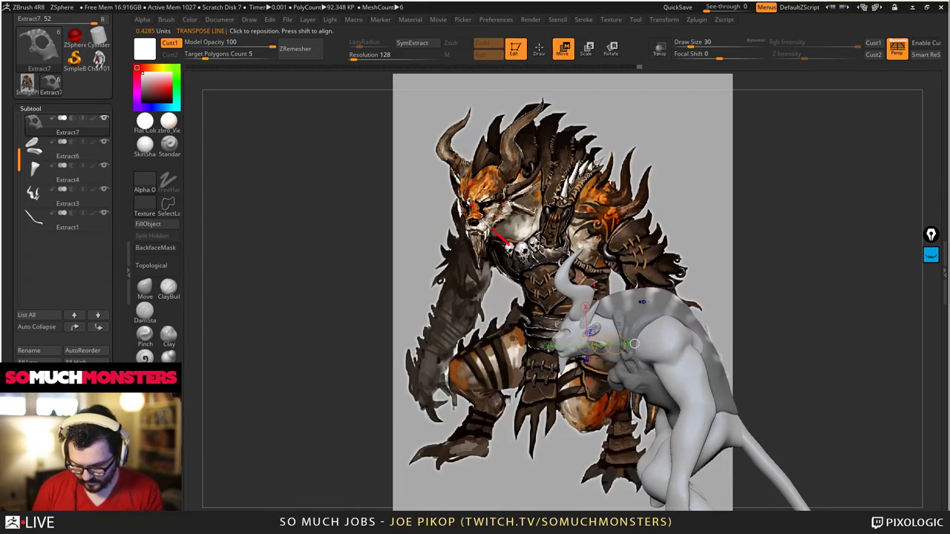
pyautogui.moveTo(623, 297)
pyautogui.mouseDown()
pyautogui.moveTo(546, 295)
pyautogui.moveTo(687, 334)
pyautogui.moveTo(726, 364)
pyautogui.mouseUp()
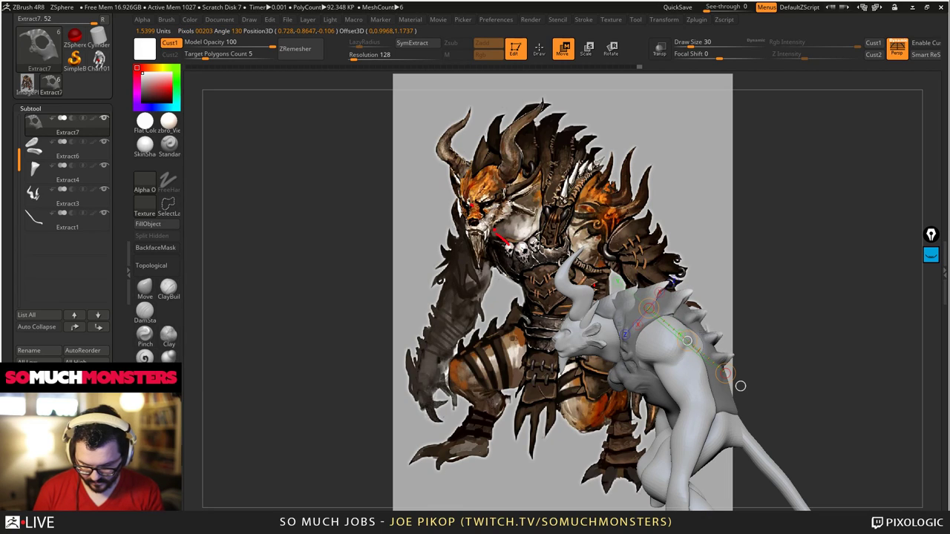
# - Check the new back spikes against the body and isolate the vest by hiding the other subtools
pyautogui.moveTo(699, 320); pyautogui.dragTo(626, 361, button='right')
pyautogui.moveTo(697, 356)
pyautogui.mouseDown(button='right')
pyautogui.moveTo(676, 361)
pyautogui.moveTo(711, 367)
pyautogui.mouseUp(button='right')
pyautogui.moveTo(625, 345); pyautogui.dragTo(495, 266, button='right')
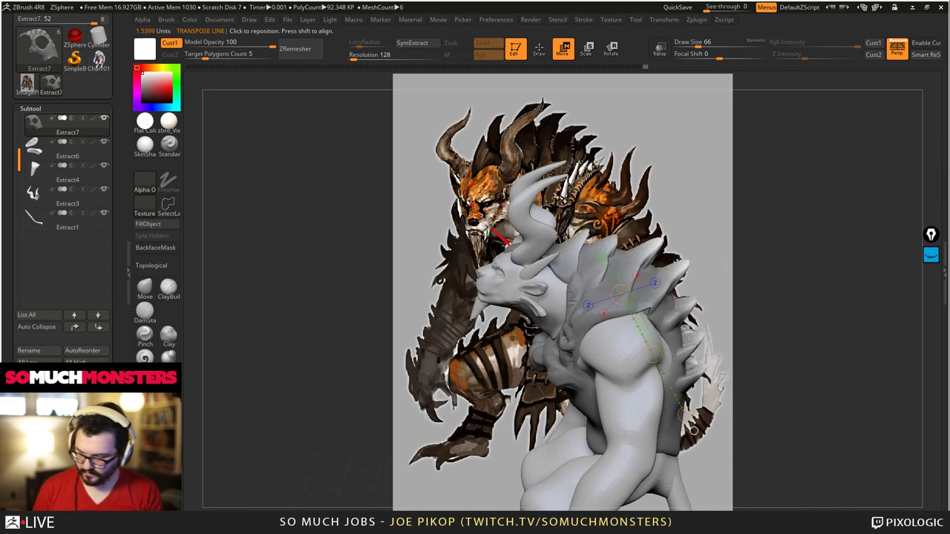
pyautogui.keyDown('shift'); pyautogui.click(104, 119); pyautogui.keyUp('shift')
pyautogui.moveTo(564, 326)
pyautogui.mouseDown(button='right')
pyautogui.moveTo(505, 326)
pyautogui.moveTo(554, 343)
pyautogui.moveTo(508, 305)
pyautogui.mouseUp(button='right')
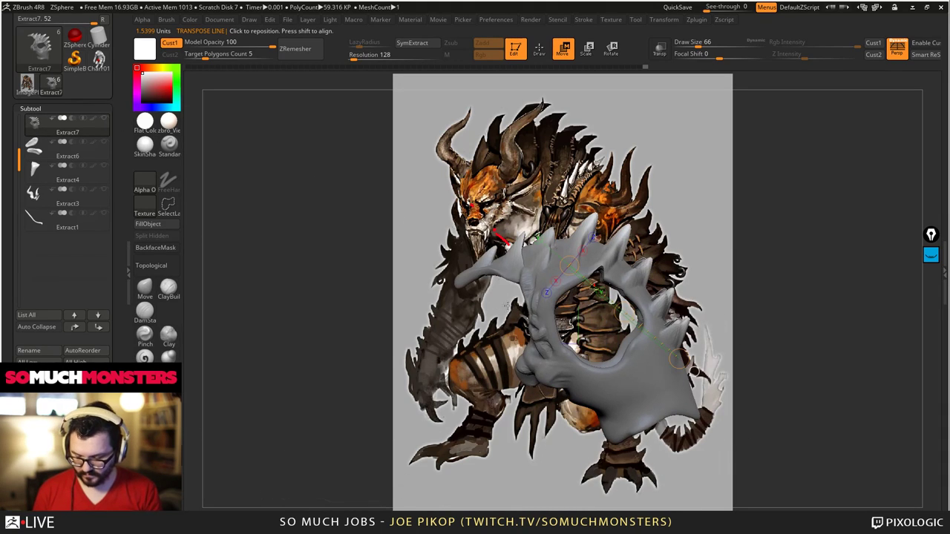
# - Clear the mask and remesh the spiked vest with DynaMesh at resolution 128
pyautogui.keyDown('ctrl'); pyautogui.click(280, 300); pyautogui.keyUp('ctrl')
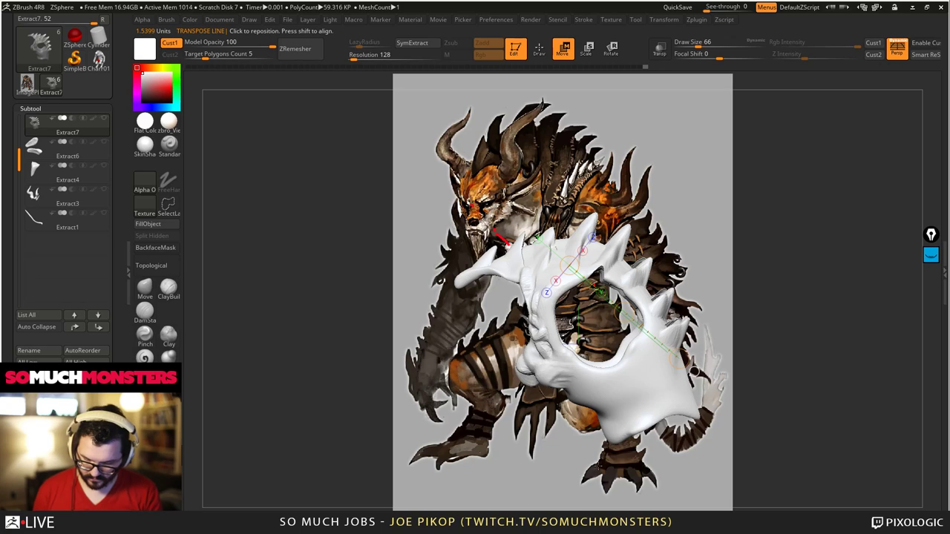
pyautogui.keyDown('ctrl'); pyautogui.click(613, 454); pyautogui.keyUp('ctrl')
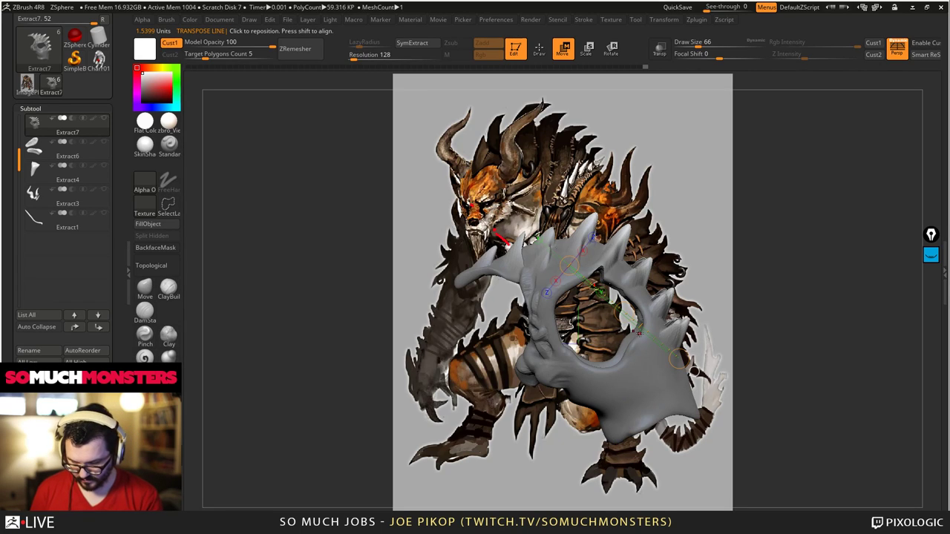
pyautogui.moveTo(669, 287); pyautogui.dragTo(396, 291, button='right')
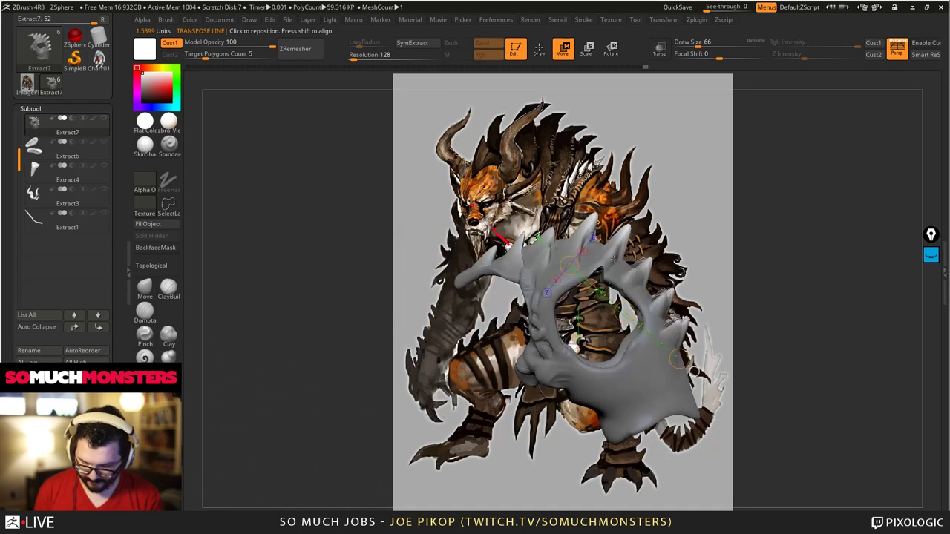
pyautogui.keyDown('ctrl'); pyautogui.click(396, 291); pyautogui.keyUp('ctrl')
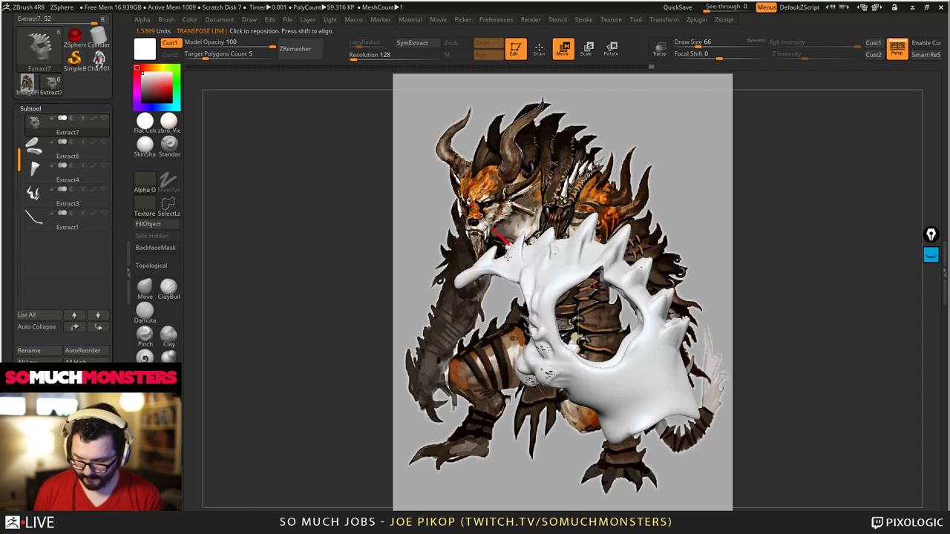
pyautogui.moveTo(694, 371); pyautogui.dragTo(835, 457)
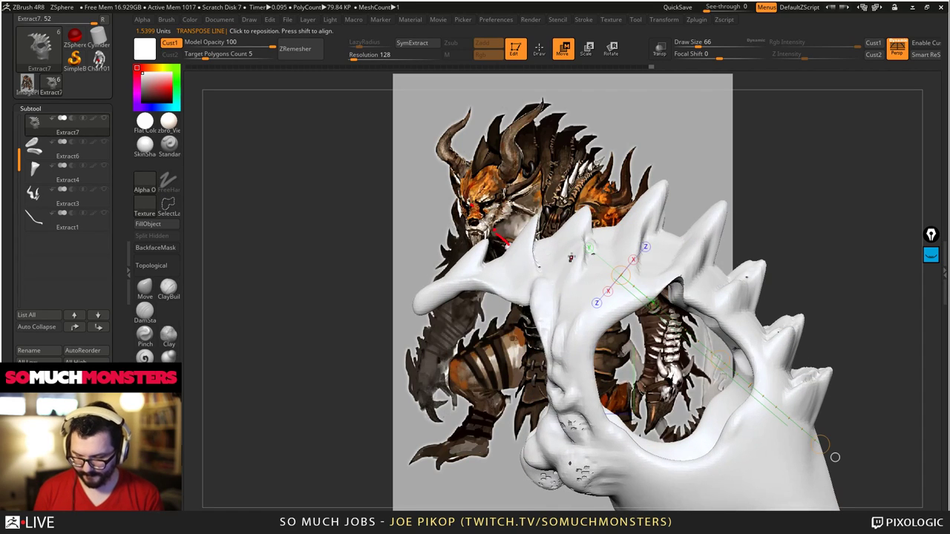
# - Build up the surface between the upper-back spikes with ClayBuildup, reducing the brush size from 142 to 74
pyautogui.click(166, 293)
pyautogui.moveTo(564, 260); pyautogui.dragTo(582, 326, button='right')
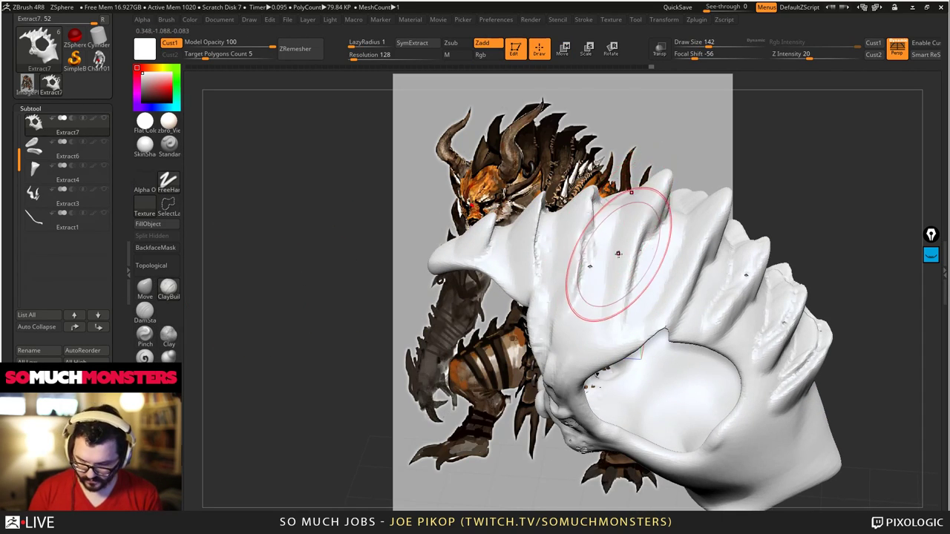
pyautogui.moveTo(610, 260); pyautogui.dragTo(619, 212)
pyautogui.moveTo(619, 212); pyautogui.dragTo(619, 231, button='right')
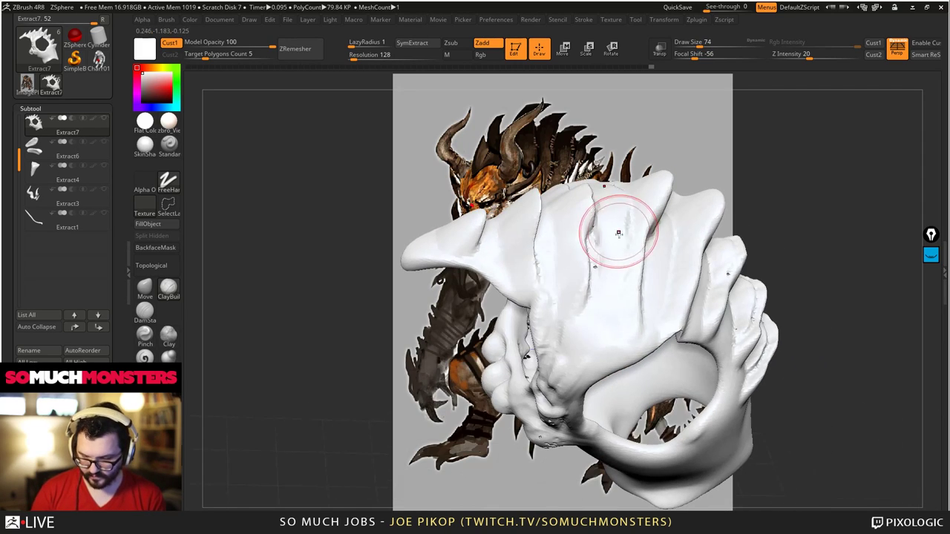
pyautogui.moveTo(630, 195); pyautogui.dragTo(647, 242, button='right')
# - Lengthen the ridges of the mid-back spikes down toward the armhole with ClayBuildup at size 74
pyautogui.hotkey('ctrl', 'shift', 'z')
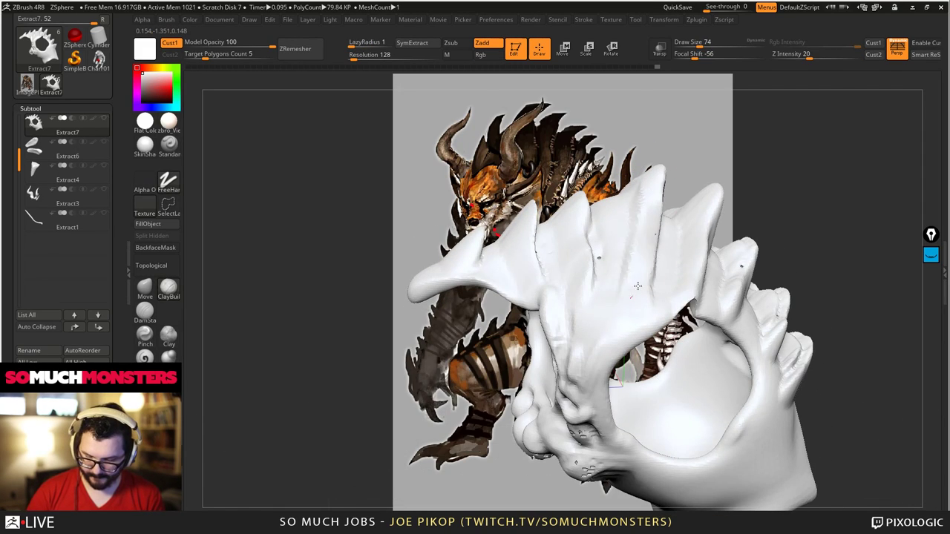
pyautogui.hotkey('ctrl', 'shift', 'z')
pyautogui.hotkey('ctrl', 'shift', 'z')
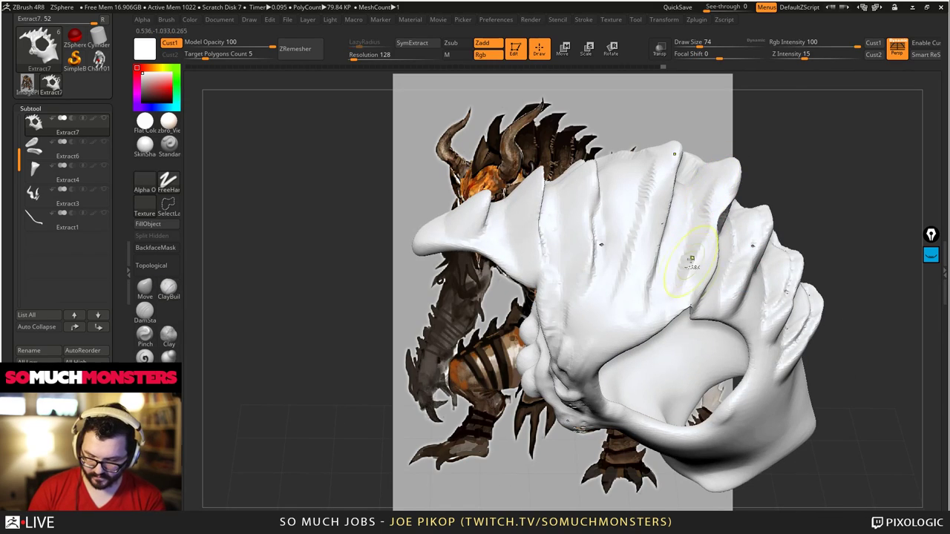
pyautogui.hotkey('ctrl', 'shift', 'z')
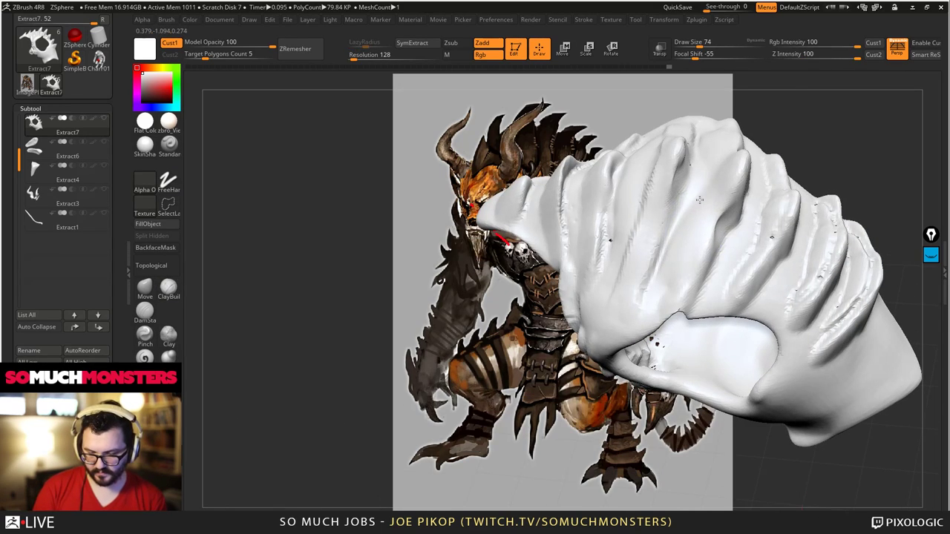
# - Sculpt the spike ridges and the valleys between them across the back of the vest with ClayBuildup at size 74
pyautogui.hotkey('ctrl', 'shift', 'z')
pyautogui.hotkey('ctrl', 'shift', 'z')
pyautogui.hotkey('ctrl', 'shift', 'z')
pyautogui.hotkey('ctrl', 'shift', 'z')
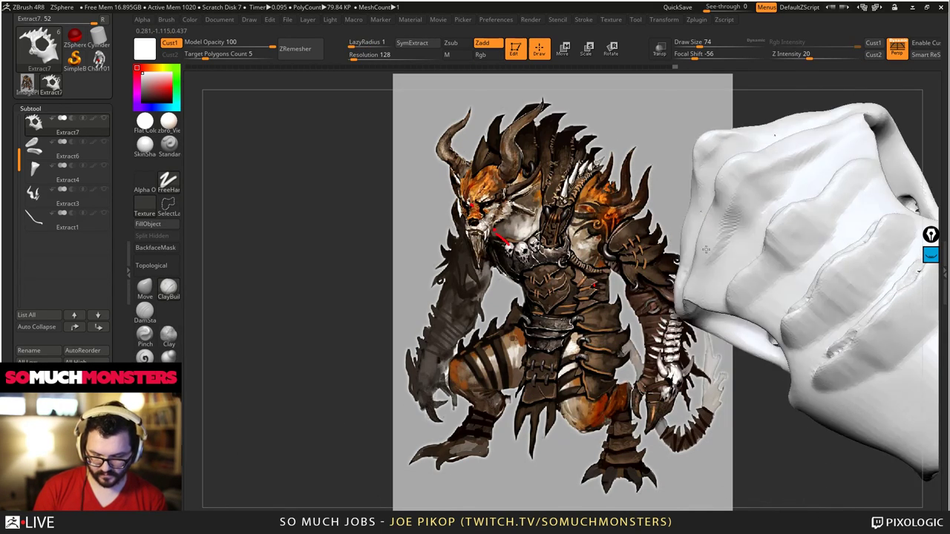
pyautogui.hotkey('ctrl', 'shift', 'z')
pyautogui.hotkey('ctrl', 'shift', 'z')
pyautogui.hotkey('ctrl', 'shift', 'z')
pyautogui.hotkey('ctrl', 'shift', 'z')
pyautogui.hotkey('ctrl', 'shift', 'z')
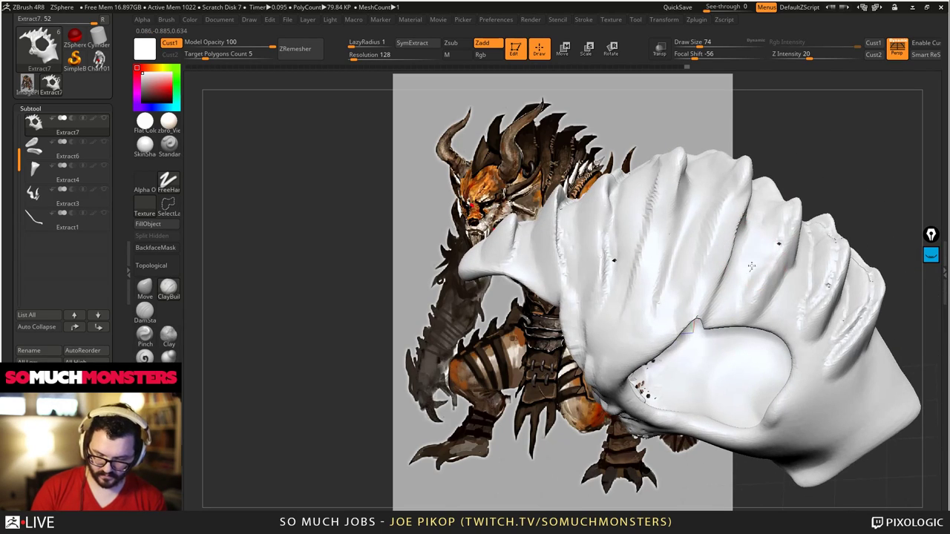
# - Fill out and shape the spikes above the armhole with ClayBuildup at size 74
pyautogui.hotkey('ctrl', 'shift', 'z')
pyautogui.hotkey('ctrl', 'shift', 'z')
pyautogui.hotkey('ctrl', 'shift', 'z')
pyautogui.hotkey('ctrl', 'shift', 'z')
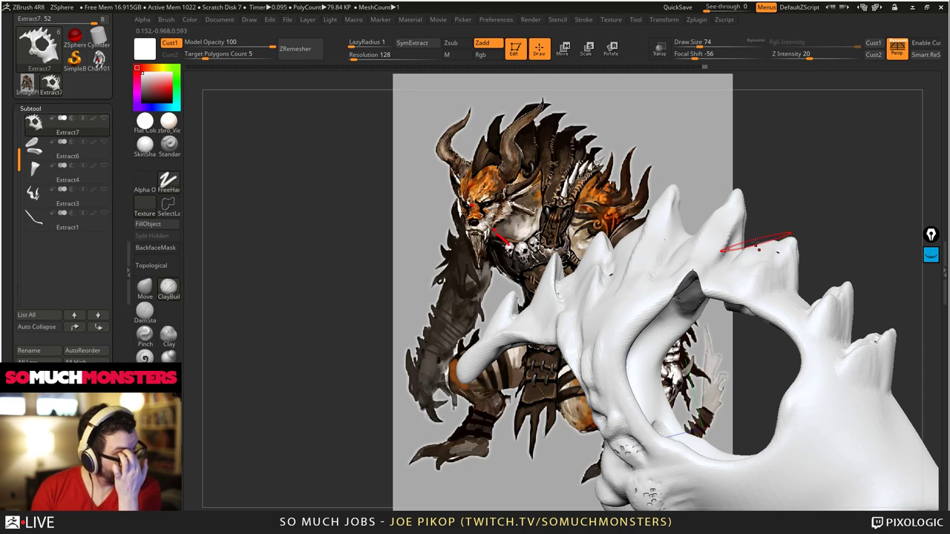
pyautogui.hotkey('ctrl', 'shift', 'z')
pyautogui.hotkey('ctrl', 'shift', 'z')
pyautogui.hotkey('ctrl', 'shift', 'z')
pyautogui.hotkey('ctrl', 'shift', 'z')
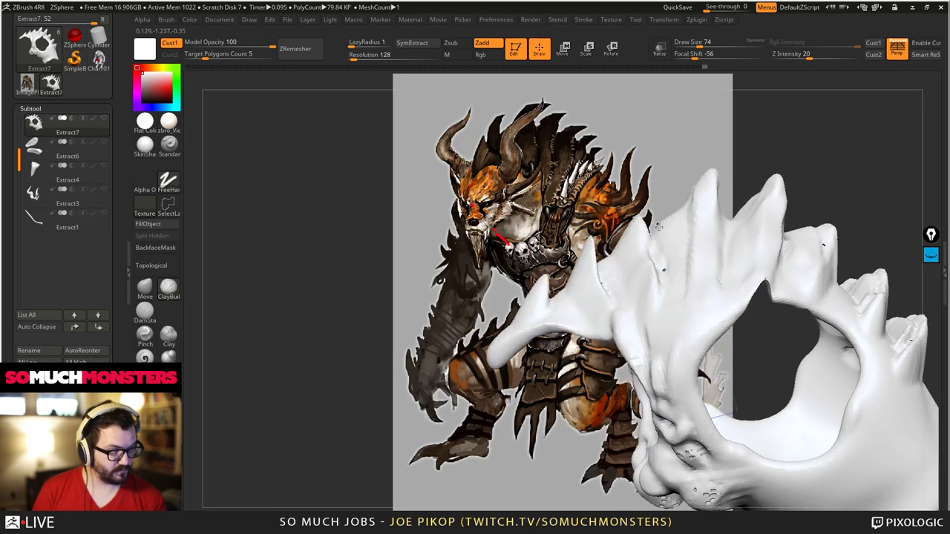
# - Build up the ridges of the foremost spikes behind the vest's collar horn with ClayBuildup at size 74
pyautogui.hotkey('ctrl', 'shift', 'z')
pyautogui.hotkey('ctrl', 'shift', 'z')
pyautogui.hotkey('ctrl', 'shift', 'z')
pyautogui.hotkey('ctrl', 'shift', 'z')
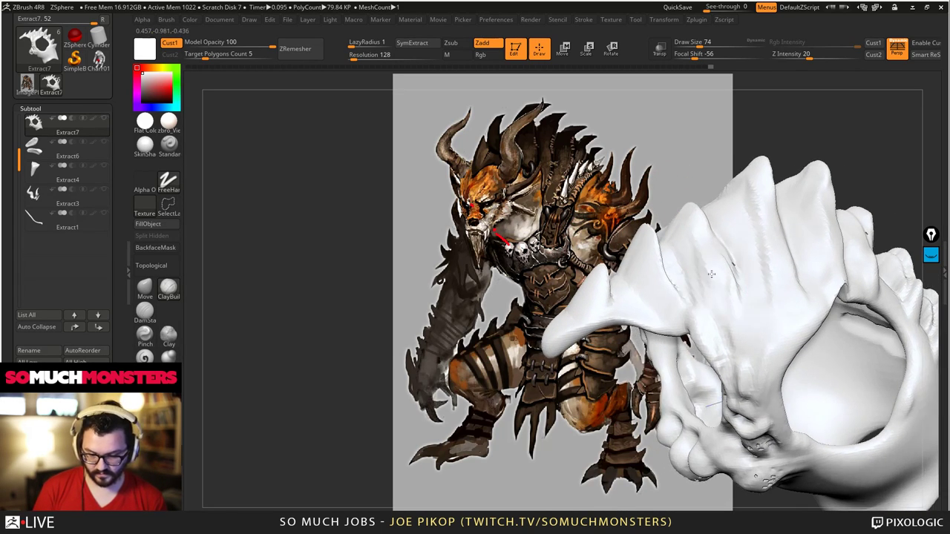
pyautogui.keyDown('alt'); pyautogui.moveTo(720, 278); pyautogui.dragTo(710, 300, button='right'); pyautogui.keyUp('alt')
pyautogui.hotkey('ctrl', 'shift', 'z')
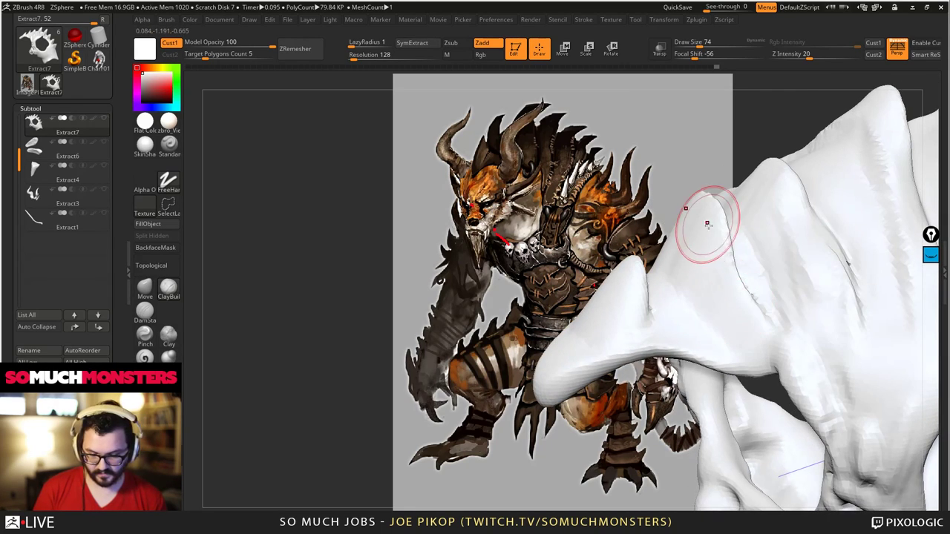
# - Sculpt and smooth the second spike from the collar and the groove behind it with ClayBuildup at size 74
pyautogui.hotkey('ctrl', 'shift', 'z')
pyautogui.hotkey('ctrl', 'shift', 'z')
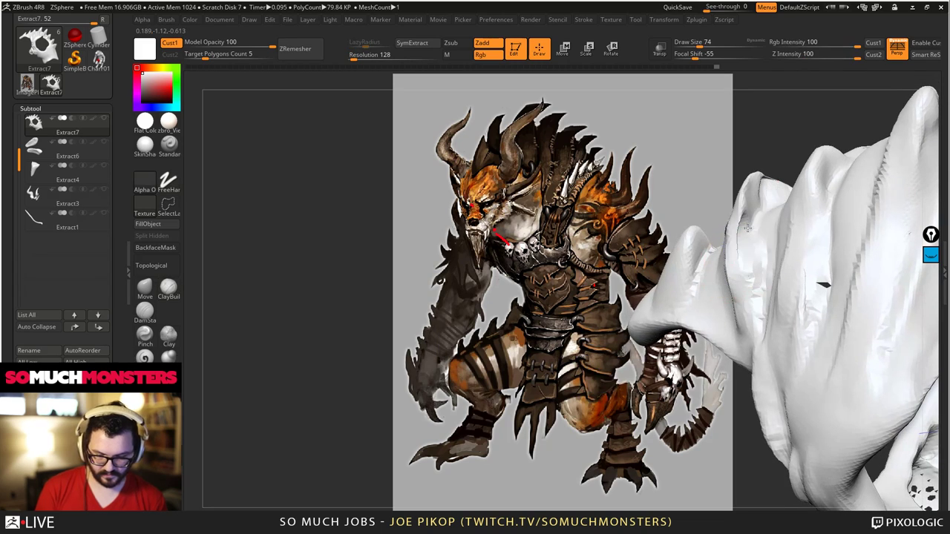
pyautogui.hotkey('ctrl', 'shift', 'z')
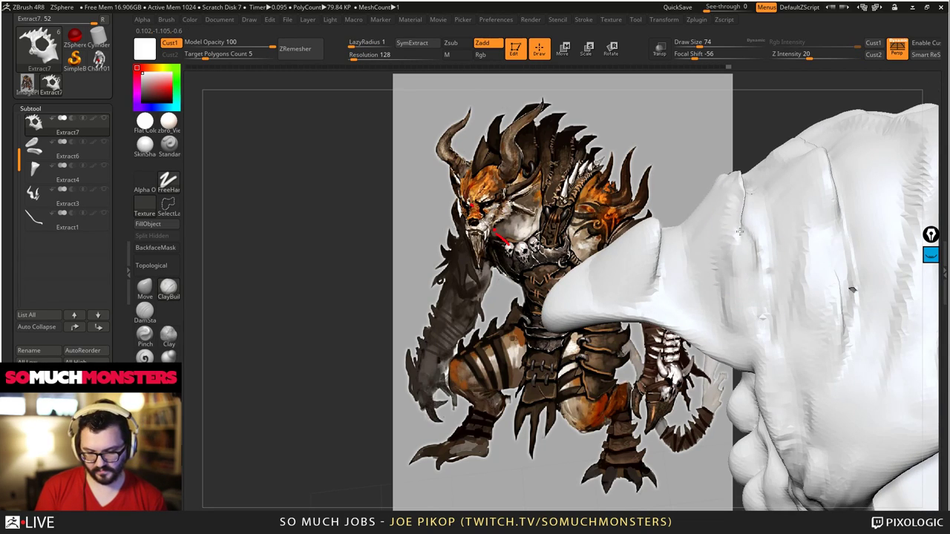
pyautogui.hotkey('ctrl', 'shift', 'z')
pyautogui.hotkey('ctrl', 'shift', 'z')
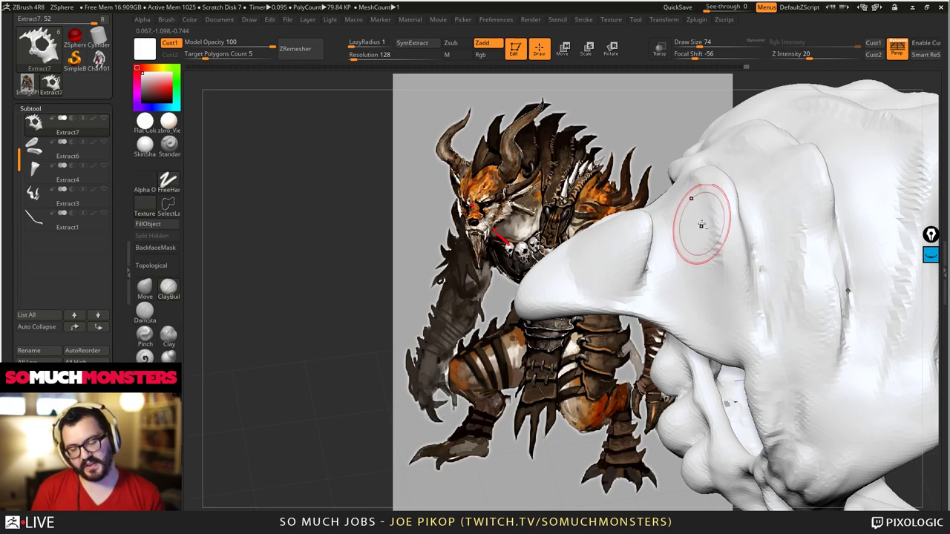
# - Refine the spike ridges and the valleys between them from the collar to the shoulder with ClayBuildup at size 74
pyautogui.hotkey('ctrl', 'shift', 'z')
pyautogui.hotkey('ctrl', 'shift', 'z')
pyautogui.hotkey('ctrl', 'shift', 'z')
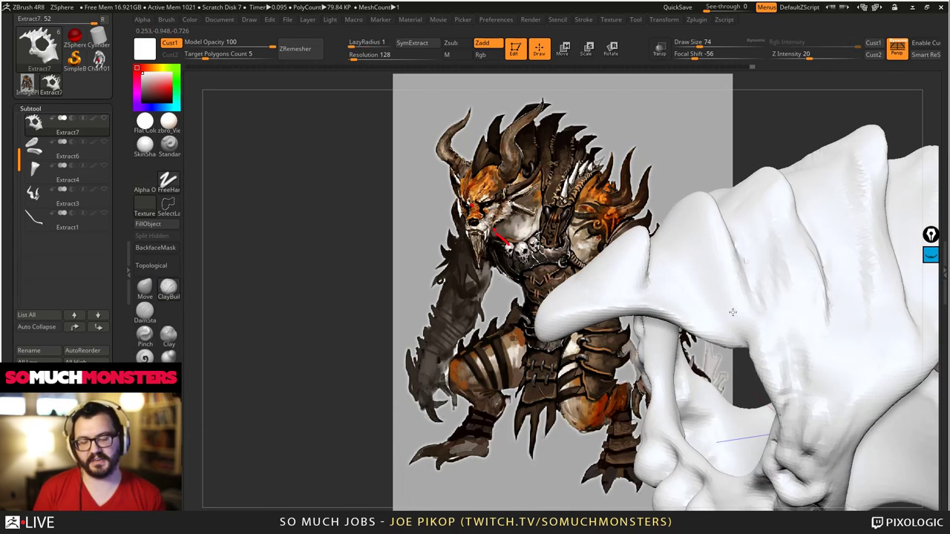
pyautogui.hotkey('ctrl', 'shift', 'z')
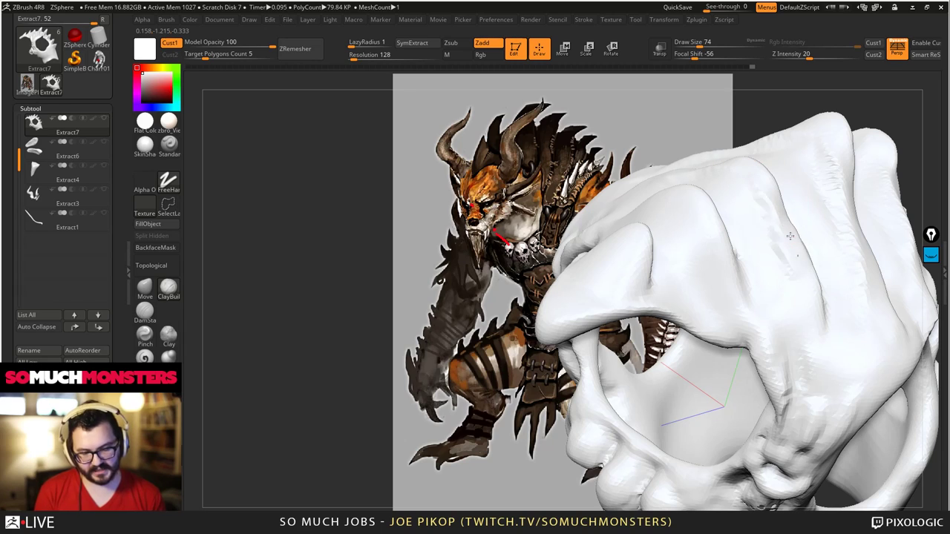
pyautogui.hotkey('ctrl', 'shift', 'z')
pyautogui.hotkey('ctrl', 'shift', 'z')
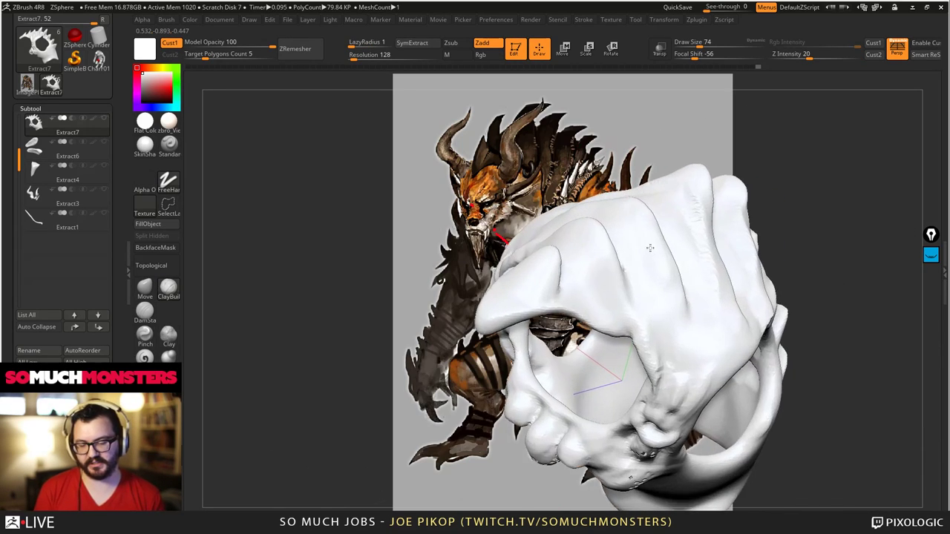
pyautogui.hotkey('ctrl', 'shift', 'z')
pyautogui.hotkey('ctrl', 'shift', 'z')
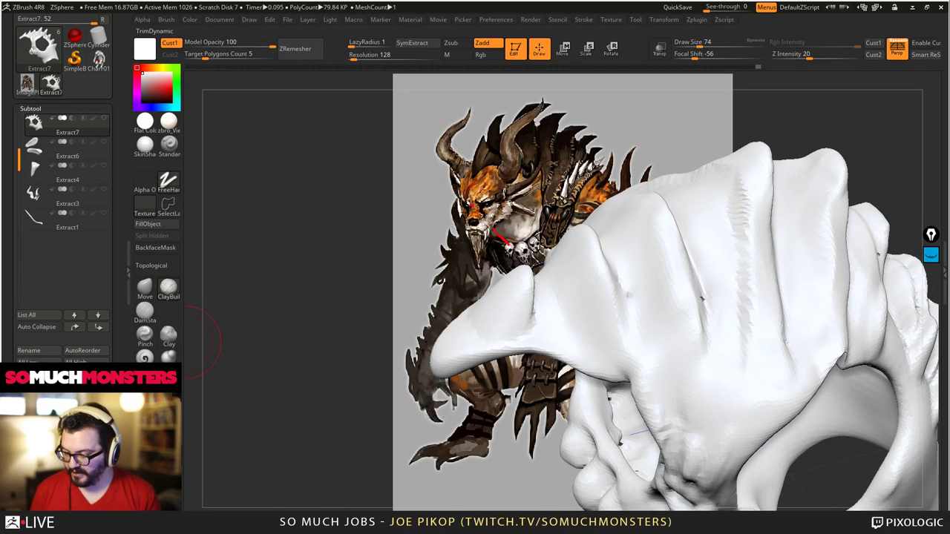
# - Shift the ridge of the tall shoulder spike with the Move brush, raising its size to 110, and smooth the rough groove
pyautogui.click(146, 290)
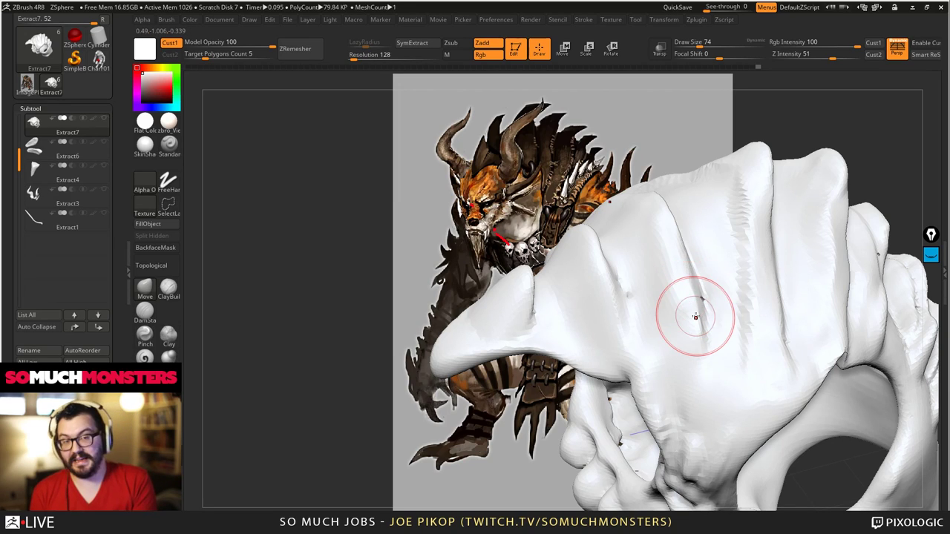
pyautogui.moveTo(688, 280); pyautogui.dragTo(702, 274, button='right')
pyautogui.press(']')
pyautogui.press(']')
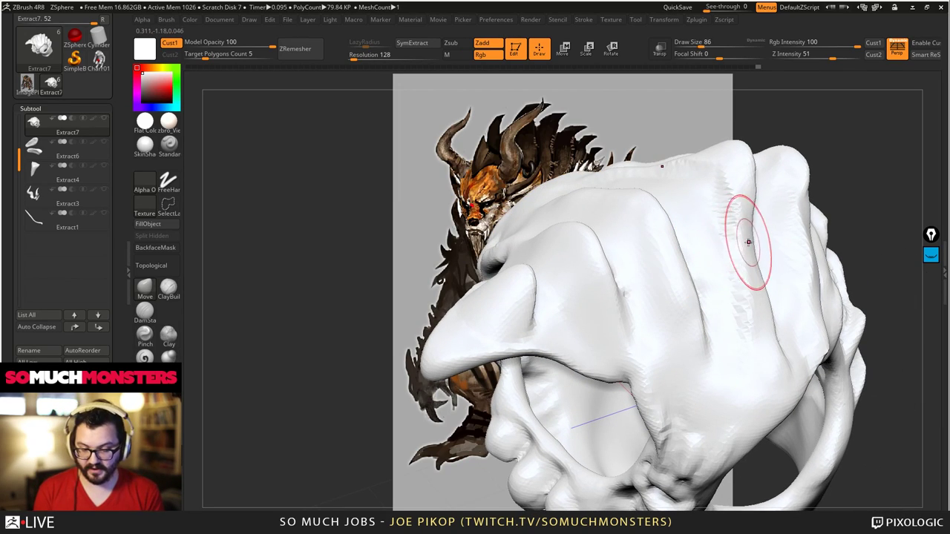
pyautogui.moveTo(748, 241); pyautogui.dragTo(762, 238)
pyautogui.moveTo(771, 292); pyautogui.dragTo(778, 294)
pyautogui.moveTo(745, 222); pyautogui.dragTo(754, 218)
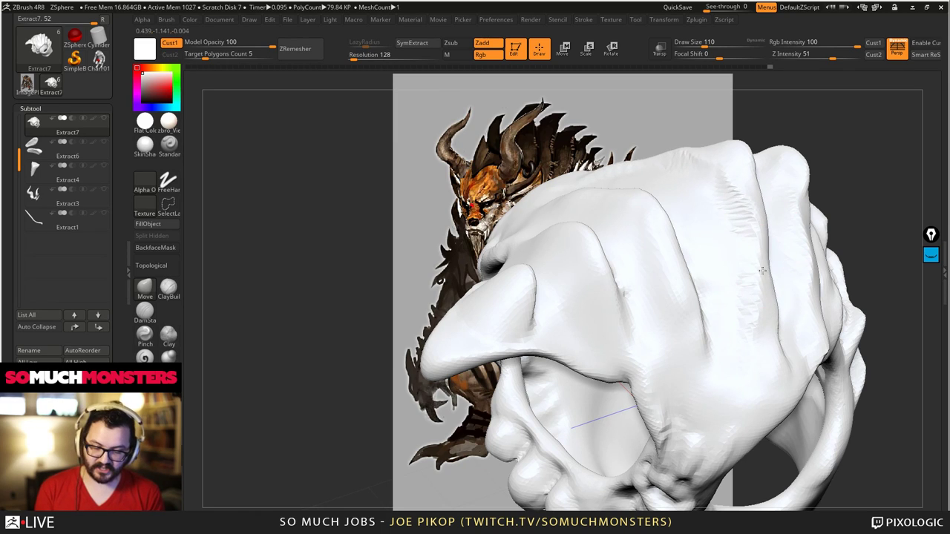
pyautogui.moveTo(766, 277); pyautogui.dragTo(775, 278)
pyautogui.keyDown('shift'); pyautogui.moveTo(742, 201); pyautogui.dragTo(769, 324); pyautogui.keyUp('shift')
pyautogui.moveTo(765, 315)
pyautogui.mouseDown(button='right')
pyautogui.moveTo(738, 294)
pyautogui.moveTo(723, 302)
pyautogui.moveTo(755, 319)
pyautogui.mouseUp(button='right')
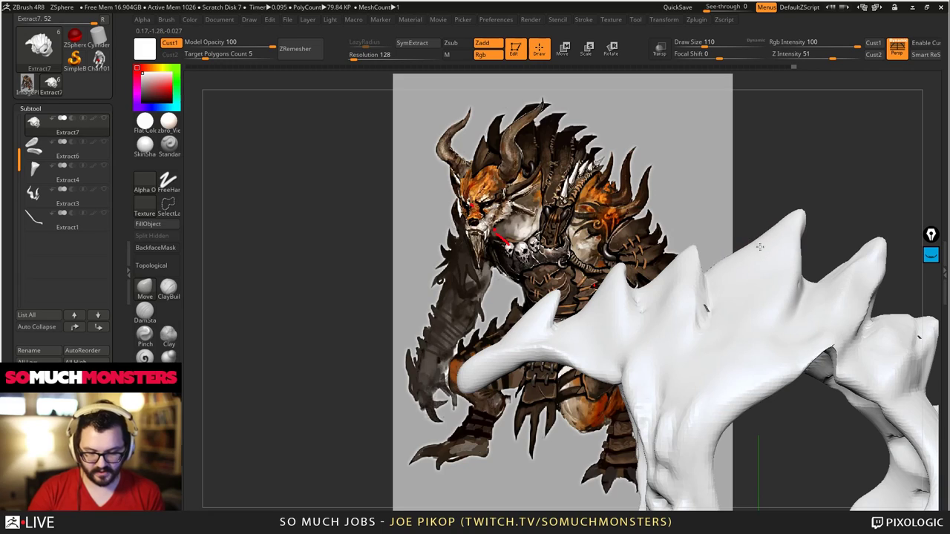
# - Smooth the flanks of the front spikes and adjust their profile with the Move brush at size 98
pyautogui.keyDown('shift'); pyautogui.moveTo(760, 247); pyautogui.dragTo(708, 301); pyautogui.keyUp('shift')
pyautogui.keyDown('ctrl'); pyautogui.moveTo(708, 300); pyautogui.dragTo(653, 162, button='right'); pyautogui.keyUp('ctrl')
pyautogui.keyDown('ctrl'); pyautogui.moveTo(646, 199); pyautogui.dragTo(681, 263, button='right'); pyautogui.keyUp('ctrl')
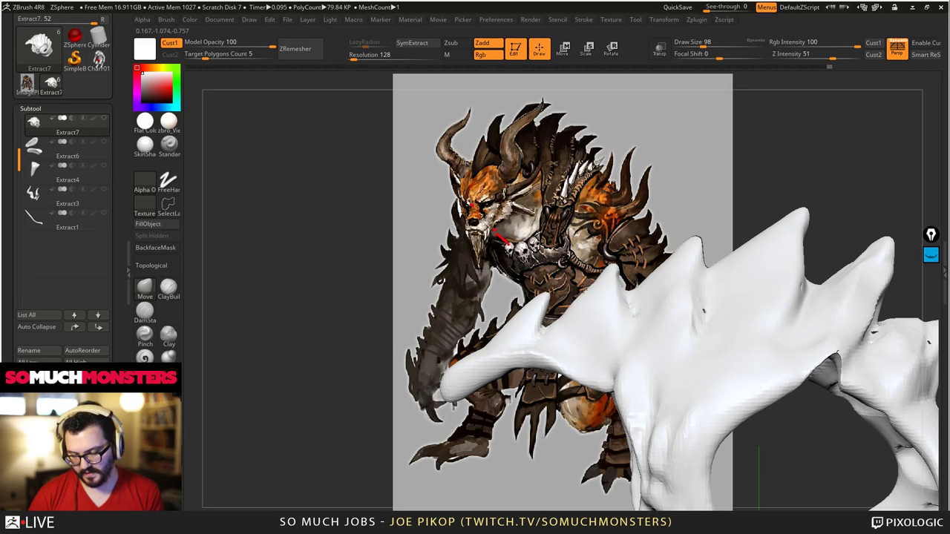
pyautogui.keyDown('shift'); pyautogui.moveTo(639, 302); pyautogui.dragTo(620, 273); pyautogui.keyUp('shift')
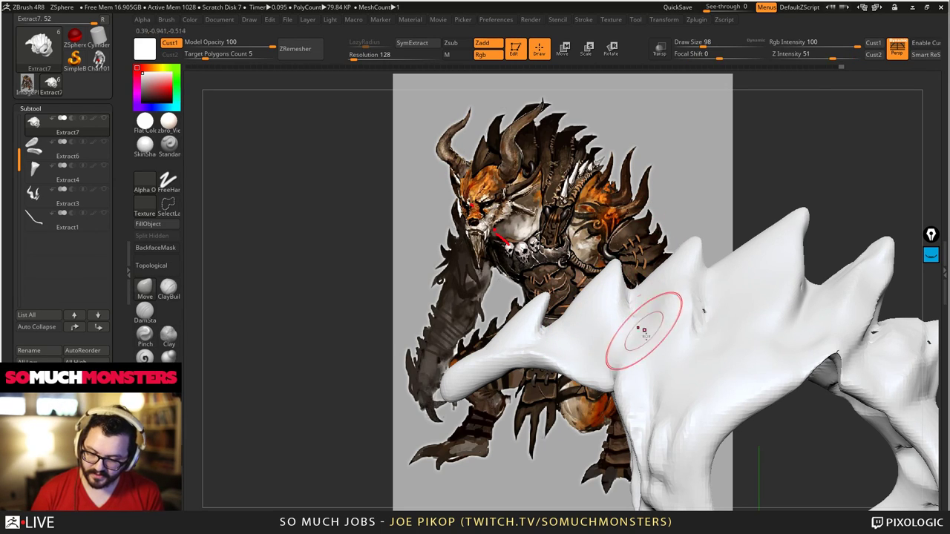
pyautogui.moveTo(688, 401)
pyautogui.mouseDown(button='right')
pyautogui.moveTo(731, 383)
pyautogui.moveTo(724, 360)
pyautogui.moveTo(668, 333)
pyautogui.mouseUp(button='right')
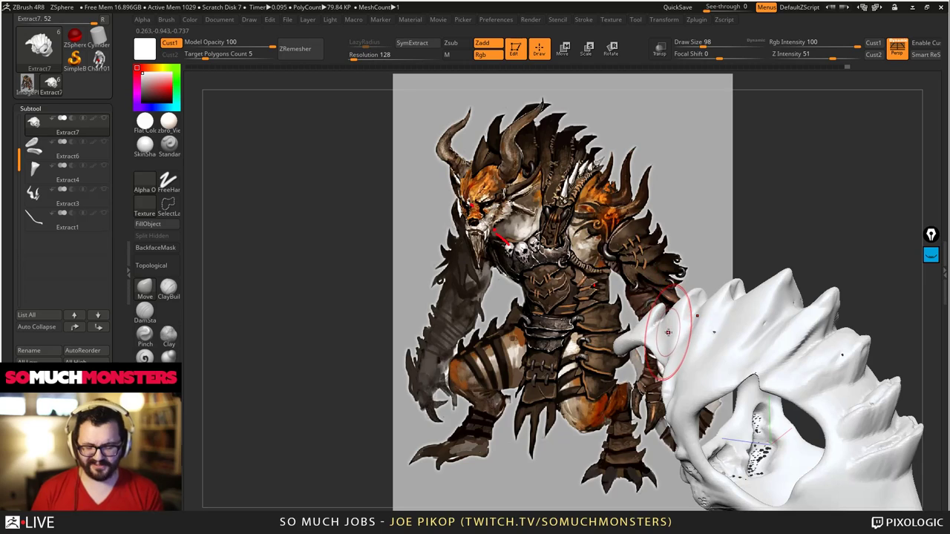
pyautogui.moveTo(691, 472)
pyautogui.keyDown('alt'); pyautogui.mouseDown(button='right')
pyautogui.moveTo(679, 334)
pyautogui.moveTo(653, 326)
pyautogui.moveTo(704, 357)
pyautogui.mouseUp(button='right'); pyautogui.keyUp('alt')
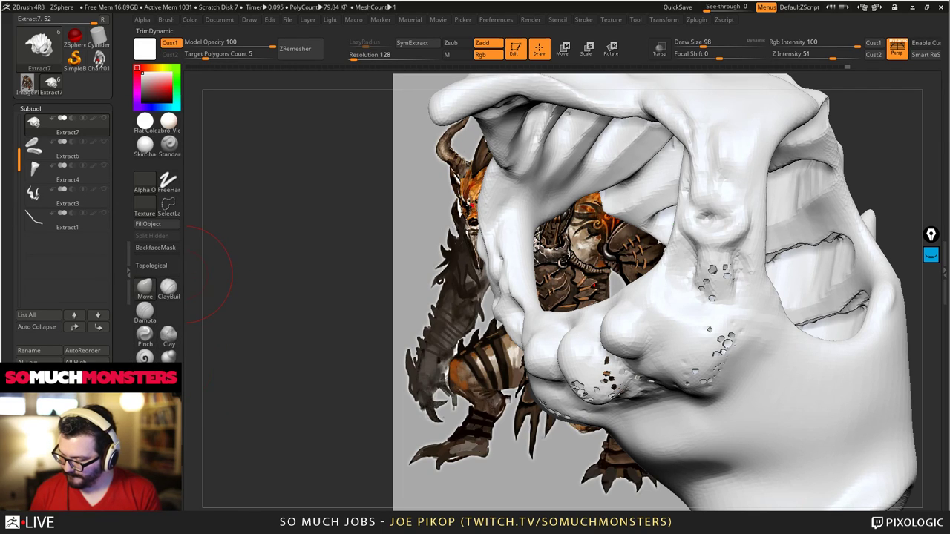
# - Thicken the perforated lumps on the chest of the vest and remesh it with DynaMesh at resolution 128
pyautogui.click(169, 381)
pyautogui.click(168, 358)
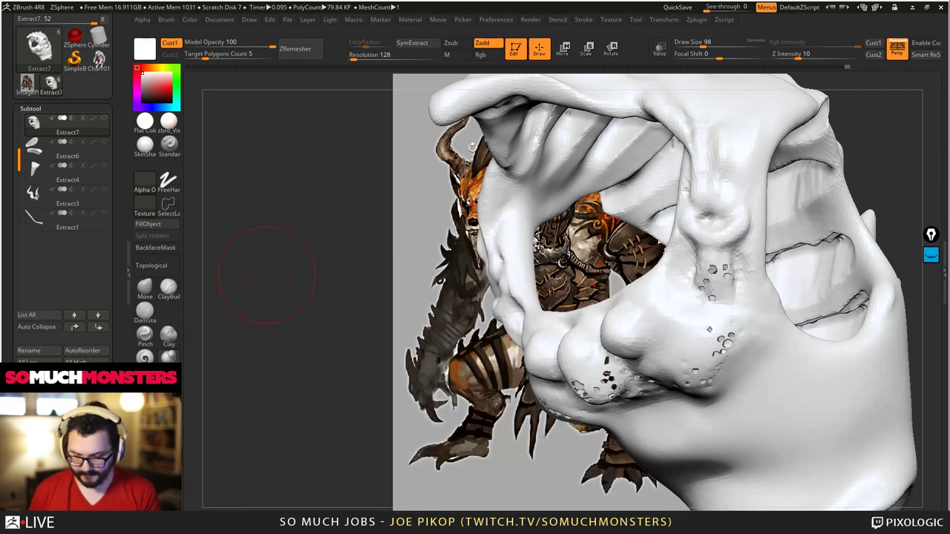
pyautogui.moveTo(723, 273); pyautogui.dragTo(714, 288)
pyautogui.moveTo(704, 364); pyautogui.dragTo(715, 363)
pyautogui.moveTo(705, 360); pyautogui.dragTo(613, 308, button='right')
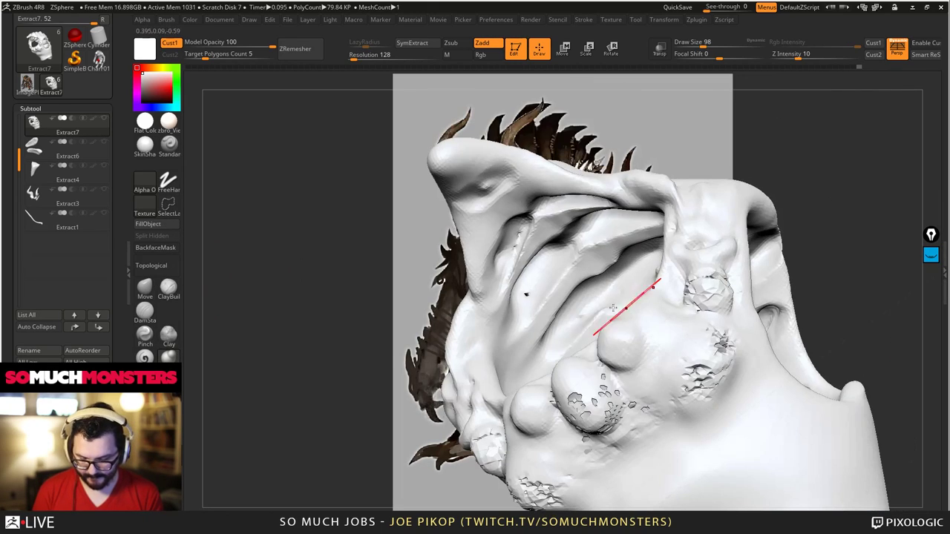
pyautogui.moveTo(653, 416)
pyautogui.mouseDown()
pyautogui.moveTo(604, 413)
pyautogui.moveTo(551, 382)
pyautogui.moveTo(515, 435)
pyautogui.moveTo(530, 468)
pyautogui.moveTo(636, 392)
pyautogui.mouseUp()
pyautogui.moveTo(636, 392); pyautogui.dragTo(566, 286, button='right')
pyautogui.moveTo(540, 199)
pyautogui.mouseDown(button='right')
pyautogui.moveTo(446, 252)
pyautogui.moveTo(651, 329)
pyautogui.moveTo(671, 264)
pyautogui.moveTo(664, 244)
pyautogui.moveTo(649, 267)
pyautogui.mouseUp(button='right')
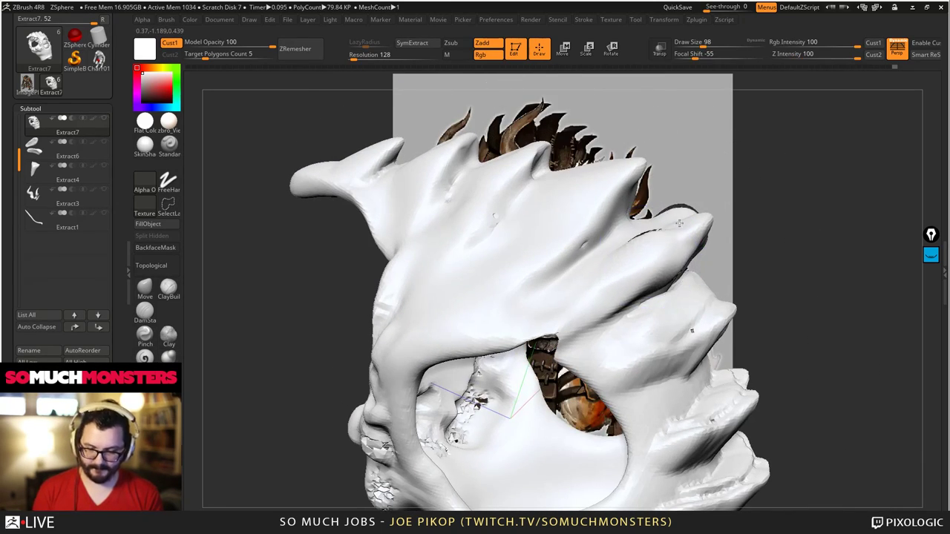
pyautogui.keyDown('ctrl'); pyautogui.moveTo(779, 263); pyautogui.dragTo(858, 335); pyautogui.keyUp('ctrl')
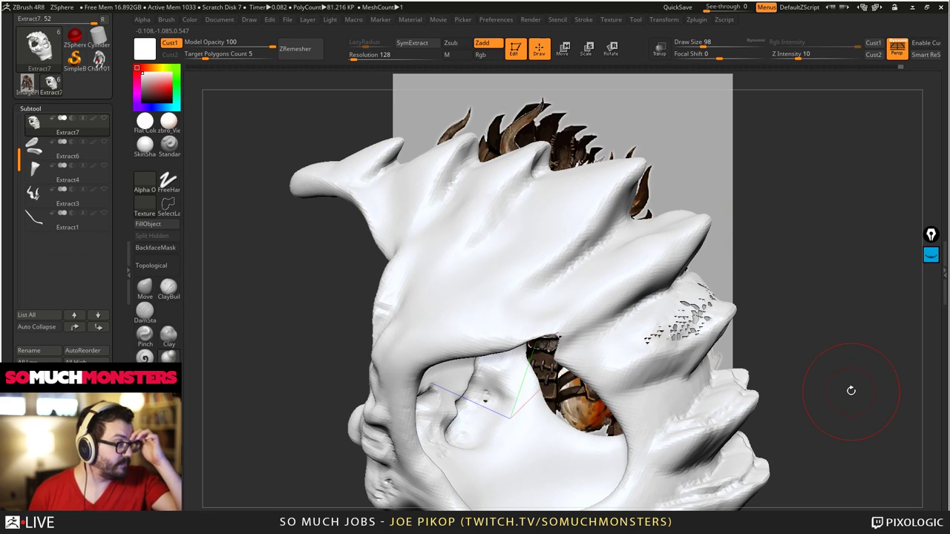
# - Thicken and smooth the perforated spike beside the armhole, then rebuild the vest mesh with DynaMesh at resolution 128
pyautogui.moveTo(658, 351)
pyautogui.mouseDown(button='right')
pyautogui.moveTo(668, 327)
pyautogui.moveTo(636, 307)
pyautogui.moveTo(672, 297)
pyautogui.moveTo(638, 305)
pyautogui.moveTo(585, 280)
pyautogui.moveTo(609, 272)
pyautogui.moveTo(643, 309)
pyautogui.moveTo(588, 211)
pyautogui.moveTo(594, 216)
pyautogui.mouseUp(button='right')
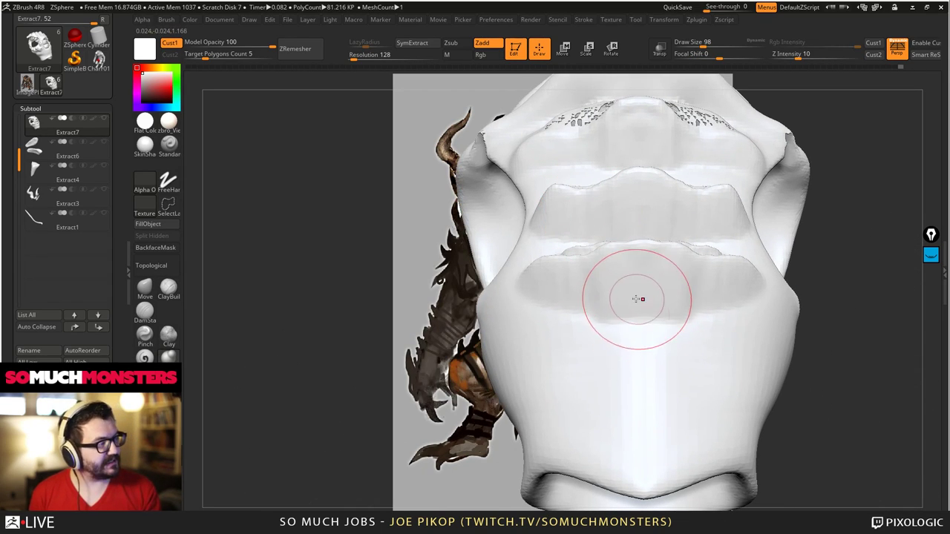
pyautogui.moveTo(636, 300)
pyautogui.mouseDown(button='right')
pyautogui.moveTo(643, 322)
pyautogui.moveTo(633, 302)
pyautogui.mouseUp(button='right')
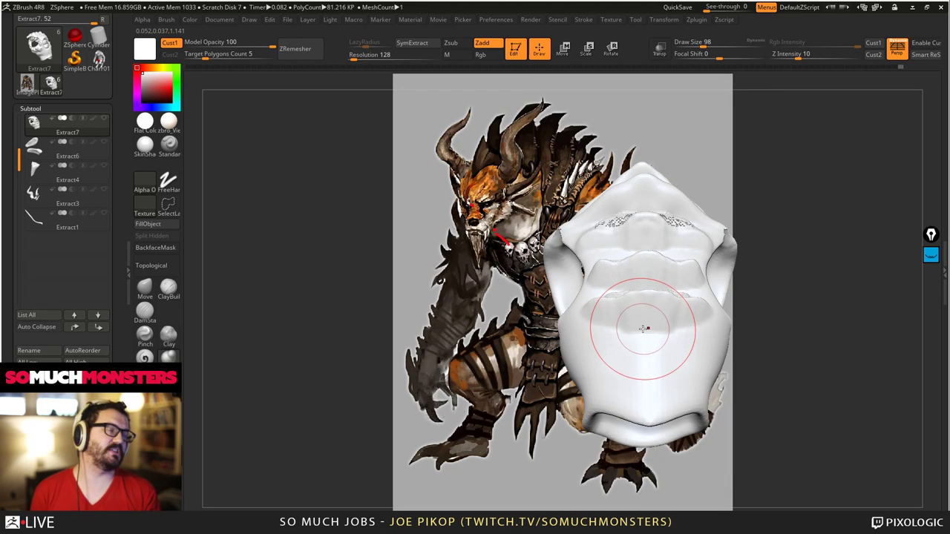
pyautogui.moveTo(648, 339)
pyautogui.mouseDown(button='right')
pyautogui.moveTo(646, 323)
pyautogui.moveTo(609, 293)
pyautogui.moveTo(701, 427)
pyautogui.mouseUp(button='right')
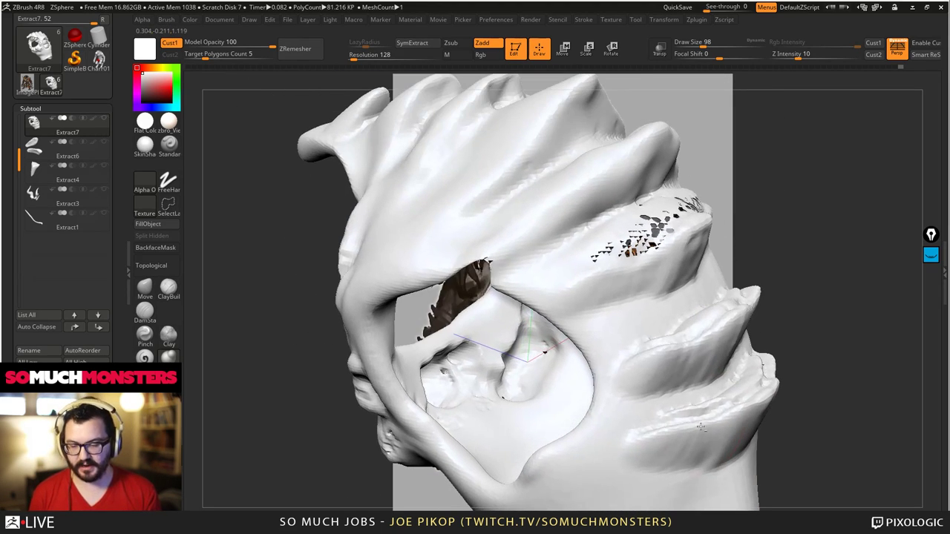
pyautogui.moveTo(653, 230); pyautogui.dragTo(706, 212, button='right')
pyautogui.moveTo(705, 212)
pyautogui.keyDown('shift'); pyautogui.mouseDown()
pyautogui.moveTo(724, 197)
pyautogui.moveTo(720, 204)
pyautogui.mouseUp(); pyautogui.keyUp('shift')
pyautogui.moveTo(720, 204); pyautogui.dragTo(674, 227, button='right')
pyautogui.keyDown('ctrl'); pyautogui.moveTo(803, 140); pyautogui.dragTo(802, 353); pyautogui.keyUp('ctrl')
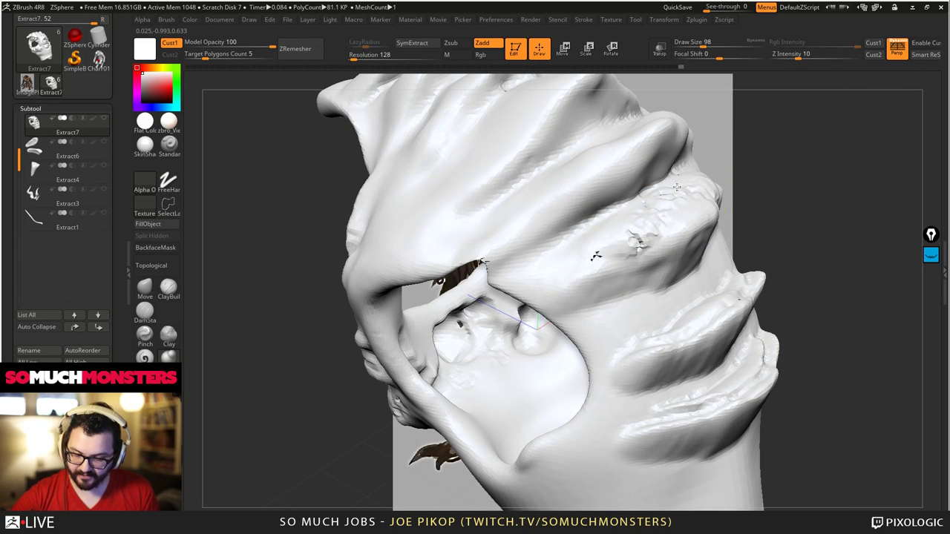
# - Smooth the remaining cracks in the mended spike, thicken the armhole's upper edge and remesh the vest with DynaMesh
pyautogui.moveTo(676, 187)
pyautogui.keyDown('shift'); pyautogui.mouseDown()
pyautogui.moveTo(565, 278)
pyautogui.moveTo(678, 196)
pyautogui.mouseUp(); pyautogui.keyUp('shift')
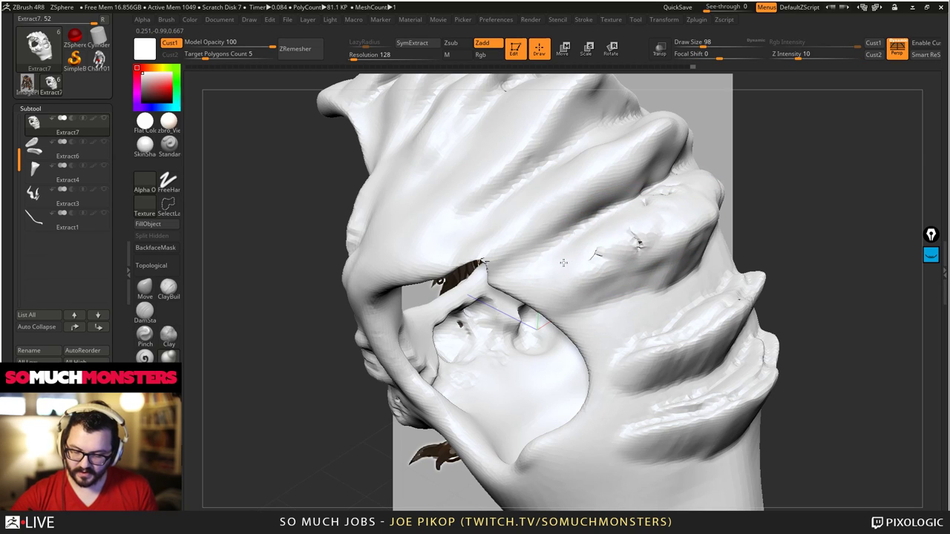
pyautogui.moveTo(555, 191); pyautogui.dragTo(473, 222, button='right')
pyautogui.moveTo(478, 253); pyautogui.dragTo(485, 275)
pyautogui.moveTo(484, 269)
pyautogui.mouseDown(button='right')
pyautogui.moveTo(501, 277)
pyautogui.moveTo(490, 276)
pyautogui.mouseUp(button='right')
pyautogui.keyDown('ctrl'); pyautogui.moveTo(841, 335); pyautogui.dragTo(860, 401); pyautogui.keyUp('ctrl')
pyautogui.moveTo(661, 287)
pyautogui.mouseDown(button='right')
pyautogui.moveTo(651, 311)
pyautogui.moveTo(599, 339)
pyautogui.moveTo(636, 254)
pyautogui.mouseUp(button='right')
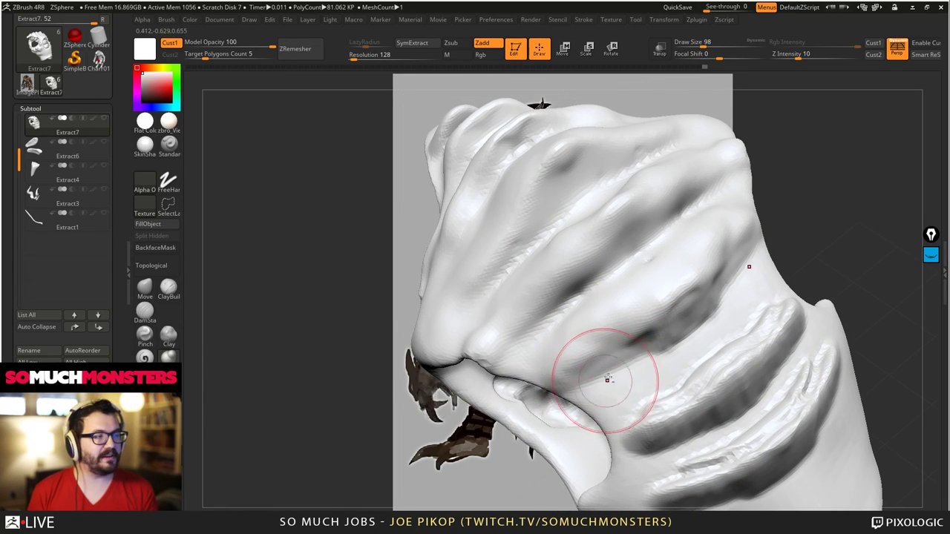
pyautogui.moveTo(608, 380)
pyautogui.keyDown('ctrl'); pyautogui.mouseDown(button='right')
pyautogui.moveTo(600, 253)
pyautogui.moveTo(618, 346)
pyautogui.moveTo(642, 390)
pyautogui.moveTo(630, 297)
pyautogui.mouseUp(button='right'); pyautogui.keyUp('ctrl')
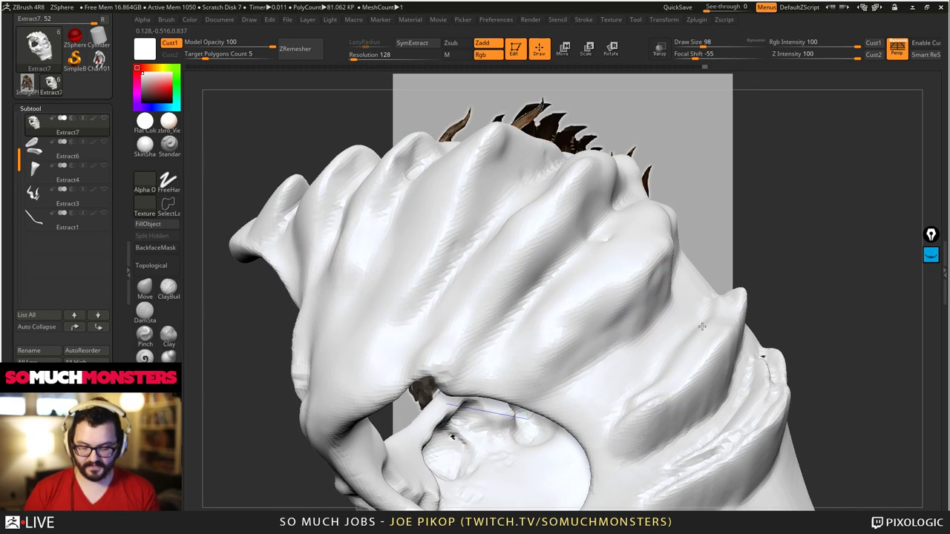
# - Fill the rough grooves of the second-lowest back spike with ClayBuildup at size 98
pyautogui.moveTo(671, 327)
pyautogui.mouseDown(button='right')
pyautogui.moveTo(662, 314)
pyautogui.moveTo(678, 282)
pyautogui.mouseUp(button='right')
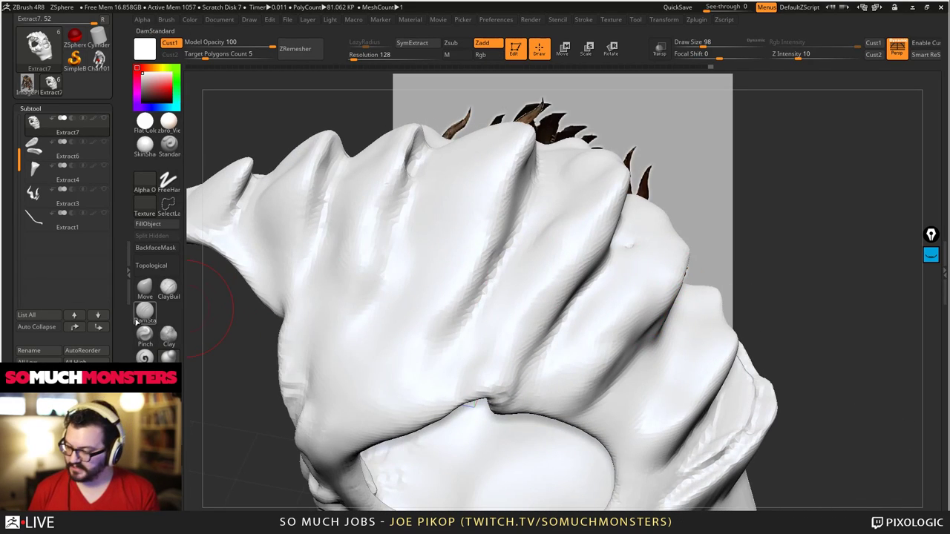
pyautogui.click(144, 290)
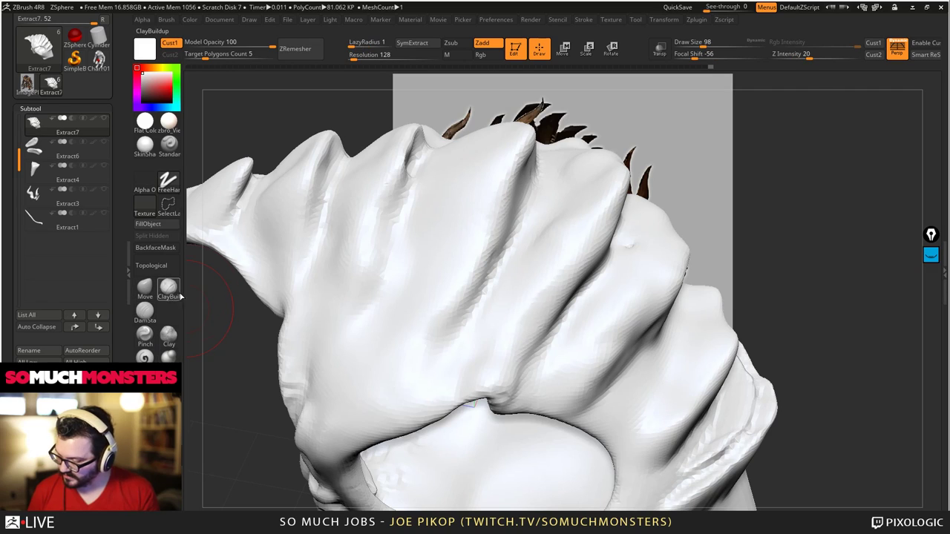
pyautogui.moveTo(653, 371)
pyautogui.mouseDown(button='right')
pyautogui.moveTo(640, 398)
pyautogui.moveTo(654, 400)
pyautogui.mouseUp(button='right')
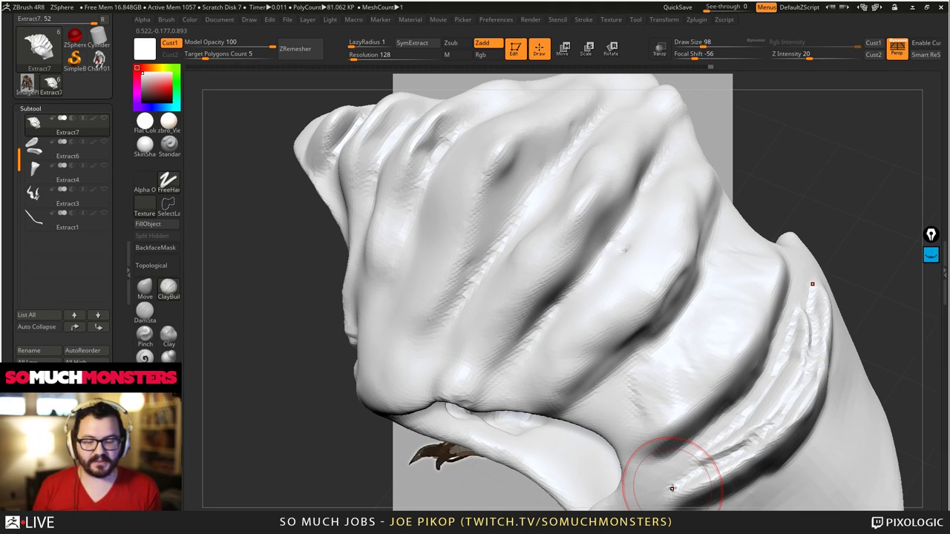
pyautogui.moveTo(671, 489); pyautogui.dragTo(620, 327, button='right')
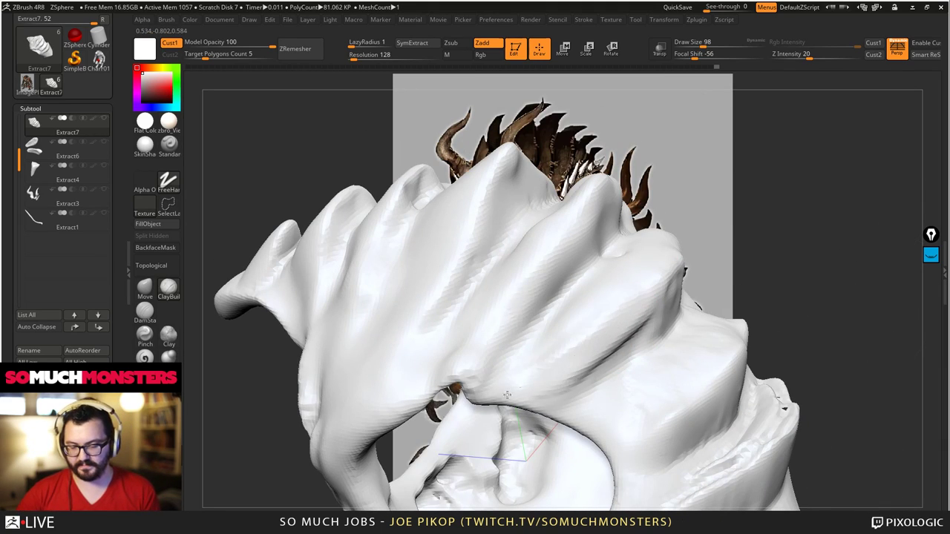
# - Build up and smooth the mid-back spike ridges above the armhole with ClayBuildup at size 98
pyautogui.moveTo(571, 371); pyautogui.dragTo(594, 320, button='right')
pyautogui.moveTo(594, 321)
pyautogui.mouseDown()
pyautogui.moveTo(681, 240)
pyautogui.moveTo(676, 263)
pyautogui.mouseUp()
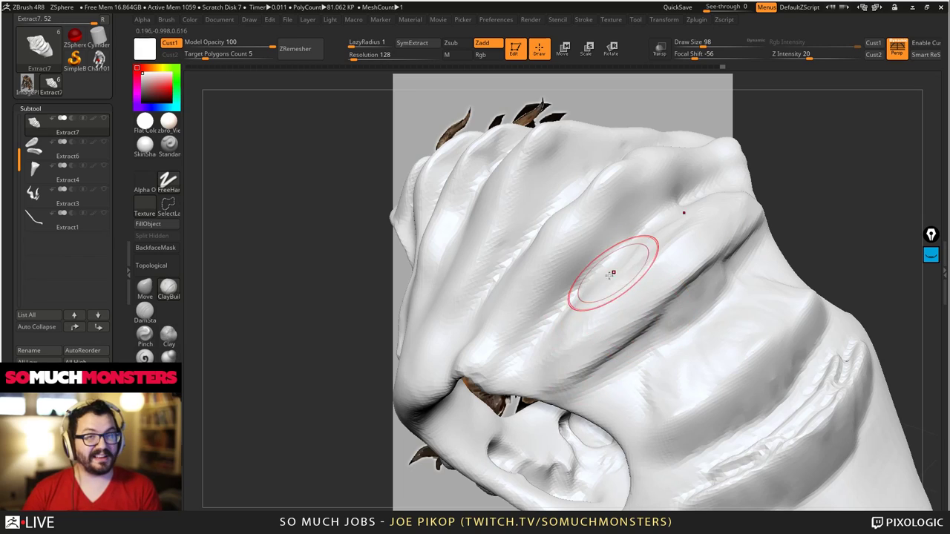
pyautogui.moveTo(614, 272)
pyautogui.mouseDown(button='right')
pyautogui.moveTo(627, 277)
pyautogui.moveTo(605, 190)
pyautogui.moveTo(645, 182)
pyautogui.moveTo(638, 208)
pyautogui.moveTo(616, 222)
pyautogui.moveTo(600, 204)
pyautogui.mouseUp(button='right')
pyautogui.keyDown('shift'); pyautogui.moveTo(598, 237); pyautogui.dragTo(586, 268); pyautogui.keyUp('shift')
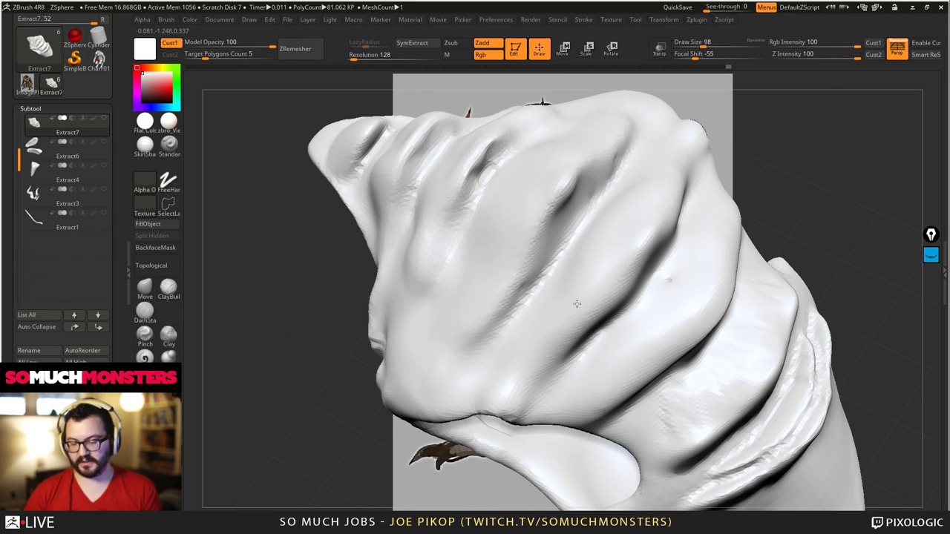
pyautogui.moveTo(577, 304); pyautogui.dragTo(575, 277, button='right')
pyautogui.keyDown('ctrl'); pyautogui.moveTo(520, 387); pyautogui.dragTo(461, 303, button='right'); pyautogui.keyUp('ctrl')
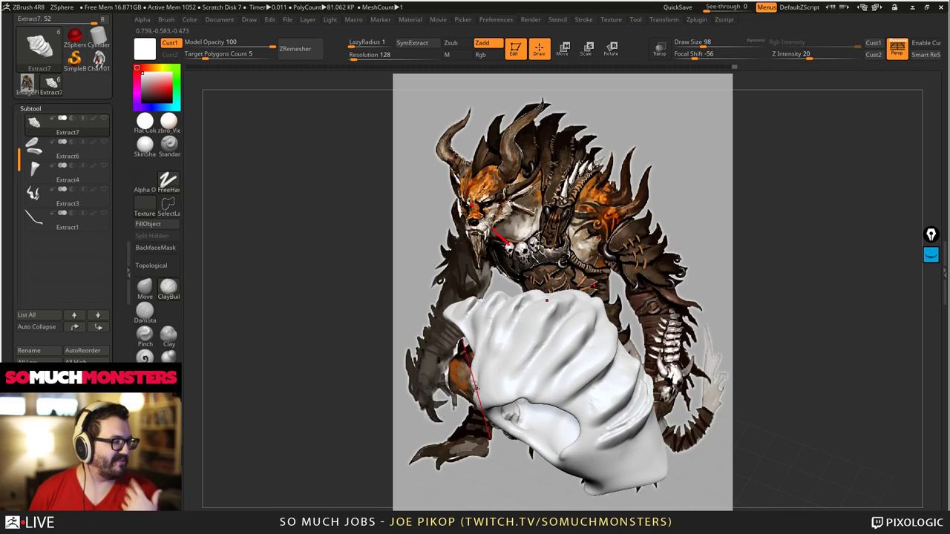
# - Check the vest's back from several angles and show the rest of the body around it again
pyautogui.moveTo(566, 382); pyautogui.dragTo(658, 308, button='right')
pyautogui.keyDown('shift'); pyautogui.moveTo(658, 306); pyautogui.dragTo(630, 303); pyautogui.keyUp('shift')
pyautogui.moveTo(620, 228)
pyautogui.keyDown('alt'); pyautogui.mouseDown(button='right')
pyautogui.moveTo(684, 344)
pyautogui.moveTo(574, 282)
pyautogui.moveTo(628, 363)
pyautogui.mouseUp(button='right'); pyautogui.keyUp('alt')
pyautogui.moveTo(594, 260)
pyautogui.mouseDown(button='right')
pyautogui.moveTo(582, 254)
pyautogui.moveTo(547, 339)
pyautogui.moveTo(553, 244)
pyautogui.moveTo(598, 330)
pyautogui.moveTo(594, 236)
pyautogui.moveTo(609, 336)
pyautogui.moveTo(628, 341)
pyautogui.moveTo(613, 335)
pyautogui.moveTo(605, 349)
pyautogui.moveTo(593, 267)
pyautogui.moveTo(583, 297)
pyautogui.moveTo(615, 341)
pyautogui.moveTo(663, 365)
pyautogui.moveTo(532, 396)
pyautogui.mouseUp(button='right')
pyautogui.moveTo(670, 286)
pyautogui.mouseDown(button='right')
pyautogui.moveTo(652, 269)
pyautogui.moveTo(650, 295)
pyautogui.moveTo(643, 282)
pyautogui.mouseUp(button='right')
pyautogui.moveTo(524, 333); pyautogui.dragTo(406, 365, button='right')
pyautogui.click(104, 118)
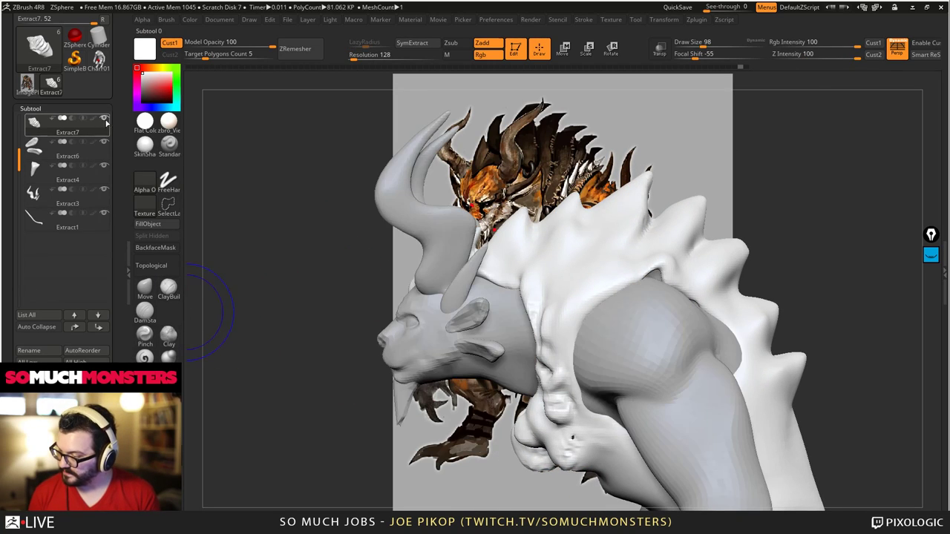
# - Fill the torso vest with a dark brown sampled from the concept art's spiky mane
pyautogui.keyDown('ctrl'); pyautogui.moveTo(441, 242); pyautogui.dragTo(518, 227, button='right'); pyautogui.keyUp('ctrl')
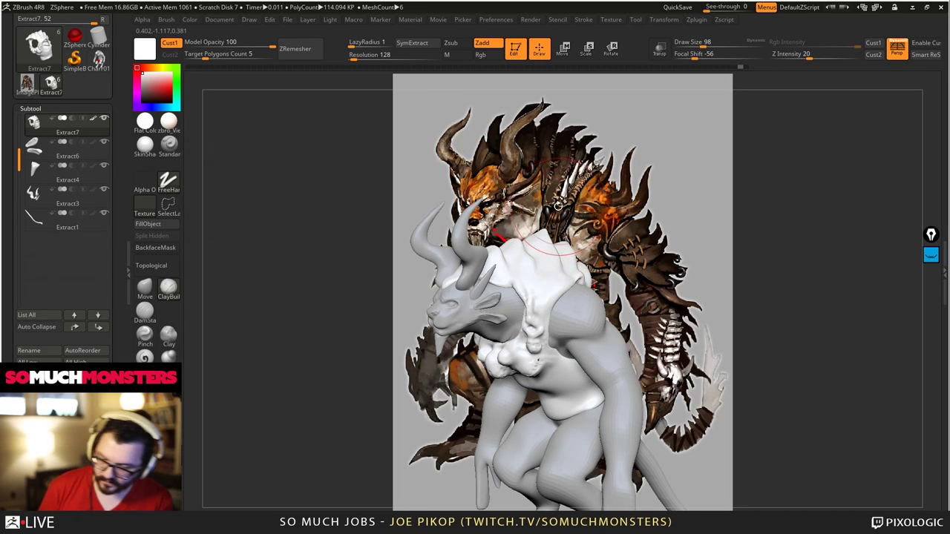
pyautogui.press('c')
pyautogui.hotkey('ctrl', 'f')
pyautogui.click(147, 224)
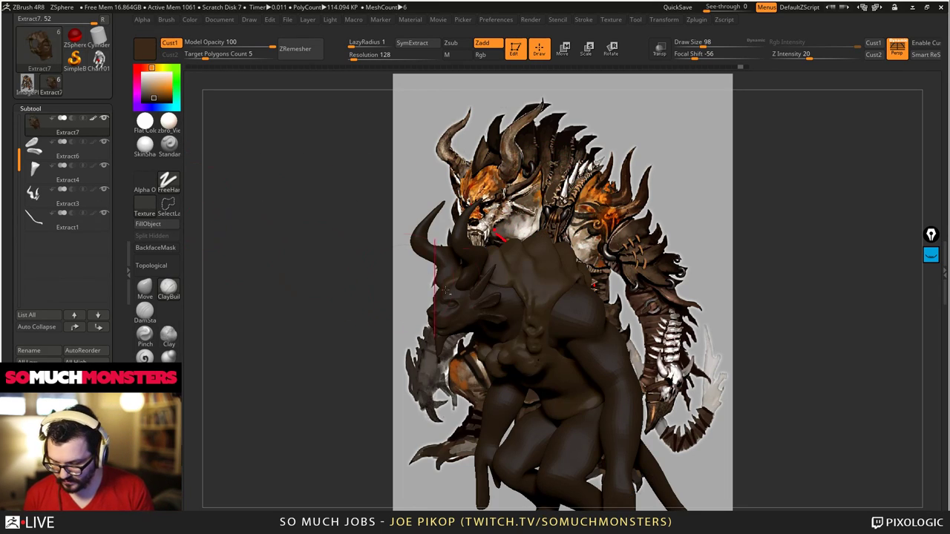
# - Select the PM3D_Charr01 body and fill it with orange sampled from the concept art's face
pyautogui.moveTo(564, 372); pyautogui.dragTo(475, 314, button='right')
pyautogui.keyDown('alt'); pyautogui.click(475, 314); pyautogui.keyUp('alt')
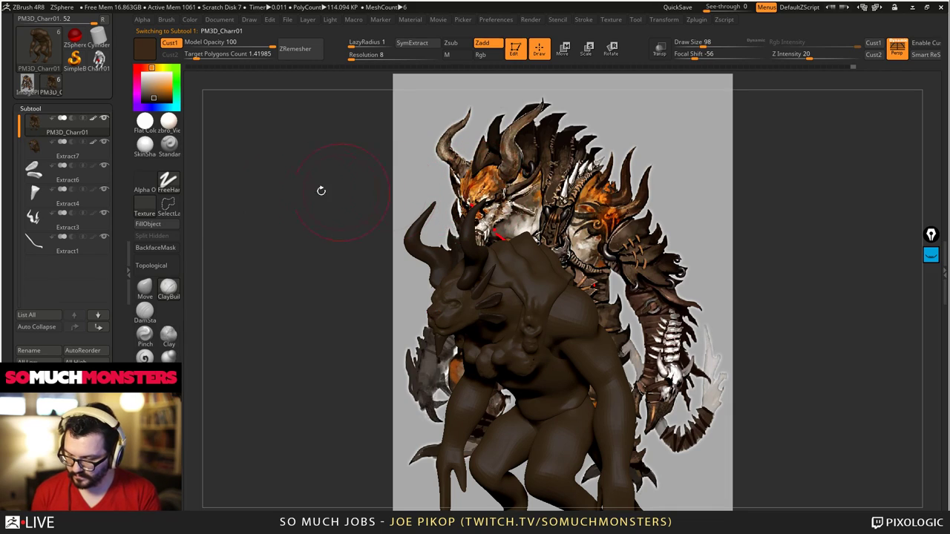
pyautogui.moveTo(446, 224); pyautogui.dragTo(449, 203)
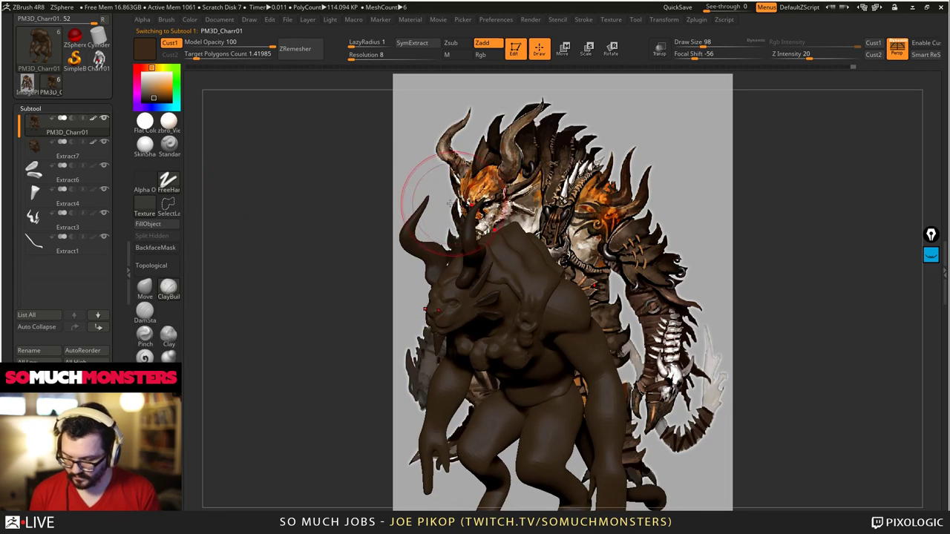
pyautogui.press('c')
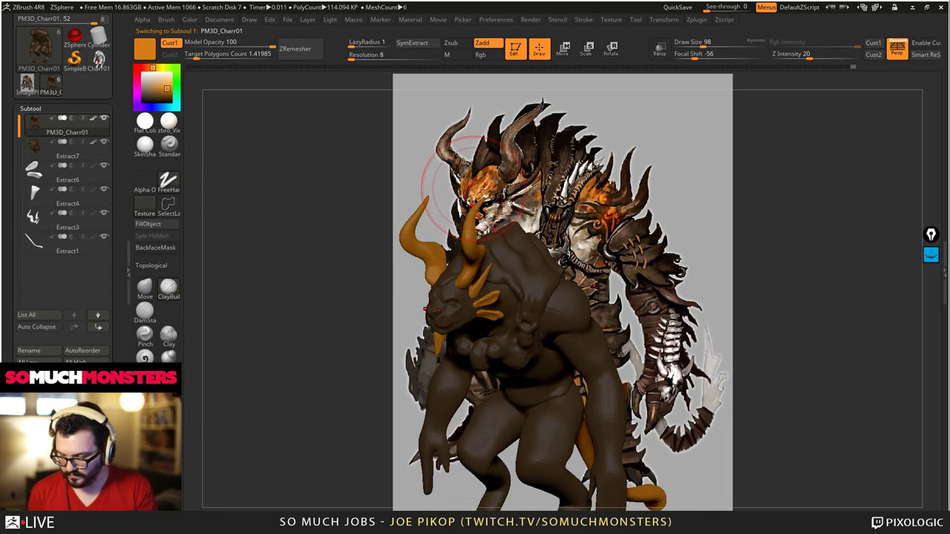
pyautogui.moveTo(396, 274); pyautogui.dragTo(523, 327)
# - Select the horns and fill them with a medium brown sampled from the concept art
pyautogui.keyDown('alt'); pyautogui.click(522, 328); pyautogui.keyUp('alt')
pyautogui.keyDown('ctrl'); pyautogui.moveTo(523, 328); pyautogui.dragTo(653, 326, button='right'); pyautogui.keyUp('ctrl')
pyautogui.keyDown('alt'); pyautogui.moveTo(591, 206); pyautogui.dragTo(610, 282, button='right'); pyautogui.keyUp('alt')
pyautogui.keyDown('alt'); pyautogui.click(611, 283); pyautogui.keyUp('alt')
pyautogui.press('c')
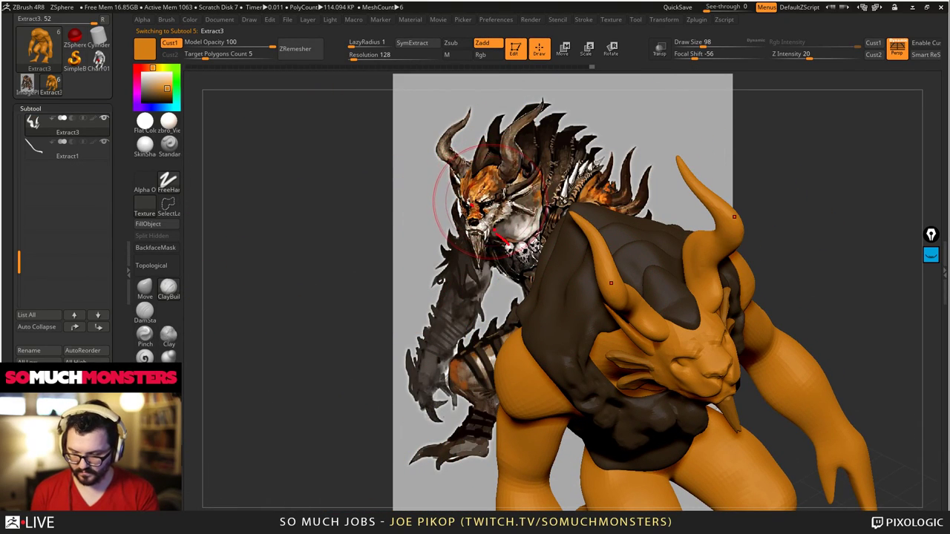
pyautogui.hotkey('ctrl', 'f')
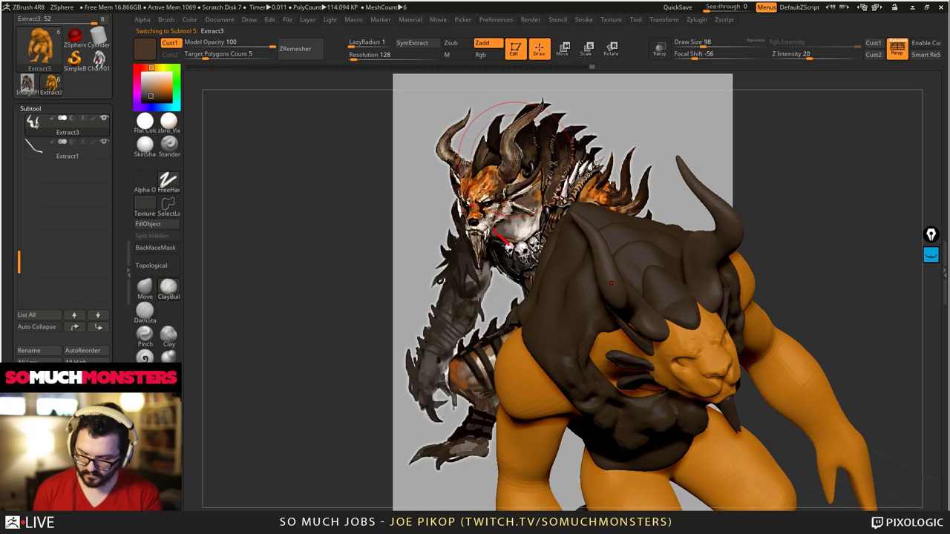
pyautogui.press('c')
pyautogui.hotkey('ctrl', 'f')
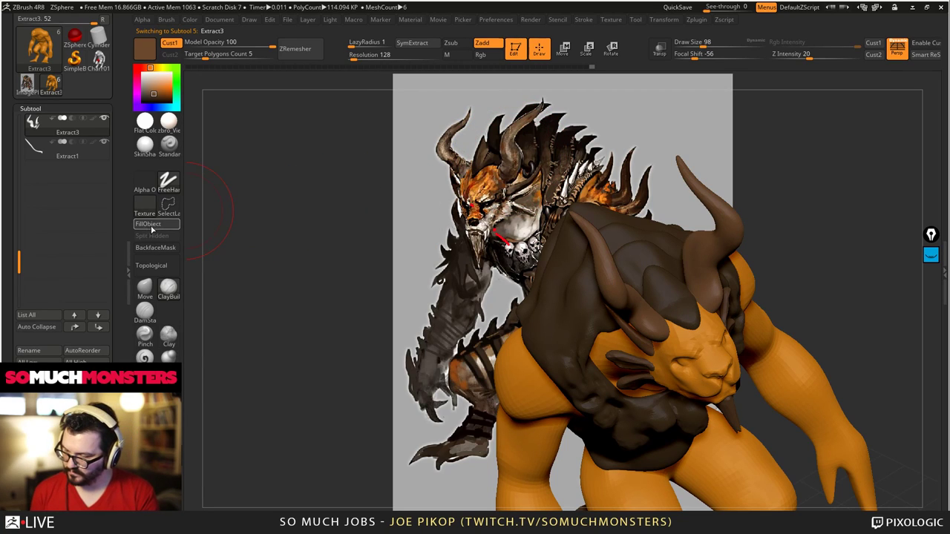
pyautogui.click(153, 227)
# - Select the ears and fill them with orange sampled from the concept art's face
pyautogui.moveTo(672, 371); pyautogui.dragTo(671, 338, button='right')
pyautogui.keyDown('alt'); pyautogui.click(631, 364); pyautogui.keyUp('alt')
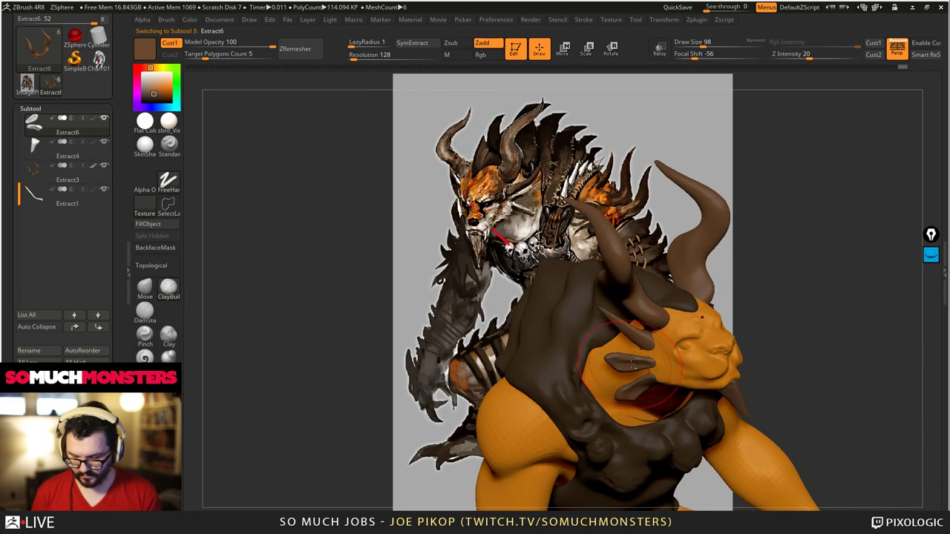
pyautogui.press('f')
pyautogui.press('c')
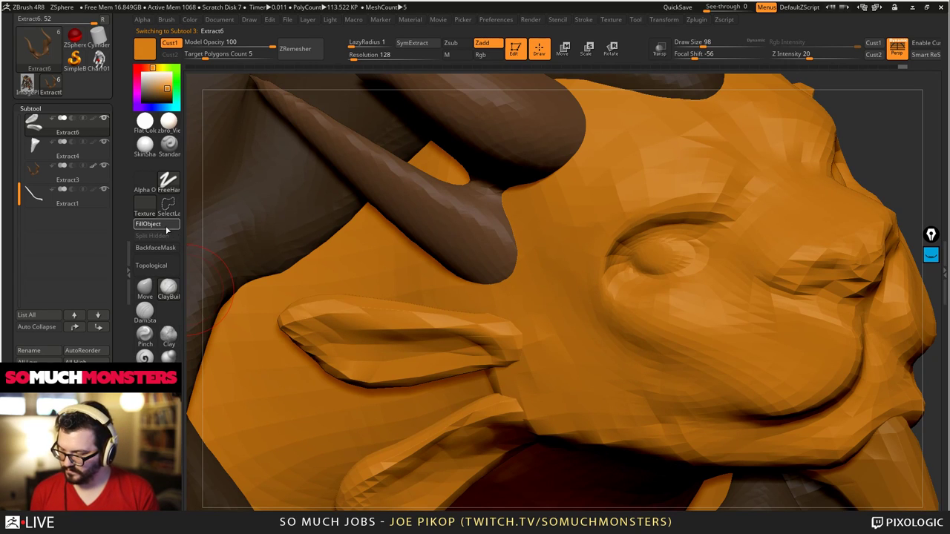
pyautogui.press('f')
pyautogui.moveTo(355, 255)
pyautogui.mouseDown()
pyautogui.moveTo(393, 256)
pyautogui.moveTo(499, 225)
pyautogui.moveTo(498, 268)
pyautogui.moveTo(458, 236)
pyautogui.moveTo(522, 226)
pyautogui.moveTo(560, 383)
pyautogui.moveTo(518, 331)
pyautogui.mouseUp()
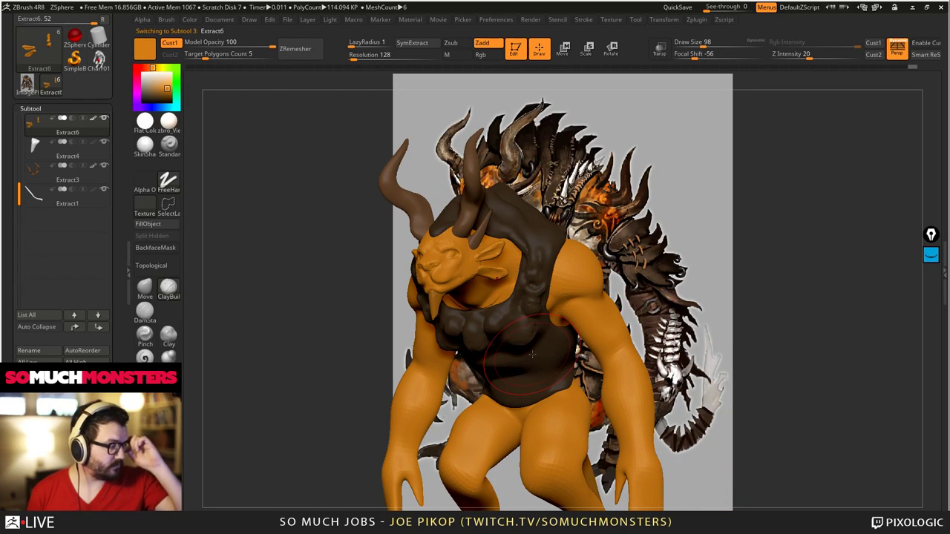
pyautogui.moveTo(565, 375); pyautogui.dragTo(553, 316, button='right')
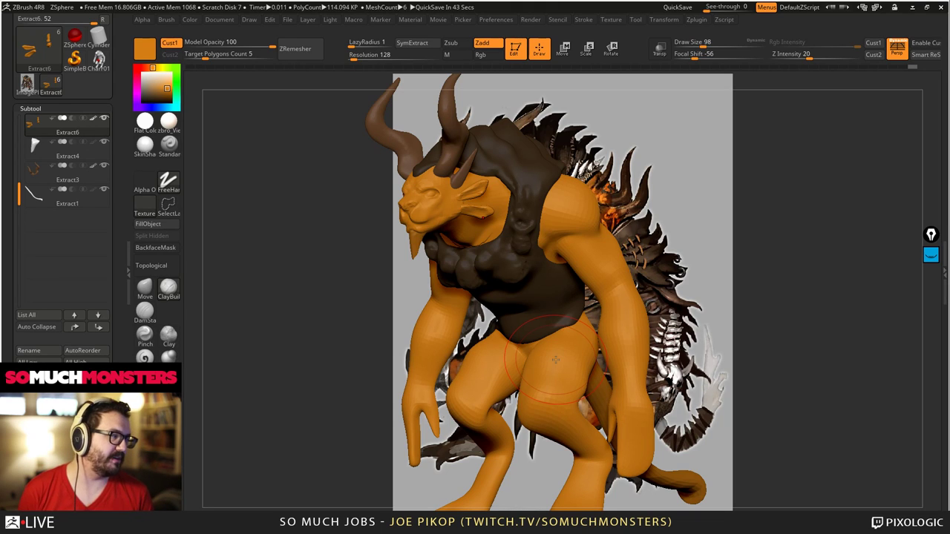
# - Select the vest and carve creases between the front spikes and down toward the neck with the DamStandard brush
pyautogui.moveTo(555, 360)
pyautogui.mouseDown(button='right')
pyautogui.moveTo(536, 349)
pyautogui.moveTo(483, 222)
pyautogui.moveTo(531, 266)
pyautogui.moveTo(579, 282)
pyautogui.mouseUp(button='right')
pyautogui.keyDown('alt'); pyautogui.click(572, 245); pyautogui.keyUp('alt')
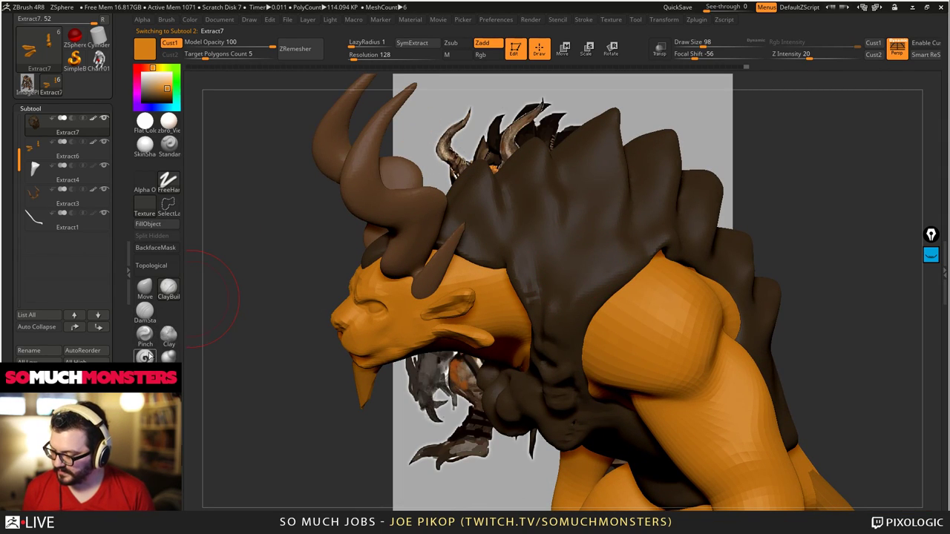
pyautogui.click(145, 310)
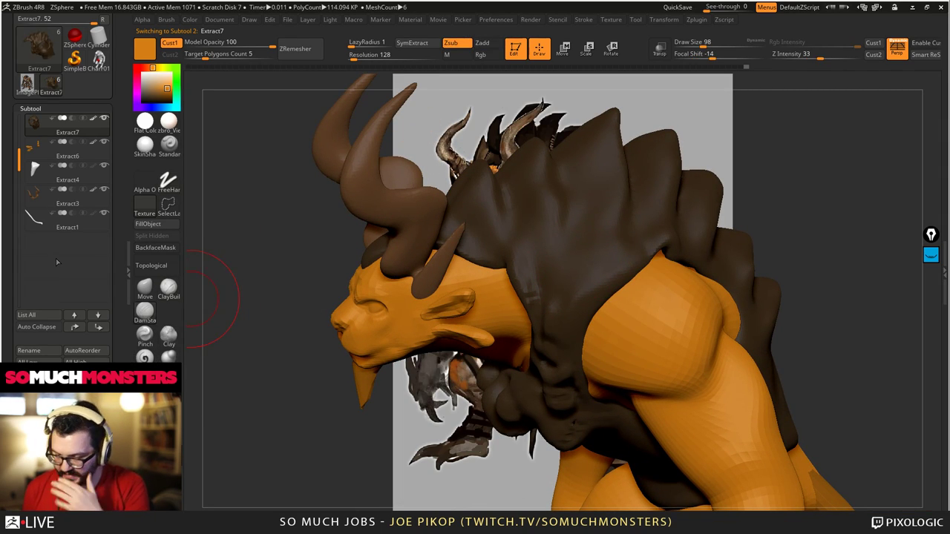
pyautogui.moveTo(201, 276)
pyautogui.mouseDown()
pyautogui.moveTo(574, 242)
pyautogui.moveTo(598, 371)
pyautogui.mouseUp()
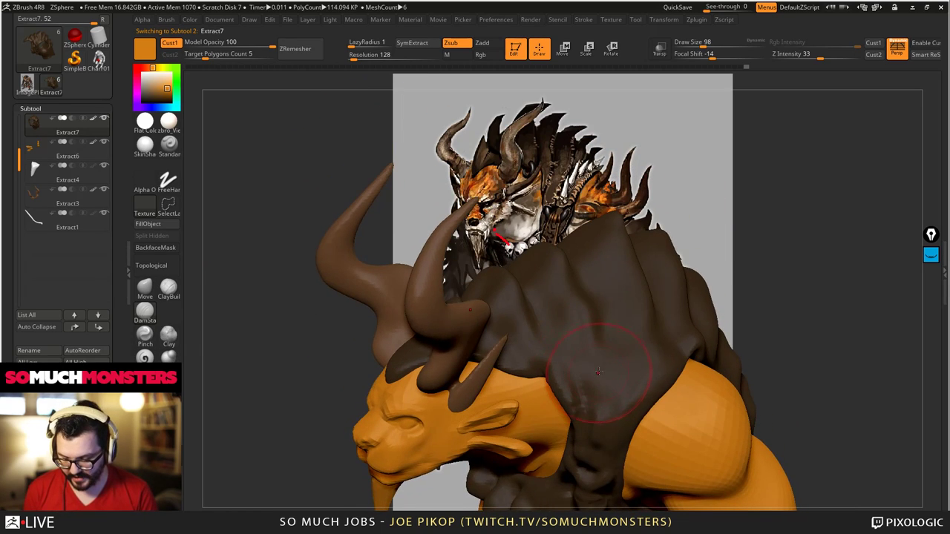
pyautogui.moveTo(590, 435); pyautogui.dragTo(589, 327)
pyautogui.moveTo(590, 327); pyautogui.dragTo(590, 416, button='right')
pyautogui.moveTo(592, 380)
pyautogui.mouseDown()
pyautogui.moveTo(579, 289)
pyautogui.moveTo(573, 318)
pyautogui.moveTo(584, 319)
pyautogui.mouseUp()
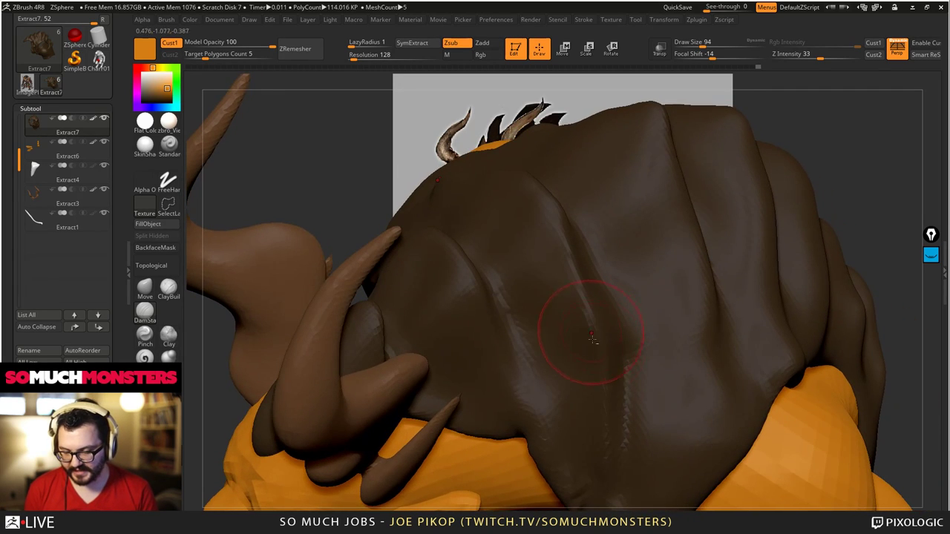
pyautogui.moveTo(529, 203); pyautogui.dragTo(529, 279)
pyautogui.moveTo(560, 307)
pyautogui.mouseDown(button='right')
pyautogui.moveTo(562, 296)
pyautogui.moveTo(566, 319)
pyautogui.mouseUp(button='right')
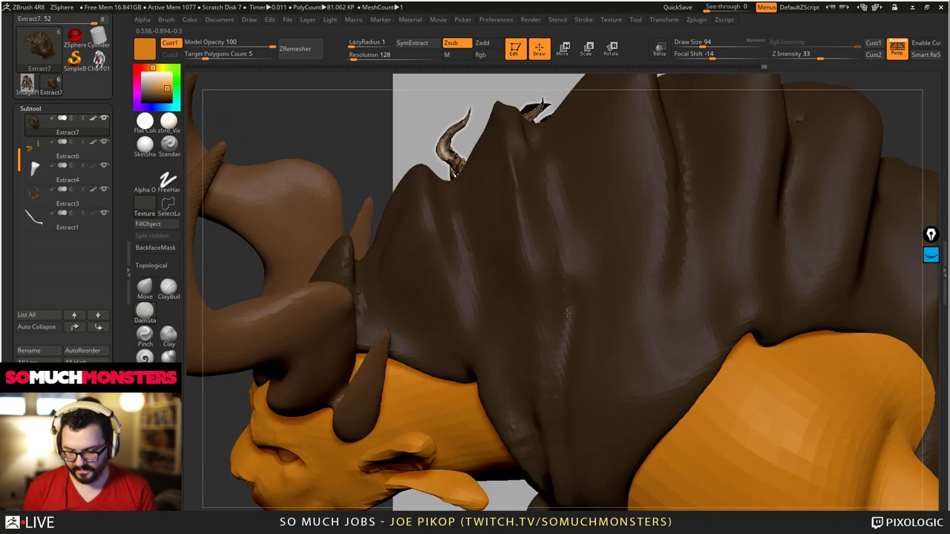
# - Deepen the grooves between the larger back spikes above the armhole with DamStandard at size 94
pyautogui.moveTo(566, 312); pyautogui.dragTo(547, 159)
pyautogui.moveTo(556, 245); pyautogui.dragTo(568, 357)
pyautogui.moveTo(561, 342)
pyautogui.keyDown('alt'); pyautogui.mouseDown(button='right')
pyautogui.moveTo(554, 297)
pyautogui.moveTo(591, 345)
pyautogui.mouseUp(button='right'); pyautogui.keyUp('alt')
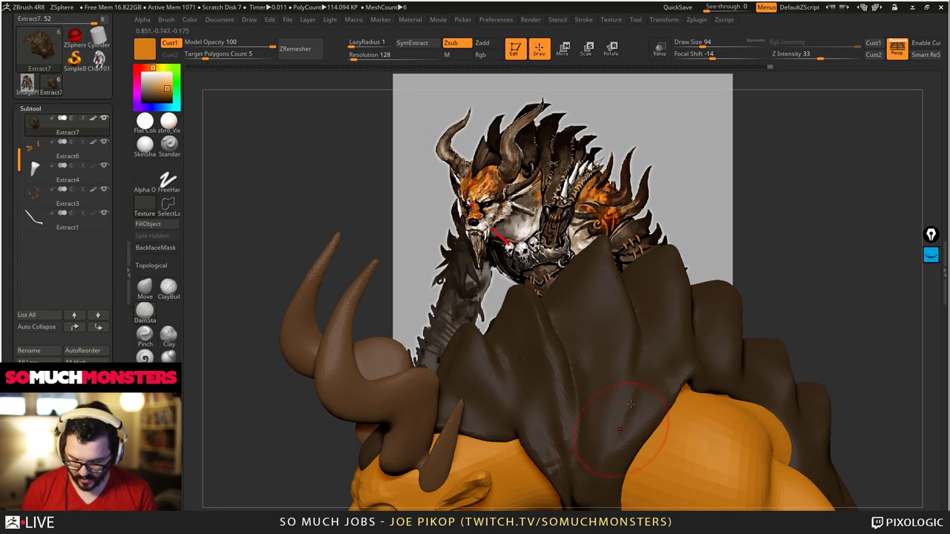
pyautogui.moveTo(611, 427); pyautogui.dragTo(606, 475)
pyautogui.moveTo(657, 265); pyautogui.dragTo(662, 329)
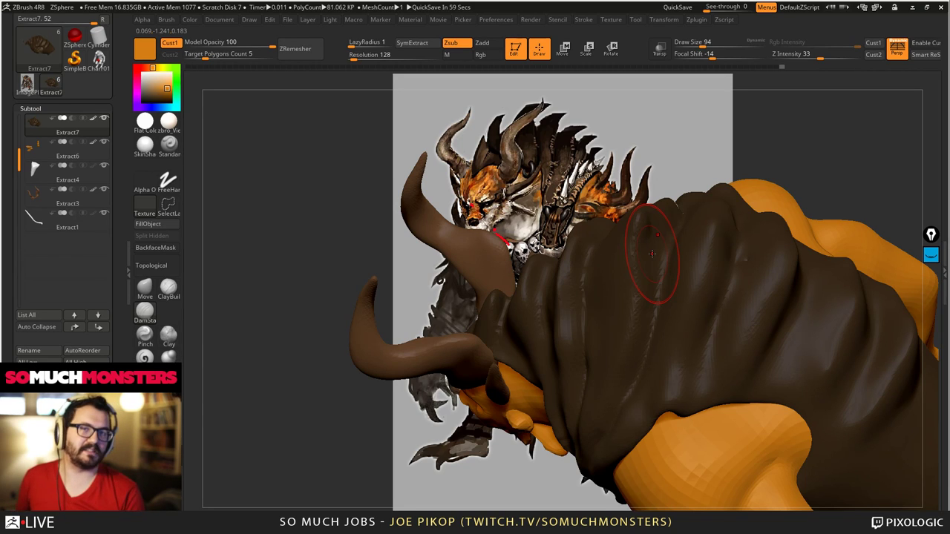
pyautogui.moveTo(652, 253); pyautogui.dragTo(652, 270)
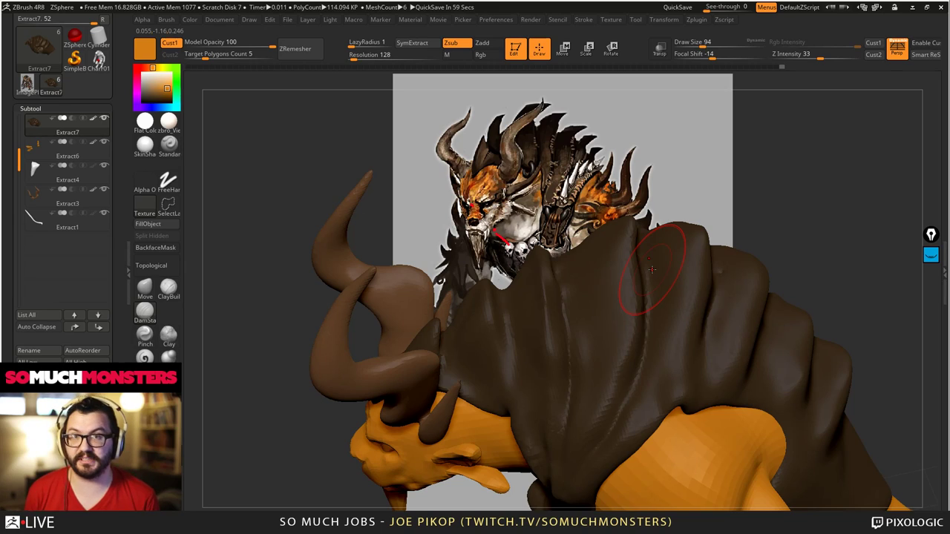
# - Pull the lower back spikes outward into longer points with the Move brush at size 98
pyautogui.moveTo(674, 356)
pyautogui.keyDown('ctrl'); pyautogui.mouseDown(button='right')
pyautogui.moveTo(668, 278)
pyautogui.moveTo(591, 360)
pyautogui.moveTo(396, 267)
pyautogui.moveTo(441, 239)
pyautogui.moveTo(333, 245)
pyautogui.moveTo(270, 354)
pyautogui.mouseUp(button='right'); pyautogui.keyUp('ctrl')
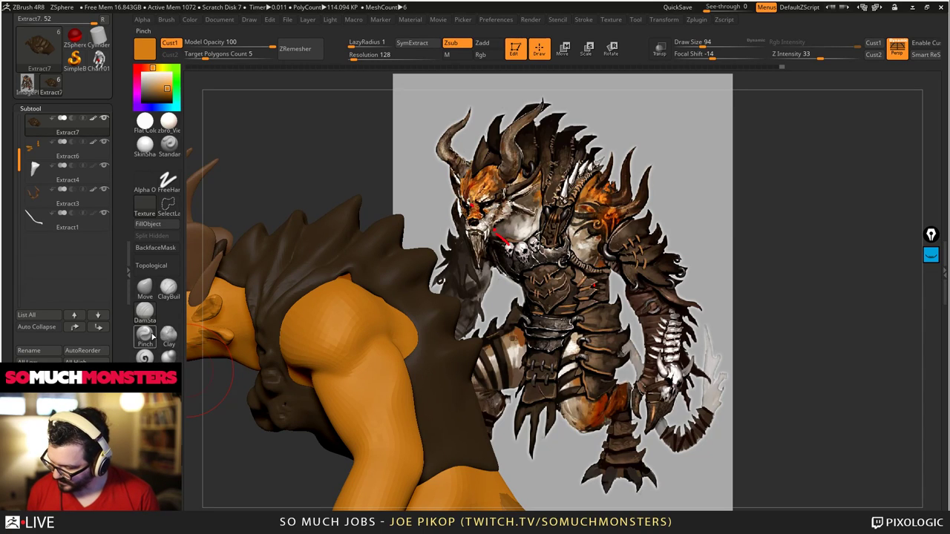
pyautogui.click(168, 288)
pyautogui.moveTo(489, 369); pyautogui.dragTo(488, 377)
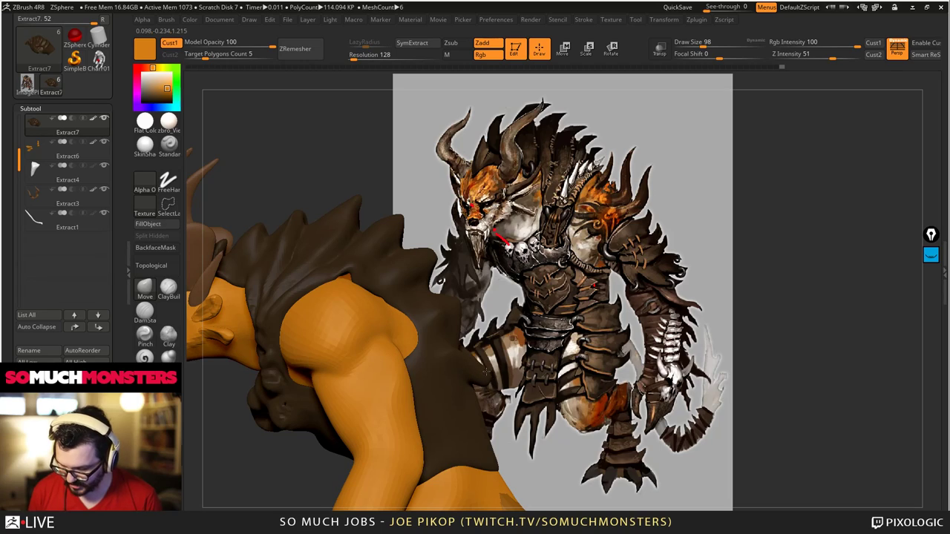
pyautogui.moveTo(450, 305); pyautogui.dragTo(465, 322)
pyautogui.moveTo(429, 255); pyautogui.dragTo(437, 261)
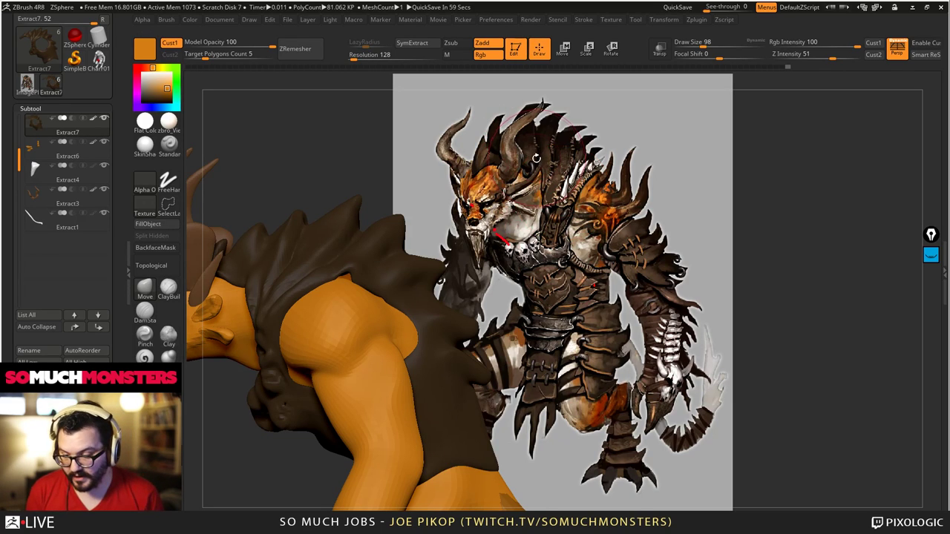
# - Lengthen and sharpen the upper and mid-back spikes with the Move brush, reducing the size from 98 to 90
pyautogui.moveTo(560, 163); pyautogui.dragTo(549, 157)
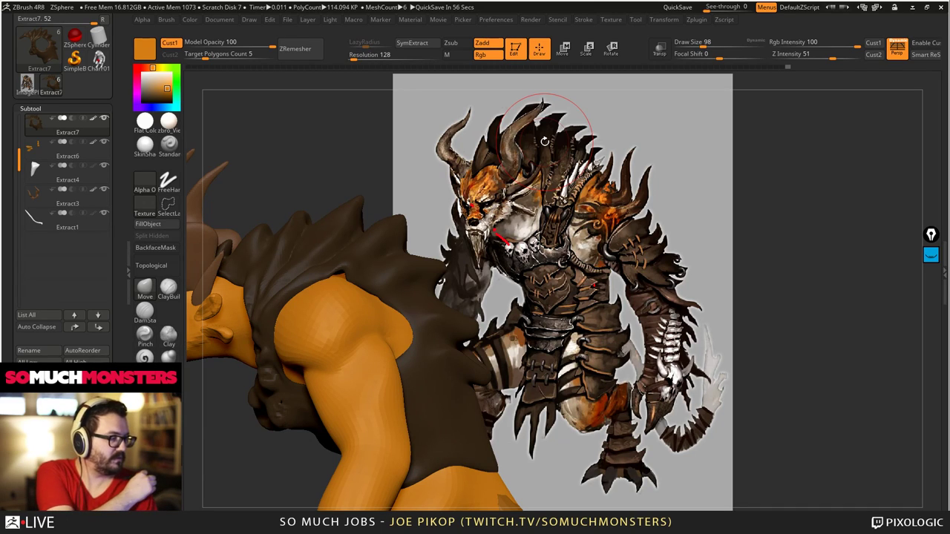
pyautogui.moveTo(544, 141)
pyautogui.mouseDown()
pyautogui.moveTo(476, 216)
pyautogui.moveTo(517, 241)
pyautogui.moveTo(570, 223)
pyautogui.mouseUp()
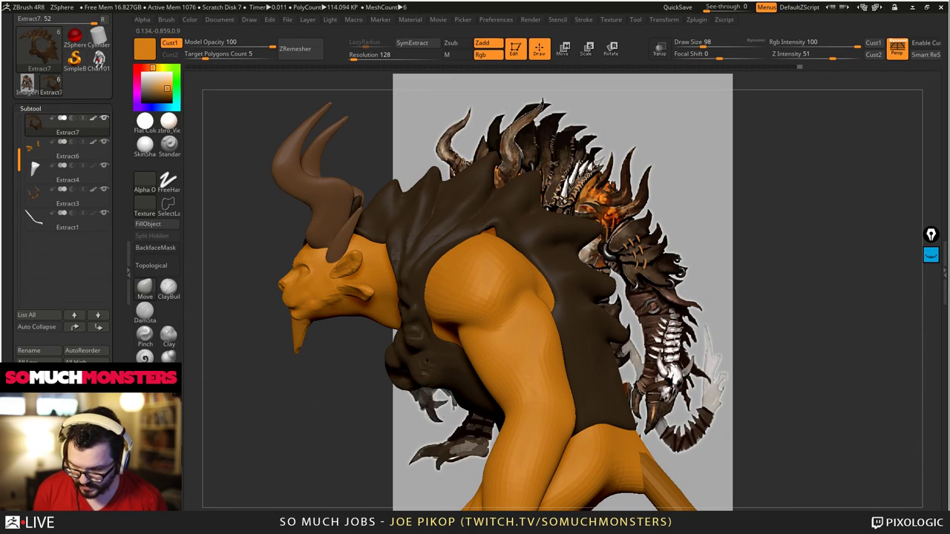
pyautogui.moveTo(543, 164); pyautogui.dragTo(551, 164)
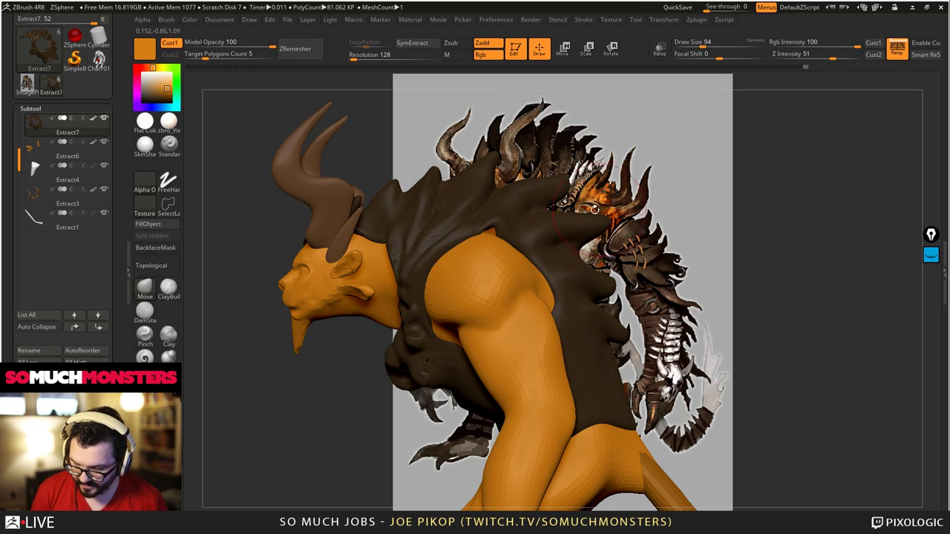
pyautogui.moveTo(594, 210)
pyautogui.mouseDown()
pyautogui.moveTo(560, 233)
pyautogui.moveTo(642, 225)
pyautogui.mouseUp()
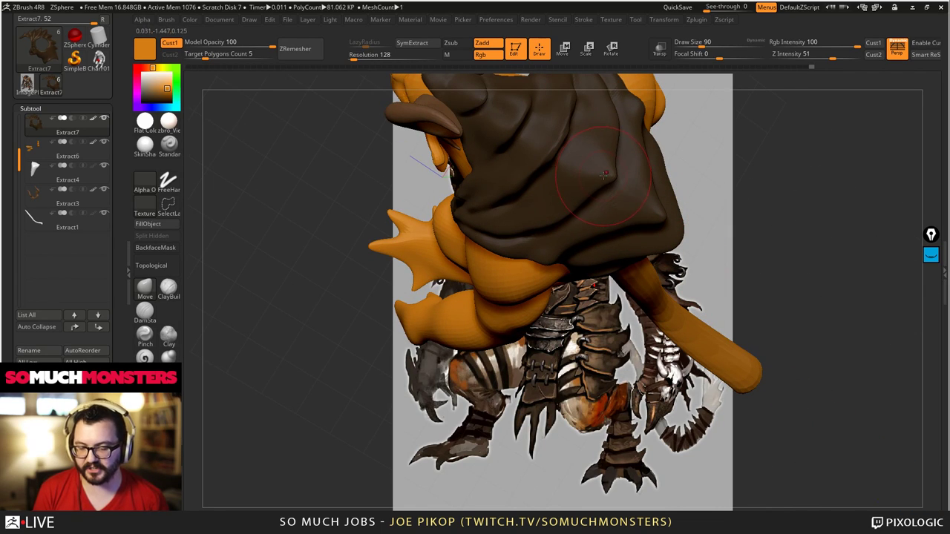
pyautogui.moveTo(615, 179)
pyautogui.mouseDown()
pyautogui.moveTo(674, 244)
pyautogui.moveTo(651, 224)
pyautogui.moveTo(572, 277)
pyautogui.moveTo(503, 195)
pyautogui.moveTo(557, 254)
pyautogui.mouseUp()
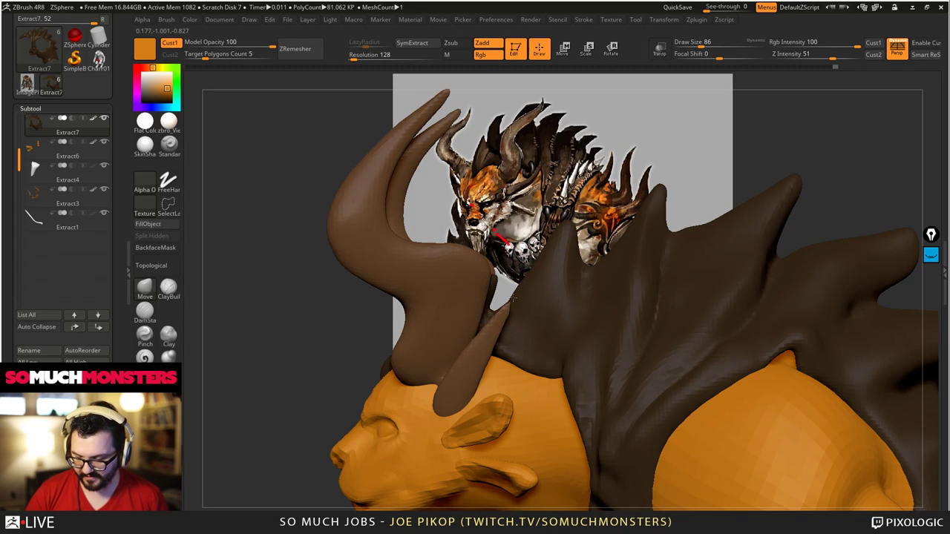
# - Pull the vest's front tuft between the horns up into a spike with the Move brush at size 106
pyautogui.moveTo(513, 298)
pyautogui.mouseDown()
pyautogui.moveTo(541, 264)
pyautogui.moveTo(516, 276)
pyautogui.moveTo(499, 323)
pyautogui.mouseUp()
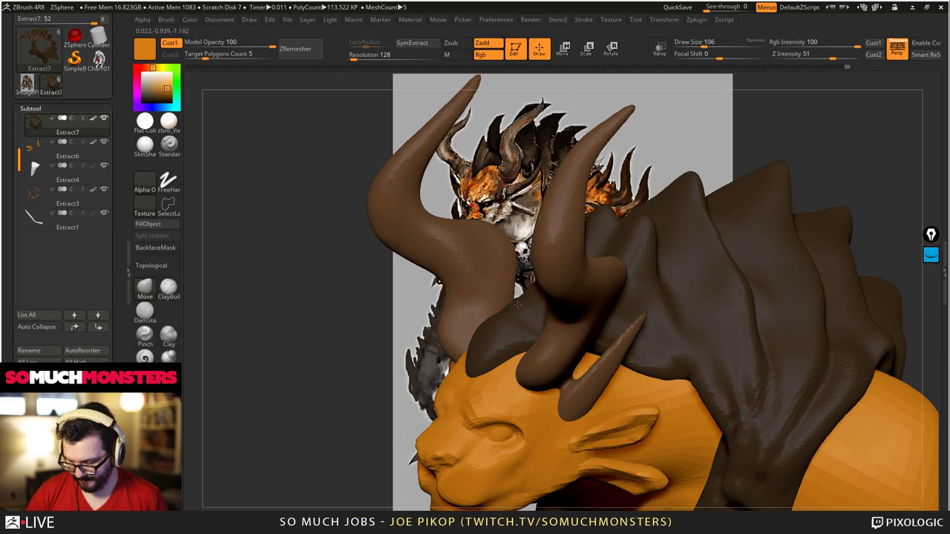
pyautogui.moveTo(515, 291); pyautogui.dragTo(558, 271)
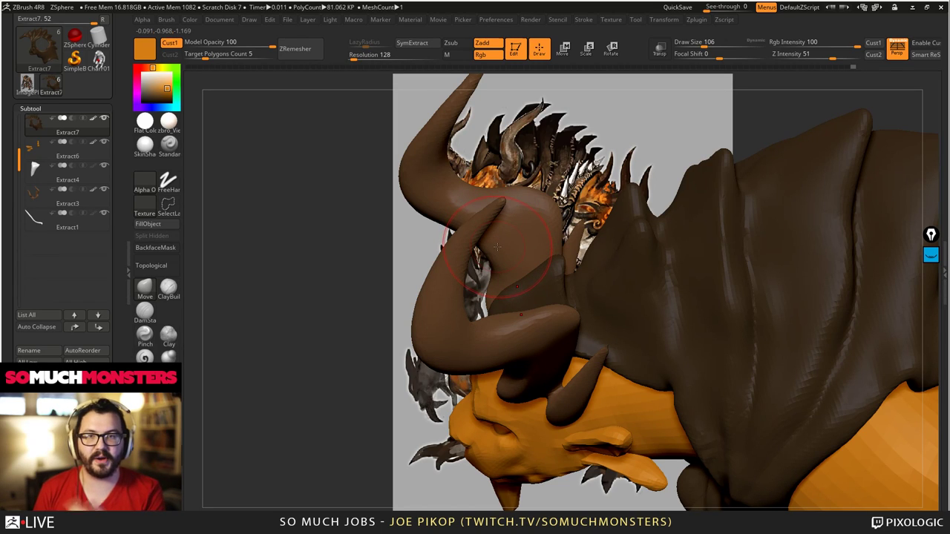
pyautogui.moveTo(517, 269)
pyautogui.mouseDown()
pyautogui.moveTo(502, 273)
pyautogui.moveTo(539, 267)
pyautogui.mouseUp()
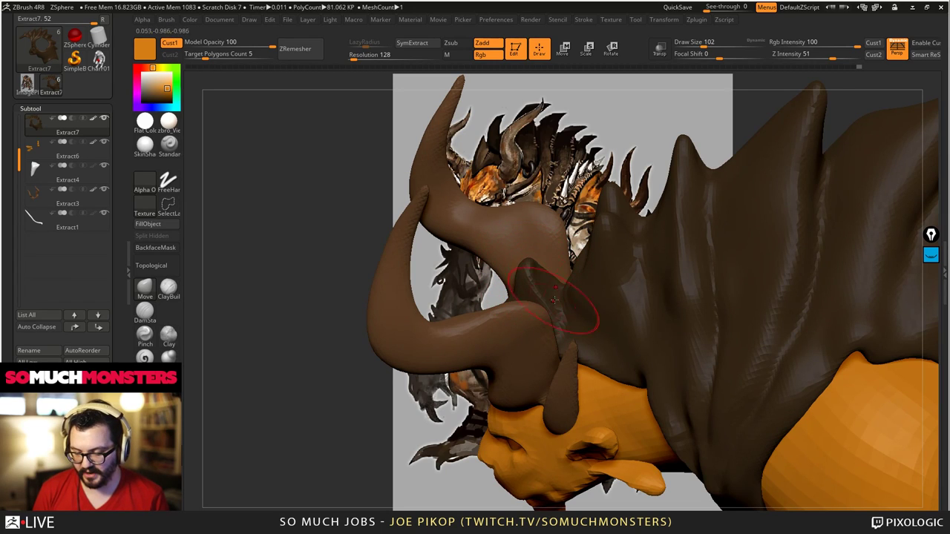
# - Refine the front crest spikes behind and between the horns with the Move brush at sizes 90 and 50
pyautogui.moveTo(586, 309)
pyautogui.mouseDown()
pyautogui.moveTo(579, 282)
pyautogui.moveTo(595, 217)
pyautogui.moveTo(623, 191)
pyautogui.moveTo(580, 233)
pyautogui.mouseUp()
pyautogui.moveTo(581, 232); pyautogui.dragTo(606, 222, button='right')
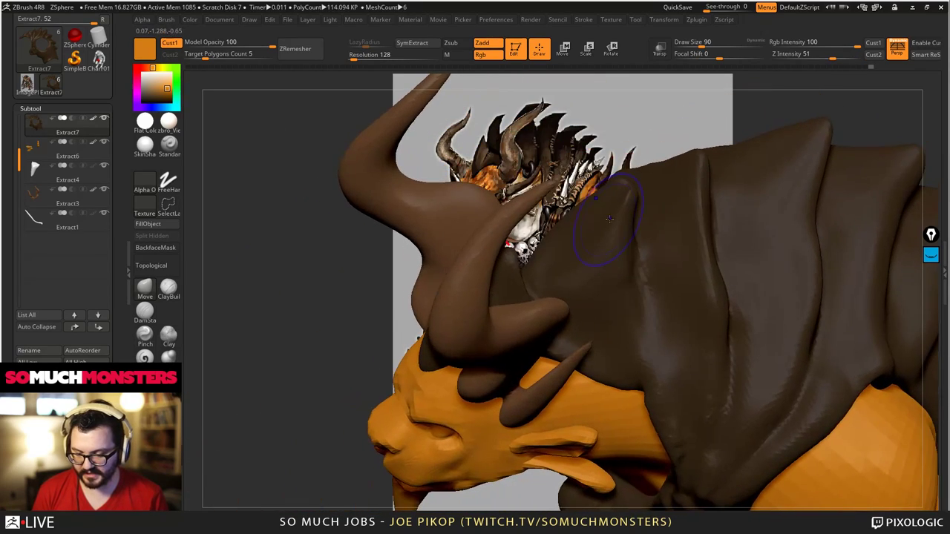
pyautogui.moveTo(597, 208)
pyautogui.mouseDown()
pyautogui.moveTo(593, 259)
pyautogui.moveTo(558, 298)
pyautogui.moveTo(562, 273)
pyautogui.moveTo(596, 371)
pyautogui.moveTo(571, 375)
pyautogui.moveTo(563, 368)
pyautogui.moveTo(603, 331)
pyautogui.mouseUp()
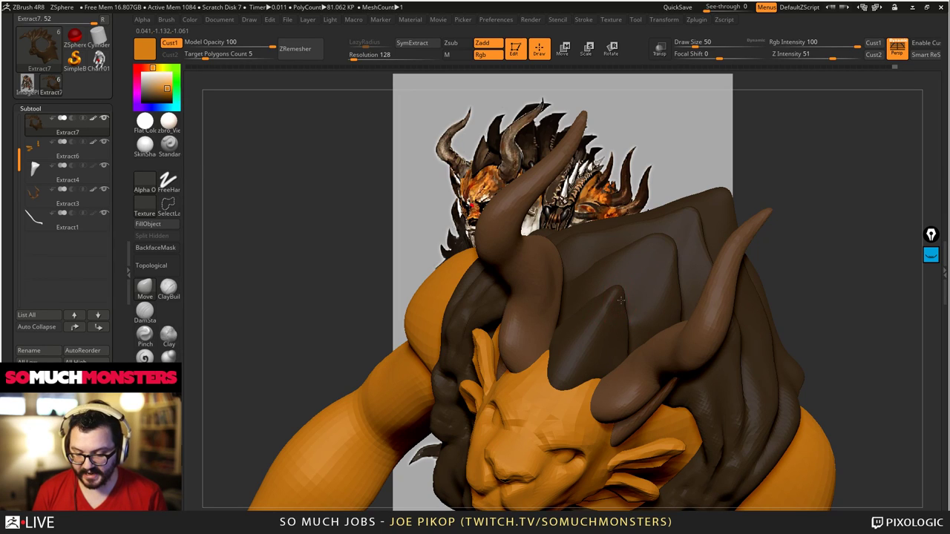
pyautogui.moveTo(602, 339)
pyautogui.mouseDown(button='right')
pyautogui.moveTo(610, 334)
pyautogui.moveTo(598, 291)
pyautogui.moveTo(590, 312)
pyautogui.mouseUp(button='right')
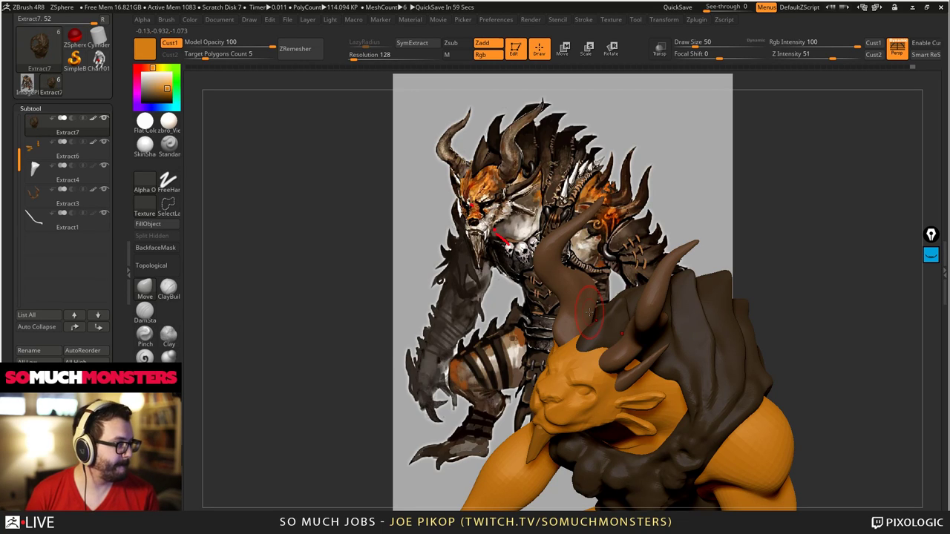
# - Carve creases around the vest's chest lumps and along the shoulder strap with the DamStandard brush at size 50
pyautogui.moveTo(590, 312)
pyautogui.mouseDown()
pyautogui.moveTo(677, 221)
pyautogui.moveTo(697, 284)
pyautogui.moveTo(710, 279)
pyautogui.moveTo(761, 357)
pyautogui.moveTo(711, 301)
pyautogui.mouseUp()
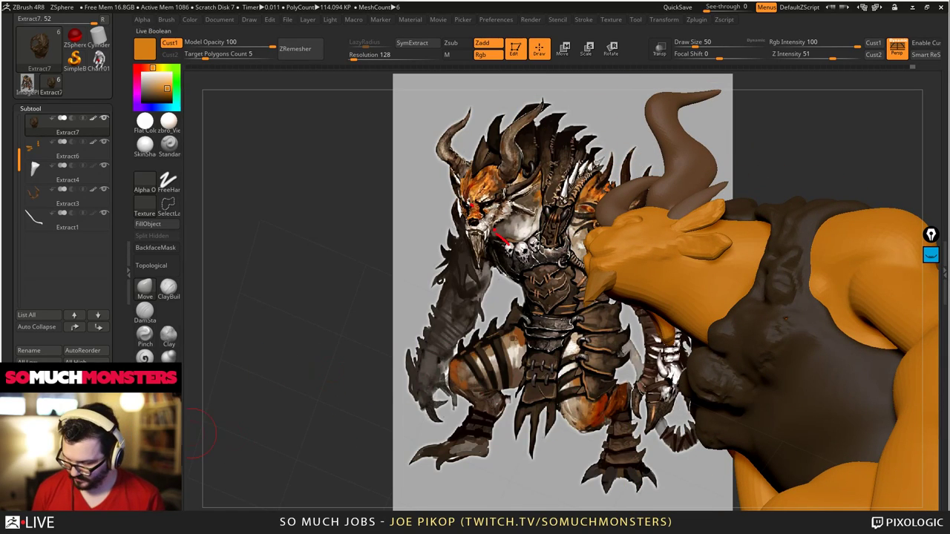
pyautogui.click(142, 297)
pyautogui.click(144, 316)
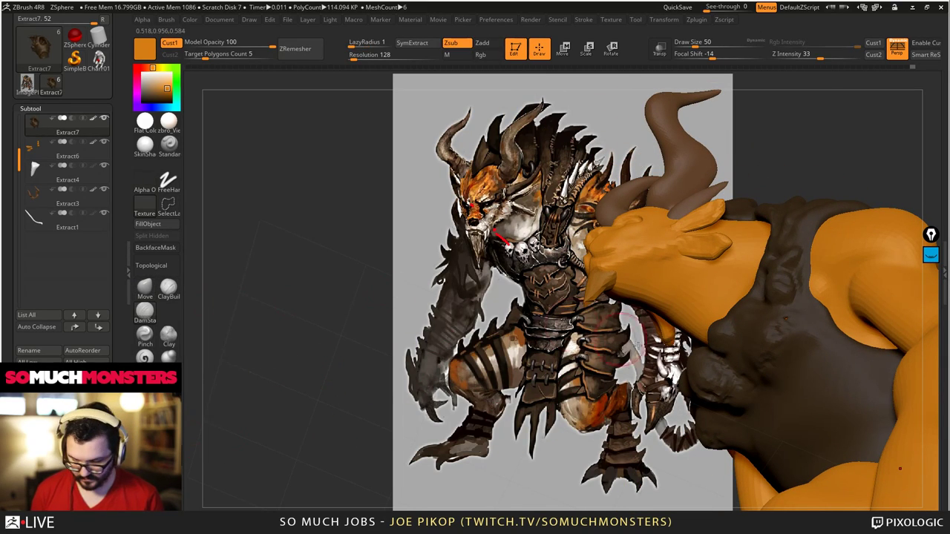
pyautogui.moveTo(794, 345)
pyautogui.mouseDown(button='right')
pyautogui.moveTo(740, 382)
pyautogui.moveTo(802, 315)
pyautogui.mouseUp(button='right')
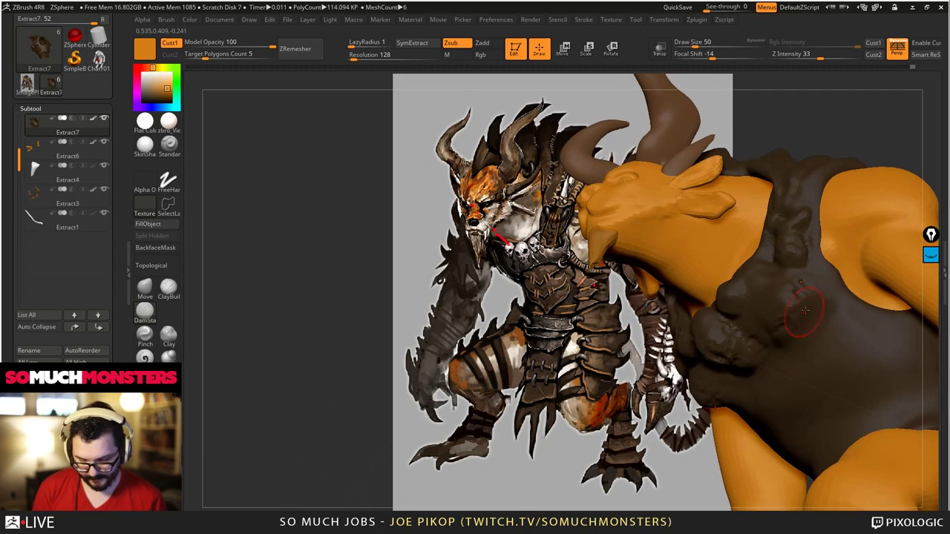
pyautogui.moveTo(803, 338); pyautogui.dragTo(831, 238)
pyautogui.moveTo(831, 239)
pyautogui.mouseDown(button='right')
pyautogui.moveTo(779, 300)
pyautogui.moveTo(789, 286)
pyautogui.moveTo(834, 325)
pyautogui.mouseUp(button='right')
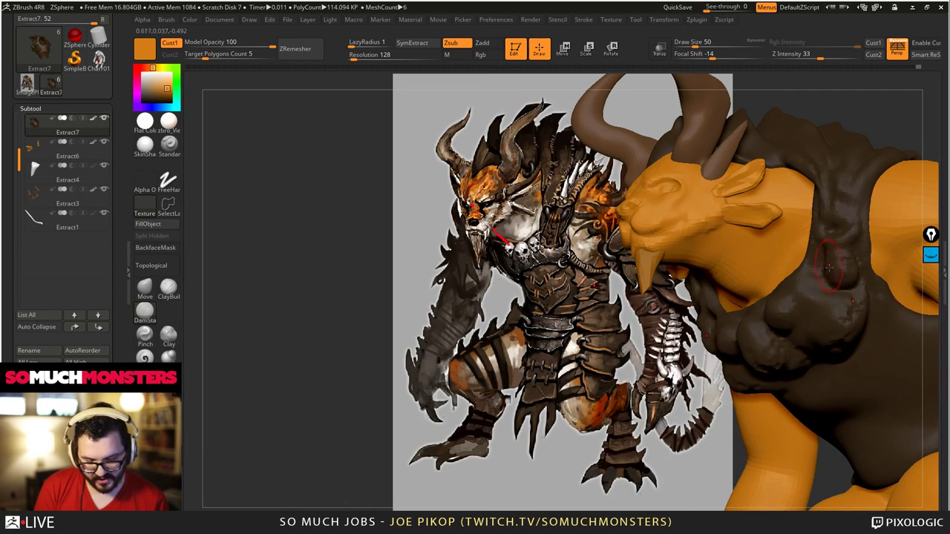
pyautogui.moveTo(833, 289); pyautogui.dragTo(824, 311)
pyautogui.moveTo(838, 311); pyautogui.dragTo(816, 295, button='right')
pyautogui.hotkey('ctrl', 'z')
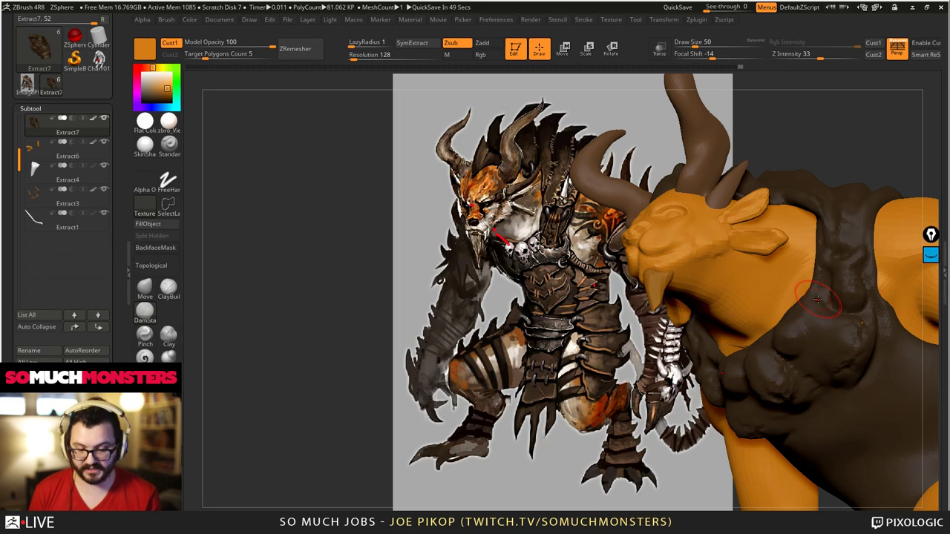
# - Rough out three skulls on the front of the collar with the ClayBuildup brush at size 34, marking their eye sockets
pyautogui.keyDown('ctrl'); pyautogui.moveTo(818, 300); pyautogui.dragTo(774, 373, button='right'); pyautogui.keyUp('ctrl')
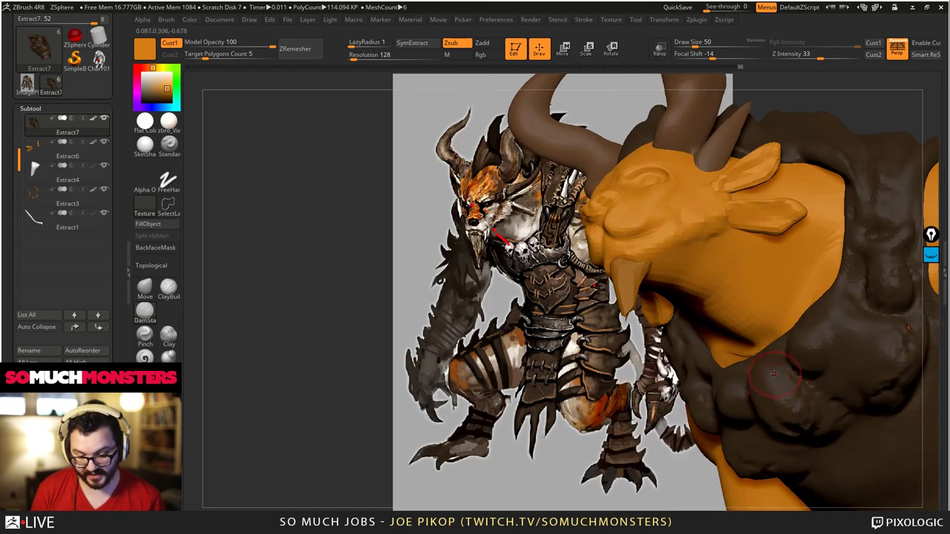
pyautogui.click(175, 293)
pyautogui.moveTo(684, 370)
pyautogui.mouseDown(button='right')
pyautogui.moveTo(631, 312)
pyautogui.moveTo(668, 222)
pyautogui.moveTo(742, 273)
pyautogui.mouseUp(button='right')
pyautogui.press('[')
pyautogui.press('[')
pyautogui.moveTo(732, 272)
pyautogui.mouseDown()
pyautogui.moveTo(727, 262)
pyautogui.moveTo(760, 249)
pyautogui.moveTo(747, 272)
pyautogui.moveTo(754, 286)
pyautogui.moveTo(778, 282)
pyautogui.mouseUp()
pyautogui.moveTo(777, 282)
pyautogui.mouseDown(button='right')
pyautogui.moveTo(713, 342)
pyautogui.moveTo(663, 297)
pyautogui.moveTo(670, 286)
pyautogui.mouseUp(button='right')
pyautogui.press(']')
pyautogui.moveTo(668, 288)
pyautogui.mouseDown()
pyautogui.moveTo(656, 277)
pyautogui.moveTo(663, 291)
pyautogui.mouseUp()
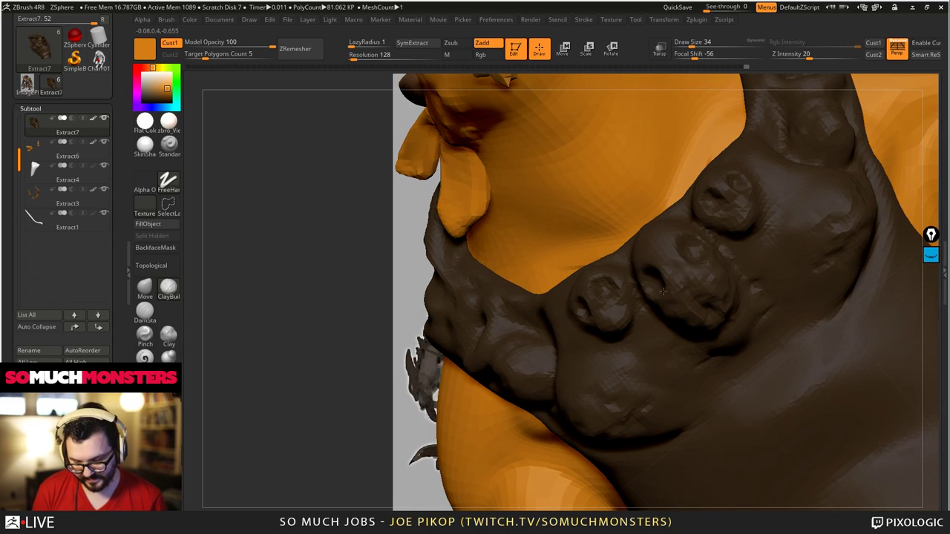
# - Carve the central skull's eye sockets, nose and jaw with the ClayBuildup brush at size 34
pyautogui.moveTo(698, 250)
pyautogui.mouseDown()
pyautogui.moveTo(668, 297)
pyautogui.moveTo(690, 290)
pyautogui.moveTo(682, 321)
pyautogui.moveTo(674, 309)
pyautogui.moveTo(671, 324)
pyautogui.mouseUp()
pyautogui.moveTo(670, 324); pyautogui.dragTo(700, 333, button='right')
pyautogui.moveTo(700, 327)
pyautogui.mouseDown()
pyautogui.moveTo(716, 335)
pyautogui.moveTo(715, 361)
pyautogui.mouseUp()
pyautogui.moveTo(716, 361); pyautogui.dragTo(700, 350, button='right')
pyautogui.moveTo(700, 350)
pyautogui.mouseDown()
pyautogui.moveTo(721, 321)
pyautogui.moveTo(741, 320)
pyautogui.mouseUp()
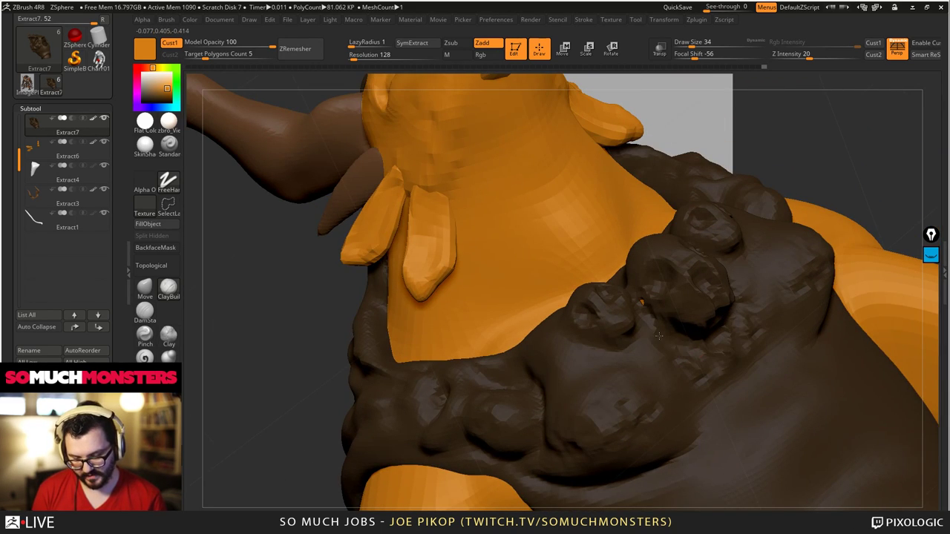
pyautogui.moveTo(698, 362)
pyautogui.mouseDown(button='right')
pyautogui.moveTo(665, 358)
pyautogui.moveTo(639, 282)
pyautogui.mouseUp(button='right')
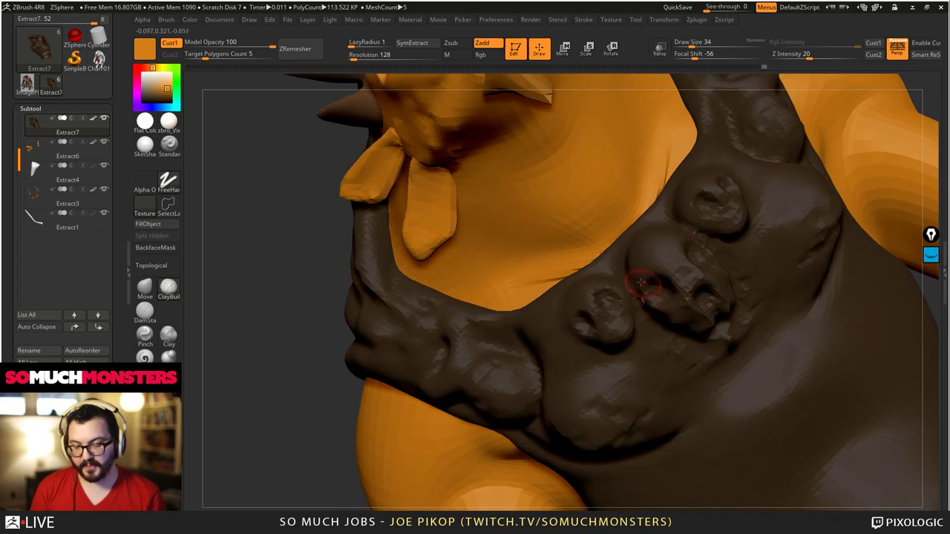
# - Shape the gaps and side surfaces between the central skull and the smaller skulls with the ClayBuildup brush at sizes 42 and 50
pyautogui.moveTo(649, 311); pyautogui.dragTo(619, 279)
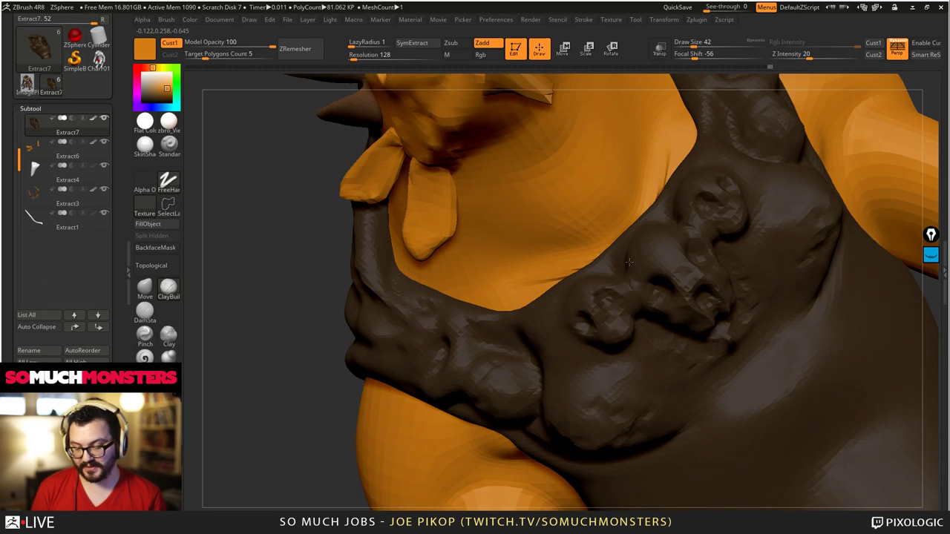
pyautogui.moveTo(629, 261)
pyautogui.mouseDown(button='right')
pyautogui.moveTo(616, 275)
pyautogui.moveTo(587, 243)
pyautogui.mouseUp(button='right')
pyautogui.moveTo(617, 292); pyautogui.dragTo(607, 285)
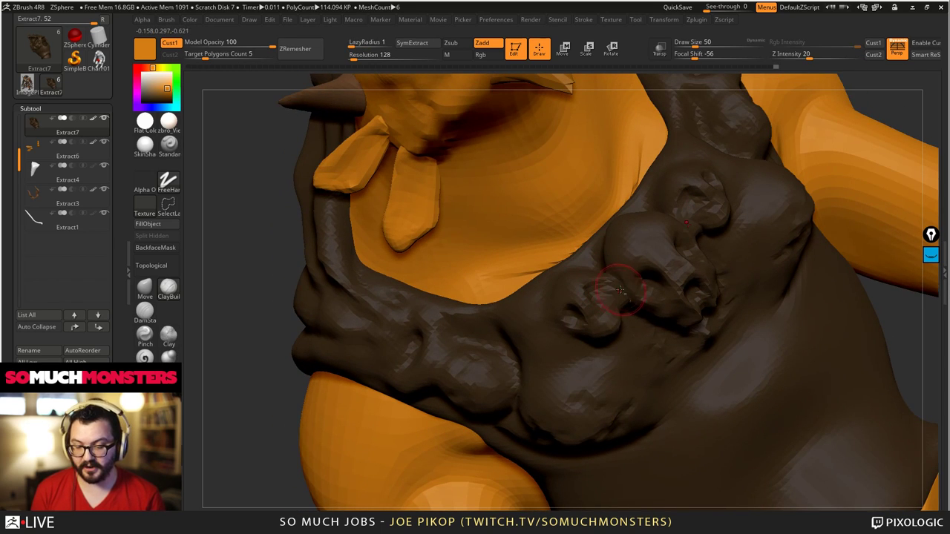
pyautogui.keyDown('alt'); pyautogui.moveTo(621, 327); pyautogui.dragTo(686, 331, button='right'); pyautogui.keyUp('alt')
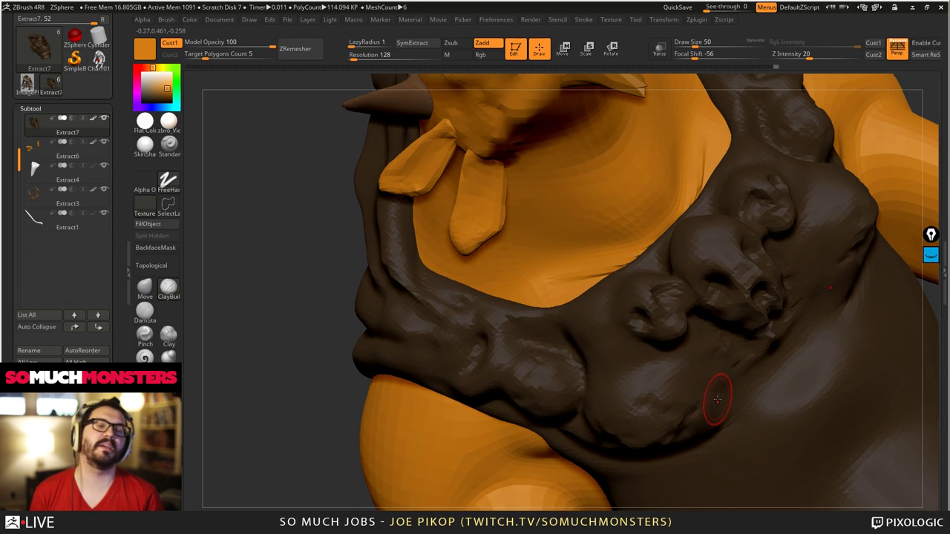
pyautogui.moveTo(631, 297)
pyautogui.mouseDown(button='right')
pyautogui.moveTo(594, 270)
pyautogui.moveTo(597, 290)
pyautogui.moveTo(608, 245)
pyautogui.moveTo(625, 369)
pyautogui.moveTo(590, 355)
pyautogui.moveTo(636, 348)
pyautogui.mouseUp(button='right')
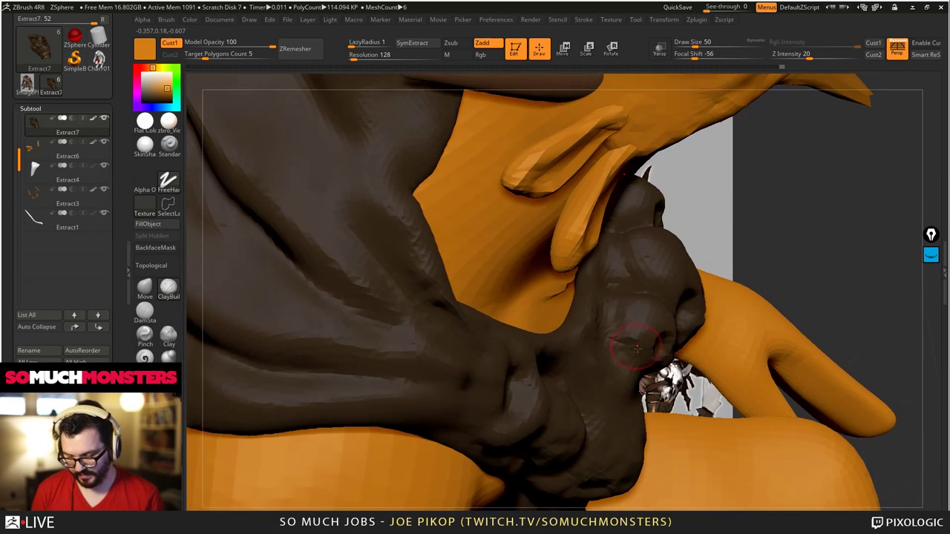
# - Flatten the rounded chest pad beside the skulls into hard planes, reducing the brush size from 138 to 82
pyautogui.click(145, 291)
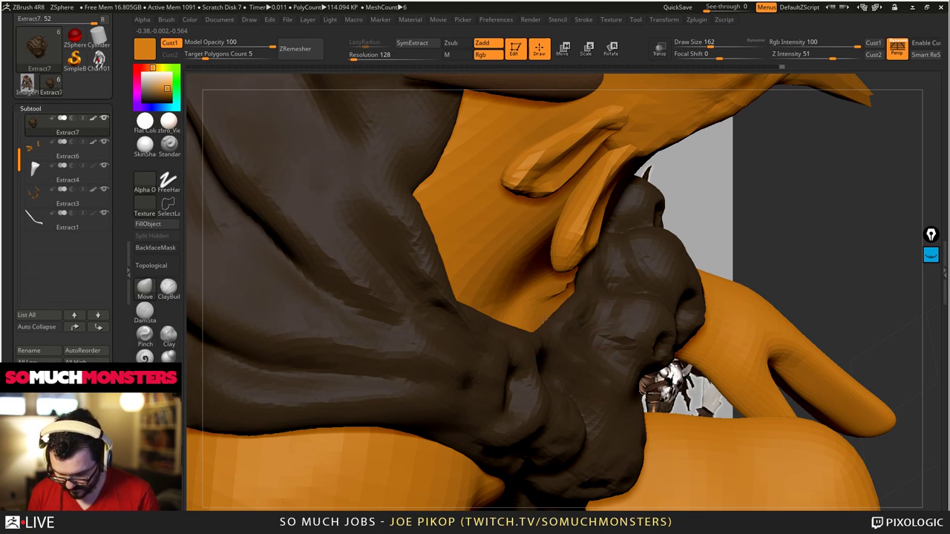
pyautogui.moveTo(568, 318)
pyautogui.mouseDown(button='right')
pyautogui.moveTo(475, 371)
pyautogui.moveTo(528, 363)
pyautogui.moveTo(524, 289)
pyautogui.moveTo(587, 300)
pyautogui.moveTo(578, 349)
pyautogui.mouseUp(button='right')
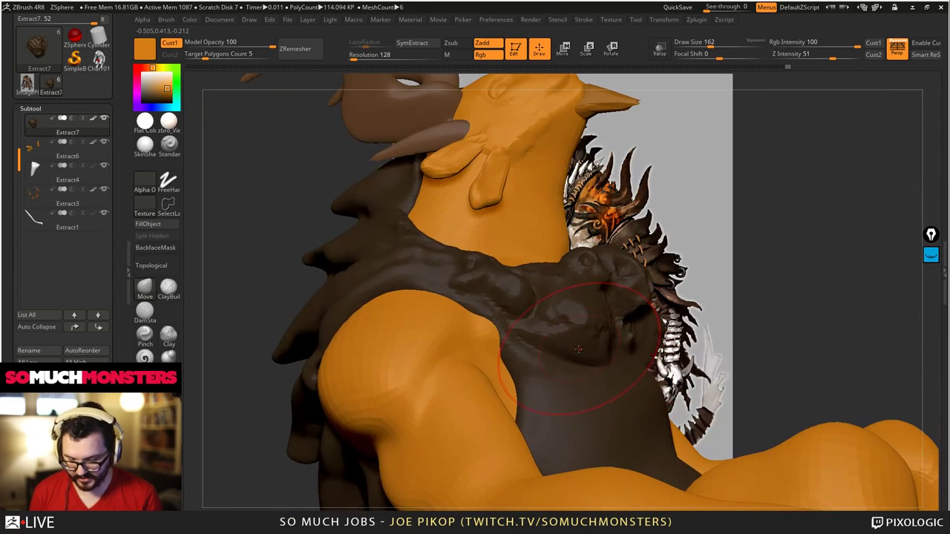
pyautogui.keyDown('ctrl'); pyautogui.moveTo(261, 326); pyautogui.dragTo(215, 311); pyautogui.keyUp('ctrl')
pyautogui.moveTo(593, 343); pyautogui.dragTo(567, 319, button='right')
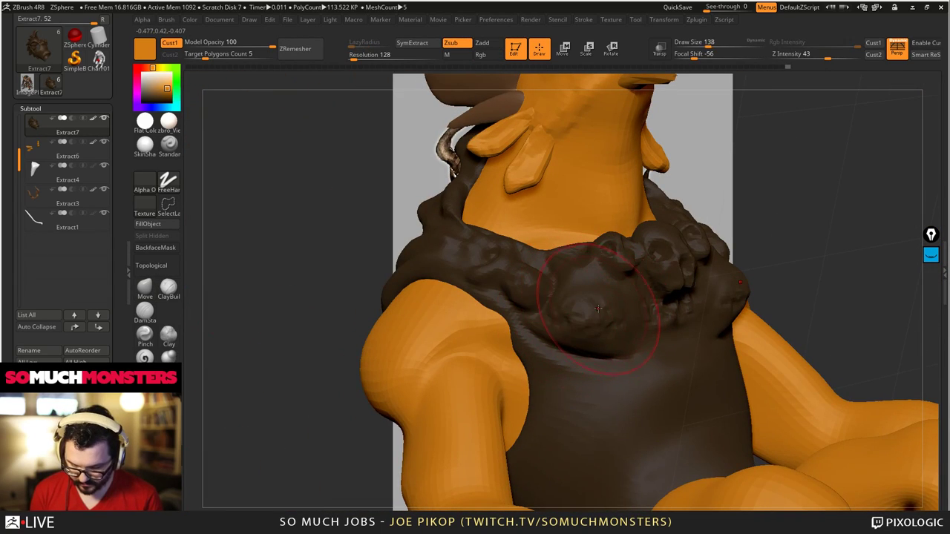
pyautogui.press('[')
pyautogui.press('[')
pyautogui.press(']')
pyautogui.moveTo(592, 313); pyautogui.dragTo(583, 304)
pyautogui.moveTo(583, 305)
pyautogui.mouseDown(button='right')
pyautogui.moveTo(596, 317)
pyautogui.moveTo(585, 332)
pyautogui.moveTo(582, 301)
pyautogui.moveTo(603, 280)
pyautogui.moveTo(664, 320)
pyautogui.mouseUp(button='right')
pyautogui.press('[')
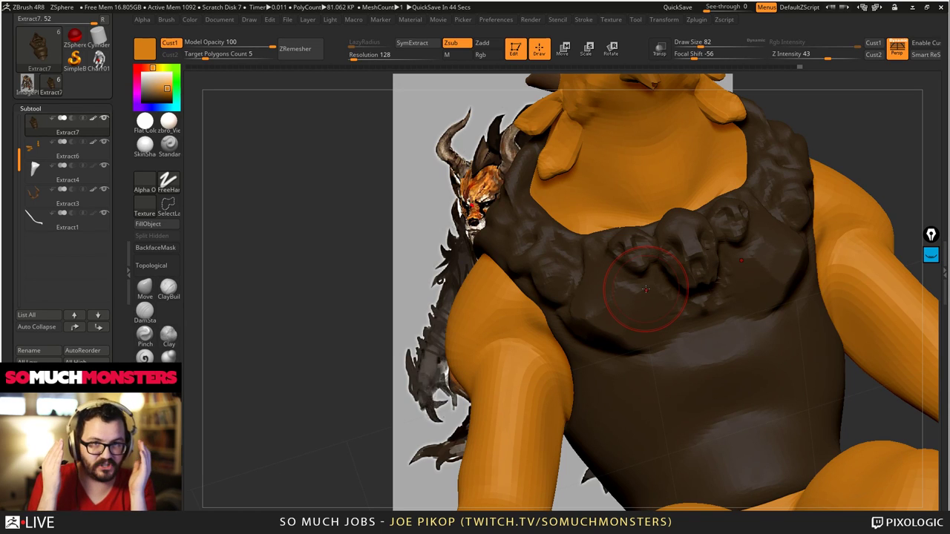
# - Plane the remaining faces and lower edge of the collar pads beside the skulls at brush size 66
pyautogui.moveTo(645, 285)
pyautogui.mouseDown(button='right')
pyautogui.moveTo(754, 282)
pyautogui.moveTo(763, 242)
pyautogui.moveTo(700, 308)
pyautogui.moveTo(720, 265)
pyautogui.moveTo(765, 342)
pyautogui.moveTo(718, 301)
pyautogui.mouseUp(button='right')
pyautogui.moveTo(718, 354); pyautogui.dragTo(729, 336)
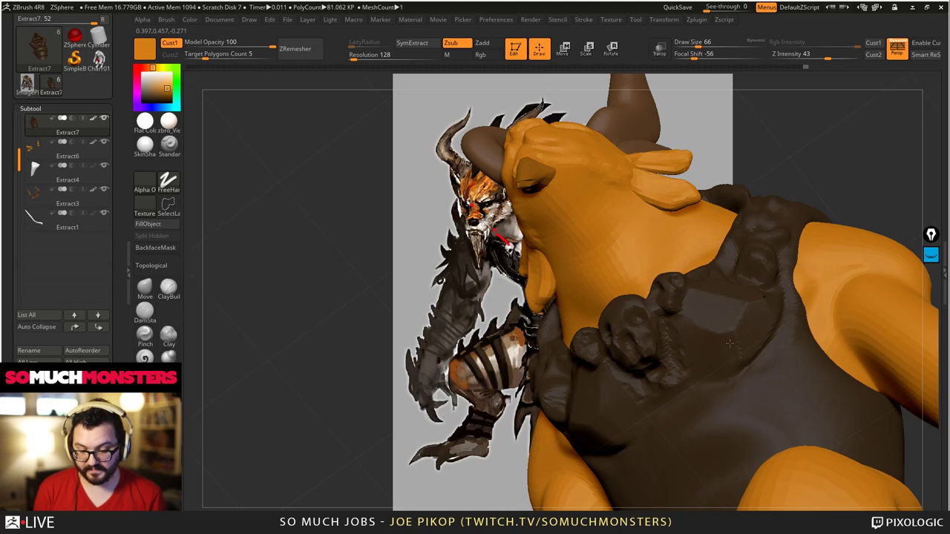
pyautogui.moveTo(724, 330)
pyautogui.mouseDown(button='right')
pyautogui.moveTo(676, 236)
pyautogui.moveTo(690, 375)
pyautogui.mouseUp(button='right')
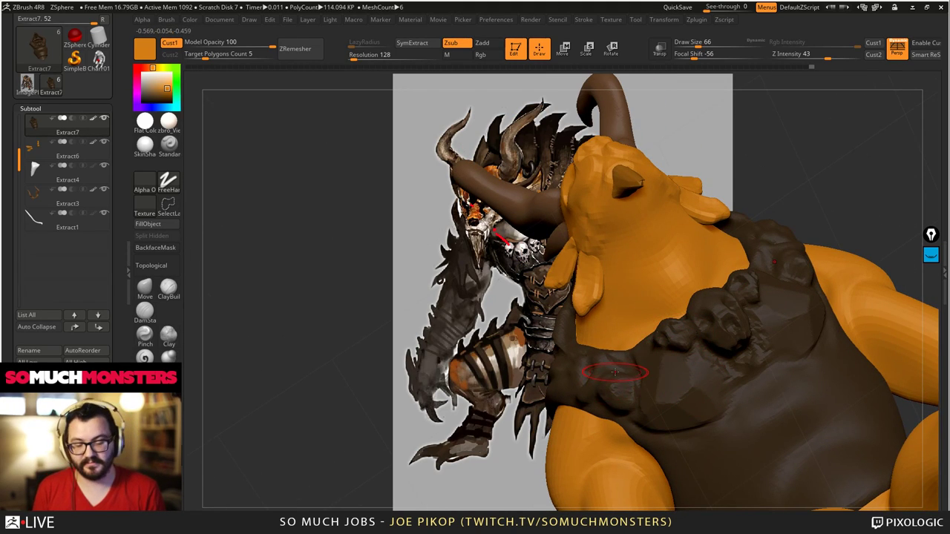
pyautogui.moveTo(625, 382); pyautogui.dragTo(216, 313, button='right')
# - Reshape the central skull's profile with the Move brush, increasing the size from 46 to 78
pyautogui.click(169, 357)
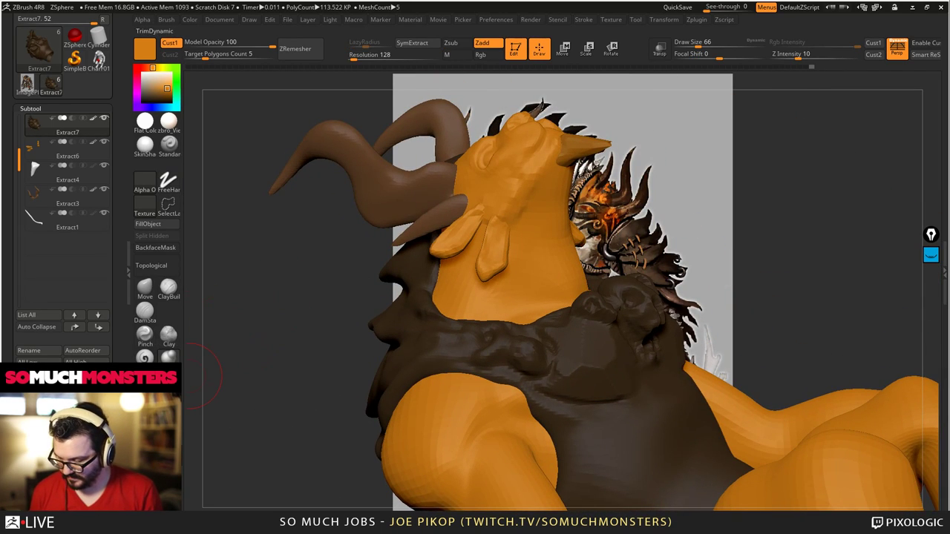
pyautogui.click(144, 288)
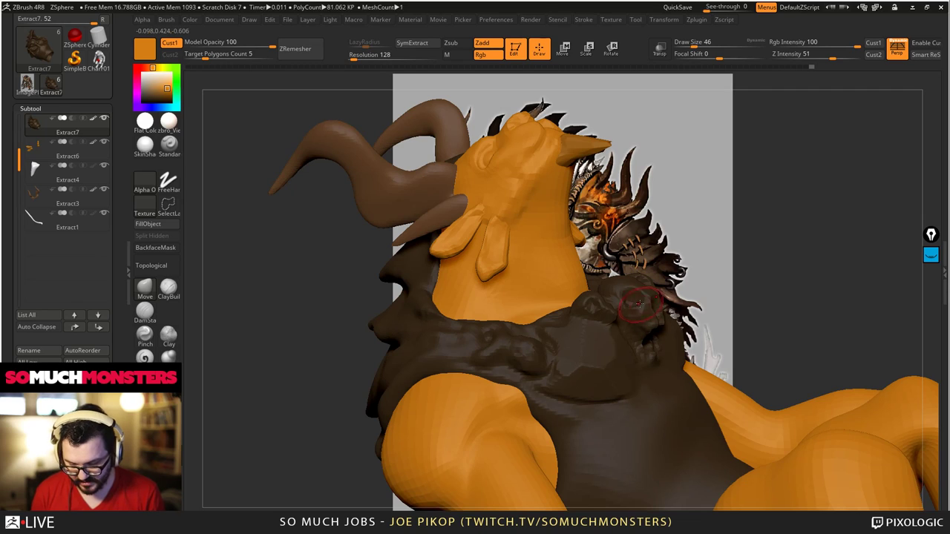
pyautogui.press(']')
pyautogui.moveTo(638, 293); pyautogui.dragTo(634, 286)
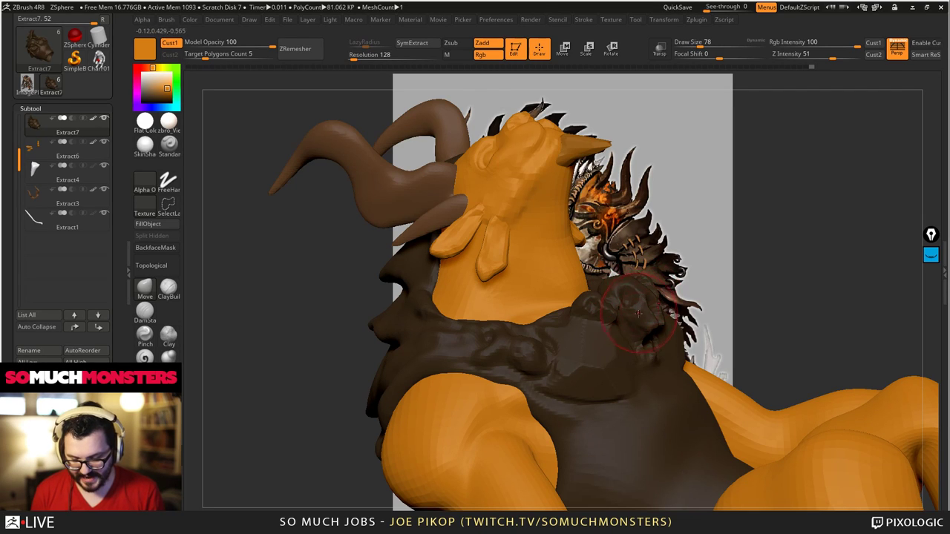
pyautogui.moveTo(639, 313)
pyautogui.mouseDown(button='right')
pyautogui.moveTo(571, 259)
pyautogui.moveTo(648, 318)
pyautogui.mouseUp(button='right')
pyautogui.moveTo(661, 319); pyautogui.dragTo(647, 320)
pyautogui.moveTo(647, 319)
pyautogui.mouseDown(button='right')
pyautogui.moveTo(656, 321)
pyautogui.moveTo(652, 375)
pyautogui.moveTo(623, 349)
pyautogui.moveTo(399, 268)
pyautogui.moveTo(450, 390)
pyautogui.moveTo(530, 338)
pyautogui.moveTo(509, 355)
pyautogui.mouseUp(button='right')
# - Examine the vest's skulls and collar pads against the concept art from a distance and from the front side
pyautogui.click(144, 310)
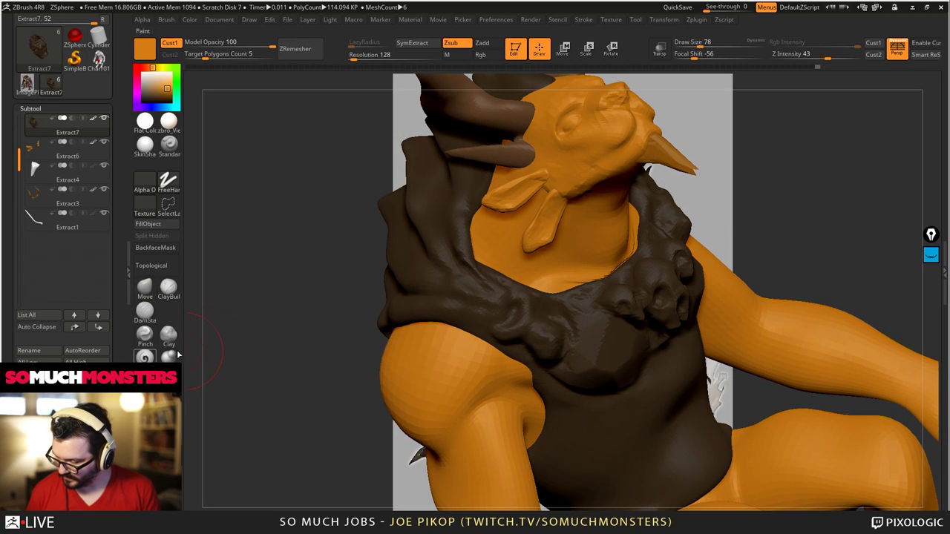
pyautogui.keyDown('ctrl'); pyautogui.moveTo(543, 334); pyautogui.dragTo(476, 306, button='right'); pyautogui.keyUp('ctrl')
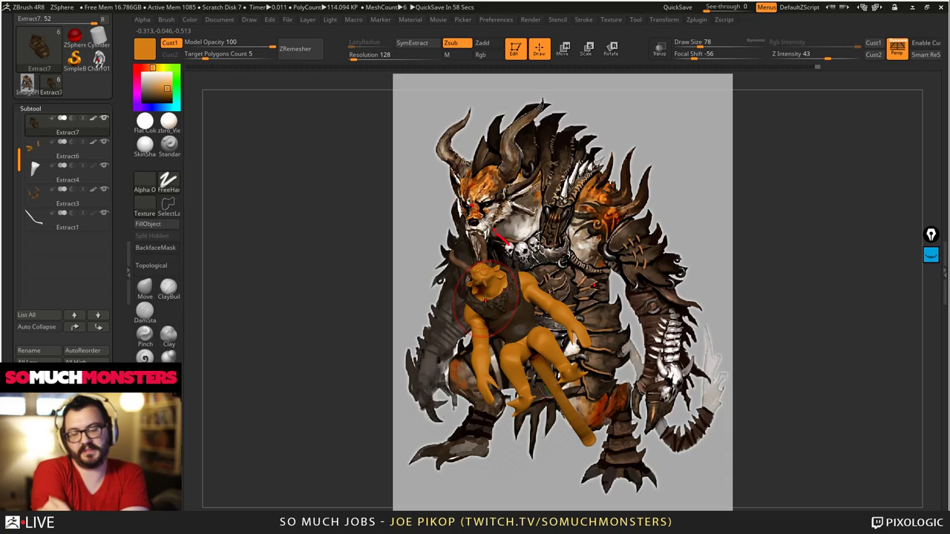
pyautogui.moveTo(485, 299); pyautogui.dragTo(572, 382, button='right')
pyautogui.moveTo(442, 262); pyautogui.dragTo(268, 347, button='right')
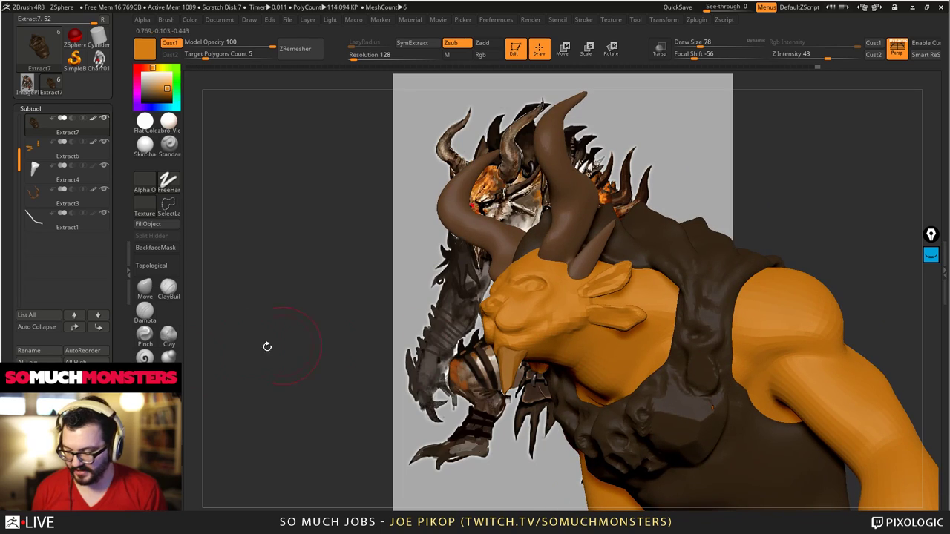
pyautogui.click(137, 322)
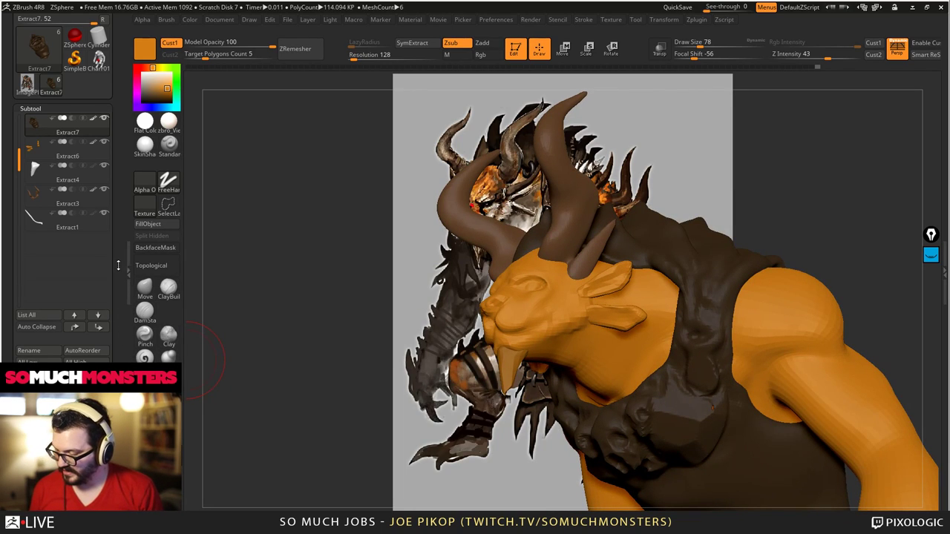
# - Make the dark torso garment the active subtool and smooth the surface of its belly area
pyautogui.moveTo(641, 331); pyautogui.dragTo(646, 367, button='right')
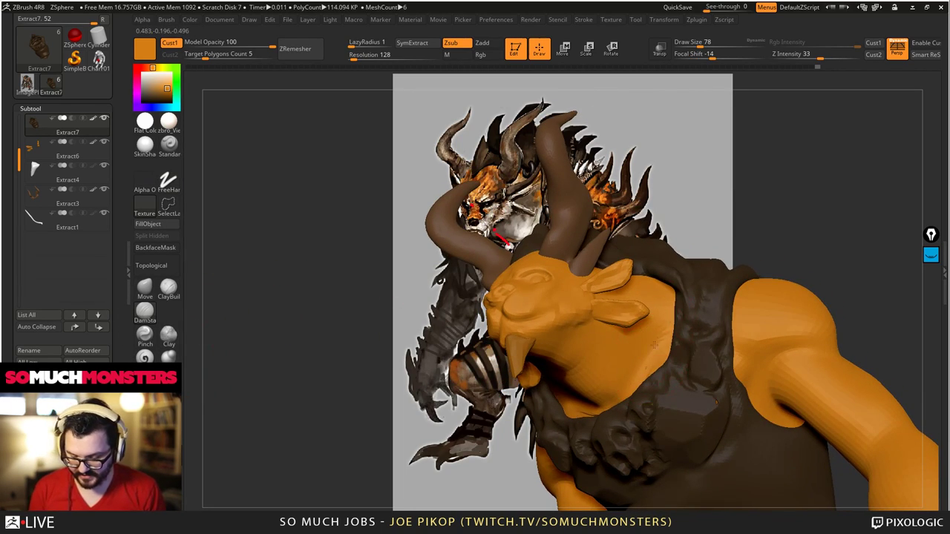
pyautogui.keyDown('alt'); pyautogui.click(649, 350); pyautogui.keyUp('alt')
pyautogui.press('f')
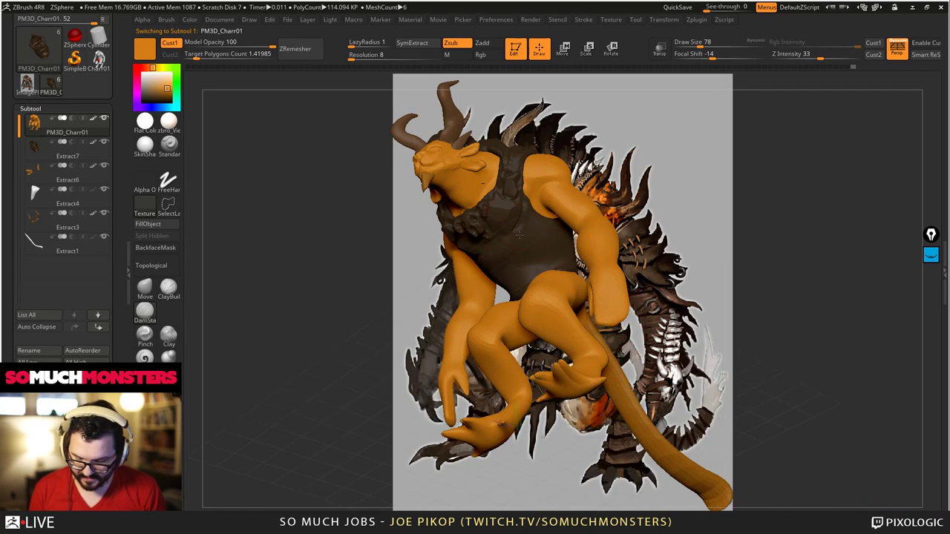
pyautogui.keyDown('ctrl'); pyautogui.moveTo(556, 311); pyautogui.dragTo(583, 349, button='right'); pyautogui.keyUp('ctrl')
pyautogui.keyDown('alt'); pyautogui.click(683, 320); pyautogui.keyUp('alt')
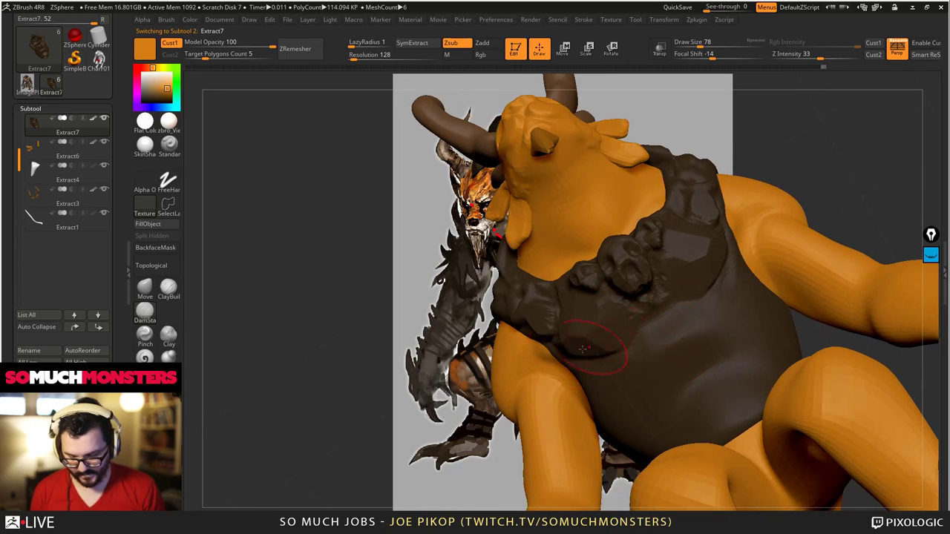
pyautogui.moveTo(697, 341)
pyautogui.keyDown('shift'); pyautogui.mouseDown()
pyautogui.moveTo(671, 349)
pyautogui.moveTo(738, 346)
pyautogui.moveTo(709, 363)
pyautogui.moveTo(706, 394)
pyautogui.mouseUp(); pyautogui.keyUp('shift')
pyautogui.moveTo(686, 327)
pyautogui.mouseDown(button='right')
pyautogui.moveTo(653, 360)
pyautogui.moveTo(679, 327)
pyautogui.moveTo(645, 319)
pyautogui.moveTo(645, 303)
pyautogui.mouseUp(button='right')
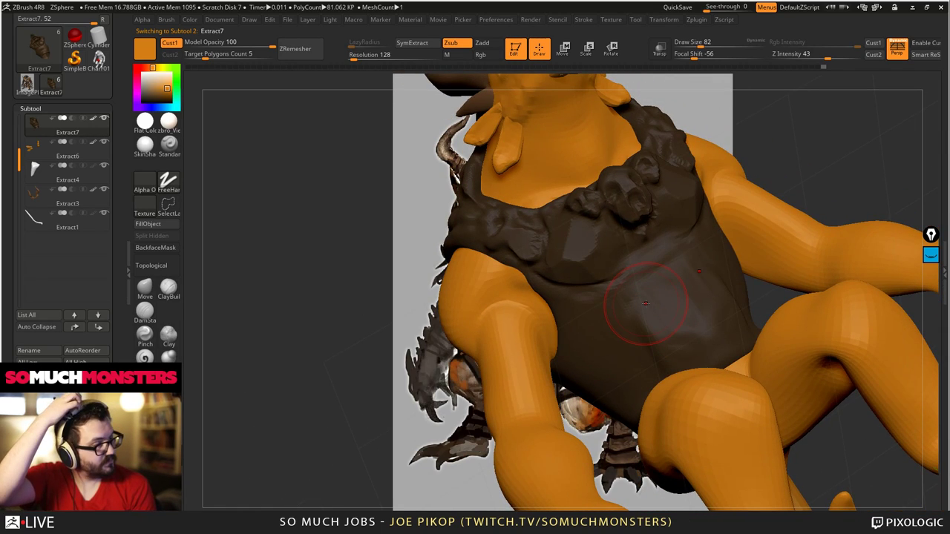
# - Carve a crease diagonally across the garment's lower belly with the DamStandard brush at draw size 82
pyautogui.press('ctrl')
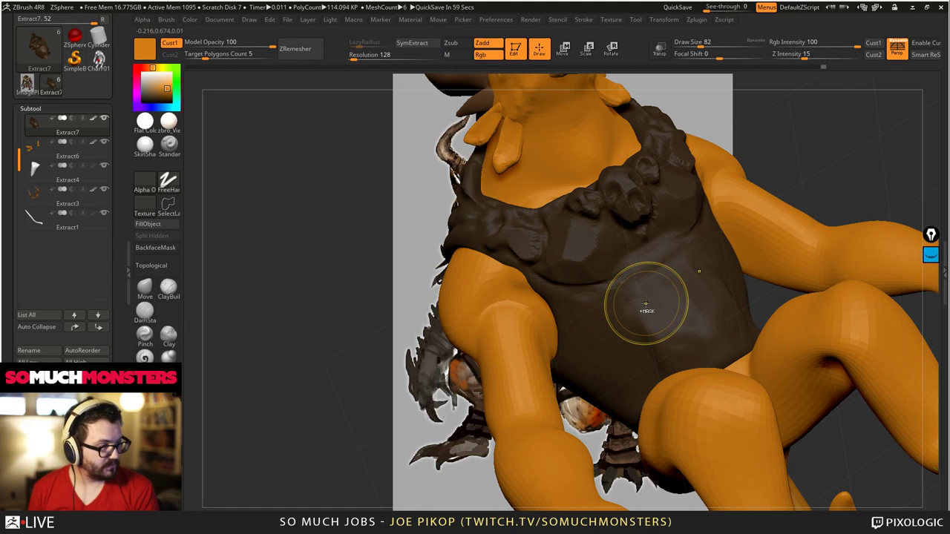
pyautogui.press('ctrl')
pyautogui.moveTo(646, 301); pyautogui.dragTo(682, 332)
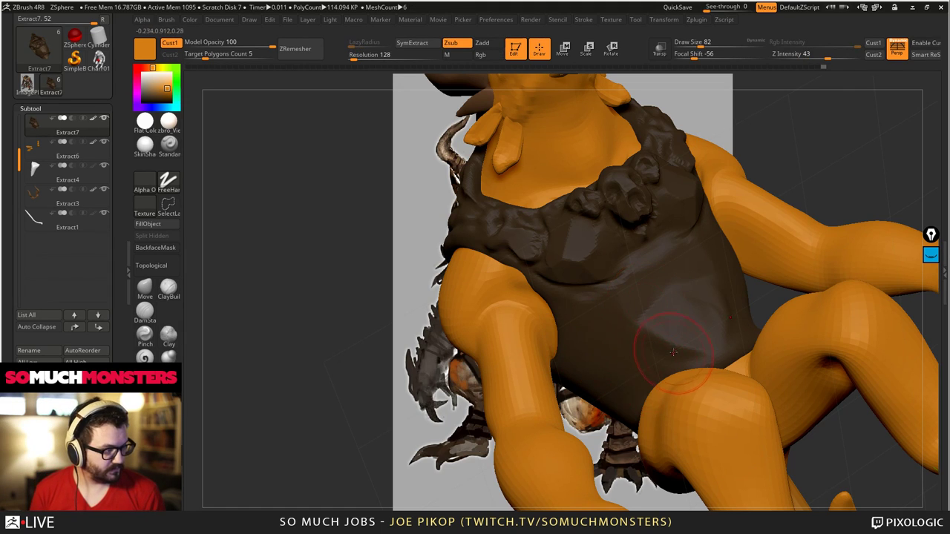
pyautogui.moveTo(672, 352); pyautogui.dragTo(644, 362, button='right')
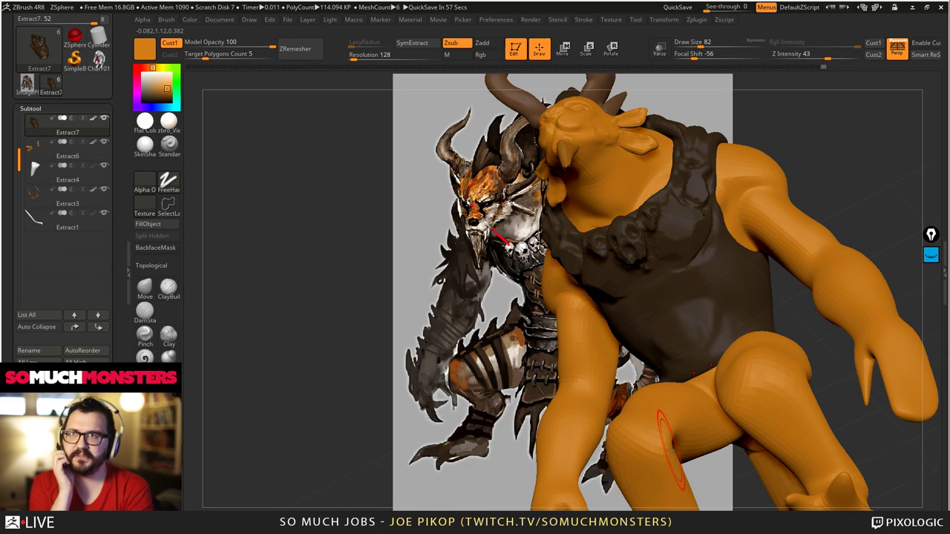
# - Carve fold lines into the spiked cape where it runs over the shoulder, using the DamStandard brush at draw size 70
pyautogui.moveTo(671, 450)
pyautogui.mouseDown(button='right')
pyautogui.moveTo(595, 269)
pyautogui.moveTo(625, 282)
pyautogui.moveTo(615, 259)
pyautogui.moveTo(547, 213)
pyautogui.moveTo(570, 198)
pyautogui.moveTo(580, 258)
pyautogui.moveTo(640, 304)
pyautogui.mouseUp(button='right')
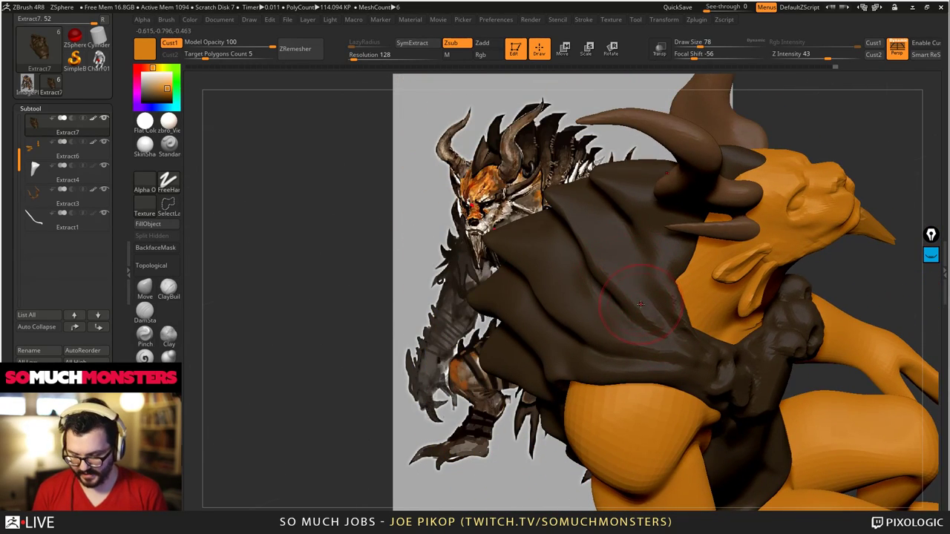
pyautogui.moveTo(583, 208); pyautogui.dragTo(596, 293, button='right')
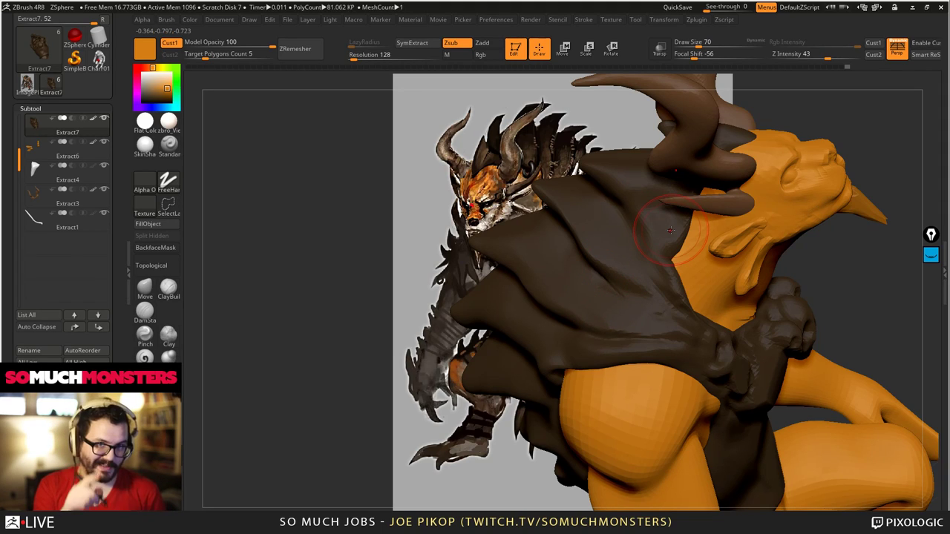
pyautogui.moveTo(670, 230); pyautogui.dragTo(701, 303, button='right')
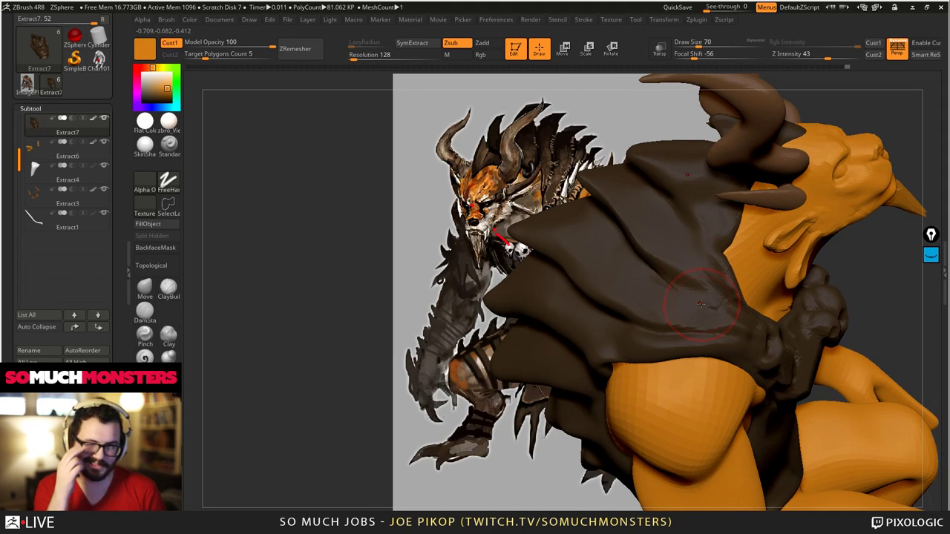
pyautogui.moveTo(598, 310); pyautogui.dragTo(568, 269, button='right')
pyautogui.moveTo(568, 269); pyautogui.dragTo(636, 265)
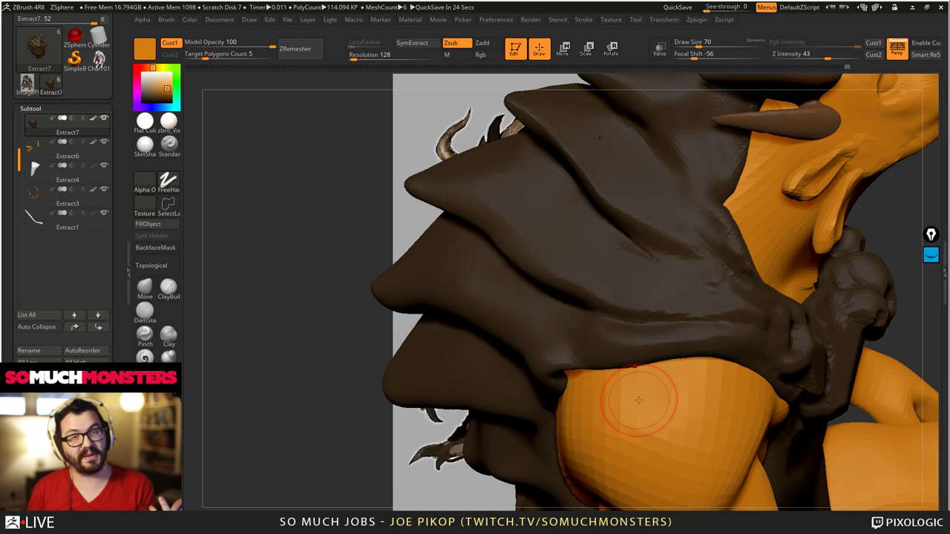
pyautogui.moveTo(639, 400); pyautogui.dragTo(690, 277, button='right')
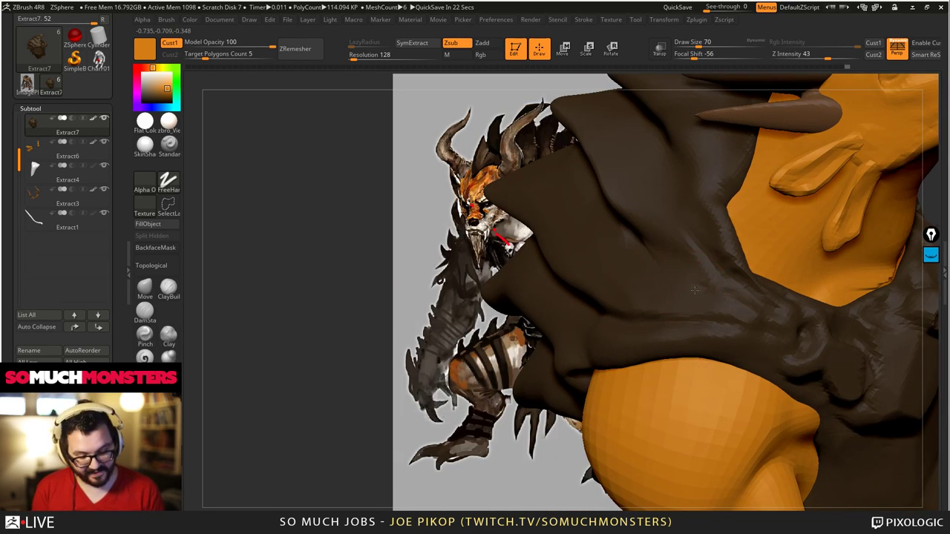
pyautogui.moveTo(722, 321)
pyautogui.mouseDown(button='right')
pyautogui.moveTo(715, 340)
pyautogui.moveTo(628, 312)
pyautogui.mouseUp(button='right')
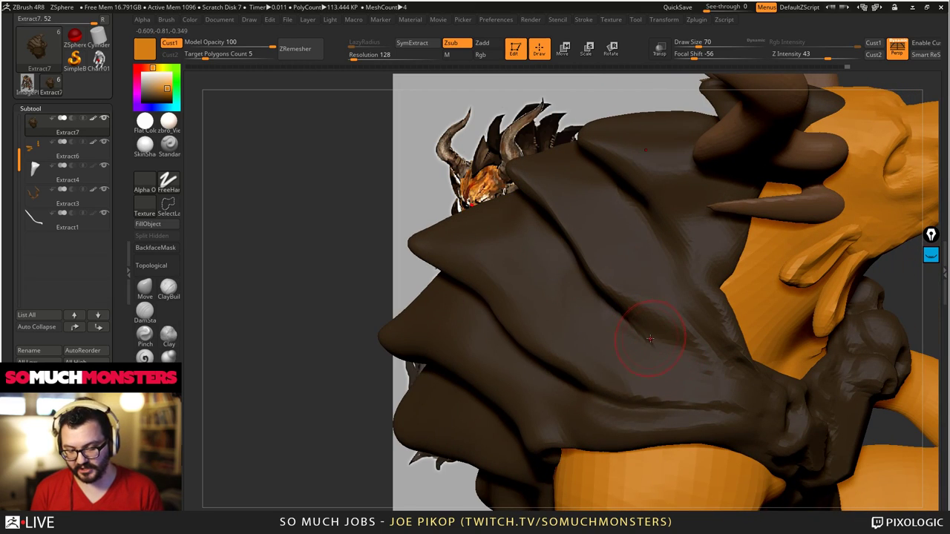
# - Build up ridges along the cape's folds running from the spikes down to the shoulder with ClayBuildup at draw size 46
pyautogui.click(168, 288)
pyautogui.press('[')
pyautogui.moveTo(716, 369); pyautogui.dragTo(620, 302)
pyautogui.moveTo(705, 367); pyautogui.dragTo(597, 270)
pyautogui.moveTo(596, 270)
pyautogui.mouseDown(button='right')
pyautogui.moveTo(602, 261)
pyautogui.moveTo(605, 275)
pyautogui.mouseUp(button='right')
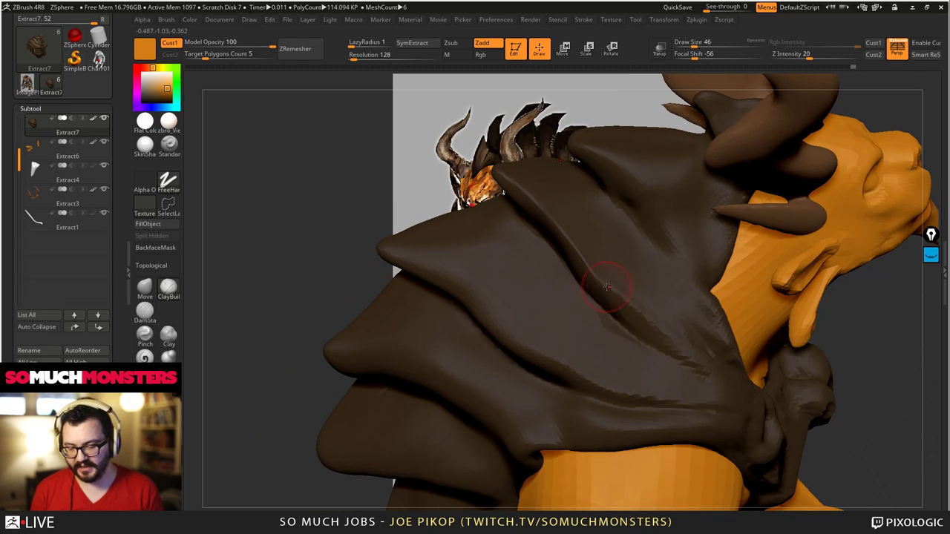
pyautogui.moveTo(646, 307)
pyautogui.mouseDown(button='right')
pyautogui.moveTo(636, 318)
pyautogui.moveTo(617, 284)
pyautogui.moveTo(629, 313)
pyautogui.moveTo(661, 312)
pyautogui.moveTo(665, 325)
pyautogui.mouseUp(button='right')
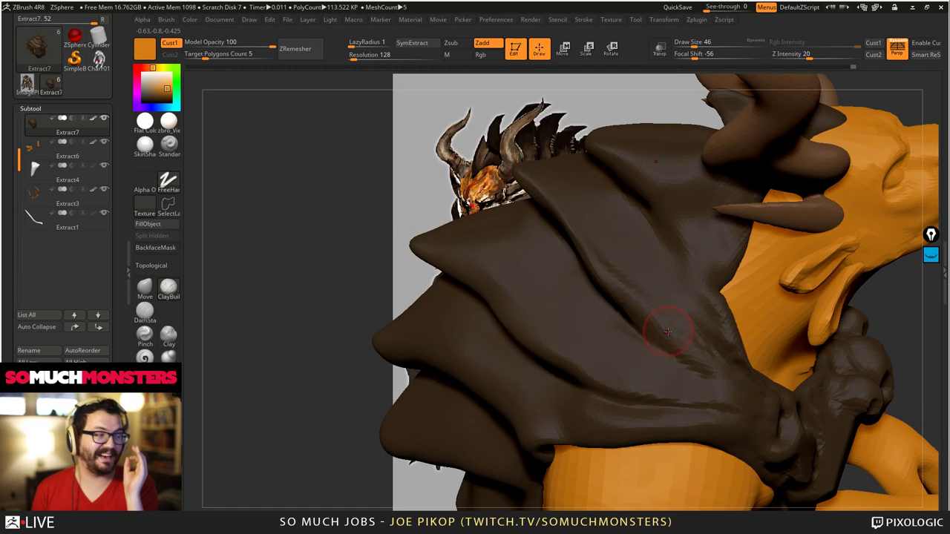
pyautogui.moveTo(668, 338); pyautogui.dragTo(669, 340)
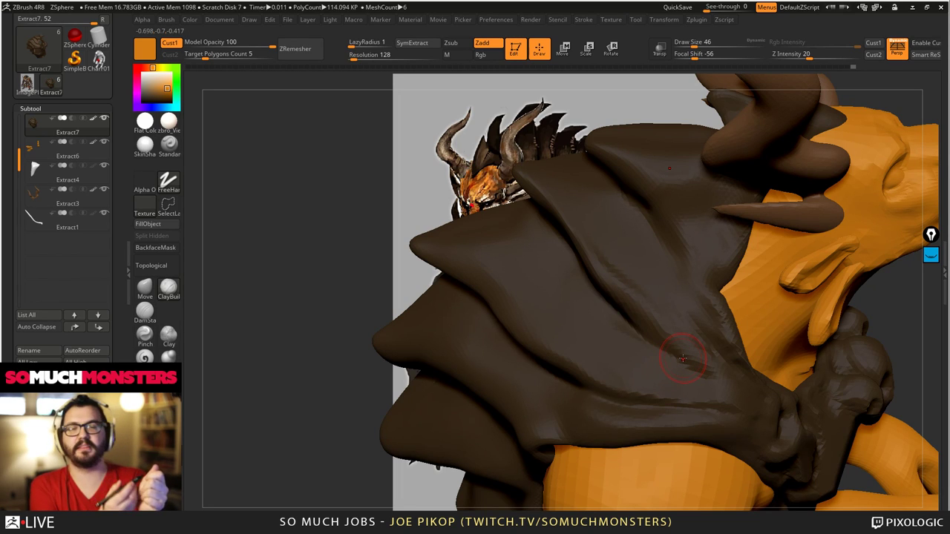
pyautogui.moveTo(657, 282)
pyautogui.mouseDown(button='right')
pyautogui.moveTo(705, 282)
pyautogui.moveTo(658, 277)
pyautogui.mouseUp(button='right')
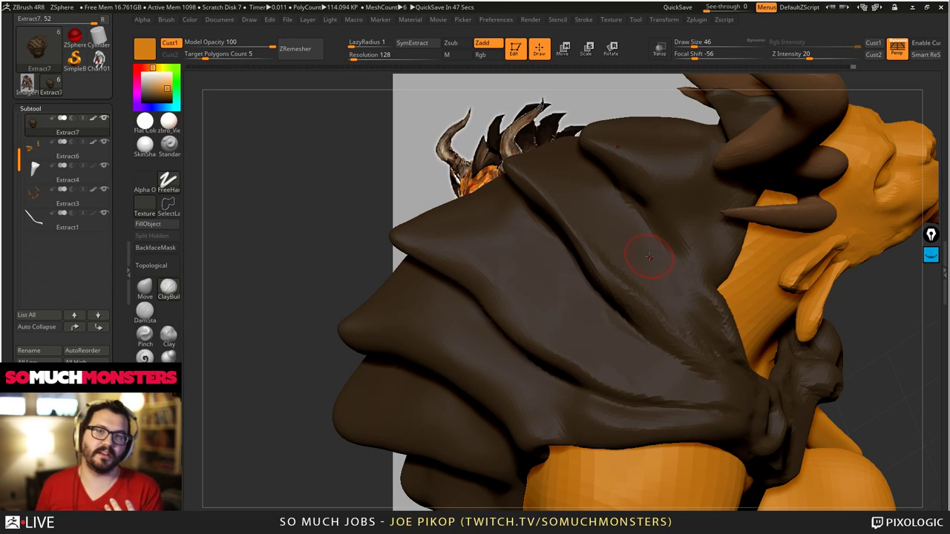
pyautogui.moveTo(670, 265); pyautogui.dragTo(647, 170, button='right')
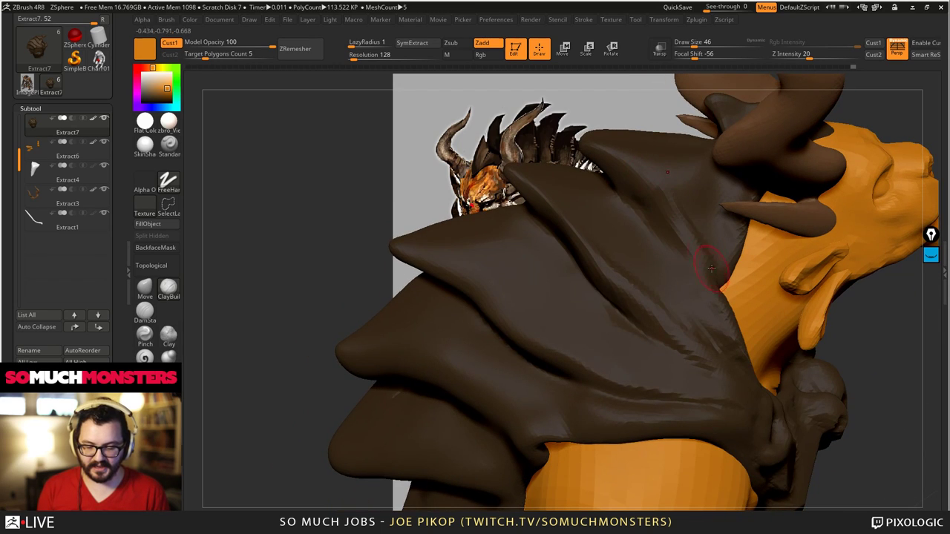
pyautogui.moveTo(711, 269); pyautogui.dragTo(691, 257, button='right')
# - Deepen the grooves between the cape's front spikes behind the horns with the DamStandard brush at draw size 62
pyautogui.press('b')
pyautogui.press('d')
pyautogui.press('s')
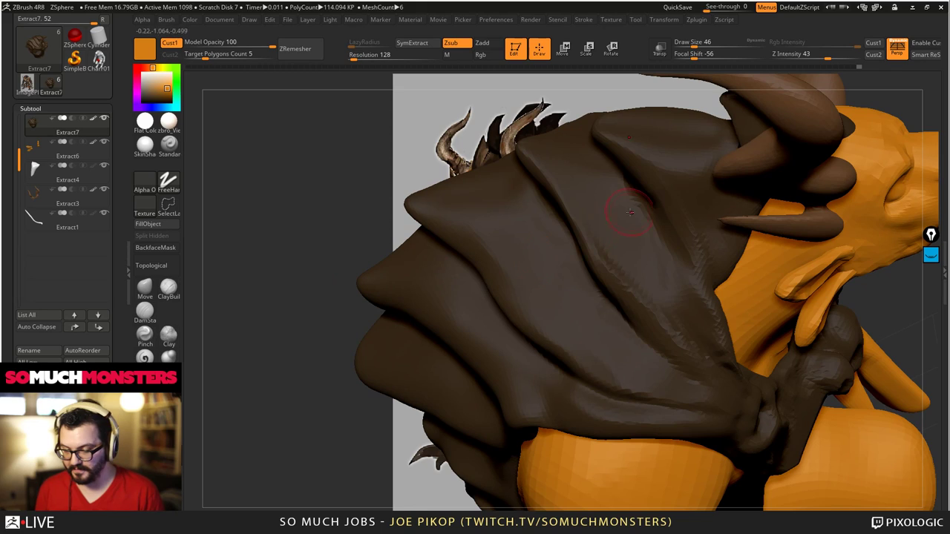
pyautogui.moveTo(646, 148)
pyautogui.mouseDown(button='right')
pyautogui.moveTo(729, 291)
pyautogui.moveTo(747, 294)
pyautogui.mouseUp(button='right')
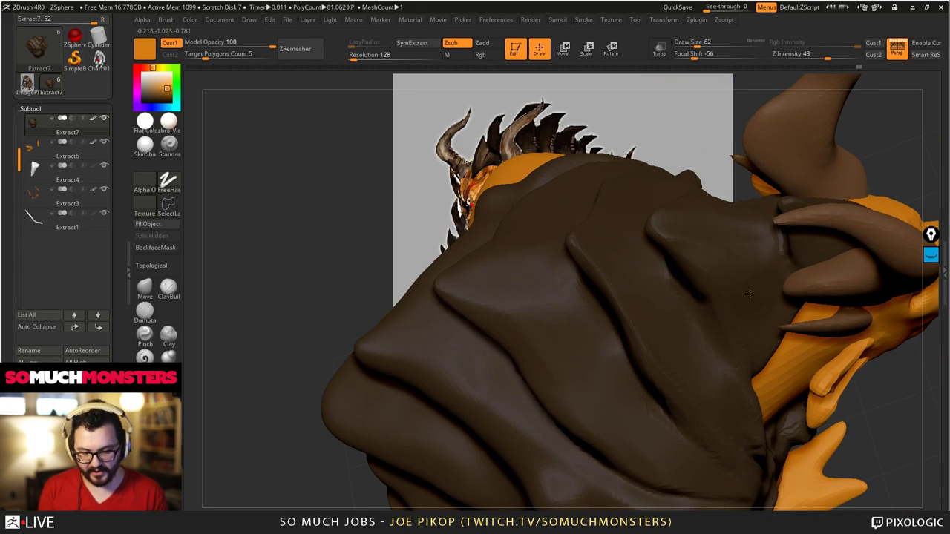
pyautogui.moveTo(722, 264)
pyautogui.mouseDown(button='right')
pyautogui.moveTo(674, 237)
pyautogui.moveTo(703, 242)
pyautogui.moveTo(701, 264)
pyautogui.mouseUp(button='right')
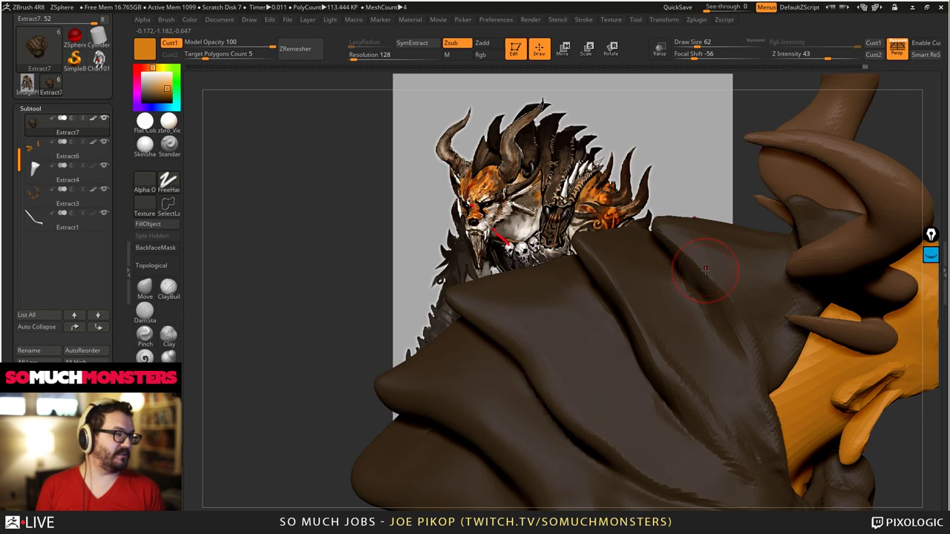
pyautogui.moveTo(708, 277); pyautogui.dragTo(693, 341, button='right')
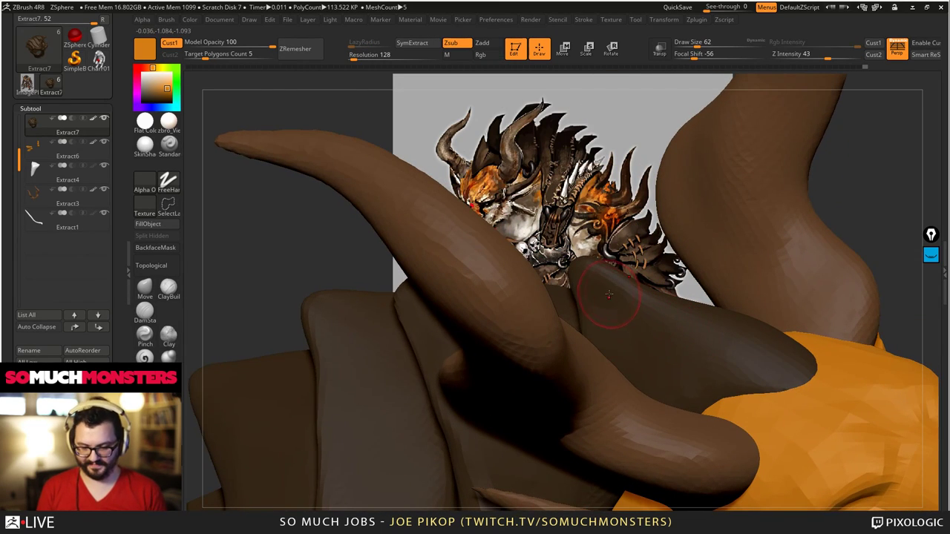
pyautogui.moveTo(628, 307); pyautogui.dragTo(687, 301, button='right')
# - Build up the cape's folds beside the neck with ClayBuildup and smooth them where they gather toward the shoulder
pyautogui.click(169, 289)
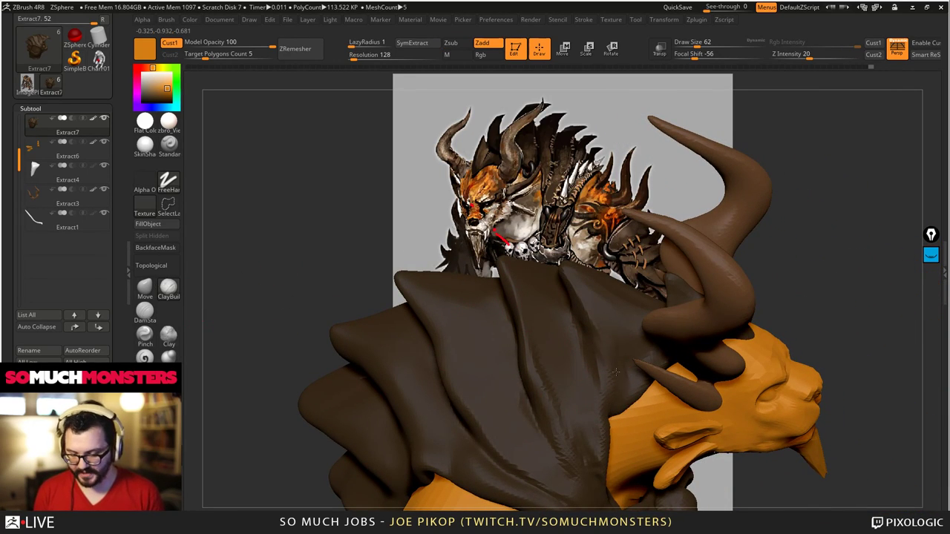
pyautogui.moveTo(610, 372)
pyautogui.mouseDown(button='right')
pyautogui.moveTo(628, 371)
pyautogui.moveTo(618, 339)
pyautogui.moveTo(583, 329)
pyautogui.moveTo(670, 354)
pyautogui.mouseUp(button='right')
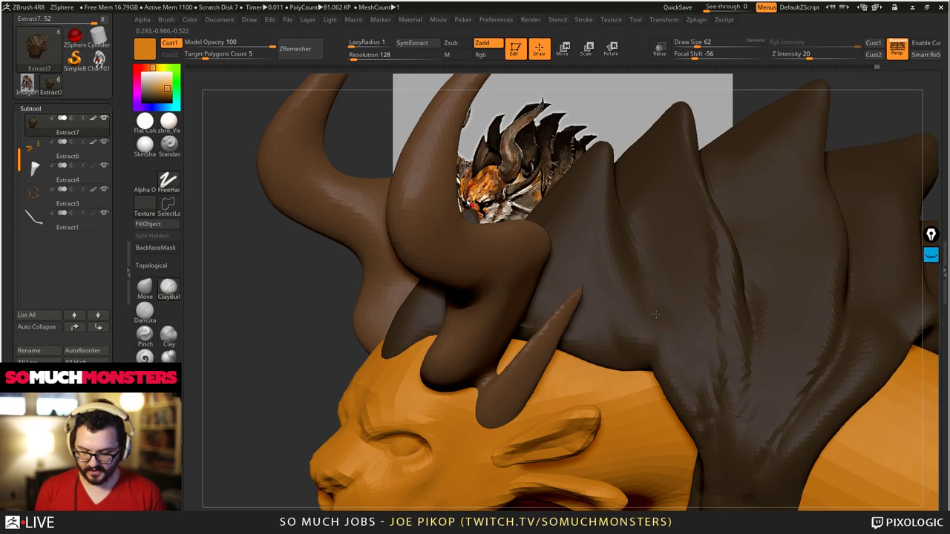
pyautogui.keyDown('shift'); pyautogui.moveTo(695, 418); pyautogui.dragTo(691, 395); pyautogui.keyUp('shift')
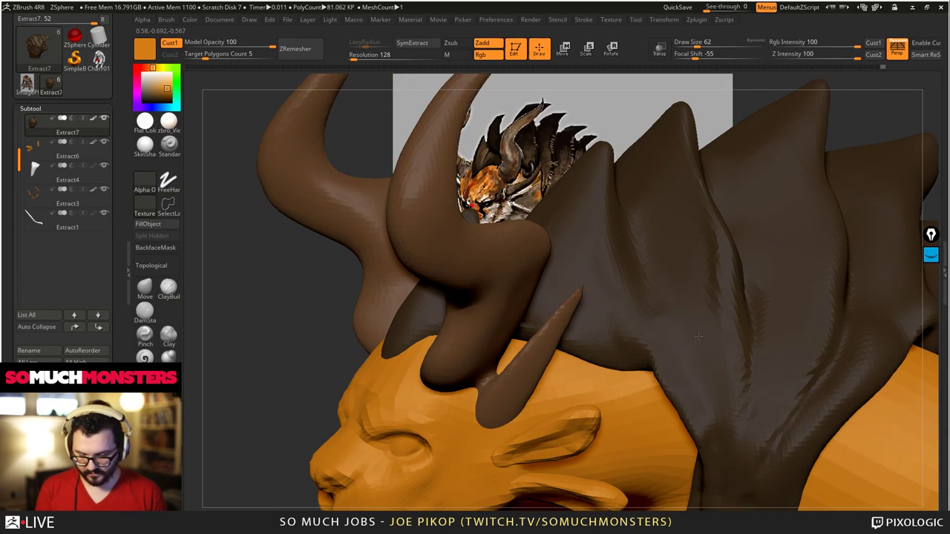
pyautogui.moveTo(672, 210); pyautogui.dragTo(611, 369, button='right')
pyautogui.press('ctrl')
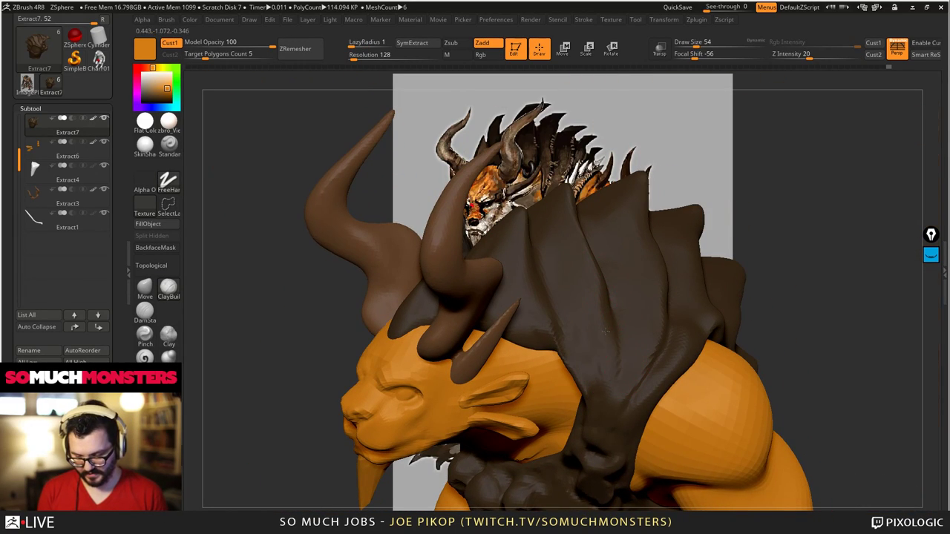
pyautogui.moveTo(606, 331); pyautogui.dragTo(592, 292, button='right')
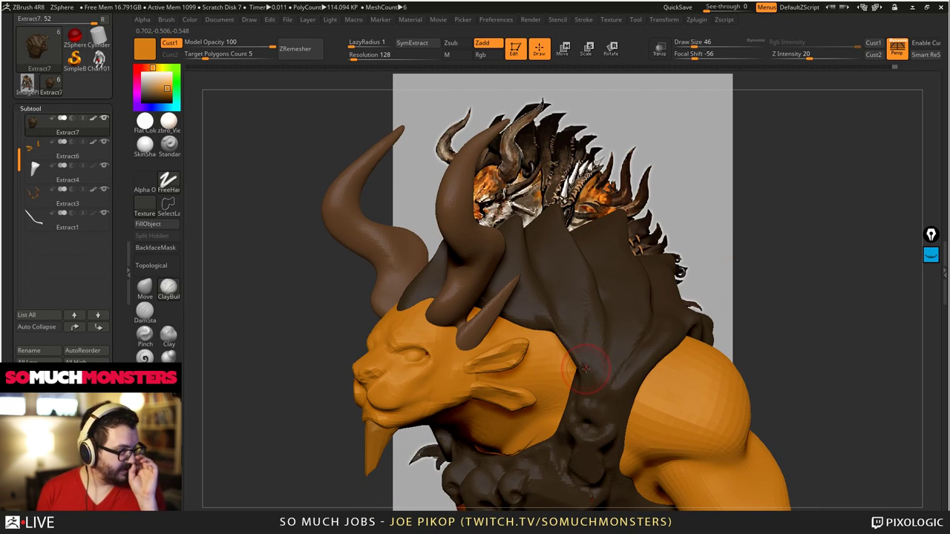
pyautogui.press('[')
pyautogui.moveTo(587, 349)
pyautogui.mouseDown(button='right')
pyautogui.moveTo(609, 284)
pyautogui.moveTo(607, 300)
pyautogui.mouseUp(button='right')
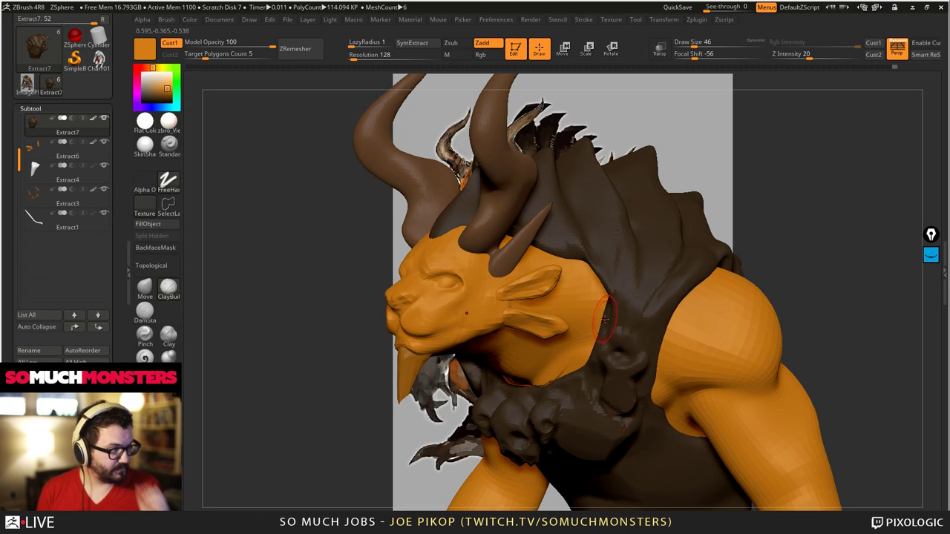
# - Add clay to the cape just above the shoulder with ClayBuildup and smooth its edge along the arm opening
pyautogui.moveTo(608, 325)
pyautogui.mouseDown(button='right')
pyautogui.moveTo(607, 285)
pyautogui.moveTo(630, 217)
pyautogui.moveTo(687, 260)
pyautogui.mouseUp(button='right')
pyautogui.moveTo(735, 232)
pyautogui.keyDown('ctrl'); pyautogui.mouseDown(button='right')
pyautogui.moveTo(647, 195)
pyautogui.moveTo(631, 228)
pyautogui.moveTo(637, 260)
pyautogui.moveTo(676, 297)
pyautogui.mouseUp(button='right'); pyautogui.keyUp('ctrl')
pyautogui.moveTo(679, 331); pyautogui.dragTo(677, 265, button='right')
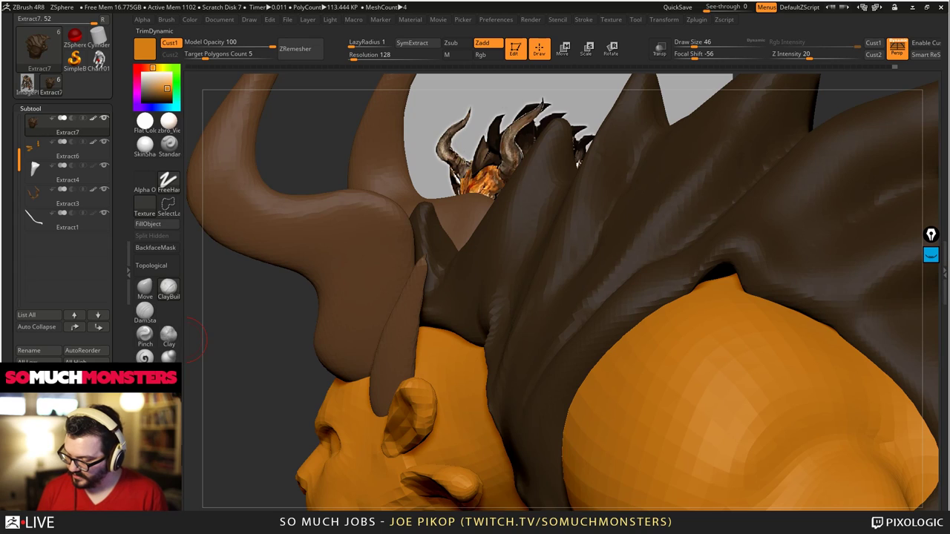
pyautogui.click(169, 288)
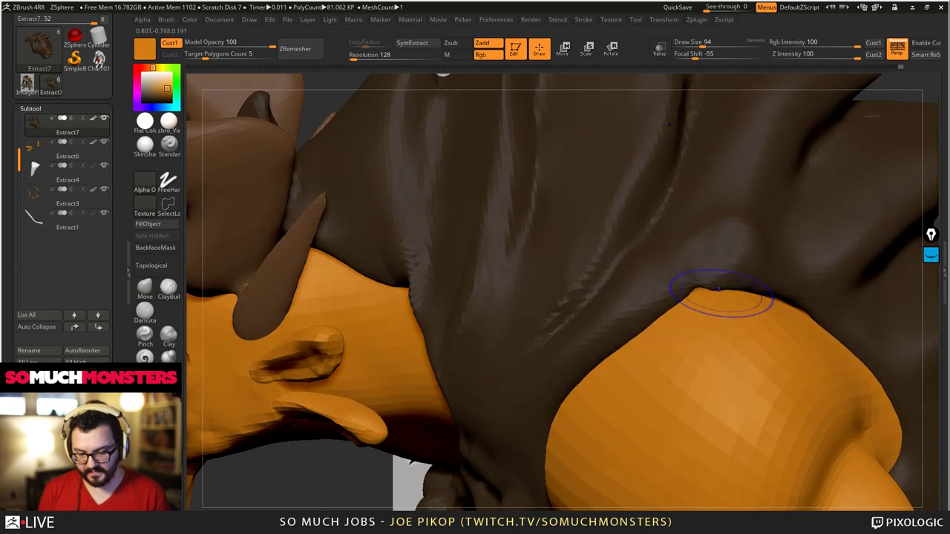
pyautogui.moveTo(719, 289)
pyautogui.keyDown('shift'); pyautogui.mouseDown()
pyautogui.moveTo(741, 291)
pyautogui.moveTo(743, 266)
pyautogui.mouseUp(); pyautogui.keyUp('shift')
# - Adjust the cape's edge over the top of the shoulder with the Move brush, reducing the draw size to 66
pyautogui.press(']')
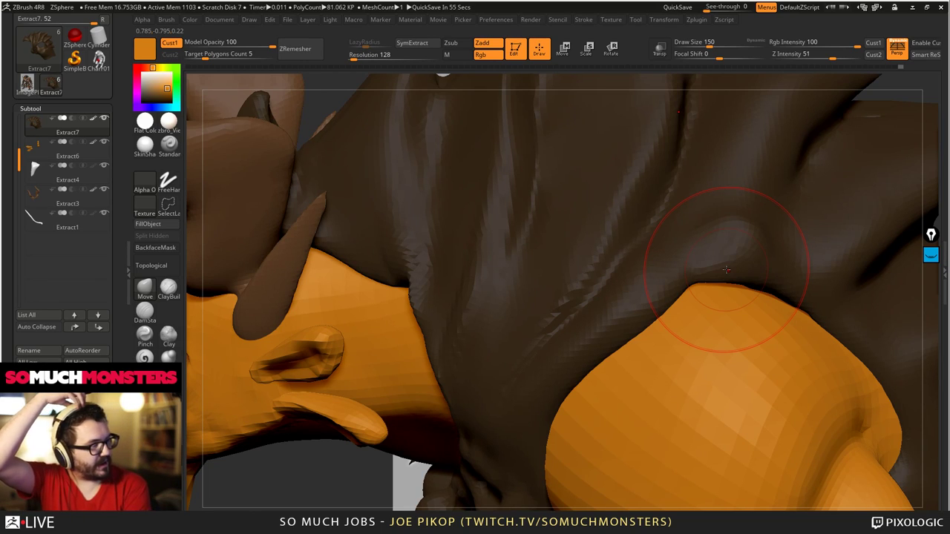
pyautogui.moveTo(726, 281)
pyautogui.mouseDown(button='right')
pyautogui.moveTo(720, 344)
pyautogui.moveTo(705, 222)
pyautogui.moveTo(686, 260)
pyautogui.moveTo(612, 265)
pyautogui.moveTo(564, 371)
pyautogui.moveTo(498, 437)
pyautogui.moveTo(549, 415)
pyautogui.mouseUp(button='right')
pyautogui.press('[')
pyautogui.press('[')
pyautogui.press('[')
pyautogui.press('[')
pyautogui.press('[')
pyautogui.press('[')
pyautogui.press('[')
pyautogui.press('[')
pyautogui.moveTo(672, 256); pyautogui.dragTo(674, 271)
pyautogui.moveTo(674, 271)
pyautogui.mouseDown(button='right')
pyautogui.moveTo(647, 228)
pyautogui.moveTo(711, 249)
pyautogui.moveTo(704, 221)
pyautogui.mouseUp(button='right')
pyautogui.moveTo(714, 257); pyautogui.dragTo(721, 225, button='right')
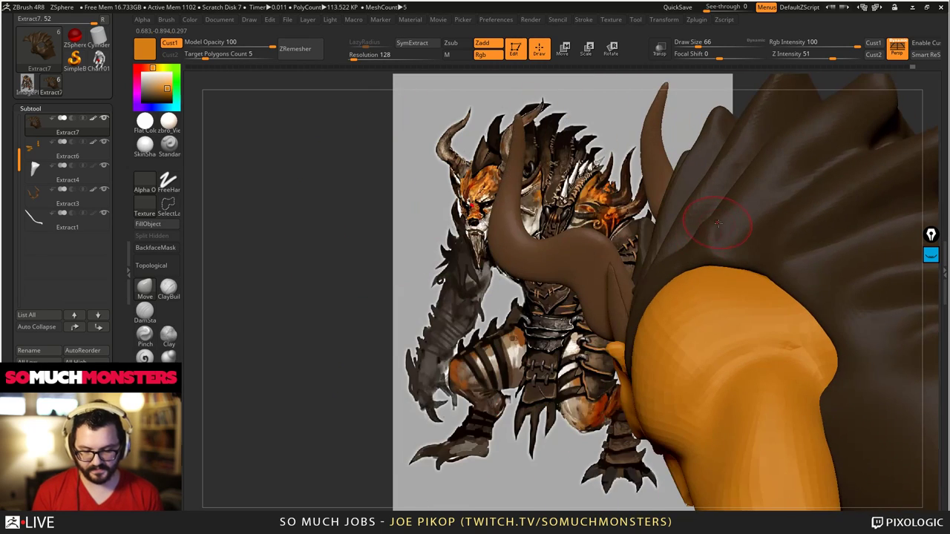
# - Build up the cape's fold running along the shoulder opening with ClayBuildup at draw size 62
pyautogui.click(169, 289)
pyautogui.moveTo(547, 301)
pyautogui.mouseDown(button='right')
pyautogui.moveTo(675, 272)
pyautogui.moveTo(628, 254)
pyautogui.moveTo(590, 214)
pyautogui.moveTo(572, 221)
pyautogui.moveTo(606, 213)
pyautogui.moveTo(605, 199)
pyautogui.mouseUp(button='right')
pyautogui.moveTo(631, 239); pyautogui.dragTo(711, 229, button='right')
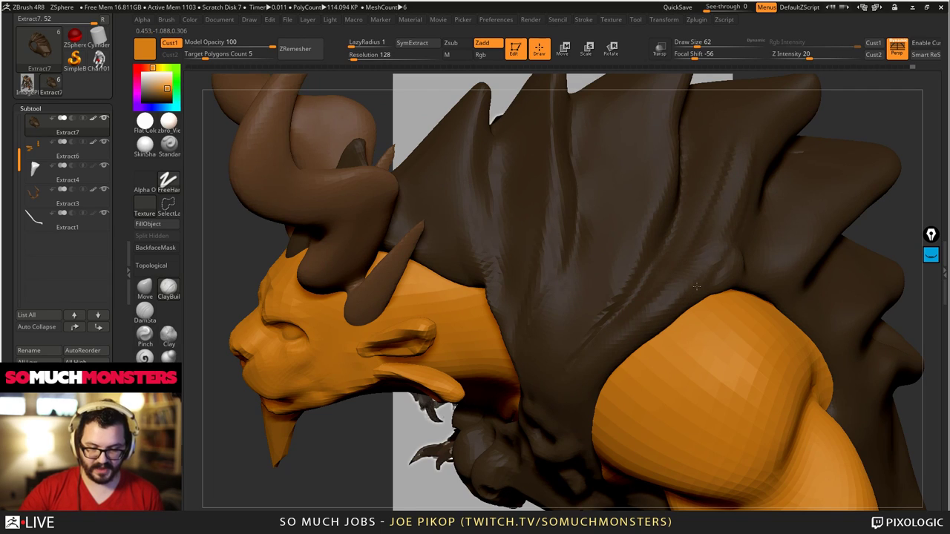
pyautogui.moveTo(677, 319)
pyautogui.mouseDown()
pyautogui.moveTo(725, 267)
pyautogui.moveTo(714, 291)
pyautogui.mouseUp()
# - Pull the cape's front spikes along the neck and upper back higher with the Move brush, raising the draw size to 102
pyautogui.moveTo(714, 252)
pyautogui.keyDown('ctrl'); pyautogui.mouseDown(button='right')
pyautogui.moveTo(557, 245)
pyautogui.moveTo(597, 268)
pyautogui.moveTo(553, 248)
pyautogui.moveTo(594, 267)
pyautogui.moveTo(562, 272)
pyautogui.mouseUp(button='right'); pyautogui.keyUp('ctrl')
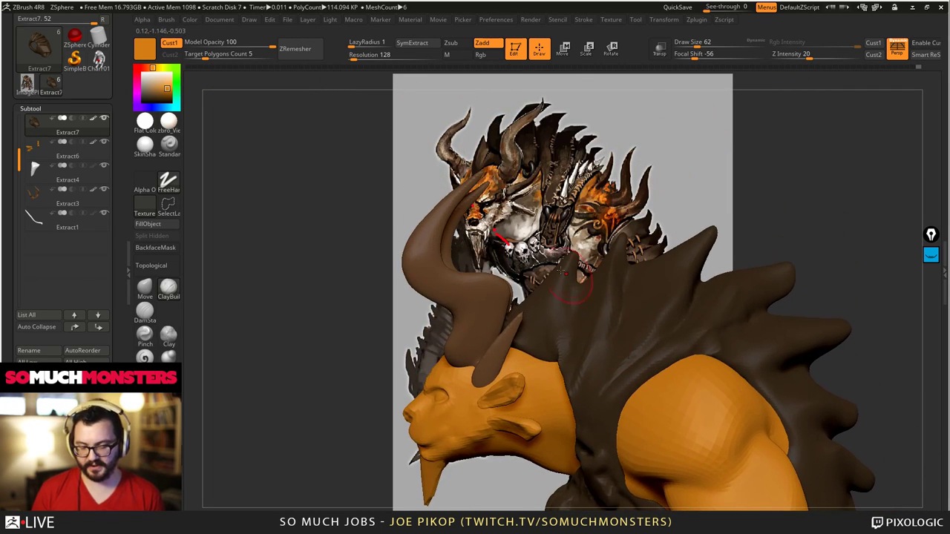
pyautogui.click(145, 288)
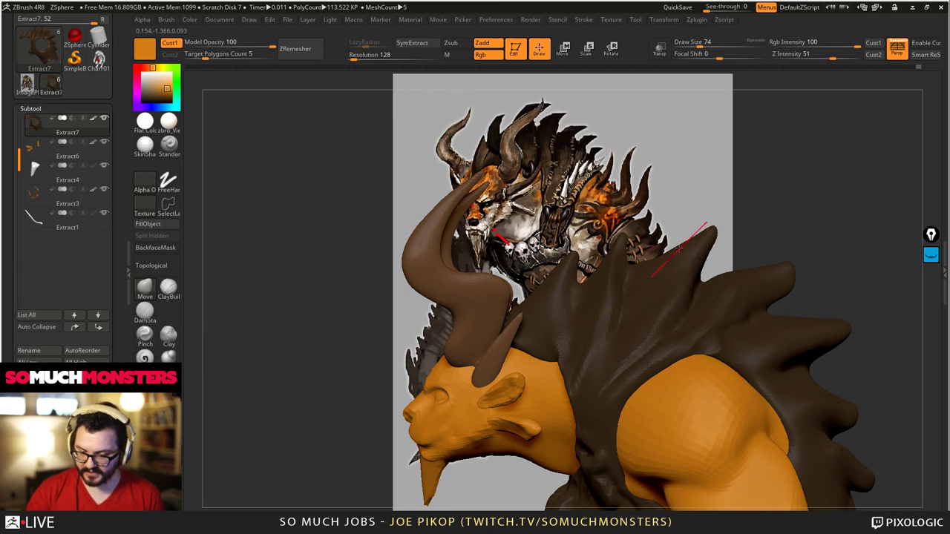
pyautogui.moveTo(679, 250); pyautogui.dragTo(694, 239)
pyautogui.press(']')
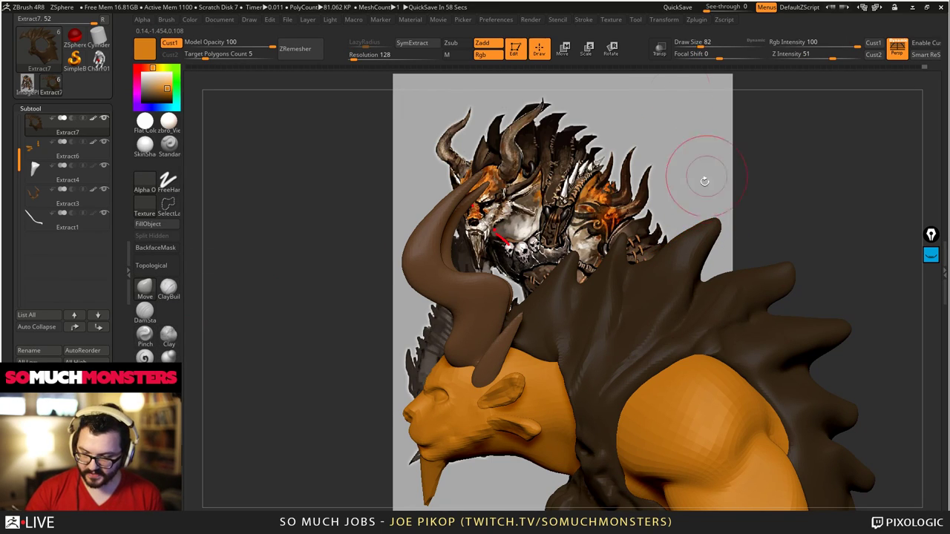
pyautogui.press(']')
pyautogui.press(']')
pyautogui.press(']')
pyautogui.moveTo(624, 252)
pyautogui.mouseDown()
pyautogui.moveTo(610, 249)
pyautogui.moveTo(635, 220)
pyautogui.mouseUp()
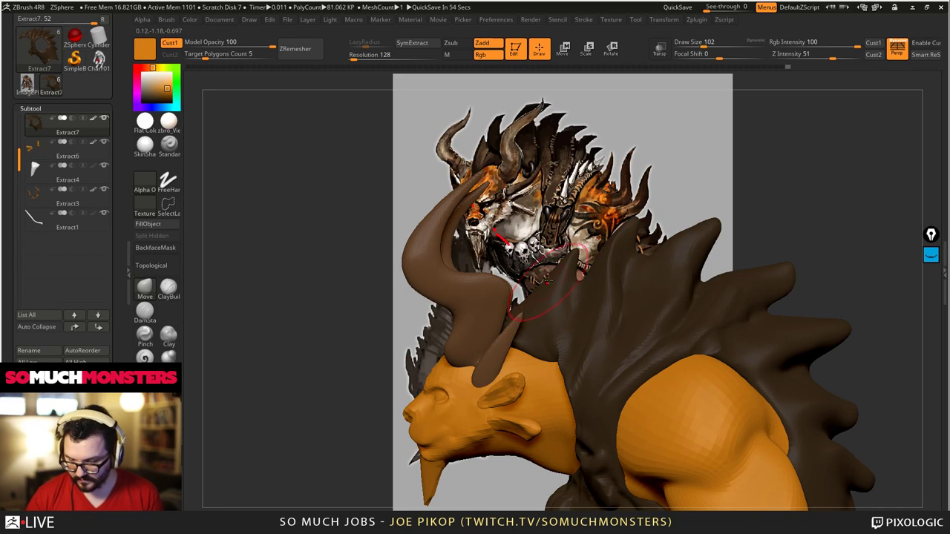
pyautogui.moveTo(548, 281); pyautogui.dragTo(566, 253)
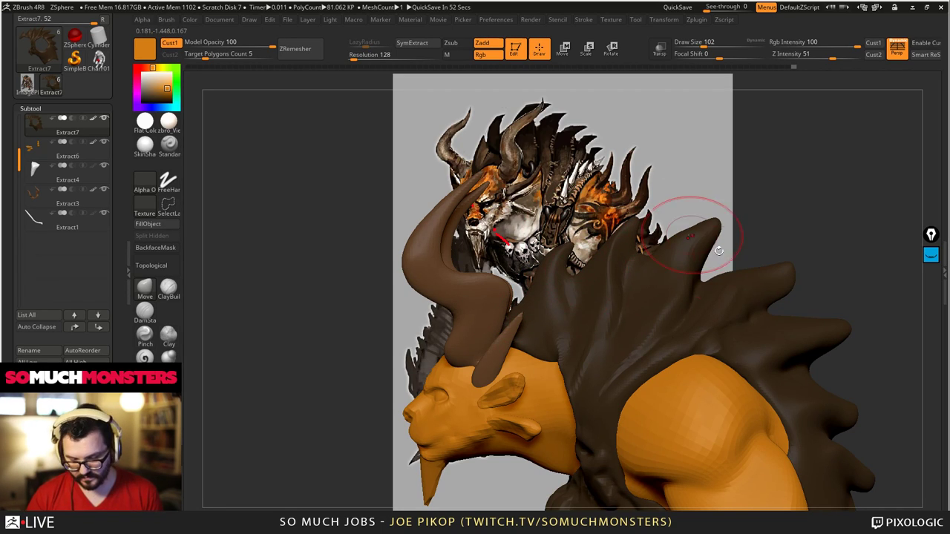
# - Reshape the cape's spikes behind the shoulder with the Move brush so their tips curve upward
pyautogui.moveTo(781, 283); pyautogui.dragTo(773, 273)
pyautogui.moveTo(824, 260); pyautogui.dragTo(790, 265)
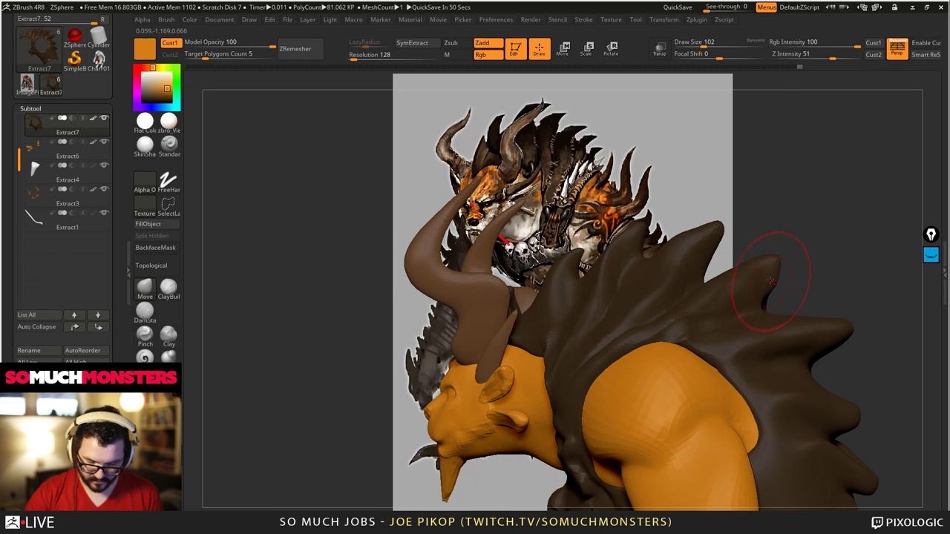
pyautogui.hotkey('ctrl', 'z')
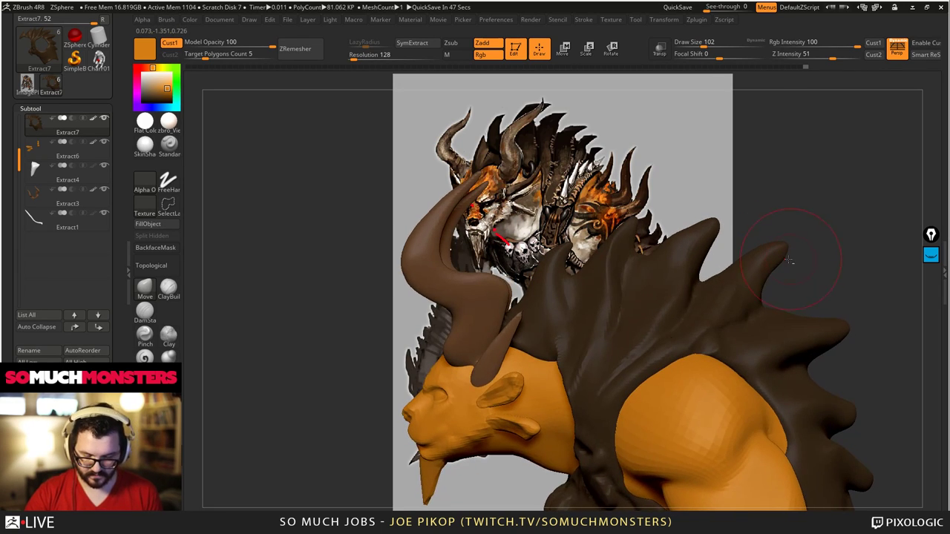
pyautogui.moveTo(807, 319); pyautogui.dragTo(807, 308)
pyautogui.moveTo(846, 347)
pyautogui.mouseDown()
pyautogui.moveTo(825, 351)
pyautogui.moveTo(839, 350)
pyautogui.mouseUp()
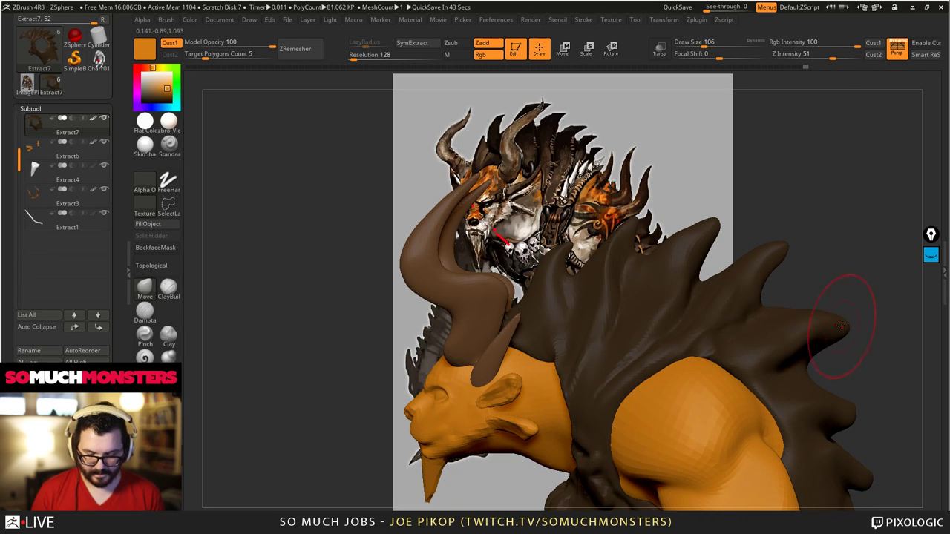
# - Adjust the cape's back spikes from above with the Move brush at draw size 106
pyautogui.hotkey('ctrl', 'z')
pyautogui.hotkey('ctrl', 'z')
pyautogui.hotkey('ctrl', 'z')
pyautogui.hotkey('ctrl', 'z')
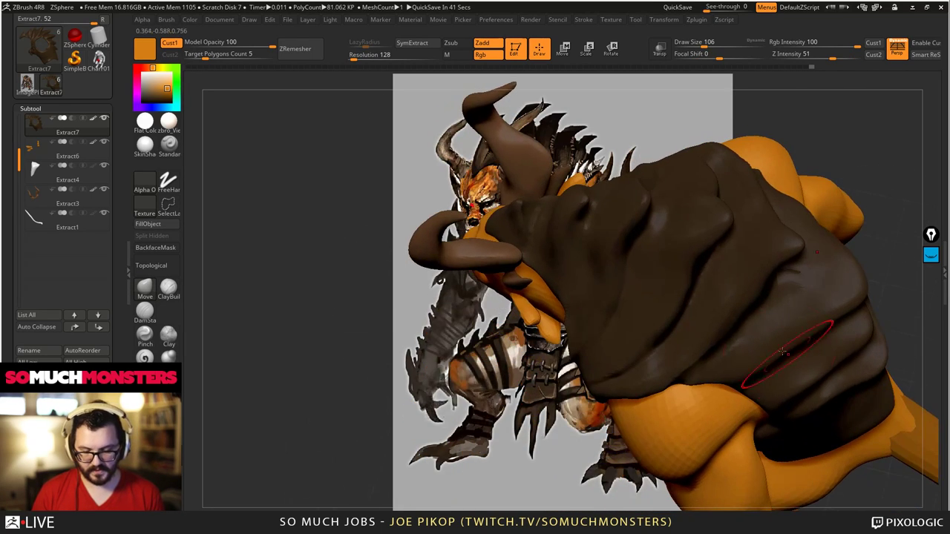
pyautogui.hotkey('ctrl', 'z')
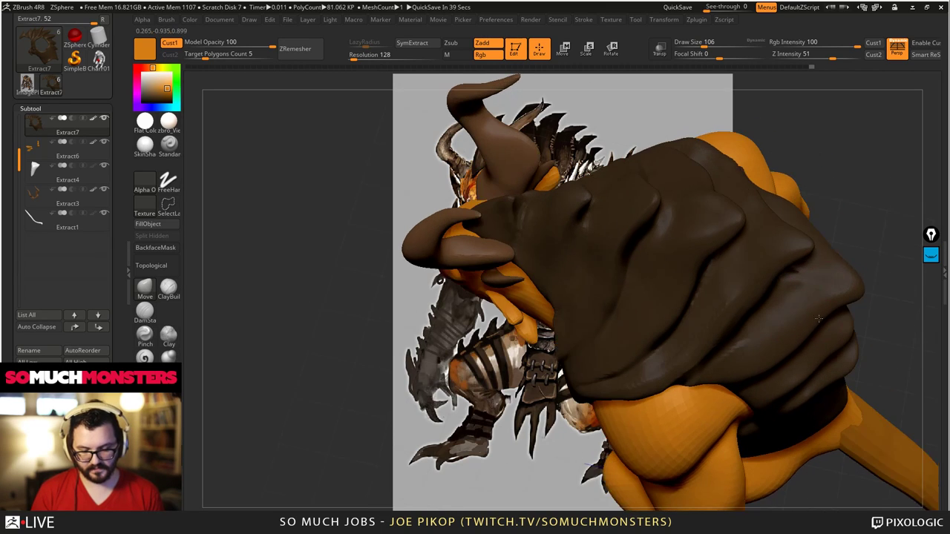
pyautogui.hotkey('ctrl', 'z')
pyautogui.hotkey('ctrl', 'z')
pyautogui.hotkey('ctrl', 'z')
pyautogui.hotkey('ctrl', 'z')
pyautogui.hotkey('ctrl', 'z')
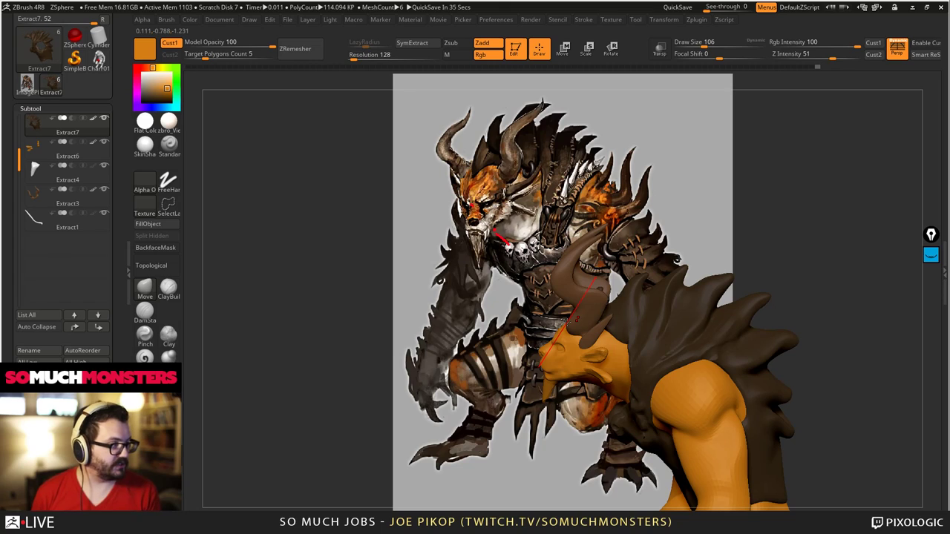
# - Examine the whole figure from the side and front, comparing the torso garment with the concept art
pyautogui.hotkey('ctrl', 'z')
pyautogui.hotkey('ctrl', 'z')
pyautogui.hotkey('ctrl', 'z')
pyautogui.hotkey('ctrl', 'z')
pyautogui.hotkey('ctrl', 'z')
pyautogui.hotkey('ctrl', 'z')
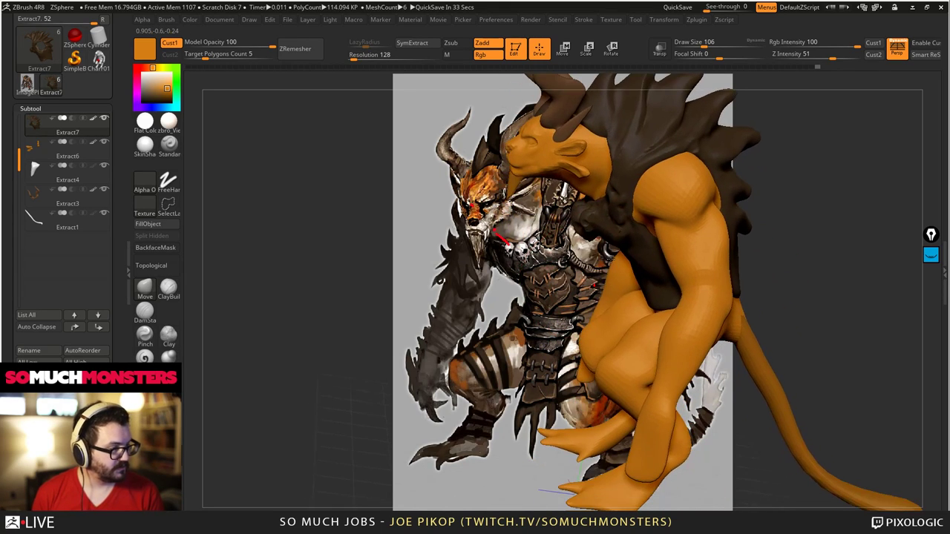
pyautogui.hotkey('ctrl', 'z')
pyautogui.hotkey('ctrl', 'z')
pyautogui.hotkey('ctrl', 'z')
pyautogui.hotkey('ctrl', 'z')
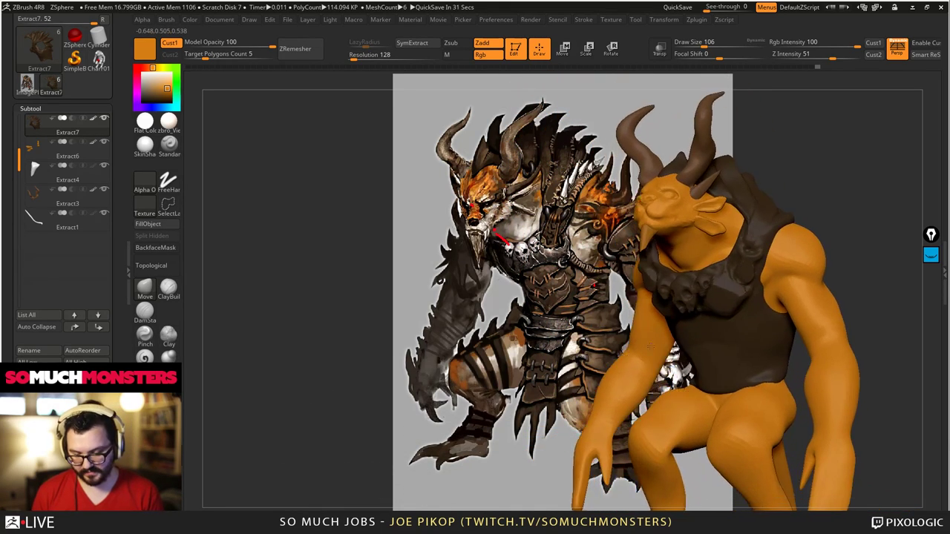
pyautogui.hotkey('ctrl', 'z')
pyautogui.hotkey('ctrl', 'z')
pyautogui.hotkey('ctrl', 'z')
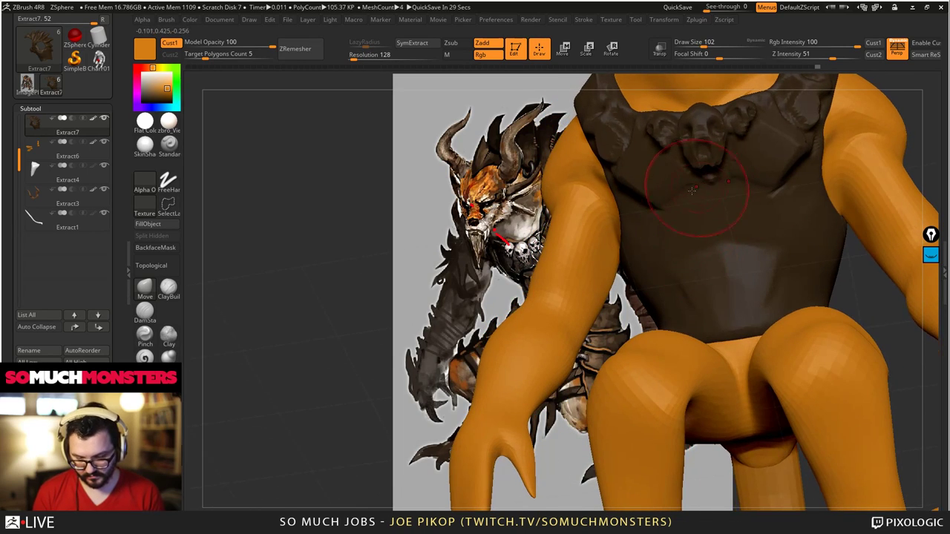
# - Build up a raised plate below the chest skulls and small ridges on the belly's sides with ClayBuildup at draw sizes 26 and 14
pyautogui.hotkey('ctrl', 'z')
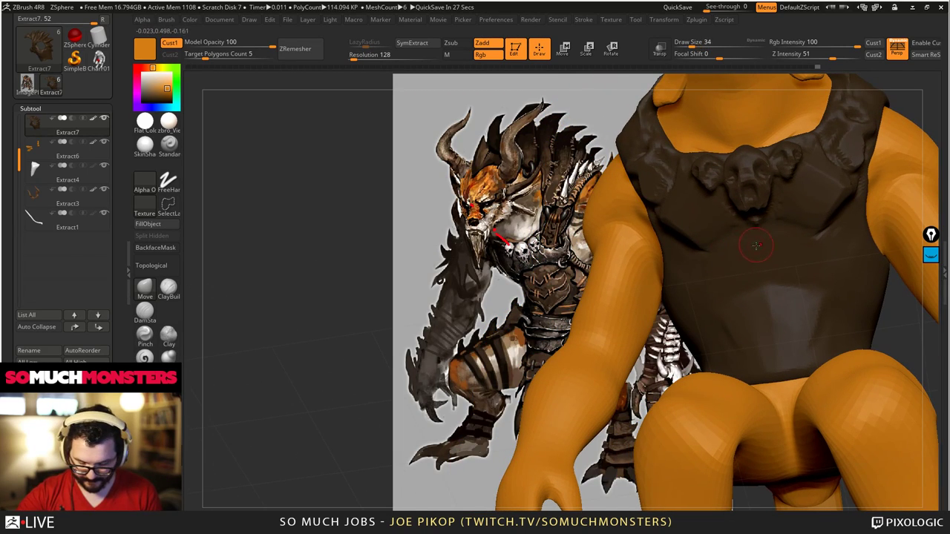
pyautogui.hotkey('ctrl', 'z')
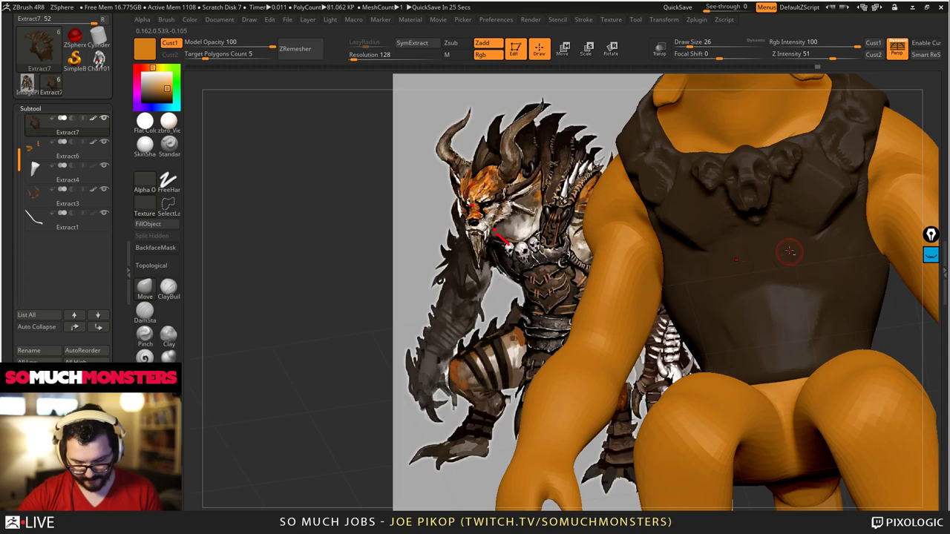
pyautogui.hotkey('ctrl', 'shift', 'z')
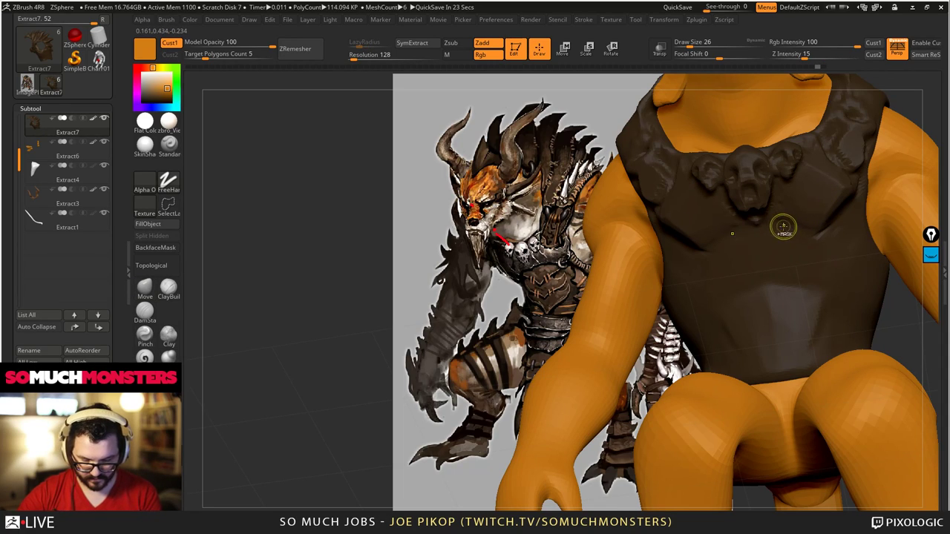
pyautogui.click(168, 289)
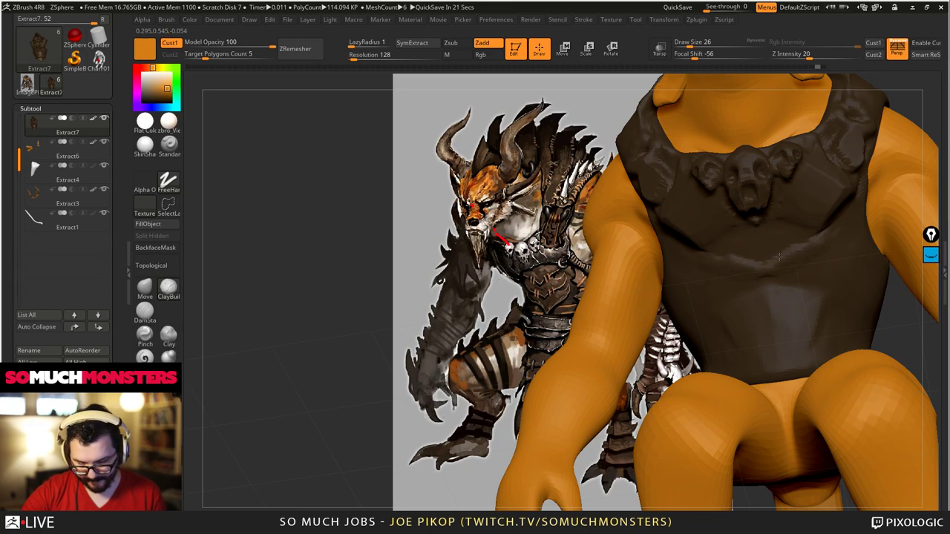
pyautogui.hotkey('ctrl', 'z')
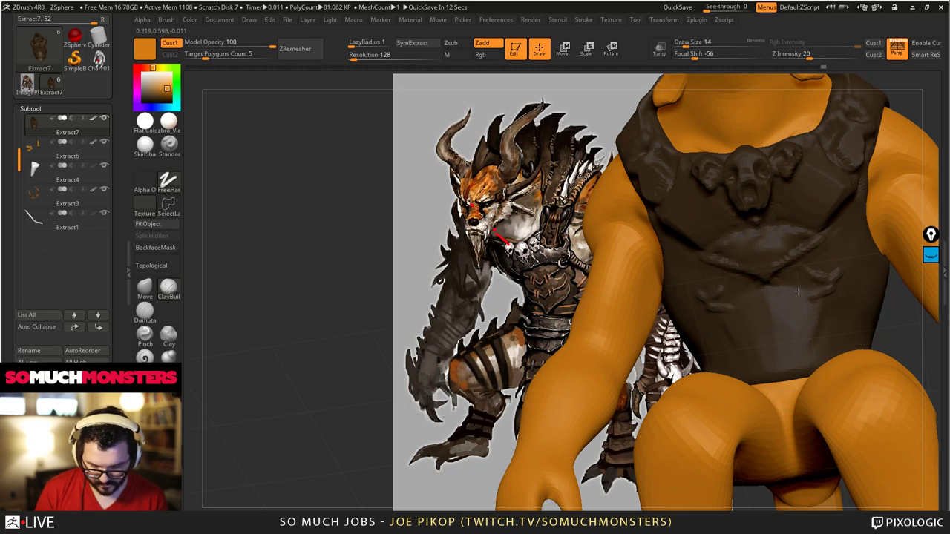
# - Try to build up layered folds over the belly with ClayBuildup, raising the draw size to 42
pyautogui.moveTo(809, 301); pyautogui.dragTo(770, 315)
pyautogui.moveTo(845, 316)
pyautogui.mouseDown()
pyautogui.moveTo(831, 338)
pyautogui.moveTo(823, 330)
pyautogui.moveTo(765, 373)
pyautogui.mouseUp()
pyautogui.moveTo(784, 327); pyautogui.dragTo(790, 316)
pyautogui.press(']')
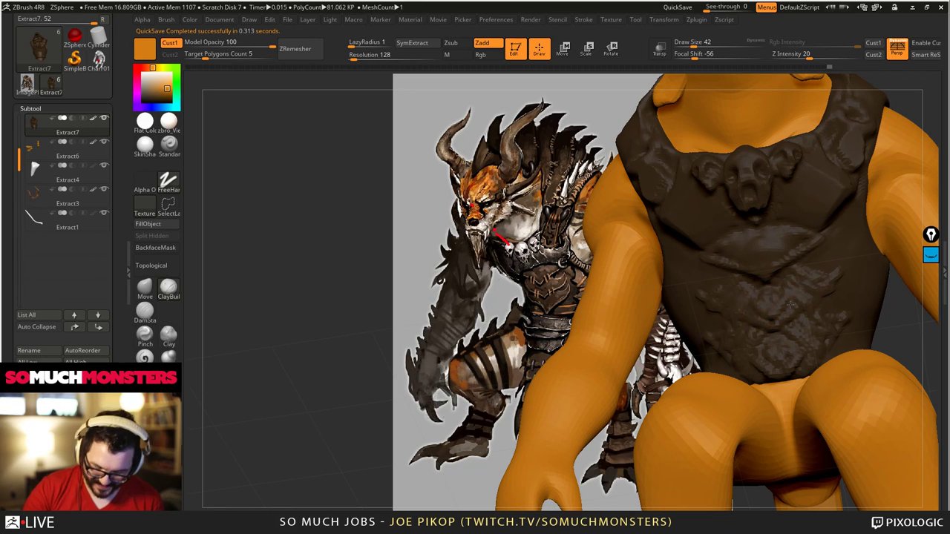
# - Try to smooth the belly's layered folds and refill the plate below the chest skulls with ClayBuildup at draw size 42
pyautogui.moveTo(790, 305)
pyautogui.mouseDown()
pyautogui.moveTo(824, 284)
pyautogui.moveTo(793, 302)
pyautogui.moveTo(769, 292)
pyautogui.moveTo(775, 310)
pyautogui.mouseUp()
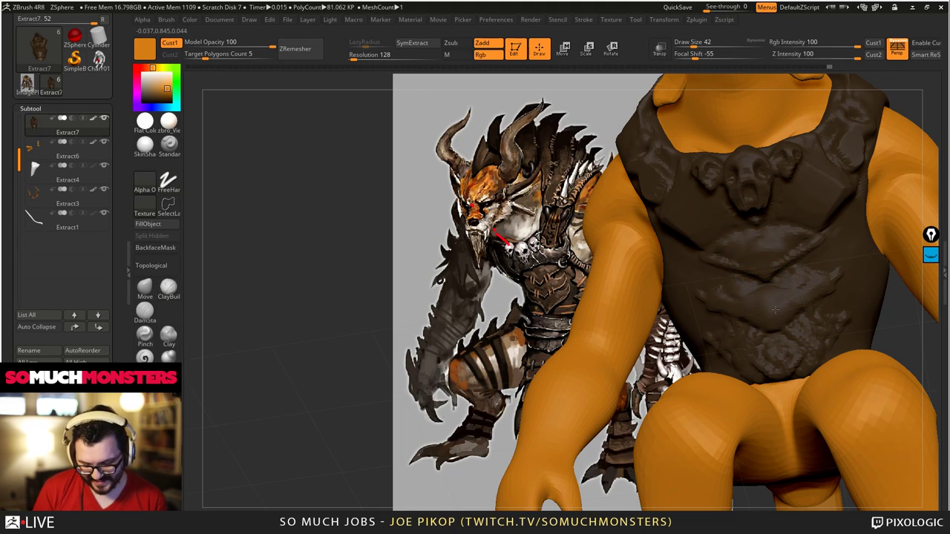
pyautogui.keyDown('alt'); pyautogui.moveTo(782, 290); pyautogui.dragTo(778, 324, button='right'); pyautogui.keyUp('alt')
pyautogui.moveTo(776, 317)
pyautogui.keyDown('shift'); pyautogui.mouseDown()
pyautogui.moveTo(753, 297)
pyautogui.moveTo(725, 311)
pyautogui.mouseUp(); pyautogui.keyUp('shift')
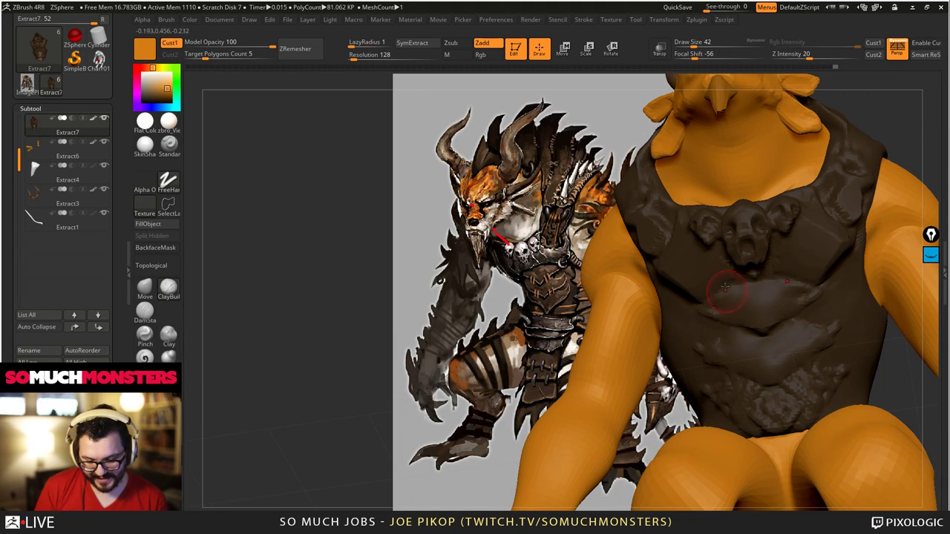
pyautogui.moveTo(772, 282); pyautogui.dragTo(778, 302, button='right')
pyautogui.moveTo(805, 292); pyautogui.dragTo(758, 332)
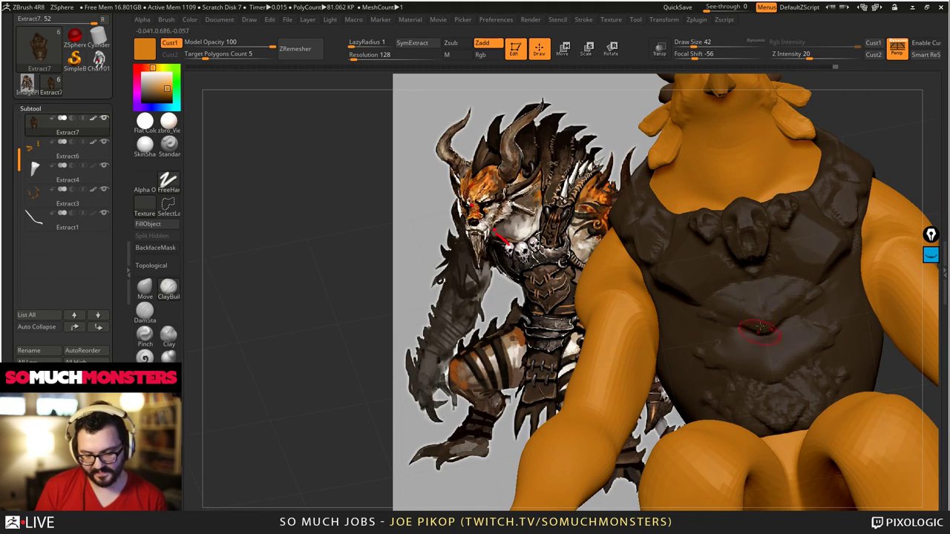
pyautogui.keyDown('shift'); pyautogui.moveTo(776, 301); pyautogui.dragTo(788, 286); pyautogui.keyUp('shift')
pyautogui.keyDown('alt'); pyautogui.moveTo(778, 356); pyautogui.dragTo(740, 321, button='right'); pyautogui.keyUp('alt')
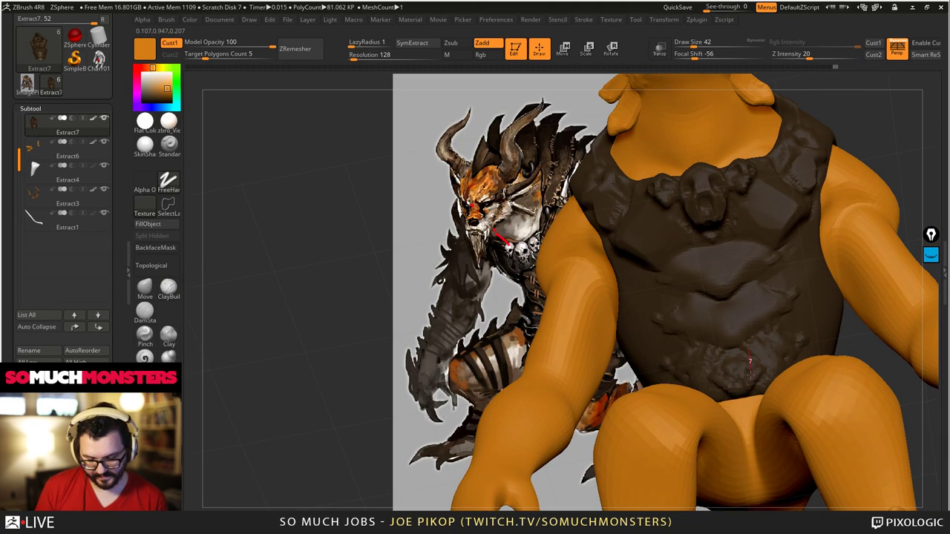
pyautogui.press('shift')
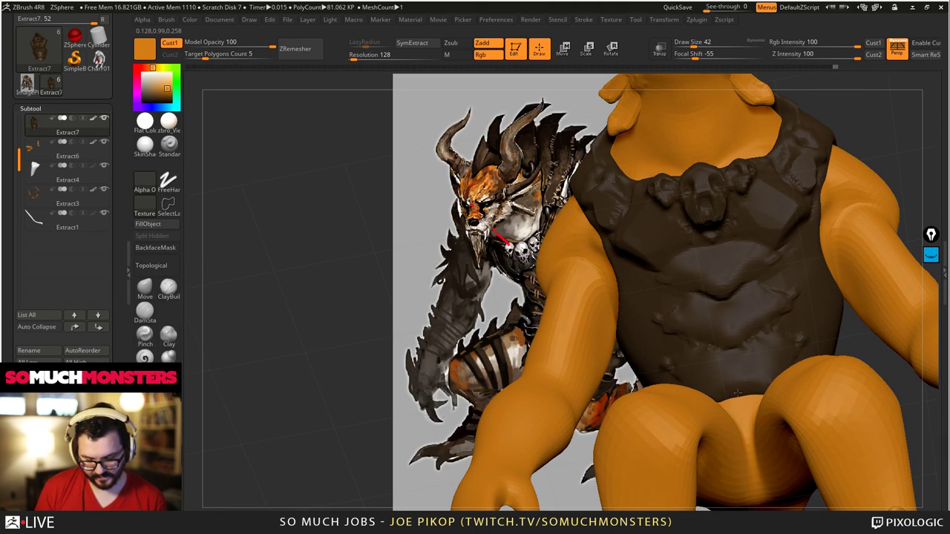
pyautogui.moveTo(737, 393); pyautogui.dragTo(779, 349, button='right')
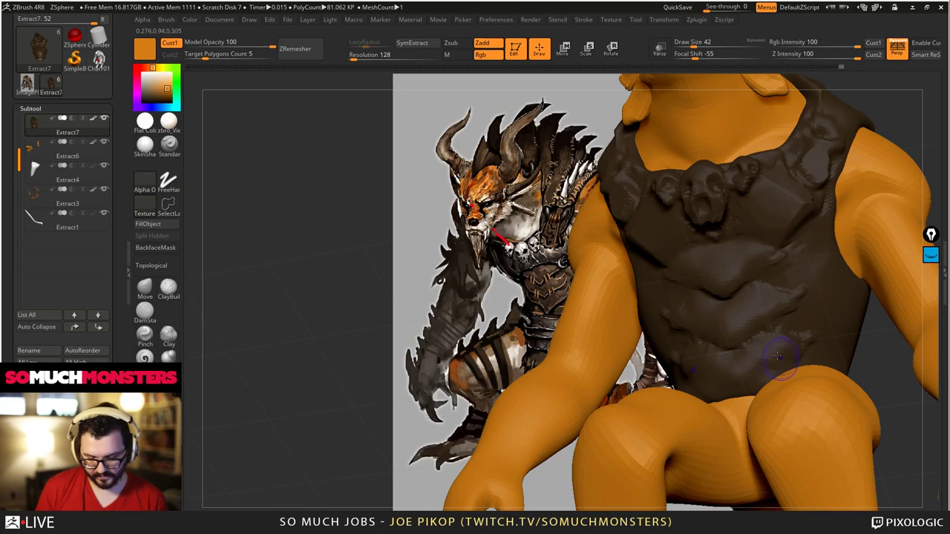
# - Try to flatten the belly's layered folds with a subtractive brush at intensity 43, raising the draw size to 94
pyautogui.click(168, 357)
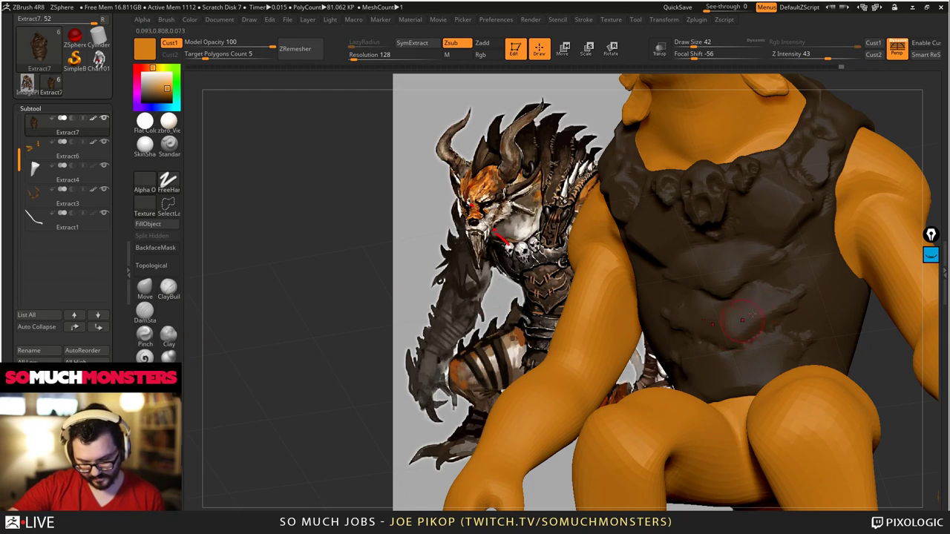
pyautogui.keyDown('ctrl'); pyautogui.moveTo(792, 301); pyautogui.dragTo(627, 368, button='right'); pyautogui.keyUp('ctrl')
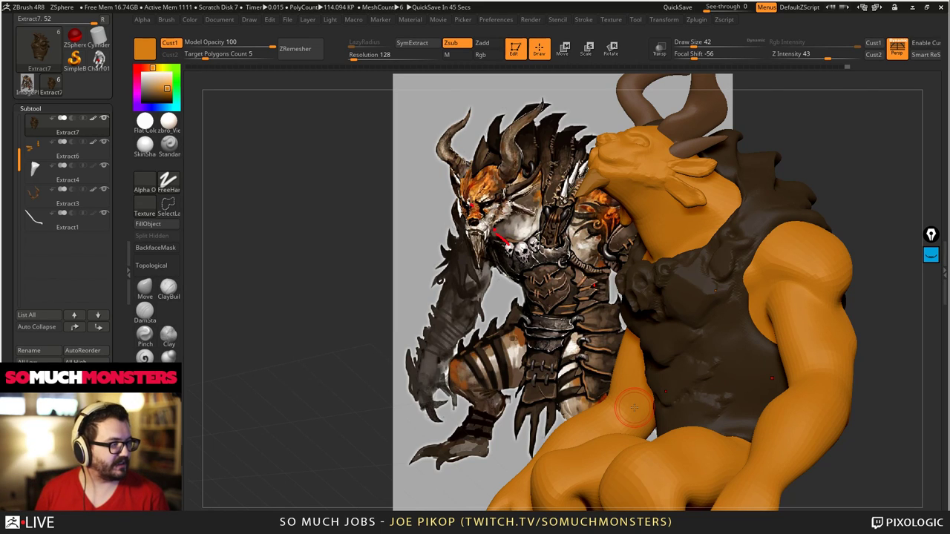
pyautogui.moveTo(635, 408)
pyautogui.mouseDown(button='right')
pyautogui.moveTo(712, 405)
pyautogui.moveTo(661, 379)
pyautogui.moveTo(656, 360)
pyautogui.moveTo(646, 405)
pyautogui.moveTo(644, 374)
pyautogui.moveTo(690, 408)
pyautogui.mouseUp(button='right')
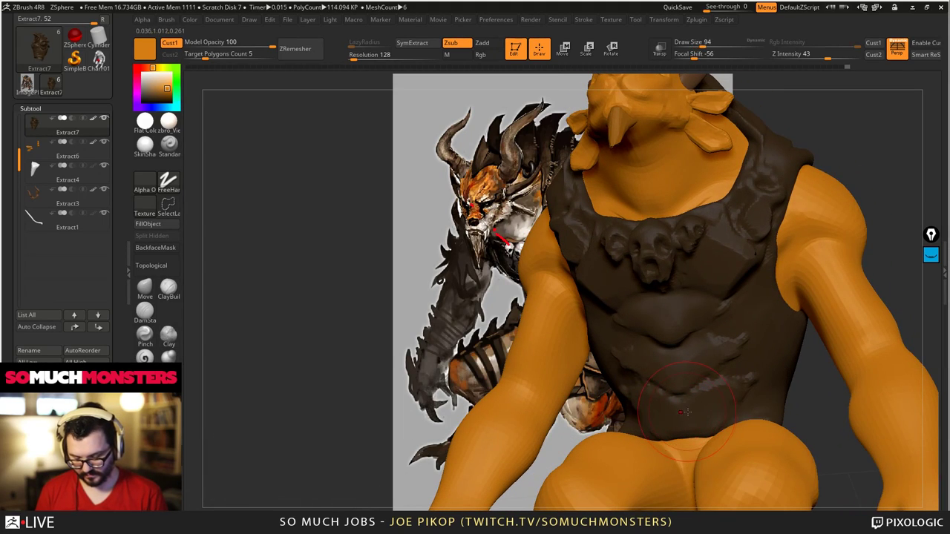
# - Undo the belly's layered folds back to the chest plate and the small side ridges
pyautogui.press('ctrl')
pyautogui.hotkey('ctrl', 'z')
pyautogui.hotkey('ctrl', 'z')
pyautogui.hotkey('ctrl', 'z')
pyautogui.hotkey('ctrl', 'z')
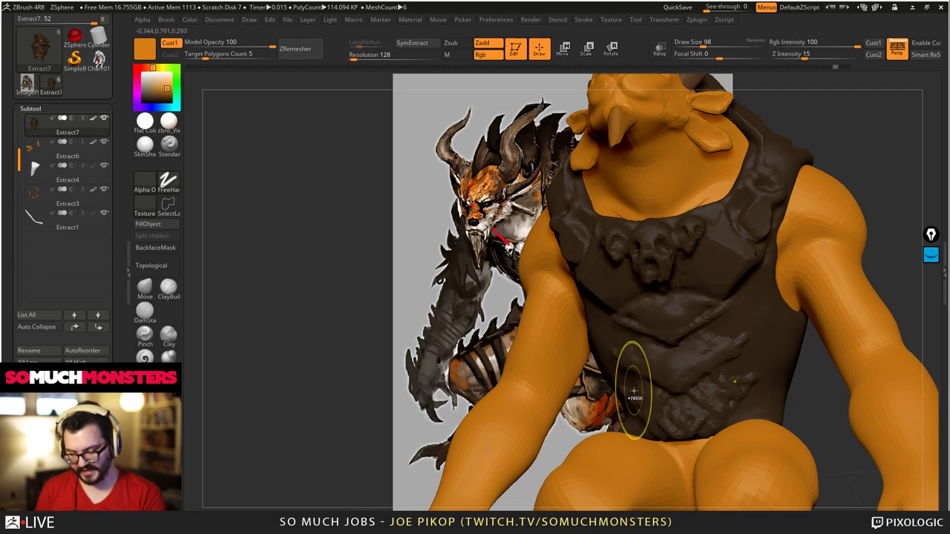
pyautogui.hotkey('ctrl', 'z')
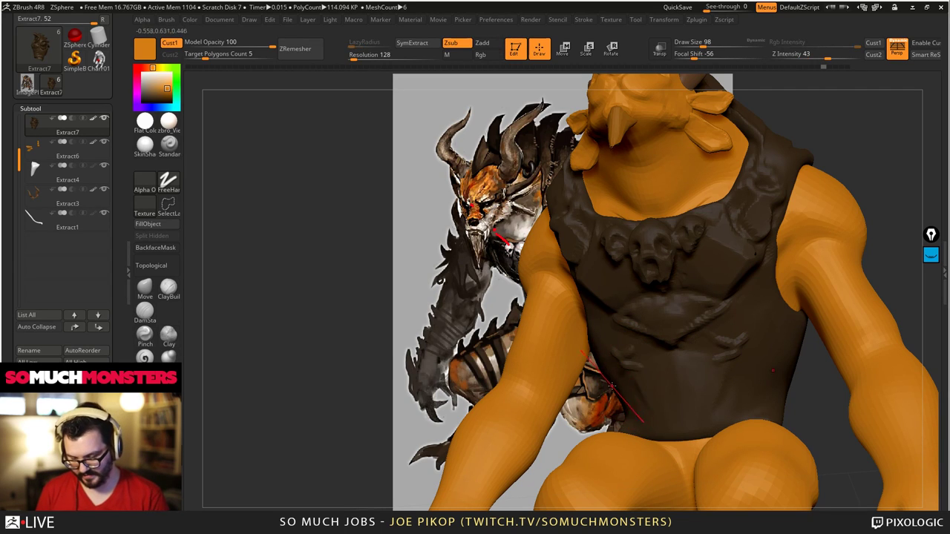
# - Smooth the raised plate below the chest skulls and carve V-shaped folds across the belly with DamStandard at draw size 22
pyautogui.moveTo(615, 387)
pyautogui.keyDown('alt'); pyautogui.mouseDown(button='right')
pyautogui.moveTo(717, 349)
pyautogui.moveTo(686, 325)
pyautogui.mouseUp(button='right'); pyautogui.keyUp('alt')
pyautogui.keyDown('shift'); pyautogui.moveTo(805, 286); pyautogui.dragTo(748, 299); pyautogui.keyUp('shift')
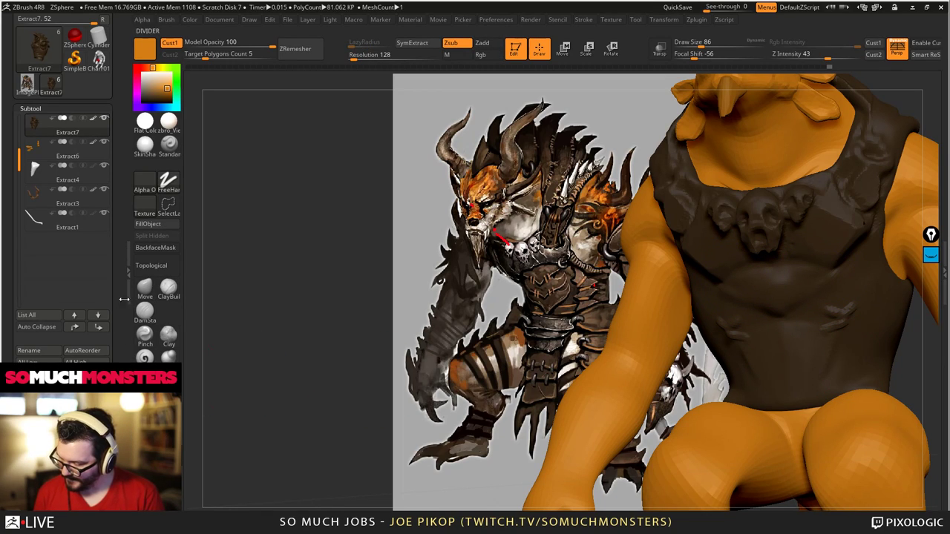
pyautogui.click(145, 311)
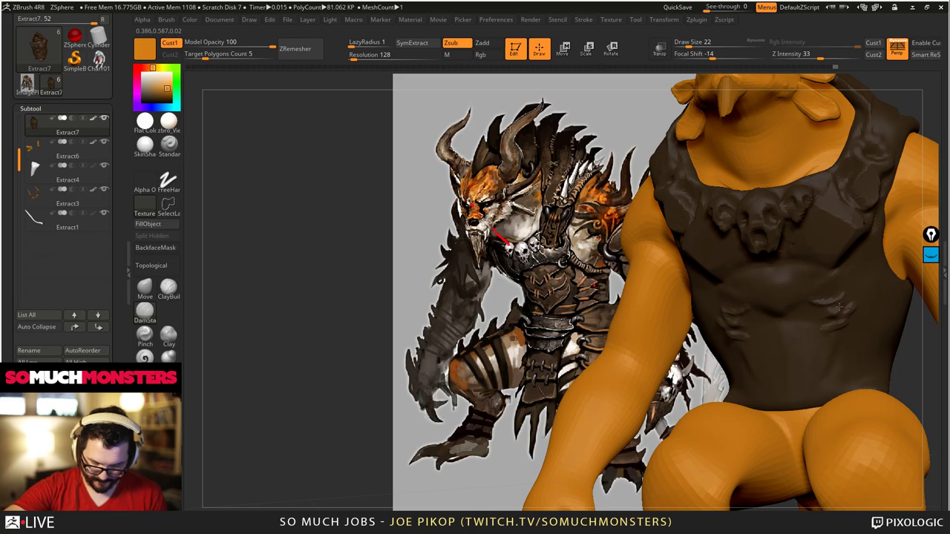
pyautogui.moveTo(826, 323)
pyautogui.mouseDown()
pyautogui.moveTo(772, 335)
pyautogui.moveTo(727, 318)
pyautogui.mouseUp()
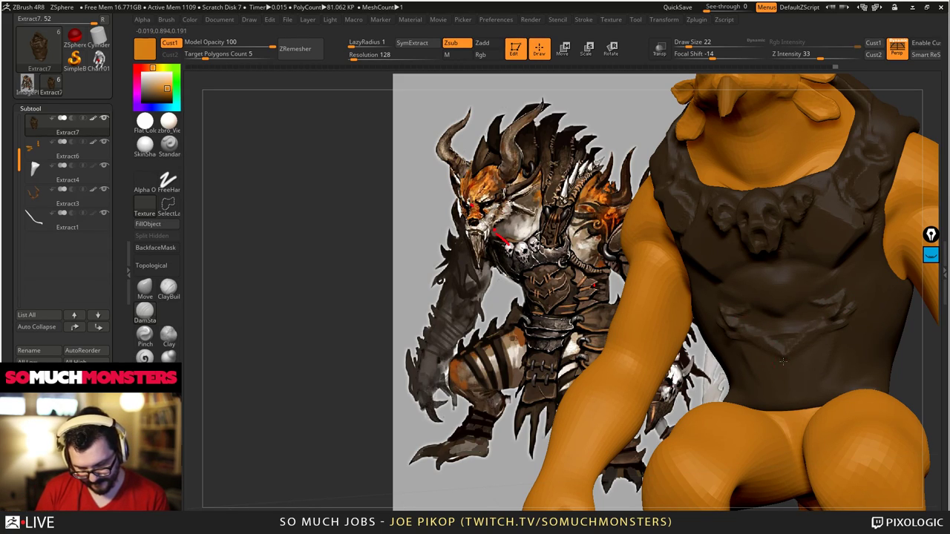
pyautogui.moveTo(786, 356); pyautogui.dragTo(718, 310)
pyautogui.moveTo(784, 356); pyautogui.dragTo(754, 352)
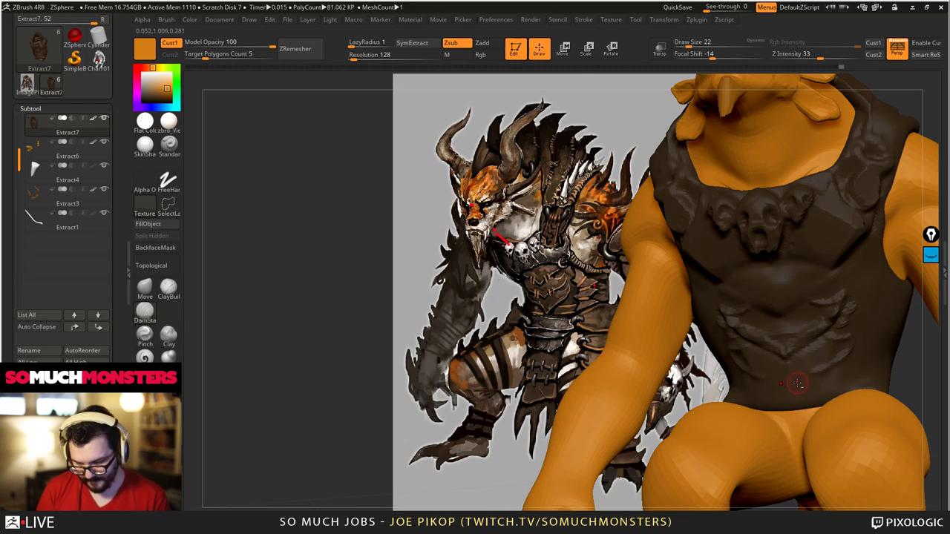
# - Carve the belly's V-shaped folds with DamStandard at draw size 22 and smooth their ridges at size 26
pyautogui.press('f')
pyautogui.moveTo(812, 369); pyautogui.dragTo(791, 356)
pyautogui.moveTo(577, 453); pyautogui.dragTo(549, 469)
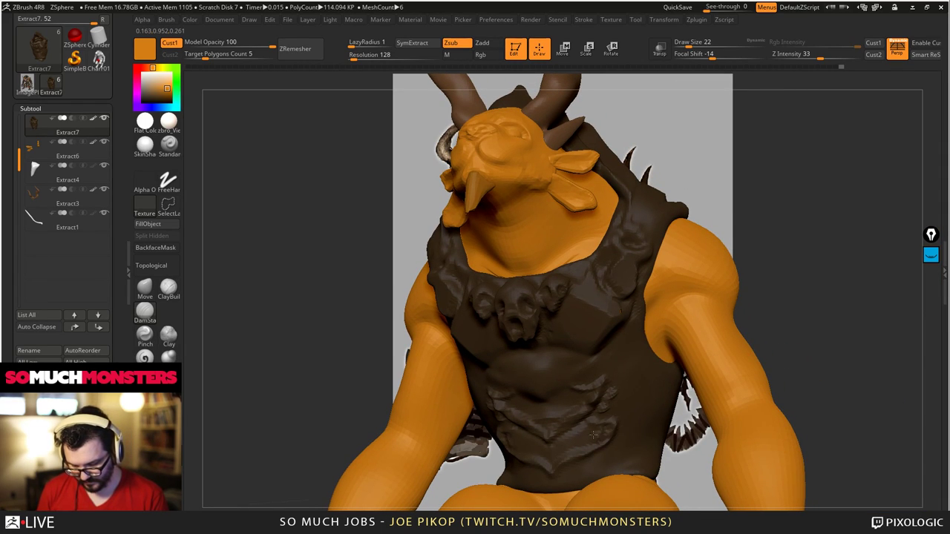
pyautogui.moveTo(596, 444)
pyautogui.mouseDown()
pyautogui.moveTo(552, 457)
pyautogui.moveTo(592, 432)
pyautogui.mouseUp()
pyautogui.keyDown('shift'); pyautogui.moveTo(608, 400); pyautogui.dragTo(614, 393); pyautogui.keyUp('shift')
pyautogui.moveTo(613, 393)
pyautogui.keyDown('alt'); pyautogui.mouseDown(button='right')
pyautogui.moveTo(600, 305)
pyautogui.moveTo(622, 426)
pyautogui.mouseUp(button='right'); pyautogui.keyUp('alt')
pyautogui.keyDown('shift'); pyautogui.moveTo(718, 414); pyautogui.dragTo(735, 396); pyautogui.keyUp('shift')
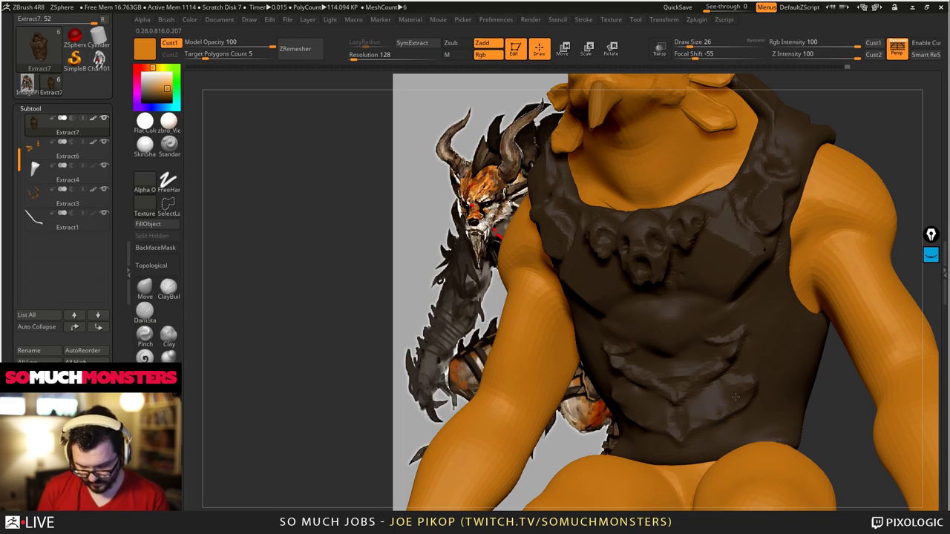
pyautogui.moveTo(677, 425)
pyautogui.keyDown('shift'); pyautogui.mouseDown()
pyautogui.moveTo(685, 372)
pyautogui.moveTo(672, 389)
pyautogui.mouseUp(); pyautogui.keyUp('shift')
# - Adjust the torso garment's shoulder strap along the front of the armhole with the Move brush at draw sizes 78 and 74
pyautogui.press('b')
pyautogui.press('d')
pyautogui.press('s')
pyautogui.keyDown('ctrl'); pyautogui.moveTo(696, 225); pyautogui.dragTo(644, 312, button='right'); pyautogui.keyUp('ctrl')
pyautogui.moveTo(643, 311); pyautogui.dragTo(731, 349)
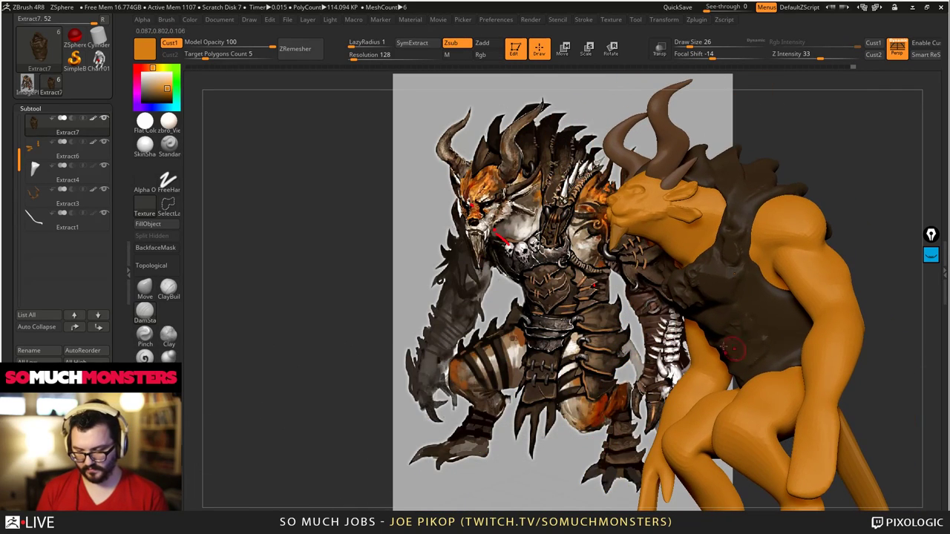
pyautogui.click(168, 335)
pyautogui.click(145, 337)
pyautogui.click(146, 315)
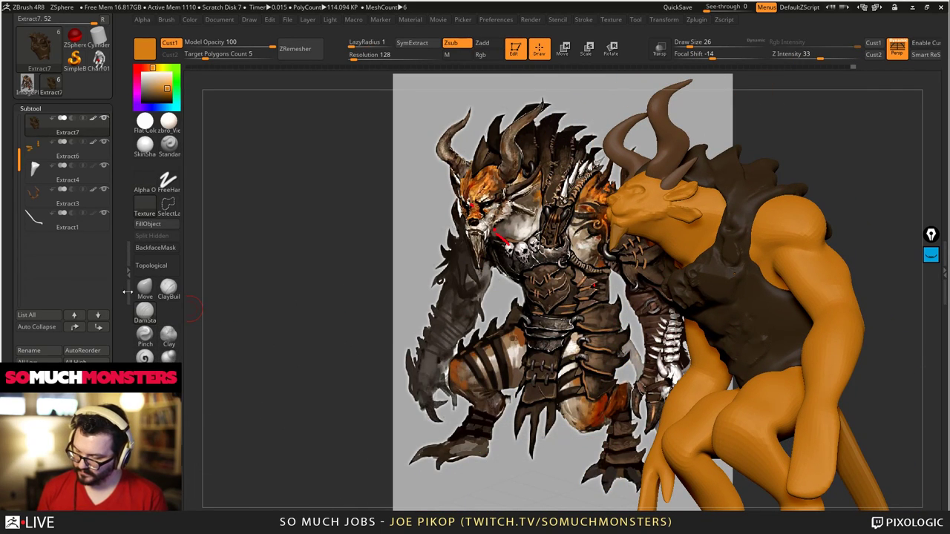
pyautogui.click(145, 290)
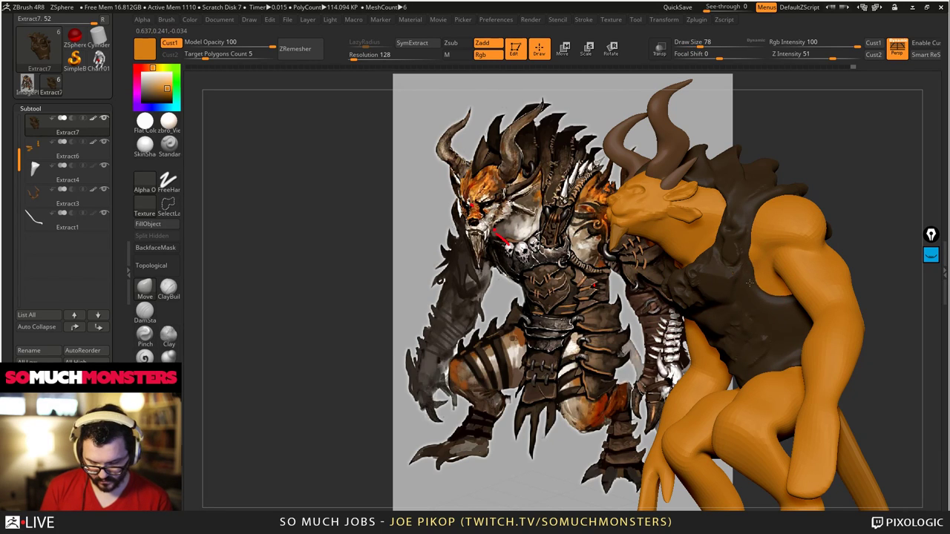
pyautogui.moveTo(749, 283); pyautogui.dragTo(728, 227)
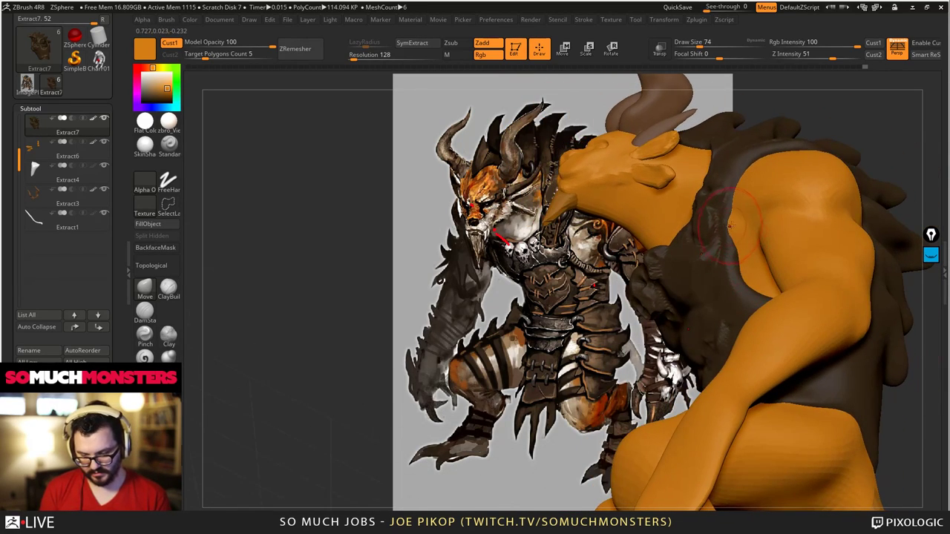
# - Reshape the garment's armhole edge beside the chest with the Move brush at draw sizes 70 and 66
pyautogui.moveTo(700, 178)
pyautogui.mouseDown(button='right')
pyautogui.moveTo(715, 200)
pyautogui.moveTo(794, 192)
pyautogui.mouseUp(button='right')
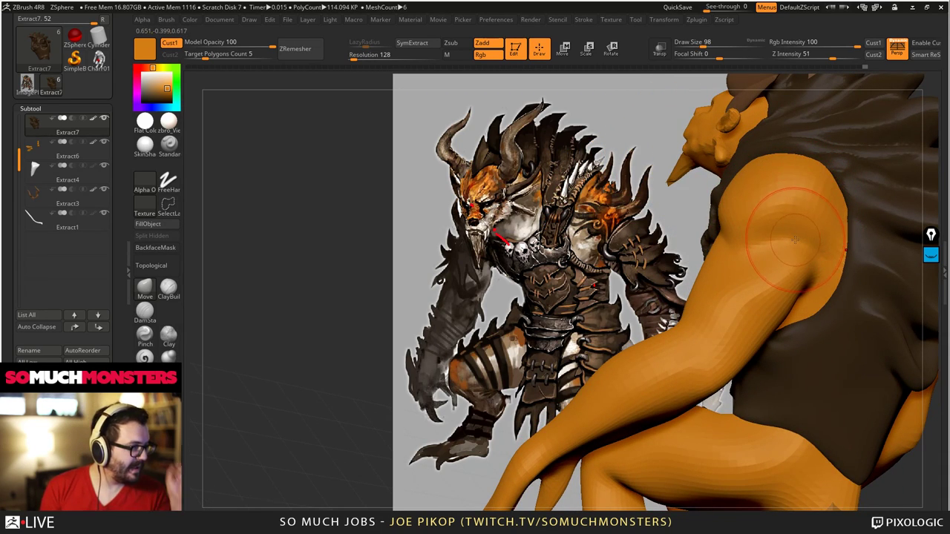
pyautogui.moveTo(784, 227); pyautogui.dragTo(762, 219, button='right')
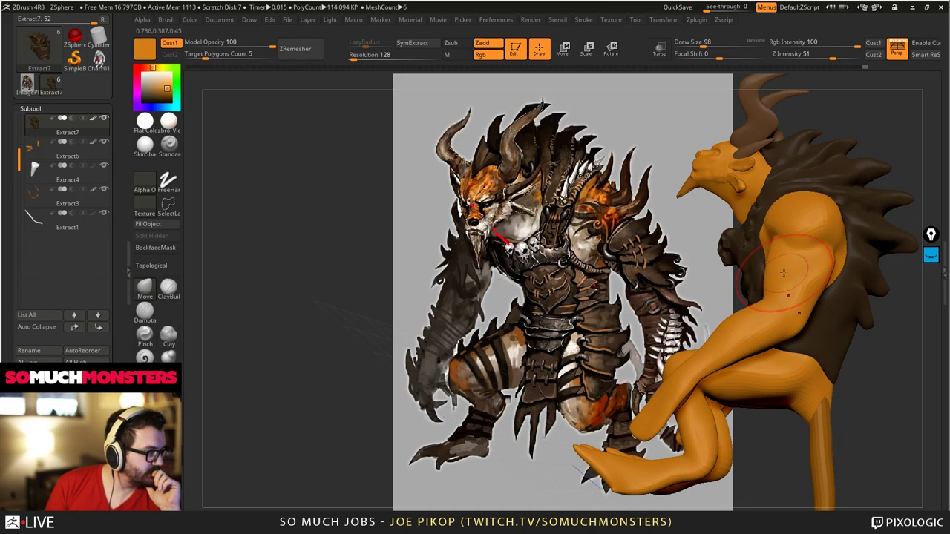
pyautogui.moveTo(768, 245); pyautogui.dragTo(700, 226, button='right')
pyautogui.press('shift')
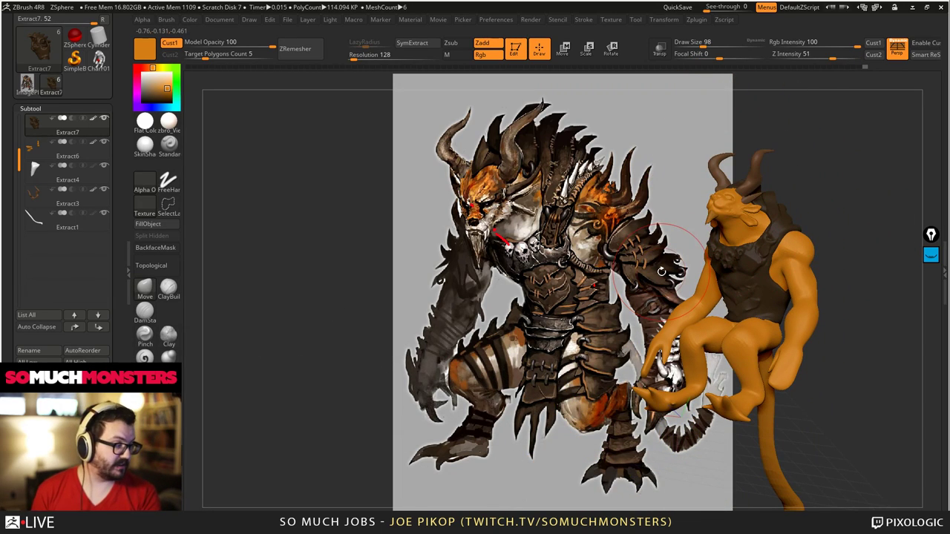
pyautogui.moveTo(709, 297); pyautogui.dragTo(739, 340, button='right')
pyautogui.moveTo(739, 340); pyautogui.dragTo(774, 305)
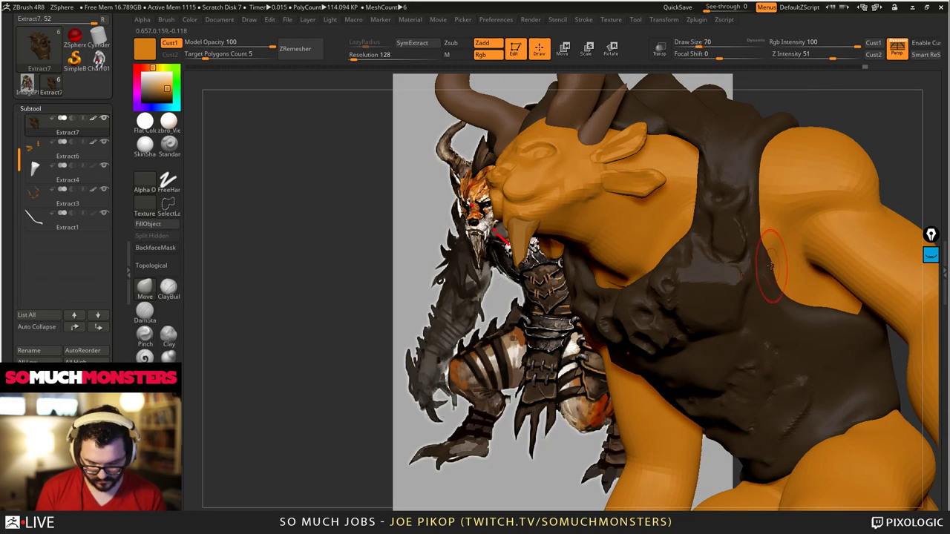
pyautogui.moveTo(761, 267); pyautogui.dragTo(779, 273)
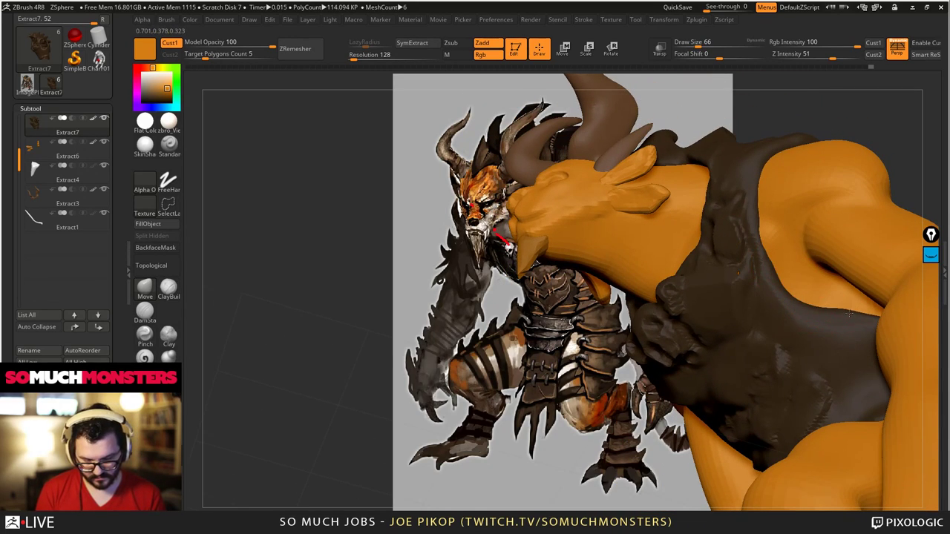
pyautogui.moveTo(848, 310); pyautogui.dragTo(820, 256, button='right')
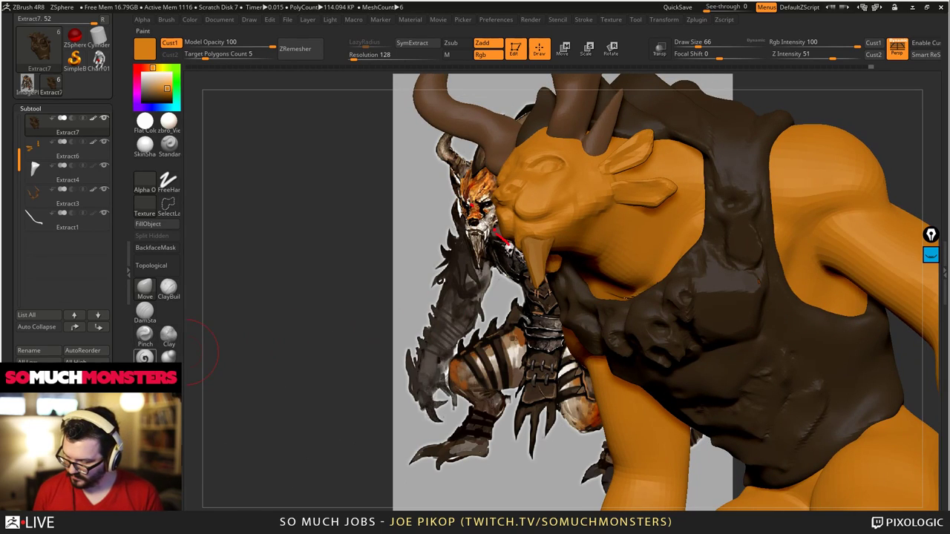
# - Build up the folds on the lower back of the cape with ClayBuildup at draw size 90 and intensity 20
pyautogui.click(145, 377)
pyautogui.moveTo(871, 342)
pyautogui.mouseDown(button='right')
pyautogui.moveTo(692, 281)
pyautogui.moveTo(578, 273)
pyautogui.mouseUp(button='right')
pyautogui.moveTo(578, 273); pyautogui.dragTo(568, 238)
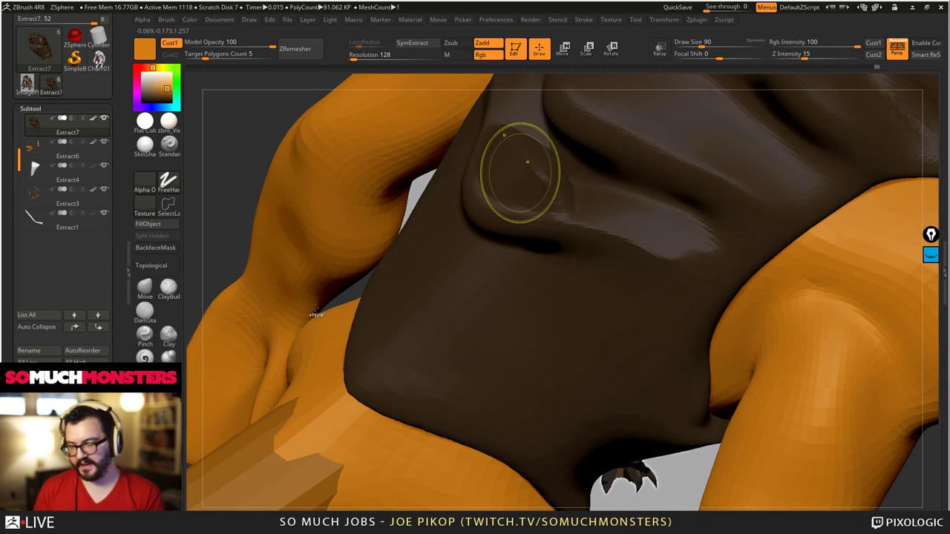
pyautogui.click(169, 288)
pyautogui.moveTo(551, 148)
pyautogui.mouseDown()
pyautogui.moveTo(564, 174)
pyautogui.moveTo(520, 187)
pyautogui.moveTo(549, 175)
pyautogui.moveTo(558, 157)
pyautogui.moveTo(528, 178)
pyautogui.moveTo(596, 223)
pyautogui.mouseUp()
pyautogui.keyDown('alt'); pyautogui.moveTo(598, 219); pyautogui.dragTo(646, 312, button='right'); pyautogui.keyUp('alt')
pyautogui.moveTo(679, 278)
pyautogui.mouseDown()
pyautogui.moveTo(694, 246)
pyautogui.moveTo(637, 270)
pyautogui.mouseUp()
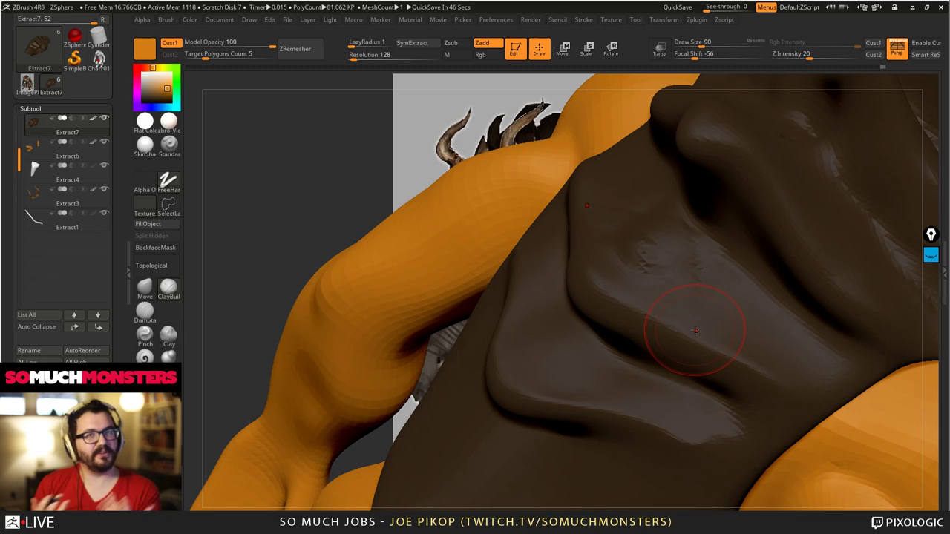
pyautogui.moveTo(743, 271)
pyautogui.mouseDown(button='right')
pyautogui.moveTo(731, 311)
pyautogui.moveTo(668, 275)
pyautogui.moveTo(692, 290)
pyautogui.moveTo(697, 319)
pyautogui.moveTo(733, 323)
pyautogui.mouseUp(button='right')
pyautogui.moveTo(707, 364)
pyautogui.mouseDown(button='right')
pyautogui.moveTo(658, 339)
pyautogui.moveTo(679, 347)
pyautogui.mouseUp(button='right')
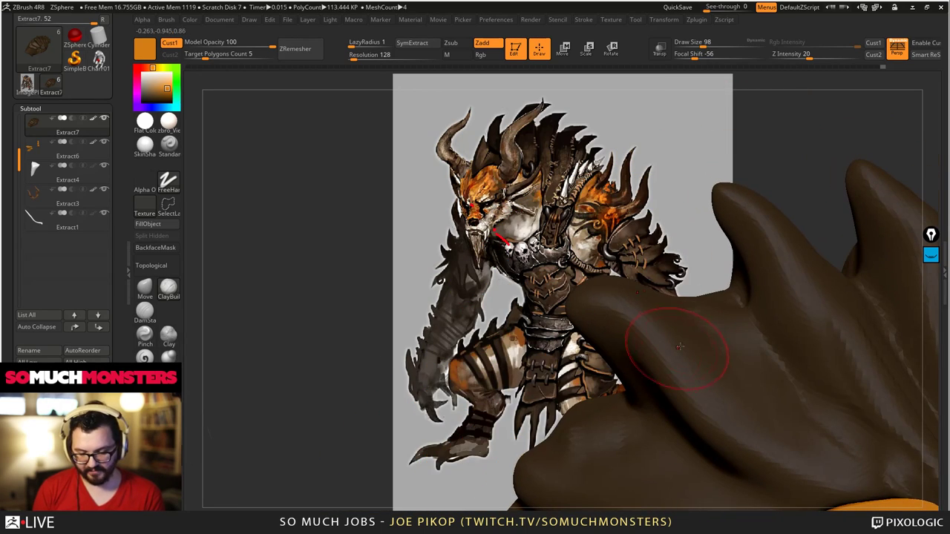
# - Narrow and reshape the tip of a lower cape spike with the Move brush at draw sizes 154 and 134
pyautogui.moveTo(762, 399); pyautogui.dragTo(709, 333, button='right')
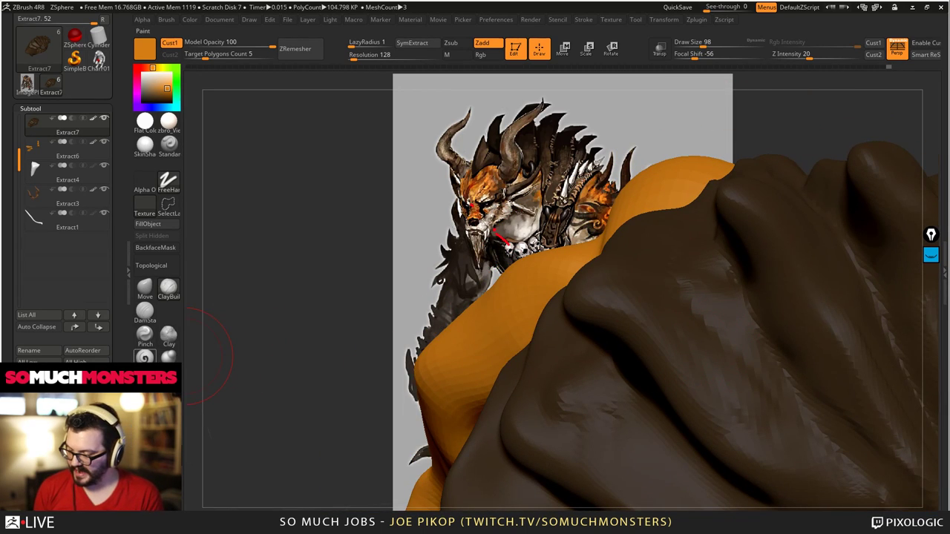
pyautogui.click(145, 290)
pyautogui.moveTo(637, 297); pyautogui.dragTo(658, 290, button='right')
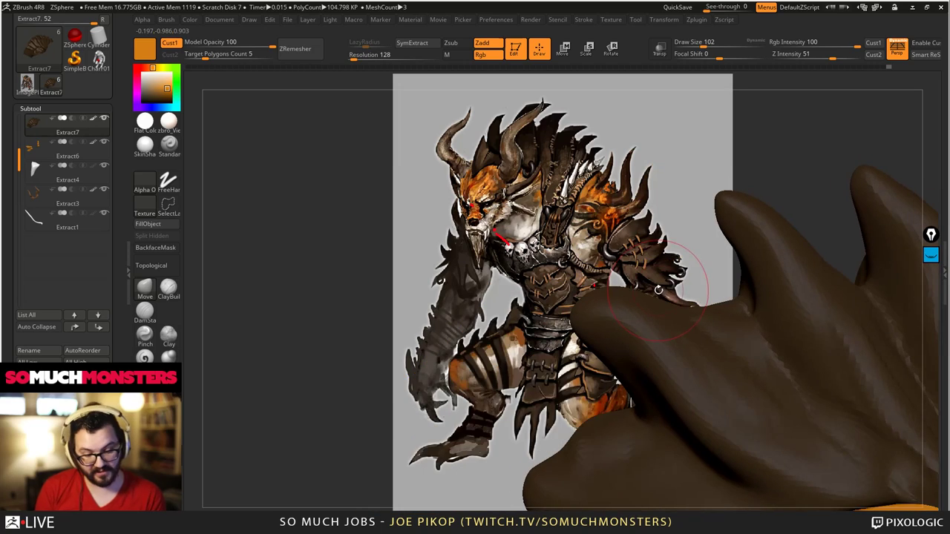
pyautogui.press(']')
pyautogui.press(']')
pyautogui.moveTo(594, 327); pyautogui.dragTo(585, 335, button='right')
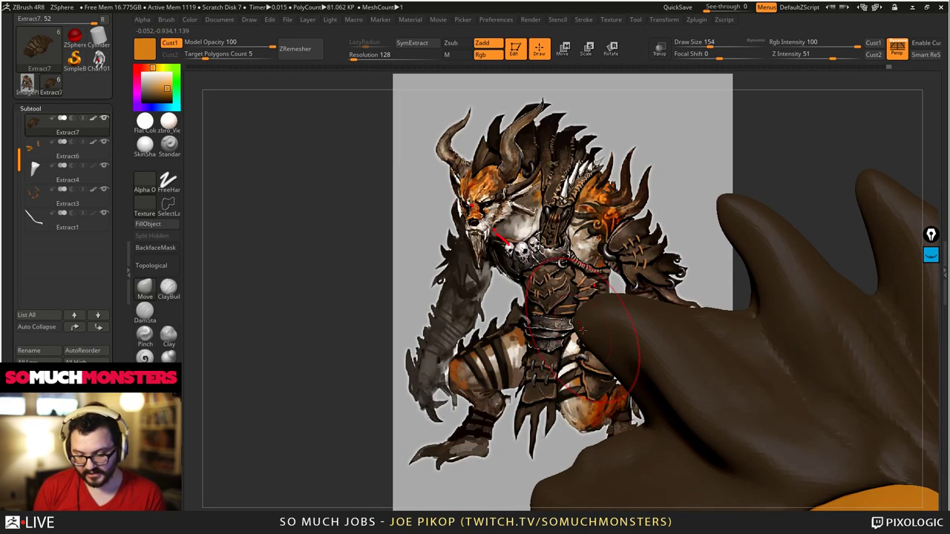
pyautogui.moveTo(583, 333)
pyautogui.mouseDown()
pyautogui.moveTo(593, 324)
pyautogui.moveTo(602, 336)
pyautogui.mouseUp()
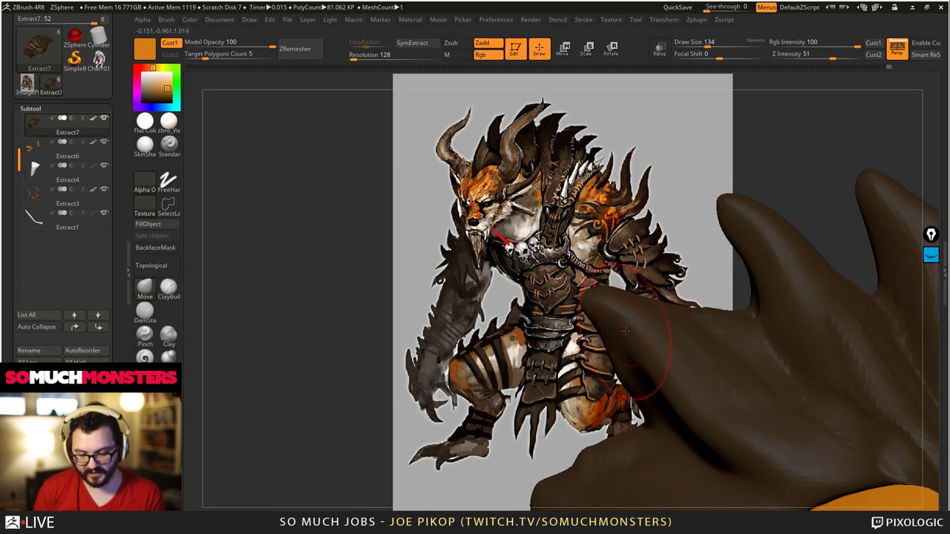
pyautogui.moveTo(660, 316); pyautogui.dragTo(664, 307)
# - Refine the upper cape spikes and the valleys between them with the Move brush at draw sizes 142 and 86
pyautogui.moveTo(679, 365)
pyautogui.mouseDown(button='right')
pyautogui.moveTo(647, 297)
pyautogui.moveTo(659, 210)
pyautogui.moveTo(747, 227)
pyautogui.moveTo(709, 293)
pyautogui.mouseUp(button='right')
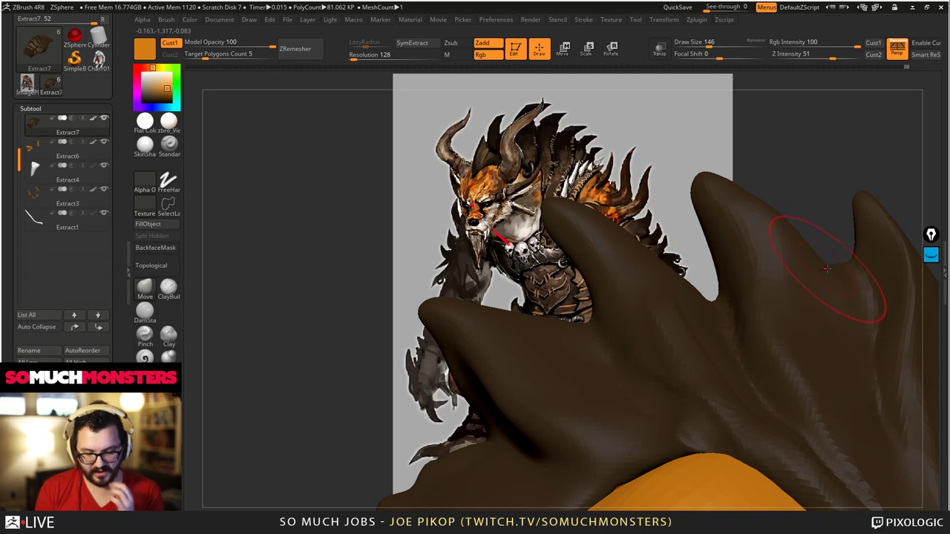
pyautogui.moveTo(820, 236)
pyautogui.mouseDown(button='right')
pyautogui.moveTo(821, 305)
pyautogui.moveTo(763, 282)
pyautogui.mouseUp(button='right')
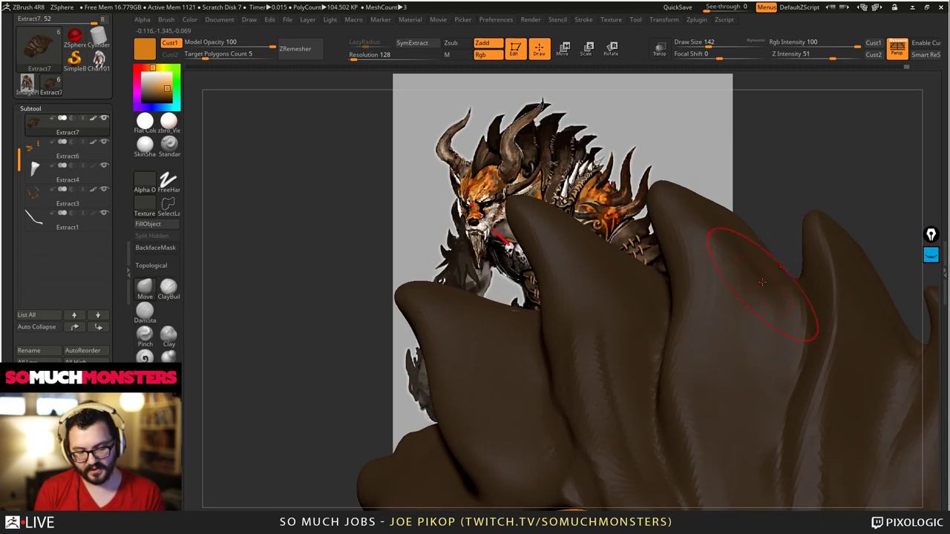
pyautogui.moveTo(801, 306)
pyautogui.mouseDown(button='right')
pyautogui.moveTo(779, 314)
pyautogui.moveTo(791, 320)
pyautogui.moveTo(783, 327)
pyautogui.mouseUp(button='right')
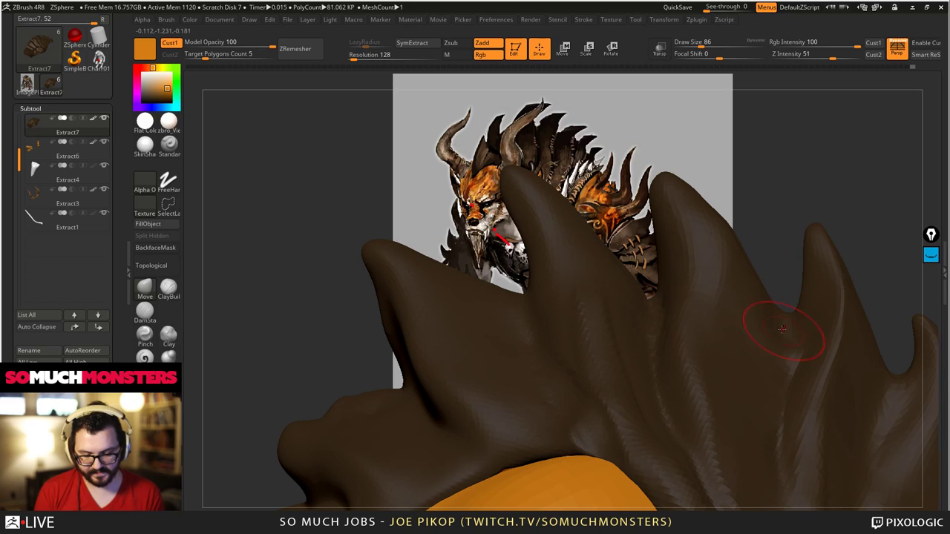
pyautogui.press(']')
pyautogui.moveTo(784, 345); pyautogui.dragTo(775, 387)
# - Enlarge a middle cape spike toward its tip with the Move brush, reducing the draw size from 202 to 102
pyautogui.moveTo(789, 315); pyautogui.dragTo(690, 324, button='right')
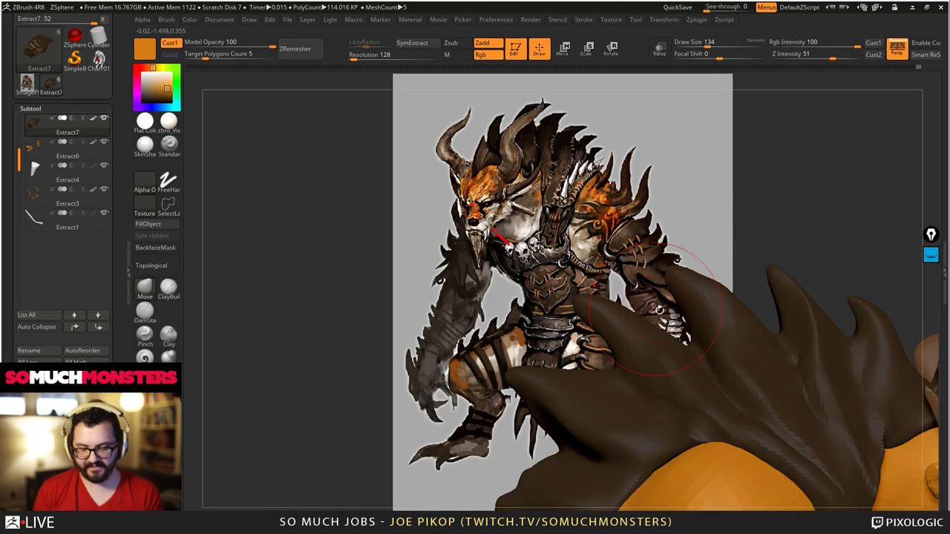
pyautogui.press(']')
pyautogui.press(']')
pyautogui.press('[')
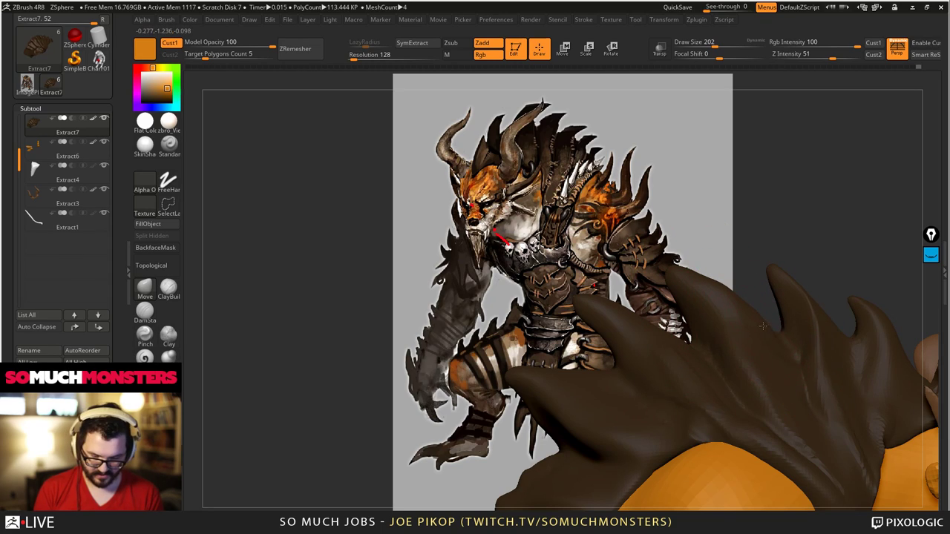
pyautogui.press('[')
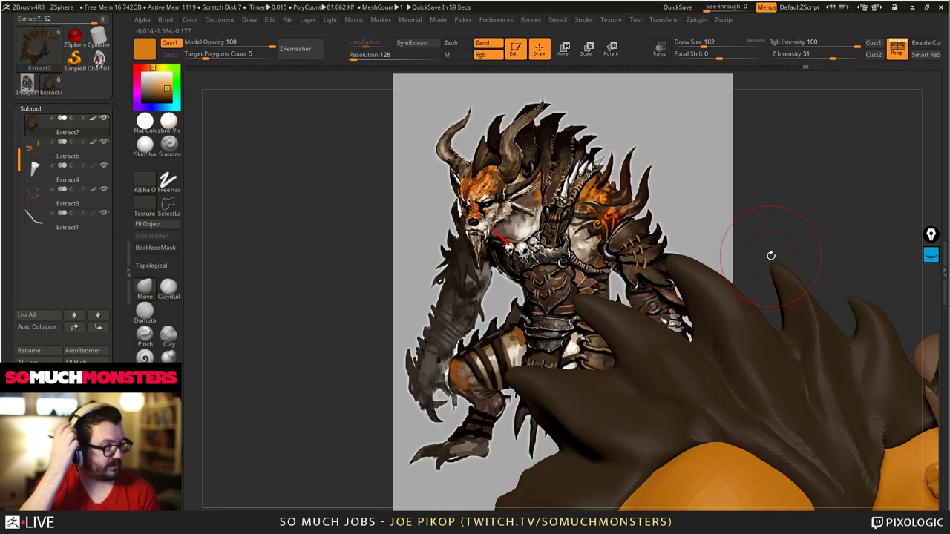
# - Examine the cape spikes and the torso garment from the back, side and front against the concept art
pyautogui.keyDown('alt'); pyautogui.moveTo(816, 222); pyautogui.dragTo(645, 222); pyautogui.keyUp('alt')
pyautogui.keyDown('alt'); pyautogui.moveTo(645, 349); pyautogui.dragTo(601, 286, button='right'); pyautogui.keyUp('alt')
pyautogui.moveTo(601, 285)
pyautogui.mouseDown()
pyautogui.moveTo(635, 252)
pyautogui.moveTo(616, 311)
pyautogui.moveTo(675, 282)
pyautogui.mouseUp()
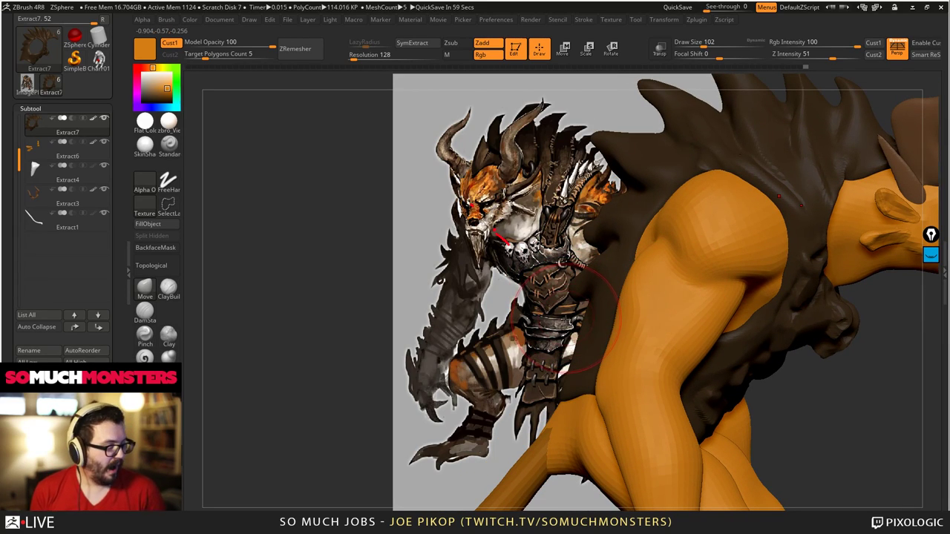
pyautogui.moveTo(602, 241)
pyautogui.mouseDown()
pyautogui.moveTo(603, 264)
pyautogui.moveTo(640, 295)
pyautogui.moveTo(688, 275)
pyautogui.mouseUp()
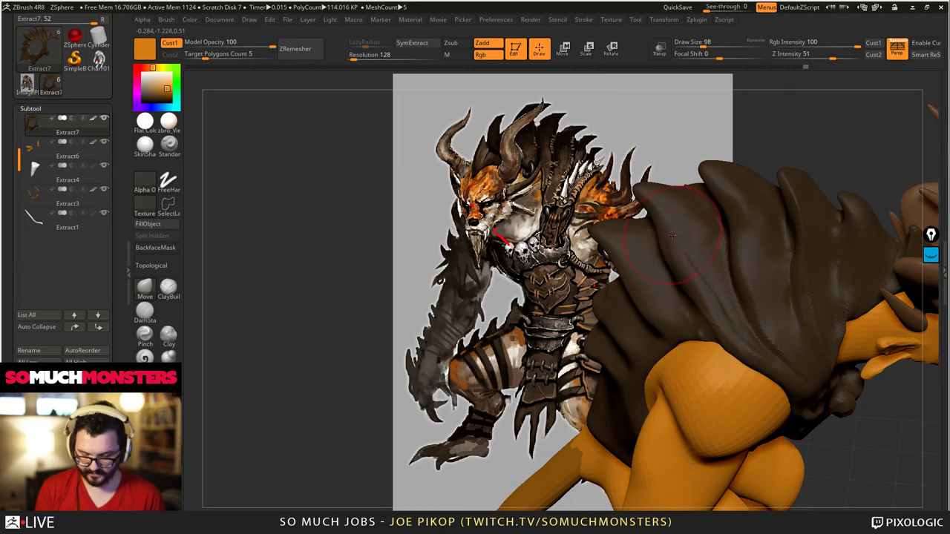
pyautogui.moveTo(672, 235)
pyautogui.mouseDown()
pyautogui.moveTo(681, 296)
pyautogui.moveTo(653, 186)
pyautogui.moveTo(615, 148)
pyautogui.moveTo(607, 293)
pyautogui.moveTo(628, 382)
pyautogui.moveTo(646, 363)
pyautogui.moveTo(653, 312)
pyautogui.moveTo(664, 328)
pyautogui.mouseUp()
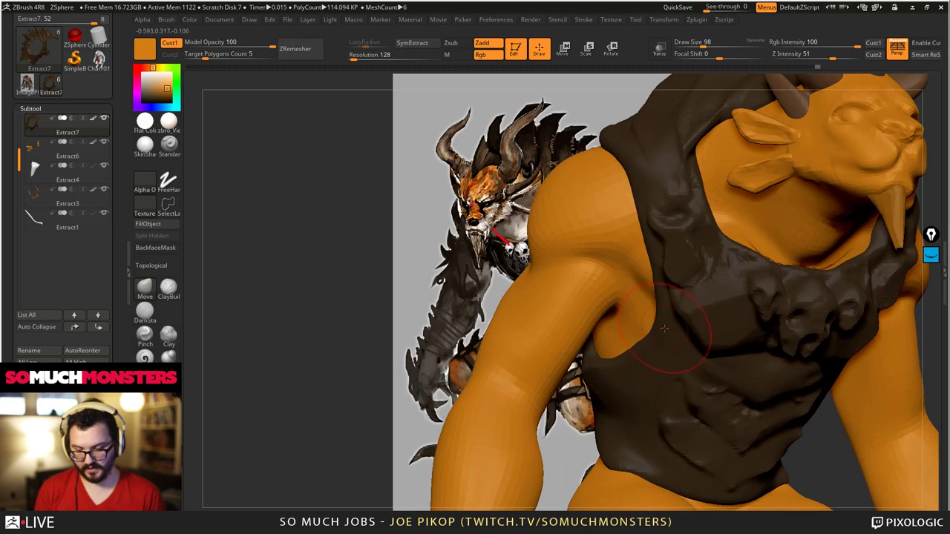
pyautogui.moveTo(664, 328)
pyautogui.mouseDown(button='right')
pyautogui.moveTo(571, 319)
pyautogui.moveTo(595, 285)
pyautogui.moveTo(631, 334)
pyautogui.moveTo(653, 319)
pyautogui.moveTo(718, 337)
pyautogui.mouseUp(button='right')
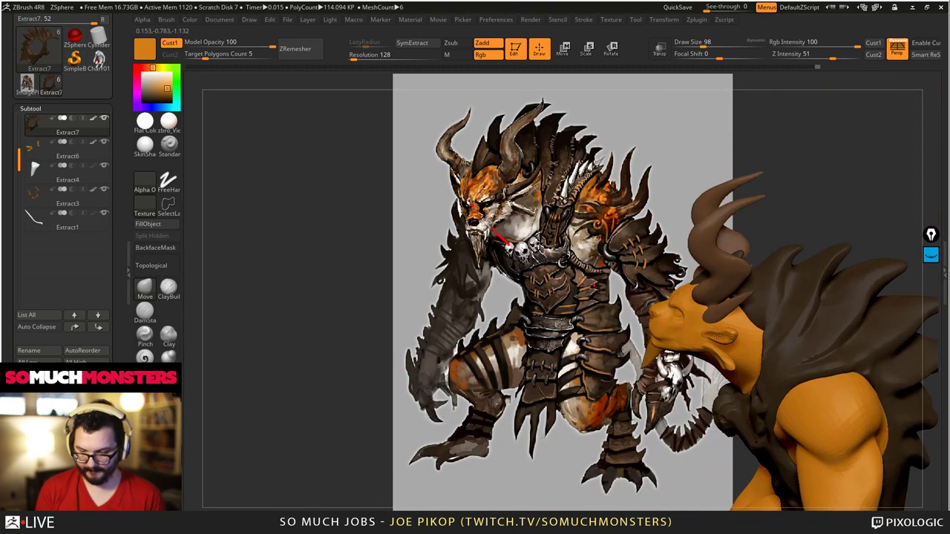
pyautogui.moveTo(694, 356)
pyautogui.mouseDown()
pyautogui.moveTo(746, 329)
pyautogui.moveTo(630, 351)
pyautogui.moveTo(628, 301)
pyautogui.mouseUp()
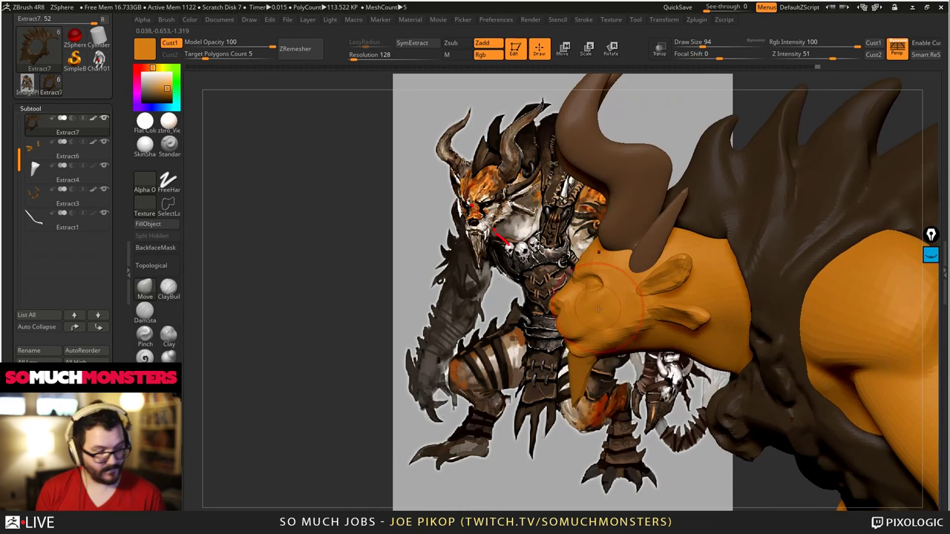
pyautogui.moveTo(659, 356); pyautogui.dragTo(698, 372)
pyautogui.moveTo(419, 296)
pyautogui.keyDown('alt'); pyautogui.mouseDown()
pyautogui.moveTo(627, 256)
pyautogui.moveTo(542, 301)
pyautogui.mouseUp(); pyautogui.keyUp('alt')
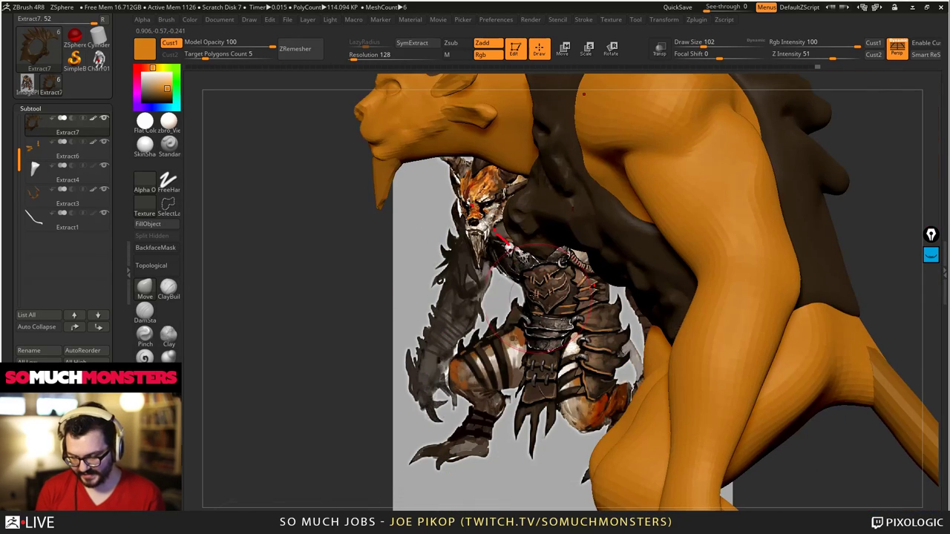
# - Adjust the chest skull area of the garment with the Move brush at draw size 190
pyautogui.press(']')
pyautogui.moveTo(519, 233); pyautogui.dragTo(546, 232)
pyautogui.moveTo(546, 232)
pyautogui.mouseDown(button='right')
pyautogui.moveTo(616, 241)
pyautogui.moveTo(549, 236)
pyautogui.mouseUp(button='right')
pyautogui.moveTo(524, 227)
pyautogui.mouseDown()
pyautogui.moveTo(540, 236)
pyautogui.moveTo(529, 247)
pyautogui.mouseUp()
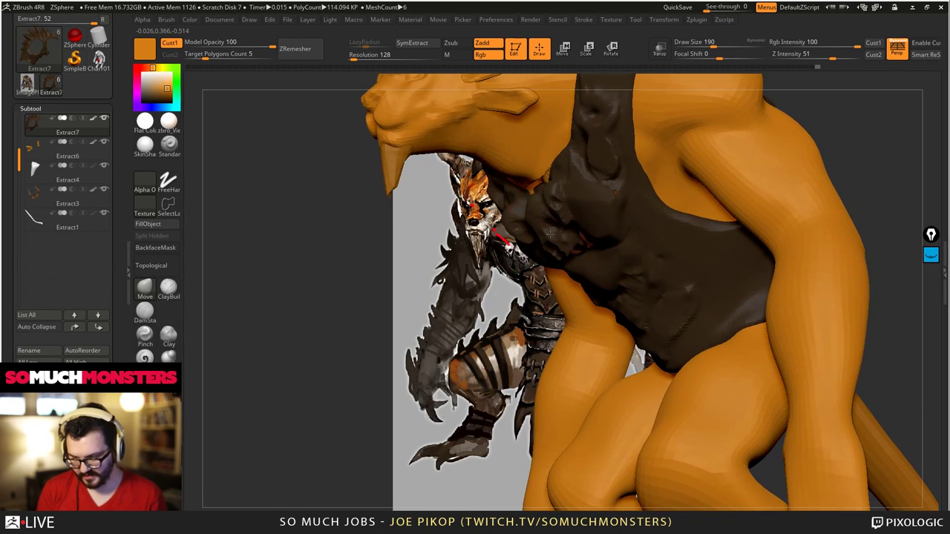
pyautogui.moveTo(530, 247)
pyautogui.mouseDown(button='right')
pyautogui.moveTo(564, 226)
pyautogui.moveTo(637, 424)
pyautogui.moveTo(594, 408)
pyautogui.moveTo(594, 475)
pyautogui.moveTo(638, 415)
pyautogui.mouseUp(button='right')
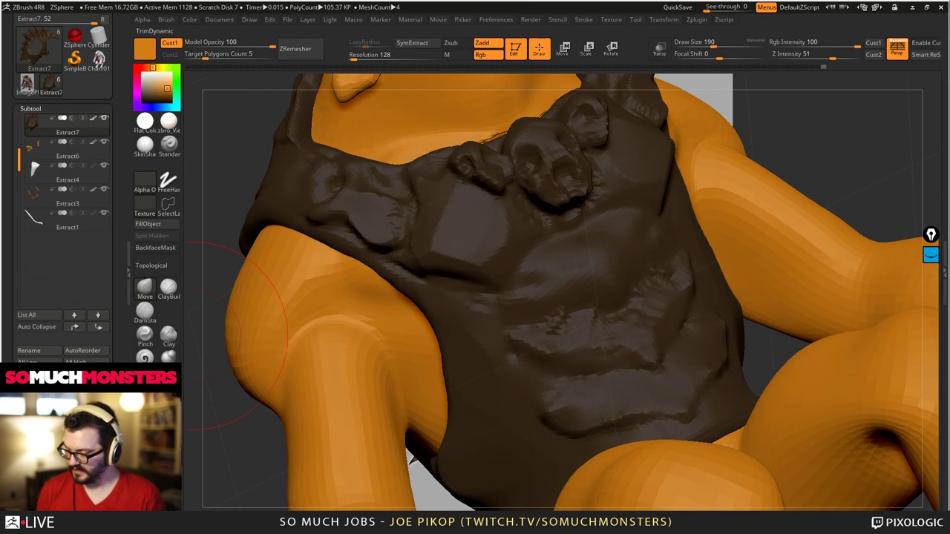
# - Flatten and sharpen the planes of the garment's belly folds with the TrimDynamic brush, enlarging the draw size from 10 to 70
pyautogui.click(168, 358)
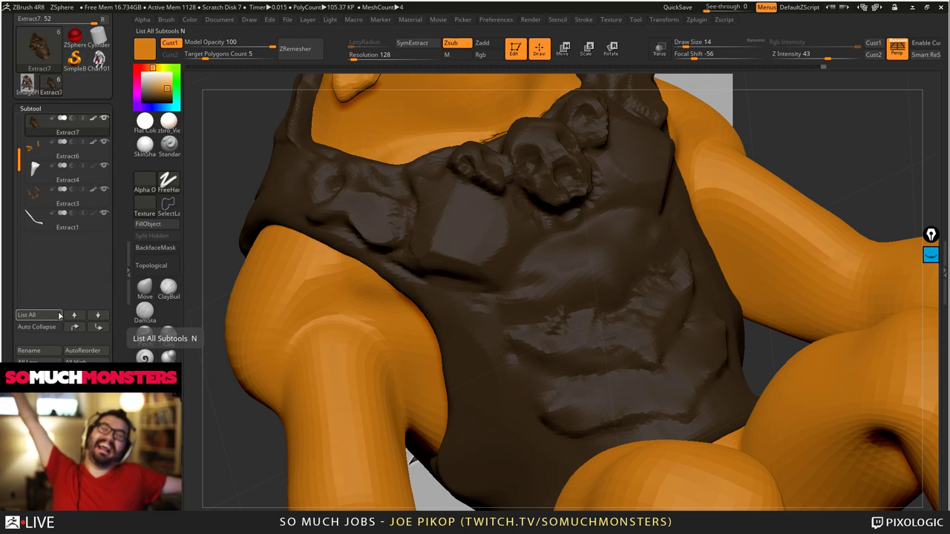
pyautogui.press('[')
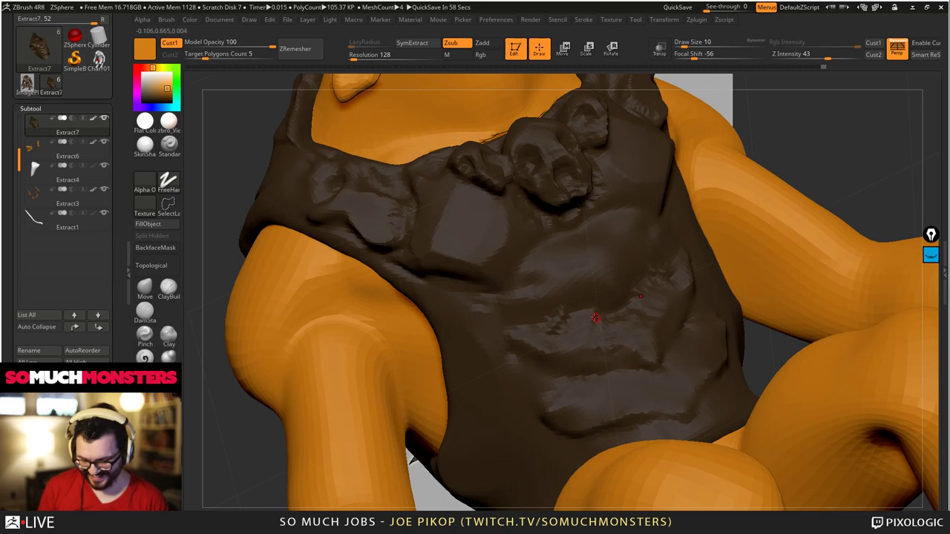
pyautogui.press(']')
pyautogui.press(']')
pyautogui.press(']')
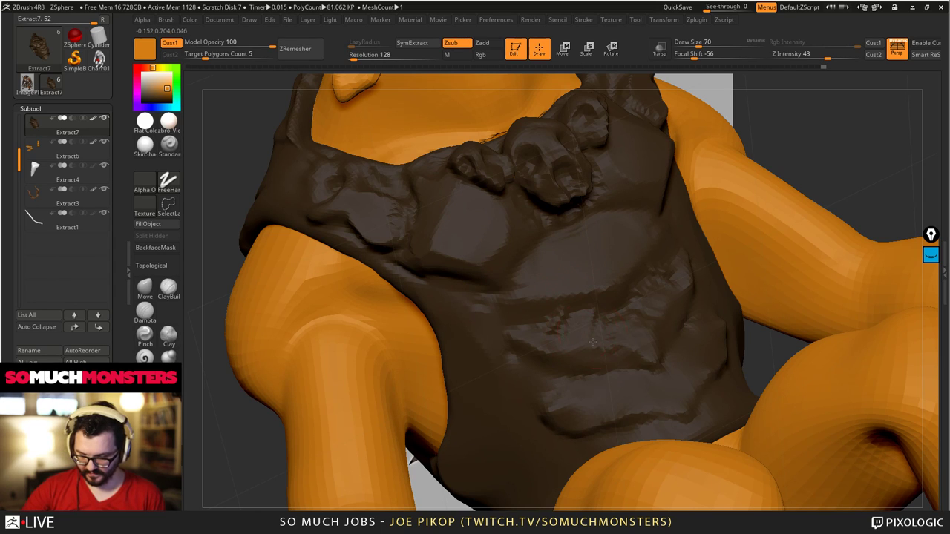
pyautogui.keyDown('ctrl'); pyautogui.moveTo(604, 233); pyautogui.dragTo(520, 222, button='right'); pyautogui.keyUp('ctrl')
pyautogui.keyDown('ctrl'); pyautogui.moveTo(519, 223); pyautogui.dragTo(475, 327, button='right'); pyautogui.keyUp('ctrl')
pyautogui.keyDown('ctrl'); pyautogui.moveTo(475, 326); pyautogui.dragTo(510, 300, button='right'); pyautogui.keyUp('ctrl')
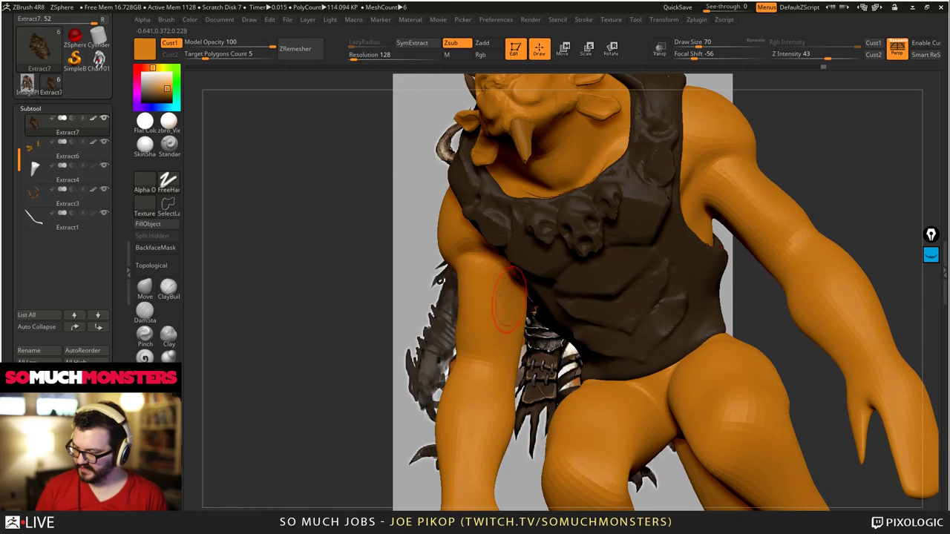
# - Turn off polypaint on the garment, the horn pieces and the body, and set the current colour to a dark muted brown
pyautogui.click(82, 148)
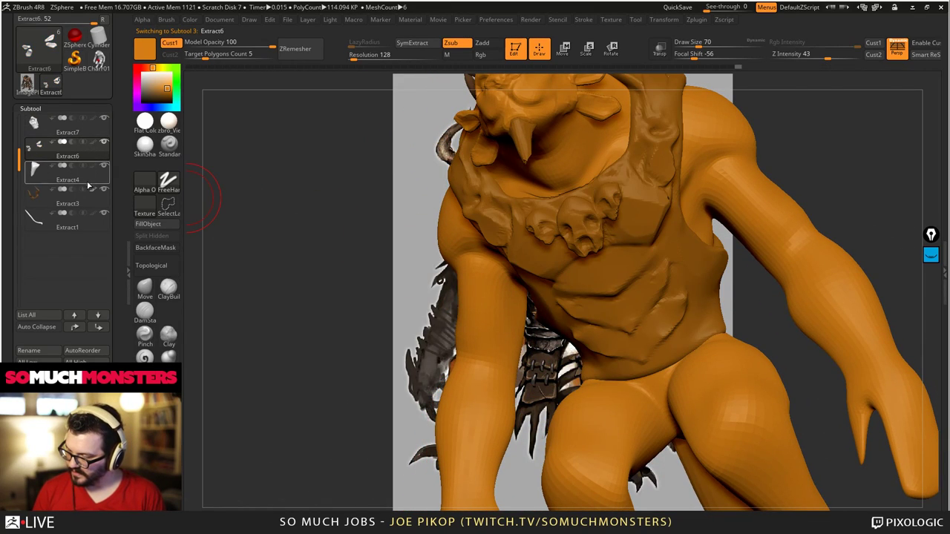
pyautogui.moveTo(297, 189)
pyautogui.mouseDown(button='right')
pyautogui.moveTo(378, 244)
pyautogui.moveTo(325, 215)
pyautogui.mouseUp(button='right')
pyautogui.moveTo(153, 97); pyautogui.dragTo(144, 89)
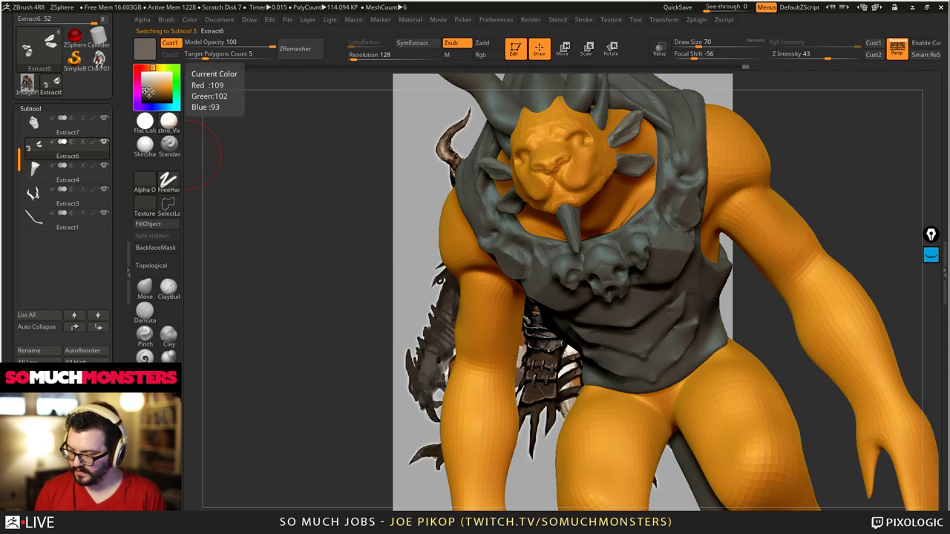
pyautogui.click(147, 94)
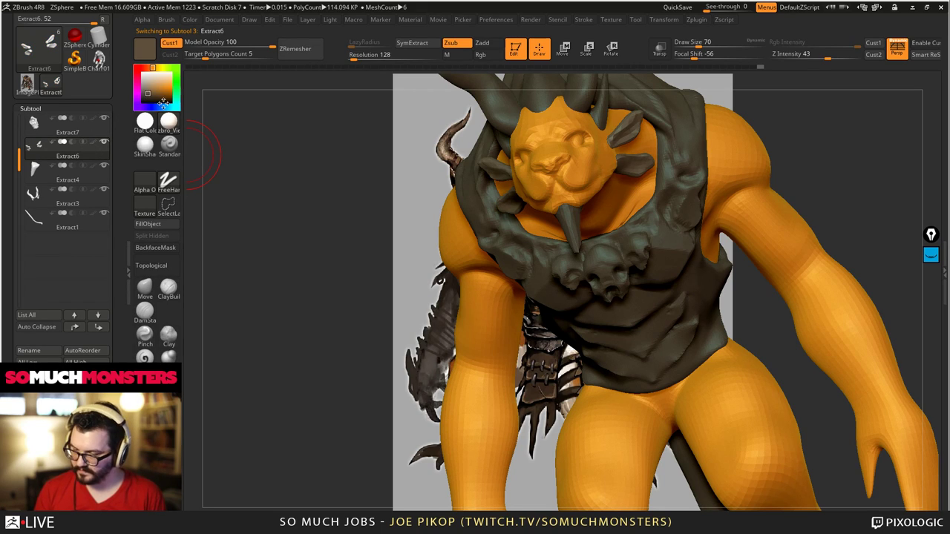
pyautogui.moveTo(289, 198); pyautogui.dragTo(216, 213, button='right')
pyautogui.keyDown('alt'); pyautogui.click(659, 212); pyautogui.keyUp('alt')
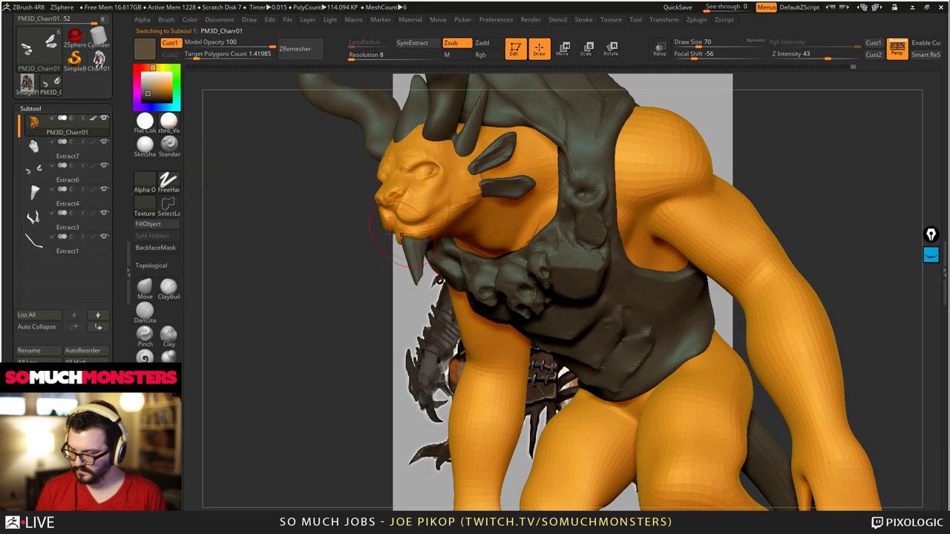
pyautogui.click(82, 120)
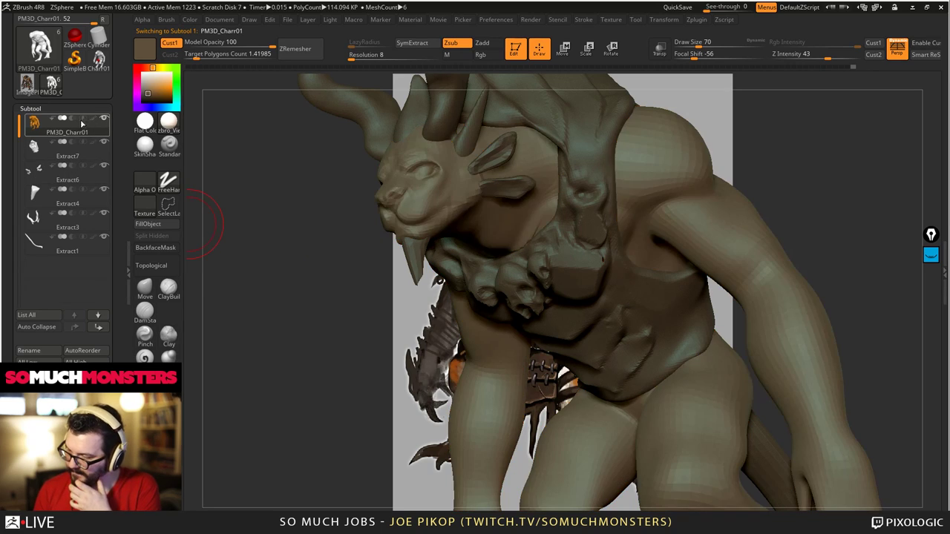
# - Build up wrinkles on the side of the torso garment below the armhole with the ClayBuildup brush at draw size 14
pyautogui.moveTo(450, 300); pyautogui.dragTo(491, 311, button='right')
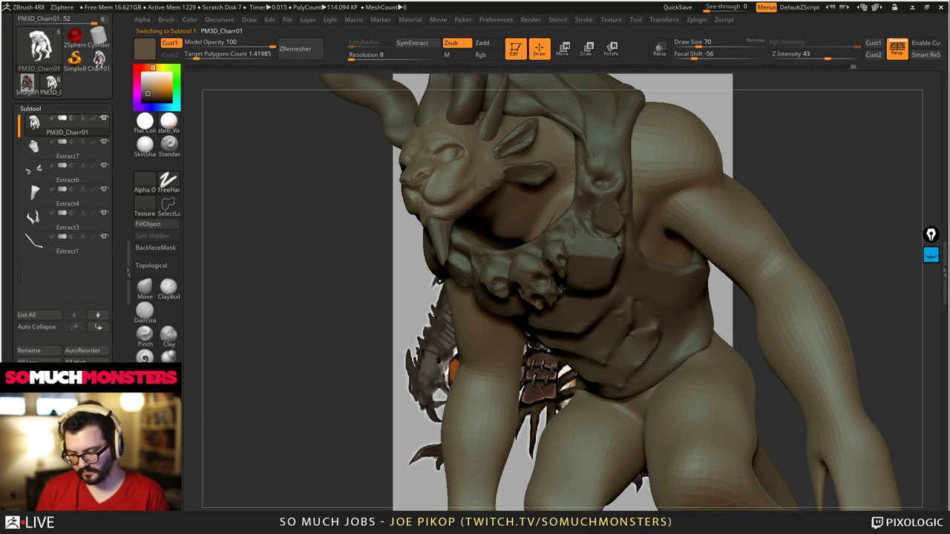
pyautogui.moveTo(580, 324); pyautogui.dragTo(572, 266, button='right')
pyautogui.click(168, 289)
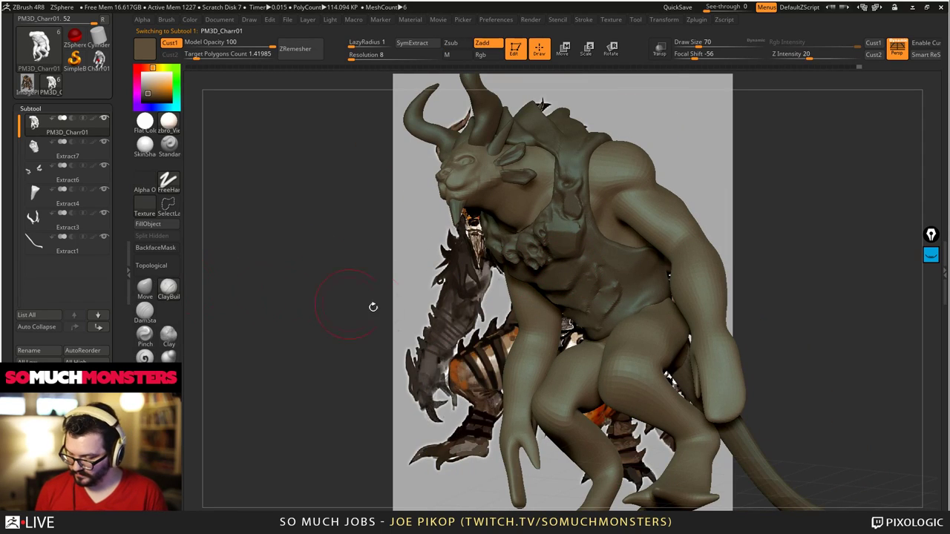
pyautogui.moveTo(445, 305)
pyautogui.keyDown('alt'); pyautogui.mouseDown(button='right')
pyautogui.moveTo(629, 305)
pyautogui.moveTo(778, 343)
pyautogui.mouseUp(button='right'); pyautogui.keyUp('alt')
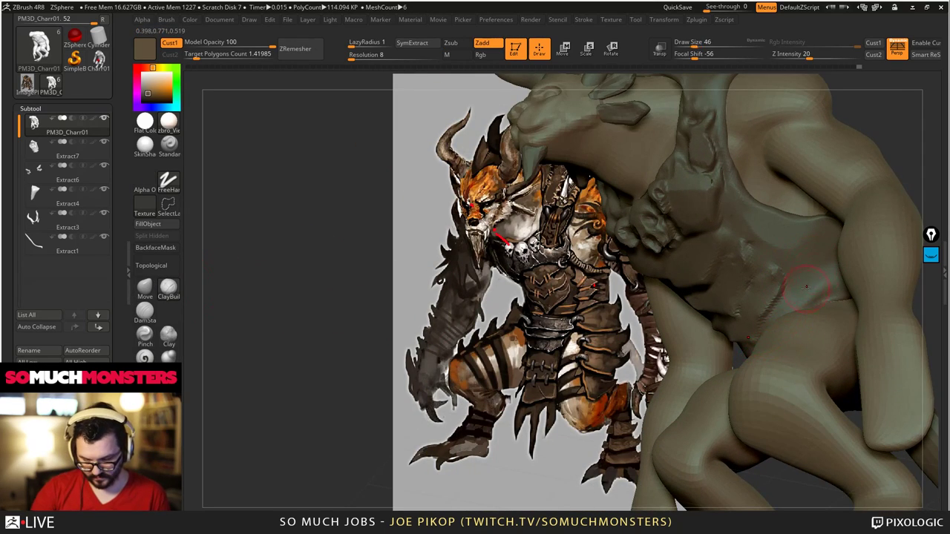
pyautogui.moveTo(805, 286)
pyautogui.mouseDown(button='right')
pyautogui.moveTo(846, 339)
pyautogui.moveTo(823, 329)
pyautogui.moveTo(841, 278)
pyautogui.mouseUp(button='right')
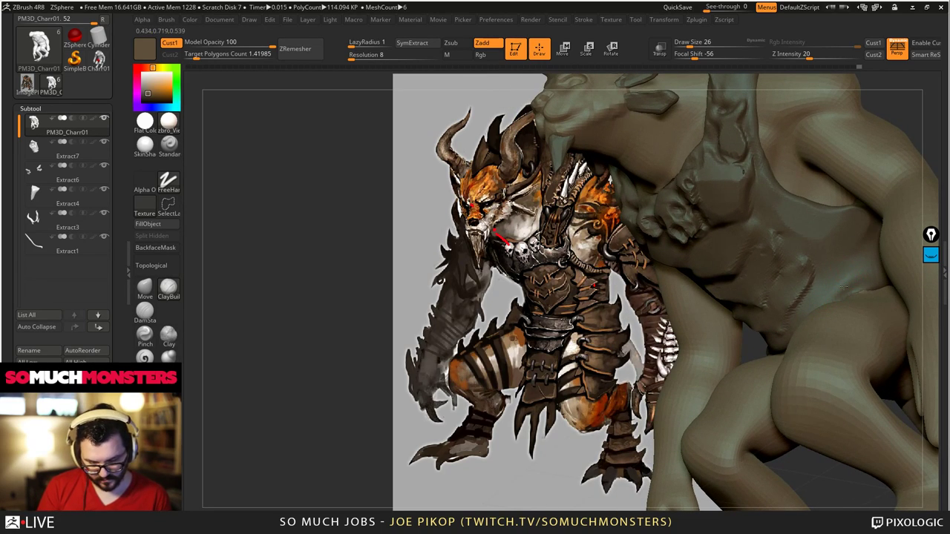
pyautogui.keyDown('alt'); pyautogui.click(851, 291); pyautogui.keyUp('alt')
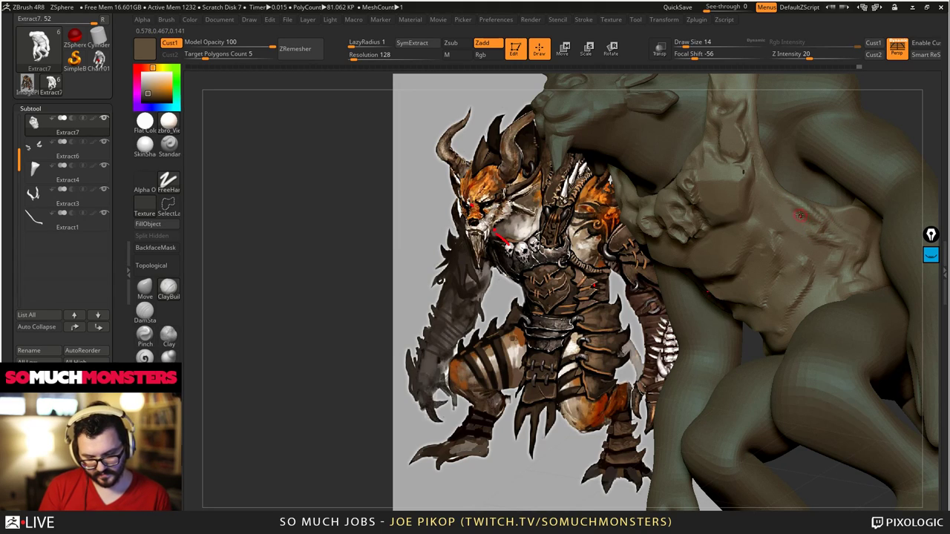
pyautogui.moveTo(800, 216); pyautogui.dragTo(799, 226, button='right')
pyautogui.moveTo(812, 245); pyautogui.dragTo(811, 253)
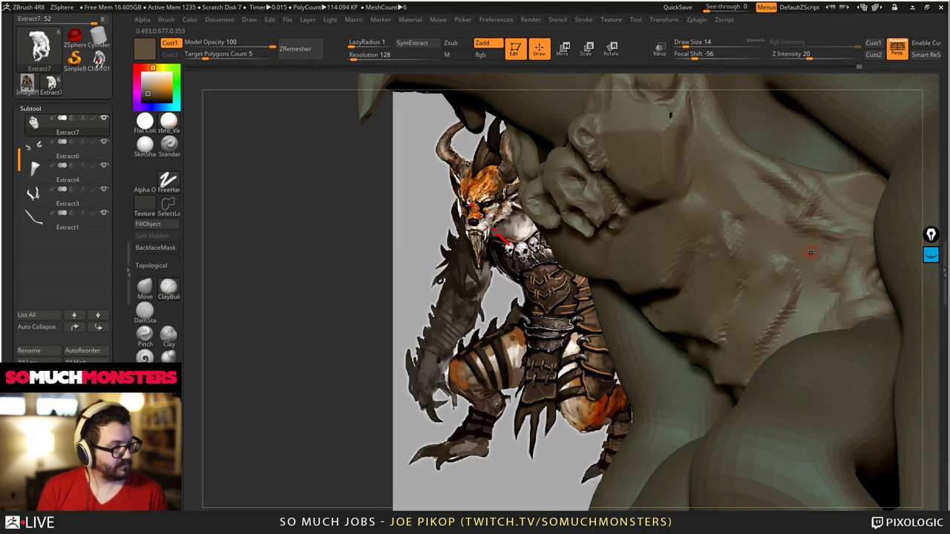
pyautogui.moveTo(805, 247)
pyautogui.mouseDown(button='right')
pyautogui.moveTo(775, 249)
pyautogui.moveTo(822, 256)
pyautogui.mouseUp(button='right')
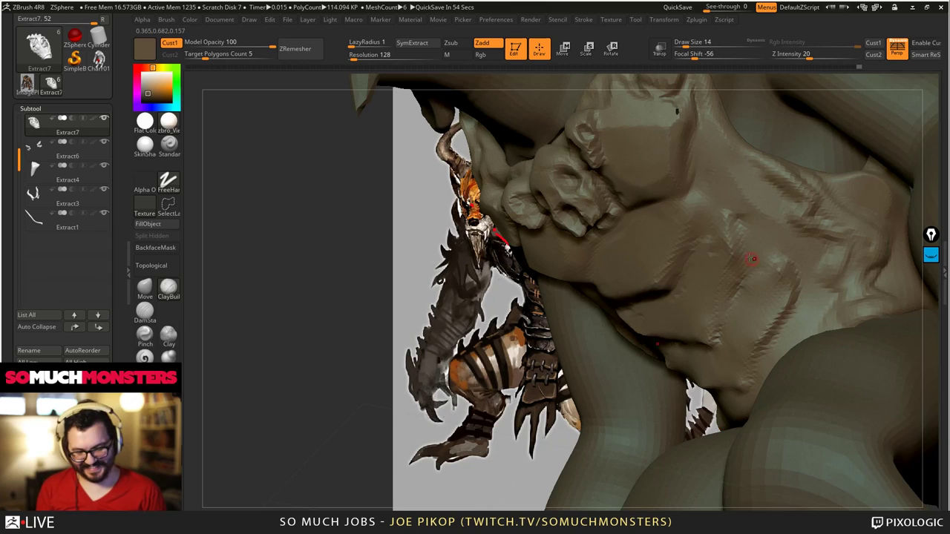
# - Build up broader folds from the armhole down to the hip with ClayBuildup at draw sizes 46 and 42, and smooth them
pyautogui.moveTo(752, 259); pyautogui.dragTo(789, 242, button='right')
pyautogui.press(']')
pyautogui.press(']')
pyautogui.press(']')
pyautogui.press(']')
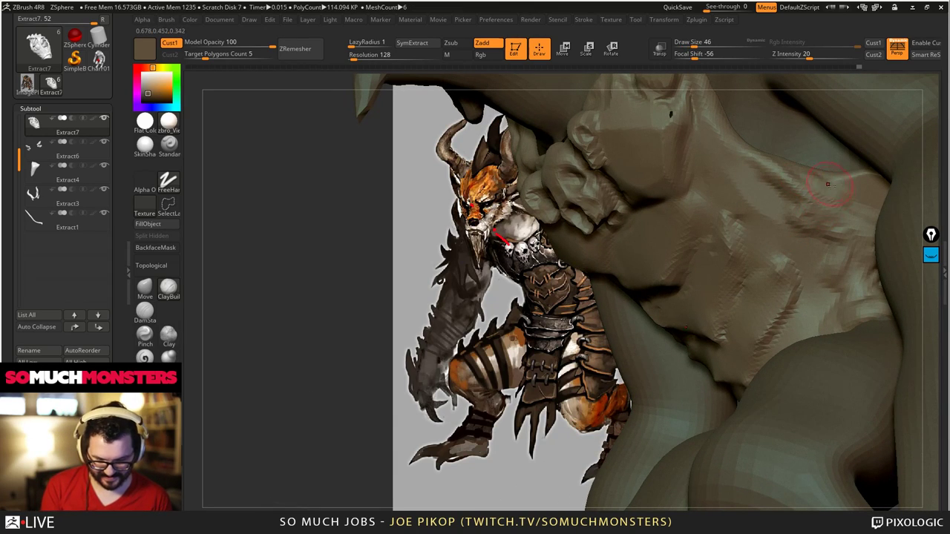
pyautogui.moveTo(830, 197); pyautogui.dragTo(864, 227, button='right')
pyautogui.moveTo(868, 223)
pyautogui.mouseDown()
pyautogui.moveTo(852, 212)
pyautogui.moveTo(887, 237)
pyautogui.moveTo(870, 250)
pyautogui.moveTo(861, 313)
pyautogui.mouseUp()
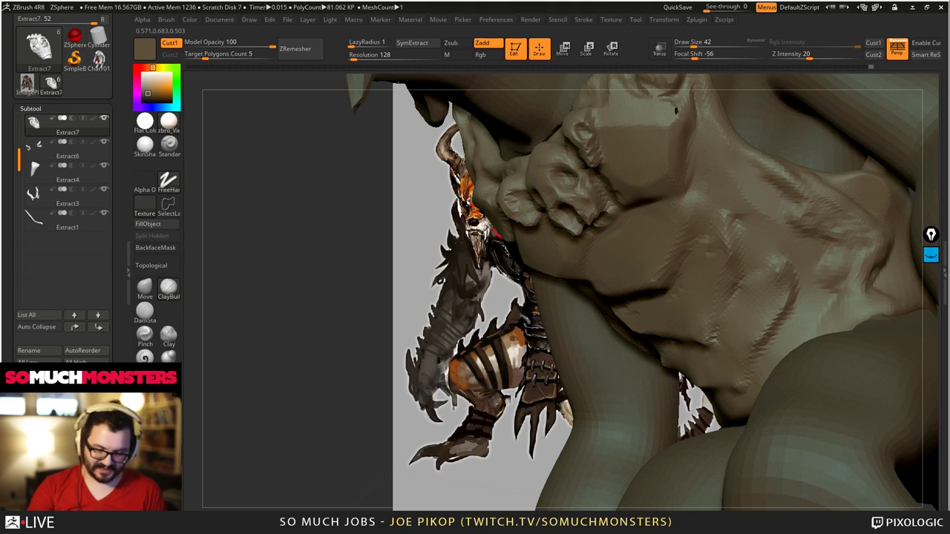
pyautogui.keyDown('shift'); pyautogui.moveTo(842, 244); pyautogui.dragTo(838, 230); pyautogui.keyUp('shift')
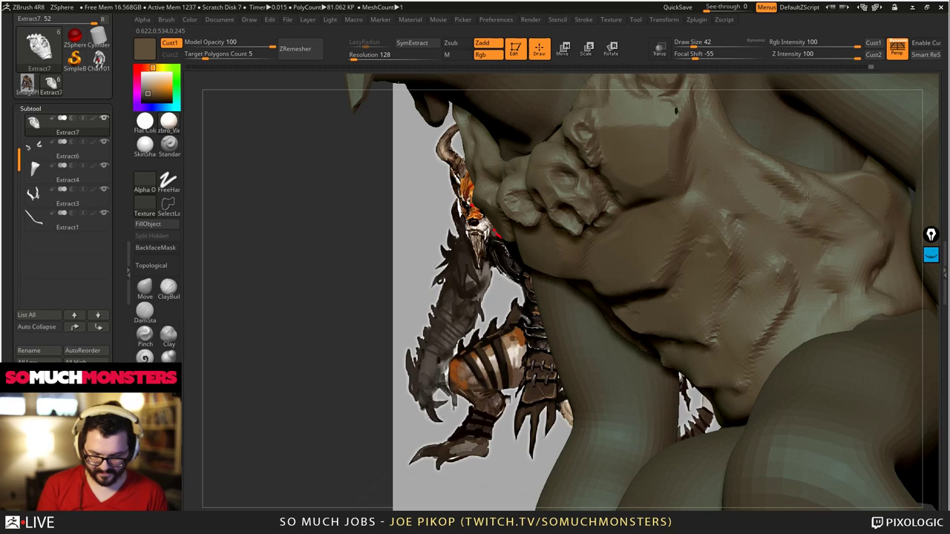
# - Examine the cape and the side of the torso garment against the concept art
pyautogui.moveTo(622, 334); pyautogui.dragTo(748, 273, button='right')
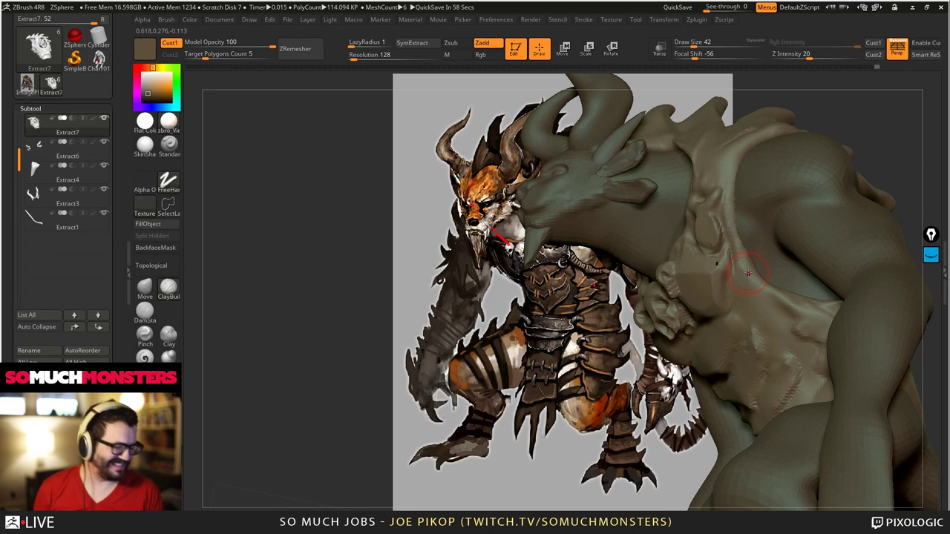
pyautogui.hotkey('ctrl', 'z')
pyautogui.hotkey('ctrl', 'z')
pyautogui.hotkey('ctrl', 'z')
pyautogui.hotkey('ctrl', 'z')
pyautogui.hotkey('ctrl', 'z')
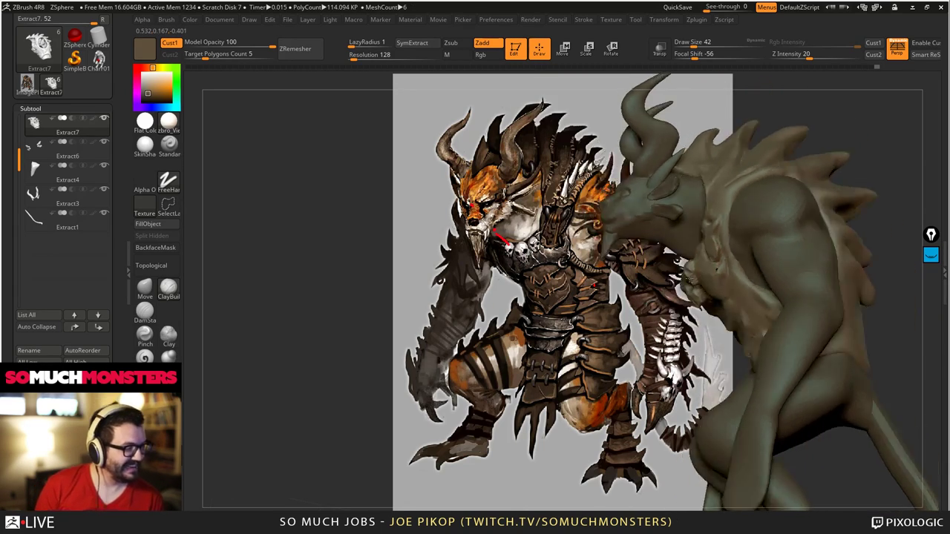
pyautogui.hotkey('ctrl', 'z')
pyautogui.hotkey('ctrl', 'z')
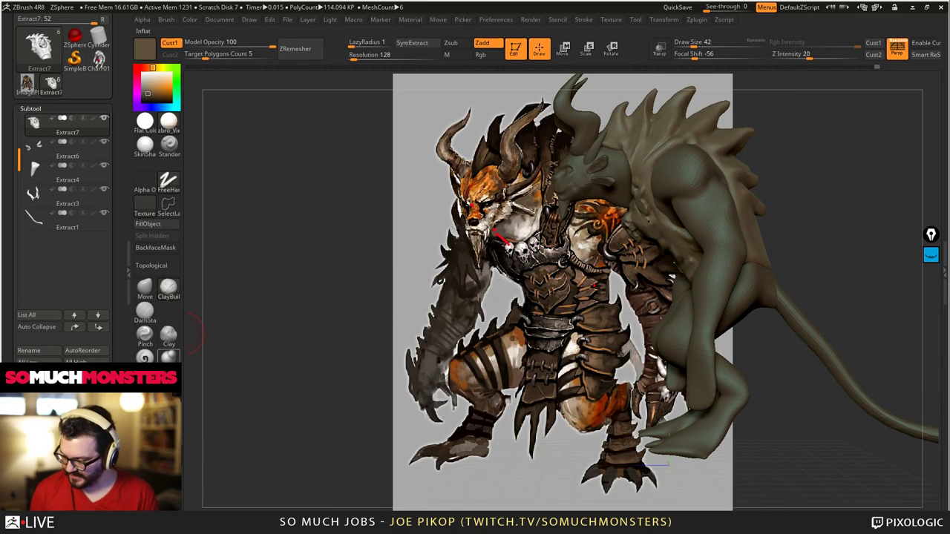
# - Adjust the garment's lower back and the body beneath it with the Move brush at draw size 86 to reduce the body poking through
pyautogui.click(146, 289)
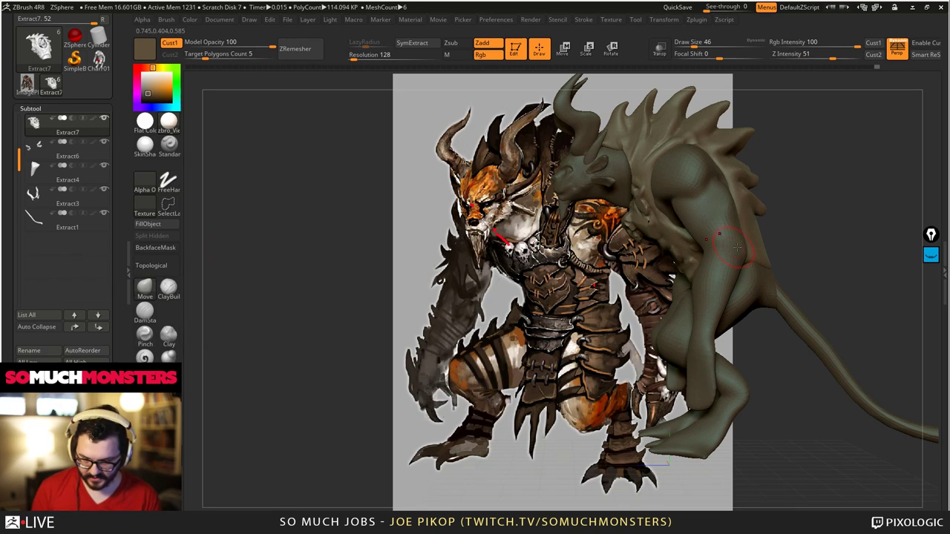
pyautogui.moveTo(749, 210)
pyautogui.mouseDown()
pyautogui.moveTo(735, 224)
pyautogui.moveTo(761, 221)
pyautogui.moveTo(751, 219)
pyautogui.mouseUp()
pyautogui.moveTo(751, 218)
pyautogui.mouseDown(button='right')
pyautogui.moveTo(744, 227)
pyautogui.moveTo(759, 258)
pyautogui.mouseUp(button='right')
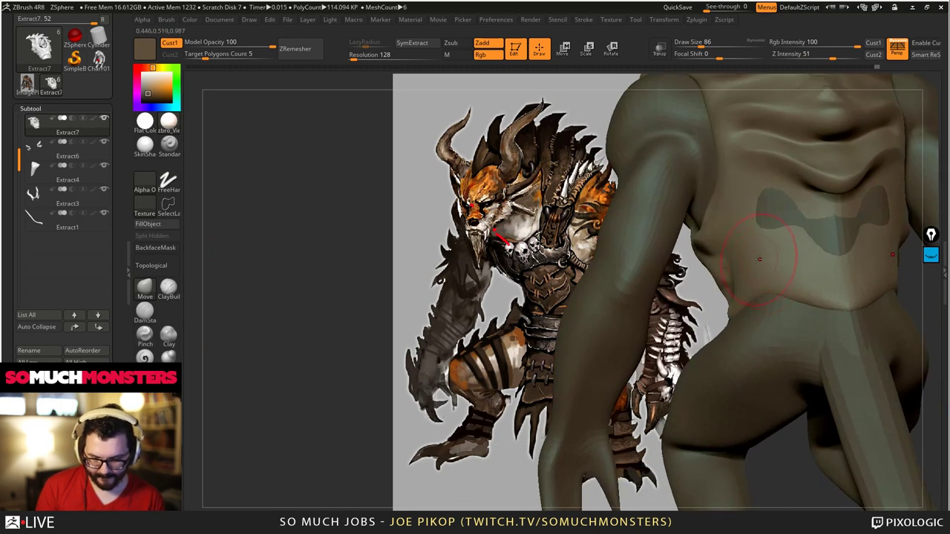
pyautogui.keyDown('alt'); pyautogui.click(762, 211); pyautogui.keyUp('alt')
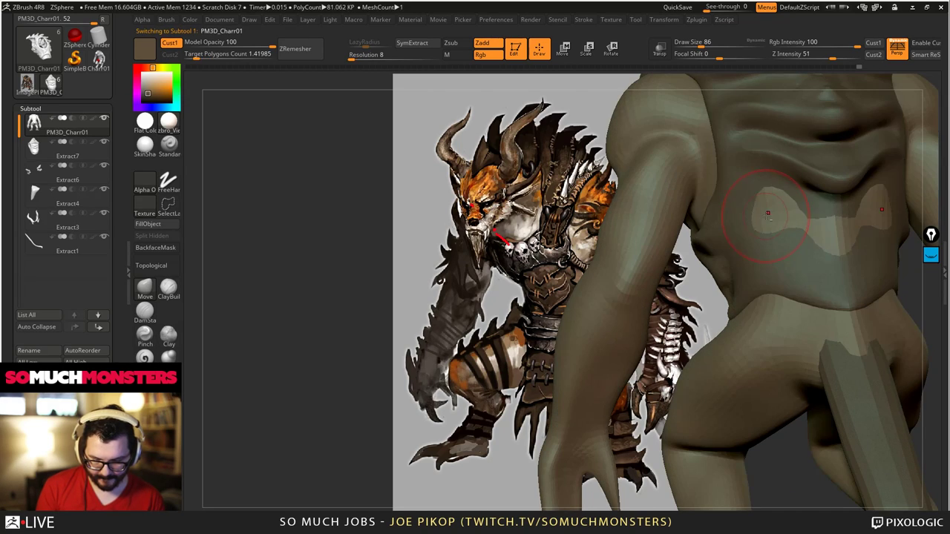
pyautogui.keyDown('ctrl'); pyautogui.moveTo(780, 229); pyautogui.dragTo(757, 269, button='right'); pyautogui.keyUp('ctrl')
pyautogui.keyDown('alt'); pyautogui.click(774, 265); pyautogui.keyUp('alt')
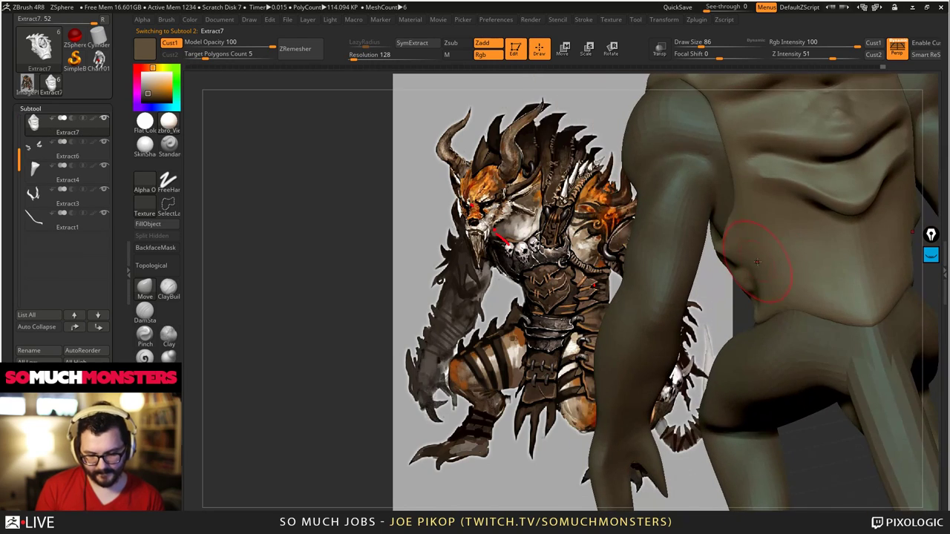
pyautogui.keyDown('ctrl'); pyautogui.moveTo(760, 250); pyautogui.dragTo(776, 210); pyautogui.keyUp('ctrl')
pyautogui.moveTo(776, 210); pyautogui.dragTo(771, 213, button='right')
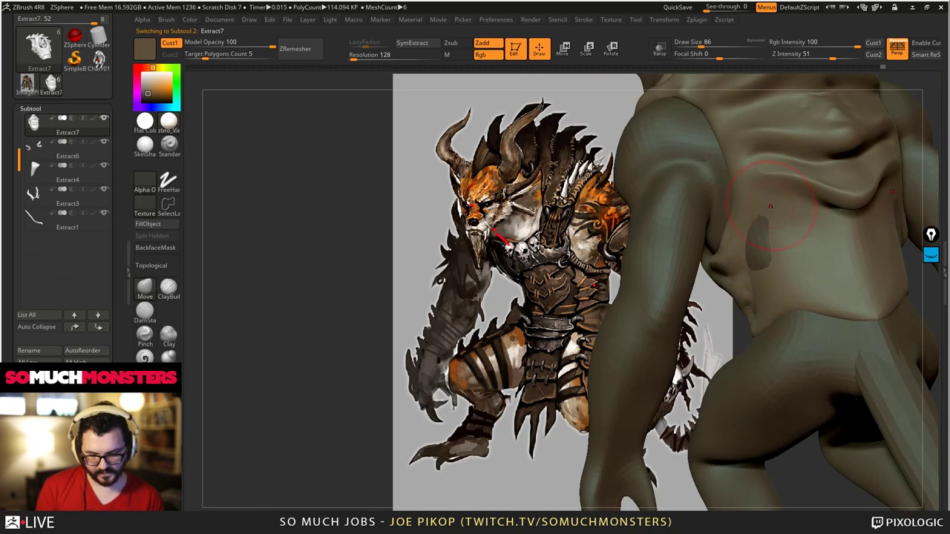
pyautogui.moveTo(771, 214)
pyautogui.keyDown('ctrl'); pyautogui.mouseDown()
pyautogui.moveTo(765, 202)
pyautogui.moveTo(746, 208)
pyautogui.moveTo(761, 202)
pyautogui.moveTo(759, 218)
pyautogui.moveTo(745, 204)
pyautogui.moveTo(766, 264)
pyautogui.mouseUp(); pyautogui.keyUp('ctrl')
# - Compare the whole figure's silhouette from behind and from the front with the concept art
pyautogui.moveTo(766, 264)
pyautogui.keyDown('ctrl'); pyautogui.mouseDown(button='right')
pyautogui.moveTo(774, 302)
pyautogui.moveTo(757, 237)
pyautogui.moveTo(675, 153)
pyautogui.moveTo(653, 111)
pyautogui.mouseUp(button='right'); pyautogui.keyUp('ctrl')
pyautogui.moveTo(424, 171); pyautogui.dragTo(593, 285)
pyautogui.moveTo(653, 148)
pyautogui.keyDown('ctrl'); pyautogui.mouseDown(button='right')
pyautogui.moveTo(694, 305)
pyautogui.moveTo(671, 355)
pyautogui.mouseUp(button='right'); pyautogui.keyUp('ctrl')
pyautogui.moveTo(671, 355); pyautogui.dragTo(653, 381)
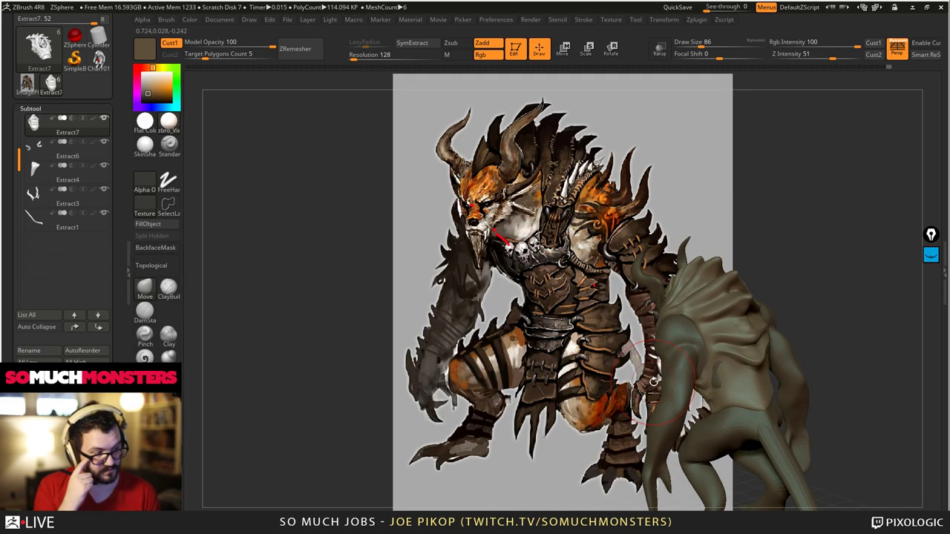
pyautogui.moveTo(653, 382); pyautogui.dragTo(650, 304)
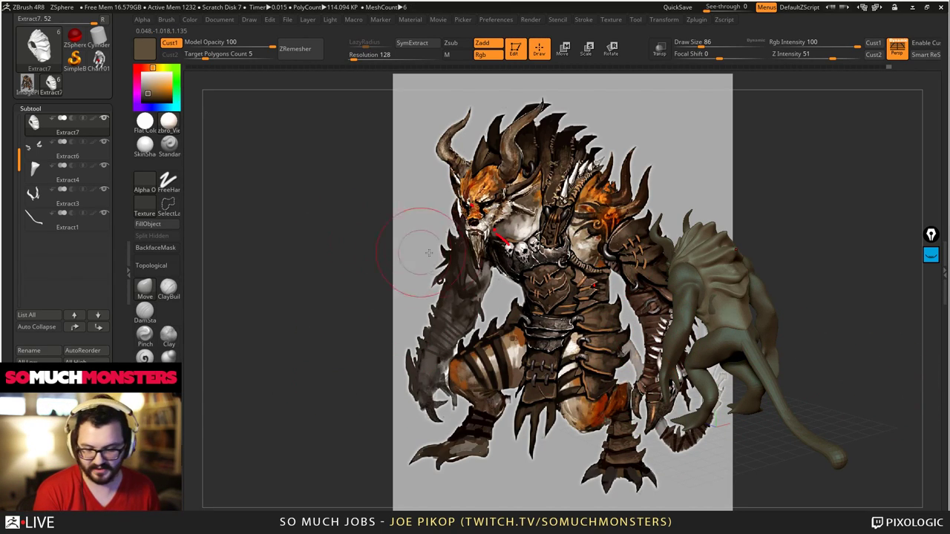
pyautogui.moveTo(418, 252); pyautogui.dragTo(593, 252)
pyautogui.keyDown('alt'); pyautogui.moveTo(562, 297); pyautogui.dragTo(512, 261); pyautogui.keyUp('alt')
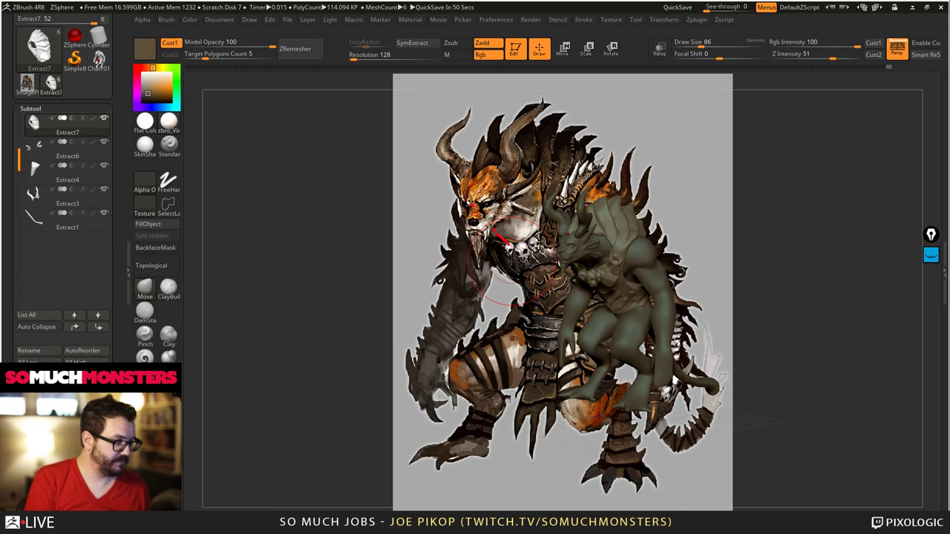
pyautogui.moveTo(252, 248); pyautogui.dragTo(515, 250)
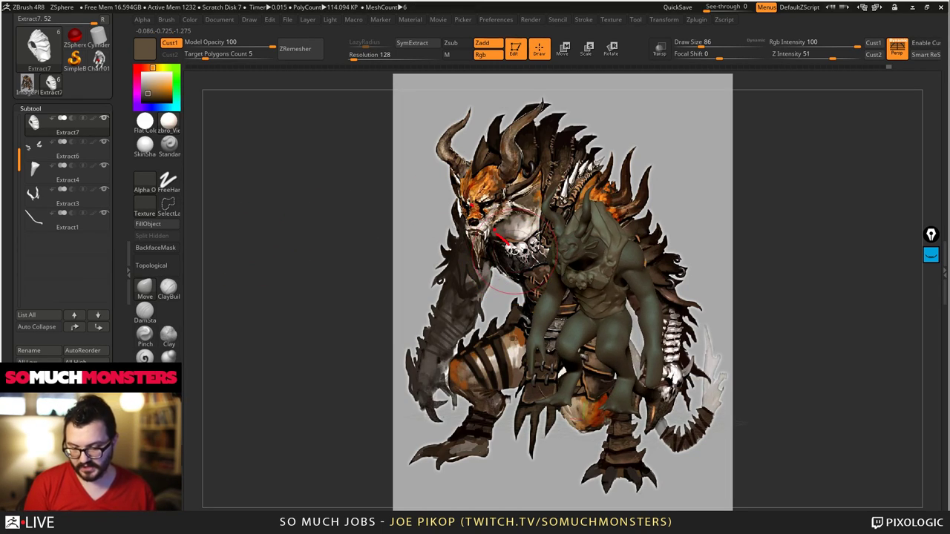
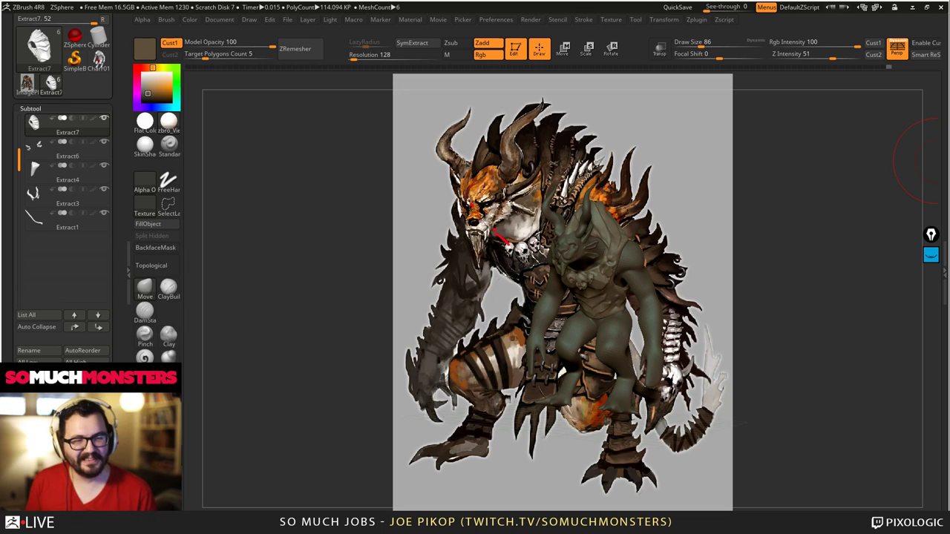
# - Activate the body subtool and examine its arms and legs from the front and side against the concept art
pyautogui.moveTo(524, 271)
pyautogui.mouseDown(button='right')
pyautogui.moveTo(534, 267)
pyautogui.moveTo(545, 297)
pyautogui.moveTo(549, 346)
pyautogui.moveTo(549, 261)
pyautogui.moveTo(564, 294)
pyautogui.moveTo(569, 238)
pyautogui.moveTo(576, 343)
pyautogui.moveTo(447, 244)
pyautogui.moveTo(223, 229)
pyautogui.mouseUp(button='right')
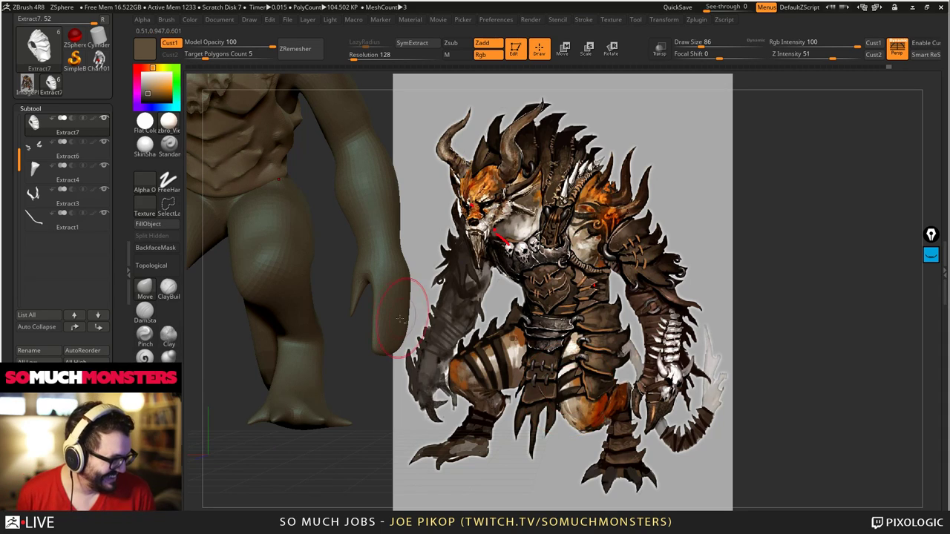
pyautogui.moveTo(381, 290)
pyautogui.keyDown('alt'); pyautogui.mouseDown()
pyautogui.moveTo(461, 286)
pyautogui.moveTo(416, 283)
pyautogui.moveTo(431, 291)
pyautogui.moveTo(424, 297)
pyautogui.moveTo(565, 323)
pyautogui.mouseUp(); pyautogui.keyUp('alt')
pyautogui.keyDown('alt'); pyautogui.click(566, 323); pyautogui.keyUp('alt')
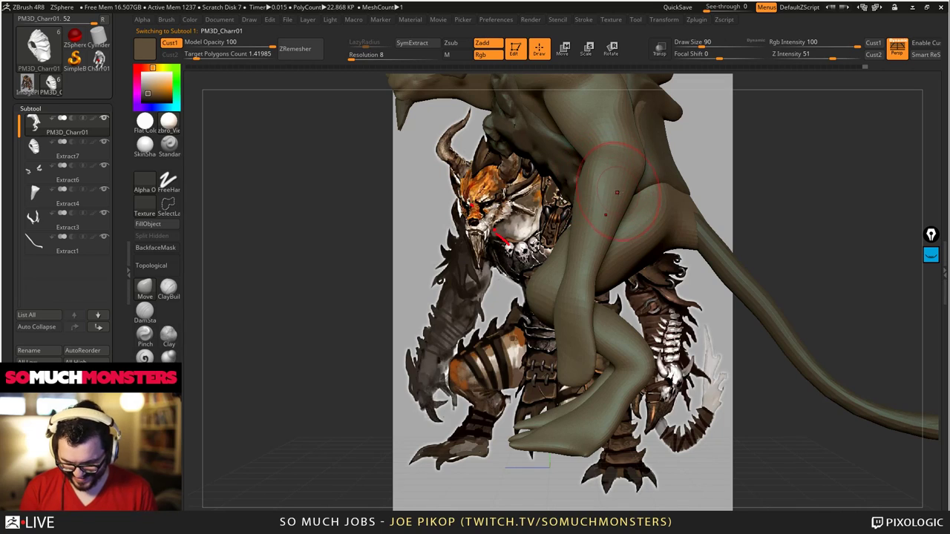
pyautogui.moveTo(620, 236)
pyautogui.keyDown('alt'); pyautogui.mouseDown(button='right')
pyautogui.moveTo(611, 277)
pyautogui.moveTo(697, 286)
pyautogui.moveTo(622, 288)
pyautogui.moveTo(652, 254)
pyautogui.moveTo(668, 250)
pyautogui.moveTo(673, 271)
pyautogui.moveTo(676, 264)
pyautogui.moveTo(650, 252)
pyautogui.moveTo(650, 206)
pyautogui.moveTo(594, 201)
pyautogui.moveTo(583, 145)
pyautogui.moveTo(564, 133)
pyautogui.mouseUp(button='right'); pyautogui.keyUp('alt')
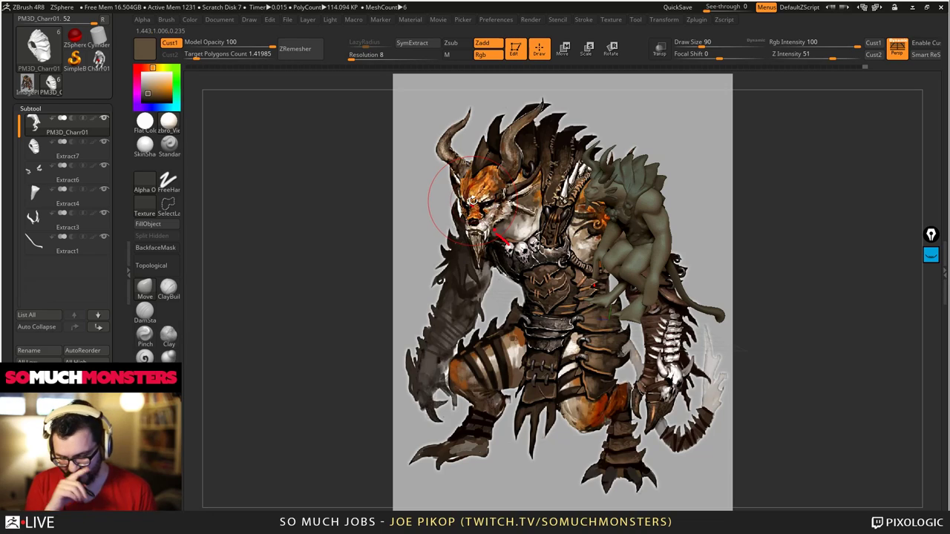
# - Mask the creature's arms from the upper arms to the wrists with the Lasso mask stroke and extract them with SymExtract
pyautogui.moveTo(473, 201)
pyautogui.mouseDown(button='right')
pyautogui.moveTo(409, 287)
pyautogui.moveTo(331, 260)
pyautogui.mouseUp(button='right')
pyautogui.moveTo(438, 271)
pyautogui.mouseDown(button='right')
pyautogui.moveTo(487, 346)
pyautogui.moveTo(520, 353)
pyautogui.moveTo(502, 292)
pyautogui.mouseUp(button='right')
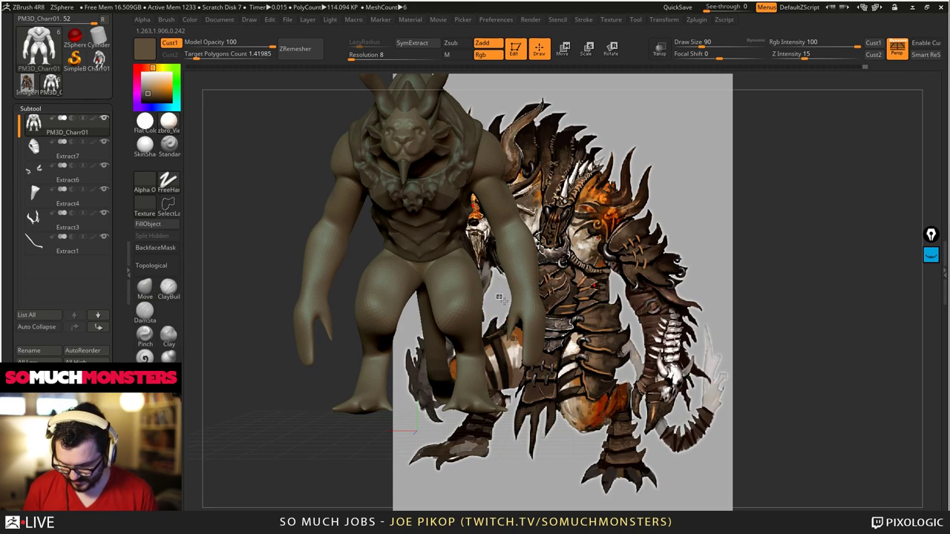
pyautogui.keyDown('ctrl'); pyautogui.moveTo(497, 295); pyautogui.dragTo(511, 314); pyautogui.keyUp('ctrl')
pyautogui.click(168, 180)
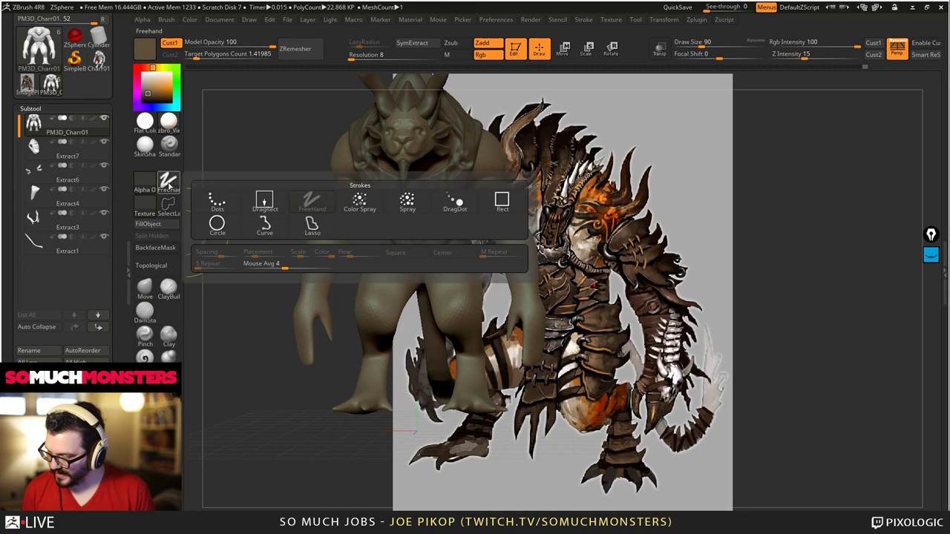
pyautogui.click(312, 226)
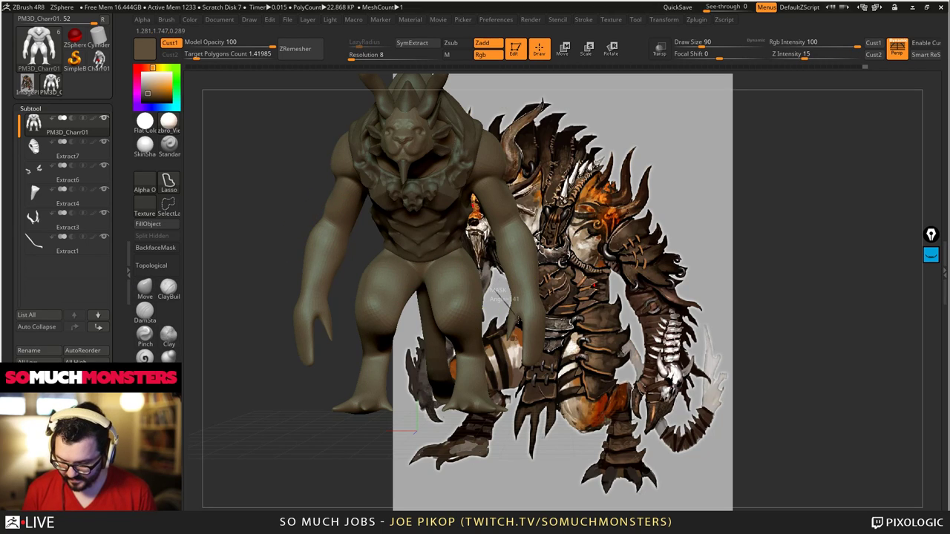
pyautogui.moveTo(518, 319)
pyautogui.keyDown('ctrl'); pyautogui.mouseDown()
pyautogui.moveTo(568, 304)
pyautogui.moveTo(553, 222)
pyautogui.moveTo(523, 230)
pyautogui.moveTo(489, 191)
pyautogui.moveTo(469, 190)
pyautogui.mouseUp(); pyautogui.keyUp('ctrl')
pyautogui.moveTo(245, 217)
pyautogui.mouseDown()
pyautogui.moveTo(418, 256)
pyautogui.moveTo(367, 256)
pyautogui.moveTo(349, 248)
pyautogui.moveTo(420, 259)
pyautogui.mouseUp()
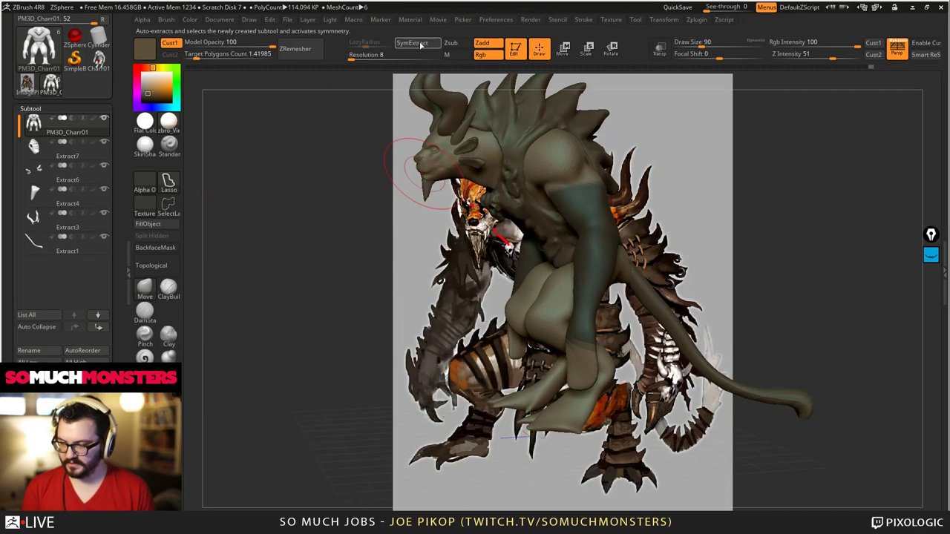
pyautogui.click(421, 45)
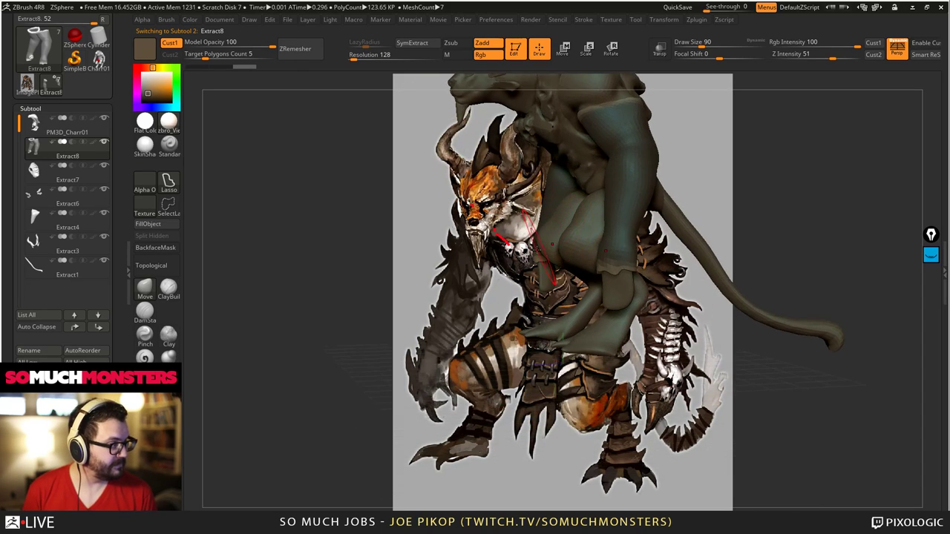
# - Start fitting the extracted sleeves around the creature's arms with the Move brush and smoothing
pyautogui.moveTo(538, 248); pyautogui.dragTo(589, 297, button='right')
pyautogui.moveTo(592, 291); pyautogui.dragTo(587, 314)
pyautogui.keyDown('ctrl'); pyautogui.moveTo(584, 303); pyautogui.dragTo(589, 302, button='right'); pyautogui.keyUp('ctrl')
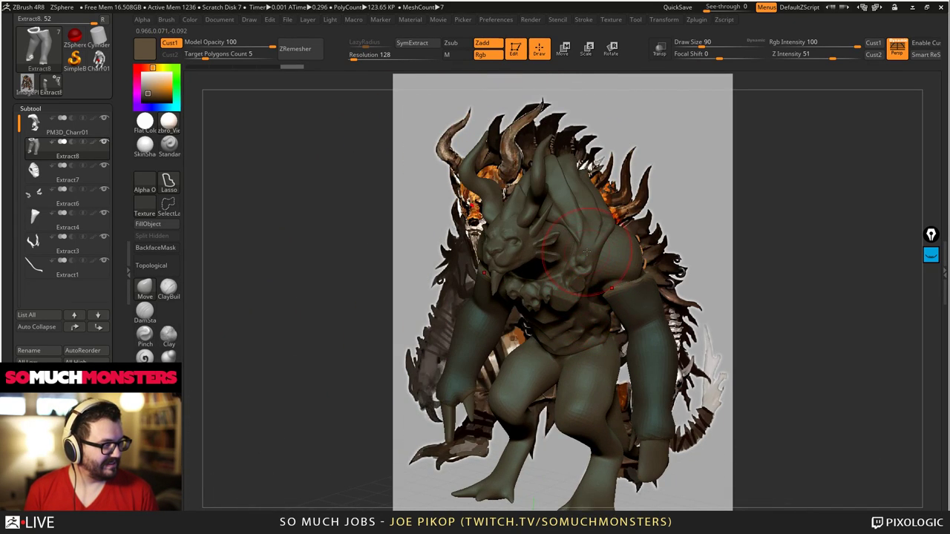
pyautogui.moveTo(603, 280); pyautogui.dragTo(622, 307)
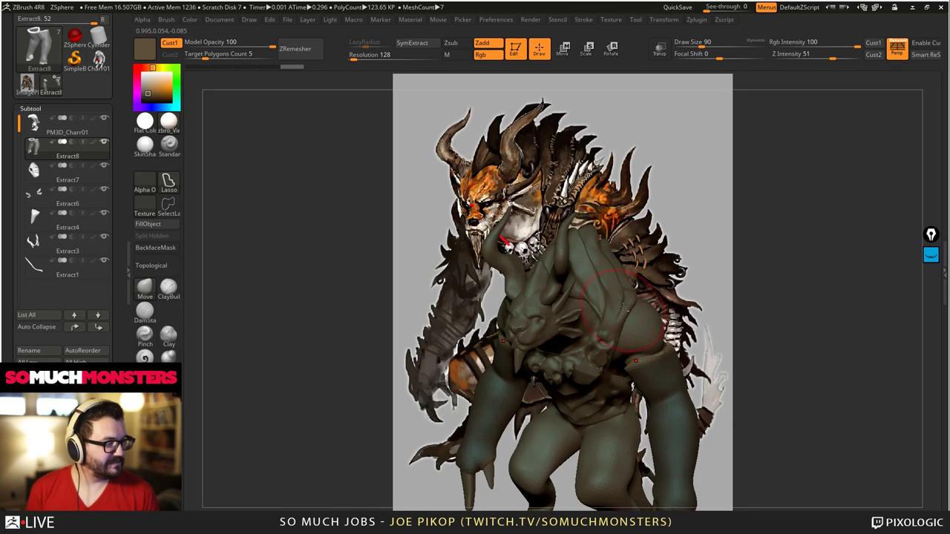
pyautogui.moveTo(625, 242); pyautogui.dragTo(618, 269)
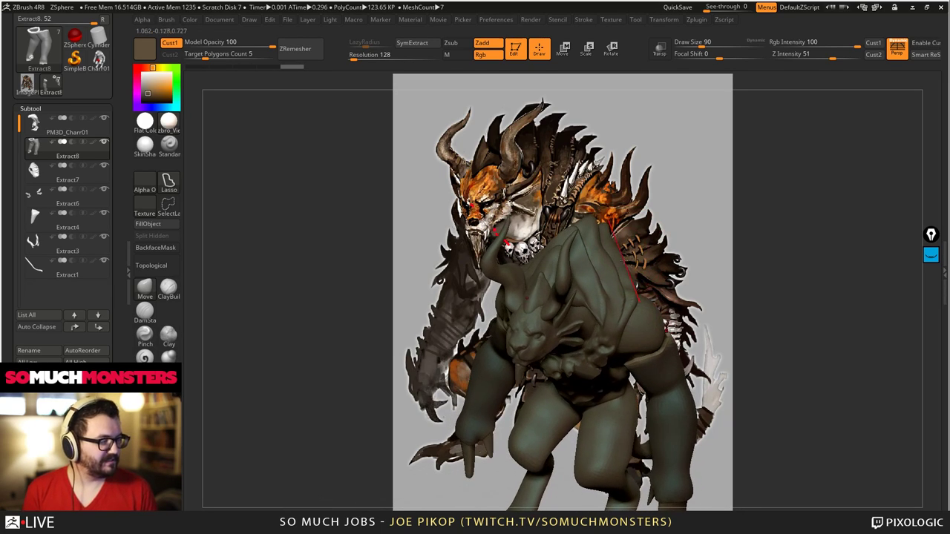
pyautogui.keyDown('shift'); pyautogui.moveTo(637, 363); pyautogui.dragTo(655, 351); pyautogui.keyUp('shift')
pyautogui.moveTo(655, 352); pyautogui.dragTo(594, 365, button='right')
pyautogui.moveTo(672, 369); pyautogui.dragTo(666, 369)
pyautogui.keyDown('alt'); pyautogui.moveTo(667, 369); pyautogui.dragTo(590, 296, button='right'); pyautogui.keyUp('alt')
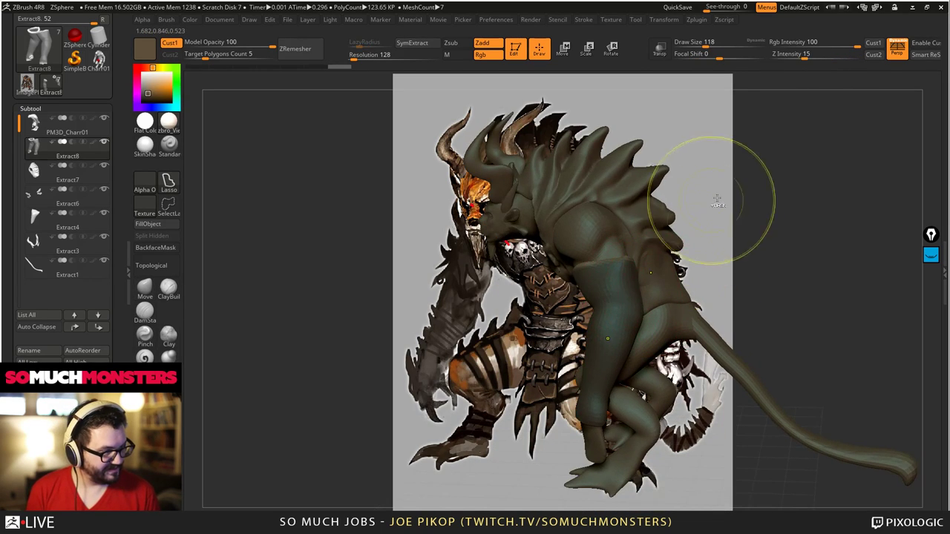
# - Reshape the sleeves' upper ends around the upper arms and elbows with the Move brush at draw sizes from 118 to 198
pyautogui.keyDown('ctrl'); pyautogui.moveTo(680, 320); pyautogui.dragTo(603, 265, button='right'); pyautogui.keyUp('ctrl')
pyautogui.moveTo(603, 263)
pyautogui.mouseDown()
pyautogui.moveTo(594, 308)
pyautogui.moveTo(613, 326)
pyautogui.mouseUp()
pyautogui.moveTo(651, 294); pyautogui.dragTo(656, 291)
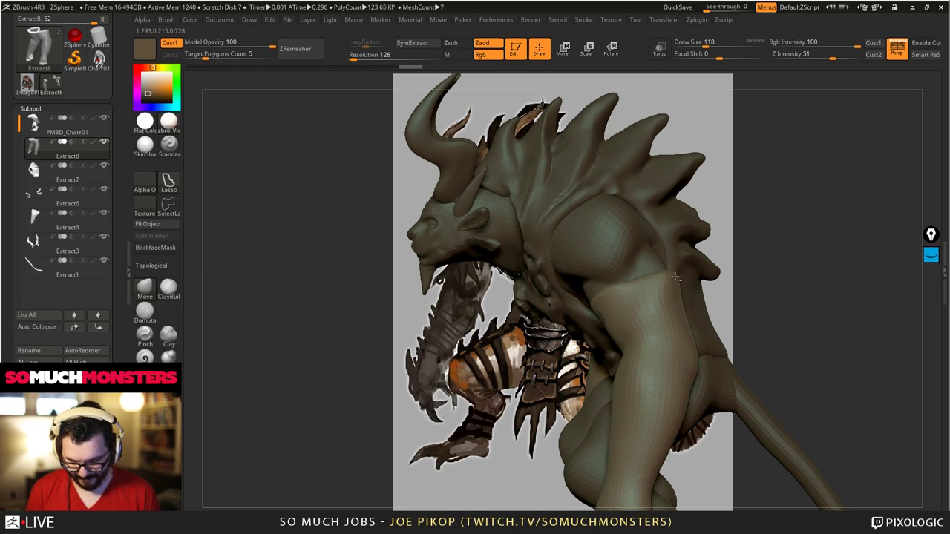
pyautogui.moveTo(653, 293)
pyautogui.keyDown('ctrl'); pyautogui.mouseDown(button='right')
pyautogui.moveTo(426, 246)
pyautogui.moveTo(304, 202)
pyautogui.moveTo(289, 208)
pyautogui.moveTo(312, 312)
pyautogui.moveTo(356, 312)
pyautogui.moveTo(386, 244)
pyautogui.moveTo(424, 265)
pyautogui.mouseUp(button='right'); pyautogui.keyUp('ctrl')
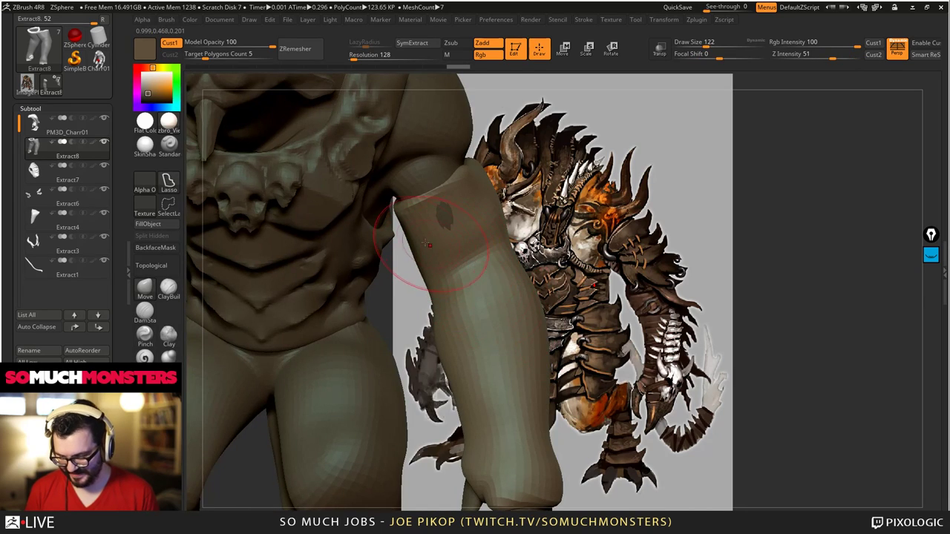
pyautogui.press(']')
pyautogui.moveTo(424, 265); pyautogui.dragTo(438, 265)
pyautogui.moveTo(438, 265); pyautogui.dragTo(458, 259, button='right')
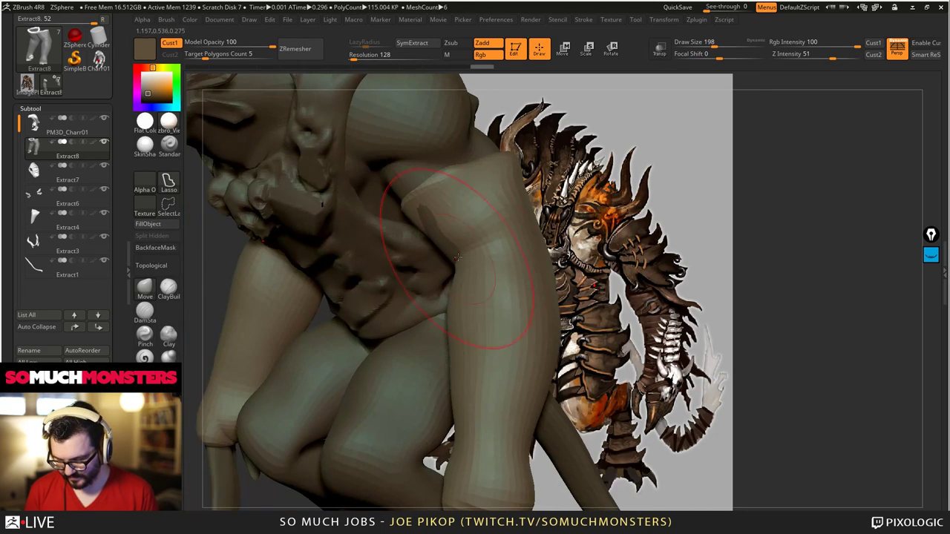
pyautogui.moveTo(458, 259); pyautogui.dragTo(549, 169)
pyautogui.moveTo(550, 168)
pyautogui.mouseDown(button='right')
pyautogui.moveTo(352, 131)
pyautogui.moveTo(343, 161)
pyautogui.moveTo(502, 227)
pyautogui.mouseUp(button='right')
pyautogui.moveTo(502, 227); pyautogui.dragTo(512, 231)
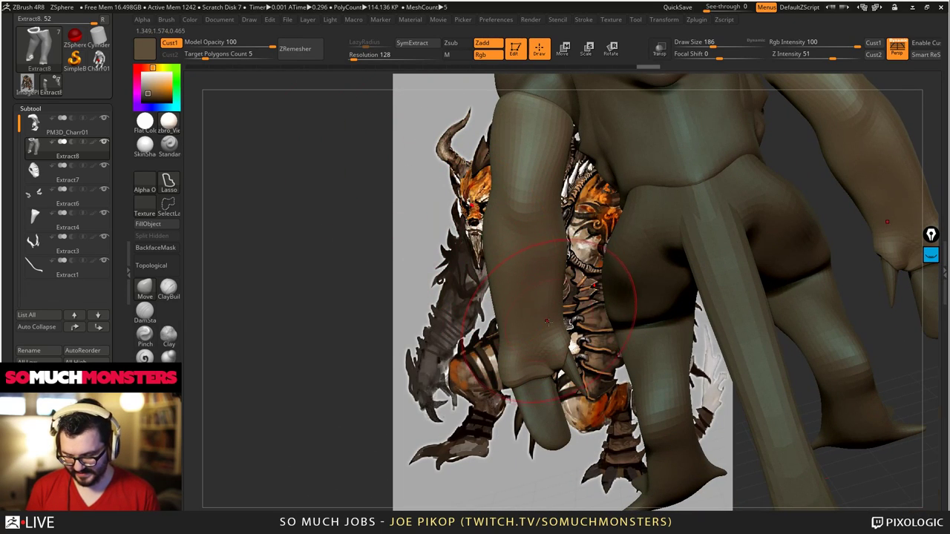
# - Shape and smooth the sleeves' forearms and wrist ends at draw sizes 186 and 142
pyautogui.moveTo(556, 316); pyautogui.dragTo(560, 329)
pyautogui.press('[')
pyautogui.moveTo(555, 369); pyautogui.dragTo(598, 366, button='right')
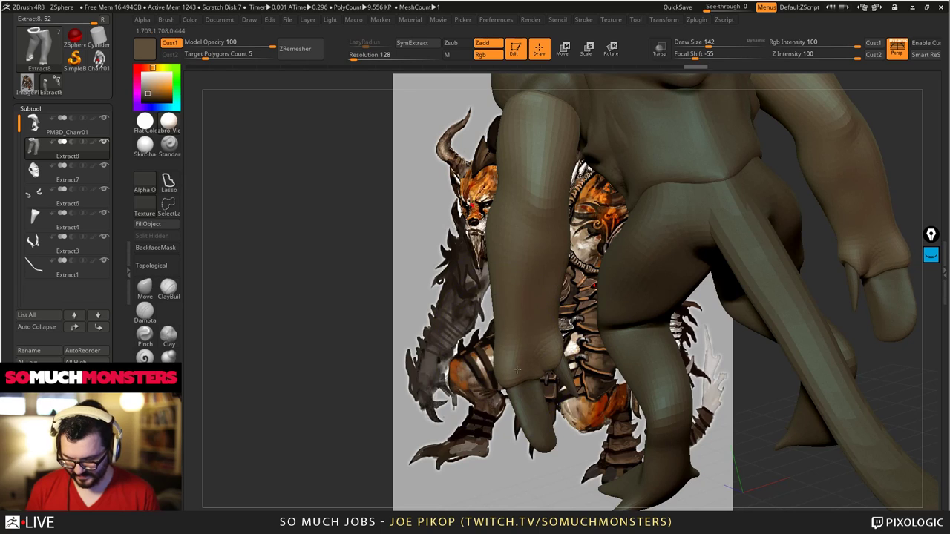
pyautogui.keyDown('shift'); pyautogui.moveTo(536, 355); pyautogui.dragTo(529, 309); pyautogui.keyUp('shift')
pyautogui.moveTo(529, 309); pyautogui.dragTo(698, 300, button='right')
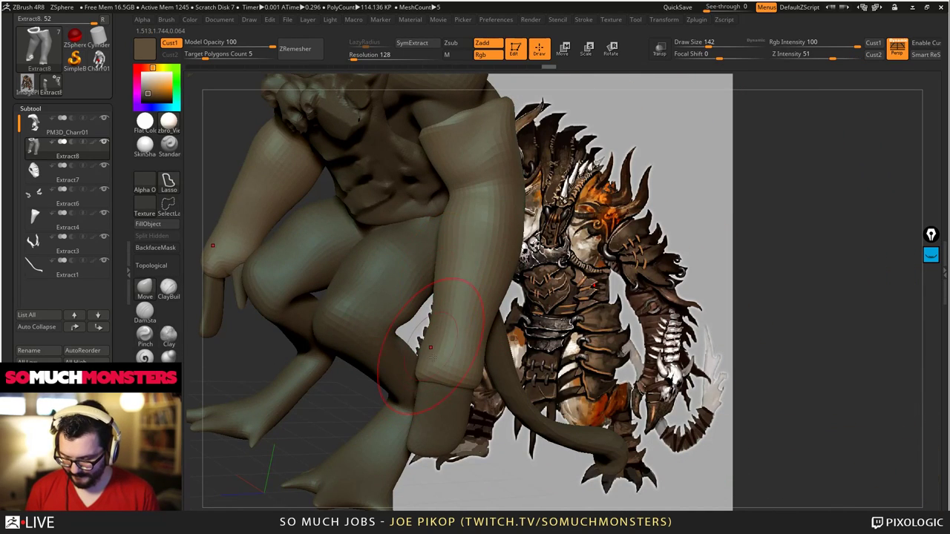
pyautogui.moveTo(427, 342); pyautogui.dragTo(434, 322)
pyautogui.moveTo(434, 322)
pyautogui.mouseDown(button='right')
pyautogui.moveTo(509, 286)
pyautogui.moveTo(512, 316)
pyautogui.moveTo(524, 302)
pyautogui.mouseUp(button='right')
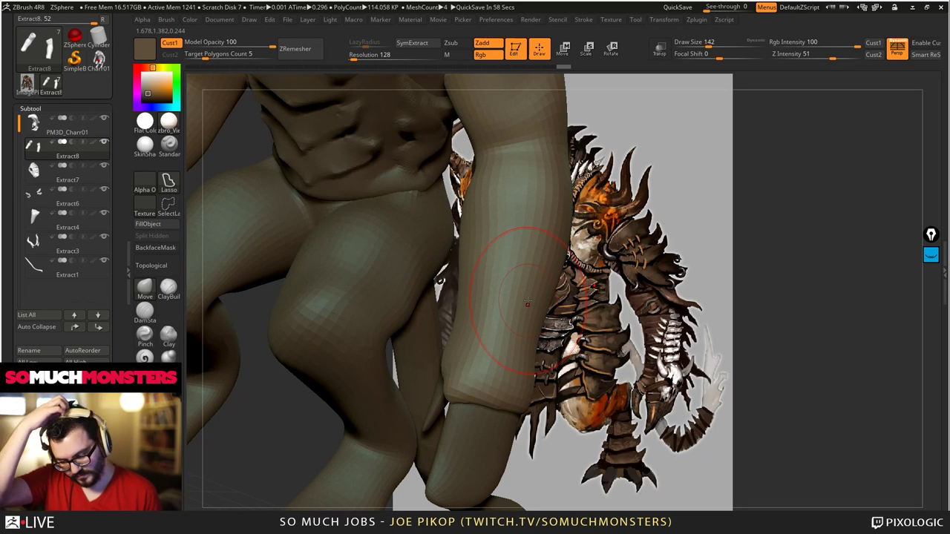
# - Smooth and refine the outer and rear upper edges of the sleeves at draw sizes 142 and 94
pyautogui.moveTo(527, 300)
pyautogui.mouseDown(button='right')
pyautogui.moveTo(498, 296)
pyautogui.moveTo(438, 226)
pyautogui.moveTo(405, 245)
pyautogui.moveTo(465, 261)
pyautogui.mouseUp(button='right')
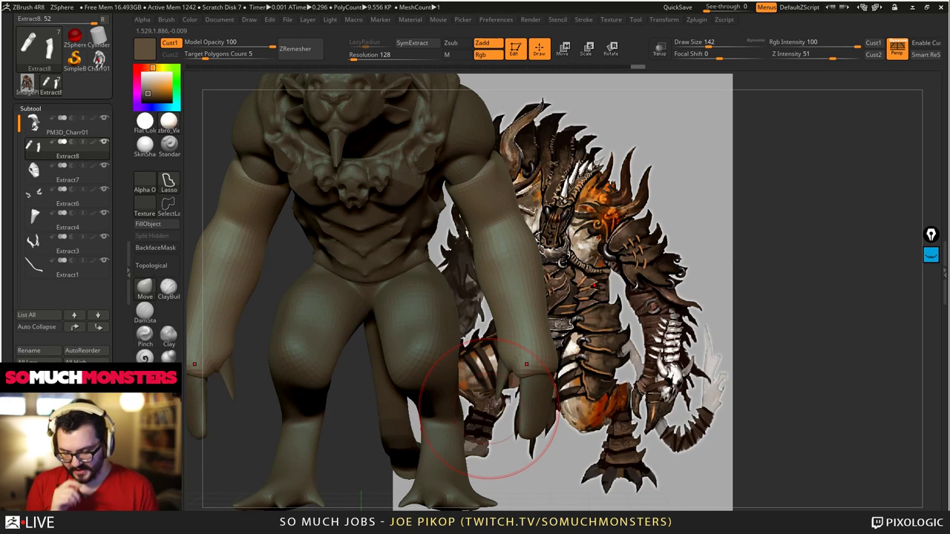
pyautogui.moveTo(509, 446); pyautogui.dragTo(379, 332, button='right')
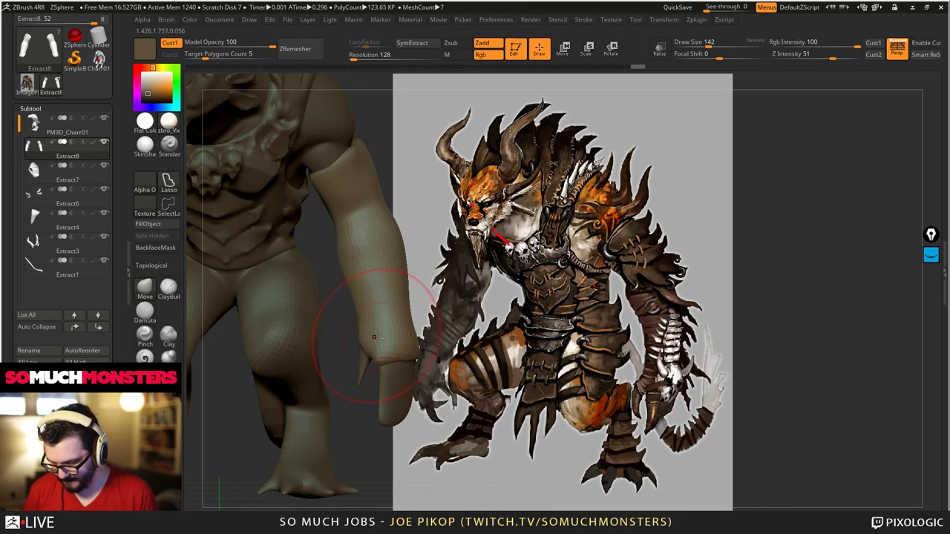
pyautogui.moveTo(378, 332); pyautogui.dragTo(491, 379, button='right')
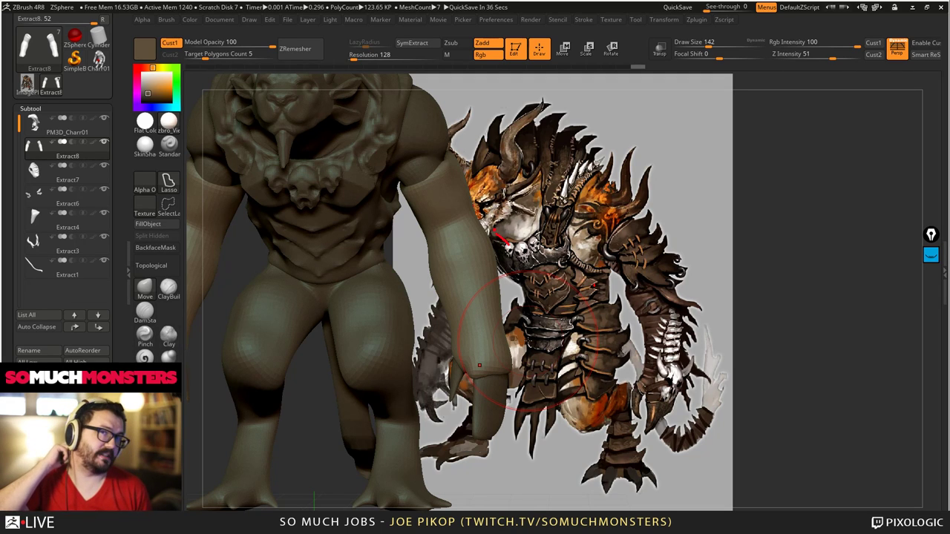
pyautogui.moveTo(515, 231); pyautogui.dragTo(501, 141)
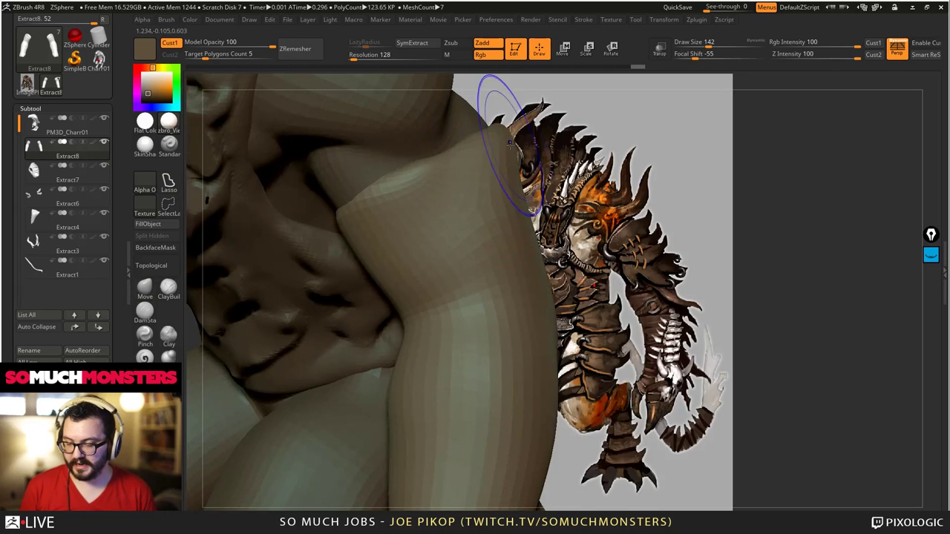
pyautogui.moveTo(518, 176)
pyautogui.mouseDown()
pyautogui.moveTo(433, 153)
pyautogui.moveTo(449, 204)
pyautogui.mouseUp()
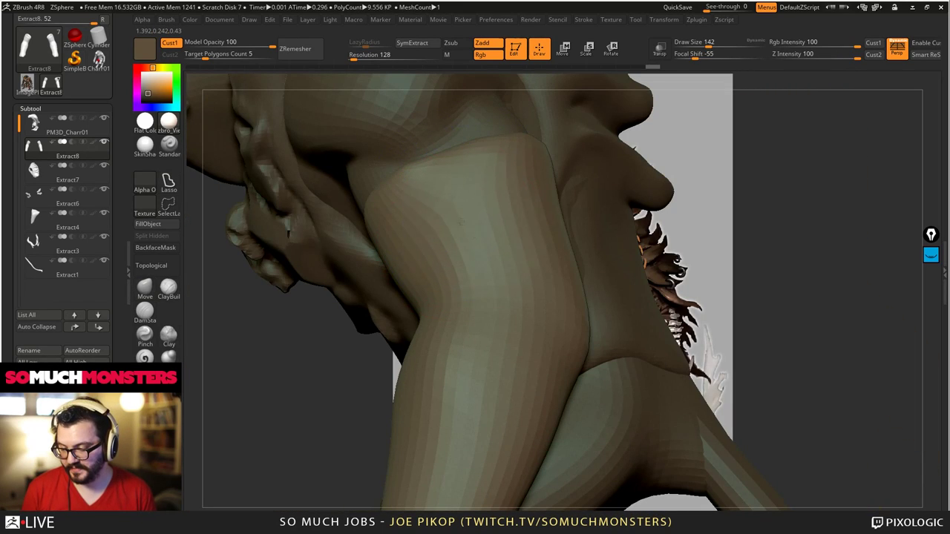
pyautogui.moveTo(476, 240)
pyautogui.mouseDown(button='right')
pyautogui.moveTo(431, 231)
pyautogui.moveTo(505, 235)
pyautogui.moveTo(517, 245)
pyautogui.mouseUp(button='right')
pyautogui.moveTo(516, 245); pyautogui.dragTo(554, 236)
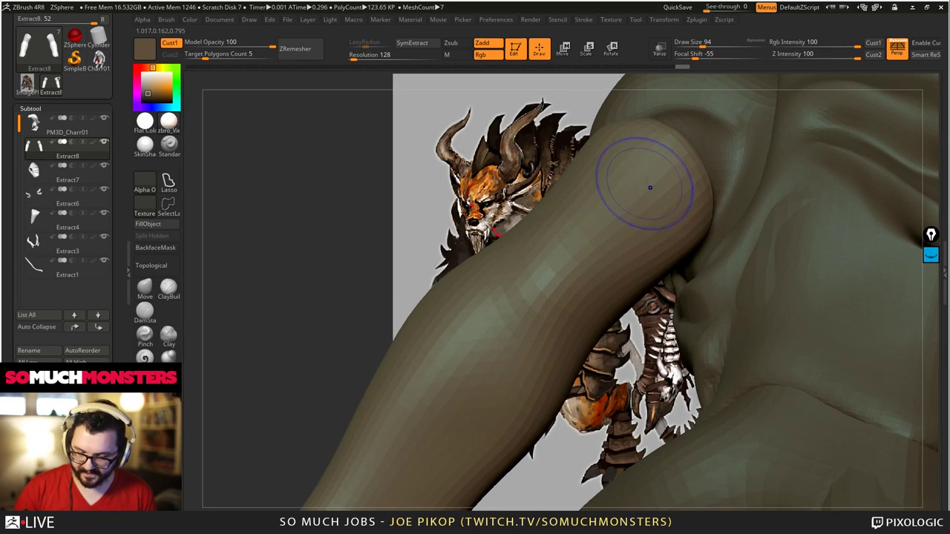
pyautogui.keyDown('shift'); pyautogui.moveTo(649, 187); pyautogui.dragTo(587, 242); pyautogui.keyUp('shift')
pyautogui.moveTo(631, 141)
pyautogui.mouseDown()
pyautogui.moveTo(407, 207)
pyautogui.moveTo(519, 215)
pyautogui.moveTo(520, 201)
pyautogui.moveTo(551, 188)
pyautogui.mouseUp()
pyautogui.moveTo(604, 167)
pyautogui.mouseDown()
pyautogui.moveTo(584, 225)
pyautogui.moveTo(614, 215)
pyautogui.moveTo(621, 234)
pyautogui.mouseUp()
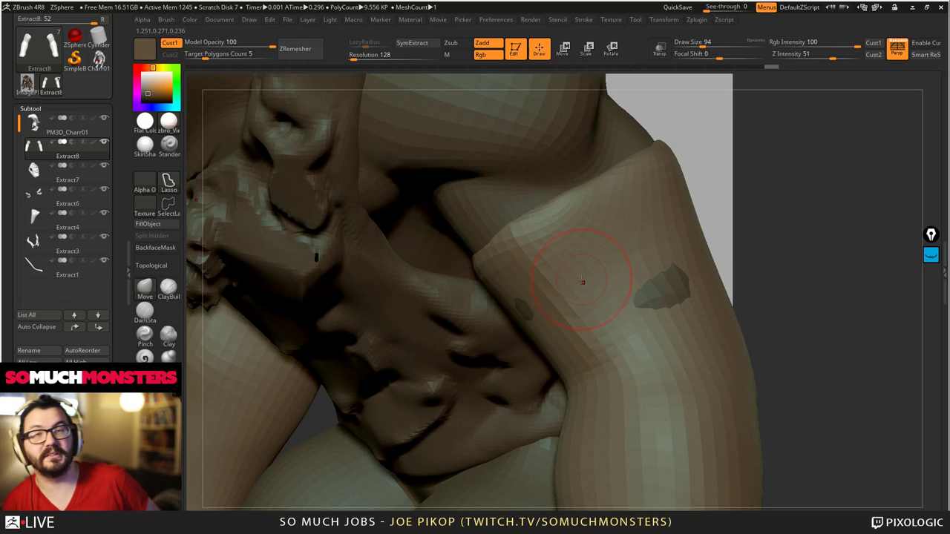
# - Smooth the inner upper edge of the sleeves and adjust it around the upper arm at draw sizes 94 and 110
pyautogui.moveTo(479, 262)
pyautogui.mouseDown(button='right')
pyautogui.moveTo(519, 291)
pyautogui.moveTo(518, 322)
pyautogui.mouseUp(button='right')
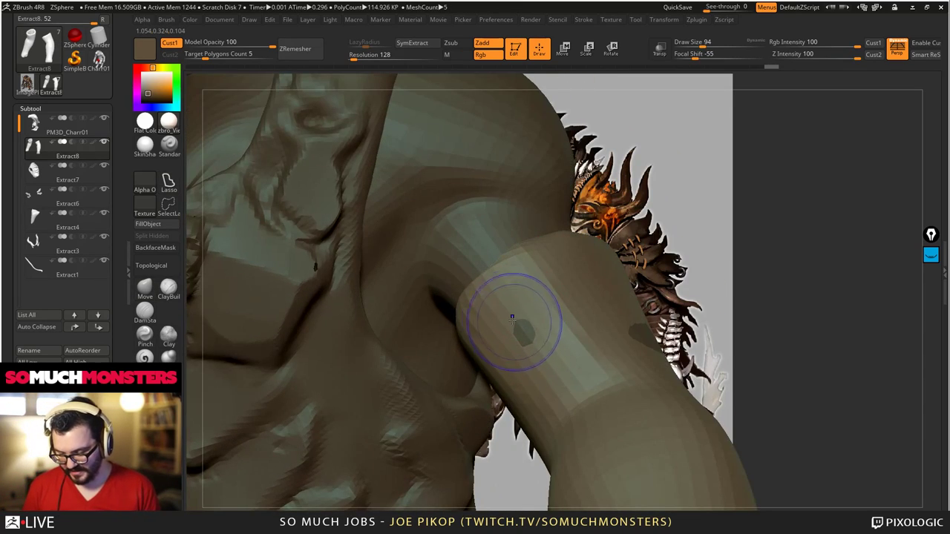
pyautogui.moveTo(518, 322)
pyautogui.keyDown('shift'); pyautogui.mouseDown()
pyautogui.moveTo(524, 334)
pyautogui.moveTo(464, 305)
pyautogui.mouseUp(); pyautogui.keyUp('shift')
pyautogui.press(']')
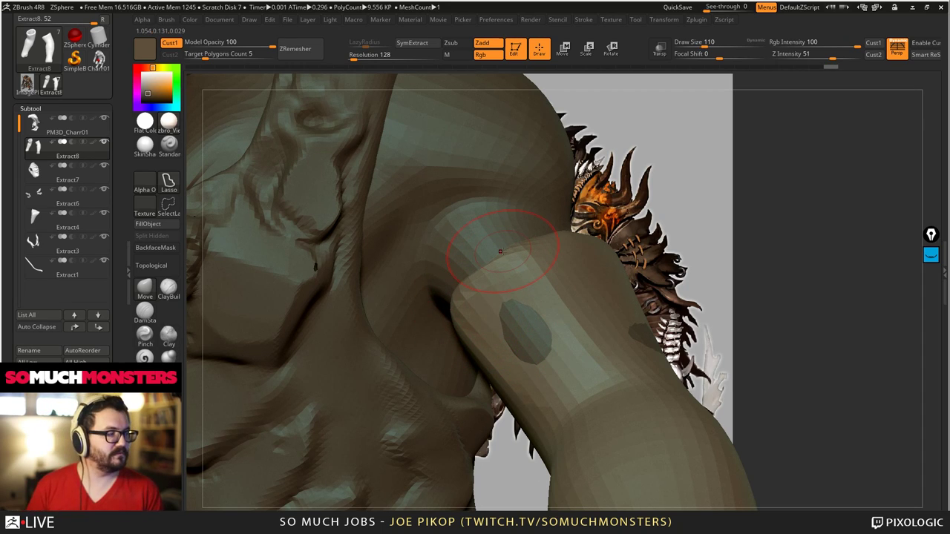
pyautogui.moveTo(500, 251); pyautogui.dragTo(552, 261, button='right')
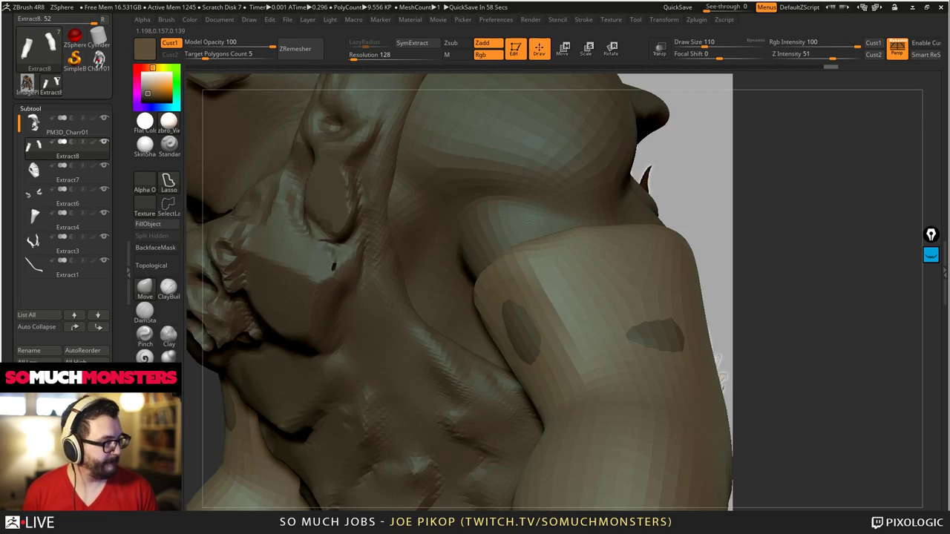
pyautogui.keyDown('ctrl'); pyautogui.moveTo(527, 222); pyautogui.dragTo(475, 256, button='right'); pyautogui.keyUp('ctrl')
pyautogui.moveTo(564, 230)
pyautogui.keyDown('ctrl'); pyautogui.mouseDown(button='right')
pyautogui.moveTo(569, 270)
pyautogui.moveTo(537, 216)
pyautogui.moveTo(553, 215)
pyautogui.moveTo(525, 225)
pyautogui.moveTo(611, 252)
pyautogui.mouseUp(button='right'); pyautogui.keyUp('ctrl')
pyautogui.moveTo(654, 219)
pyautogui.mouseDown(button='right')
pyautogui.moveTo(622, 187)
pyautogui.moveTo(626, 170)
pyautogui.moveTo(654, 164)
pyautogui.moveTo(618, 145)
pyautogui.mouseUp(button='right')
# - Activate the body subtool and examine the shoulder and upper arm above the sleeve from several sides
pyautogui.keyDown('alt'); pyautogui.click(623, 150); pyautogui.keyUp('alt')
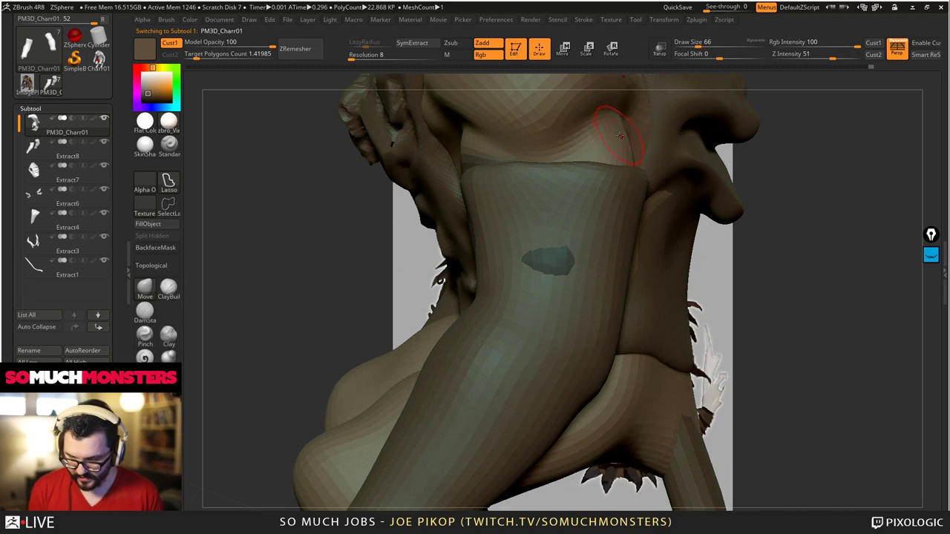
pyautogui.moveTo(620, 136)
pyautogui.mouseDown(button='right')
pyautogui.moveTo(590, 146)
pyautogui.moveTo(586, 97)
pyautogui.moveTo(639, 193)
pyautogui.moveTo(653, 175)
pyautogui.moveTo(659, 199)
pyautogui.mouseUp(button='right')
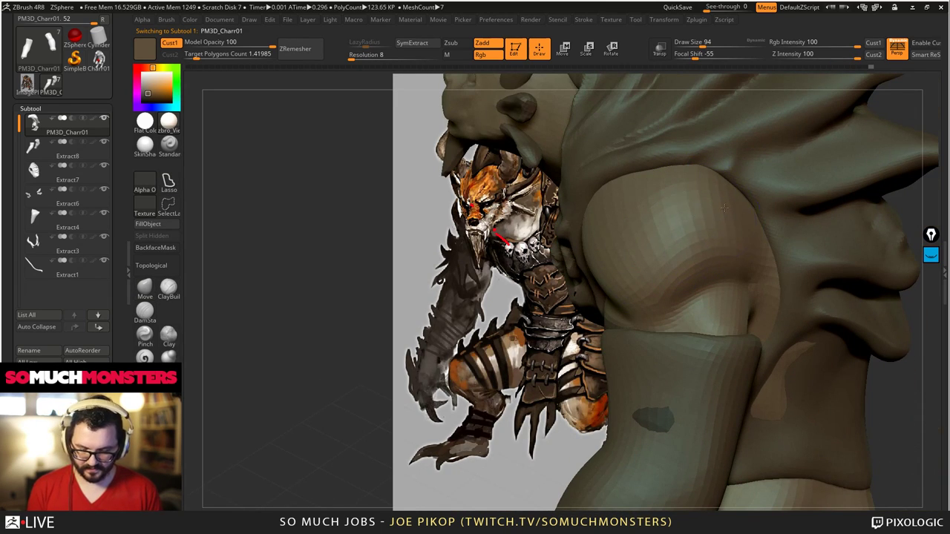
pyautogui.moveTo(356, 188); pyautogui.dragTo(265, 151, button='right')
pyautogui.moveTo(405, 196)
pyautogui.mouseDown(button='right')
pyautogui.moveTo(592, 179)
pyautogui.moveTo(628, 276)
pyautogui.mouseUp(button='right')
# - Activate the extracted sleeve subtool and choose the SliceCurve brush for cutting the mesh
pyautogui.keyDown('alt'); pyautogui.click(593, 179); pyautogui.keyUp('alt')
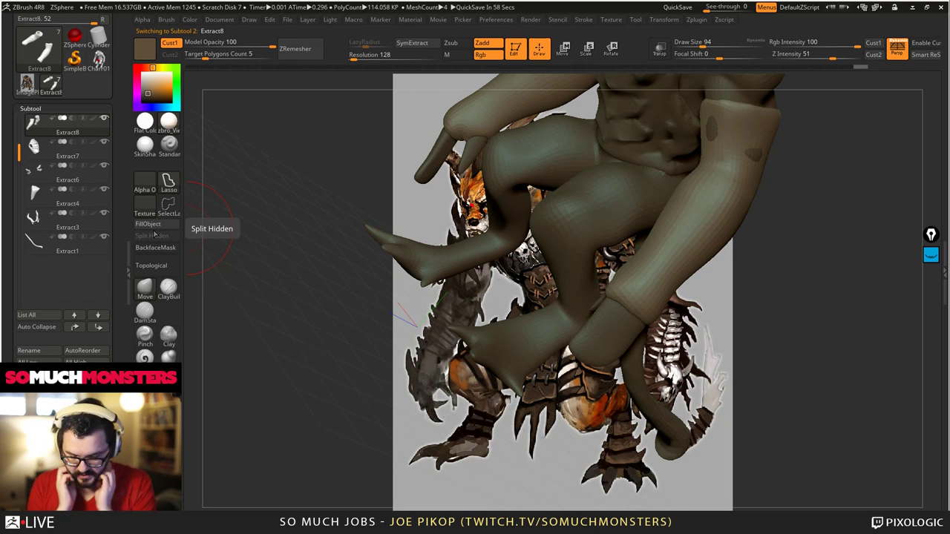
pyautogui.moveTo(385, 197)
pyautogui.mouseDown(button='right')
pyautogui.moveTo(405, 223)
pyautogui.moveTo(466, 242)
pyautogui.moveTo(423, 282)
pyautogui.moveTo(442, 303)
pyautogui.mouseUp(button='right')
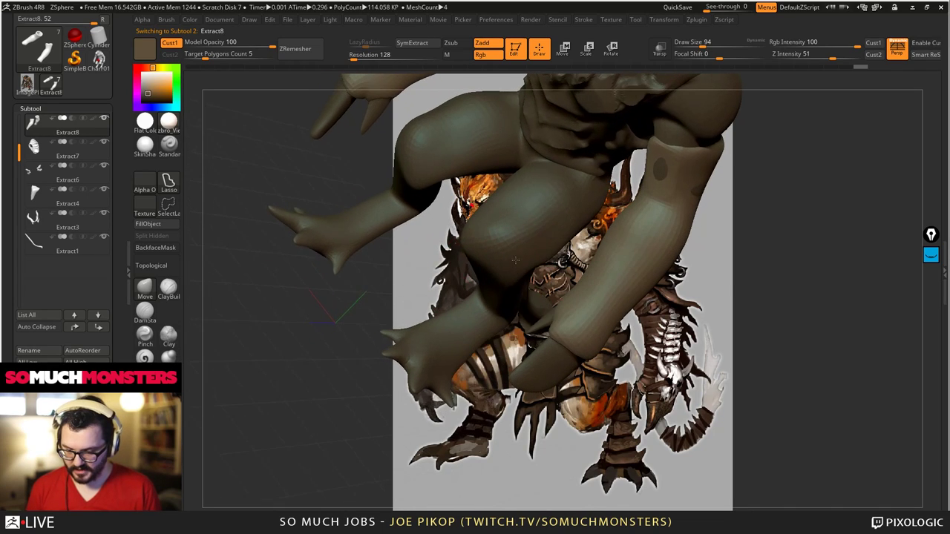
pyautogui.press('ctrl')
pyautogui.click(168, 181)
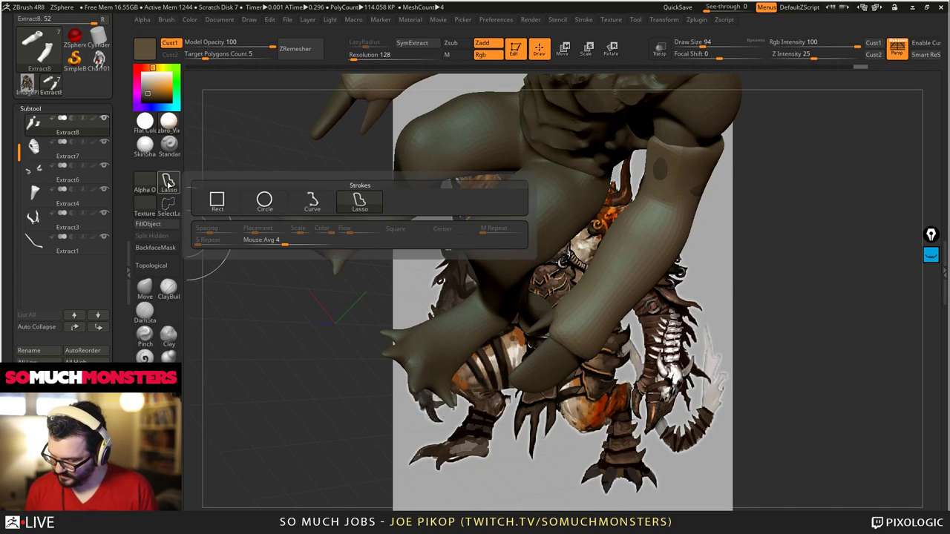
pyautogui.click(167, 184)
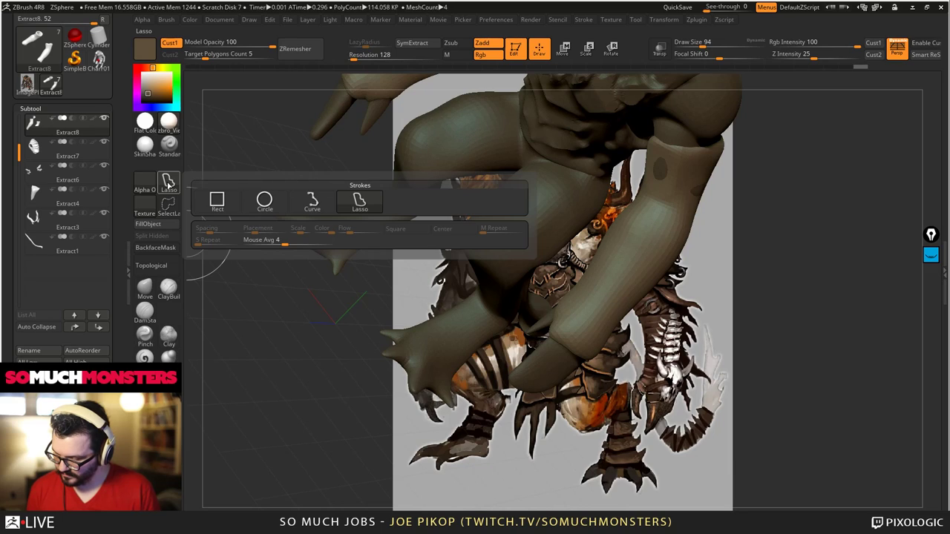
pyautogui.click(169, 187)
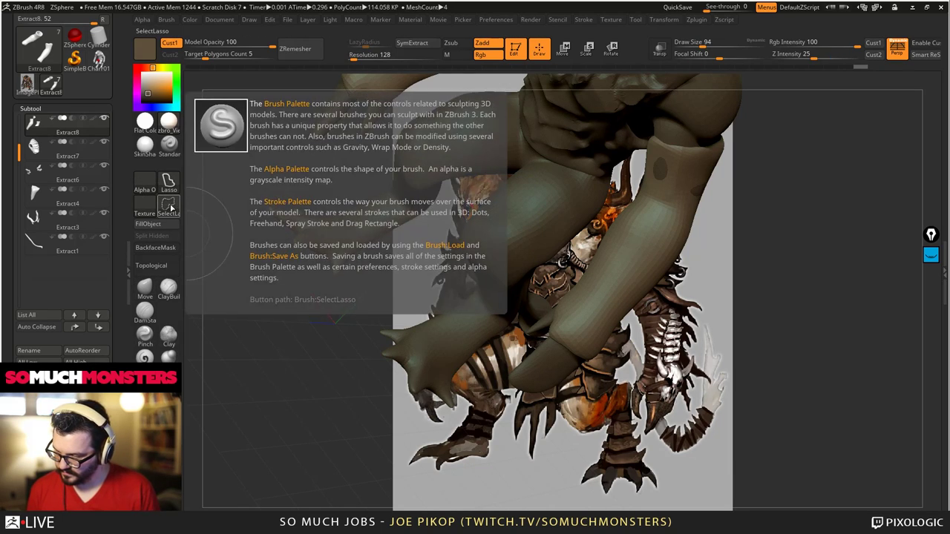
pyautogui.click(168, 184)
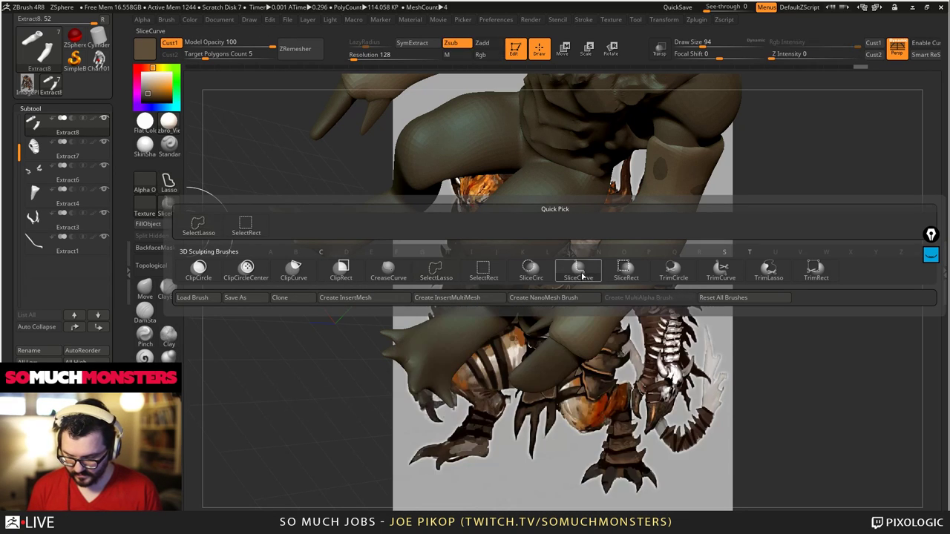
pyautogui.click(578, 271)
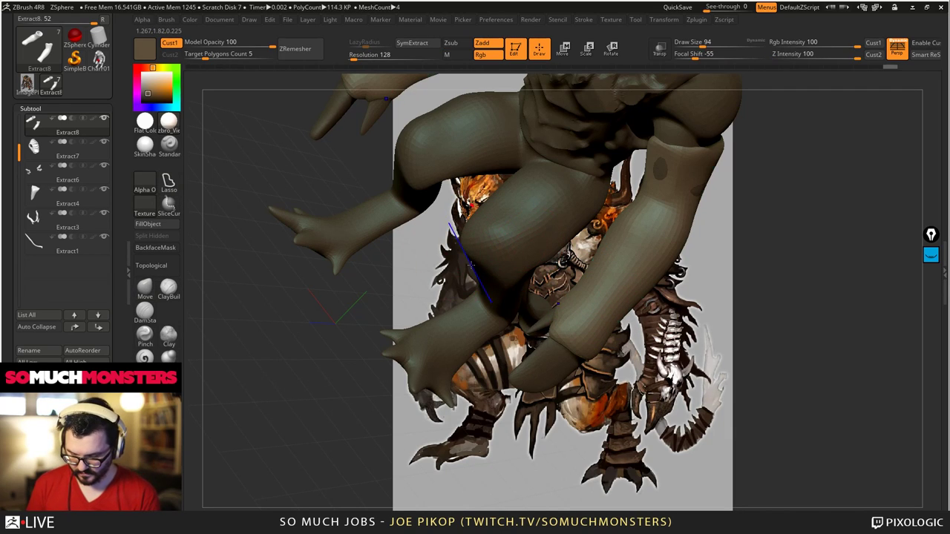
# - Show the polyframe and try slicing the sleeve into a series of bands from the wrist up past the elbow
pyautogui.hotkey('shift', 'f')
pyautogui.moveTo(558, 275)
pyautogui.keyDown('ctrl'); pyautogui.keyDown('shift'); pyautogui.mouseDown()
pyautogui.moveTo(632, 315)
pyautogui.moveTo(641, 303)
pyautogui.mouseUp(); pyautogui.keyUp('shift'); pyautogui.keyUp('ctrl')
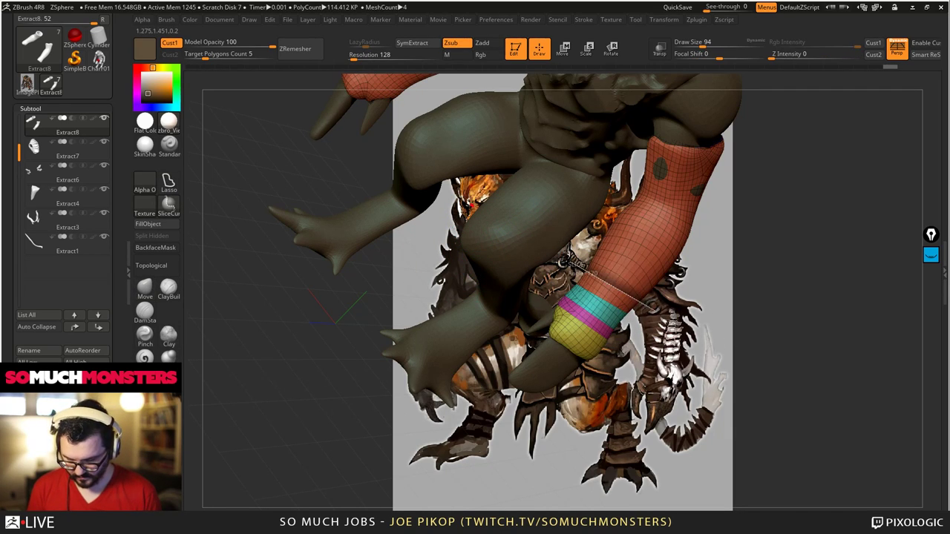
pyautogui.moveTo(586, 253)
pyautogui.keyDown('ctrl'); pyautogui.keyDown('shift'); pyautogui.mouseDown()
pyautogui.moveTo(648, 286)
pyautogui.moveTo(725, 297)
pyautogui.mouseUp(); pyautogui.keyUp('shift'); pyautogui.keyUp('ctrl')
pyautogui.keyDown('ctrl'); pyautogui.keyDown('shift'); pyautogui.moveTo(599, 225); pyautogui.dragTo(723, 280); pyautogui.keyUp('shift'); pyautogui.keyUp('ctrl')
pyautogui.keyDown('ctrl'); pyautogui.keyDown('shift'); pyautogui.moveTo(612, 212); pyautogui.dragTo(700, 248); pyautogui.keyUp('shift'); pyautogui.keyUp('ctrl')
pyautogui.keyDown('ctrl'); pyautogui.keyDown('shift'); pyautogui.moveTo(618, 195); pyautogui.dragTo(722, 242); pyautogui.keyUp('shift'); pyautogui.keyUp('ctrl')
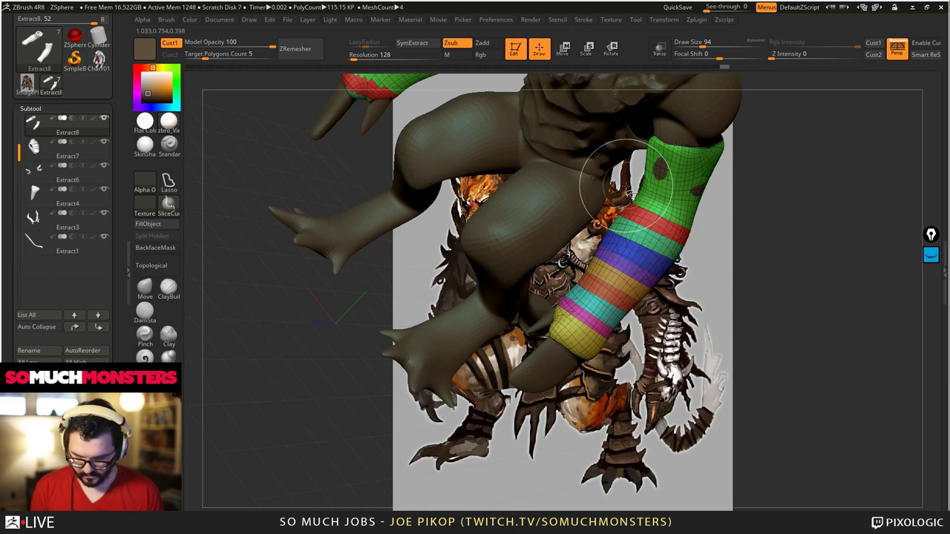
pyautogui.moveTo(624, 185)
pyautogui.keyDown('ctrl'); pyautogui.keyDown('shift'); pyautogui.mouseDown()
pyautogui.moveTo(729, 233)
pyautogui.moveTo(494, 231)
pyautogui.mouseUp(); pyautogui.keyUp('shift'); pyautogui.keyUp('ctrl')
# - Undo the series of slices along the forearm, keeping only the cut at the wrist
pyautogui.keyDown('ctrl'); pyautogui.moveTo(548, 245); pyautogui.dragTo(548, 186, button='right'); pyautogui.keyUp('ctrl')
pyautogui.hotkey('ctrl', 'z')
pyautogui.hotkey('ctrl', 'z')
pyautogui.hotkey('ctrl', 'z')
pyautogui.hotkey('ctrl', 'z')
pyautogui.hotkey('ctrl', 'z')
pyautogui.hotkey('ctrl', 'z')
pyautogui.hotkey('ctrl', 'z')
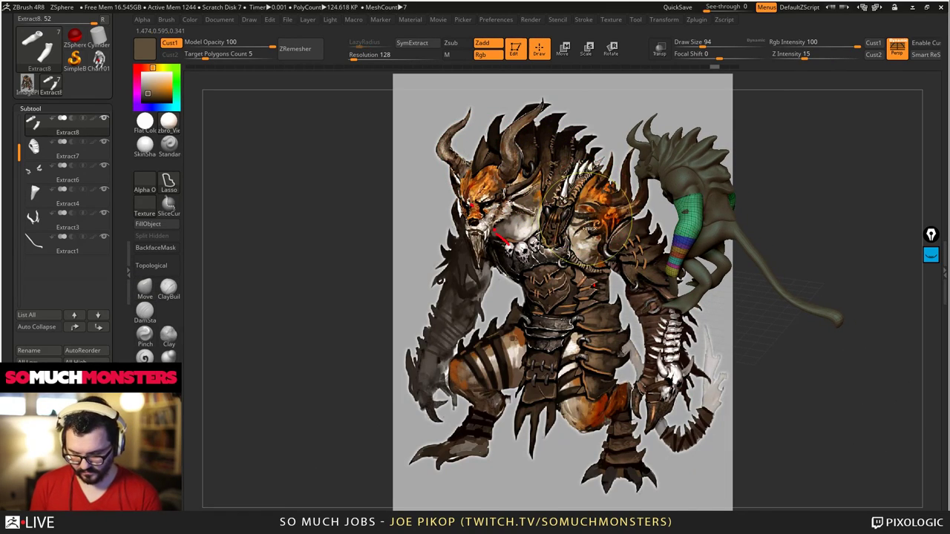
pyautogui.hotkey('ctrl', 'z')
pyautogui.hotkey('ctrl', 'z')
pyautogui.hotkey('ctrl', 'z')
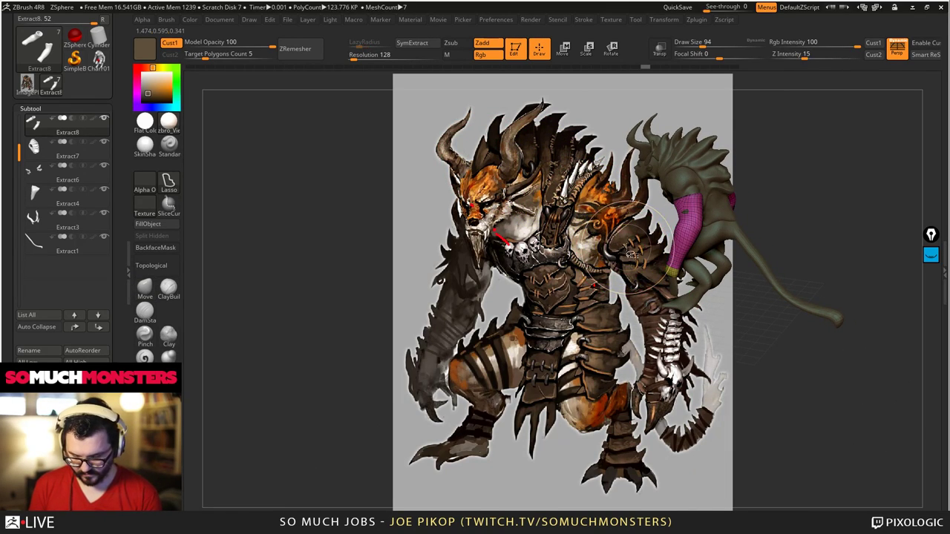
# - Slice several bands of uneven width across the sleeve's lower forearm, just above the wrist
pyautogui.keyDown('ctrl'); pyautogui.moveTo(668, 290); pyautogui.dragTo(738, 365, button='right'); pyautogui.keyUp('ctrl')
pyautogui.keyDown('ctrl'); pyautogui.keyDown('shift'); pyautogui.moveTo(711, 377); pyautogui.dragTo(610, 344); pyautogui.keyUp('shift'); pyautogui.keyUp('ctrl')
pyautogui.moveTo(617, 365)
pyautogui.mouseDown(button='right')
pyautogui.moveTo(646, 331)
pyautogui.moveTo(755, 348)
pyautogui.moveTo(628, 352)
pyautogui.mouseUp(button='right')
pyautogui.hotkey('ctrl', 'z')
pyautogui.keyDown('ctrl'); pyautogui.keyDown('shift'); pyautogui.moveTo(708, 374); pyautogui.dragTo(620, 342); pyautogui.keyUp('shift'); pyautogui.keyUp('ctrl')
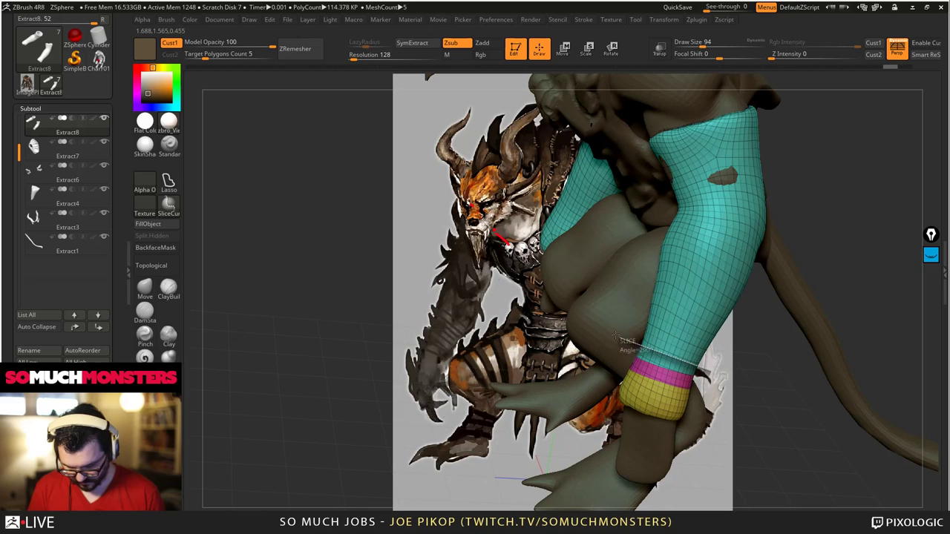
pyautogui.moveTo(620, 334); pyautogui.dragTo(498, 292, button='right')
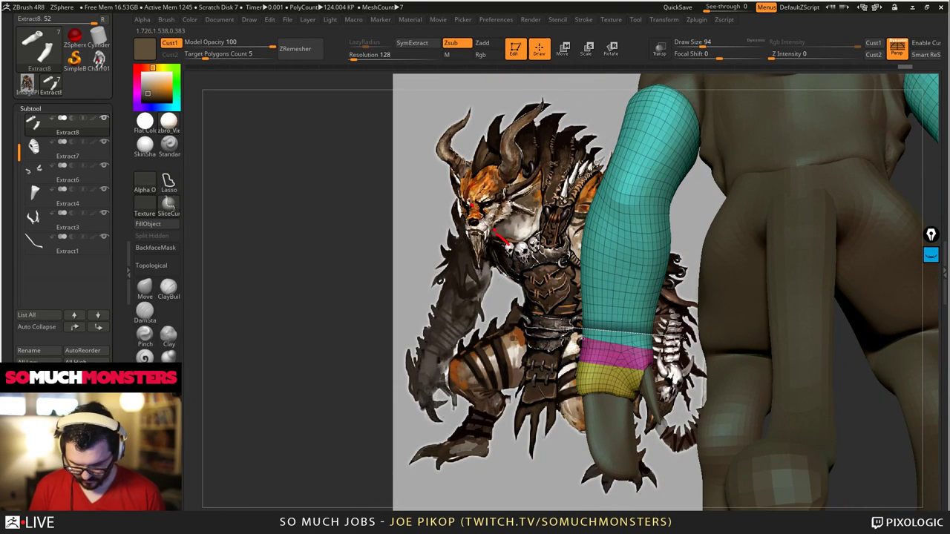
pyautogui.keyDown('ctrl'); pyautogui.keyDown('shift'); pyautogui.moveTo(561, 327); pyautogui.dragTo(537, 297); pyautogui.keyUp('shift'); pyautogui.keyUp('ctrl')
pyautogui.keyDown('ctrl'); pyautogui.keyDown('shift'); pyautogui.moveTo(646, 302); pyautogui.dragTo(646, 301); pyautogui.keyUp('shift'); pyautogui.keyUp('ctrl')
pyautogui.moveTo(647, 301)
pyautogui.mouseDown()
pyautogui.moveTo(594, 312)
pyautogui.moveTo(623, 304)
pyautogui.moveTo(618, 320)
pyautogui.moveTo(605, 315)
pyautogui.mouseUp()
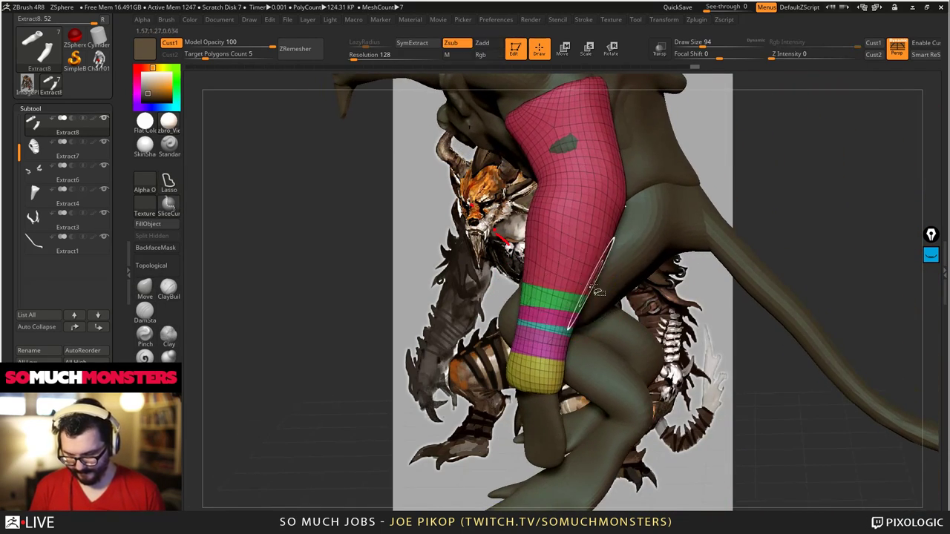
# - Continue slicing wider bands across the middle and upper forearm of the sleeve
pyautogui.keyDown('ctrl'); pyautogui.keyDown('shift'); pyautogui.moveTo(509, 265); pyautogui.dragTo(508, 264); pyautogui.keyUp('shift'); pyautogui.keyUp('ctrl')
pyautogui.moveTo(356, 259); pyautogui.dragTo(468, 252)
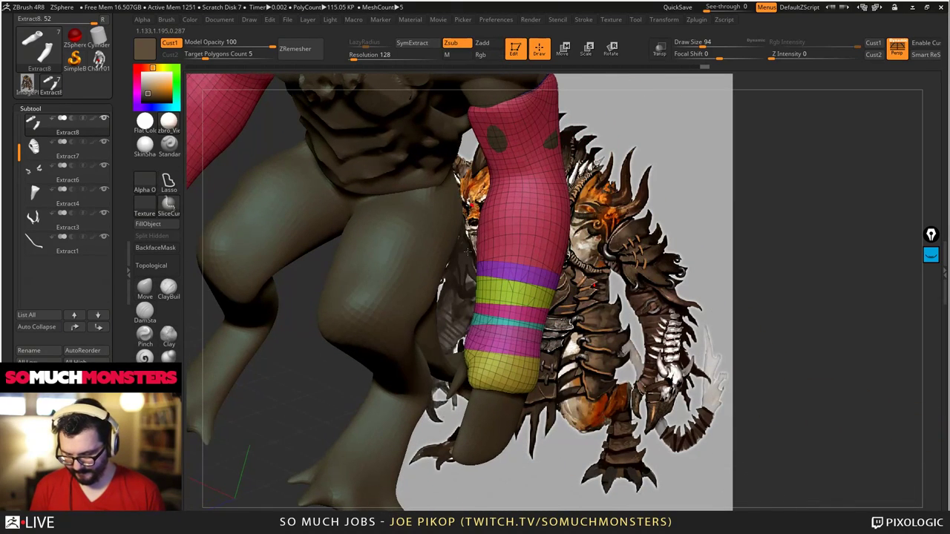
pyautogui.keyDown('ctrl'); pyautogui.keyDown('shift'); pyautogui.moveTo(598, 253); pyautogui.dragTo(599, 253); pyautogui.keyUp('shift'); pyautogui.keyUp('ctrl')
pyautogui.moveTo(653, 256); pyautogui.dragTo(520, 227)
pyautogui.moveTo(357, 245)
pyautogui.mouseDown()
pyautogui.moveTo(460, 245)
pyautogui.moveTo(363, 244)
pyautogui.mouseUp()
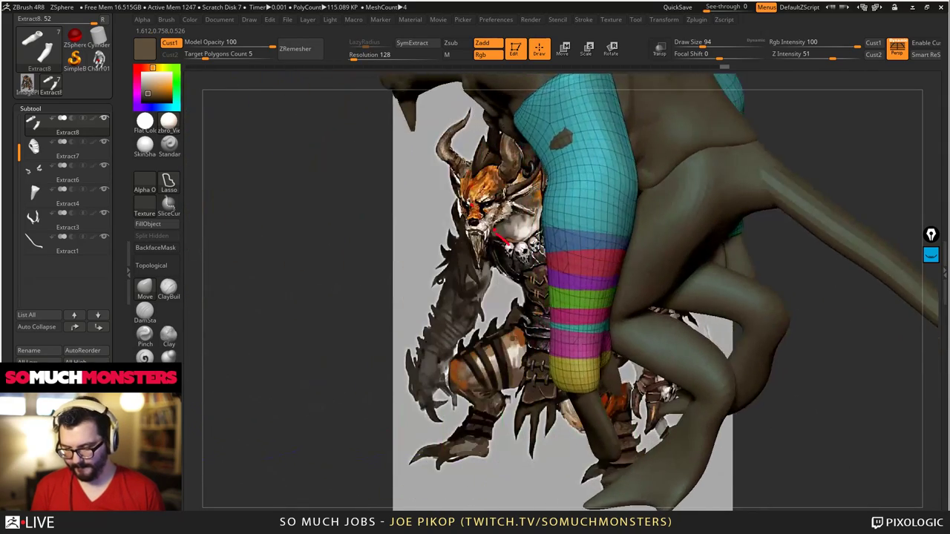
pyautogui.moveTo(494, 230)
pyautogui.mouseDown()
pyautogui.moveTo(530, 206)
pyautogui.moveTo(446, 236)
pyautogui.moveTo(569, 258)
pyautogui.mouseUp()
pyautogui.moveTo(653, 260); pyautogui.dragTo(364, 278)
# - Slice narrow angled bands across the sleeve near the elbow
pyautogui.moveTo(658, 245)
pyautogui.keyDown('ctrl'); pyautogui.keyDown('shift'); pyautogui.mouseDown()
pyautogui.moveTo(505, 275)
pyautogui.moveTo(475, 246)
pyautogui.moveTo(573, 225)
pyautogui.moveTo(558, 236)
pyautogui.moveTo(583, 297)
pyautogui.moveTo(555, 253)
pyautogui.moveTo(608, 239)
pyautogui.mouseUp(); pyautogui.keyUp('shift'); pyautogui.keyUp('ctrl')
pyautogui.press('alt')
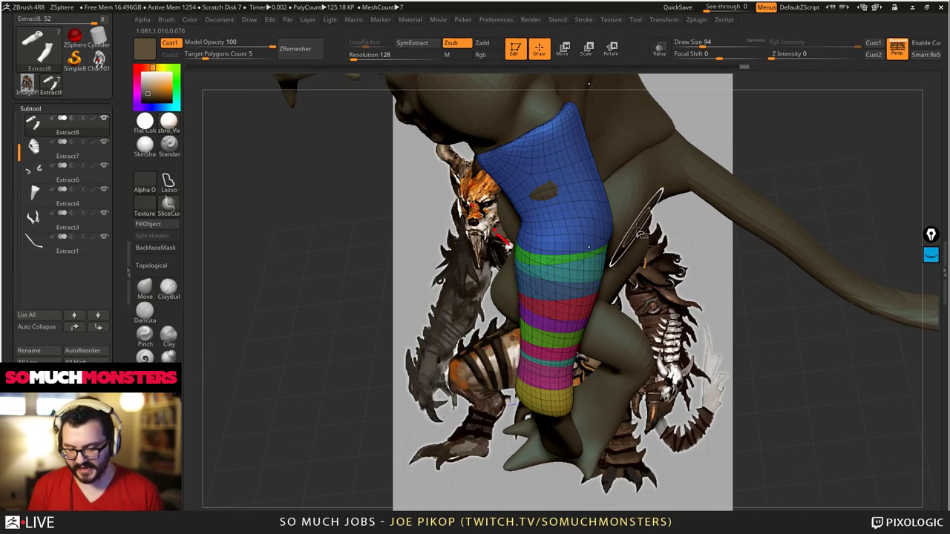
pyautogui.keyDown('ctrl'); pyautogui.keyDown('shift'); pyautogui.moveTo(508, 231); pyautogui.dragTo(502, 231); pyautogui.keyUp('shift'); pyautogui.keyUp('ctrl')
pyautogui.moveTo(502, 230); pyautogui.dragTo(594, 285)
pyautogui.moveTo(423, 251); pyautogui.dragTo(498, 245)
pyautogui.keyDown('alt'); pyautogui.moveTo(587, 346); pyautogui.dragTo(479, 301); pyautogui.keyUp('alt')
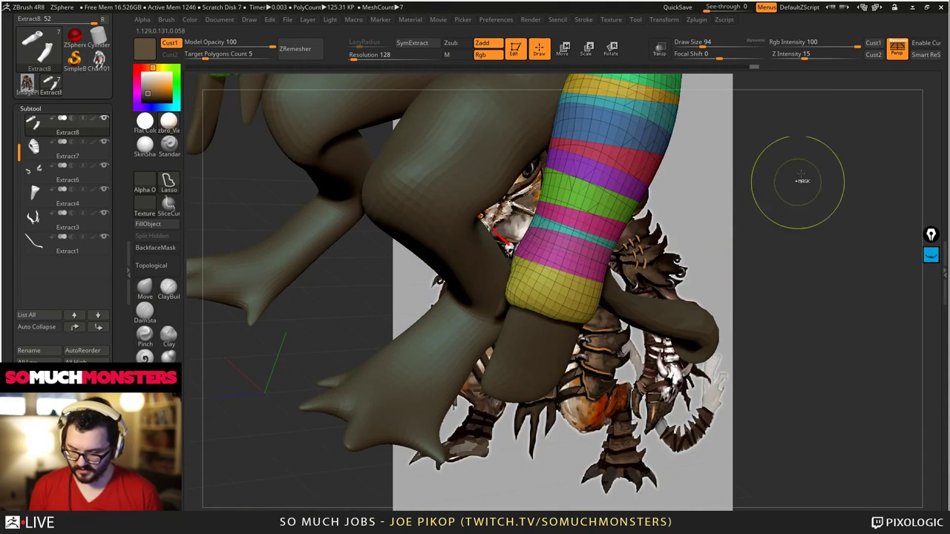
# - Slice one more band across the sleeve at the elbow and check the banding from the front and back
pyautogui.moveTo(831, 359); pyautogui.dragTo(557, 362)
pyautogui.moveTo(8, 480); pyautogui.dragTo(13, 312)
pyautogui.press('f')
pyautogui.keyDown('shift'); pyautogui.moveTo(322, 245); pyautogui.dragTo(416, 297); pyautogui.keyUp('shift')
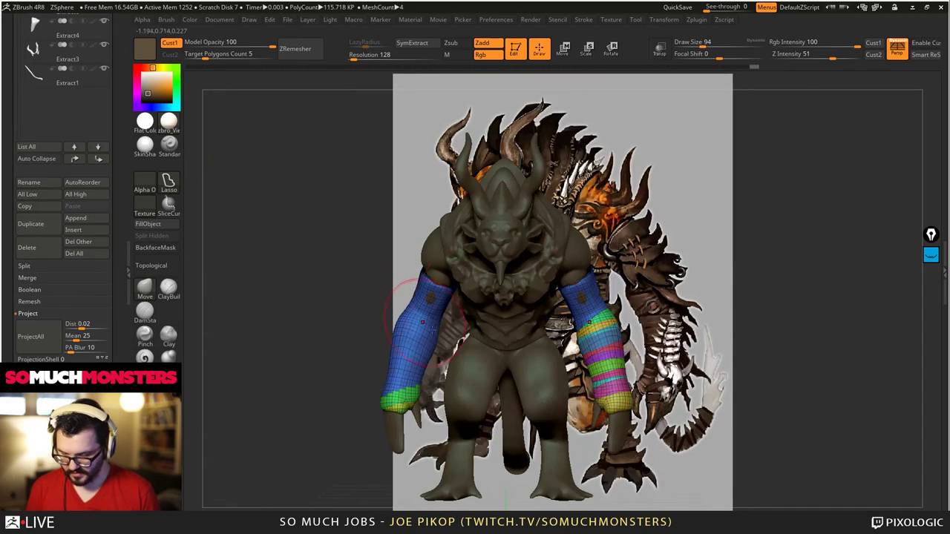
pyautogui.keyDown('ctrl'); pyautogui.keyDown('shift'); pyautogui.moveTo(713, 179); pyautogui.dragTo(556, 511); pyautogui.keyUp('shift'); pyautogui.keyUp('ctrl')
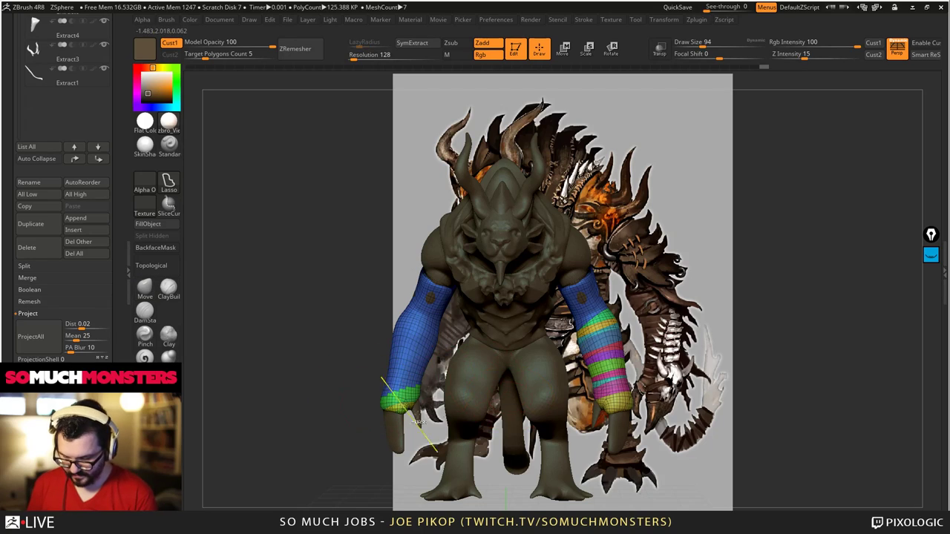
pyautogui.keyDown('ctrl'); pyautogui.moveTo(565, 296); pyautogui.dragTo(601, 353, button='right'); pyautogui.keyUp('ctrl')
pyautogui.keyDown('ctrl'); pyautogui.keyDown('shift'); pyautogui.moveTo(558, 377); pyautogui.dragTo(729, 261); pyautogui.keyUp('shift'); pyautogui.keyUp('ctrl')
pyautogui.keyDown('ctrl'); pyautogui.moveTo(594, 327); pyautogui.dragTo(420, 219, button='right'); pyautogui.keyUp('ctrl')
# - Duplicate the sleeve subtool and hide every other subtool except the copy
pyautogui.scroll(5, 23, 216)
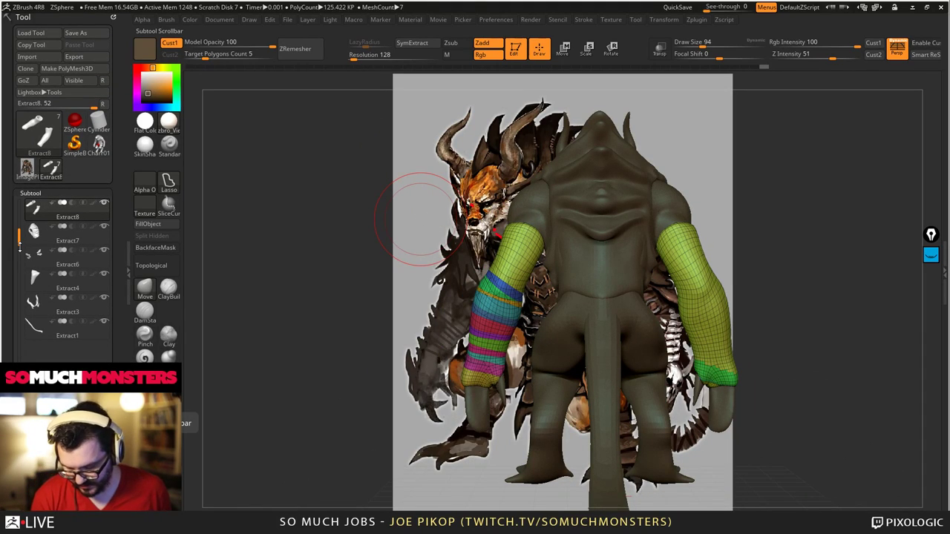
pyautogui.hotkey('ctrl', 'shift', 'd')
pyautogui.moveTo(245, 219); pyautogui.dragTo(320, 208, button='right')
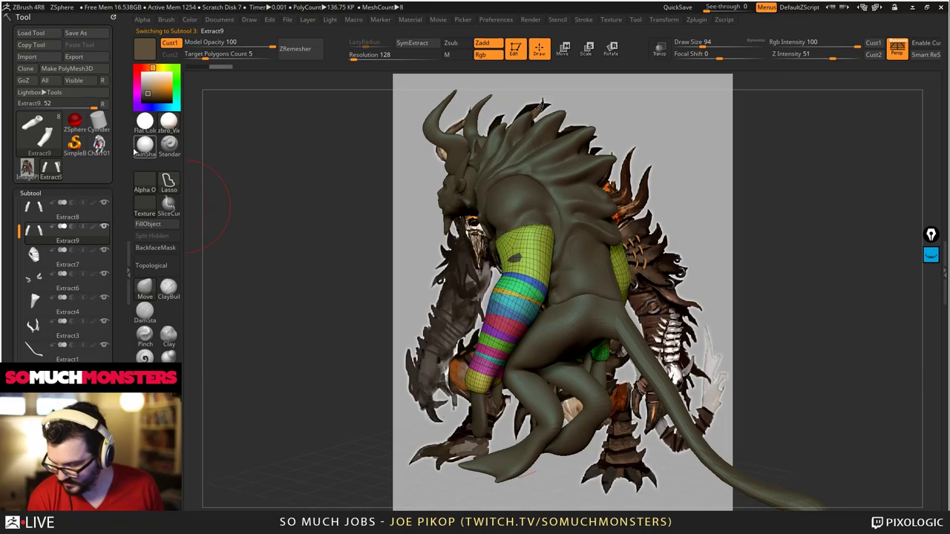
pyautogui.keyDown('shift'); pyautogui.click(104, 227); pyautogui.keyUp('shift')
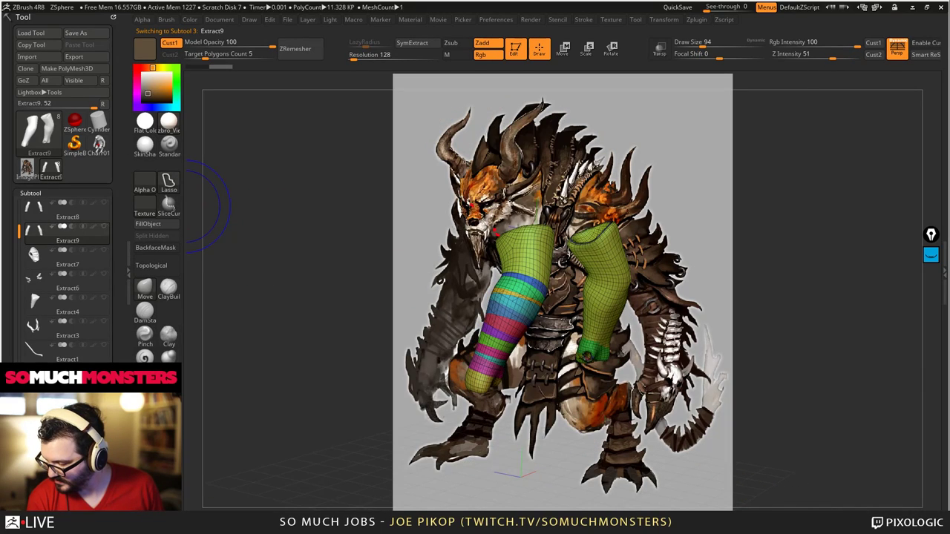
# - Choose the SelectRect brush and isolate the banded sleeve, hiding the opposite one
pyautogui.moveTo(583, 276)
pyautogui.mouseDown(button='right')
pyautogui.moveTo(452, 245)
pyautogui.moveTo(423, 279)
pyautogui.moveTo(453, 244)
pyautogui.mouseUp(button='right')
pyautogui.moveTo(500, 139)
pyautogui.keyDown('ctrl'); pyautogui.keyDown('shift'); pyautogui.mouseDown()
pyautogui.moveTo(696, 479)
pyautogui.moveTo(729, 226)
pyautogui.mouseUp(); pyautogui.keyUp('shift'); pyautogui.keyUp('ctrl')
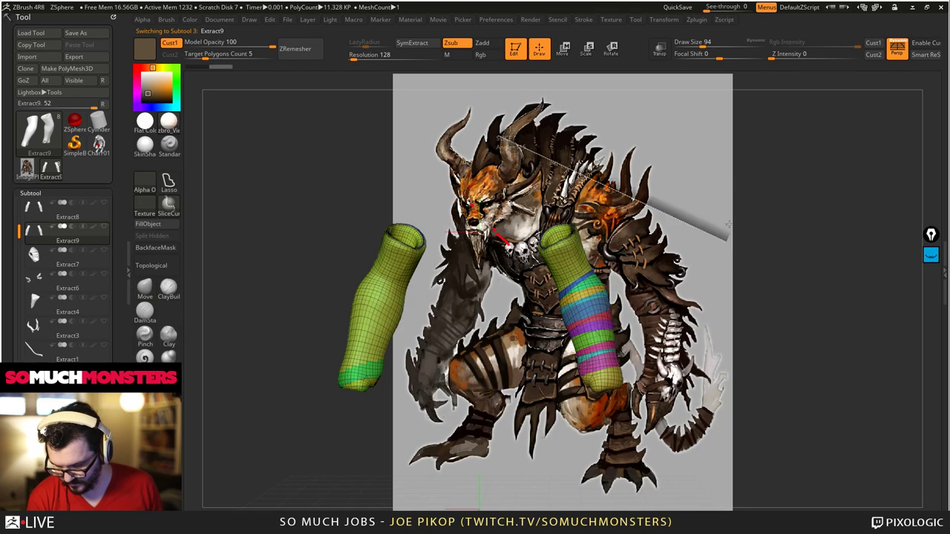
pyautogui.keyDown('ctrl'); pyautogui.keyDown('shift'); pyautogui.click(169, 212); pyautogui.keyUp('shift'); pyautogui.keyUp('ctrl')
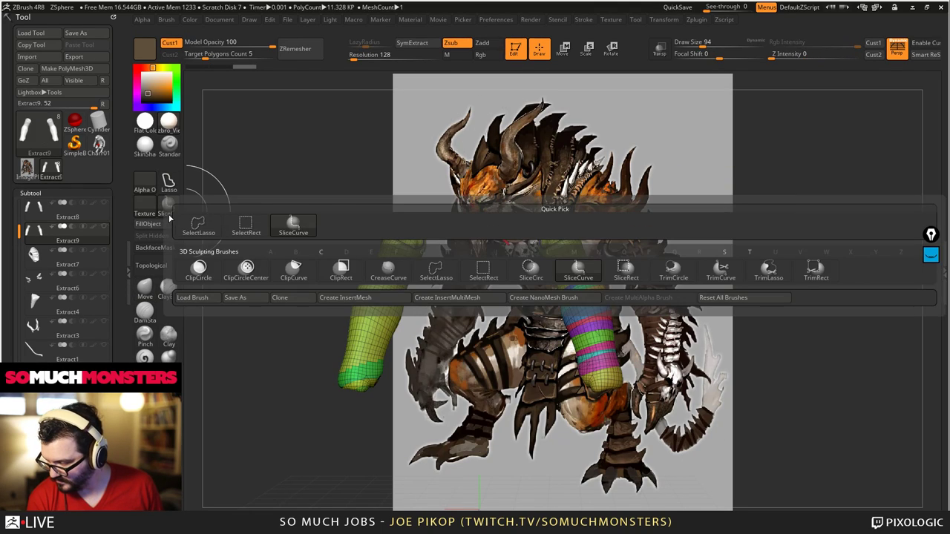
pyautogui.keyDown('ctrl'); pyautogui.keyDown('shift'); pyautogui.click(242, 226); pyautogui.keyUp('shift'); pyautogui.keyUp('ctrl')
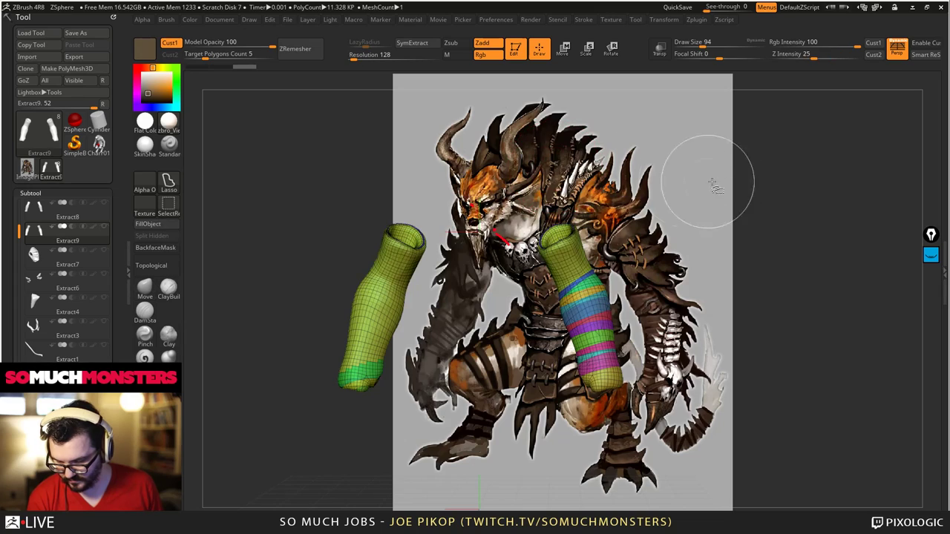
pyautogui.moveTo(765, 180)
pyautogui.keyDown('ctrl'); pyautogui.keyDown('shift'); pyautogui.mouseDown()
pyautogui.moveTo(572, 439)
pyautogui.moveTo(585, 462)
pyautogui.mouseUp(); pyautogui.keyUp('shift'); pyautogui.keyUp('ctrl')
pyautogui.keyDown('ctrl'); pyautogui.keyDown('shift'); pyautogui.click(585, 461); pyautogui.keyUp('shift'); pyautogui.keyUp('ctrl')
pyautogui.moveTo(708, 137)
pyautogui.keyDown('ctrl'); pyautogui.keyDown('shift'); pyautogui.mouseDown()
pyautogui.moveTo(456, 212)
pyautogui.moveTo(790, 401)
pyautogui.mouseUp(); pyautogui.keyUp('shift'); pyautogui.keyUp('ctrl')
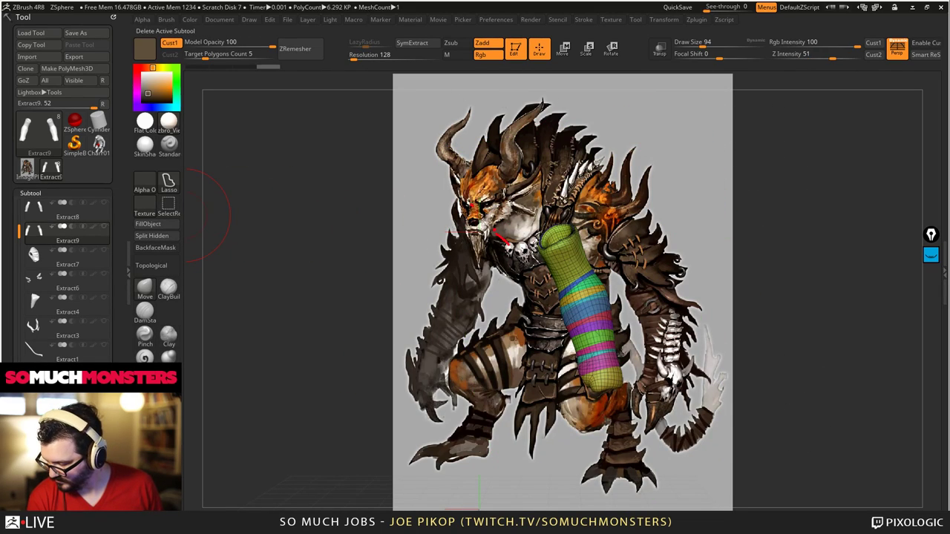
# - Split the hidden sleeve off into its own subtool with Split Hidden
pyautogui.moveTo(9, 446); pyautogui.dragTo(9, 389)
pyautogui.click(151, 235)
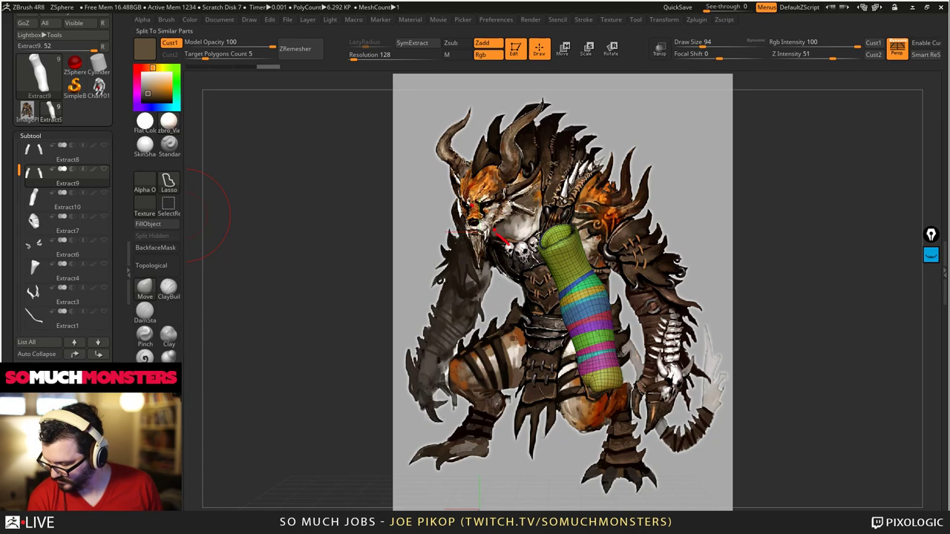
pyautogui.hotkey('shift', 'f')
pyautogui.hotkey('shift', 'f')
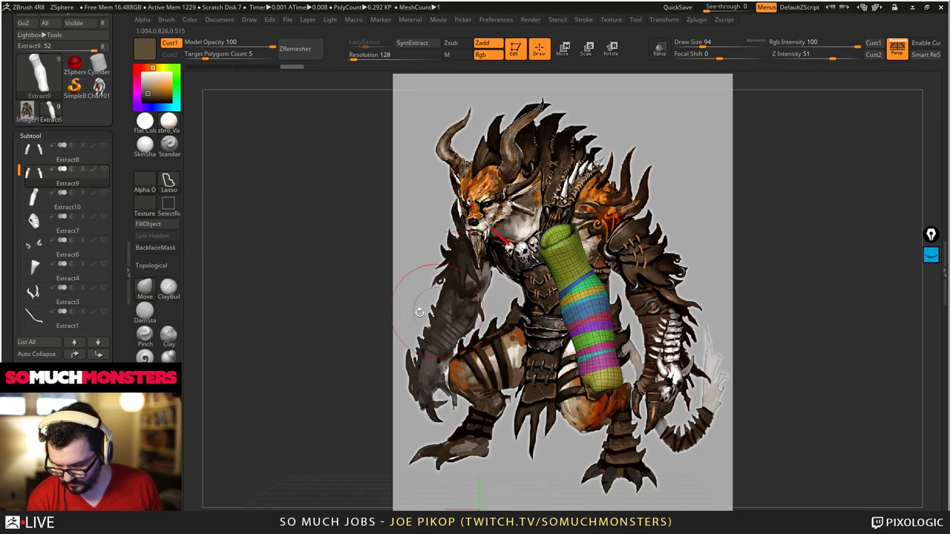
# - Examine the isolated banded sleeve from above and look through the geometry settings for the DynaMesh options
pyautogui.scroll(-10, 62, 223)
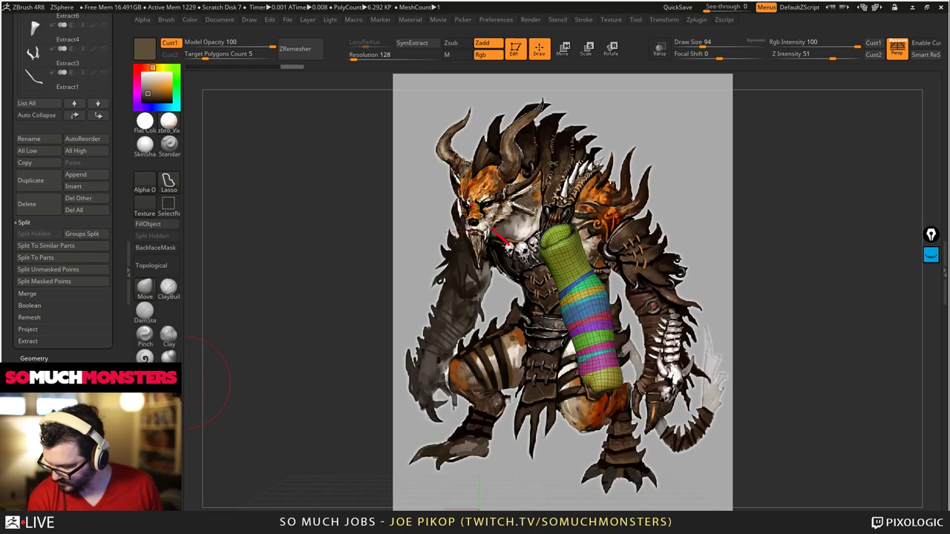
pyautogui.moveTo(444, 328)
pyautogui.mouseDown()
pyautogui.moveTo(430, 321)
pyautogui.moveTo(459, 423)
pyautogui.mouseUp()
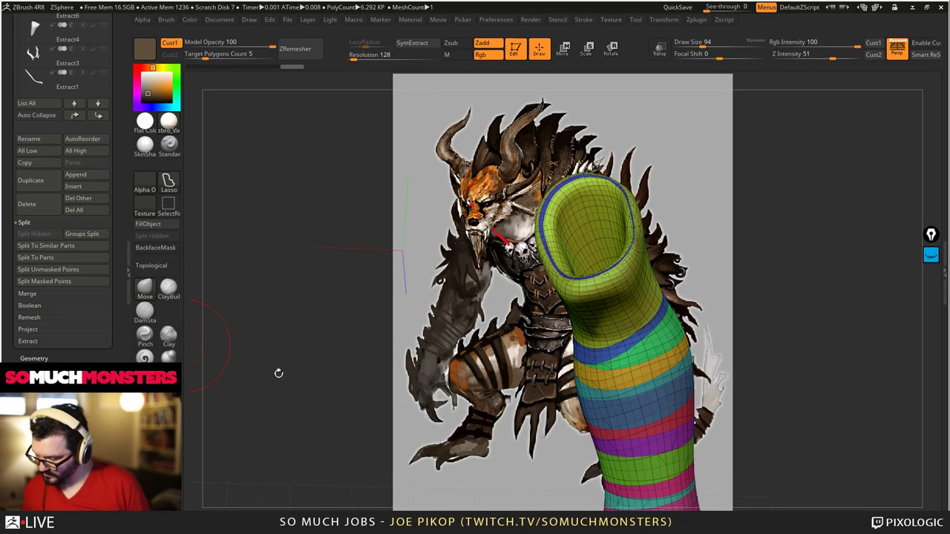
pyautogui.moveTo(561, 401); pyautogui.dragTo(494, 275)
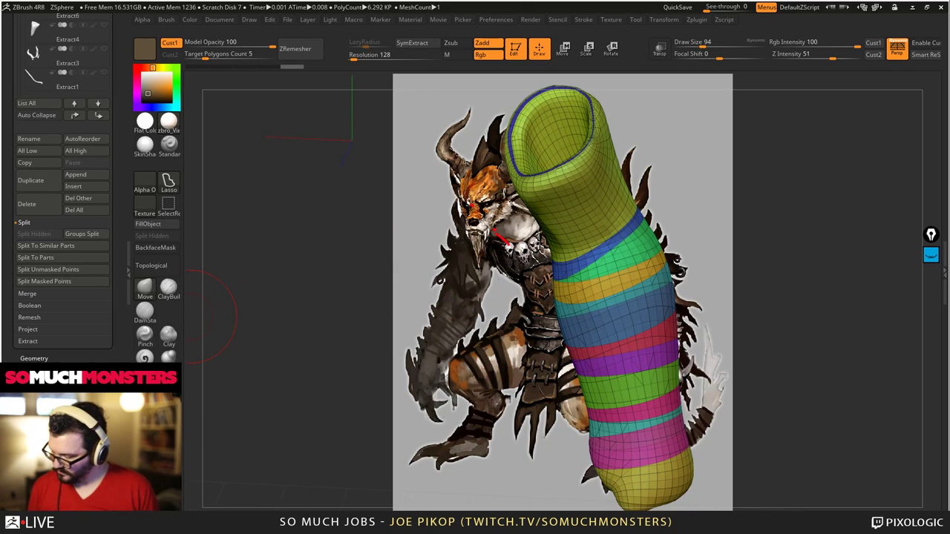
pyautogui.scroll(-1, 63, 223)
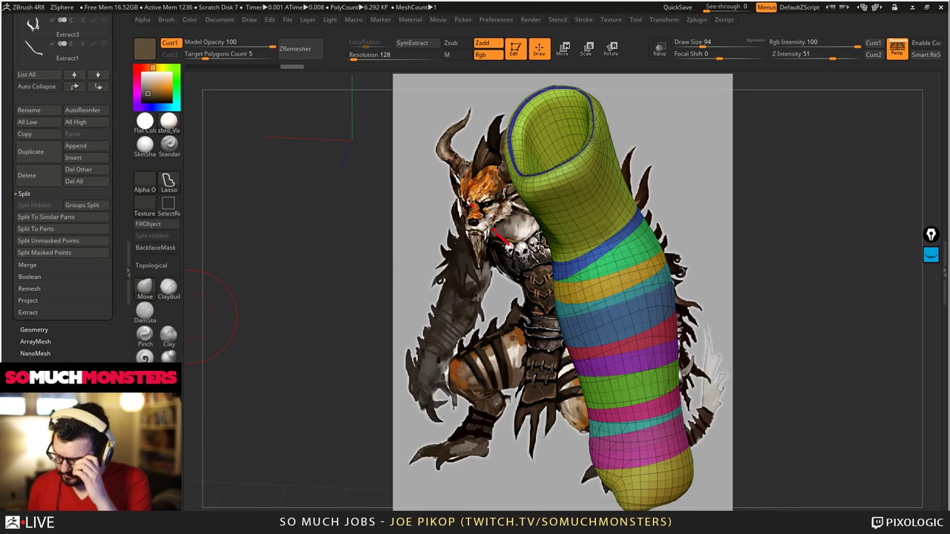
pyautogui.click(33, 330)
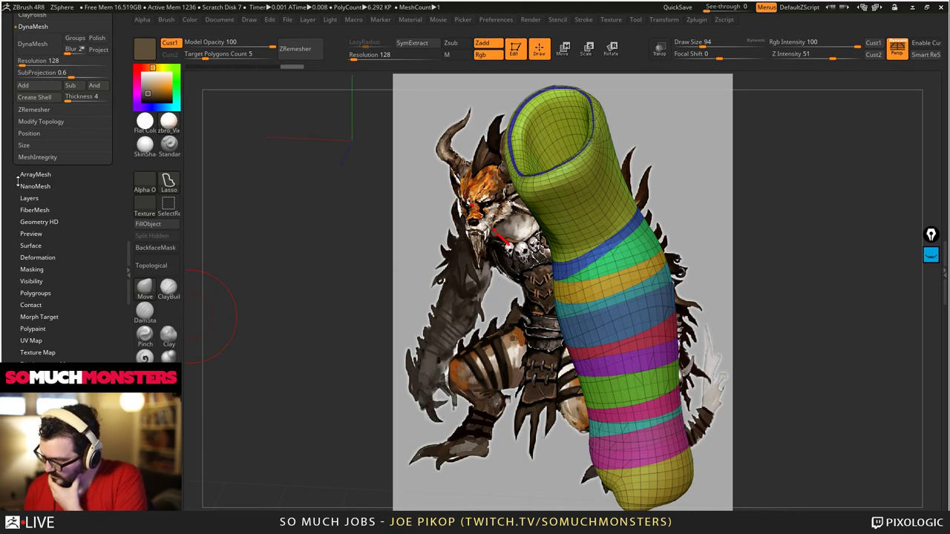
pyautogui.scroll(-1, 16, 178)
pyautogui.scroll(-1, 24, 231)
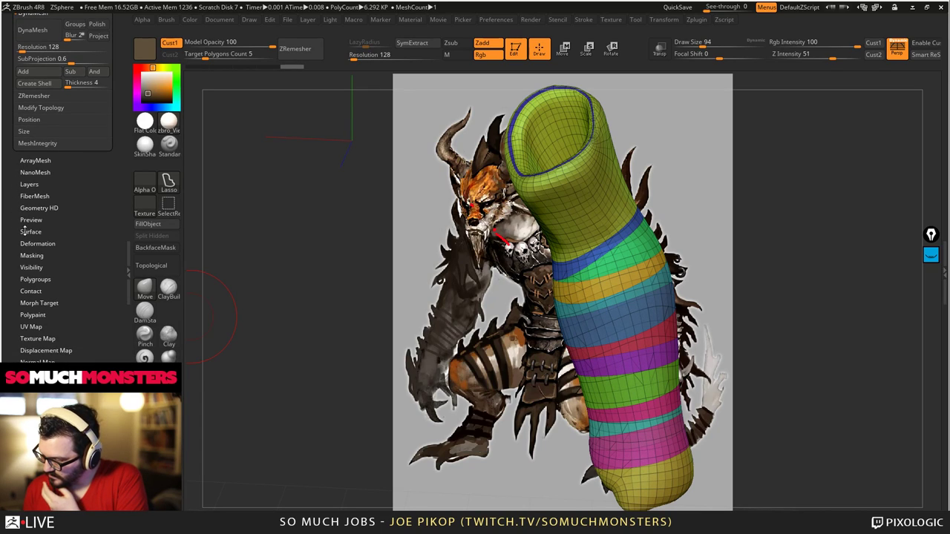
pyautogui.scroll(-3, 24, 245)
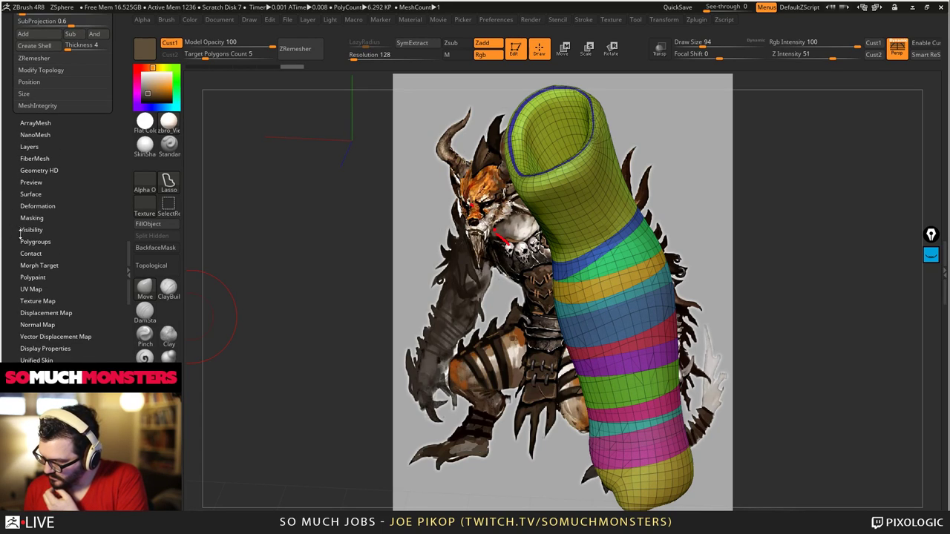
pyautogui.scroll(10, 23, 261)
pyautogui.click(31, 194)
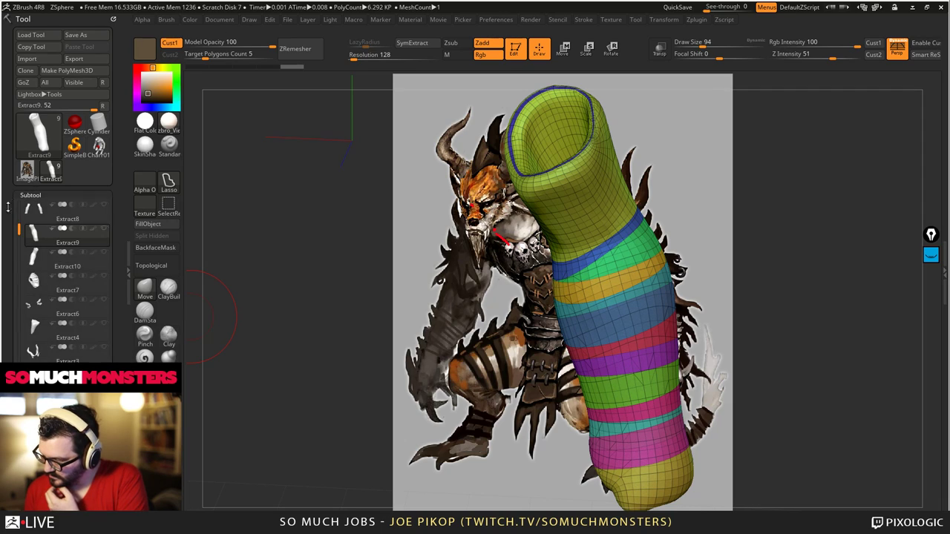
pyautogui.scroll(-5, 8, 320)
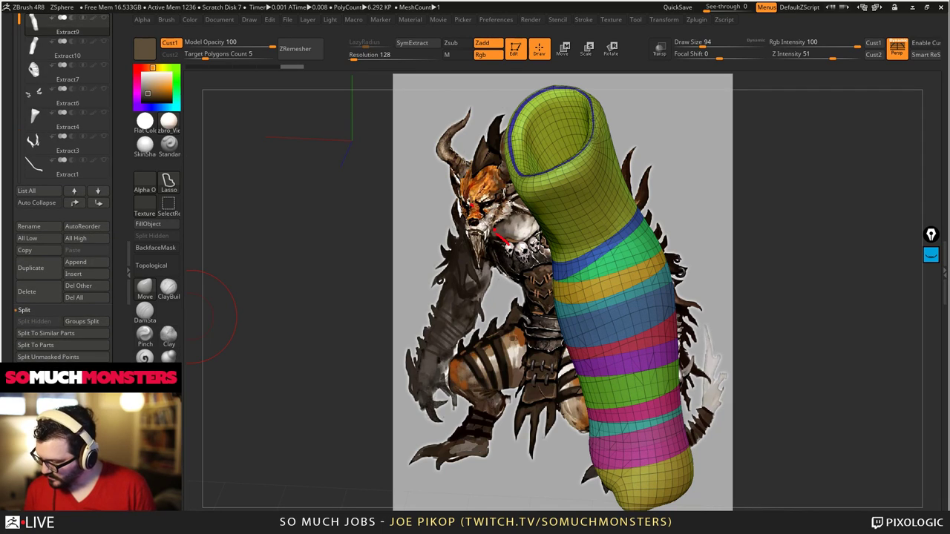
pyautogui.scroll(-2, 6, 327)
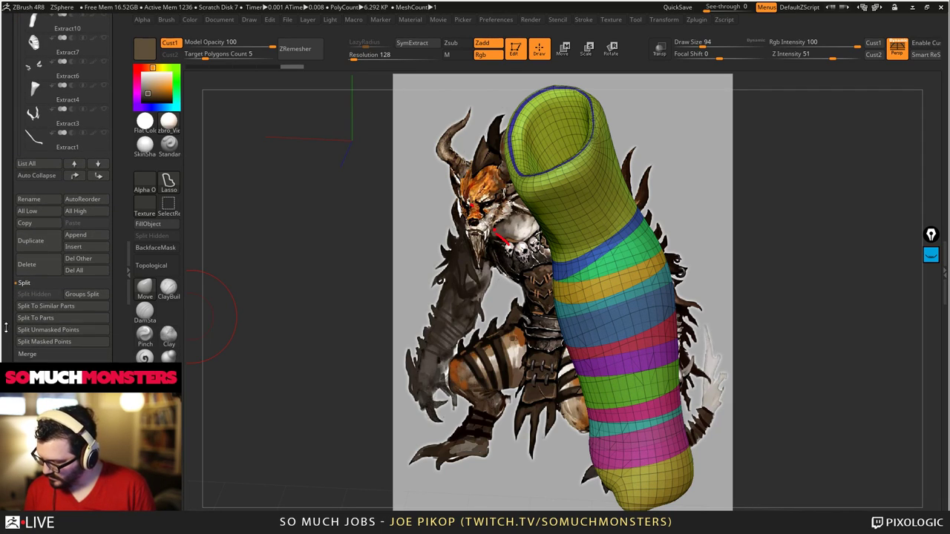
pyautogui.scroll(-10, 18, 312)
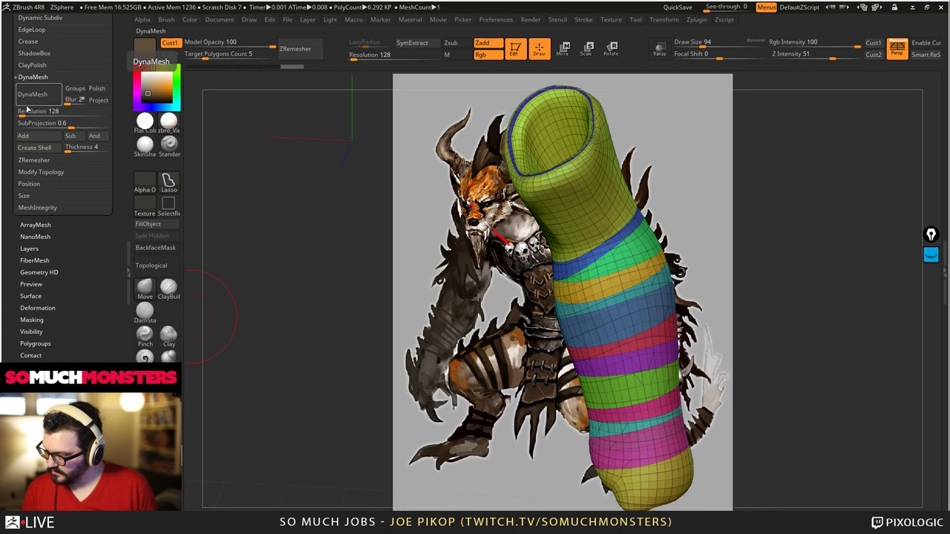
# - Try DynaMesh on the banded sleeve at resolution 16, then undo the remeshing
pyautogui.moveTo(25, 112); pyautogui.dragTo(12, 110)
pyautogui.click(31, 96)
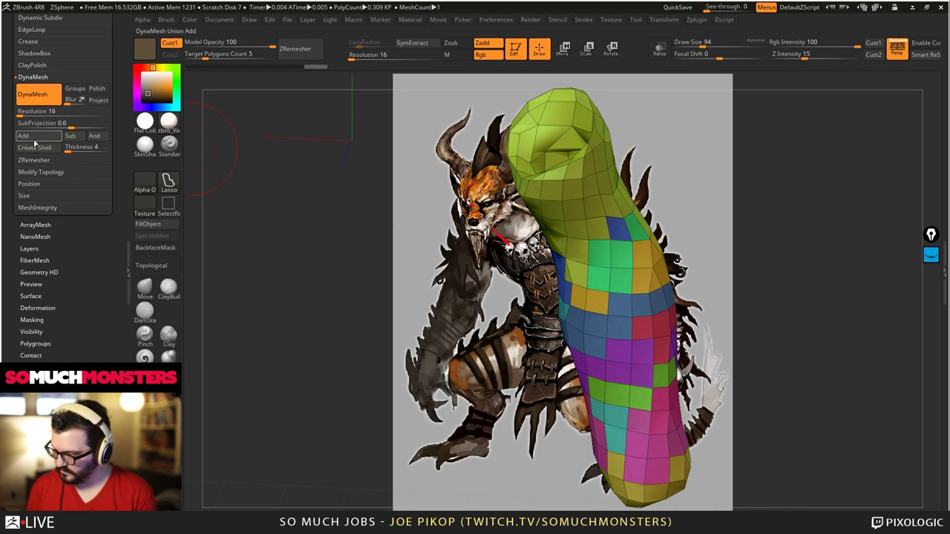
pyautogui.hotkey('ctrl', 'z')
pyautogui.click(27, 104)
pyautogui.moveTo(268, 148); pyautogui.dragTo(219, 162)
pyautogui.hotkey('ctrl', 'z')
# - Try DynaMesh on the banded sleeve with Groups enabled at resolution 128, then undo the remeshing
pyautogui.click(75, 88)
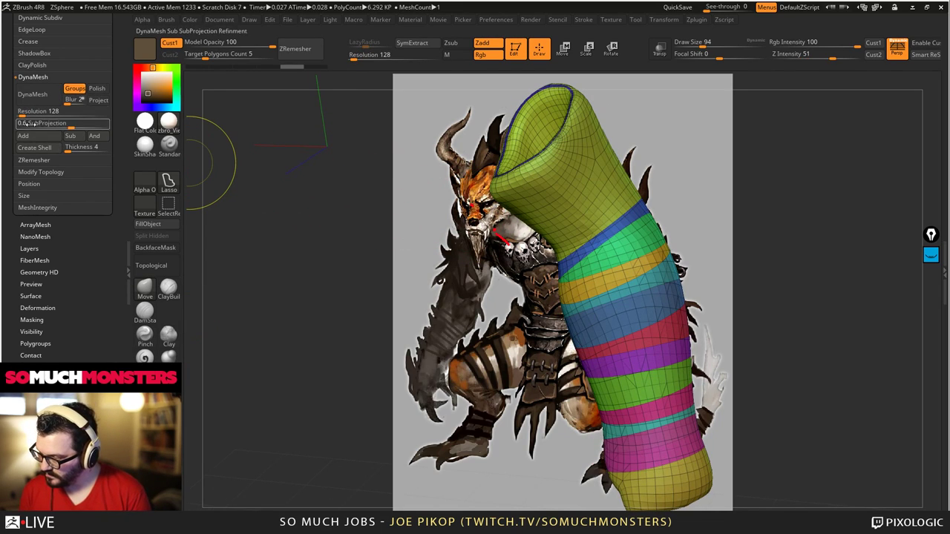
pyautogui.click(33, 95)
pyautogui.moveTo(526, 233); pyautogui.dragTo(427, 292)
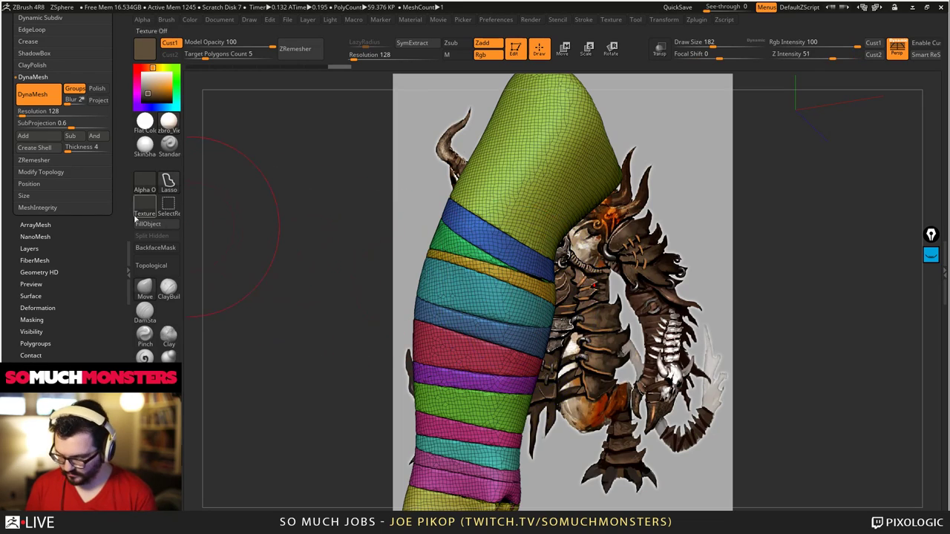
pyautogui.click(26, 112)
pyautogui.write('256')
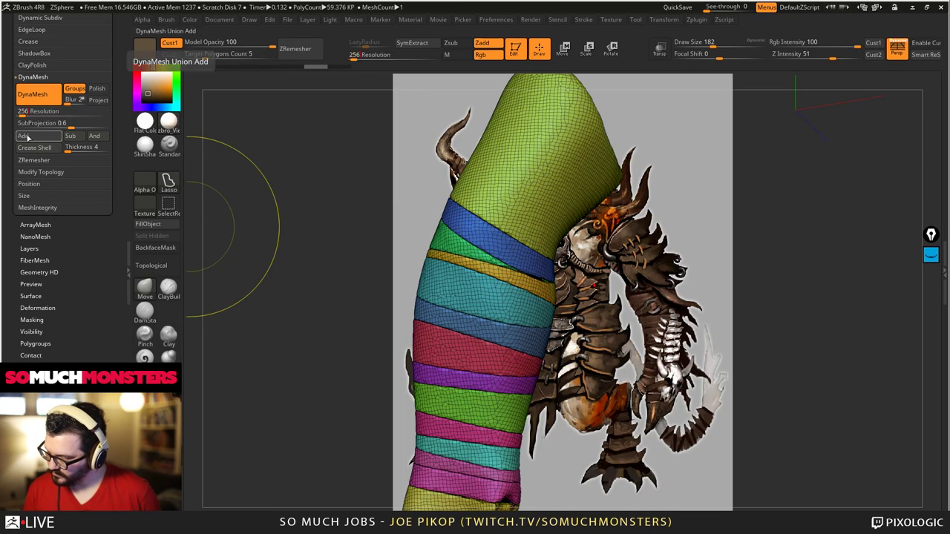
pyautogui.hotkey('ctrl', 'z')
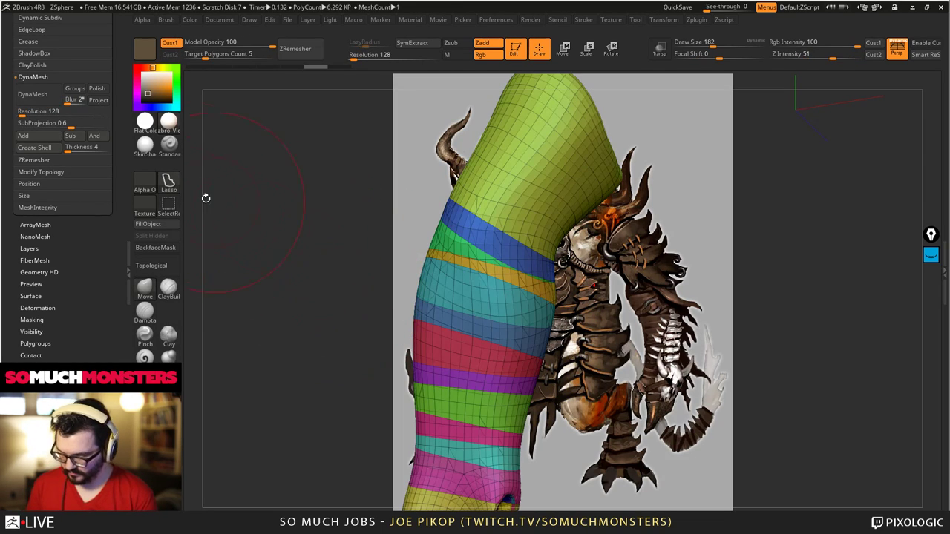
# - Try DynaMesh on the sleeve at resolution 256 without Groups, then undo the remeshing
pyautogui.click(26, 112)
pyautogui.write('256')
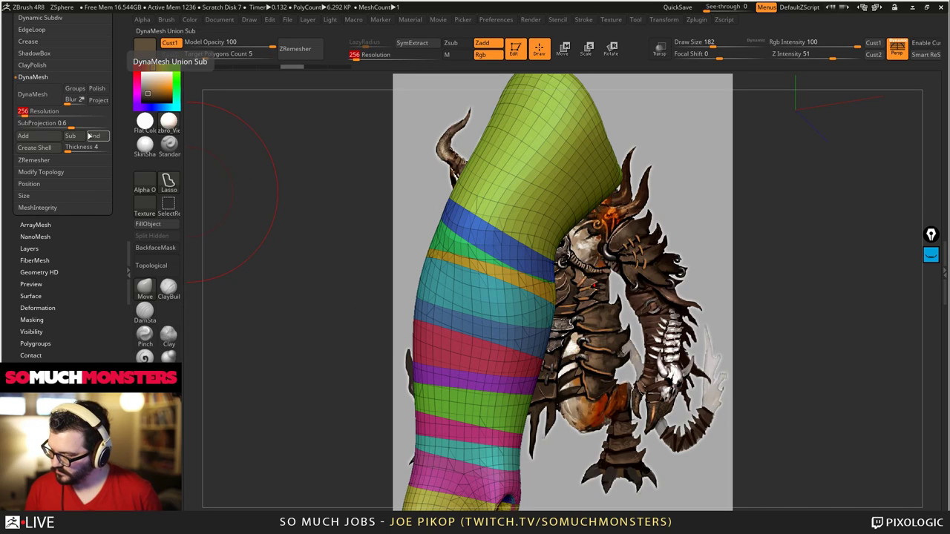
pyautogui.click(52, 95)
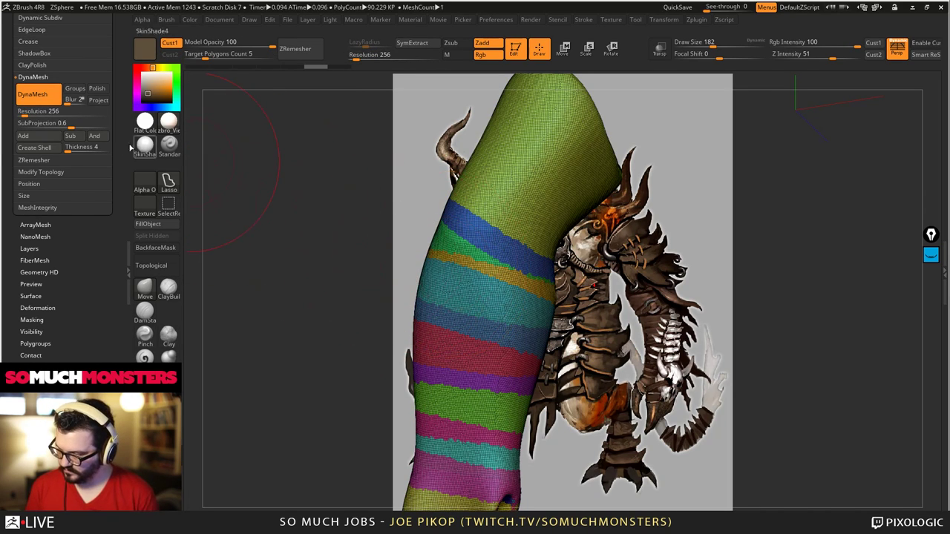
pyautogui.hotkey('ctrl', 'z')
pyautogui.click(45, 99)
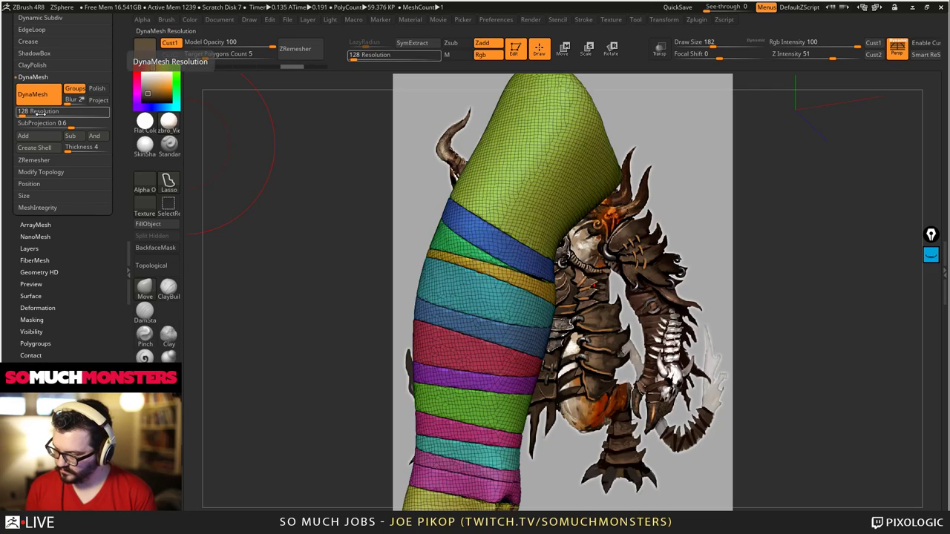
pyautogui.hotkey('ctrl', 'z')
pyautogui.click(26, 112)
pyautogui.write('256')
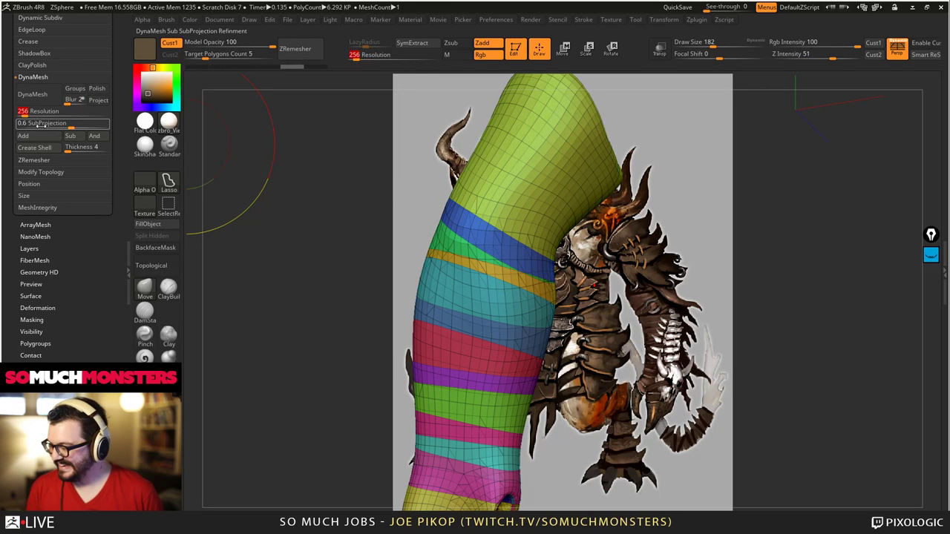
pyautogui.click(33, 95)
pyautogui.hotkey('ctrl', 'z')
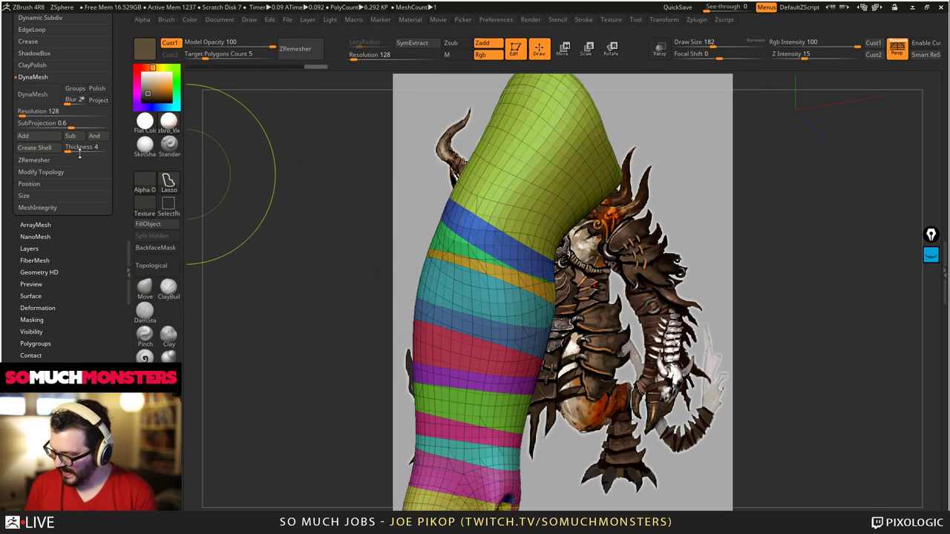
# - Enable Groups and DynaMesh the sleeve at resolution 128 to separate the bands by polygroup
pyautogui.click(75, 88)
pyautogui.moveTo(24, 111); pyautogui.dragTo(29, 114)
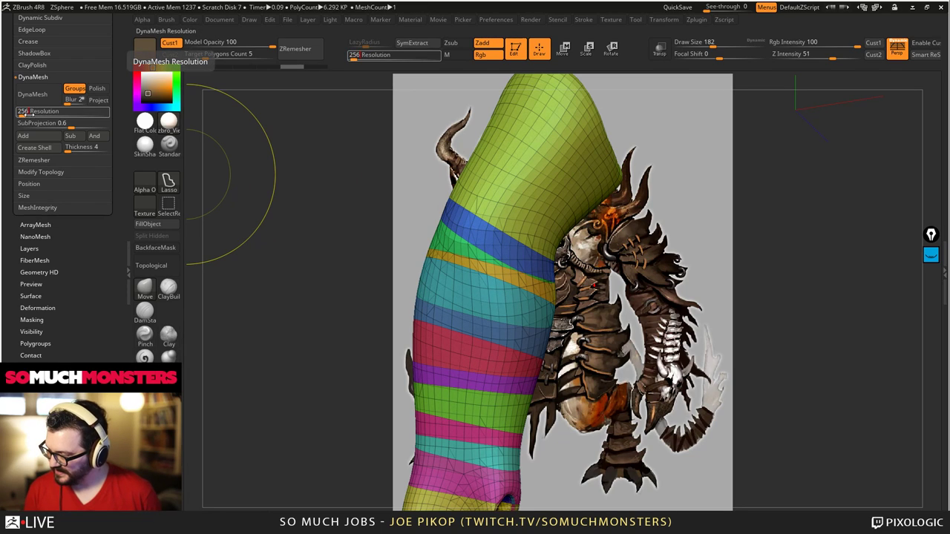
pyautogui.write('128')
pyautogui.press('Return')
pyautogui.click(32, 94)
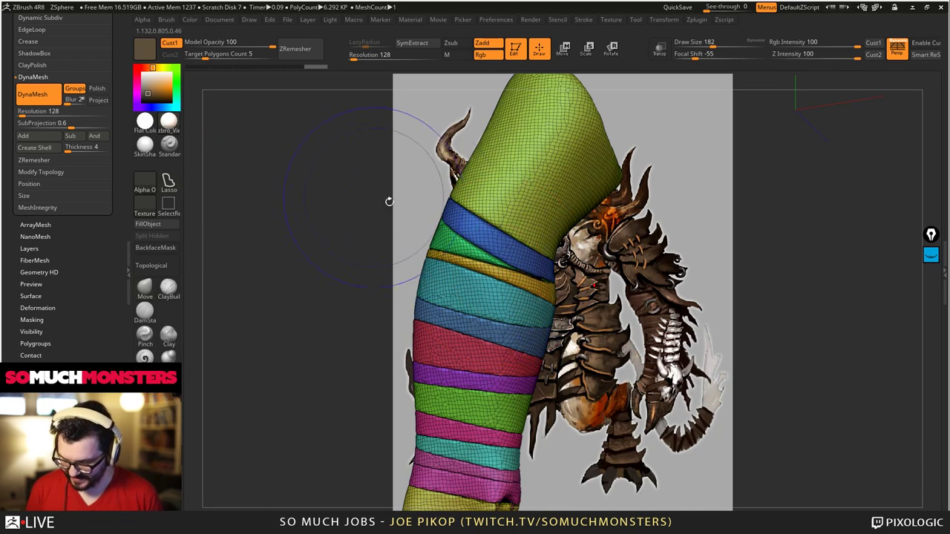
# - ZRemesh the separated sleeve bands and subdivide the result twice
pyautogui.keyDown('alt'); pyautogui.moveTo(452, 403); pyautogui.dragTo(489, 282, button='right'); pyautogui.keyUp('alt')
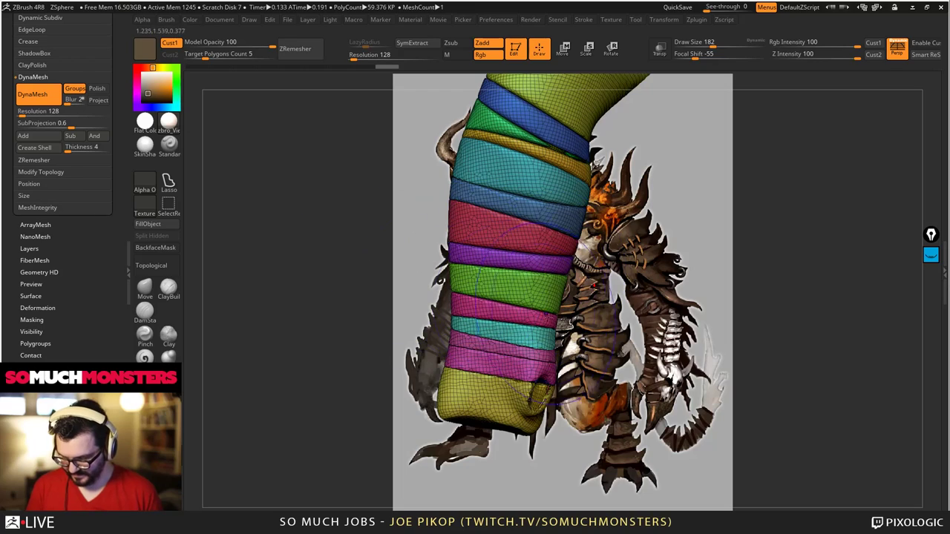
pyautogui.moveTo(373, 340); pyautogui.dragTo(369, 229)
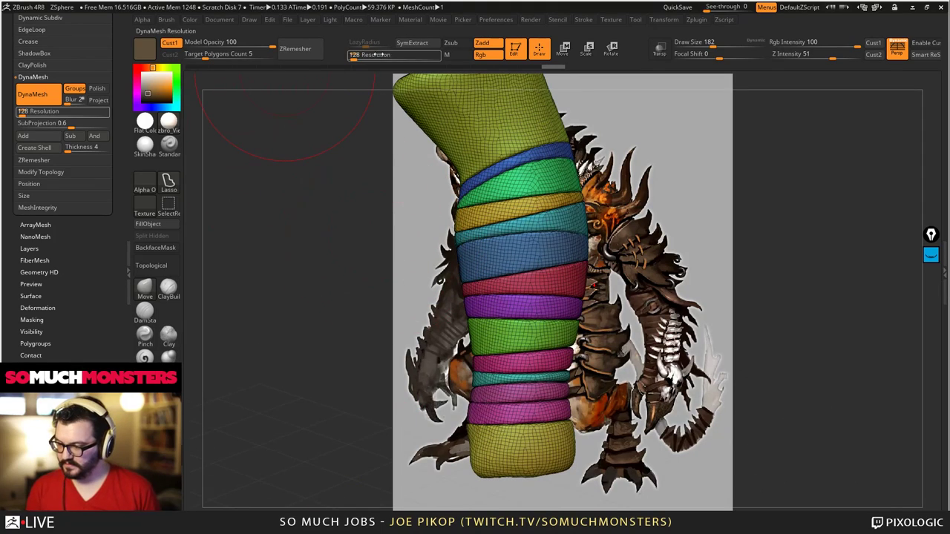
pyautogui.click(296, 48)
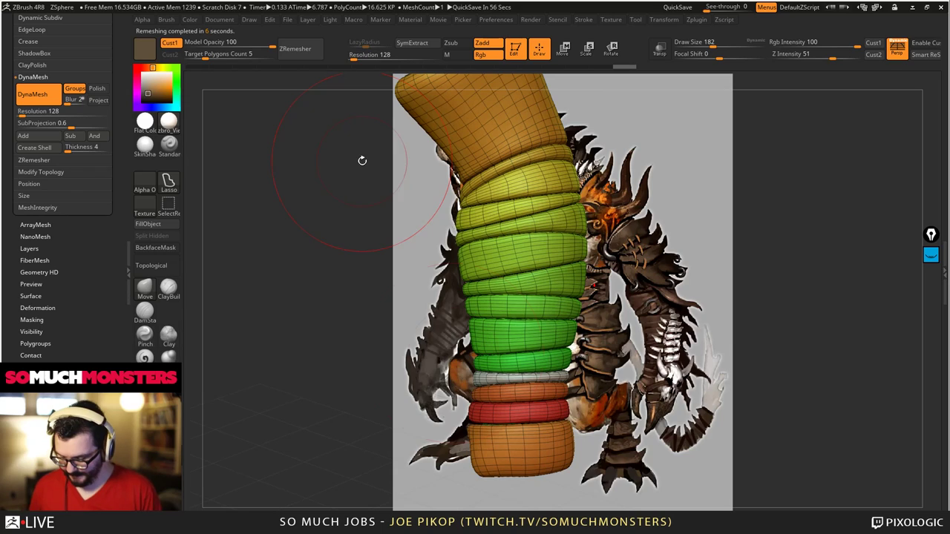
pyautogui.moveTo(326, 260); pyautogui.dragTo(431, 224)
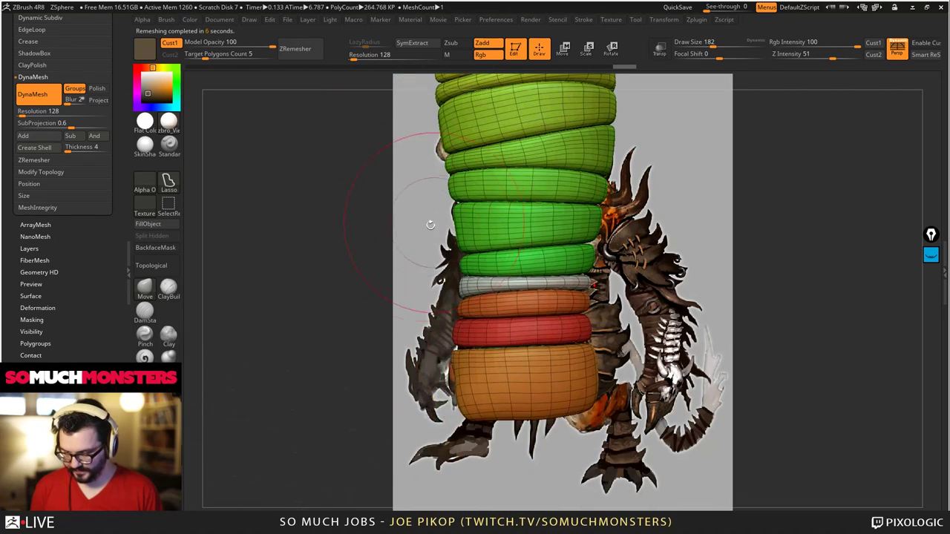
# - Turn on Topological mode for the Move brush and reshape the lowest red and orange bands individually
pyautogui.click(151, 264)
pyautogui.press('[')
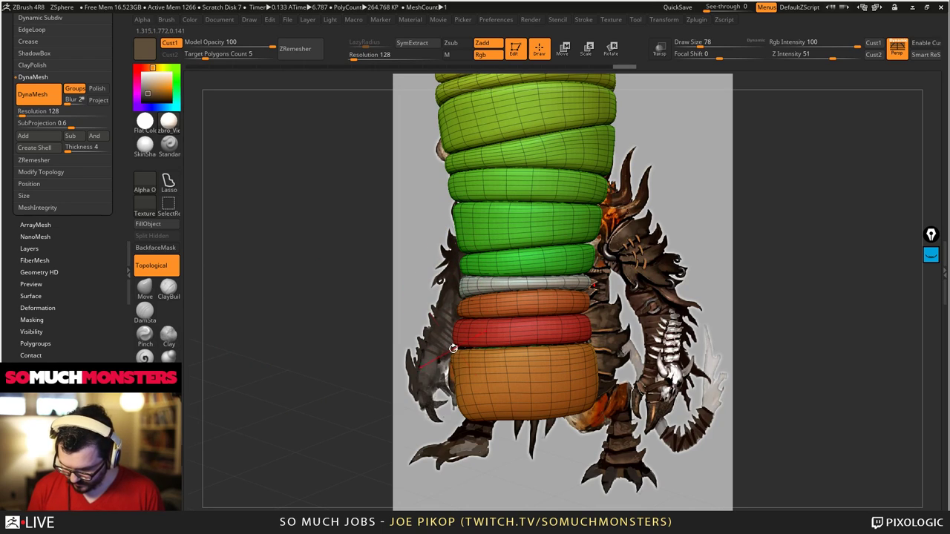
pyautogui.moveTo(465, 365); pyautogui.dragTo(456, 343)
pyautogui.moveTo(464, 334); pyautogui.dragTo(486, 324, button='right')
pyautogui.moveTo(412, 346); pyautogui.dragTo(464, 331, button='right')
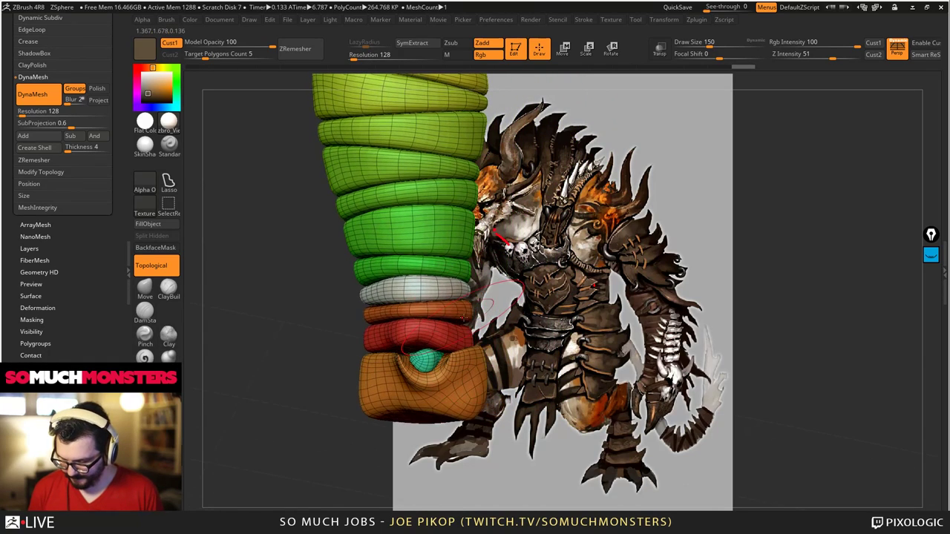
pyautogui.moveTo(462, 321); pyautogui.dragTo(468, 329)
pyautogui.moveTo(467, 329)
pyautogui.mouseDown(button='right')
pyautogui.moveTo(431, 327)
pyautogui.moveTo(478, 273)
pyautogui.moveTo(530, 273)
pyautogui.mouseUp(button='right')
# - Inflate all the sleeve bands slightly with the Inflate deformation
pyautogui.moveTo(64, 312); pyautogui.dragTo(6, 291)
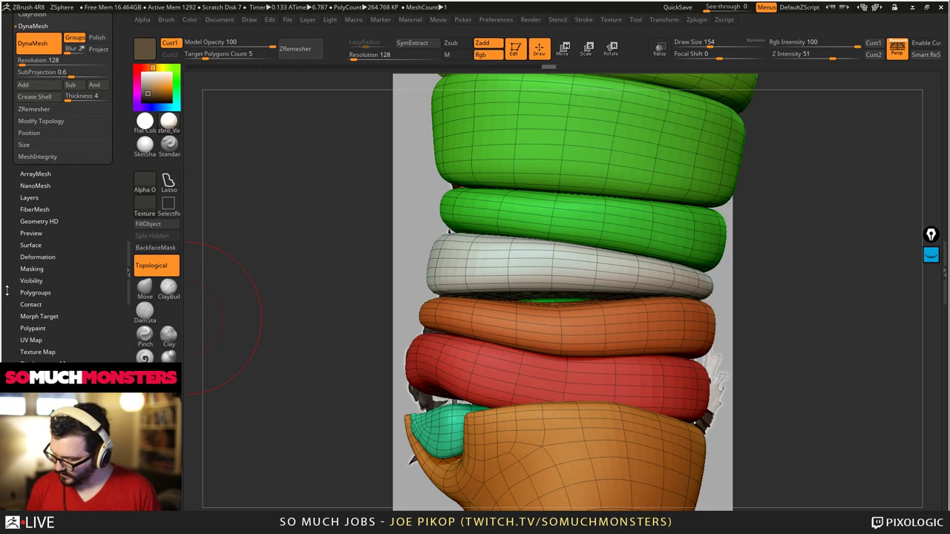
pyautogui.click(24, 258)
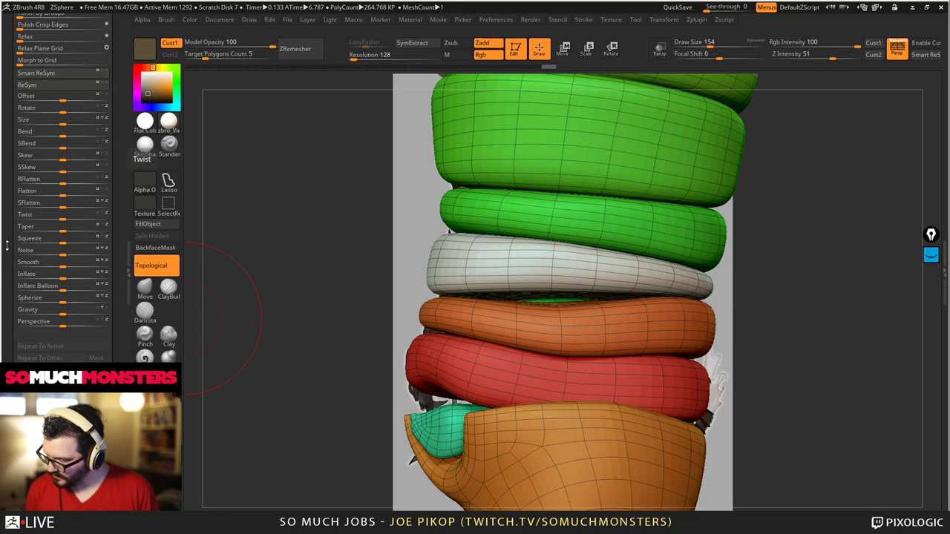
pyautogui.moveTo(42, 273); pyautogui.dragTo(70, 276)
pyautogui.keyDown('alt'); pyautogui.moveTo(523, 255); pyautogui.dragTo(567, 205, button='right'); pyautogui.keyUp('alt')
pyautogui.moveTo(567, 205)
pyautogui.mouseDown()
pyautogui.moveTo(597, 238)
pyautogui.moveTo(572, 271)
pyautogui.moveTo(644, 192)
pyautogui.mouseUp()
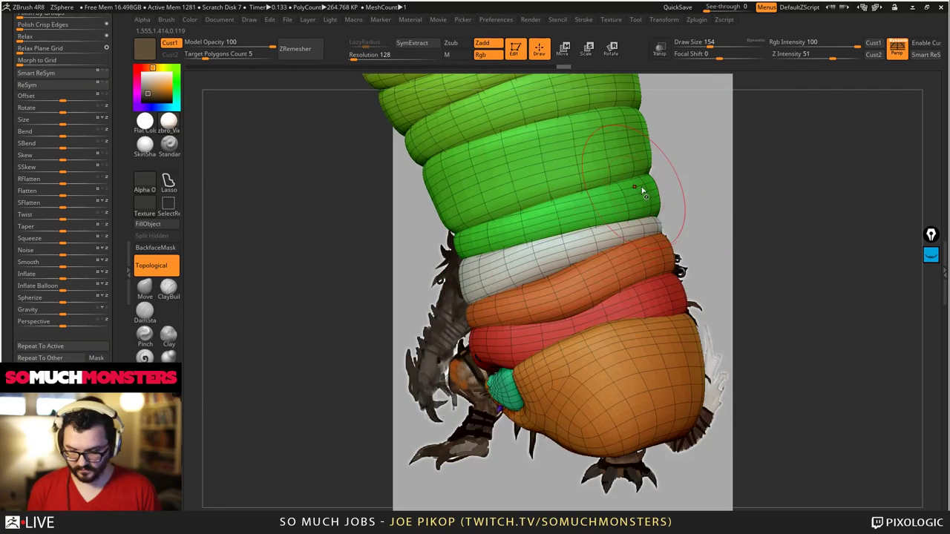
# - Drop the sleeve to its lowest subdivision level and reduce the brush size for adjusting the lower bands
pyautogui.press('[')
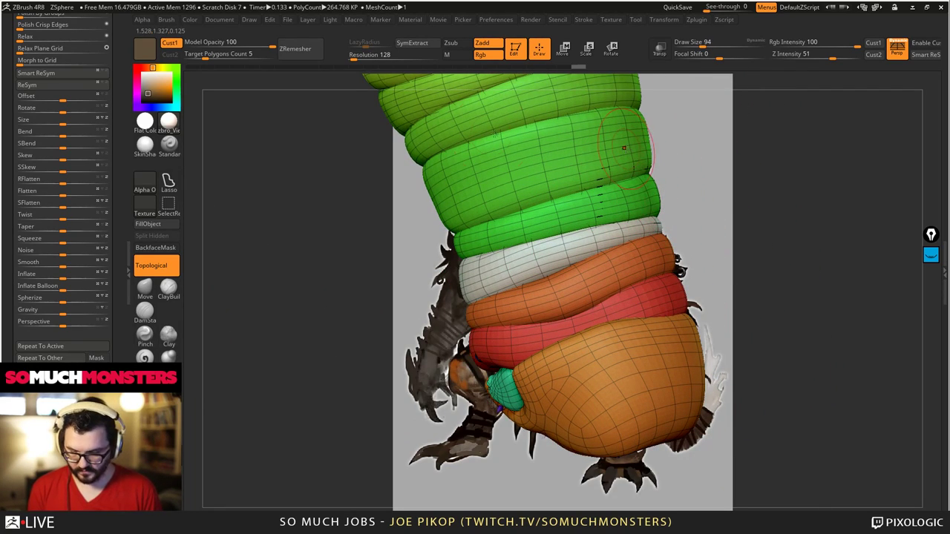
pyautogui.hotkey('shift', 'd')
pyautogui.hotkey('shift', 'd')
pyautogui.hotkey('ctrl', 'd')
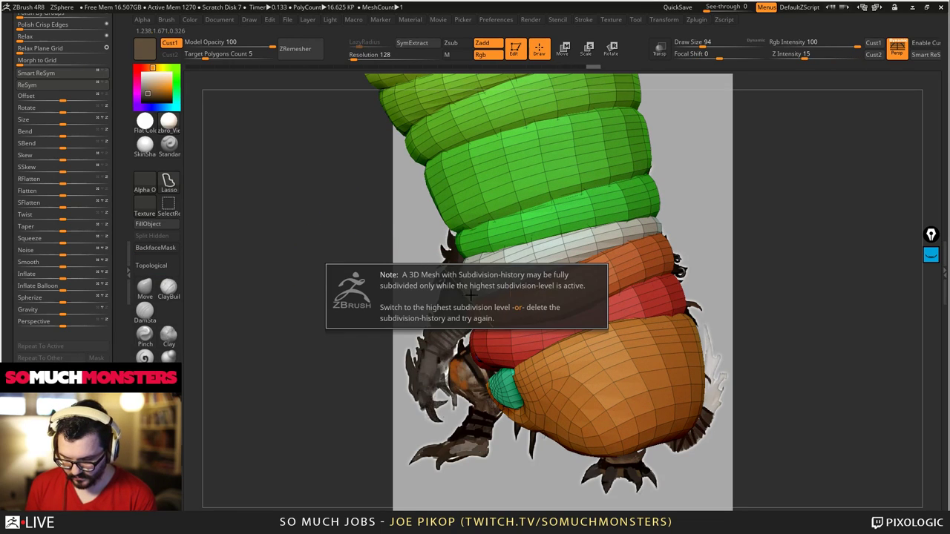
pyautogui.moveTo(452, 282); pyautogui.dragTo(523, 305)
pyautogui.moveTo(600, 253); pyautogui.dragTo(590, 211)
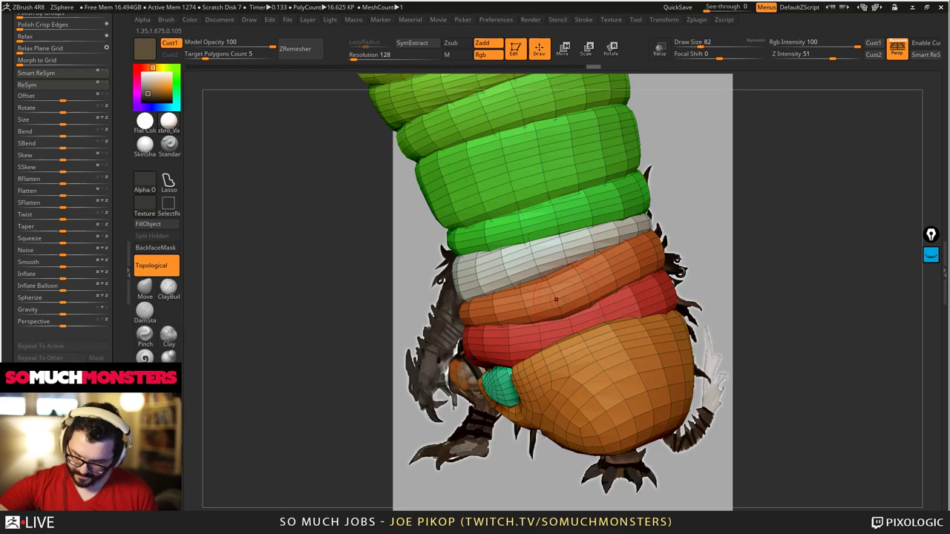
pyautogui.moveTo(657, 226); pyautogui.dragTo(630, 254)
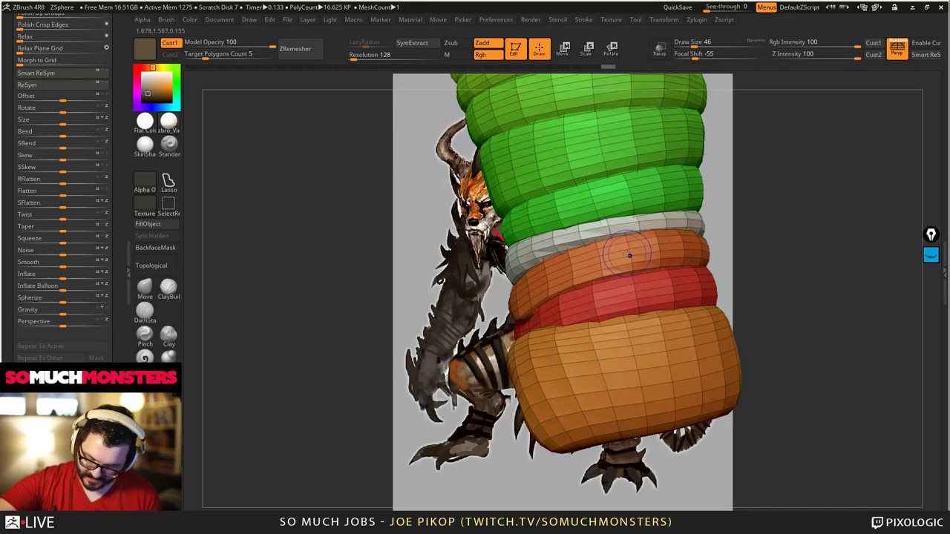
# - Reshape the border between the lowest green band and the white band with the topological Move brush so they overlap unevenly
pyautogui.moveTo(721, 239)
pyautogui.mouseDown()
pyautogui.moveTo(670, 263)
pyautogui.moveTo(798, 234)
pyautogui.moveTo(677, 320)
pyautogui.moveTo(371, 284)
pyautogui.moveTo(334, 237)
pyautogui.moveTo(429, 261)
pyautogui.moveTo(490, 353)
pyautogui.mouseUp()
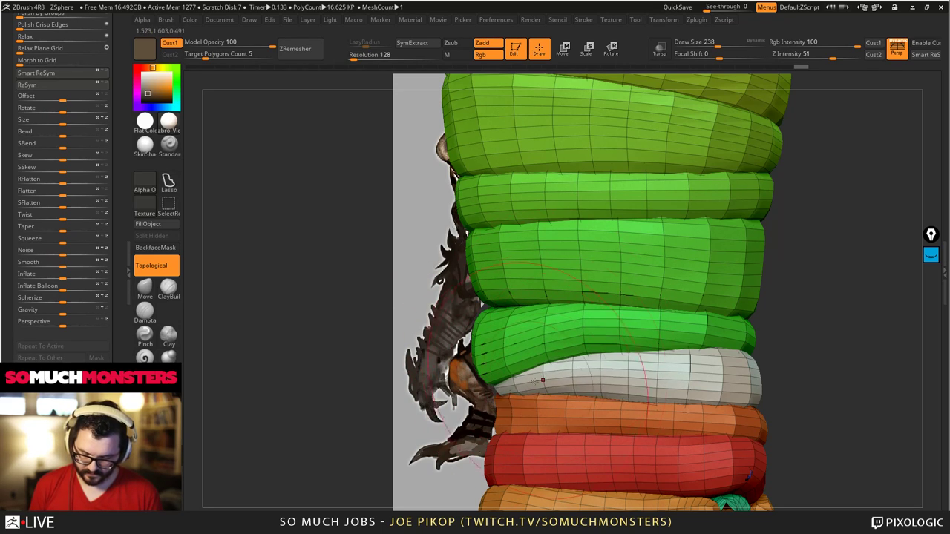
pyautogui.moveTo(543, 382); pyautogui.dragTo(535, 360)
pyautogui.keyDown('alt'); pyautogui.moveTo(517, 351); pyautogui.dragTo(547, 296, button='right'); pyautogui.keyUp('alt')
pyautogui.moveTo(517, 366)
pyautogui.mouseDown()
pyautogui.moveTo(506, 361)
pyautogui.moveTo(537, 334)
pyautogui.moveTo(540, 316)
pyautogui.moveTo(554, 314)
pyautogui.moveTo(552, 322)
pyautogui.mouseUp()
pyautogui.keyDown('ctrl'); pyautogui.moveTo(552, 322); pyautogui.dragTo(558, 286, button='right'); pyautogui.keyUp('ctrl')
pyautogui.moveTo(559, 286); pyautogui.dragTo(586, 284, button='right')
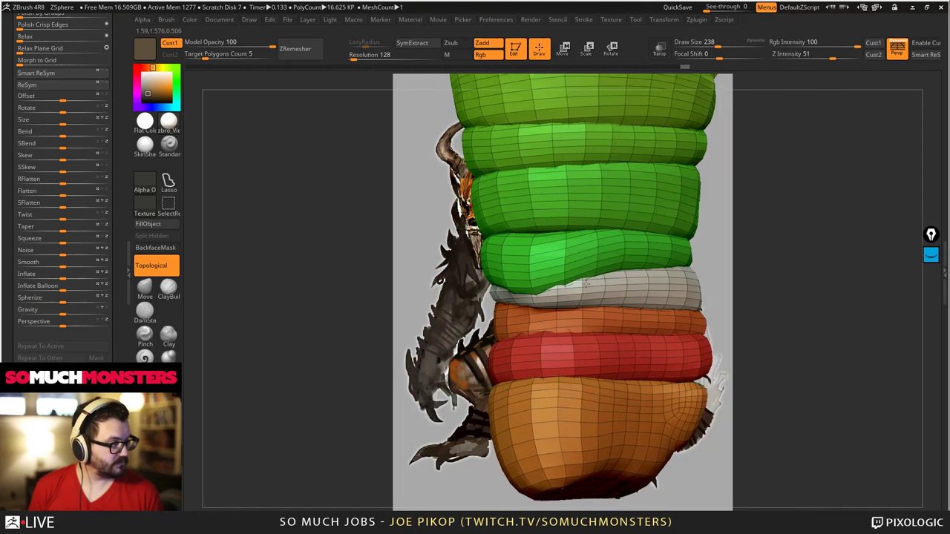
pyautogui.moveTo(585, 283); pyautogui.dragTo(555, 288)
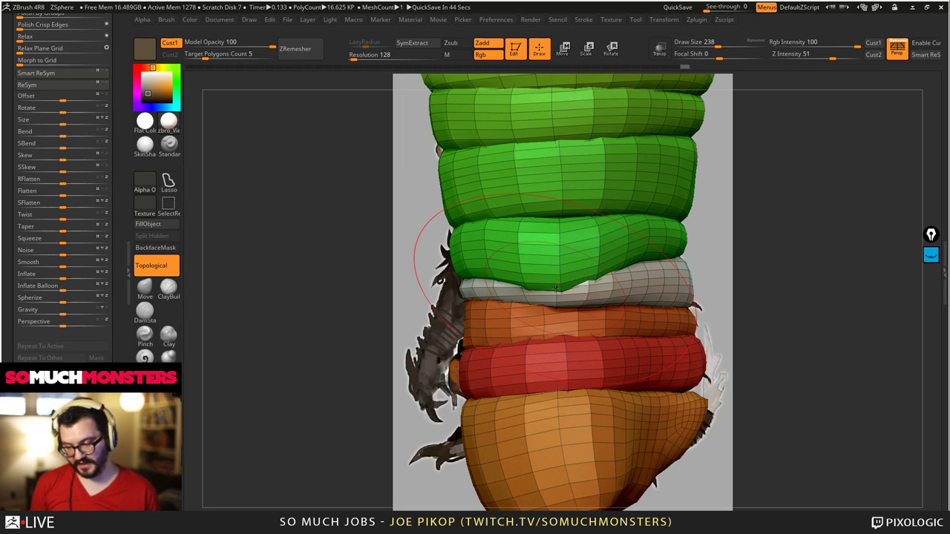
pyautogui.moveTo(541, 255); pyautogui.dragTo(483, 254, button='right')
pyautogui.moveTo(570, 271); pyautogui.dragTo(572, 246)
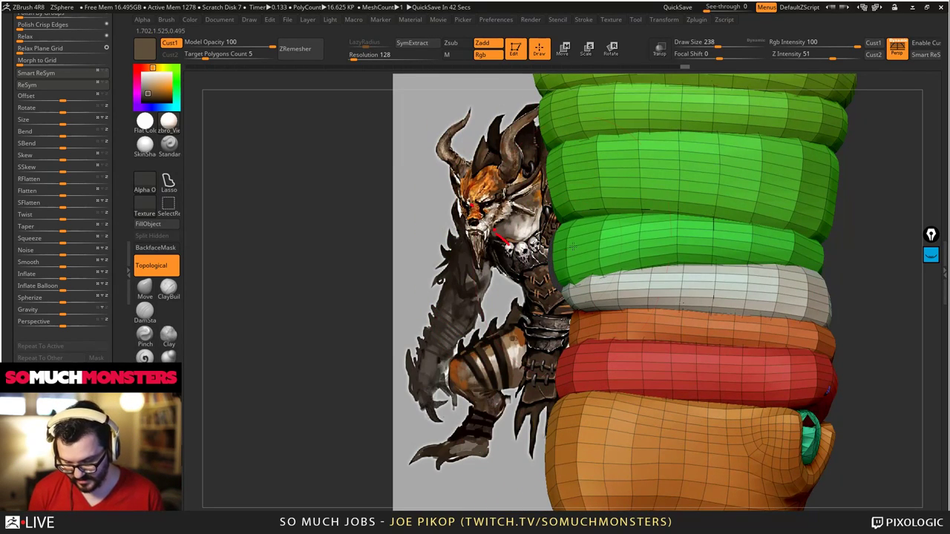
pyautogui.moveTo(574, 246); pyautogui.dragTo(556, 274, button='right')
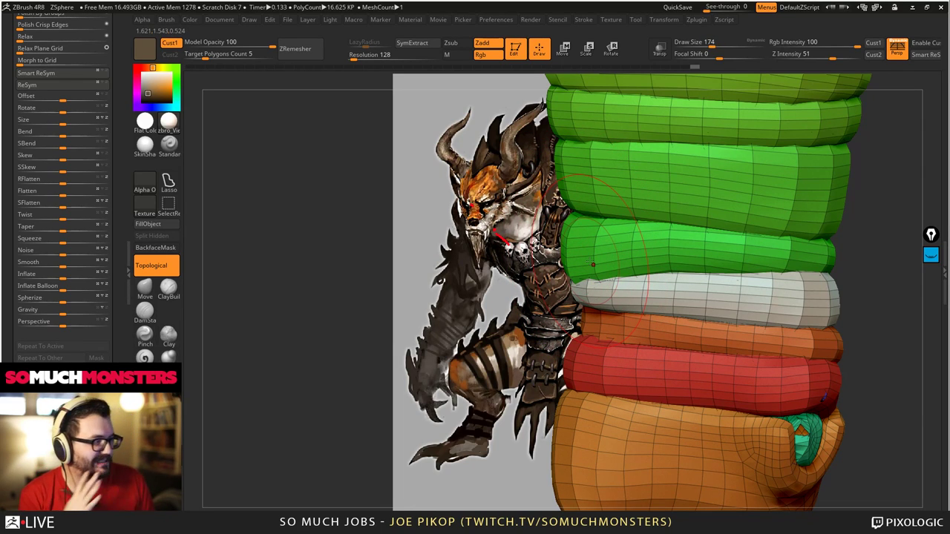
pyautogui.moveTo(593, 264); pyautogui.dragTo(615, 279, button='right')
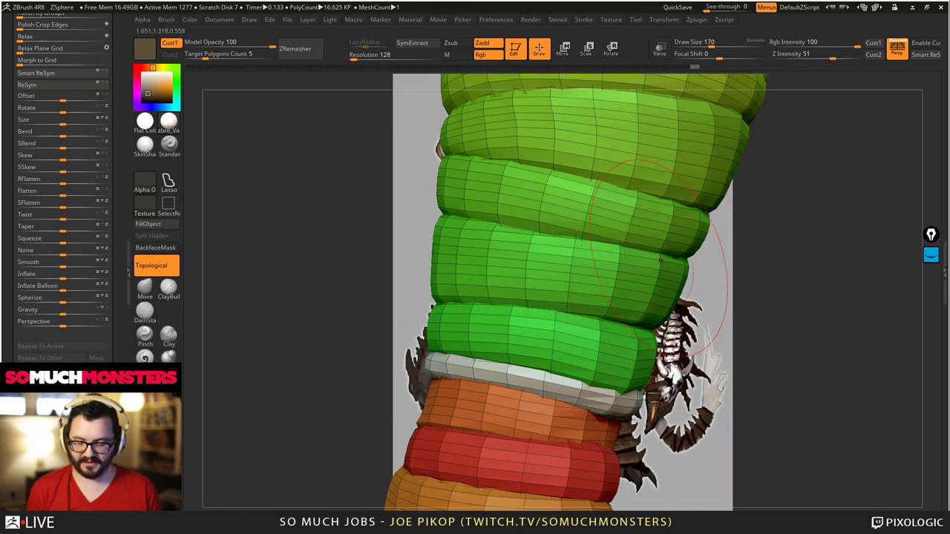
# - Reduce the brush size and smooth the surface of the wide green band around the sleeve
pyautogui.press('[')
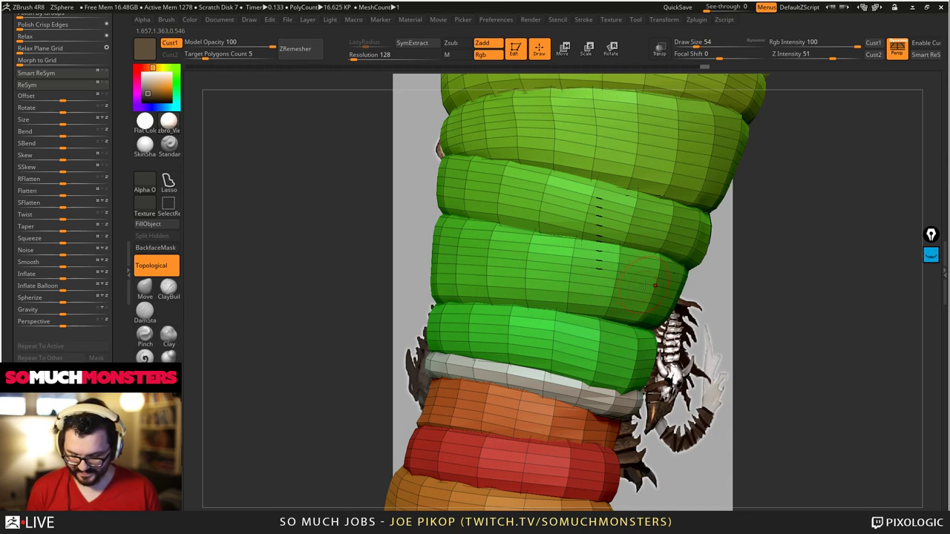
pyautogui.keyDown('shift'); pyautogui.moveTo(655, 284); pyautogui.dragTo(460, 252); pyautogui.keyUp('shift')
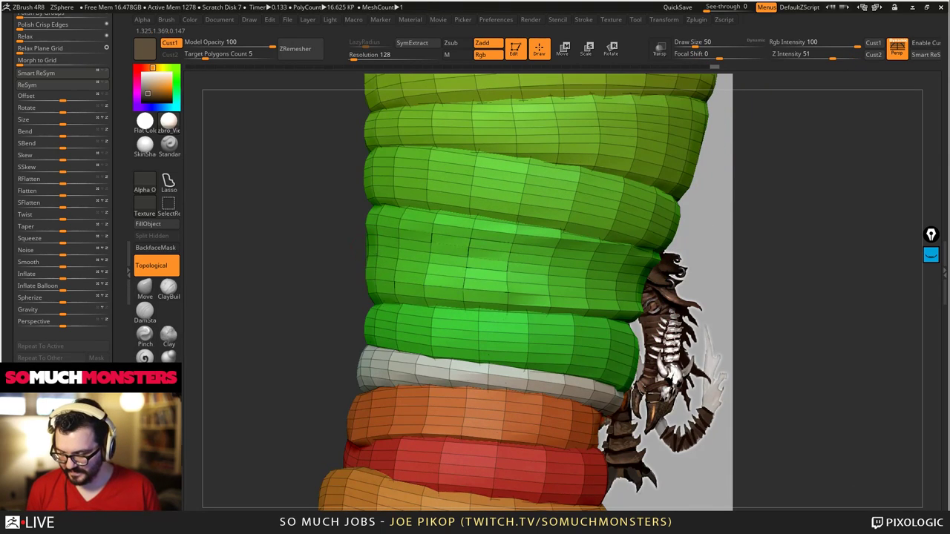
pyautogui.keyDown('alt'); pyautogui.moveTo(338, 245); pyautogui.dragTo(281, 229); pyautogui.keyUp('alt')
pyautogui.press('[')
pyautogui.press('[')
pyautogui.press('[')
pyautogui.keyDown('shift'); pyautogui.moveTo(384, 220); pyautogui.dragTo(504, 242); pyautogui.keyUp('shift')
# - Turn off the PolyFrame display and look over the wrapped bands from several sides
pyautogui.hotkey('shift', 'f')
pyautogui.moveTo(400, 215)
pyautogui.keyDown('alt'); pyautogui.mouseDown()
pyautogui.moveTo(488, 191)
pyautogui.moveTo(628, 210)
pyautogui.mouseUp(); pyautogui.keyUp('alt')
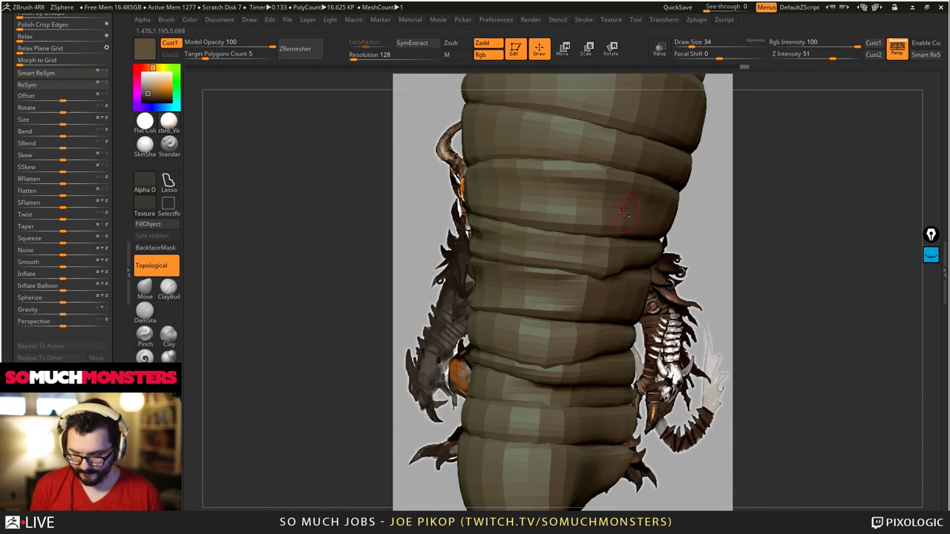
pyautogui.moveTo(687, 201)
pyautogui.mouseDown()
pyautogui.moveTo(534, 246)
pyautogui.moveTo(398, 225)
pyautogui.moveTo(556, 208)
pyautogui.mouseUp()
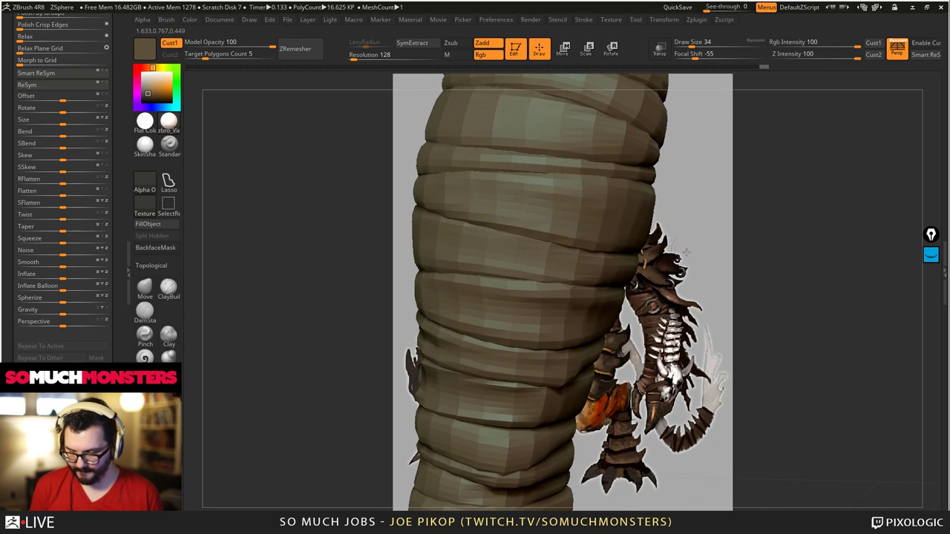
pyautogui.moveTo(404, 215); pyautogui.dragTo(542, 204)
pyautogui.moveTo(753, 271); pyautogui.dragTo(577, 230)
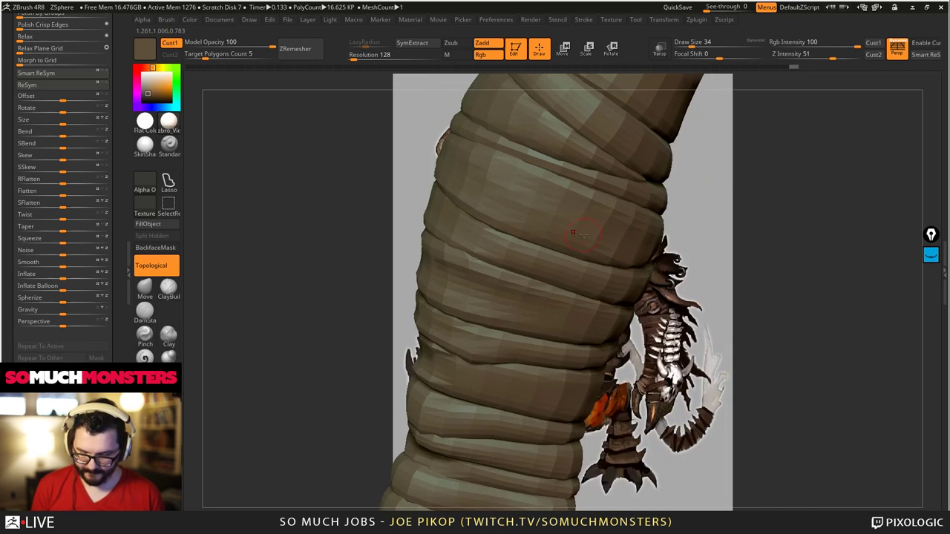
# - Reshape the borders of the middle bands with the topological Move brush at size 34 and smooth the wrapped surfaces around them
pyautogui.moveTo(416, 219); pyautogui.dragTo(560, 208)
pyautogui.moveTo(735, 289)
pyautogui.mouseDown()
pyautogui.moveTo(529, 245)
pyautogui.moveTo(464, 208)
pyautogui.moveTo(574, 234)
pyautogui.mouseUp()
pyautogui.moveTo(470, 230)
pyautogui.mouseDown(button='right')
pyautogui.moveTo(581, 231)
pyautogui.moveTo(440, 257)
pyautogui.moveTo(526, 244)
pyautogui.mouseUp(button='right')
pyautogui.keyDown('shift'); pyautogui.moveTo(579, 251); pyautogui.dragTo(687, 224); pyautogui.keyUp('shift')
pyautogui.keyDown('alt'); pyautogui.moveTo(654, 185); pyautogui.dragTo(672, 250, button='right'); pyautogui.keyUp('alt')
pyautogui.moveTo(672, 250)
pyautogui.keyDown('shift'); pyautogui.mouseDown()
pyautogui.moveTo(701, 256)
pyautogui.moveTo(720, 243)
pyautogui.moveTo(663, 209)
pyautogui.moveTo(647, 259)
pyautogui.moveTo(743, 221)
pyautogui.mouseUp(); pyautogui.keyUp('shift')
pyautogui.moveTo(709, 321)
pyautogui.keyDown('shift'); pyautogui.mouseDown()
pyautogui.moveTo(606, 347)
pyautogui.moveTo(530, 337)
pyautogui.mouseUp(); pyautogui.keyUp('shift')
pyautogui.keyDown('shift'); pyautogui.moveTo(605, 339); pyautogui.dragTo(592, 342); pyautogui.keyUp('shift')
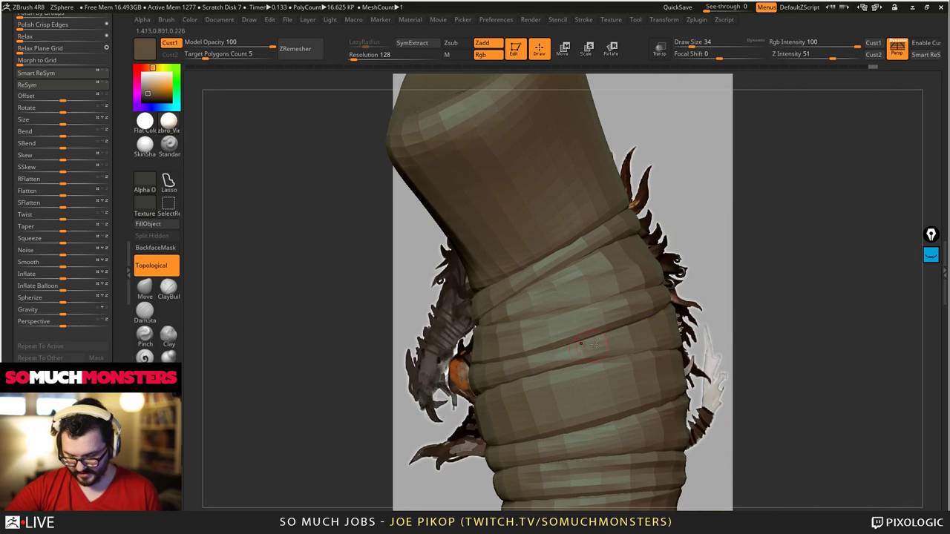
# - Smooth the bands below the elbow and nudge the lower band edges around the side and front of the sleeve
pyautogui.keyDown('alt'); pyautogui.moveTo(559, 290); pyautogui.dragTo(560, 195, button='right'); pyautogui.keyUp('alt')
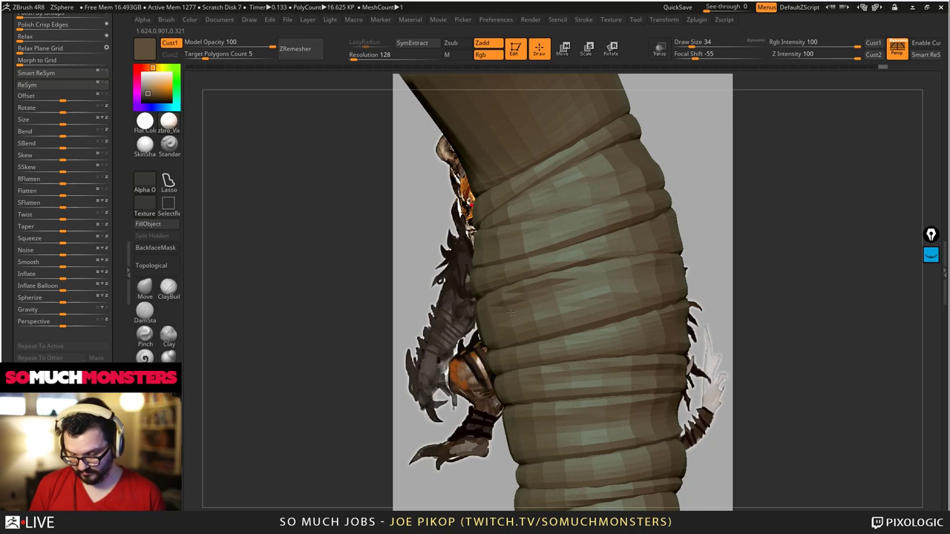
pyautogui.moveTo(641, 315)
pyautogui.keyDown('ctrl'); pyautogui.mouseDown(button='right')
pyautogui.moveTo(620, 178)
pyautogui.moveTo(598, 281)
pyautogui.mouseUp(button='right'); pyautogui.keyUp('ctrl')
pyautogui.moveTo(639, 246); pyautogui.dragTo(553, 268, button='right')
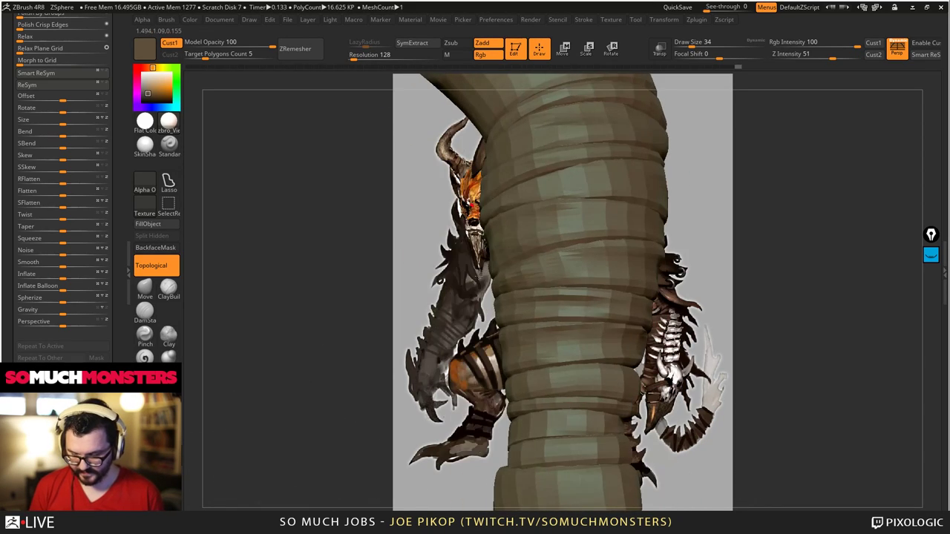
pyautogui.keyDown('shift'); pyautogui.moveTo(550, 267); pyautogui.dragTo(521, 289); pyautogui.keyUp('shift')
pyautogui.moveTo(522, 290)
pyautogui.mouseDown(button='right')
pyautogui.moveTo(533, 306)
pyautogui.moveTo(584, 227)
pyautogui.moveTo(564, 297)
pyautogui.moveTo(602, 330)
pyautogui.mouseUp(button='right')
pyautogui.moveTo(611, 317); pyautogui.dragTo(607, 302)
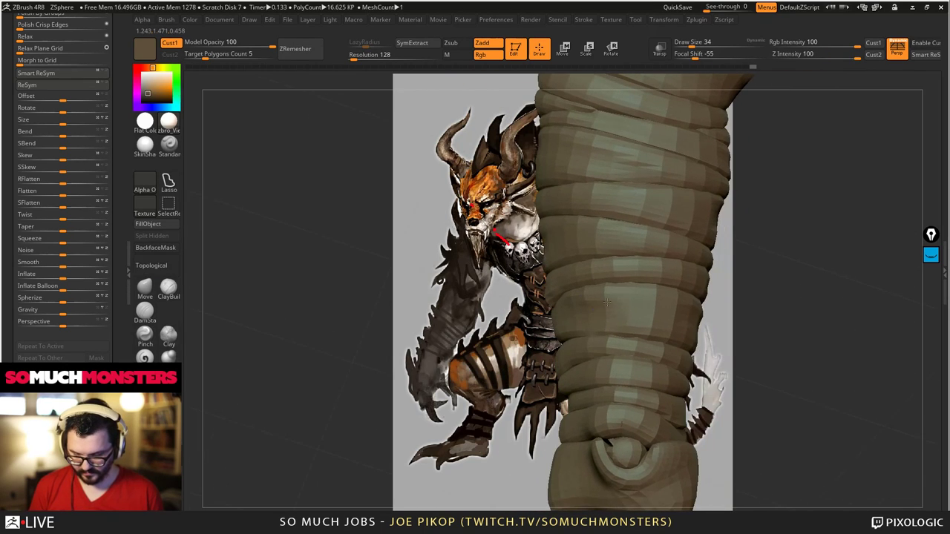
pyautogui.moveTo(678, 319)
pyautogui.mouseDown(button='right')
pyautogui.moveTo(574, 320)
pyautogui.moveTo(615, 316)
pyautogui.mouseUp(button='right')
pyautogui.keyDown('shift'); pyautogui.moveTo(607, 306); pyautogui.dragTo(652, 317); pyautogui.keyUp('shift')
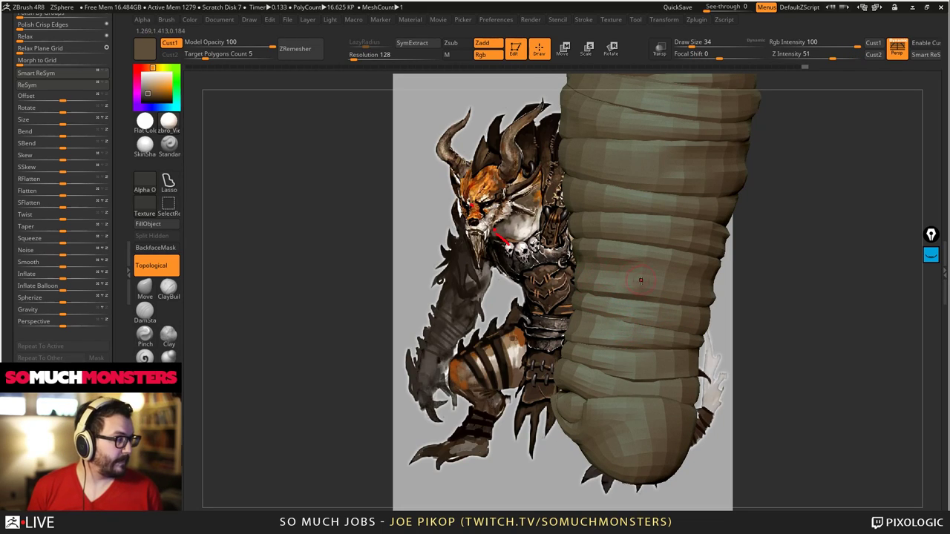
pyautogui.moveTo(641, 280)
pyautogui.mouseDown(button='right')
pyautogui.moveTo(653, 265)
pyautogui.moveTo(605, 329)
pyautogui.moveTo(645, 242)
pyautogui.mouseUp(button='right')
pyautogui.moveTo(644, 242); pyautogui.dragTo(675, 225)
pyautogui.moveTo(535, 261); pyautogui.dragTo(575, 263, button='right')
pyautogui.hotkey('ctrl', 'z')
# - Smooth across the wide bands in the middle of the sleeve to soften their uneven faces
pyautogui.keyDown('shift'); pyautogui.moveTo(640, 234); pyautogui.dragTo(515, 242); pyautogui.keyUp('shift')
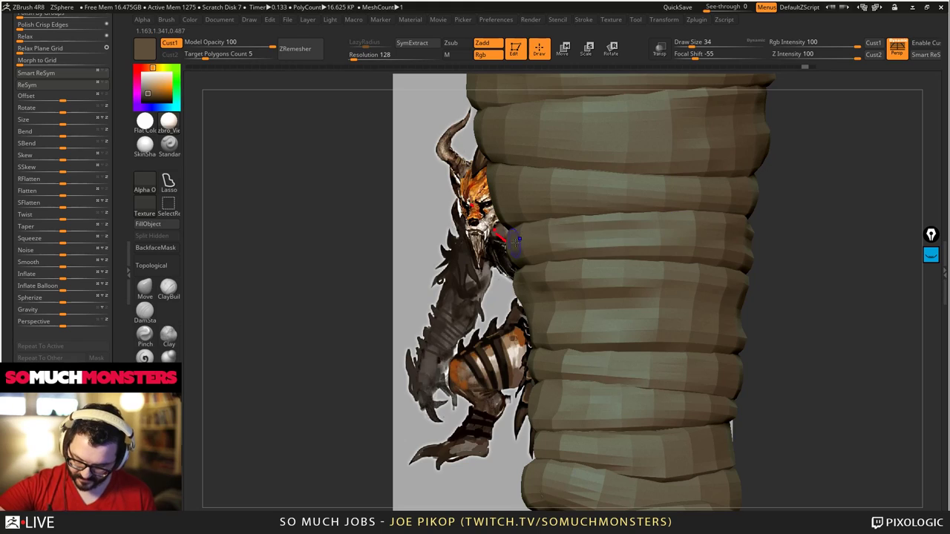
pyautogui.keyDown('shift'); pyautogui.moveTo(525, 186); pyautogui.dragTo(687, 199); pyautogui.keyUp('shift')
pyautogui.keyDown('shift'); pyautogui.moveTo(523, 132); pyautogui.dragTo(676, 134); pyautogui.keyUp('shift')
pyautogui.keyDown('ctrl'); pyautogui.moveTo(583, 112); pyautogui.dragTo(515, 250, button='right'); pyautogui.keyUp('ctrl')
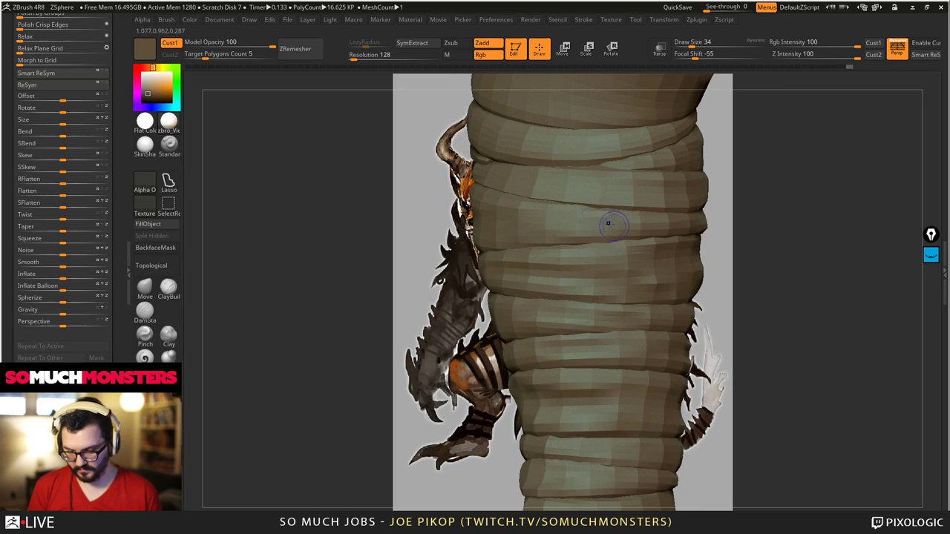
# - Adjust and smooth the uppermost bands where the wrapping meets the plain sleeve at the elbow
pyautogui.moveTo(484, 204); pyautogui.dragTo(531, 245)
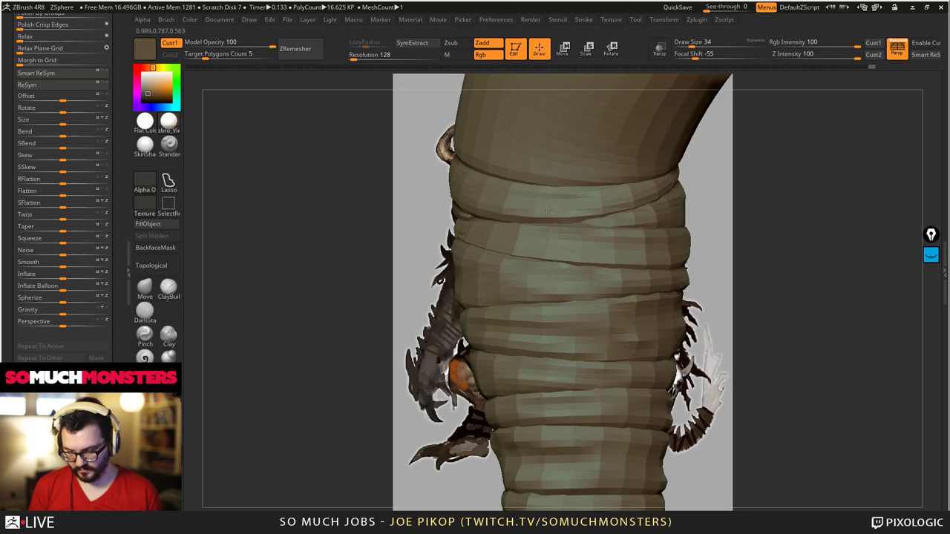
pyautogui.keyDown('shift'); pyautogui.moveTo(549, 210); pyautogui.dragTo(511, 201); pyautogui.keyUp('shift')
pyautogui.moveTo(483, 200); pyautogui.dragTo(537, 207, button='right')
pyautogui.keyDown('shift'); pyautogui.moveTo(415, 185); pyautogui.dragTo(472, 195); pyautogui.keyUp('shift')
pyautogui.moveTo(579, 215)
pyautogui.mouseDown(button='right')
pyautogui.moveTo(512, 223)
pyautogui.moveTo(564, 232)
pyautogui.mouseUp(button='right')
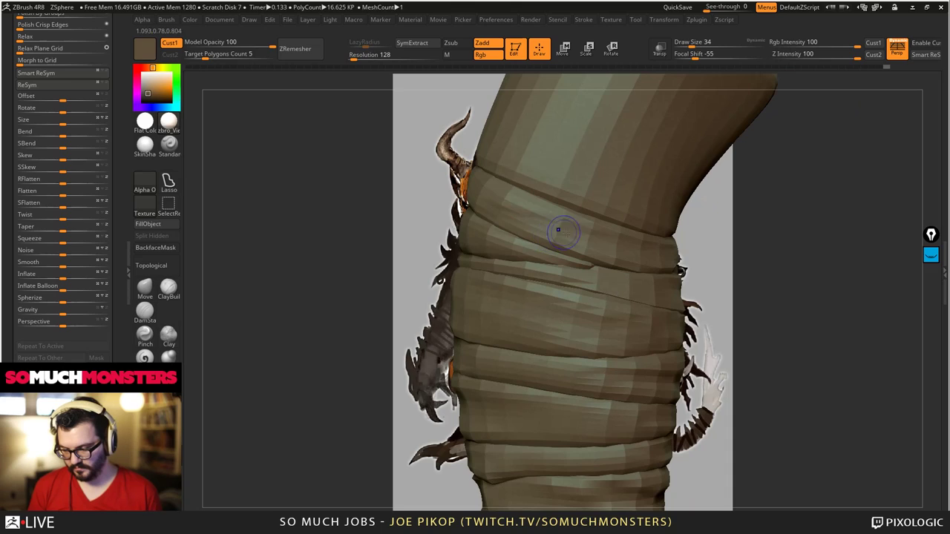
pyautogui.moveTo(609, 247); pyautogui.dragTo(554, 186)
# - Smooth the lower bands from close up and nudge the border between two neighbouring wraps
pyautogui.keyDown('ctrl'); pyautogui.moveTo(554, 186); pyautogui.dragTo(558, 322, button='right'); pyautogui.keyUp('ctrl')
pyautogui.keyDown('shift'); pyautogui.moveTo(540, 380); pyautogui.dragTo(591, 403); pyautogui.keyUp('shift')
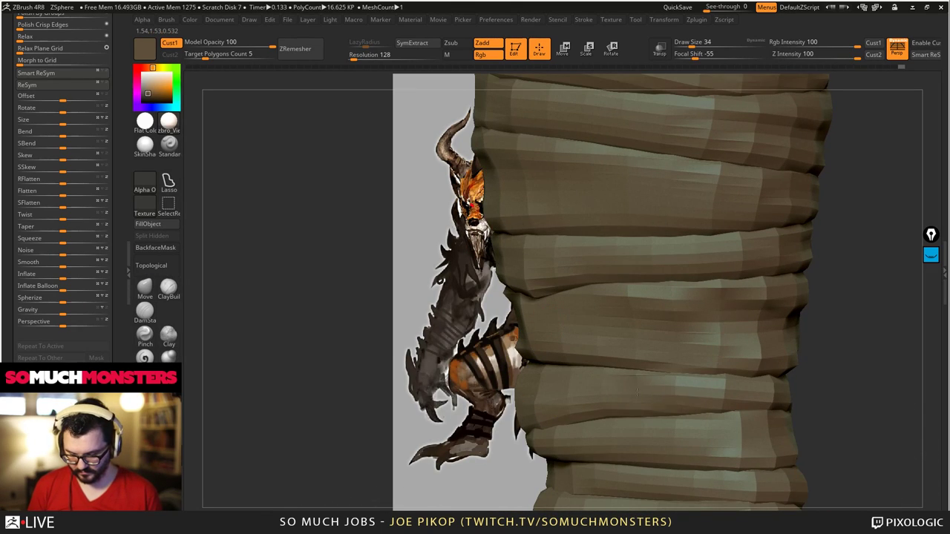
pyautogui.moveTo(637, 392); pyautogui.dragTo(585, 288, button='right')
pyautogui.moveTo(584, 288)
pyautogui.mouseDown()
pyautogui.moveTo(620, 241)
pyautogui.moveTo(587, 285)
pyautogui.mouseUp()
pyautogui.moveTo(583, 288); pyautogui.dragTo(491, 234, button='right')
pyautogui.keyDown('shift'); pyautogui.moveTo(488, 231); pyautogui.dragTo(549, 257); pyautogui.keyUp('shift')
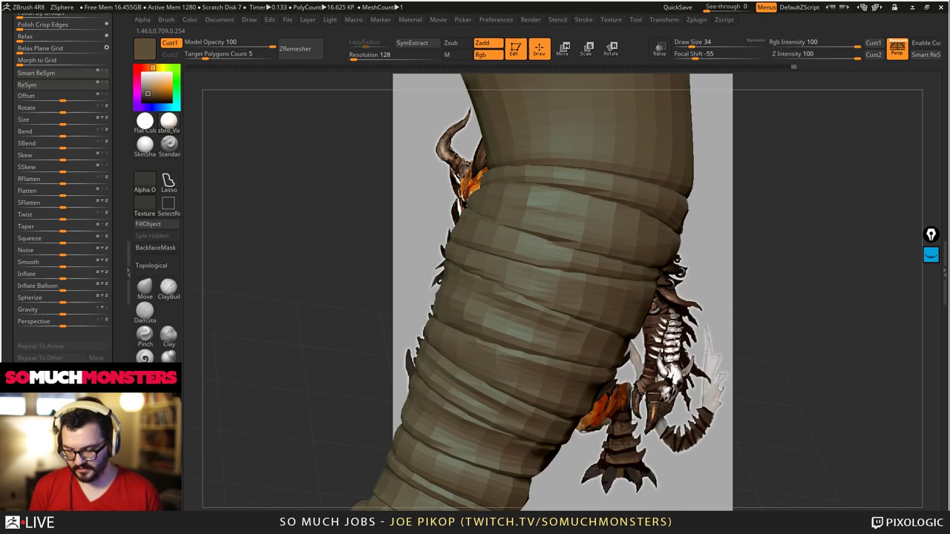
# - Finish nudging the bands just below the elbow and return the sleeve to its high subdivision level
pyautogui.moveTo(549, 257); pyautogui.dragTo(503, 249, button='right')
pyautogui.keyDown('shift'); pyautogui.moveTo(503, 250); pyautogui.dragTo(498, 256); pyautogui.keyUp('shift')
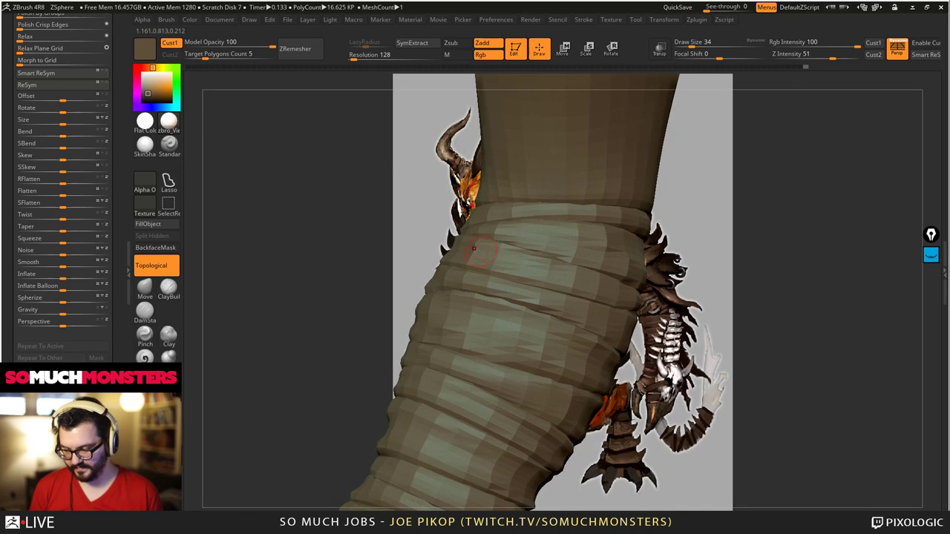
pyautogui.moveTo(498, 256); pyautogui.dragTo(405, 219, button='right')
pyautogui.moveTo(406, 219); pyautogui.dragTo(447, 242)
pyautogui.moveTo(500, 281); pyautogui.dragTo(331, 299)
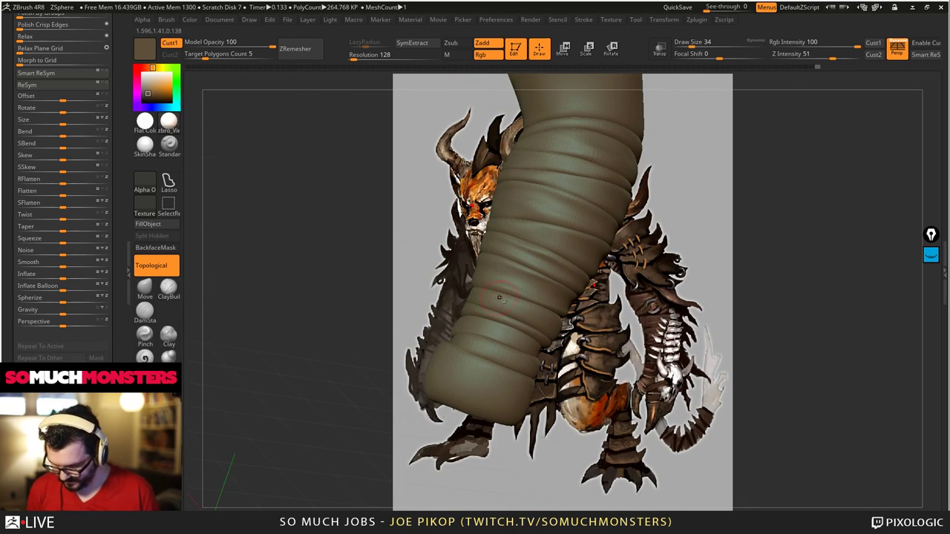
pyautogui.moveTo(499, 298); pyautogui.dragTo(441, 346)
# - Switch to the Move Topological brush at a size of about 114 and reshape the lower bands near the cuff
pyautogui.click(144, 310)
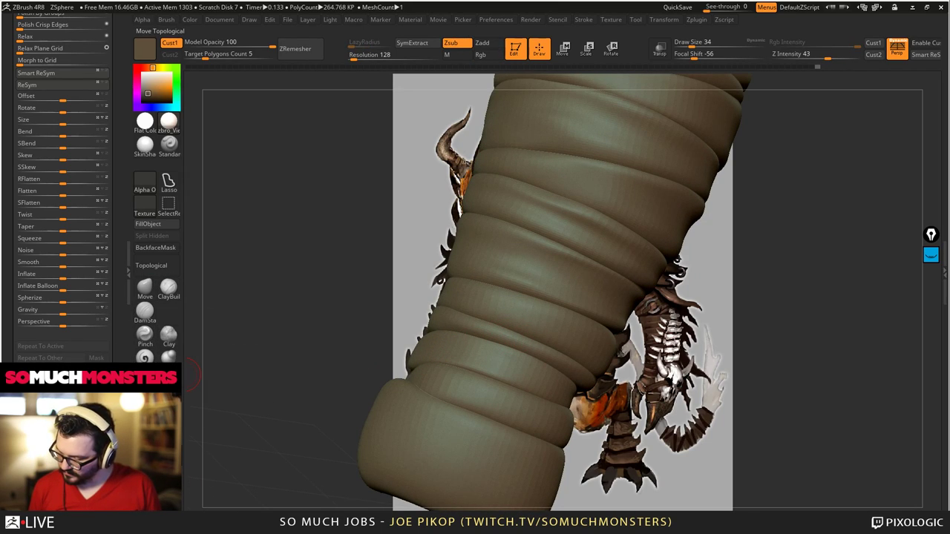
pyautogui.click(172, 376)
pyautogui.moveTo(522, 318)
pyautogui.mouseDown(button='right')
pyautogui.moveTo(564, 296)
pyautogui.moveTo(520, 278)
pyautogui.moveTo(466, 275)
pyautogui.mouseUp(button='right')
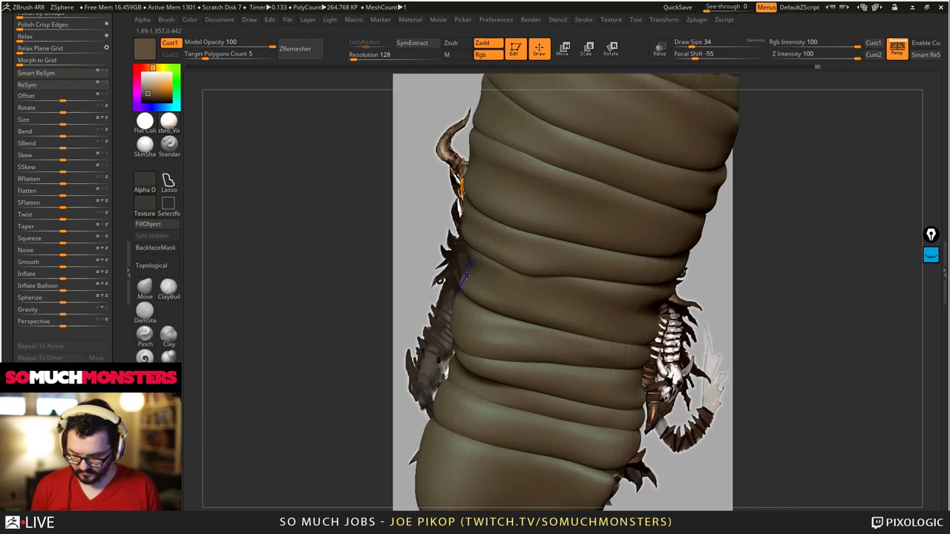
pyautogui.press('b')
pyautogui.press('m')
pyautogui.press('t')
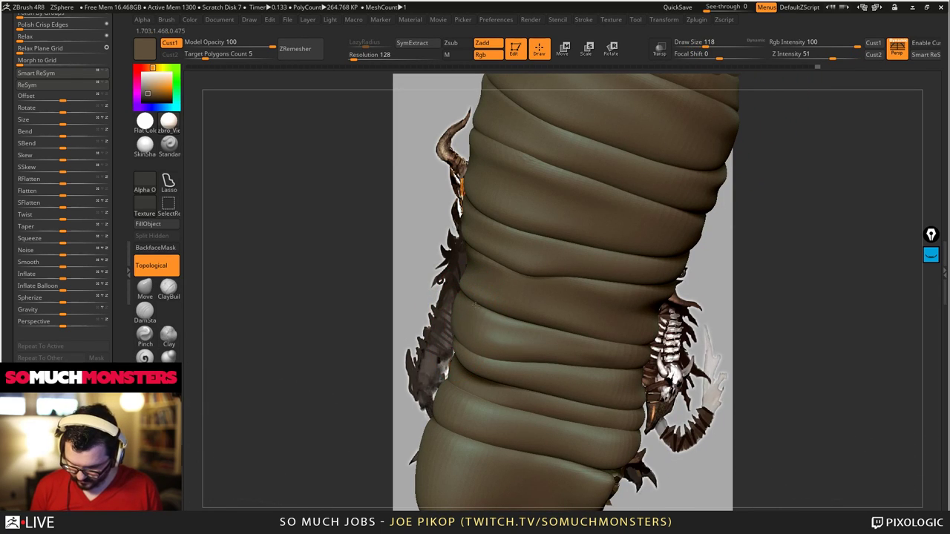
pyautogui.moveTo(481, 323)
pyautogui.mouseDown(button='right')
pyautogui.moveTo(445, 357)
pyautogui.moveTo(431, 408)
pyautogui.mouseUp(button='right')
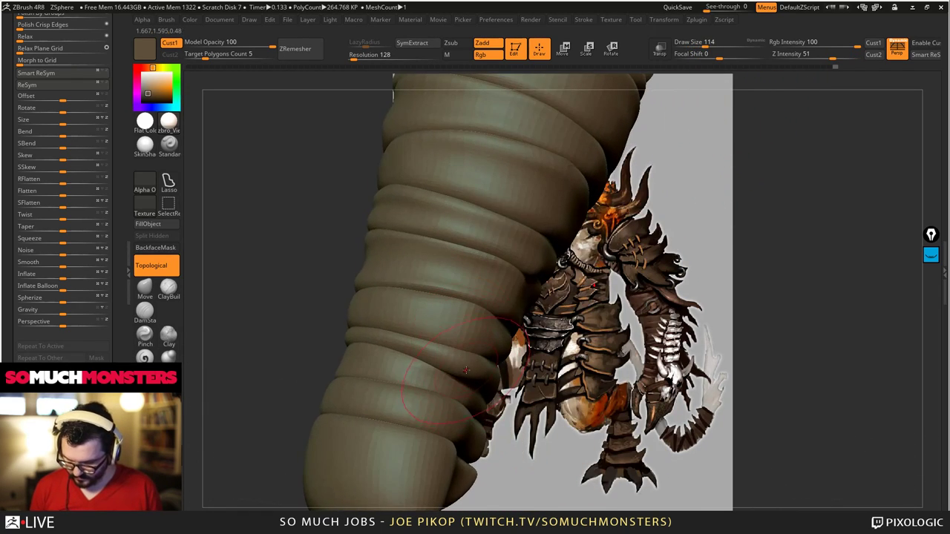
pyautogui.moveTo(431, 409); pyautogui.dragTo(445, 379)
pyautogui.moveTo(445, 378); pyautogui.dragTo(462, 369, button='right')
pyautogui.moveTo(461, 369); pyautogui.dragTo(516, 276)
# - Carve creases between the wrapped bands up to the elbow with the DamStandard brush at size 58, smoothing the upper folds
pyautogui.click(169, 357)
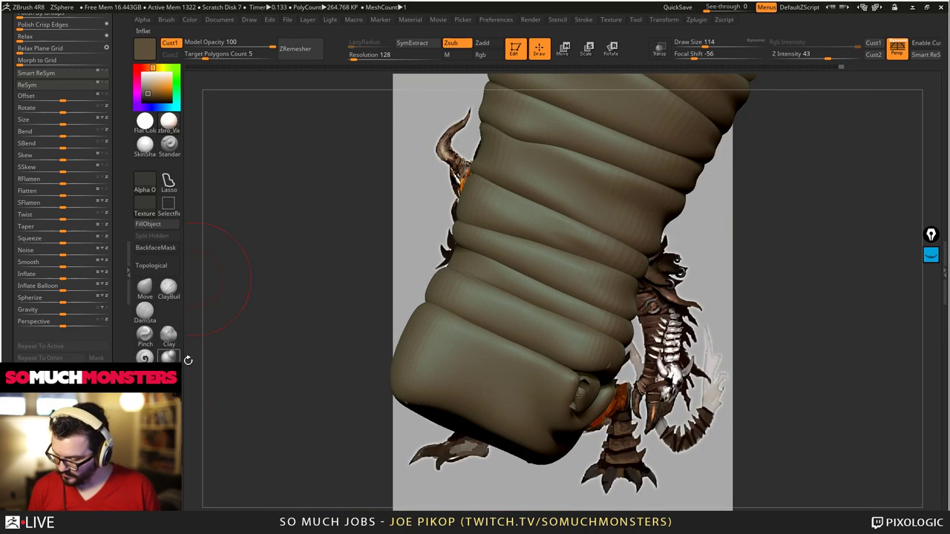
pyautogui.moveTo(573, 349)
pyautogui.mouseDown(button='right')
pyautogui.moveTo(545, 329)
pyautogui.moveTo(557, 333)
pyautogui.mouseUp(button='right')
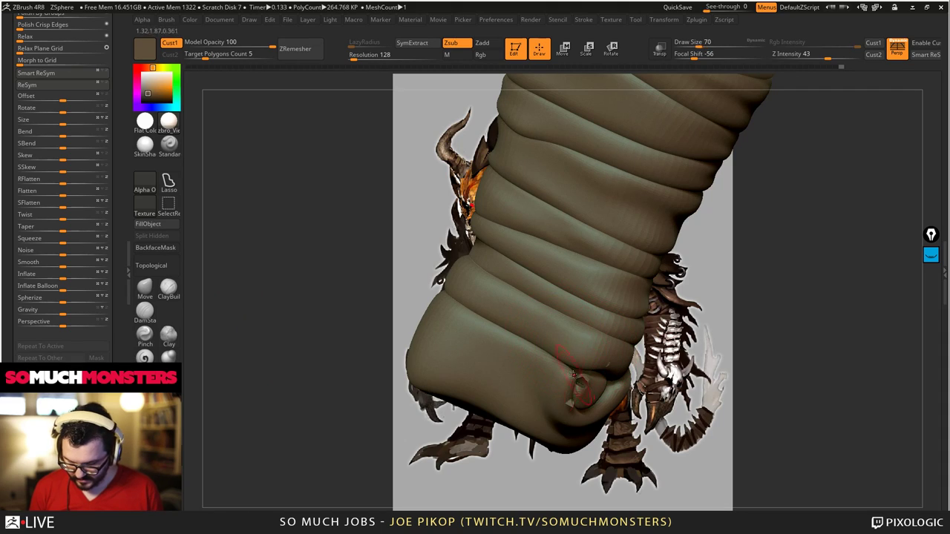
pyautogui.press('[')
pyautogui.moveTo(506, 301); pyautogui.dragTo(543, 256, button='right')
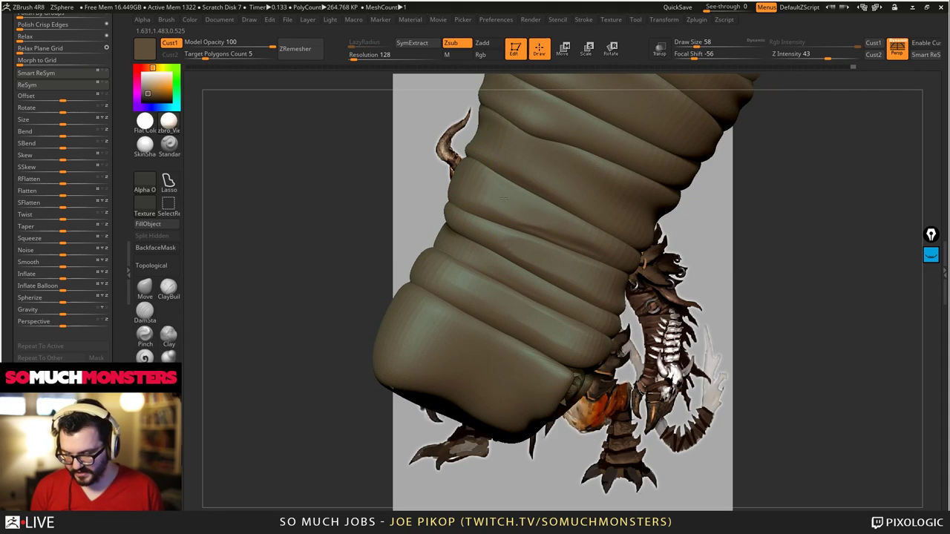
pyautogui.moveTo(576, 181)
pyautogui.mouseDown(button='right')
pyautogui.moveTo(582, 240)
pyautogui.moveTo(631, 281)
pyautogui.mouseUp(button='right')
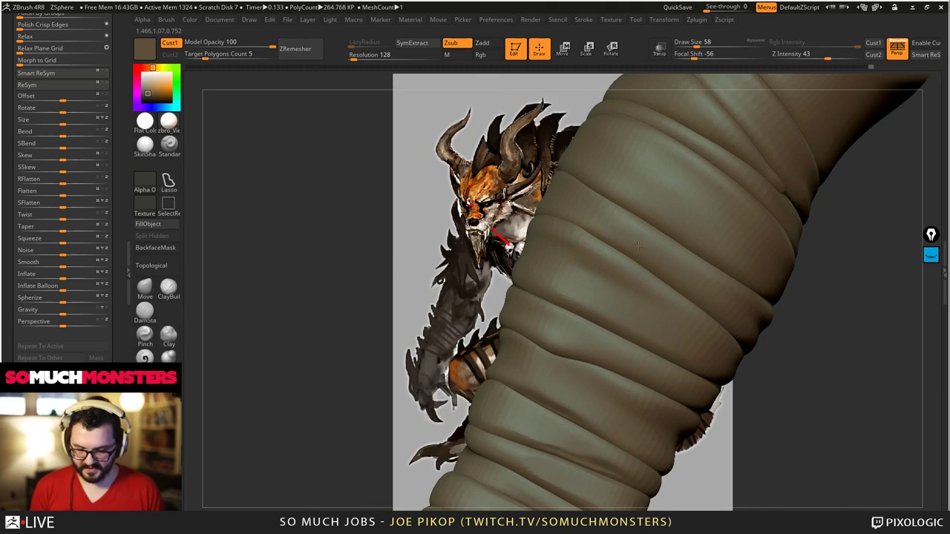
pyautogui.moveTo(607, 219)
pyautogui.mouseDown(button='right')
pyautogui.moveTo(635, 219)
pyautogui.moveTo(602, 195)
pyautogui.mouseUp(button='right')
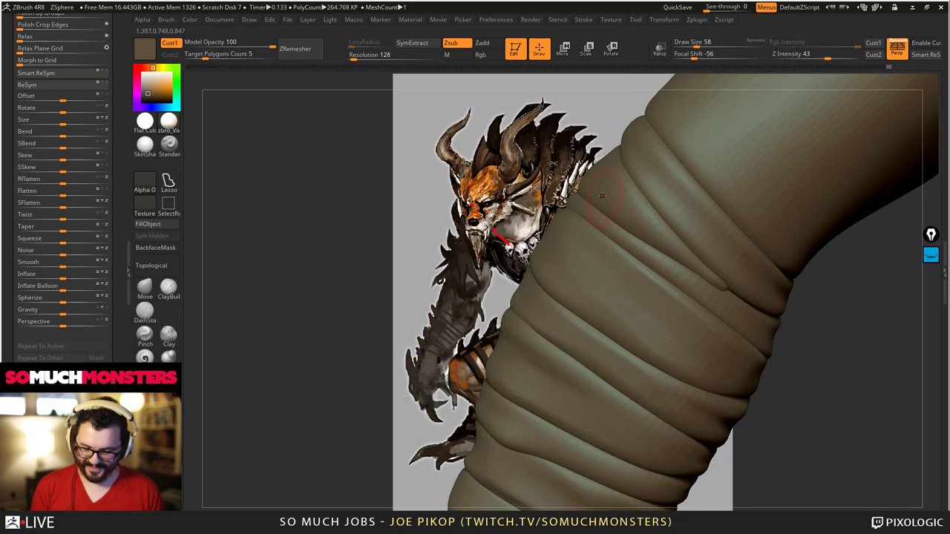
pyautogui.moveTo(667, 238)
pyautogui.mouseDown(button='right')
pyautogui.moveTo(717, 297)
pyautogui.moveTo(691, 290)
pyautogui.mouseUp(button='right')
pyautogui.keyDown('shift'); pyautogui.moveTo(691, 290); pyautogui.dragTo(735, 334); pyautogui.keyUp('shift')
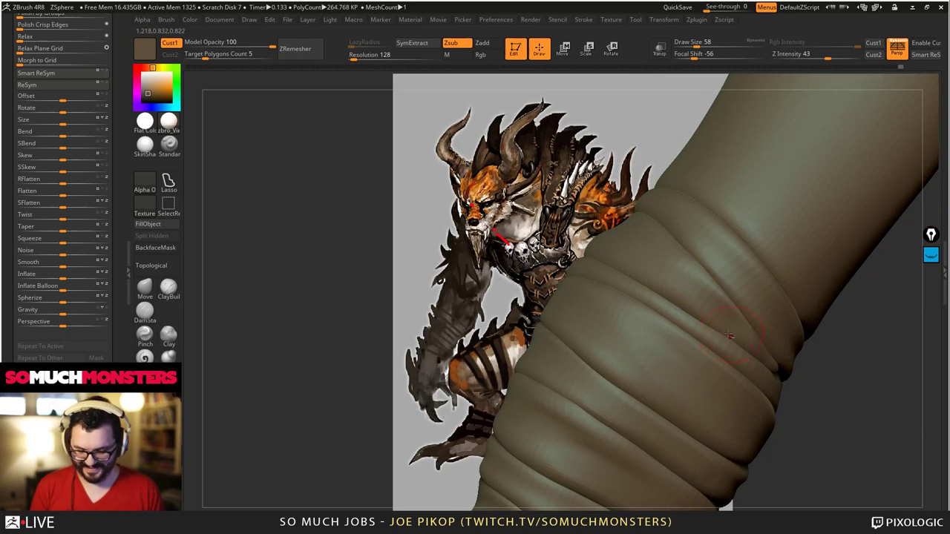
# - Deepen the folds across the middle and lower bands with further DamStandard strokes
pyautogui.moveTo(736, 333)
pyautogui.mouseDown(button='right')
pyautogui.moveTo(626, 292)
pyautogui.moveTo(632, 285)
pyautogui.moveTo(592, 289)
pyautogui.mouseUp(button='right')
pyautogui.moveTo(504, 250); pyautogui.dragTo(582, 223, button='right')
pyautogui.keyDown('ctrl'); pyautogui.moveTo(716, 266); pyautogui.dragTo(558, 290, button='right'); pyautogui.keyUp('ctrl')
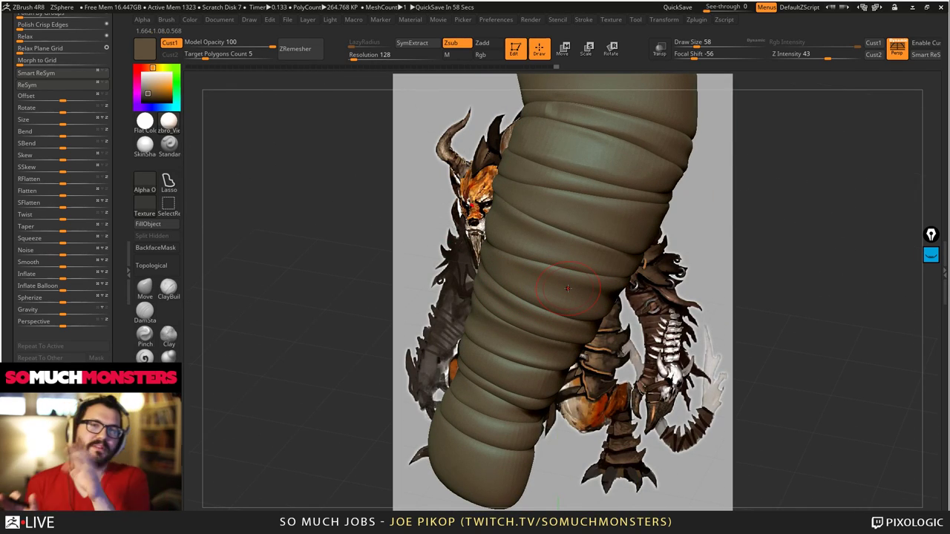
pyautogui.moveTo(466, 228); pyautogui.dragTo(408, 152, button='right')
pyautogui.moveTo(594, 284); pyautogui.dragTo(597, 172, button='right')
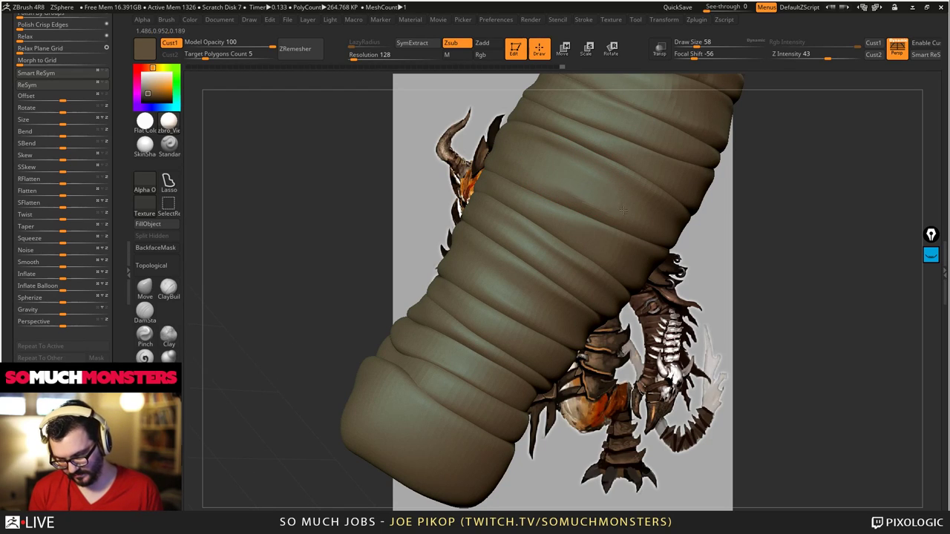
pyautogui.moveTo(623, 211); pyautogui.dragTo(513, 210, button='right')
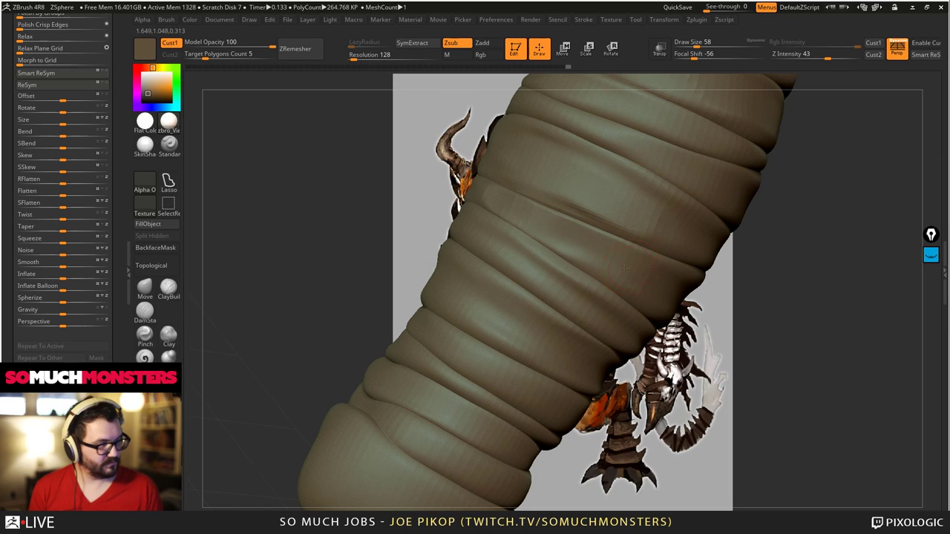
# - Adjust the shape of the bands around the whole sleeve using the topological Move brush, enlarged to between 122 and 254
pyautogui.moveTo(623, 269); pyautogui.dragTo(378, 217, button='right')
pyautogui.click(158, 356)
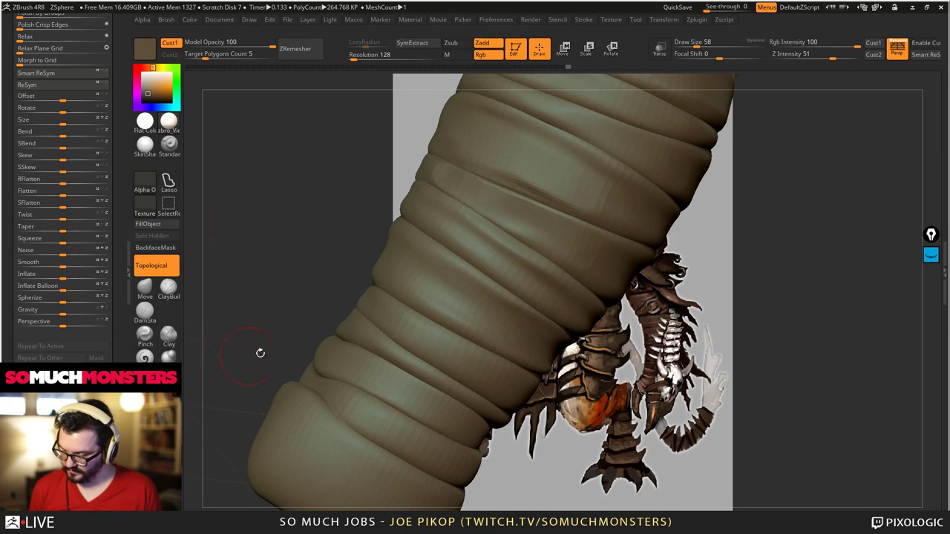
pyautogui.moveTo(260, 351)
pyautogui.mouseDown(button='right')
pyautogui.moveTo(445, 297)
pyautogui.moveTo(542, 251)
pyautogui.mouseUp(button='right')
pyautogui.moveTo(576, 276)
pyautogui.mouseDown(button='right')
pyautogui.moveTo(630, 313)
pyautogui.moveTo(622, 326)
pyautogui.moveTo(600, 329)
pyautogui.moveTo(613, 294)
pyautogui.mouseUp(button='right')
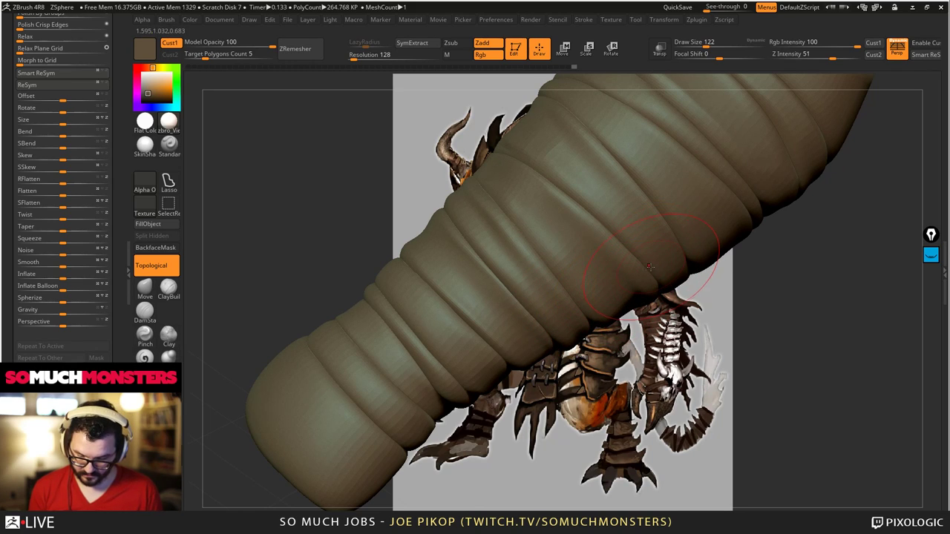
pyautogui.moveTo(665, 272)
pyautogui.mouseDown(button='right')
pyautogui.moveTo(627, 199)
pyautogui.moveTo(625, 217)
pyautogui.moveTo(674, 216)
pyautogui.moveTo(714, 284)
pyautogui.moveTo(756, 306)
pyautogui.moveTo(718, 275)
pyautogui.moveTo(744, 281)
pyautogui.moveTo(721, 268)
pyautogui.moveTo(765, 301)
pyautogui.moveTo(675, 300)
pyautogui.mouseUp(button='right')
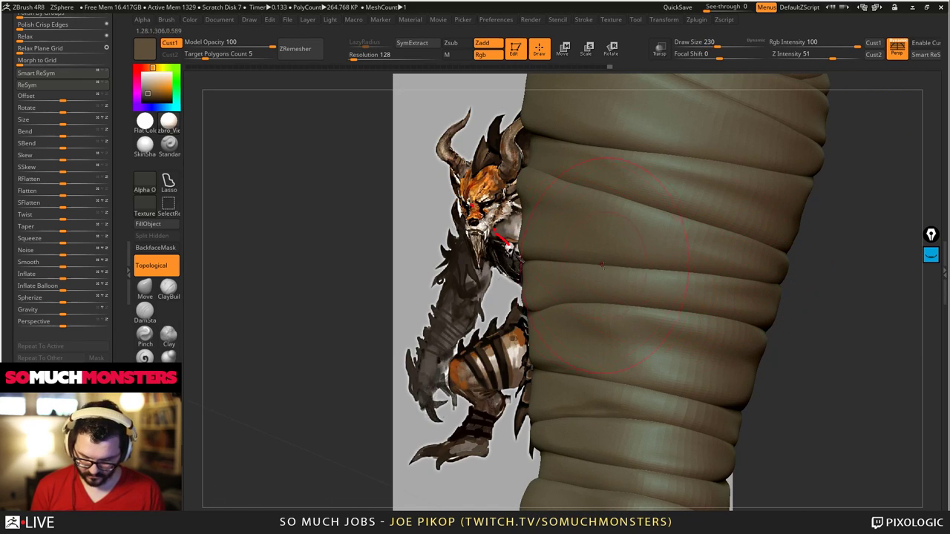
pyautogui.moveTo(526, 237)
pyautogui.mouseDown(button='right')
pyautogui.moveTo(573, 291)
pyautogui.moveTo(665, 298)
pyautogui.moveTo(517, 258)
pyautogui.moveTo(608, 305)
pyautogui.mouseUp(button='right')
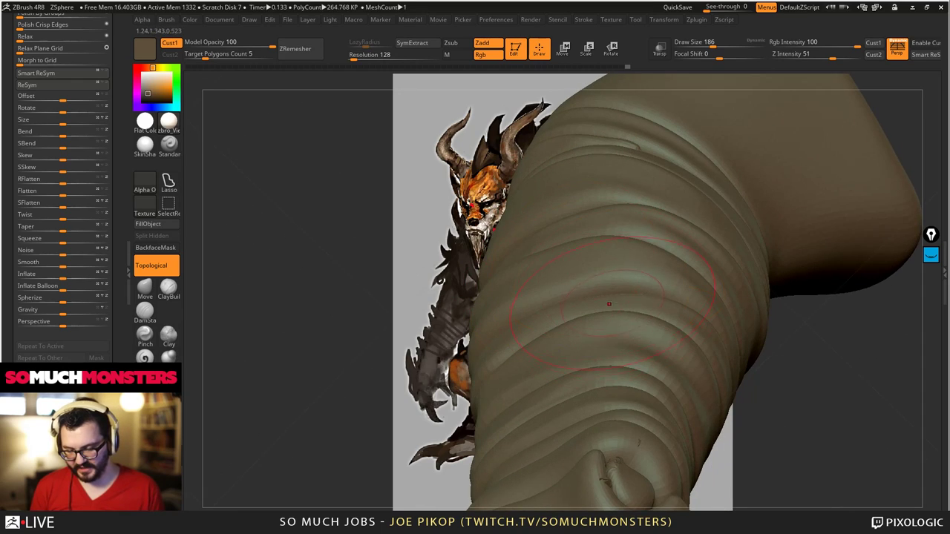
pyautogui.moveTo(595, 263)
pyautogui.mouseDown(button='right')
pyautogui.moveTo(565, 302)
pyautogui.moveTo(541, 294)
pyautogui.mouseUp(button='right')
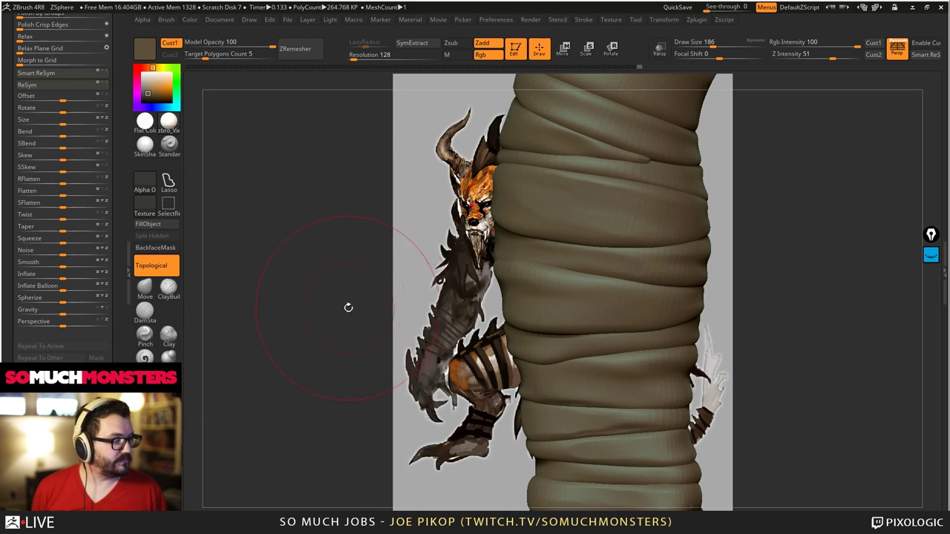
pyautogui.moveTo(348, 307); pyautogui.dragTo(362, 307, button='right')
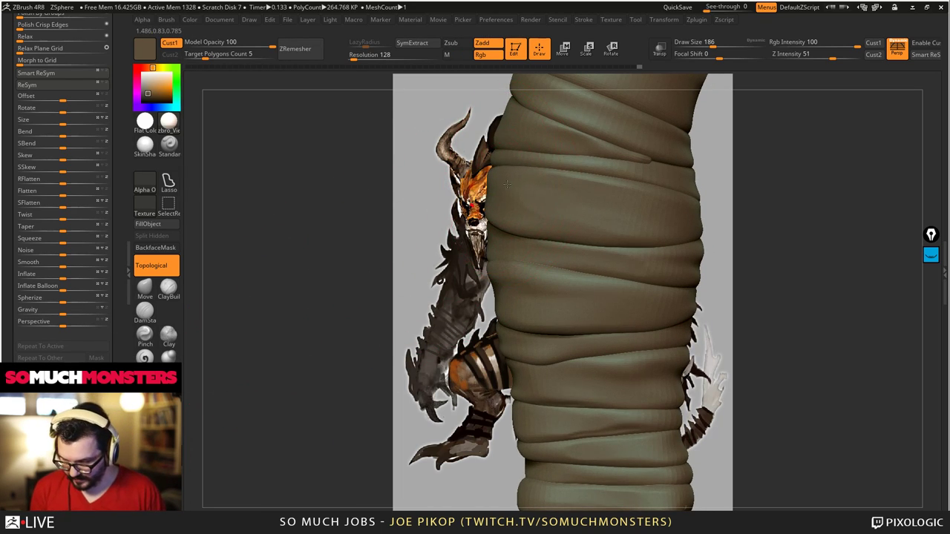
pyautogui.moveTo(505, 161)
pyautogui.mouseDown(button='right')
pyautogui.moveTo(569, 155)
pyautogui.moveTo(538, 165)
pyautogui.moveTo(442, 152)
pyautogui.moveTo(364, 176)
pyautogui.moveTo(476, 185)
pyautogui.moveTo(505, 142)
pyautogui.mouseUp(button='right')
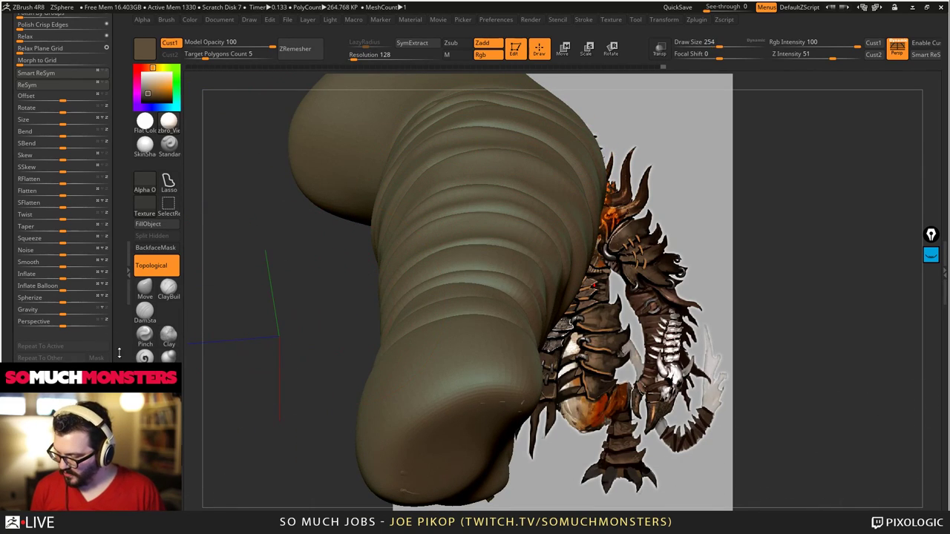
# - Switch to the standard Move brush to adjust the sleeve's overall form and drop the sleeve to a lower subdivision level
pyautogui.click(145, 309)
pyautogui.moveTo(509, 132); pyautogui.dragTo(510, 125)
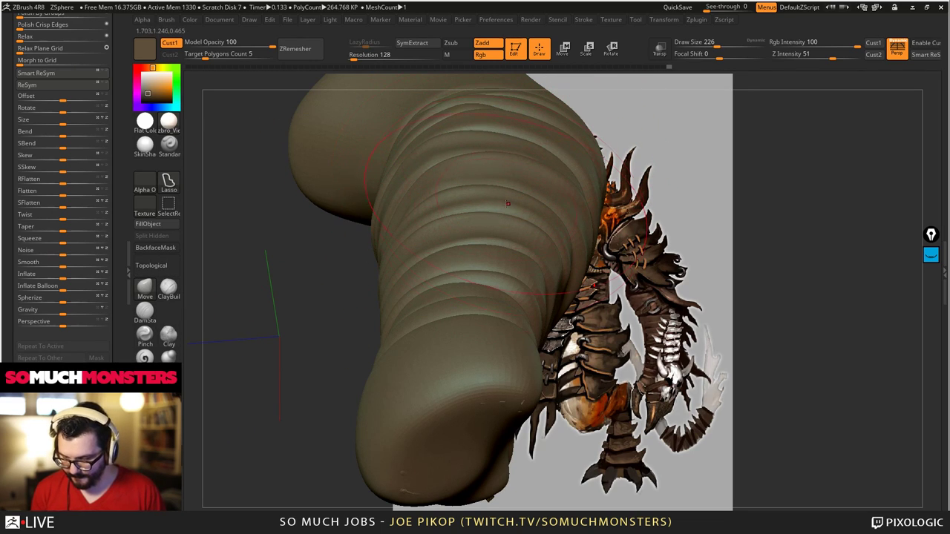
pyautogui.moveTo(489, 252); pyautogui.dragTo(505, 273, button='right')
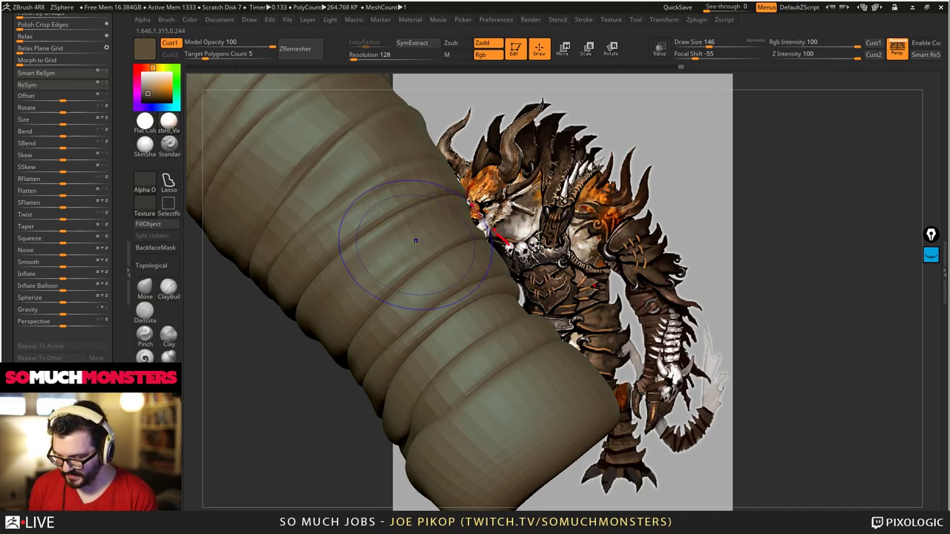
# - Undo the last stroke, then drop the sleeve two subdivision levels and clear the concept art from the canvas
pyautogui.hotkey('ctrl', 'z')
pyautogui.hotkey('shift', 'd')
pyautogui.hotkey('shift', 'd')
pyautogui.hotkey('shift', 's')
pyautogui.moveTo(464, 330); pyautogui.dragTo(401, 257, button='right')
pyautogui.hotkey('ctrl', 'n')
pyautogui.moveTo(489, 291); pyautogui.dragTo(490, 264, button='right')
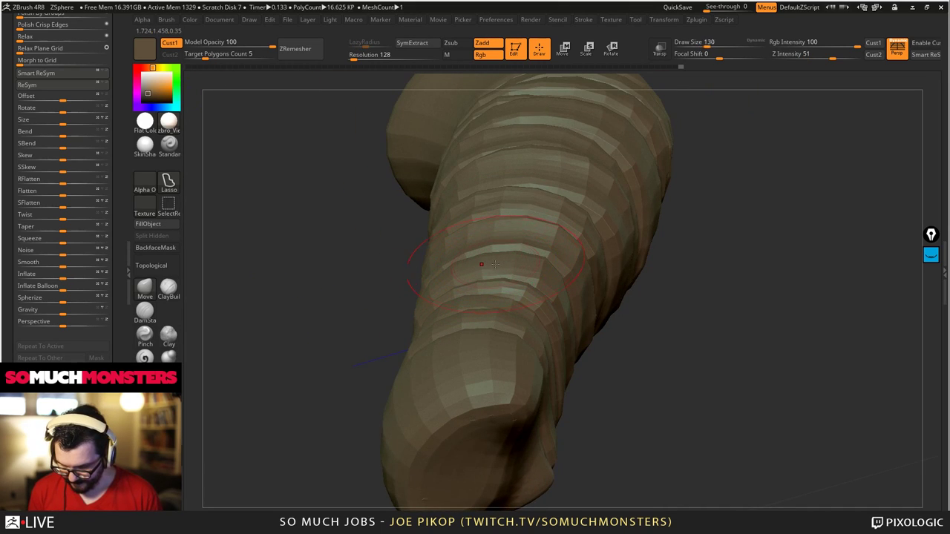
# - Mask a lengthwise strip down the wrapped part of the sleeve, trimming the excess mask
pyautogui.moveTo(495, 264); pyautogui.dragTo(507, 299)
pyautogui.moveTo(412, 217); pyautogui.dragTo(450, 236)
pyautogui.keyDown('ctrl'); pyautogui.moveTo(621, 420); pyautogui.dragTo(513, 338); pyautogui.keyUp('ctrl')
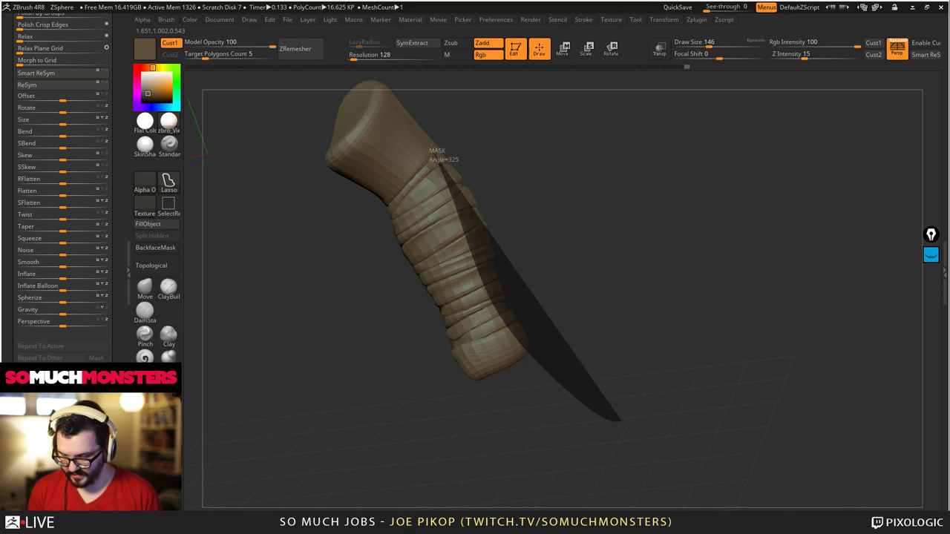
pyautogui.keyDown('ctrl'); pyautogui.moveTo(440, 162); pyautogui.dragTo(476, 118); pyautogui.keyUp('ctrl')
pyautogui.moveTo(606, 435)
pyautogui.mouseDown(button='right')
pyautogui.moveTo(532, 346)
pyautogui.moveTo(574, 377)
pyautogui.moveTo(569, 351)
pyautogui.mouseUp(button='right')
pyautogui.moveTo(651, 364)
pyautogui.keyDown('ctrl'); pyautogui.mouseDown()
pyautogui.moveTo(566, 388)
pyautogui.moveTo(539, 334)
pyautogui.moveTo(480, 103)
pyautogui.moveTo(493, 93)
pyautogui.mouseUp(); pyautogui.keyUp('ctrl')
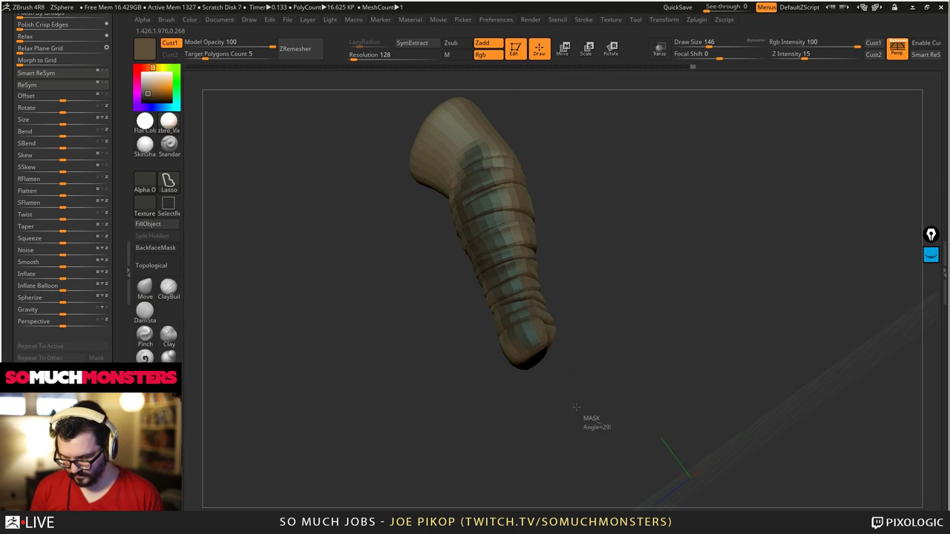
pyautogui.keyDown('ctrl'); pyautogui.keyDown('alt'); pyautogui.moveTo(490, 205); pyautogui.dragTo(483, 87); pyautogui.keyUp('alt'); pyautogui.keyUp('ctrl')
pyautogui.moveTo(490, 214); pyautogui.dragTo(502, 289, button='right')
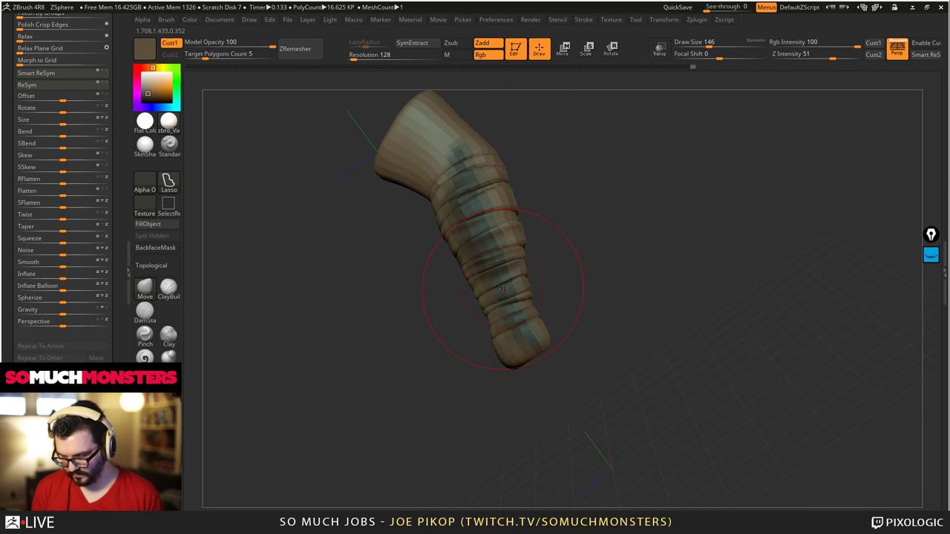
pyautogui.keyDown('ctrl'); pyautogui.click(411, 269); pyautogui.keyUp('ctrl')
# - Reshape the wrapped forearm beside the masked strip using the Move brush at size 178
pyautogui.keyDown('ctrl'); pyautogui.moveTo(416, 273); pyautogui.dragTo(458, 303, button='right'); pyautogui.keyUp('ctrl')
pyautogui.moveTo(458, 302); pyautogui.dragTo(438, 178)
pyautogui.moveTo(436, 224); pyautogui.dragTo(412, 158)
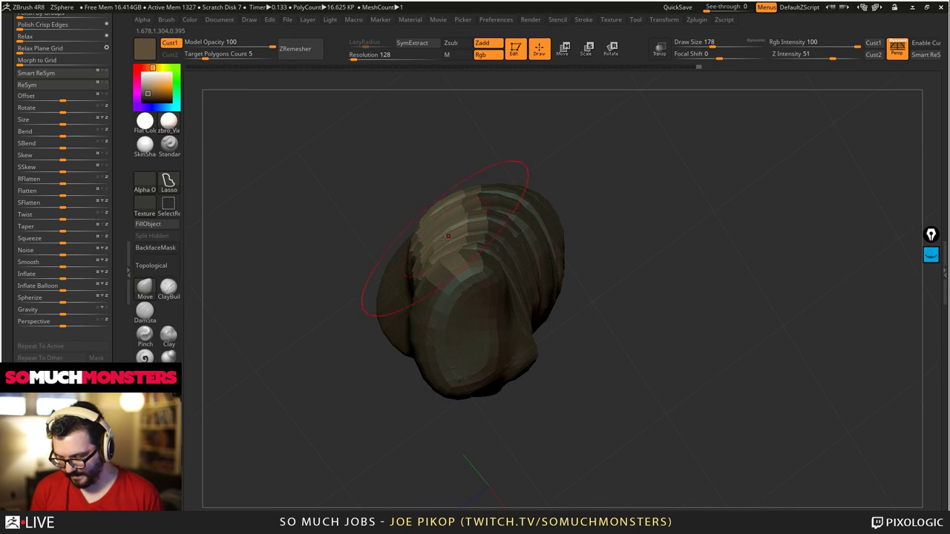
pyautogui.moveTo(438, 204)
pyautogui.mouseDown(button='right')
pyautogui.moveTo(449, 197)
pyautogui.moveTo(427, 186)
pyautogui.moveTo(441, 241)
pyautogui.mouseUp(button='right')
pyautogui.moveTo(441, 241); pyautogui.dragTo(445, 257)
pyautogui.moveTo(445, 256)
pyautogui.mouseDown(button='right')
pyautogui.moveTo(492, 294)
pyautogui.moveTo(379, 239)
pyautogui.moveTo(498, 328)
pyautogui.moveTo(475, 293)
pyautogui.moveTo(384, 242)
pyautogui.mouseUp(button='right')
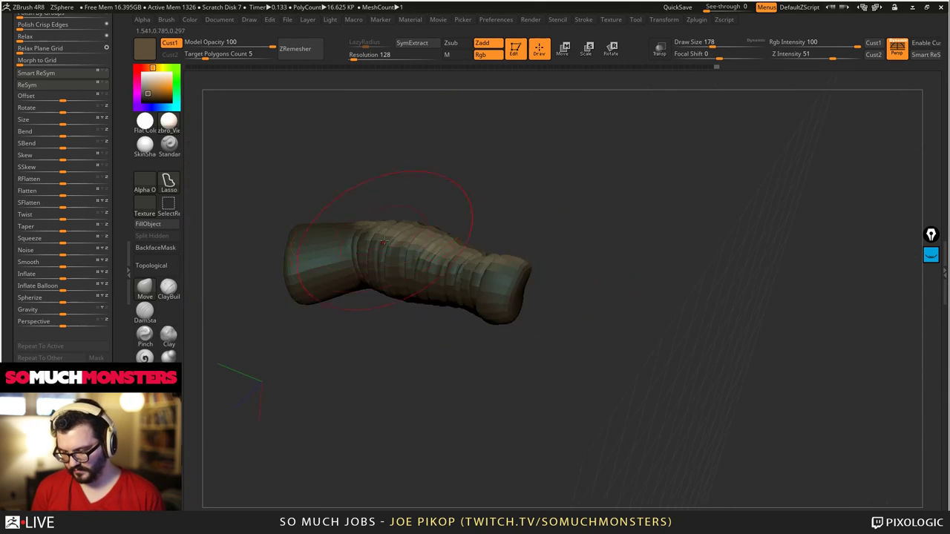
pyautogui.moveTo(383, 241)
pyautogui.mouseDown()
pyautogui.moveTo(456, 273)
pyautogui.moveTo(458, 247)
pyautogui.mouseUp()
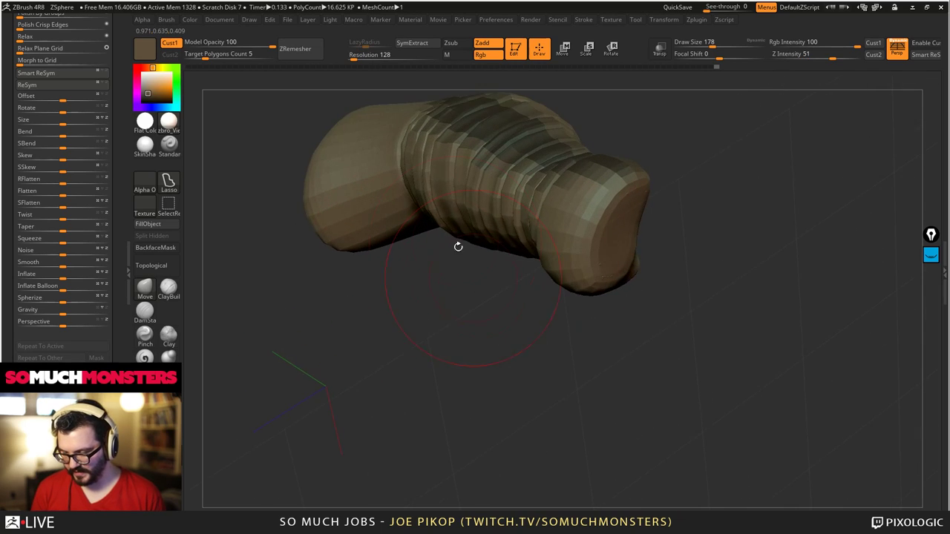
# - Refine the sleeve's outline between the elbow and wrist with the Move brush, reducing its size to 174
pyautogui.moveTo(476, 203); pyautogui.dragTo(492, 234, button='right')
pyautogui.moveTo(492, 233); pyautogui.dragTo(505, 235)
pyautogui.moveTo(505, 234); pyautogui.dragTo(483, 219, button='right')
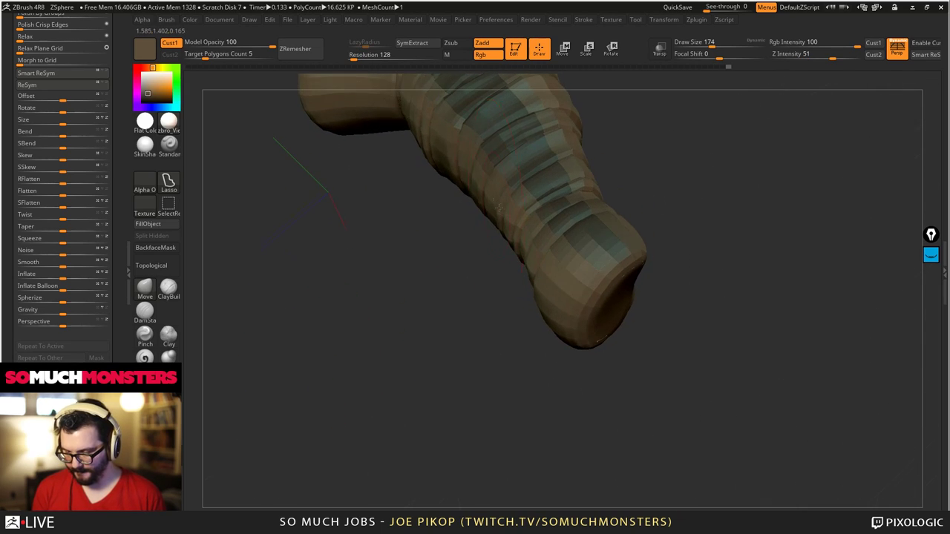
pyautogui.keyDown('alt'); pyautogui.moveTo(409, 118); pyautogui.dragTo(493, 213, button='right'); pyautogui.keyUp('alt')
pyautogui.moveTo(493, 213); pyautogui.dragTo(505, 234)
pyautogui.moveTo(504, 234); pyautogui.dragTo(499, 194, button='right')
pyautogui.moveTo(499, 195)
pyautogui.keyDown('ctrl'); pyautogui.mouseDown(button='right')
pyautogui.moveTo(464, 167)
pyautogui.moveTo(514, 210)
pyautogui.mouseUp(button='right'); pyautogui.keyUp('ctrl')
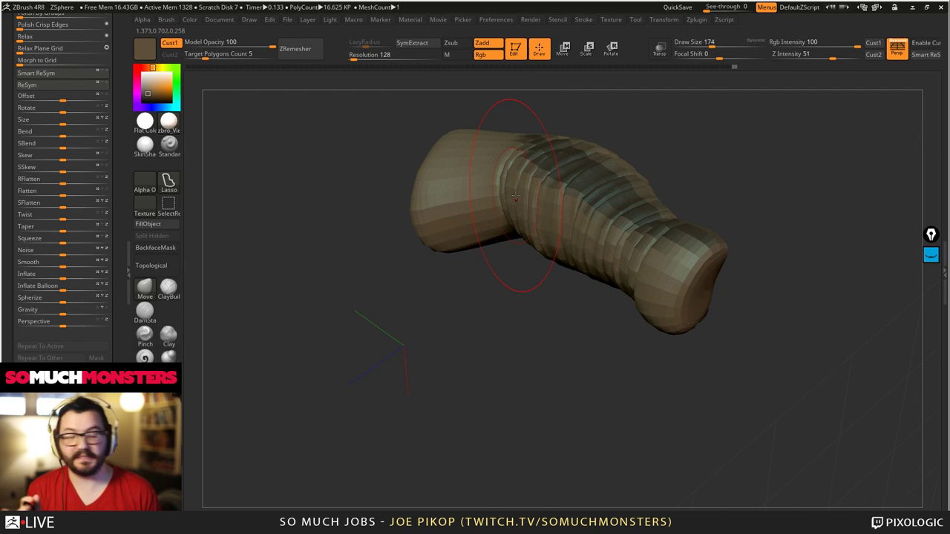
pyautogui.moveTo(535, 302)
pyautogui.keyDown('ctrl'); pyautogui.mouseDown(button='right')
pyautogui.moveTo(511, 276)
pyautogui.moveTo(546, 278)
pyautogui.moveTo(513, 221)
pyautogui.moveTo(492, 267)
pyautogui.moveTo(533, 297)
pyautogui.moveTo(630, 297)
pyautogui.moveTo(596, 294)
pyautogui.moveTo(602, 317)
pyautogui.moveTo(596, 303)
pyautogui.mouseUp(button='right'); pyautogui.keyUp('ctrl')
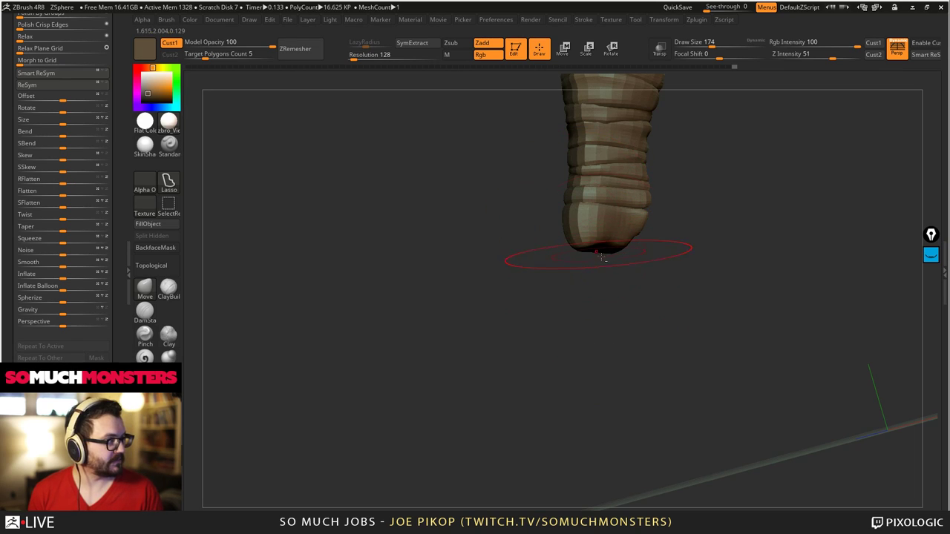
# - Show the polygroup wireframe on the sleeve and inspect the bands from several sides
pyautogui.moveTo(601, 256)
pyautogui.mouseDown(button='right')
pyautogui.moveTo(599, 283)
pyautogui.moveTo(582, 296)
pyautogui.moveTo(610, 301)
pyautogui.moveTo(607, 285)
pyautogui.mouseUp(button='right')
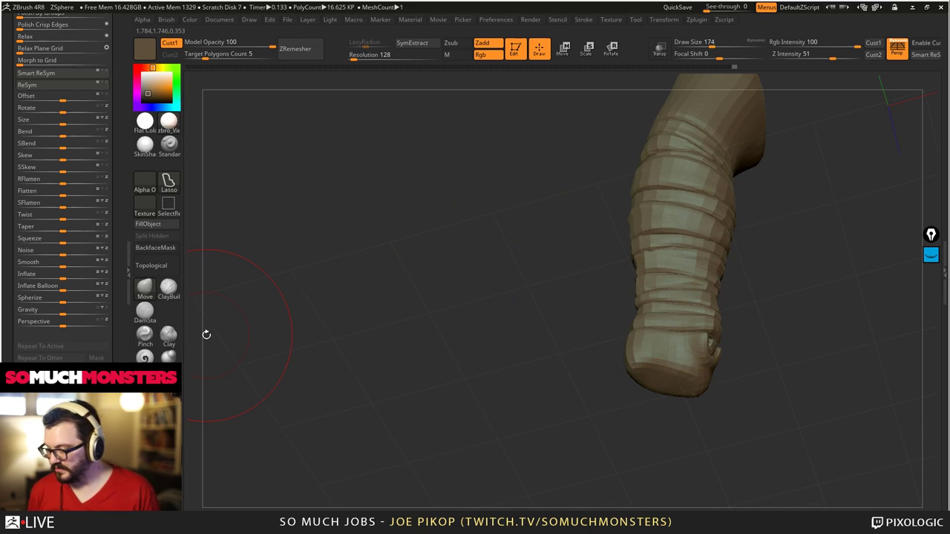
pyautogui.moveTo(575, 241); pyautogui.dragTo(571, 194)
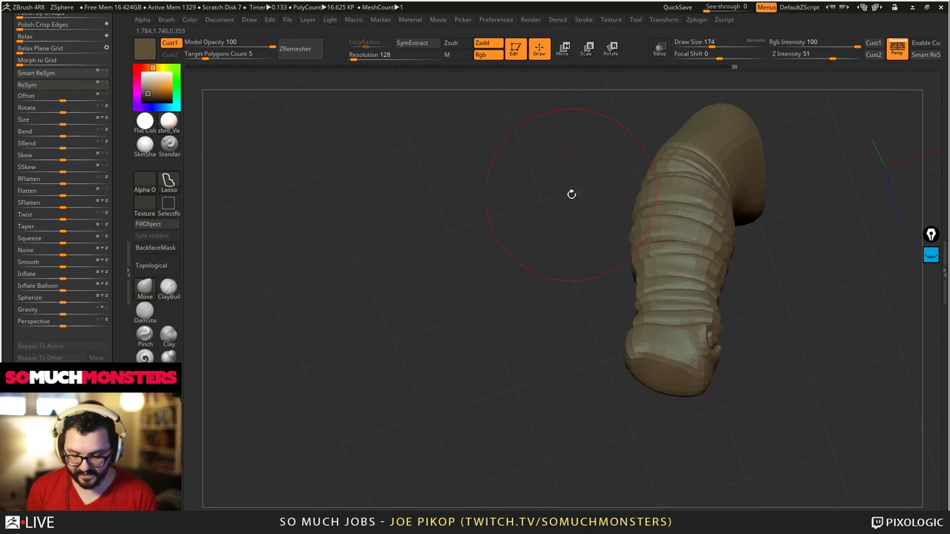
pyautogui.hotkey('shift', 'f')
pyautogui.moveTo(563, 205)
pyautogui.mouseDown(button='right')
pyautogui.moveTo(598, 324)
pyautogui.moveTo(555, 273)
pyautogui.moveTo(579, 307)
pyautogui.moveTo(556, 294)
pyautogui.mouseUp(button='right')
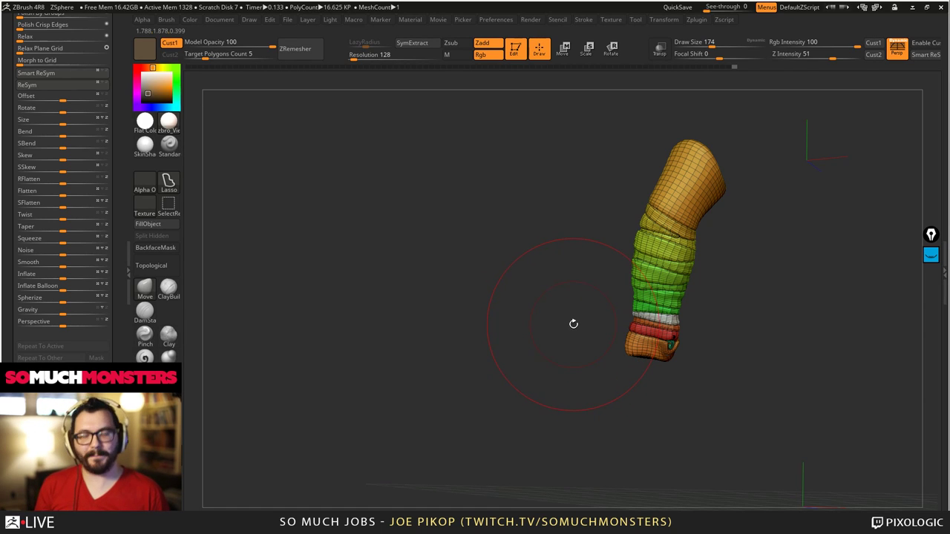
pyautogui.moveTo(564, 289); pyautogui.dragTo(546, 264, button='right')
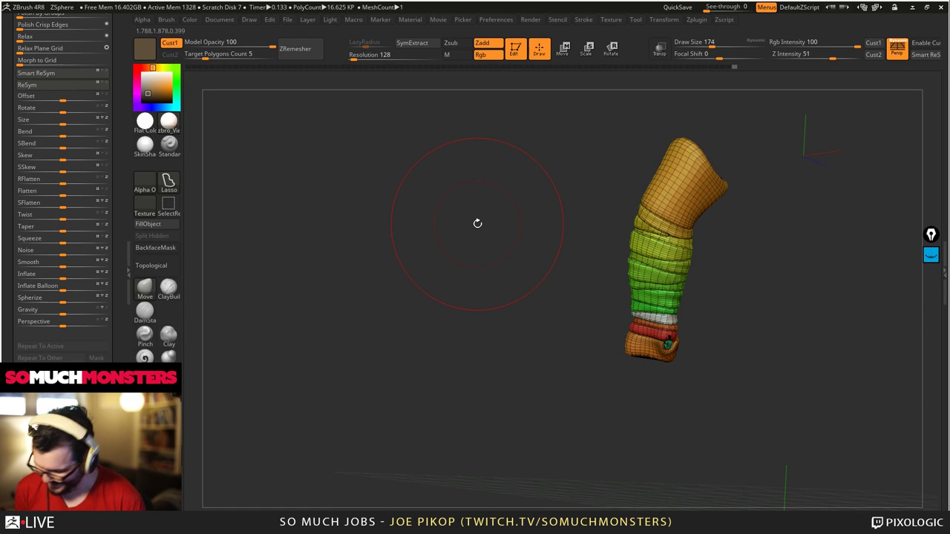
# - Try regrouping the sleeve's bands with Auto Groups, then undo the regrouping
pyautogui.scroll(-2, 26, 323)
pyautogui.click(35, 334)
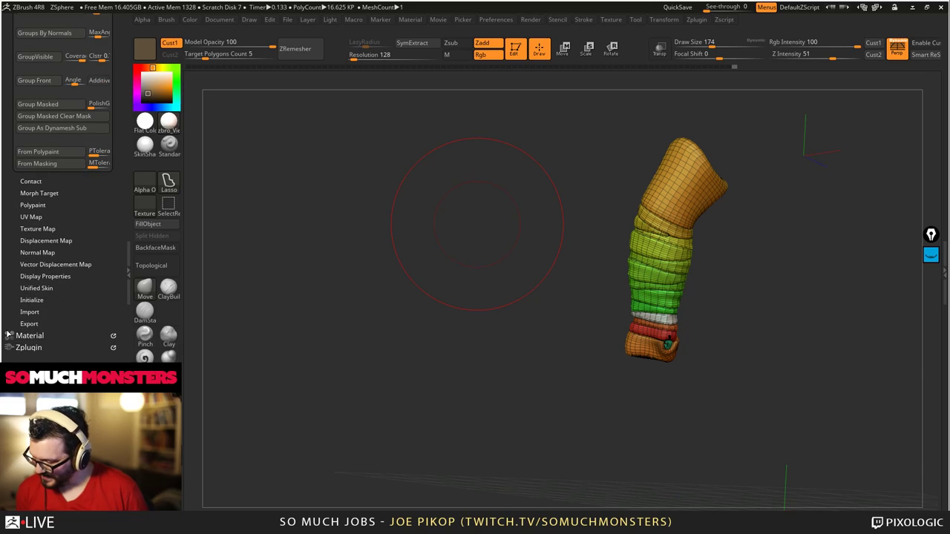
pyautogui.moveTo(36, 176); pyautogui.dragTo(7, 256)
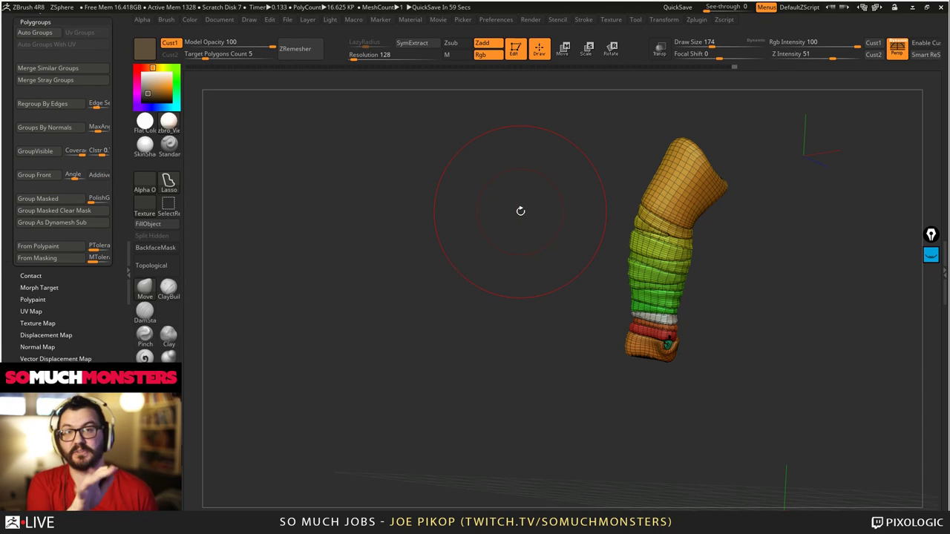
pyautogui.click(39, 33)
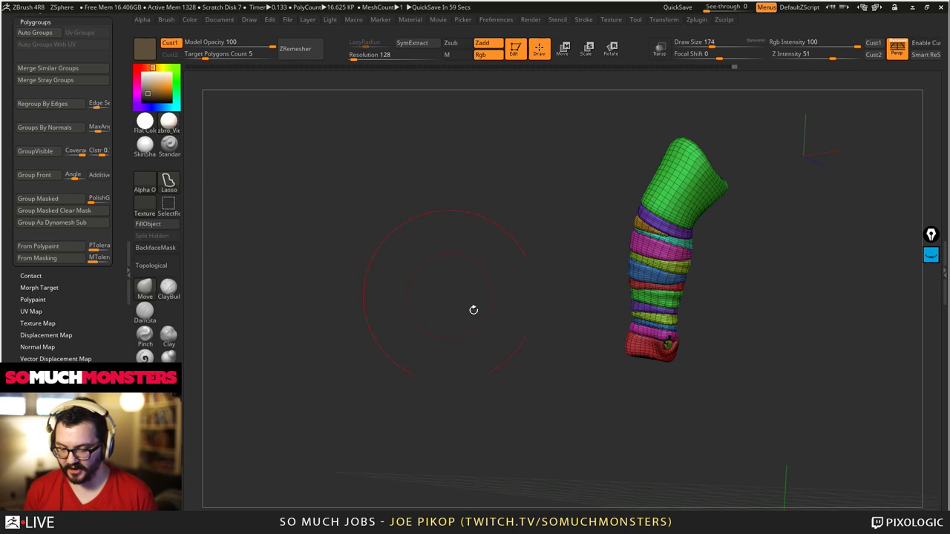
pyautogui.moveTo(473, 310); pyautogui.dragTo(621, 312)
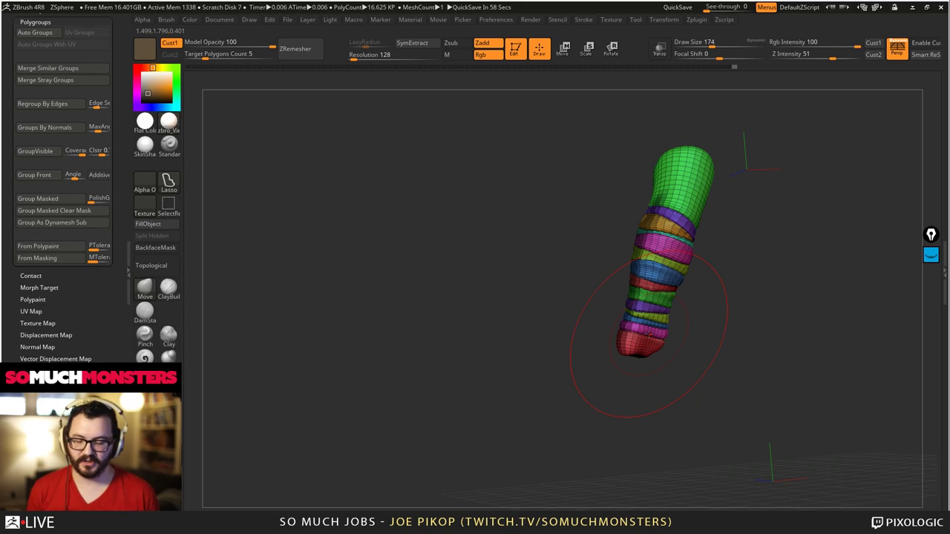
pyautogui.moveTo(648, 334); pyautogui.dragTo(613, 307, button='right')
pyautogui.hotkey('ctrl', 'z')
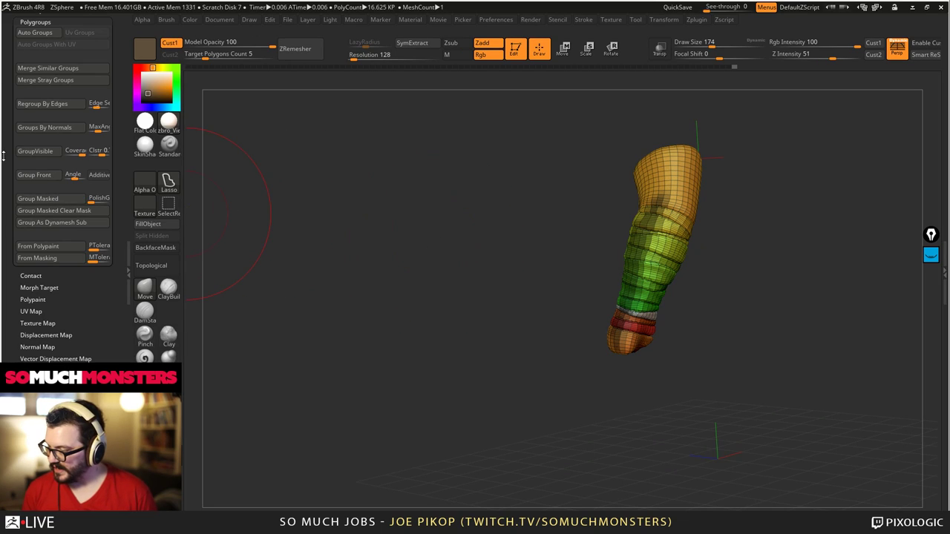
# - Hide the unmasked part of the sleeve so only the masked strip is displayed
pyautogui.scroll(3, 44, 186)
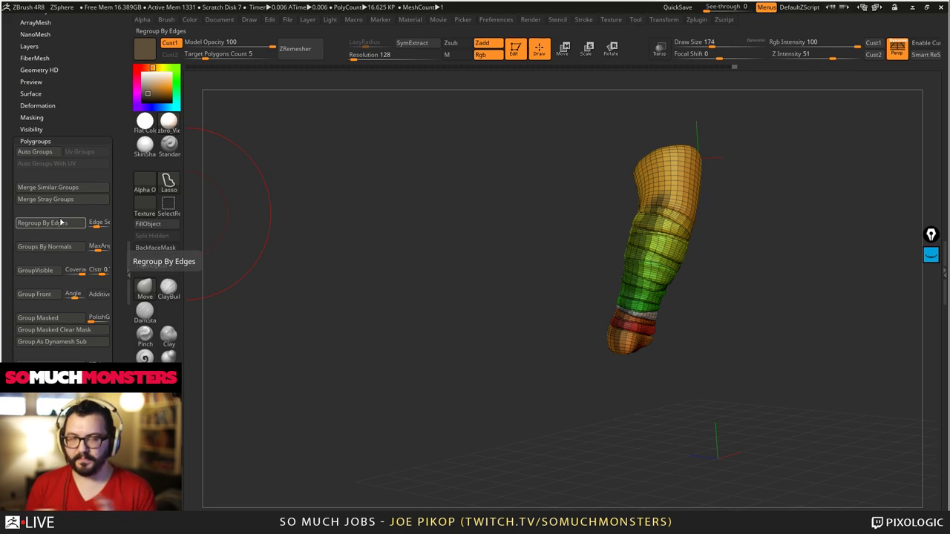
pyautogui.click(37, 118)
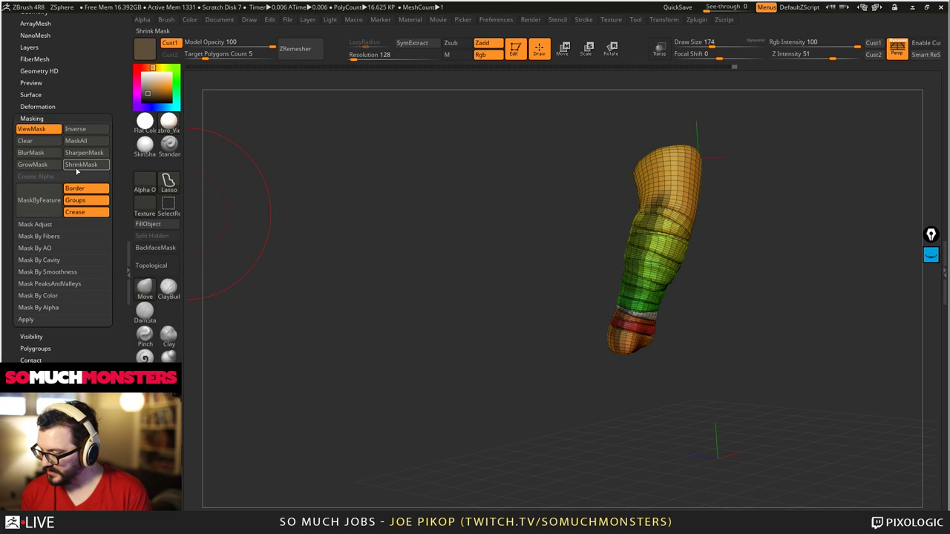
pyautogui.scroll(2, 11, 176)
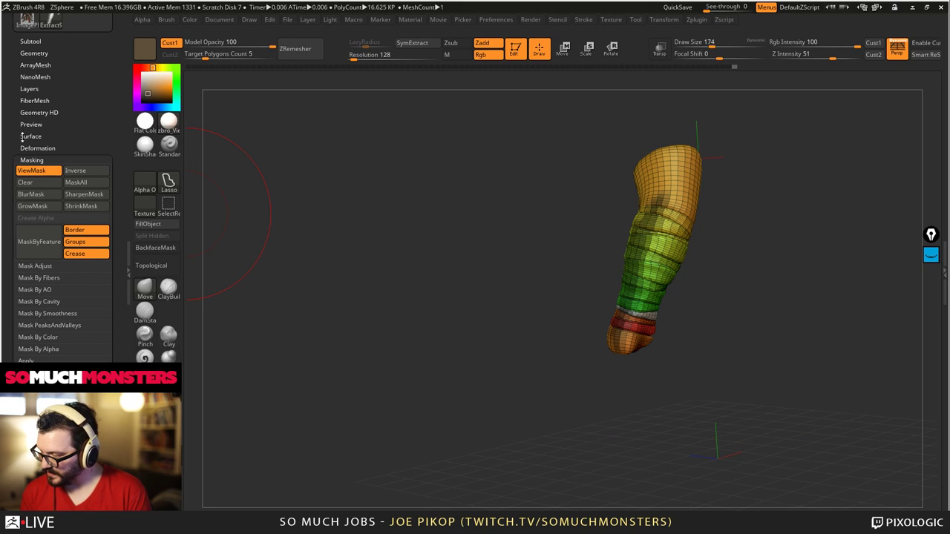
pyautogui.click(23, 373)
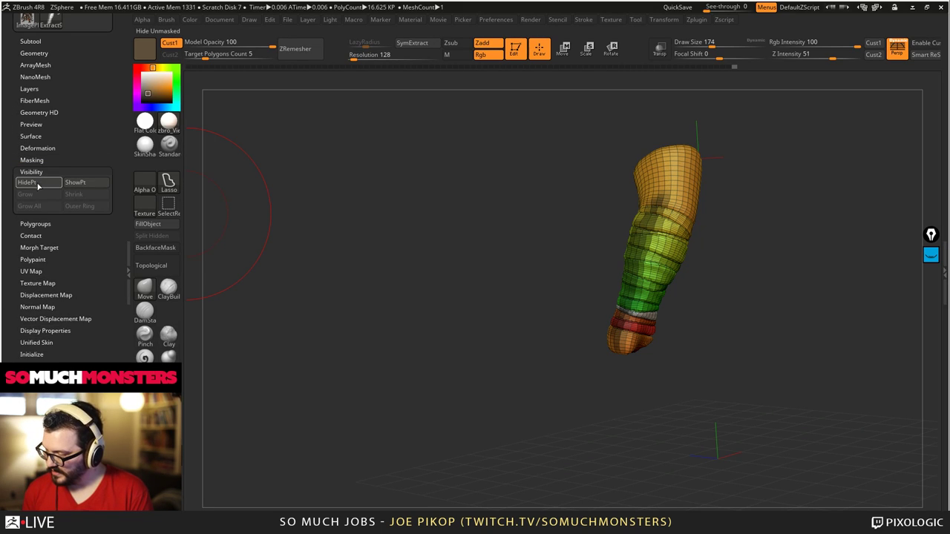
pyautogui.moveTo(336, 293); pyautogui.dragTo(370, 236)
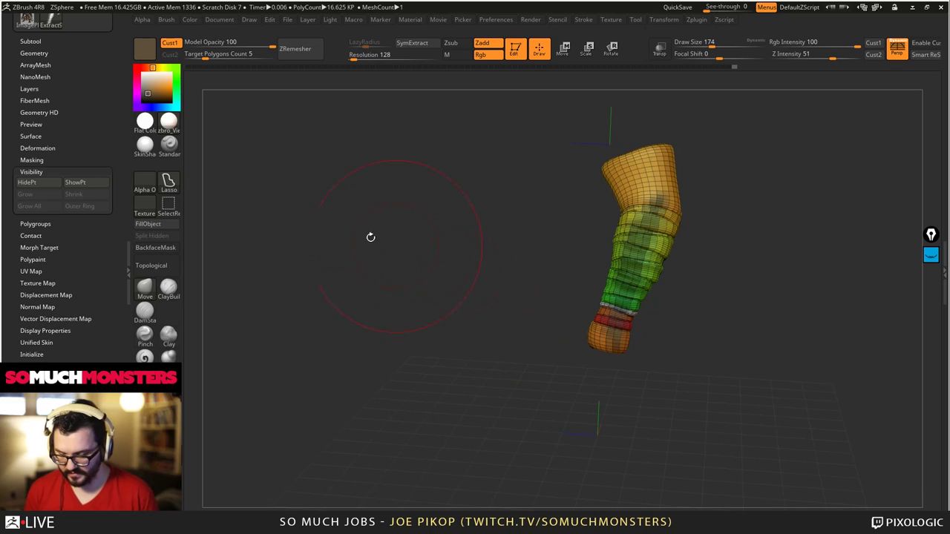
pyautogui.click(34, 185)
pyautogui.moveTo(467, 247); pyautogui.dragTo(581, 316)
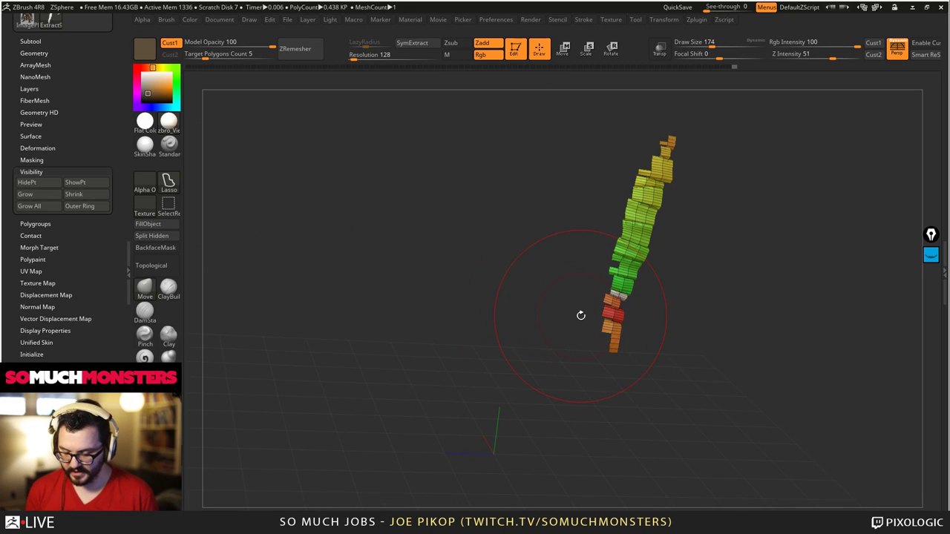
# - Assign the visible strip to its own polygroup and show the whole sleeve again
pyautogui.click(34, 223)
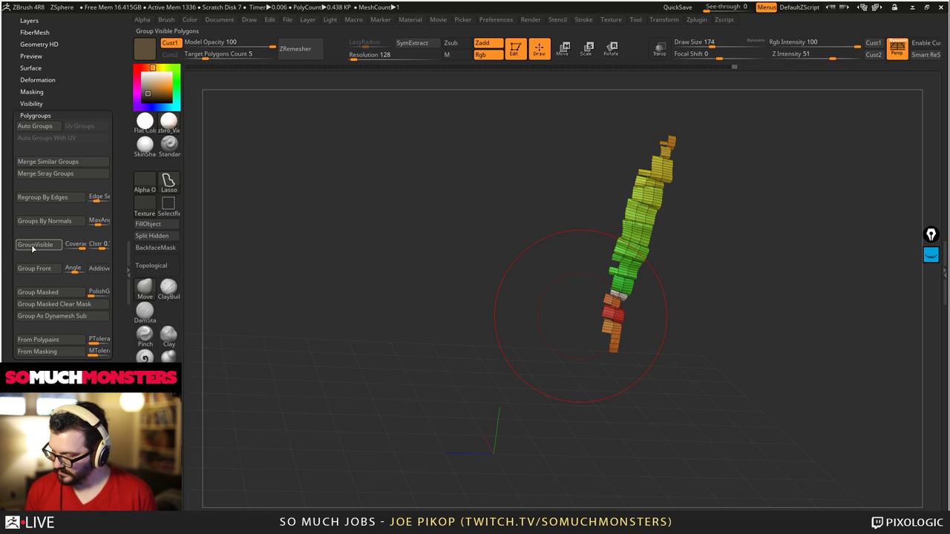
pyautogui.click(33, 248)
pyautogui.keyDown('ctrl'); pyautogui.keyDown('shift'); pyautogui.click(393, 270); pyautogui.keyUp('shift'); pyautogui.keyUp('ctrl')
pyautogui.moveTo(446, 322); pyautogui.dragTo(658, 318)
pyautogui.keyDown('alt'); pyautogui.moveTo(551, 314); pyautogui.dragTo(573, 170); pyautogui.keyUp('alt')
# - Examine the band polygroups on the upper and middle forearm by isolating them individually and restoring the full sleeve
pyautogui.keyDown('ctrl'); pyautogui.keyDown('shift'); pyautogui.click(606, 179); pyautogui.keyUp('shift'); pyautogui.keyUp('ctrl')
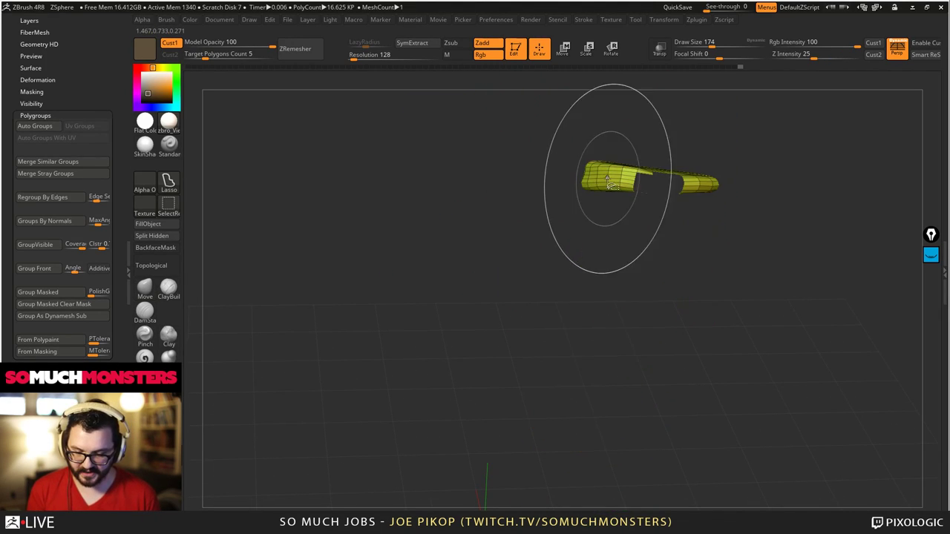
pyautogui.keyDown('ctrl'); pyautogui.keyDown('shift'); pyautogui.click(606, 179); pyautogui.keyUp('shift'); pyautogui.keyUp('ctrl')
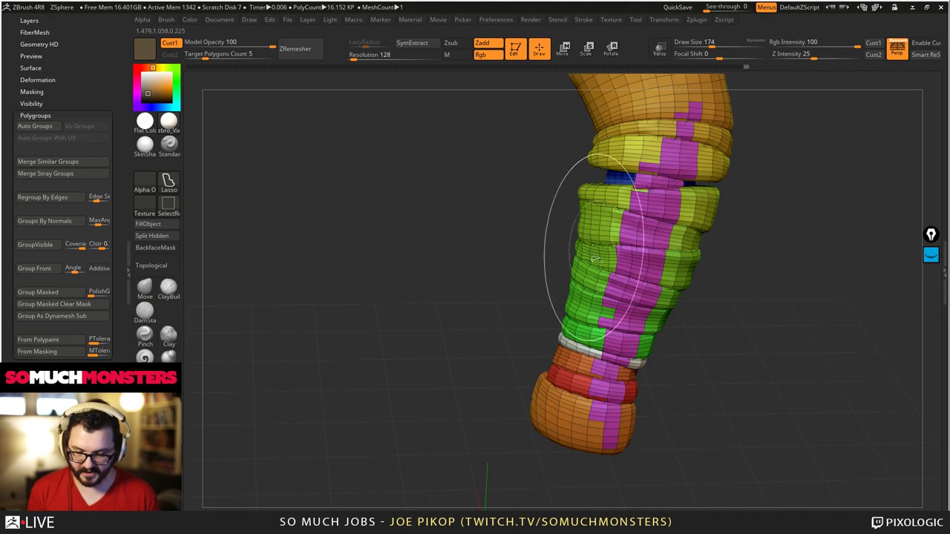
pyautogui.keyDown('ctrl'); pyautogui.keyDown('shift'); pyautogui.click(536, 208); pyautogui.keyUp('shift'); pyautogui.keyUp('ctrl')
pyautogui.keyDown('ctrl'); pyautogui.keyDown('shift'); pyautogui.click(589, 201); pyautogui.keyUp('shift'); pyautogui.keyUp('ctrl')
pyautogui.moveTo(475, 230)
pyautogui.mouseDown()
pyautogui.moveTo(532, 259)
pyautogui.moveTo(566, 301)
pyautogui.moveTo(555, 282)
pyautogui.mouseUp()
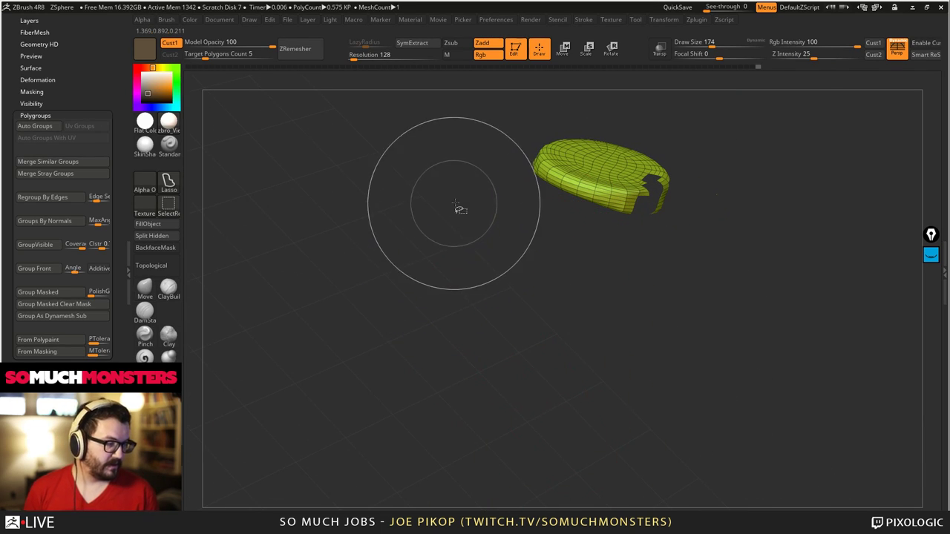
pyautogui.keyDown('ctrl'); pyautogui.keyDown('shift'); pyautogui.click(484, 495); pyautogui.keyUp('shift'); pyautogui.keyUp('ctrl')
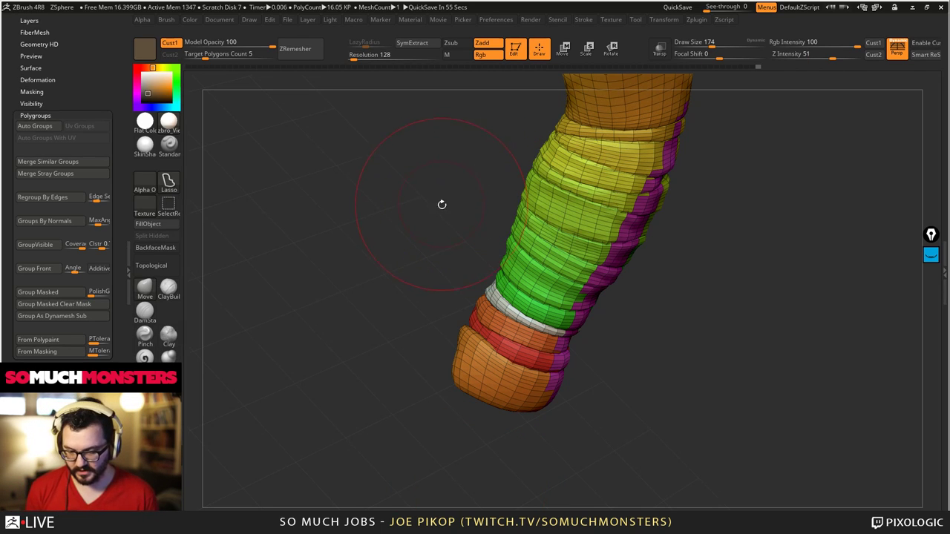
pyautogui.keyDown('ctrl'); pyautogui.keyDown('shift'); pyautogui.click(579, 238); pyautogui.keyUp('shift'); pyautogui.keyUp('ctrl')
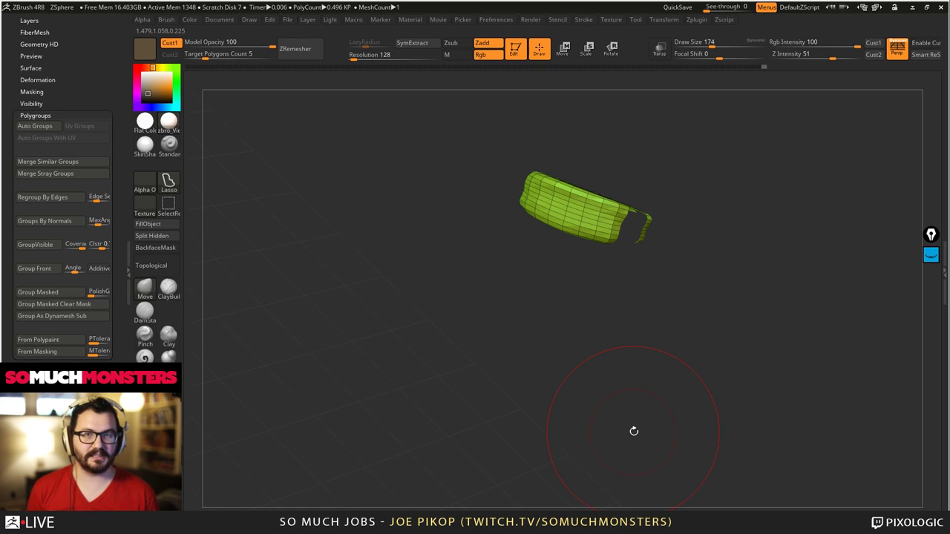
pyautogui.keyDown('ctrl'); pyautogui.keyDown('shift'); pyautogui.click(463, 230); pyautogui.keyUp('shift'); pyautogui.keyUp('ctrl')
pyautogui.keyDown('ctrl'); pyautogui.keyDown('shift'); pyautogui.click(567, 213); pyautogui.keyUp('shift'); pyautogui.keyUp('ctrl')
pyautogui.keyDown('ctrl'); pyautogui.keyDown('shift'); pyautogui.click(472, 224); pyautogui.keyUp('shift'); pyautogui.keyUp('ctrl')
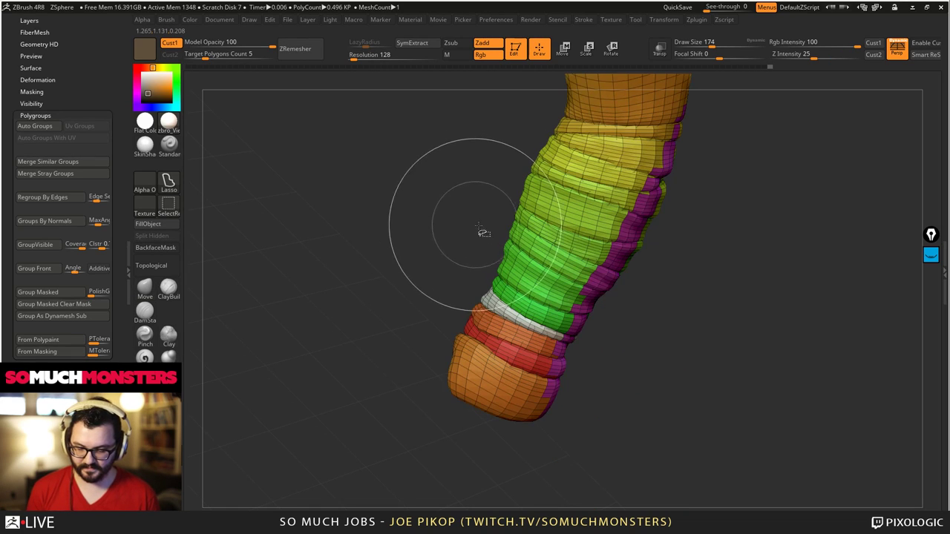
# - Hide the green outer bands on the middle of the forearm and the thin pale band below them
pyautogui.keyDown('ctrl'); pyautogui.keyDown('shift'); pyautogui.click(563, 213); pyautogui.keyUp('shift'); pyautogui.keyUp('ctrl')
pyautogui.hotkey('ctrl', 'w')
pyautogui.keyDown('ctrl'); pyautogui.keyDown('shift'); pyautogui.click(490, 223); pyautogui.keyUp('shift'); pyautogui.keyUp('ctrl')
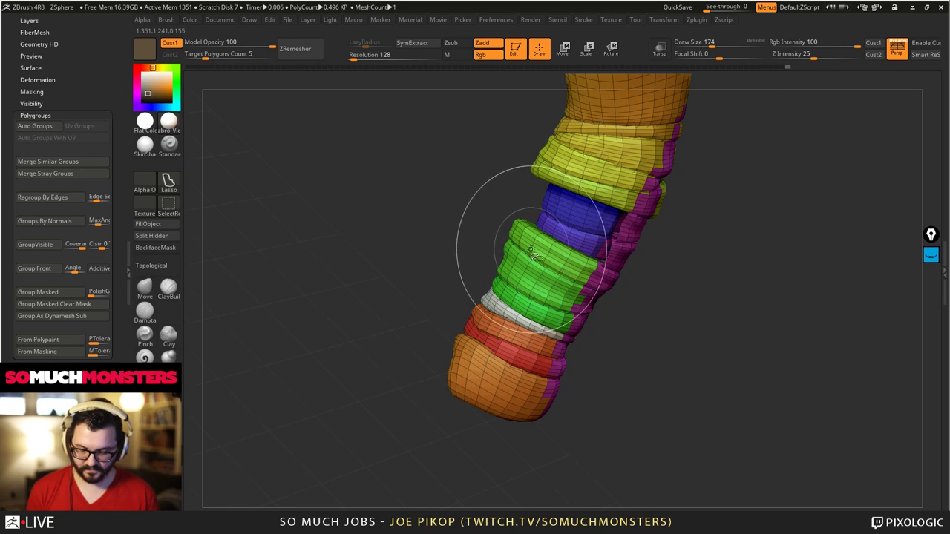
pyautogui.keyDown('ctrl'); pyautogui.keyDown('shift'); pyautogui.click(532, 251); pyautogui.keyUp('shift'); pyautogui.keyUp('ctrl')
pyautogui.keyDown('ctrl'); pyautogui.keyDown('shift'); pyautogui.click(531, 259); pyautogui.keyUp('shift'); pyautogui.keyUp('ctrl')
pyautogui.keyDown('ctrl'); pyautogui.keyDown('shift'); pyautogui.click(509, 296); pyautogui.keyUp('shift'); pyautogui.keyUp('ctrl')
pyautogui.keyDown('ctrl'); pyautogui.keyDown('shift'); pyautogui.click(499, 312); pyautogui.keyUp('shift'); pyautogui.keyUp('ctrl')
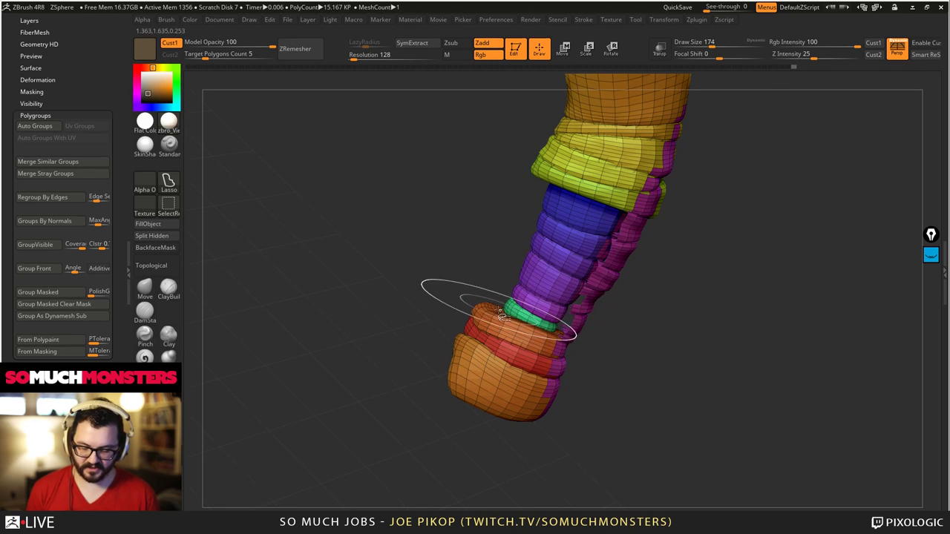
# - Hide the remaining orange and red outer bands near the wrist, including the end cuff
pyautogui.keyDown('ctrl'); pyautogui.keyDown('shift'); pyautogui.click(498, 321); pyautogui.keyUp('shift'); pyautogui.keyUp('ctrl')
pyautogui.keyDown('ctrl'); pyautogui.keyDown('shift'); pyautogui.click(493, 353); pyautogui.keyUp('shift'); pyautogui.keyUp('ctrl')
pyautogui.moveTo(446, 314); pyautogui.dragTo(457, 292)
pyautogui.keyDown('ctrl'); pyautogui.keyDown('shift'); pyautogui.click(520, 364); pyautogui.keyUp('shift'); pyautogui.keyUp('ctrl')
pyautogui.keyDown('ctrl'); pyautogui.keyDown('shift'); pyautogui.click(469, 343); pyautogui.keyUp('shift'); pyautogui.keyUp('ctrl')
pyautogui.keyDown('ctrl'); pyautogui.keyDown('shift'); pyautogui.click(510, 357); pyautogui.keyUp('shift'); pyautogui.keyUp('ctrl')
pyautogui.keyDown('ctrl'); pyautogui.keyDown('shift'); pyautogui.click(466, 340); pyautogui.keyUp('shift'); pyautogui.keyUp('ctrl')
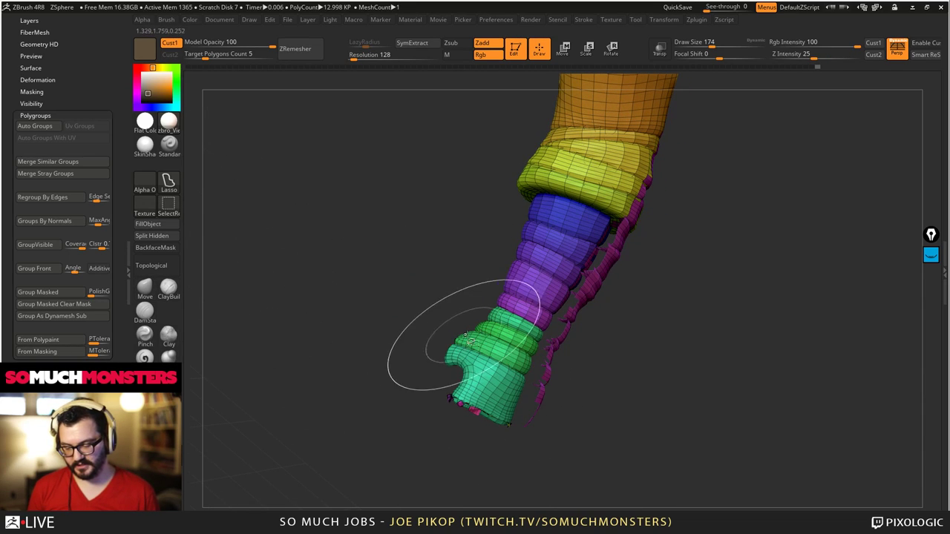
# - Hide the remaining yellow and lime outer bands on the upper forearm, down to the orange section
pyautogui.hotkey('ctrl', 'z')
pyautogui.hotkey('ctrl', 'z')
pyautogui.hotkey('ctrl', 'z')
pyautogui.hotkey('ctrl', 'z')
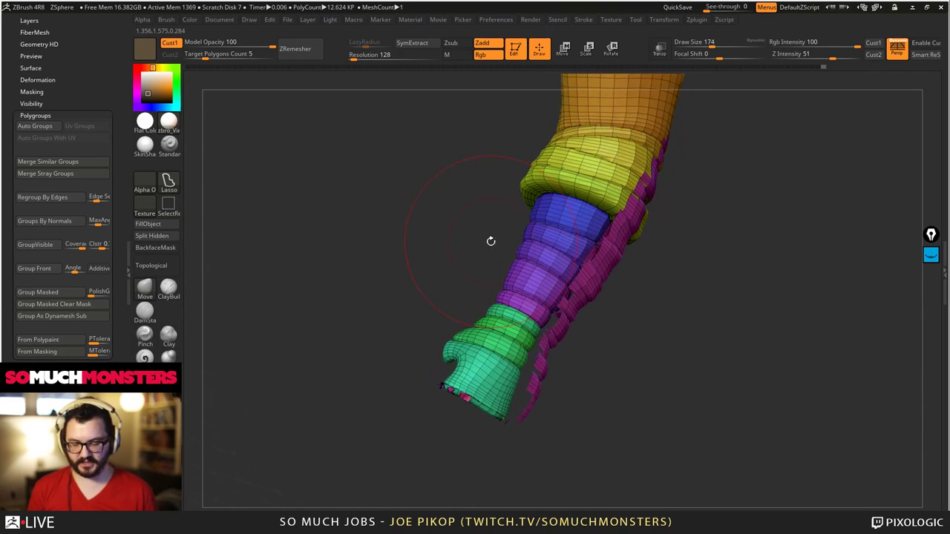
pyautogui.hotkey('ctrl', 'z')
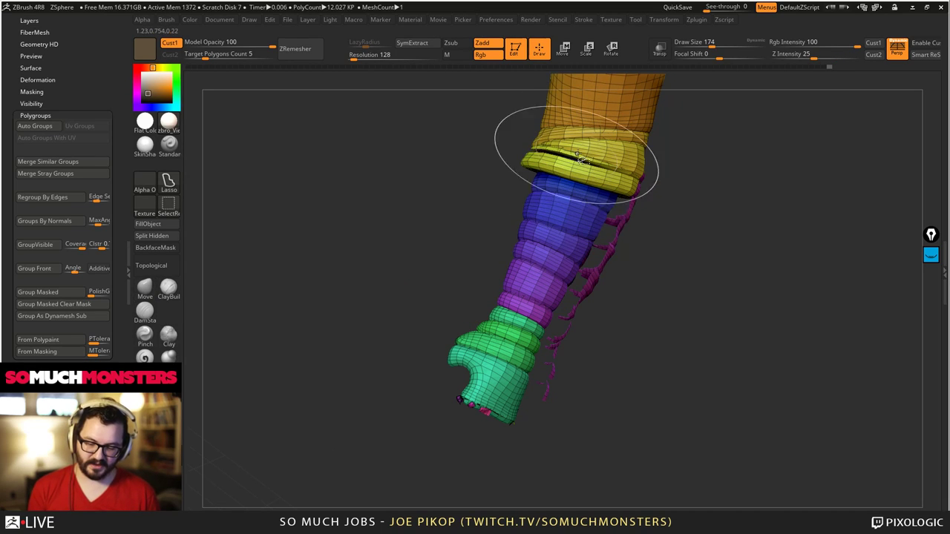
pyautogui.hotkey('ctrl', 'z')
pyautogui.hotkey('ctrl', 'z')
pyautogui.hotkey('ctrl', 'z')
pyautogui.hotkey('ctrl', 'z')
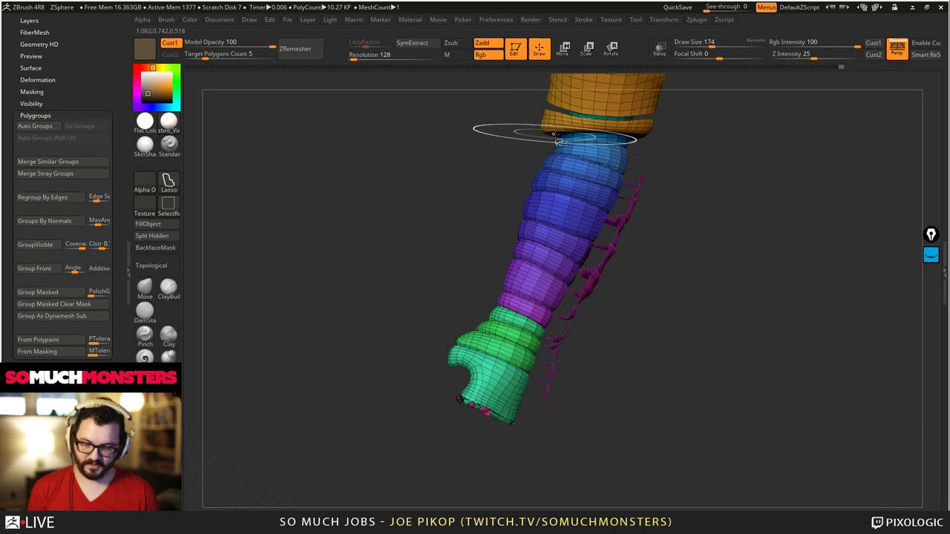
# - Hide the orange upper section of the sleeve to expose the inner layer, and show the whole sleeve again
pyautogui.hotkey('ctrl', 'z')
pyautogui.hotkey('ctrl', 'z')
pyautogui.hotkey('ctrl', 'z')
pyautogui.hotkey('ctrl', 'z')
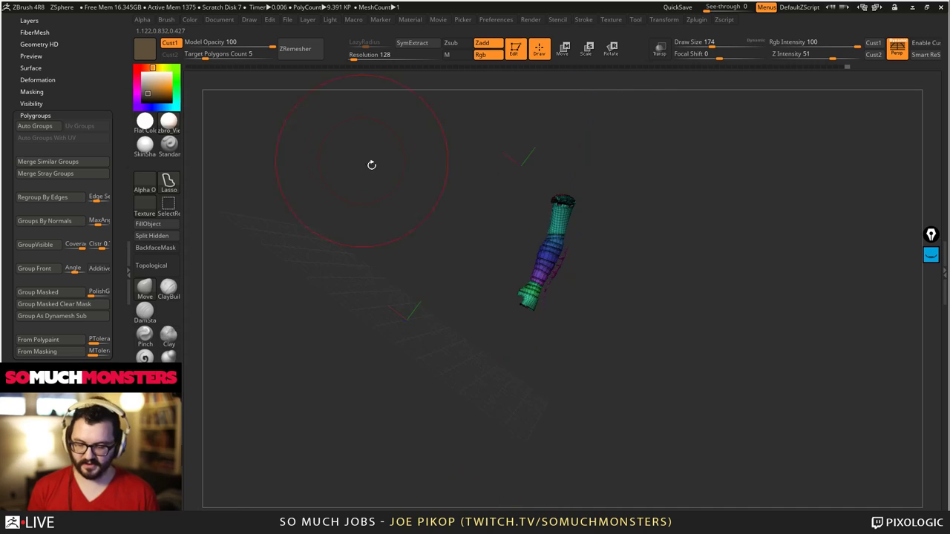
pyautogui.press('f')
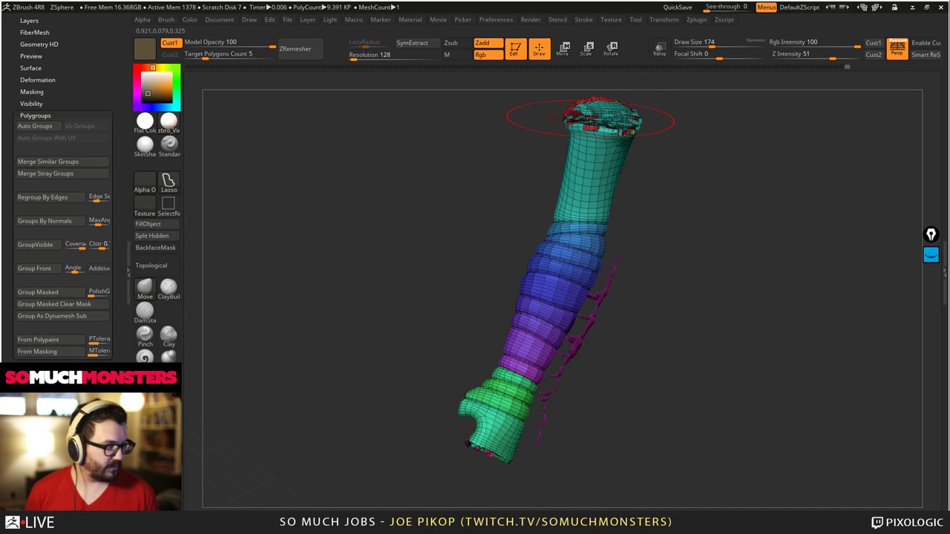
pyautogui.hotkey('ctrl', 'shift', 'z')
pyautogui.hotkey('ctrl', 'shift', 'z')
pyautogui.hotkey('ctrl', 'shift', 'z')
pyautogui.hotkey('ctrl', 'shift', 'z')
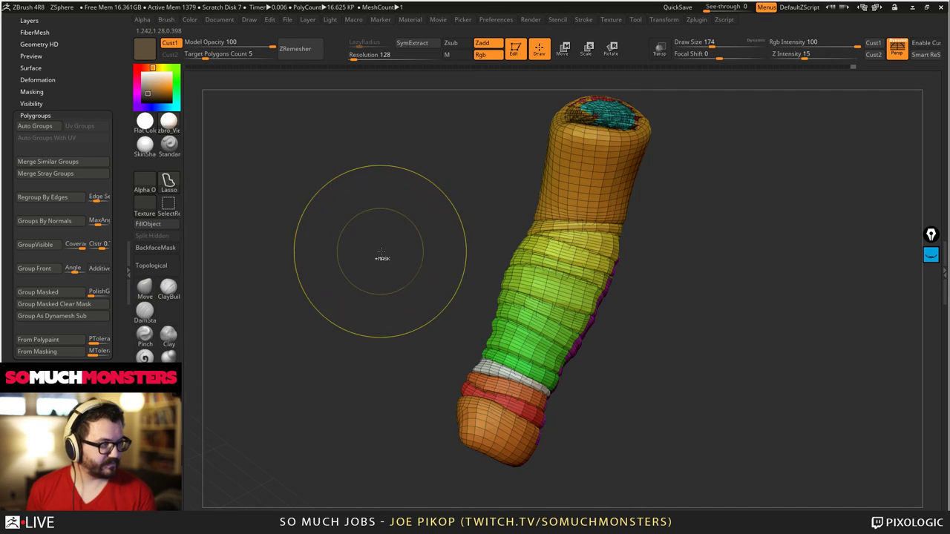
# - Undo the hiding and isolating of the sleeve's bands
pyautogui.hotkey('ctrl', 'z')
pyautogui.hotkey('ctrl', 'z')
pyautogui.hotkey('ctrl', 'z')
pyautogui.hotkey('ctrl', 'z')
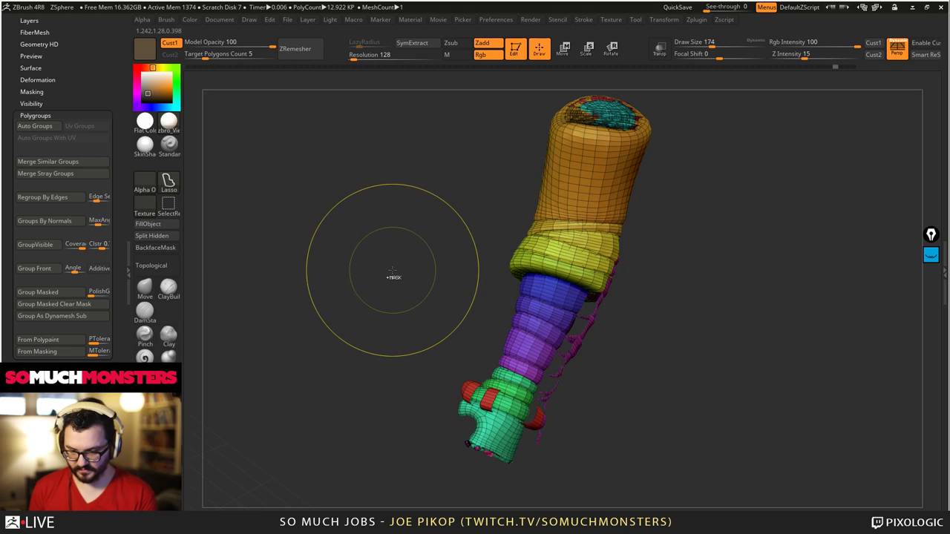
pyautogui.hotkey('ctrl', 'z')
pyautogui.hotkey('ctrl', 'z')
pyautogui.hotkey('ctrl', 'z')
pyautogui.hotkey('ctrl', 'z')
pyautogui.hotkey('ctrl', 'z')
pyautogui.hotkey('ctrl', 'z')
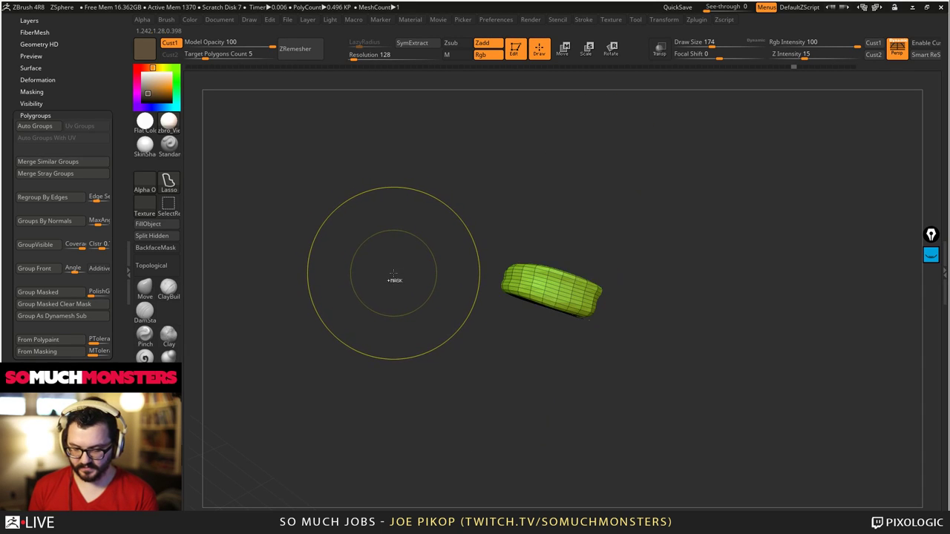
pyautogui.hotkey('ctrl', 'shift', 'z')
pyautogui.hotkey('ctrl', 'shift', 'z')
pyautogui.hotkey('ctrl', 'shift', 'z')
pyautogui.hotkey('ctrl', 'shift', 'z')
pyautogui.hotkey('ctrl', 'shift', 'z')
pyautogui.hotkey('ctrl', 'shift', 'z')
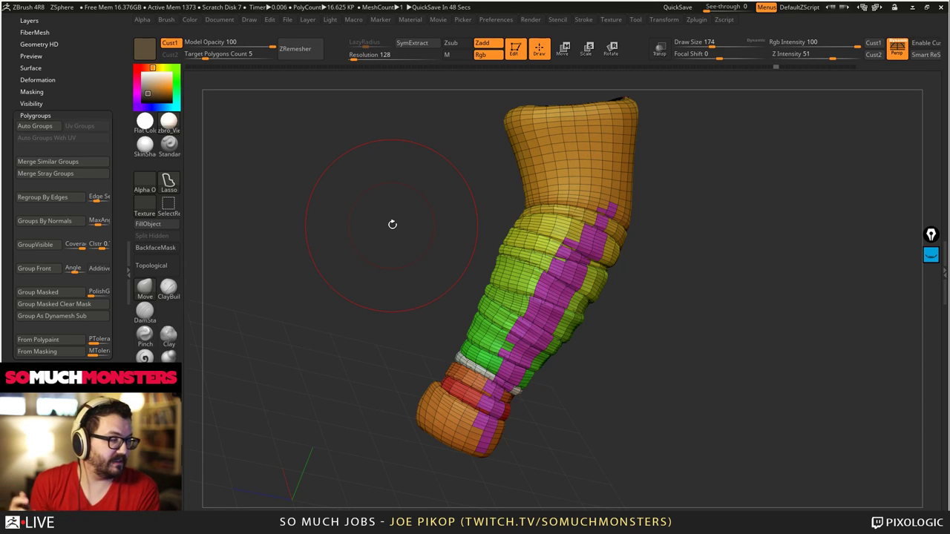
# - Undo further to remove the purple strip's polygroup running along the back of the sleeve
pyautogui.moveTo(392, 224); pyautogui.dragTo(456, 236)
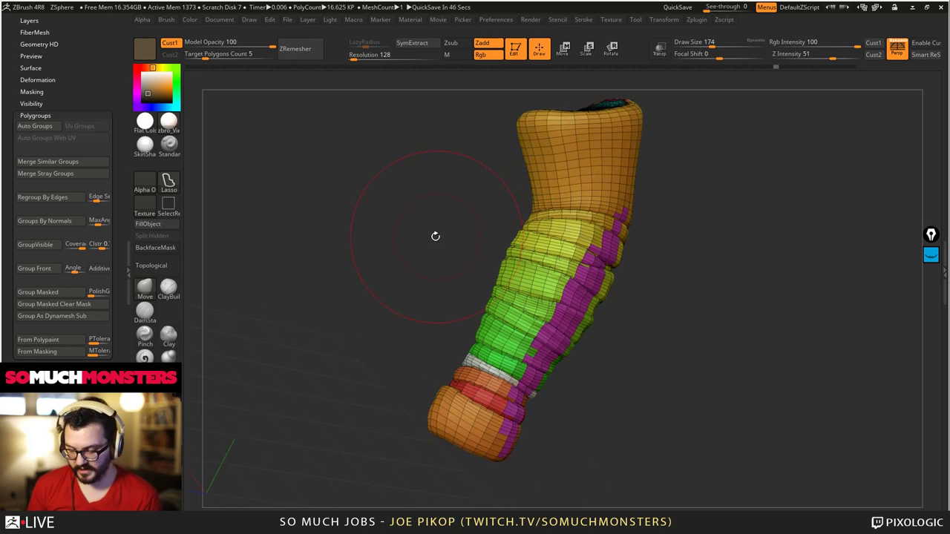
pyautogui.hotkey('ctrl', 'z')
pyautogui.hotkey('ctrl', 'z')
pyautogui.hotkey('ctrl', 'shift', 'z')
pyautogui.hotkey('ctrl', 'z')
pyautogui.hotkey('ctrl', 'z')
pyautogui.hotkey('ctrl', 'z')
pyautogui.hotkey('ctrl', 'z')
pyautogui.hotkey('ctrl', 'z')
pyautogui.hotkey('ctrl', 'z')
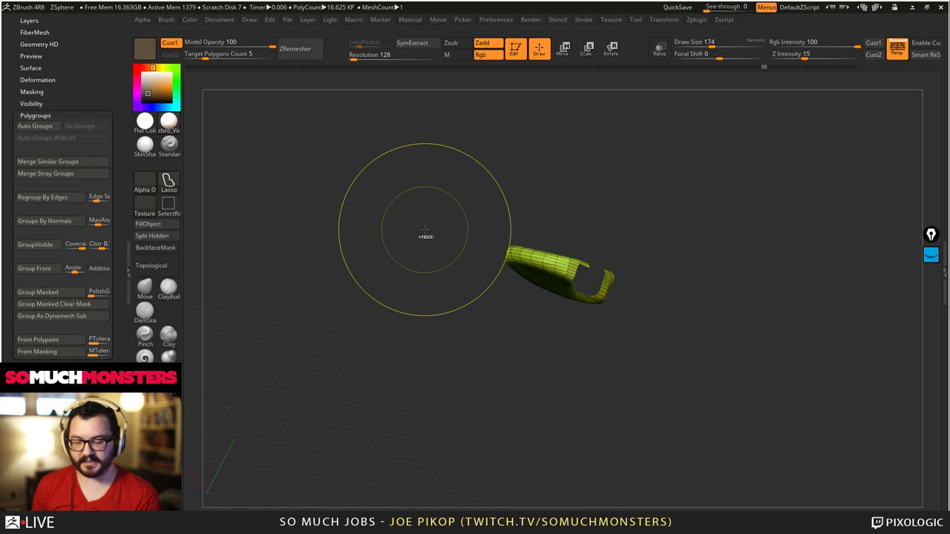
pyautogui.hotkey('ctrl', 'z')
pyautogui.hotkey('ctrl', 'z')
pyautogui.hotkey('ctrl', 'z')
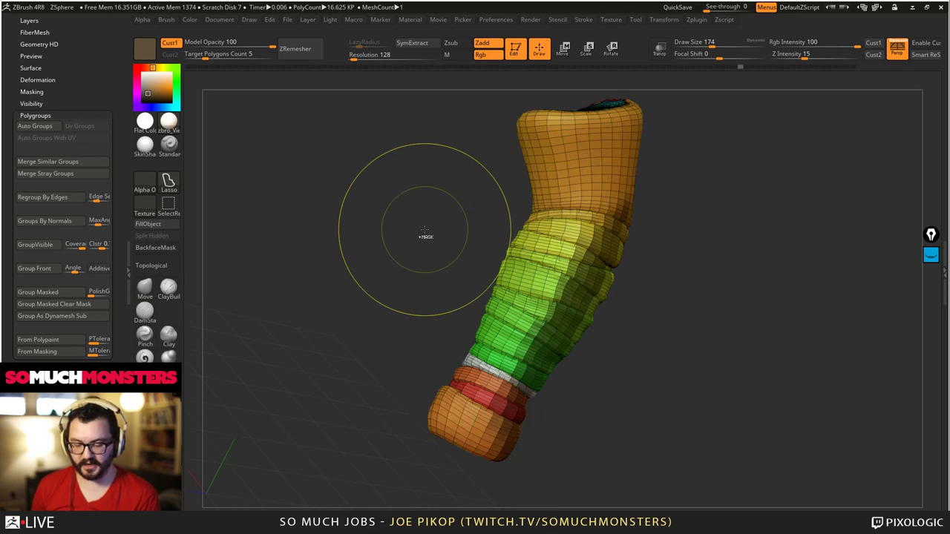
# - Adjust the form of the forearm wraps with Move strokes, accepting the removal of the newer undo history entries
pyautogui.moveTo(459, 282)
pyautogui.mouseDown()
pyautogui.moveTo(437, 259)
pyautogui.moveTo(420, 259)
pyautogui.moveTo(424, 191)
pyautogui.mouseUp()
pyautogui.moveTo(524, 226); pyautogui.dragTo(535, 212)
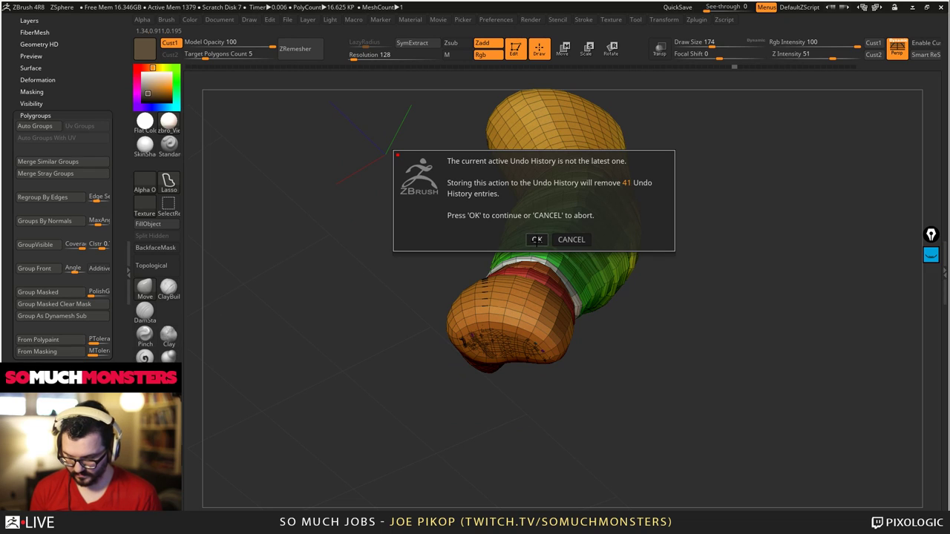
pyautogui.click(536, 240)
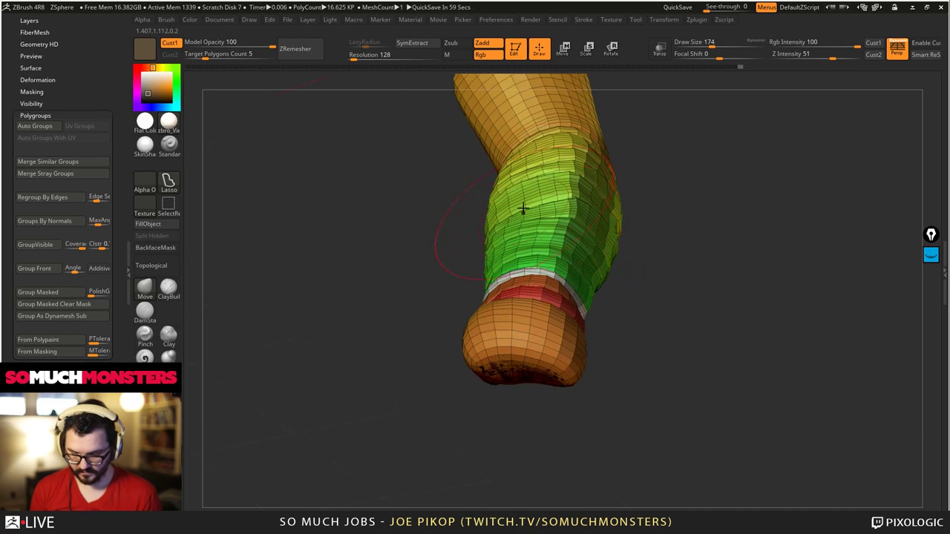
pyautogui.moveTo(521, 199)
pyautogui.mouseDown()
pyautogui.moveTo(447, 262)
pyautogui.moveTo(378, 270)
pyautogui.mouseUp()
pyautogui.moveTo(395, 190)
pyautogui.keyDown('ctrl'); pyautogui.mouseDown()
pyautogui.moveTo(509, 416)
pyautogui.moveTo(552, 371)
pyautogui.moveTo(381, 143)
pyautogui.mouseUp(); pyautogui.keyUp('ctrl')
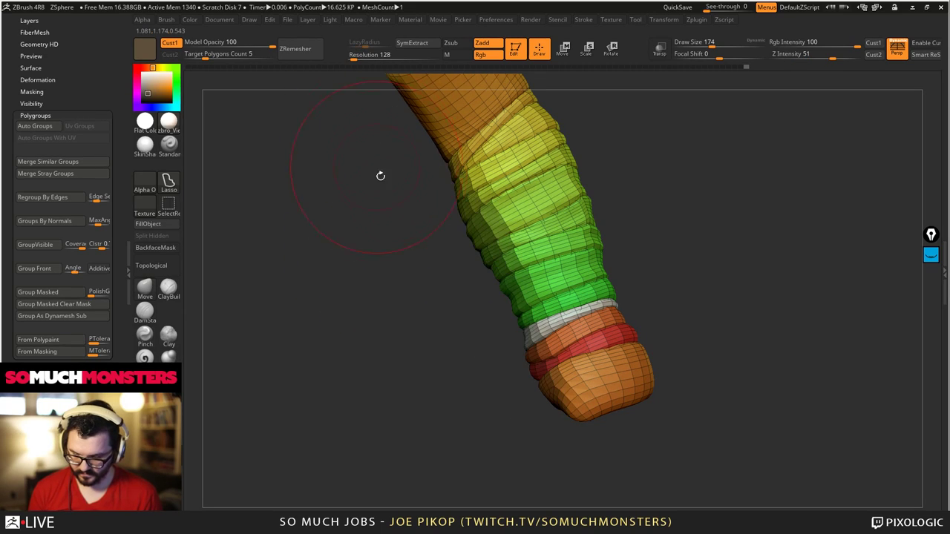
pyautogui.moveTo(379, 175)
pyautogui.mouseDown()
pyautogui.moveTo(432, 199)
pyautogui.moveTo(358, 199)
pyautogui.moveTo(372, 123)
pyautogui.moveTo(401, 141)
pyautogui.mouseUp()
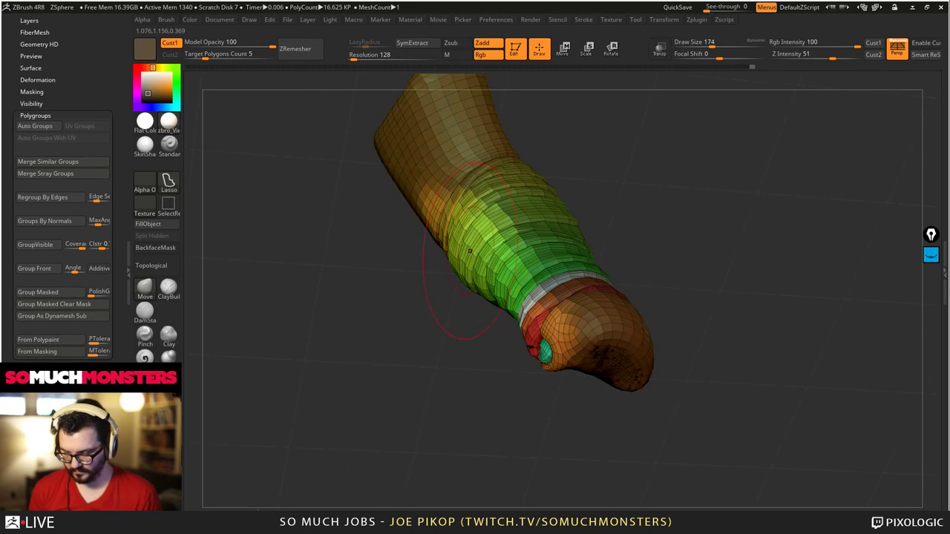
pyautogui.moveTo(486, 257); pyautogui.dragTo(509, 237)
# - Turn off the polygroup wireframe and inspect the sleeve's wrap folds at a higher subdivision resolution
pyautogui.keyDown('alt'); pyautogui.moveTo(401, 319); pyautogui.dragTo(335, 240); pyautogui.keyUp('alt')
pyautogui.hotkey('shift', 'f')
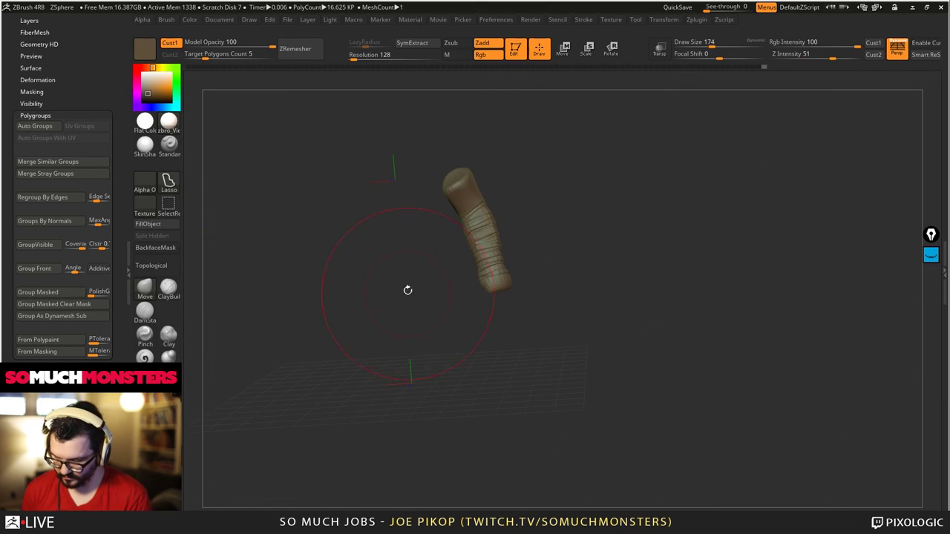
pyautogui.keyDown('alt'); pyautogui.moveTo(447, 259); pyautogui.dragTo(533, 416); pyautogui.keyUp('alt')
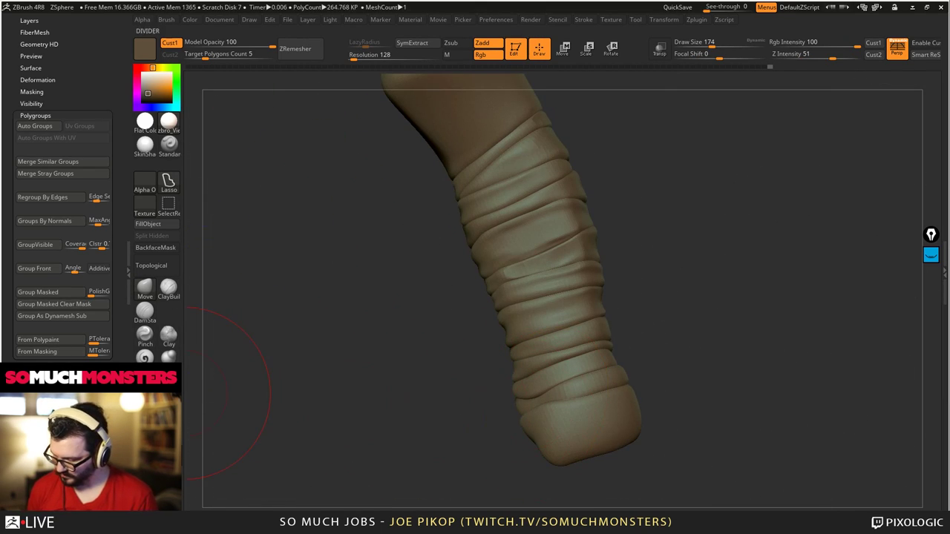
pyautogui.keyDown('alt'); pyautogui.moveTo(428, 348); pyautogui.dragTo(394, 265); pyautogui.keyUp('alt')
pyautogui.keyDown('alt'); pyautogui.moveTo(349, 299); pyautogui.dragTo(495, 249); pyautogui.keyUp('alt')
# - Open the subtool list and show the rest of the character around the sleeve from the front
pyautogui.moveTo(6, 151); pyautogui.dragTo(8, 208)
pyautogui.moveTo(11, 67); pyautogui.dragTo(15, 95)
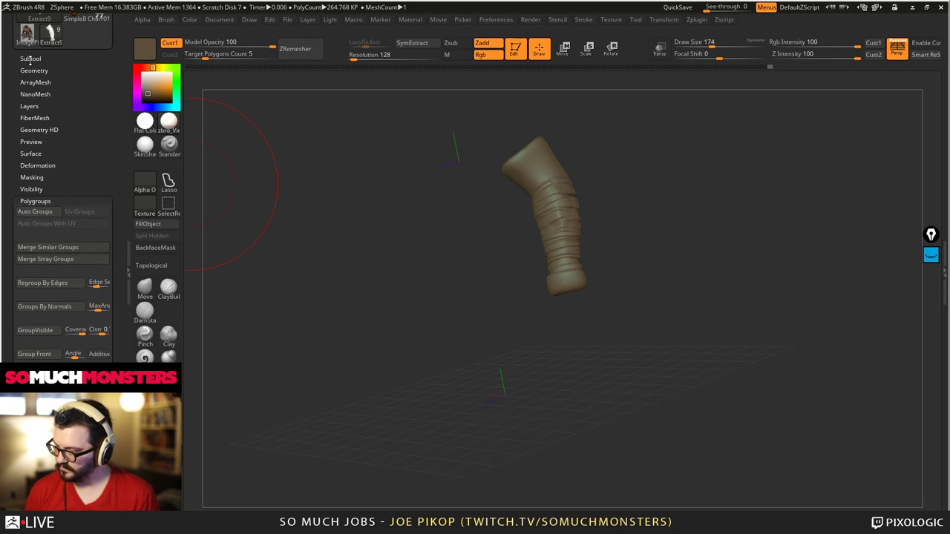
pyautogui.click(30, 58)
pyautogui.keyDown('shift'); pyautogui.click(105, 92); pyautogui.keyUp('shift')
pyautogui.keyDown('shift'); pyautogui.moveTo(298, 172); pyautogui.dragTo(244, 210); pyautogui.keyUp('shift')
# - Hide the plain arm sleeves of Extract8 and keep the wrapped sleeve Extract9 as the active subtool
pyautogui.click(35, 124)
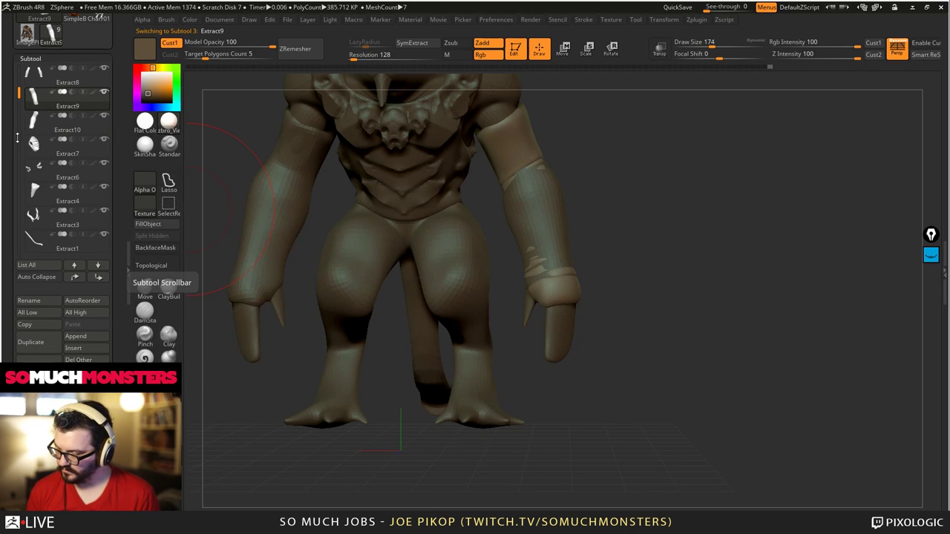
pyautogui.click(27, 102)
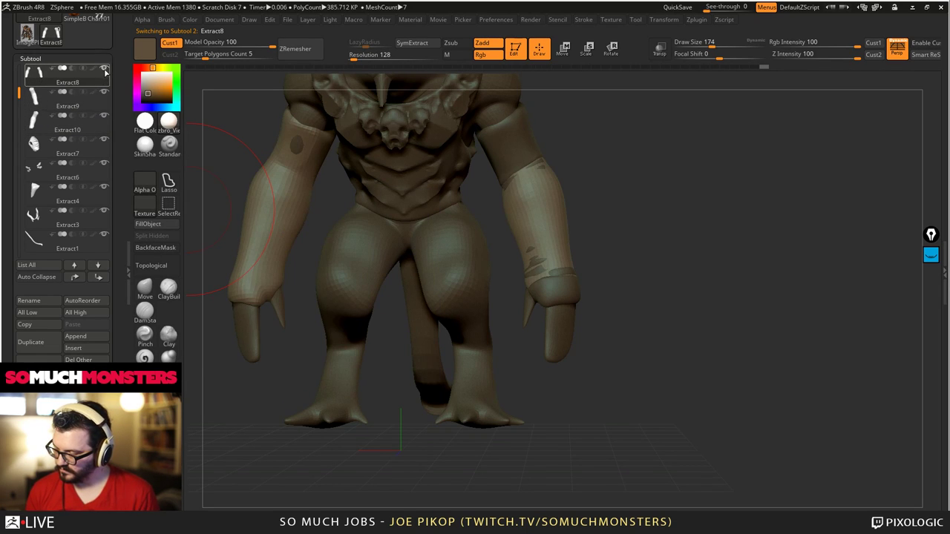
pyautogui.click(93, 68)
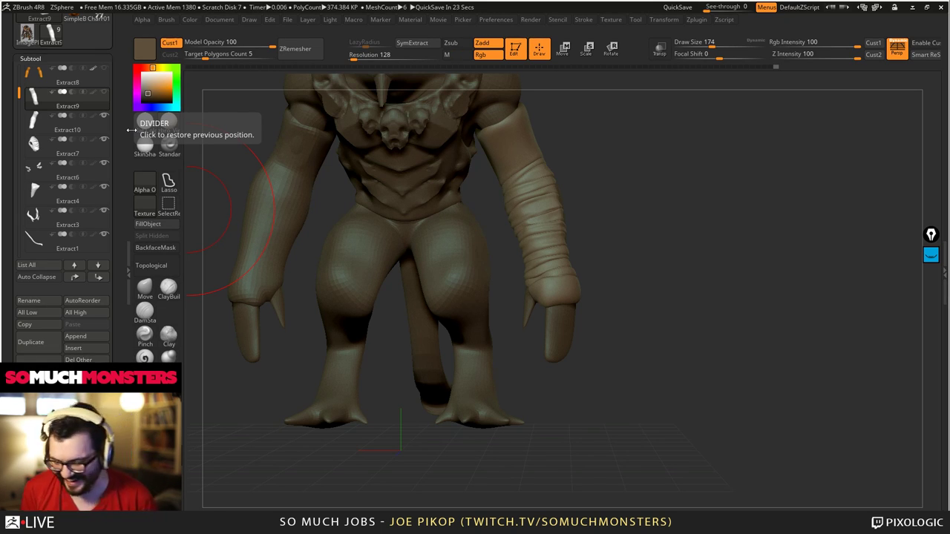
# - Make the PM3D_Charr01 body the active subtool and frame the creature from the front
pyautogui.moveTo(319, 148)
pyautogui.mouseDown()
pyautogui.moveTo(219, 93)
pyautogui.moveTo(321, 152)
pyautogui.mouseUp()
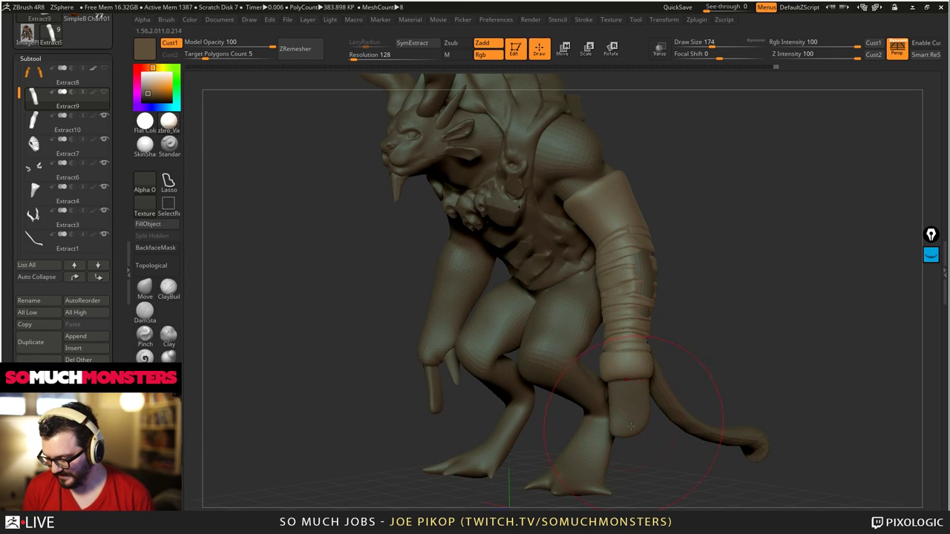
pyautogui.moveTo(630, 426); pyautogui.dragTo(223, 439)
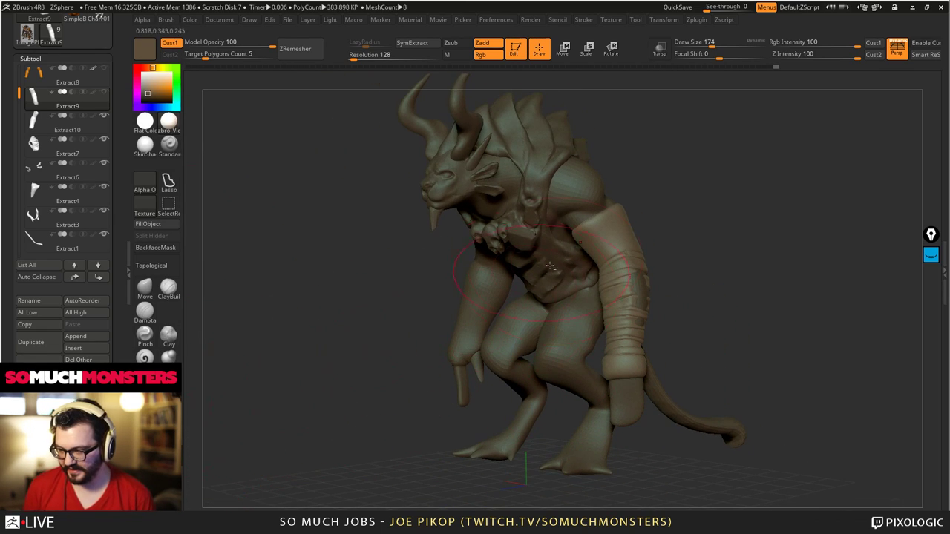
pyautogui.moveTo(550, 266)
pyautogui.mouseDown(button='right')
pyautogui.moveTo(453, 274)
pyautogui.moveTo(603, 344)
pyautogui.moveTo(603, 301)
pyautogui.mouseUp(button='right')
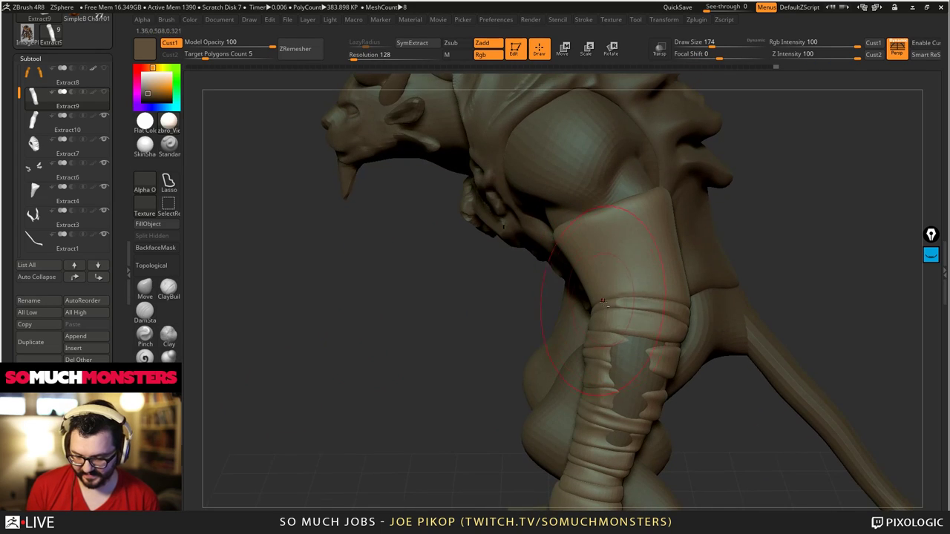
pyautogui.keyDown('alt'); pyautogui.click(624, 371); pyautogui.keyUp('alt')
pyautogui.moveTo(626, 366); pyautogui.dragTo(698, 312, button='right')
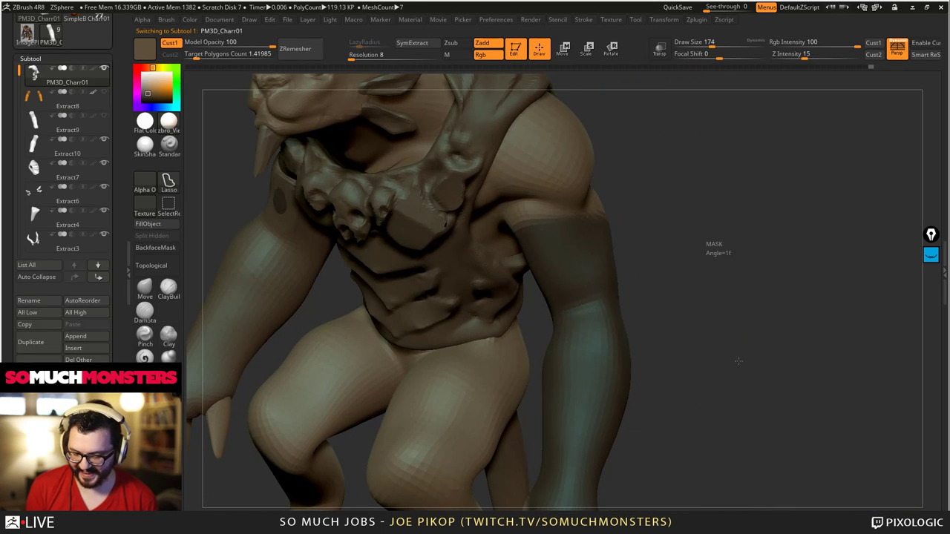
pyautogui.moveTo(387, 317)
pyautogui.keyDown('ctrl'); pyautogui.mouseDown(button='right')
pyautogui.moveTo(273, 253)
pyautogui.moveTo(297, 278)
pyautogui.mouseUp(button='right'); pyautogui.keyUp('ctrl')
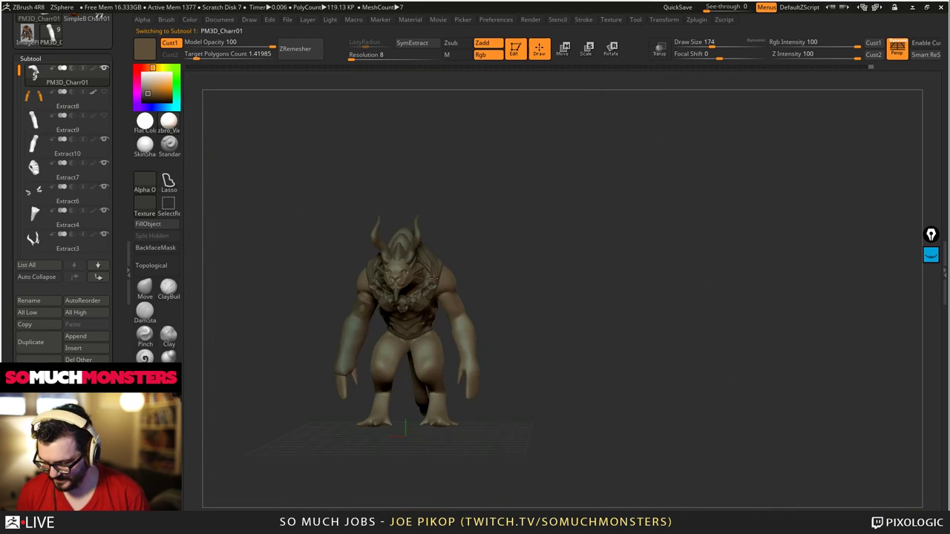
# - Lasso the creature's arm area to isolate the body's arm geometry, hiding the rest of the body mesh
pyautogui.moveTo(11, 311); pyautogui.dragTo(10, 262)
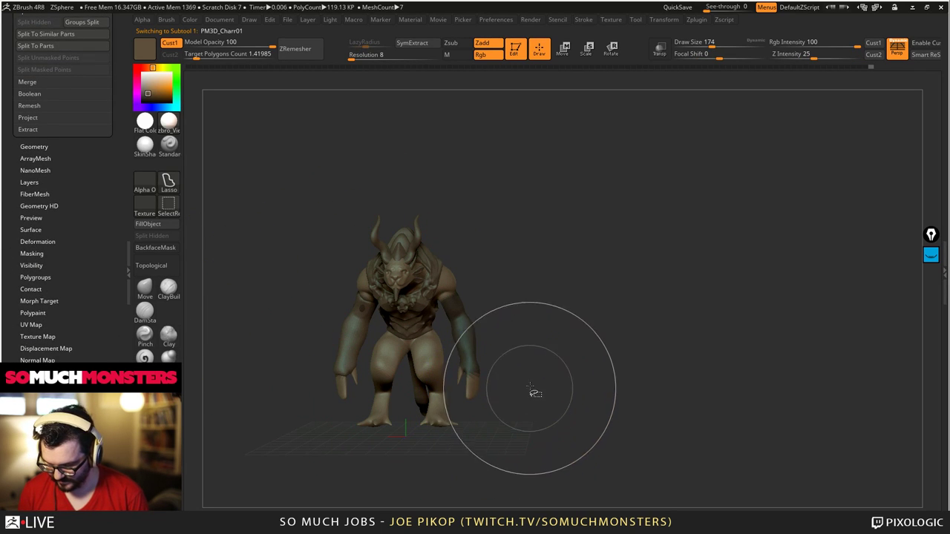
pyautogui.keyDown('ctrl'); pyautogui.moveTo(544, 477); pyautogui.dragTo(558, 478, button='right'); pyautogui.keyUp('ctrl')
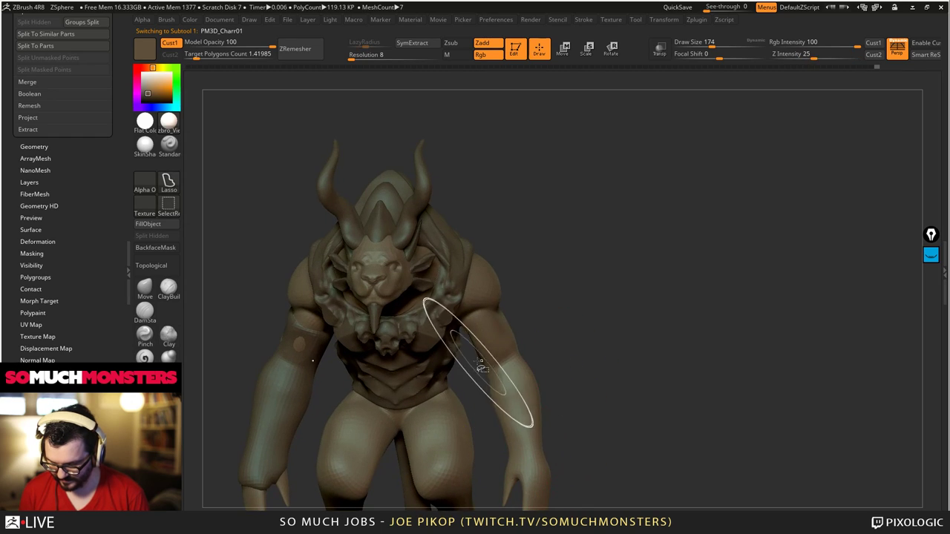
pyautogui.keyDown('alt'); pyautogui.moveTo(481, 366); pyautogui.dragTo(471, 321, button='right'); pyautogui.keyUp('alt')
pyautogui.moveTo(534, 397)
pyautogui.keyDown('ctrl'); pyautogui.keyDown('shift'); pyautogui.mouseDown()
pyautogui.moveTo(462, 350)
pyautogui.moveTo(456, 270)
pyautogui.mouseUp(); pyautogui.keyUp('shift'); pyautogui.keyUp('ctrl')
pyautogui.keyDown('ctrl'); pyautogui.keyDown('shift'); pyautogui.moveTo(533, 257); pyautogui.dragTo(605, 412); pyautogui.keyUp('shift'); pyautogui.keyUp('ctrl')
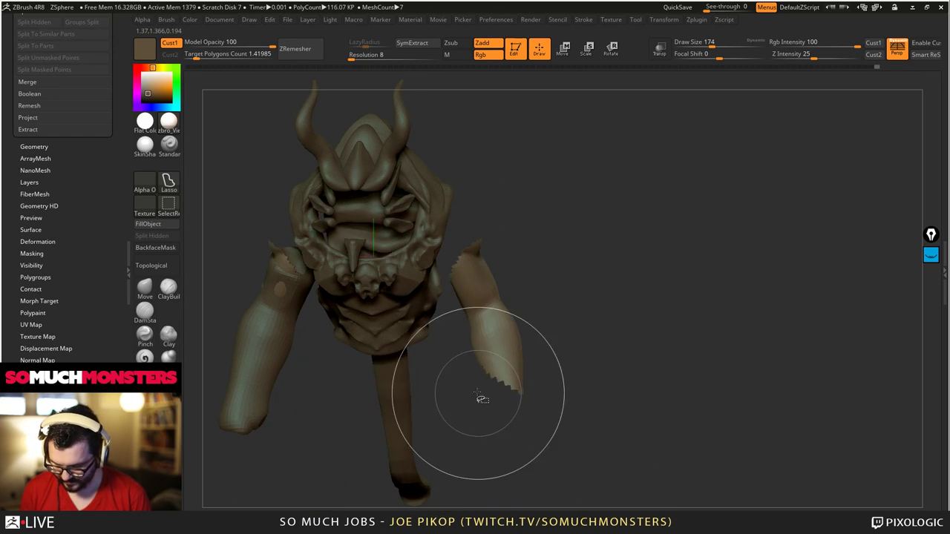
# - Trim the leftover hand and shoulder polygons so only the body's forearm section under the wrap stays visible
pyautogui.keyDown('ctrl'); pyautogui.keyDown('shift'); pyautogui.moveTo(604, 322); pyautogui.dragTo(693, 506); pyautogui.keyUp('shift'); pyautogui.keyUp('ctrl')
pyautogui.moveTo(491, 322)
pyautogui.keyDown('ctrl'); pyautogui.keyDown('alt'); pyautogui.keyDown('shift'); pyautogui.mouseDown()
pyautogui.moveTo(466, 357)
pyautogui.moveTo(492, 408)
pyautogui.moveTo(590, 320)
pyautogui.mouseUp(); pyautogui.keyUp('shift'); pyautogui.keyUp('alt'); pyautogui.keyUp('ctrl')
pyautogui.moveTo(472, 309)
pyautogui.keyDown('ctrl'); pyautogui.mouseDown(button='right')
pyautogui.moveTo(498, 351)
pyautogui.moveTo(483, 322)
pyautogui.moveTo(503, 314)
pyautogui.mouseUp(button='right'); pyautogui.keyUp('ctrl')
pyautogui.keyDown('ctrl'); pyautogui.keyDown('shift'); pyautogui.moveTo(583, 307); pyautogui.dragTo(740, 398); pyautogui.keyUp('shift'); pyautogui.keyUp('ctrl')
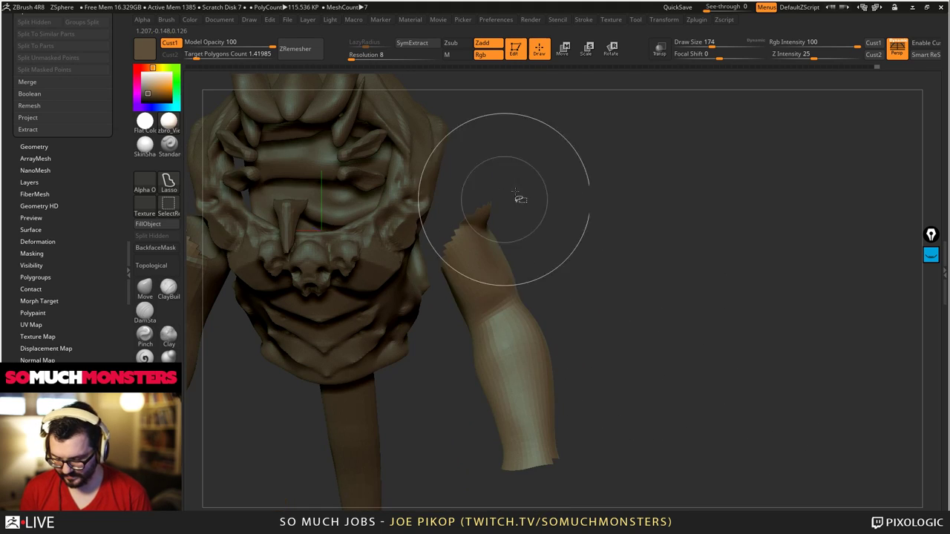
pyautogui.moveTo(494, 149)
pyautogui.keyDown('ctrl'); pyautogui.keyDown('alt'); pyautogui.keyDown('shift'); pyautogui.mouseDown()
pyautogui.moveTo(404, 202)
pyautogui.moveTo(441, 297)
pyautogui.moveTo(522, 155)
pyautogui.mouseUp(); pyautogui.keyUp('shift'); pyautogui.keyUp('alt'); pyautogui.keyUp('ctrl')
pyautogui.keyDown('ctrl'); pyautogui.moveTo(522, 155); pyautogui.dragTo(339, 178, button='right'); pyautogui.keyUp('ctrl')
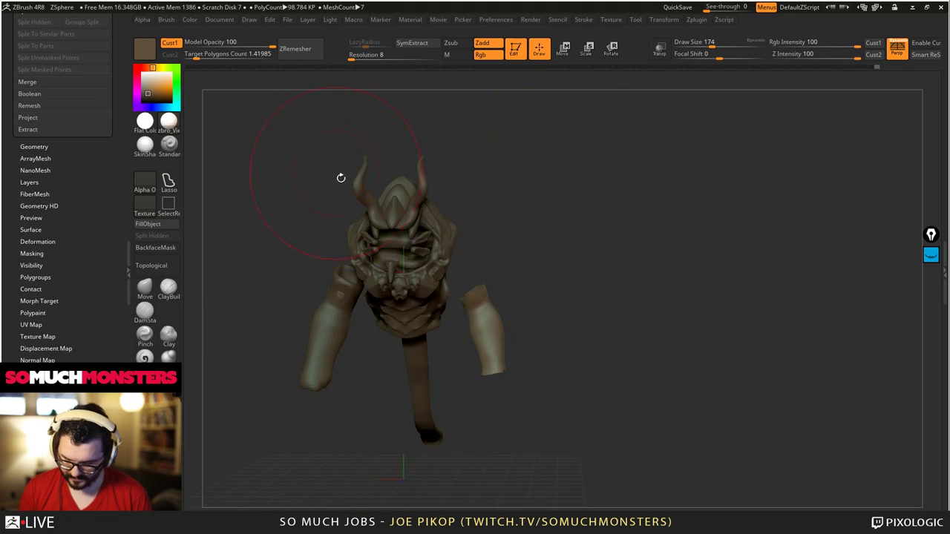
# - Invert the body mesh's visibility so the forearm section under the wrap is hidden and the rest is shown
pyautogui.keyDown('ctrl'); pyautogui.keyDown('shift'); pyautogui.moveTo(570, 270); pyautogui.dragTo(729, 452); pyautogui.keyUp('shift'); pyautogui.keyUp('ctrl')
pyautogui.keyDown('ctrl'); pyautogui.keyDown('shift'); pyautogui.click(729, 452); pyautogui.keyUp('shift'); pyautogui.keyUp('ctrl')
pyautogui.keyDown('ctrl'); pyautogui.moveTo(729, 452); pyautogui.dragTo(460, 282, button='right'); pyautogui.keyUp('ctrl')
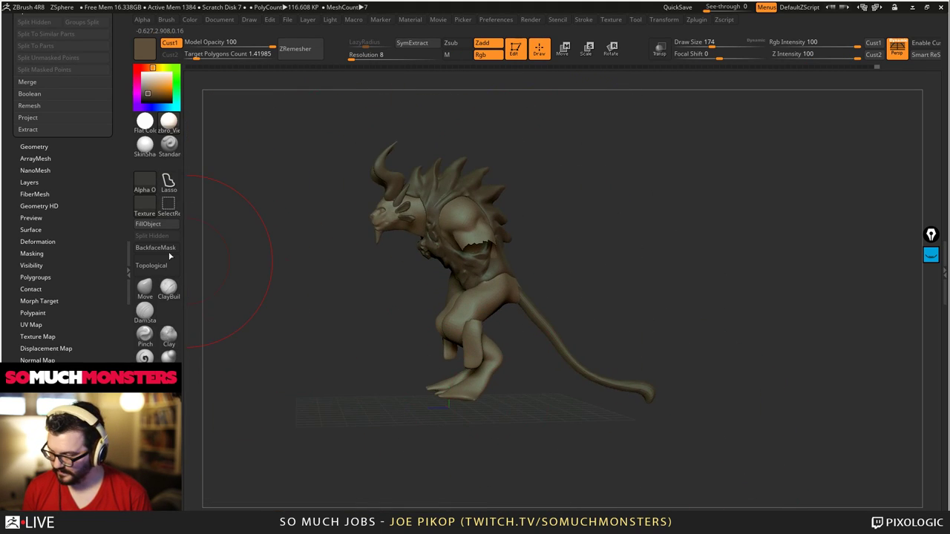
# - Delete the Extract8 subtool
pyautogui.moveTo(29, 146); pyautogui.dragTo(22, 393)
pyautogui.scroll(3, 16, 191)
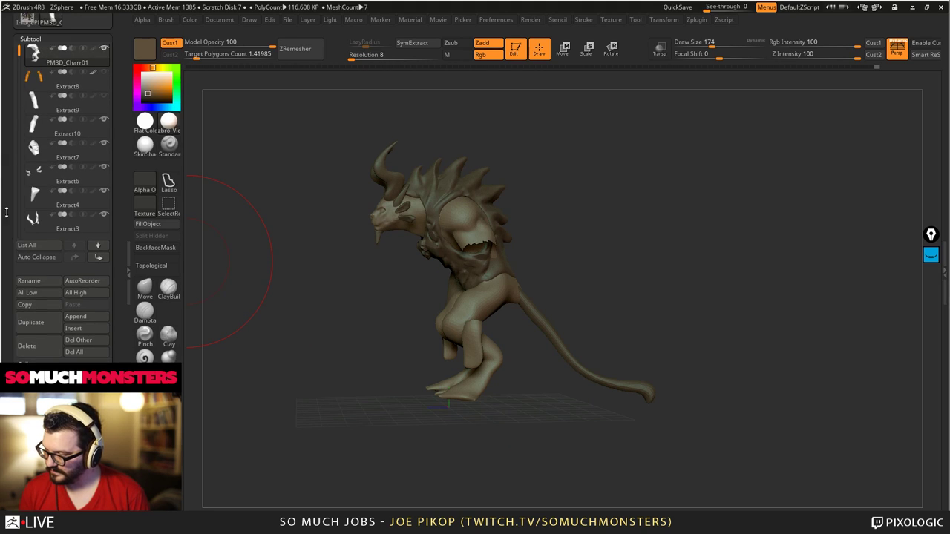
pyautogui.moveTo(64, 123)
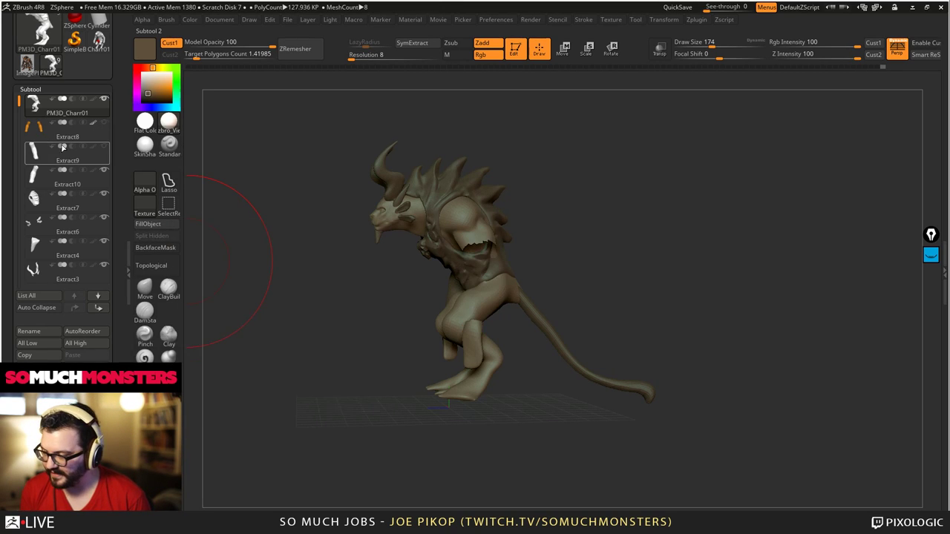
pyautogui.click(41, 131)
pyautogui.click(39, 397)
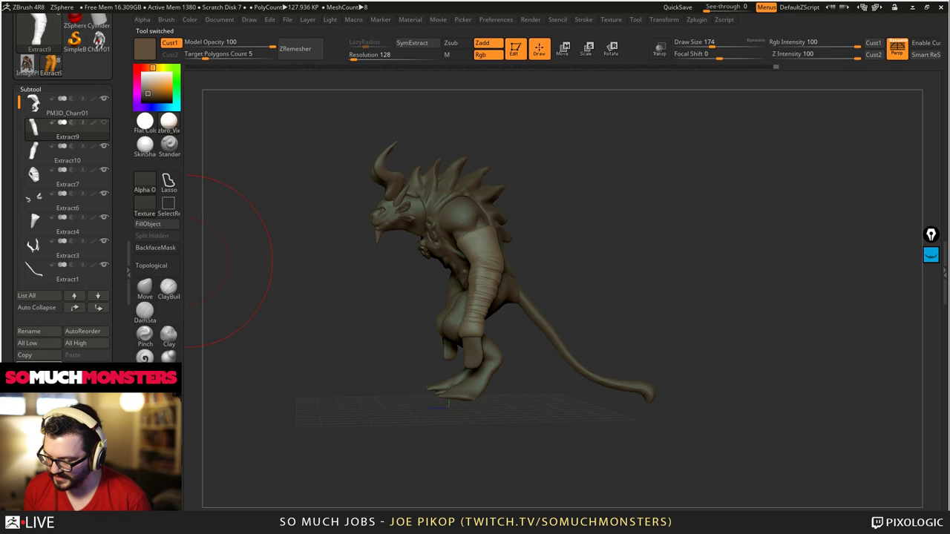
# - Delete the Extract10 subtool covering the creature's right forearm
pyautogui.moveTo(320, 241); pyautogui.dragTo(363, 300)
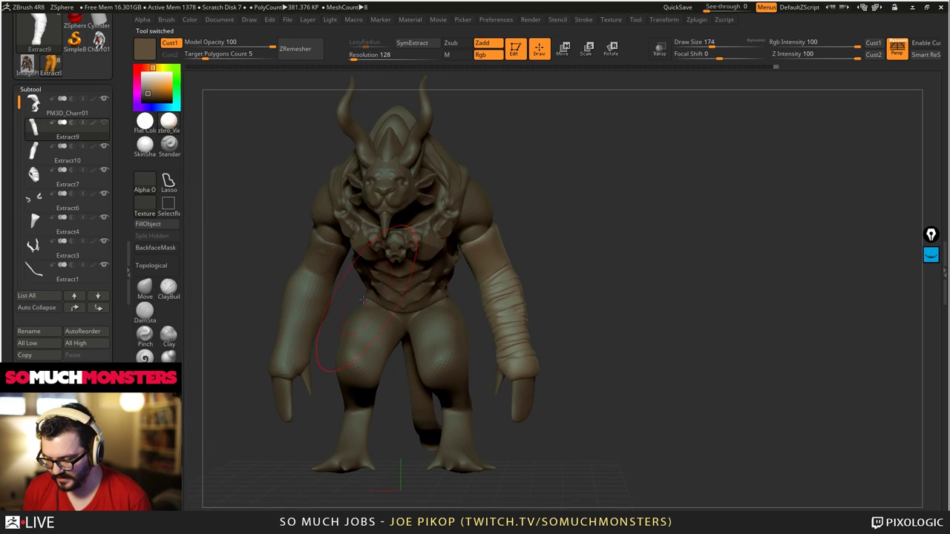
pyautogui.keyDown('alt'); pyautogui.click(285, 333); pyautogui.keyUp('alt')
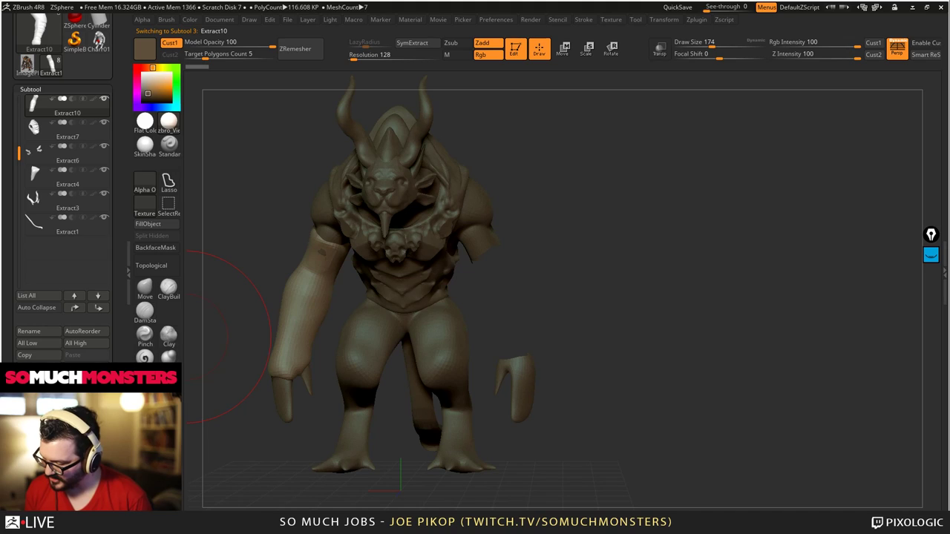
pyautogui.click(38, 396)
# - Try to mirror the Extract9 arm wrap to the other arm as a separate subtool with SubTool Master
pyautogui.moveTo(19, 158); pyautogui.dragTo(19, 92)
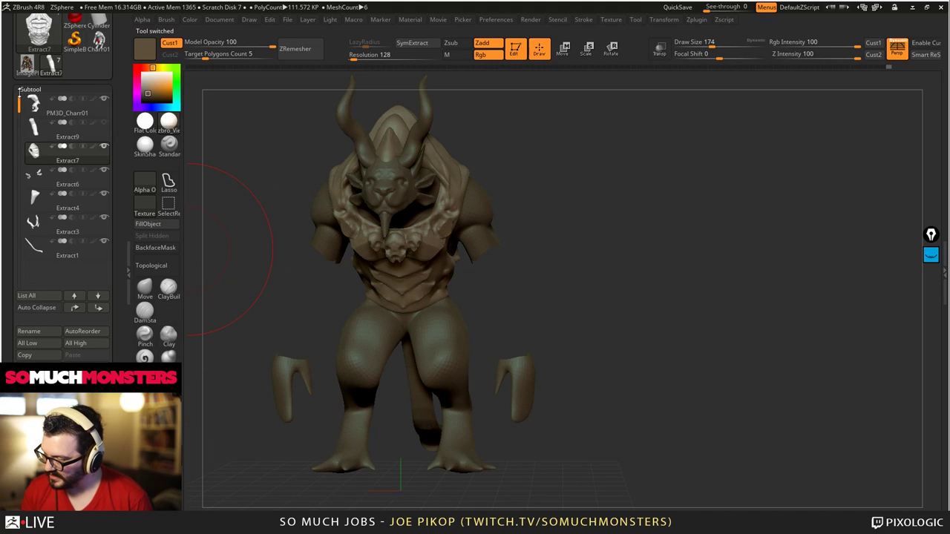
pyautogui.click(33, 128)
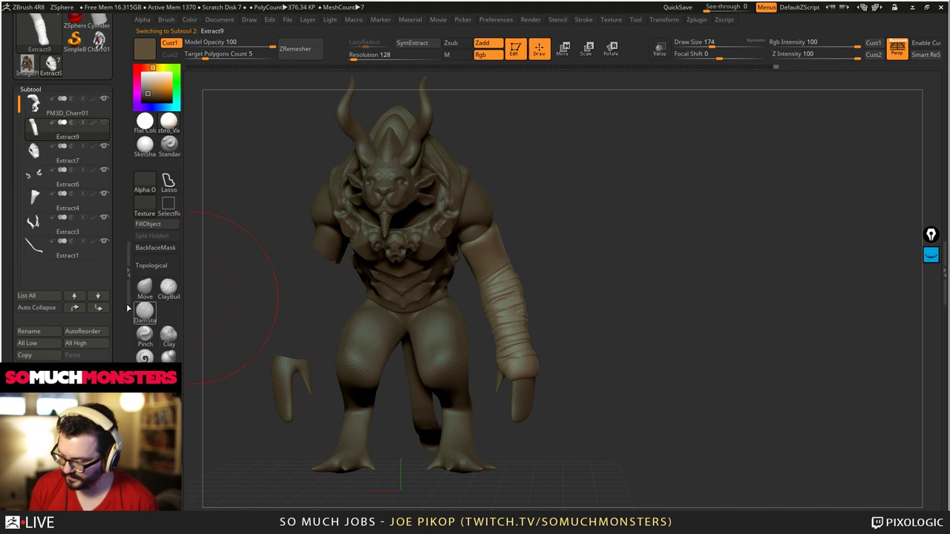
pyautogui.press('5')
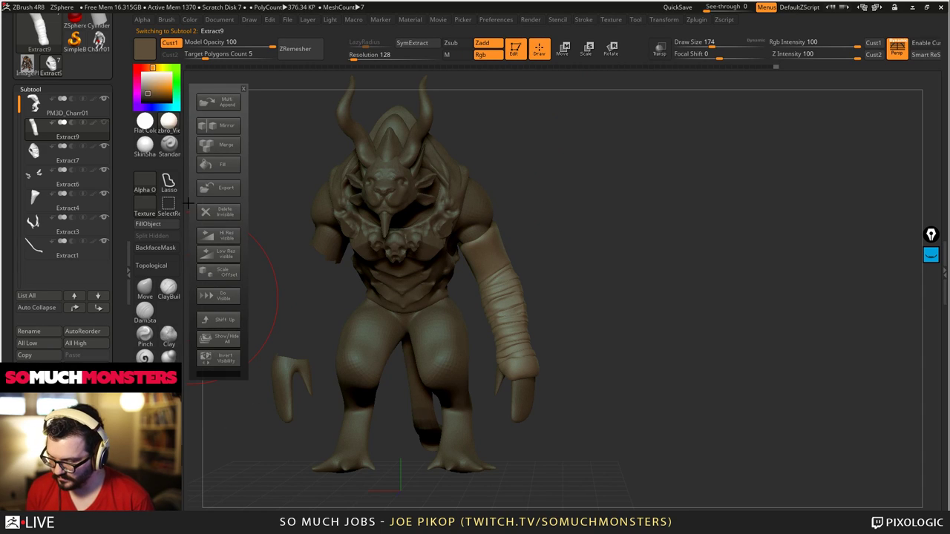
pyautogui.click(218, 125)
pyautogui.click(420, 253)
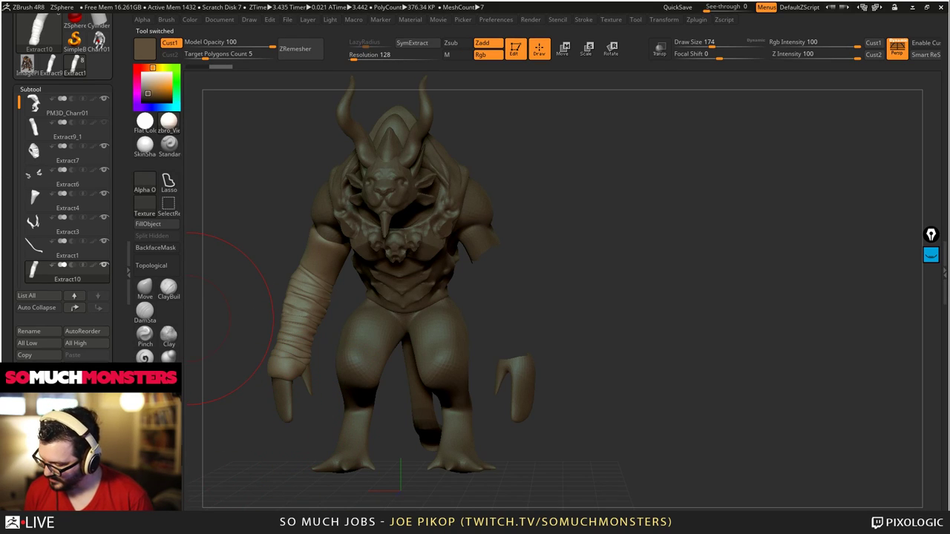
# - Mirror the Extract9_1 arm wrap across the X axis with SubTool Master, merging both sides into one subtool
pyautogui.click(47, 129)
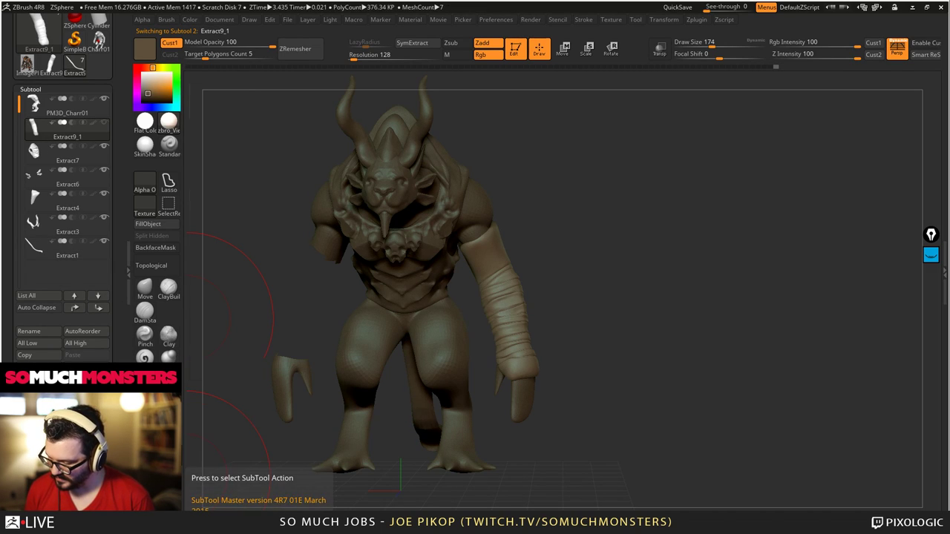
pyautogui.click(156, 456)
pyautogui.click(219, 143)
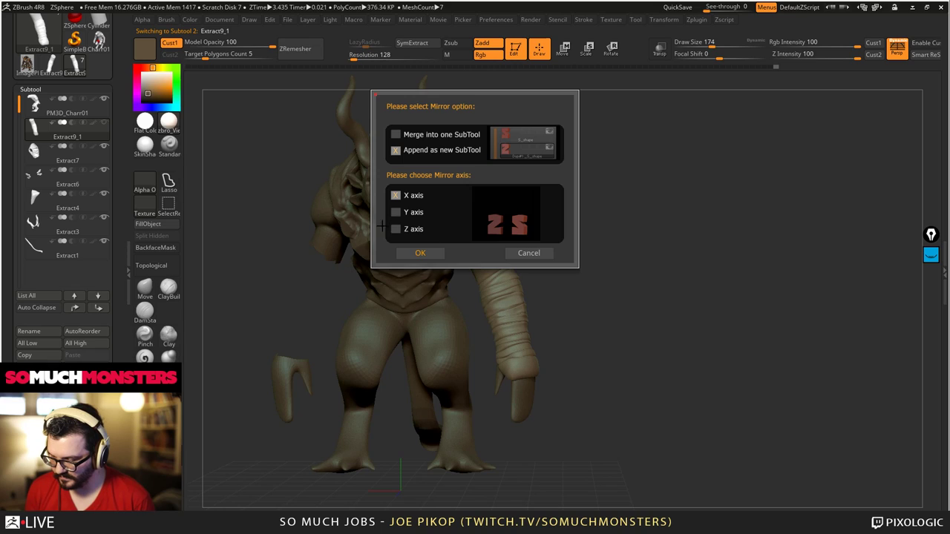
pyautogui.click(396, 135)
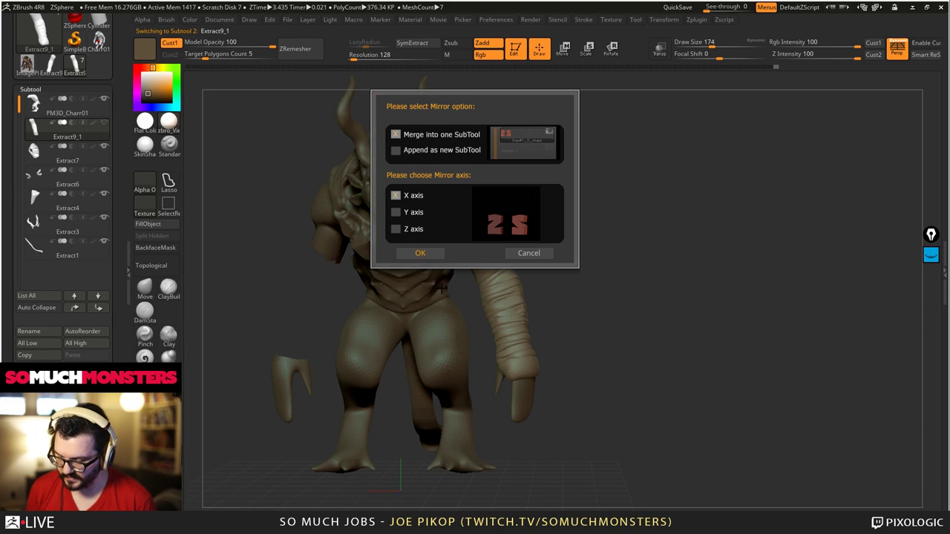
pyautogui.click(420, 253)
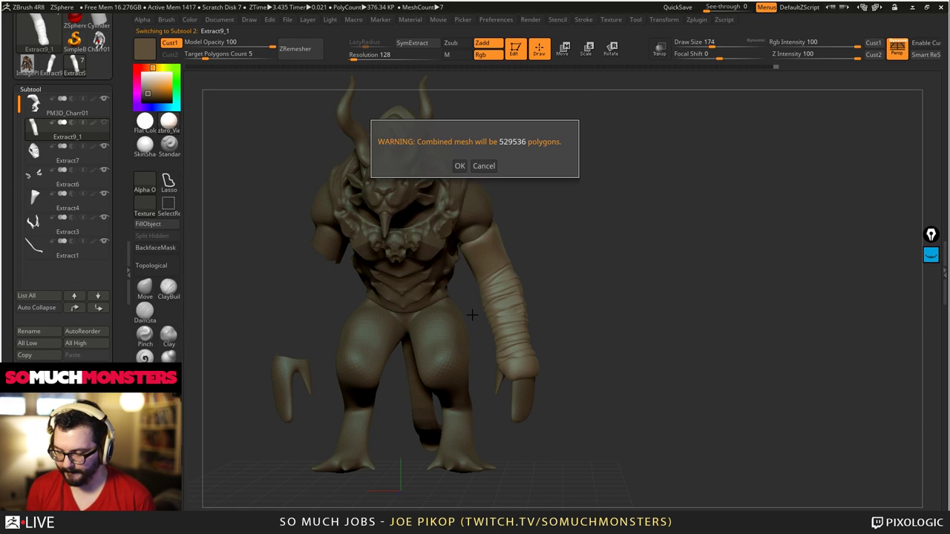
pyautogui.click(459, 165)
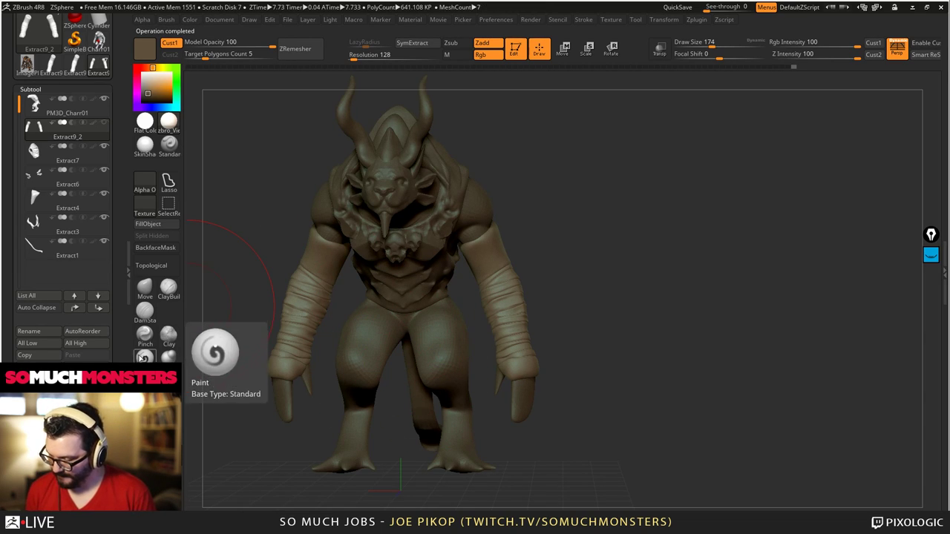
pyautogui.click(145, 293)
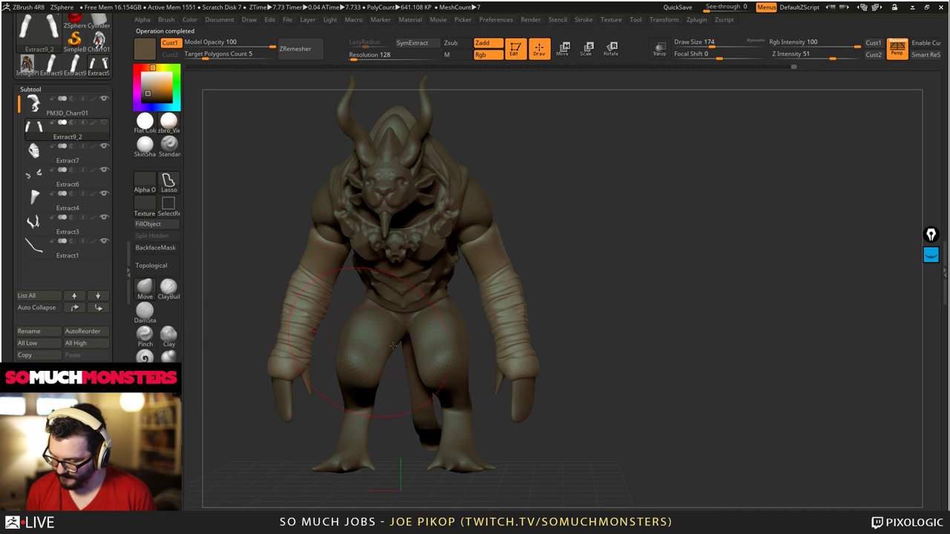
pyautogui.click(504, 338)
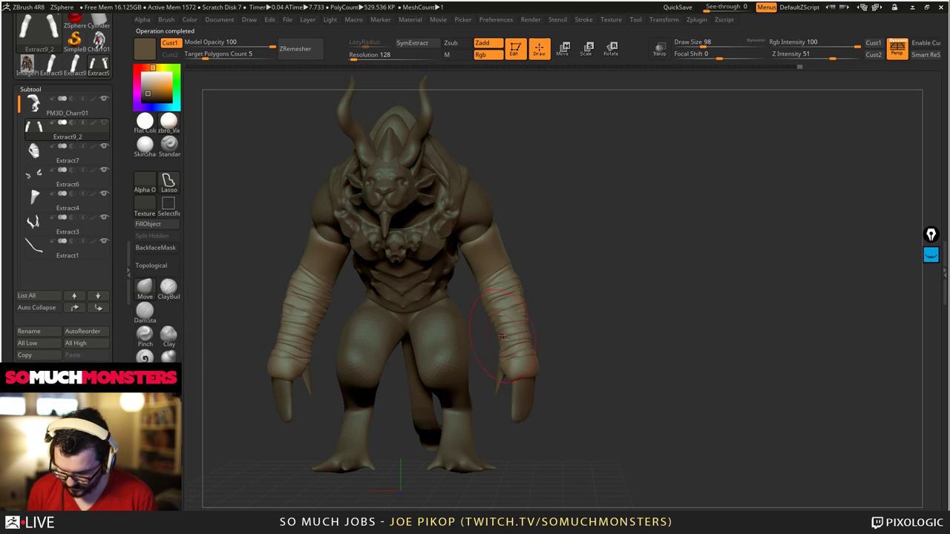
pyautogui.moveTo(504, 338)
pyautogui.keyDown('alt'); pyautogui.mouseDown(button='right')
pyautogui.moveTo(507, 357)
pyautogui.moveTo(560, 316)
pyautogui.moveTo(441, 254)
pyautogui.moveTo(426, 225)
pyautogui.moveTo(445, 216)
pyautogui.moveTo(471, 269)
pyautogui.moveTo(479, 262)
pyautogui.mouseUp(button='right'); pyautogui.keyUp('alt')
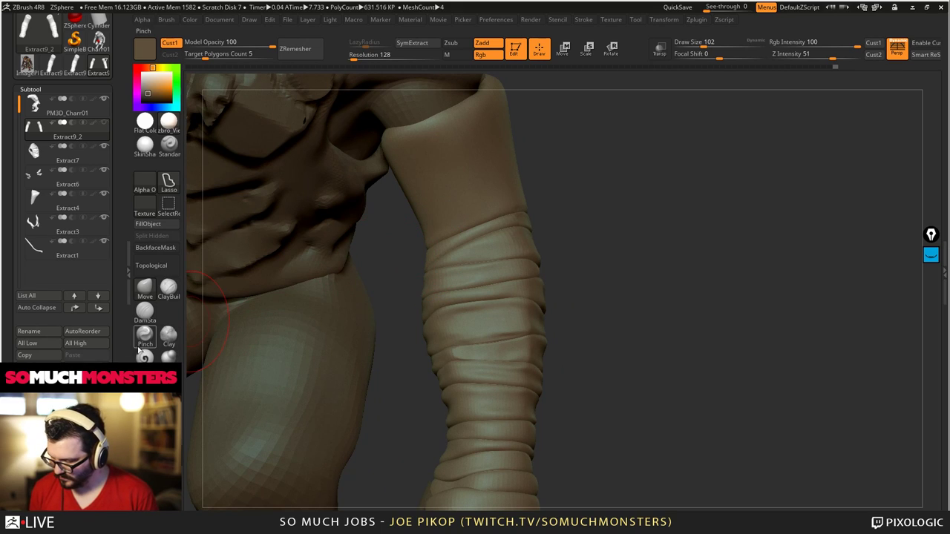
pyautogui.click(147, 317)
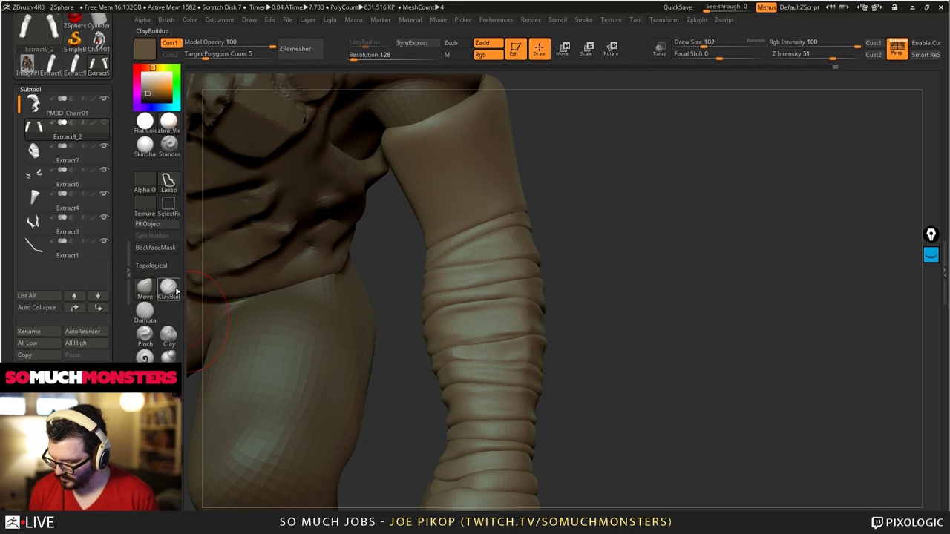
# - Build up diagonal folds on the smooth upper section of the left arm wrap using ClayBuildup at draw size 38
pyautogui.moveTo(572, 204)
pyautogui.mouseDown(button='right')
pyautogui.moveTo(494, 194)
pyautogui.moveTo(468, 171)
pyautogui.mouseUp(button='right')
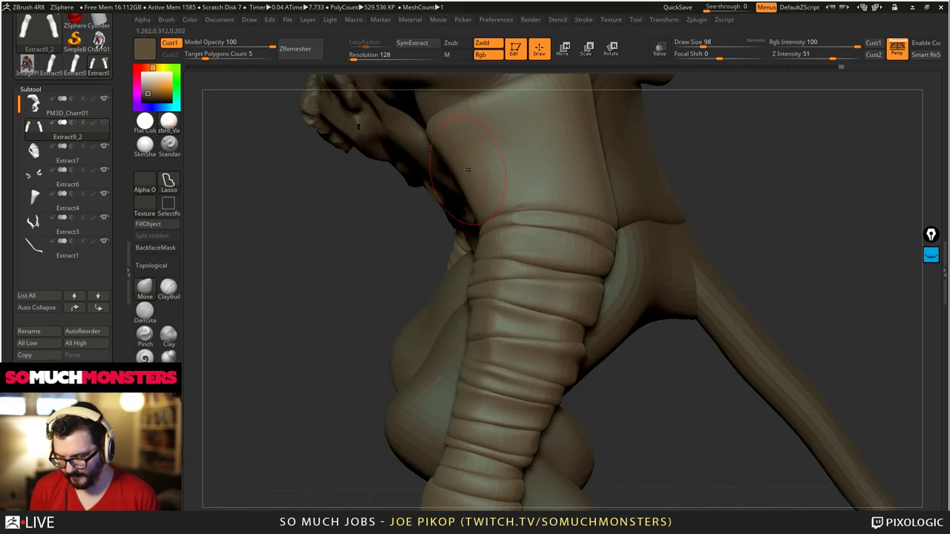
pyautogui.click(168, 288)
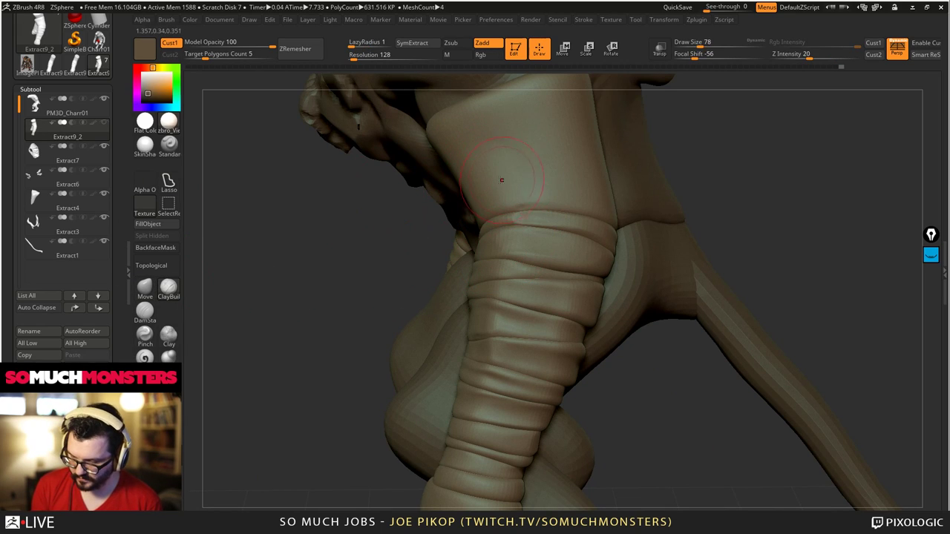
pyautogui.moveTo(455, 136)
pyautogui.mouseDown(button='right')
pyautogui.moveTo(496, 167)
pyautogui.moveTo(509, 189)
pyautogui.moveTo(494, 195)
pyautogui.mouseUp(button='right')
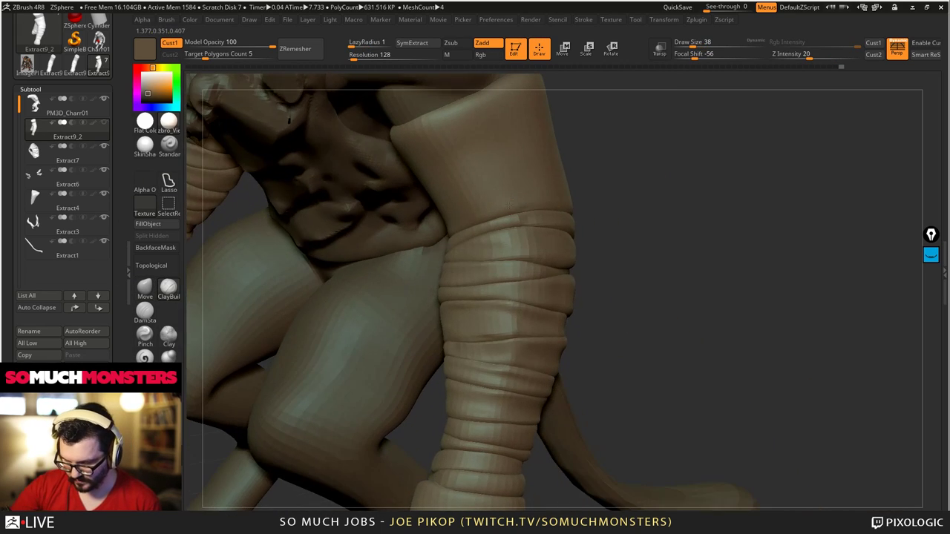
pyautogui.moveTo(490, 210)
pyautogui.mouseDown()
pyautogui.moveTo(525, 198)
pyautogui.moveTo(549, 177)
pyautogui.moveTo(550, 157)
pyautogui.mouseUp()
pyautogui.moveTo(506, 202)
pyautogui.mouseDown()
pyautogui.moveTo(548, 144)
pyautogui.moveTo(537, 125)
pyautogui.mouseUp()
pyautogui.moveTo(537, 149); pyautogui.dragTo(490, 152, button='right')
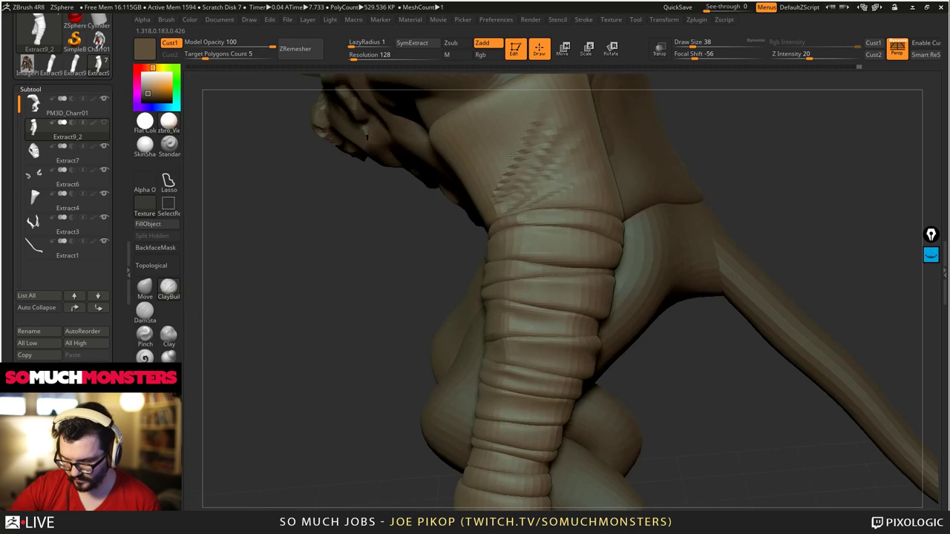
pyautogui.moveTo(491, 212)
pyautogui.mouseDown()
pyautogui.moveTo(546, 93)
pyautogui.moveTo(540, 80)
pyautogui.mouseUp()
# - Add more diagonal ClayBuildup strokes across the outer side of the upper wrap and smooth them into soft folds
pyautogui.moveTo(540, 104)
pyautogui.mouseDown(button='right')
pyautogui.moveTo(545, 164)
pyautogui.moveTo(577, 232)
pyautogui.moveTo(583, 208)
pyautogui.mouseUp(button='right')
pyautogui.moveTo(582, 208)
pyautogui.mouseDown()
pyautogui.moveTo(573, 172)
pyautogui.moveTo(543, 204)
pyautogui.moveTo(525, 288)
pyautogui.mouseUp()
pyautogui.moveTo(585, 191); pyautogui.dragTo(547, 277)
pyautogui.moveTo(598, 182); pyautogui.dragTo(555, 289)
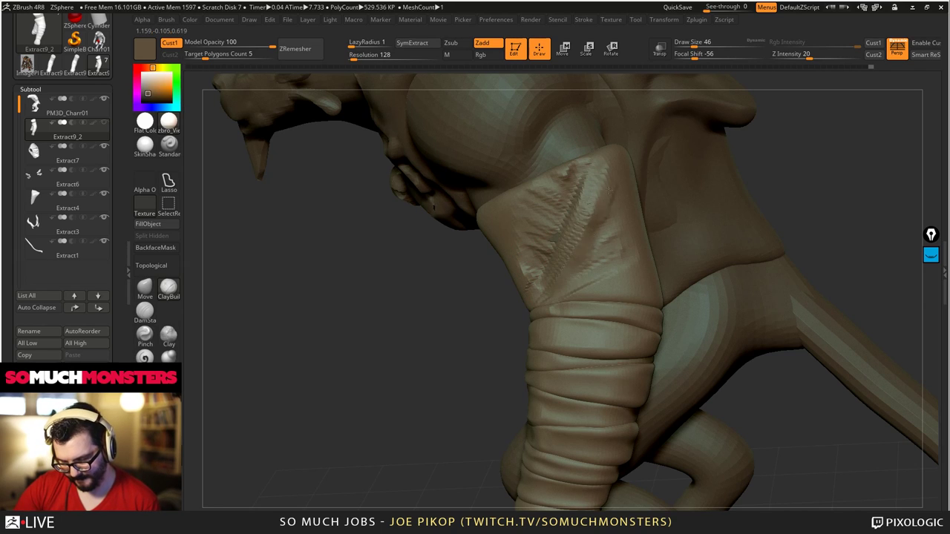
pyautogui.moveTo(610, 204); pyautogui.dragTo(557, 290)
pyautogui.moveTo(579, 254)
pyautogui.keyDown('shift'); pyautogui.mouseDown()
pyautogui.moveTo(598, 225)
pyautogui.moveTo(533, 276)
pyautogui.moveTo(553, 174)
pyautogui.mouseUp(); pyautogui.keyUp('shift')
pyautogui.moveTo(386, 275)
pyautogui.mouseDown()
pyautogui.moveTo(467, 275)
pyautogui.moveTo(510, 245)
pyautogui.moveTo(526, 202)
pyautogui.moveTo(541, 252)
pyautogui.mouseUp()
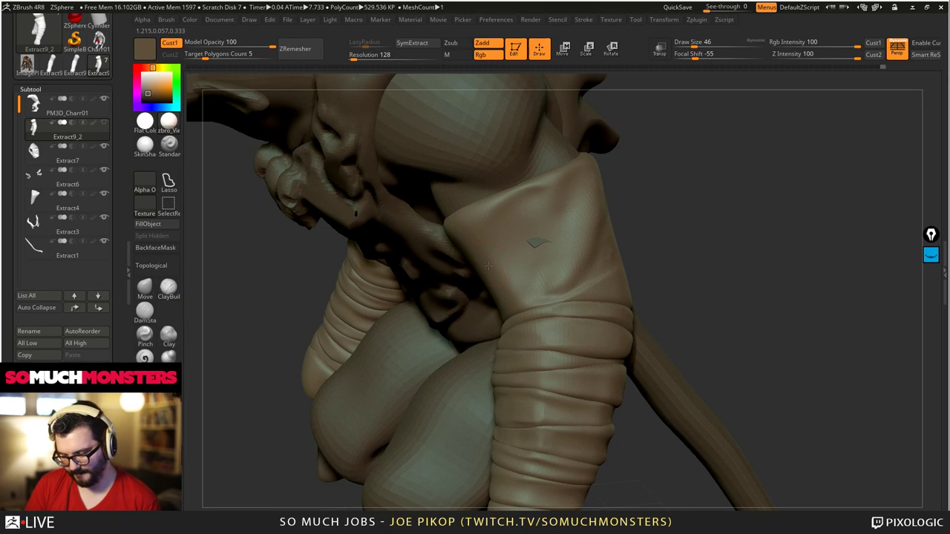
# - Try extra ClayBuildup strokes at draw size 46 across the front of the upper arm wrap section
pyautogui.keyDown('shift'); pyautogui.moveTo(488, 266); pyautogui.dragTo(466, 279, button='right'); pyautogui.keyUp('shift')
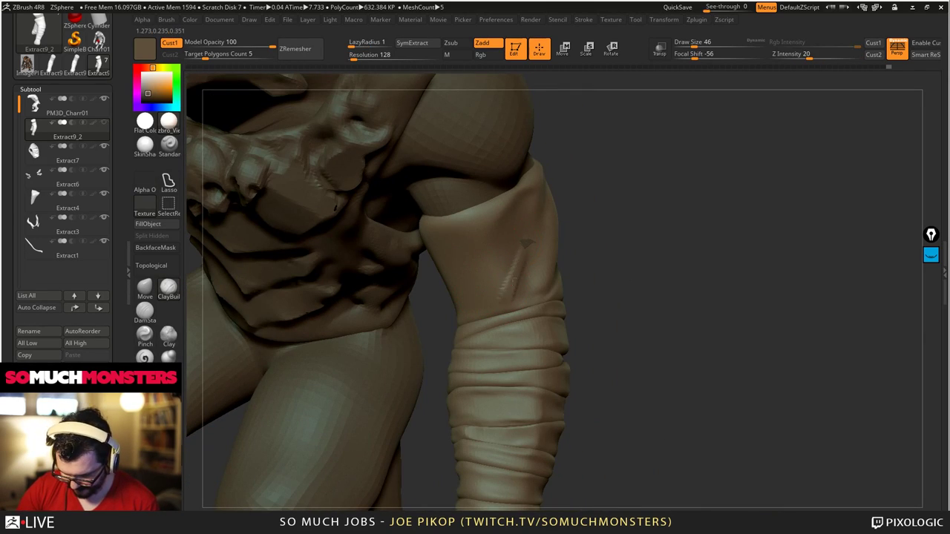
pyautogui.moveTo(514, 279); pyautogui.dragTo(475, 297)
pyautogui.moveTo(467, 287)
pyautogui.mouseDown(button='right')
pyautogui.moveTo(452, 303)
pyautogui.moveTo(439, 288)
pyautogui.mouseUp(button='right')
pyautogui.keyDown('alt'); pyautogui.moveTo(447, 316); pyautogui.dragTo(411, 279); pyautogui.keyUp('alt')
pyautogui.moveTo(419, 300); pyautogui.dragTo(417, 283, button='right')
pyautogui.moveTo(417, 282)
pyautogui.mouseDown()
pyautogui.moveTo(426, 273)
pyautogui.moveTo(415, 297)
pyautogui.moveTo(430, 306)
pyautogui.mouseUp()
# - Undo the latest ClayBuildup strokes on the upper arm wrap section
pyautogui.hotkey('ctrl', 'z')
pyautogui.hotkey('ctrl', 'z')
pyautogui.hotkey('ctrl', 'z')
pyautogui.hotkey('ctrl', 'z')
pyautogui.hotkey('ctrl', 'z')
pyautogui.hotkey('ctrl', 'z')
pyautogui.hotkey('ctrl', 'z')
pyautogui.hotkey('ctrl', 'z')
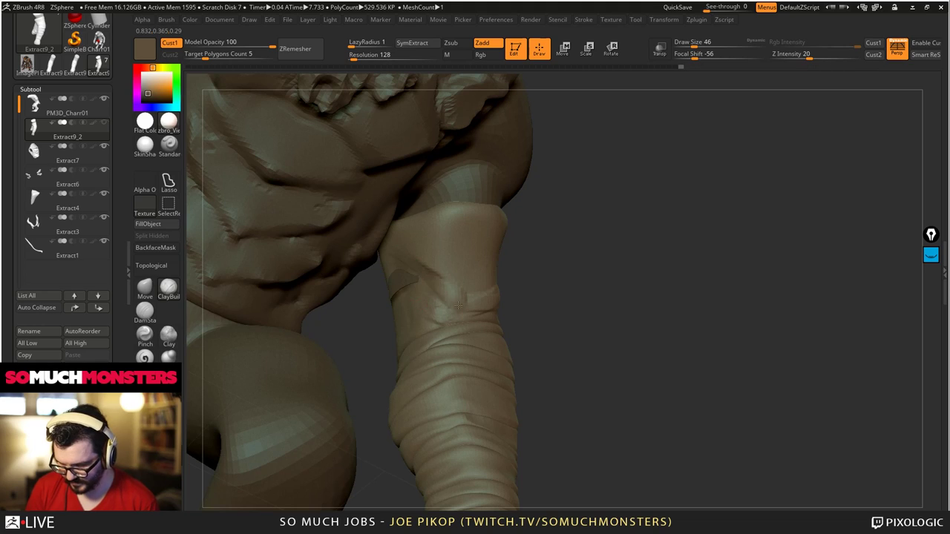
# - Smooth the diagonal folds on the front and outer side of the upper wrap section just above the elbow bands
pyautogui.moveTo(459, 278); pyautogui.dragTo(469, 293, button='right')
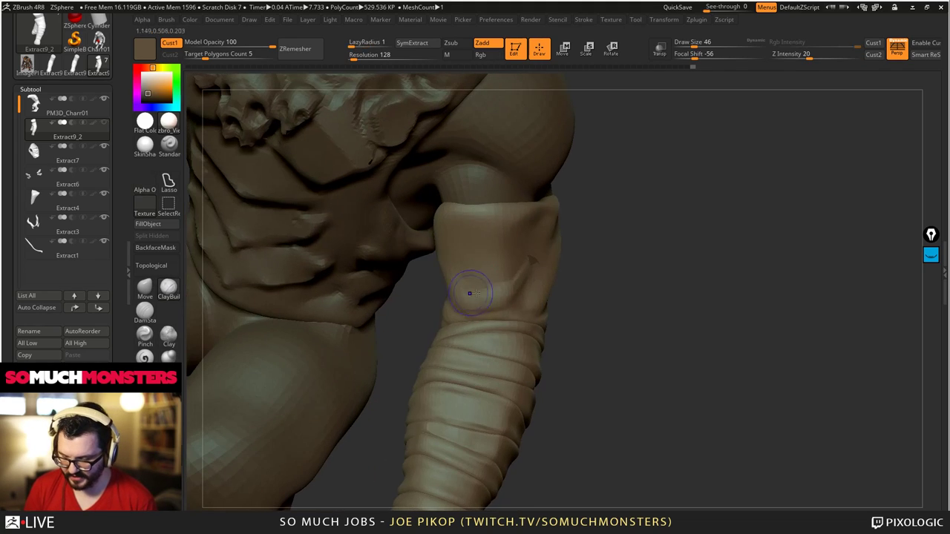
pyautogui.keyDown('shift'); pyautogui.moveTo(469, 293); pyautogui.dragTo(463, 284); pyautogui.keyUp('shift')
pyautogui.moveTo(463, 284); pyautogui.dragTo(547, 268, button='right')
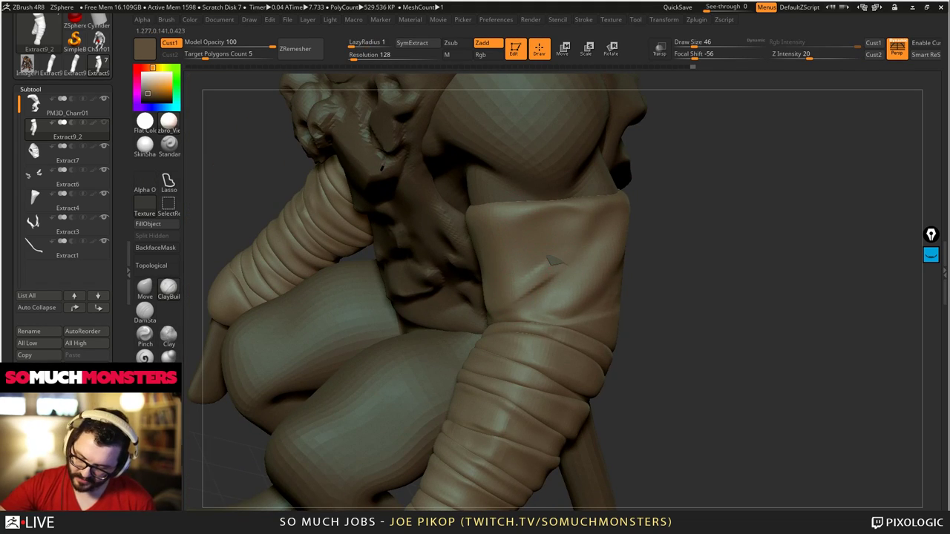
pyautogui.moveTo(542, 281)
pyautogui.keyDown('shift'); pyautogui.mouseDown()
pyautogui.moveTo(549, 265)
pyautogui.moveTo(539, 289)
pyautogui.mouseUp(); pyautogui.keyUp('shift')
pyautogui.moveTo(539, 289); pyautogui.dragTo(539, 309, button='right')
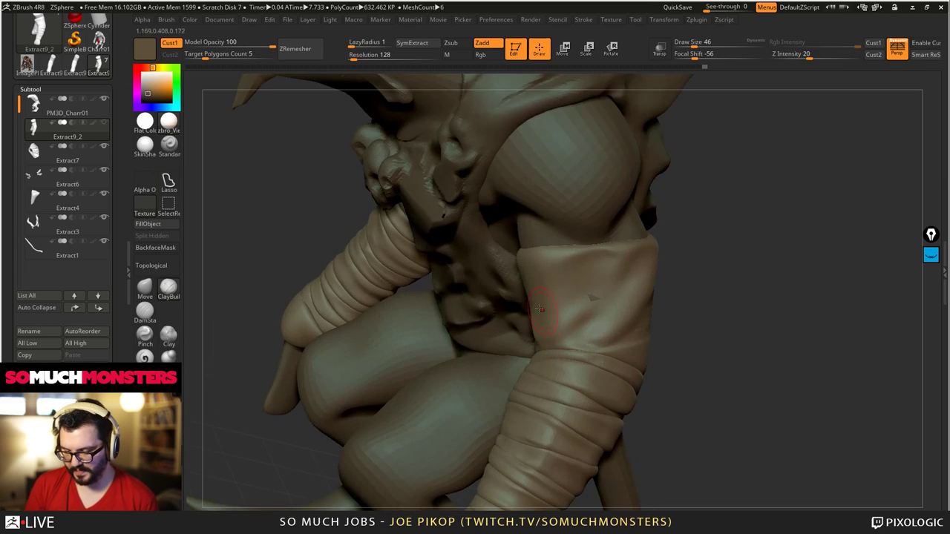
# - Add ClayBuildup folds at draw size 46 across the outer side of the upper wrap and below its top edge
pyautogui.moveTo(540, 308)
pyautogui.mouseDown()
pyautogui.moveTo(577, 274)
pyautogui.moveTo(603, 295)
pyautogui.mouseUp()
pyautogui.moveTo(596, 258); pyautogui.dragTo(642, 260, button='right')
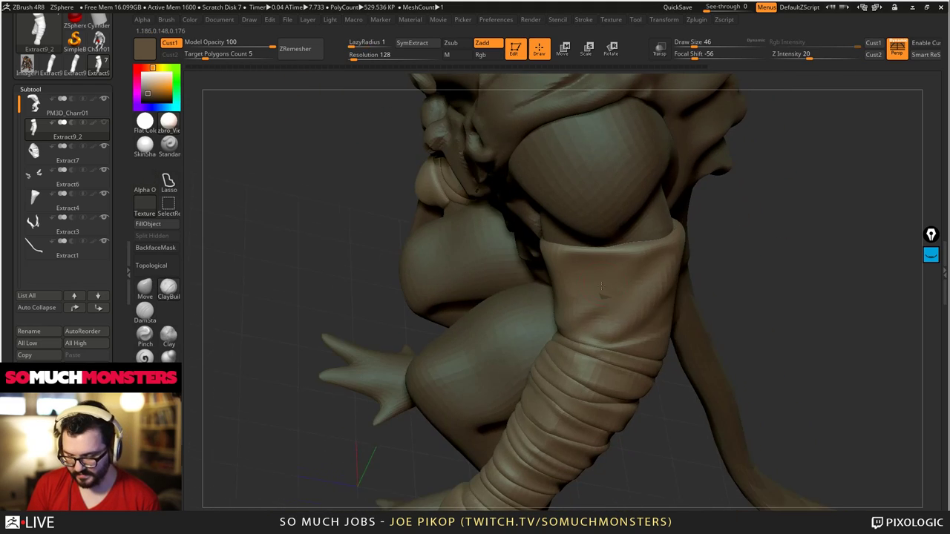
pyautogui.moveTo(647, 257)
pyautogui.mouseDown()
pyautogui.moveTo(567, 262)
pyautogui.moveTo(601, 268)
pyautogui.moveTo(592, 265)
pyautogui.mouseUp()
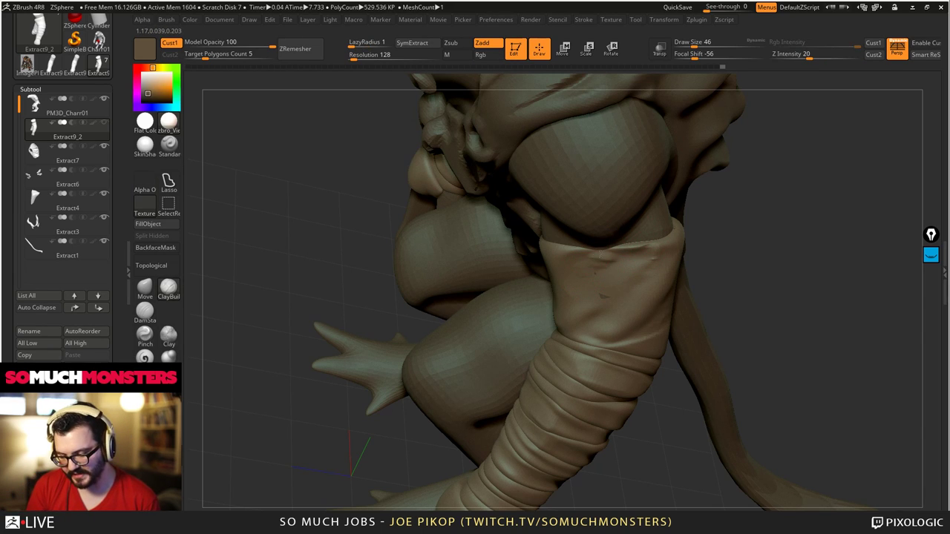
pyautogui.moveTo(578, 259); pyautogui.dragTo(403, 187, button='right')
# - Reshape the back of the upper arm wrap with the Move brush at draw size 106
pyautogui.moveTo(459, 197); pyautogui.dragTo(432, 281)
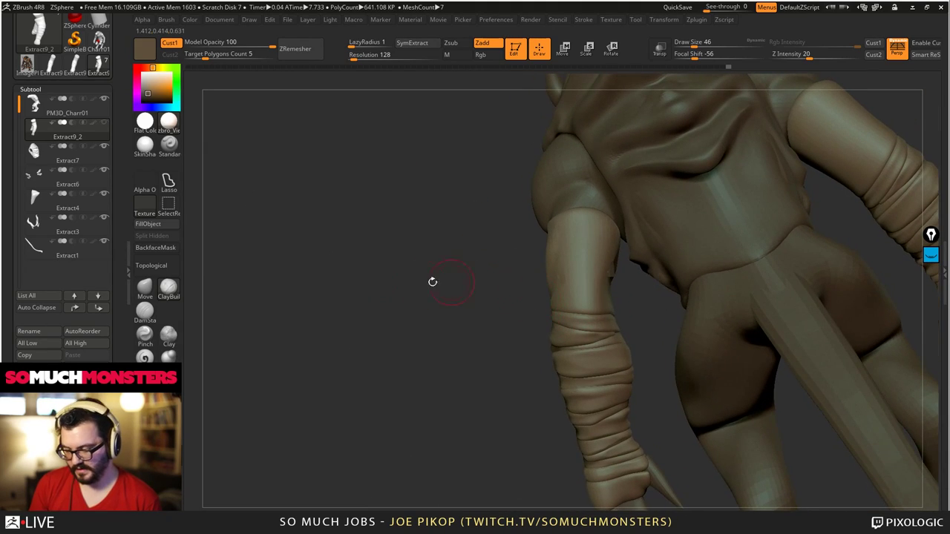
pyautogui.click(169, 359)
pyautogui.click(149, 333)
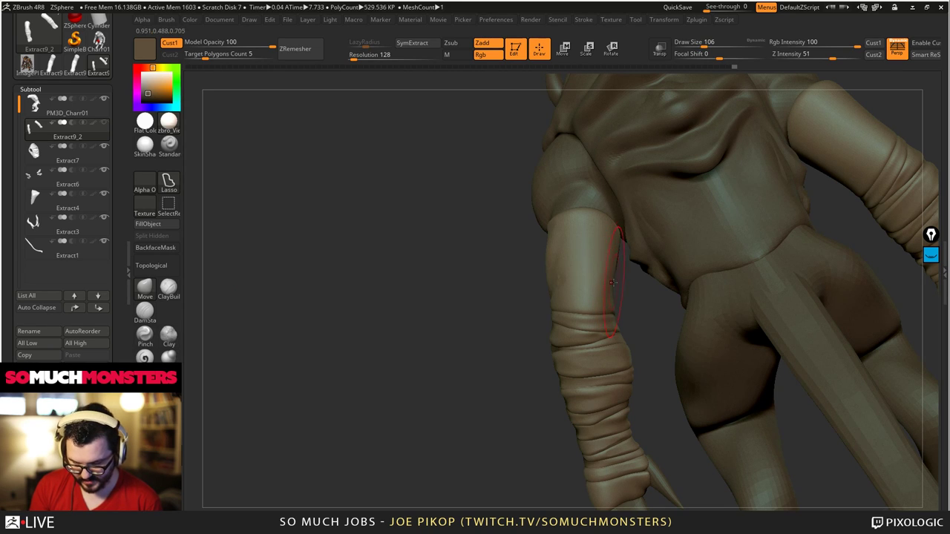
pyautogui.moveTo(603, 248); pyautogui.dragTo(617, 262, button='right')
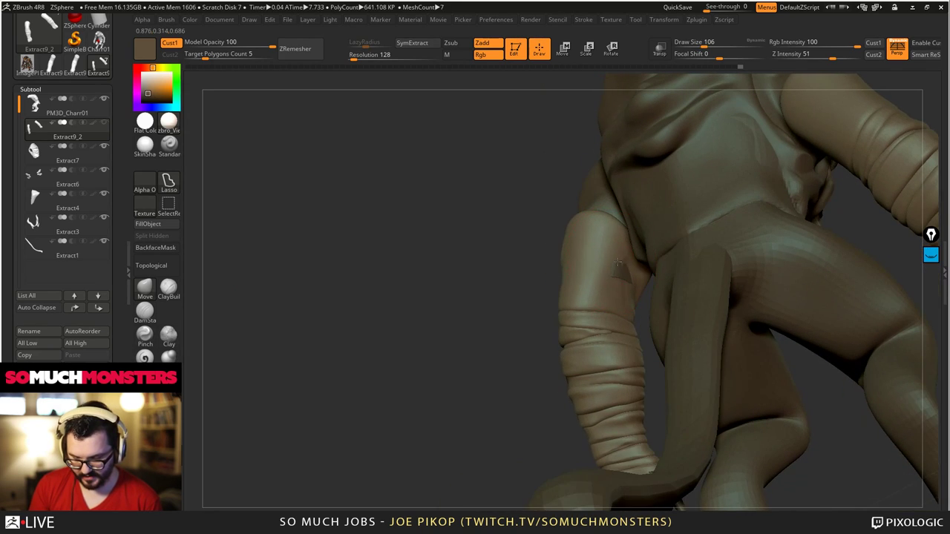
pyautogui.moveTo(609, 251); pyautogui.dragTo(562, 220)
pyautogui.moveTo(583, 253)
pyautogui.mouseDown(button='right')
pyautogui.moveTo(445, 282)
pyautogui.moveTo(191, 311)
pyautogui.mouseUp(button='right')
# - Build up long vertical folds on the back of the upper wrap with ClayBuildup, using draw sizes 82 and 54
pyautogui.click(169, 289)
pyautogui.press('[')
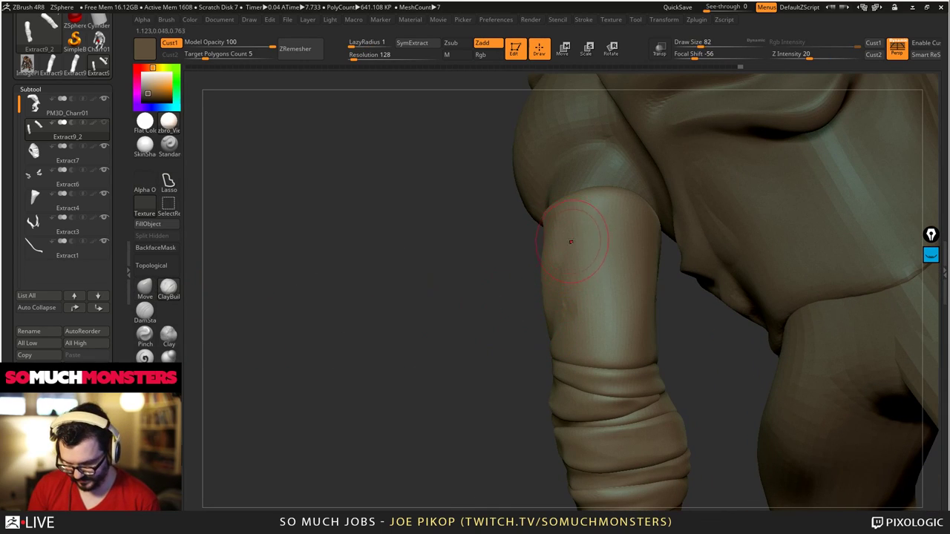
pyautogui.moveTo(578, 291); pyautogui.dragTo(587, 346)
pyautogui.moveTo(643, 317); pyautogui.dragTo(636, 238)
pyautogui.moveTo(653, 252); pyautogui.dragTo(594, 264, button='right')
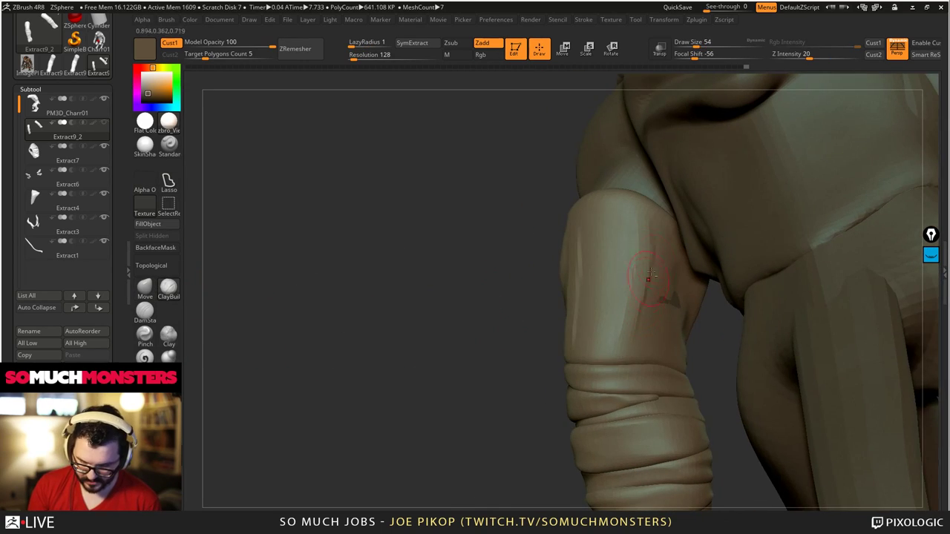
pyautogui.moveTo(640, 303)
pyautogui.mouseDown()
pyautogui.moveTo(663, 249)
pyautogui.moveTo(663, 312)
pyautogui.moveTo(655, 271)
pyautogui.moveTo(622, 338)
pyautogui.mouseUp()
# - Add more ClayBuildup folds at draw size 54 along the sides and lower back of the upper wrap
pyautogui.press('b')
pyautogui.press('c')
pyautogui.press('b')
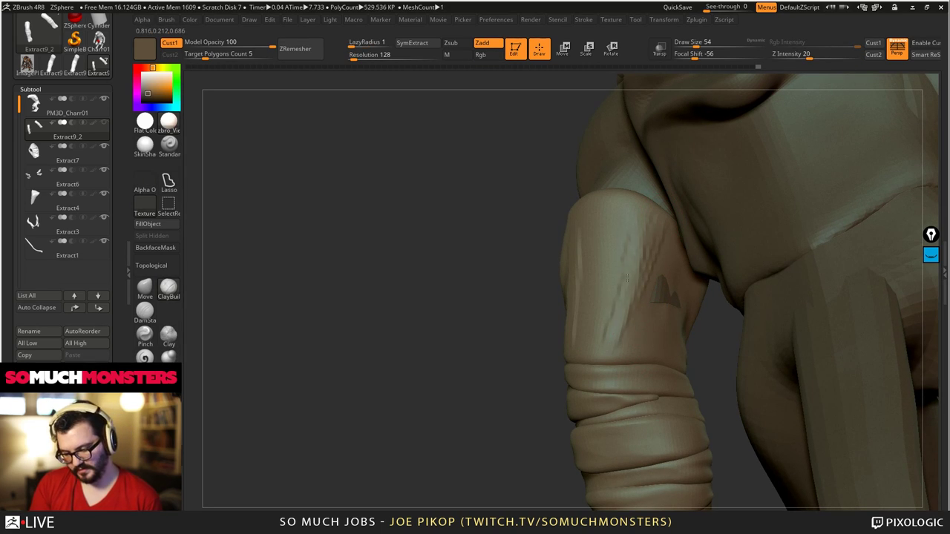
pyautogui.moveTo(618, 230)
pyautogui.mouseDown()
pyautogui.moveTo(609, 321)
pyautogui.moveTo(616, 245)
pyautogui.mouseUp()
pyautogui.moveTo(512, 339)
pyautogui.mouseDown()
pyautogui.moveTo(589, 339)
pyautogui.moveTo(587, 304)
pyautogui.mouseUp()
pyautogui.moveTo(568, 339); pyautogui.dragTo(578, 357)
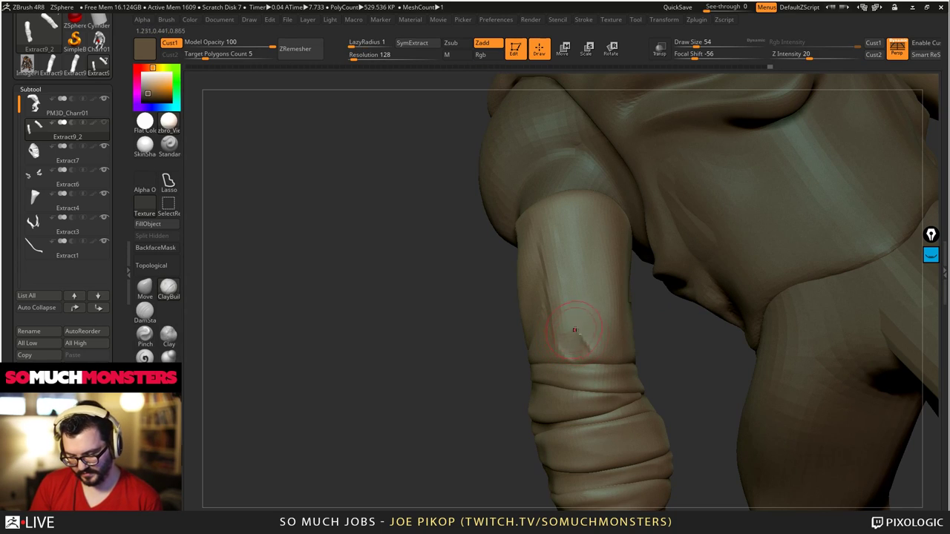
pyautogui.moveTo(621, 304); pyautogui.dragTo(603, 346)
# - Build up small folds around the back of the elbow and across the forearm band below it with ClayBuildup at draw size 54
pyautogui.moveTo(483, 297)
pyautogui.keyDown('alt'); pyautogui.mouseDown()
pyautogui.moveTo(479, 263)
pyautogui.moveTo(483, 316)
pyautogui.mouseUp(); pyautogui.keyUp('alt')
pyautogui.moveTo(530, 338); pyautogui.dragTo(520, 371)
pyautogui.moveTo(541, 305); pyautogui.dragTo(528, 368)
pyautogui.keyDown('alt'); pyautogui.moveTo(504, 450); pyautogui.dragTo(560, 315, button='right'); pyautogui.keyUp('alt')
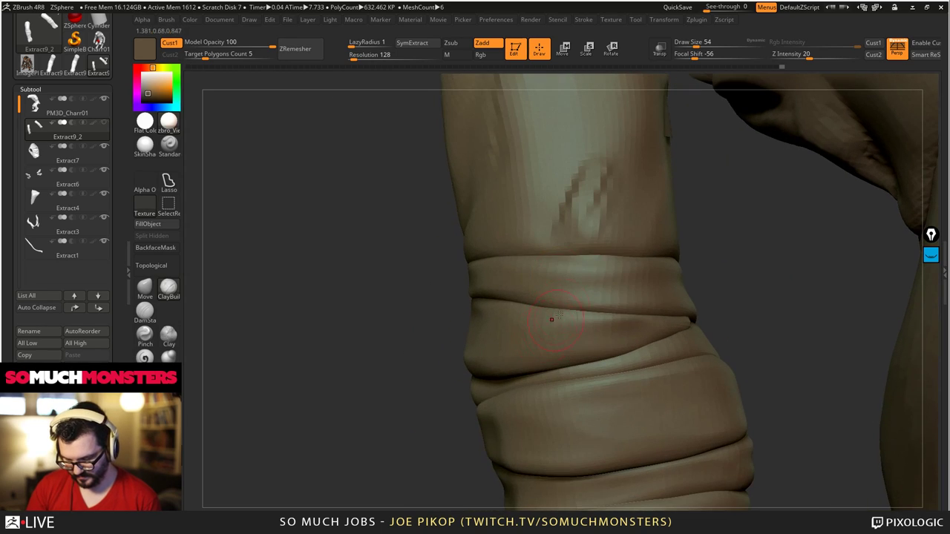
pyautogui.moveTo(572, 272)
pyautogui.mouseDown(button='right')
pyautogui.moveTo(505, 233)
pyautogui.moveTo(476, 171)
pyautogui.mouseUp(button='right')
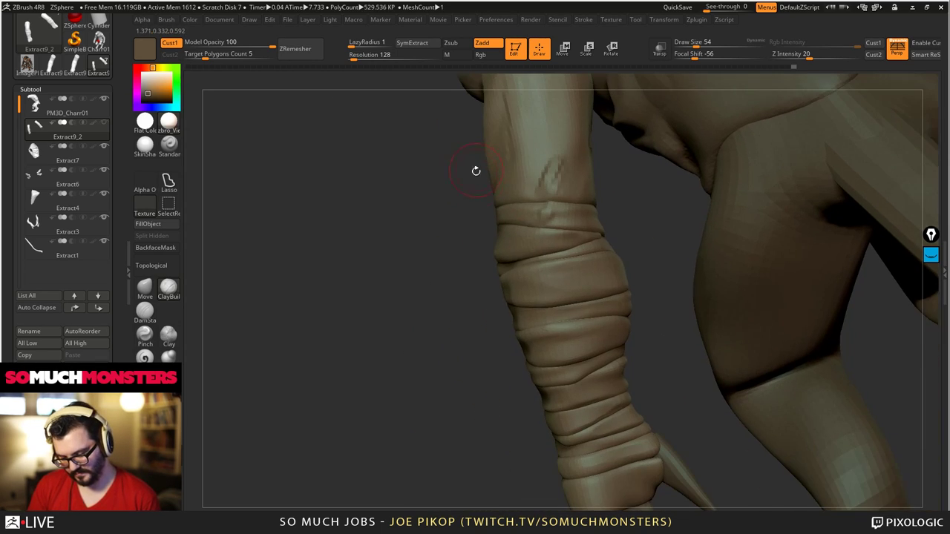
pyautogui.moveTo(540, 279); pyautogui.dragTo(607, 284)
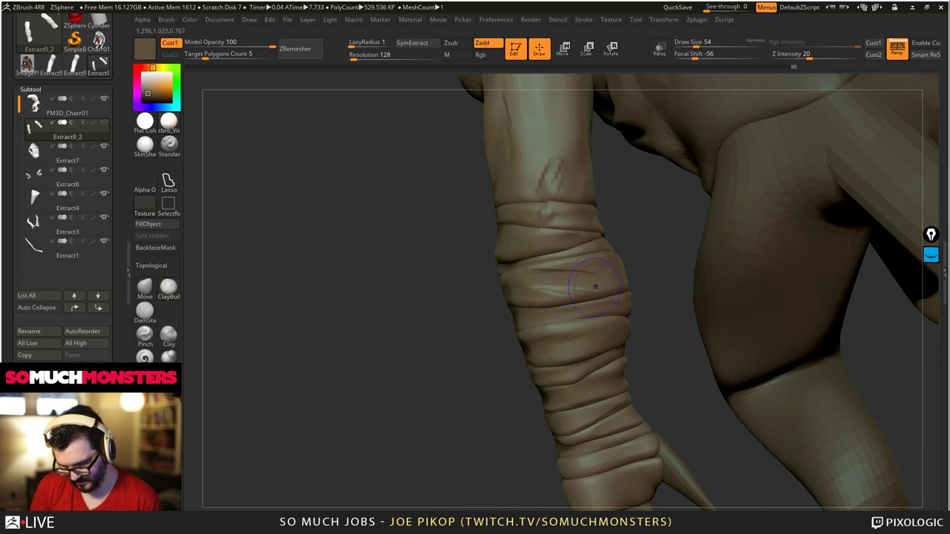
pyautogui.moveTo(595, 286)
pyautogui.mouseDown(button='right')
pyautogui.moveTo(284, 220)
pyautogui.moveTo(292, 140)
pyautogui.moveTo(424, 274)
pyautogui.moveTo(416, 334)
pyautogui.mouseUp(button='right')
# - Turn on topological masking for the Move brush and shift the fold edges on the back of the forearm wrap at draw size 102
pyautogui.click(145, 310)
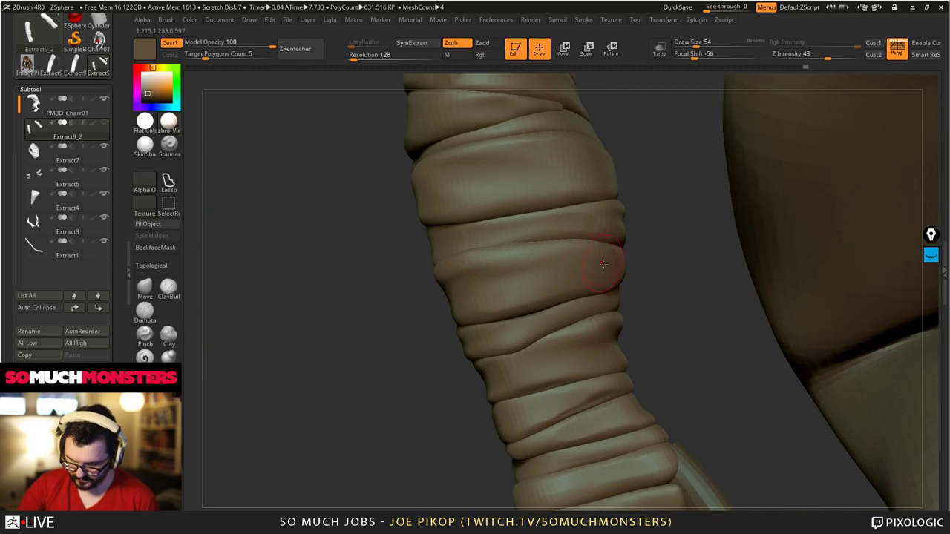
pyautogui.moveTo(603, 264)
pyautogui.mouseDown(button='right')
pyautogui.moveTo(519, 267)
pyautogui.moveTo(597, 266)
pyautogui.moveTo(582, 264)
pyautogui.mouseUp(button='right')
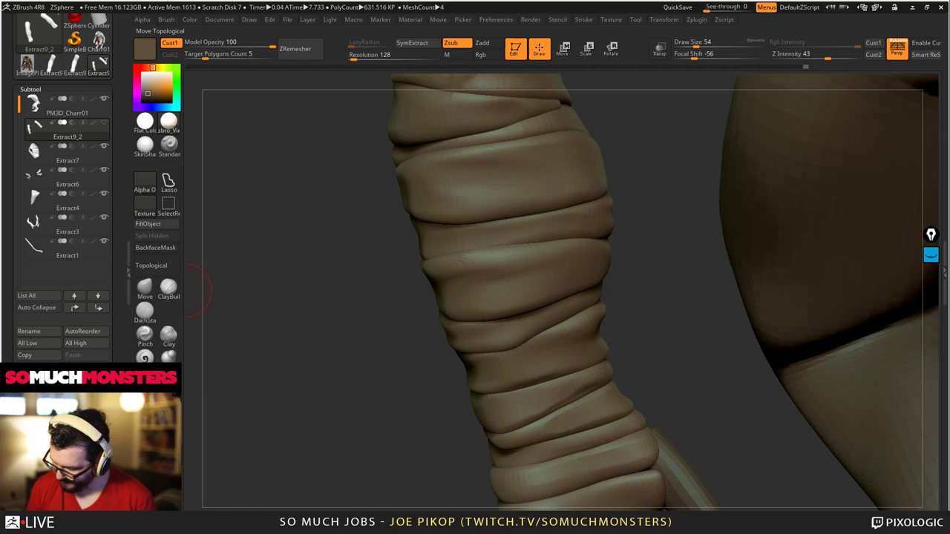
pyautogui.click(154, 265)
pyautogui.press(']')
pyautogui.moveTo(601, 247); pyautogui.dragTo(588, 234)
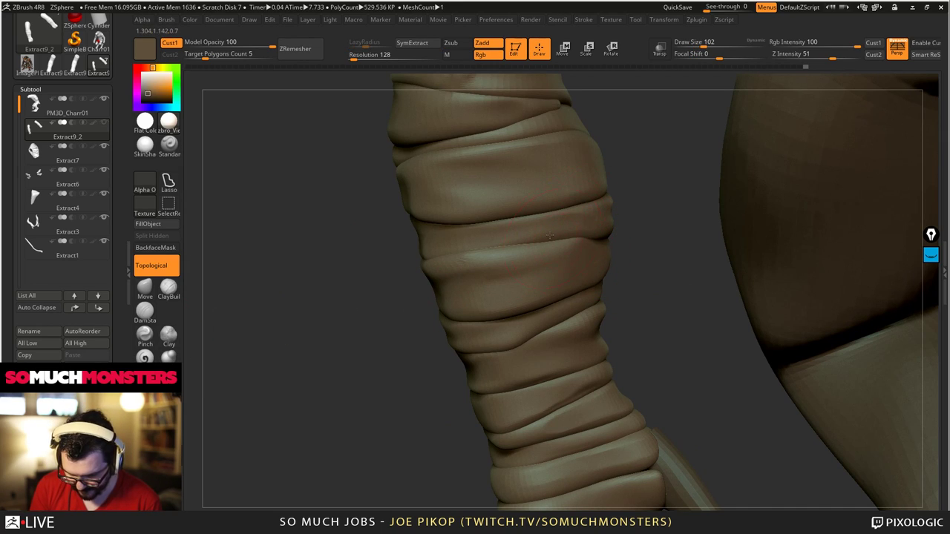
pyautogui.keyDown('alt'); pyautogui.moveTo(550, 236); pyautogui.dragTo(583, 254, button='right'); pyautogui.keyUp('alt')
pyautogui.moveTo(584, 255); pyautogui.dragTo(552, 254)
pyautogui.moveTo(552, 253); pyautogui.dragTo(594, 267, button='right')
pyautogui.moveTo(593, 267); pyautogui.dragTo(600, 252)
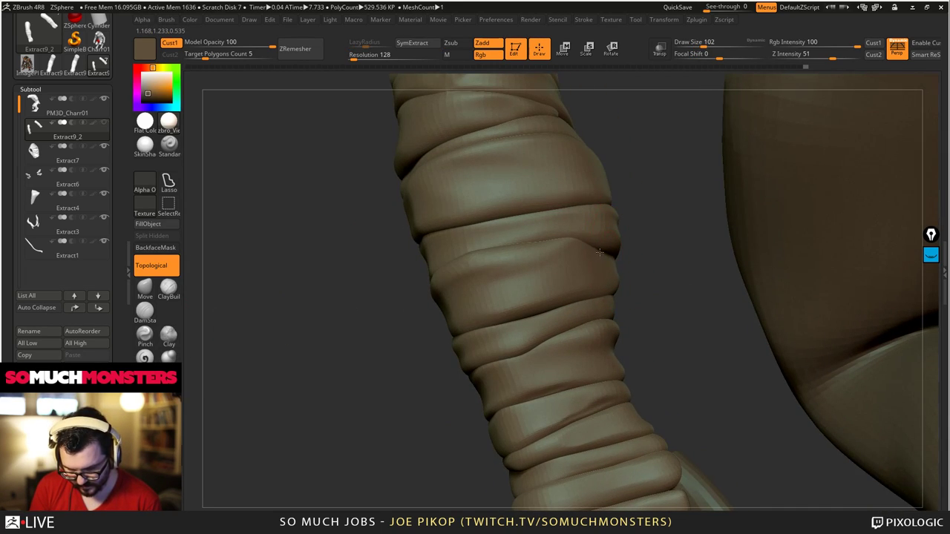
pyautogui.moveTo(565, 243); pyautogui.dragTo(627, 245, button='right')
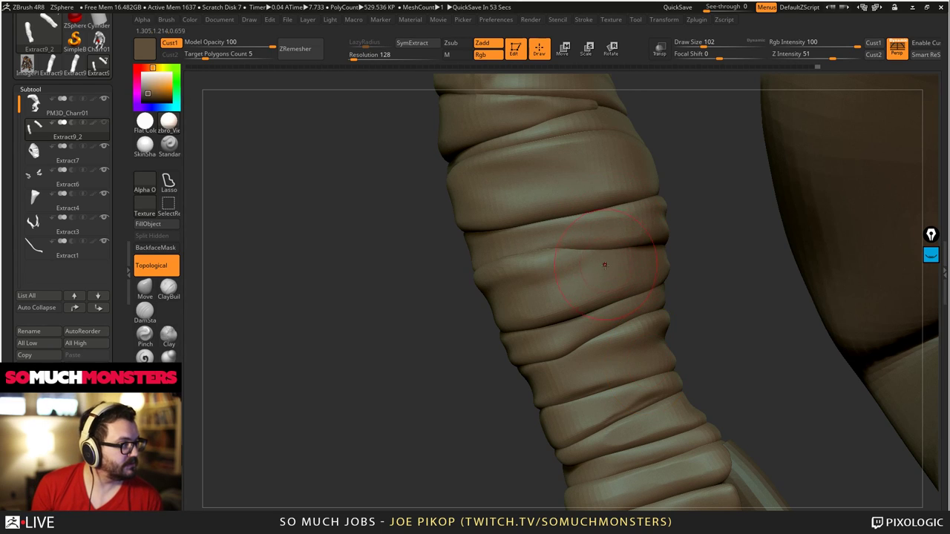
# - Reshape the overlapping bands on the front of the forearm wrap with the topological Move brush, enlarging the draw size to 166
pyautogui.moveTo(605, 264); pyautogui.dragTo(536, 204, button='right')
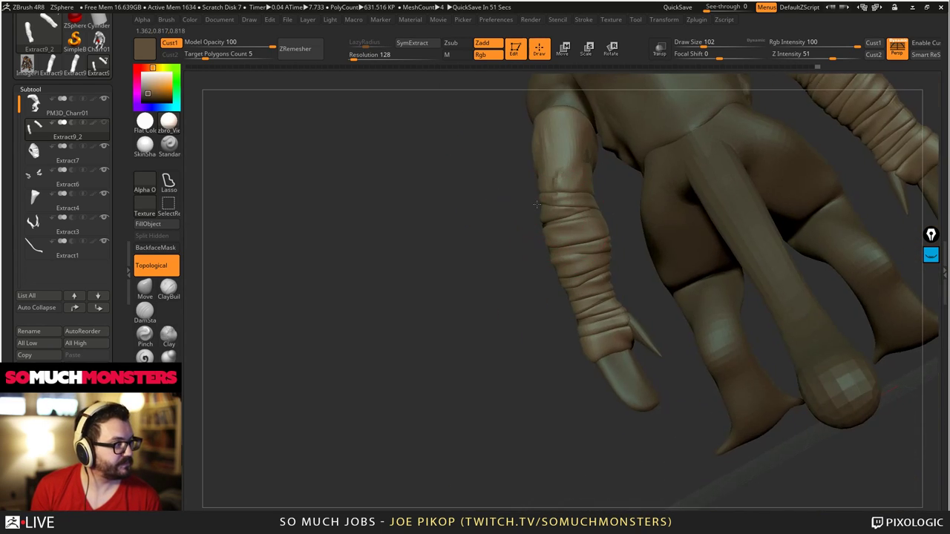
pyautogui.moveTo(536, 204)
pyautogui.mouseDown()
pyautogui.moveTo(582, 281)
pyautogui.moveTo(559, 247)
pyautogui.mouseUp()
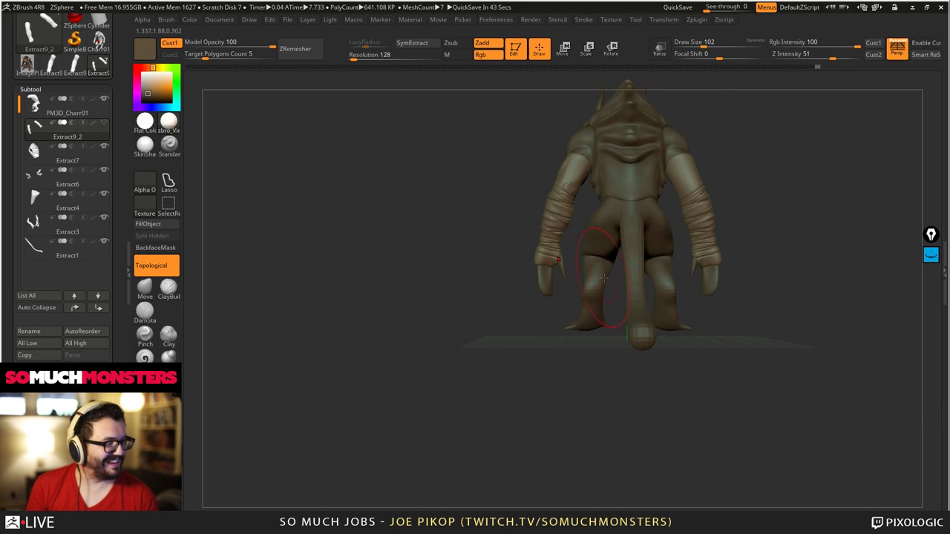
pyautogui.moveTo(605, 278)
pyautogui.mouseDown()
pyautogui.moveTo(574, 247)
pyautogui.moveTo(441, 336)
pyautogui.moveTo(370, 320)
pyautogui.mouseUp()
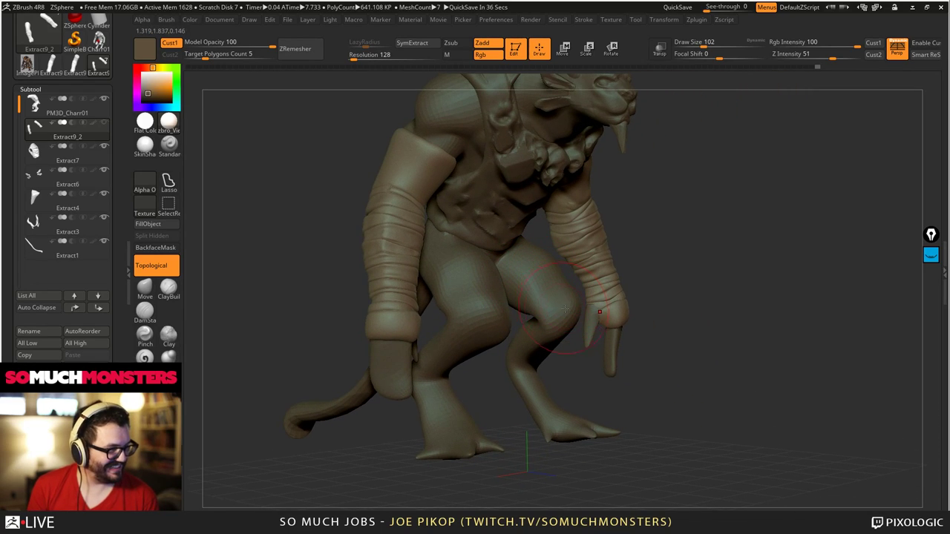
pyautogui.moveTo(565, 309)
pyautogui.mouseDown()
pyautogui.moveTo(541, 276)
pyautogui.moveTo(595, 259)
pyautogui.moveTo(616, 230)
pyautogui.moveTo(546, 255)
pyautogui.moveTo(582, 248)
pyautogui.moveTo(562, 228)
pyautogui.moveTo(579, 199)
pyautogui.moveTo(552, 156)
pyautogui.mouseUp()
pyautogui.moveTo(552, 155)
pyautogui.mouseDown(button='right')
pyautogui.moveTo(564, 237)
pyautogui.moveTo(586, 269)
pyautogui.mouseUp(button='right')
pyautogui.moveTo(586, 271); pyautogui.dragTo(606, 247)
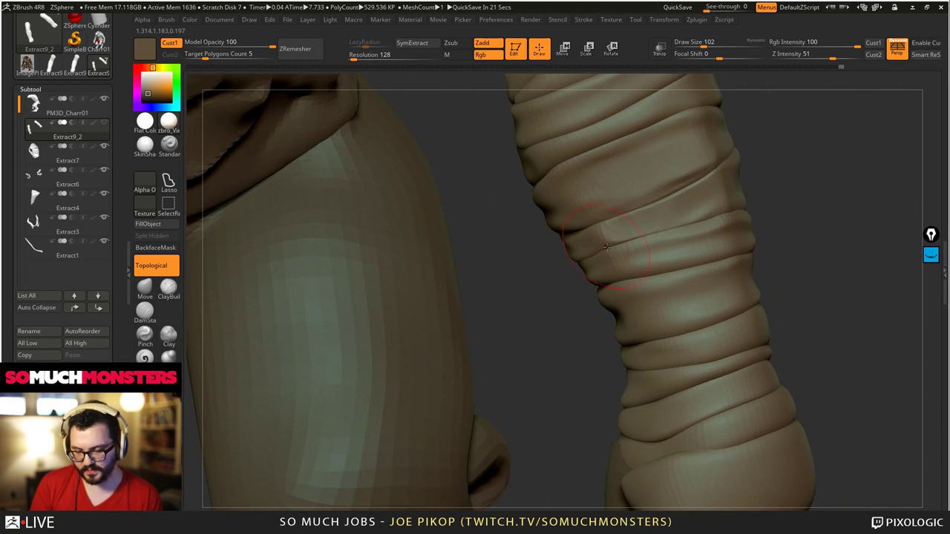
pyautogui.moveTo(614, 254); pyautogui.dragTo(635, 257, button='right')
pyautogui.moveTo(633, 256)
pyautogui.mouseDown()
pyautogui.moveTo(658, 285)
pyautogui.moveTo(680, 267)
pyautogui.mouseUp()
pyautogui.press(']')
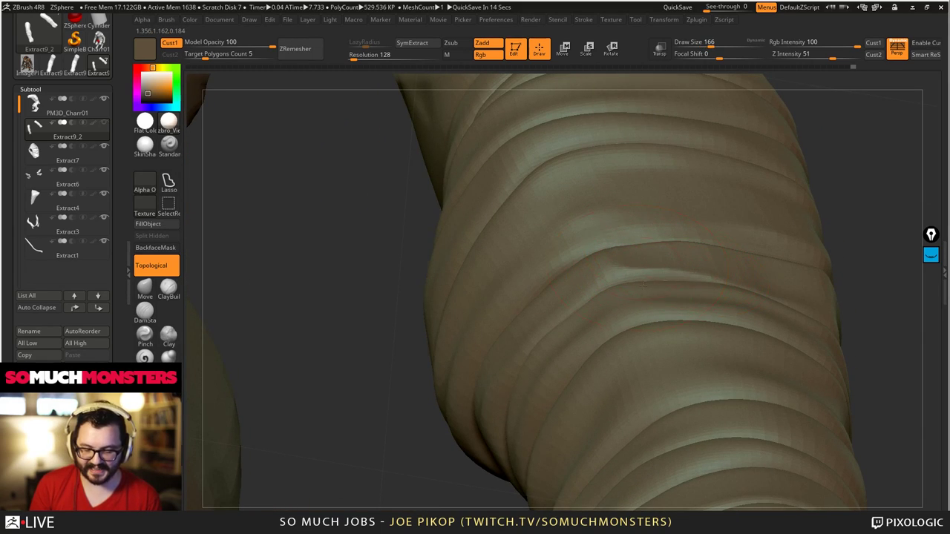
pyautogui.moveTo(642, 285); pyautogui.dragTo(651, 237, button='right')
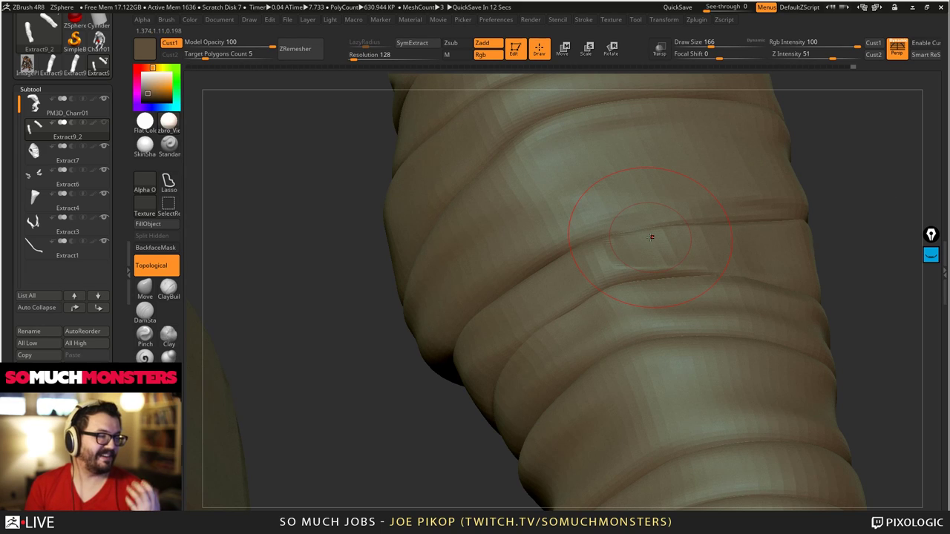
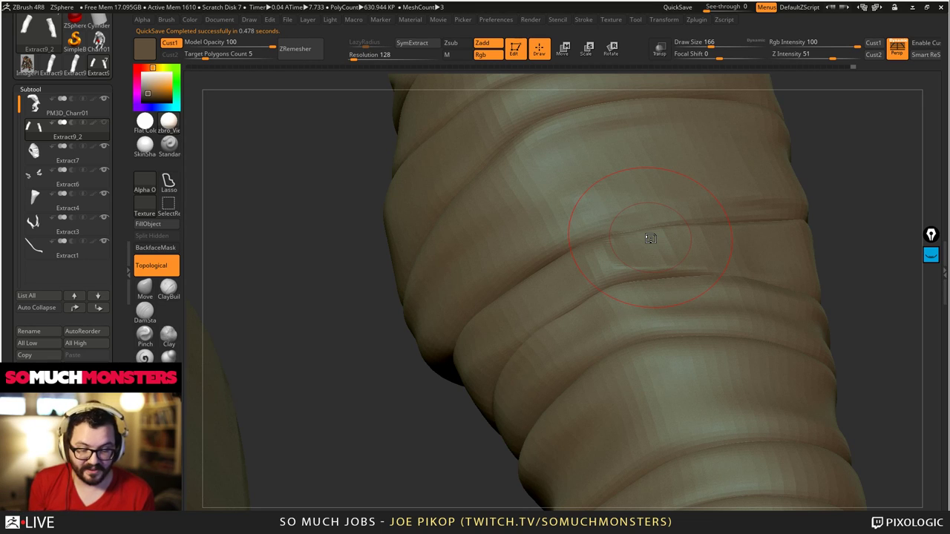
# - Carve a short crease into a band edge on the outer forearm wrap with DamStandard
pyautogui.moveTo(609, 241); pyautogui.dragTo(662, 254, button='right')
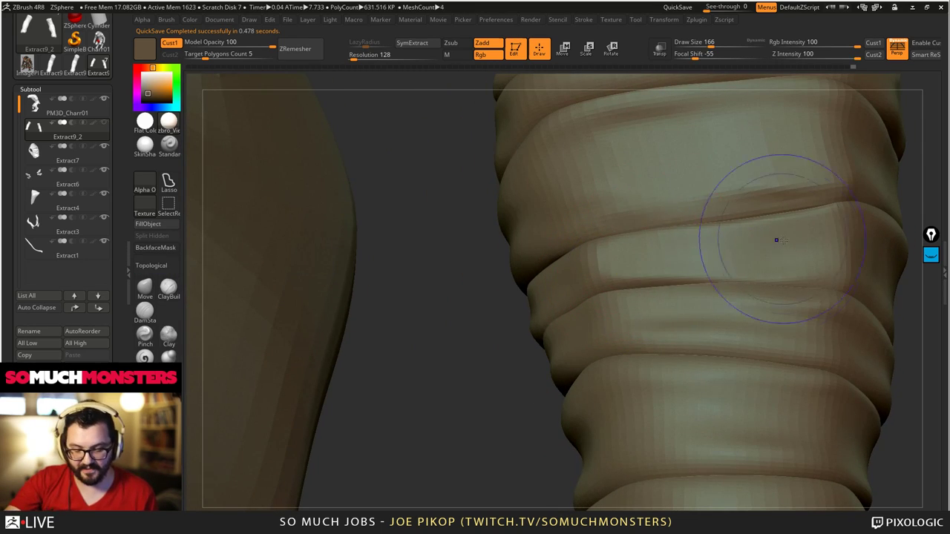
pyautogui.keyDown('ctrl'); pyautogui.moveTo(736, 180); pyautogui.dragTo(443, 300, button='right'); pyautogui.keyUp('ctrl')
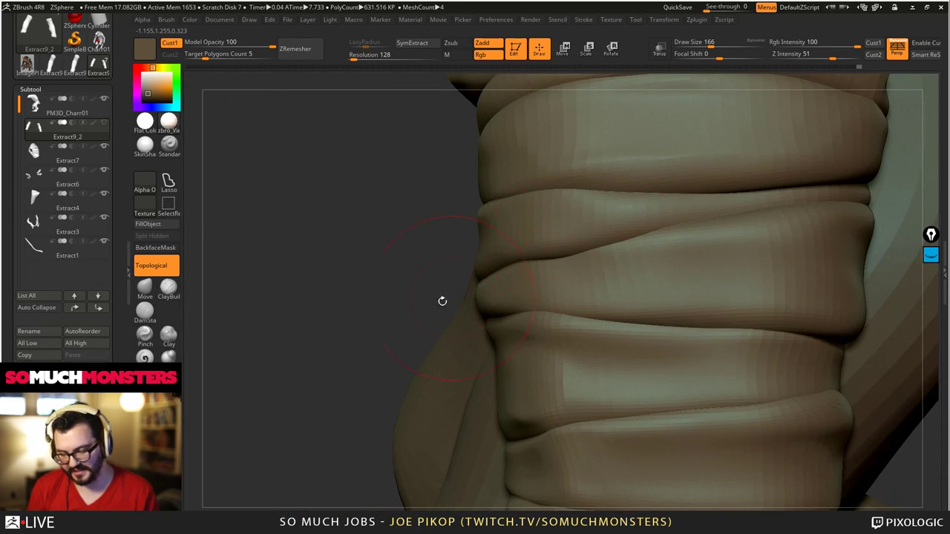
pyautogui.click(144, 312)
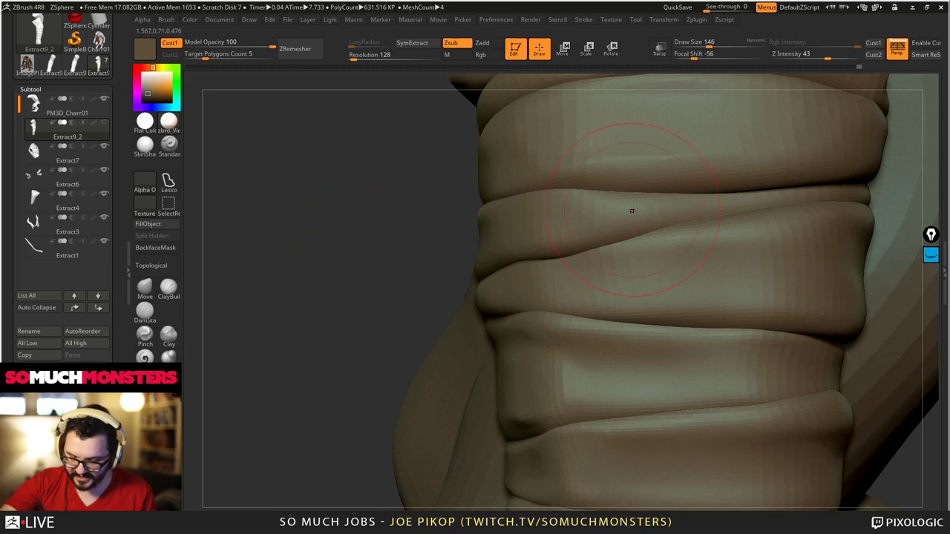
pyautogui.moveTo(623, 209); pyautogui.dragTo(601, 216)
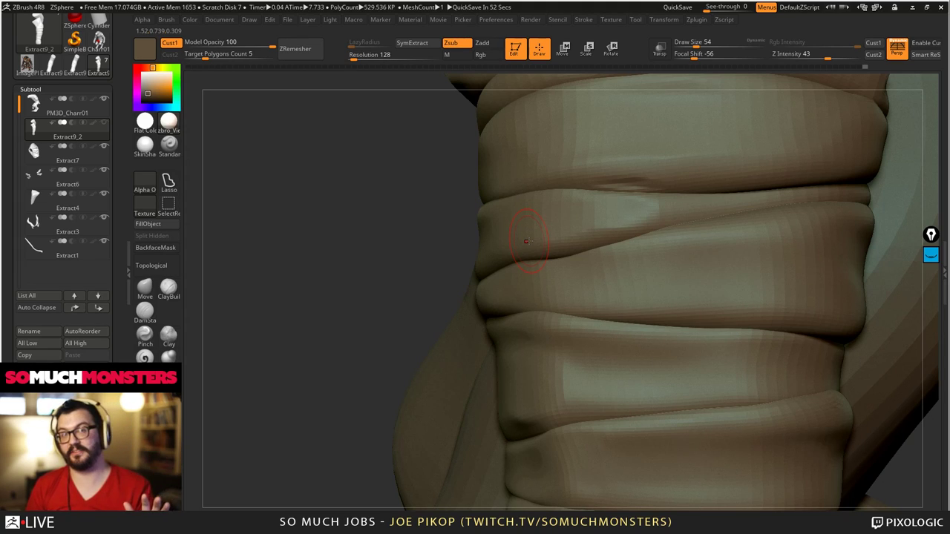
# - Flatten the outer surface of the upper sleeve at draw size 106 and undo the last stroke
pyautogui.moveTo(541, 201)
pyautogui.mouseDown(button='right')
pyautogui.moveTo(557, 169)
pyautogui.moveTo(490, 339)
pyautogui.moveTo(497, 288)
pyautogui.moveTo(346, 255)
pyautogui.moveTo(382, 254)
pyautogui.moveTo(522, 337)
pyautogui.mouseUp(button='right')
pyautogui.hotkey('ctrl', 'd')
pyautogui.moveTo(628, 277); pyautogui.dragTo(638, 221)
pyautogui.moveTo(671, 215); pyautogui.dragTo(629, 205, button='right')
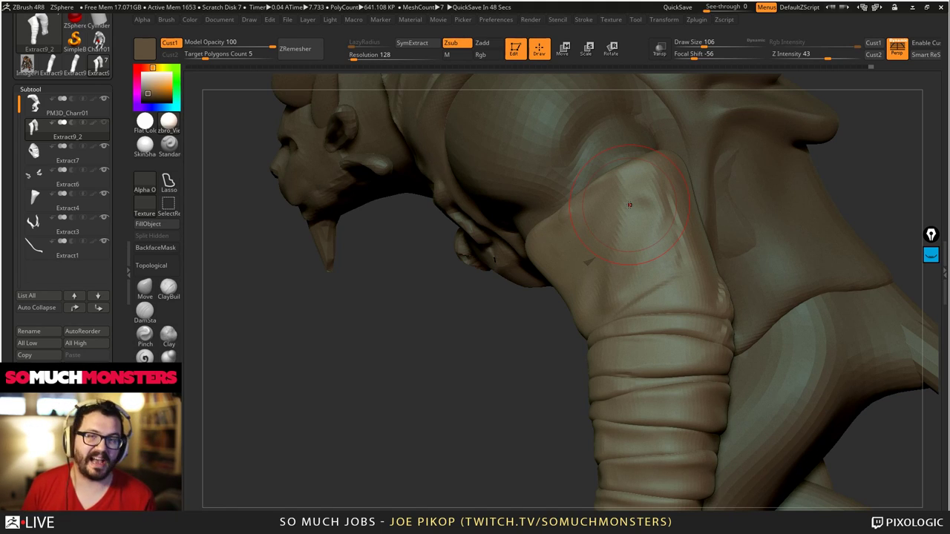
pyautogui.moveTo(630, 204)
pyautogui.mouseDown(button='right')
pyautogui.moveTo(599, 192)
pyautogui.moveTo(519, 190)
pyautogui.mouseUp(button='right')
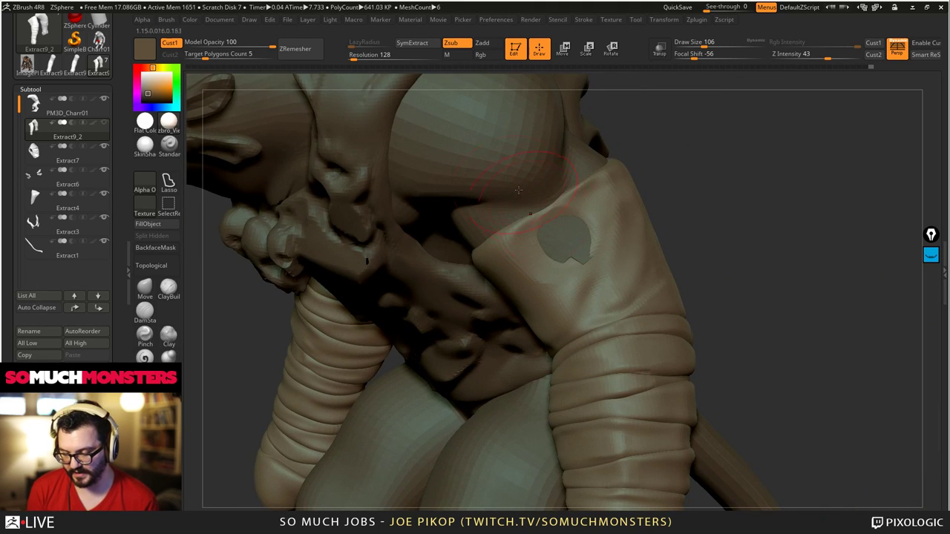
pyautogui.hotkey('ctrl', 'z')
# - Reshape the upper edge and front of the upper sleeve with the Move brush at draw sizes of about 118 to 126
pyautogui.click(145, 289)
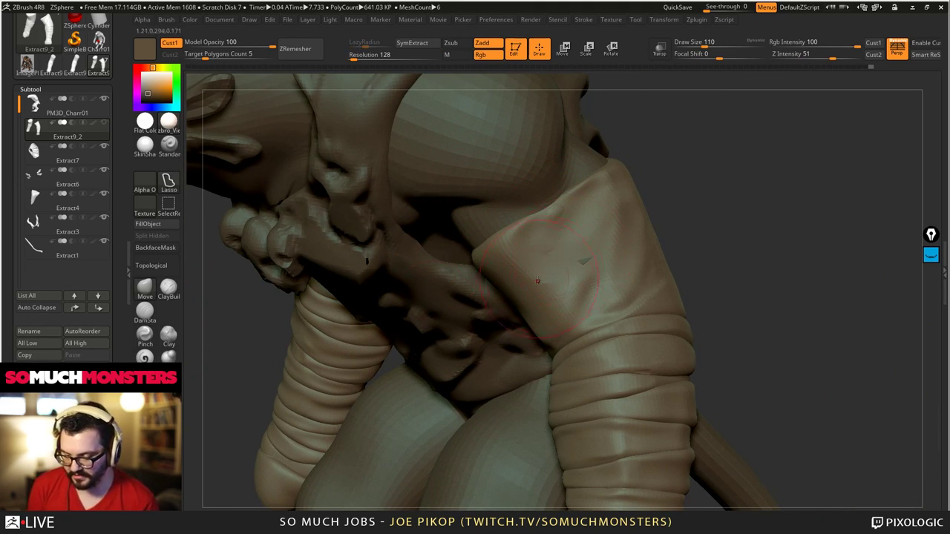
pyautogui.moveTo(537, 281); pyautogui.dragTo(512, 258, button='right')
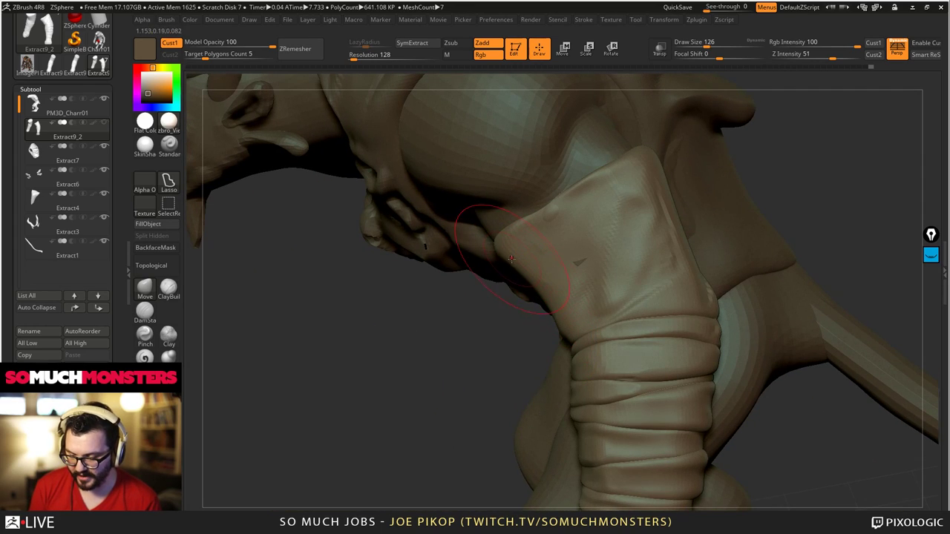
pyautogui.moveTo(511, 259); pyautogui.dragTo(505, 250)
pyautogui.keyDown('ctrl'); pyautogui.moveTo(505, 250); pyautogui.dragTo(576, 259, button='right'); pyautogui.keyUp('ctrl')
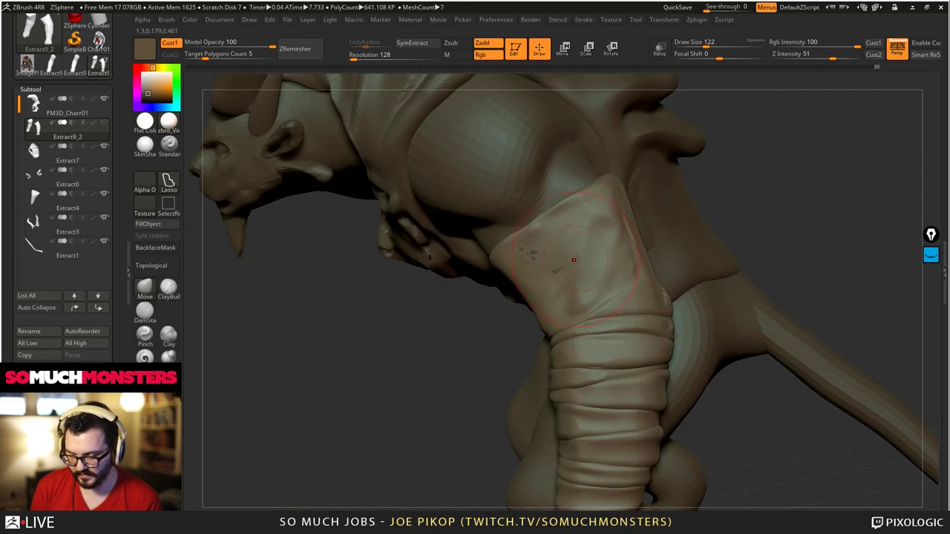
pyautogui.moveTo(643, 274); pyautogui.dragTo(614, 244, button='right')
pyautogui.moveTo(615, 244); pyautogui.dragTo(594, 222)
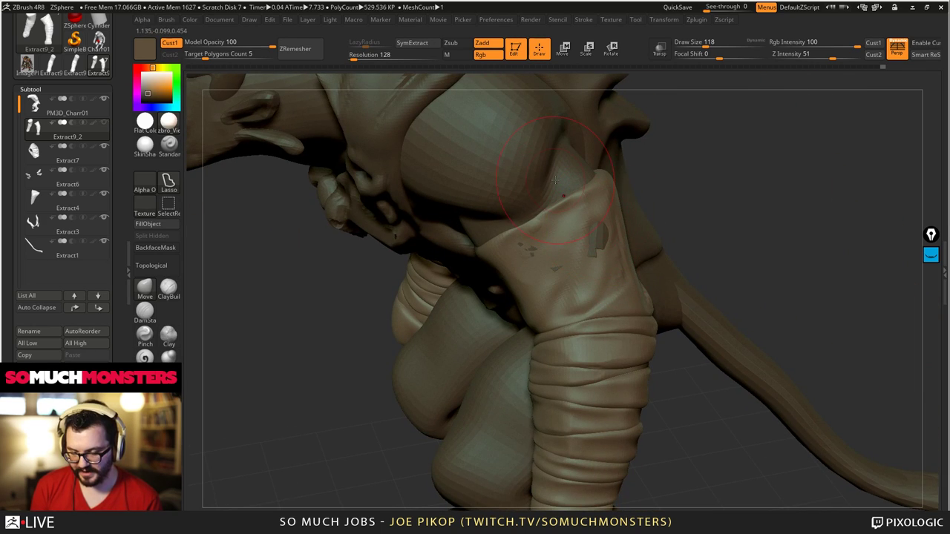
# - Select the PM3D_Charr01 body mesh through the upper sleeve and pull its upper arm surface inward with the Move brush at draw size 118
pyautogui.moveTo(597, 240); pyautogui.dragTo(605, 214, button='right')
pyautogui.keyDown('alt'); pyautogui.click(597, 235); pyautogui.keyUp('alt')
pyautogui.moveTo(605, 215); pyautogui.dragTo(590, 208)
pyautogui.moveTo(590, 208)
pyautogui.mouseDown(button='right')
pyautogui.moveTo(591, 186)
pyautogui.moveTo(630, 193)
pyautogui.moveTo(595, 193)
pyautogui.moveTo(616, 231)
pyautogui.mouseUp(button='right')
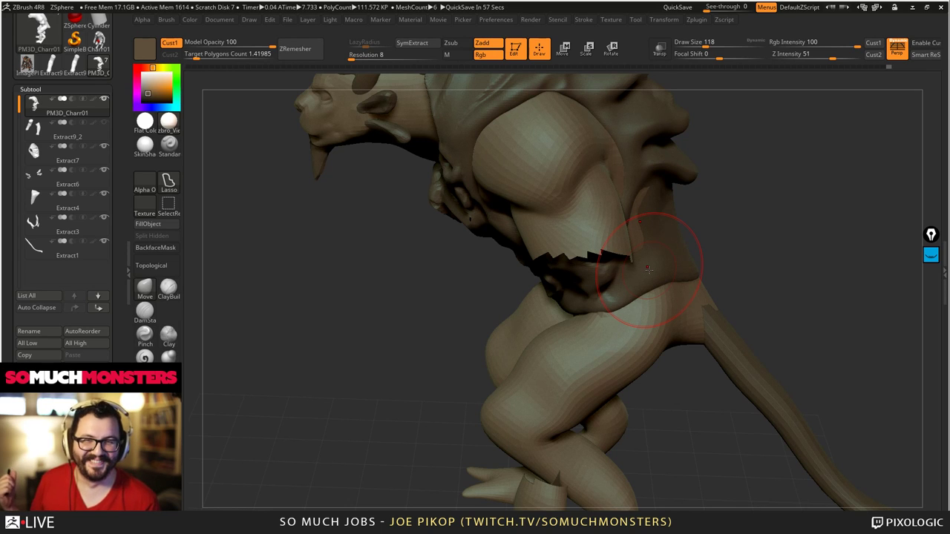
# - Check the body from several sides and turn on the visibility of the Extract9_2 arm wraps
pyautogui.keyDown('alt'); pyautogui.moveTo(664, 250); pyautogui.dragTo(520, 167, button='right'); pyautogui.keyUp('alt')
pyautogui.moveTo(520, 167)
pyautogui.keyDown('ctrl'); pyautogui.mouseDown(button='right')
pyautogui.moveTo(565, 195)
pyautogui.moveTo(583, 183)
pyautogui.mouseUp(button='right'); pyautogui.keyUp('ctrl')
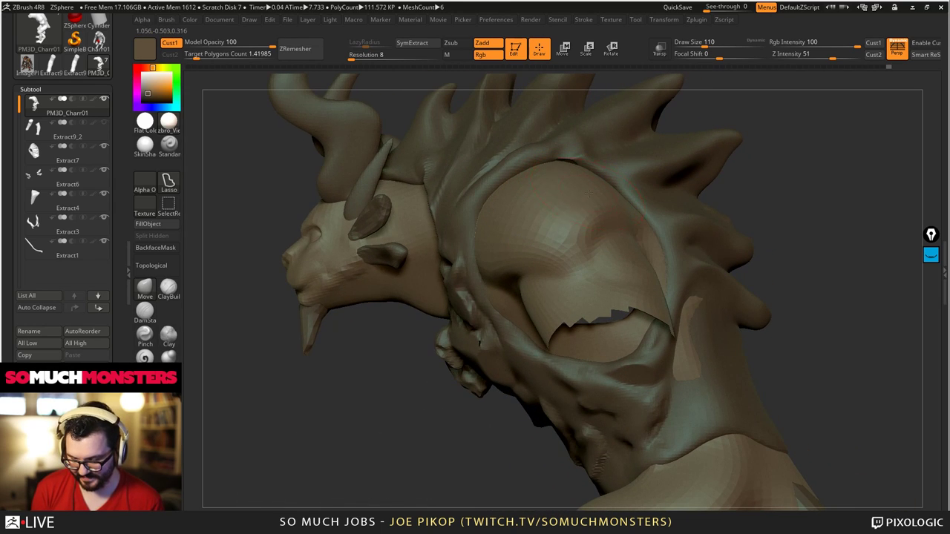
pyautogui.press('f')
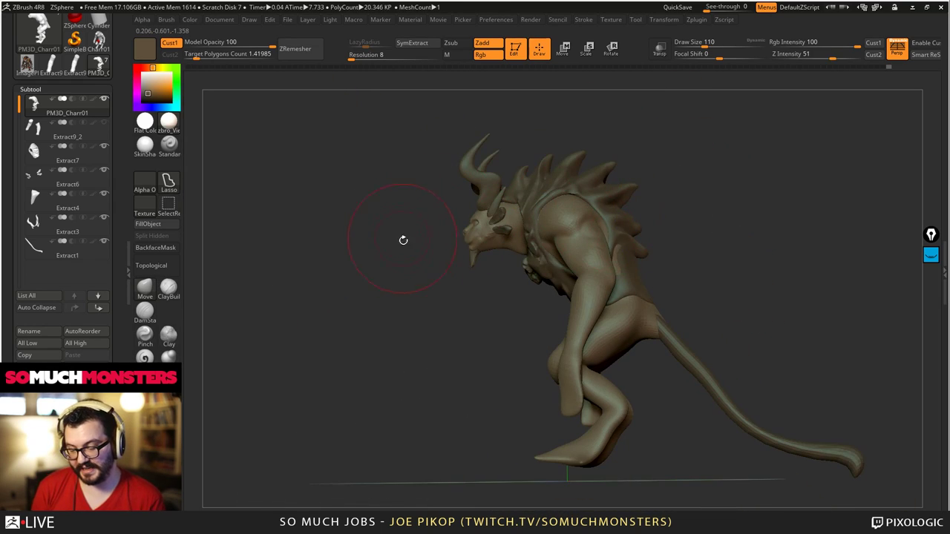
pyautogui.moveTo(431, 267); pyautogui.dragTo(517, 235, button='right')
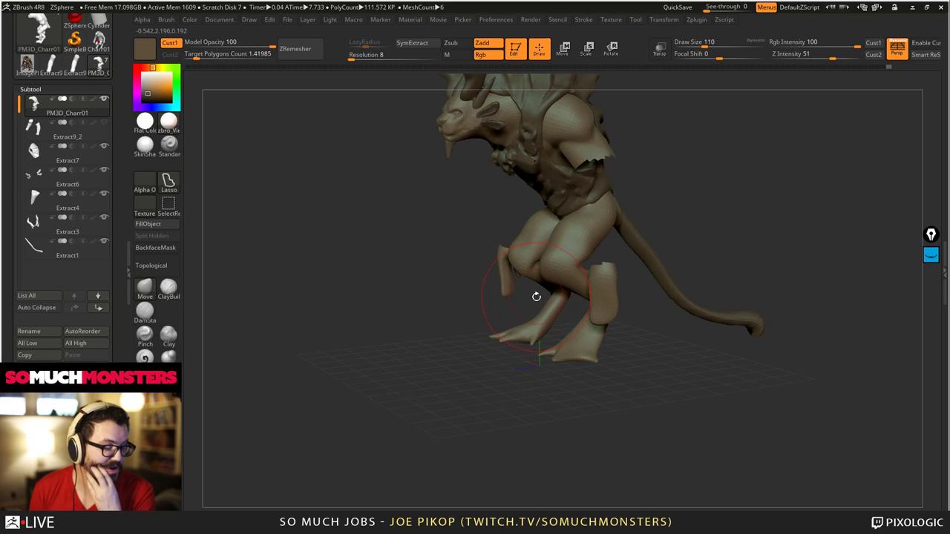
pyautogui.moveTo(510, 257); pyautogui.dragTo(587, 257, button='right')
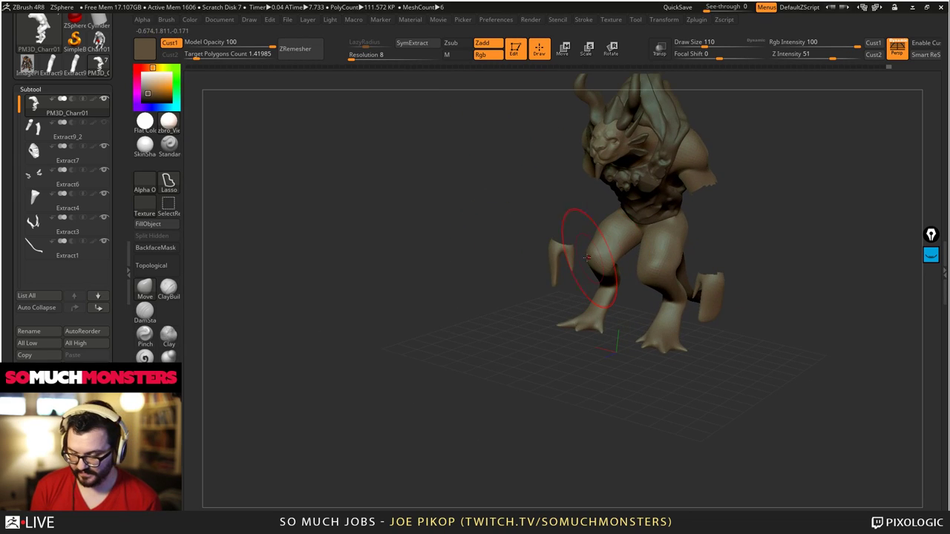
pyautogui.click(101, 125)
# - Select the arm wraps and flatten the thumb side of the wrist cuff with a subtractive polishing brush at draw size 110
pyautogui.moveTo(346, 178); pyautogui.dragTo(691, 260, button='right')
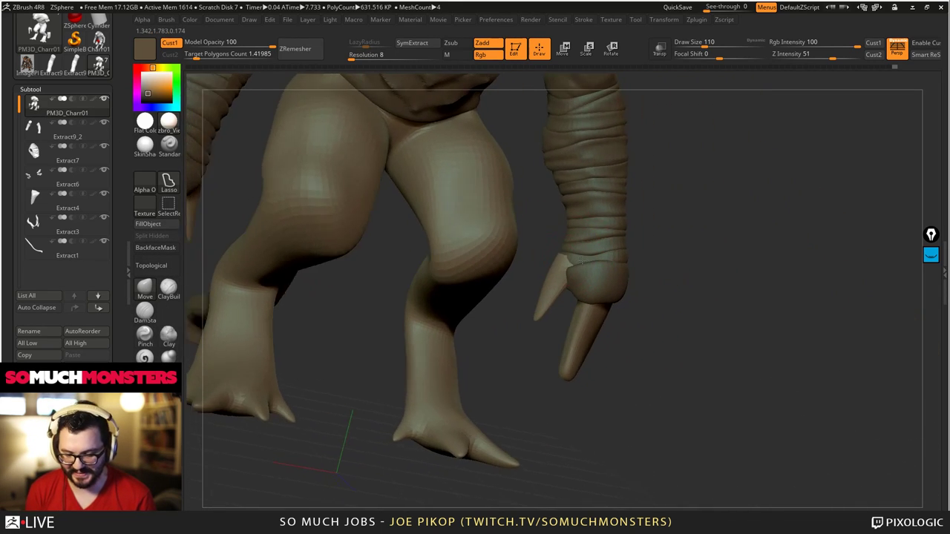
pyautogui.keyDown('ctrl'); pyautogui.moveTo(584, 275); pyautogui.dragTo(543, 305, button='right'); pyautogui.keyUp('ctrl')
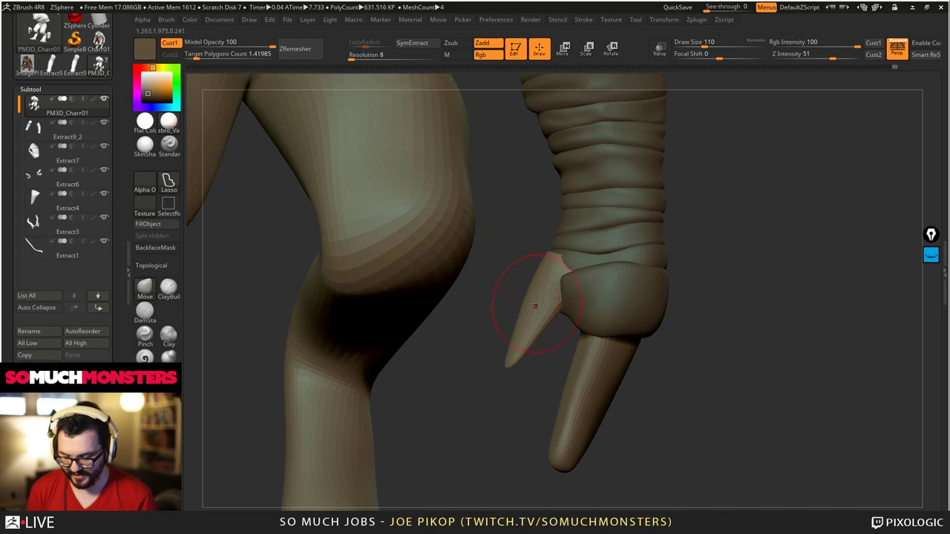
pyautogui.click(168, 356)
pyautogui.moveTo(470, 272); pyautogui.dragTo(537, 300, button='right')
pyautogui.moveTo(620, 307); pyautogui.dragTo(527, 314, button='right')
pyautogui.keyDown('alt'); pyautogui.click(579, 310); pyautogui.keyUp('alt')
pyautogui.moveTo(541, 311)
pyautogui.mouseDown()
pyautogui.moveTo(489, 298)
pyautogui.moveTo(345, 296)
pyautogui.moveTo(350, 302)
pyautogui.mouseUp()
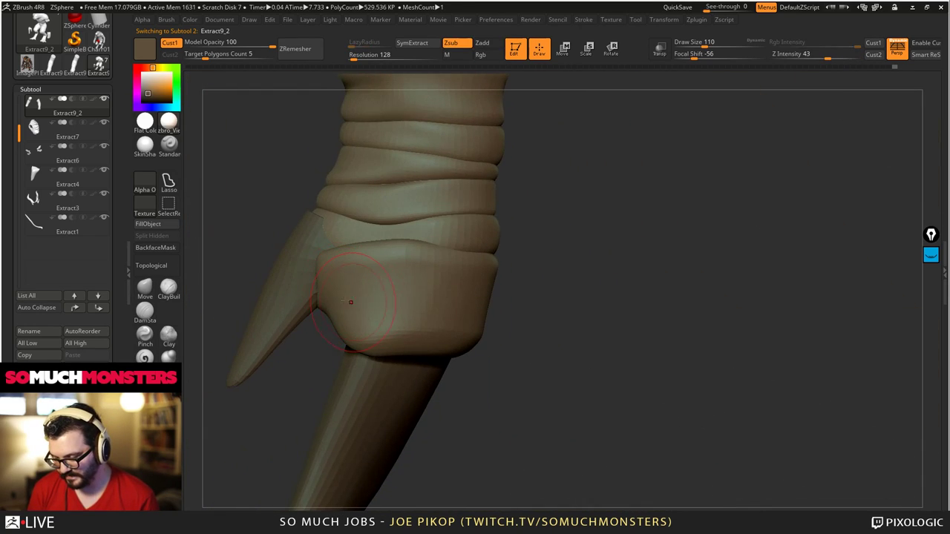
# - Flatten the outer and back faces of the wrist cuff at draw size 110
pyautogui.moveTo(364, 274); pyautogui.dragTo(386, 263, button='right')
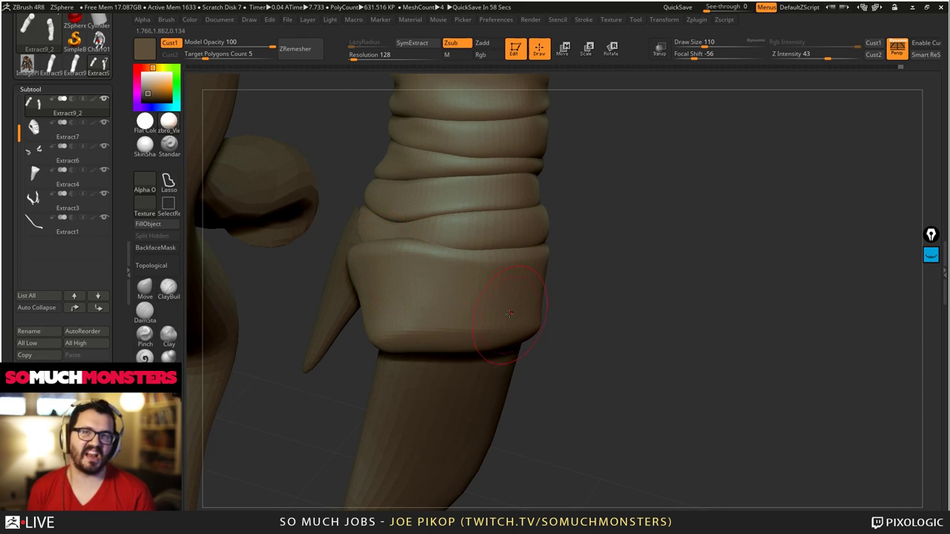
pyautogui.moveTo(509, 313); pyautogui.dragTo(445, 293)
pyautogui.moveTo(507, 305); pyautogui.dragTo(509, 312, button='right')
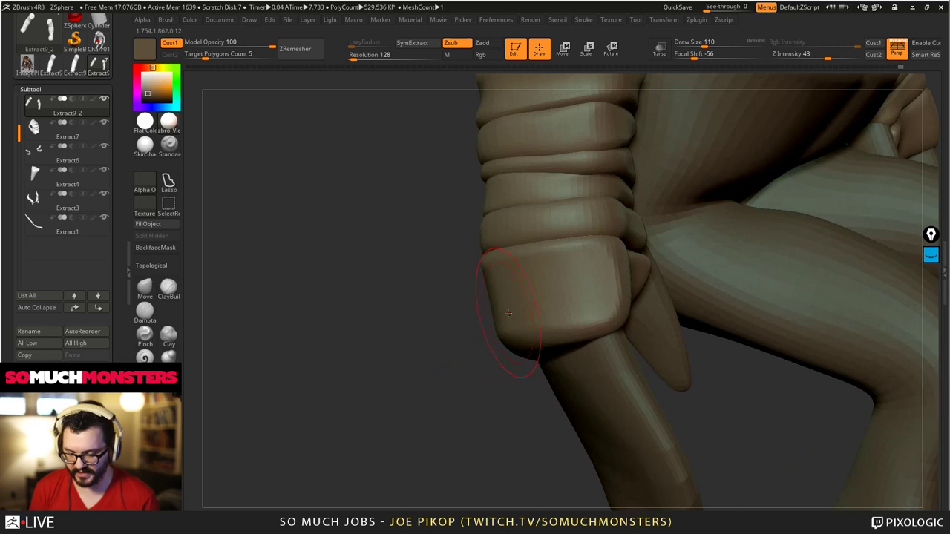
pyautogui.moveTo(591, 288); pyautogui.dragTo(605, 286, button='right')
pyautogui.moveTo(605, 285); pyautogui.dragTo(705, 293)
pyautogui.moveTo(672, 282); pyautogui.dragTo(649, 274, button='right')
pyautogui.moveTo(652, 275); pyautogui.dragTo(603, 259)
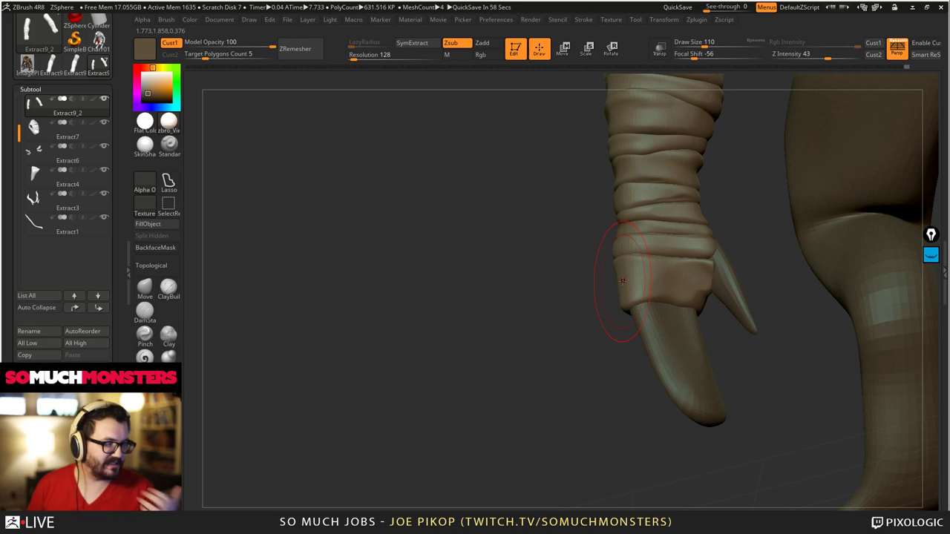
# - Flatten and smooth the overlapping bands on the back of the elbow and forearm at draw sizes 106 and 102
pyautogui.moveTo(622, 280); pyautogui.dragTo(505, 185, button='right')
pyautogui.moveTo(524, 225); pyautogui.dragTo(520, 311, button='right')
pyautogui.press('f')
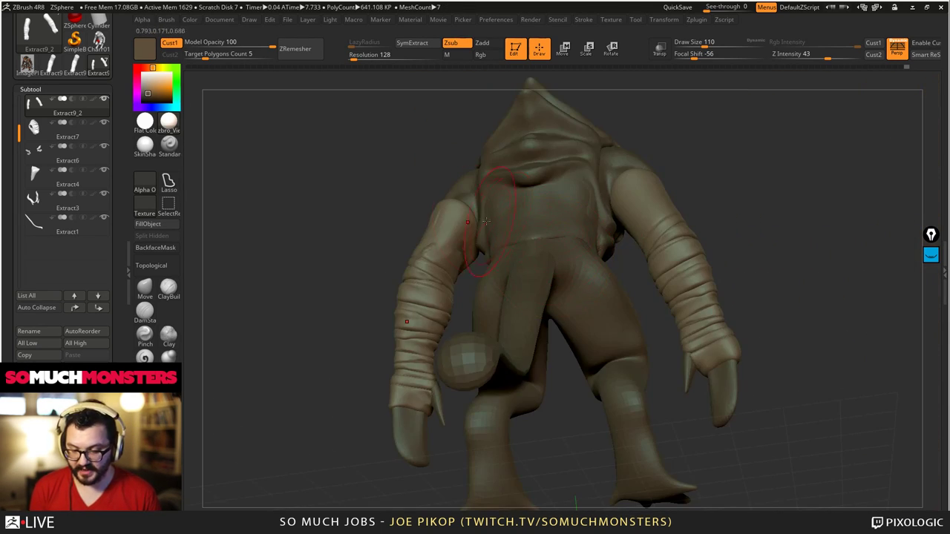
pyautogui.moveTo(523, 368); pyautogui.dragTo(552, 260, button='right')
pyautogui.moveTo(553, 260); pyautogui.dragTo(556, 229)
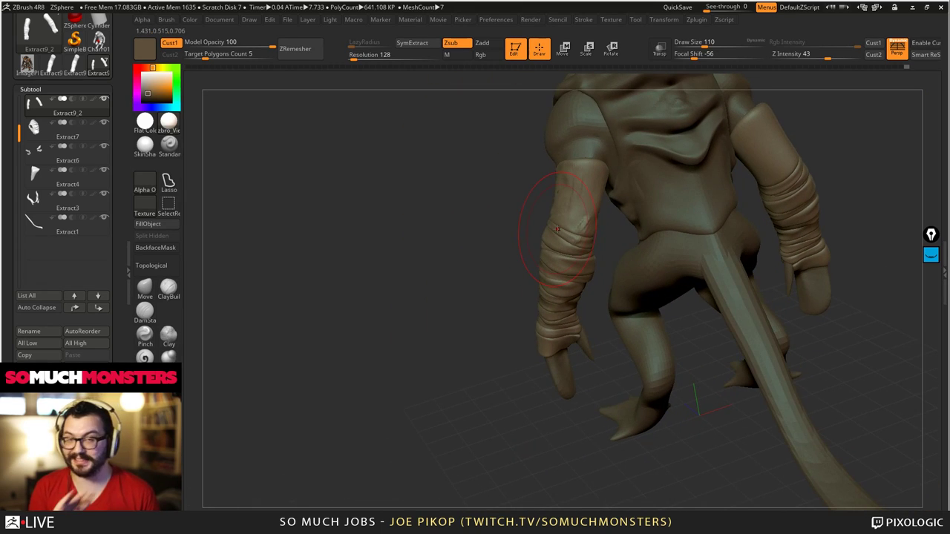
pyautogui.keyDown('alt'); pyautogui.moveTo(557, 230); pyautogui.dragTo(579, 223, button='right'); pyautogui.keyUp('alt')
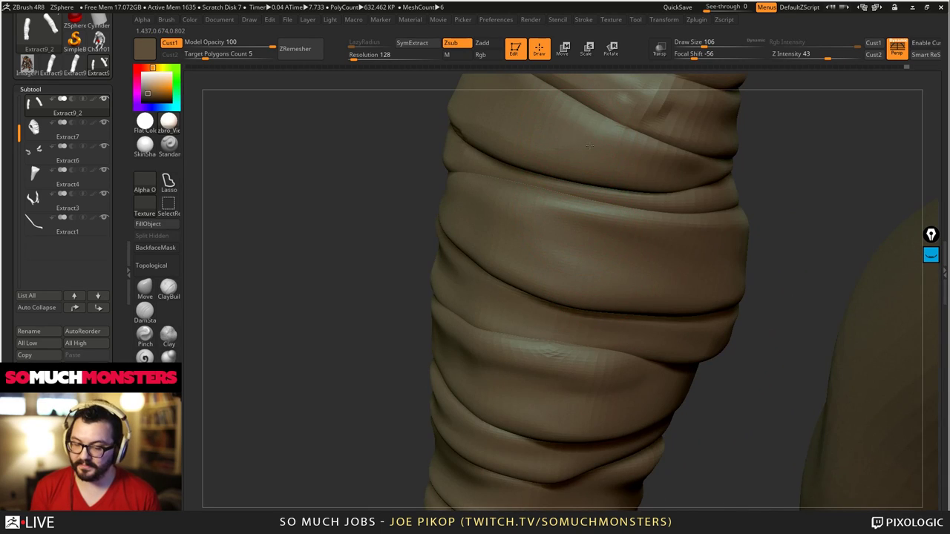
pyautogui.moveTo(590, 146)
pyautogui.mouseDown()
pyautogui.moveTo(668, 224)
pyautogui.moveTo(688, 185)
pyautogui.moveTo(768, 196)
pyautogui.mouseUp()
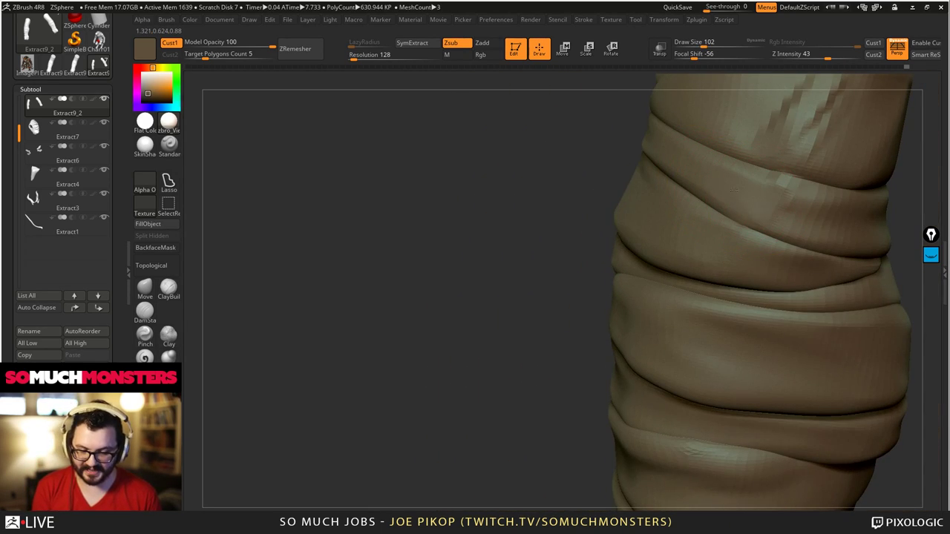
pyautogui.keyDown('alt'); pyautogui.moveTo(734, 190); pyautogui.dragTo(655, 291, button='right'); pyautogui.keyUp('alt')
pyautogui.keyDown('shift'); pyautogui.moveTo(728, 191); pyautogui.dragTo(714, 159); pyautogui.keyUp('shift')
pyautogui.keyDown('ctrl'); pyautogui.moveTo(475, 216); pyautogui.dragTo(449, 141, button='right'); pyautogui.keyUp('ctrl')
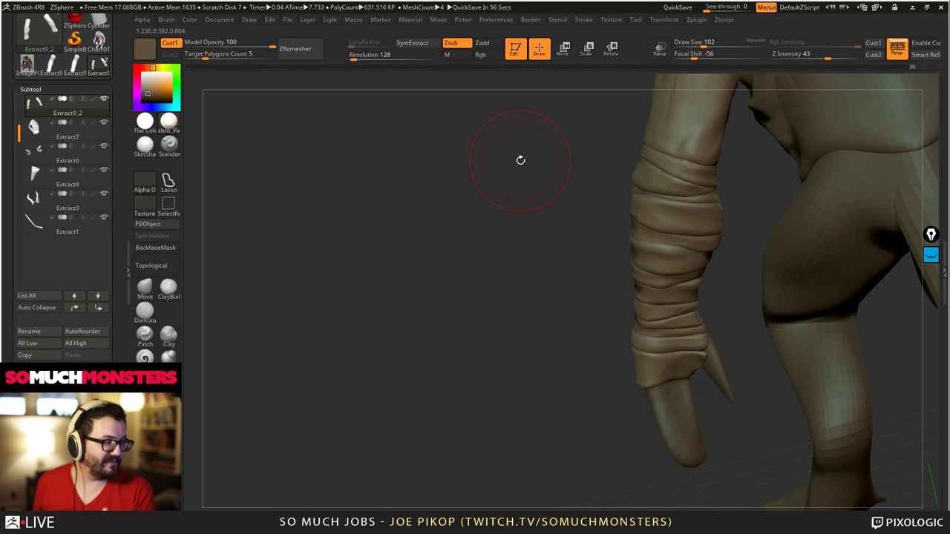
# - Switch to the topological Move brush and adjust the fold edges on the upper forearm bands at draw size 130
pyautogui.moveTo(521, 161); pyautogui.dragTo(477, 256, button='right')
pyautogui.moveTo(469, 175); pyautogui.dragTo(422, 157, button='right')
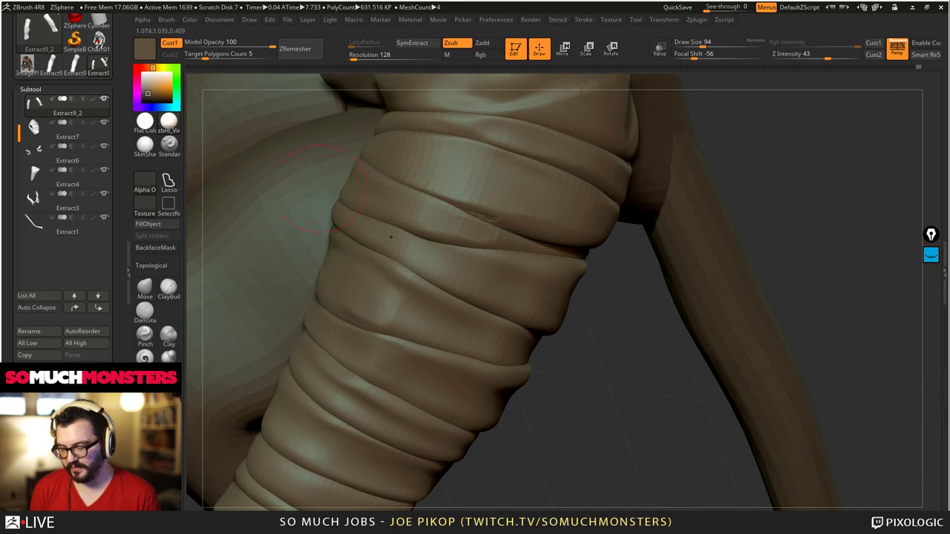
pyautogui.click(159, 358)
pyautogui.click(145, 288)
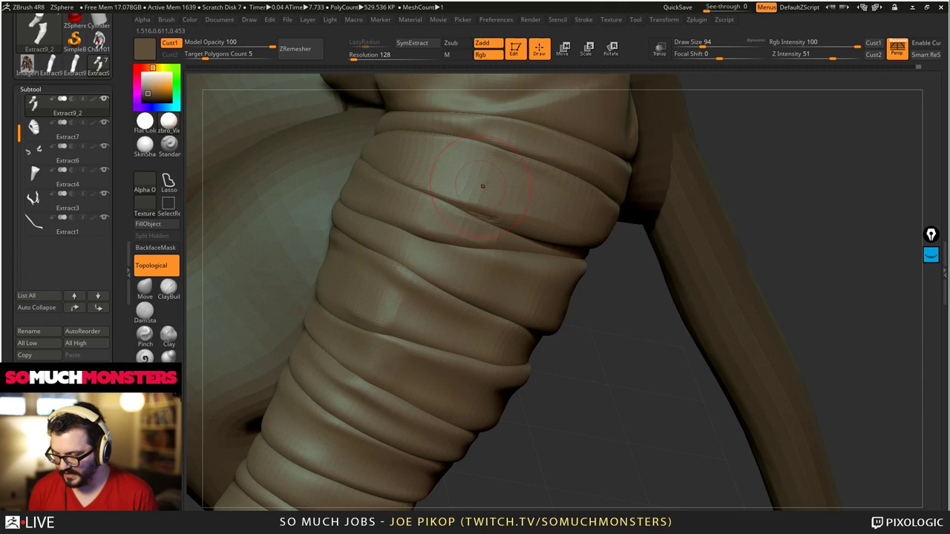
pyautogui.moveTo(483, 187)
pyautogui.mouseDown(button='right')
pyautogui.moveTo(517, 186)
pyautogui.moveTo(431, 168)
pyautogui.moveTo(509, 144)
pyautogui.moveTo(509, 152)
pyautogui.mouseUp(button='right')
pyautogui.moveTo(518, 145); pyautogui.dragTo(524, 146)
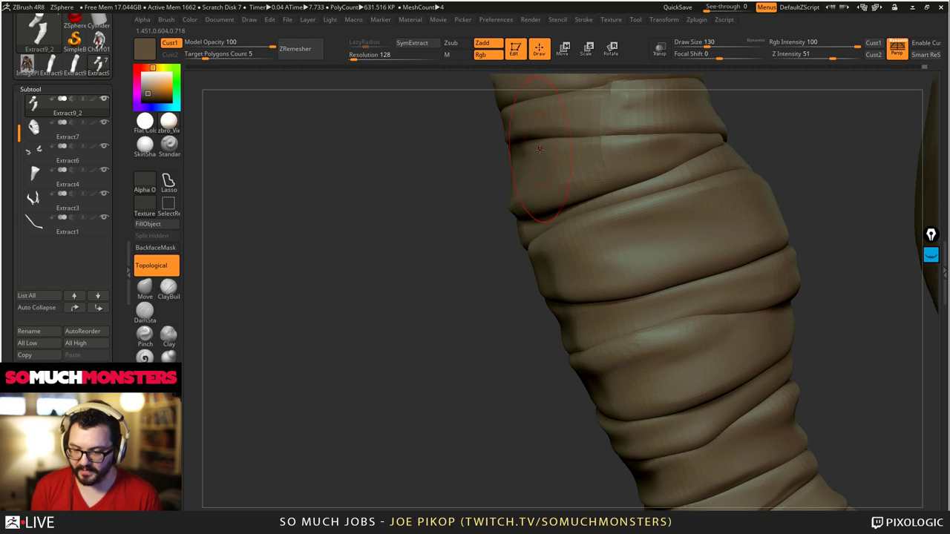
pyautogui.moveTo(545, 147)
pyautogui.mouseDown(button='right')
pyautogui.moveTo(528, 150)
pyautogui.moveTo(589, 150)
pyautogui.moveTo(567, 190)
pyautogui.moveTo(583, 189)
pyautogui.moveTo(591, 202)
pyautogui.mouseUp(button='right')
pyautogui.moveTo(554, 156); pyautogui.dragTo(539, 179, button='right')
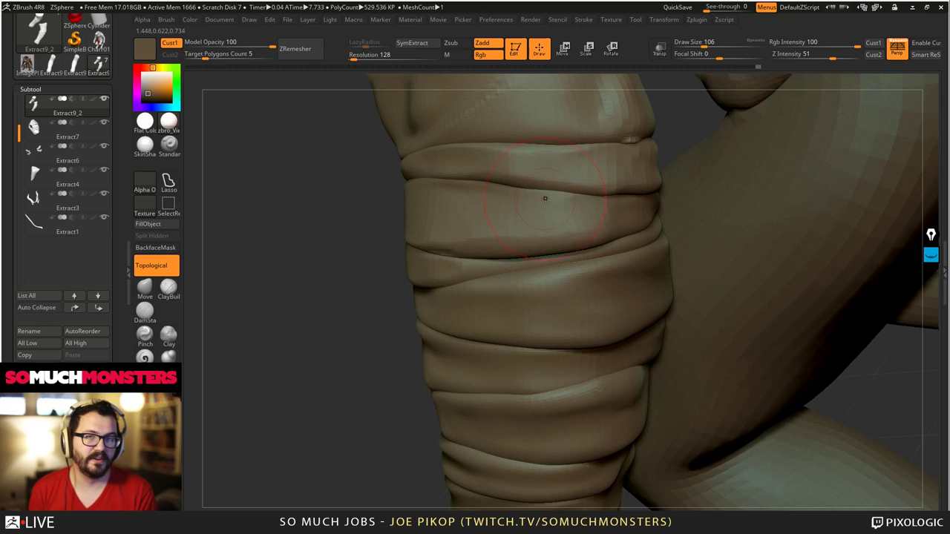
# - Enlarge the Move brush and shift the band contours along the back of the forearm wrap
pyautogui.moveTo(544, 199); pyautogui.dragTo(655, 141, button='right')
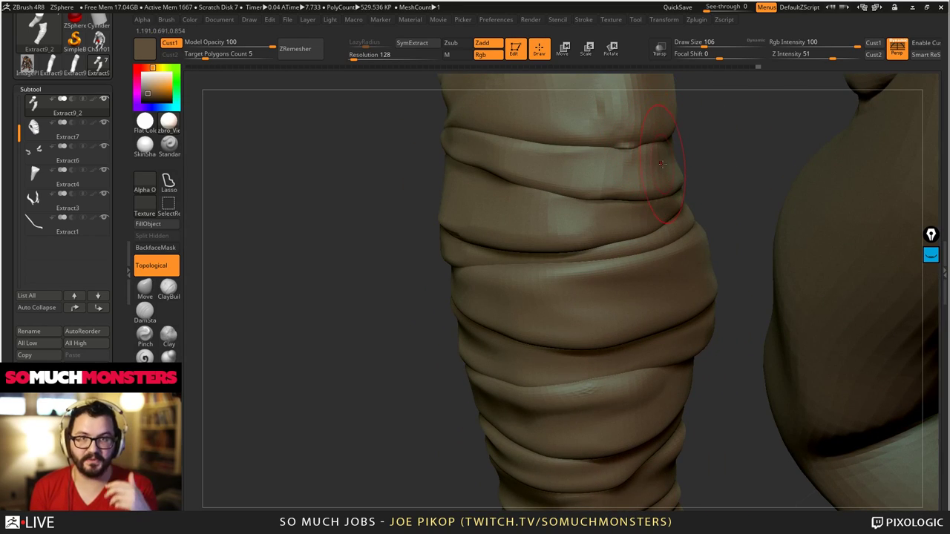
pyautogui.moveTo(663, 166); pyautogui.dragTo(739, 289, button='right')
pyautogui.press(']')
pyautogui.moveTo(760, 292)
pyautogui.mouseDown()
pyautogui.moveTo(755, 279)
pyautogui.moveTo(745, 286)
pyautogui.moveTo(765, 295)
pyautogui.mouseUp()
pyautogui.moveTo(765, 295)
pyautogui.mouseDown(button='right')
pyautogui.moveTo(495, 173)
pyautogui.moveTo(308, 168)
pyautogui.moveTo(494, 216)
pyautogui.moveTo(631, 276)
pyautogui.moveTo(662, 331)
pyautogui.mouseUp(button='right')
# - Reshape the upper sleeve with the topological Move brush at draw size 158 and smooth its top edge at size 162
pyautogui.keyDown('alt'); pyautogui.moveTo(670, 199); pyautogui.dragTo(704, 288, button='right'); pyautogui.keyUp('alt')
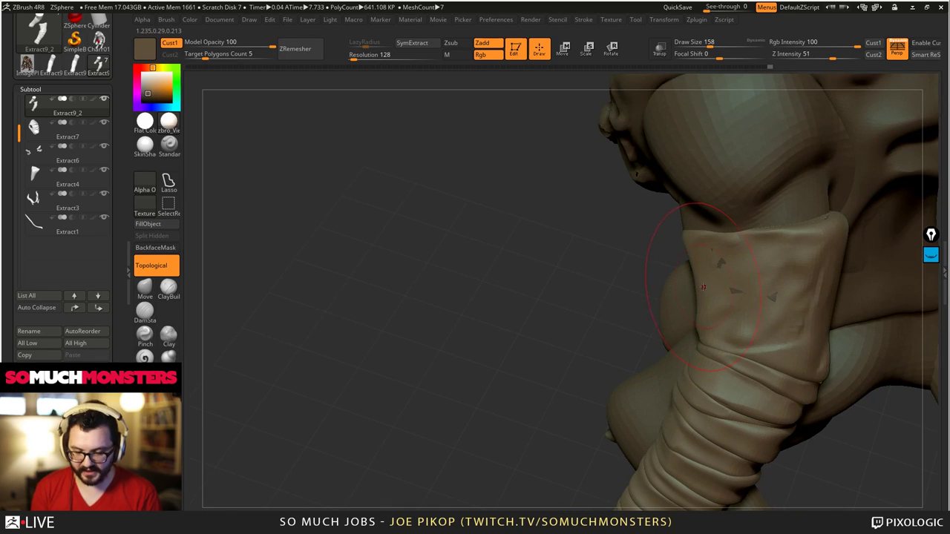
pyautogui.moveTo(704, 288); pyautogui.dragTo(695, 286)
pyautogui.moveTo(712, 235)
pyautogui.mouseDown(button='right')
pyautogui.moveTo(827, 222)
pyautogui.moveTo(714, 194)
pyautogui.moveTo(728, 182)
pyautogui.moveTo(598, 170)
pyautogui.moveTo(573, 196)
pyautogui.mouseUp(button='right')
pyautogui.press('ctrl')
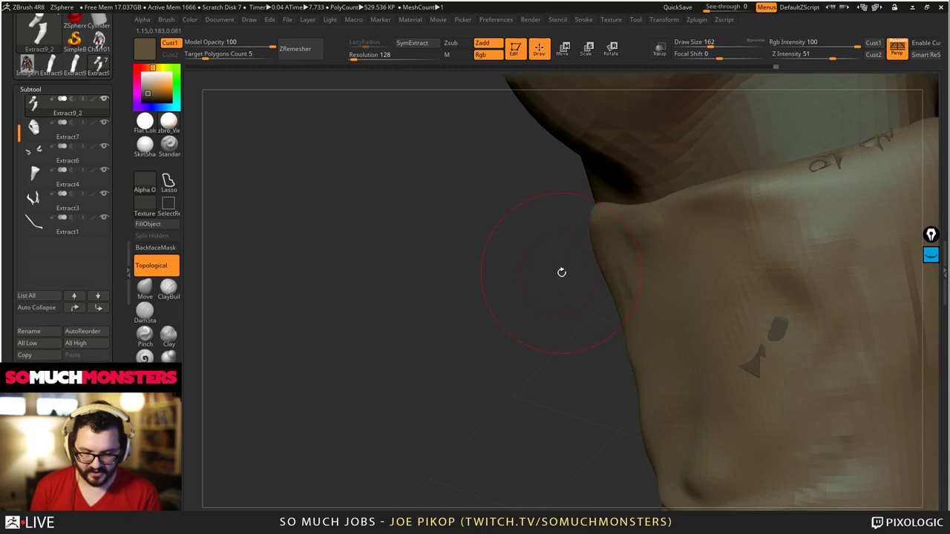
pyautogui.moveTo(561, 272); pyautogui.dragTo(646, 272)
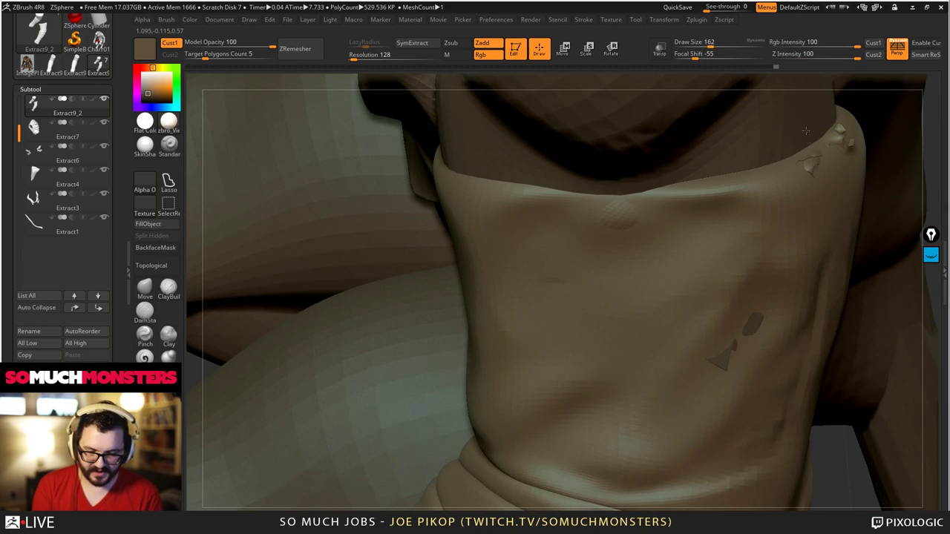
pyautogui.moveTo(806, 131)
pyautogui.keyDown('ctrl'); pyautogui.mouseDown(button='right')
pyautogui.moveTo(416, 178)
pyautogui.moveTo(461, 148)
pyautogui.moveTo(344, 166)
pyautogui.moveTo(666, 236)
pyautogui.moveTo(655, 239)
pyautogui.moveTo(660, 229)
pyautogui.mouseUp(button='right'); pyautogui.keyUp('ctrl')
pyautogui.click(674, 237)
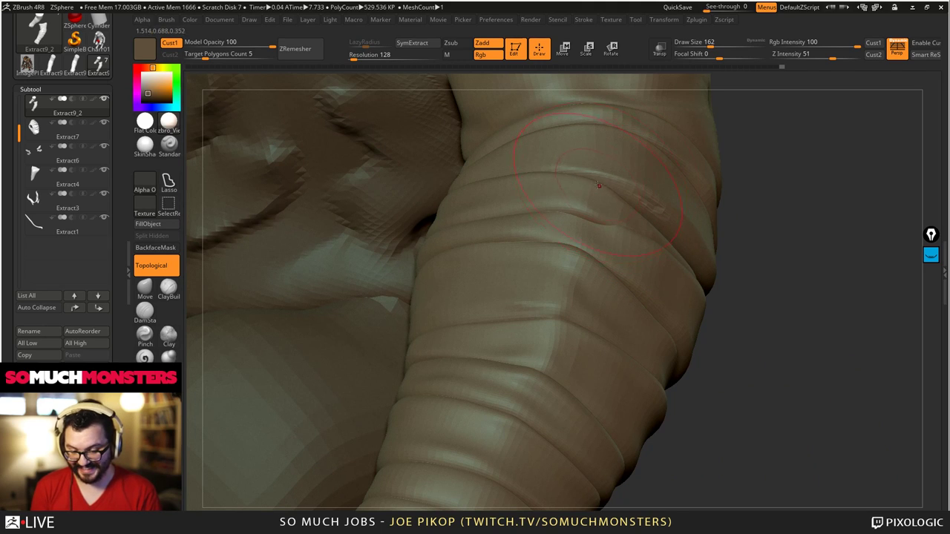
# - Shift the tight folds at the inner elbow with the topological Move brush at draw sizes 162 and 158
pyautogui.moveTo(637, 198); pyautogui.dragTo(661, 211, button='right')
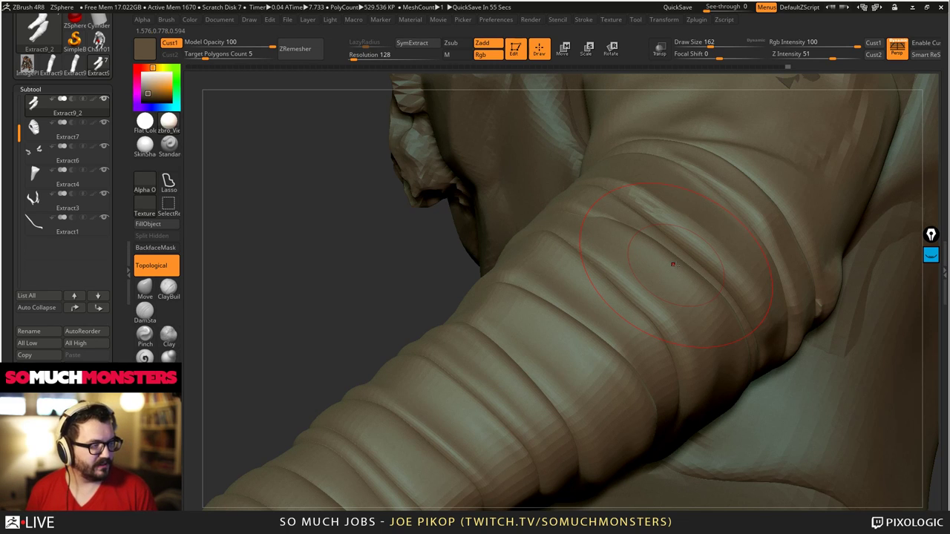
pyautogui.moveTo(691, 231); pyautogui.dragTo(668, 204, button='right')
pyautogui.moveTo(667, 204)
pyautogui.mouseDown()
pyautogui.moveTo(678, 174)
pyautogui.moveTo(727, 173)
pyautogui.mouseUp()
pyautogui.moveTo(728, 177)
pyautogui.mouseDown(button='right')
pyautogui.moveTo(713, 159)
pyautogui.moveTo(709, 174)
pyautogui.mouseUp(button='right')
pyautogui.moveTo(708, 174); pyautogui.dragTo(728, 158)
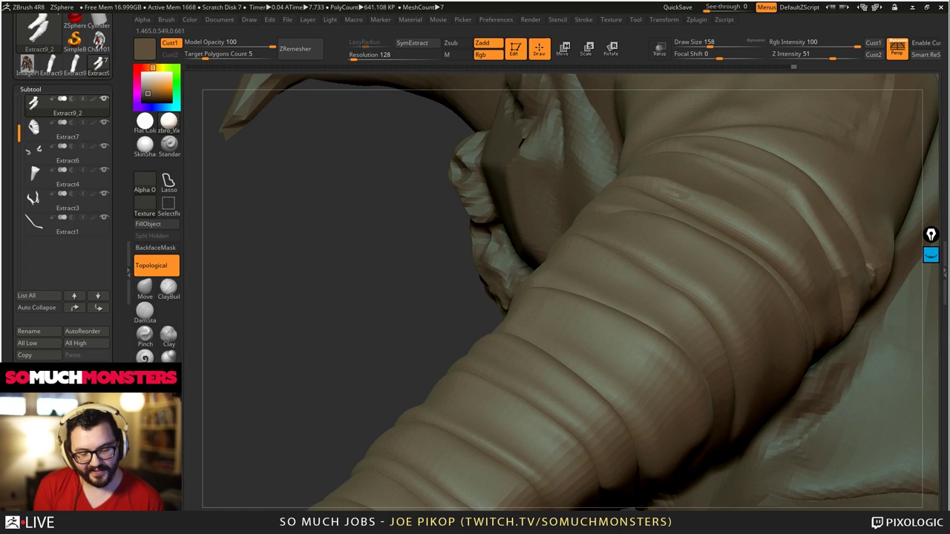
pyautogui.moveTo(753, 179); pyautogui.dragTo(753, 236, button='right')
# - Deepen the folds between the forearm bands with the subtractive Inflat brush at draw size 58
pyautogui.moveTo(752, 237)
pyautogui.mouseDown()
pyautogui.moveTo(716, 299)
pyautogui.moveTo(615, 194)
pyautogui.moveTo(567, 215)
pyautogui.moveTo(541, 204)
pyautogui.moveTo(593, 216)
pyautogui.moveTo(639, 258)
pyautogui.moveTo(620, 289)
pyautogui.moveTo(578, 239)
pyautogui.mouseUp()
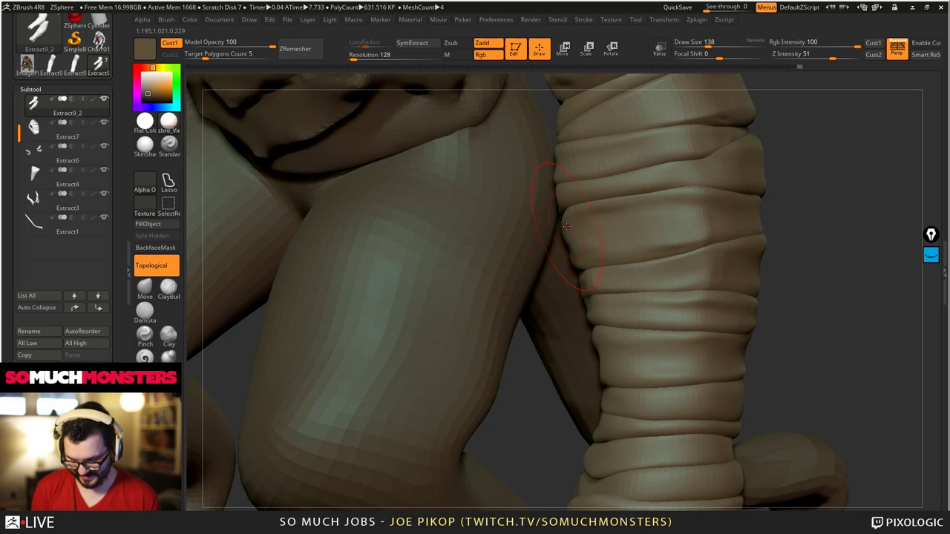
pyautogui.moveTo(567, 226)
pyautogui.mouseDown(button='right')
pyautogui.moveTo(482, 217)
pyautogui.moveTo(517, 211)
pyautogui.mouseUp(button='right')
pyautogui.click(168, 358)
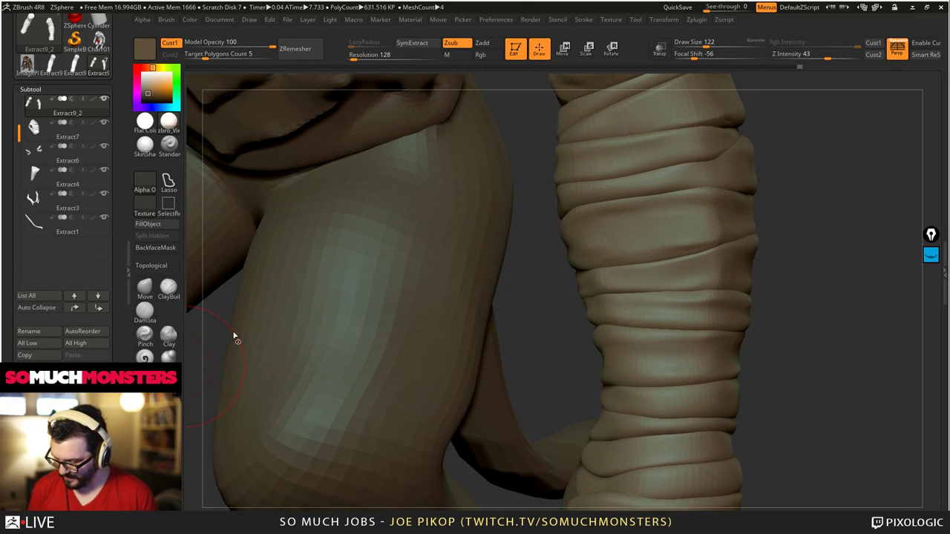
pyautogui.press('[')
pyautogui.press('[')
pyautogui.press('[')
pyautogui.press('[')
pyautogui.press('[')
pyautogui.press('[')
pyautogui.moveTo(675, 183); pyautogui.dragTo(594, 196)
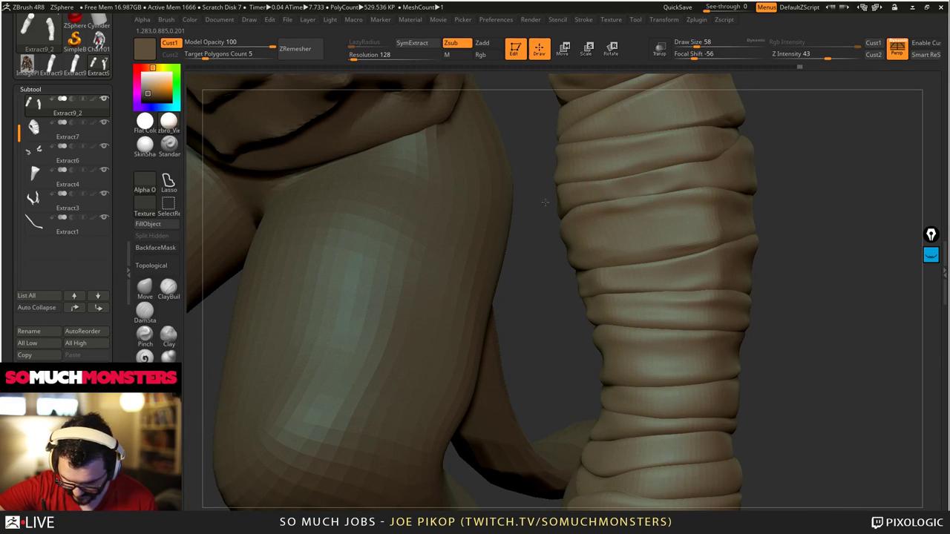
pyautogui.moveTo(644, 141)
pyautogui.keyDown('alt'); pyautogui.mouseDown(button='right')
pyautogui.moveTo(640, 249)
pyautogui.moveTo(626, 185)
pyautogui.moveTo(689, 212)
pyautogui.moveTo(476, 228)
pyautogui.mouseUp(button='right'); pyautogui.keyUp('alt')
pyautogui.moveTo(475, 228); pyautogui.dragTo(442, 252)
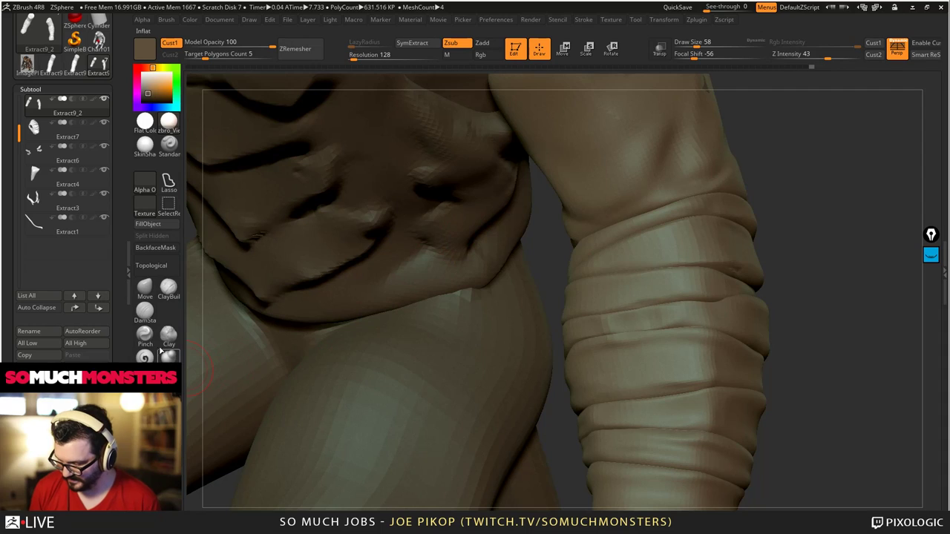
# - Adjust the upper fold edges of the wrap at the inner elbow with the topological Move brush at draw sizes 110 and 210
pyautogui.click(149, 292)
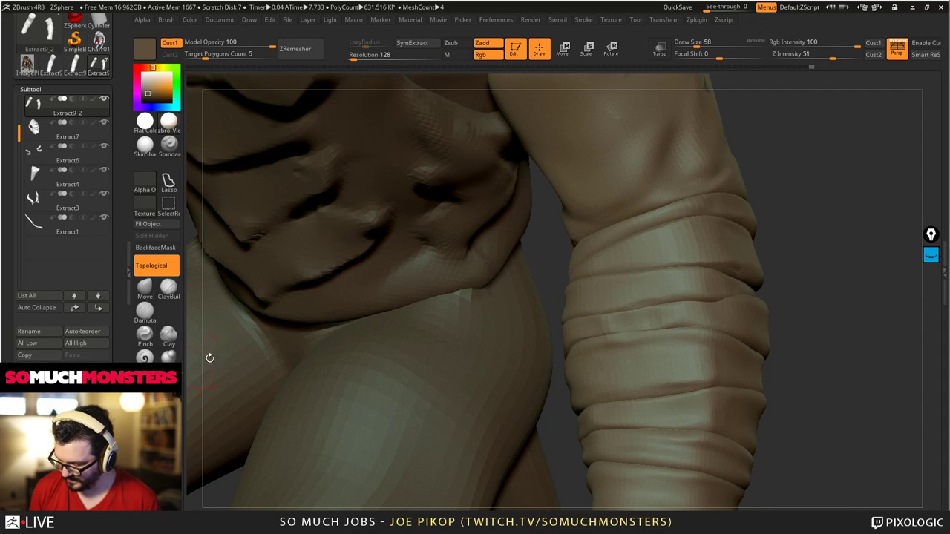
pyautogui.moveTo(210, 357); pyautogui.dragTo(215, 305, button='right')
pyautogui.keyDown('ctrl'); pyautogui.moveTo(592, 186); pyautogui.dragTo(593, 322, button='right'); pyautogui.keyUp('ctrl')
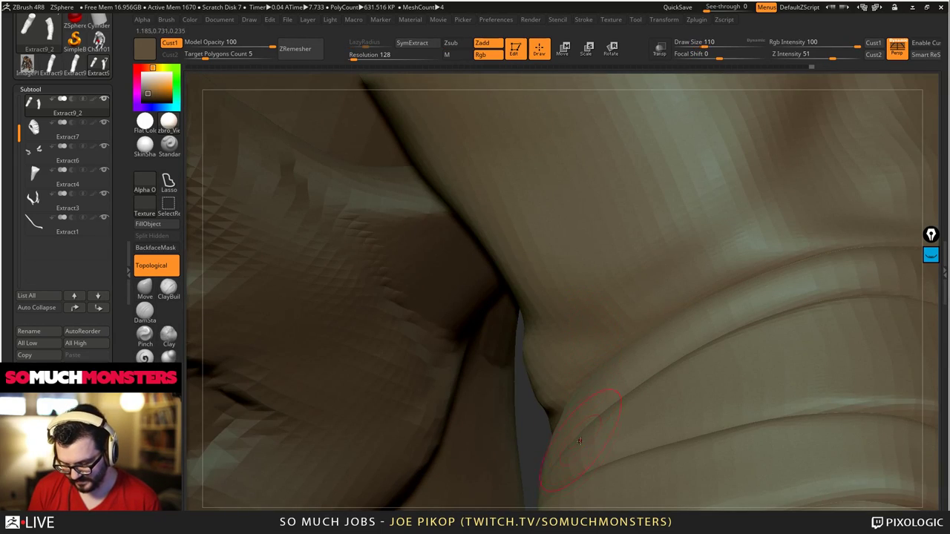
pyautogui.press(']')
pyautogui.moveTo(569, 464); pyautogui.dragTo(594, 474)
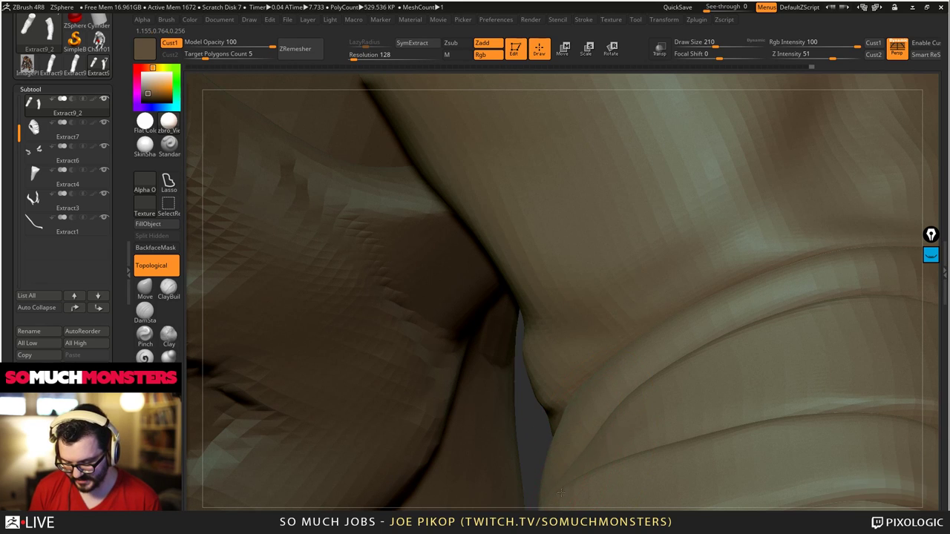
# - Load the _pyreconceptgrey concept texture as a reference image plane behind the creature
pyautogui.moveTo(631, 412)
pyautogui.keyDown('ctrl'); pyautogui.mouseDown(button='right')
pyautogui.moveTo(420, 256)
pyautogui.moveTo(512, 184)
pyautogui.moveTo(564, 175)
pyautogui.moveTo(445, 223)
pyautogui.moveTo(444, 165)
pyautogui.mouseUp(button='right'); pyautogui.keyUp('ctrl')
pyautogui.press('p')
pyautogui.press('p')
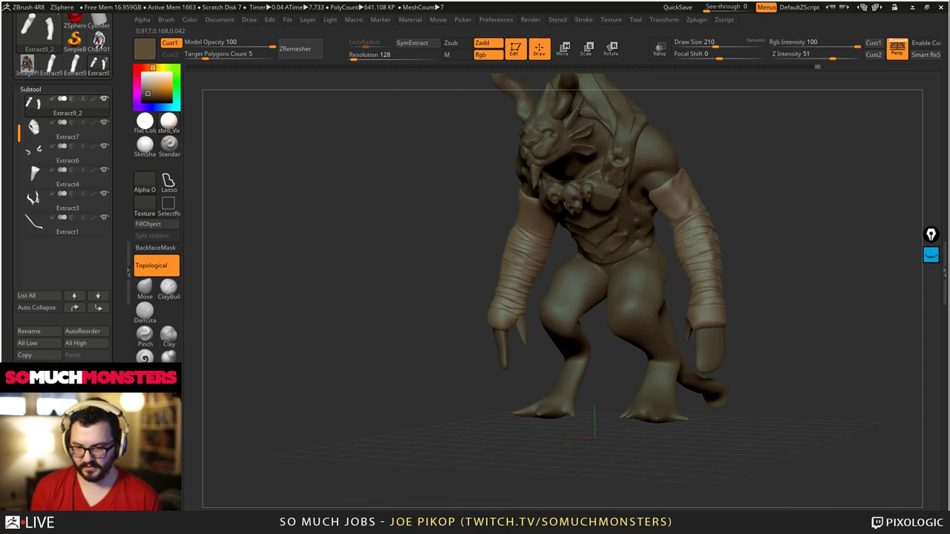
pyautogui.click(610, 19)
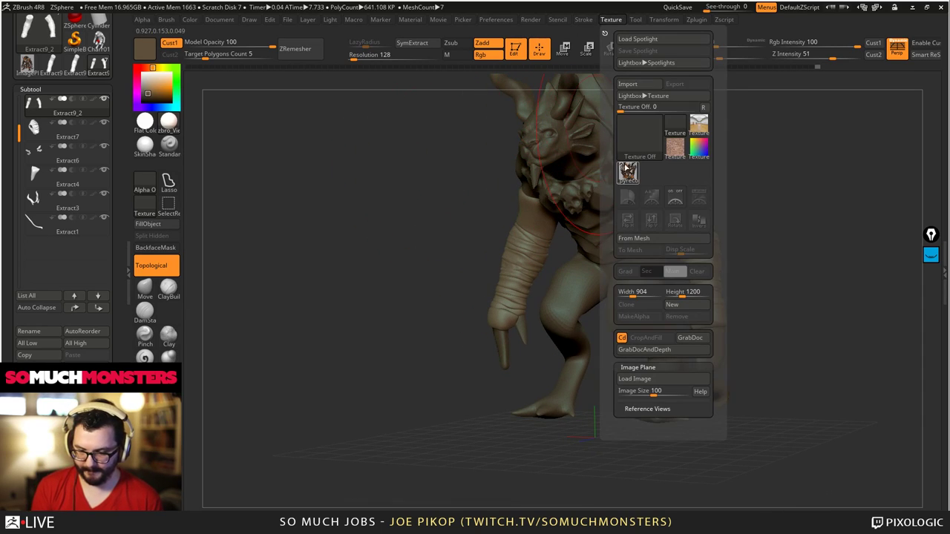
pyautogui.click(645, 413)
pyautogui.click(636, 380)
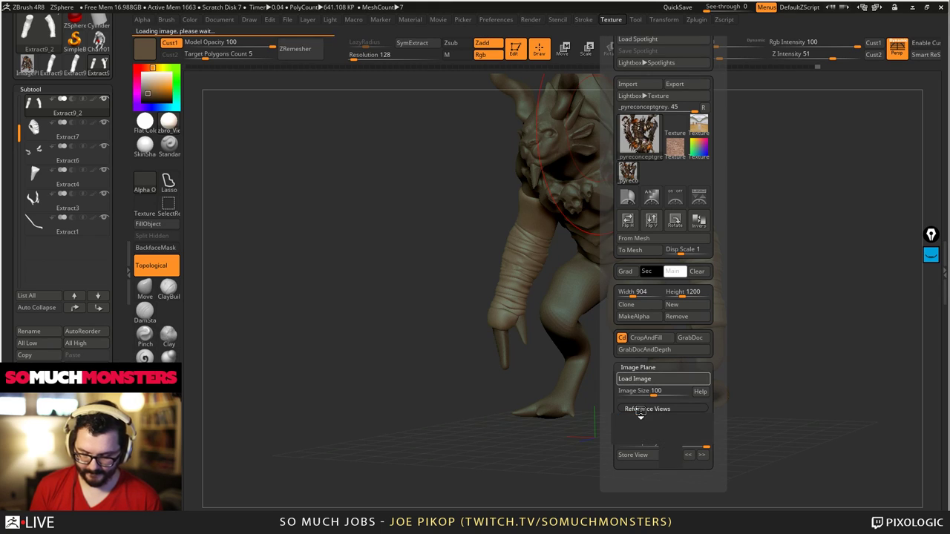
pyautogui.moveTo(521, 260)
pyautogui.mouseDown(button='right')
pyautogui.moveTo(464, 278)
pyautogui.moveTo(482, 257)
pyautogui.moveTo(533, 320)
pyautogui.moveTo(529, 256)
pyautogui.mouseUp(button='right')
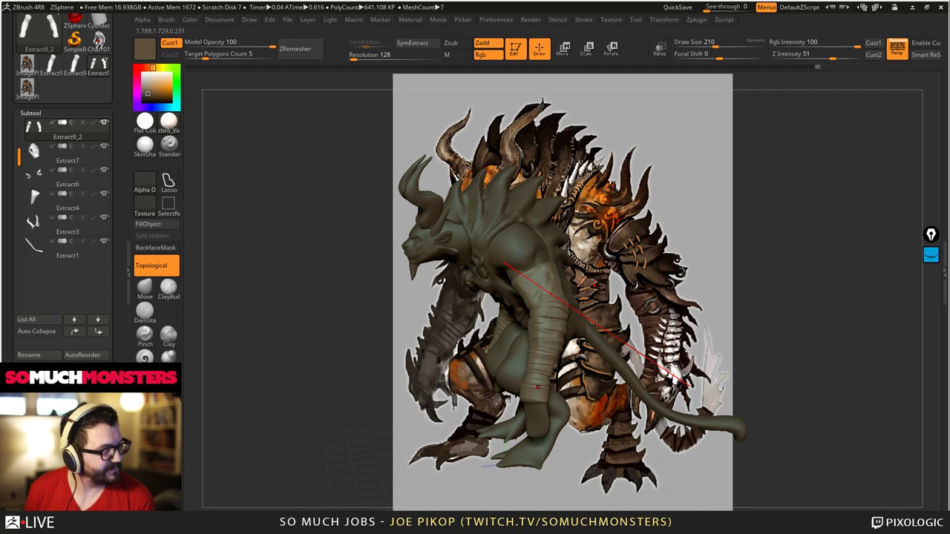
# - Smooth the upper sleeve above the forearm bands from the front and back at draw size 82
pyautogui.moveTo(572, 214)
pyautogui.mouseDown(button='right')
pyautogui.moveTo(561, 213)
pyautogui.moveTo(564, 260)
pyautogui.moveTo(531, 200)
pyautogui.moveTo(550, 214)
pyautogui.moveTo(541, 206)
pyautogui.moveTo(493, 226)
pyautogui.moveTo(461, 196)
pyautogui.mouseUp(button='right')
pyautogui.moveTo(378, 283)
pyautogui.keyDown('ctrl'); pyautogui.mouseDown(button='right')
pyautogui.moveTo(440, 279)
pyautogui.moveTo(482, 223)
pyautogui.moveTo(532, 222)
pyautogui.moveTo(536, 286)
pyautogui.moveTo(594, 289)
pyautogui.moveTo(705, 155)
pyautogui.moveTo(686, 157)
pyautogui.mouseUp(button='right'); pyautogui.keyUp('ctrl')
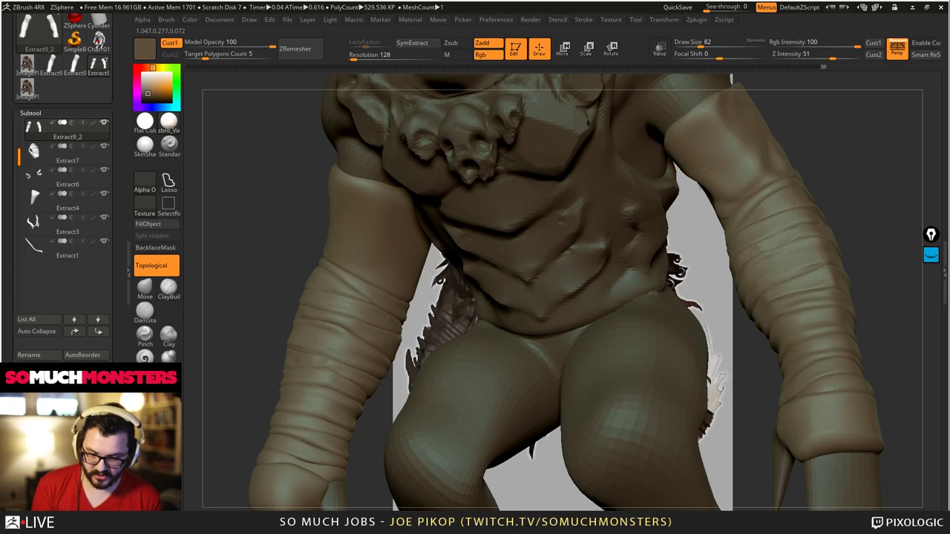
pyautogui.moveTo(702, 169)
pyautogui.mouseDown(button='right')
pyautogui.moveTo(719, 227)
pyautogui.moveTo(735, 236)
pyautogui.moveTo(691, 227)
pyautogui.mouseUp(button='right')
pyautogui.keyDown('shift'); pyautogui.moveTo(720, 212); pyautogui.dragTo(735, 252); pyautogui.keyUp('shift')
pyautogui.moveTo(749, 245)
pyautogui.mouseDown(button='right')
pyautogui.moveTo(813, 222)
pyautogui.moveTo(805, 199)
pyautogui.moveTo(751, 215)
pyautogui.mouseUp(button='right')
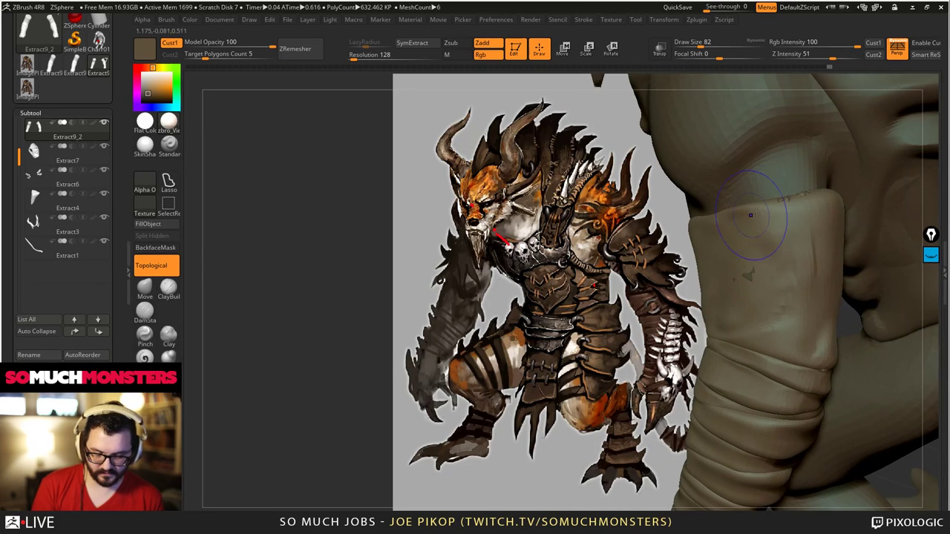
pyautogui.keyDown('shift'); pyautogui.moveTo(751, 215); pyautogui.dragTo(765, 231); pyautogui.keyUp('shift')
pyautogui.moveTo(764, 223)
pyautogui.keyDown('alt'); pyautogui.mouseDown(button='right')
pyautogui.moveTo(838, 282)
pyautogui.moveTo(927, 312)
pyautogui.mouseUp(button='right'); pyautogui.keyUp('alt')
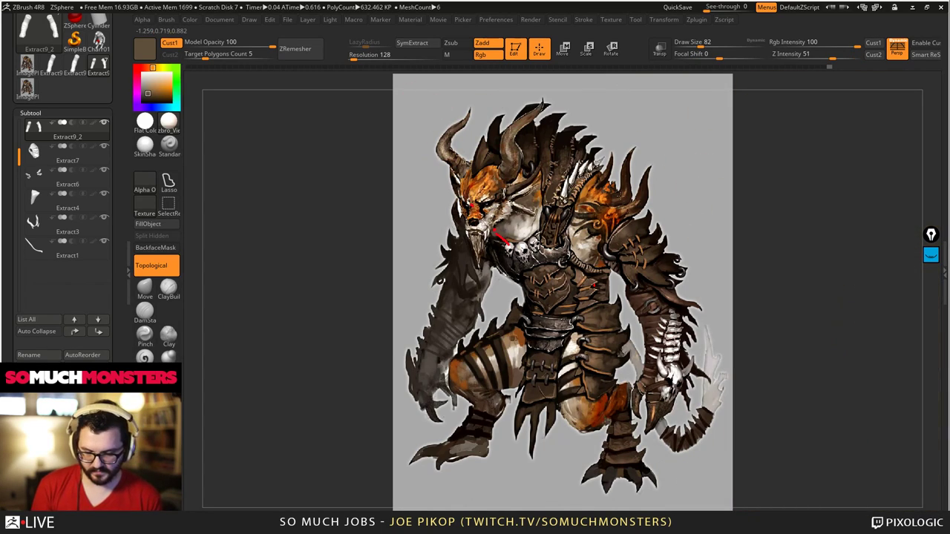
# - Switch to the PM3D_Charr01 body subtool and set up the Move brush with topological masking off at draw size 34
pyautogui.moveTo(595, 282); pyautogui.dragTo(752, 282, button='right')
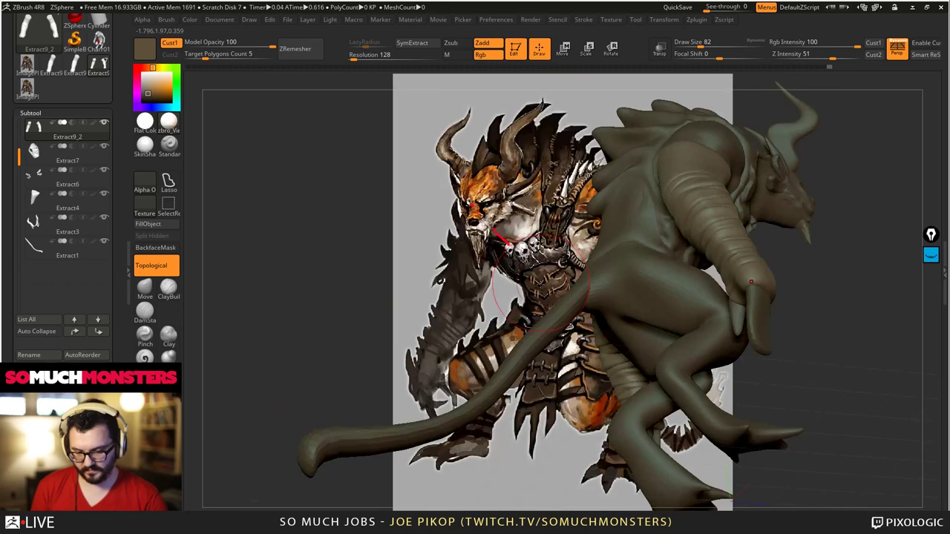
pyautogui.moveTo(540, 284)
pyautogui.mouseDown(button='right')
pyautogui.moveTo(586, 315)
pyautogui.moveTo(570, 347)
pyautogui.moveTo(518, 291)
pyautogui.moveTo(427, 288)
pyautogui.moveTo(456, 287)
pyautogui.mouseUp(button='right')
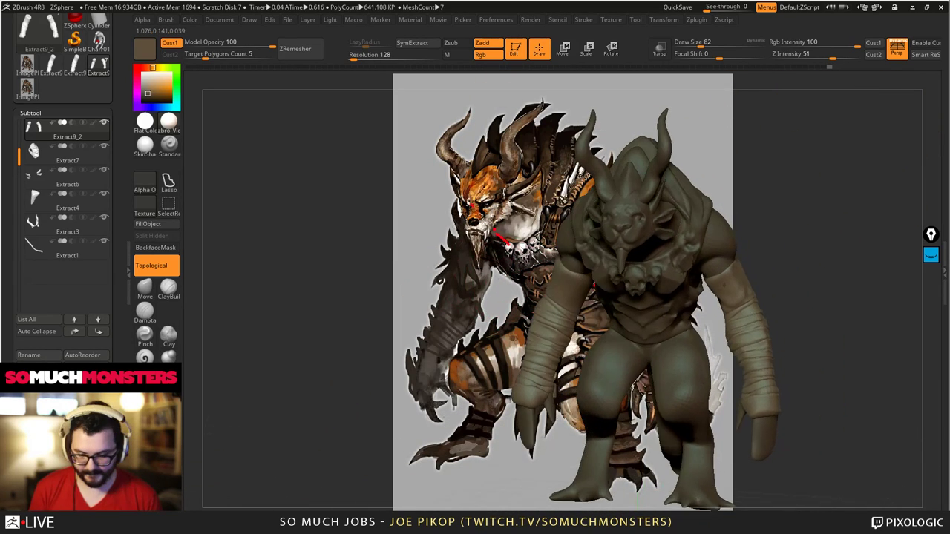
pyautogui.moveTo(594, 284); pyautogui.dragTo(760, 410, button='right')
pyautogui.moveTo(620, 233)
pyautogui.mouseDown(button='right')
pyautogui.moveTo(636, 232)
pyautogui.moveTo(637, 209)
pyautogui.moveTo(647, 230)
pyautogui.moveTo(618, 263)
pyautogui.mouseUp(button='right')
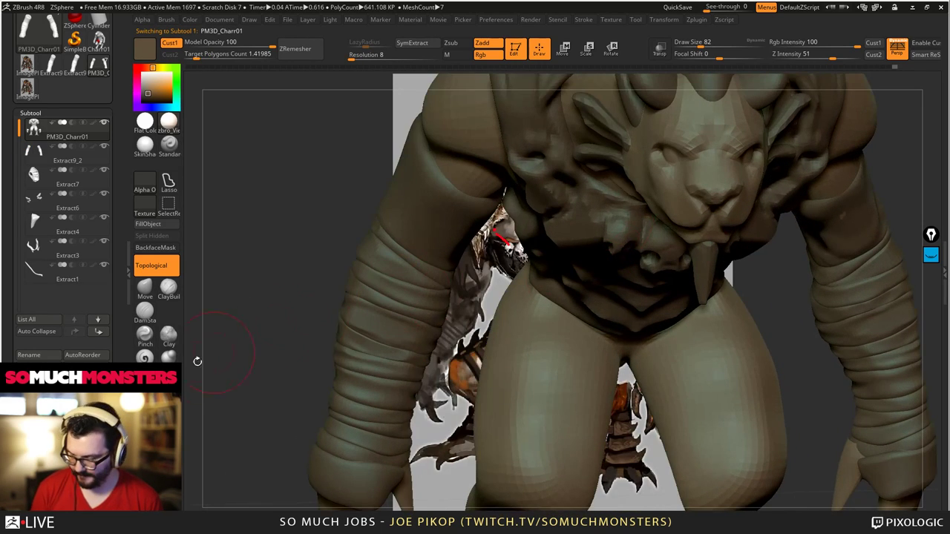
pyautogui.click(151, 310)
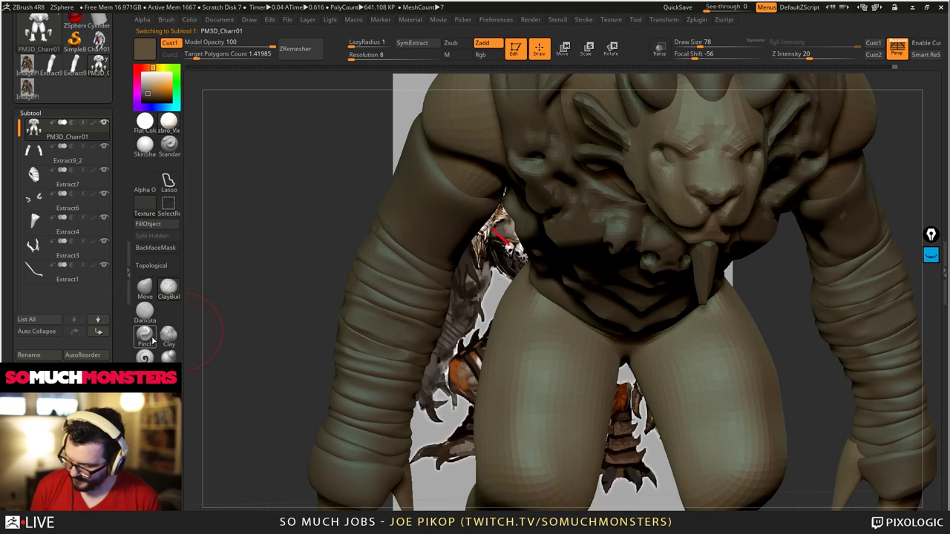
pyautogui.click(146, 292)
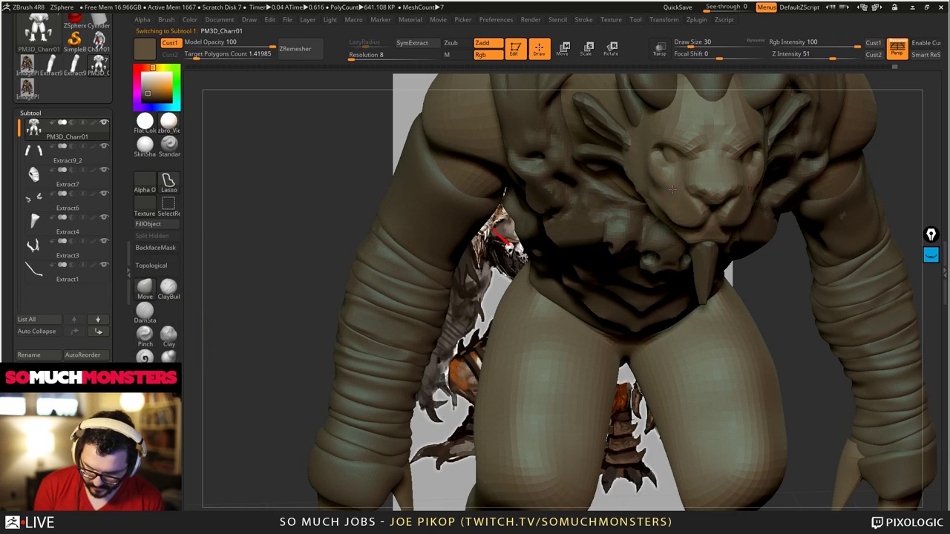
pyautogui.moveTo(672, 189)
pyautogui.mouseDown(button='right')
pyautogui.moveTo(670, 153)
pyautogui.moveTo(672, 215)
pyautogui.moveTo(637, 156)
pyautogui.mouseUp(button='right')
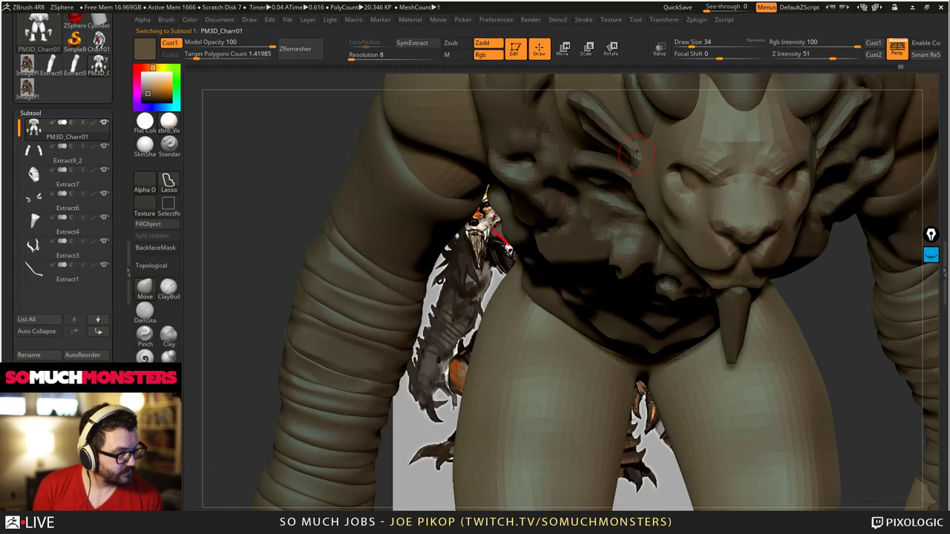
pyautogui.moveTo(692, 227)
pyautogui.mouseDown(button='right')
pyautogui.moveTo(573, 139)
pyautogui.moveTo(608, 386)
pyautogui.moveTo(643, 223)
pyautogui.moveTo(653, 371)
pyautogui.moveTo(663, 192)
pyautogui.moveTo(570, 237)
pyautogui.mouseUp(button='right')
# - Select the Extract6 ear subtool and smooth the faceted ears at draw size 62
pyautogui.keyDown('alt'); pyautogui.click(657, 193); pyautogui.keyUp('alt')
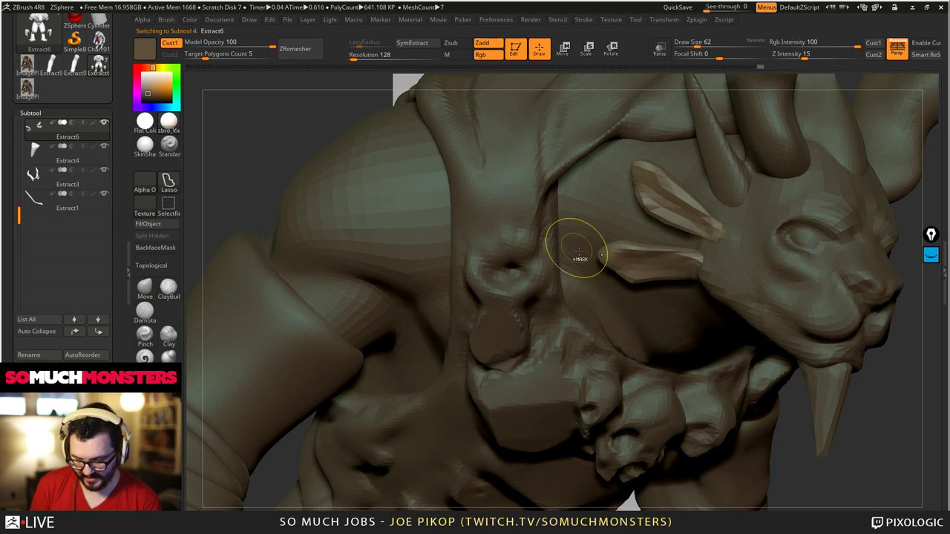
pyautogui.moveTo(656, 239); pyautogui.dragTo(647, 255, button='right')
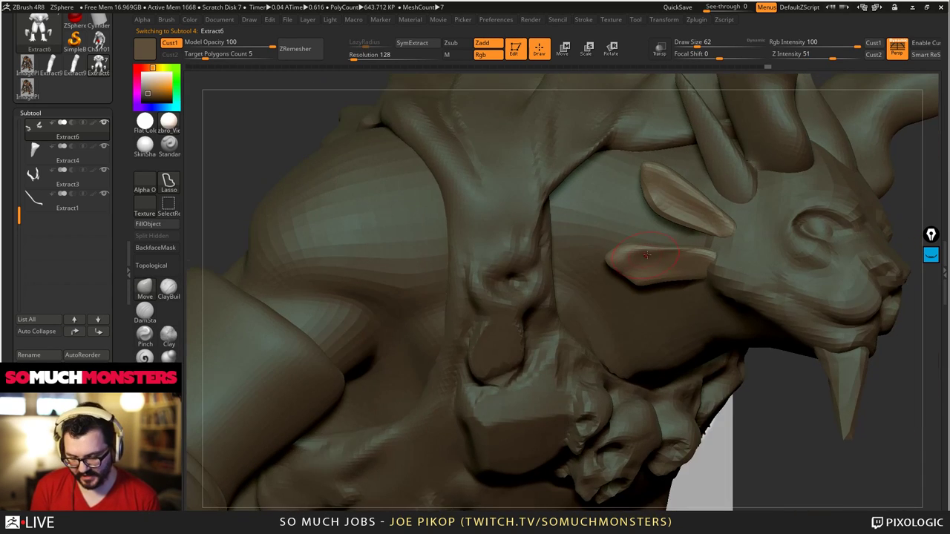
pyautogui.moveTo(616, 227)
pyautogui.keyDown('ctrl'); pyautogui.mouseDown(button='right')
pyautogui.moveTo(623, 170)
pyautogui.moveTo(688, 310)
pyautogui.moveTo(660, 257)
pyautogui.moveTo(585, 348)
pyautogui.mouseUp(button='right'); pyautogui.keyUp('ctrl')
pyautogui.moveTo(640, 256)
pyautogui.mouseDown(button='right')
pyautogui.moveTo(643, 227)
pyautogui.moveTo(681, 304)
pyautogui.moveTo(731, 271)
pyautogui.moveTo(797, 312)
pyautogui.moveTo(770, 338)
pyautogui.mouseUp(button='right')
pyautogui.moveTo(668, 297)
pyautogui.mouseDown(button='right')
pyautogui.moveTo(687, 289)
pyautogui.moveTo(674, 297)
pyautogui.moveTo(708, 333)
pyautogui.mouseUp(button='right')
# - Select the Extract7 torso piece and shape its three chest skulls with the Move brush at size 70 and ClayBuildup at size 14
pyautogui.keyDown('alt'); pyautogui.click(707, 332); pyautogui.keyUp('alt')
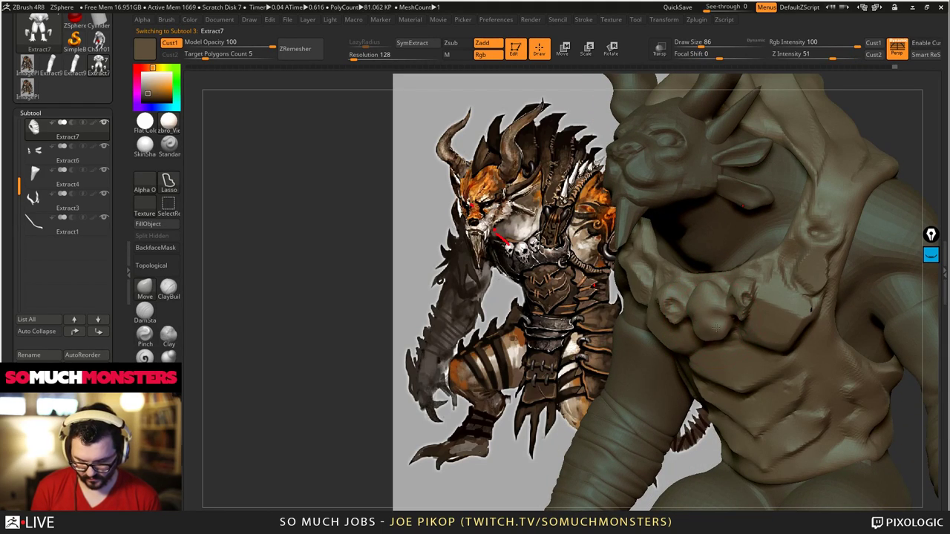
pyautogui.moveTo(729, 294); pyautogui.dragTo(742, 304, button='right')
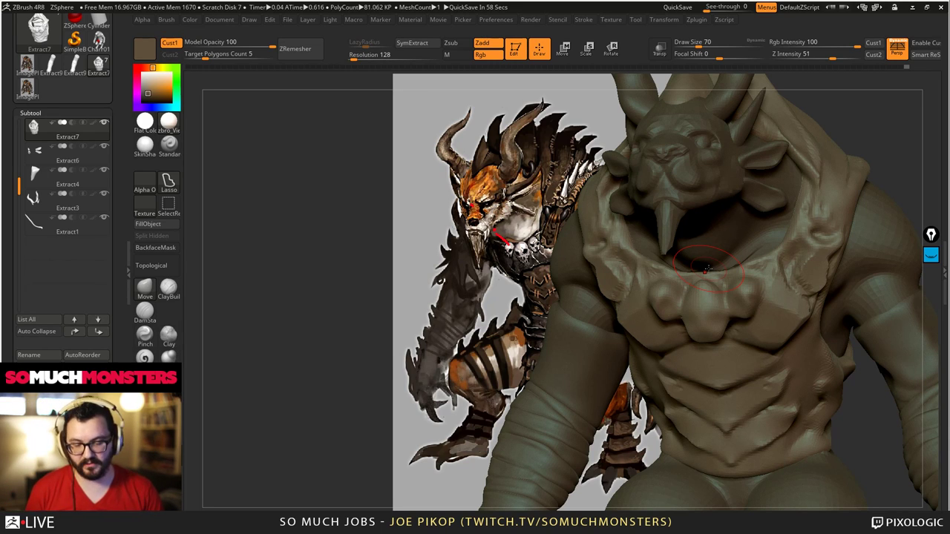
pyautogui.moveTo(707, 269)
pyautogui.mouseDown(button='right')
pyautogui.moveTo(661, 276)
pyautogui.moveTo(698, 331)
pyautogui.moveTo(700, 311)
pyautogui.moveTo(687, 303)
pyautogui.moveTo(679, 269)
pyautogui.moveTo(709, 283)
pyautogui.mouseUp(button='right')
pyautogui.click(165, 288)
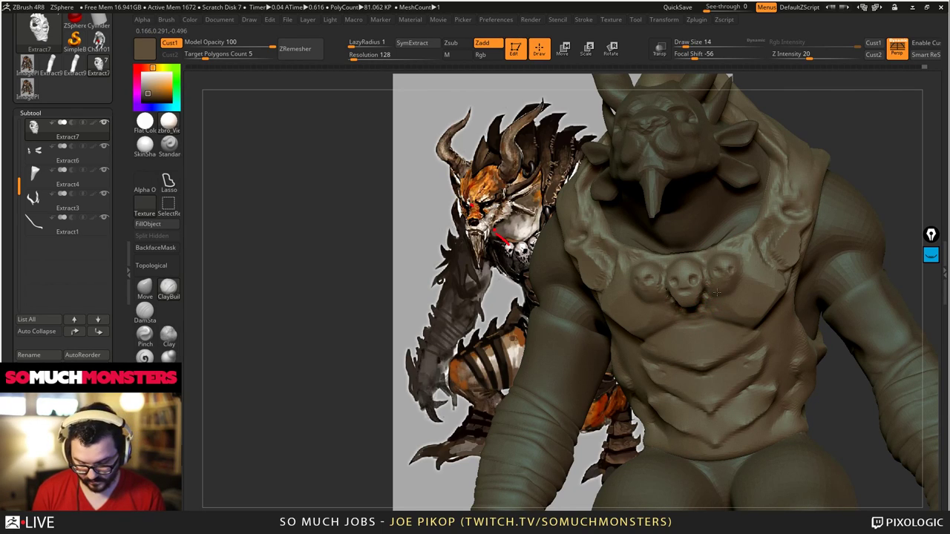
# - Mask a small symmetrical patch on the lower abdomen of the torso piece
pyautogui.moveTo(717, 293)
pyautogui.mouseDown(button='right')
pyautogui.moveTo(373, 191)
pyautogui.moveTo(733, 371)
pyautogui.moveTo(451, 264)
pyautogui.moveTo(519, 386)
pyautogui.moveTo(392, 312)
pyautogui.moveTo(566, 272)
pyautogui.moveTo(549, 504)
pyautogui.moveTo(561, 484)
pyautogui.moveTo(551, 281)
pyautogui.mouseUp(button='right')
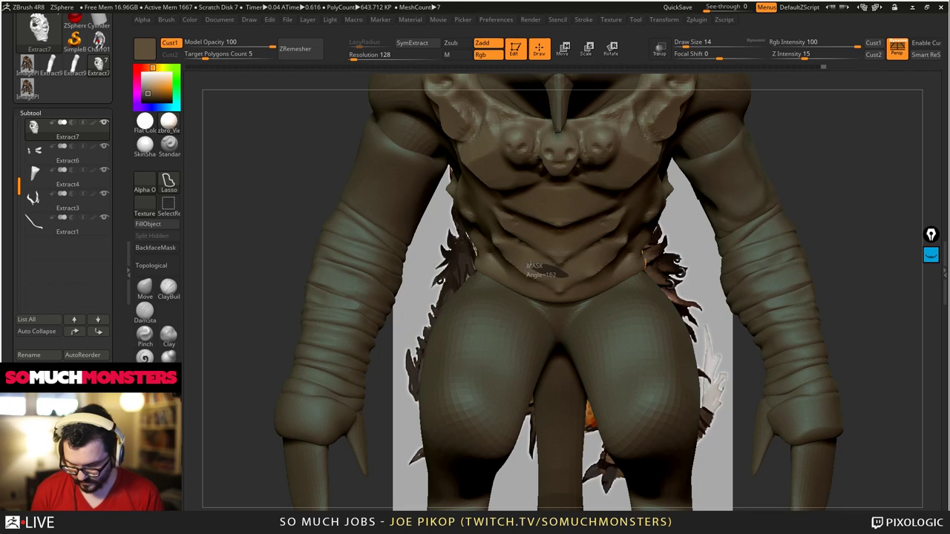
pyautogui.keyDown('ctrl'); pyautogui.moveTo(526, 266); pyautogui.dragTo(568, 276); pyautogui.keyUp('ctrl')
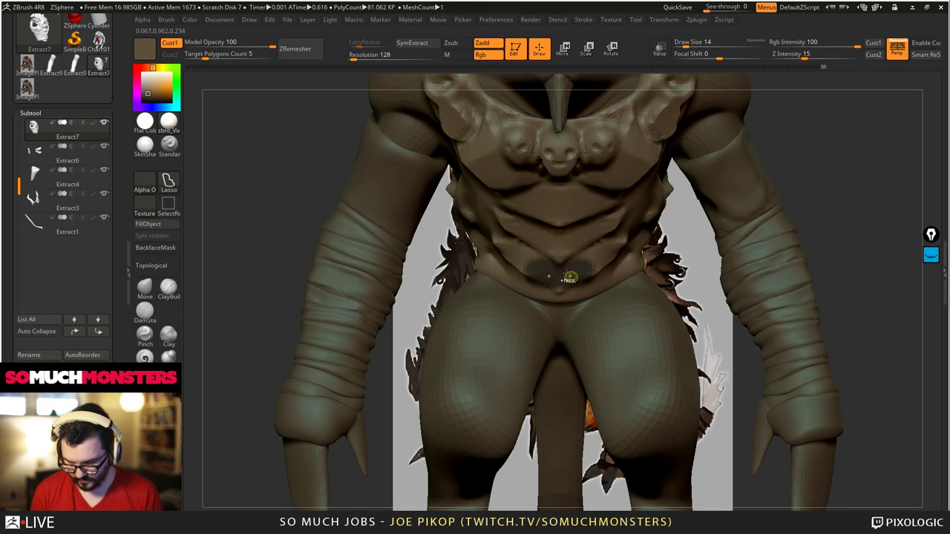
pyautogui.moveTo(496, 265)
pyautogui.mouseDown(button='right')
pyautogui.moveTo(542, 271)
pyautogui.moveTo(337, 176)
pyautogui.mouseUp(button='right')
pyautogui.moveTo(269, 123)
pyautogui.keyDown('ctrl'); pyautogui.keyDown('alt'); pyautogui.mouseDown()
pyautogui.moveTo(424, 434)
pyautogui.moveTo(329, 134)
pyautogui.mouseUp(); pyautogui.keyUp('alt'); pyautogui.keyUp('ctrl')
pyautogui.keyDown('shift'); pyautogui.moveTo(329, 142); pyautogui.dragTo(292, 126, button='right'); pyautogui.keyUp('shift')
pyautogui.keyDown('ctrl'); pyautogui.moveTo(562, 284); pyautogui.dragTo(557, 269); pyautogui.keyUp('ctrl')
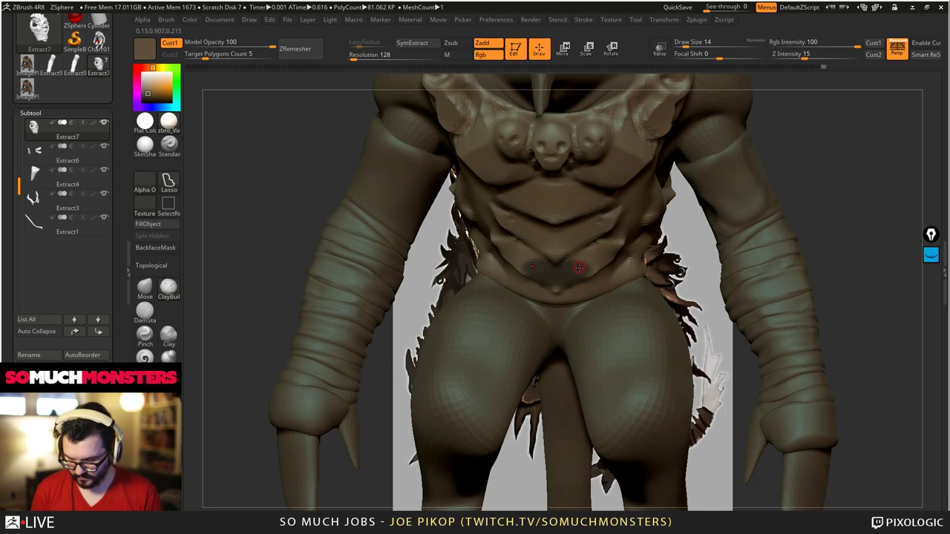
pyautogui.moveTo(445, 250); pyautogui.dragTo(510, 242, button='right')
pyautogui.moveTo(292, 243)
pyautogui.keyDown('alt'); pyautogui.mouseDown()
pyautogui.moveTo(369, 250)
pyautogui.moveTo(385, 273)
pyautogui.mouseUp(); pyautogui.keyUp('alt')
pyautogui.moveTo(294, 155)
pyautogui.keyDown('ctrl'); pyautogui.keyDown('alt'); pyautogui.mouseDown()
pyautogui.moveTo(305, 297)
pyautogui.moveTo(507, 62)
pyautogui.moveTo(455, 74)
pyautogui.mouseUp(); pyautogui.keyUp('alt'); pyautogui.keyUp('ctrl')
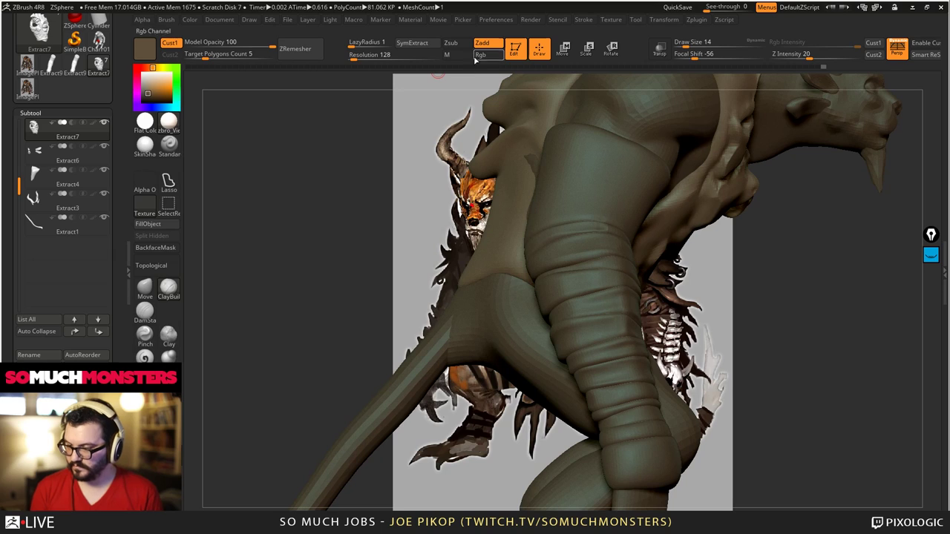
# - Extract the masked abdomen patch as a separate subtool with SymExtract and clear its mask
pyautogui.click(417, 42)
pyautogui.moveTo(625, 222); pyautogui.dragTo(485, 318, button='right')
pyautogui.press('f')
pyautogui.keyDown('ctrl'); pyautogui.moveTo(195, 173); pyautogui.dragTo(246, 259); pyautogui.keyUp('ctrl')
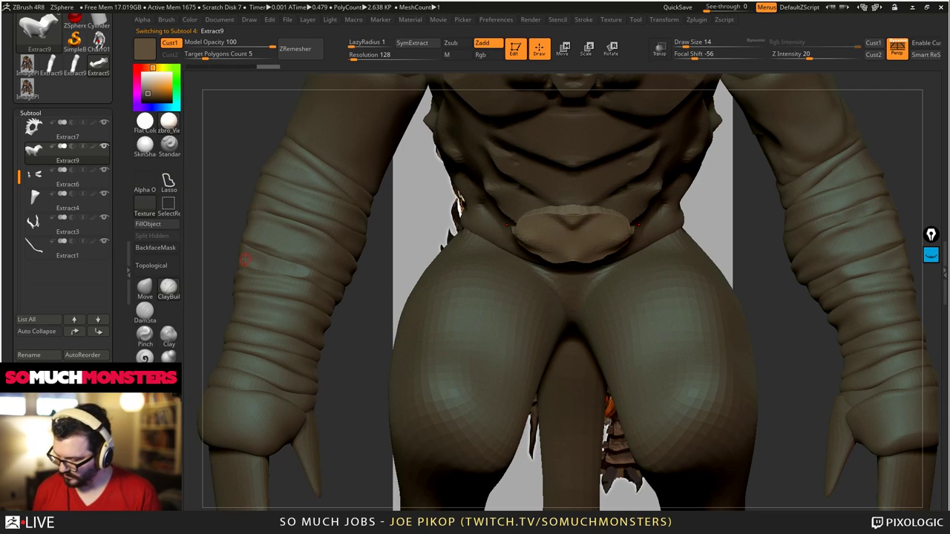
# - Enlarge the brush and smooth the extracted abdomen patch into a clean oval
pyautogui.press(']')
pyautogui.press(']')
pyautogui.press(']')
pyautogui.press(']')
pyautogui.press(']')
pyautogui.press(']')
pyautogui.press(']')
pyautogui.press(']')
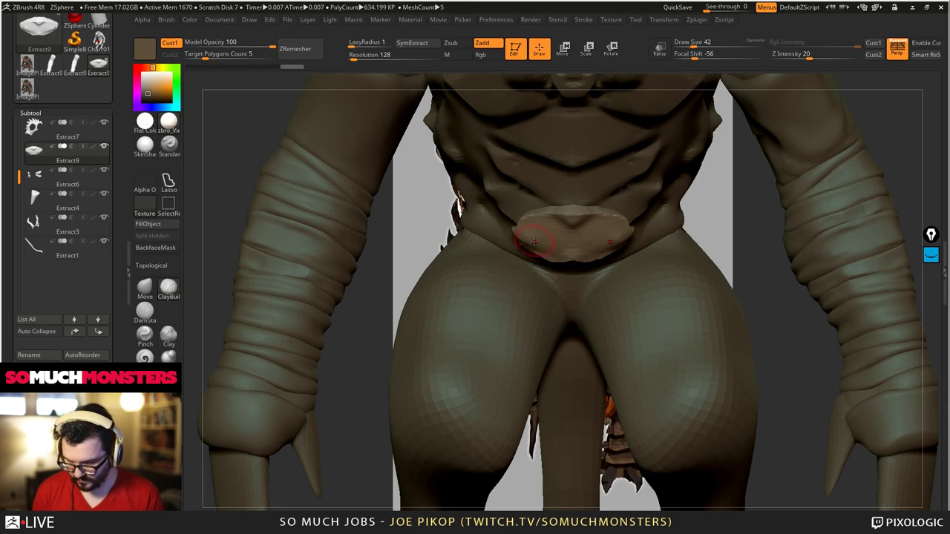
pyautogui.keyDown('shift'); pyautogui.moveTo(529, 236); pyautogui.dragTo(538, 229); pyautogui.keyUp('shift')
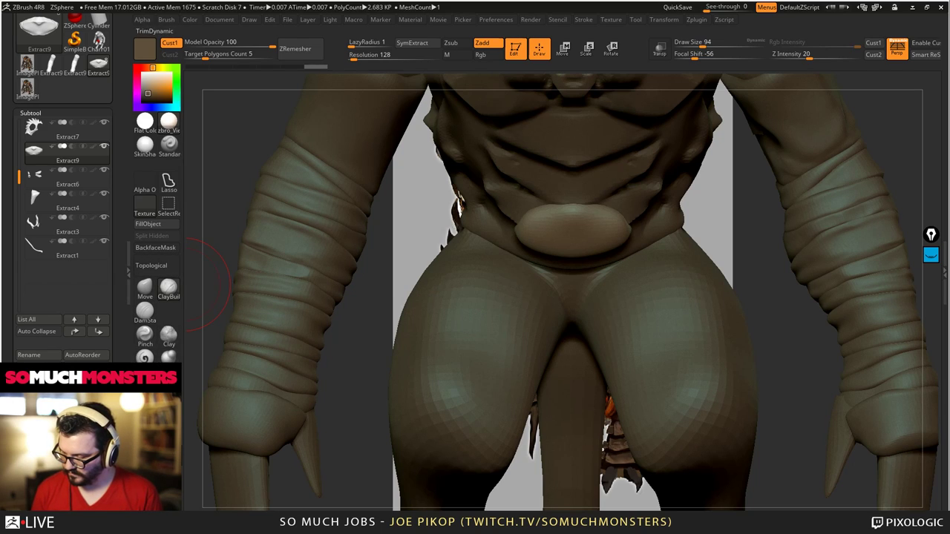
# - Stretch the oval patch downward between the thighs with the Move brush at draw size 158
pyautogui.click(143, 291)
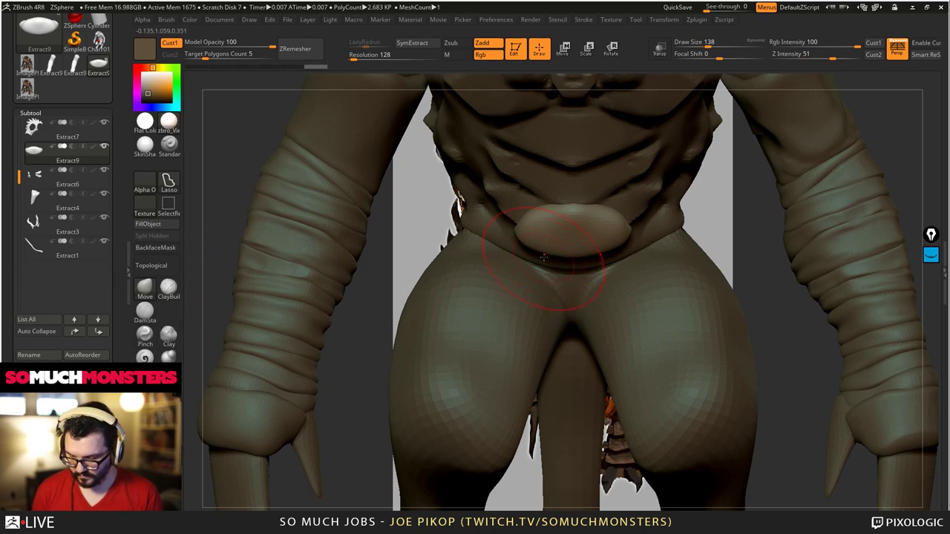
pyautogui.press(']')
pyautogui.press(']')
pyautogui.moveTo(544, 257); pyautogui.dragTo(558, 312)
# - Shape and smooth the patch into a narrow hanging loincloth flap with the Move brush at draw sizes 158 and 154
pyautogui.moveTo(460, 312); pyautogui.dragTo(552, 305, button='right')
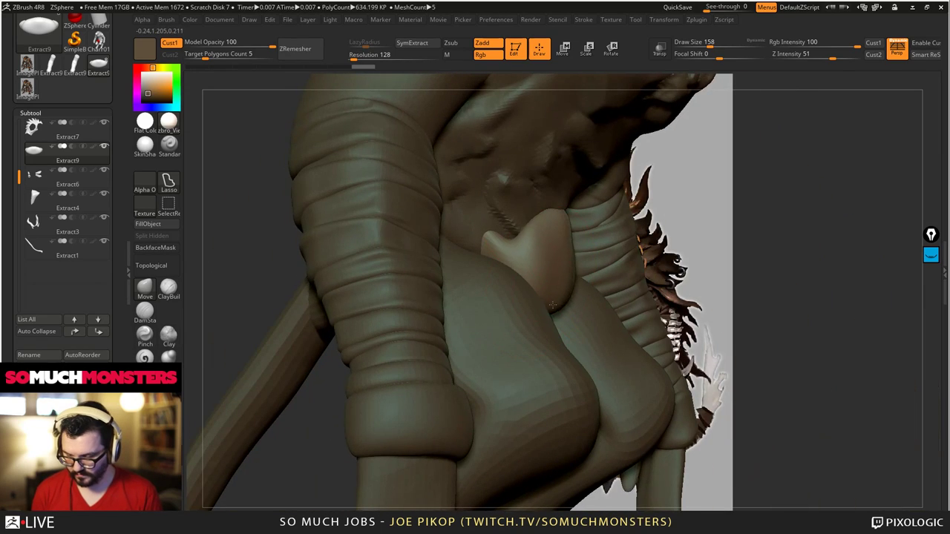
pyautogui.moveTo(552, 305); pyautogui.dragTo(562, 307)
pyautogui.moveTo(543, 257)
pyautogui.keyDown('shift'); pyautogui.mouseDown()
pyautogui.moveTo(510, 268)
pyautogui.moveTo(511, 251)
pyautogui.moveTo(528, 254)
pyautogui.moveTo(512, 224)
pyautogui.moveTo(519, 219)
pyautogui.mouseUp(); pyautogui.keyUp('shift')
pyautogui.moveTo(541, 278); pyautogui.dragTo(553, 293)
pyautogui.moveTo(553, 293)
pyautogui.mouseDown(button='right')
pyautogui.moveTo(483, 242)
pyautogui.moveTo(453, 242)
pyautogui.mouseUp(button='right')
pyautogui.moveTo(494, 148)
pyautogui.keyDown('ctrl'); pyautogui.mouseDown(button='right')
pyautogui.moveTo(490, 244)
pyautogui.moveTo(498, 152)
pyautogui.mouseUp(button='right'); pyautogui.keyUp('ctrl')
pyautogui.moveTo(640, 210); pyautogui.dragTo(652, 238)
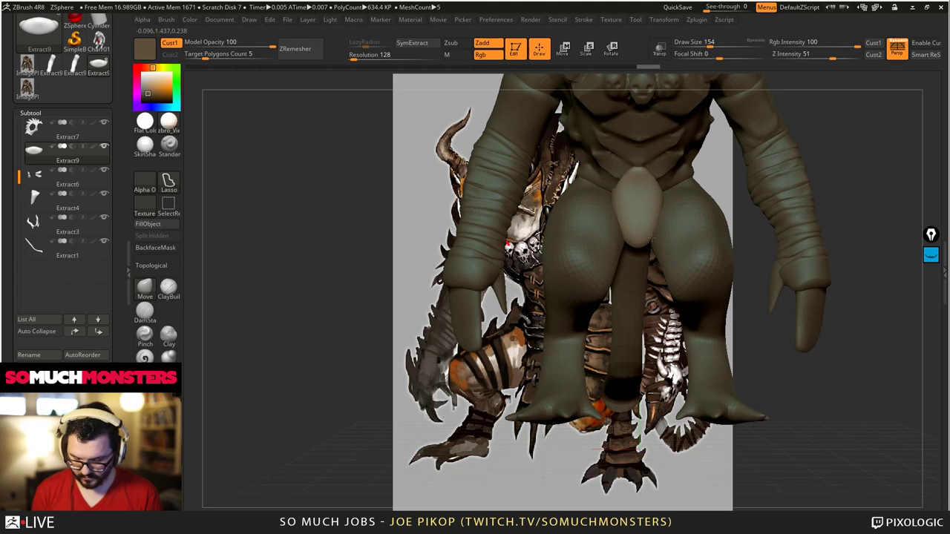
# - Reshape the loincloth flap's upper edge against the waist and adjust its hanging end with the Move brush at draw size 166
pyautogui.moveTo(652, 238); pyautogui.dragTo(610, 236, button='right')
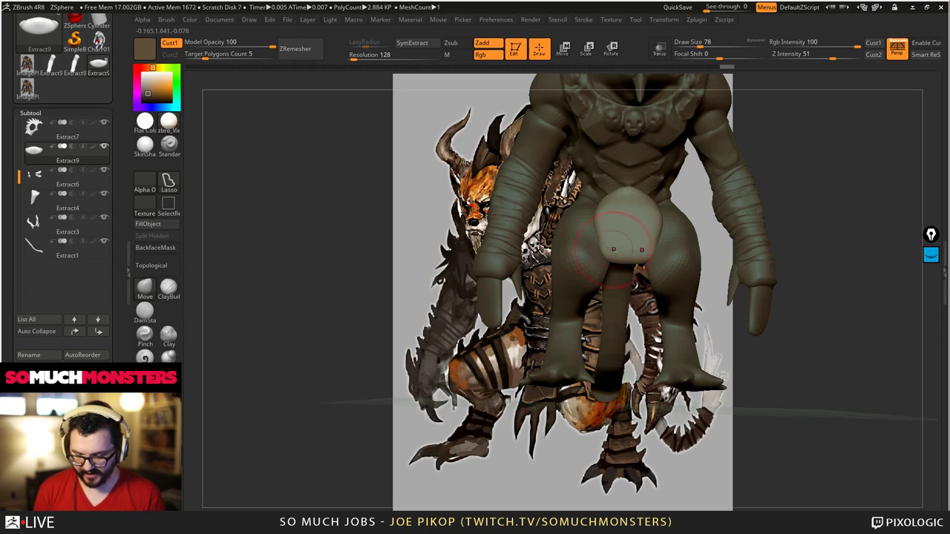
pyautogui.moveTo(610, 293)
pyautogui.mouseDown(button='right')
pyautogui.moveTo(605, 260)
pyautogui.moveTo(570, 267)
pyautogui.moveTo(564, 296)
pyautogui.mouseUp(button='right')
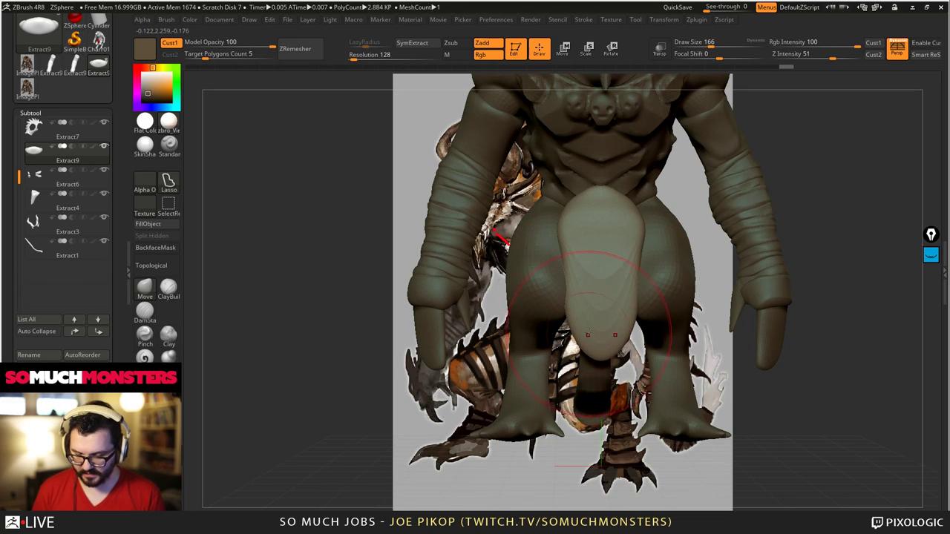
pyautogui.keyDown('ctrl'); pyautogui.moveTo(547, 215); pyautogui.dragTo(505, 260, button='right'); pyautogui.keyUp('ctrl')
pyautogui.moveTo(505, 260)
pyautogui.mouseDown(button='right')
pyautogui.moveTo(609, 297)
pyautogui.moveTo(587, 364)
pyautogui.mouseUp(button='right')
pyautogui.moveTo(548, 178); pyautogui.dragTo(515, 163)
pyautogui.moveTo(560, 204); pyautogui.dragTo(558, 222)
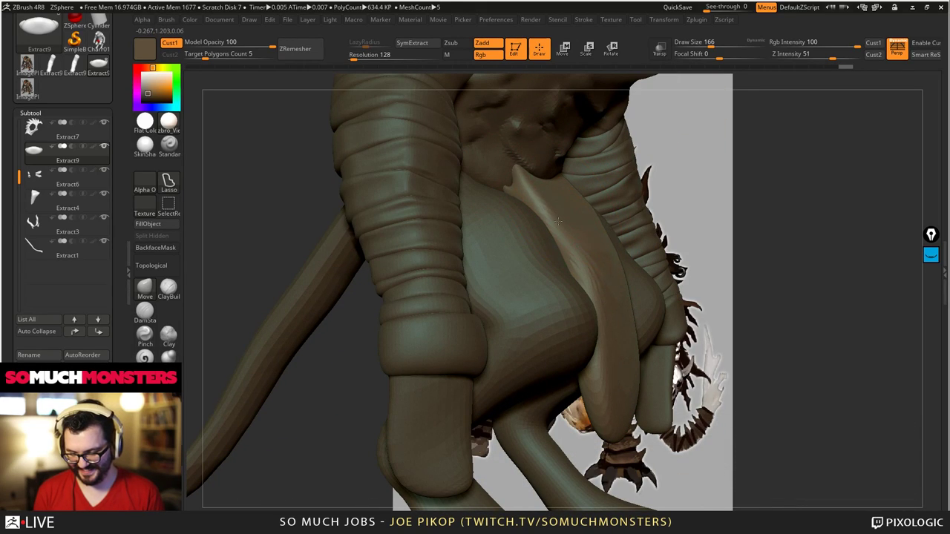
pyautogui.keyDown('ctrl'); pyautogui.moveTo(607, 292); pyautogui.dragTo(624, 378, button='right'); pyautogui.keyUp('ctrl')
pyautogui.moveTo(630, 406); pyautogui.dragTo(590, 423)
pyautogui.moveTo(590, 423); pyautogui.dragTo(519, 296, button='right')
pyautogui.keyDown('ctrl'); pyautogui.moveTo(552, 323); pyautogui.dragTo(477, 260, button='right'); pyautogui.keyUp('ctrl')
# - Isolate the loincloth flap by hiding all the other subtools
pyautogui.click(62, 158)
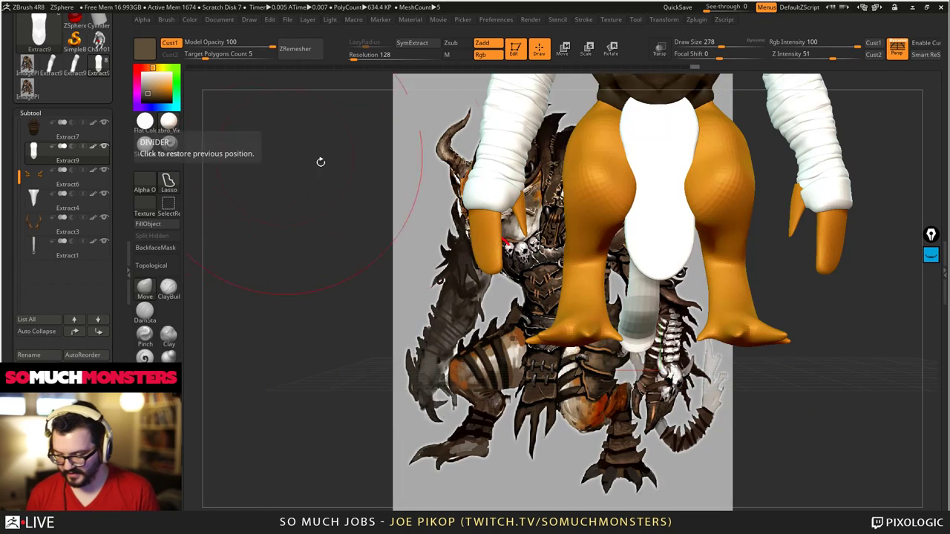
pyautogui.click(104, 149)
pyautogui.click(93, 148)
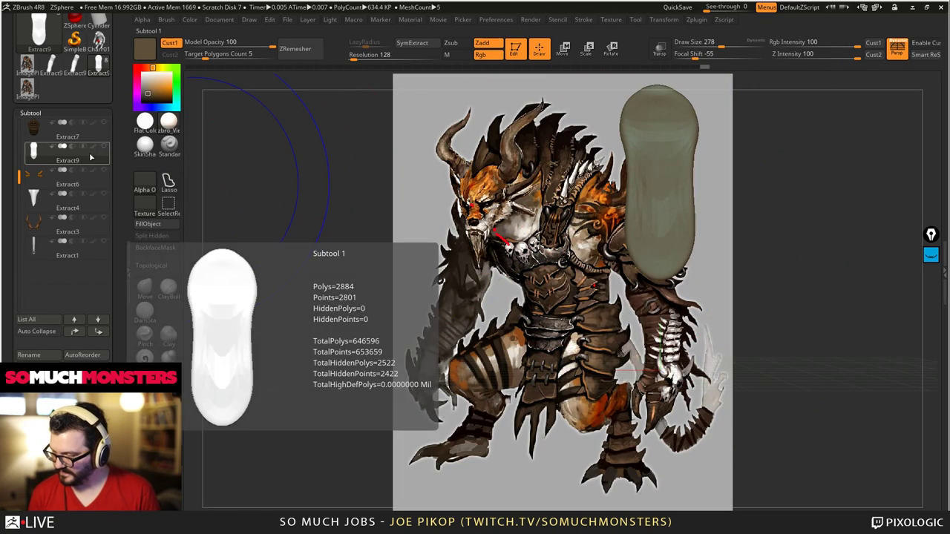
# - Flatten the front surface of the isolated flap with a polishing brush at draw size 174
pyautogui.moveTo(631, 186)
pyautogui.keyDown('ctrl'); pyautogui.mouseDown(button='right')
pyautogui.moveTo(643, 238)
pyautogui.moveTo(625, 250)
pyautogui.moveTo(616, 361)
pyautogui.mouseUp(button='right'); pyautogui.keyUp('ctrl')
pyautogui.moveTo(616, 361); pyautogui.dragTo(623, 365)
pyautogui.press('[')
pyautogui.press('[')
pyautogui.press('[')
pyautogui.press('[')
pyautogui.press('[')
pyautogui.press('[')
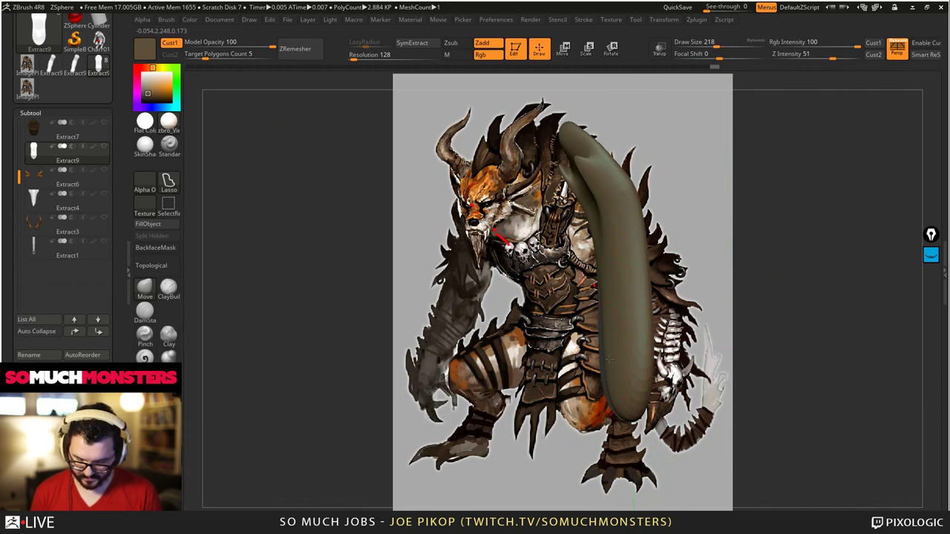
pyautogui.click(168, 357)
pyautogui.moveTo(504, 327); pyautogui.dragTo(582, 348, button='right')
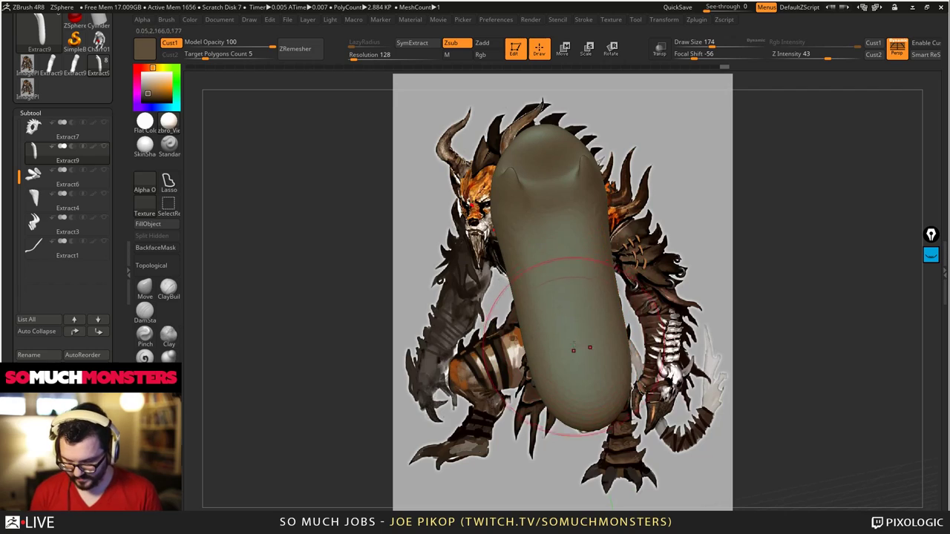
pyautogui.moveTo(581, 348); pyautogui.dragTo(554, 257)
# - Smooth the pinched folds near the flap's upper end, subdivide its mesh once and smooth the surface again
pyautogui.moveTo(555, 257); pyautogui.dragTo(556, 210, button='right')
pyautogui.keyDown('shift'); pyautogui.moveTo(556, 209); pyautogui.dragTo(569, 167); pyautogui.keyUp('shift')
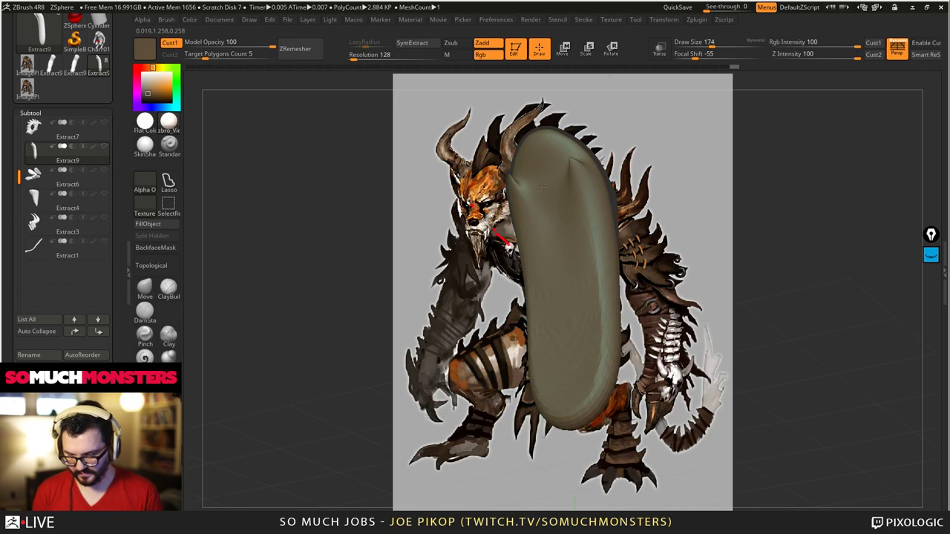
pyautogui.moveTo(569, 167); pyautogui.dragTo(589, 181, button='right')
pyautogui.moveTo(589, 180)
pyautogui.mouseDown()
pyautogui.moveTo(626, 234)
pyautogui.moveTo(594, 248)
pyautogui.mouseUp()
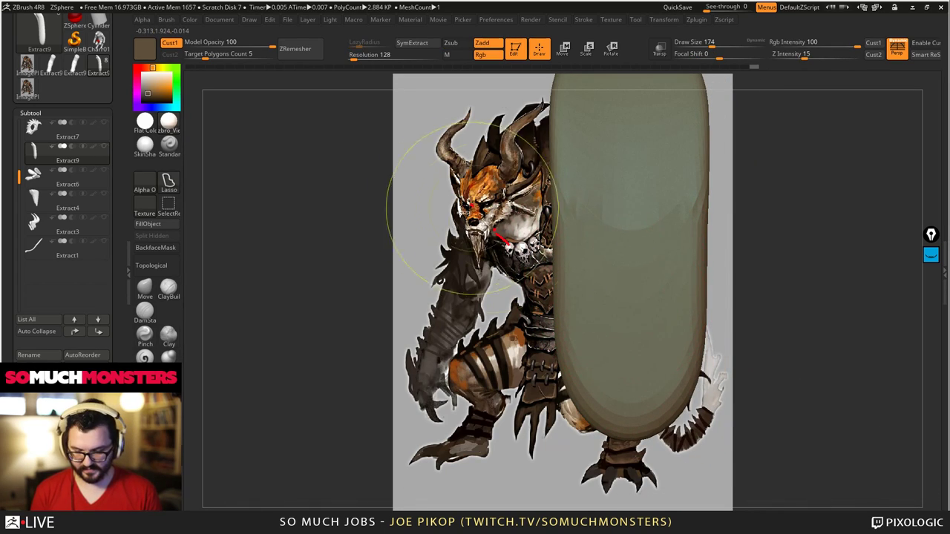
pyautogui.hotkey('ctrl', 'd')
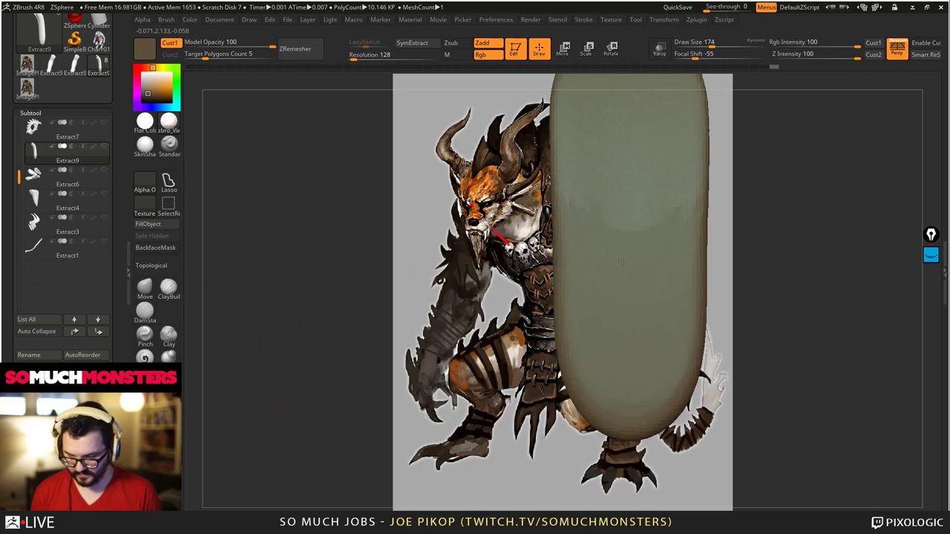
pyautogui.keyDown('shift'); pyautogui.moveTo(627, 393); pyautogui.dragTo(620, 377); pyautogui.keyUp('shift')
# - Polish and smooth the bumps near the flap's upper end and its faces at draw sizes 94 and 126
pyautogui.keyDown('alt'); pyautogui.moveTo(622, 209); pyautogui.dragTo(635, 307, button='right'); pyautogui.keyUp('alt')
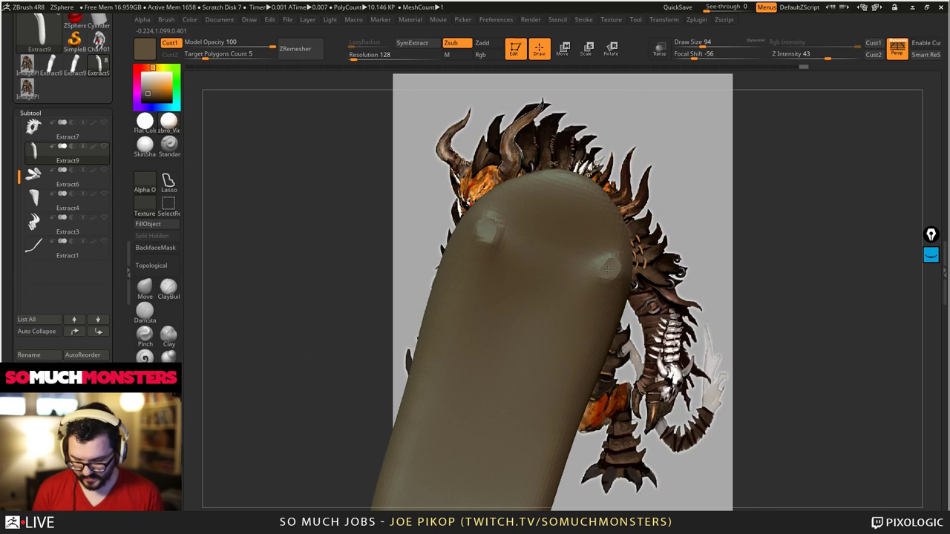
pyautogui.keyDown('shift'); pyautogui.moveTo(608, 271); pyautogui.dragTo(600, 276); pyautogui.keyUp('shift')
pyautogui.moveTo(600, 277); pyautogui.dragTo(653, 223, button='right')
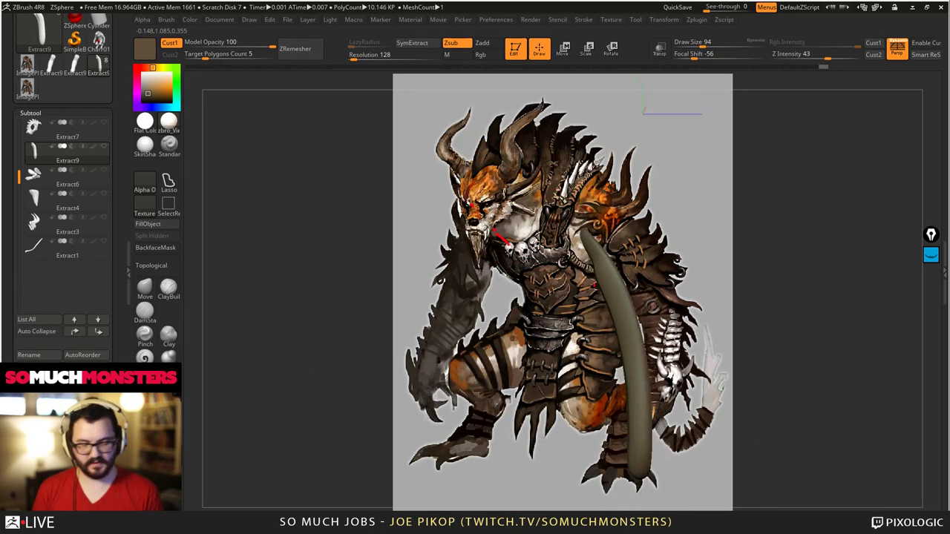
pyautogui.moveTo(594, 267); pyautogui.dragTo(616, 298)
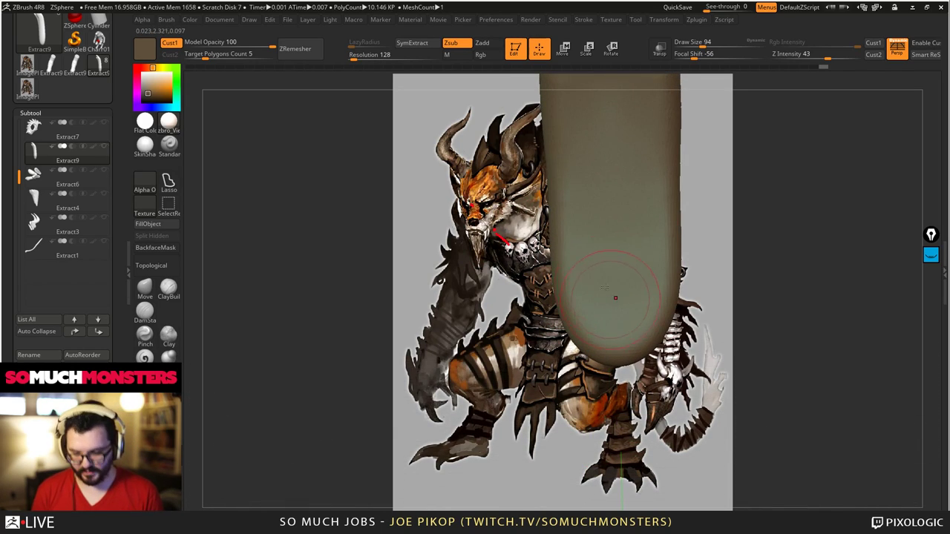
pyautogui.moveTo(617, 255); pyautogui.dragTo(610, 139)
pyautogui.moveTo(610, 139); pyautogui.dragTo(632, 272, button='right')
pyautogui.moveTo(621, 398)
pyautogui.mouseDown(button='right')
pyautogui.moveTo(614, 332)
pyautogui.moveTo(627, 188)
pyautogui.mouseUp(button='right')
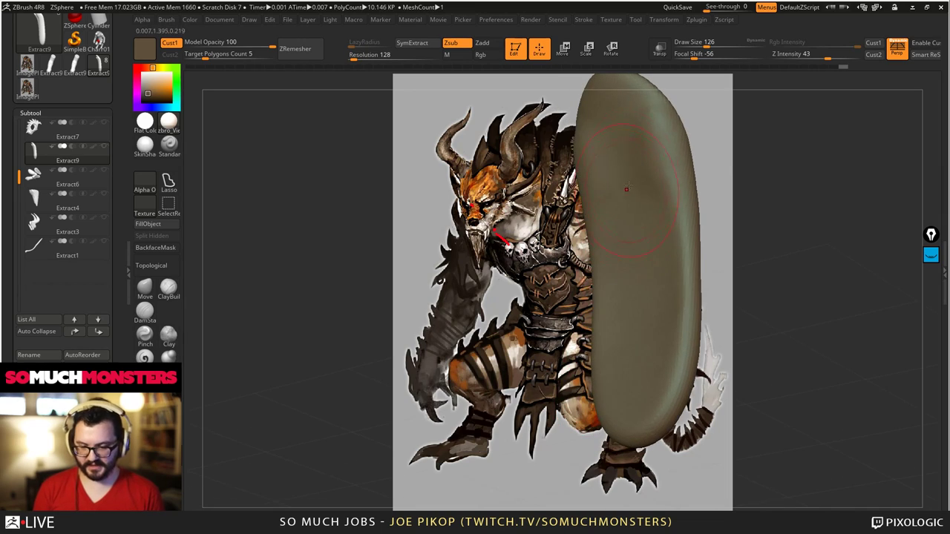
# - Show all the hidden subtools around the loincloth flap again and switch to the Move brush
pyautogui.moveTo(613, 151); pyautogui.dragTo(613, 325, button='right')
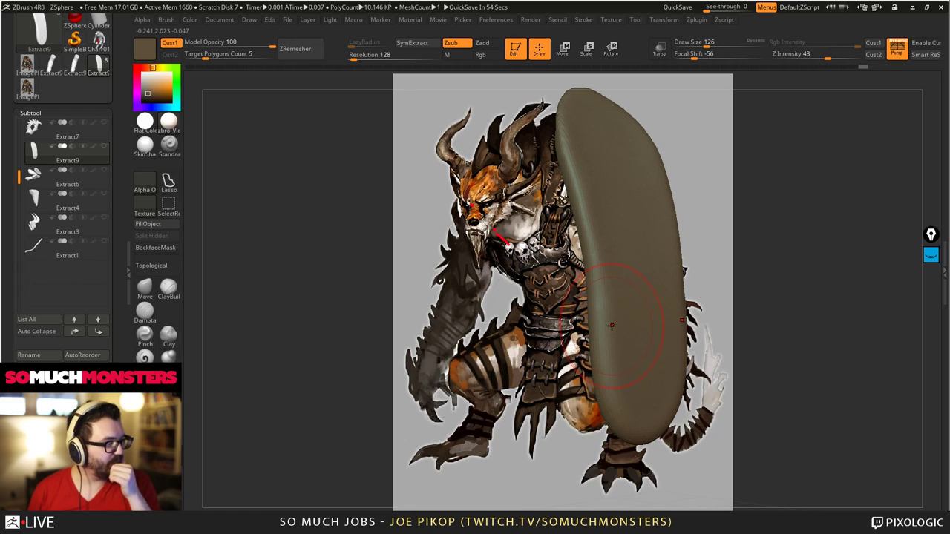
pyautogui.keyDown('shift'); pyautogui.moveTo(605, 262); pyautogui.dragTo(411, 249, button='right'); pyautogui.keyUp('shift')
pyautogui.keyDown('shift'); pyautogui.click(104, 148); pyautogui.keyUp('shift')
pyautogui.click(166, 285)
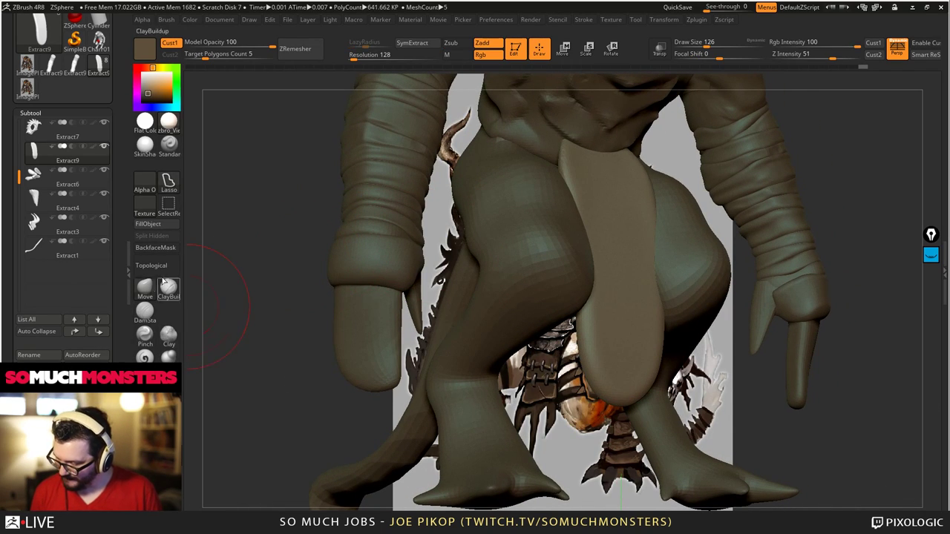
pyautogui.moveTo(592, 230); pyautogui.dragTo(600, 230)
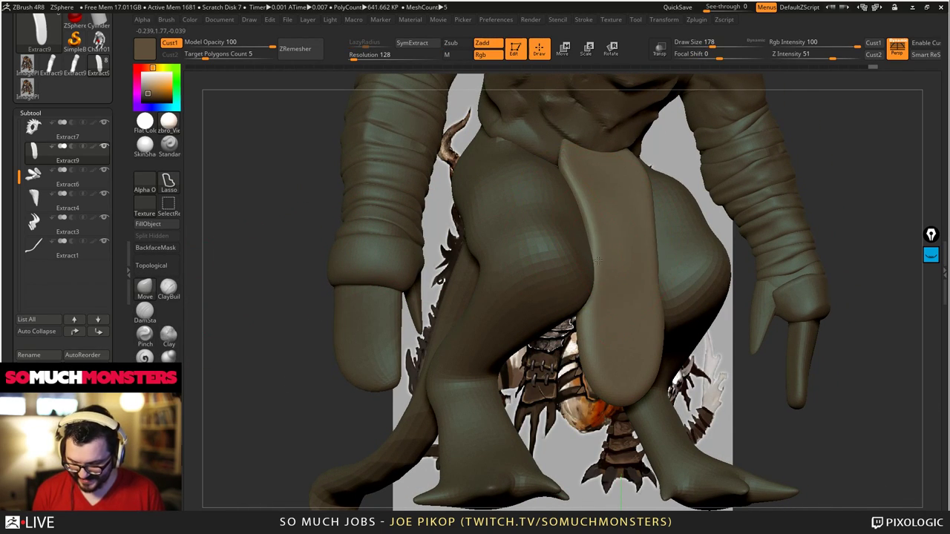
pyautogui.moveTo(594, 268); pyautogui.dragTo(602, 267)
pyautogui.moveTo(593, 311)
pyautogui.mouseDown()
pyautogui.moveTo(603, 312)
pyautogui.moveTo(607, 343)
pyautogui.mouseUp()
pyautogui.moveTo(631, 334); pyautogui.dragTo(571, 334, button='right')
pyautogui.moveTo(605, 345); pyautogui.dragTo(613, 347)
pyautogui.hotkey('ctrl', 'z')
pyautogui.hotkey('ctrl', 'z')
pyautogui.hotkey('ctrl', 'z')
pyautogui.hotkey('ctrl', 'z')
pyautogui.hotkey('ctrl', 'z')
pyautogui.hotkey('ctrl', 'z')
pyautogui.hotkey('ctrl', 'z')
pyautogui.hotkey('ctrl', 'z')
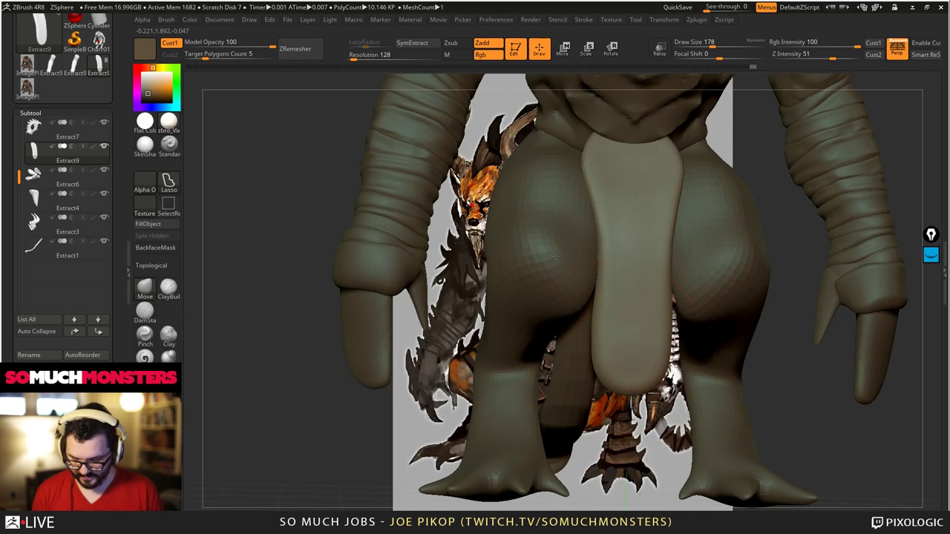
# - Shape the flap's upper corners where it meets the waist with the Move brush at draw sizes 174 and 78
pyautogui.moveTo(623, 349)
pyautogui.keyDown('ctrl'); pyautogui.mouseDown(button='right')
pyautogui.moveTo(605, 278)
pyautogui.moveTo(620, 274)
pyautogui.moveTo(626, 346)
pyautogui.moveTo(621, 309)
pyautogui.mouseUp(button='right'); pyautogui.keyUp('ctrl')
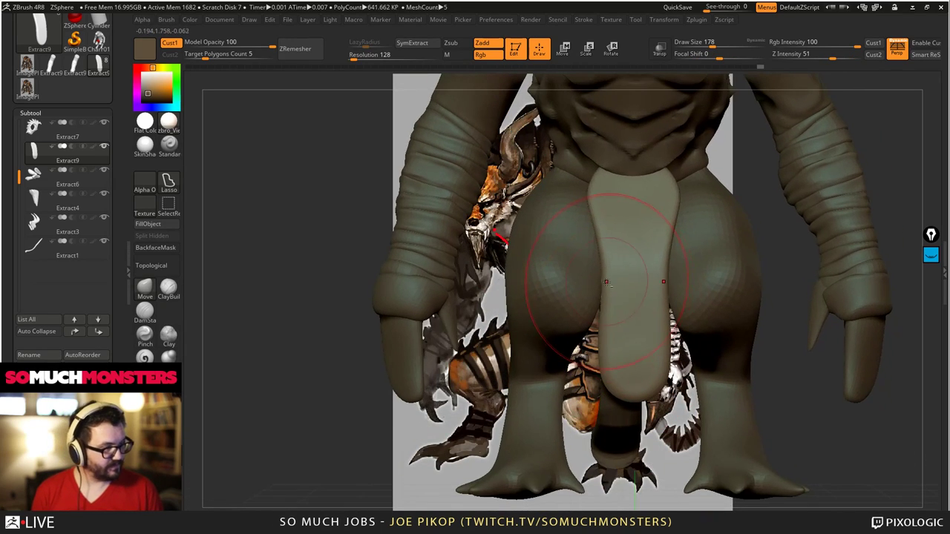
pyautogui.keyDown('ctrl'); pyautogui.moveTo(615, 275); pyautogui.dragTo(618, 230, button='right'); pyautogui.keyUp('ctrl')
pyautogui.moveTo(576, 170); pyautogui.dragTo(588, 164)
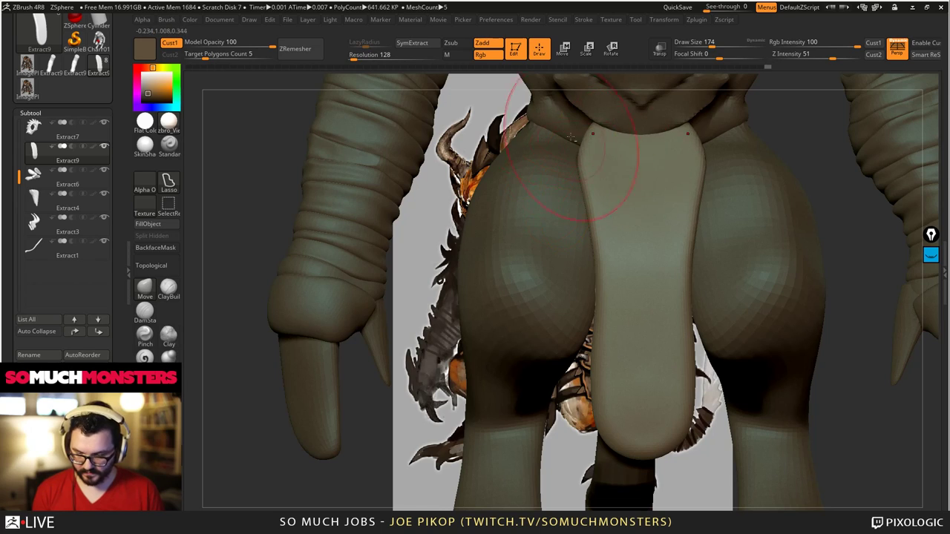
pyautogui.moveTo(598, 133)
pyautogui.keyDown('ctrl'); pyautogui.mouseDown(button='right')
pyautogui.moveTo(532, 77)
pyautogui.moveTo(640, 111)
pyautogui.moveTo(645, 161)
pyautogui.moveTo(664, 178)
pyautogui.moveTo(657, 172)
pyautogui.mouseUp(button='right'); pyautogui.keyUp('ctrl')
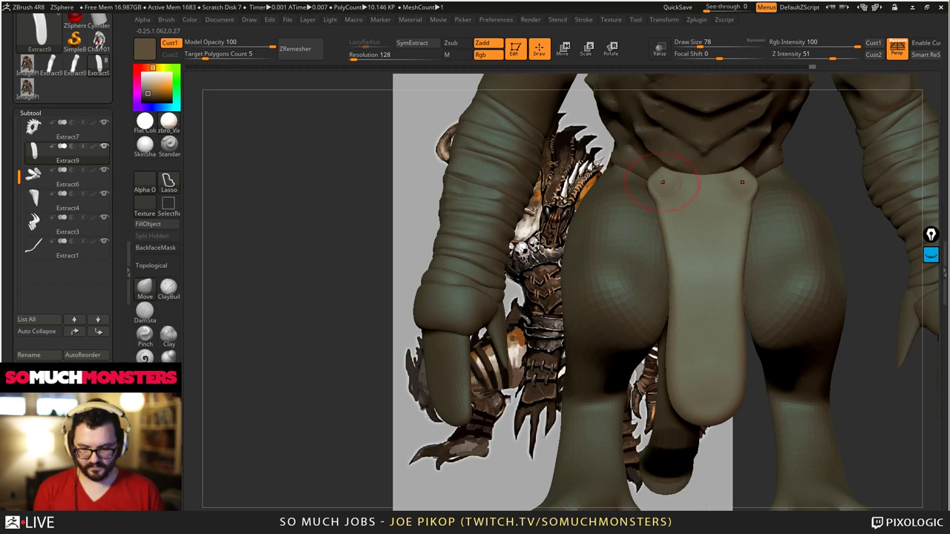
pyautogui.moveTo(653, 171)
pyautogui.mouseDown(button='right')
pyautogui.moveTo(692, 196)
pyautogui.moveTo(663, 192)
pyautogui.moveTo(594, 209)
pyautogui.moveTo(569, 196)
pyautogui.moveTo(613, 258)
pyautogui.moveTo(597, 276)
pyautogui.moveTo(621, 246)
pyautogui.moveTo(700, 276)
pyautogui.moveTo(702, 254)
pyautogui.mouseUp(button='right')
# - Select the body subtool and build up the outer thigh from knee to hip with ClayBuildup at draw size 78
pyautogui.keyDown('alt'); pyautogui.click(620, 247); pyautogui.keyUp('alt')
pyautogui.click(168, 290)
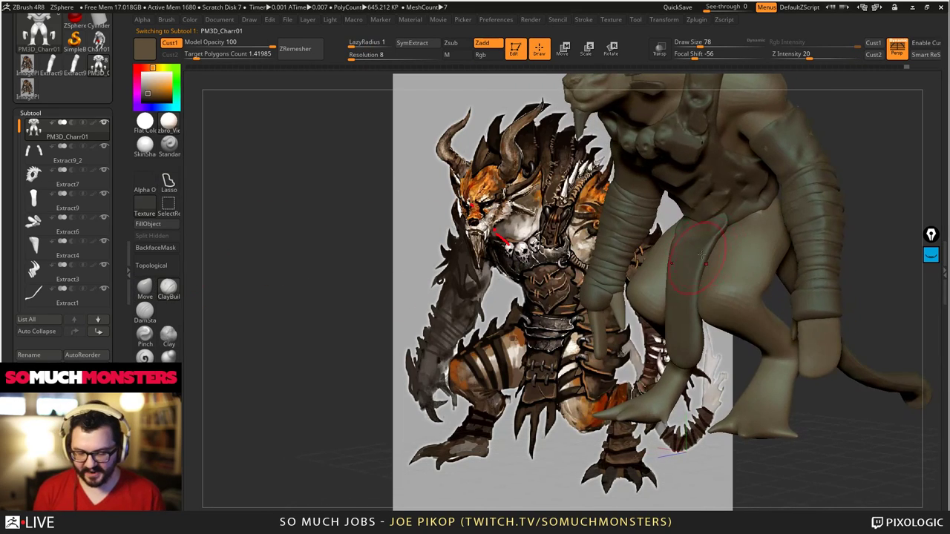
pyautogui.moveTo(757, 241)
pyautogui.mouseDown(button='right')
pyautogui.moveTo(546, 297)
pyautogui.moveTo(519, 285)
pyautogui.mouseUp(button='right')
pyautogui.moveTo(432, 248); pyautogui.dragTo(449, 204)
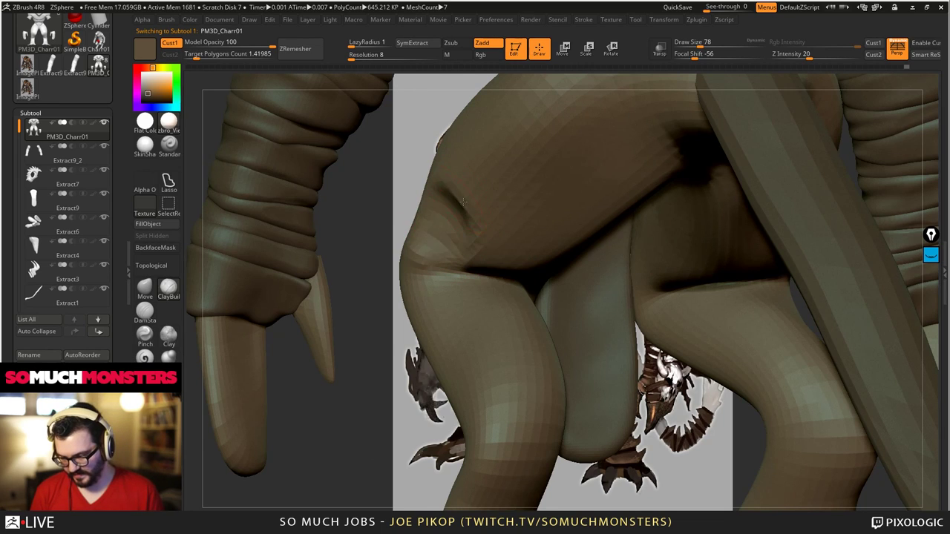
pyautogui.moveTo(423, 204); pyautogui.dragTo(446, 200, button='right')
pyautogui.moveTo(505, 141); pyautogui.dragTo(522, 295, button='right')
pyautogui.moveTo(522, 295); pyautogui.dragTo(628, 163)
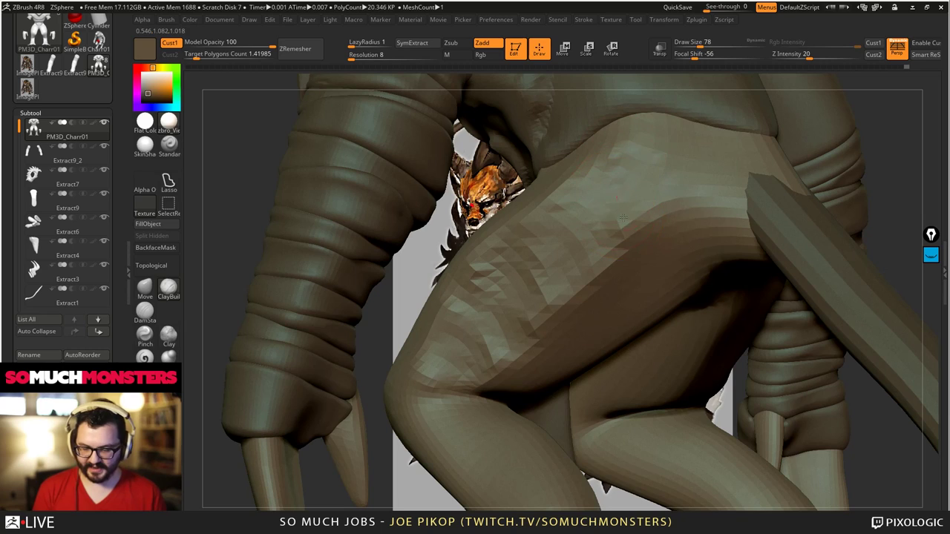
# - Build up and smooth the buttock muscle beside the tail base with ClayBuildup at draw size 78
pyautogui.moveTo(668, 178); pyautogui.dragTo(700, 194, button='right')
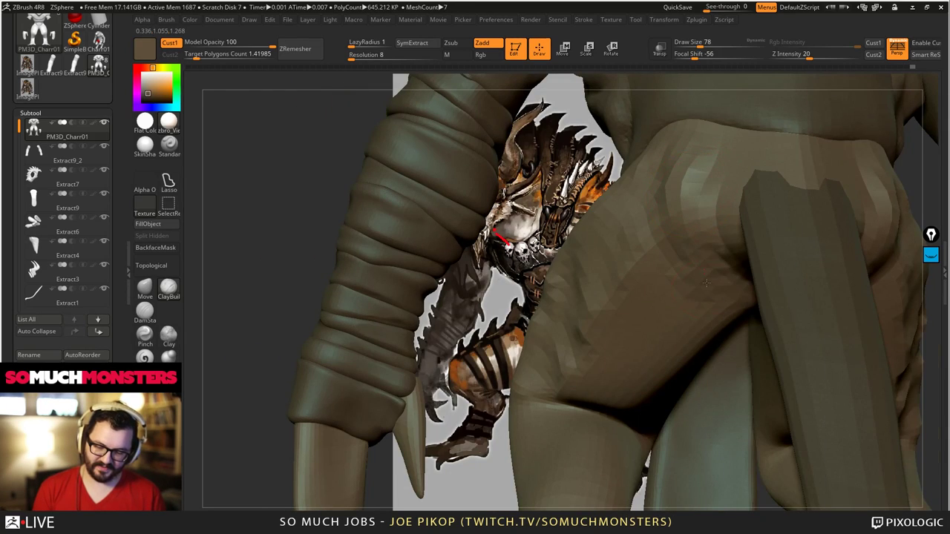
pyautogui.moveTo(707, 282)
pyautogui.mouseDown(button='right')
pyautogui.moveTo(696, 217)
pyautogui.moveTo(723, 206)
pyautogui.mouseUp(button='right')
pyautogui.moveTo(741, 186); pyautogui.dragTo(742, 226)
pyautogui.moveTo(742, 215); pyautogui.dragTo(738, 171, button='right')
pyautogui.moveTo(740, 164)
pyautogui.mouseDown()
pyautogui.moveTo(737, 215)
pyautogui.moveTo(719, 213)
pyautogui.mouseUp()
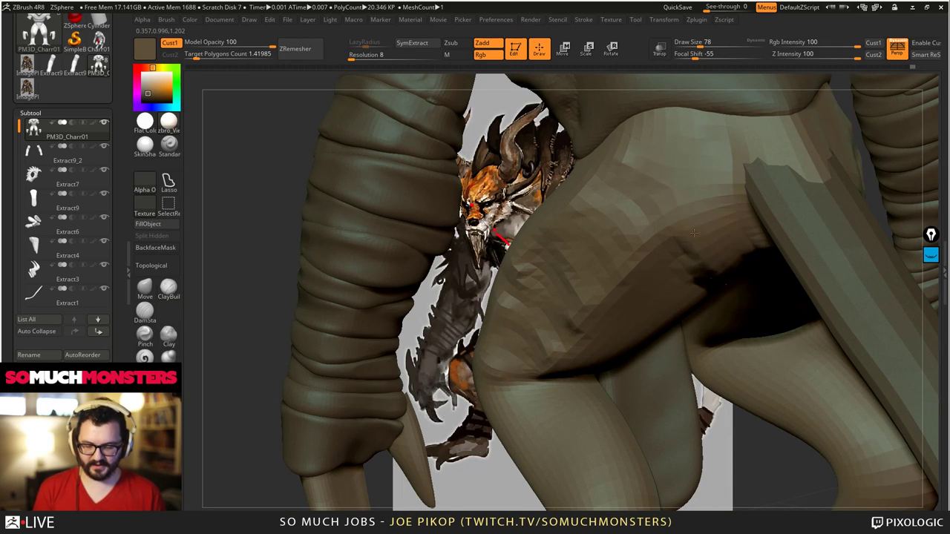
# - Add muscle volume along the back of the thigh with ClayBuildup, enlarging the brush to draw size 110
pyautogui.press('b')
pyautogui.press('c')
pyautogui.press('b')
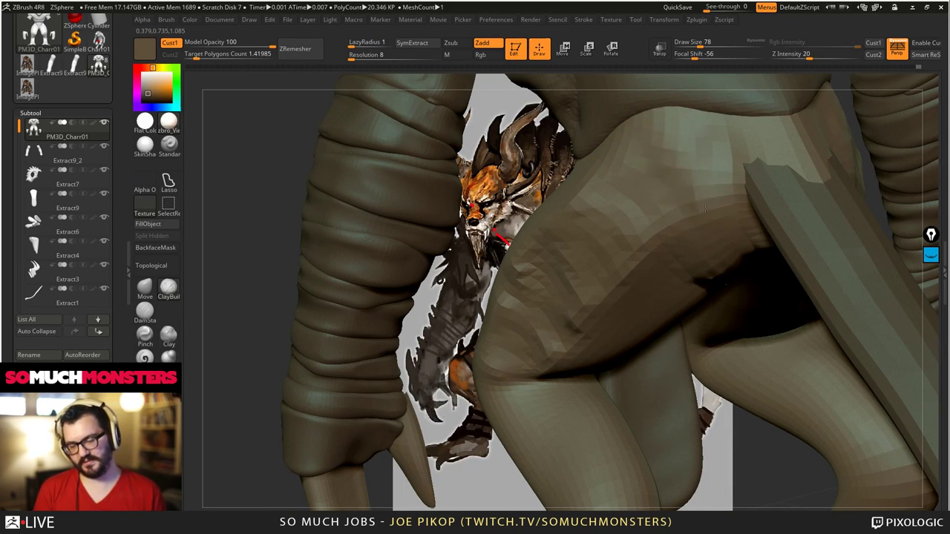
pyautogui.moveTo(705, 239)
pyautogui.mouseDown(button='right')
pyautogui.moveTo(735, 245)
pyautogui.moveTo(705, 288)
pyautogui.mouseUp(button='right')
pyautogui.press(']')
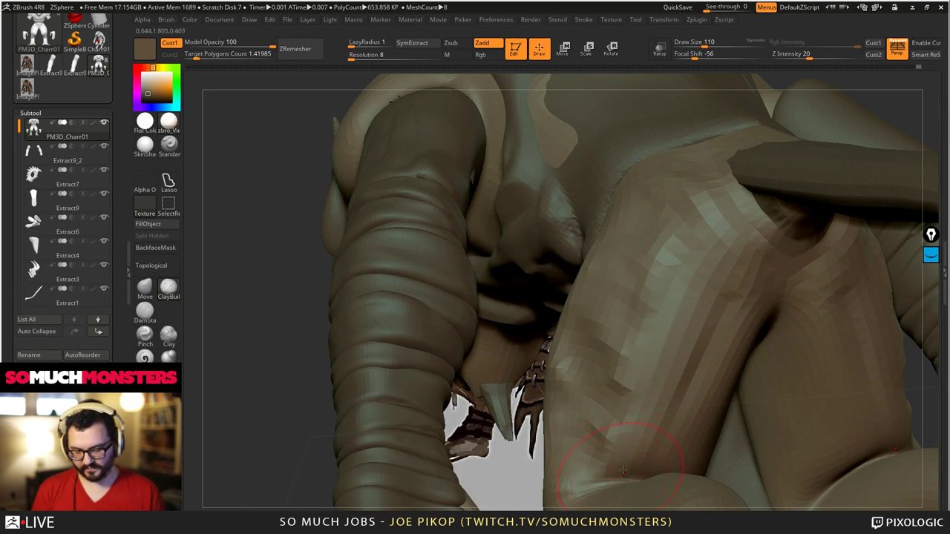
pyautogui.moveTo(710, 228)
pyautogui.mouseDown(button='right')
pyautogui.moveTo(709, 239)
pyautogui.moveTo(648, 227)
pyautogui.moveTo(605, 199)
pyautogui.moveTo(618, 258)
pyautogui.moveTo(595, 233)
pyautogui.moveTo(560, 238)
pyautogui.moveTo(590, 250)
pyautogui.moveTo(547, 243)
pyautogui.moveTo(556, 226)
pyautogui.moveTo(536, 215)
pyautogui.moveTo(598, 163)
pyautogui.moveTo(593, 148)
pyautogui.mouseUp(button='right')
# - Select the loincloth flap subtool and sculpt folds below its upper corners with ClayBuildup at draw size 106
pyautogui.click(169, 289)
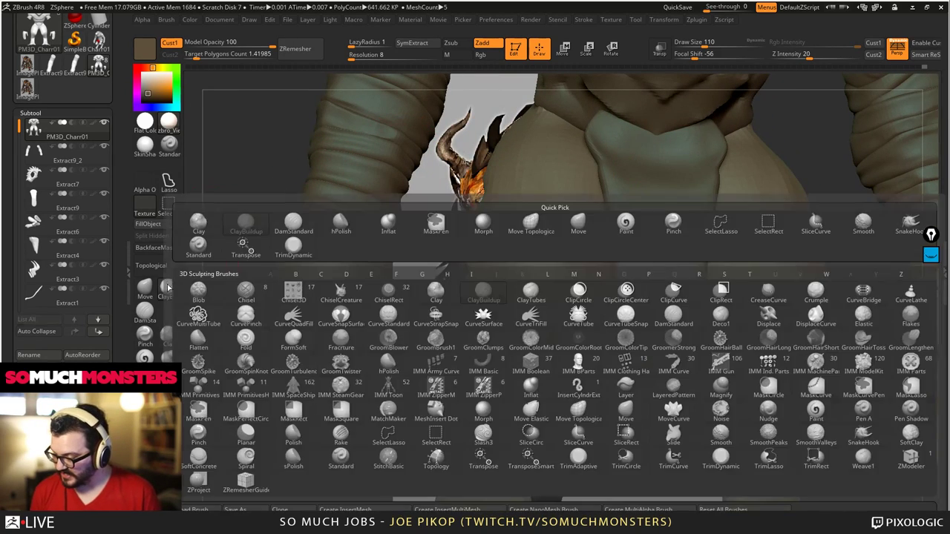
pyautogui.keyDown('alt'); pyautogui.moveTo(638, 191); pyautogui.dragTo(399, 239, button='right'); pyautogui.keyUp('alt')
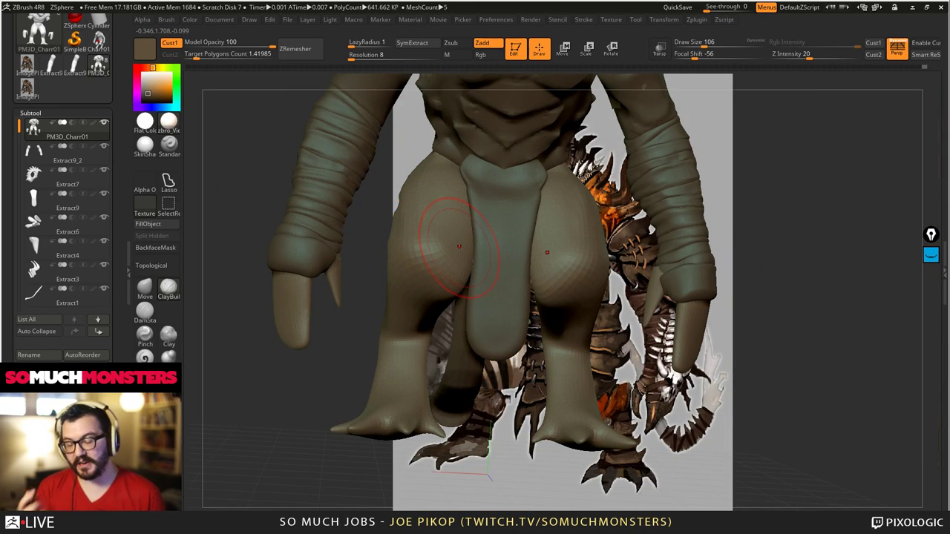
pyautogui.moveTo(460, 247); pyautogui.dragTo(481, 187, button='right')
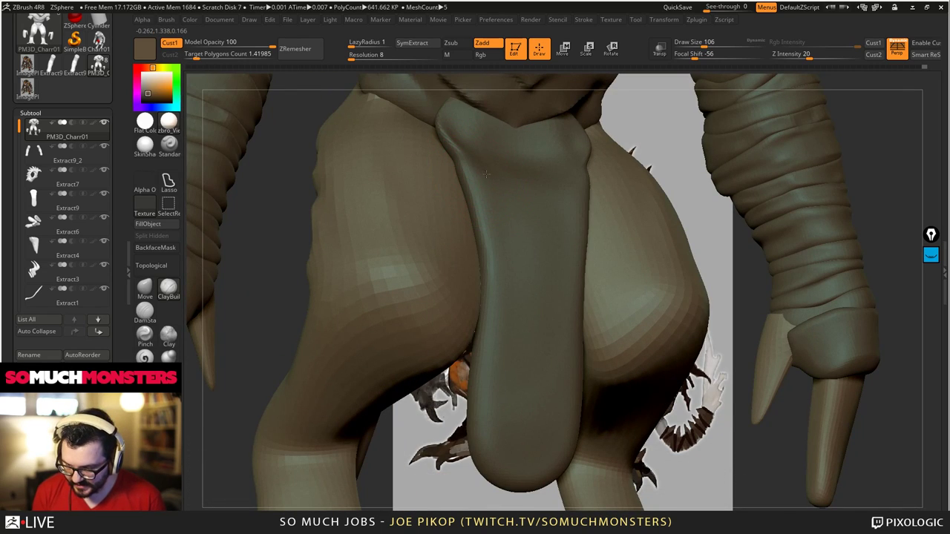
pyautogui.keyDown('alt'); pyautogui.click(474, 182); pyautogui.keyUp('alt')
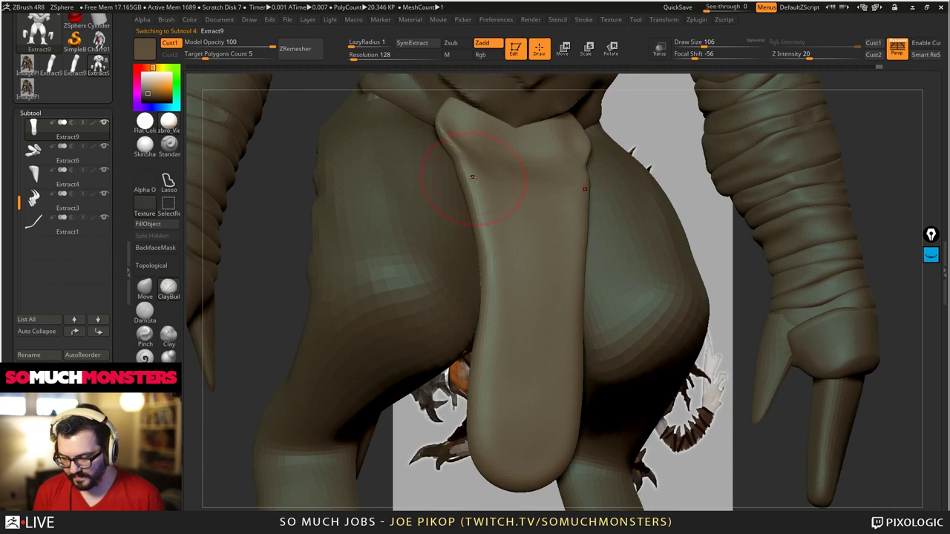
pyautogui.moveTo(474, 193); pyautogui.dragTo(477, 183)
pyautogui.moveTo(476, 182); pyautogui.dragTo(512, 176, button='right')
pyautogui.moveTo(526, 161); pyautogui.dragTo(522, 155)
pyautogui.moveTo(522, 155)
pyautogui.mouseDown(button='right')
pyautogui.moveTo(503, 143)
pyautogui.moveTo(594, 149)
pyautogui.moveTo(574, 147)
pyautogui.mouseUp(button='right')
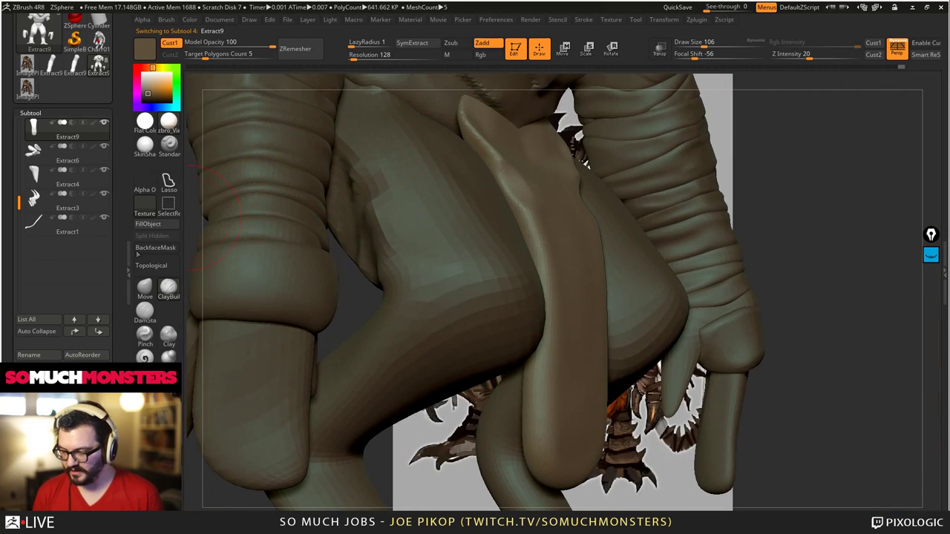
# - Select the loincloth flap subtool and carve horizontal creases across its upper half with DamStandard at draw size 46
pyautogui.moveTo(419, 238)
pyautogui.mouseDown(button='right')
pyautogui.moveTo(401, 231)
pyautogui.moveTo(450, 204)
pyautogui.moveTo(416, 208)
pyautogui.moveTo(515, 250)
pyautogui.moveTo(514, 180)
pyautogui.moveTo(508, 219)
pyautogui.mouseUp(button='right')
pyautogui.keyDown('alt'); pyautogui.click(462, 213); pyautogui.keyUp('alt')
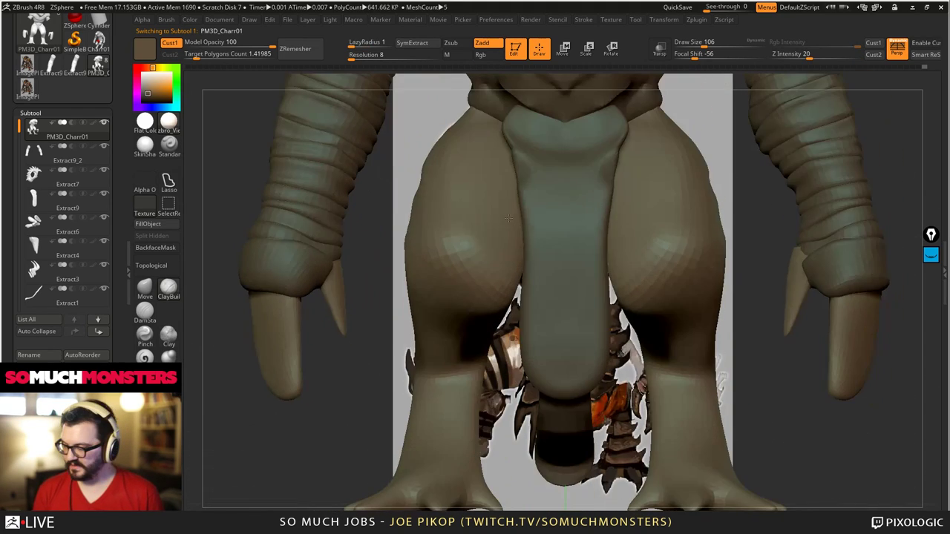
pyautogui.keyDown('alt'); pyautogui.click(603, 272); pyautogui.keyUp('alt')
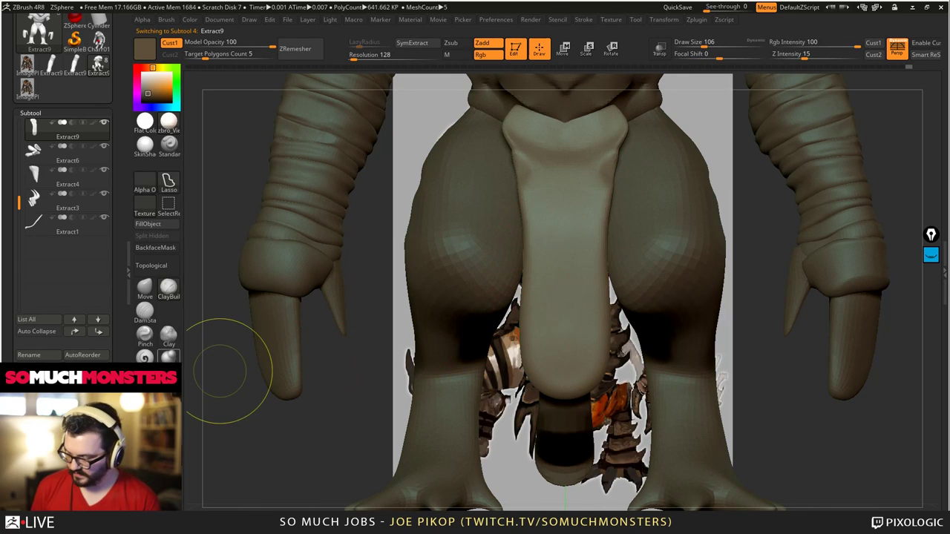
pyautogui.click(141, 321)
pyautogui.moveTo(478, 276)
pyautogui.keyDown('ctrl'); pyautogui.mouseDown(button='right')
pyautogui.moveTo(477, 212)
pyautogui.moveTo(428, 223)
pyautogui.moveTo(429, 291)
pyautogui.mouseUp(button='right'); pyautogui.keyUp('ctrl')
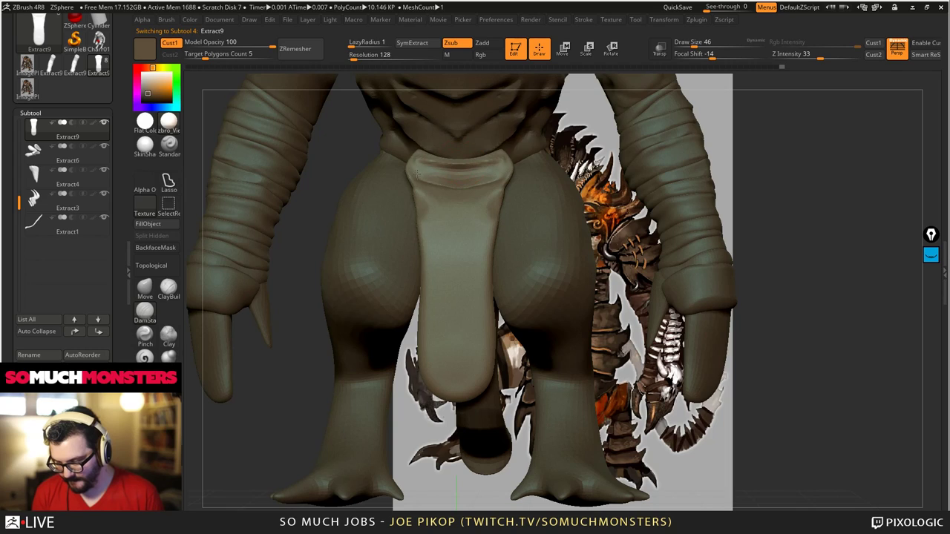
pyautogui.keyDown('shift'); pyautogui.moveTo(418, 176); pyautogui.dragTo(438, 171); pyautogui.keyUp('shift')
pyautogui.moveTo(453, 171)
pyautogui.mouseDown(button='right')
pyautogui.moveTo(424, 186)
pyautogui.moveTo(440, 175)
pyautogui.mouseUp(button='right')
pyautogui.click(424, 186)
pyautogui.moveTo(429, 205); pyautogui.dragTo(461, 208)
pyautogui.moveTo(478, 211); pyautogui.dragTo(568, 255, button='right')
pyautogui.moveTo(580, 262); pyautogui.dragTo(550, 259)
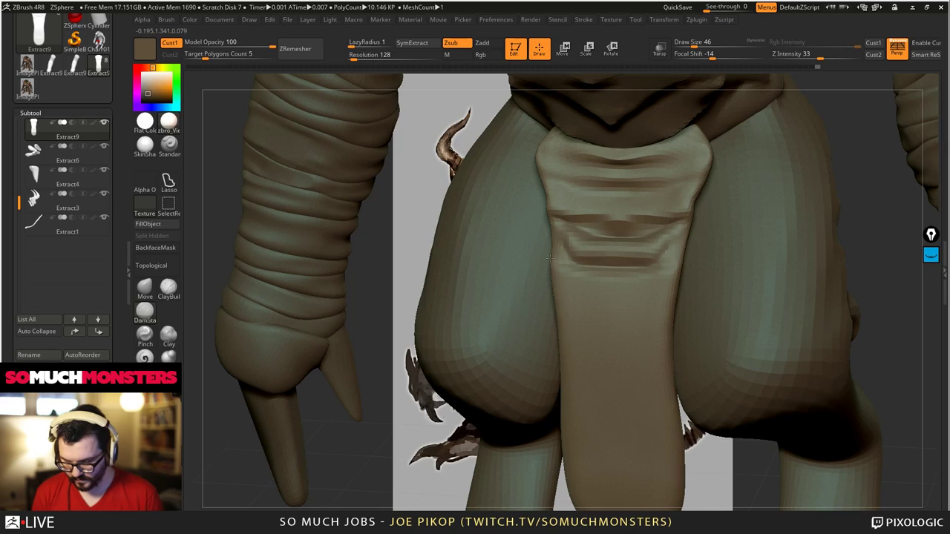
# - Smooth the carved creases around the middle of the flap
pyautogui.keyDown('shift'); pyautogui.moveTo(616, 256); pyautogui.dragTo(658, 257); pyautogui.keyUp('shift')
pyautogui.moveTo(658, 217)
pyautogui.keyDown('shift'); pyautogui.mouseDown()
pyautogui.moveTo(562, 229)
pyautogui.moveTo(567, 215)
pyautogui.moveTo(661, 213)
pyautogui.moveTo(572, 216)
pyautogui.mouseUp(); pyautogui.keyUp('shift')
pyautogui.moveTo(571, 218)
pyautogui.keyDown('ctrl'); pyautogui.mouseDown(button='right')
pyautogui.moveTo(571, 171)
pyautogui.moveTo(553, 226)
pyautogui.moveTo(542, 209)
pyautogui.mouseUp(button='right'); pyautogui.keyUp('ctrl')
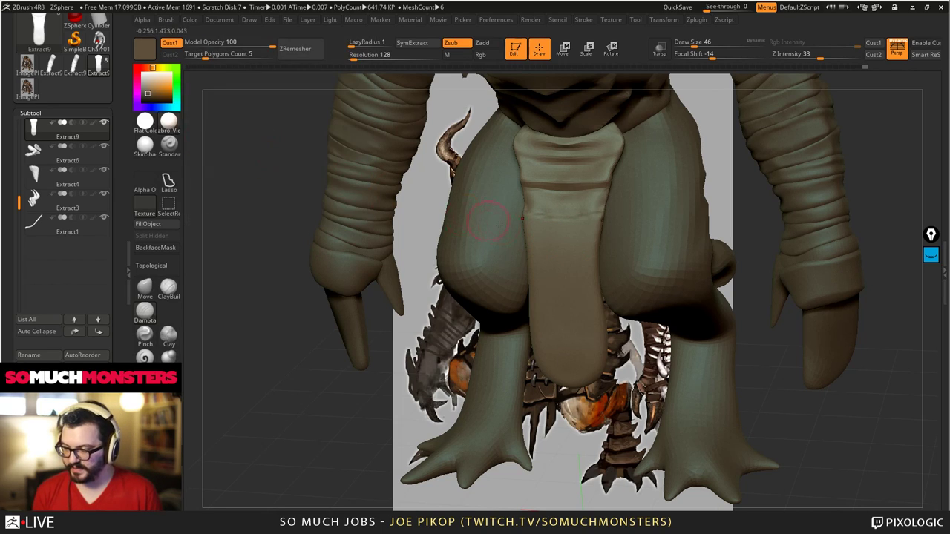
# - Adjust the active colour to a slightly different brown
pyautogui.keyDown('shift'); pyautogui.moveTo(572, 259); pyautogui.dragTo(531, 259, button='right'); pyautogui.keyUp('shift')
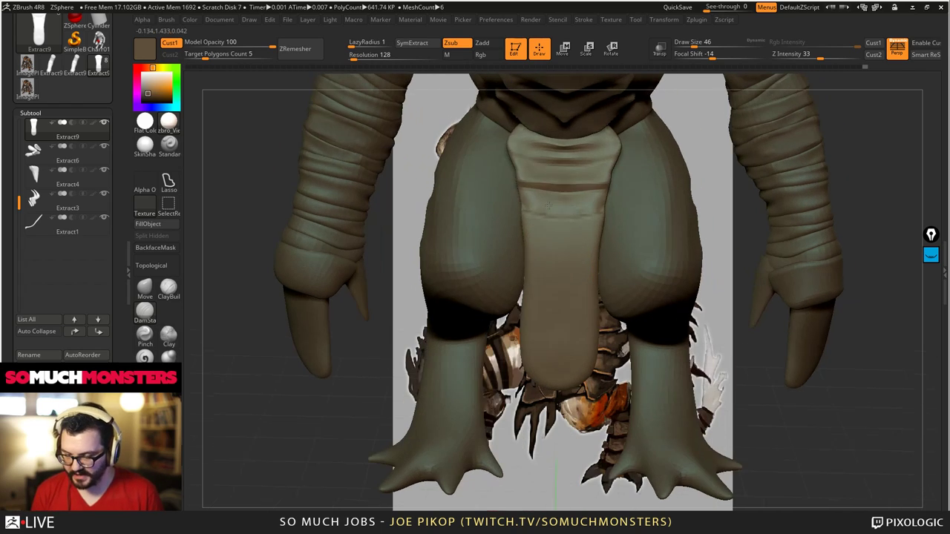
pyautogui.click(142, 74)
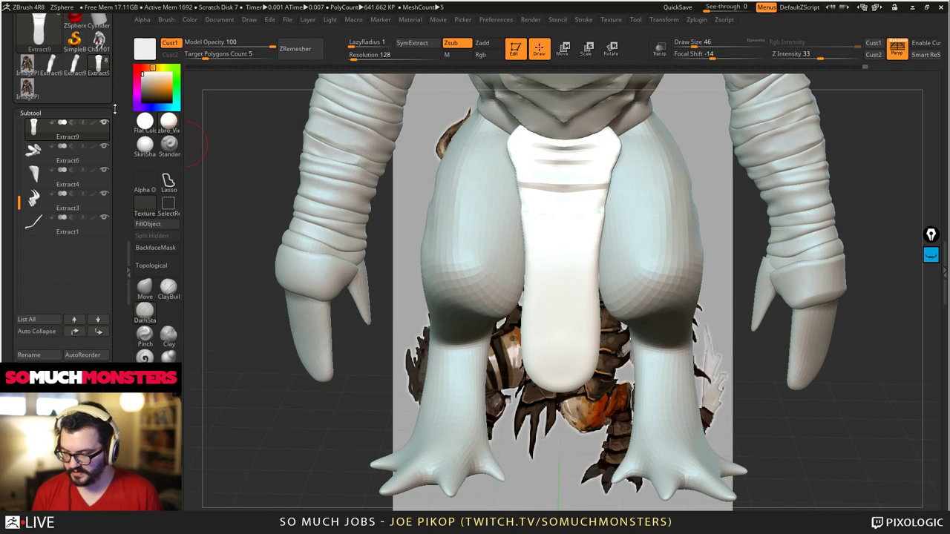
pyautogui.click(146, 89)
pyautogui.click(151, 93)
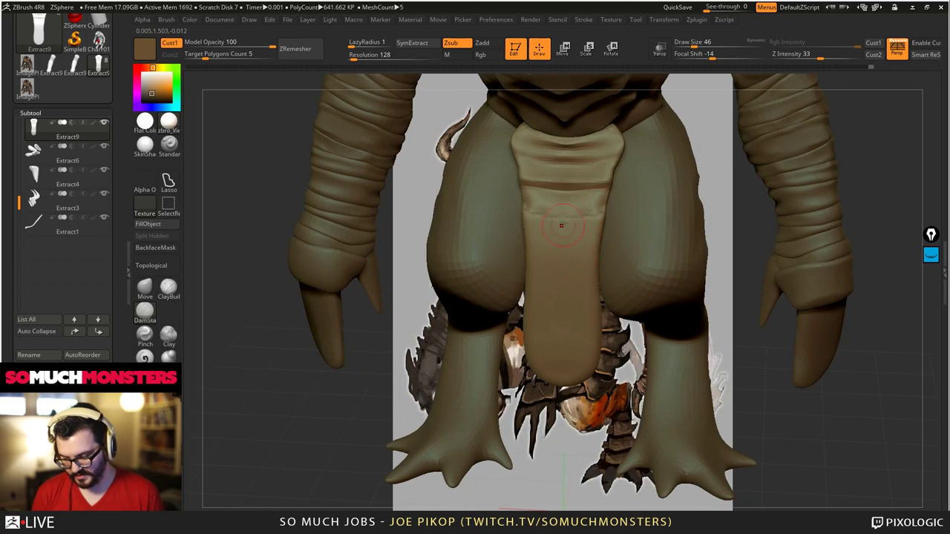
# - Carve more horizontal creases down to the flap's rounded end with DamStandard at draw size 46 and smooth them
pyautogui.keyDown('alt'); pyautogui.moveTo(562, 225); pyautogui.dragTo(525, 161, button='right'); pyautogui.keyUp('alt')
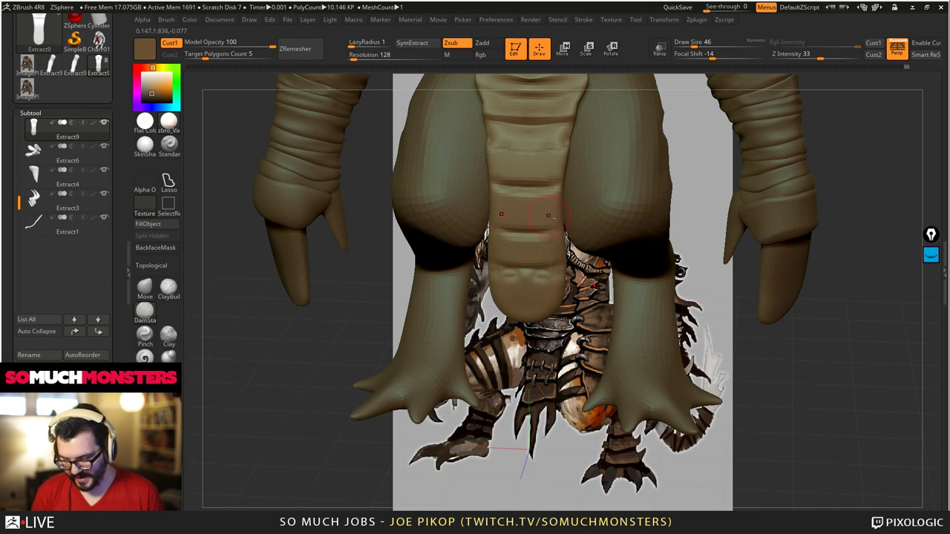
pyautogui.press('f')
pyautogui.keyDown('alt'); pyautogui.moveTo(577, 349); pyautogui.dragTo(577, 211, button='right'); pyautogui.keyUp('alt')
pyautogui.moveTo(586, 199); pyautogui.dragTo(597, 162)
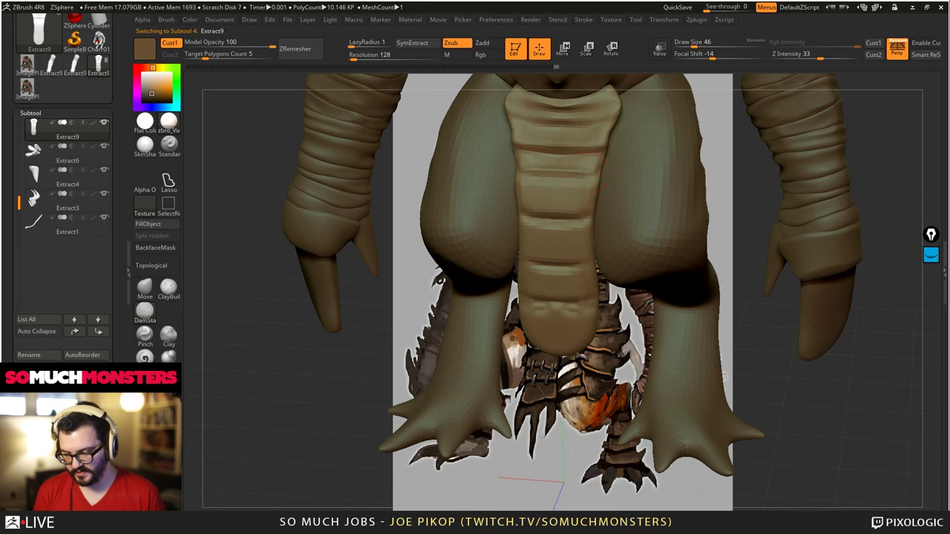
pyautogui.moveTo(581, 193)
pyautogui.keyDown('ctrl'); pyautogui.mouseDown(button='right')
pyautogui.moveTo(518, 163)
pyautogui.moveTo(582, 208)
pyautogui.mouseUp(button='right'); pyautogui.keyUp('ctrl')
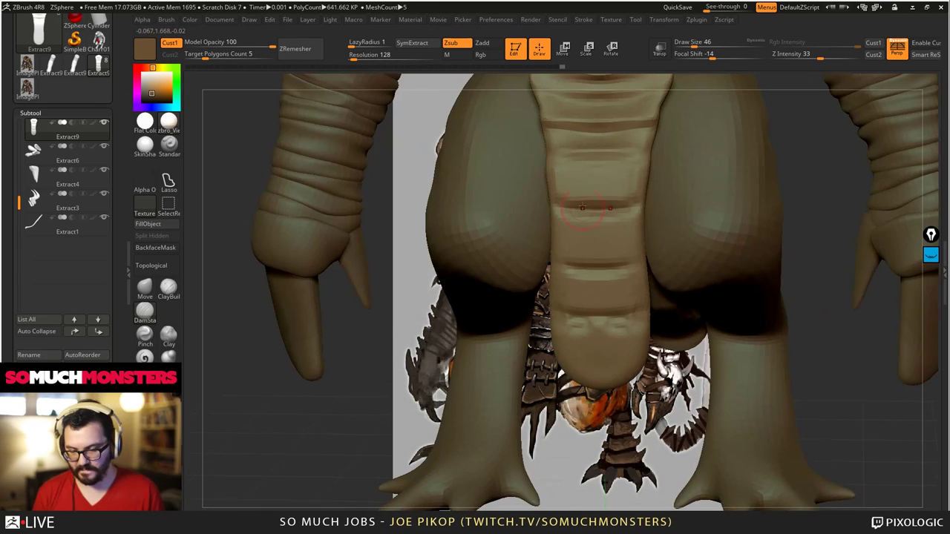
pyautogui.moveTo(519, 119)
pyautogui.keyDown('alt'); pyautogui.mouseDown(button='right')
pyautogui.moveTo(561, 229)
pyautogui.moveTo(393, 157)
pyautogui.moveTo(533, 252)
pyautogui.moveTo(575, 223)
pyautogui.mouseUp(button='right'); pyautogui.keyUp('alt')
pyautogui.keyDown('shift'); pyautogui.moveTo(547, 212); pyautogui.dragTo(526, 215); pyautogui.keyUp('shift')
pyautogui.keyDown('shift'); pyautogui.moveTo(525, 216); pyautogui.dragTo(507, 224, button='right'); pyautogui.keyUp('shift')
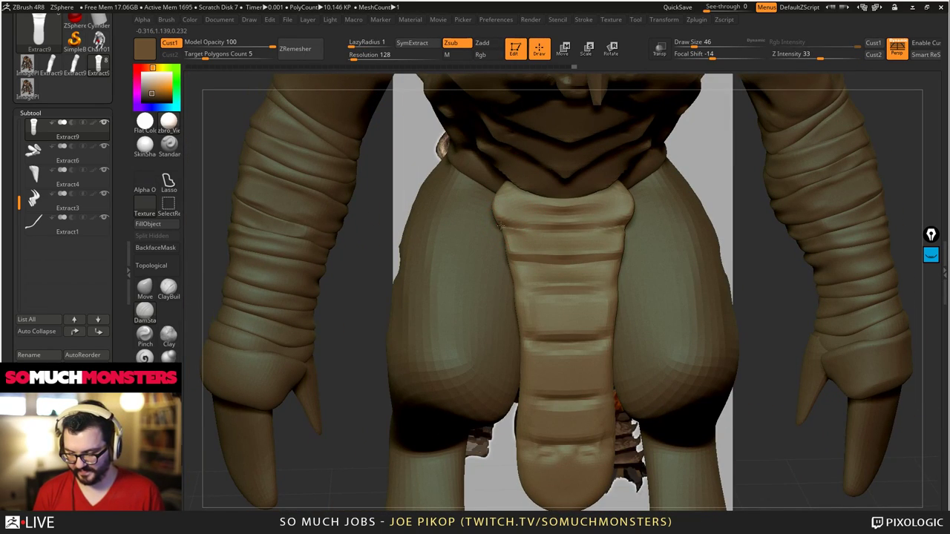
# - Adjust the flap's upper corners with the Move brush at draw size 42
pyautogui.click(169, 357)
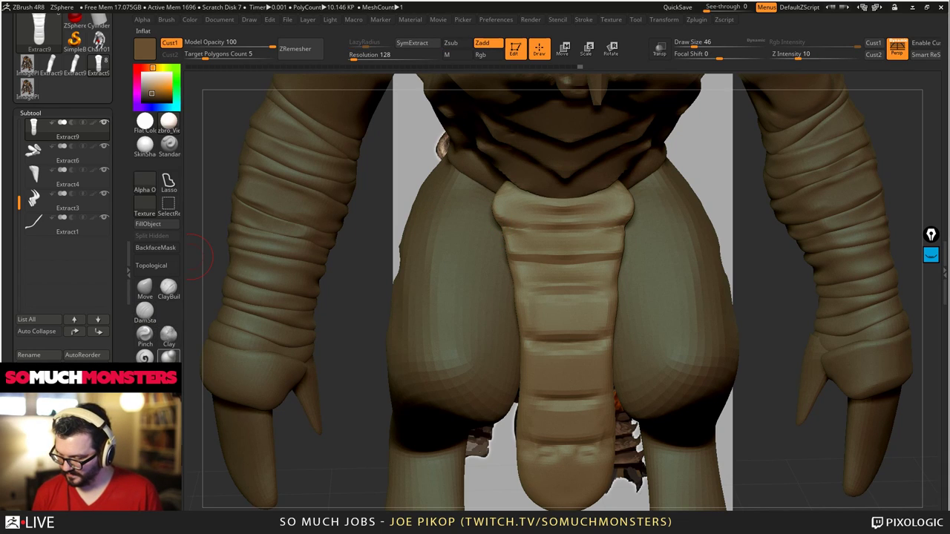
pyautogui.click(141, 289)
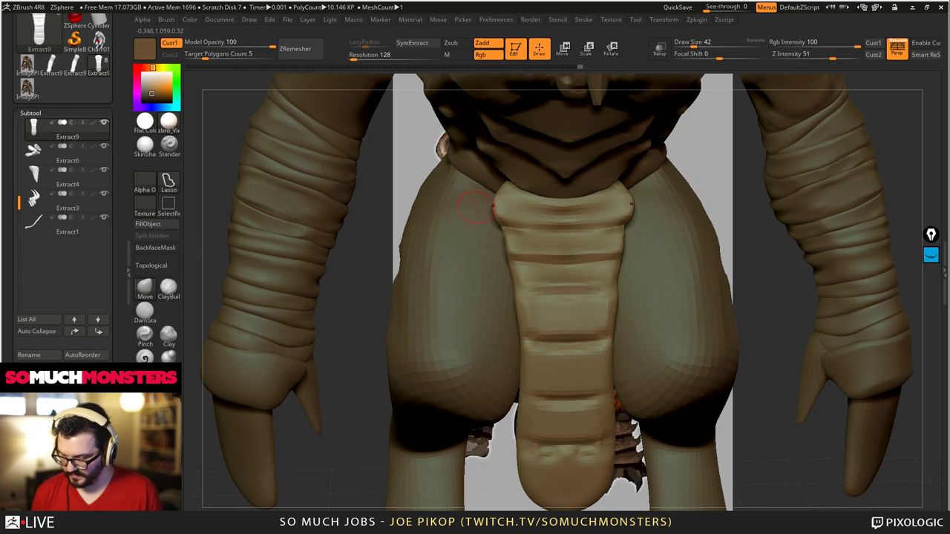
pyautogui.moveTo(499, 204)
pyautogui.keyDown('alt'); pyautogui.mouseDown(button='right')
pyautogui.moveTo(401, 174)
pyautogui.moveTo(476, 221)
pyautogui.moveTo(497, 223)
pyautogui.mouseUp(button='right'); pyautogui.keyUp('alt')
pyautogui.keyDown('alt'); pyautogui.click(547, 205); pyautogui.keyUp('alt')
pyautogui.moveTo(631, 207); pyautogui.dragTo(529, 203, button='right')
pyautogui.moveTo(529, 203); pyautogui.dragTo(534, 187)
# - Isolate the body subtool by hiding the other parts, and set the Move brush to draw size 94
pyautogui.press(']')
pyautogui.moveTo(549, 195); pyautogui.dragTo(497, 130, button='right')
pyautogui.click(104, 122)
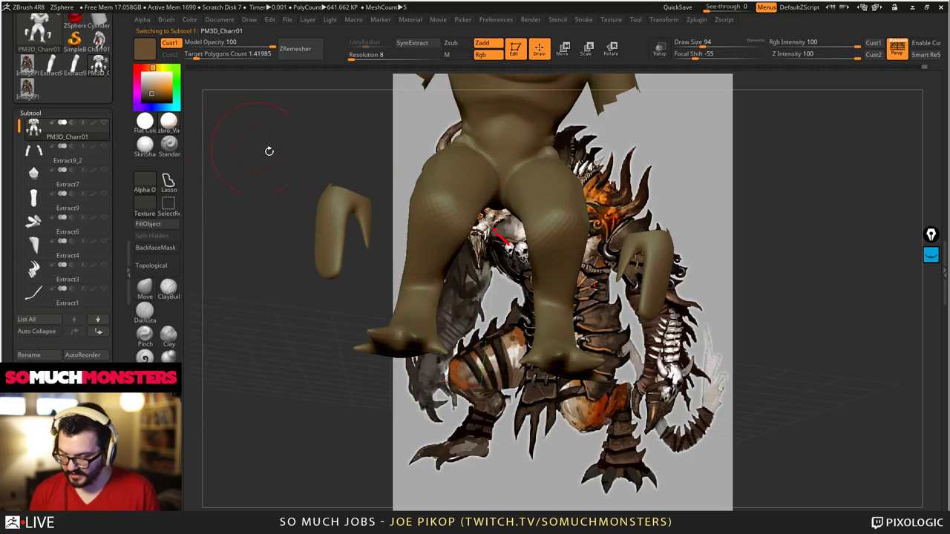
pyautogui.moveTo(537, 159); pyautogui.dragTo(520, 260, button='right')
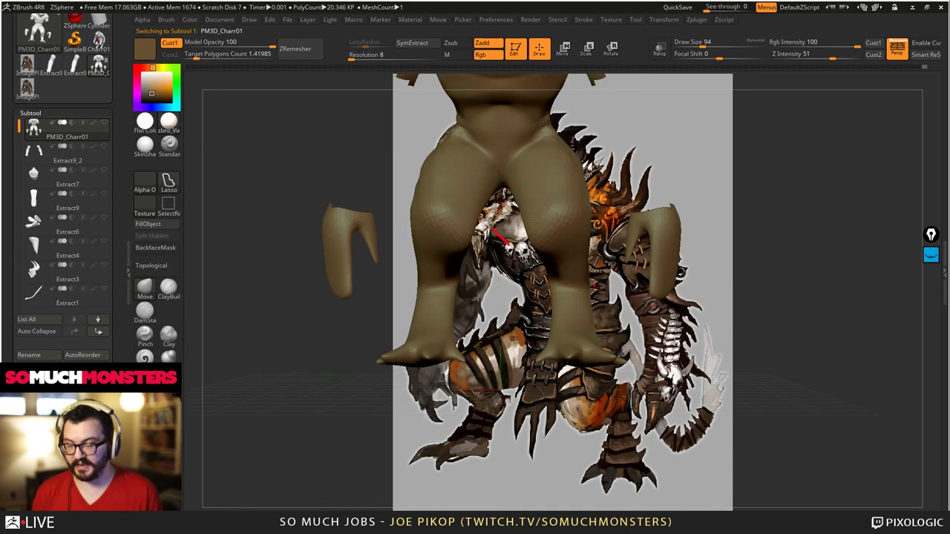
pyautogui.moveTo(538, 222); pyautogui.dragTo(526, 206)
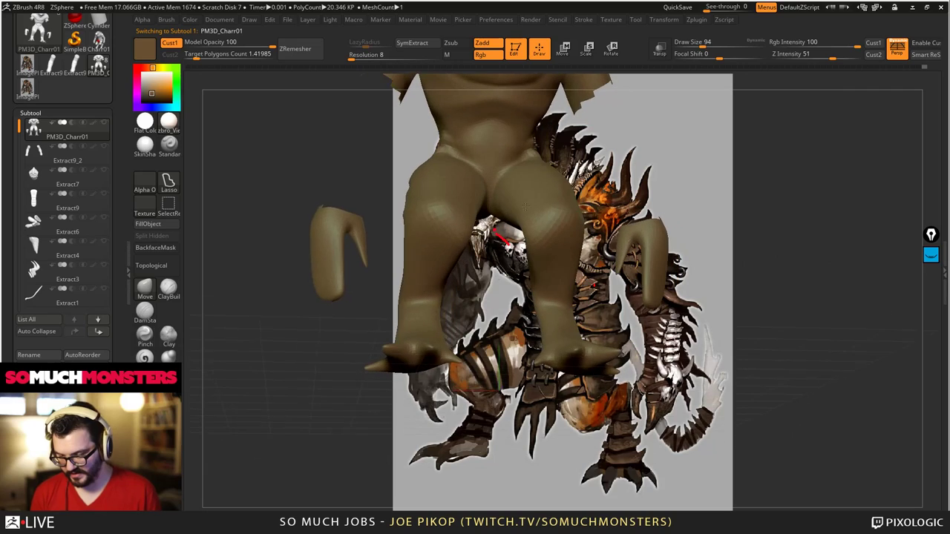
# - Build up the inner thigh above the knee with ClayBuildup at draw size 94 and smooth it
pyautogui.click(168, 290)
pyautogui.moveTo(528, 208)
pyautogui.mouseDown(button='right')
pyautogui.moveTo(558, 208)
pyautogui.moveTo(513, 218)
pyautogui.mouseUp(button='right')
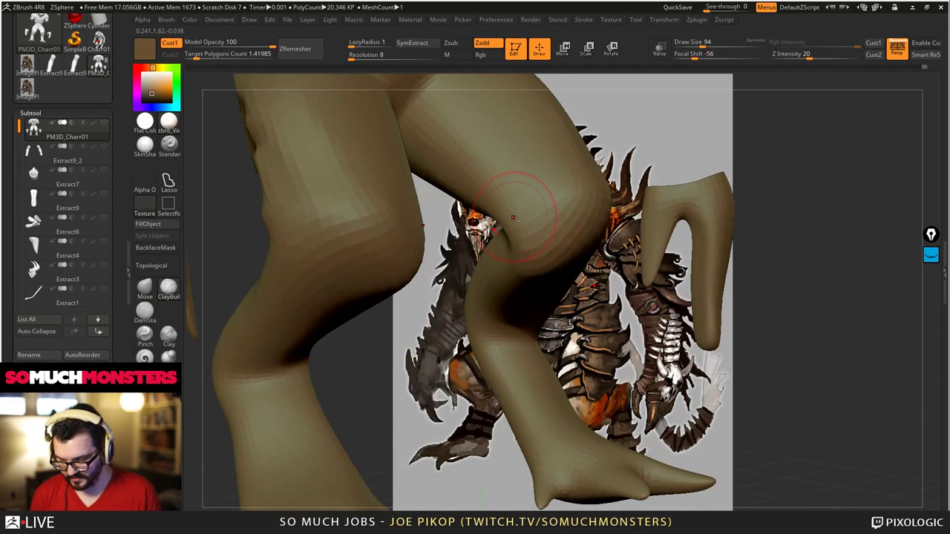
pyautogui.moveTo(497, 191)
pyautogui.mouseDown()
pyautogui.moveTo(461, 143)
pyautogui.moveTo(490, 137)
pyautogui.mouseUp()
pyautogui.moveTo(519, 171); pyautogui.dragTo(453, 216, button='right')
pyautogui.moveTo(493, 241)
pyautogui.keyDown('shift'); pyautogui.mouseDown()
pyautogui.moveTo(524, 235)
pyautogui.moveTo(570, 314)
pyautogui.mouseUp(); pyautogui.keyUp('shift')
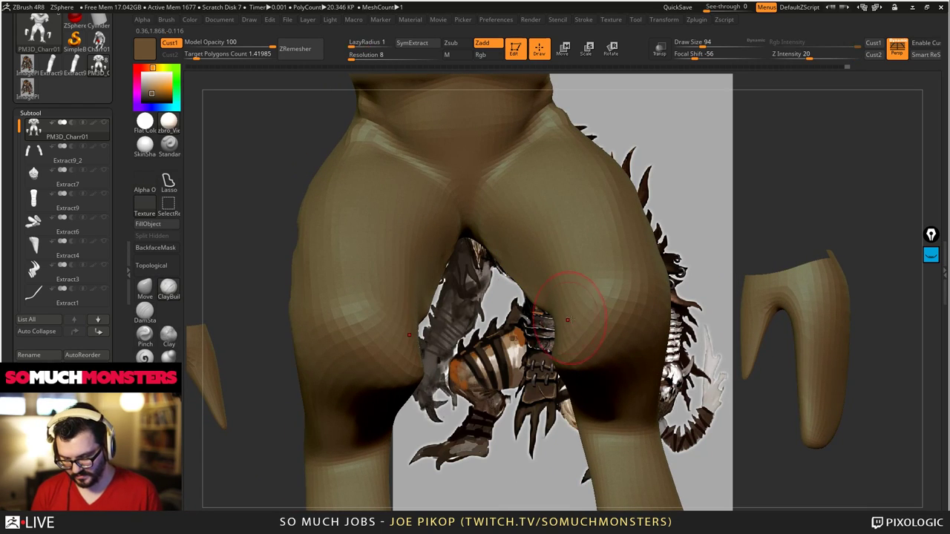
pyautogui.moveTo(570, 314); pyautogui.dragTo(520, 297, button='right')
pyautogui.moveTo(519, 297)
pyautogui.keyDown('shift'); pyautogui.mouseDown()
pyautogui.moveTo(460, 236)
pyautogui.moveTo(495, 260)
pyautogui.mouseUp(); pyautogui.keyUp('shift')
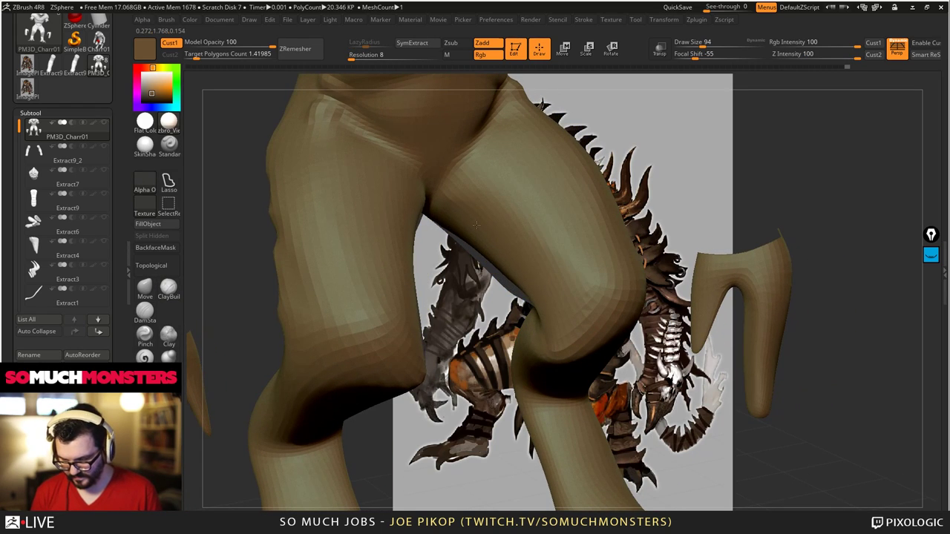
# - Build up long muscle forms along the front and inner thigh from groin to knee with ClayBuildup at draw size 94
pyautogui.moveTo(476, 225); pyautogui.dragTo(508, 213)
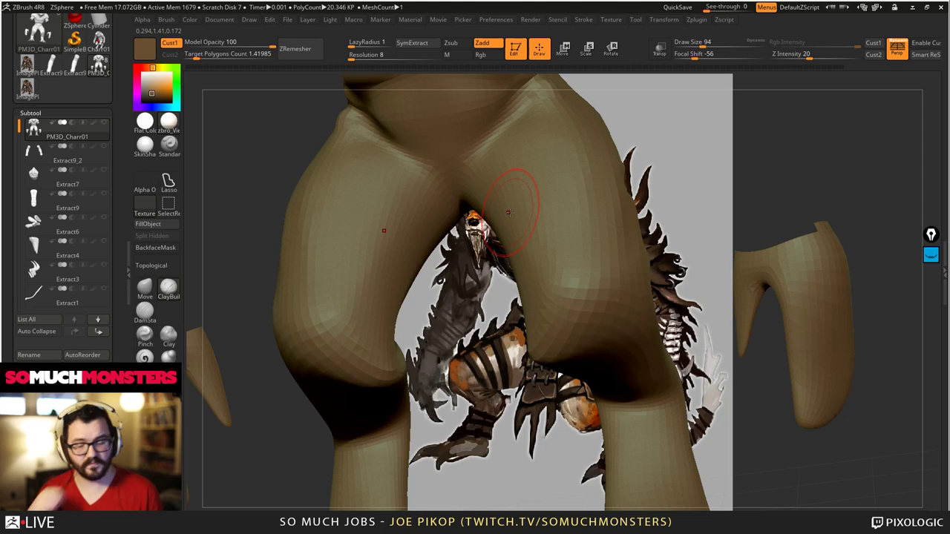
pyautogui.moveTo(549, 253); pyautogui.dragTo(490, 190)
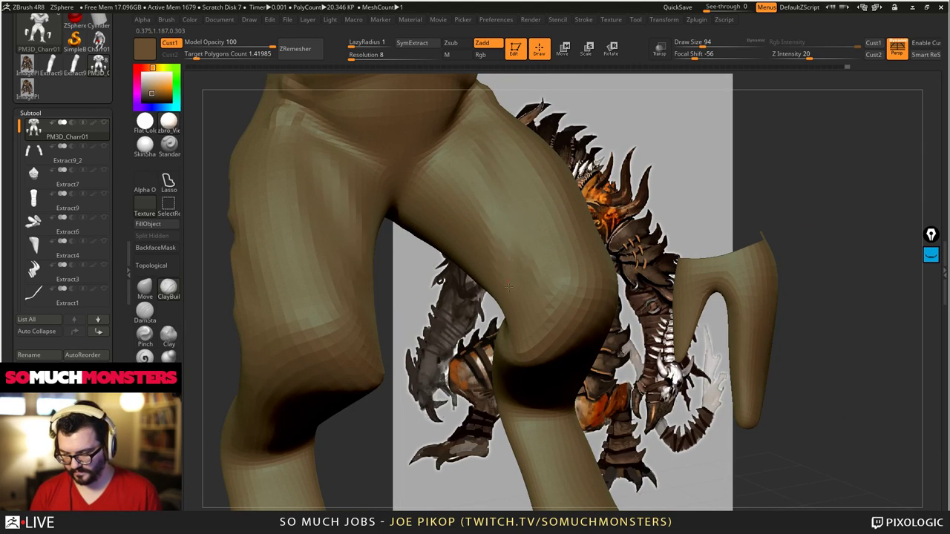
pyautogui.moveTo(508, 286); pyautogui.dragTo(494, 244)
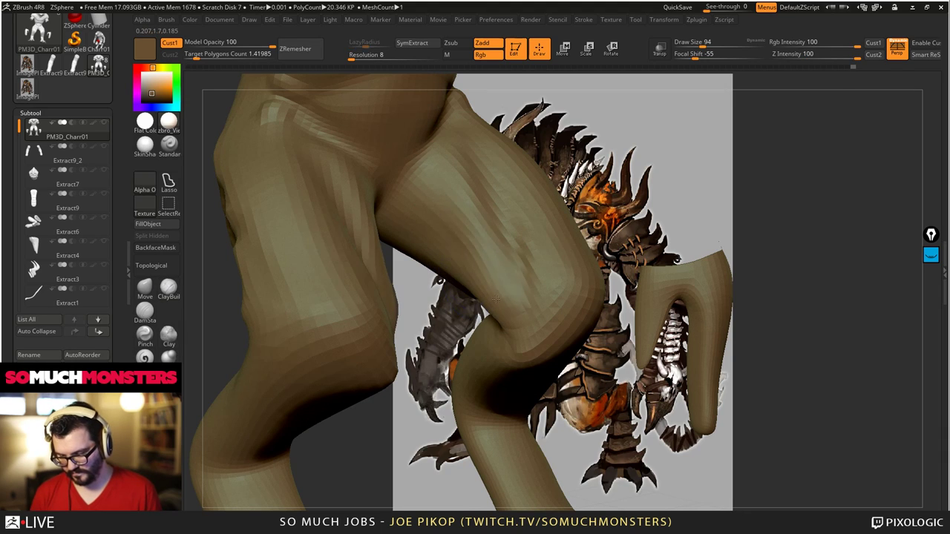
pyautogui.moveTo(426, 251); pyautogui.dragTo(442, 212)
pyautogui.moveTo(520, 201); pyautogui.dragTo(536, 290, button='right')
pyautogui.moveTo(537, 296); pyautogui.dragTo(533, 355)
pyautogui.moveTo(533, 354); pyautogui.dragTo(544, 322, button='right')
pyautogui.moveTo(546, 321); pyautogui.dragTo(564, 292)
# - Build up the outer thigh and hip with ClayBuildup at draw size 94 and smooth the surface
pyautogui.moveTo(512, 251)
pyautogui.mouseDown()
pyautogui.moveTo(505, 237)
pyautogui.moveTo(507, 277)
pyautogui.moveTo(589, 311)
pyautogui.mouseUp()
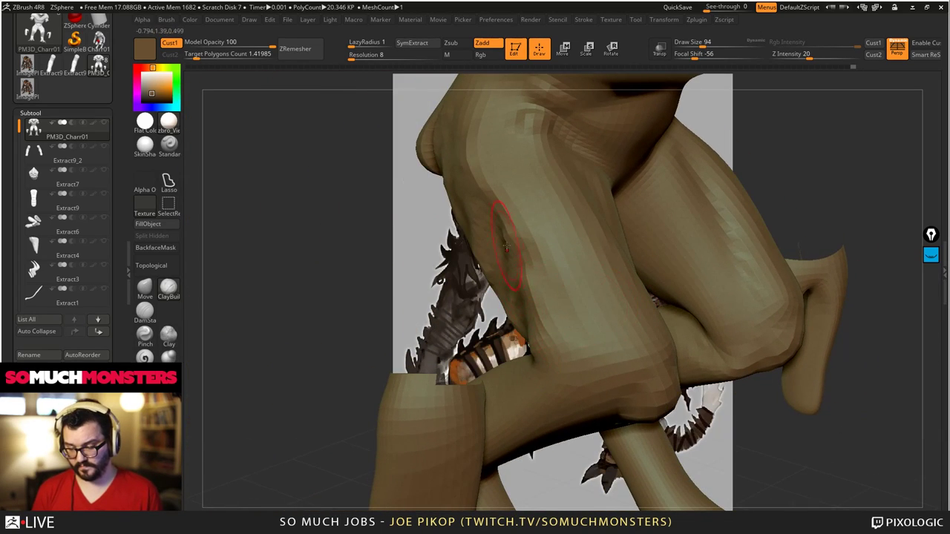
pyautogui.moveTo(506, 247); pyautogui.dragTo(576, 271, button='right')
pyautogui.keyDown('shift'); pyautogui.moveTo(561, 327); pyautogui.dragTo(438, 148); pyautogui.keyUp('shift')
pyautogui.moveTo(504, 337)
pyautogui.keyDown('shift'); pyautogui.mouseDown()
pyautogui.moveTo(398, 178)
pyautogui.moveTo(513, 255)
pyautogui.moveTo(528, 221)
pyautogui.moveTo(600, 177)
pyautogui.moveTo(483, 237)
pyautogui.moveTo(488, 250)
pyautogui.mouseUp(); pyautogui.keyUp('shift')
pyautogui.keyDown('shift'); pyautogui.moveTo(520, 194); pyautogui.dragTo(576, 171); pyautogui.keyUp('shift')
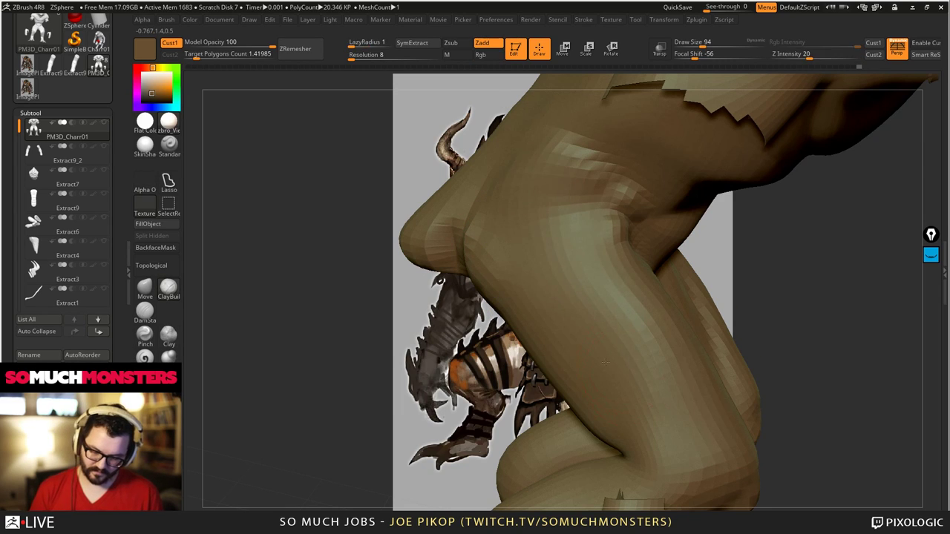
pyautogui.moveTo(430, 223); pyautogui.dragTo(585, 248)
# - Reshape the hip and buttock area in side view with the Move brush at draw size 126, reducing it to 118
pyautogui.keyDown('alt'); pyautogui.moveTo(675, 388); pyautogui.dragTo(587, 304, button='right'); pyautogui.keyUp('alt')
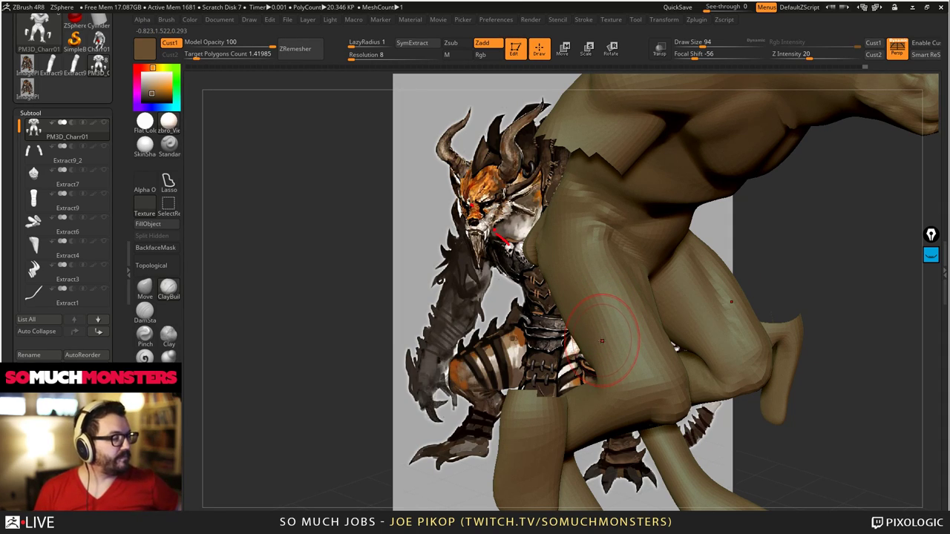
pyautogui.moveTo(568, 294)
pyautogui.mouseDown(button='right')
pyautogui.moveTo(598, 279)
pyautogui.moveTo(577, 282)
pyautogui.moveTo(561, 268)
pyautogui.mouseUp(button='right')
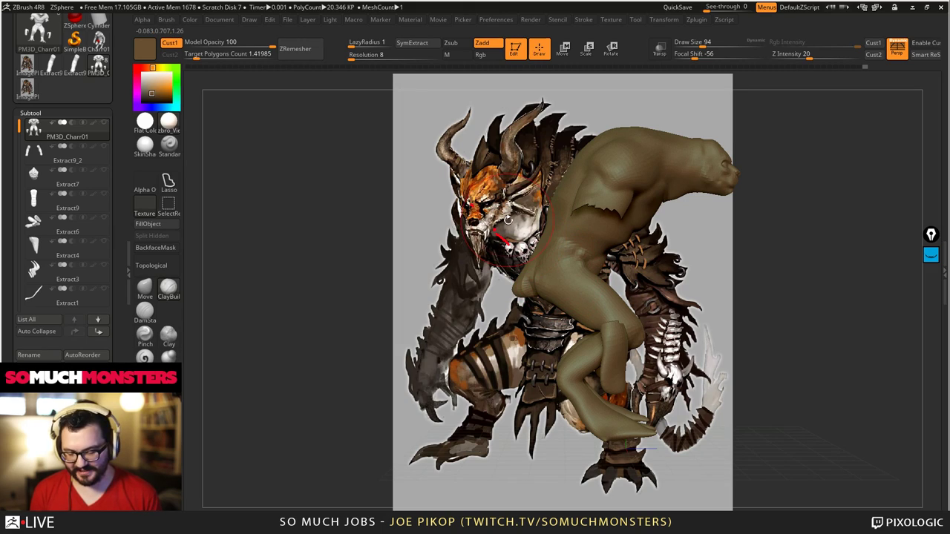
pyautogui.keyDown('ctrl'); pyautogui.moveTo(508, 221); pyautogui.dragTo(642, 362, button='right'); pyautogui.keyUp('ctrl')
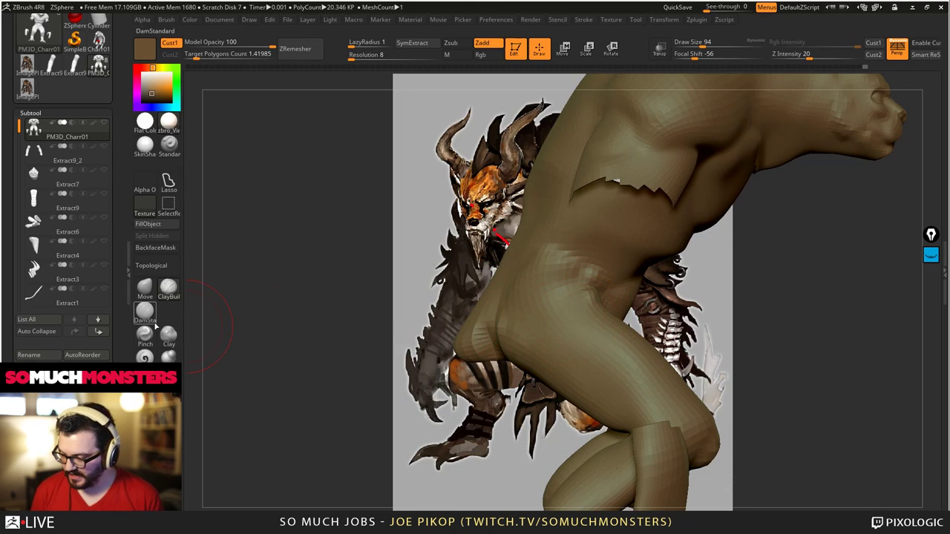
pyautogui.click(144, 294)
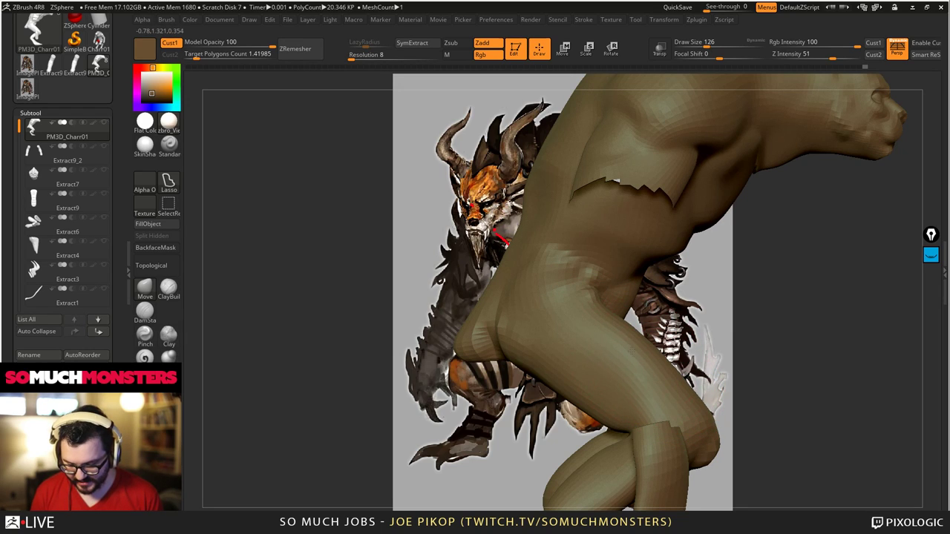
pyautogui.keyDown('alt'); pyautogui.moveTo(607, 339); pyautogui.dragTo(642, 379, button='right'); pyautogui.keyUp('alt')
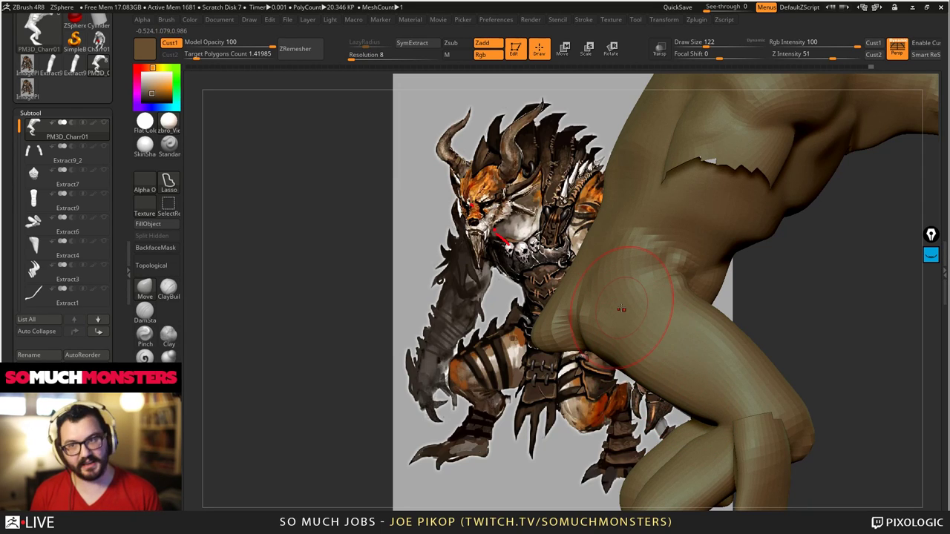
pyautogui.moveTo(665, 375); pyautogui.dragTo(594, 285, button='right')
pyautogui.moveTo(681, 359)
pyautogui.mouseDown(button='right')
pyautogui.moveTo(624, 354)
pyautogui.moveTo(690, 416)
pyautogui.moveTo(705, 319)
pyautogui.moveTo(731, 349)
pyautogui.moveTo(722, 390)
pyautogui.moveTo(677, 309)
pyautogui.moveTo(585, 211)
pyautogui.mouseUp(button='right')
# - Reshape the thighs and lower legs from behind and below with the Move brush, reducing the draw size to 62
pyautogui.press('b')
pyautogui.press('m')
pyautogui.press('v')
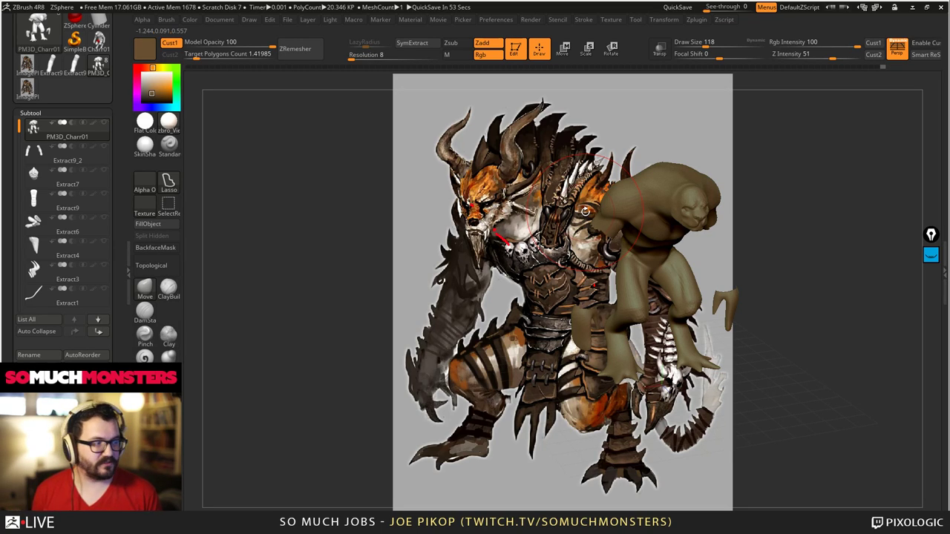
pyautogui.moveTo(585, 211)
pyautogui.mouseDown()
pyautogui.moveTo(616, 331)
pyautogui.moveTo(616, 268)
pyautogui.moveTo(638, 319)
pyautogui.moveTo(610, 338)
pyautogui.moveTo(634, 333)
pyautogui.moveTo(656, 360)
pyautogui.moveTo(642, 367)
pyautogui.moveTo(663, 415)
pyautogui.mouseUp()
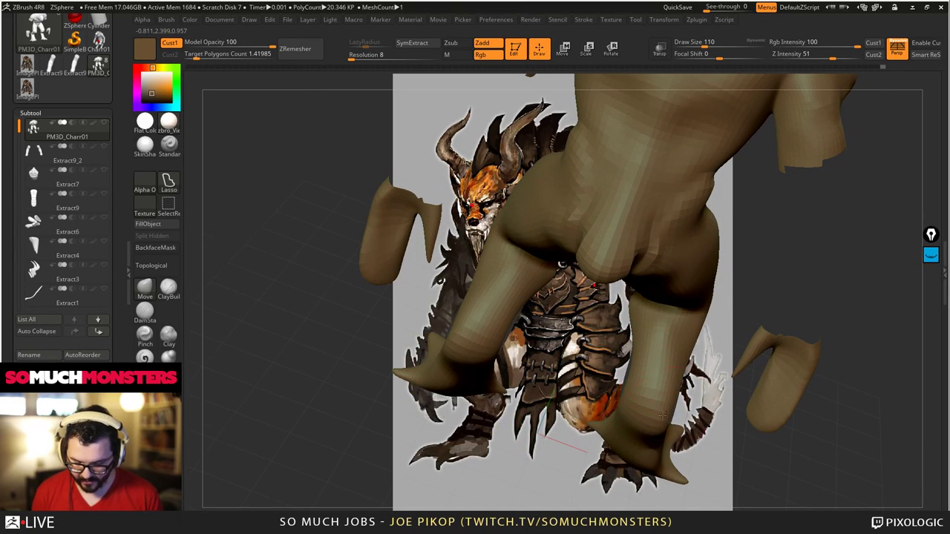
pyautogui.moveTo(666, 379)
pyautogui.mouseDown()
pyautogui.moveTo(713, 371)
pyautogui.moveTo(701, 321)
pyautogui.moveTo(694, 312)
pyautogui.moveTo(639, 311)
pyautogui.moveTo(603, 292)
pyautogui.moveTo(602, 186)
pyautogui.mouseUp()
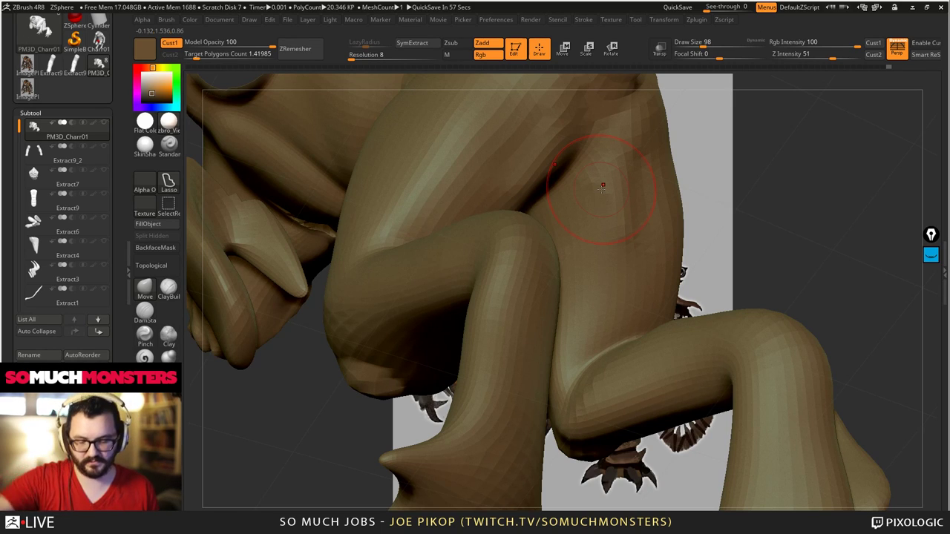
pyautogui.moveTo(506, 252); pyautogui.dragTo(635, 241, button='right')
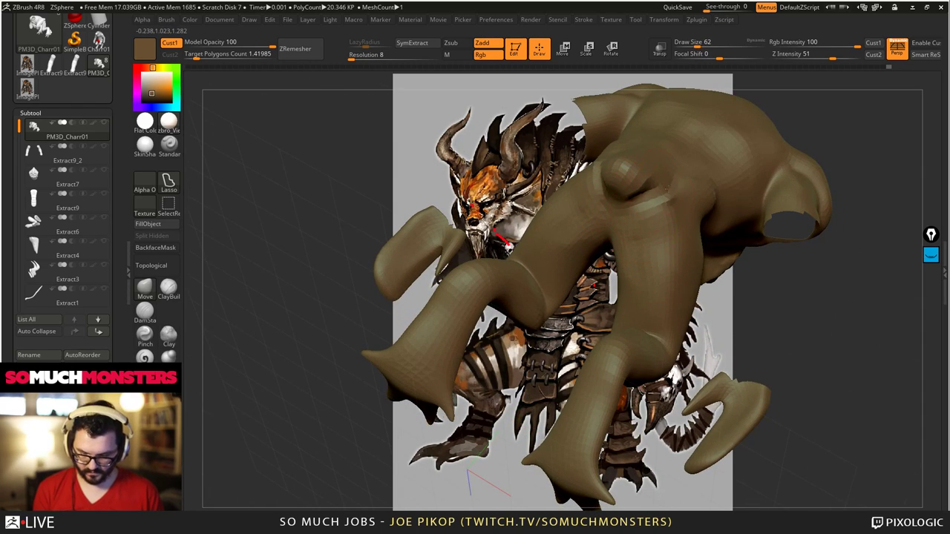
# - Build up the muscle forms on the backs of the thighs below the buttocks with ClayBuildup at draw size 58
pyautogui.click(168, 291)
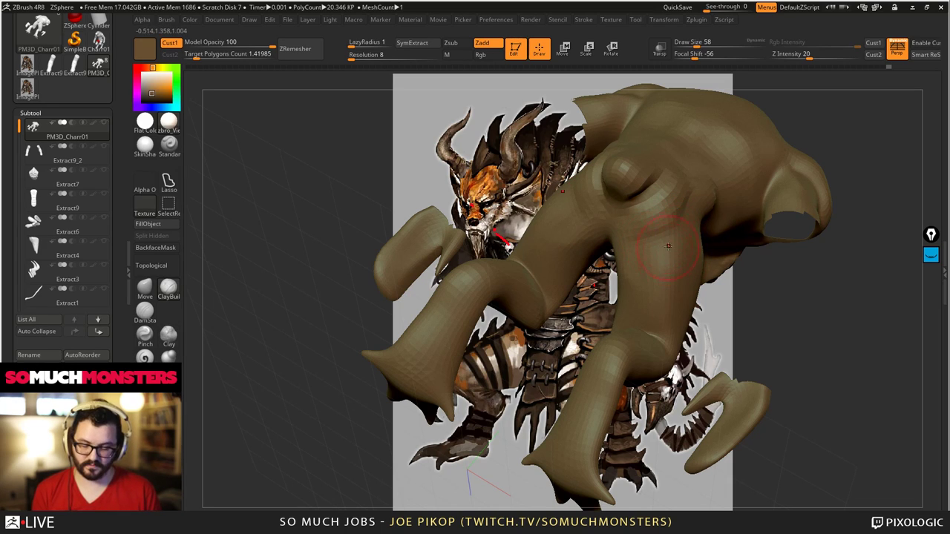
pyautogui.moveTo(682, 267); pyautogui.dragTo(666, 223)
pyautogui.moveTo(710, 267); pyautogui.dragTo(630, 228)
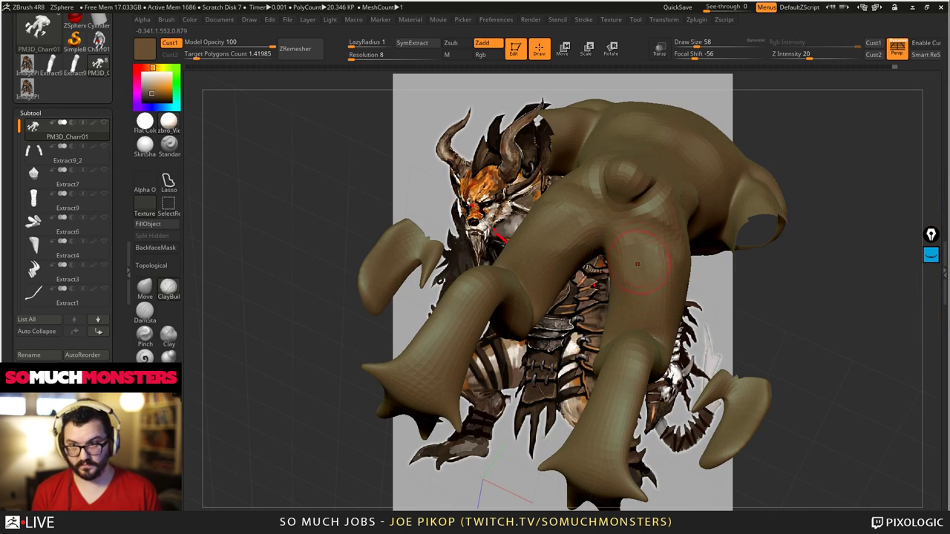
pyautogui.moveTo(656, 309); pyautogui.dragTo(619, 318)
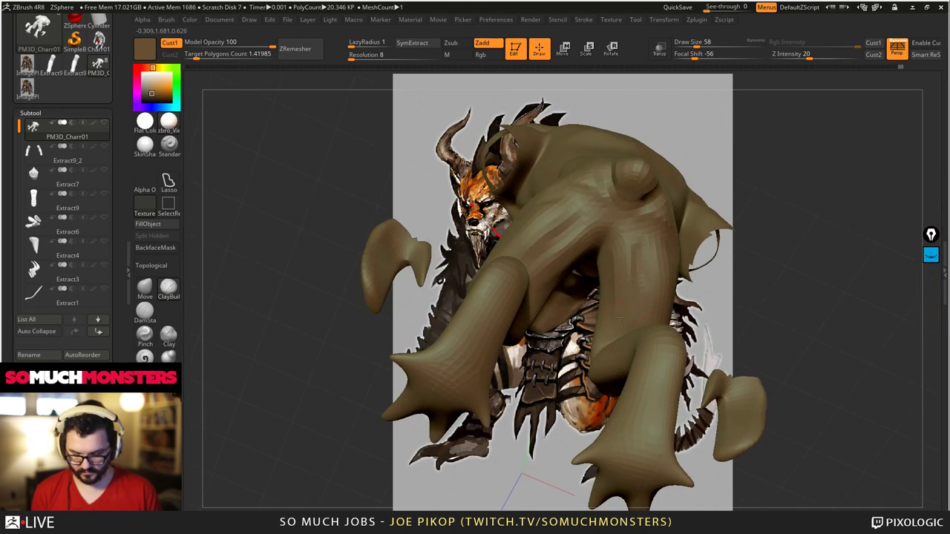
pyautogui.moveTo(622, 257); pyautogui.dragTo(649, 226)
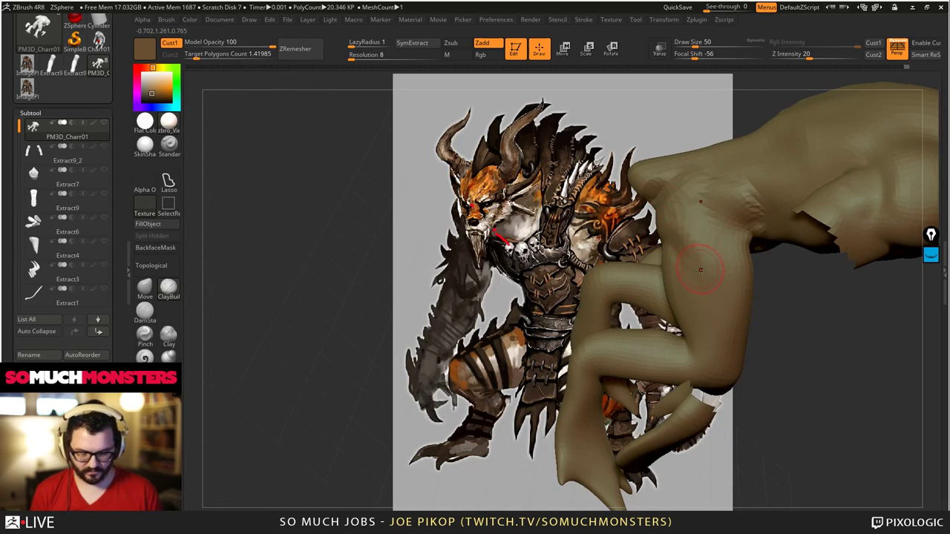
# - Build up the hip and upper thigh with ClayBuildup at draw size 50 and smooth where the thigh meets the groin
pyautogui.moveTo(700, 270); pyautogui.dragTo(593, 285, button='right')
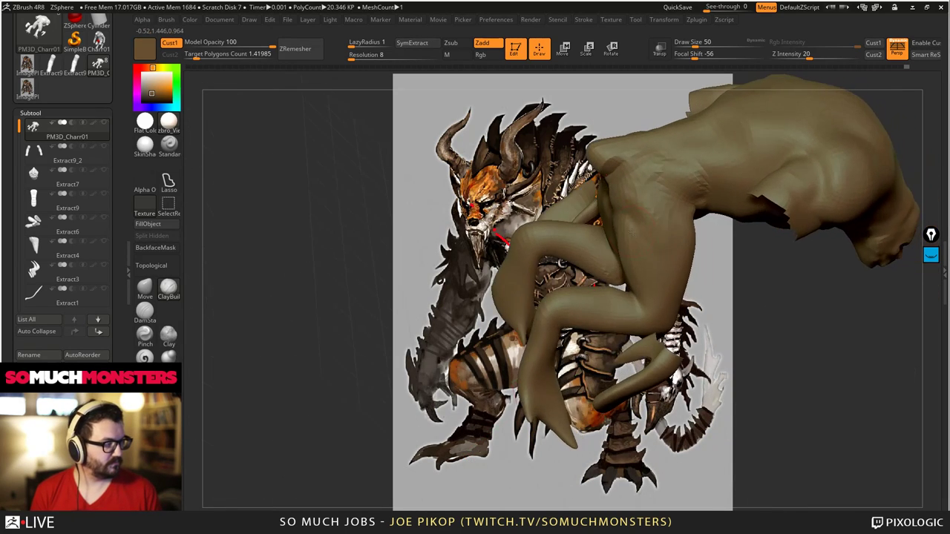
pyautogui.moveTo(562, 264)
pyautogui.mouseDown()
pyautogui.moveTo(636, 265)
pyautogui.moveTo(627, 268)
pyautogui.moveTo(674, 226)
pyautogui.moveTo(654, 196)
pyautogui.moveTo(638, 238)
pyautogui.moveTo(579, 289)
pyautogui.mouseUp()
pyautogui.moveTo(663, 289); pyautogui.dragTo(656, 265)
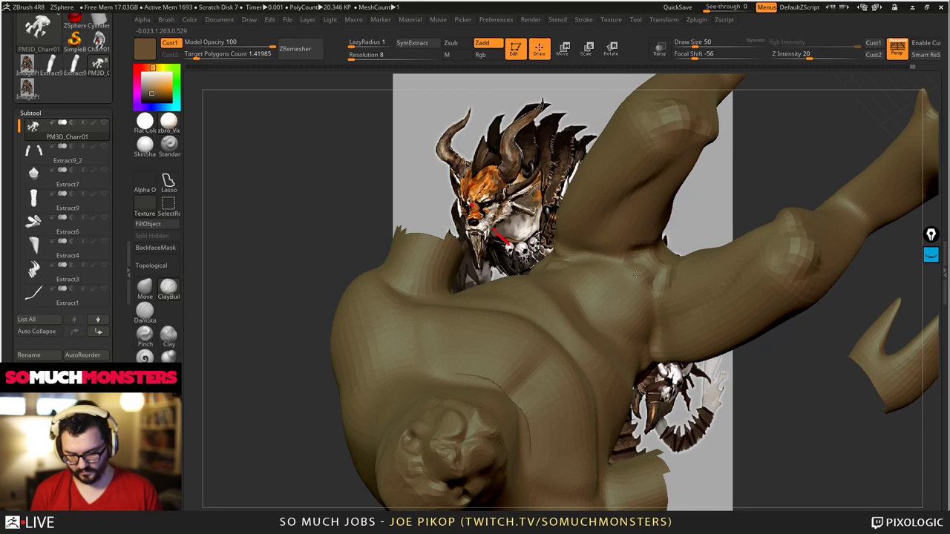
pyautogui.moveTo(670, 259)
pyautogui.mouseDown(button='right')
pyautogui.moveTo(672, 304)
pyautogui.moveTo(680, 276)
pyautogui.moveTo(580, 312)
pyautogui.mouseUp(button='right')
pyautogui.moveTo(581, 314)
pyautogui.mouseDown()
pyautogui.moveTo(562, 326)
pyautogui.moveTo(553, 313)
pyautogui.mouseUp()
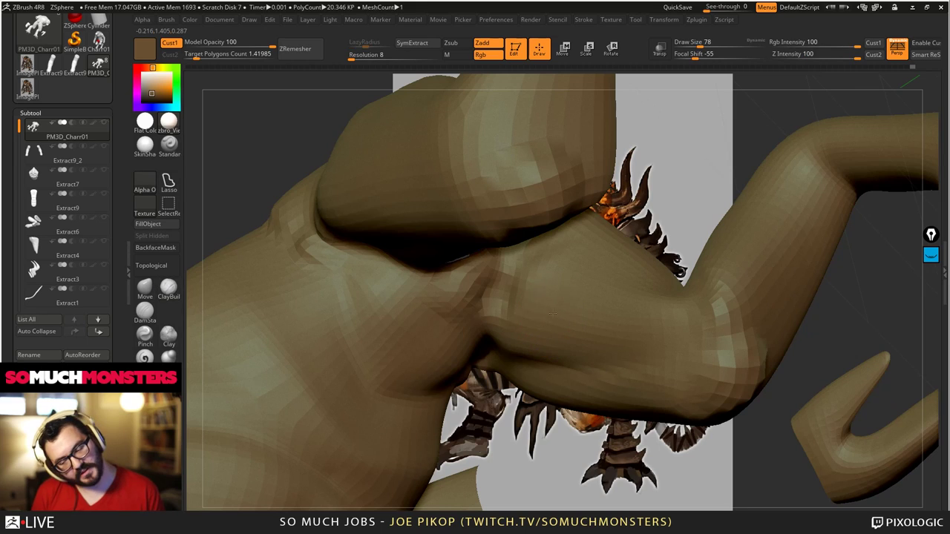
# - Build up the buttocks around the tail base and the upper hamstrings with ClayBuildup at draw size 78
pyautogui.moveTo(534, 295)
pyautogui.mouseDown(button='right')
pyautogui.moveTo(560, 288)
pyautogui.moveTo(586, 246)
pyautogui.moveTo(654, 245)
pyautogui.moveTo(668, 311)
pyautogui.moveTo(731, 189)
pyautogui.moveTo(599, 197)
pyautogui.moveTo(607, 246)
pyautogui.mouseUp(button='right')
pyautogui.moveTo(605, 246)
pyautogui.mouseDown()
pyautogui.moveTo(621, 280)
pyautogui.moveTo(610, 334)
pyautogui.moveTo(594, 271)
pyautogui.moveTo(613, 298)
pyautogui.moveTo(677, 318)
pyautogui.mouseUp()
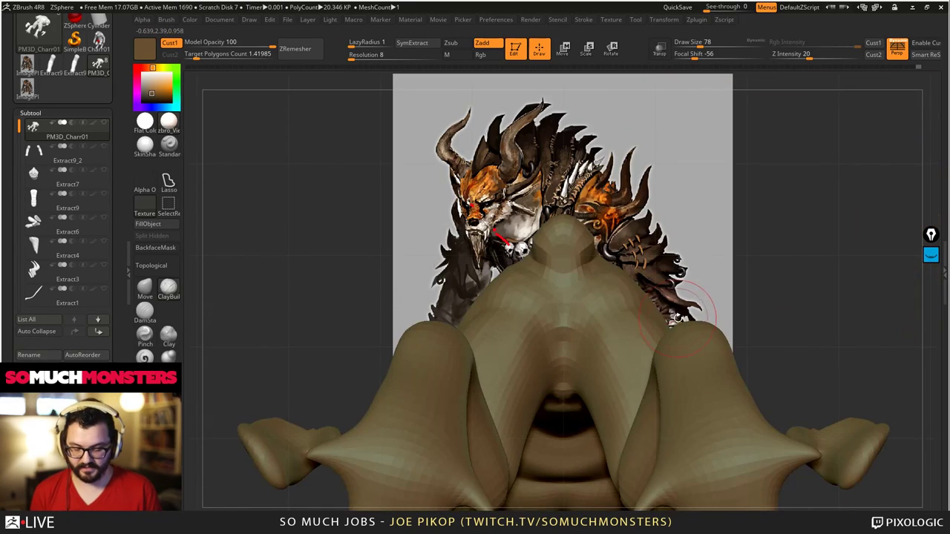
pyautogui.moveTo(564, 280)
pyautogui.mouseDown()
pyautogui.moveTo(619, 261)
pyautogui.moveTo(618, 270)
pyautogui.mouseUp()
pyautogui.moveTo(509, 339); pyautogui.dragTo(511, 354)
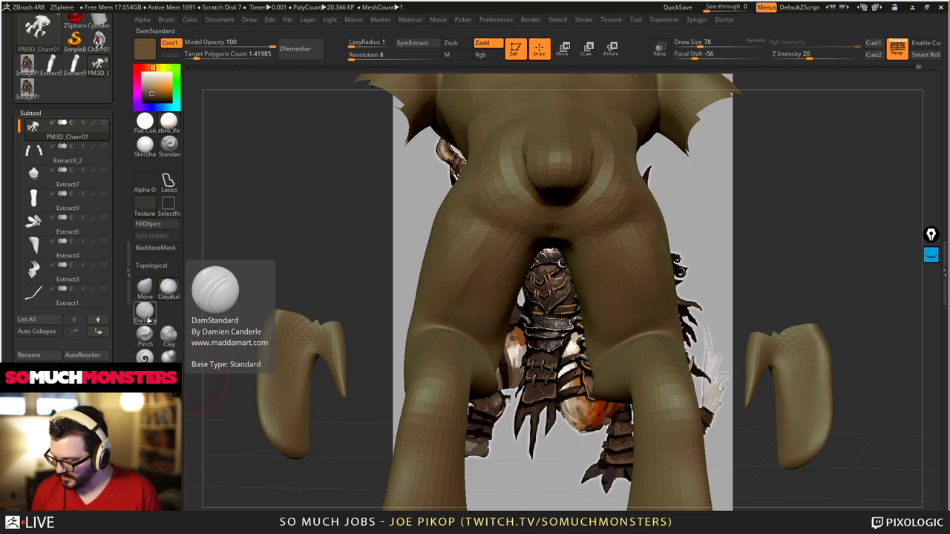
# - Reshape the thighs and knees from the side and back with the Move brush at draw size 86
pyautogui.click(145, 289)
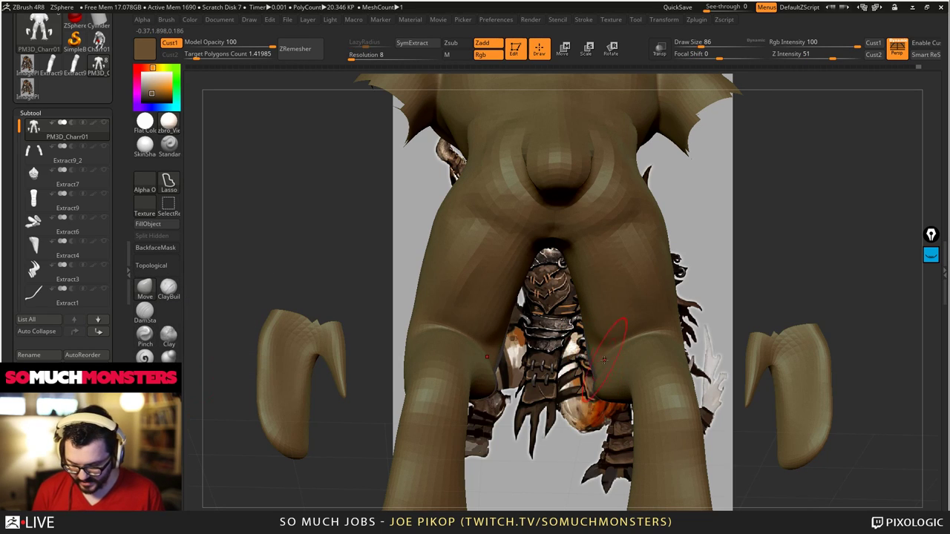
pyautogui.moveTo(604, 360); pyautogui.dragTo(662, 341, button='right')
pyautogui.moveTo(672, 341)
pyautogui.mouseDown()
pyautogui.moveTo(607, 290)
pyautogui.moveTo(656, 334)
pyautogui.mouseUp()
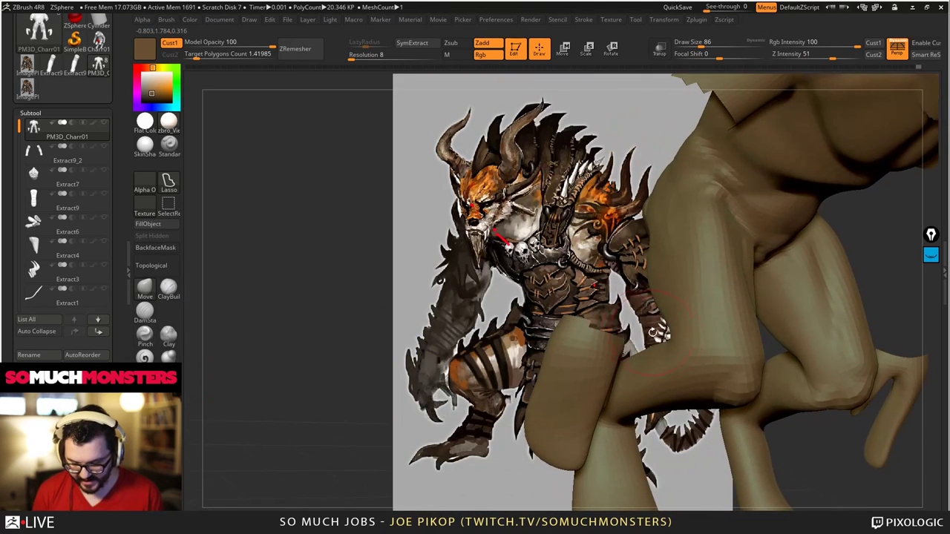
pyautogui.moveTo(684, 347); pyautogui.dragTo(757, 340, button='right')
pyautogui.keyDown('alt'); pyautogui.moveTo(763, 416); pyautogui.dragTo(725, 354, button='right'); pyautogui.keyUp('alt')
pyautogui.moveTo(724, 356)
pyautogui.mouseDown()
pyautogui.moveTo(731, 319)
pyautogui.moveTo(721, 269)
pyautogui.moveTo(718, 295)
pyautogui.moveTo(724, 288)
pyautogui.moveTo(701, 302)
pyautogui.moveTo(703, 332)
pyautogui.mouseUp()
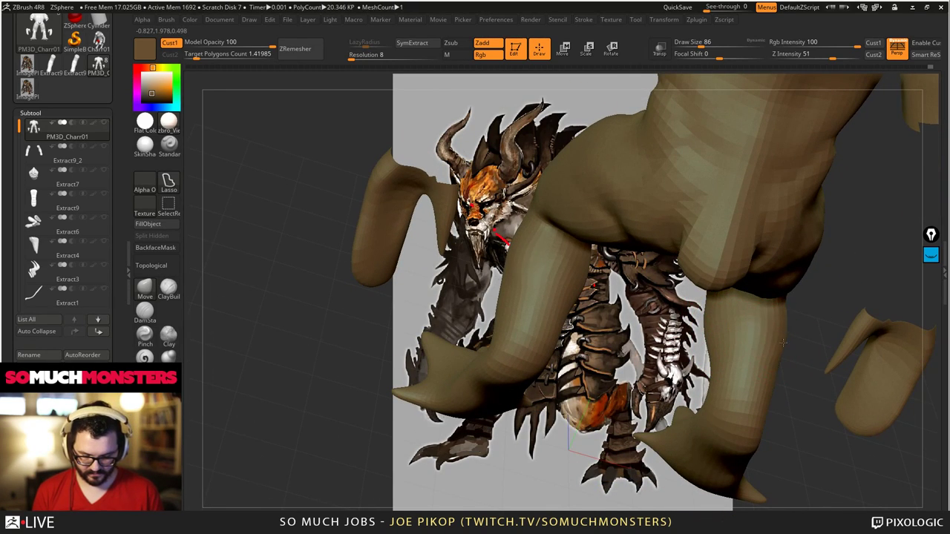
# - Adjust the thigh and lower leg silhouettes from behind and below with the Move brush at draw size 82
pyautogui.moveTo(769, 365)
pyautogui.mouseDown(button='right')
pyautogui.moveTo(753, 376)
pyautogui.moveTo(761, 364)
pyautogui.moveTo(743, 336)
pyautogui.mouseUp(button='right')
pyautogui.moveTo(743, 337); pyautogui.dragTo(728, 316)
pyautogui.moveTo(718, 313)
pyautogui.mouseDown(button='right')
pyautogui.moveTo(690, 299)
pyautogui.moveTo(689, 272)
pyautogui.mouseUp(button='right')
pyautogui.moveTo(739, 301); pyautogui.dragTo(757, 314)
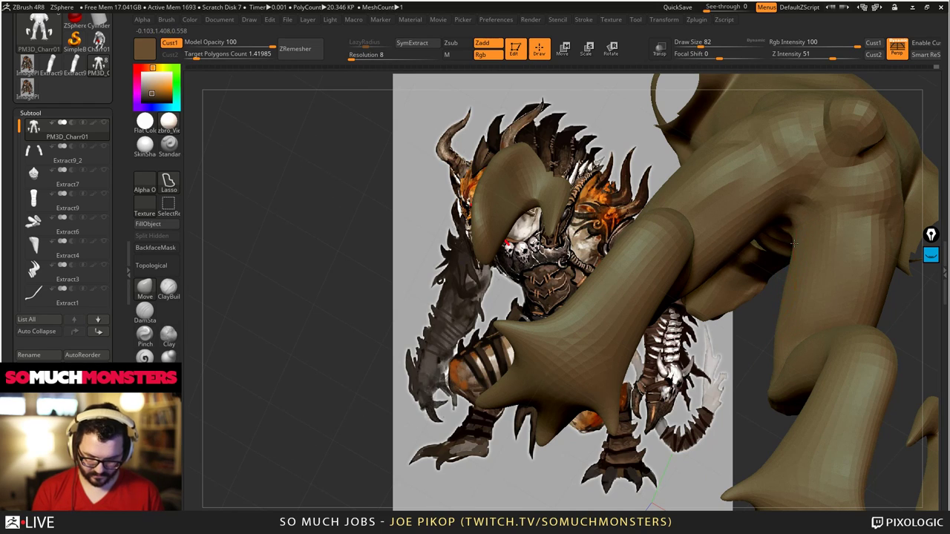
pyautogui.moveTo(787, 245); pyautogui.dragTo(700, 315)
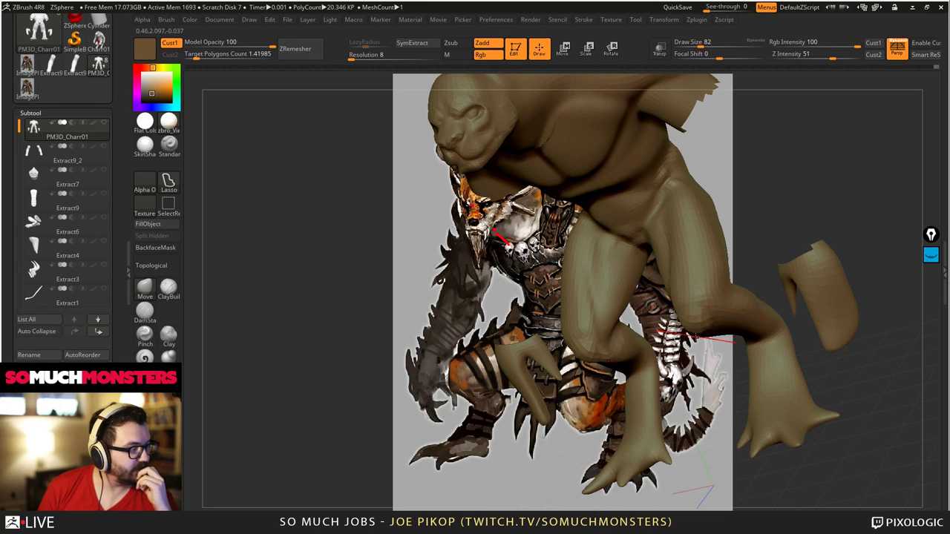
pyautogui.moveTo(696, 338); pyautogui.dragTo(633, 285)
# - Reshape the crotch between the thighs from the front and below with the Move brush, raising the draw size to 110
pyautogui.keyDown('ctrl'); pyautogui.moveTo(615, 270); pyautogui.dragTo(624, 279, button='right'); pyautogui.keyUp('ctrl')
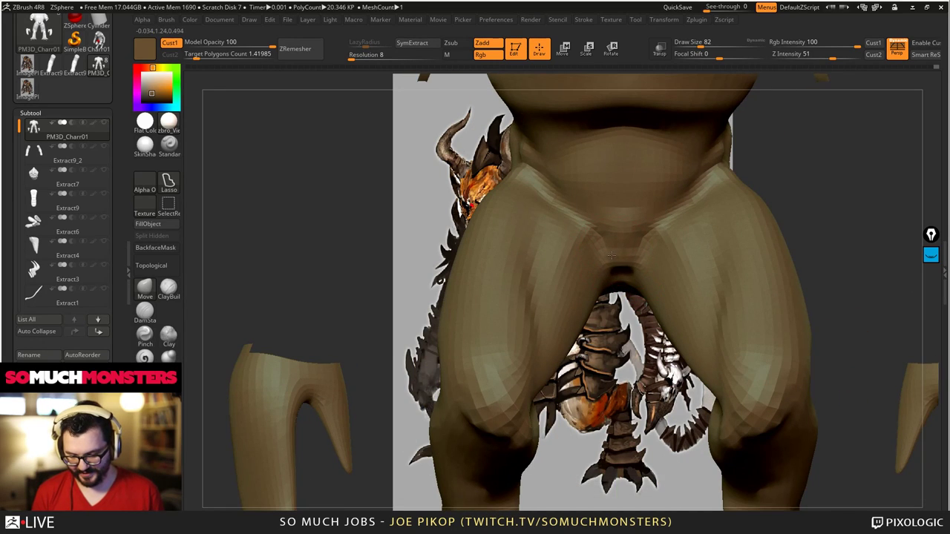
pyautogui.press(']')
pyautogui.moveTo(601, 248); pyautogui.dragTo(594, 261)
pyautogui.moveTo(594, 289); pyautogui.dragTo(609, 223, button='right')
pyautogui.moveTo(621, 287); pyautogui.dragTo(626, 308)
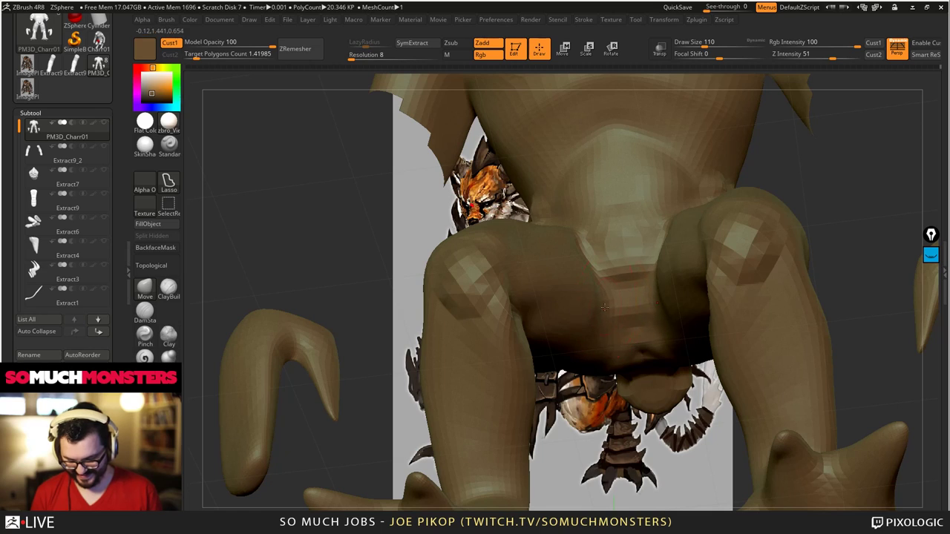
pyautogui.moveTo(625, 308); pyautogui.dragTo(620, 342, button='right')
# - Refine the inner thighs where they meet the groin with the Move brush at draw size 106
pyautogui.moveTo(578, 215); pyautogui.dragTo(556, 265, button='right')
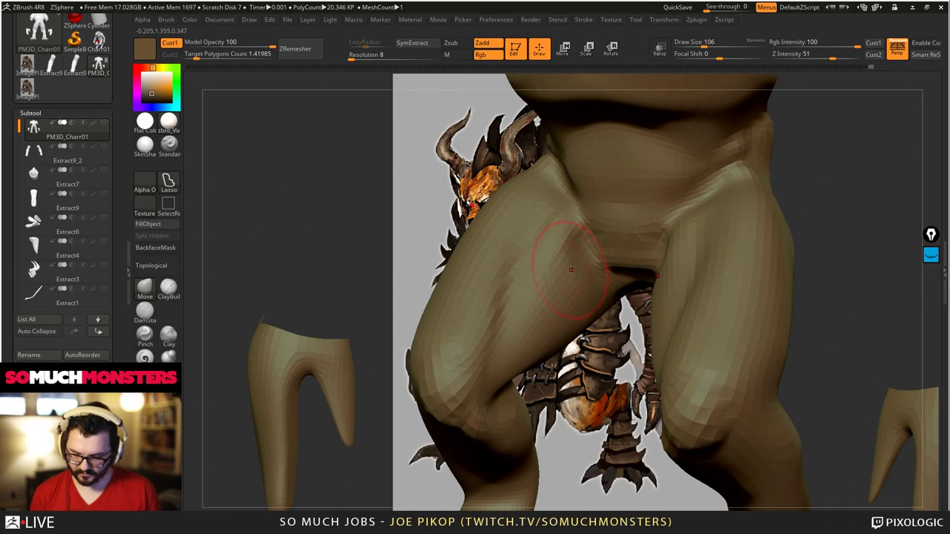
pyautogui.press('shift')
pyautogui.moveTo(569, 323)
pyautogui.mouseDown(button='right')
pyautogui.moveTo(579, 256)
pyautogui.moveTo(566, 228)
pyautogui.mouseUp(button='right')
pyautogui.moveTo(579, 227)
pyautogui.mouseDown()
pyautogui.moveTo(585, 247)
pyautogui.moveTo(606, 255)
pyautogui.moveTo(603, 237)
pyautogui.mouseUp()
pyautogui.moveTo(592, 214)
pyautogui.mouseDown(button='right')
pyautogui.moveTo(552, 132)
pyautogui.moveTo(557, 97)
pyautogui.moveTo(594, 233)
pyautogui.moveTo(584, 232)
pyautogui.moveTo(591, 188)
pyautogui.moveTo(598, 289)
pyautogui.moveTo(618, 184)
pyautogui.moveTo(640, 172)
pyautogui.moveTo(631, 141)
pyautogui.moveTo(612, 160)
pyautogui.moveTo(613, 264)
pyautogui.mouseUp(button='right')
pyautogui.moveTo(611, 264)
pyautogui.mouseDown()
pyautogui.moveTo(591, 240)
pyautogui.moveTo(564, 250)
pyautogui.moveTo(562, 378)
pyautogui.moveTo(543, 381)
pyautogui.moveTo(553, 380)
pyautogui.moveTo(567, 342)
pyautogui.moveTo(566, 288)
pyautogui.moveTo(587, 292)
pyautogui.moveTo(594, 276)
pyautogui.moveTo(601, 313)
pyautogui.moveTo(632, 312)
pyautogui.moveTo(576, 352)
pyautogui.moveTo(564, 374)
pyautogui.moveTo(511, 362)
pyautogui.mouseUp()
# - Reshape the knees, lower legs and outer hips from front and back with the Move brush at draw sizes of 126 to 134
pyautogui.press(']')
pyautogui.press(']')
pyautogui.press(']')
pyautogui.press(']')
pyautogui.press(']')
pyautogui.press(']')
pyautogui.press(']')
pyautogui.press(']')
pyautogui.press(']')
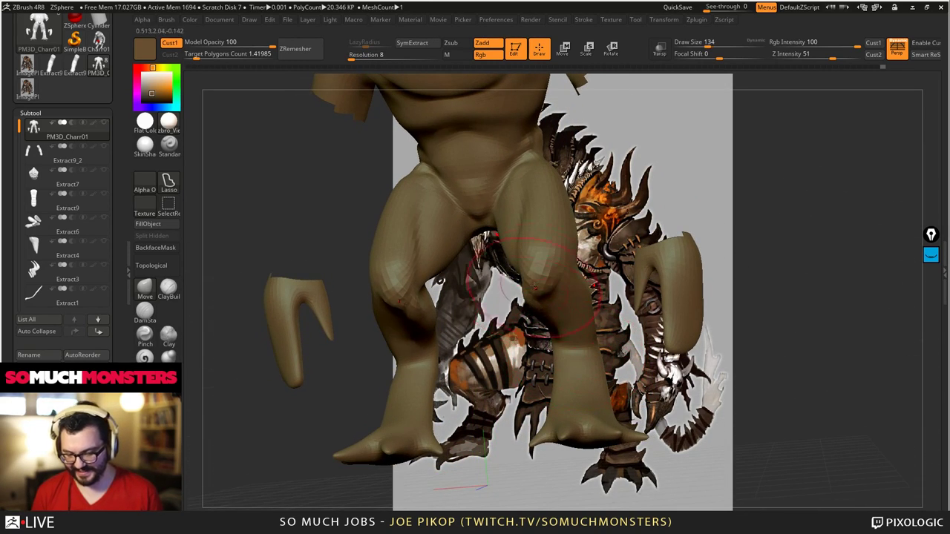
pyautogui.moveTo(542, 285)
pyautogui.mouseDown()
pyautogui.moveTo(594, 369)
pyautogui.moveTo(533, 380)
pyautogui.moveTo(561, 357)
pyautogui.mouseUp()
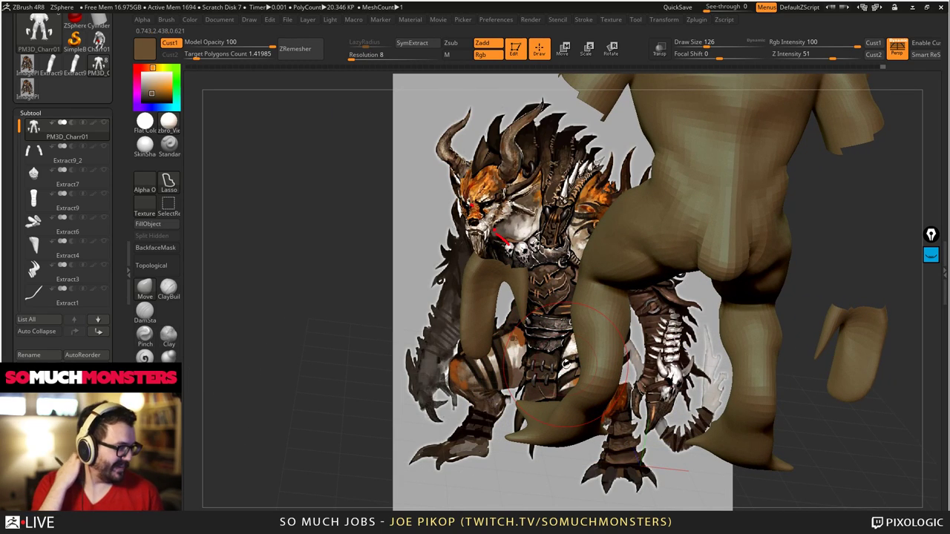
pyautogui.moveTo(566, 363)
pyautogui.mouseDown()
pyautogui.moveTo(536, 360)
pyautogui.moveTo(616, 303)
pyautogui.mouseUp()
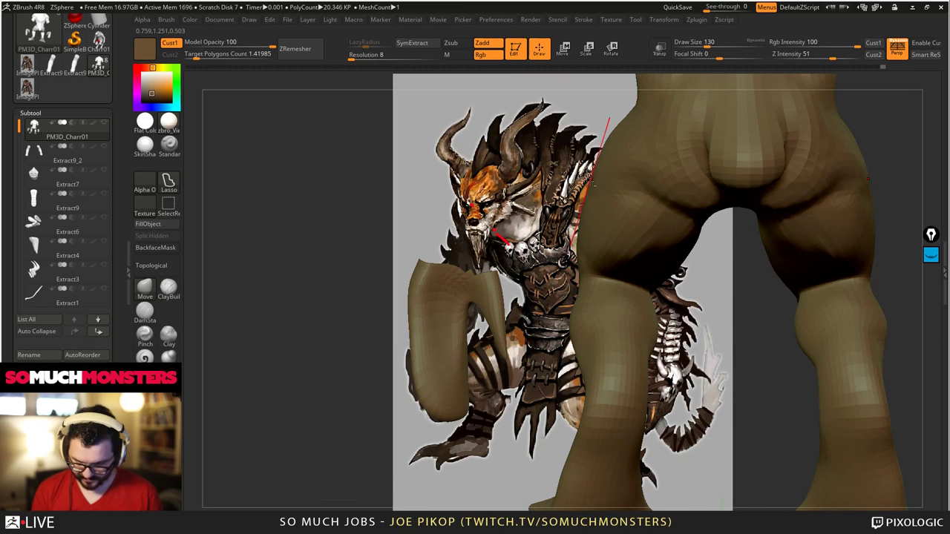
pyautogui.moveTo(585, 210)
pyautogui.keyDown('alt'); pyautogui.mouseDown()
pyautogui.moveTo(549, 135)
pyautogui.moveTo(571, 322)
pyautogui.moveTo(586, 371)
pyautogui.moveTo(631, 334)
pyautogui.moveTo(590, 236)
pyautogui.moveTo(557, 213)
pyautogui.mouseUp(); pyautogui.keyUp('alt')
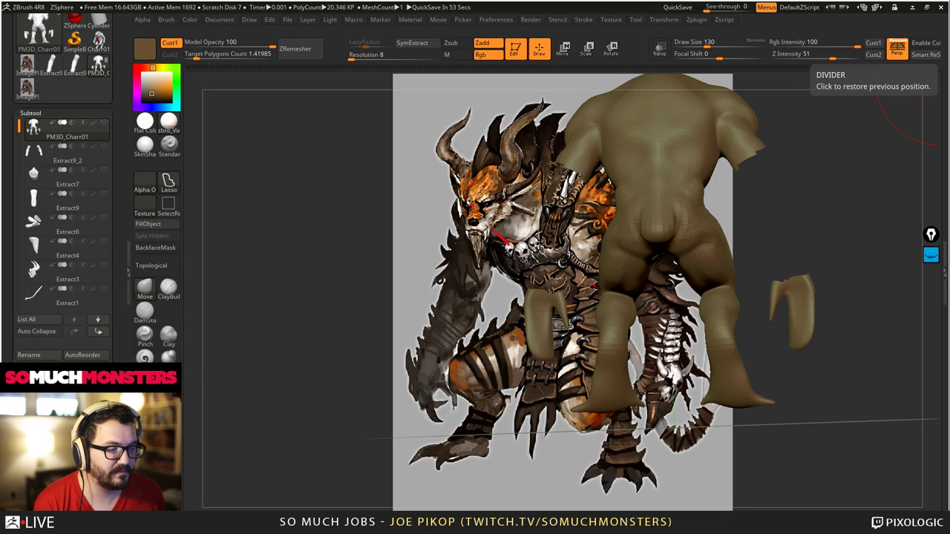
# - Switch to Chrome and examine the finished Charr Art Test render with its diffuse, normal and specular maps
pyautogui.hotkey('alt', 'Tab')
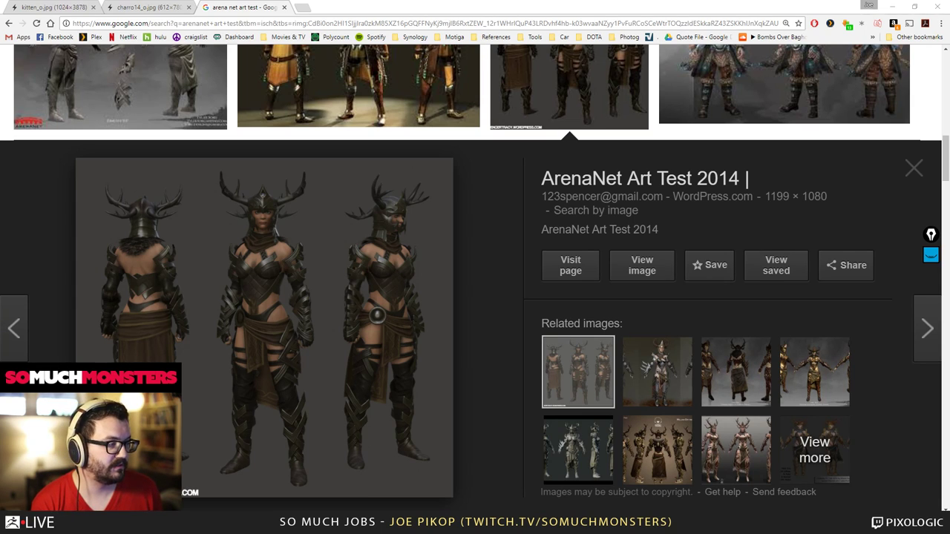
pyautogui.hotkey('alt', 'Tab')
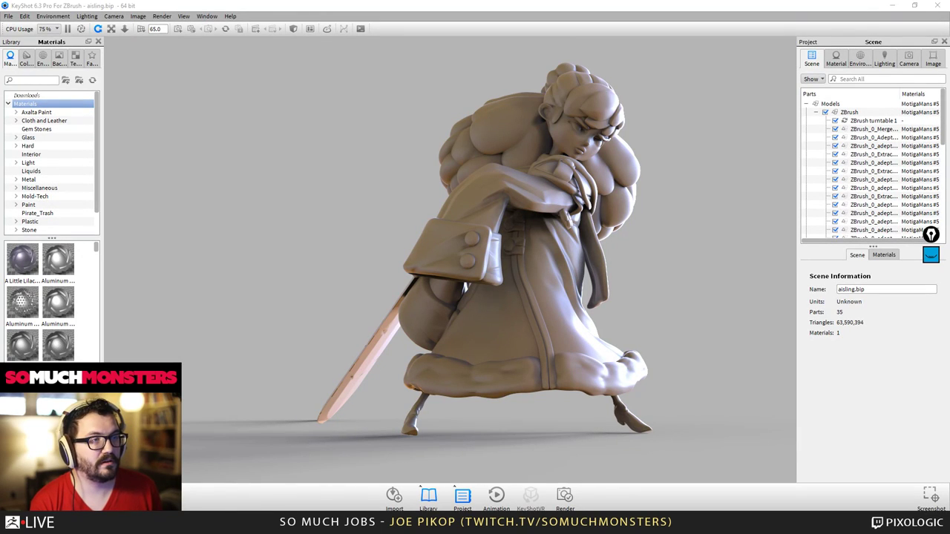
pyautogui.hotkey('alt', 'Tab')
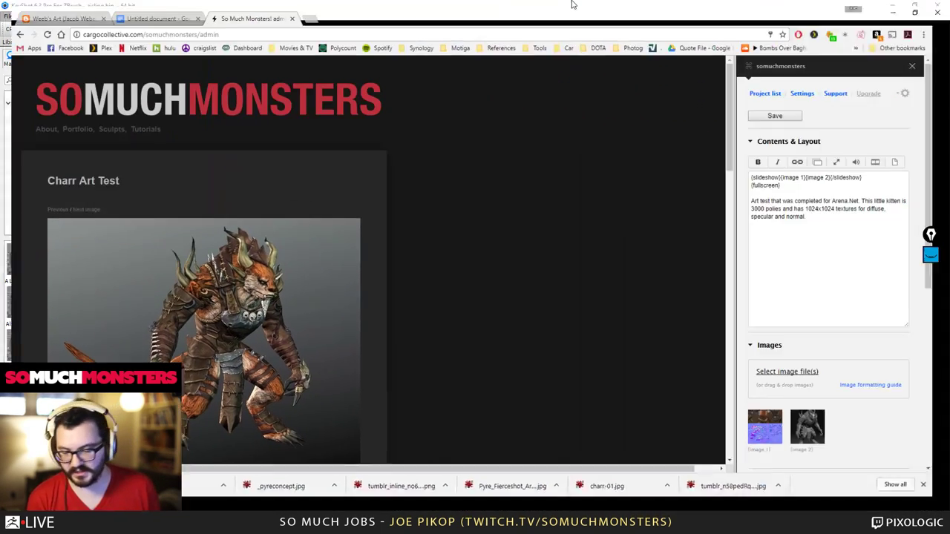
pyautogui.scroll(-3, 242, 221)
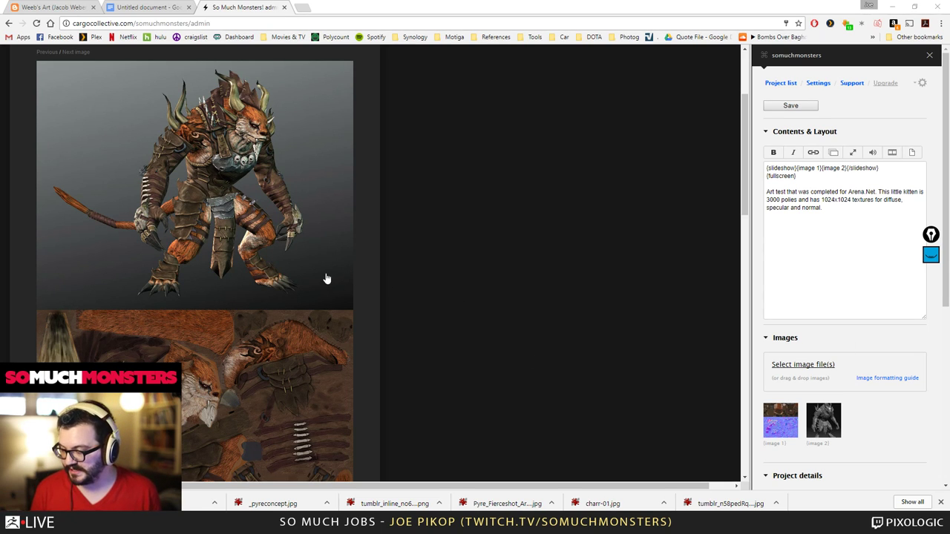
pyautogui.scroll(-3, 327, 277)
pyautogui.scroll(-8, 323, 259)
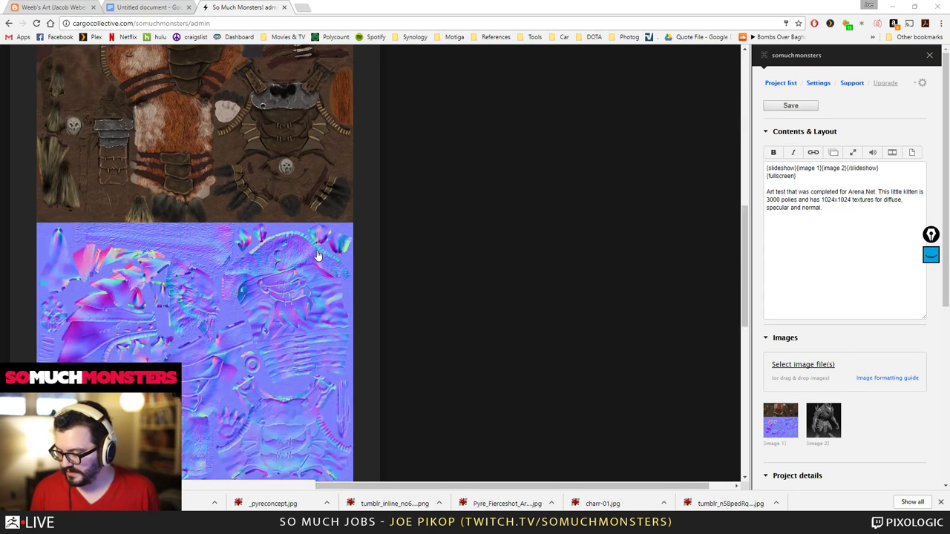
pyautogui.scroll(-1, 317, 255)
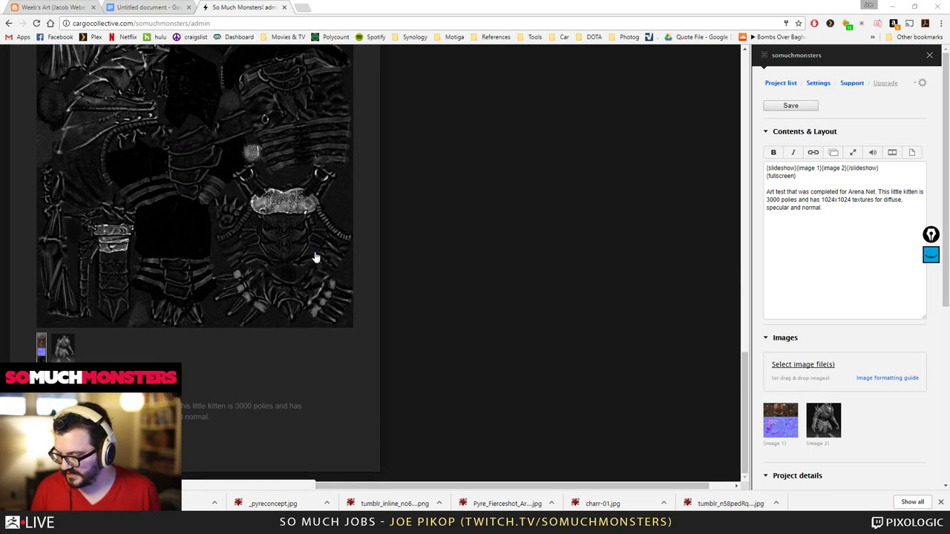
# - View the grey Charr sculpt image in the project slideshow, and close the project page
pyautogui.click(63, 353)
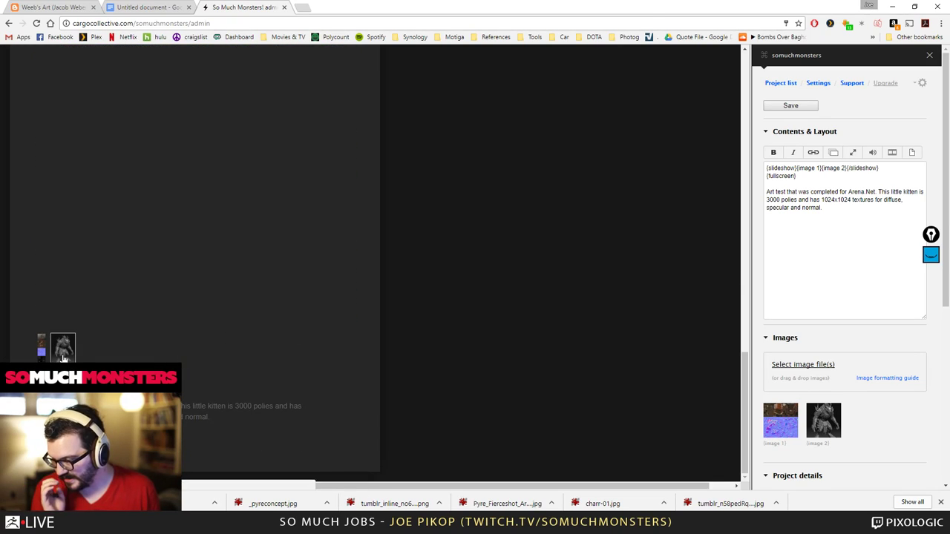
pyautogui.scroll(8, 237, 366)
pyautogui.scroll(4, 254, 361)
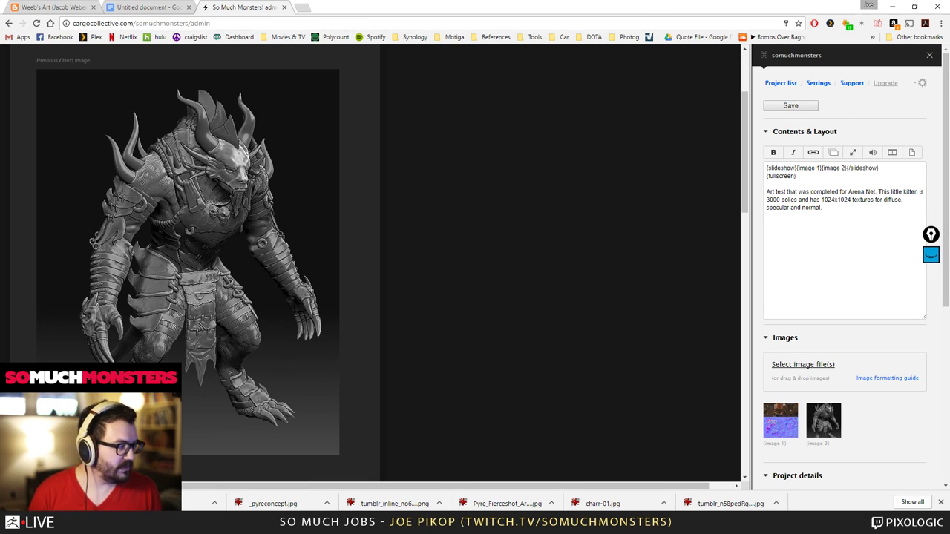
pyautogui.click(284, 7)
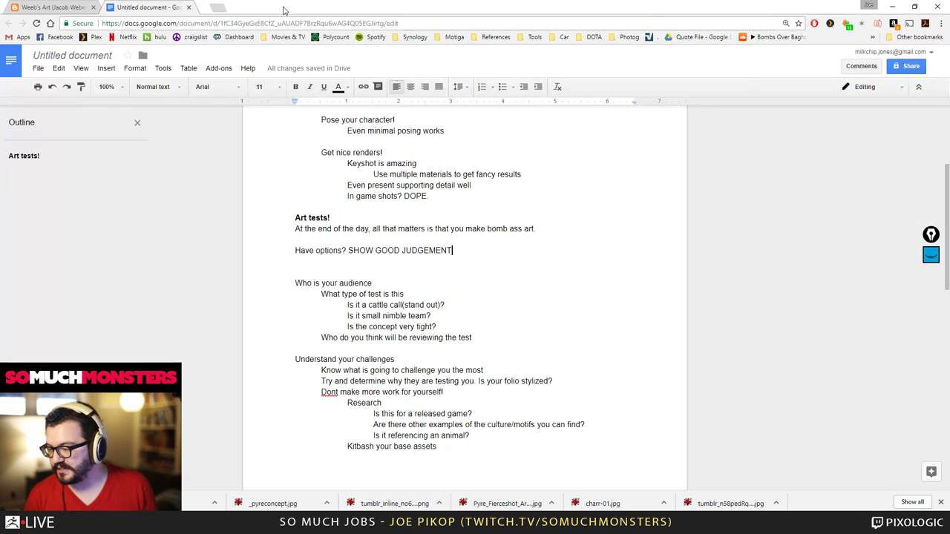
# - Bring the So Much Monsters portfolio site into the reference browser window and view the goggled soldier's head renders and grey sculpt
pyautogui.hotkey('alt', 'Tab')
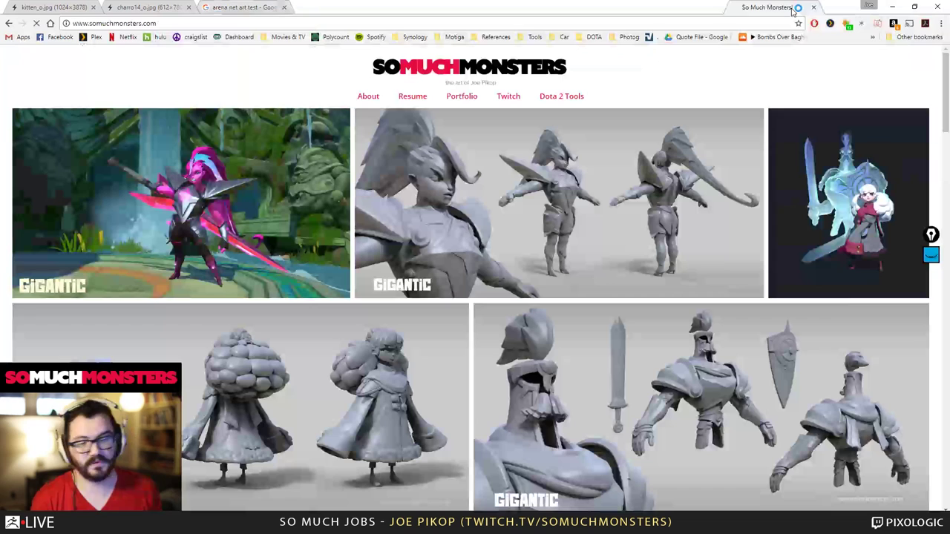
pyautogui.moveTo(655, 193); pyautogui.dragTo(141, 7)
pyautogui.moveTo(944, 88); pyautogui.dragTo(941, 94)
pyautogui.scroll(-5, 941, 92)
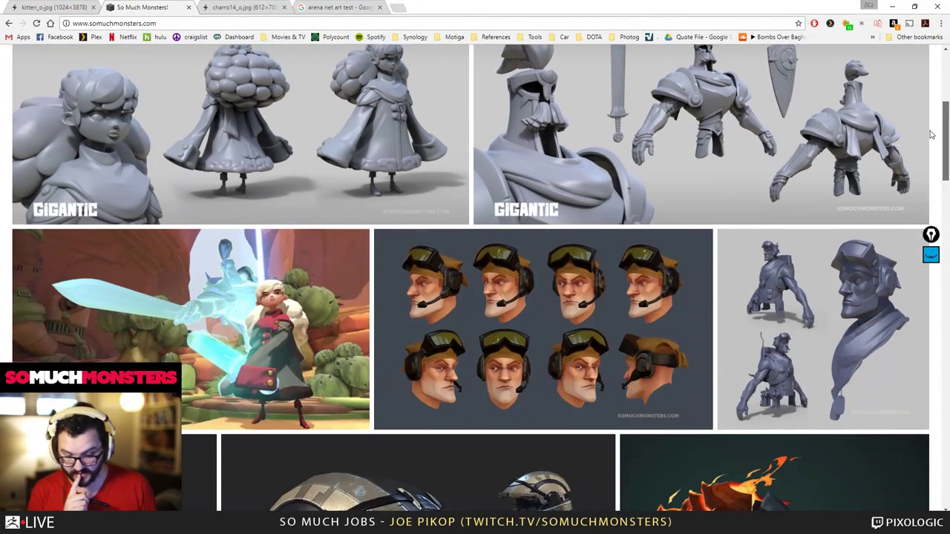
pyautogui.scroll(1, 575, 163)
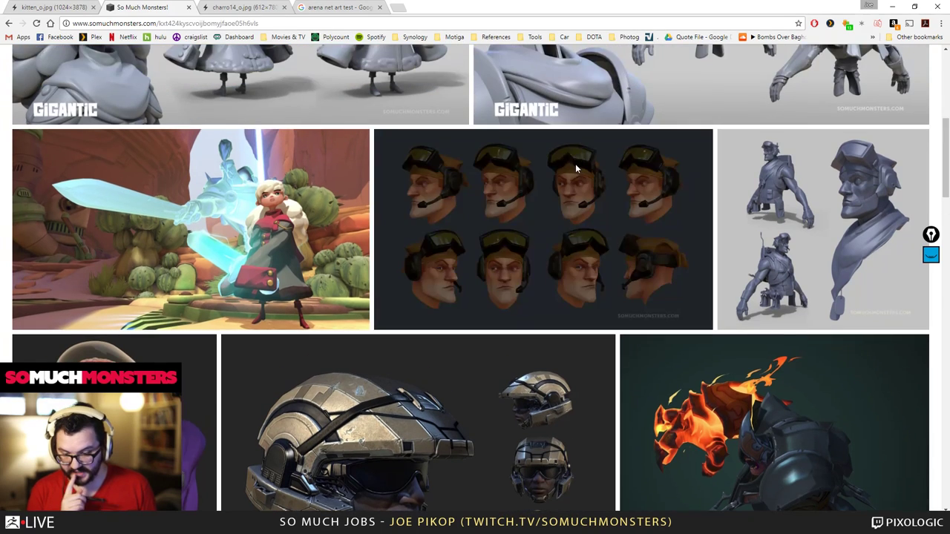
pyautogui.click(575, 163)
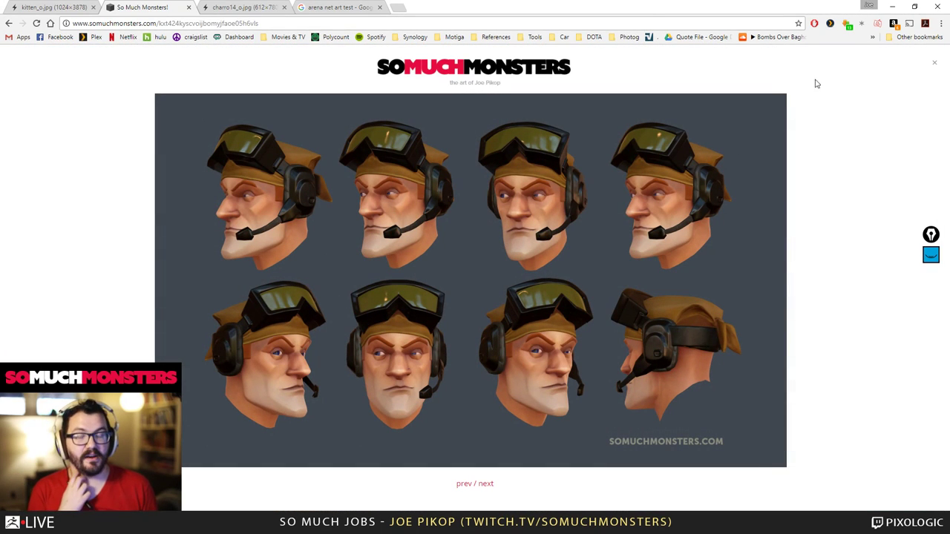
pyautogui.click(666, 185)
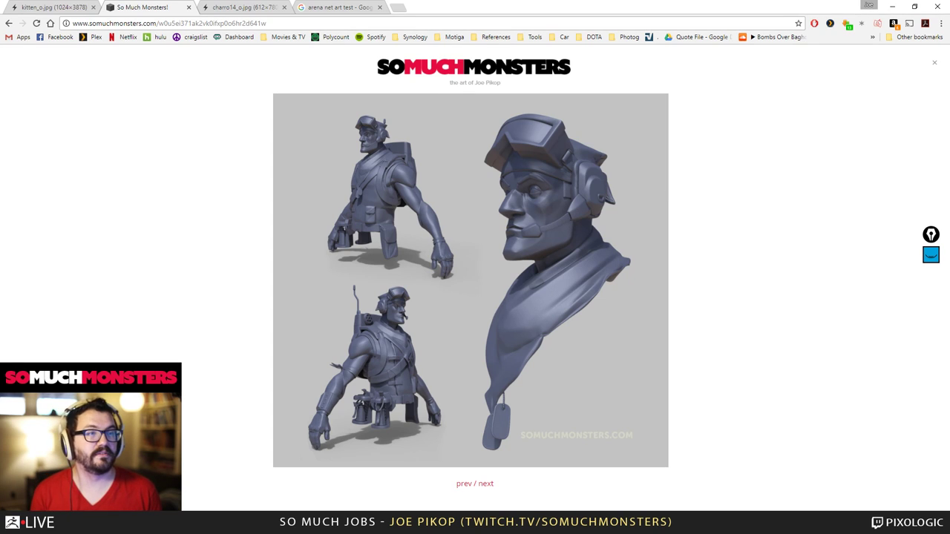
# - Close the portfolio tab, and view the enlarged Halo Mans! helmet render and grey armour sculpts in the cargocollective browser window
pyautogui.click(189, 7)
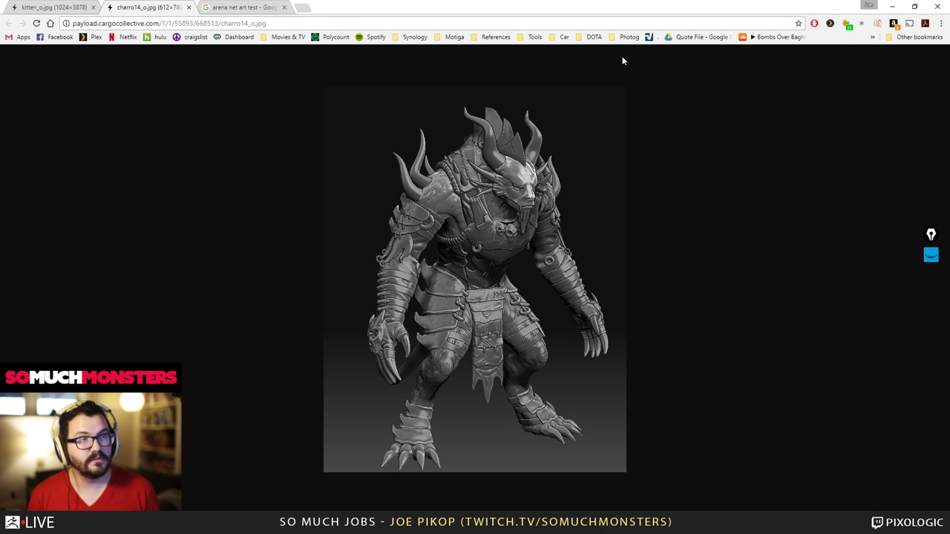
pyautogui.hotkey('alt', 'Tab')
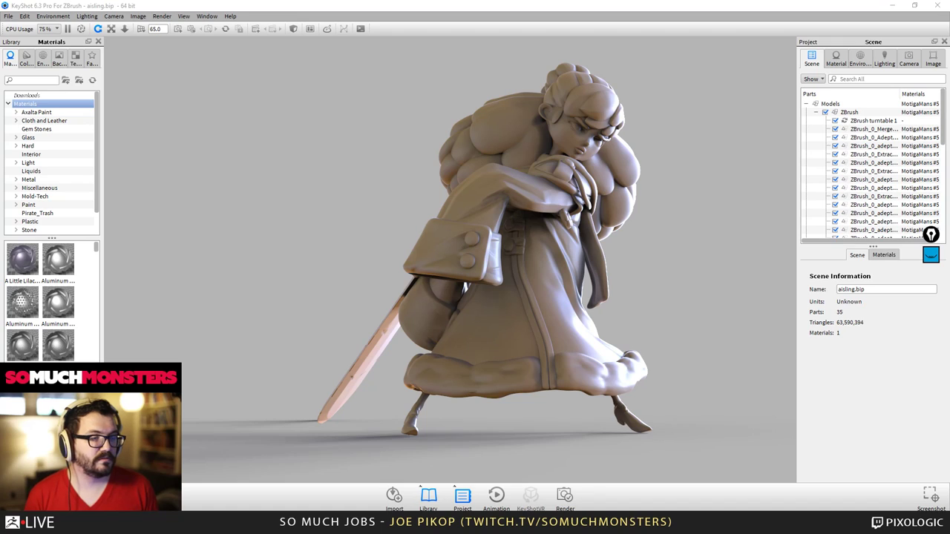
pyautogui.moveTo(949, 3); pyautogui.dragTo(322, 2)
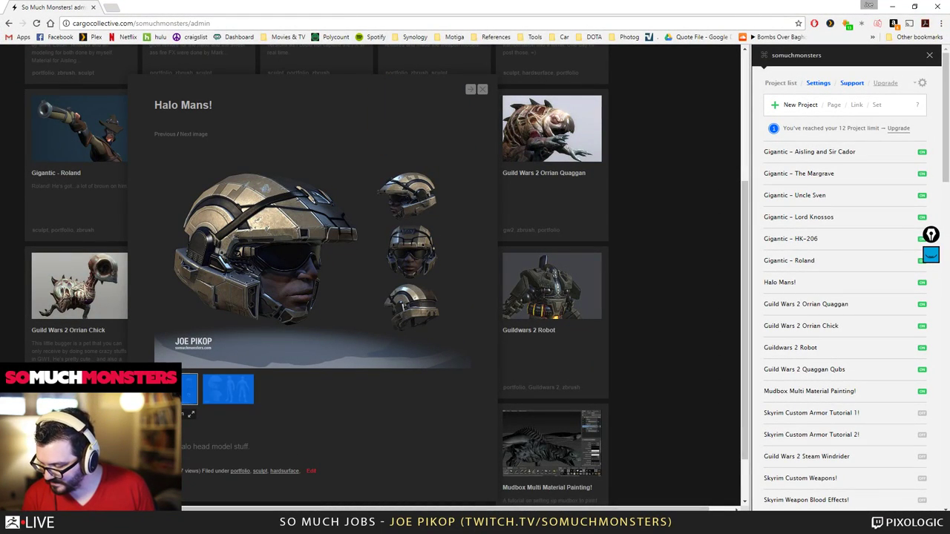
pyautogui.click(191, 413)
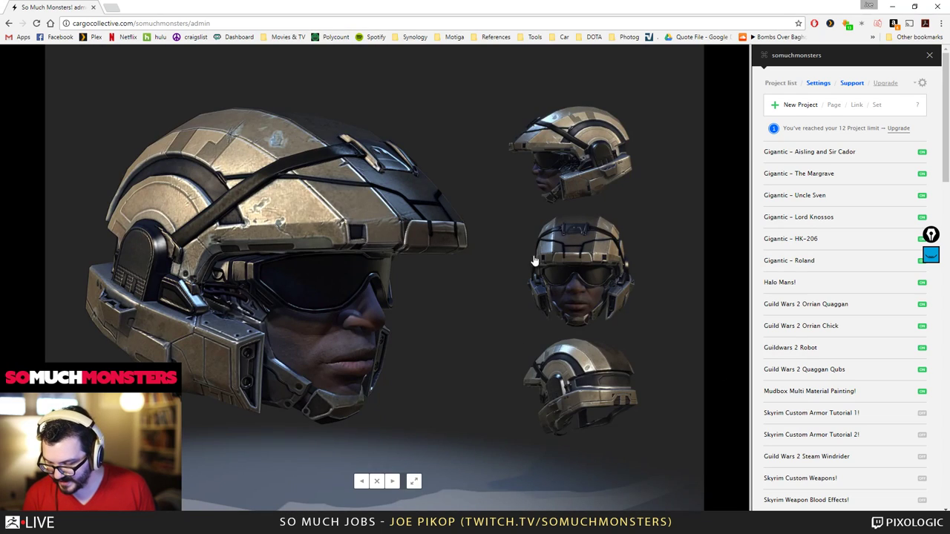
pyautogui.click(445, 254)
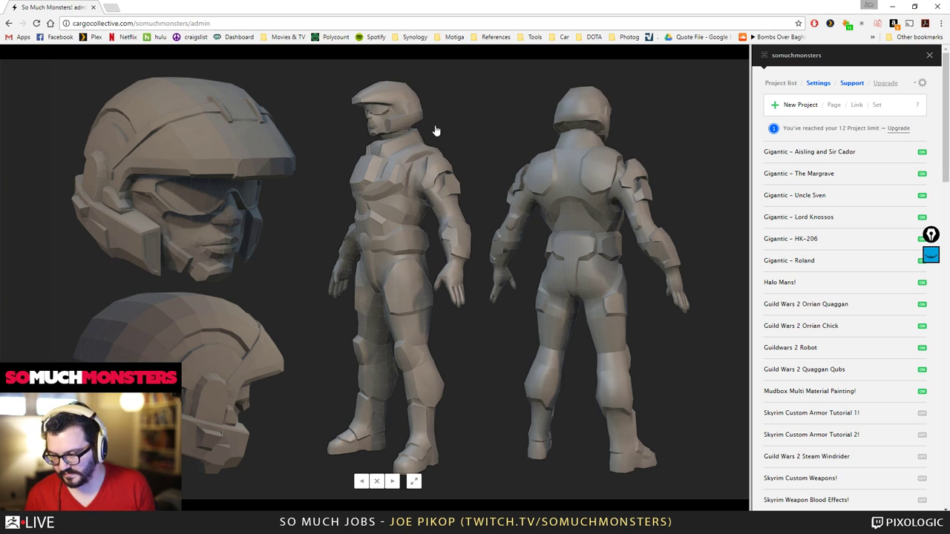
pyautogui.click(92, 7)
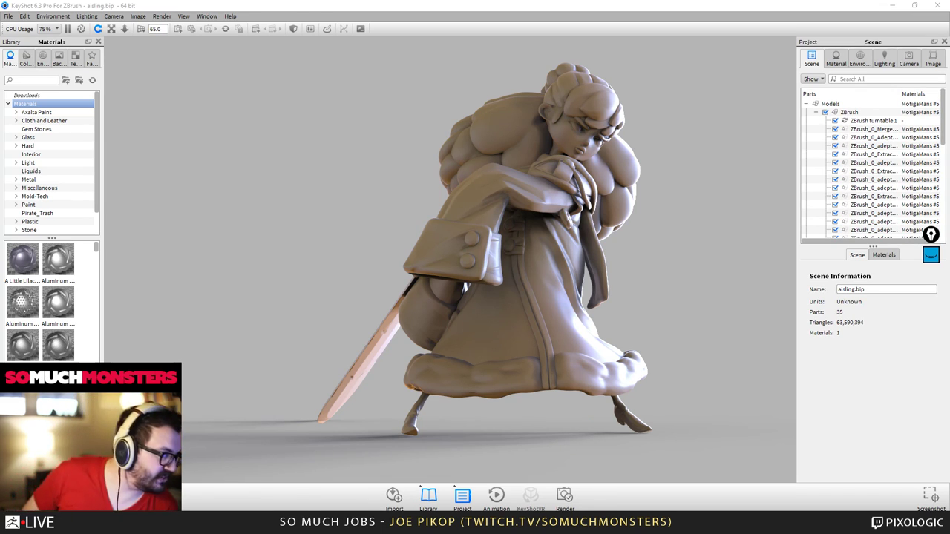
# - Switch back from KeyShot to ZBrush and try to save the project
pyautogui.click(892, 6)
pyautogui.hotkey('ctrl', 's')
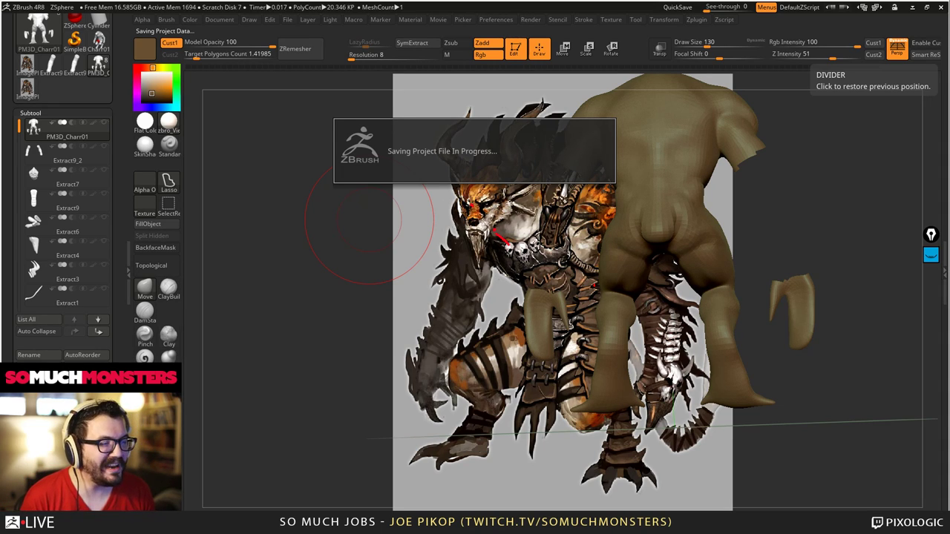
pyautogui.hotkey('alt', 'Tab')
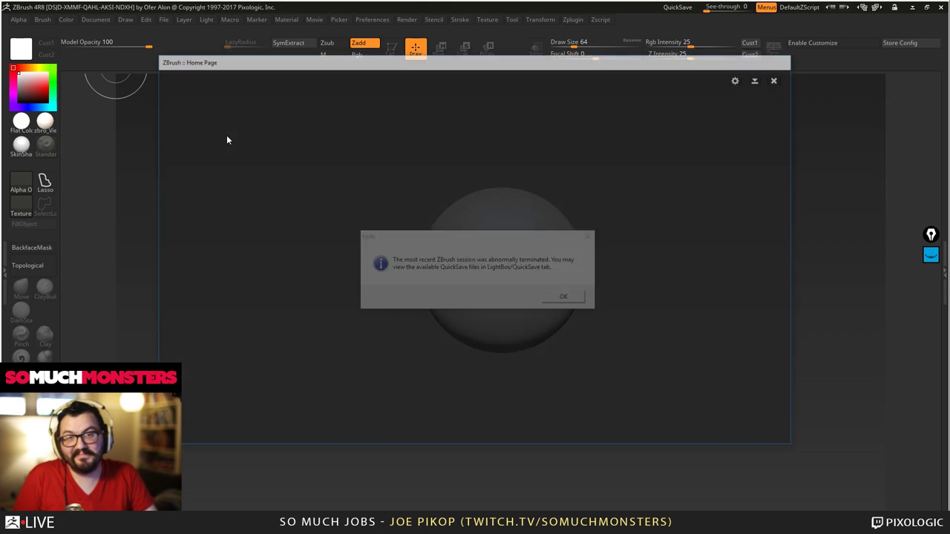
# - Dismiss the start-up home page and crash notice, and load the recovered tool from the QuickSave files onto the canvas in edit mode
pyautogui.click(779, 79)
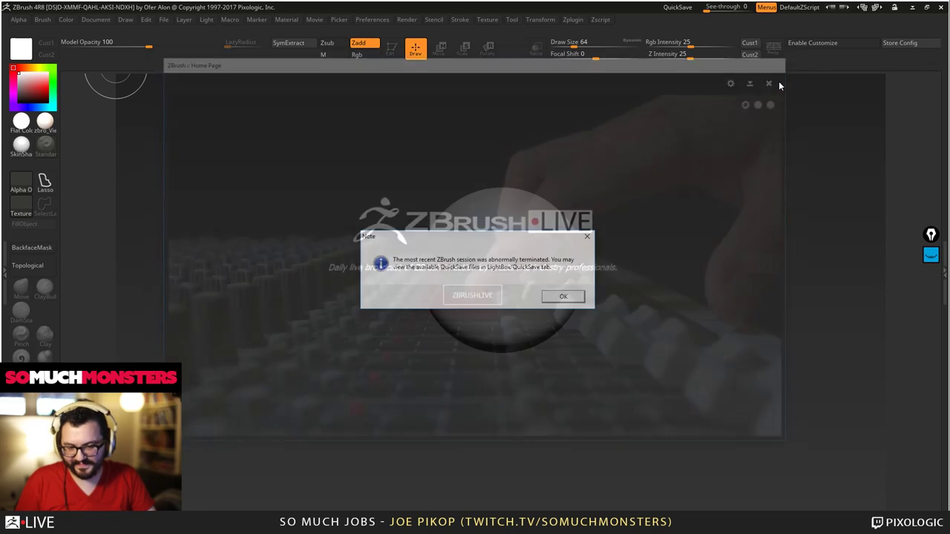
pyautogui.click(563, 297)
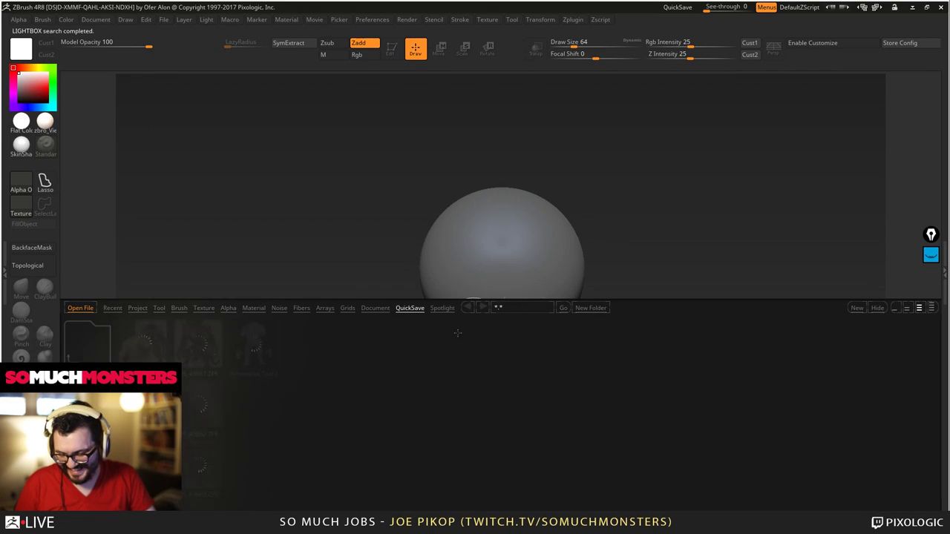
pyautogui.doubleClick(264, 349)
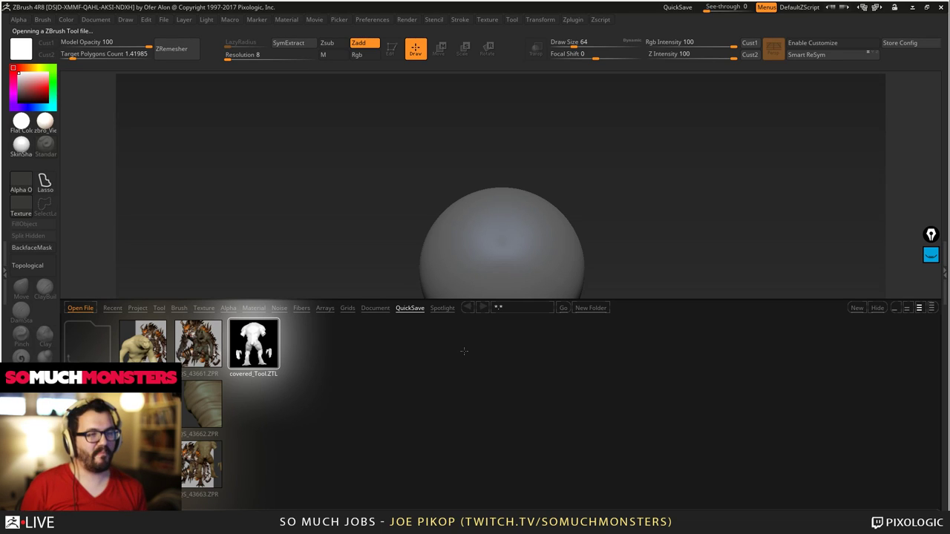
pyautogui.moveTo(329, 210); pyautogui.dragTo(370, 315)
pyautogui.press('t')
pyautogui.press(',')
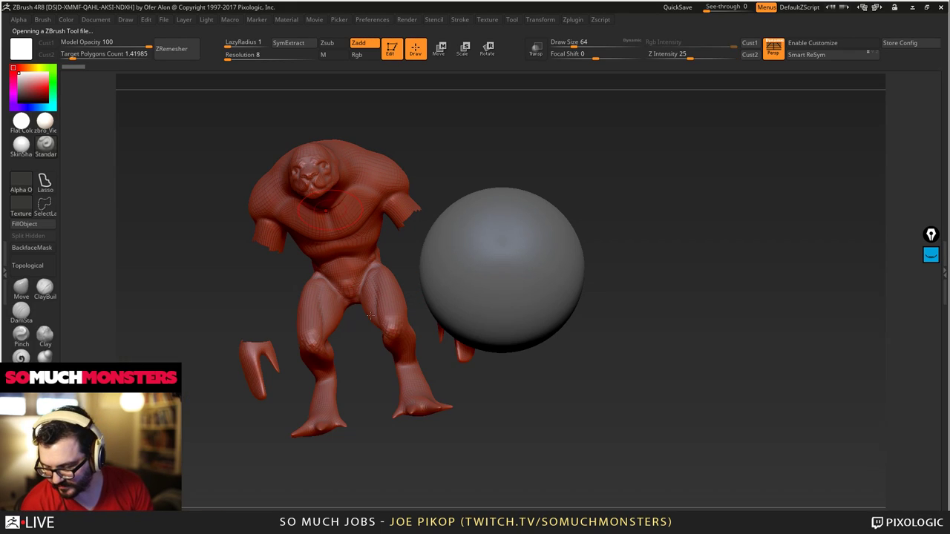
# - Switch to the white zbro_Vie material and show all subtools of the recovered tool
pyautogui.click(46, 123)
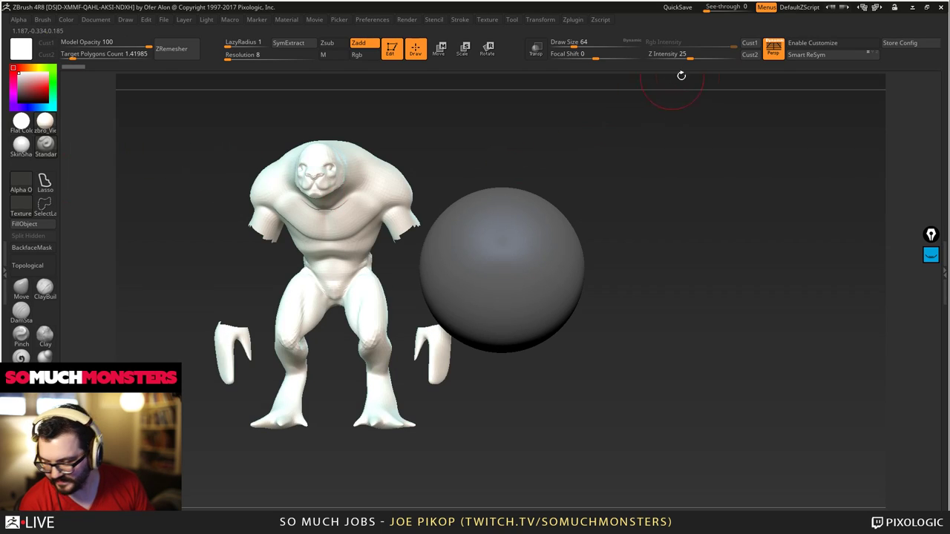
pyautogui.click(4, 171)
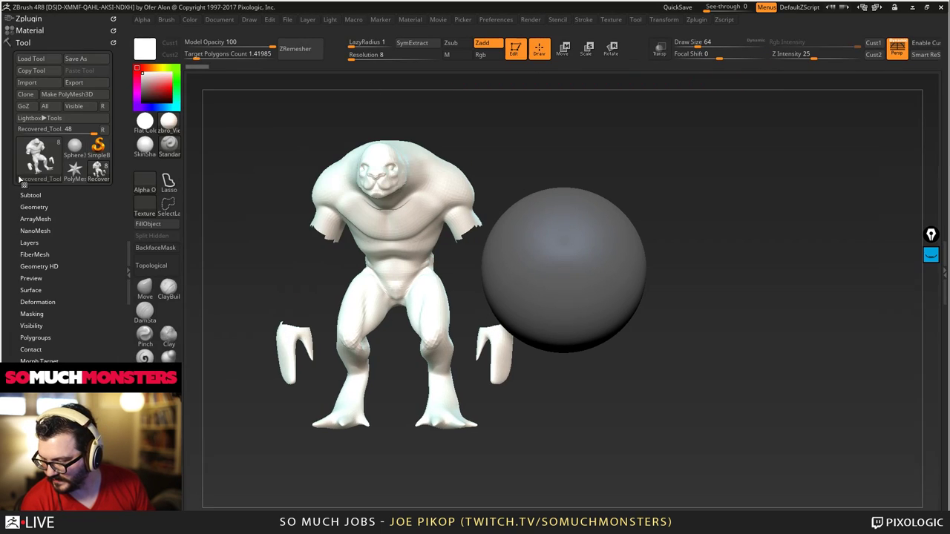
pyautogui.click(46, 195)
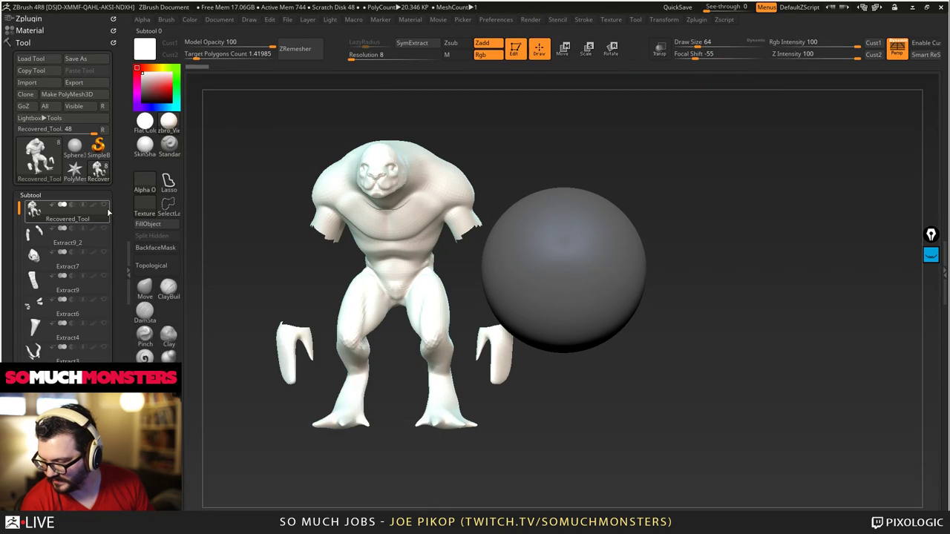
pyautogui.click(106, 205)
# - Clear the leftover sphere from the canvas and frame the complete creature
pyautogui.moveTo(327, 167)
pyautogui.mouseDown()
pyautogui.moveTo(297, 168)
pyautogui.moveTo(360, 195)
pyautogui.mouseUp()
pyautogui.hotkey('ctrl', 'n')
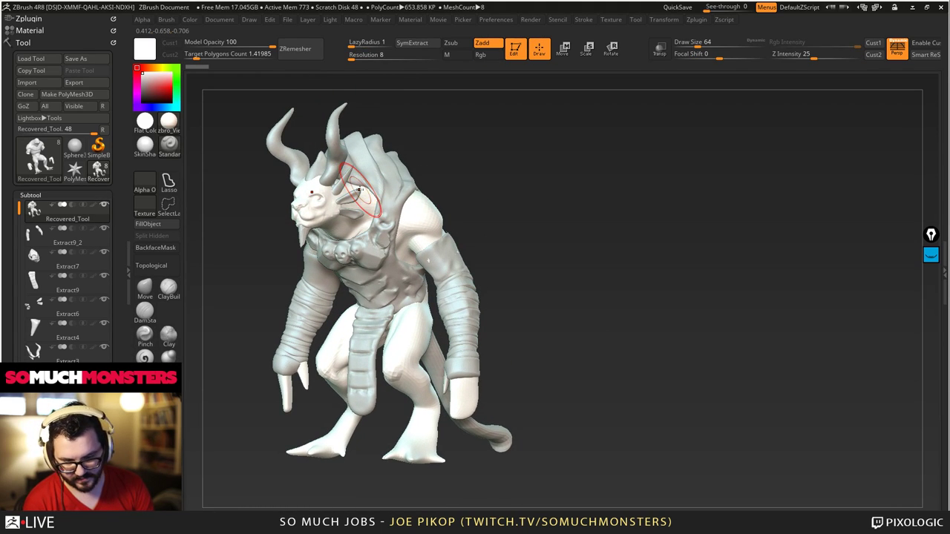
pyautogui.press('p')
pyautogui.press('p')
pyautogui.press('f')
pyautogui.moveTo(415, 183); pyautogui.dragTo(420, 185)
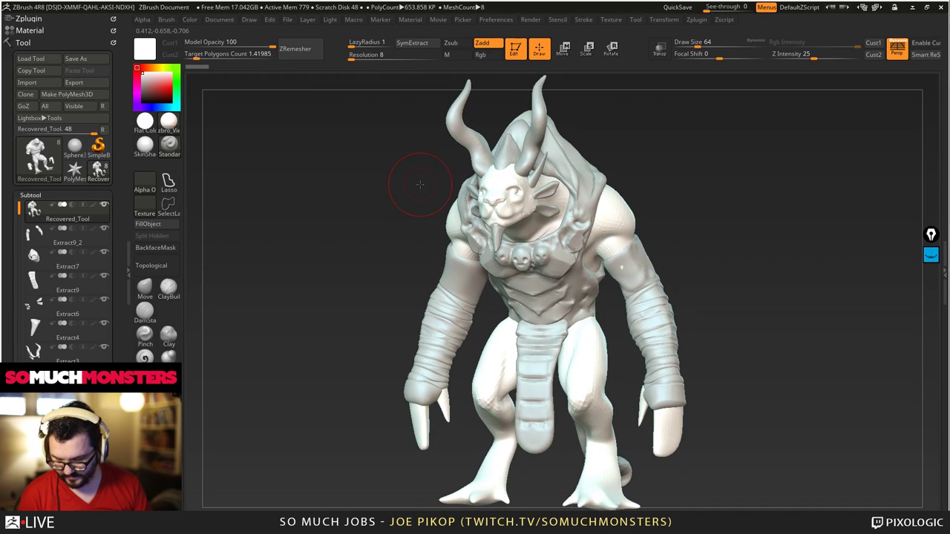
# - Save the recovered tool as Charr02 in the D:\_ART\ZBrushLive\Art Test\Charr folder
pyautogui.click(75, 58)
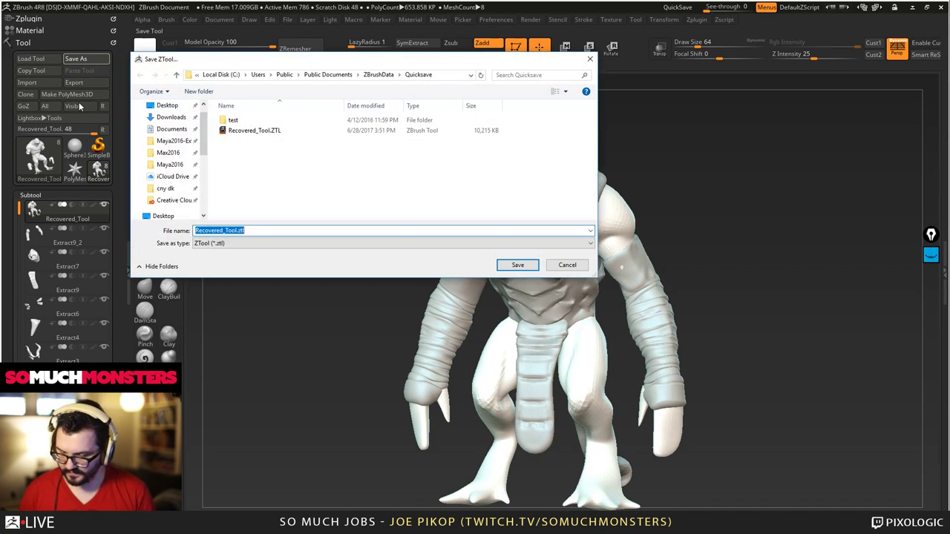
pyautogui.click(310, 160)
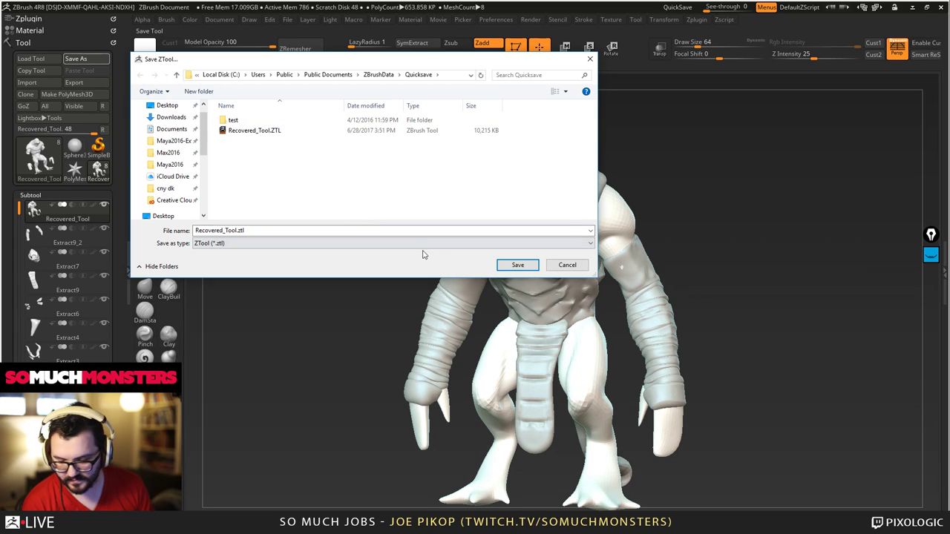
pyautogui.click(435, 233)
pyautogui.write('D:\\_ART\\ZBrushLive\\Art Test\\Charr\\Ref')
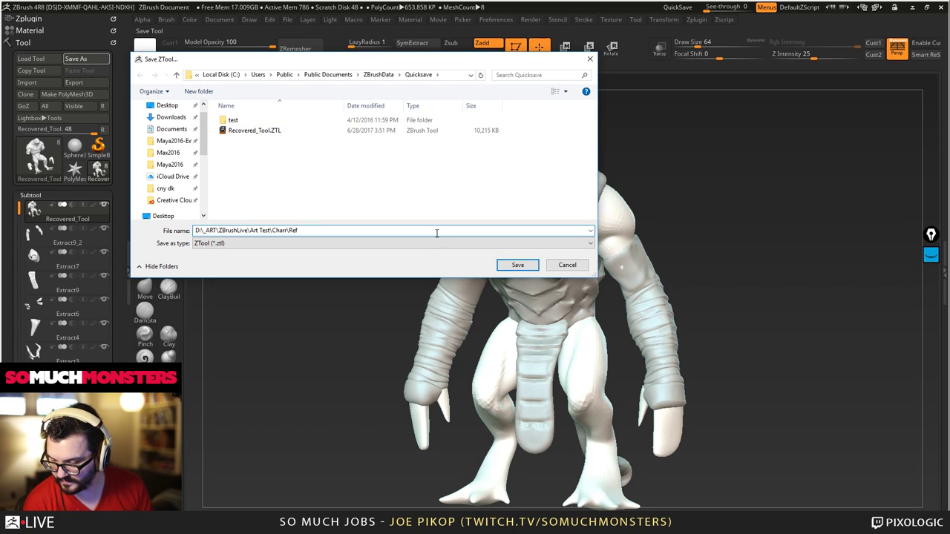
pyautogui.press('Return')
pyautogui.click(374, 78)
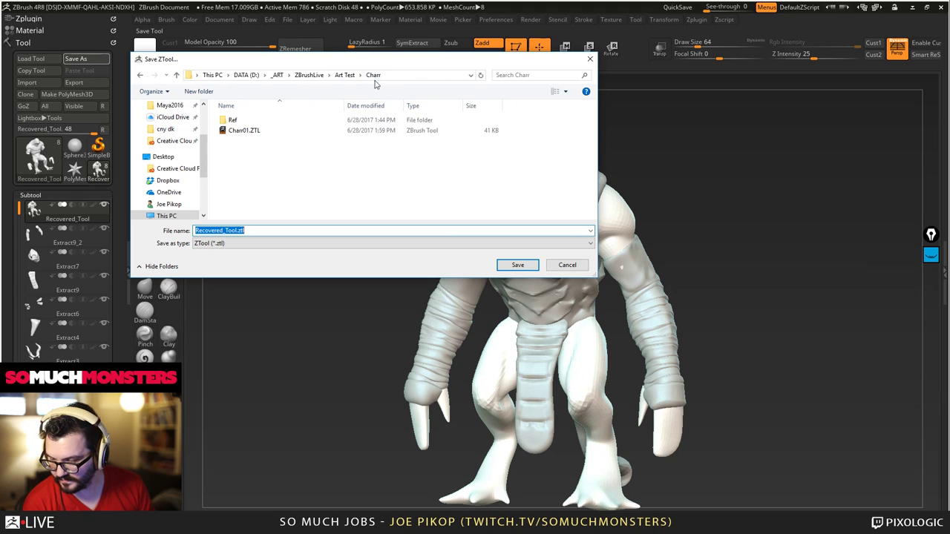
pyautogui.click(284, 133)
pyautogui.click(216, 230)
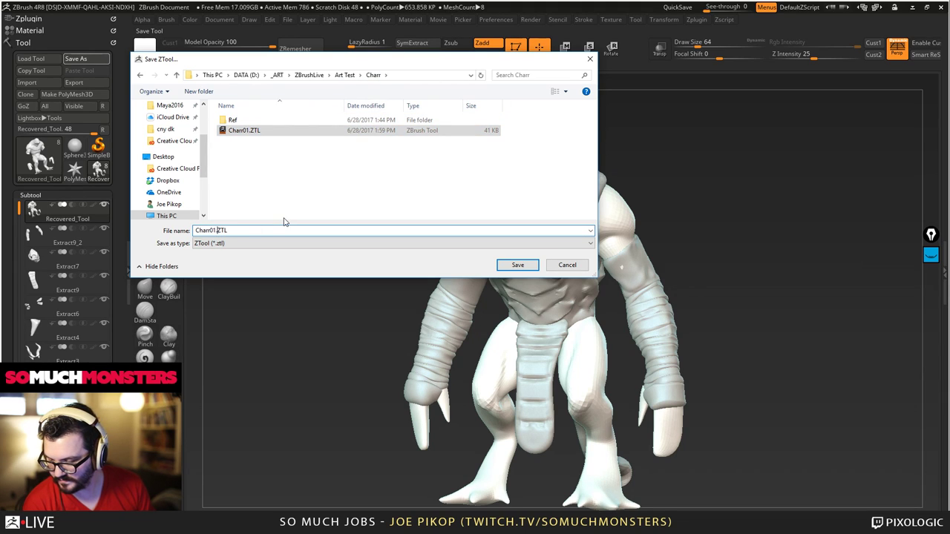
pyautogui.write('2')
pyautogui.press('Return')
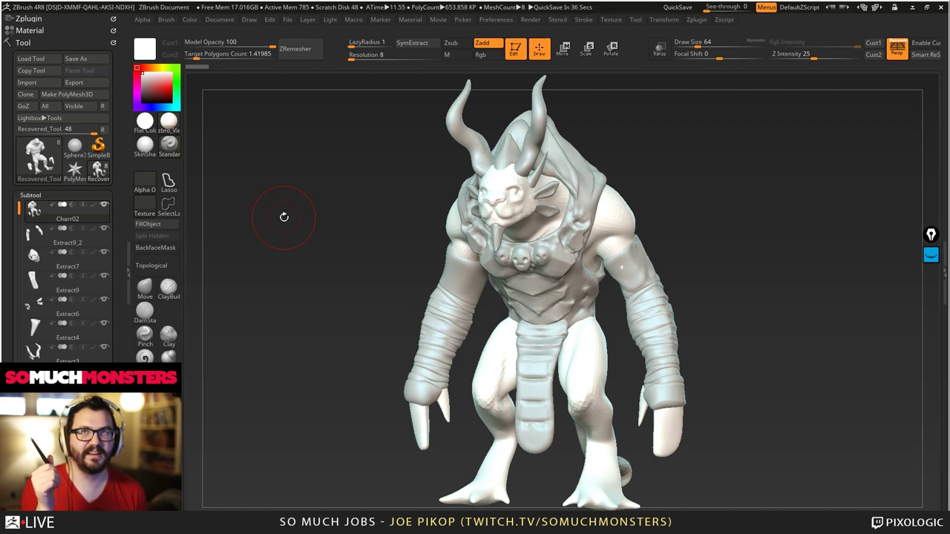
# - Make the spiked hood (Extract7) the active subtool and reshape its back crest with the Move brush, reducing the draw size to 56
pyautogui.moveTo(728, 186); pyautogui.dragTo(626, 156)
pyautogui.moveTo(549, 202); pyautogui.dragTo(512, 267)
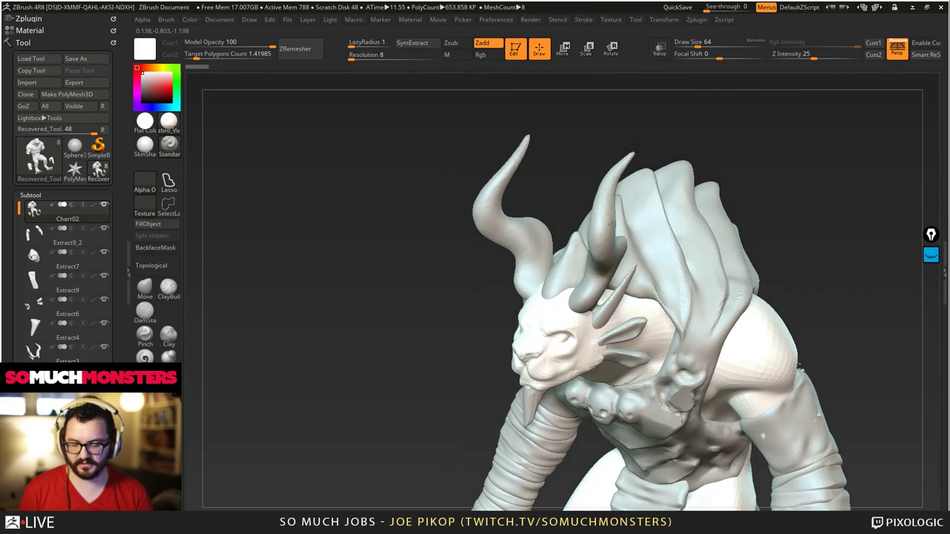
pyautogui.moveTo(423, 141); pyautogui.dragTo(467, 204)
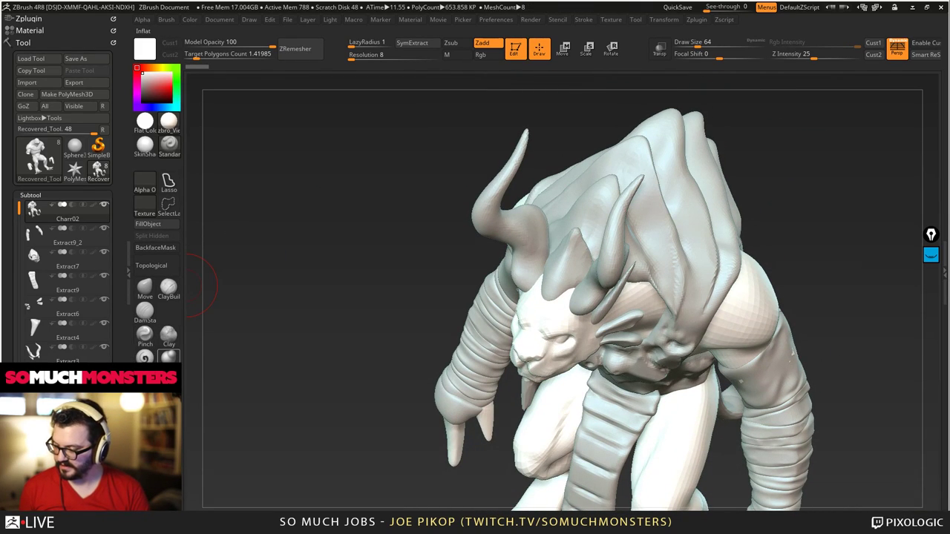
pyautogui.click(144, 290)
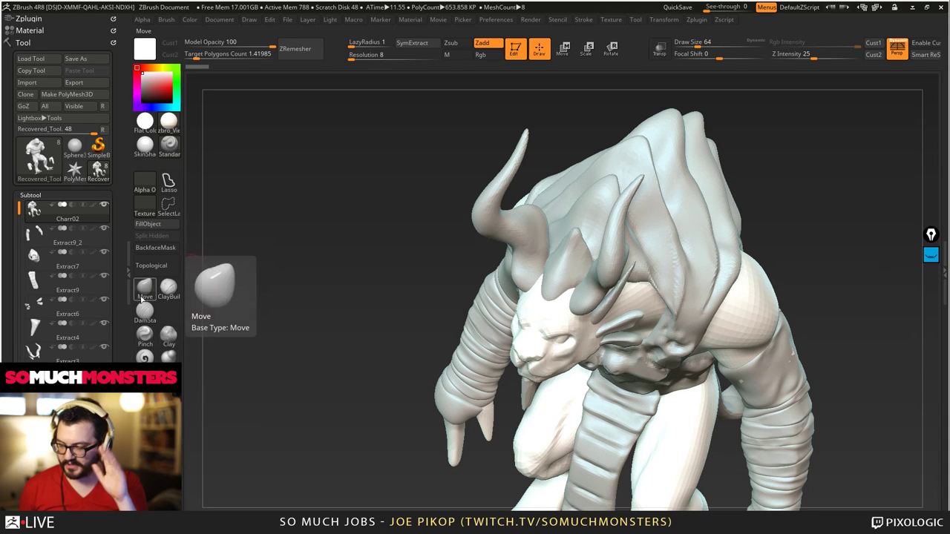
pyautogui.click(141, 300)
pyautogui.moveTo(587, 129); pyautogui.dragTo(621, 190)
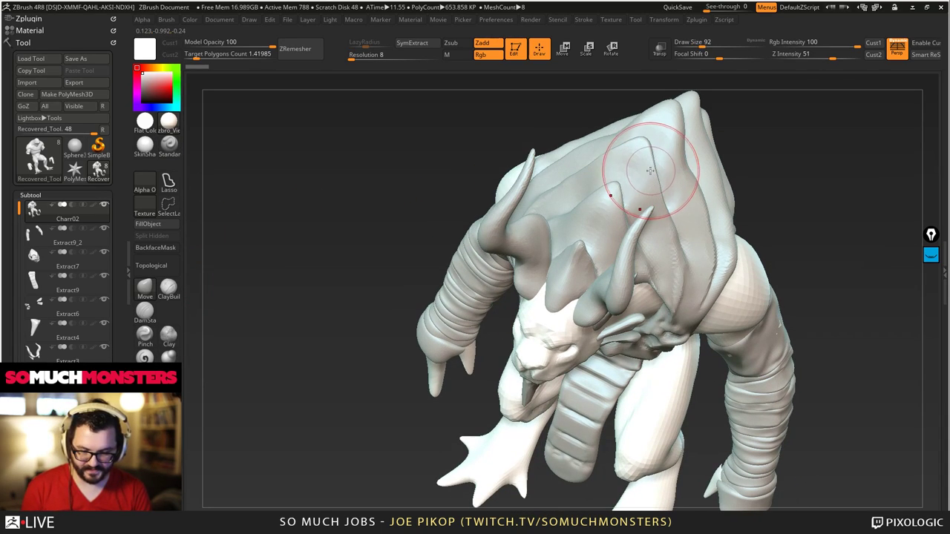
pyautogui.keyDown('alt'); pyautogui.click(648, 171); pyautogui.keyUp('alt')
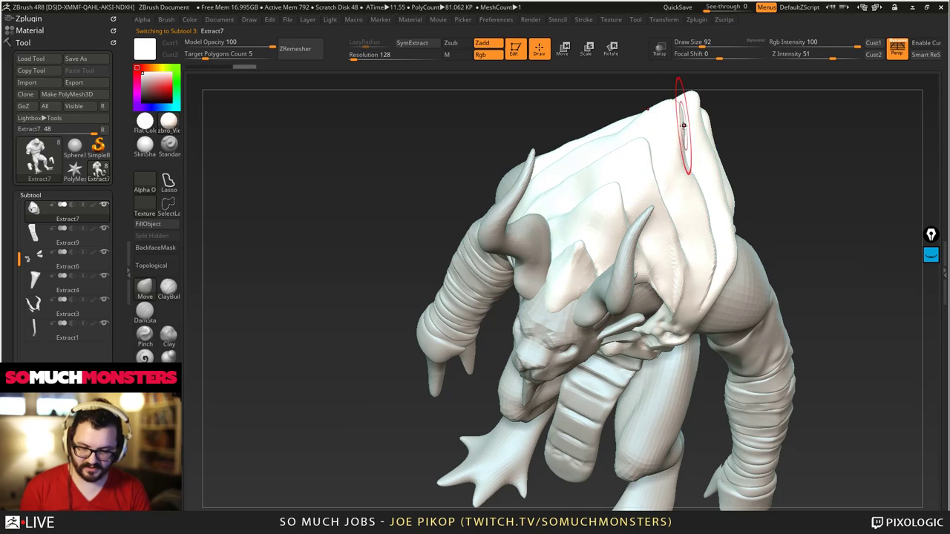
pyautogui.moveTo(685, 123)
pyautogui.mouseDown()
pyautogui.moveTo(671, 133)
pyautogui.moveTo(704, 153)
pyautogui.moveTo(725, 207)
pyautogui.moveTo(709, 231)
pyautogui.mouseUp()
pyautogui.press('[')
pyautogui.press('[')
pyautogui.press('[')
pyautogui.moveTo(692, 201); pyautogui.dragTo(655, 149, button='right')
# - Set the active colour to a dark brownish red and check the whole creature from several angles
pyautogui.moveTo(149, 91); pyautogui.dragTo(149, 95)
pyautogui.moveTo(386, 171)
pyautogui.mouseDown()
pyautogui.moveTo(553, 271)
pyautogui.moveTo(499, 236)
pyautogui.moveTo(515, 273)
pyautogui.moveTo(556, 231)
pyautogui.moveTo(531, 265)
pyautogui.moveTo(572, 264)
pyautogui.mouseUp()
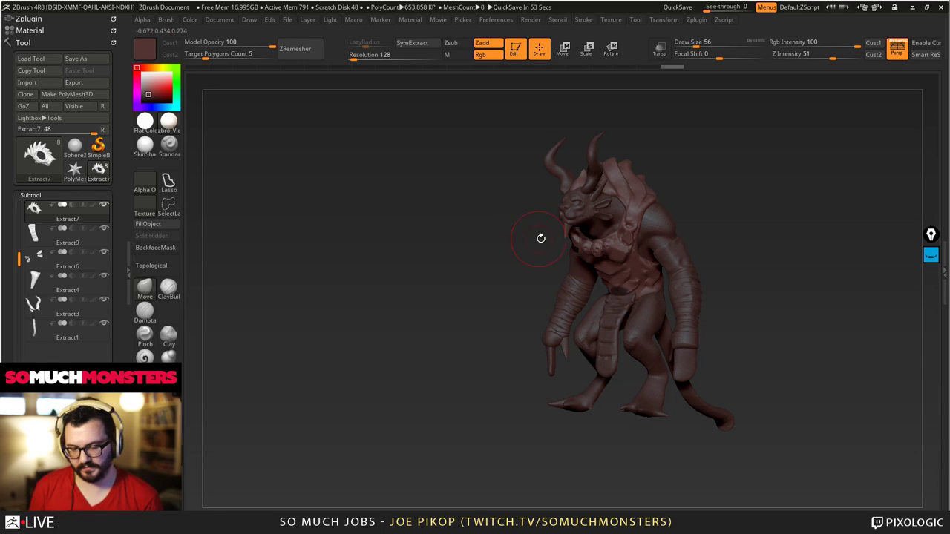
pyautogui.moveTo(541, 238); pyautogui.dragTo(527, 279)
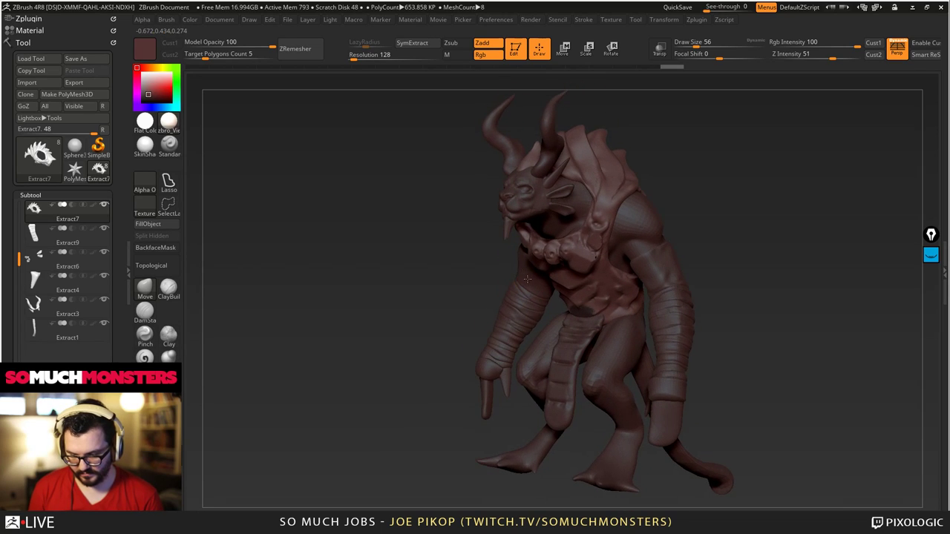
pyautogui.keyDown('ctrl'); pyautogui.moveTo(527, 279); pyautogui.dragTo(528, 257, button='right'); pyautogui.keyUp('ctrl')
pyautogui.moveTo(649, 222); pyautogui.dragTo(462, 220)
# - Make the Charr02 body the active subtool and hide all other subtools
pyautogui.click(86, 211)
pyautogui.keyDown('shift'); pyautogui.click(104, 206); pyautogui.keyUp('shift')
pyautogui.moveTo(386, 252); pyautogui.dragTo(516, 181)
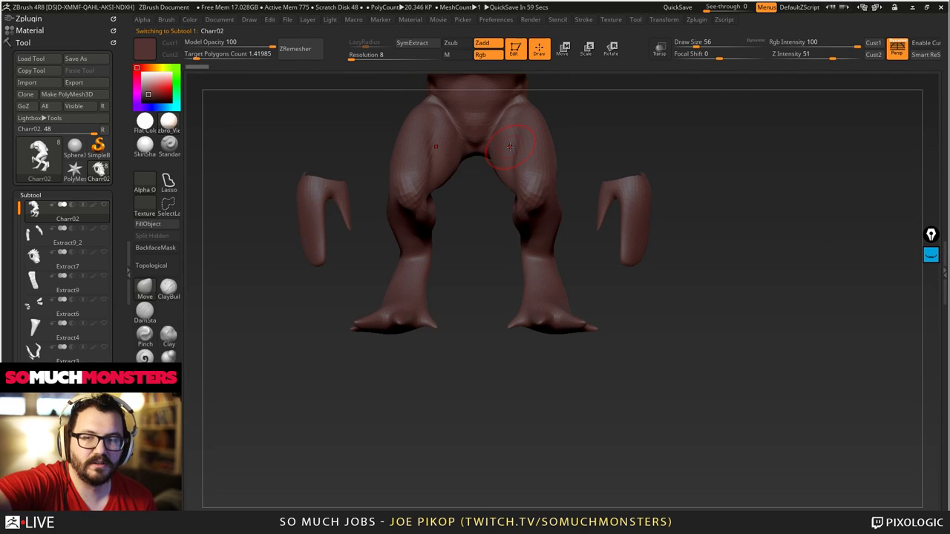
pyautogui.moveTo(510, 146); pyautogui.dragTo(512, 242)
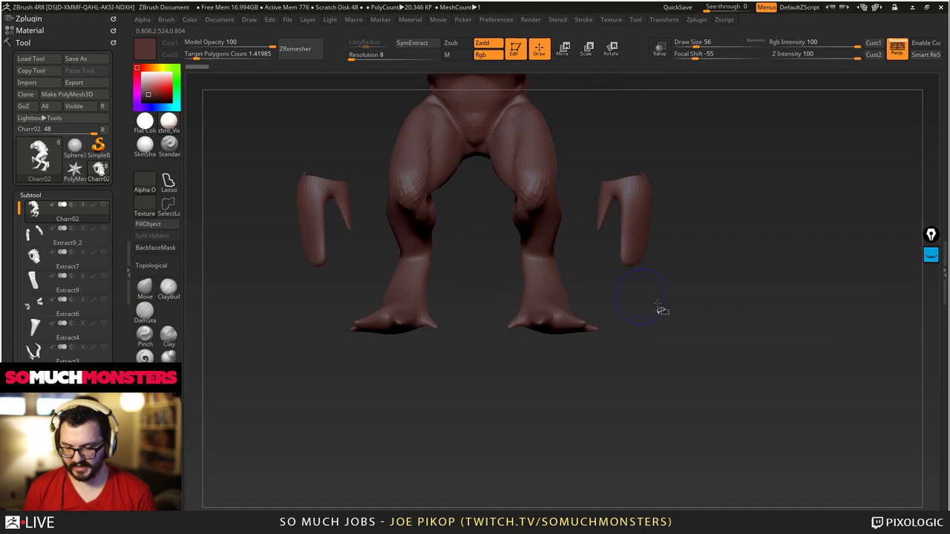
# - Isolate the body's hips and legs, and invert the visibility to leave only the torso, arms and hands
pyautogui.keyDown('ctrl'); pyautogui.keyDown('shift'); pyautogui.moveTo(704, 312); pyautogui.dragTo(559, 147); pyautogui.keyUp('shift'); pyautogui.keyUp('ctrl')
pyautogui.keyDown('alt'); pyautogui.moveTo(628, 255); pyautogui.dragTo(610, 333); pyautogui.keyUp('alt')
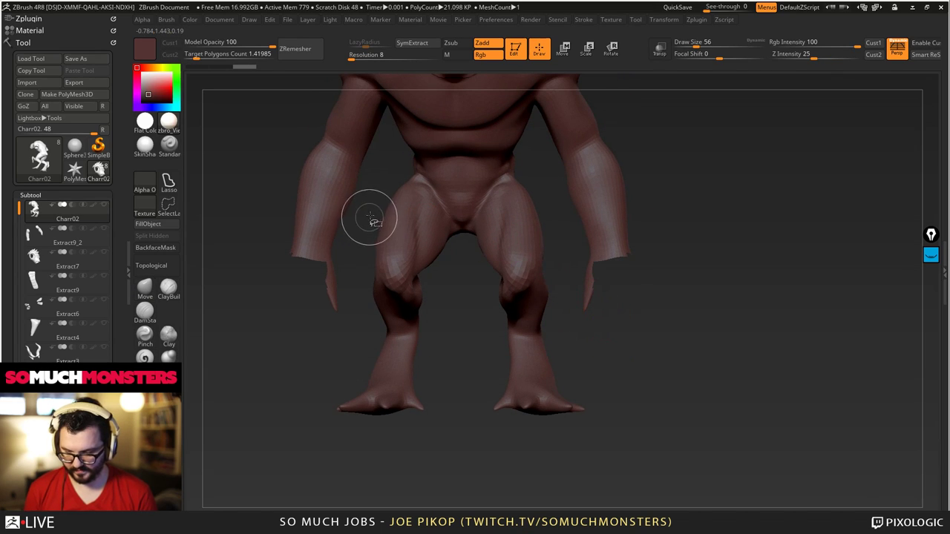
pyautogui.keyDown('ctrl'); pyautogui.keyDown('shift'); pyautogui.moveTo(369, 176); pyautogui.dragTo(557, 416); pyautogui.keyUp('shift'); pyautogui.keyUp('ctrl')
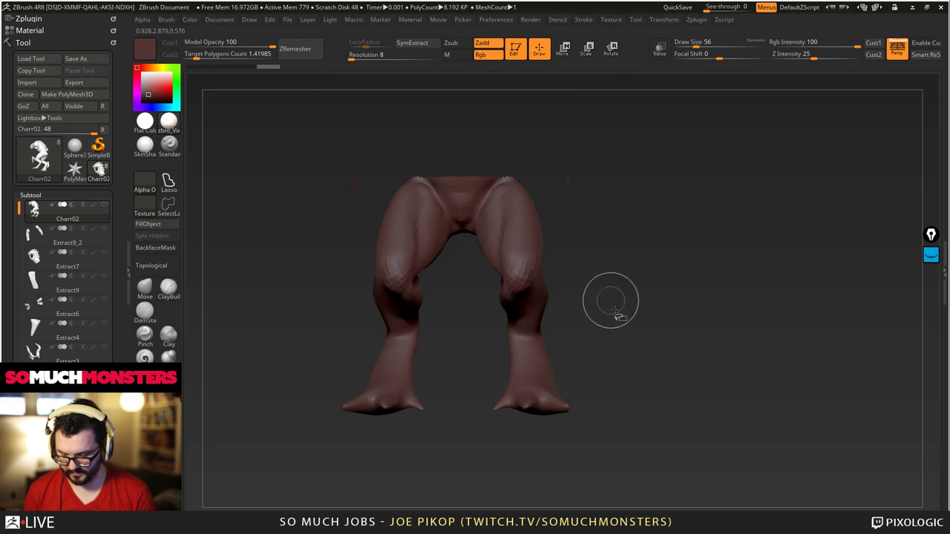
pyautogui.keyDown('ctrl'); pyautogui.keyDown('shift'); pyautogui.moveTo(611, 305); pyautogui.dragTo(610, 326); pyautogui.keyUp('shift'); pyautogui.keyUp('ctrl')
pyautogui.keyDown('ctrl'); pyautogui.keyDown('alt'); pyautogui.keyDown('shift'); pyautogui.moveTo(636, 439); pyautogui.dragTo(494, 396); pyautogui.keyUp('shift'); pyautogui.keyUp('alt'); pyautogui.keyUp('ctrl')
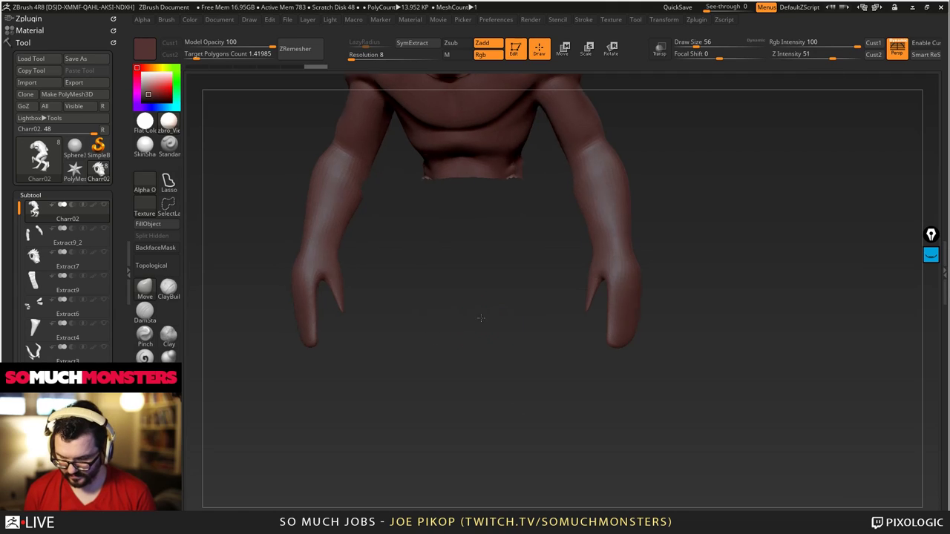
# - Switch the visible part of the body to the hips and legs, and hide the stray polygon fragment beside them
pyautogui.moveTo(445, 319); pyautogui.dragTo(456, 292)
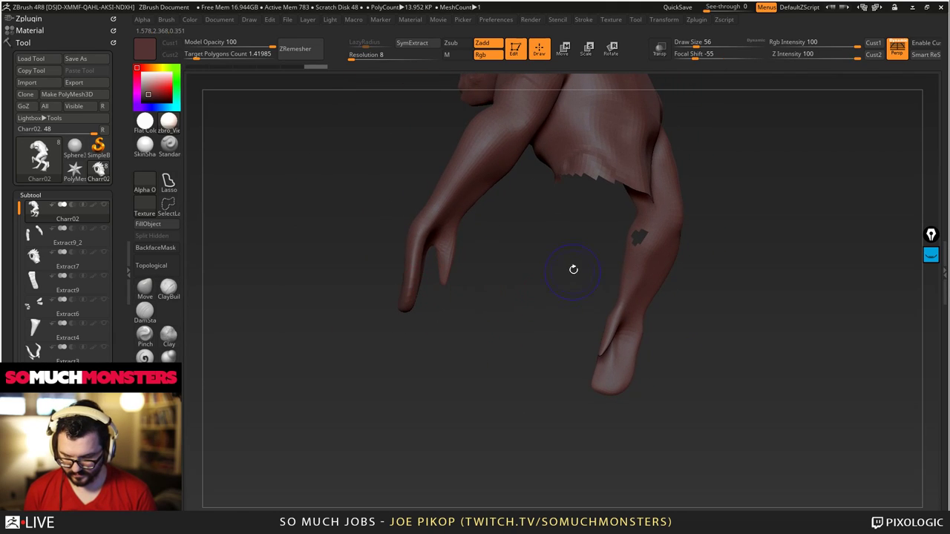
pyautogui.keyDown('ctrl'); pyautogui.moveTo(553, 285); pyautogui.dragTo(546, 338, button='right'); pyautogui.keyUp('ctrl')
pyautogui.moveTo(556, 299); pyautogui.dragTo(668, 148)
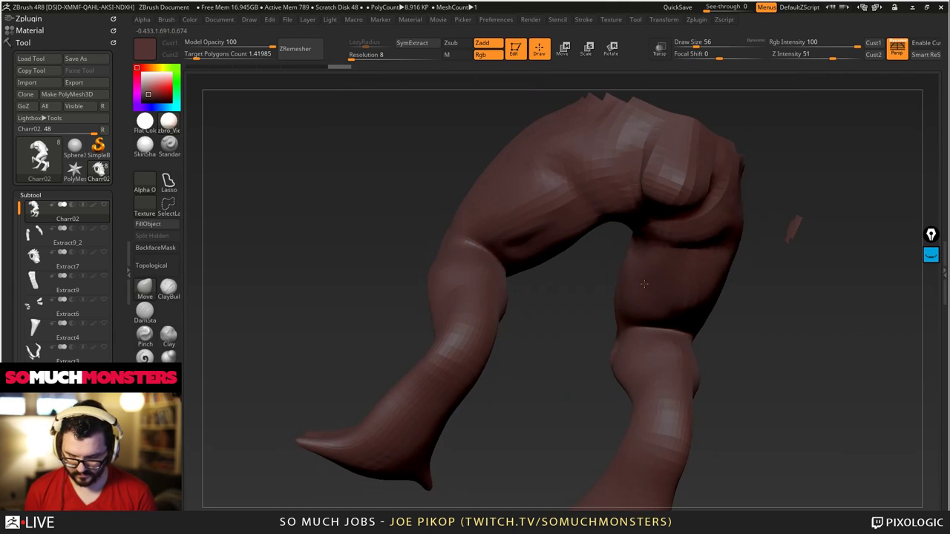
pyautogui.moveTo(780, 192)
pyautogui.keyDown('ctrl'); pyautogui.keyDown('alt'); pyautogui.keyDown('shift'); pyautogui.mouseDown()
pyautogui.moveTo(825, 290)
pyautogui.moveTo(492, 239)
pyautogui.mouseUp(); pyautogui.keyUp('shift'); pyautogui.keyUp('alt'); pyautogui.keyUp('ctrl')
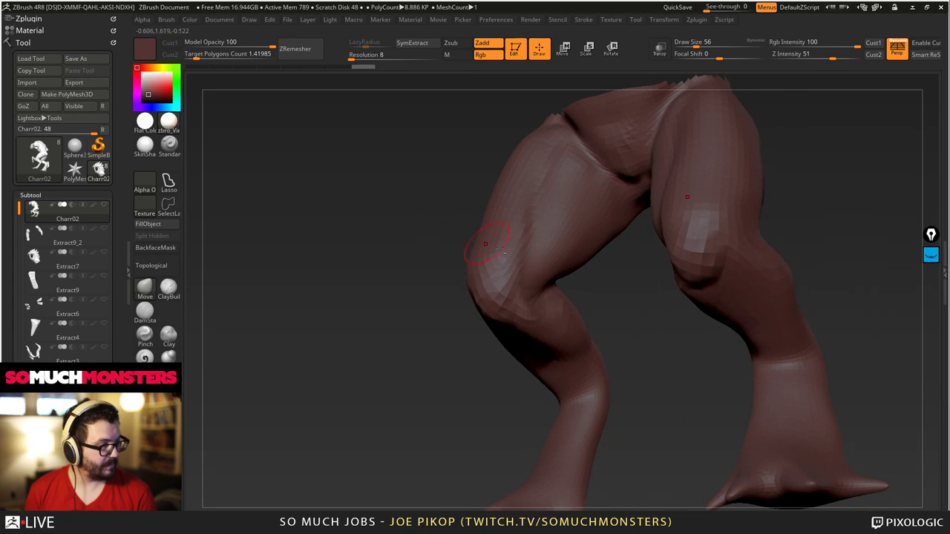
pyautogui.keyDown('ctrl'); pyautogui.moveTo(490, 320); pyautogui.dragTo(490, 257, button='right'); pyautogui.keyUp('ctrl')
pyautogui.moveTo(490, 257); pyautogui.dragTo(529, 308)
pyautogui.keyDown('ctrl'); pyautogui.moveTo(529, 308); pyautogui.dragTo(530, 349, button='right'); pyautogui.keyUp('ctrl')
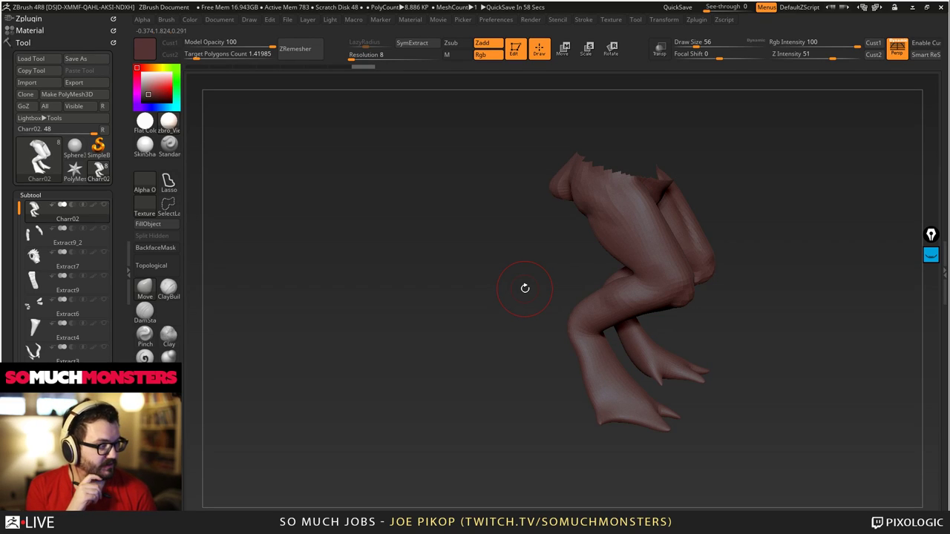
pyautogui.moveTo(559, 300)
pyautogui.mouseDown()
pyautogui.moveTo(477, 304)
pyautogui.moveTo(509, 316)
pyautogui.moveTo(569, 299)
pyautogui.moveTo(531, 304)
pyautogui.moveTo(512, 252)
pyautogui.moveTo(556, 339)
pyautogui.moveTo(552, 197)
pyautogui.moveTo(581, 294)
pyautogui.moveTo(571, 283)
pyautogui.moveTo(579, 287)
pyautogui.mouseUp()
# - Build up the knees and upper lower legs with the ClayBuildup brush, raising the draw size to 60
pyautogui.click(169, 288)
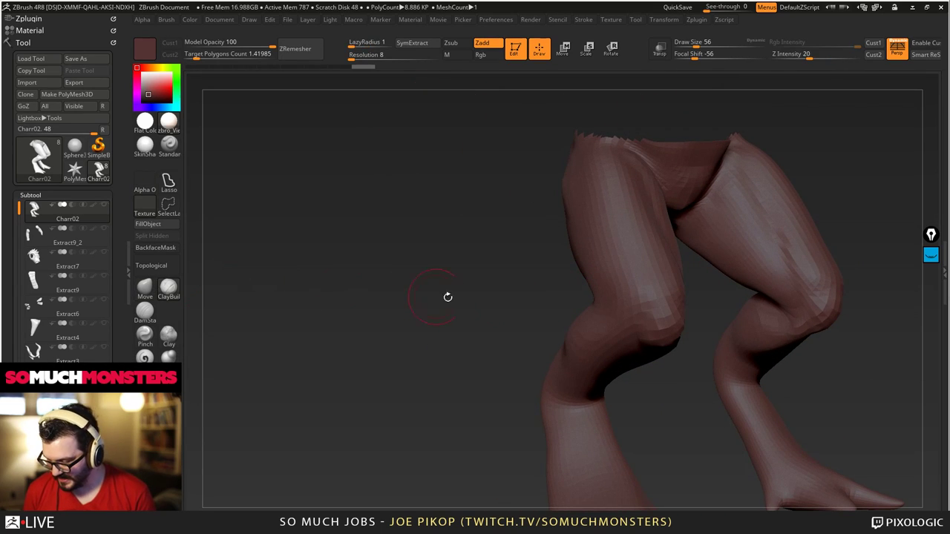
pyautogui.moveTo(447, 296); pyautogui.dragTo(520, 300)
pyautogui.hotkey('ctrl', 'shift', 'z')
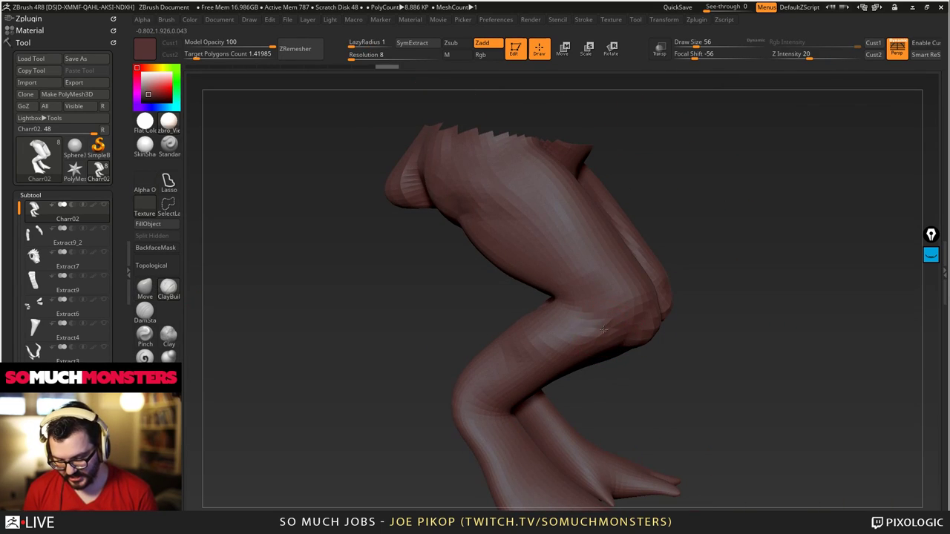
pyautogui.moveTo(603, 330); pyautogui.dragTo(522, 243)
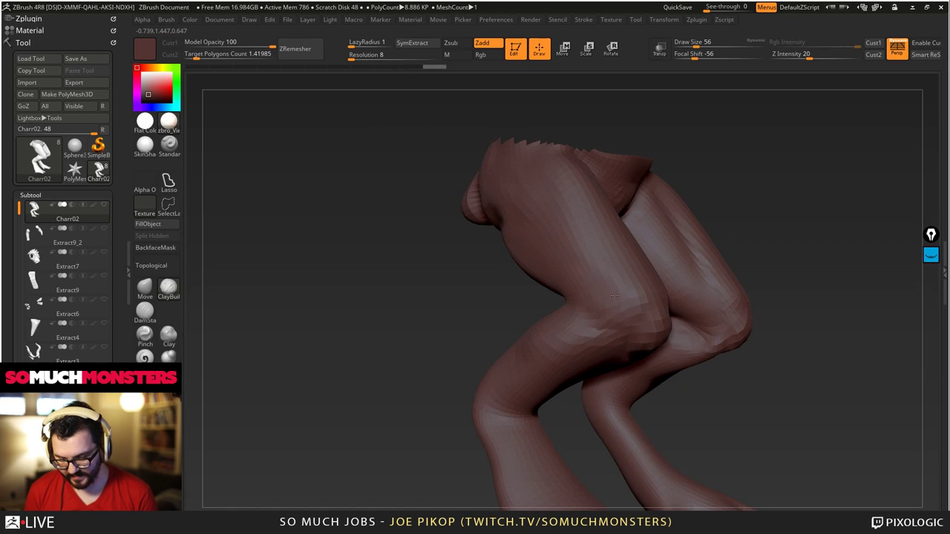
pyautogui.moveTo(603, 299); pyautogui.dragTo(602, 292, button='right')
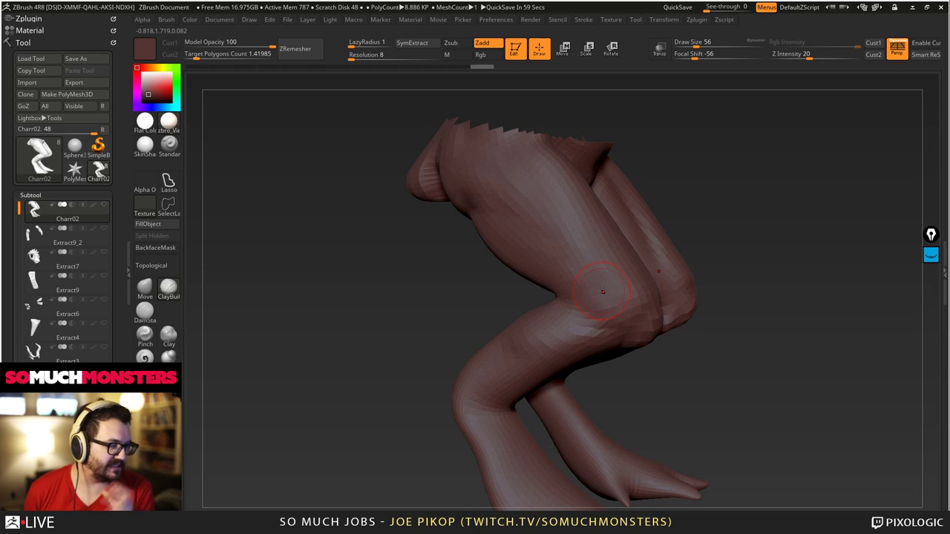
pyautogui.moveTo(602, 292)
pyautogui.mouseDown()
pyautogui.moveTo(575, 215)
pyautogui.moveTo(628, 275)
pyautogui.moveTo(645, 342)
pyautogui.moveTo(710, 268)
pyautogui.moveTo(707, 258)
pyautogui.mouseUp()
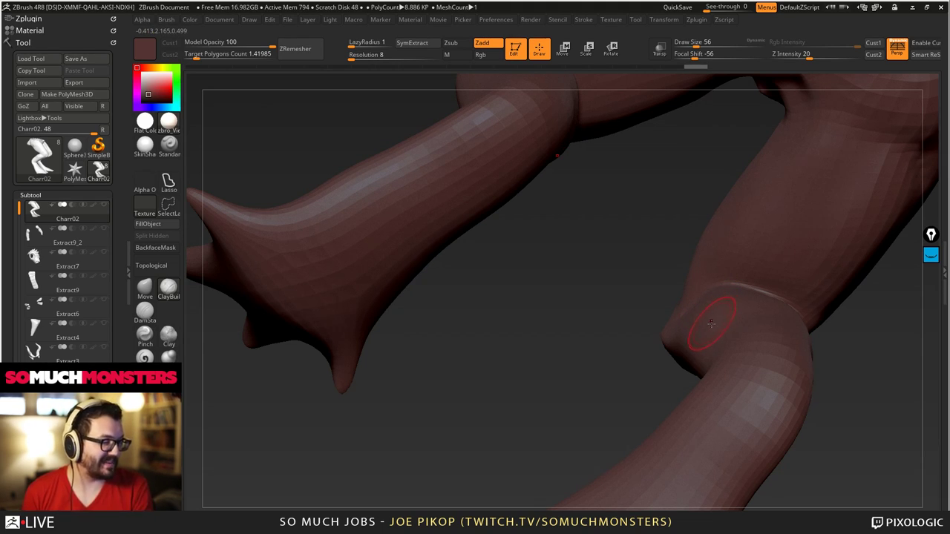
pyautogui.moveTo(651, 271)
pyautogui.mouseDown()
pyautogui.moveTo(668, 261)
pyautogui.moveTo(659, 295)
pyautogui.moveTo(711, 200)
pyautogui.mouseUp()
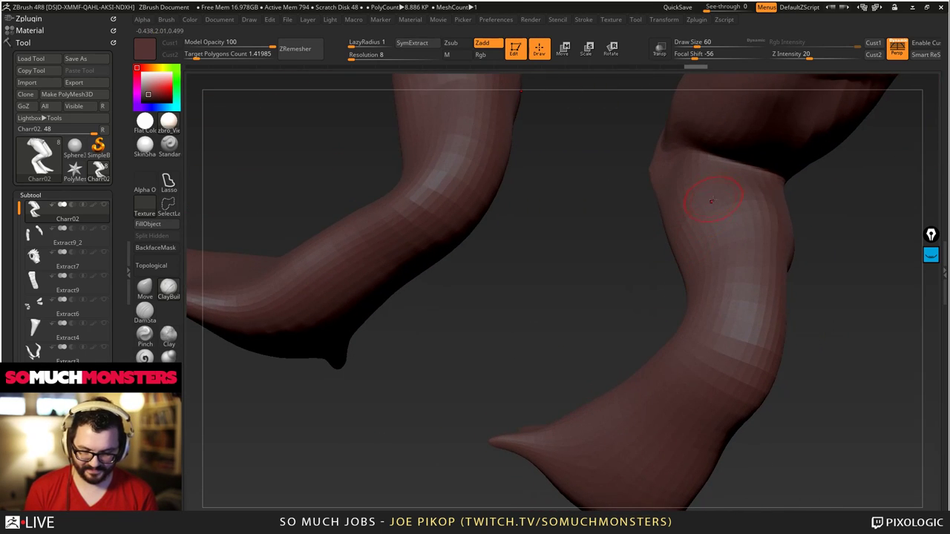
pyautogui.press(']')
pyautogui.moveTo(711, 200)
pyautogui.mouseDown(button='right')
pyautogui.moveTo(728, 196)
pyautogui.moveTo(668, 169)
pyautogui.moveTo(677, 178)
pyautogui.mouseUp(button='right')
pyautogui.moveTo(676, 178)
pyautogui.mouseDown()
pyautogui.moveTo(674, 223)
pyautogui.moveTo(643, 155)
pyautogui.moveTo(681, 166)
pyautogui.mouseUp()
pyautogui.moveTo(585, 188); pyautogui.dragTo(386, 178, button='right')
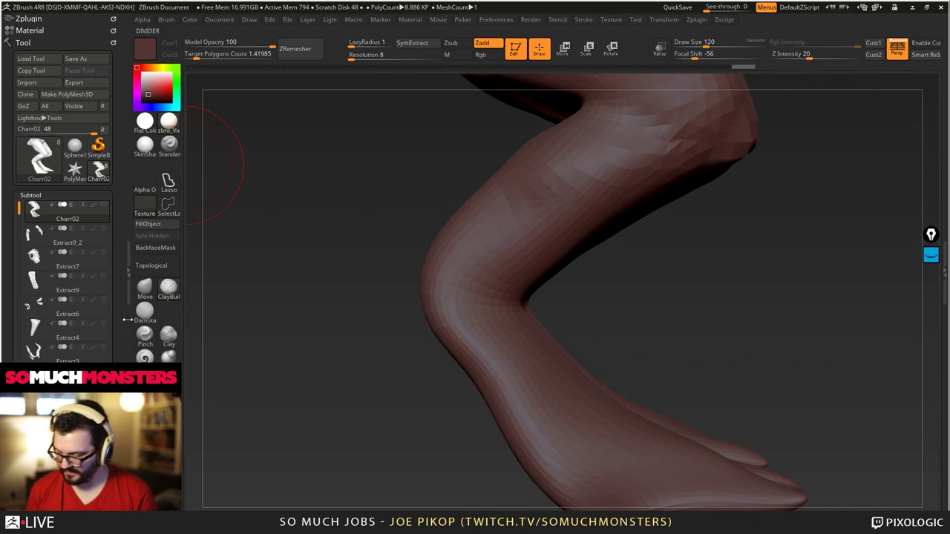
# - Pull the backs of the hocks outward with the Move brush at draw sizes 124 and 180, and refine the lower-leg silhouette
pyautogui.click(145, 289)
pyautogui.keyDown('alt'); pyautogui.moveTo(419, 250); pyautogui.dragTo(518, 257, button='right'); pyautogui.keyUp('alt')
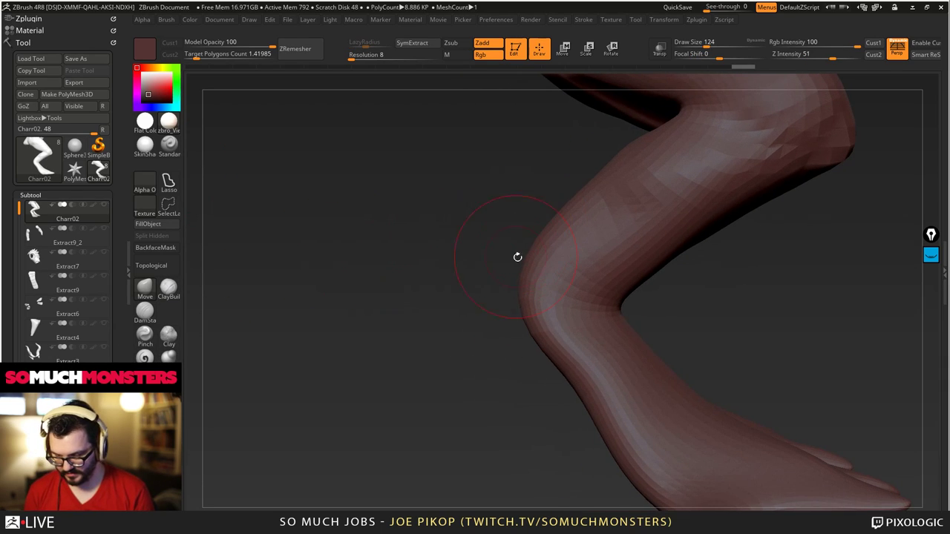
pyautogui.moveTo(523, 281); pyautogui.dragTo(515, 280)
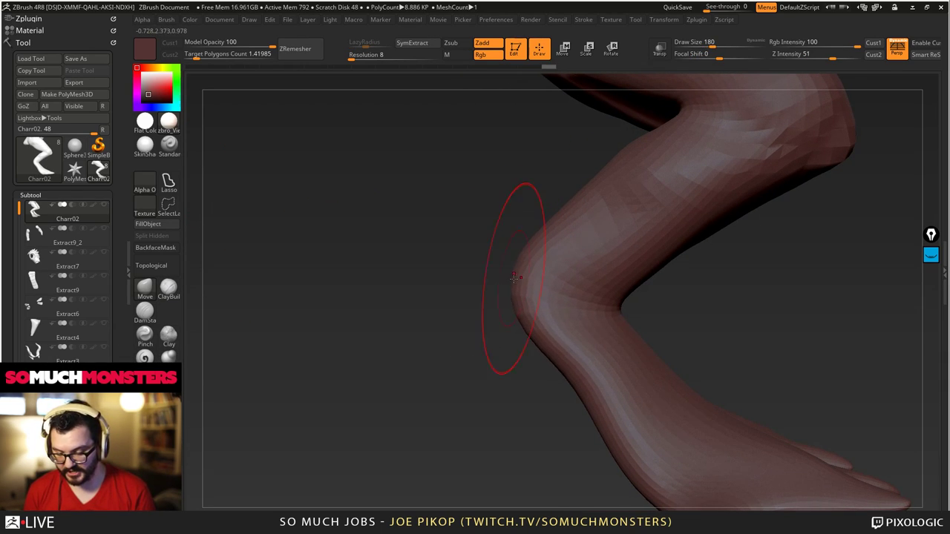
pyautogui.moveTo(438, 282); pyautogui.dragTo(508, 298, button='right')
pyautogui.moveTo(509, 297); pyautogui.dragTo(501, 297)
pyautogui.moveTo(460, 291)
pyautogui.mouseDown(button='right')
pyautogui.moveTo(509, 302)
pyautogui.moveTo(445, 290)
pyautogui.moveTo(564, 264)
pyautogui.moveTo(428, 246)
pyautogui.mouseUp(button='right')
pyautogui.moveTo(455, 231); pyautogui.dragTo(376, 264)
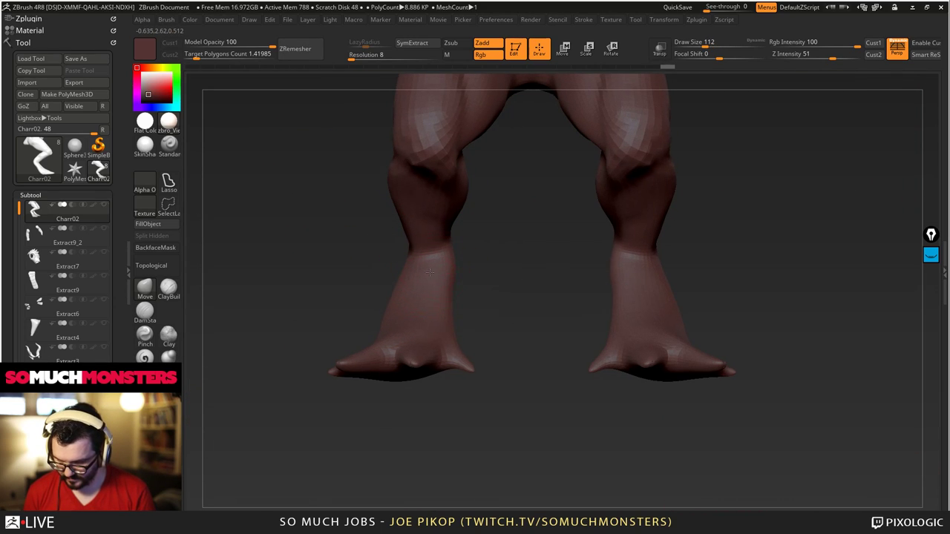
pyautogui.moveTo(424, 240); pyautogui.dragTo(288, 171)
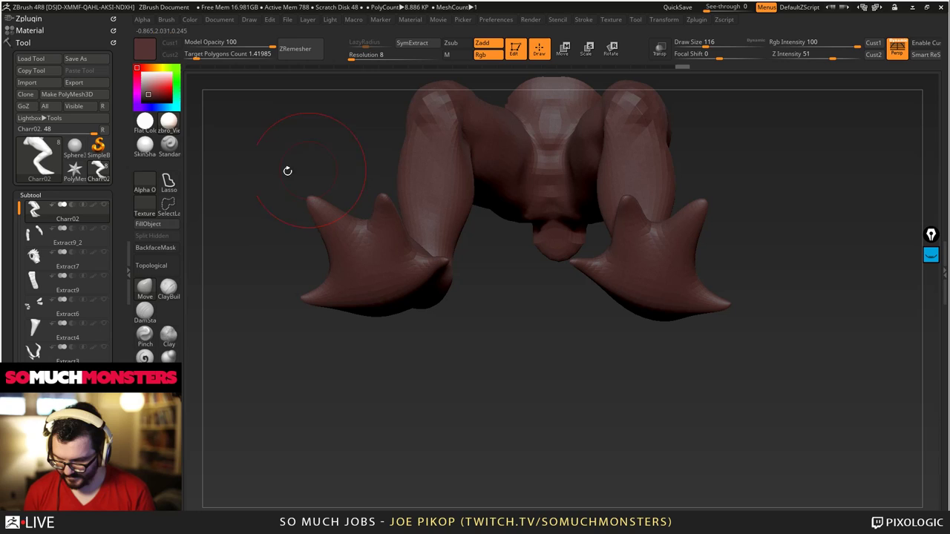
# - Build up the calf muscles behind the lower legs with the ClayBuildup brush at draw size 76, smoothing the surface
pyautogui.click(169, 288)
pyautogui.moveTo(431, 155); pyautogui.dragTo(386, 171, button='right')
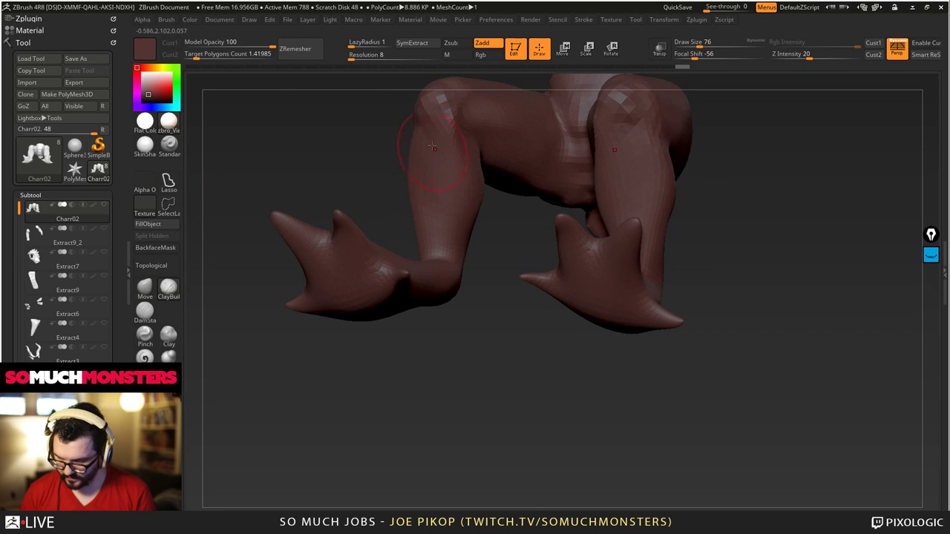
pyautogui.keyDown('shift'); pyautogui.moveTo(450, 263); pyautogui.dragTo(437, 172, button='right'); pyautogui.keyUp('shift')
pyautogui.keyDown('shift'); pyautogui.moveTo(437, 172); pyautogui.dragTo(438, 195); pyautogui.keyUp('shift')
pyautogui.moveTo(416, 178)
pyautogui.mouseDown(button='right')
pyautogui.moveTo(467, 167)
pyautogui.moveTo(496, 238)
pyautogui.moveTo(482, 276)
pyautogui.moveTo(452, 239)
pyautogui.moveTo(458, 227)
pyautogui.moveTo(460, 253)
pyautogui.mouseUp(button='right')
pyautogui.moveTo(458, 250)
pyautogui.mouseDown()
pyautogui.moveTo(454, 226)
pyautogui.moveTo(457, 248)
pyautogui.mouseUp()
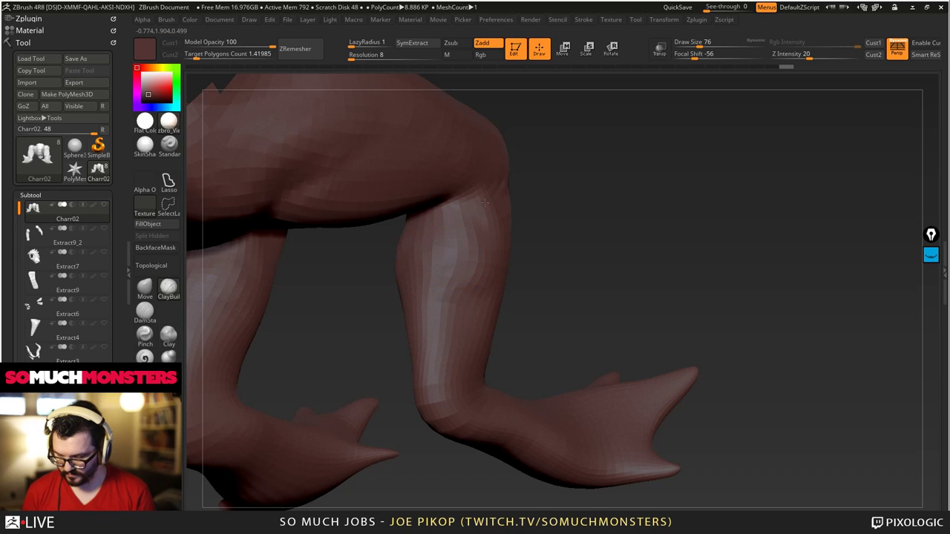
pyautogui.moveTo(485, 202); pyautogui.dragTo(441, 222)
pyautogui.moveTo(422, 288); pyautogui.dragTo(476, 267)
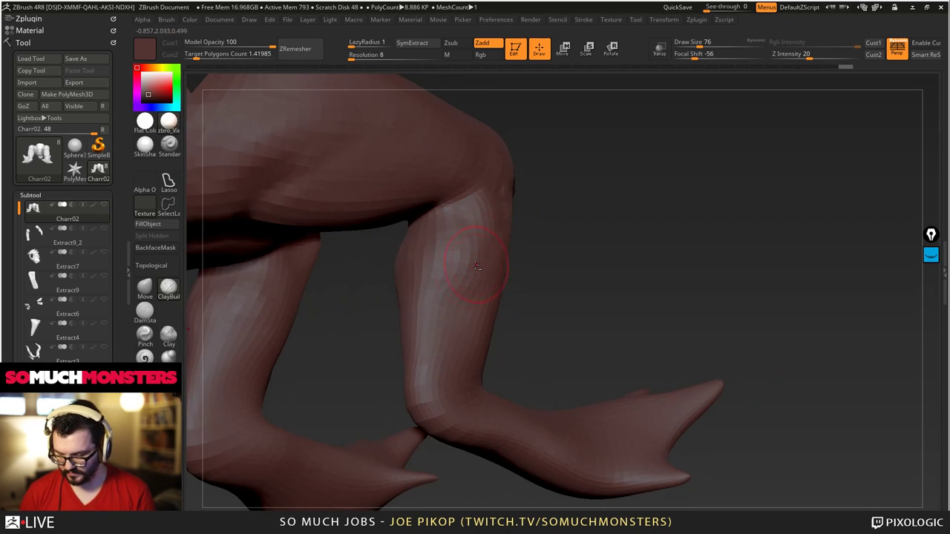
pyautogui.moveTo(425, 322); pyautogui.dragTo(442, 329, button='right')
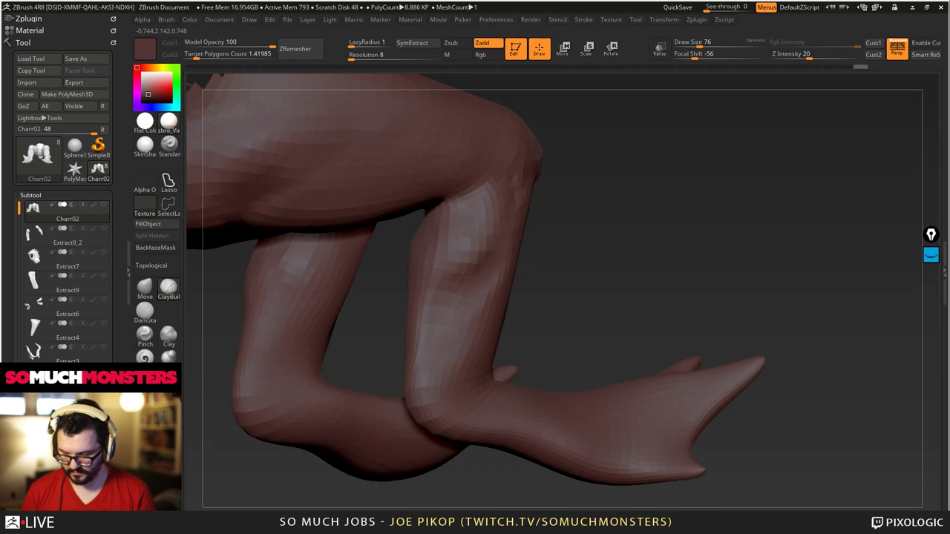
# - Add volume along the outer side of the calves below the knees and smooth it into the lower legs
pyautogui.moveTo(459, 307); pyautogui.dragTo(499, 283)
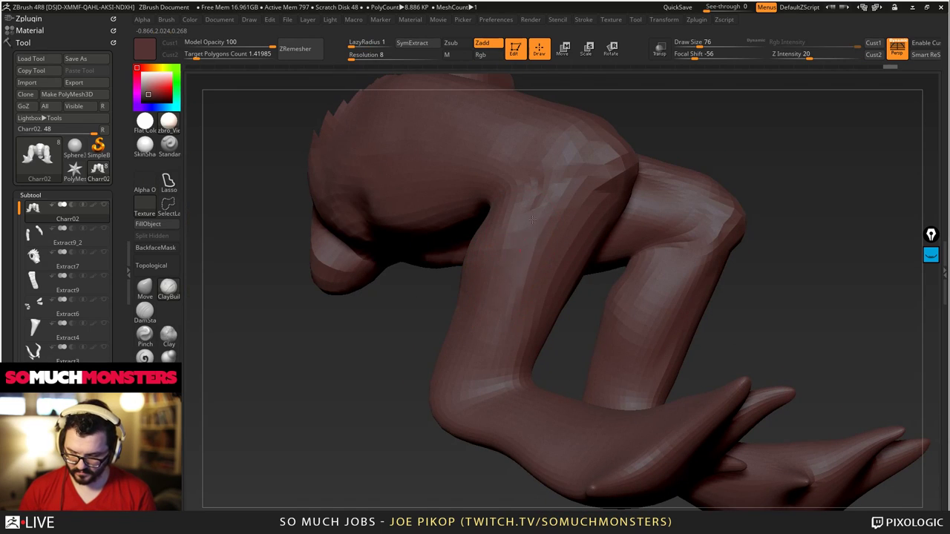
pyautogui.moveTo(460, 381); pyautogui.dragTo(487, 311, button='right')
pyautogui.keyDown('shift'); pyautogui.moveTo(487, 312); pyautogui.dragTo(507, 235); pyautogui.keyUp('shift')
pyautogui.moveTo(473, 394); pyautogui.dragTo(500, 276, button='right')
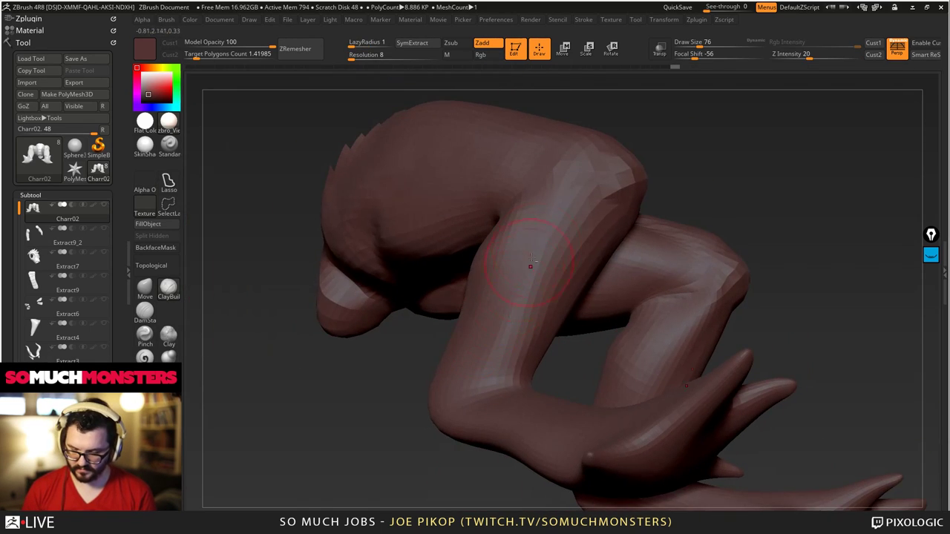
pyautogui.moveTo(499, 342); pyautogui.dragTo(493, 226, button='right')
pyautogui.moveTo(492, 225); pyautogui.dragTo(530, 229)
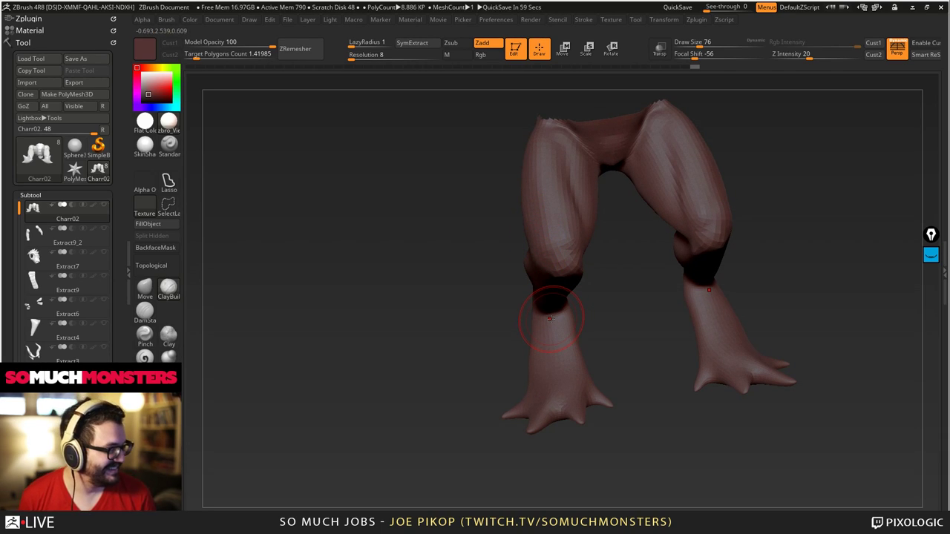
# - Adjust the calf contour above the hocks with the Move brush, using draw sizes 112 and 88
pyautogui.moveTo(530, 202); pyautogui.dragTo(589, 213)
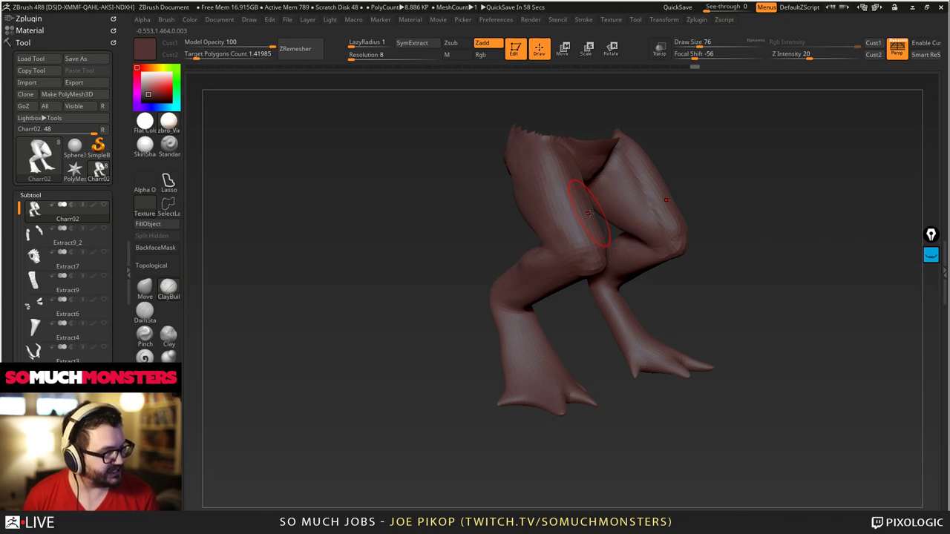
pyautogui.moveTo(589, 213); pyautogui.dragTo(608, 235, button='right')
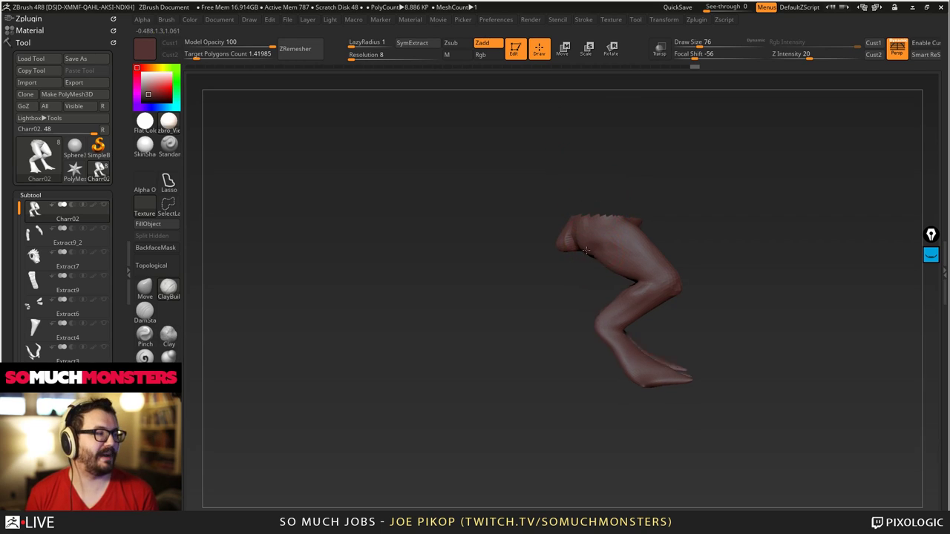
pyautogui.moveTo(593, 204); pyautogui.dragTo(571, 190)
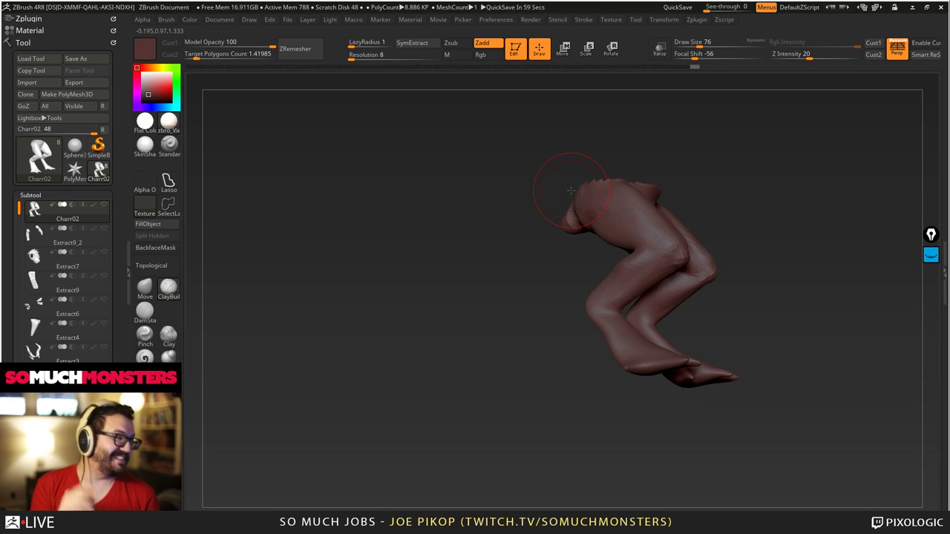
pyautogui.moveTo(579, 232); pyautogui.dragTo(543, 216)
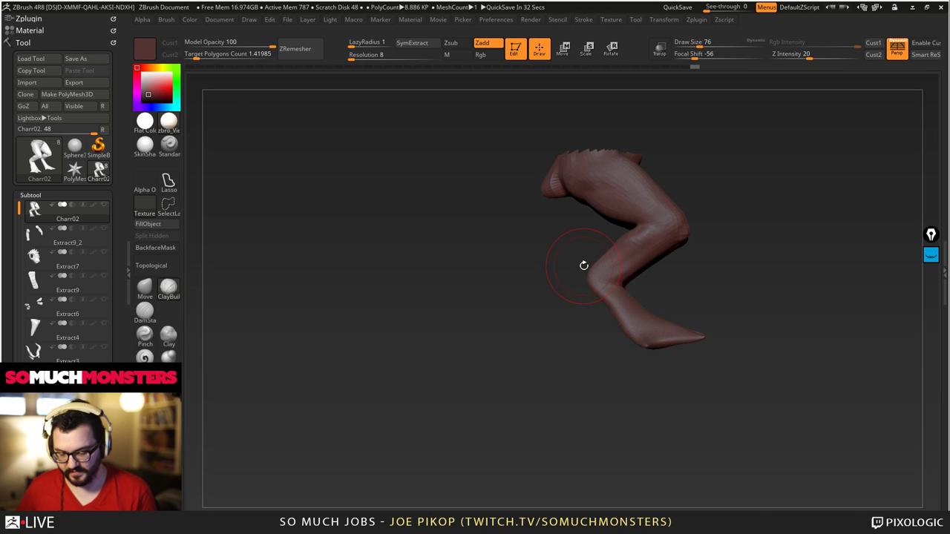
pyautogui.keyDown('alt'); pyautogui.moveTo(594, 244); pyautogui.dragTo(626, 278); pyautogui.keyUp('alt')
pyautogui.press(']')
pyautogui.press(']')
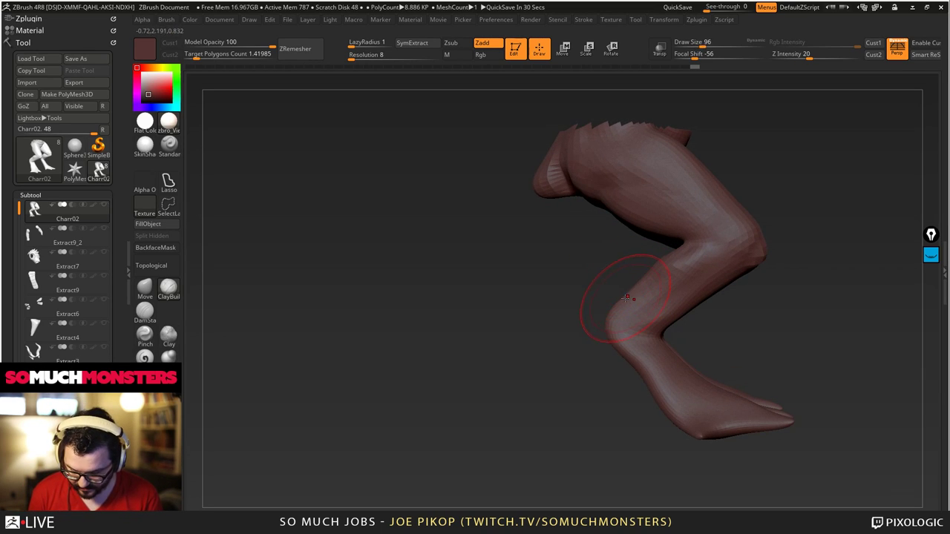
pyautogui.press(']')
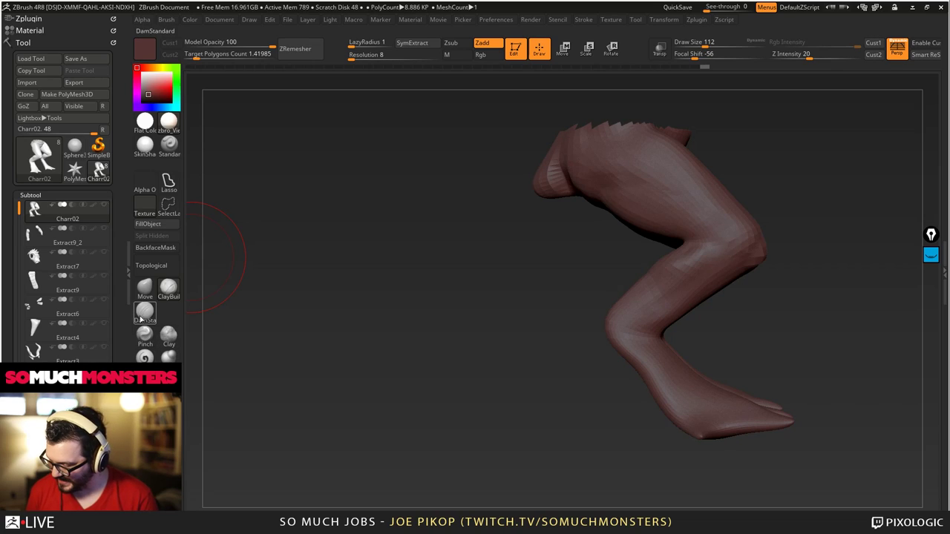
pyautogui.click(145, 289)
pyautogui.moveTo(623, 291)
pyautogui.mouseDown()
pyautogui.moveTo(640, 299)
pyautogui.moveTo(636, 276)
pyautogui.moveTo(690, 297)
pyautogui.moveTo(646, 293)
pyautogui.mouseUp()
pyautogui.press('[')
pyautogui.press('[')
pyautogui.moveTo(646, 292); pyautogui.dragTo(449, 167, button='right')
pyautogui.moveTo(581, 166); pyautogui.dragTo(664, 252, button='right')
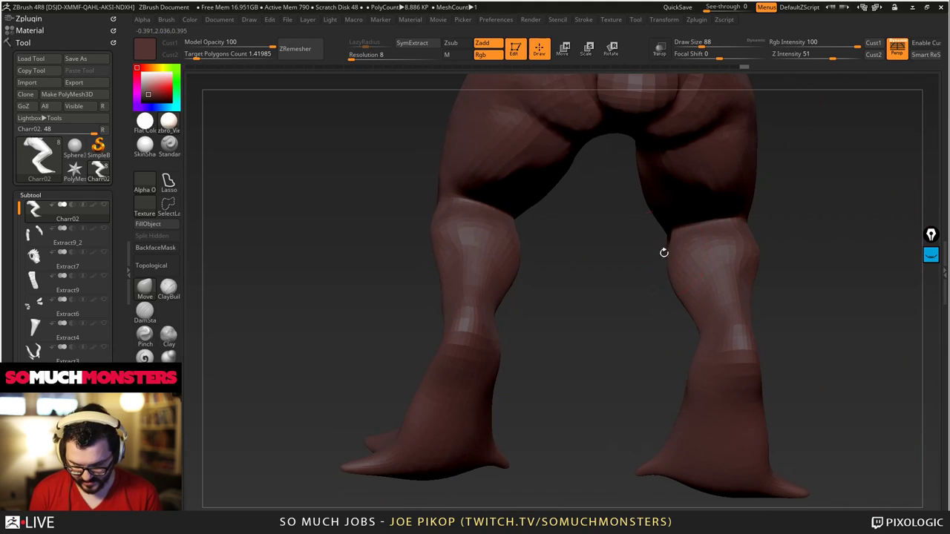
# - Reshape the upper calves where they meet the backs of the knees with the Move brush, enlarging the draw size to 120
pyautogui.moveTo(683, 302); pyautogui.dragTo(679, 281, button='right')
pyautogui.moveTo(679, 280); pyautogui.dragTo(670, 253)
pyautogui.moveTo(671, 254)
pyautogui.mouseDown(button='right')
pyautogui.moveTo(668, 282)
pyautogui.moveTo(631, 242)
pyautogui.moveTo(644, 216)
pyautogui.mouseUp(button='right')
pyautogui.press(']')
pyautogui.press(']')
pyautogui.press(']')
pyautogui.press(']')
pyautogui.press(']')
pyautogui.press(']')
pyautogui.press(']')
pyautogui.moveTo(705, 225)
pyautogui.mouseDown(button='right')
pyautogui.moveTo(666, 227)
pyautogui.moveTo(687, 242)
pyautogui.mouseUp(button='right')
pyautogui.moveTo(687, 242); pyautogui.dragTo(700, 189)
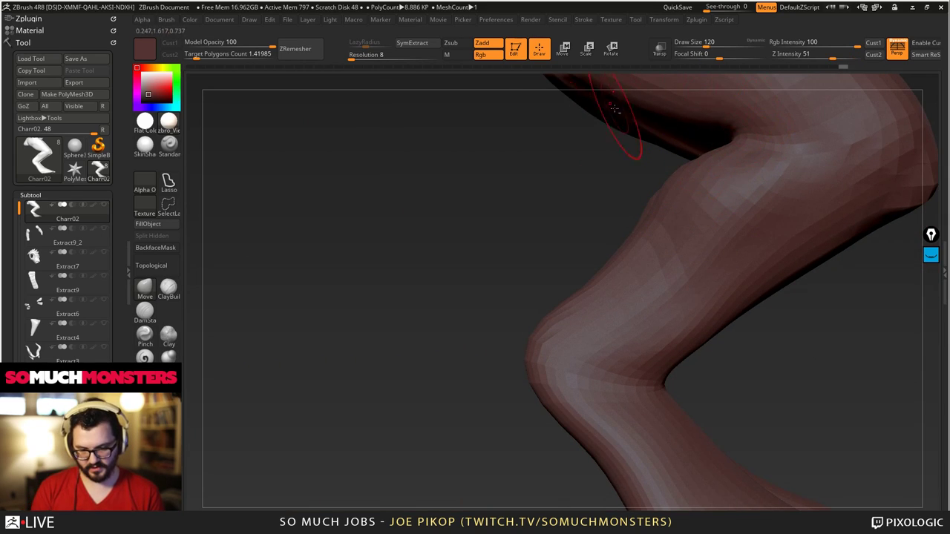
pyautogui.moveTo(631, 127); pyautogui.dragTo(693, 228)
# - Refine the shape of the ankles and feet with the Move brush at draw sizes 128 and 108
pyautogui.moveTo(709, 220)
pyautogui.keyDown('ctrl'); pyautogui.mouseDown(button='right')
pyautogui.moveTo(572, 153)
pyautogui.moveTo(613, 284)
pyautogui.moveTo(616, 274)
pyautogui.moveTo(642, 319)
pyautogui.moveTo(603, 270)
pyautogui.mouseUp(button='right'); pyautogui.keyUp('ctrl')
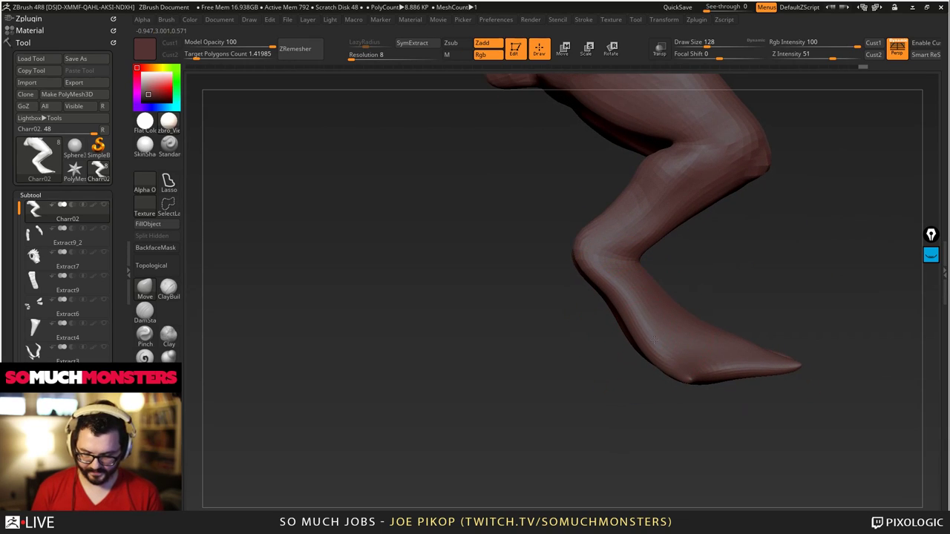
pyautogui.moveTo(639, 342); pyautogui.dragTo(666, 352)
pyautogui.keyDown('ctrl'); pyautogui.moveTo(656, 354); pyautogui.dragTo(592, 283, button='right'); pyautogui.keyUp('ctrl')
pyautogui.moveTo(591, 283)
pyautogui.mouseDown()
pyautogui.moveTo(598, 318)
pyautogui.moveTo(638, 359)
pyautogui.moveTo(646, 348)
pyautogui.moveTo(632, 297)
pyautogui.moveTo(621, 292)
pyautogui.mouseUp()
pyautogui.press('[')
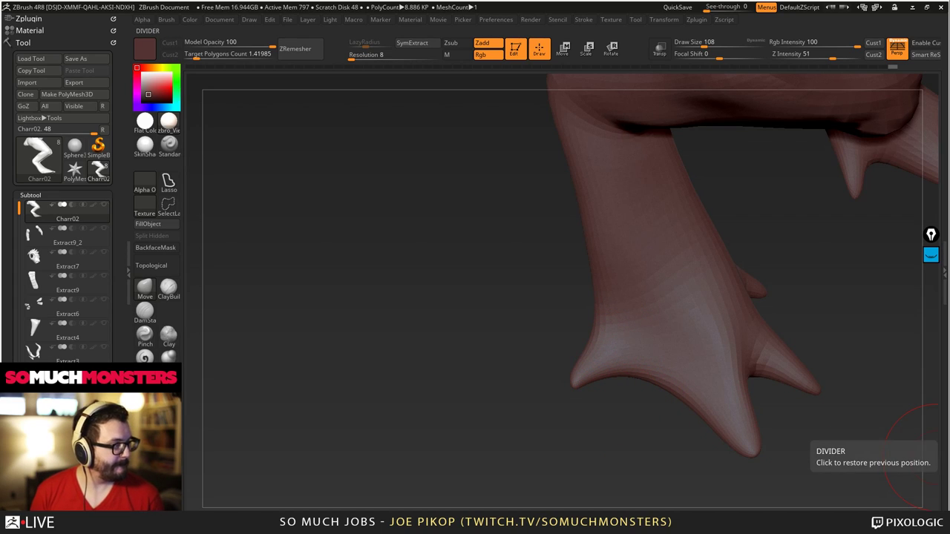
pyautogui.moveTo(620, 294)
pyautogui.mouseDown(button='right')
pyautogui.moveTo(586, 275)
pyautogui.moveTo(605, 307)
pyautogui.mouseUp(button='right')
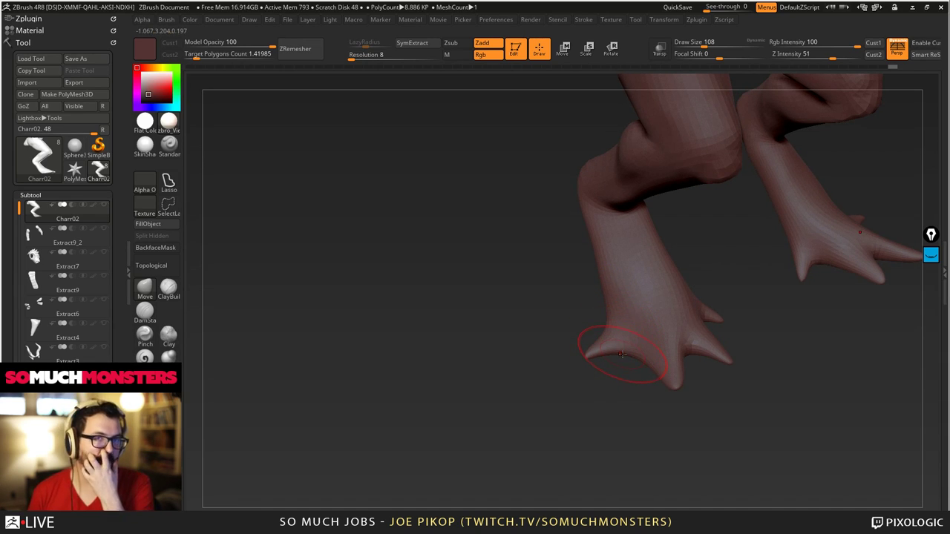
pyautogui.moveTo(614, 377)
pyautogui.mouseDown()
pyautogui.moveTo(625, 266)
pyautogui.moveTo(594, 272)
pyautogui.moveTo(587, 225)
pyautogui.mouseUp()
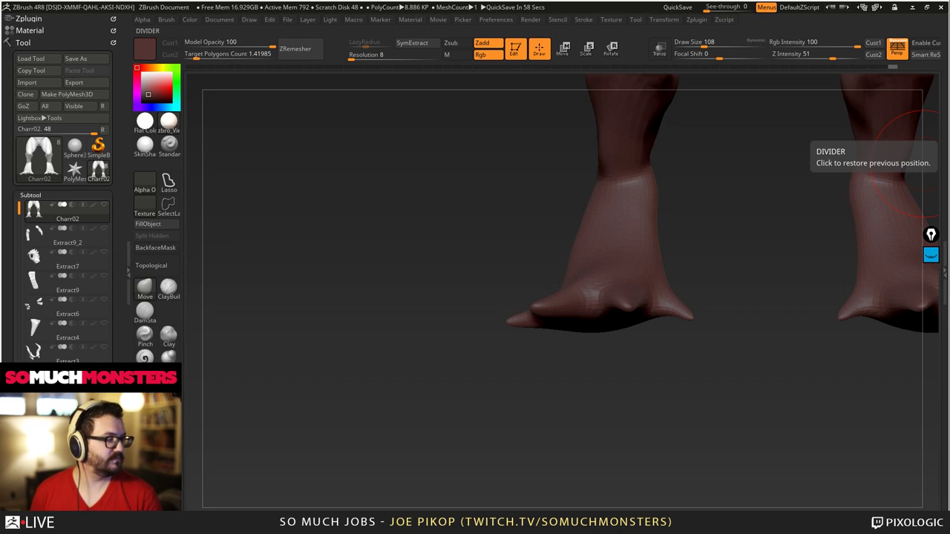
# - Refine the feet and lower legs with the Move brush, enlarging the draw size to 156
pyautogui.keyDown('alt'); pyautogui.moveTo(594, 280); pyautogui.dragTo(636, 340, button='right'); pyautogui.keyUp('alt')
pyautogui.press(']')
pyautogui.press(']')
pyautogui.press(']')
pyautogui.press(']')
pyautogui.press(']')
pyautogui.moveTo(622, 307)
pyautogui.mouseDown(button='right')
pyautogui.moveTo(675, 264)
pyautogui.moveTo(594, 274)
pyautogui.moveTo(622, 278)
pyautogui.mouseUp(button='right')
pyautogui.moveTo(691, 331)
pyautogui.mouseDown(button='right')
pyautogui.moveTo(691, 347)
pyautogui.moveTo(657, 300)
pyautogui.moveTo(667, 259)
pyautogui.mouseUp(button='right')
pyautogui.moveTo(668, 225); pyautogui.dragTo(639, 329)
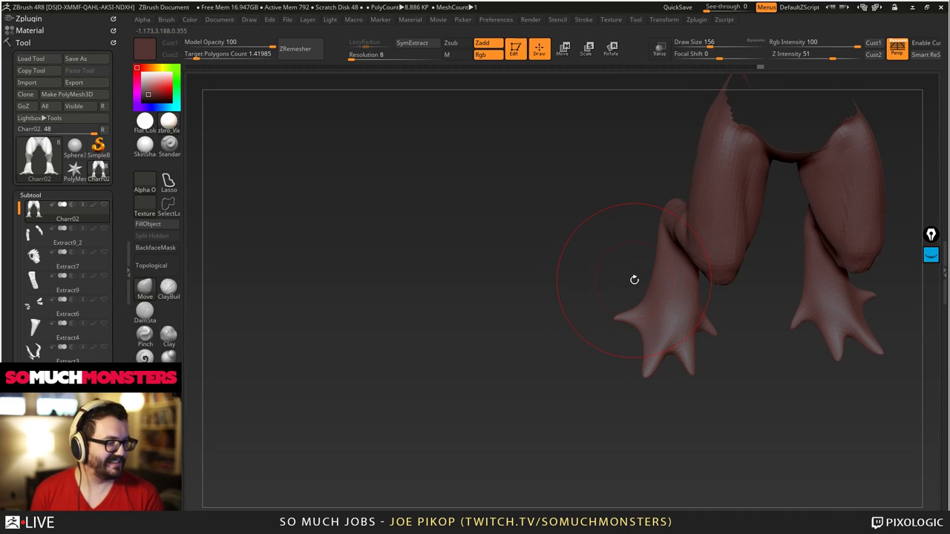
pyautogui.moveTo(623, 293)
pyautogui.mouseDown()
pyautogui.moveTo(691, 265)
pyautogui.moveTo(649, 238)
pyautogui.moveTo(701, 283)
pyautogui.moveTo(736, 291)
pyautogui.moveTo(705, 277)
pyautogui.mouseUp()
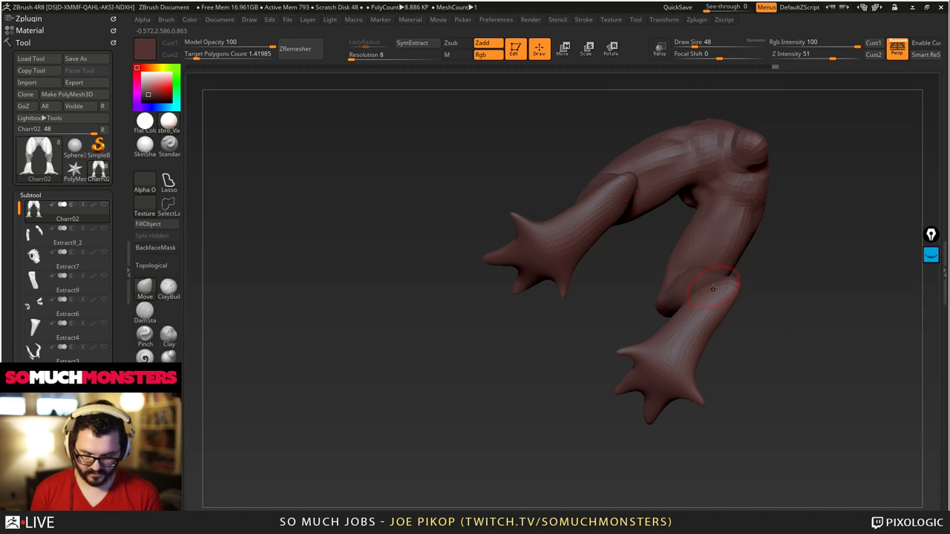
# - Reshape the inner contour of the calves and ankles with the Move brush at draw sizes 52, 96 and 100
pyautogui.moveTo(710, 276); pyautogui.dragTo(701, 302, button='right')
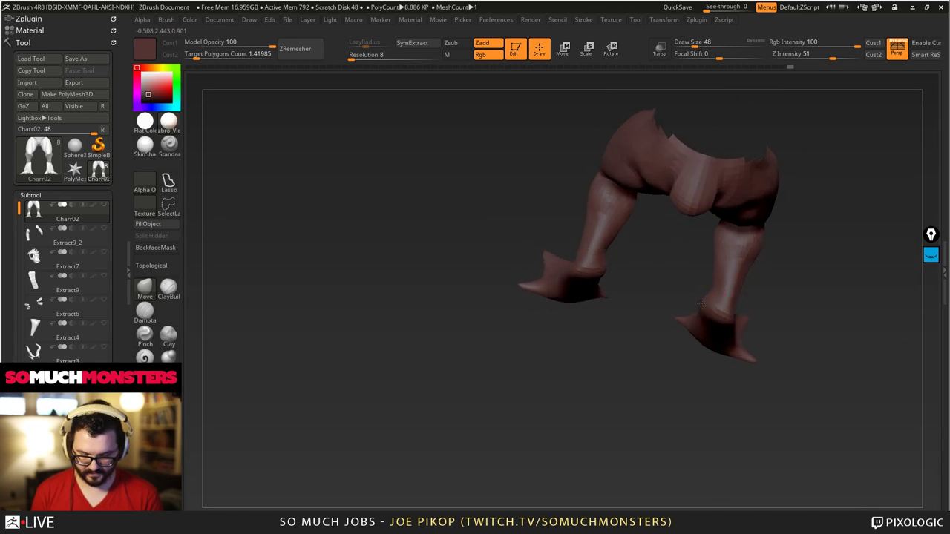
pyautogui.keyDown('shift'); pyautogui.moveTo(701, 303); pyautogui.dragTo(713, 299); pyautogui.keyUp('shift')
pyautogui.moveTo(716, 300)
pyautogui.keyDown('ctrl'); pyautogui.mouseDown(button='right')
pyautogui.moveTo(720, 285)
pyautogui.moveTo(728, 329)
pyautogui.moveTo(747, 316)
pyautogui.moveTo(723, 300)
pyautogui.mouseUp(button='right'); pyautogui.keyUp('ctrl')
pyautogui.moveTo(714, 282); pyautogui.dragTo(725, 303)
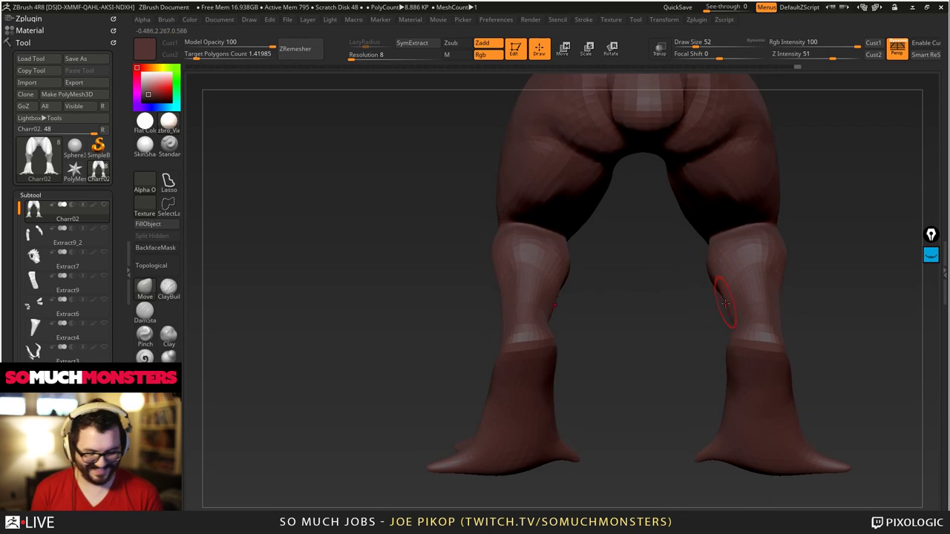
pyautogui.press(']')
pyautogui.moveTo(751, 334)
pyautogui.mouseDown()
pyautogui.moveTo(731, 326)
pyautogui.moveTo(737, 364)
pyautogui.mouseUp()
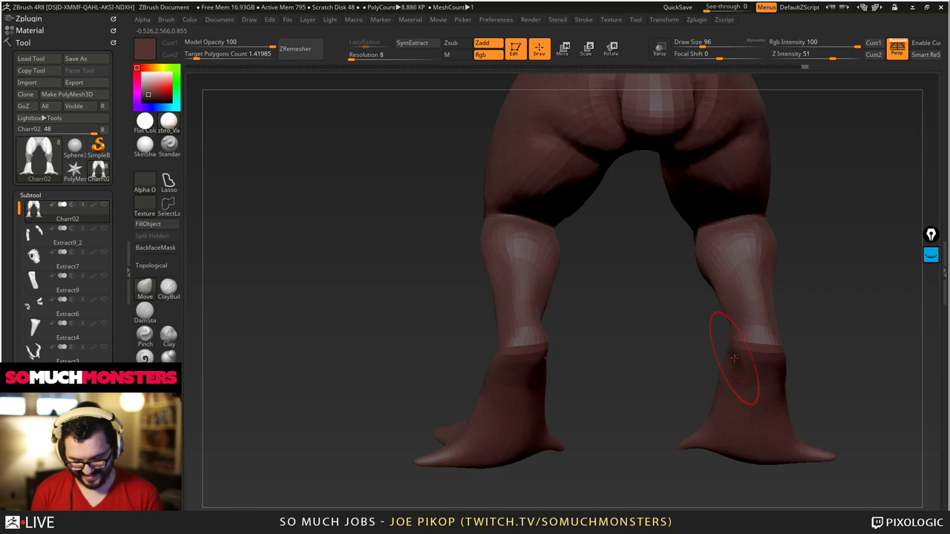
pyautogui.moveTo(668, 356)
pyautogui.mouseDown()
pyautogui.moveTo(748, 365)
pyautogui.moveTo(678, 200)
pyautogui.mouseUp()
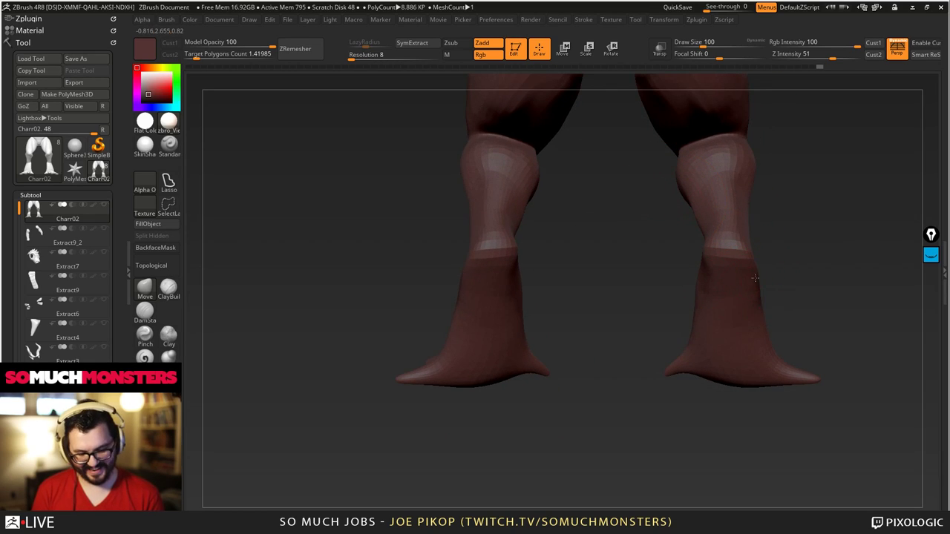
pyautogui.moveTo(789, 268); pyautogui.dragTo(698, 275)
pyautogui.keyDown('alt'); pyautogui.moveTo(698, 275); pyautogui.dragTo(688, 236); pyautogui.keyUp('alt')
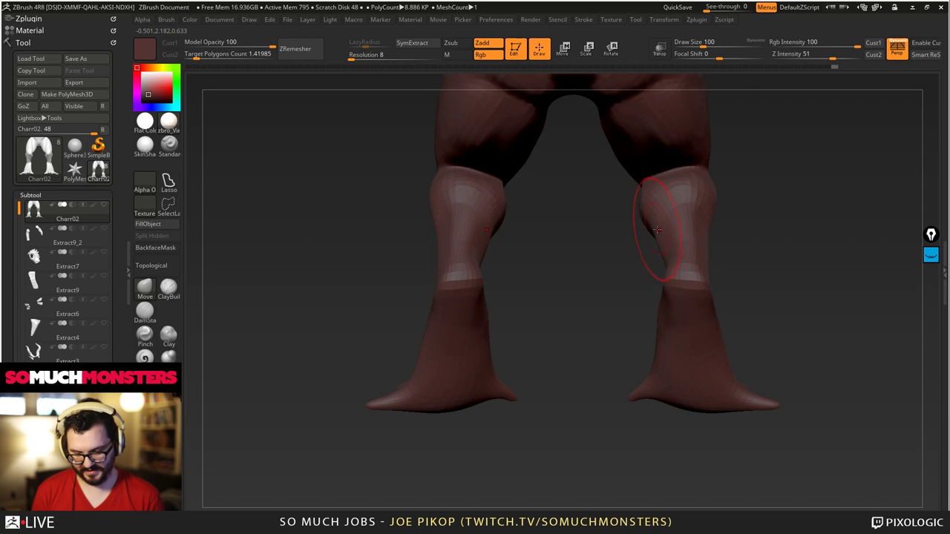
pyautogui.moveTo(594, 260)
pyautogui.mouseDown()
pyautogui.moveTo(667, 266)
pyautogui.moveTo(662, 230)
pyautogui.moveTo(653, 228)
pyautogui.moveTo(670, 260)
pyautogui.moveTo(689, 250)
pyautogui.moveTo(677, 246)
pyautogui.mouseUp()
# - Adjust the rear contour of the calves between the knees and hocks with the Move brush at draw sizes 88 and 92
pyautogui.press('[')
pyautogui.press('[')
pyautogui.press('[')
pyautogui.press('[')
pyautogui.press('[')
pyautogui.press('[')
pyautogui.press(']')
pyautogui.moveTo(679, 202)
pyautogui.mouseDown()
pyautogui.moveTo(607, 142)
pyautogui.moveTo(678, 144)
pyautogui.mouseUp()
pyautogui.press(']')
pyautogui.press(']')
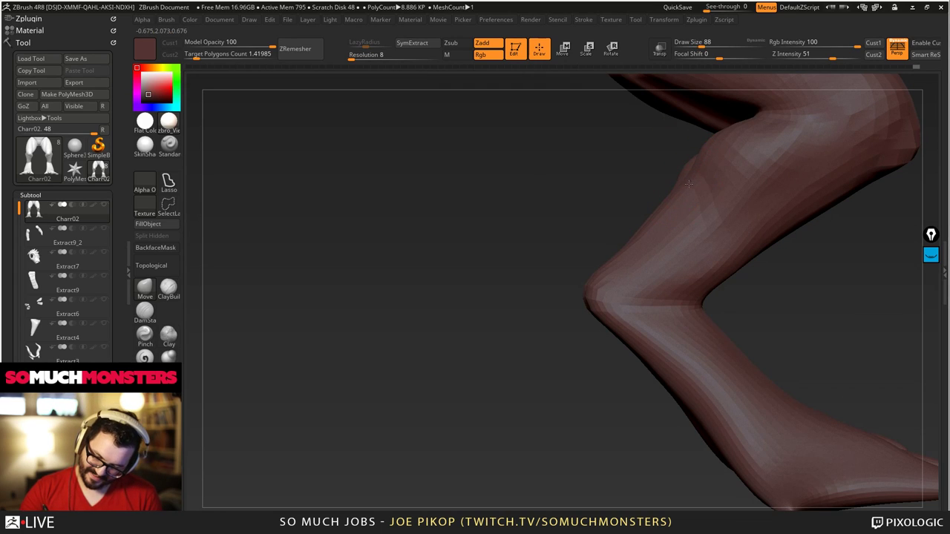
pyautogui.moveTo(685, 179); pyautogui.dragTo(687, 198)
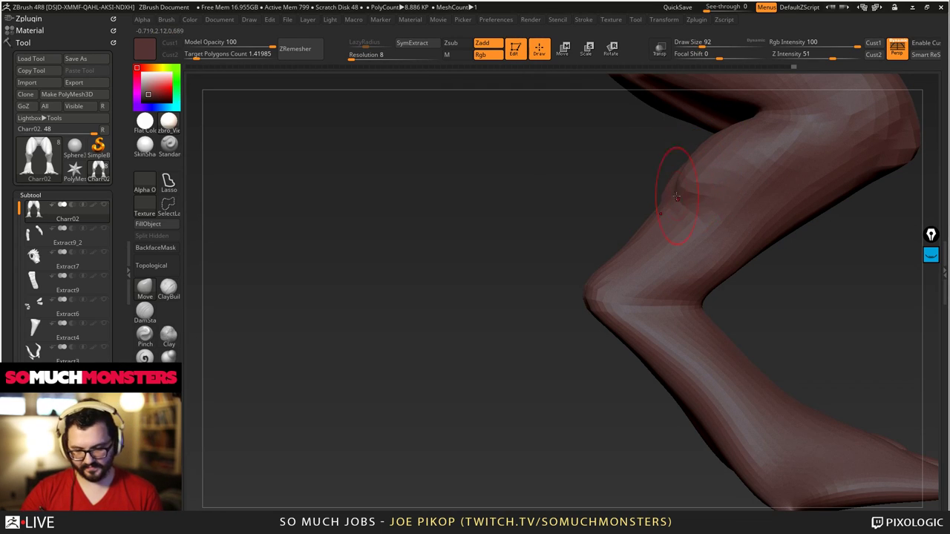
pyautogui.moveTo(689, 109); pyautogui.dragTo(530, 117)
pyautogui.moveTo(573, 178)
pyautogui.mouseDown()
pyautogui.moveTo(579, 184)
pyautogui.moveTo(539, 189)
pyautogui.moveTo(520, 167)
pyautogui.mouseUp()
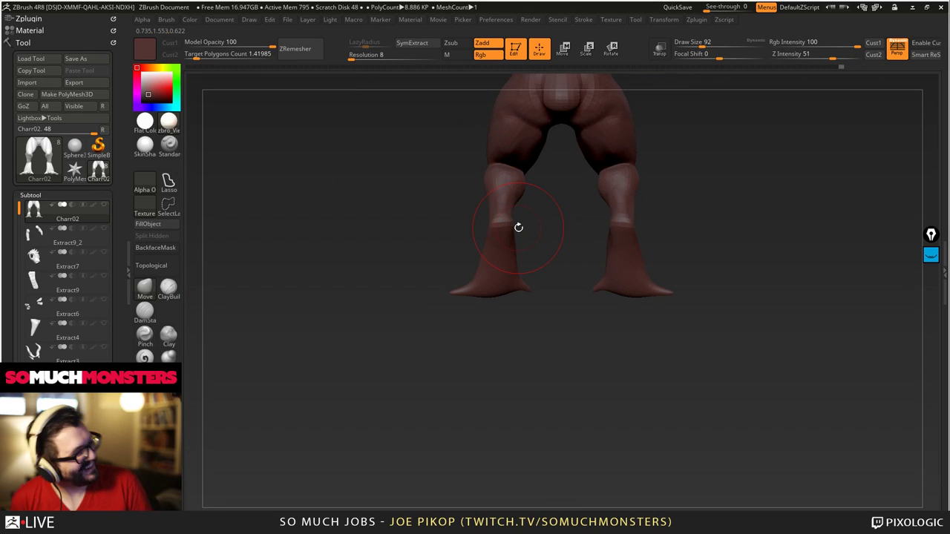
pyautogui.moveTo(656, 231); pyautogui.dragTo(632, 253)
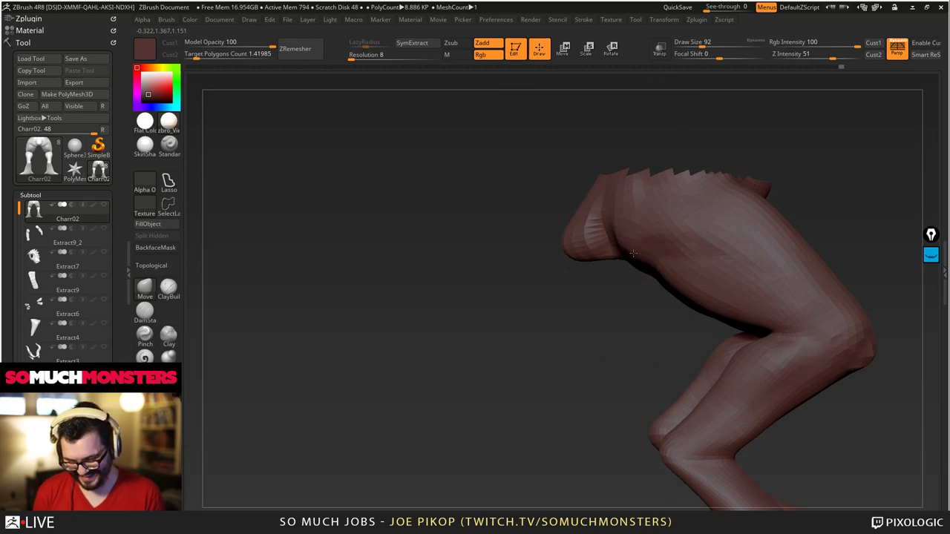
# - Unhide the rest of the body mesh and turn the visibility of all other subtools back on
pyautogui.keyDown('alt'); pyautogui.moveTo(622, 166); pyautogui.dragTo(675, 265); pyautogui.keyUp('alt')
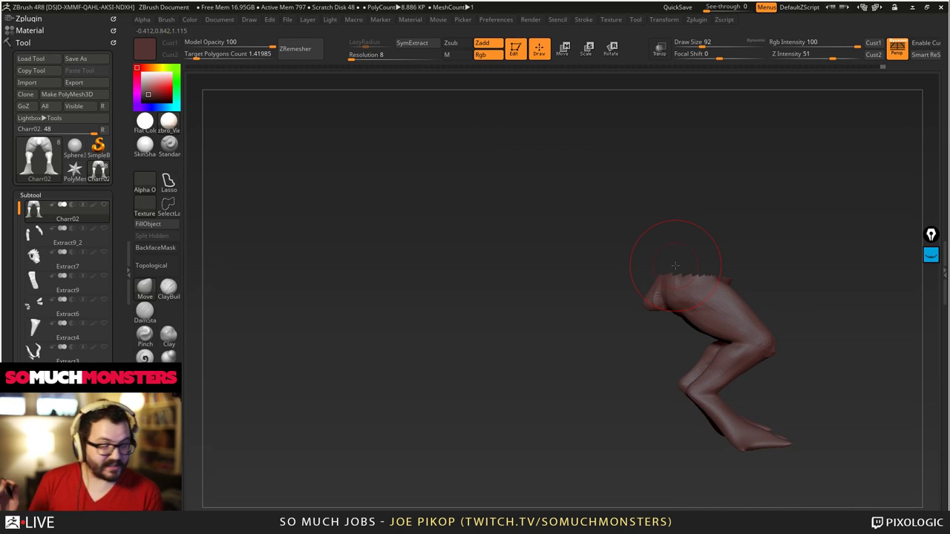
pyautogui.keyDown('ctrl'); pyautogui.keyDown('shift'); pyautogui.click(577, 260); pyautogui.keyUp('shift'); pyautogui.keyUp('ctrl')
pyautogui.moveTo(571, 280)
pyautogui.mouseDown()
pyautogui.moveTo(519, 280)
pyautogui.moveTo(534, 235)
pyautogui.moveTo(556, 289)
pyautogui.mouseUp()
pyautogui.click(104, 205)
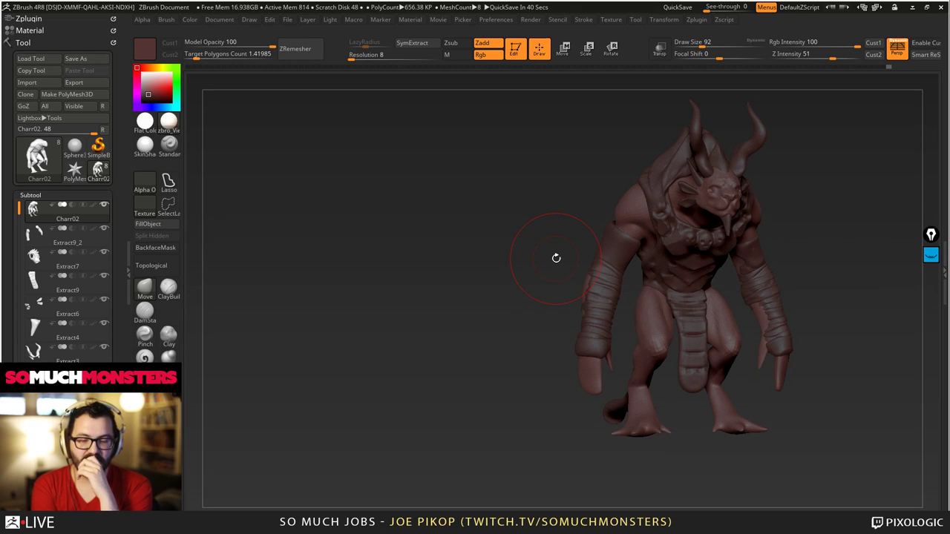
pyautogui.moveTo(555, 258); pyautogui.dragTo(488, 265)
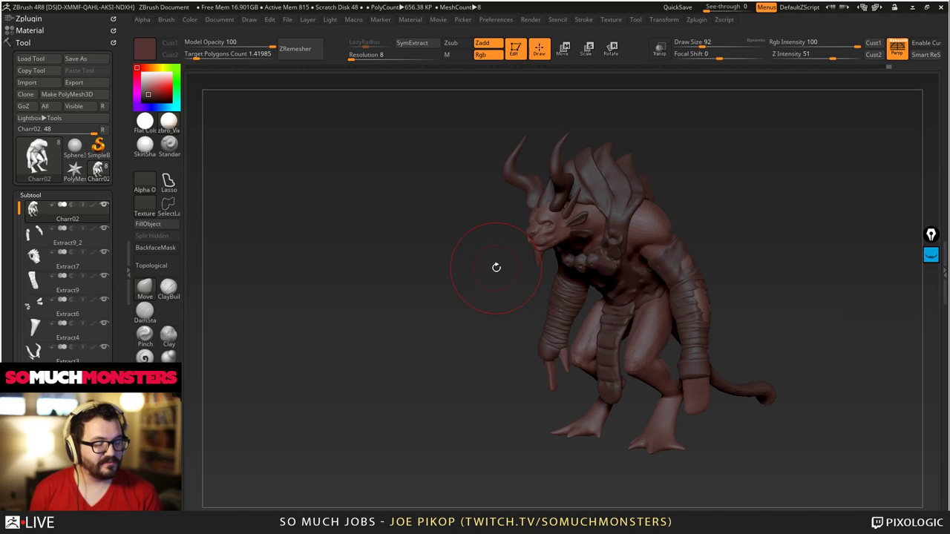
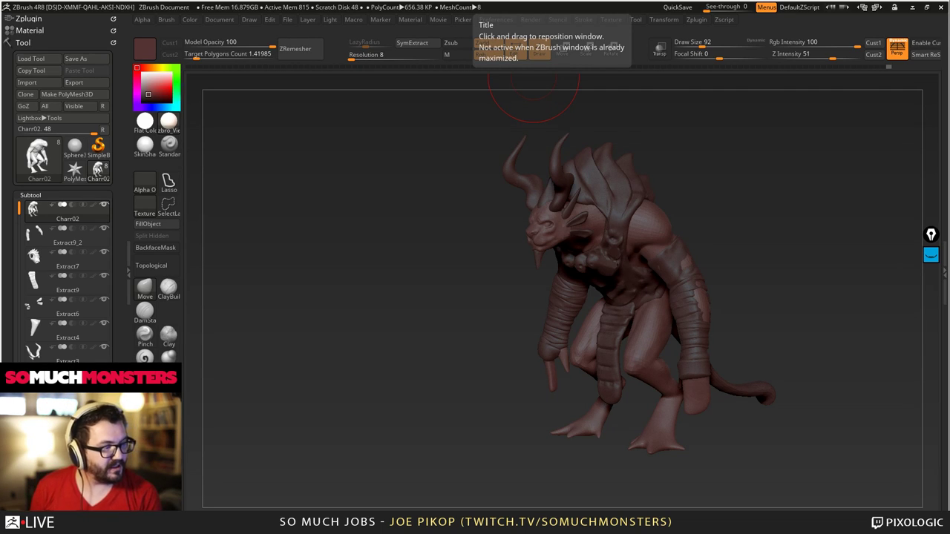
# - Hide part of the body mesh around the forearms with lasso selections
pyautogui.moveTo(549, 216); pyautogui.dragTo(526, 215)
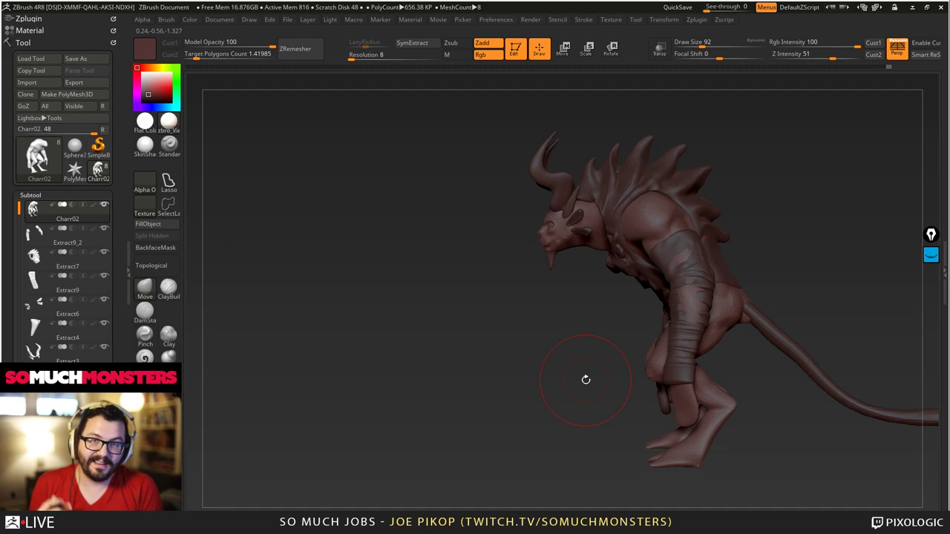
pyautogui.moveTo(602, 287)
pyautogui.mouseDown()
pyautogui.moveTo(667, 284)
pyautogui.moveTo(674, 318)
pyautogui.moveTo(702, 323)
pyautogui.mouseUp()
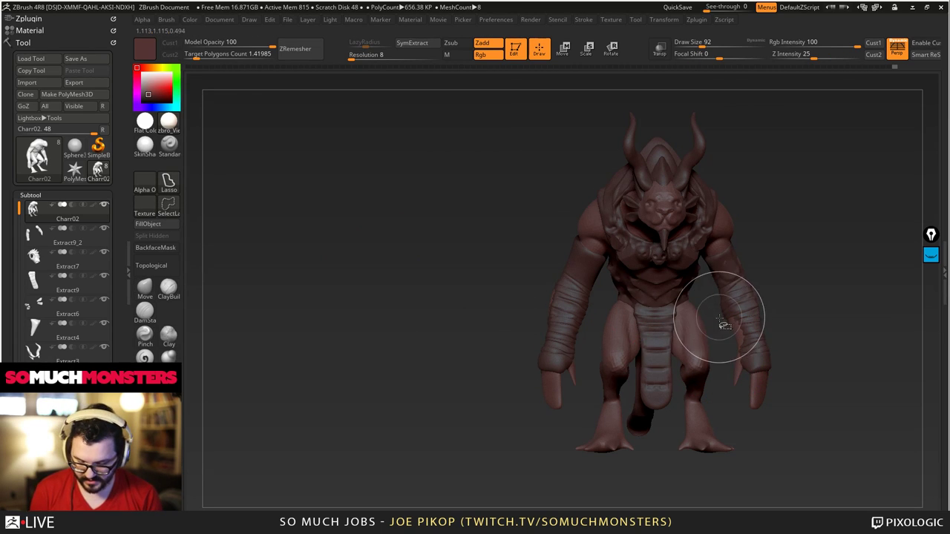
pyautogui.moveTo(724, 333)
pyautogui.keyDown('ctrl'); pyautogui.keyDown('shift'); pyautogui.mouseDown()
pyautogui.moveTo(732, 352)
pyautogui.moveTo(778, 341)
pyautogui.moveTo(788, 301)
pyautogui.moveTo(739, 251)
pyautogui.moveTo(703, 265)
pyautogui.moveTo(717, 314)
pyautogui.mouseUp(); pyautogui.keyUp('shift'); pyautogui.keyUp('ctrl')
pyautogui.keyDown('ctrl'); pyautogui.keyDown('shift'); pyautogui.moveTo(751, 397); pyautogui.dragTo(706, 413); pyautogui.keyUp('shift'); pyautogui.keyUp('ctrl')
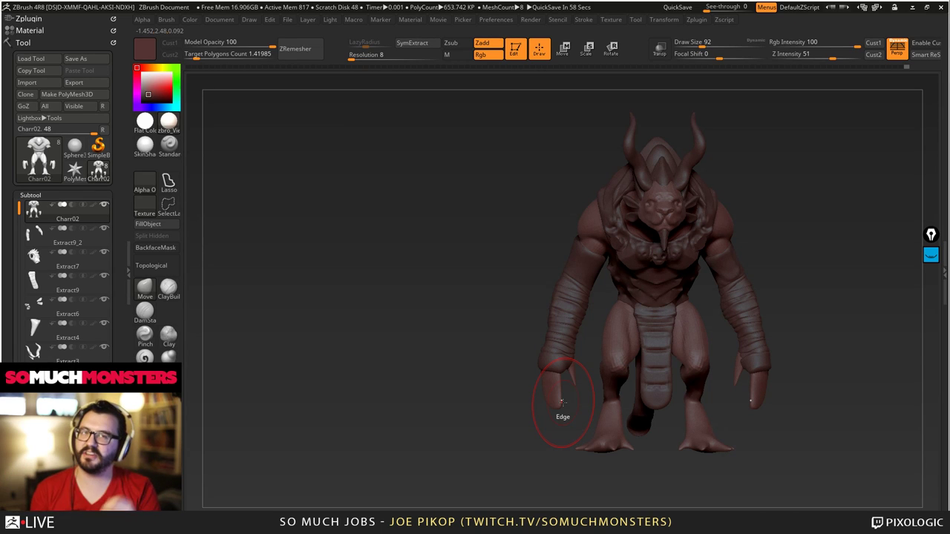
pyautogui.moveTo(549, 409)
pyautogui.mouseDown()
pyautogui.moveTo(579, 369)
pyautogui.moveTo(437, 299)
pyautogui.mouseUp()
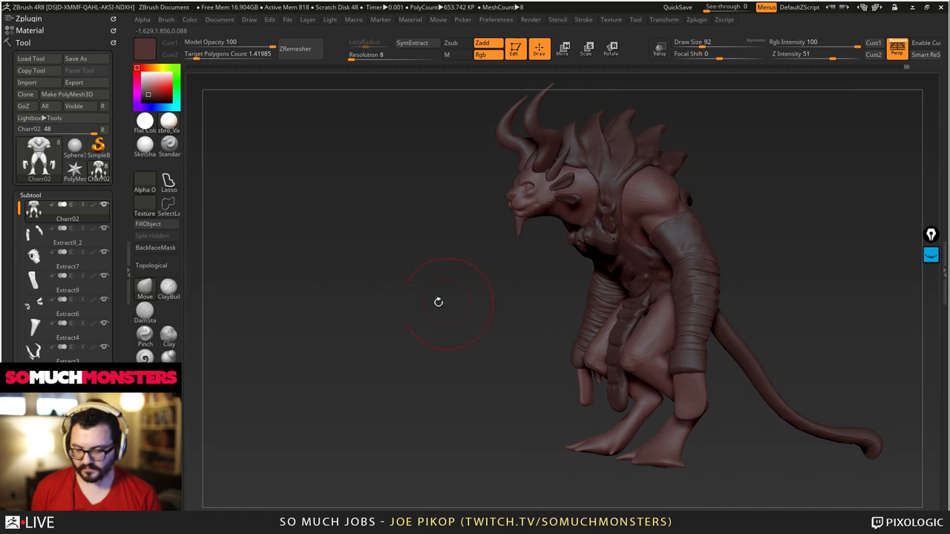
# - Switch to the front loincloth subtool and adjust its shape with the Move brush at draw size 156
pyautogui.click(142, 293)
pyautogui.click(572, 339)
pyautogui.keyDown('alt'); pyautogui.click(614, 359); pyautogui.keyUp('alt')
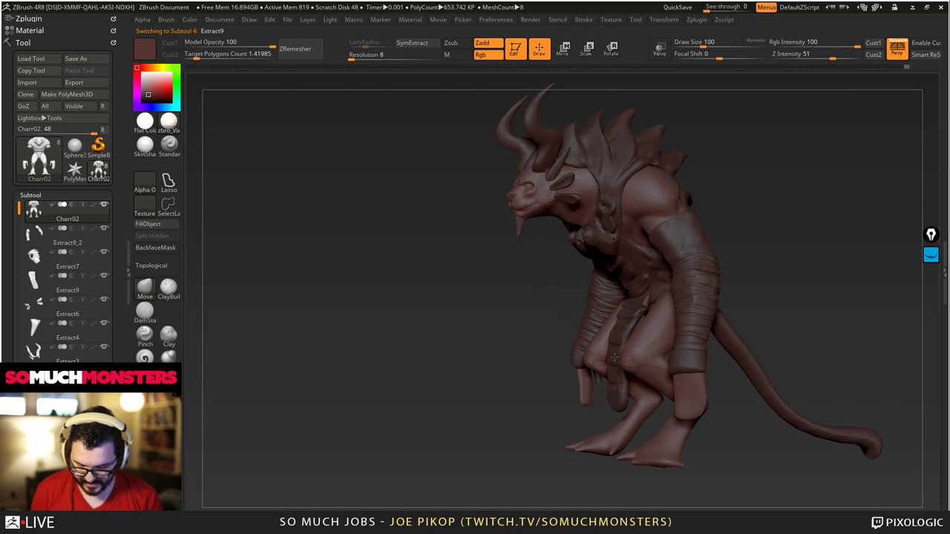
pyautogui.press(']')
pyautogui.press(']')
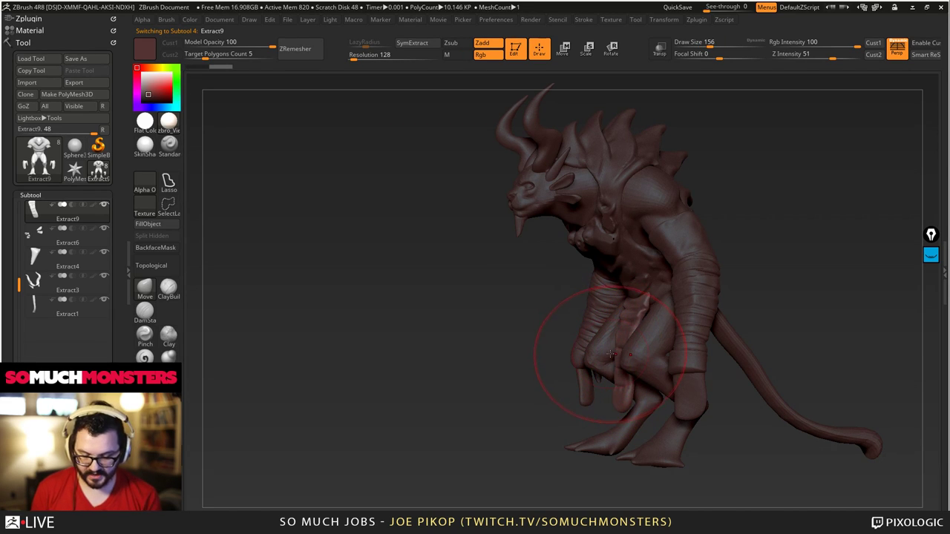
pyautogui.moveTo(416, 150); pyautogui.dragTo(491, 147)
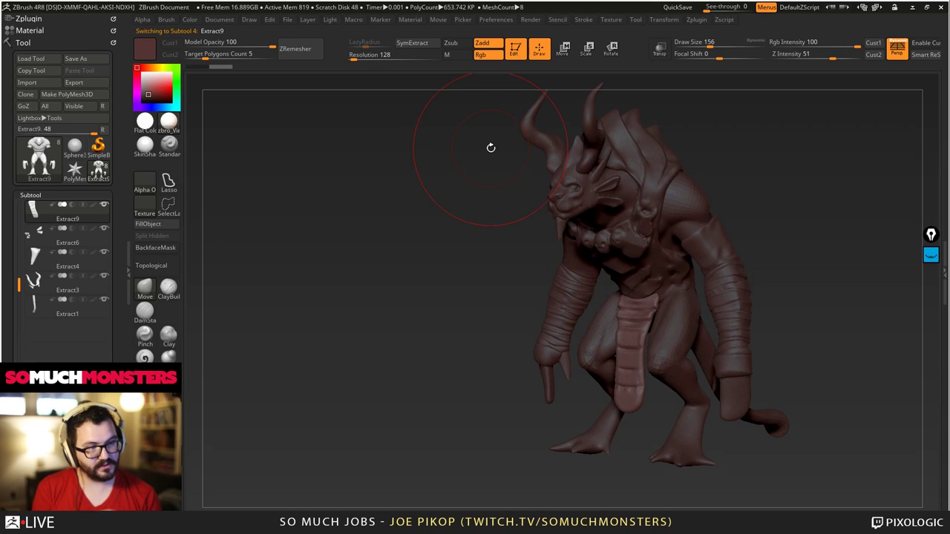
pyautogui.moveTo(572, 264)
pyautogui.mouseDown()
pyautogui.moveTo(520, 275)
pyautogui.moveTo(590, 276)
pyautogui.mouseUp()
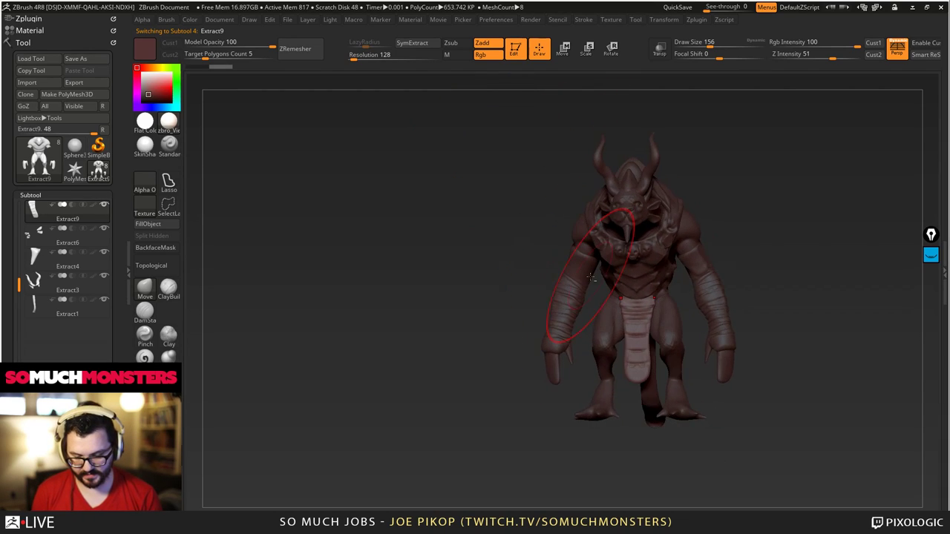
pyautogui.keyDown('alt'); pyautogui.moveTo(590, 277); pyautogui.dragTo(661, 339, button='right'); pyautogui.keyUp('alt')
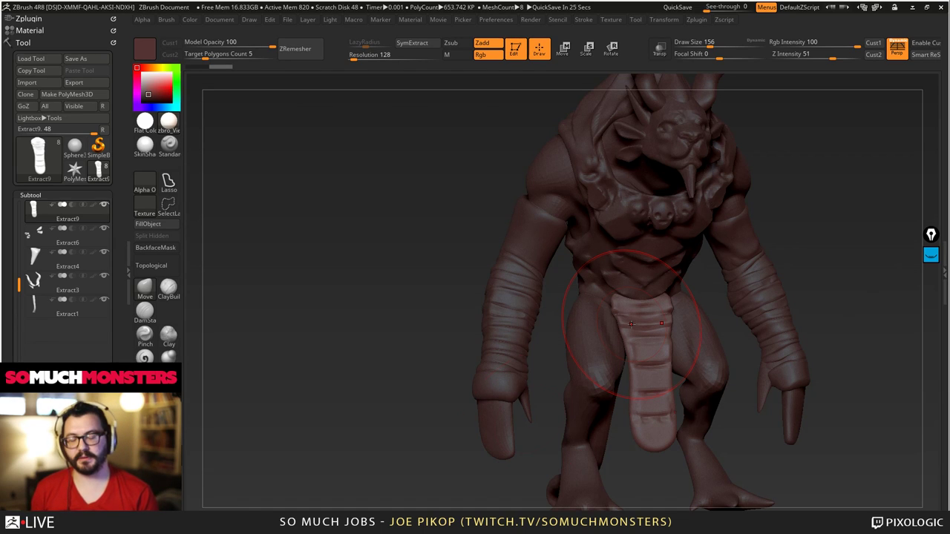
pyautogui.moveTo(526, 455); pyautogui.dragTo(498, 450)
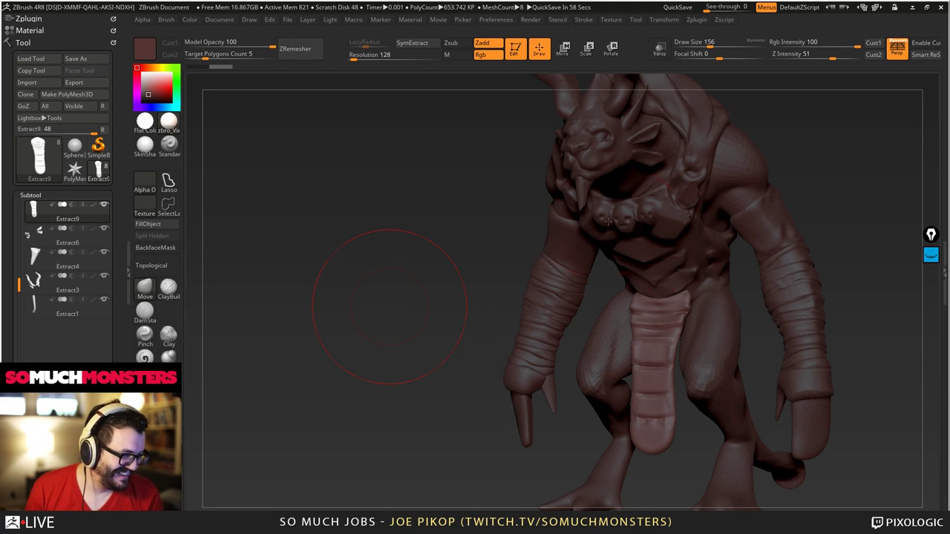
pyautogui.moveTo(388, 303); pyautogui.dragTo(489, 219)
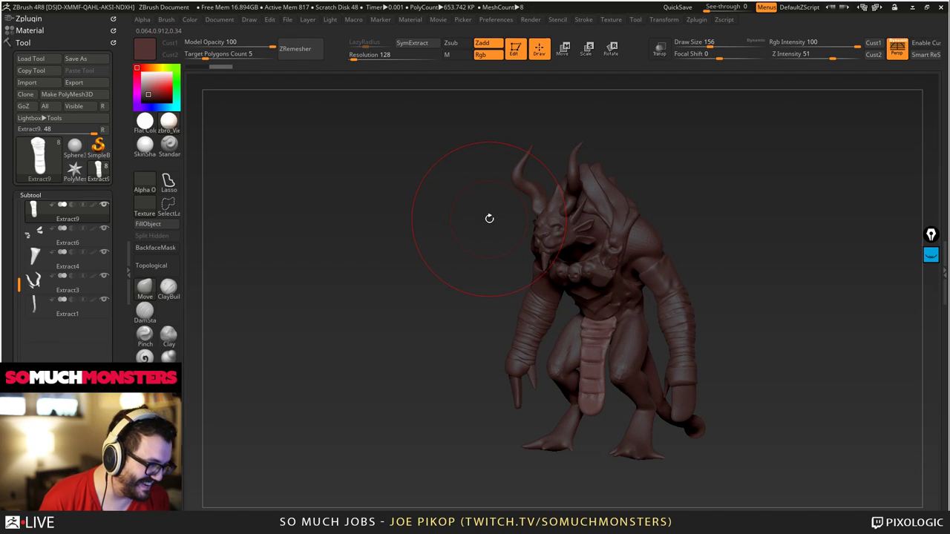